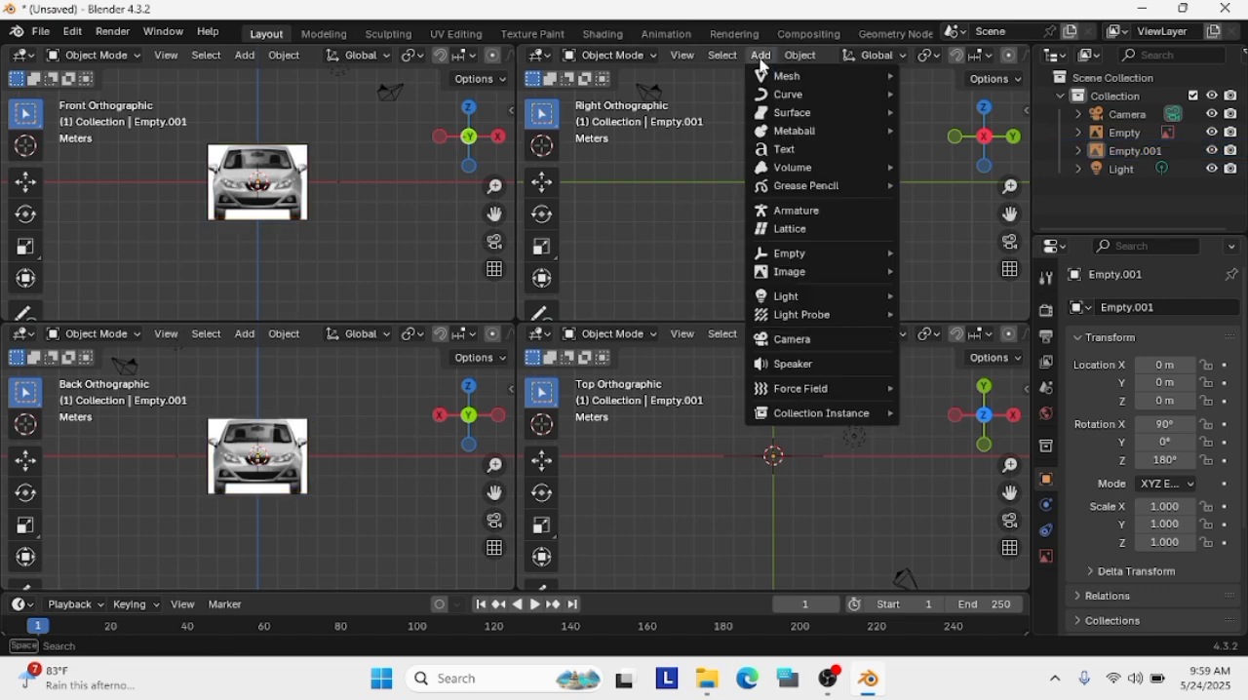
mouse_move(808, 278)
click(950, 288)
click(1086, 48)
Add option521.gif as a reference image aligned to the Right Orthographic view
click(751, 58)
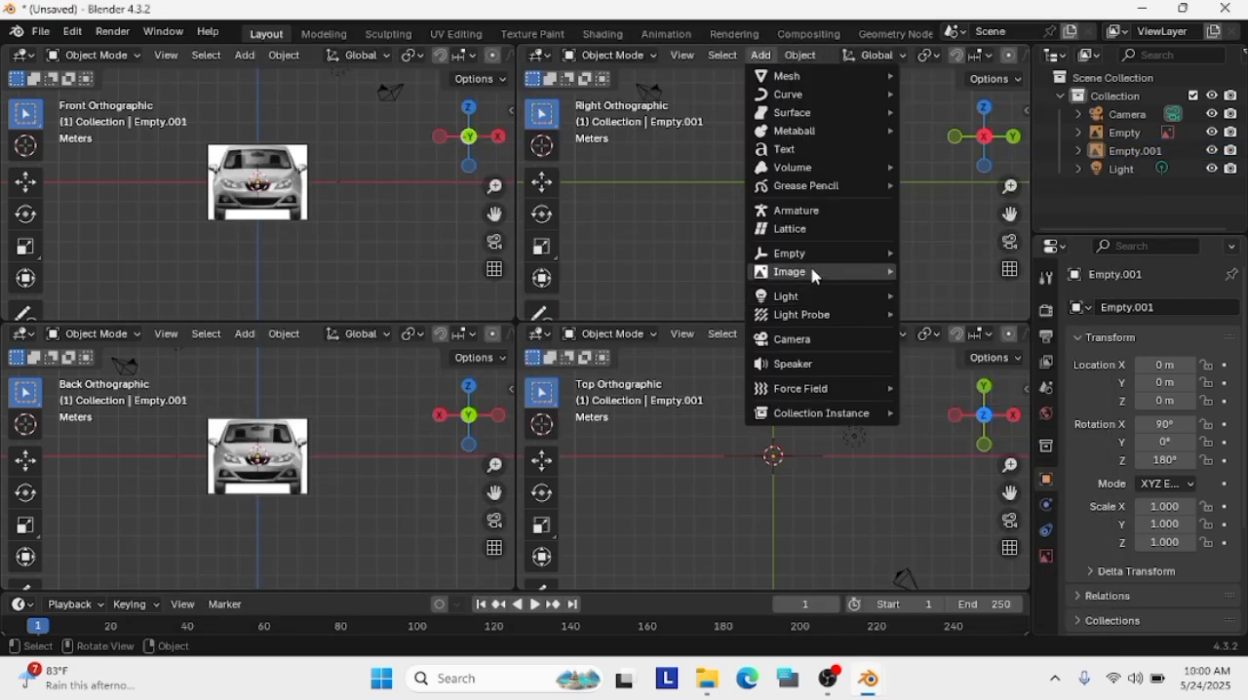
click(950, 289)
click(534, 244)
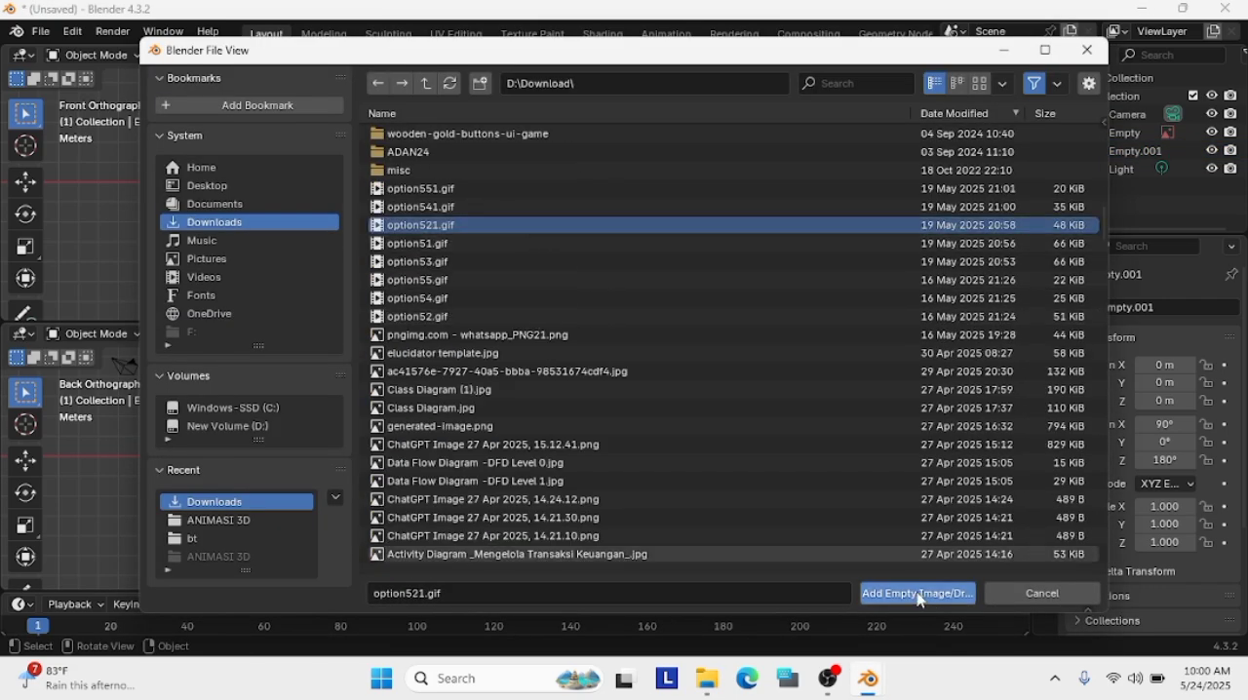
click(919, 593)
Try adding option51.gif as a reference image in the Top Orthographic view
click(761, 334)
mouse_move(809, 552)
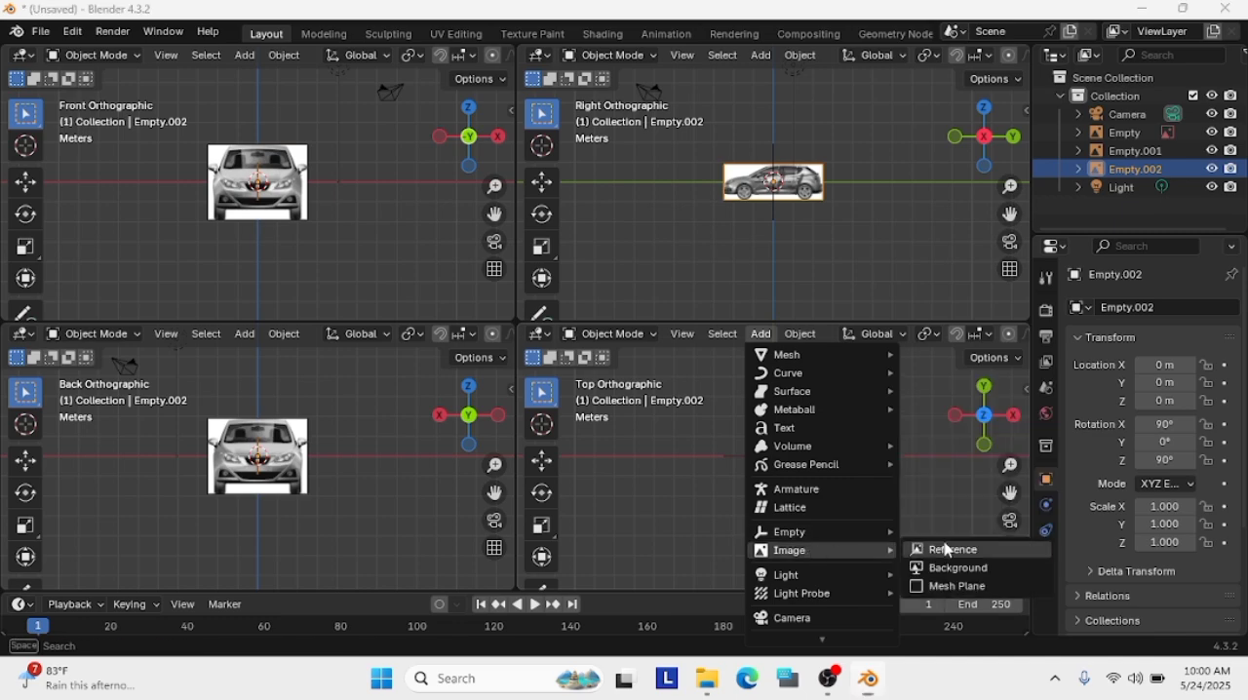
click(946, 549)
double_click(625, 304)
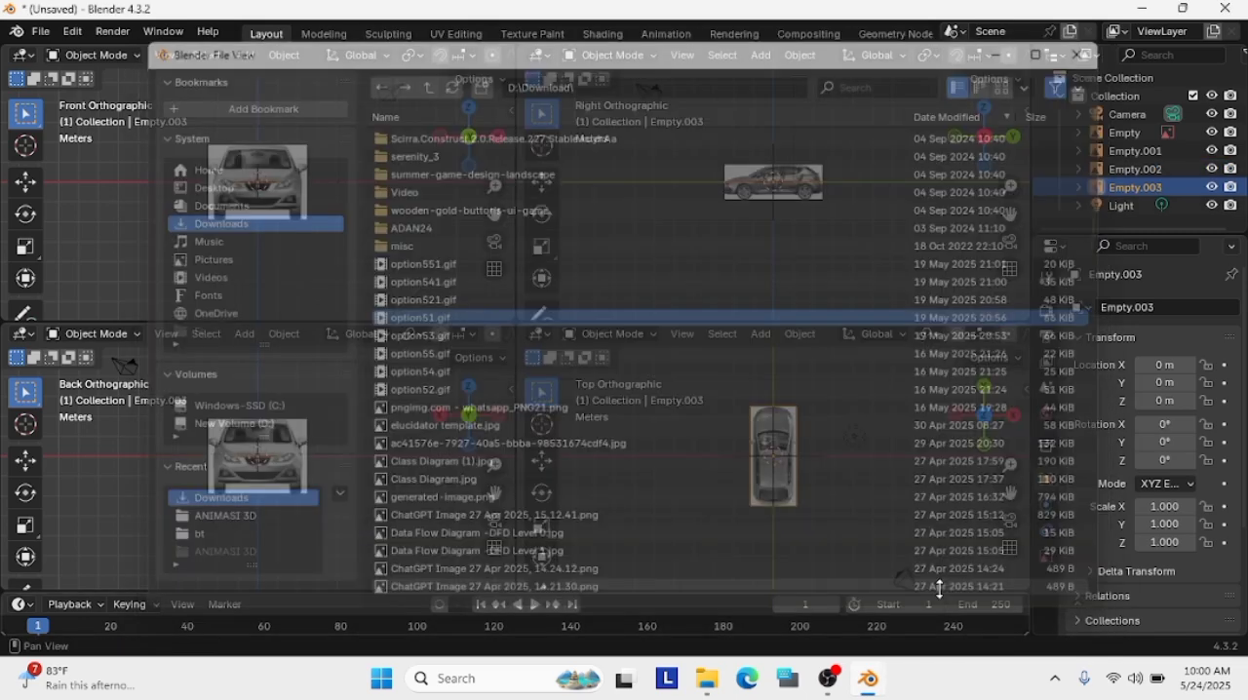
Add option51.gif as a reference image aligned to the Top Orthographic view
click(761, 334)
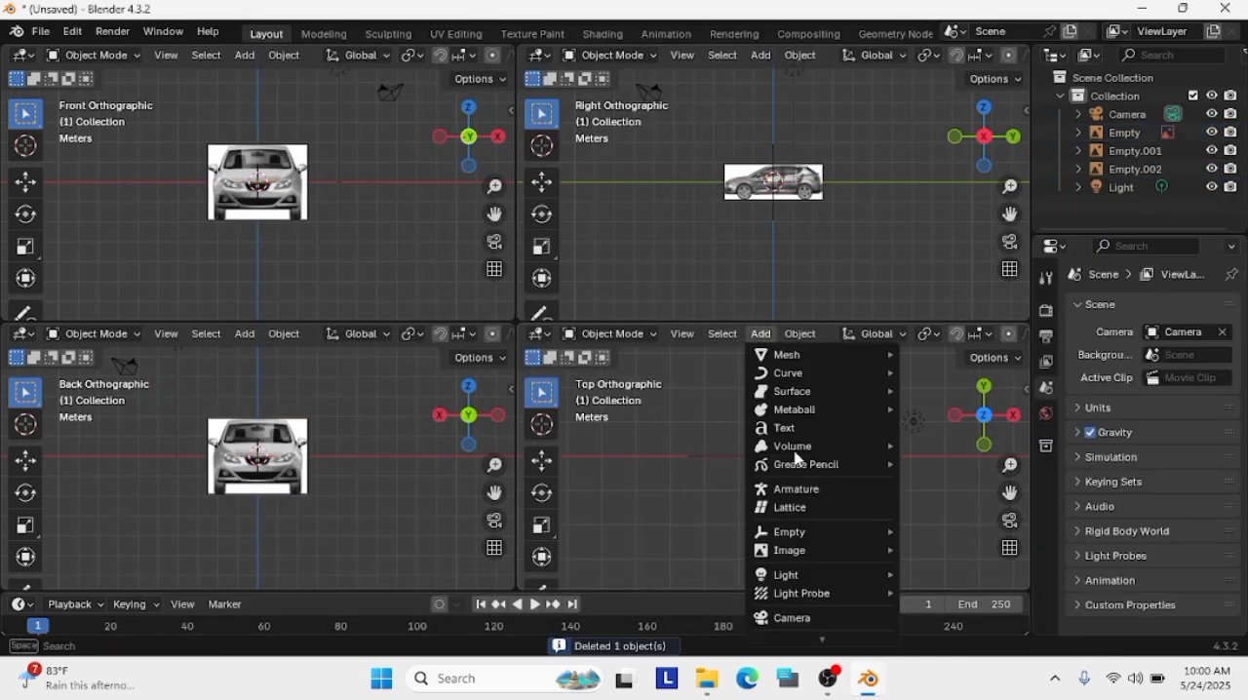
mouse_move(809, 548)
click(947, 549)
scroll(695, 427, down, 7)
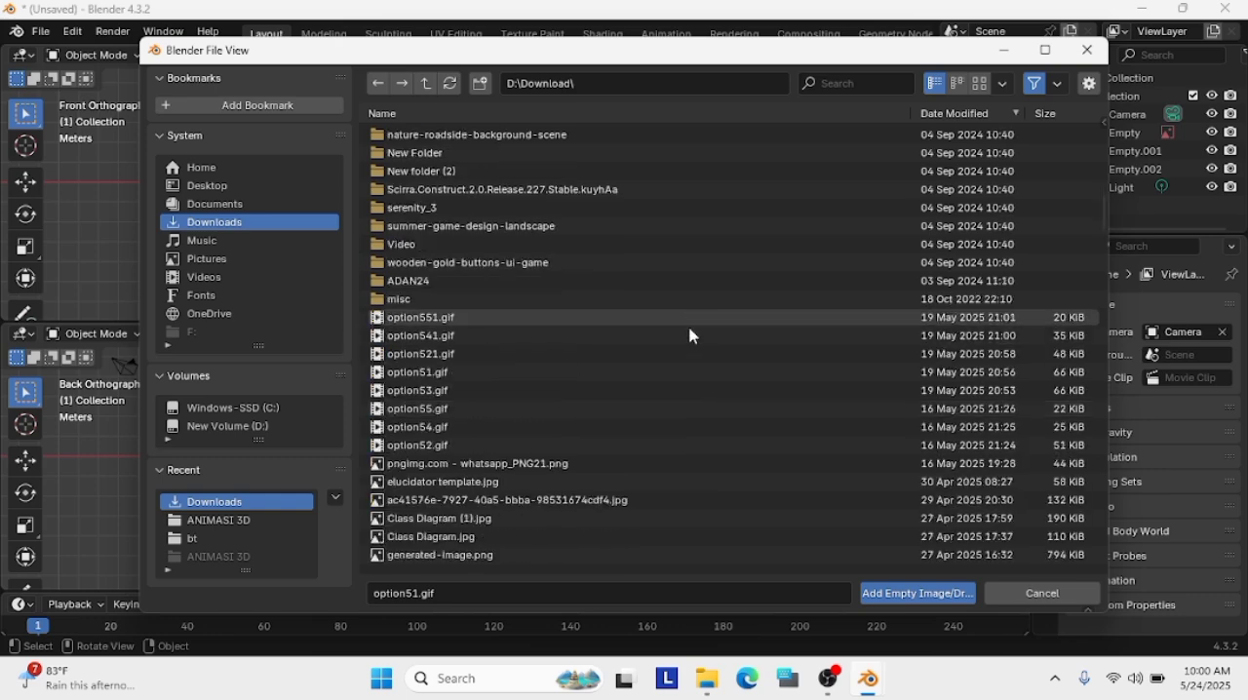
click(918, 594)
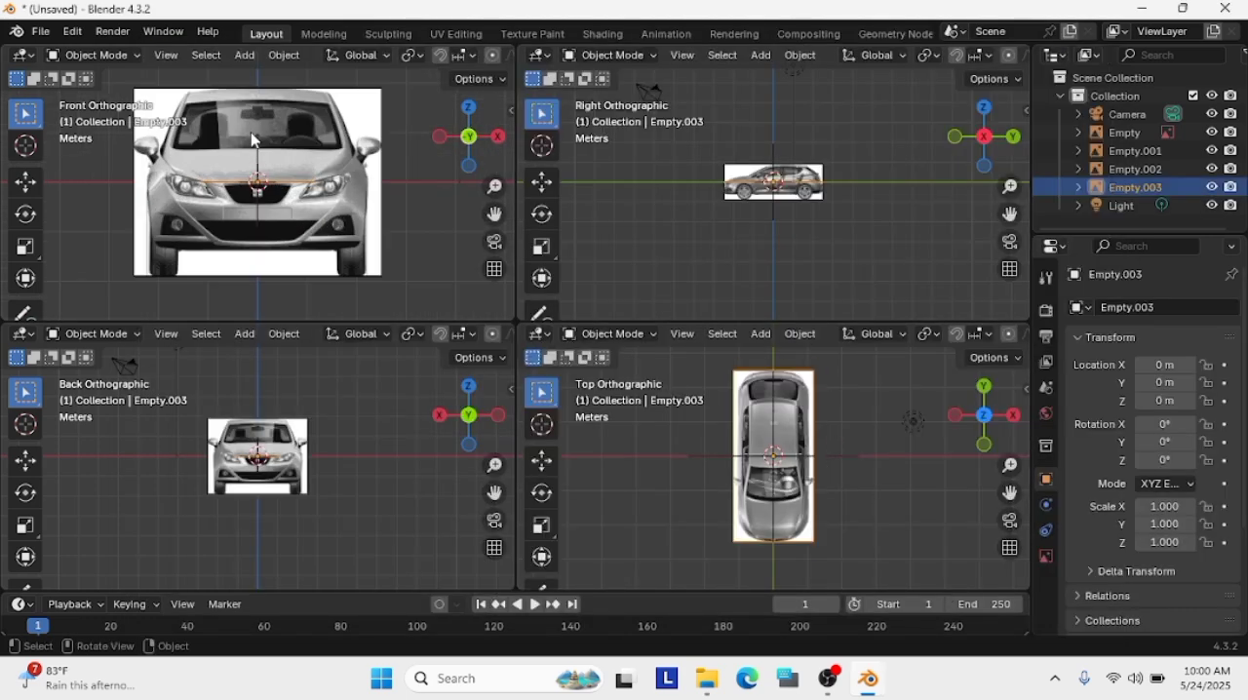
Scale the rear car reference image (Empty.001) uniformly to about 1.586
click(301, 164)
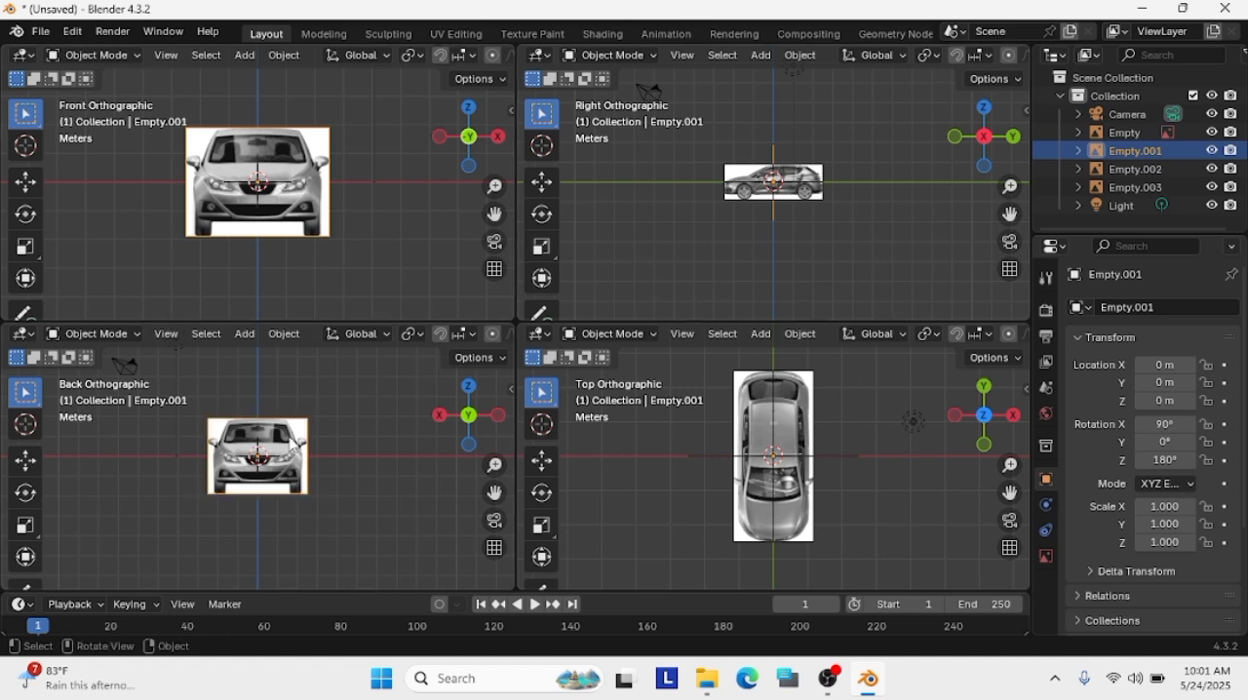
key(s)
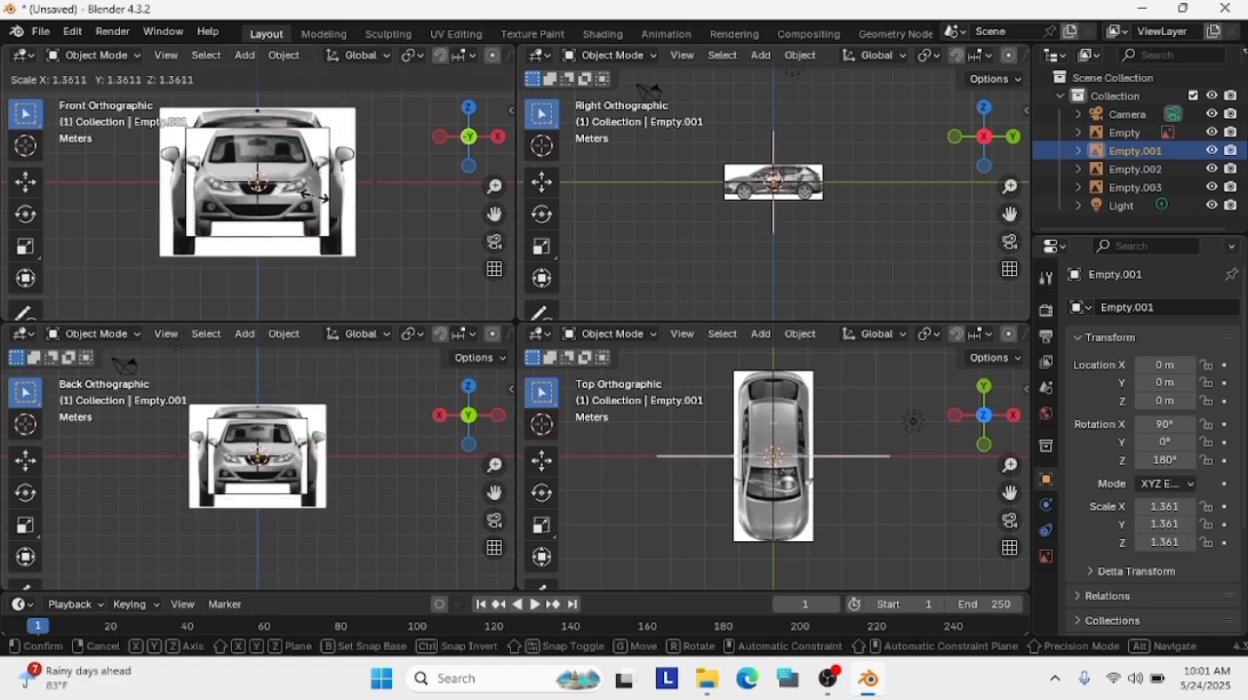
click(327, 210)
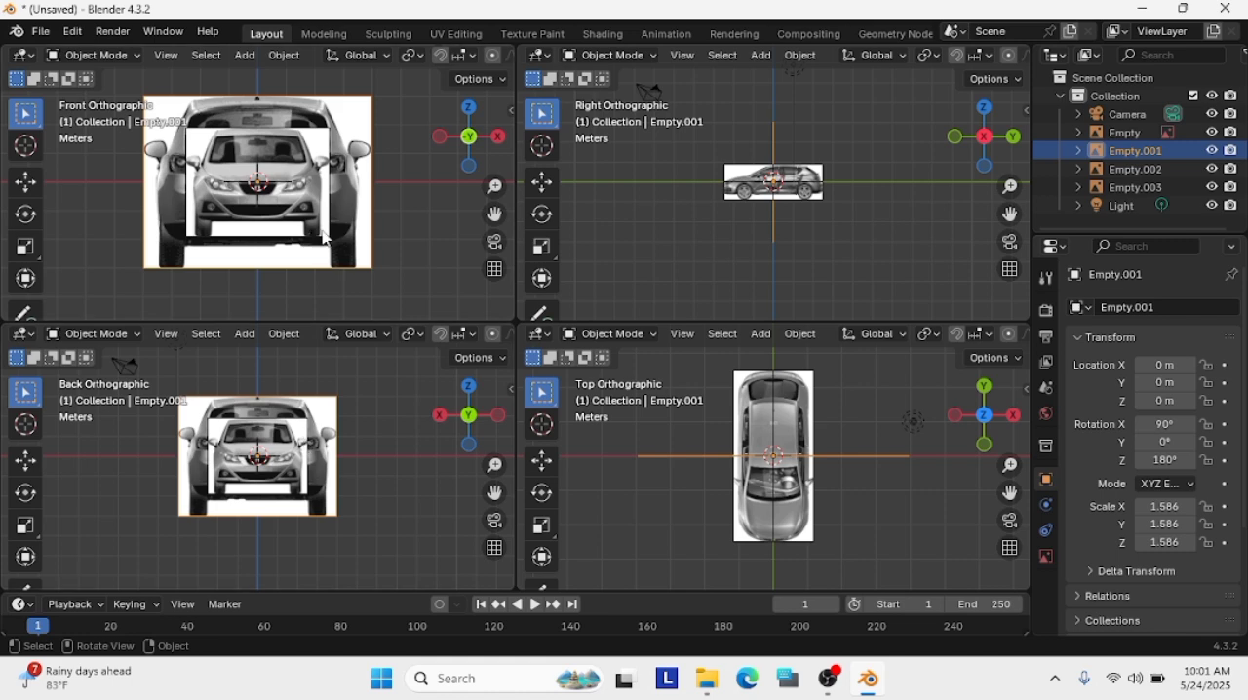
Try scaling the front car image (Empty) to about 1.58 and check it against the rear image from an angled view
click(326, 236)
key(s)
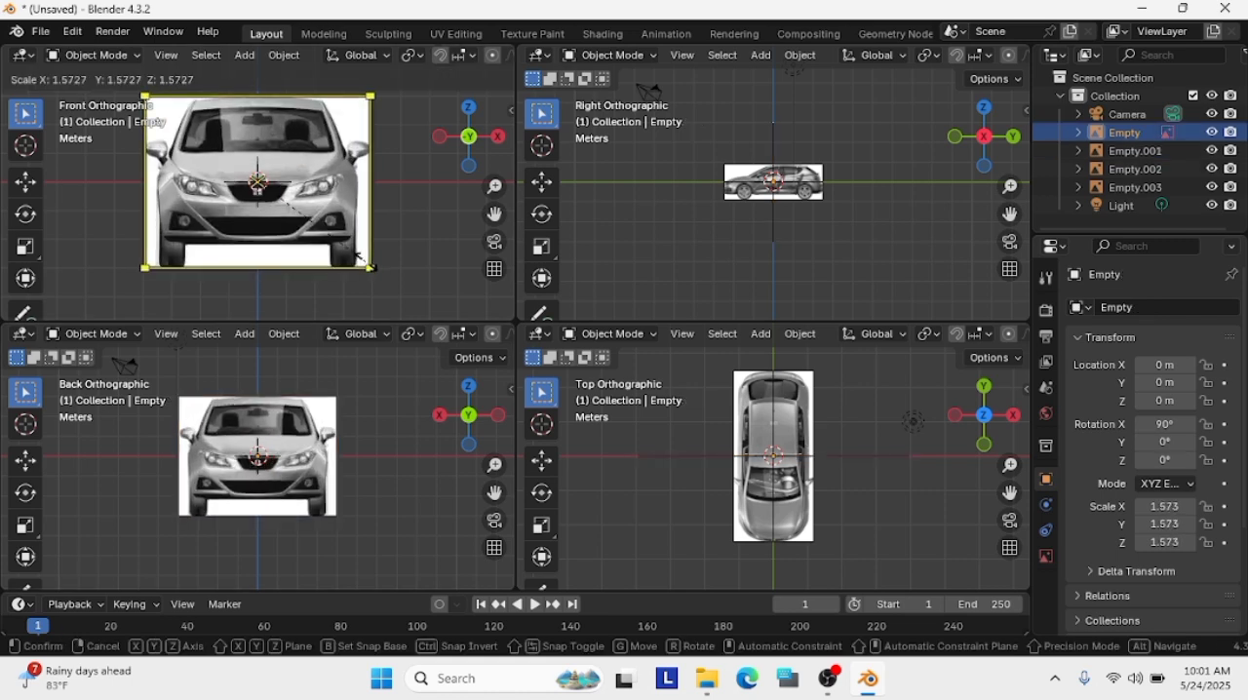
click(367, 263)
drag(383, 124, 356, 147)
scroll(271, 445, up, 1)
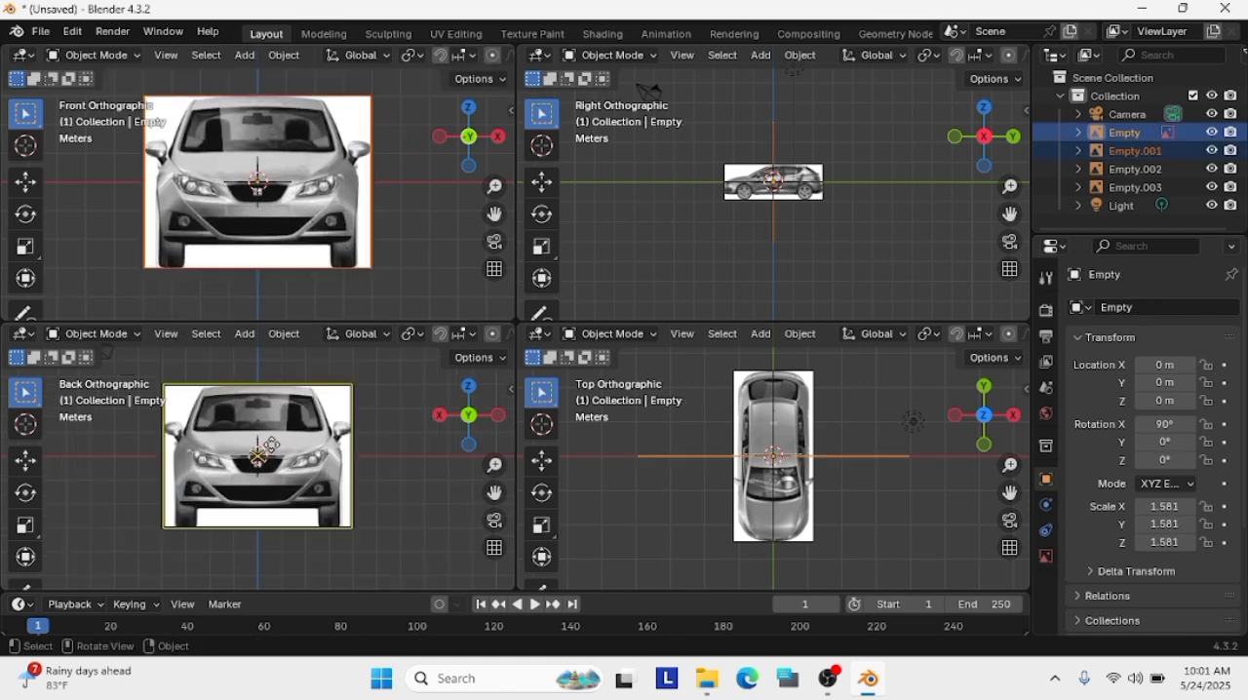
middle_drag(271, 445, 254, 539)
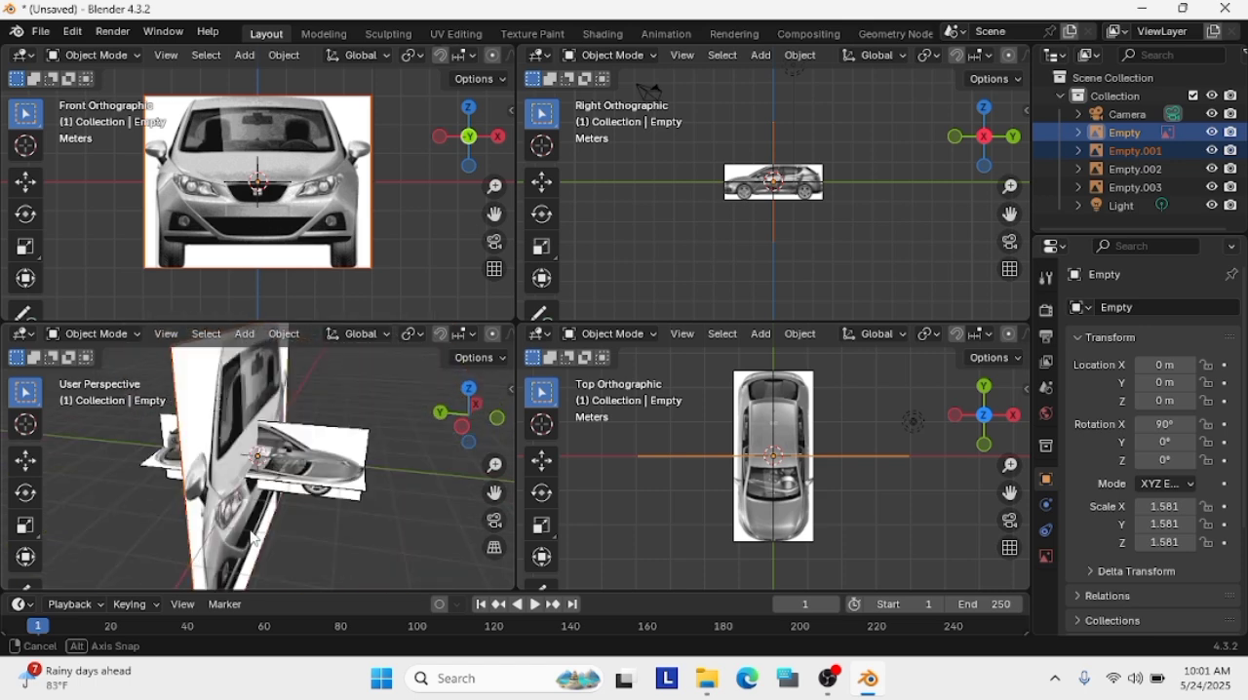
Undo the selection changes and the scaling of the front car image
key(ctrl+z)
key(ctrl+z)
key(ctrl+z)
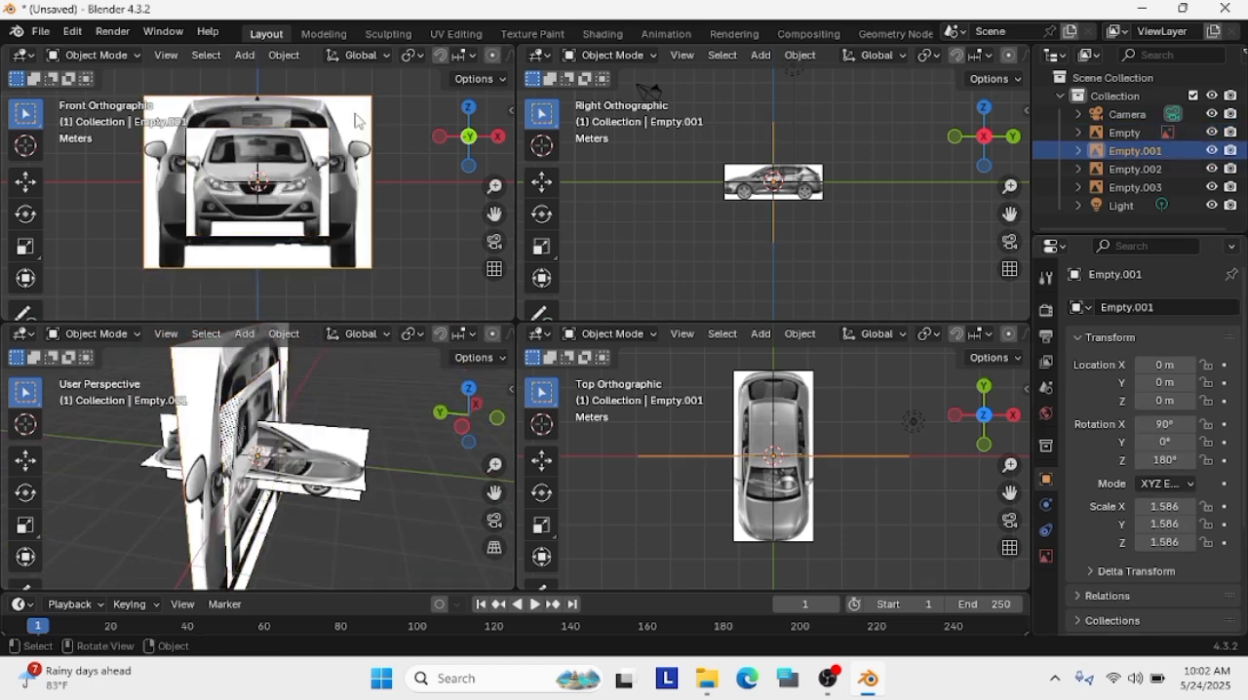
Scale the front car reference image (Empty) uniformly to 1.586, matching the rear image
click(325, 224)
click(325, 224)
click(301, 234)
key(Return)
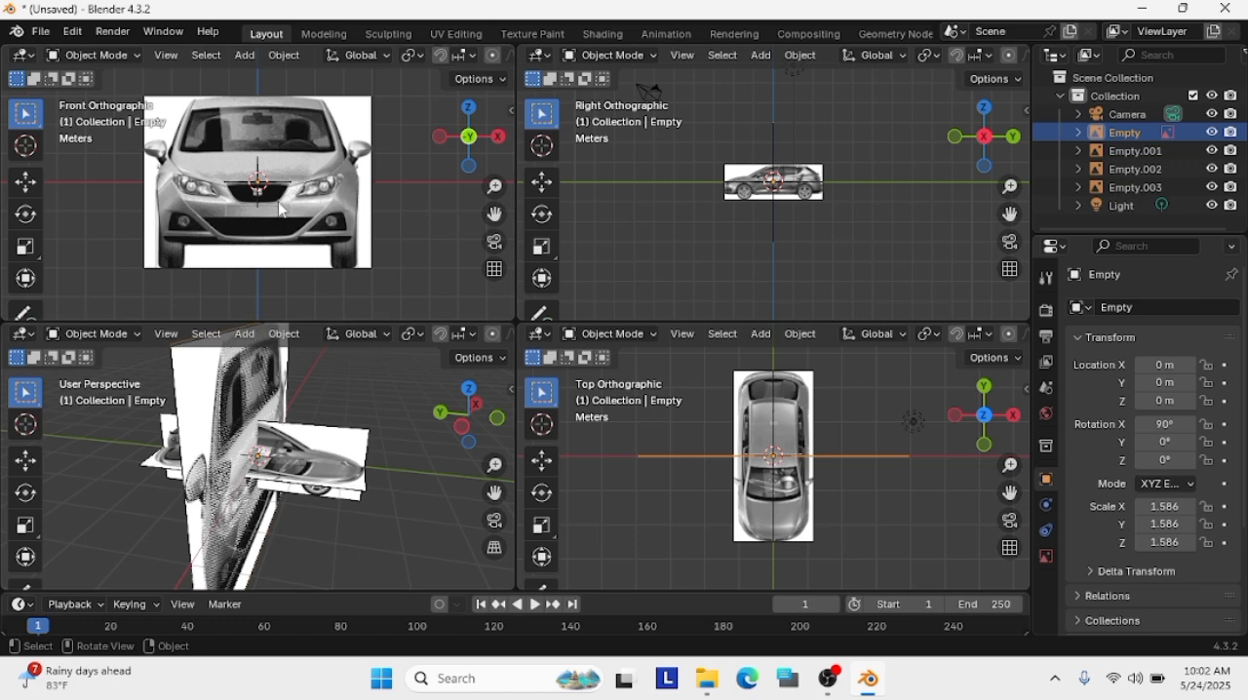
Move the rear car image (Empty.001) along the Y axis to about 1.54 m
click(442, 410)
click(338, 424)
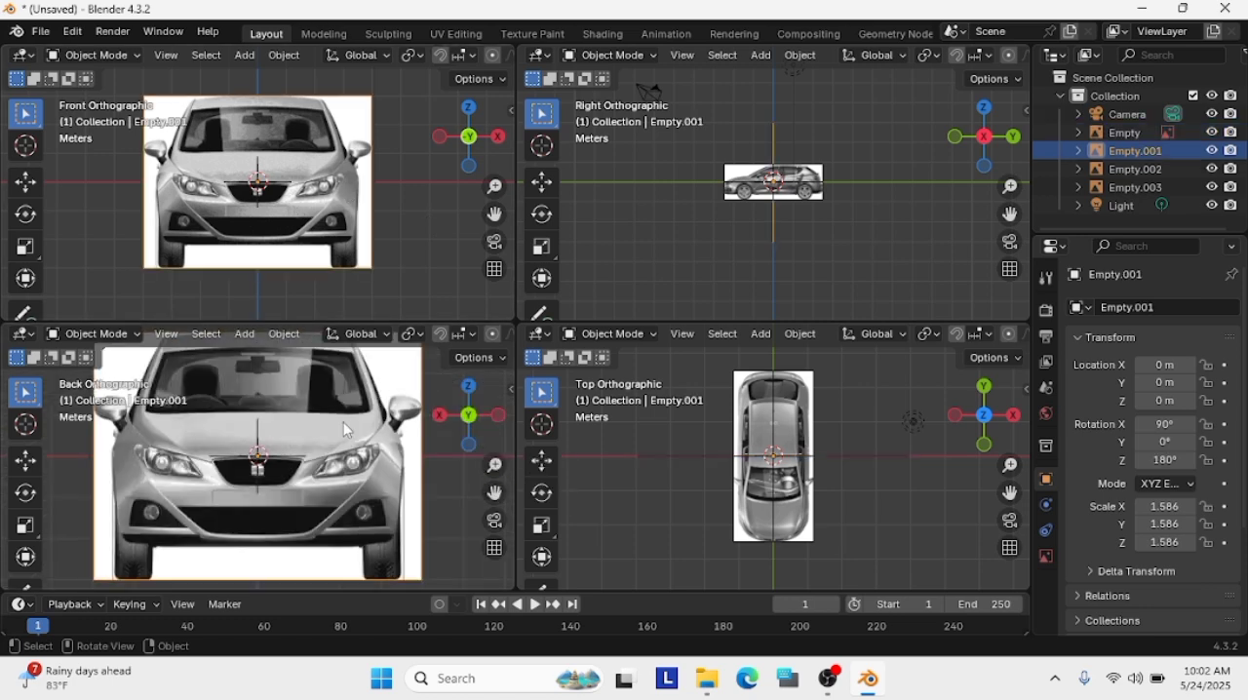
key(g)
key(y)
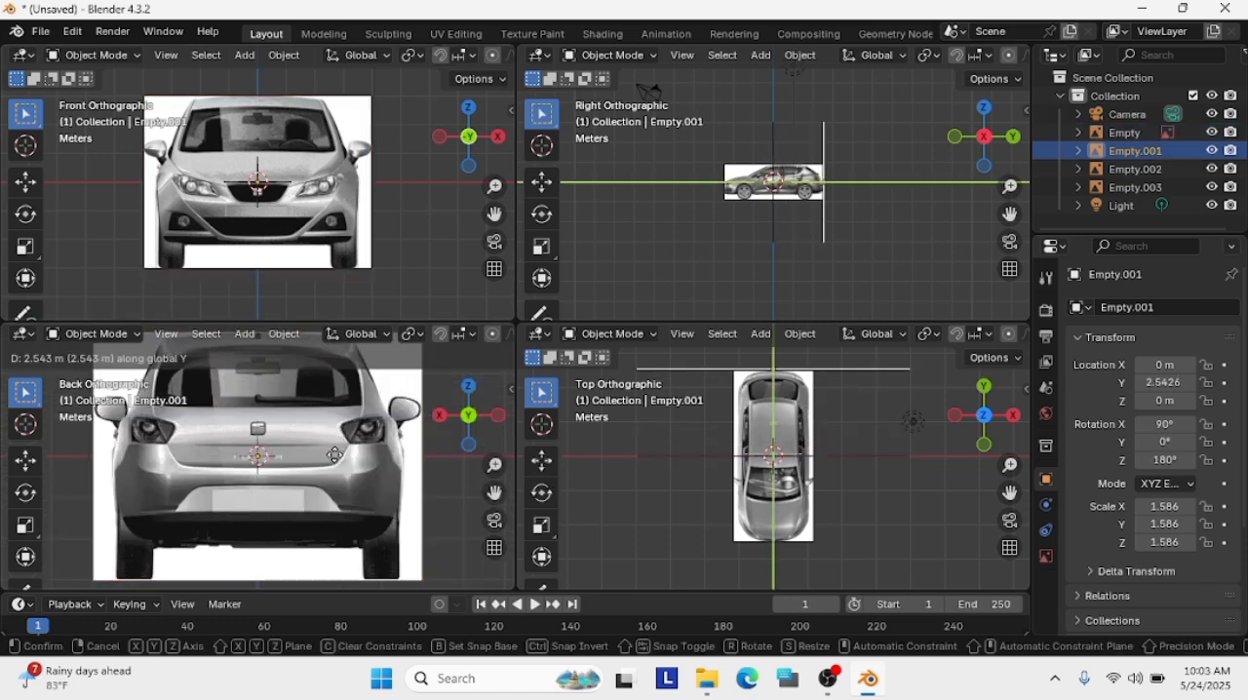
click(332, 449)
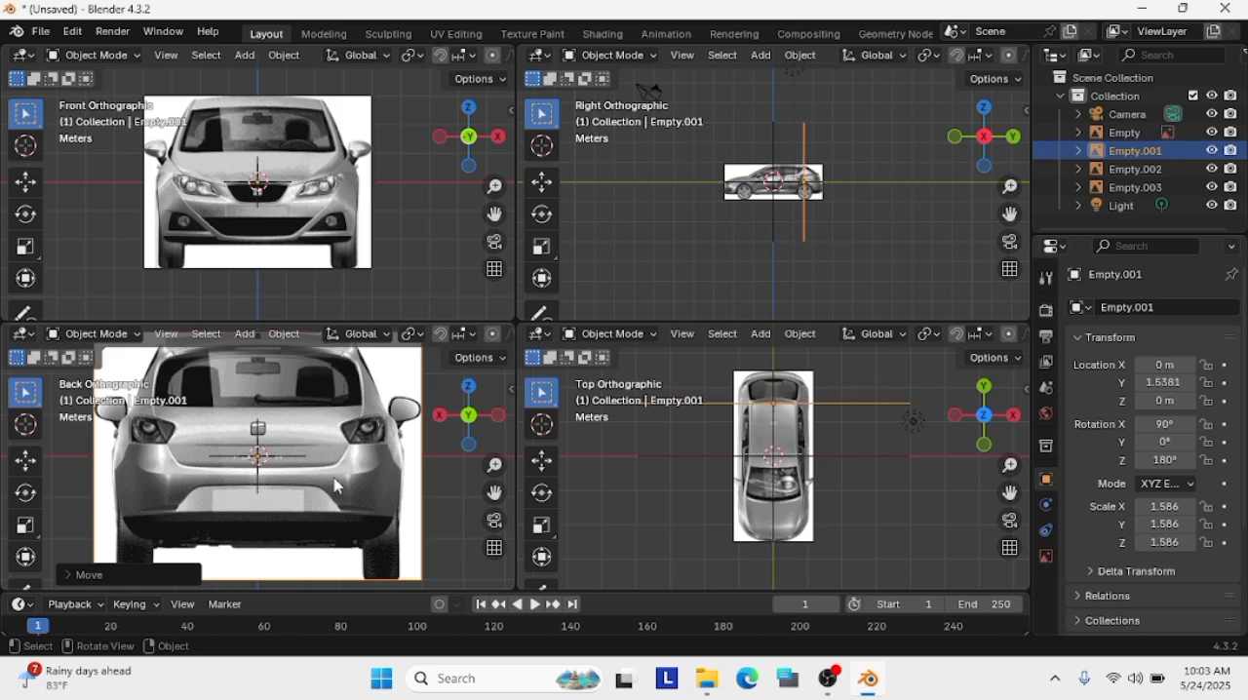
Move the front car image (Empty) along the Y axis to about -0.26 m
click(312, 259)
key(g)
key(y)
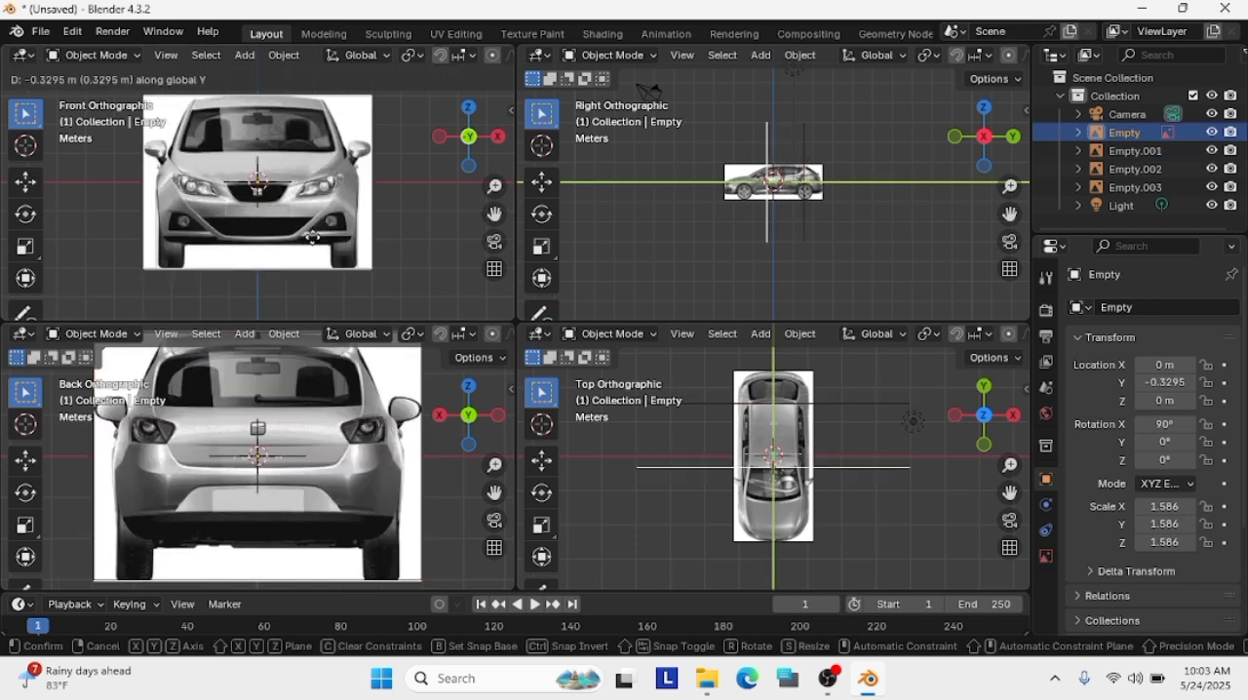
click(312, 239)
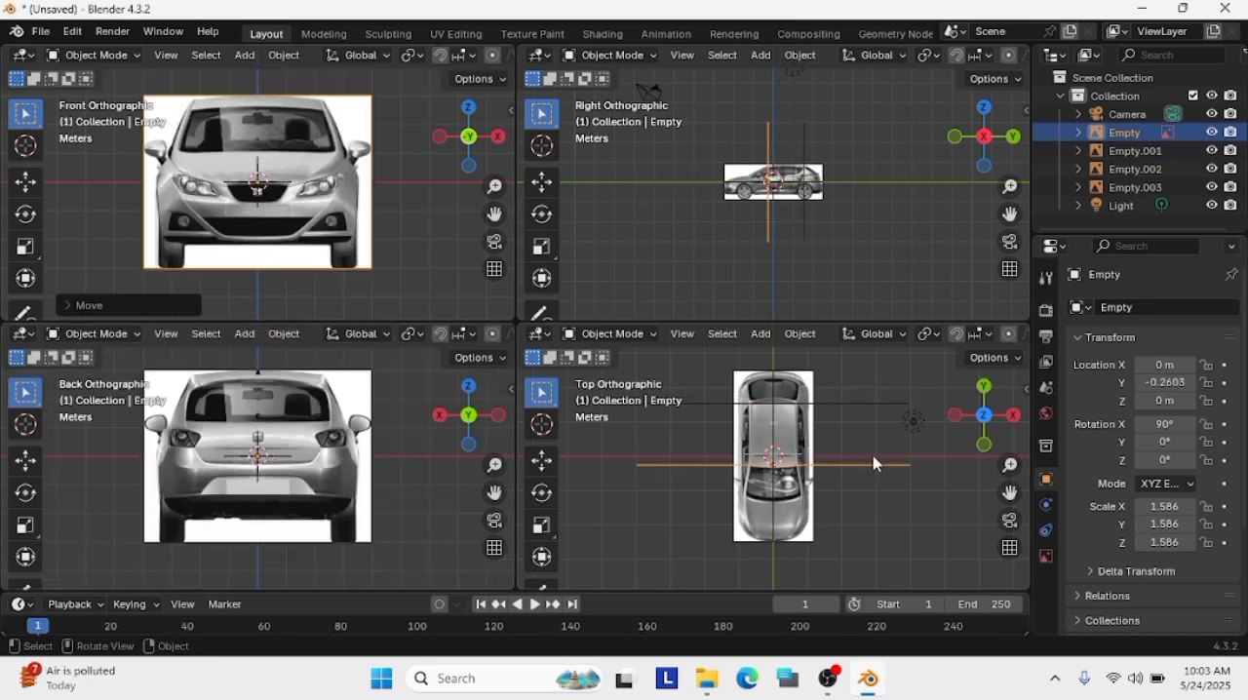
Scale the top-view car image (Empty.003) uniformly to about 3.363
click(795, 446)
key(s)
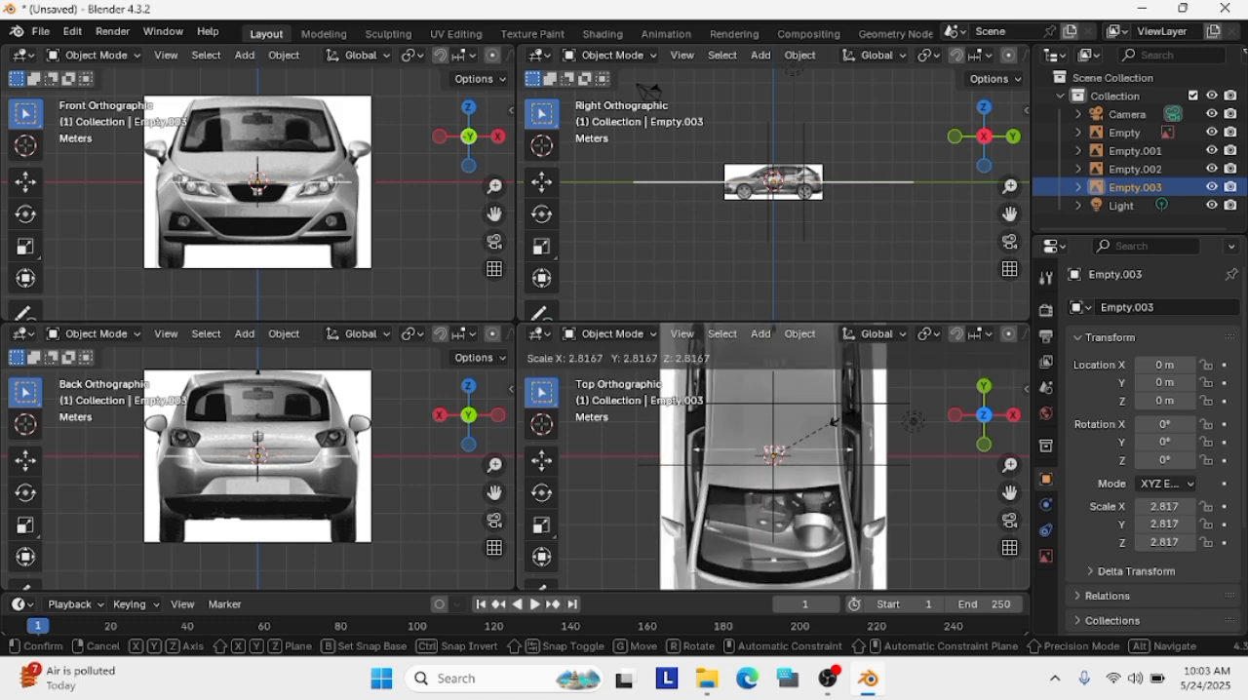
click(862, 423)
scroll(877, 506, down, 4)
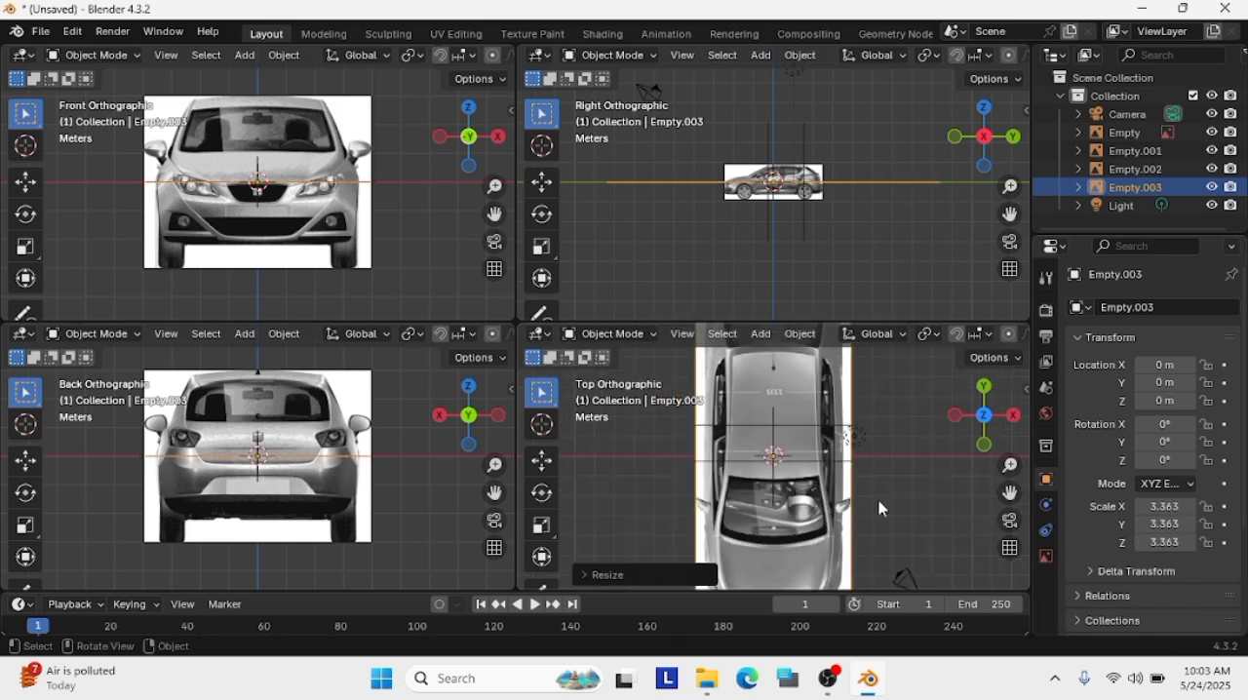
Move the rear car image further back along the Y axis to about 5.04 m
key(KP_5)
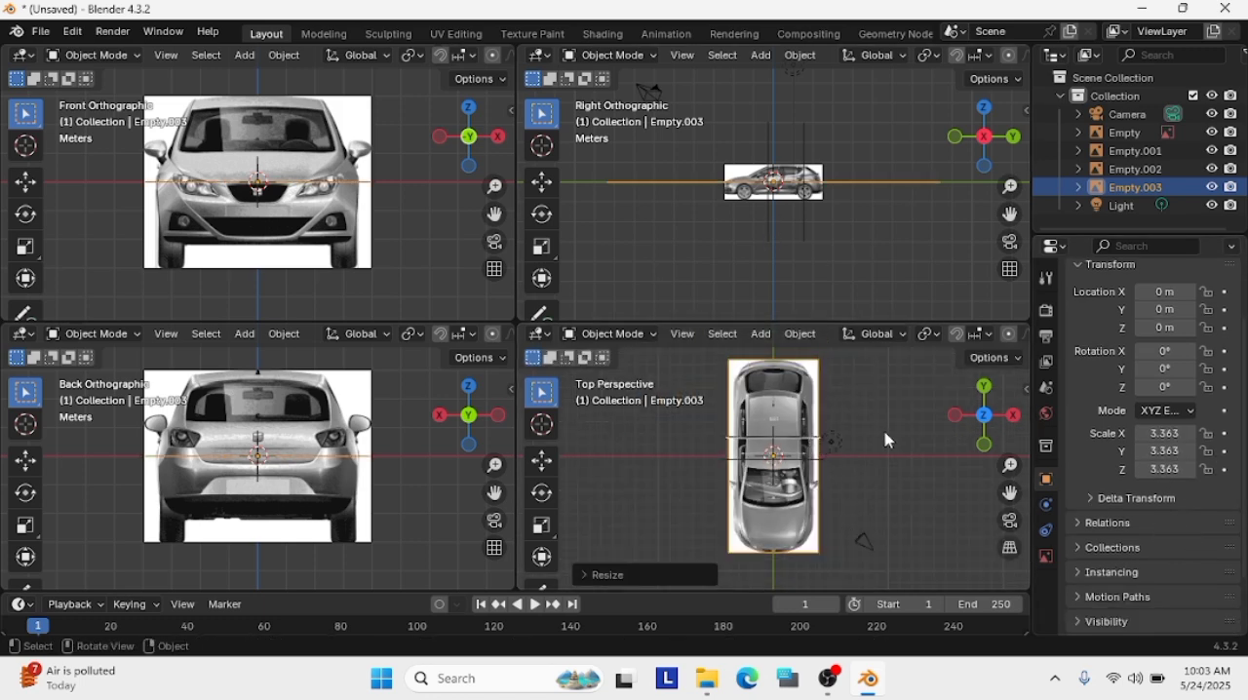
click(813, 438)
key(g)
key(y)
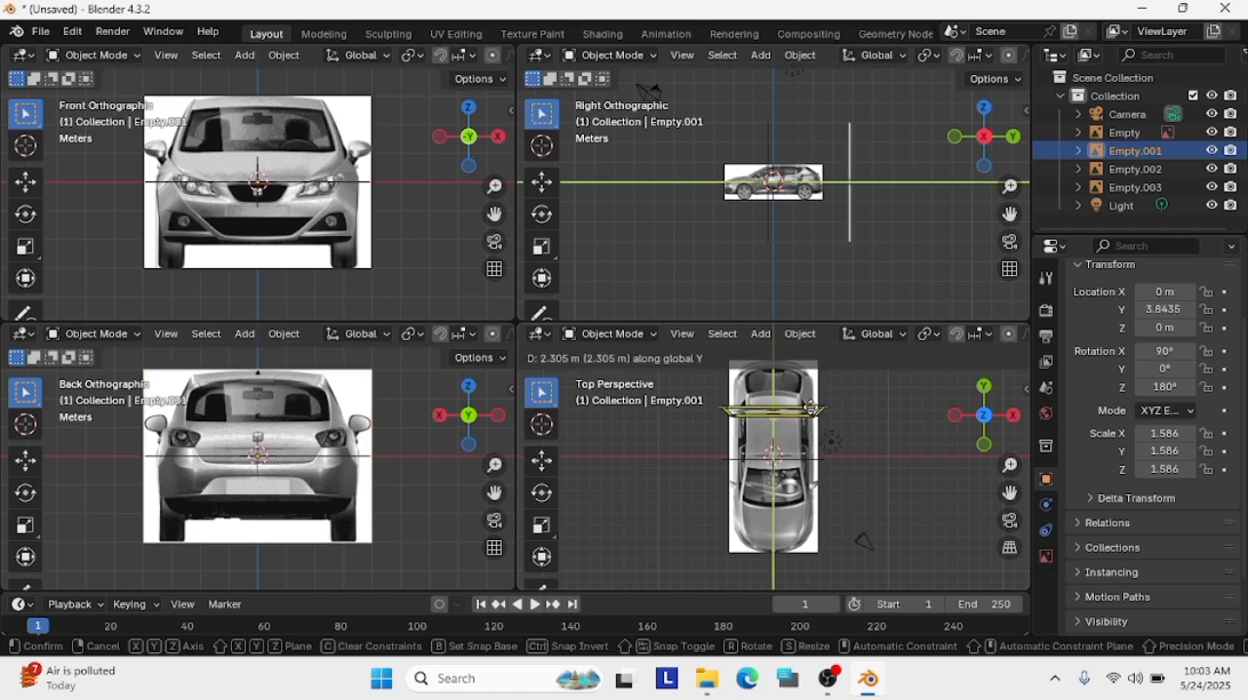
click(895, 410)
Move the front car image further forward along the Y axis to about -0.69 m and return to the top view
middle_drag(880, 415, 844, 618)
click(797, 469)
key(g)
key(y)
click(792, 472)
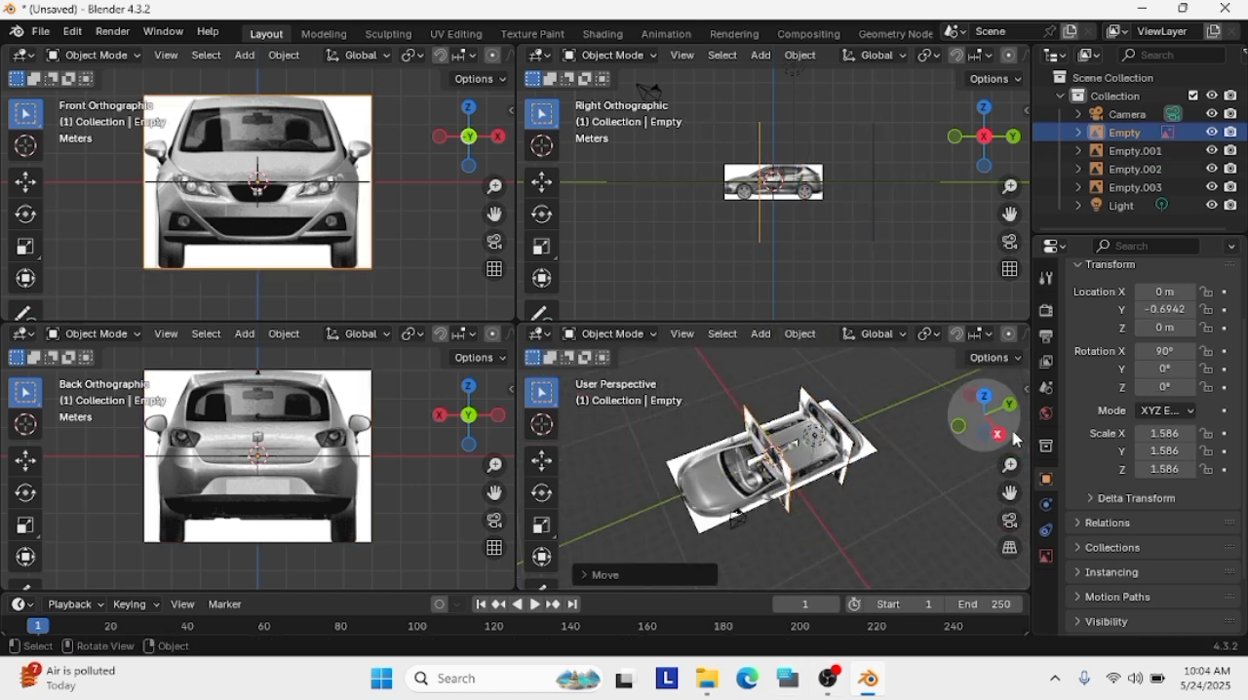
click(984, 398)
click(841, 440)
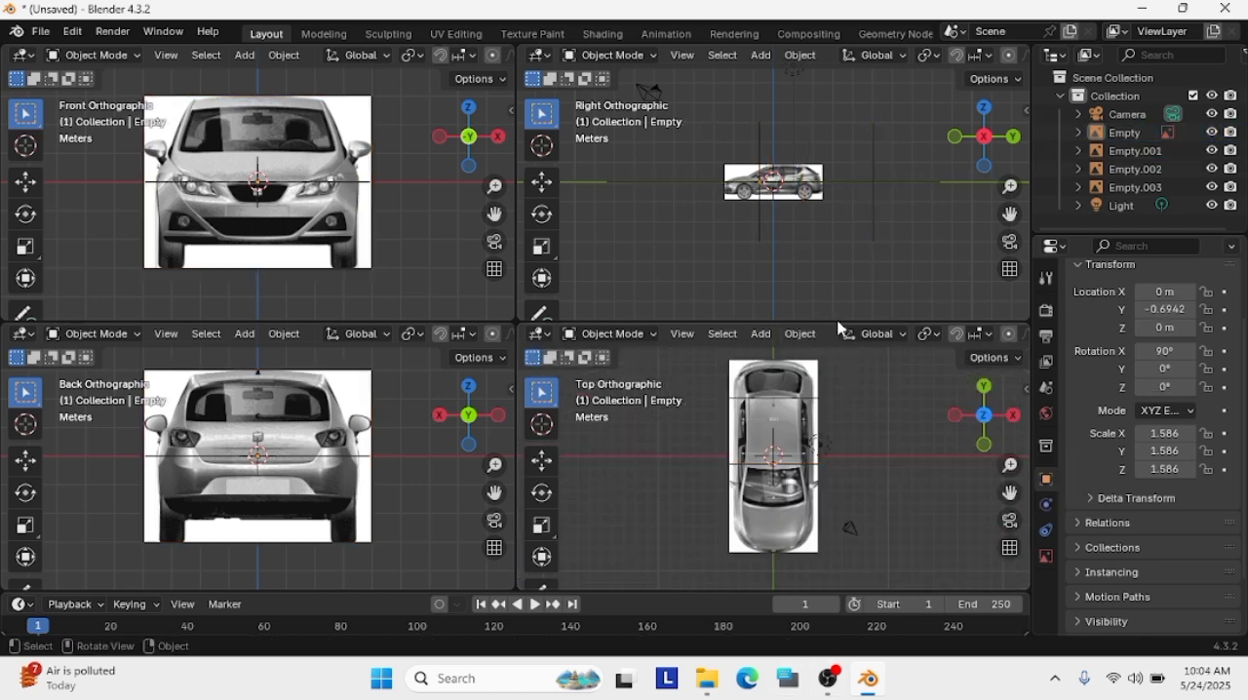
click(815, 201)
click(796, 427)
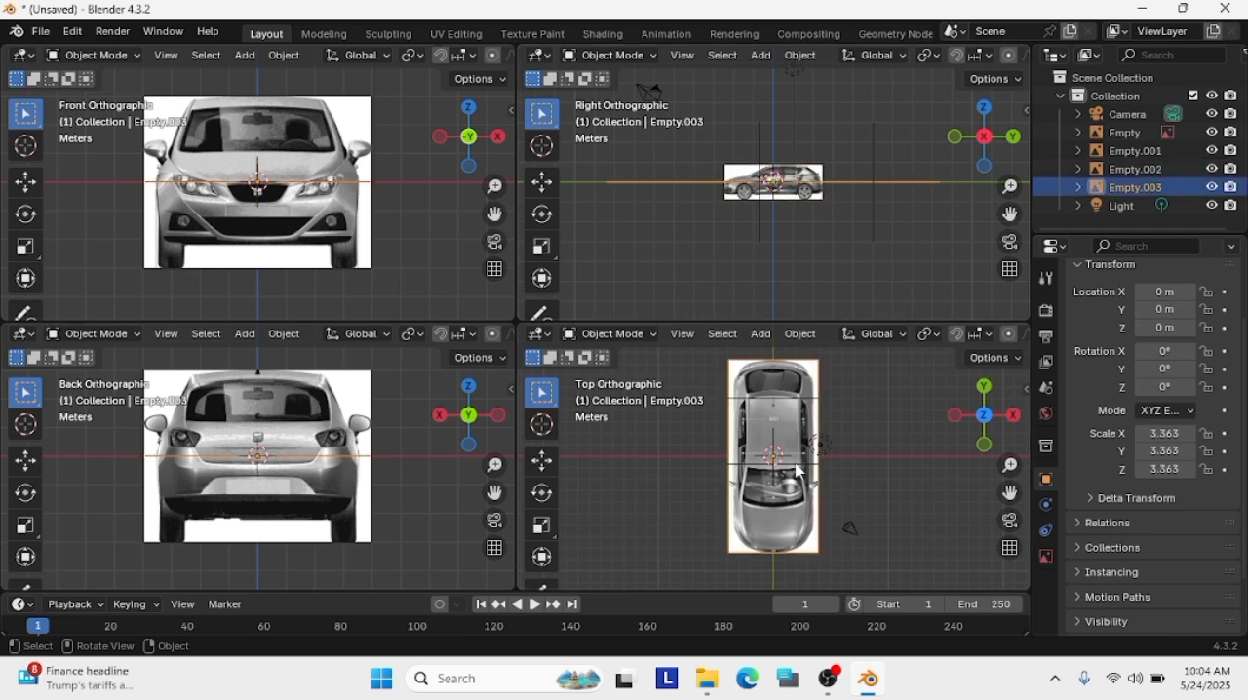
click(310, 497)
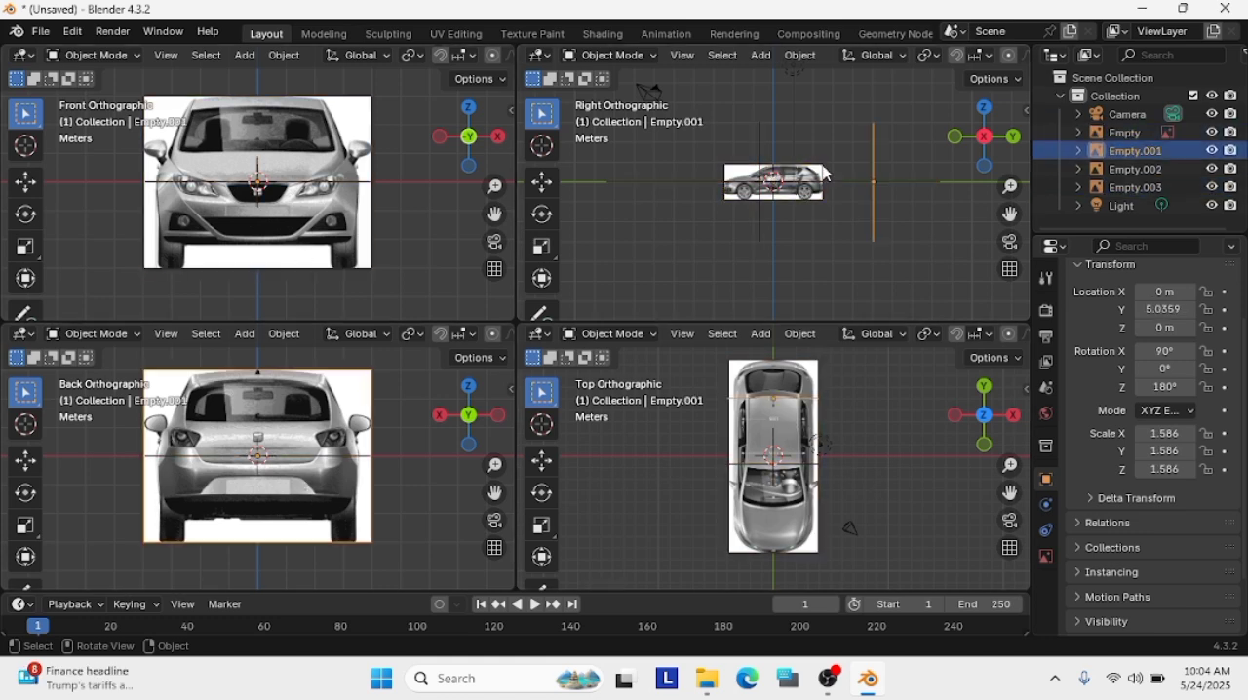
Scale the side-view car image (Empty.002) uniformly to about 3.229
click(805, 194)
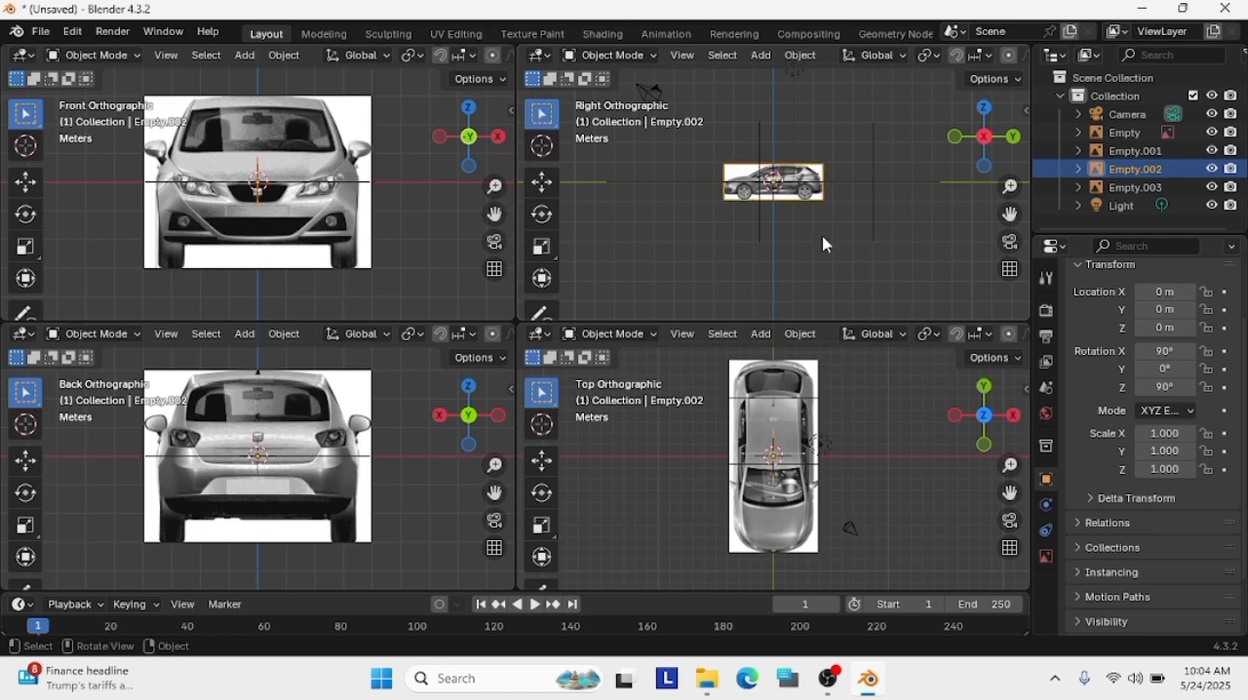
key(s)
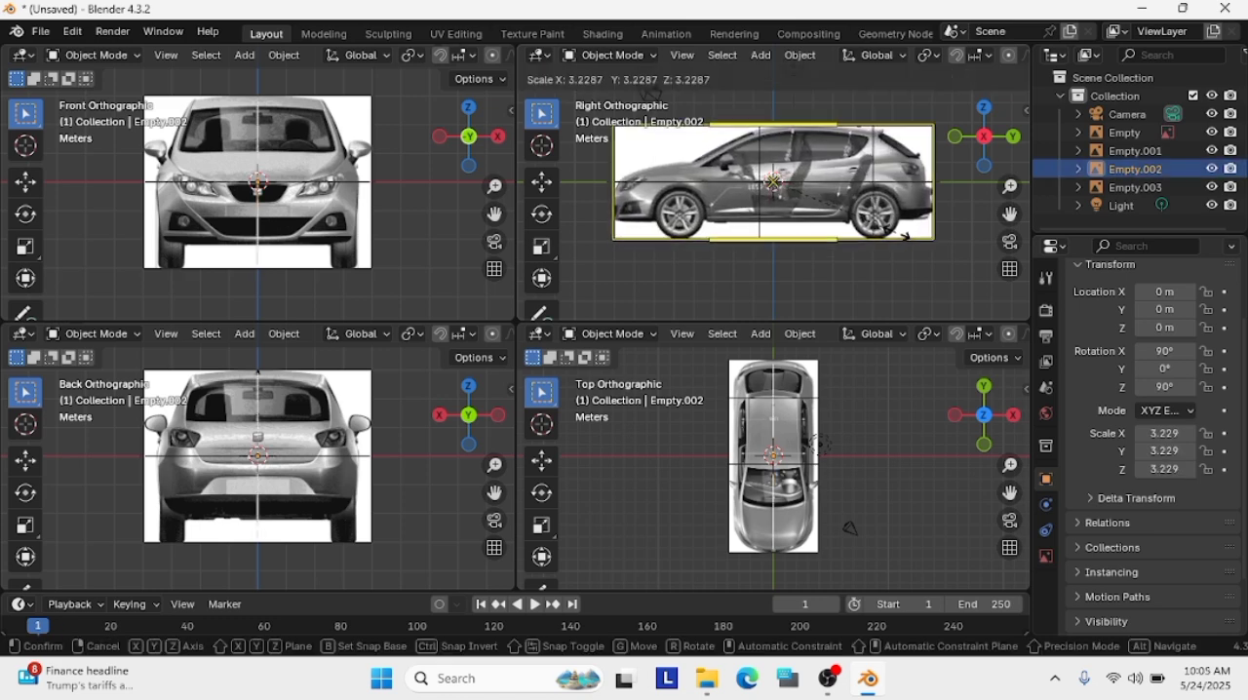
click(905, 236)
Try enlarging the side-view car image to a scale of about 3.45, inspect it in perspective, and undo the scaling
middle_drag(858, 510, 780, 458)
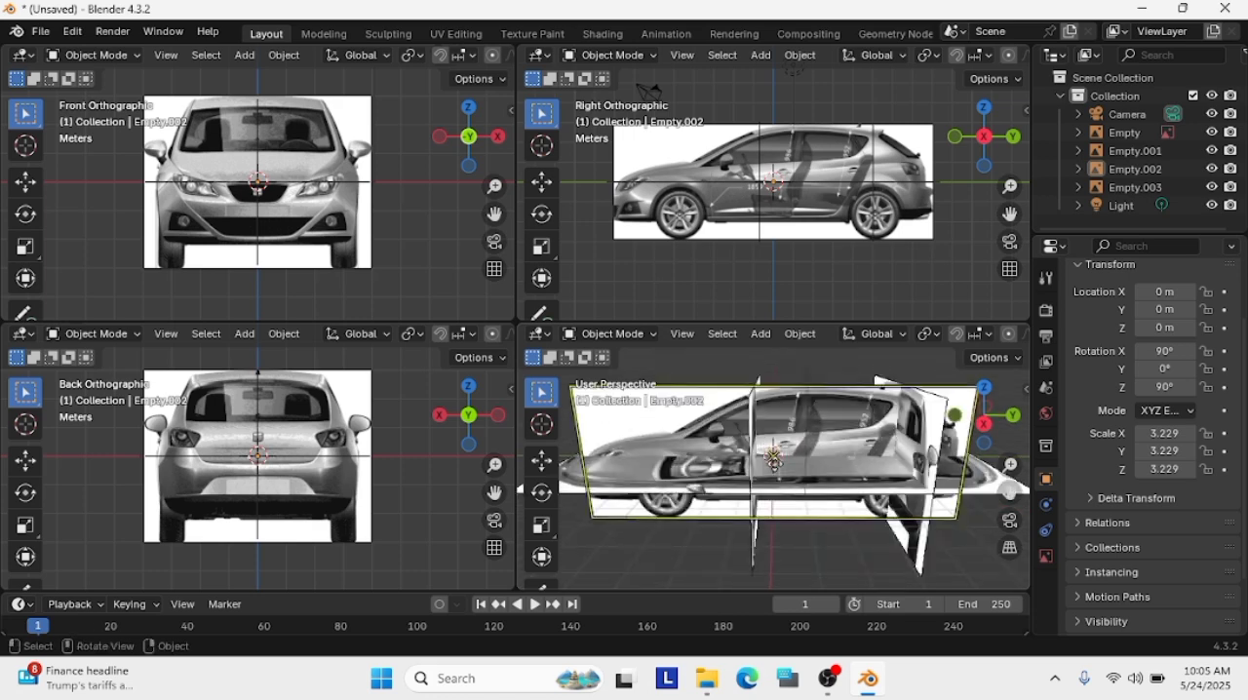
click(716, 227)
key(s)
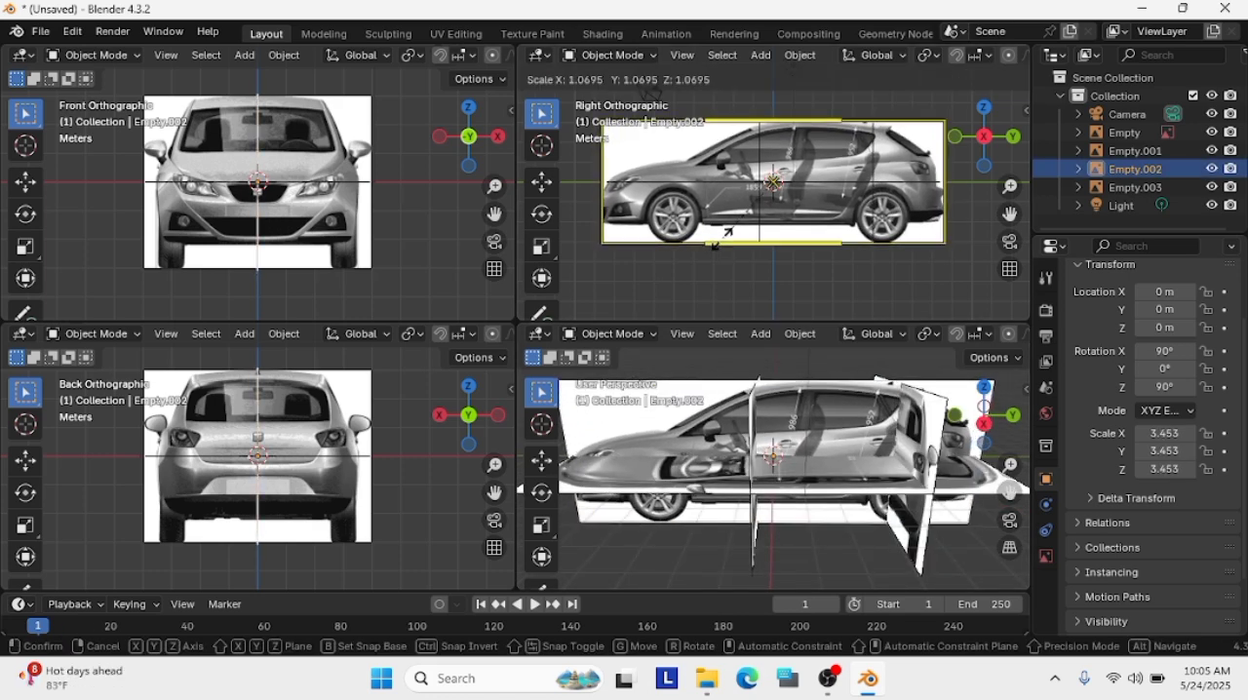
click(729, 231)
middle_drag(873, 404, 1014, 441)
key(ctrl+z)
Raise the top-view car image (Empty.003), trying a Z location of 1.8 m and settling on 2.3 m
middle_drag(763, 487, 850, 520)
click(1135, 187)
scroll(1159, 322, up, 3)
click(1171, 402)
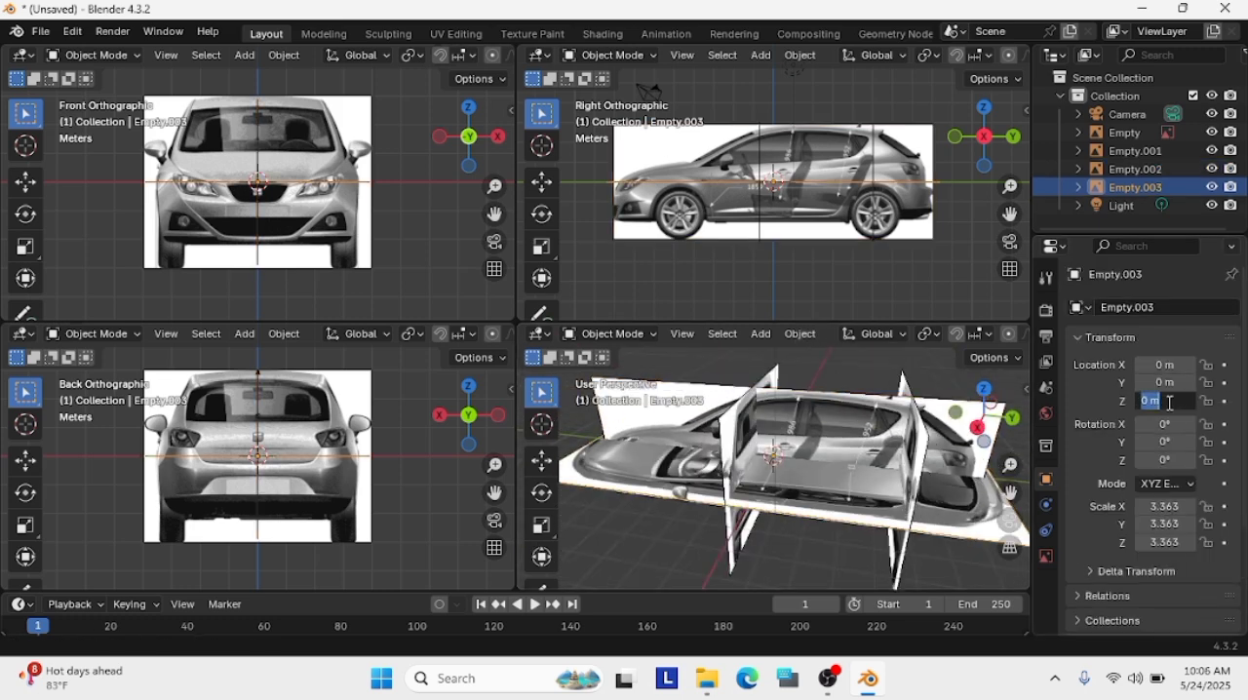
text(1.8)
key(Return)
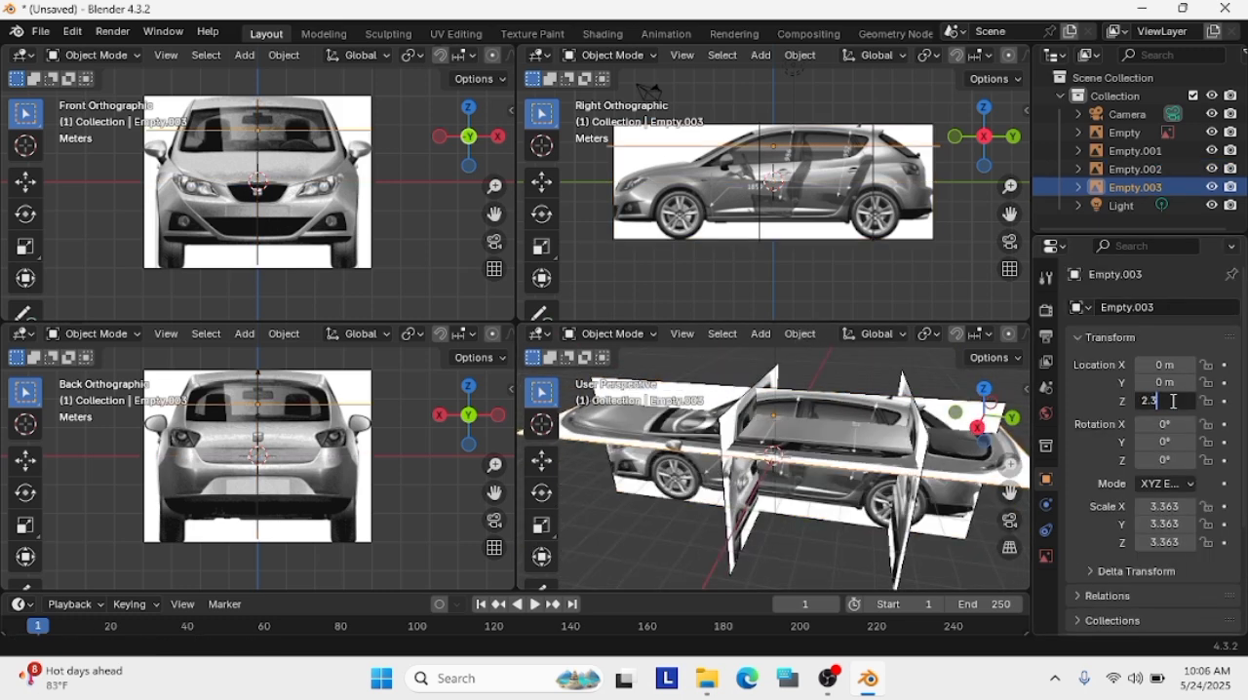
key(Return)
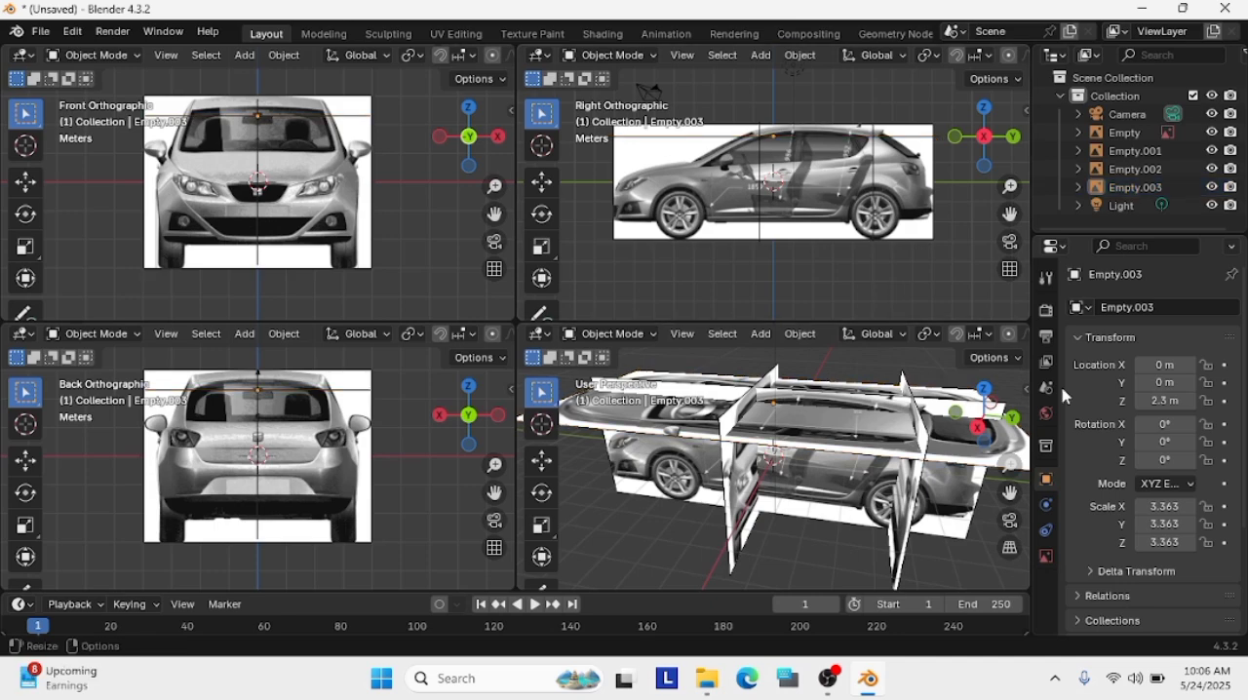
Try sliding the rear car image (Empty.001) along the Y axis to about -0.33 m and to about 4.39 m
middle_drag(877, 293, 938, 310)
scroll(938, 309, up, 2)
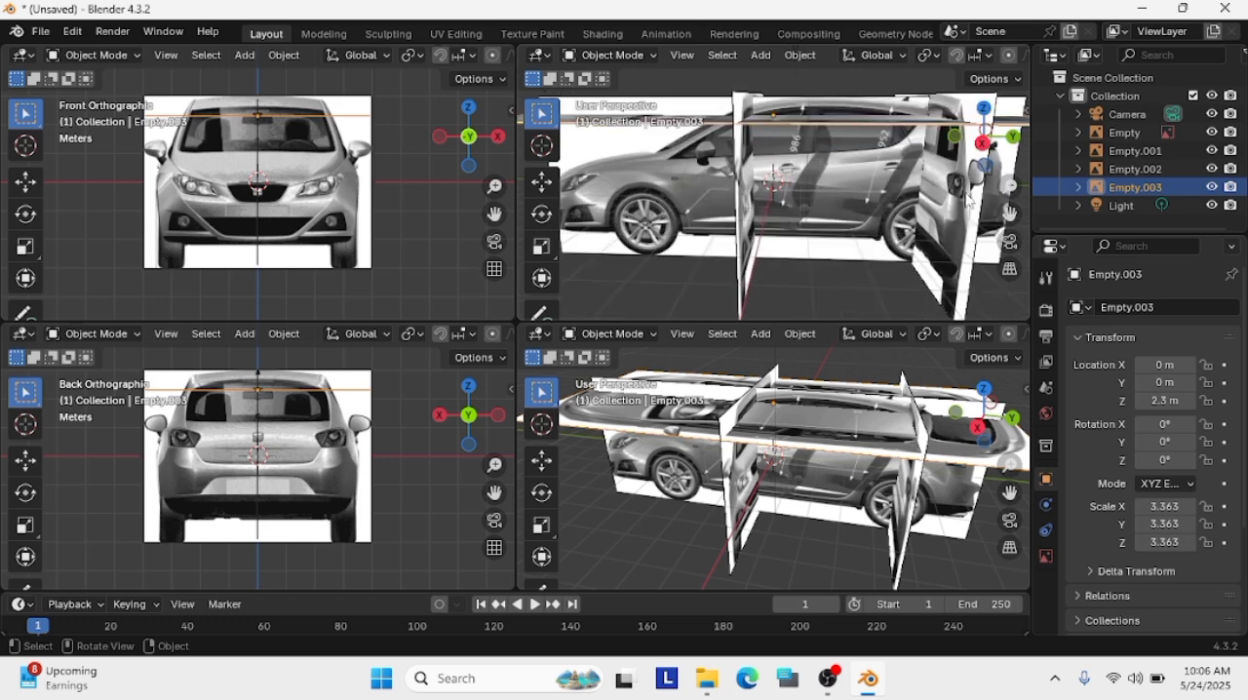
click(963, 202)
key(g)
key(y)
click(810, 259)
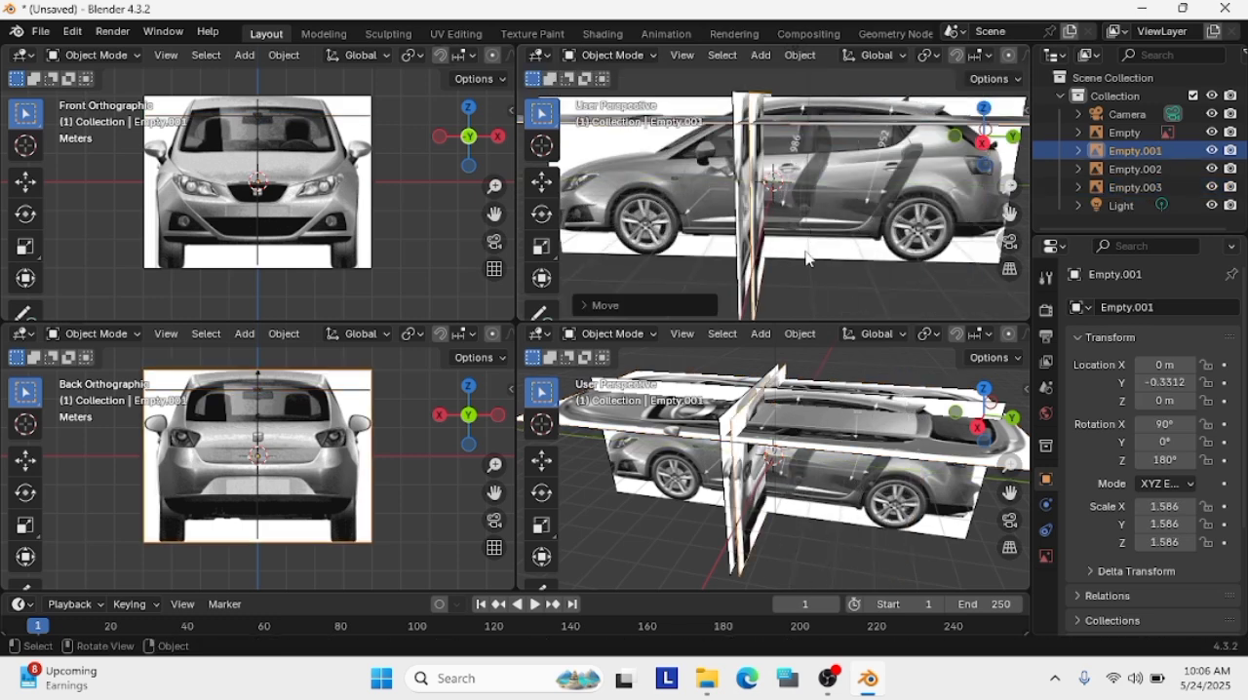
key(g)
key(y)
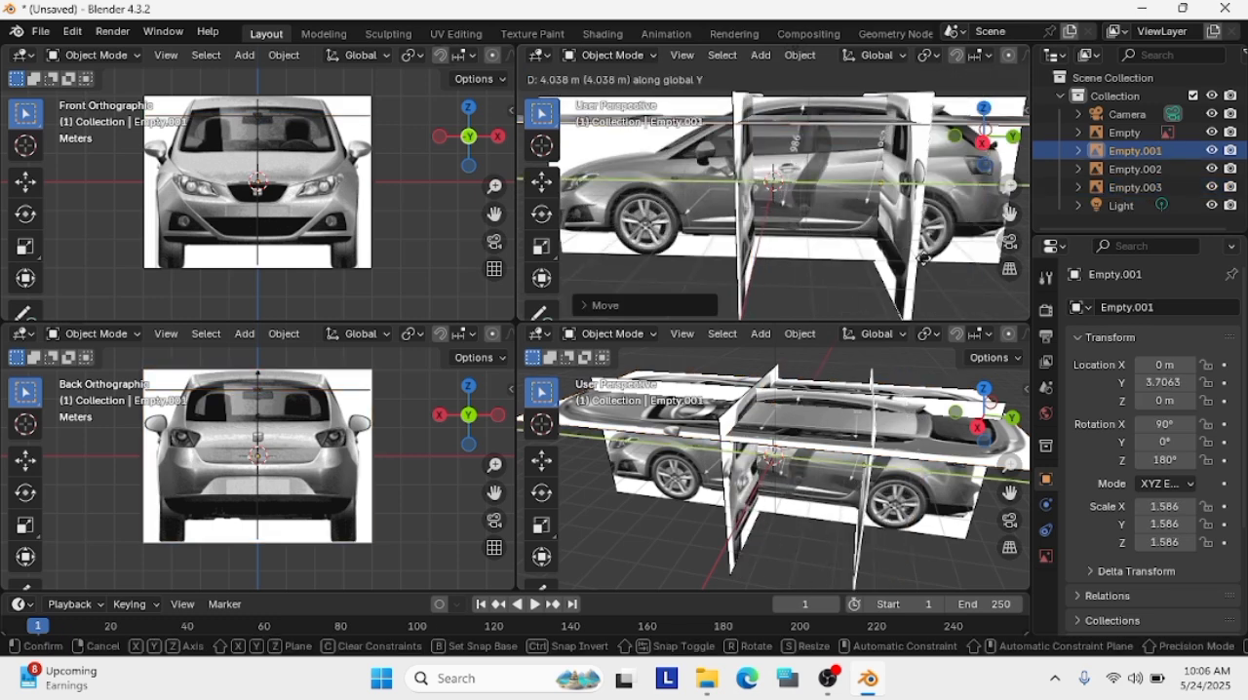
click(938, 273)
Scale the side-view car image (Empty.002) uniformly to about 3.287
click(848, 234)
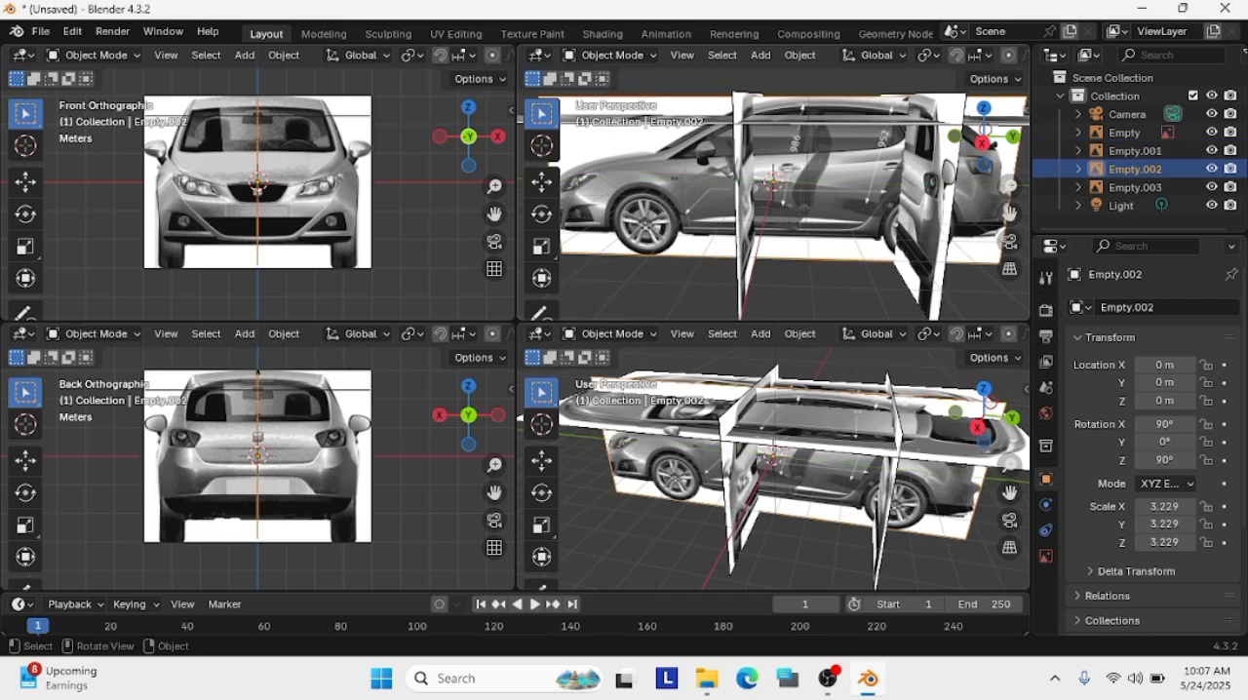
key(s)
click(850, 234)
Move the rear car image (Empty.001) along the Y axis to about 4.23 m and return to the right orthographic view
click(928, 226)
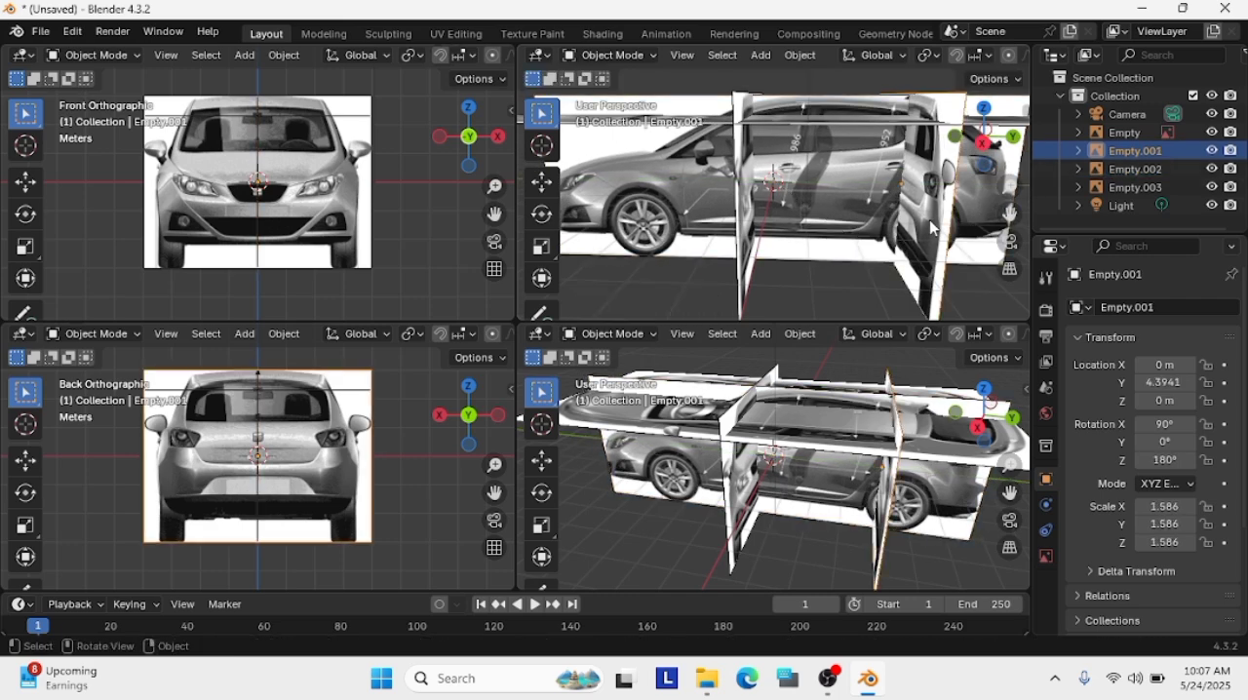
key(g)
key(y)
click(785, 281)
middle_drag(784, 281, 804, 295)
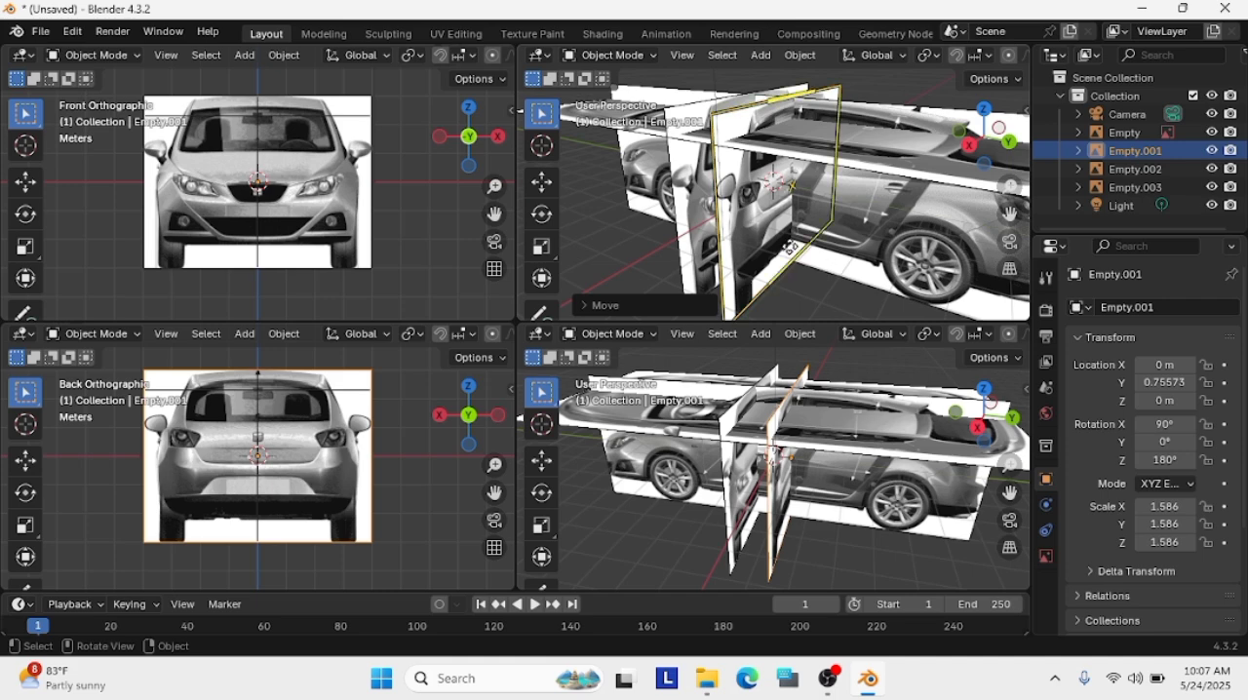
key(g)
key(y)
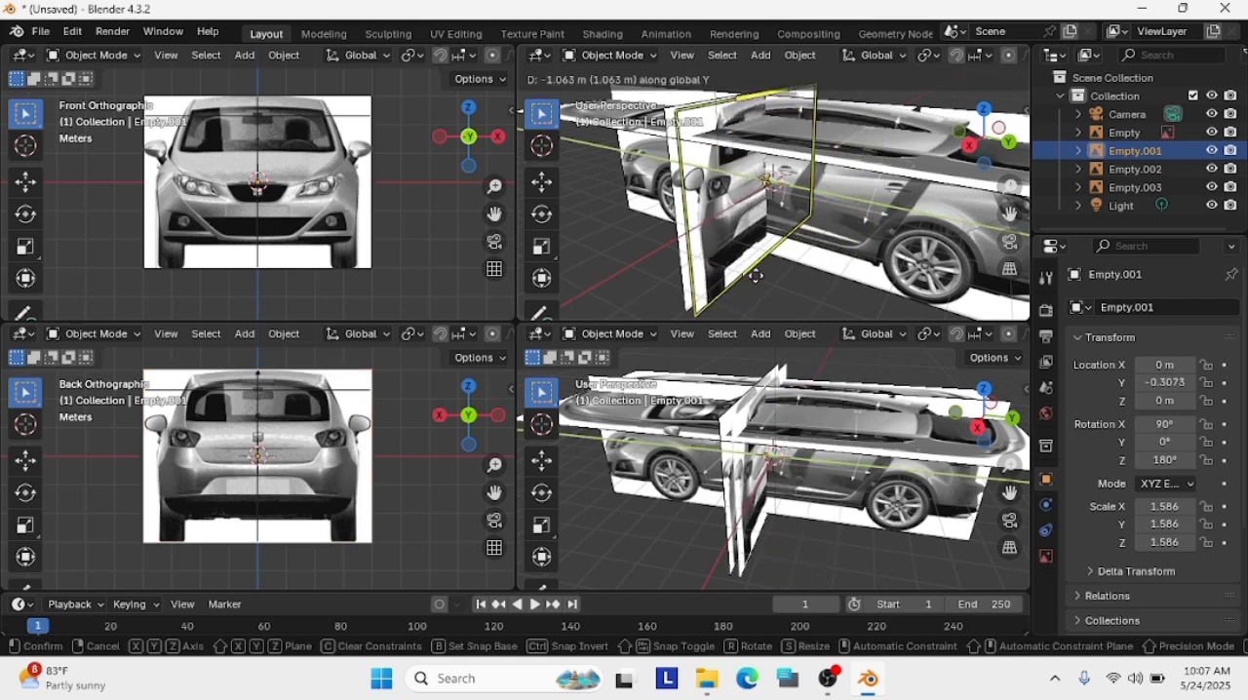
click(769, 231)
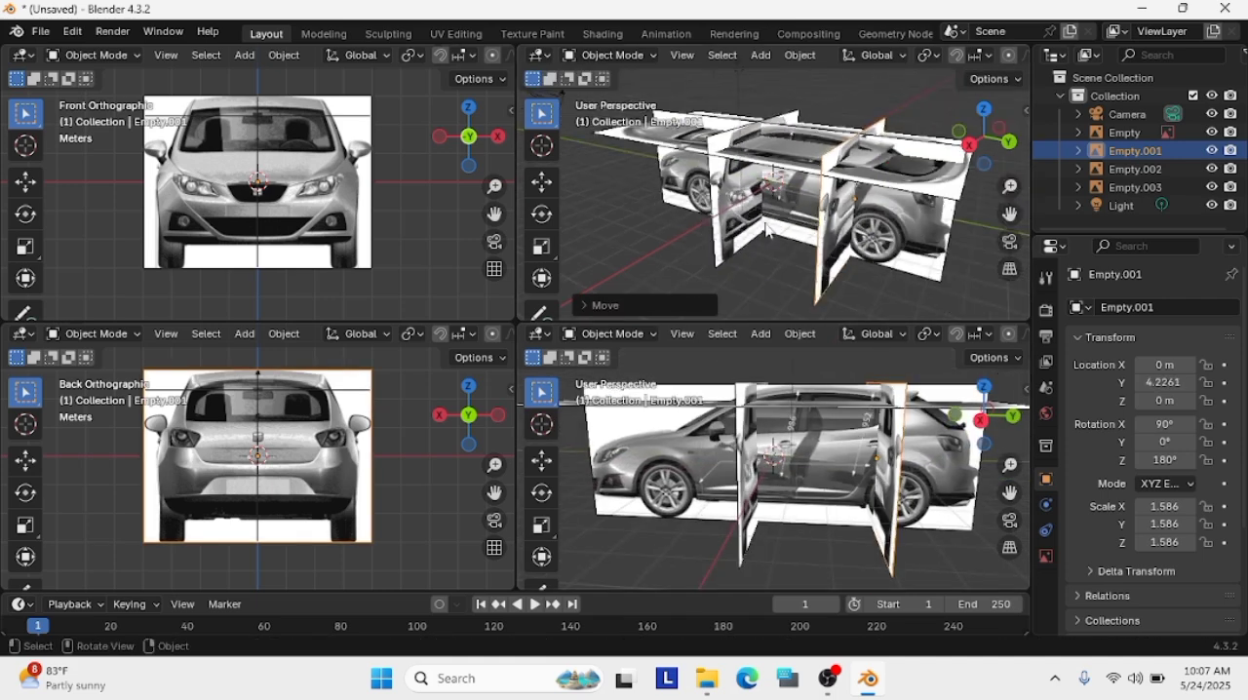
click(970, 144)
scroll(974, 185, up, 2)
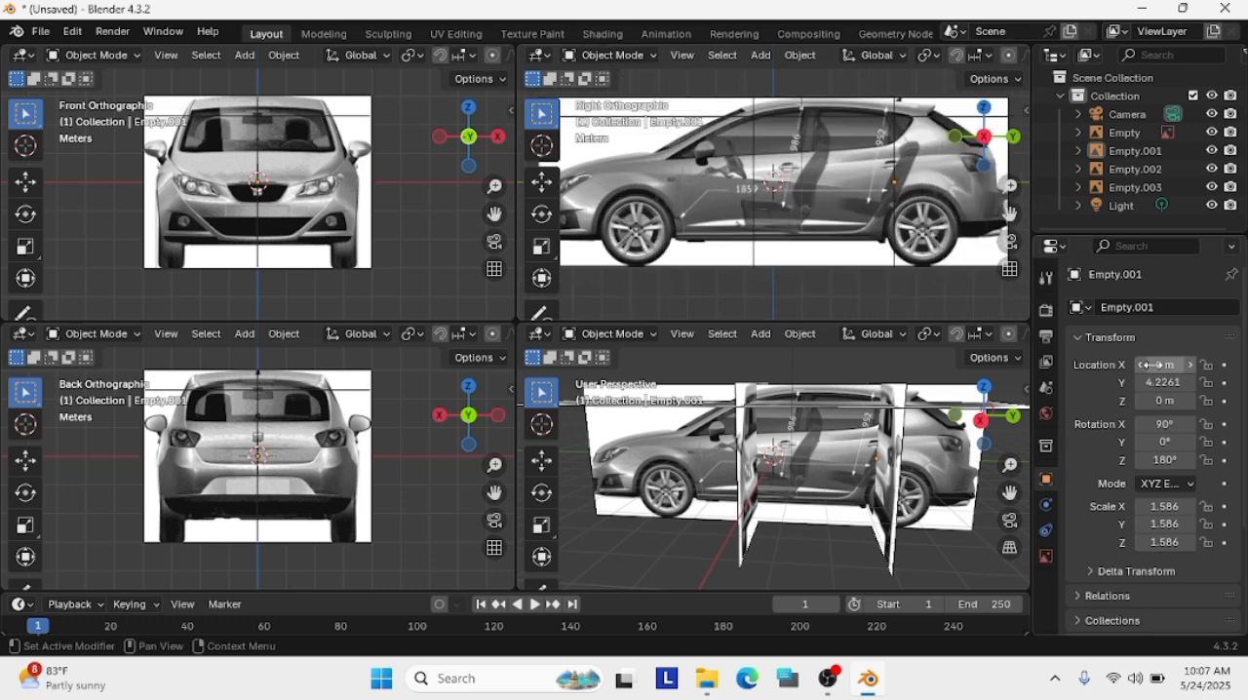
Lock all location, rotation and scale channels of the side, rear, front and top car images
click(894, 463)
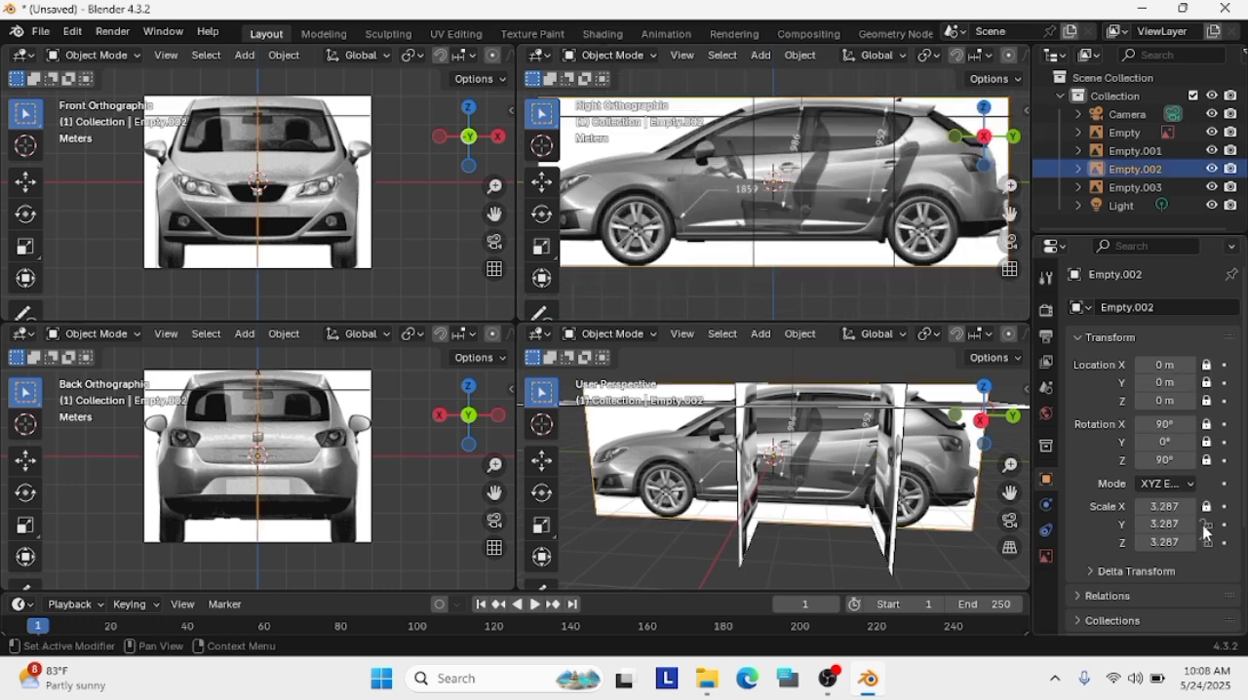
click(904, 455)
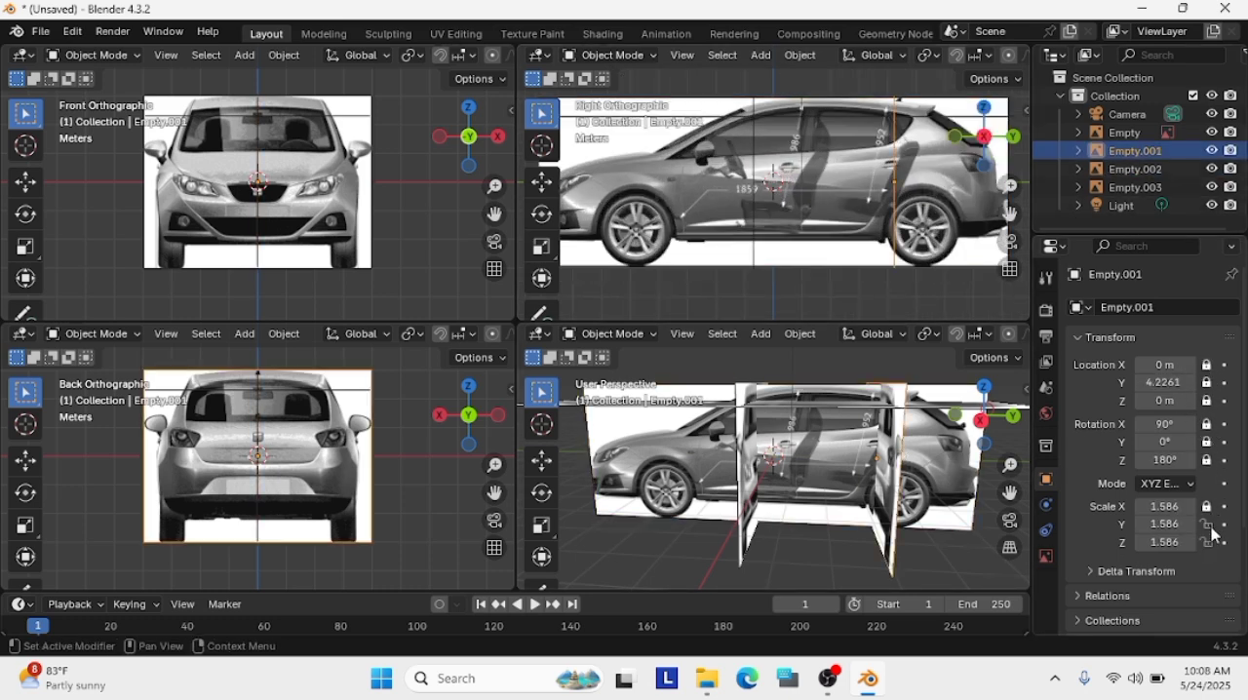
click(748, 471)
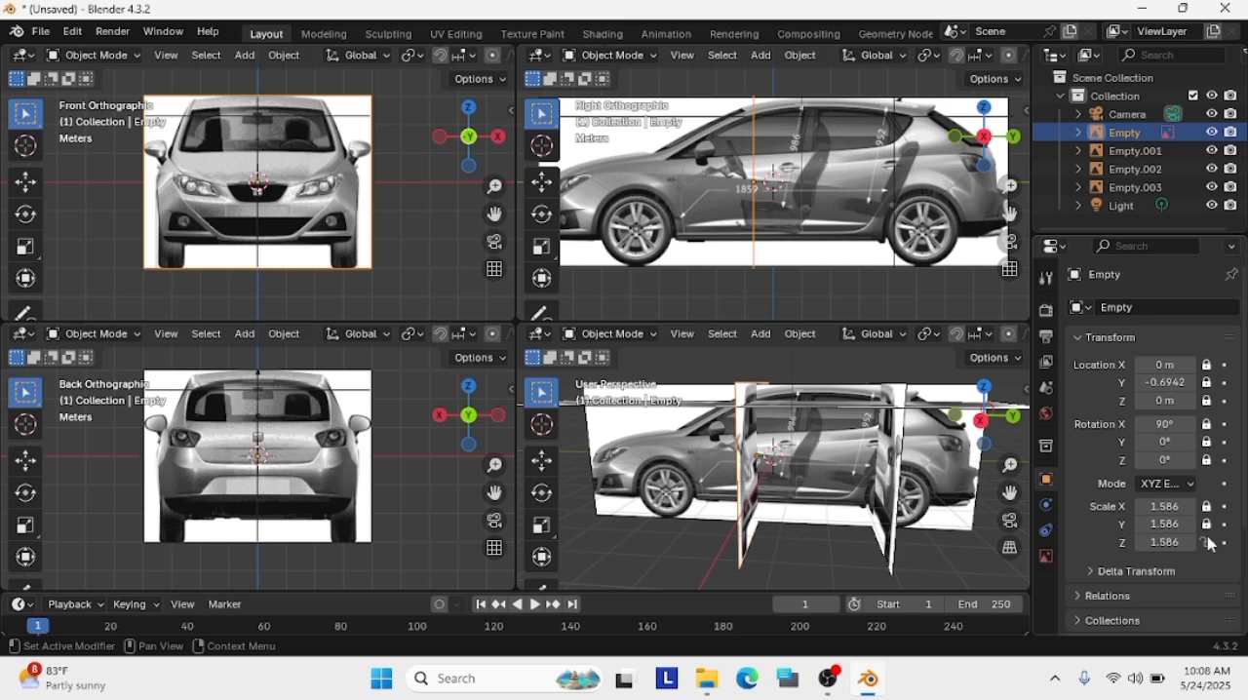
click(693, 475)
click(835, 417)
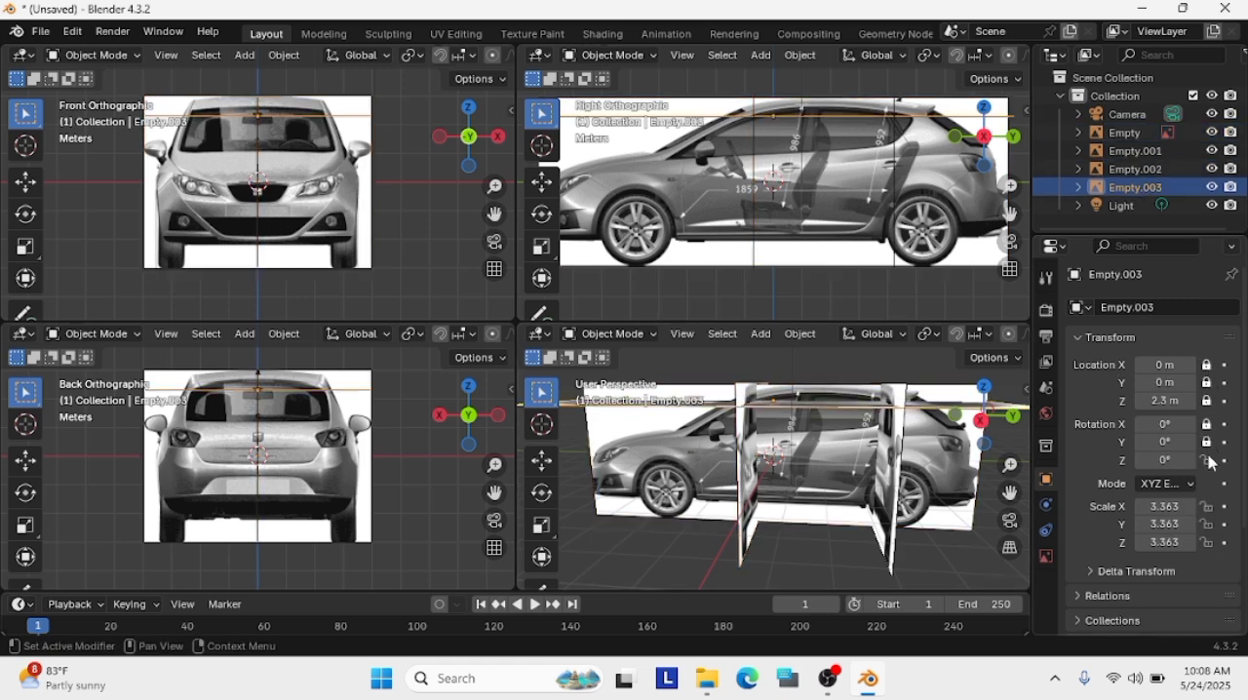
Widen the side and perspective viewports and set the perspective viewport to the top orthographic view
drag(984, 409, 896, 362)
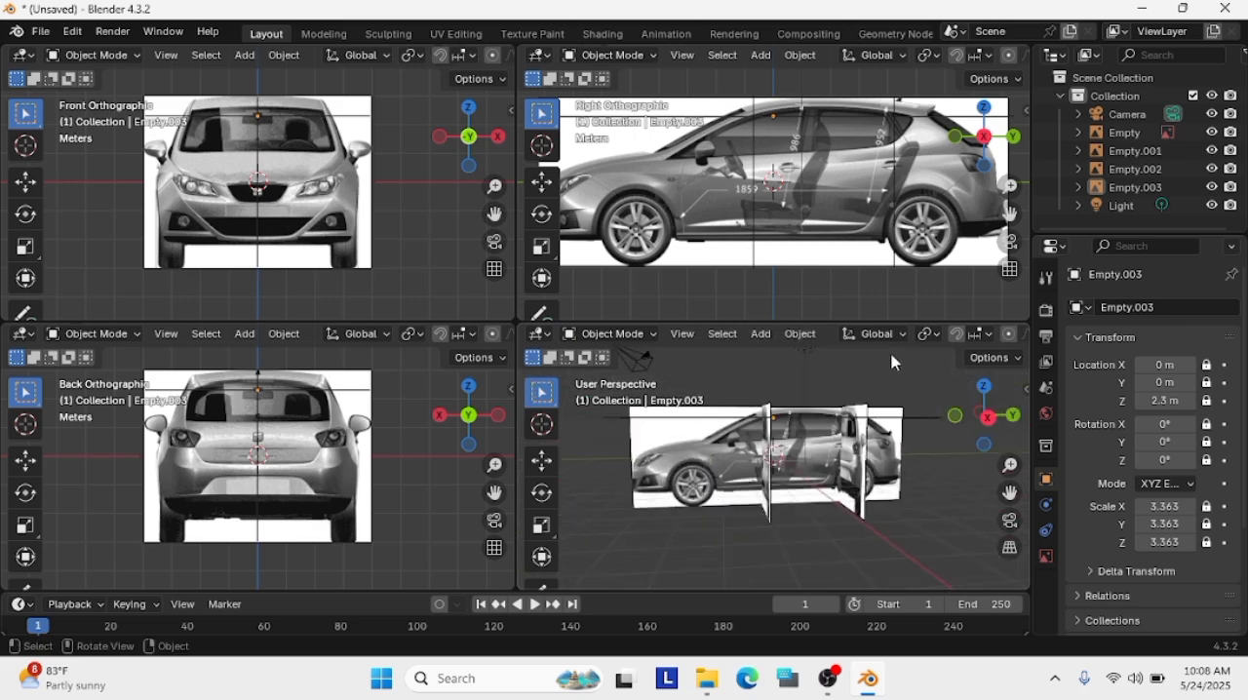
click(982, 387)
drag(517, 306, 257, 306)
click(723, 443)
click(936, 444)
scroll(937, 443, up, 2)
scroll(926, 433, down, 1)
middle_drag(880, 399, 882, 394)
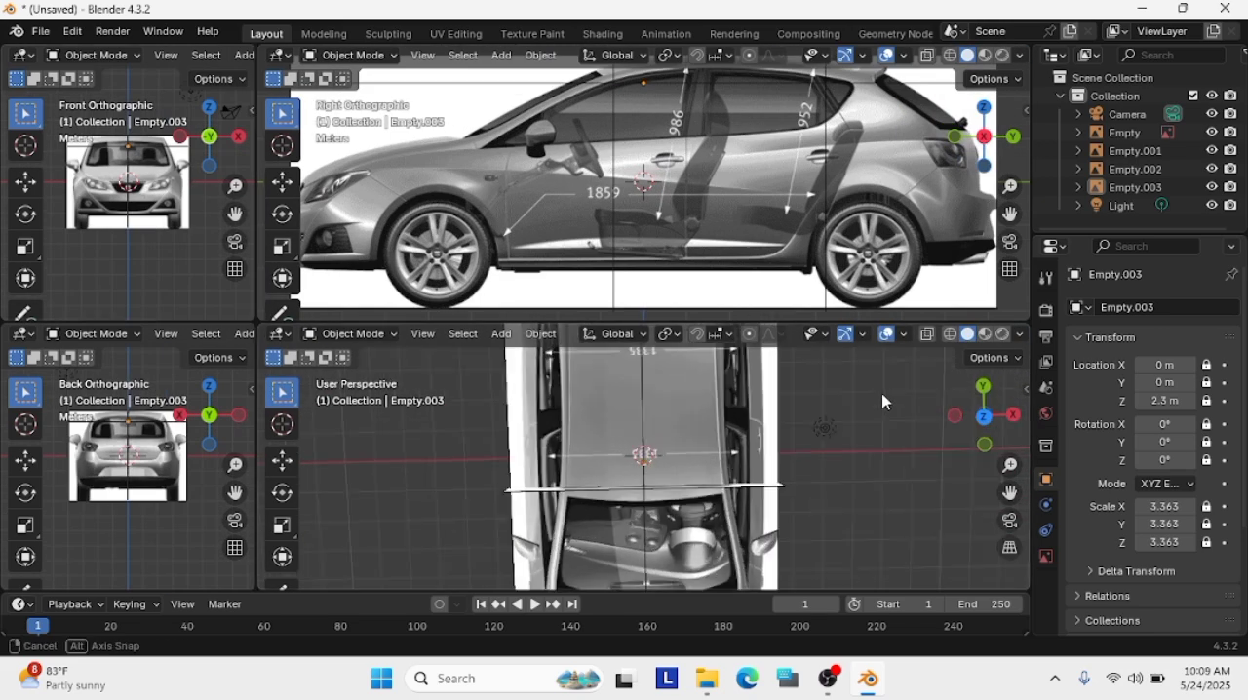
click(984, 416)
click(828, 679)
click(1141, 8)
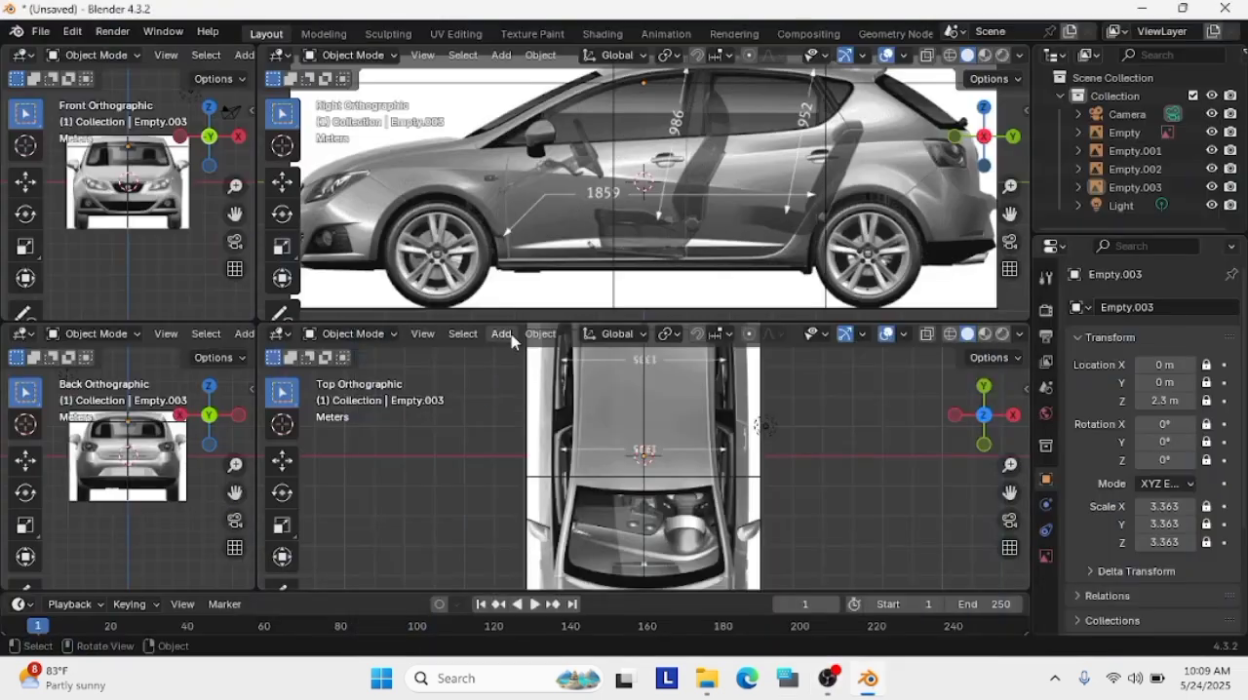
Add a mesh plane and set its Z location to 2.3 m
click(501, 334)
mouse_move(517, 353)
click(679, 354)
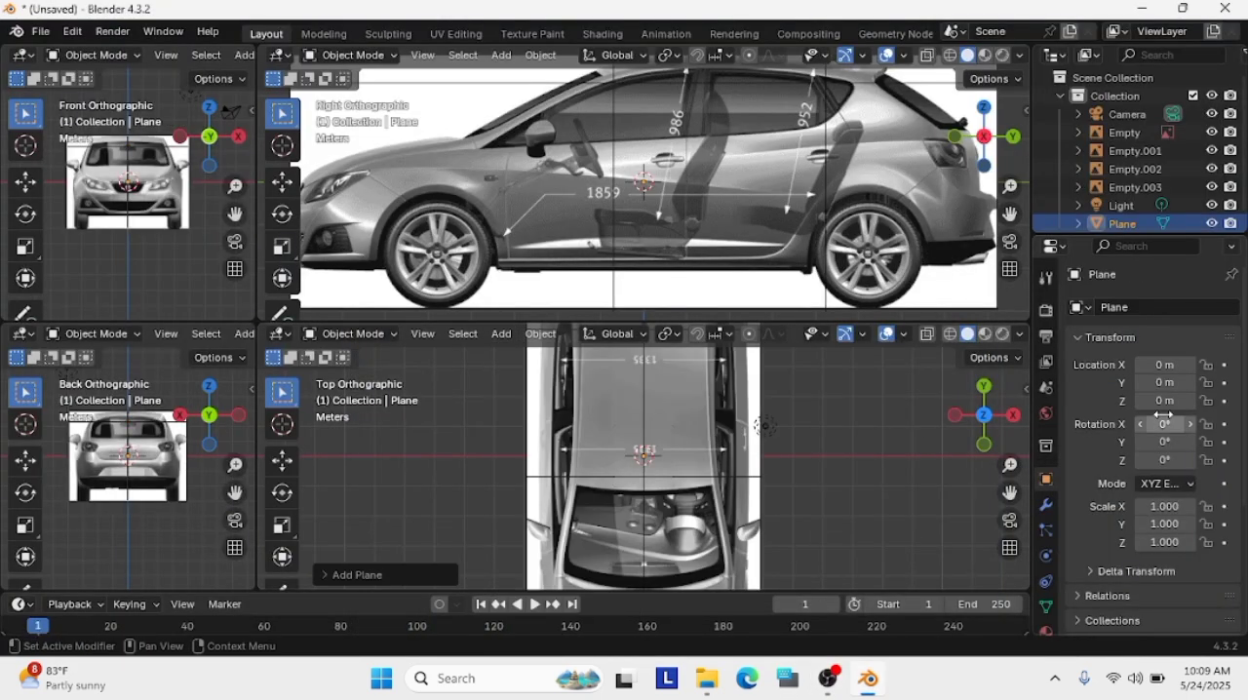
key(Return)
click(789, 436)
click(664, 455)
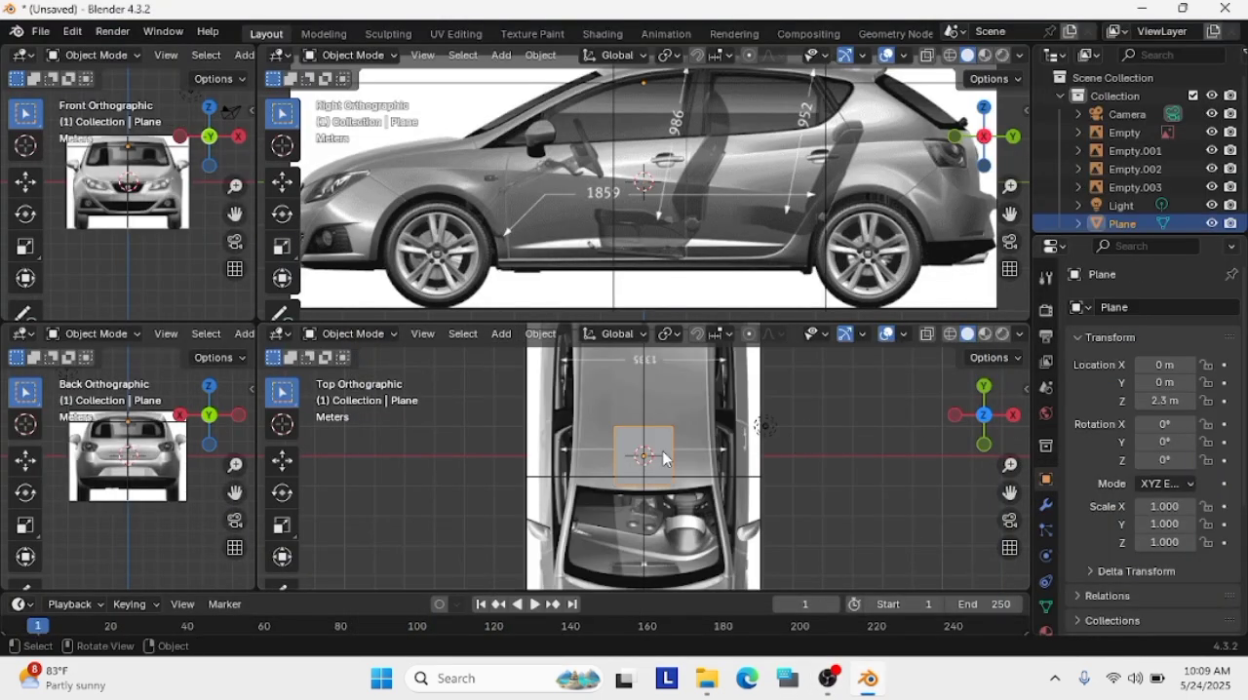
Add a Mirror modifier on the X axis to the plane with Clipping enabled
click(1046, 555)
click(1046, 505)
click(1153, 307)
mouse_move(1039, 376)
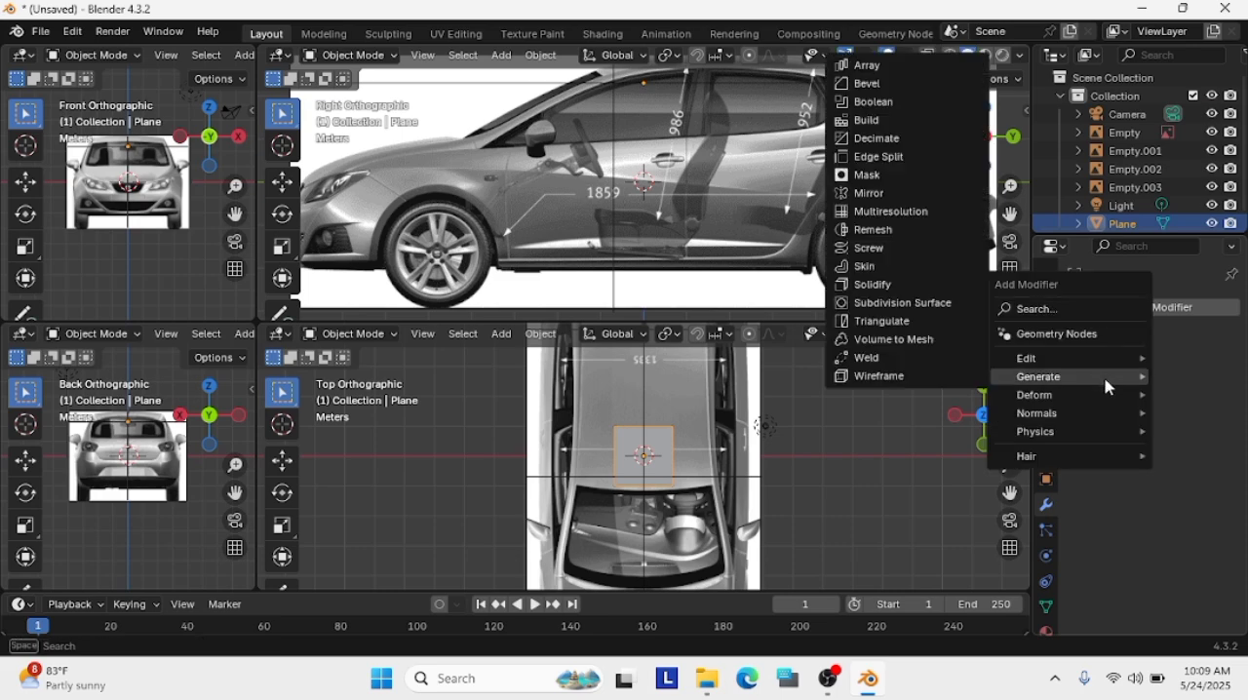
click(863, 193)
click(1140, 453)
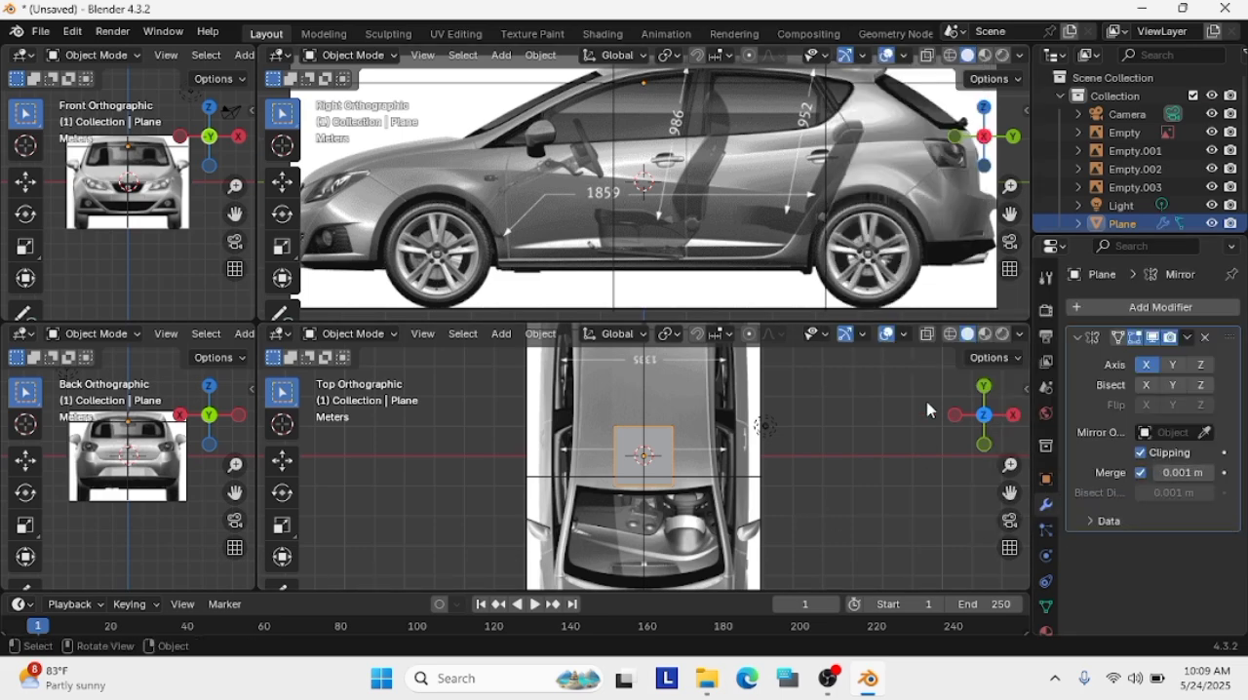
In Edit Mode, move the plane's two inner vertices onto the centre line and its front outer vertex to the windscreen corner of the roof
click(346, 333)
click(348, 373)
scroll(575, 389, up, 5)
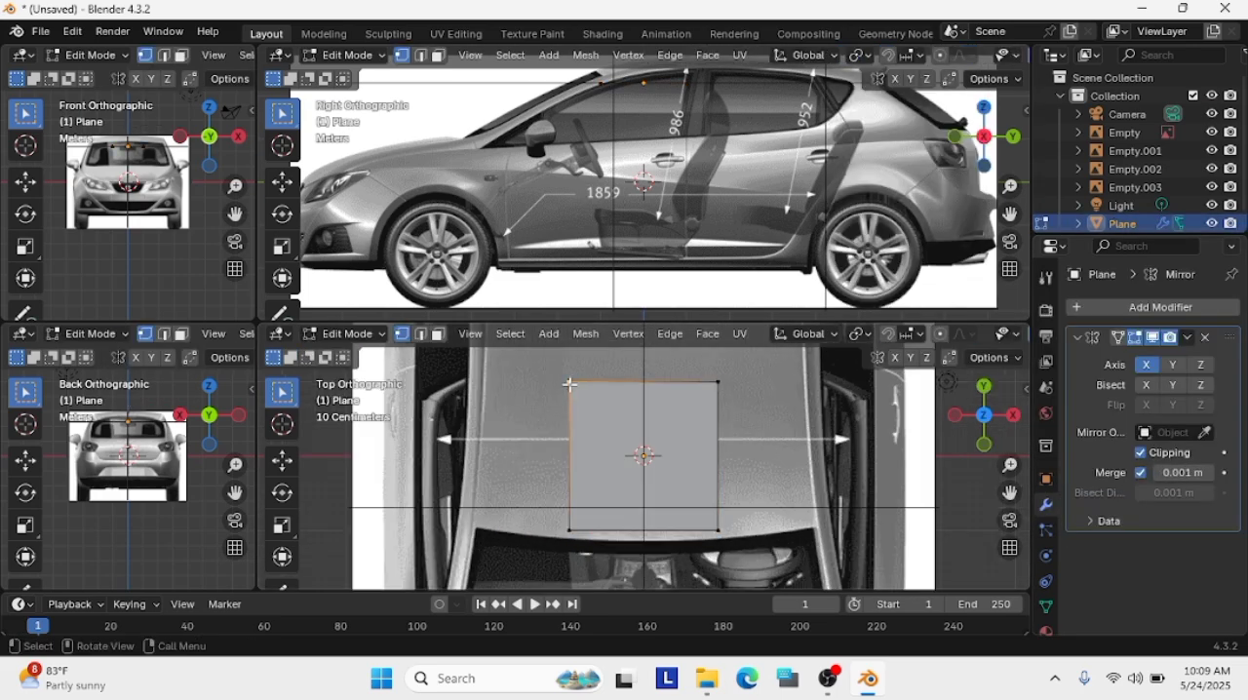
drag(570, 383, 643, 384)
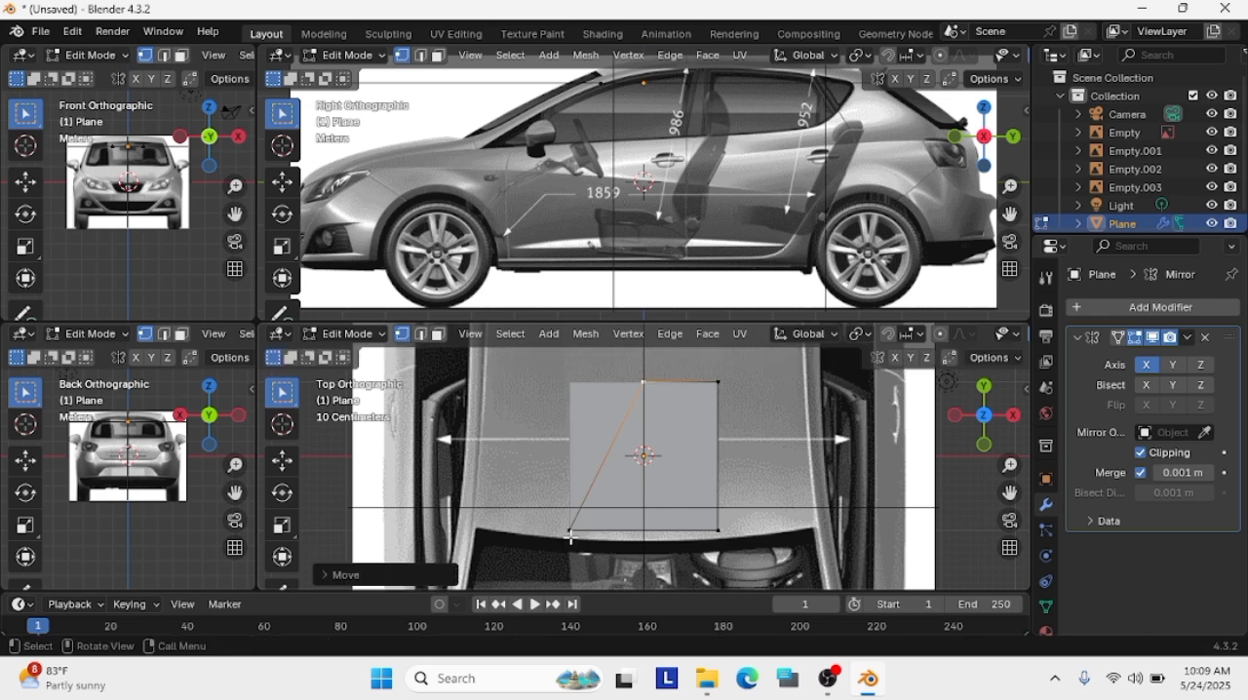
drag(571, 530, 793, 516)
scroll(718, 493, down, 2)
scroll(714, 509, up, 1)
shift+scroll(792, 456, up, 8)
scroll(830, 409, down, 3)
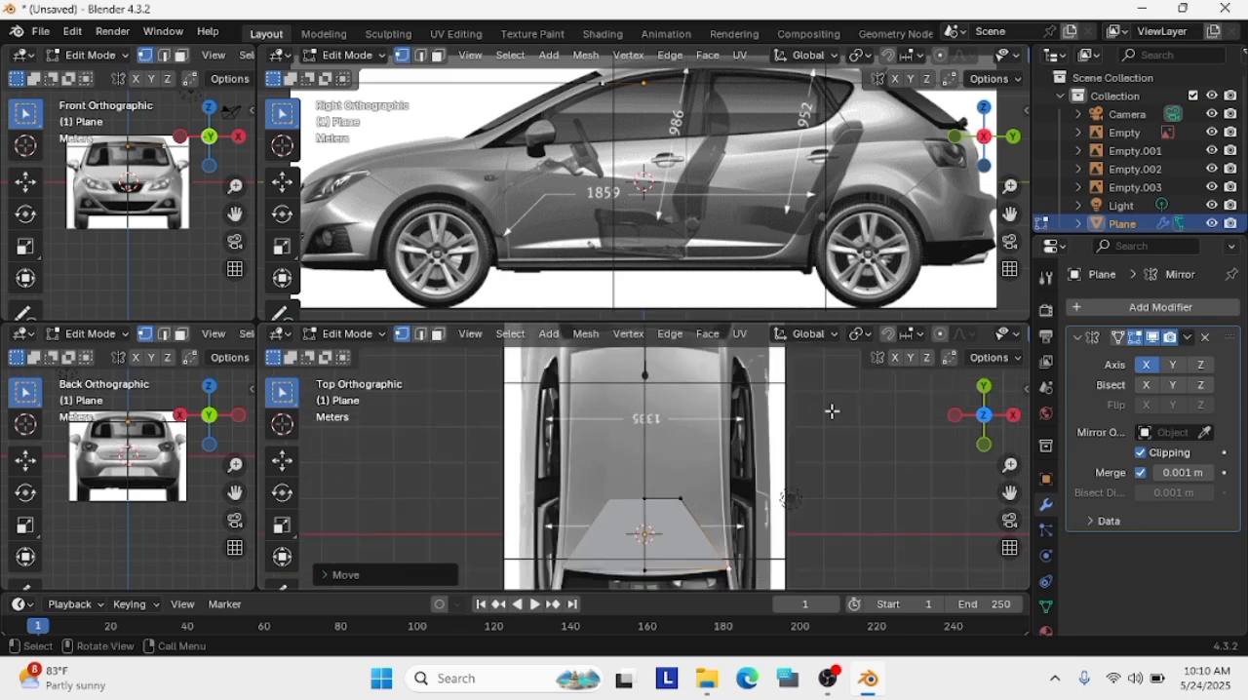
Move the plane's rear outer and rear centre vertices back to the rear edge of the car roof
shift+scroll(830, 410, up, 2)
drag(686, 531, 718, 380)
drag(643, 530, 655, 389)
scroll(718, 512, down, 1)
scroll(718, 512, up, 2)
Try moving the plane's front outer vertex inward by about 0.15 m along the windscreen edge
drag(1009, 493, 980, 375)
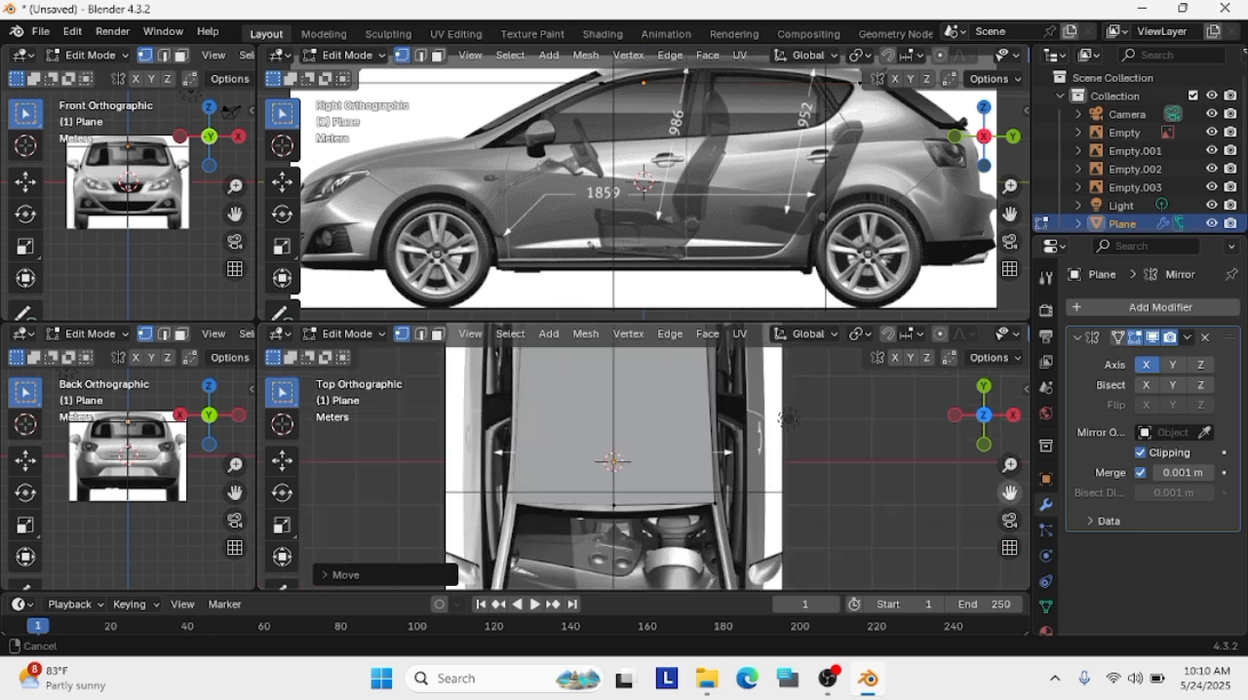
scroll(805, 491, up, 1)
drag(1008, 493, 975, 585)
scroll(687, 544, down, 2)
drag(688, 545, 679, 559)
key(g)
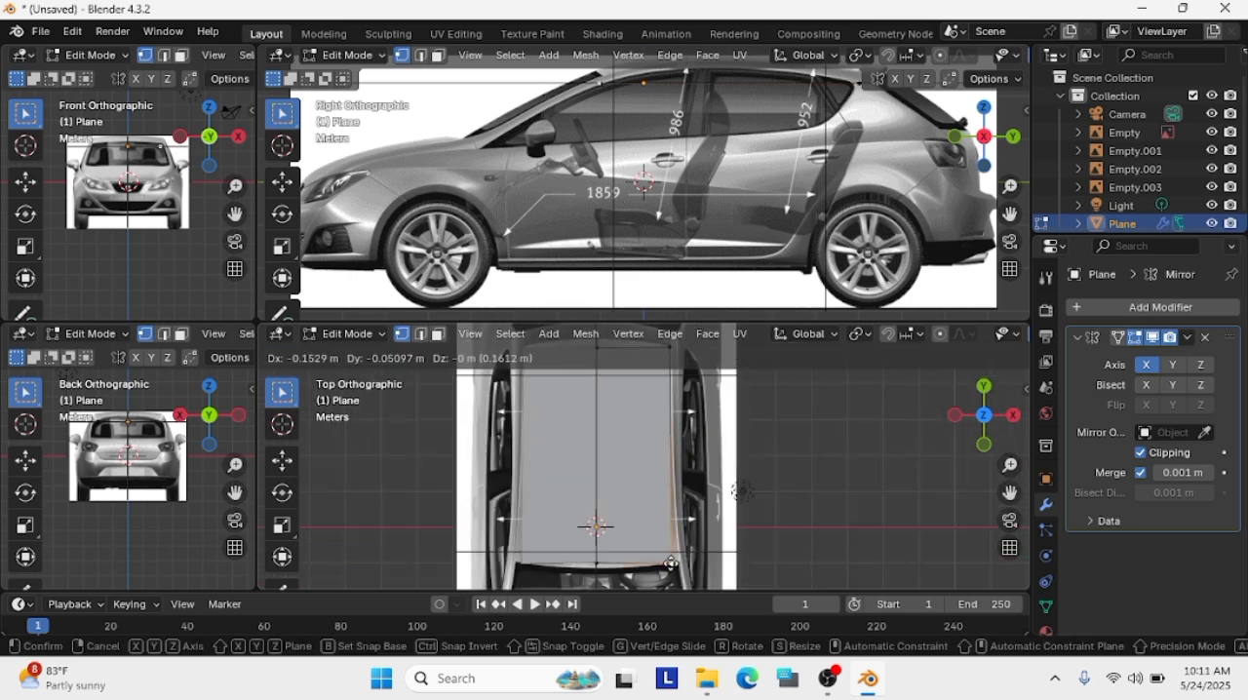
click(674, 562)
drag(1009, 493, 1000, 524)
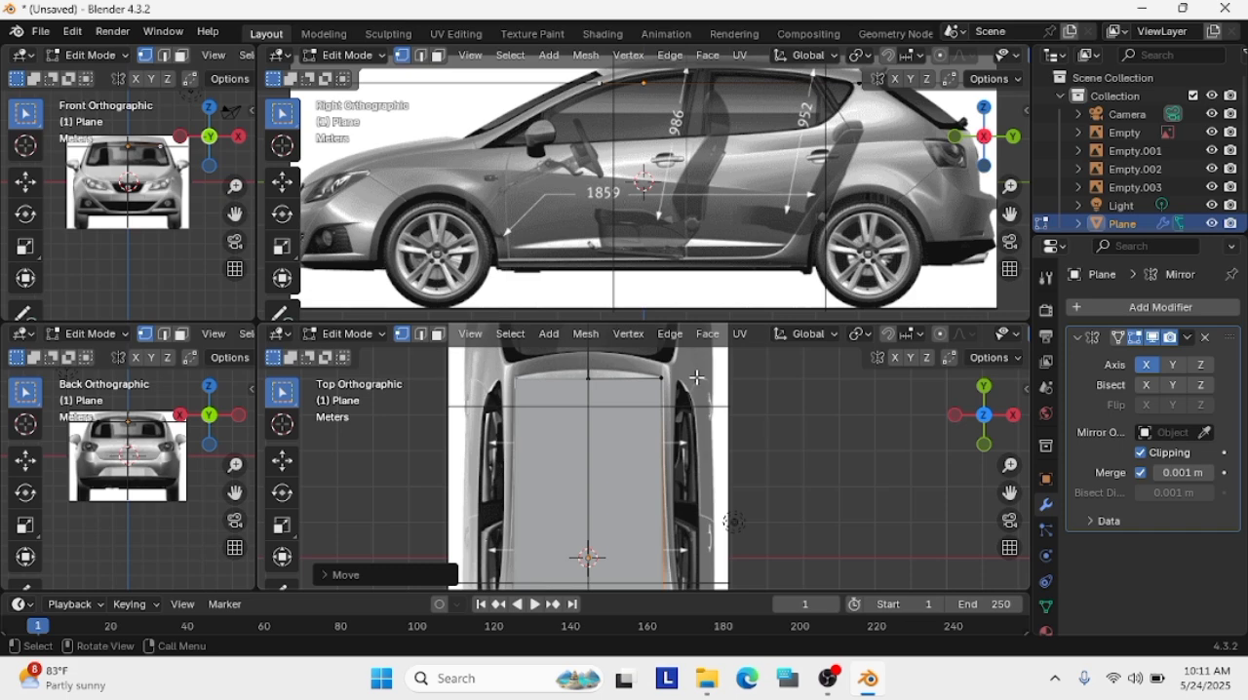
scroll(677, 438, up, 3)
click(594, 403)
scroll(657, 473, down, 3)
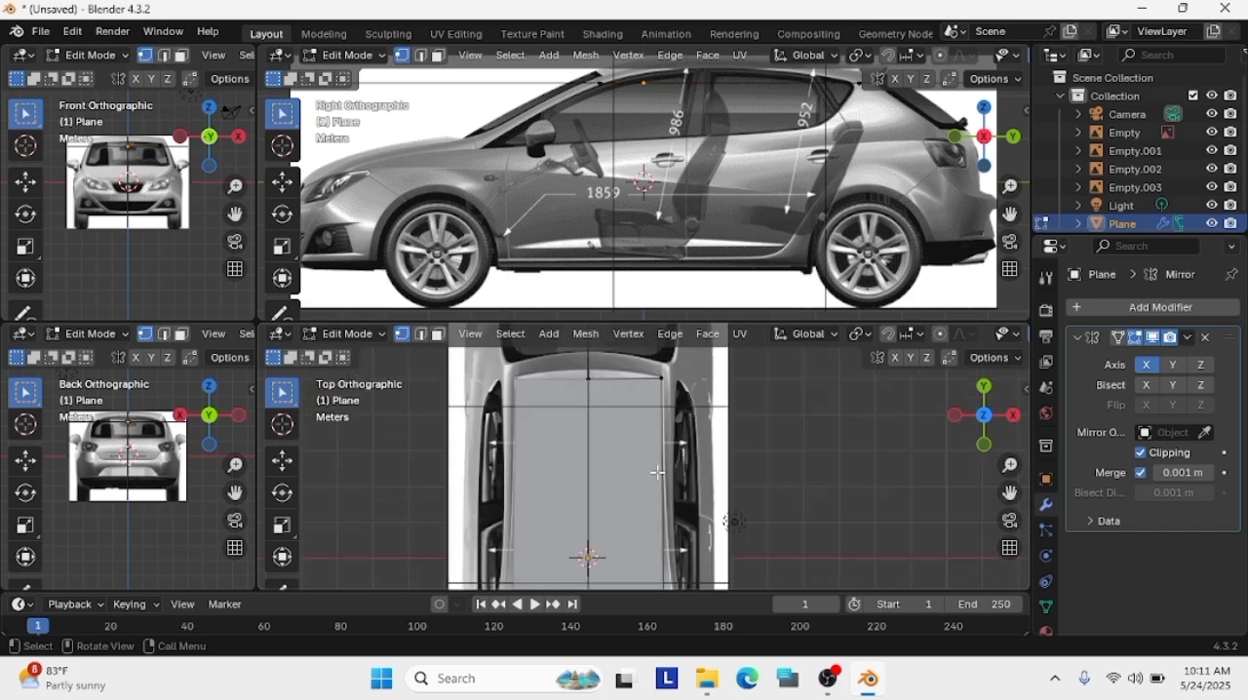
Move the plane's front outer vertex outward by about 0.15 m to the roof's windscreen corner in the top view
scroll(659, 474, up, 4)
drag(1008, 493, 1009, 186)
key(g)
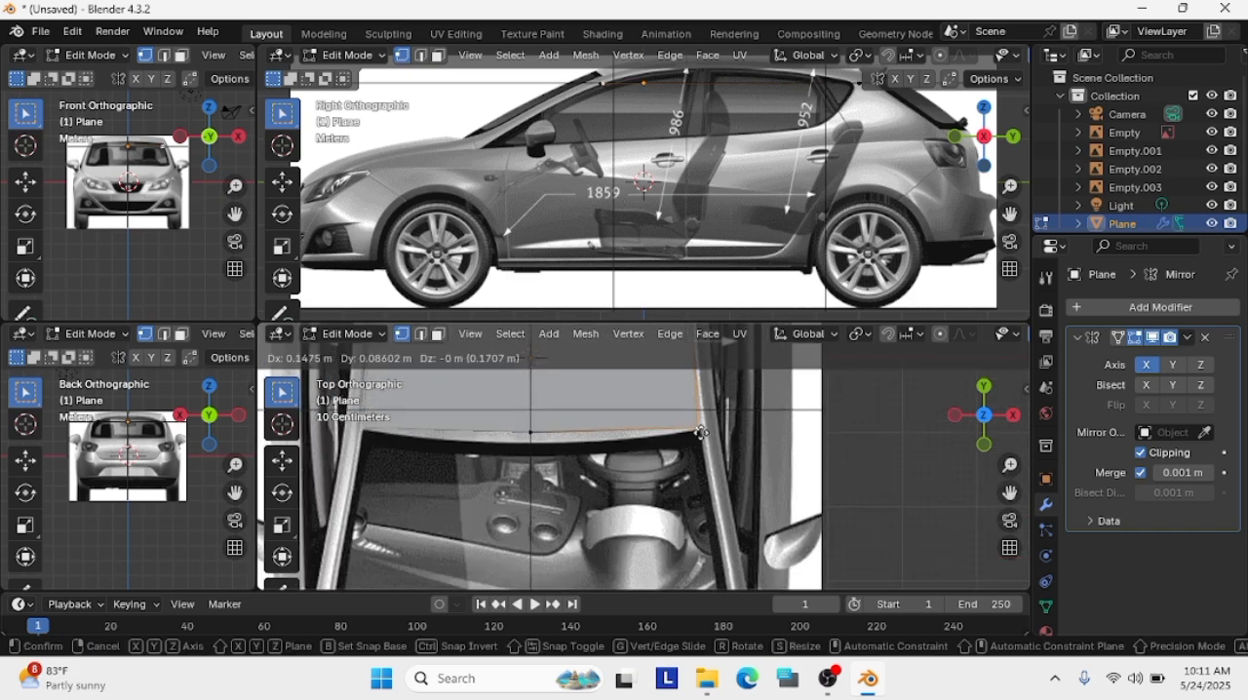
click(699, 431)
drag(1008, 493, 991, 613)
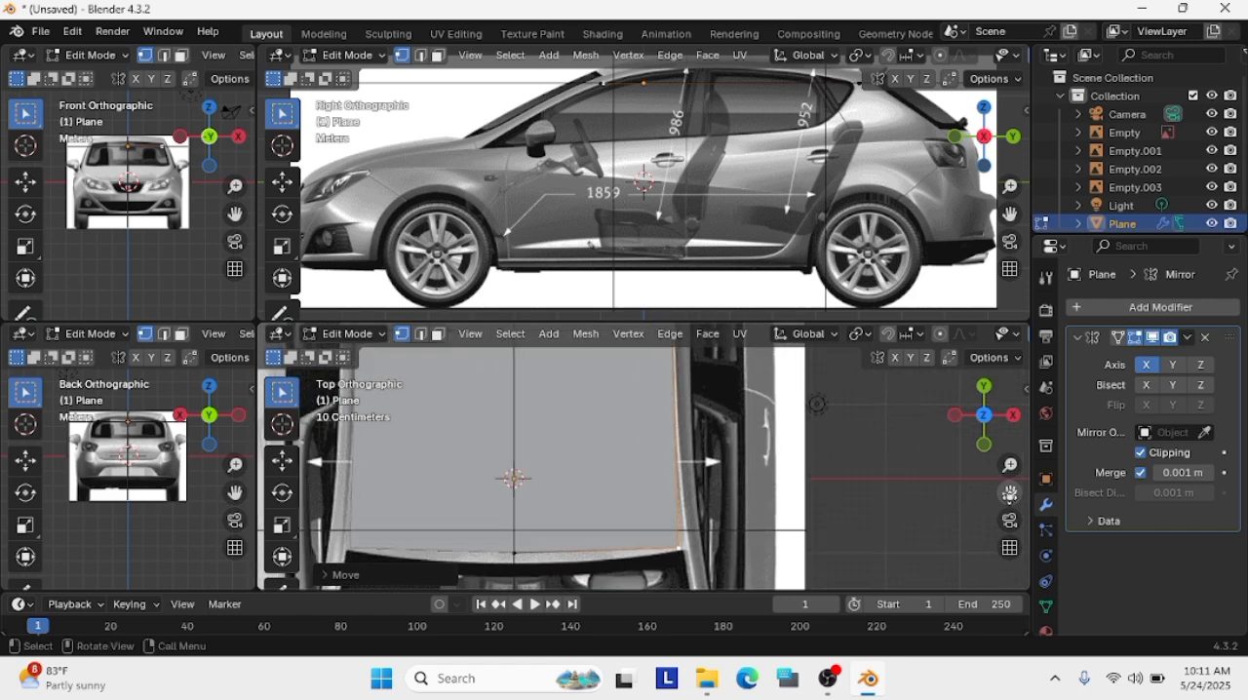
scroll(808, 424, down, 3)
drag(1009, 494, 996, 573)
scroll(741, 505, down, 1)
Add four evenly spaced loop cuts across the width of the roof plane
click(600, 437)
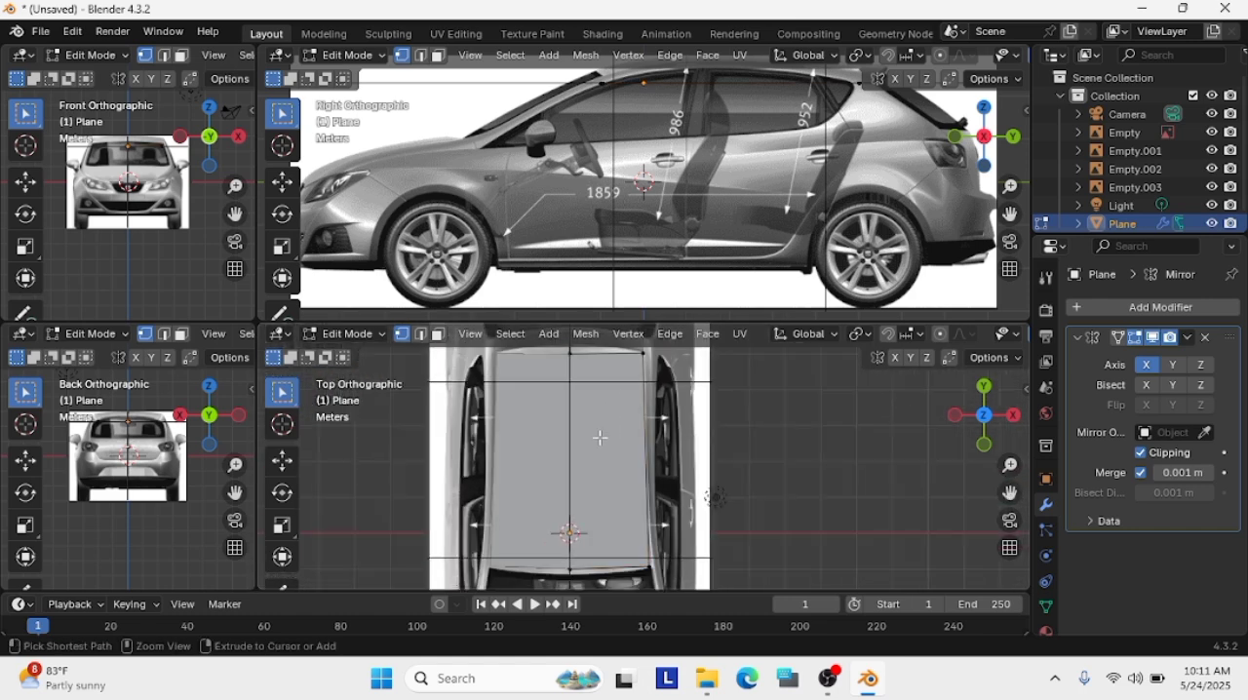
key(ctrl+r)
key(XF86MonBrightnessDown)
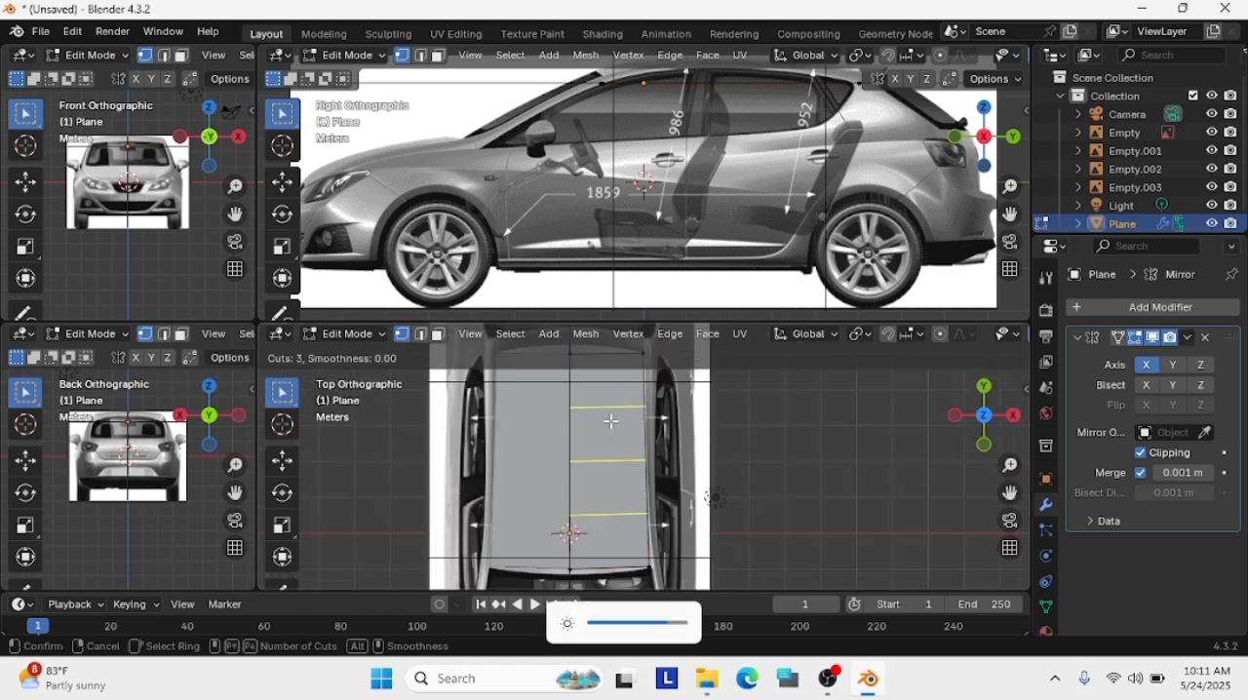
scroll(611, 425, up, 2)
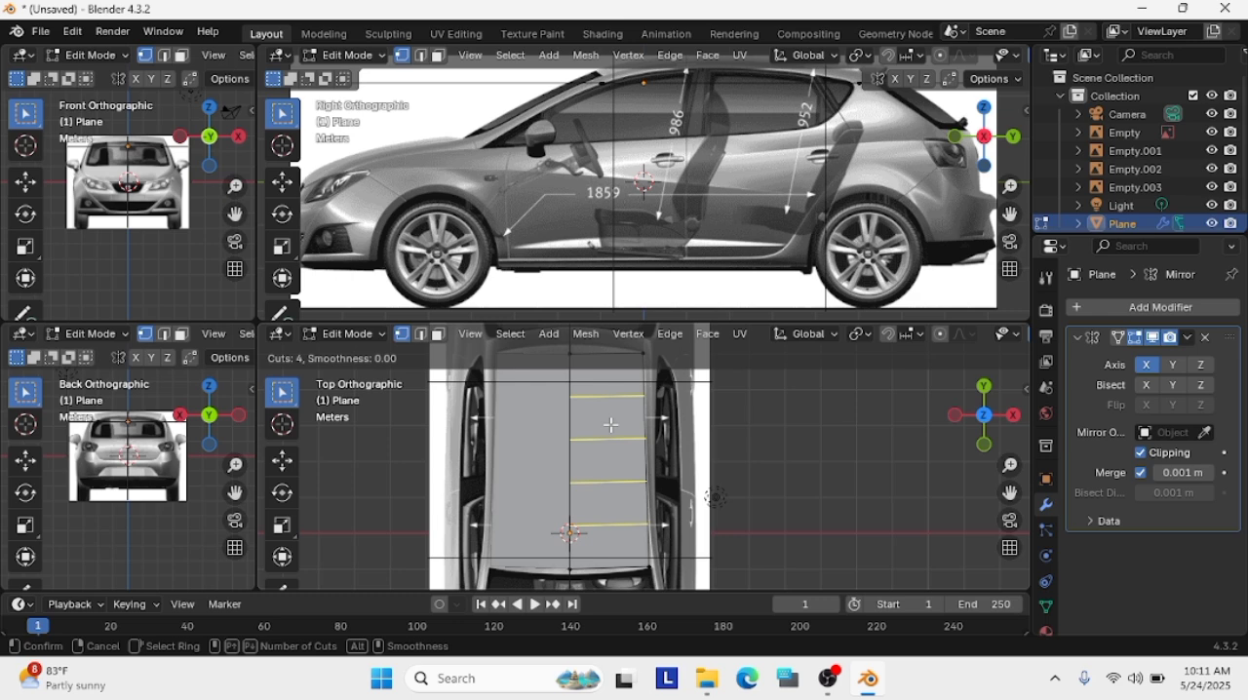
click(611, 425)
click(611, 423)
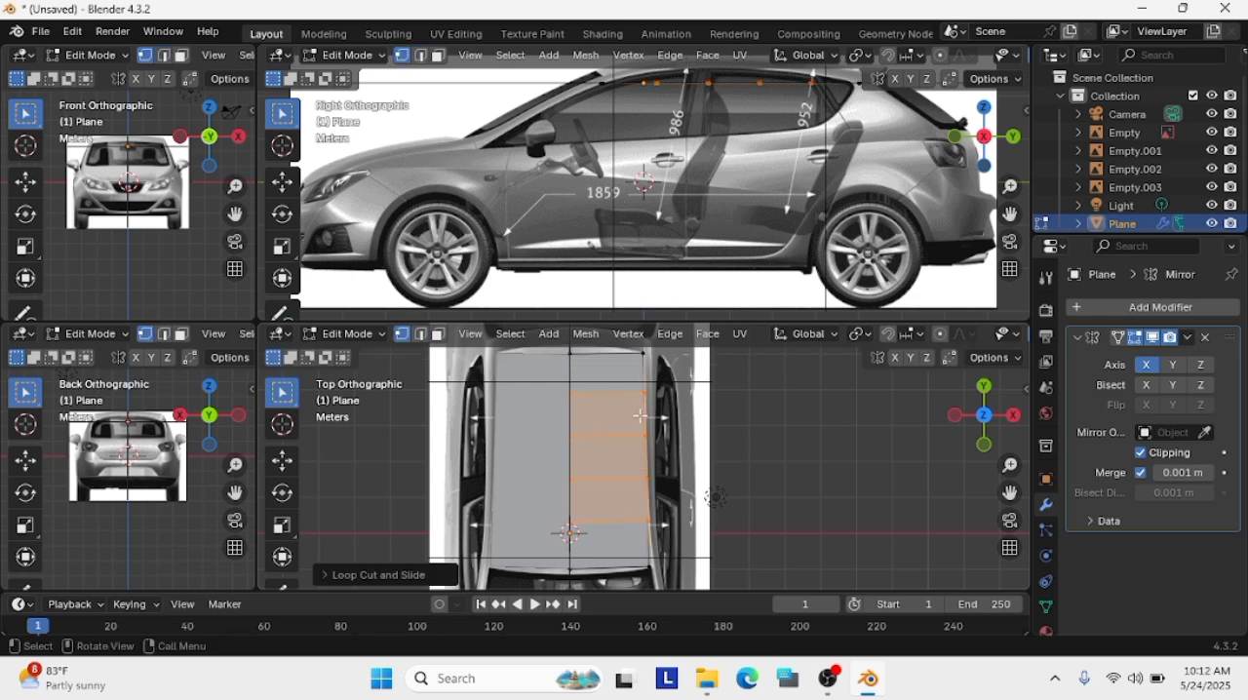
Add two lengthwise loop cuts to the roof plane, clear the selection and stay in vertex selection
key(alt+a)
key(ctrl+r)
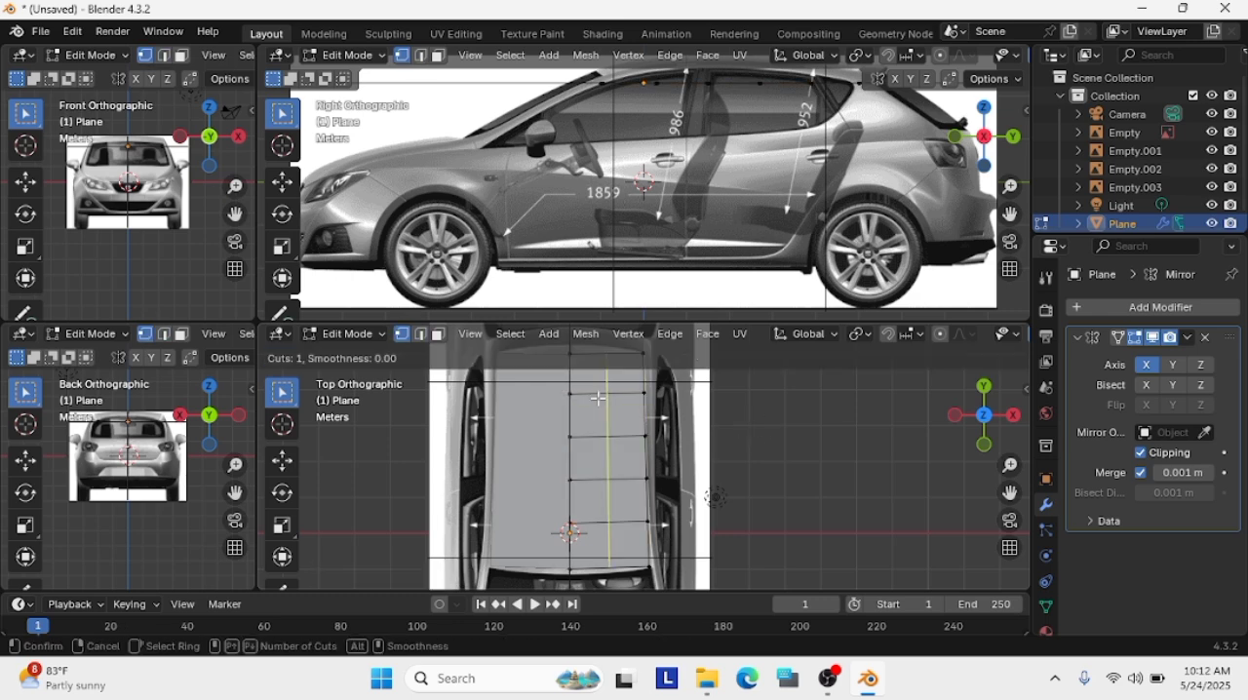
click(597, 398)
click(596, 399)
key(alt+a)
key(1)
scroll(611, 381, up, 5)
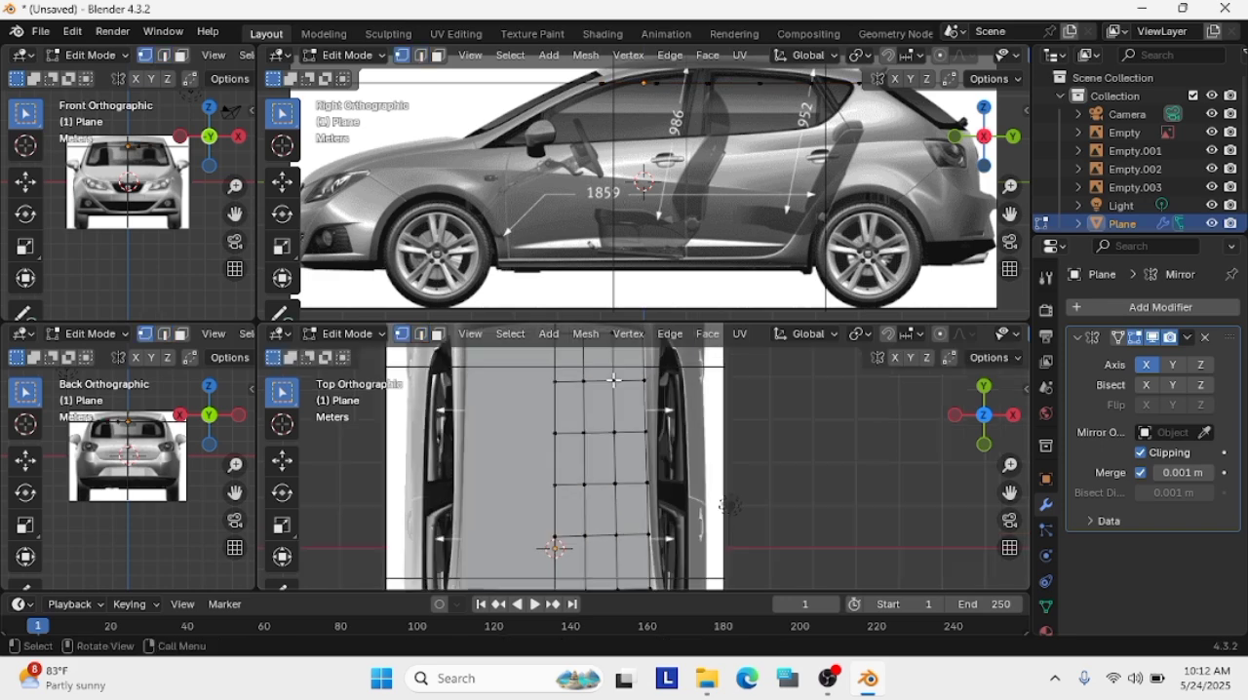
Move the roof's rear centre vertex about 0.29 m and its neighbour about 0.23 m rearward to the tailgate curve in the top view
shift+middle_drag(610, 382, 653, 589)
click(505, 471)
key(g)
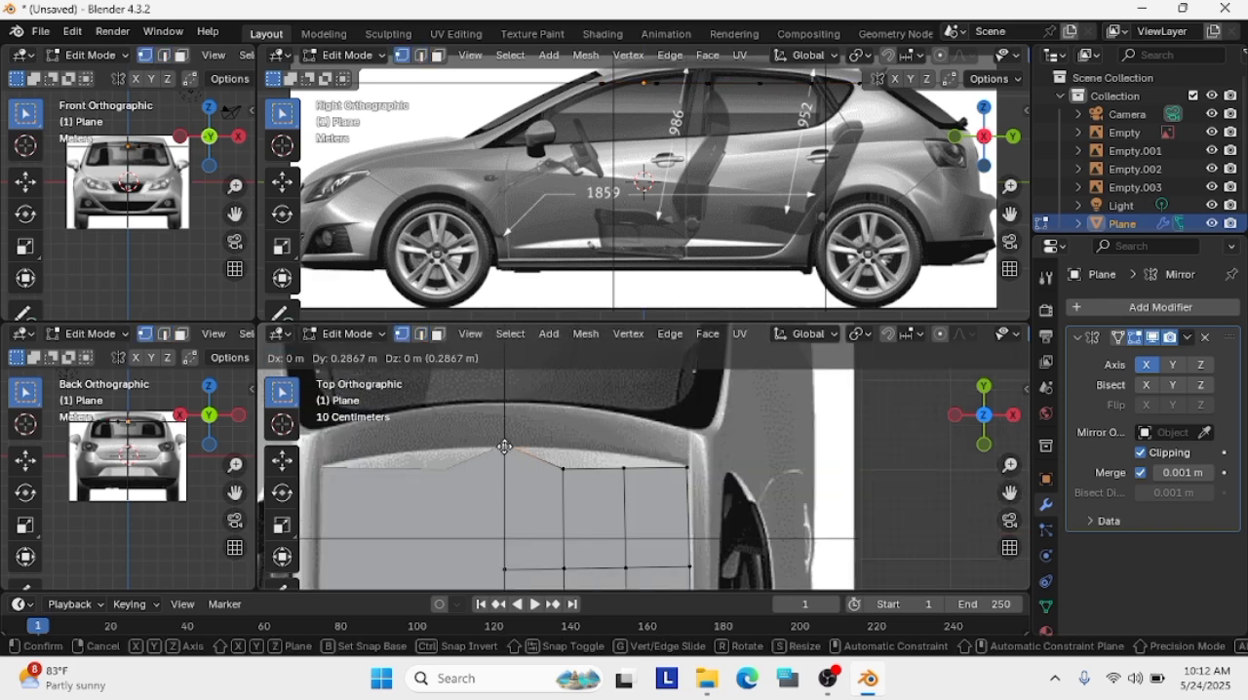
click(504, 446)
click(564, 469)
key(g)
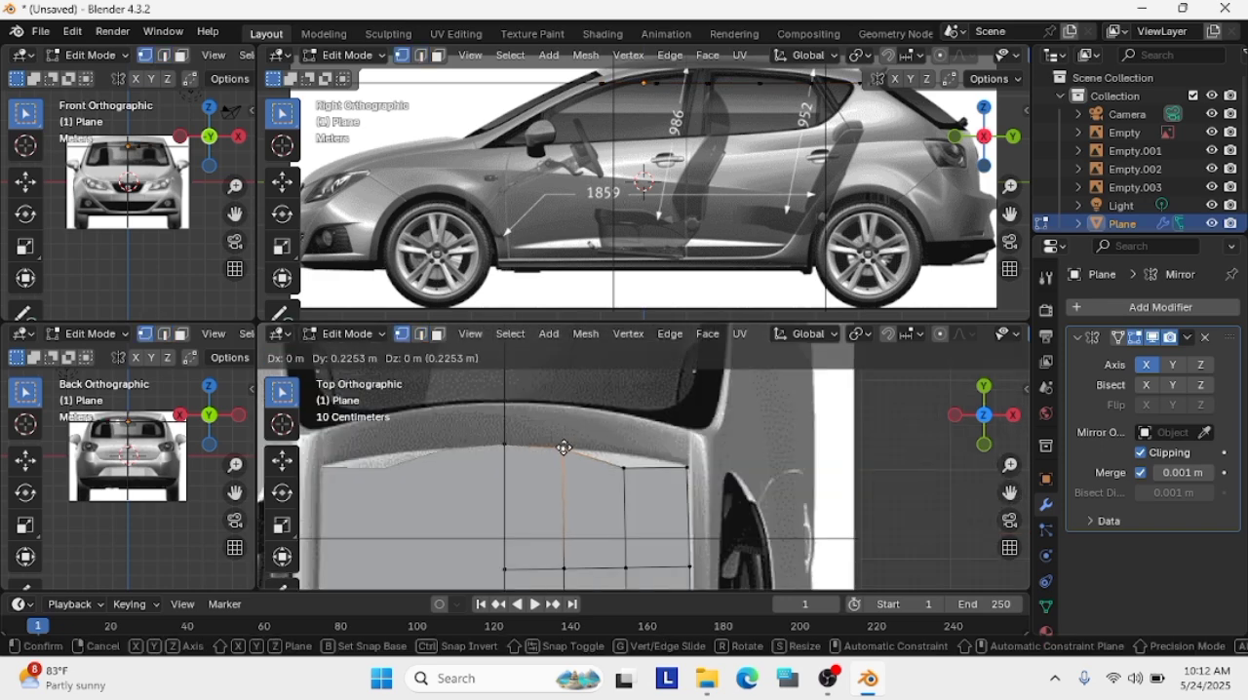
click(563, 448)
Move the remaining two rear-edge vertices onto the roof's curved rear line, shifting the outer corner about 0.03 m
click(624, 468)
key(g)
click(624, 455)
click(687, 468)
key(g)
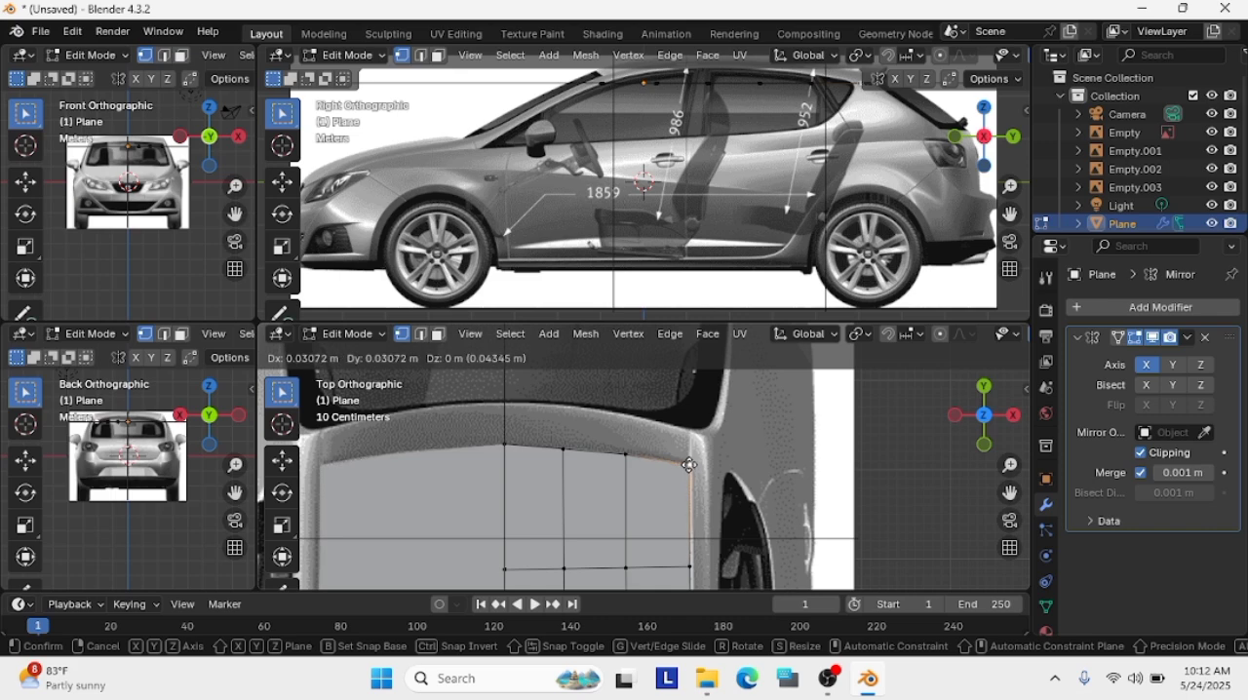
click(688, 465)
key(g)
click(688, 466)
Move the outer-edge vertex one row ahead of the rear edge about 0.02 m forward in the top view
shift+middle_drag(679, 553, 680, 396)
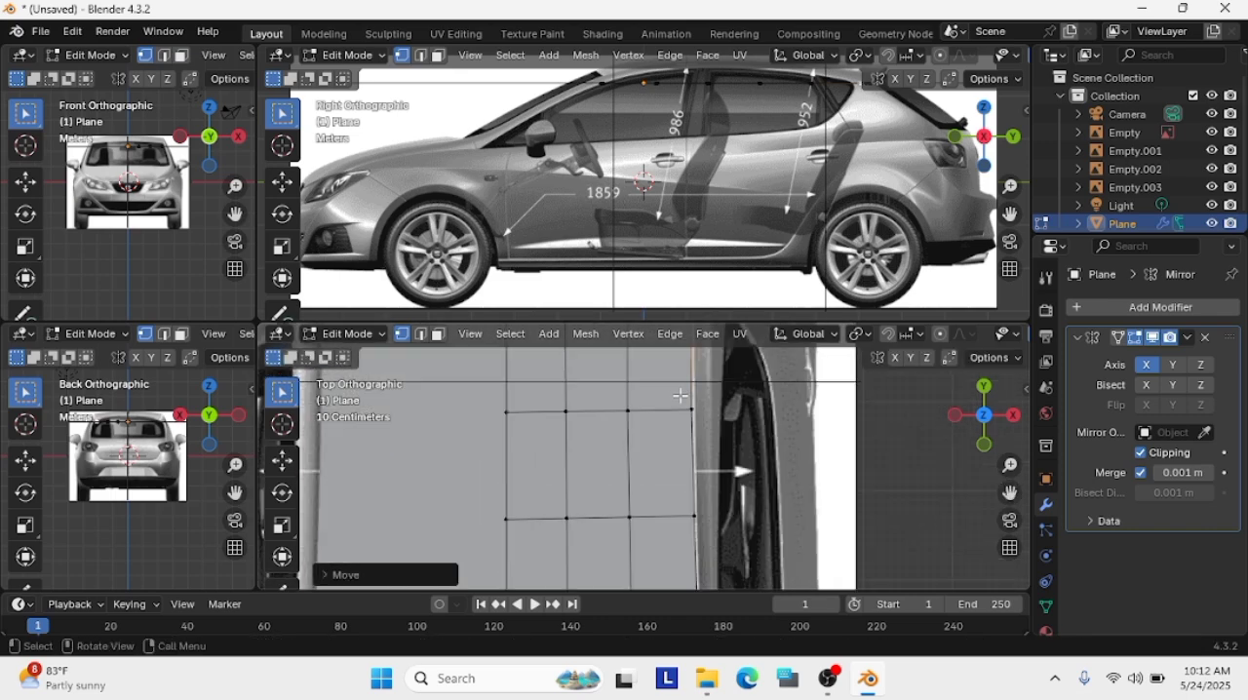
scroll(681, 395, down, 3)
key(g)
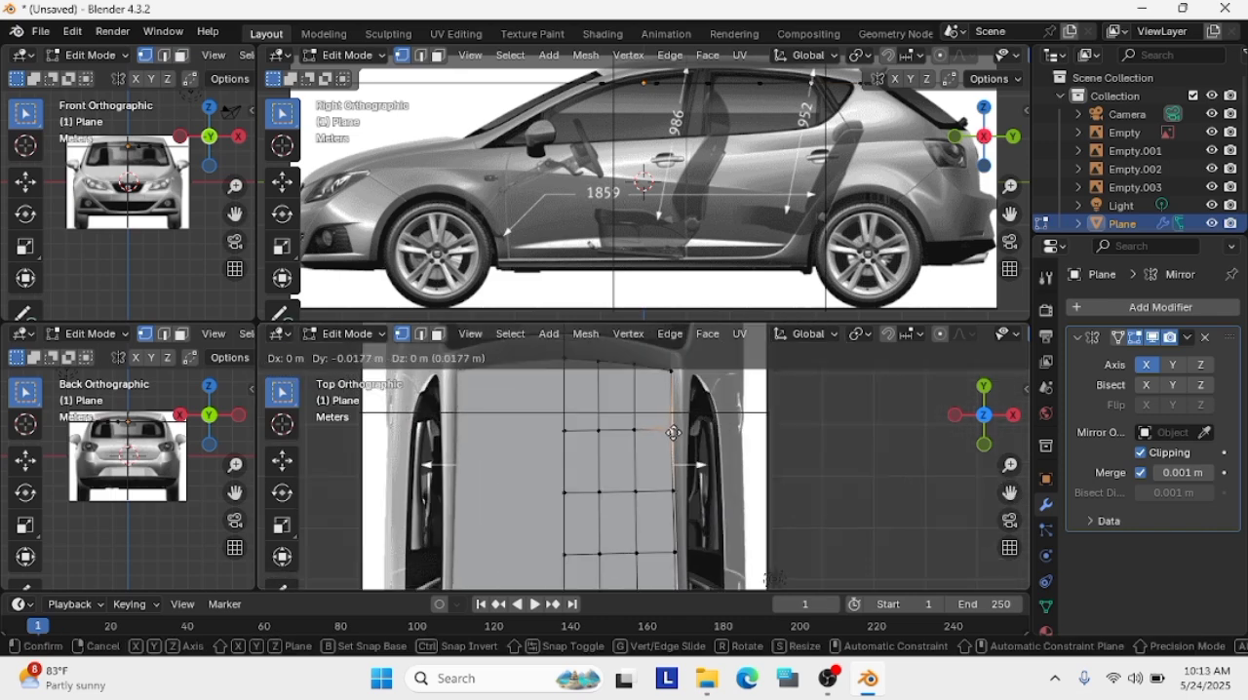
click(673, 431)
Align the outer vertex of the foremost inner row with the roof's side line and select an outer-edge vertex further back
scroll(676, 448, down, 1)
scroll(678, 487, up, 1)
shift+middle_drag(674, 552, 668, 435)
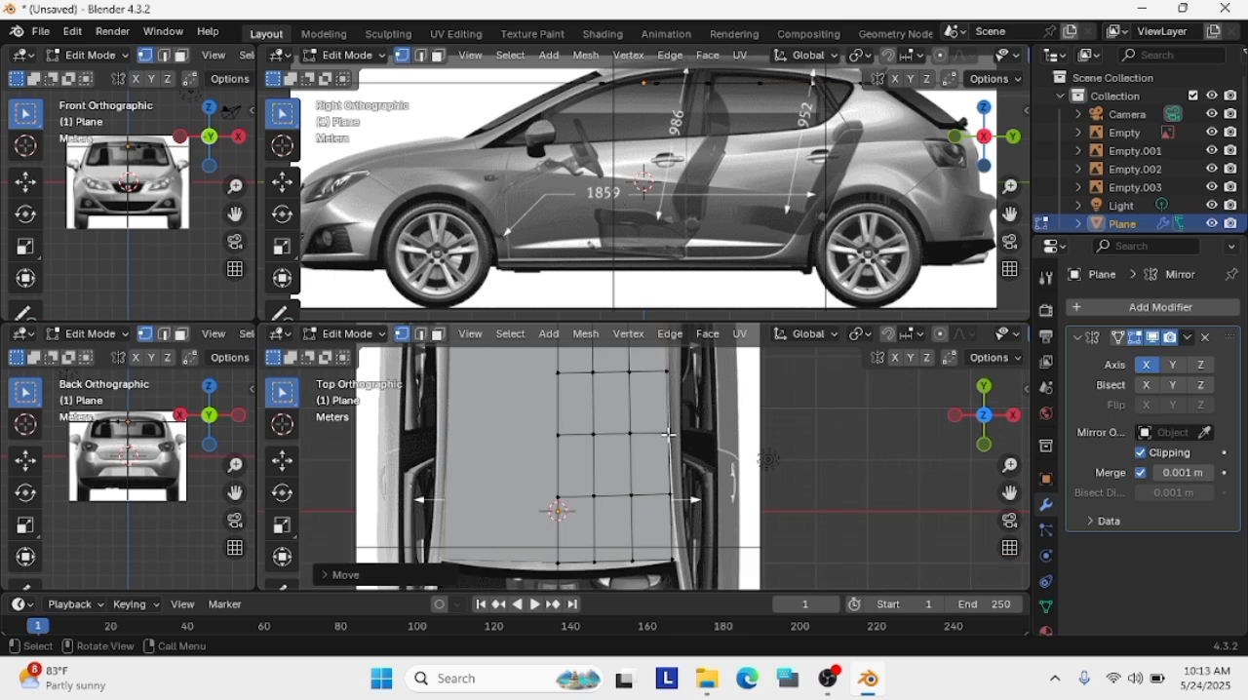
scroll(663, 556, up, 2)
key(g)
scroll(684, 472, up, 1)
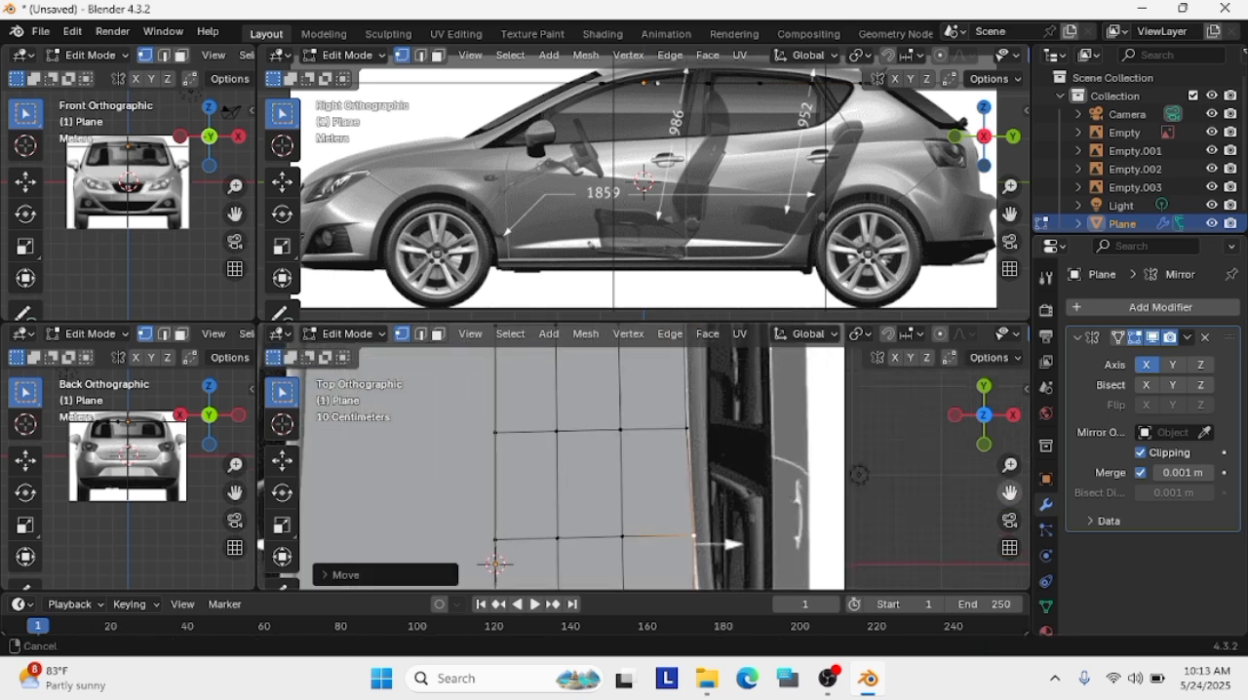
shift+middle_drag(762, 351, 754, 429)
click(678, 567)
Turn on the Screencast Keys overlay from the sidebar and hide the sidebar again
key(Caps_Lock)
click(1027, 111)
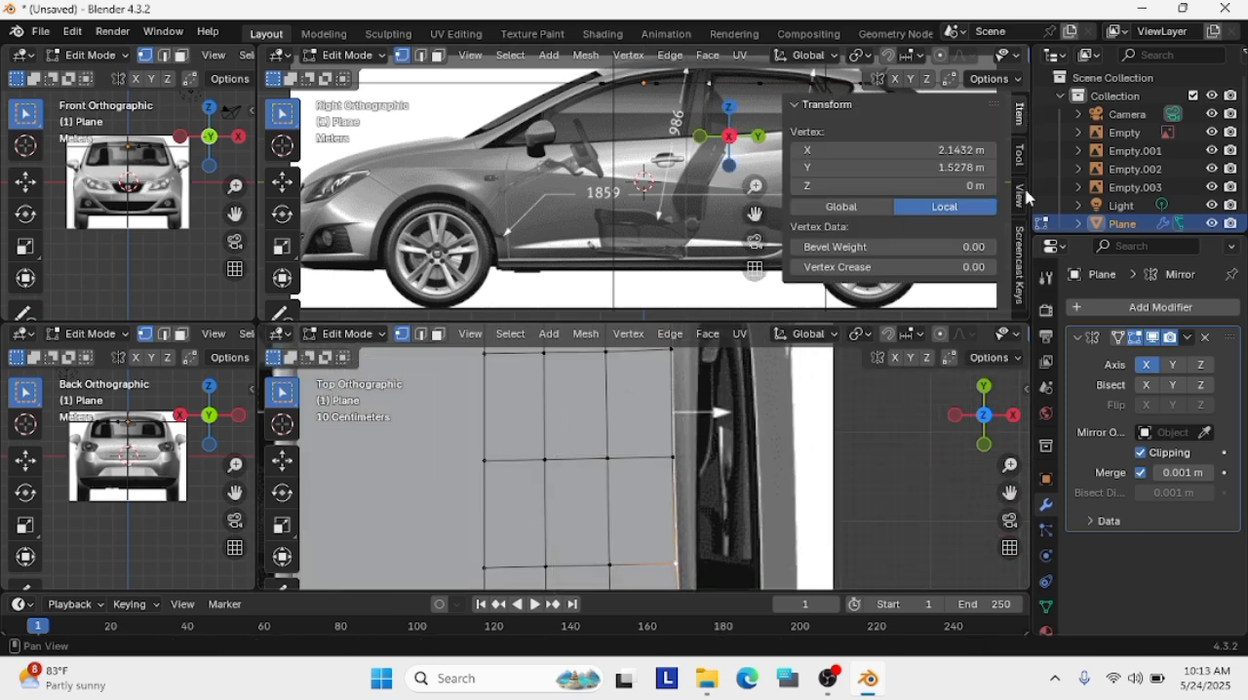
click(1019, 261)
key(n)
scroll(676, 454, down, 2)
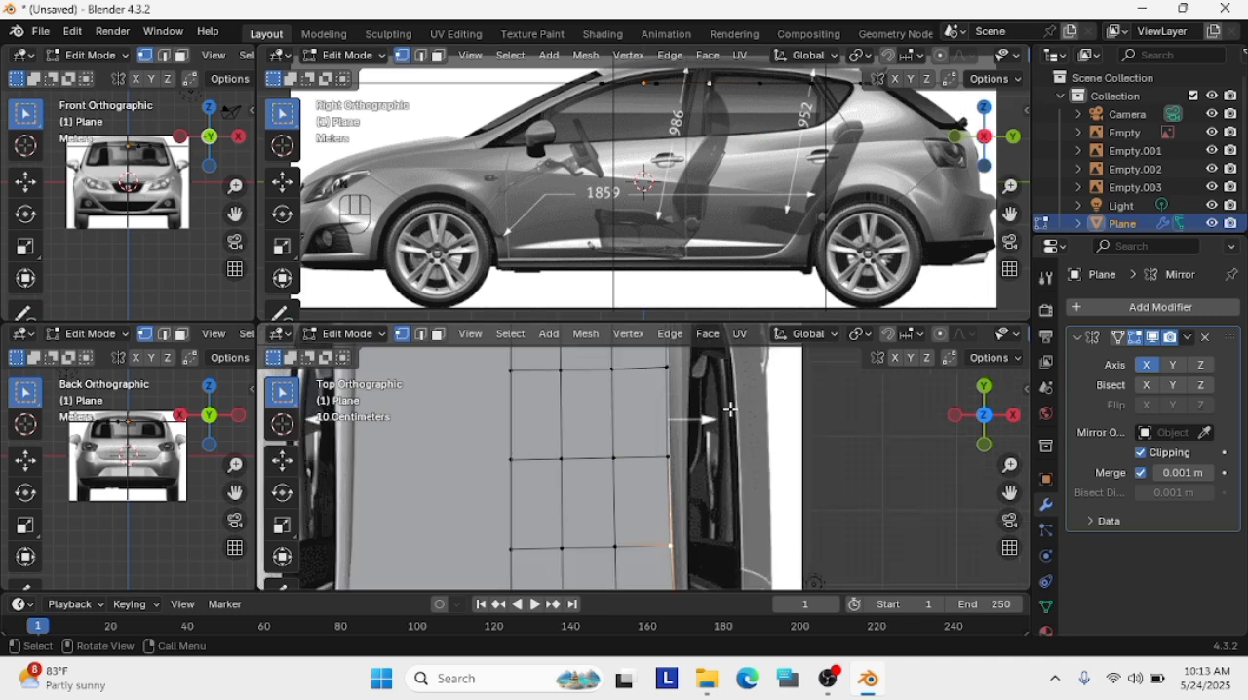
Adjust the outer-edge vertices in the rear part of the roof to follow its side line in the top view
shift+click(677, 547)
key(g)
click(677, 546)
click(673, 372)
scroll(675, 375, up, 4)
drag(1009, 492, 1007, 223)
key(g)
click(677, 470)
key(g)
click(676, 460)
Shift the outer-edge vertices in the middle of the roof onto its side line in the top view
click(665, 379)
key(g)
click(679, 382)
scroll(705, 537, down, 1)
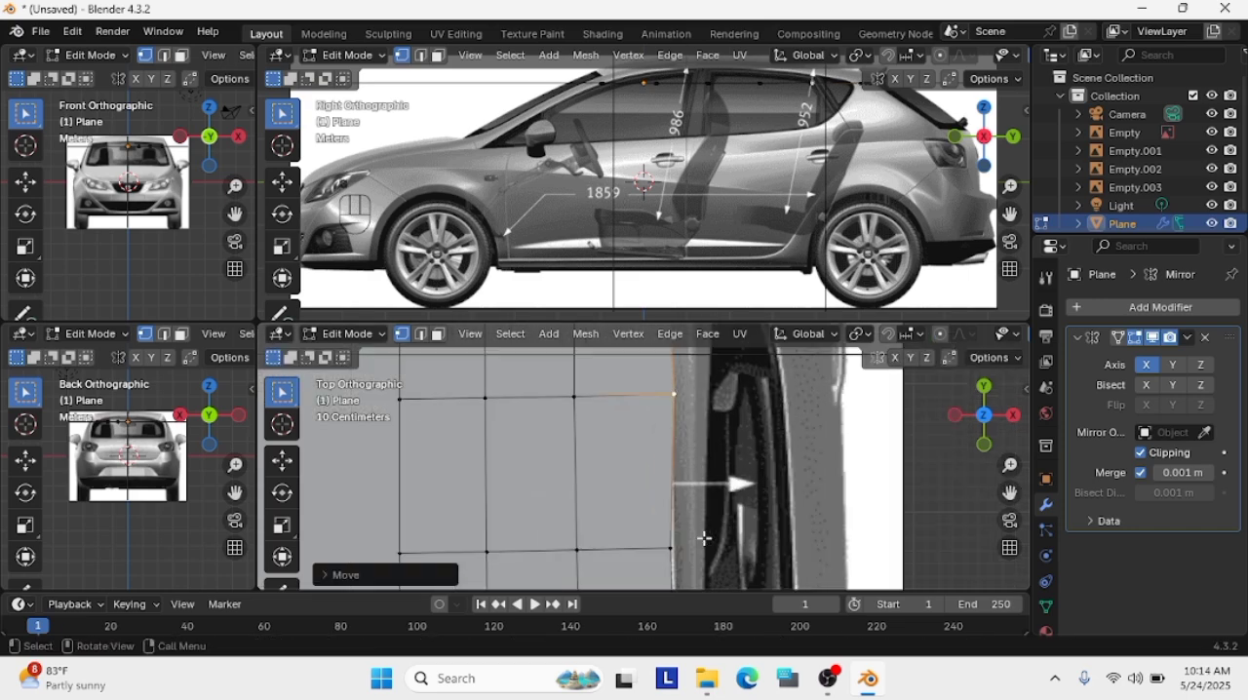
scroll(705, 537, up, 1)
drag(1008, 492, 1007, 344)
click(681, 423)
key(g)
click(675, 423)
Nudge the outer-edge vertex in the roof's front half slightly inward onto the side line
scroll(855, 455, down, 5)
drag(1008, 492, 995, 368)
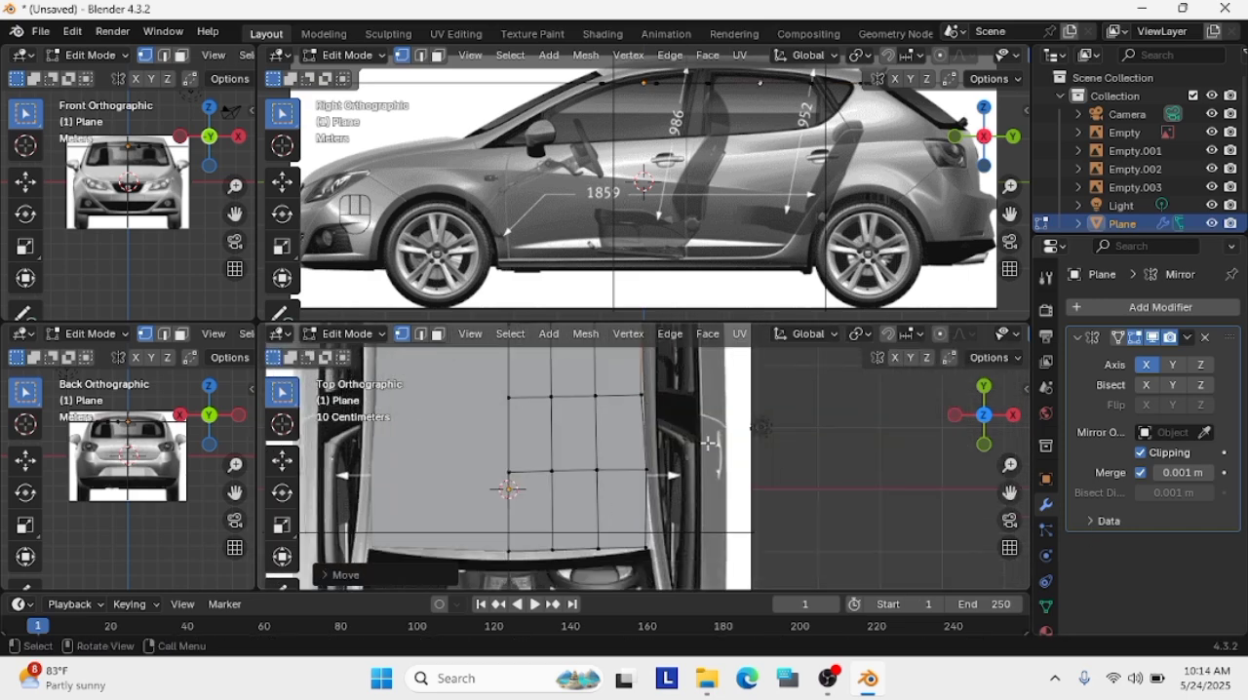
scroll(975, 419, up, 3)
click(654, 432)
drag(1009, 492, 1012, 264)
key(g)
click(650, 431)
scroll(839, 477, down, 2)
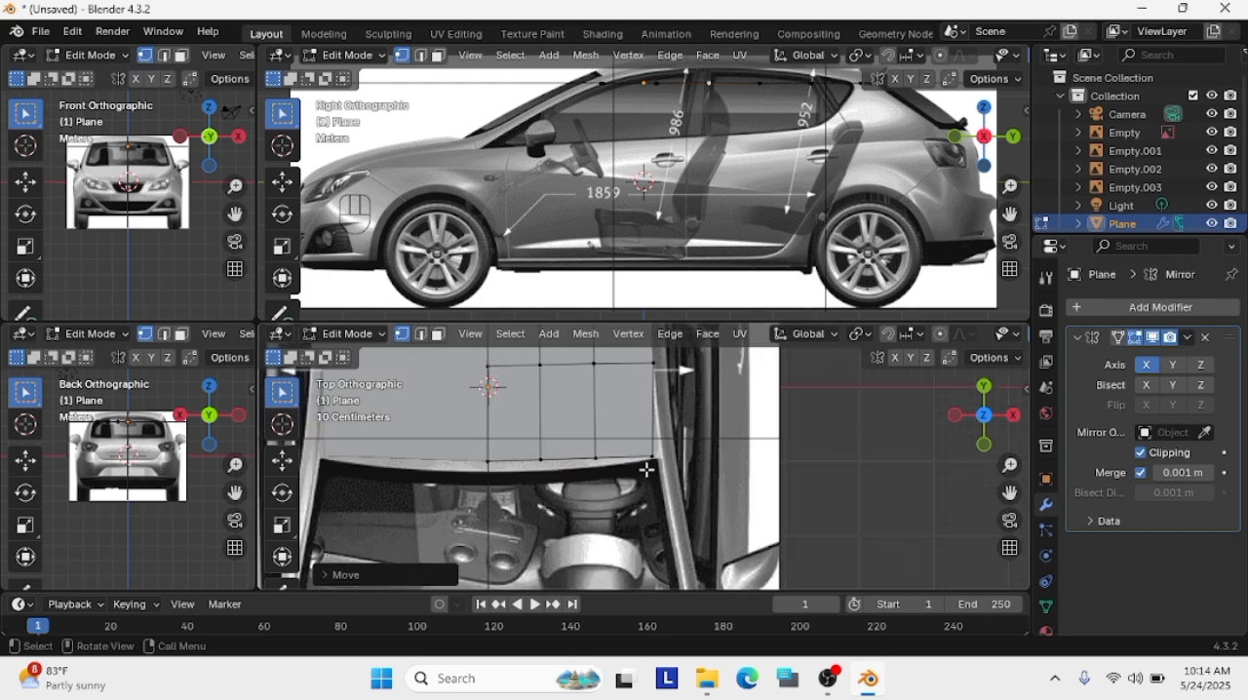
Move the windscreen-edge vertices to follow the windscreen curve in the top view, shifting the centre one about 0.15 m forward
click(646, 463)
key(g)
scroll(661, 454, up, 2)
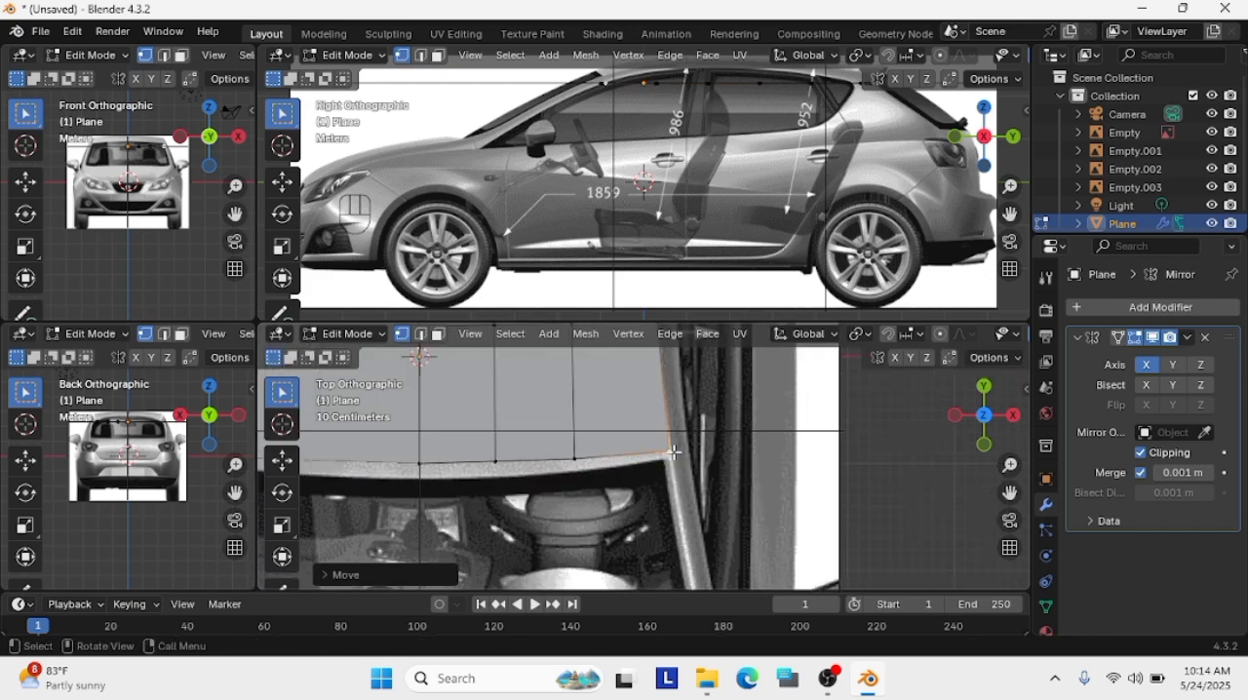
click(575, 465)
key(g)
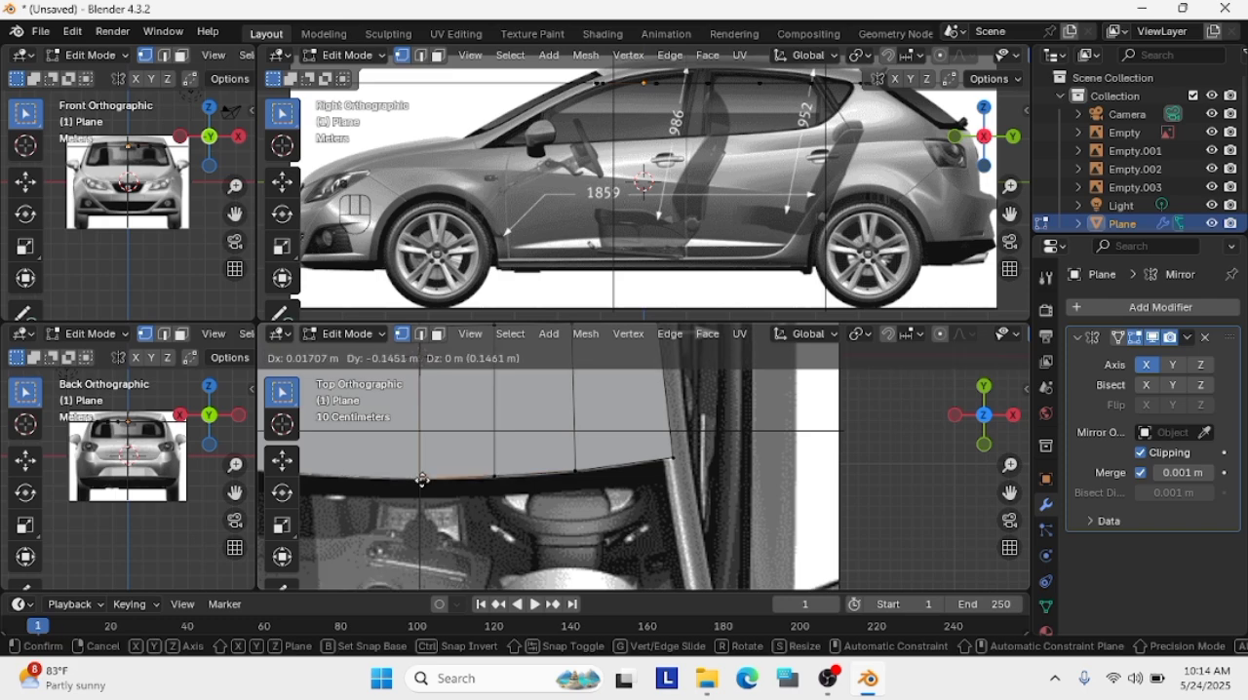
click(422, 479)
Fine-tune the roof's outer windscreen corner vertex against the pillar in the top view
scroll(605, 473, down, 5)
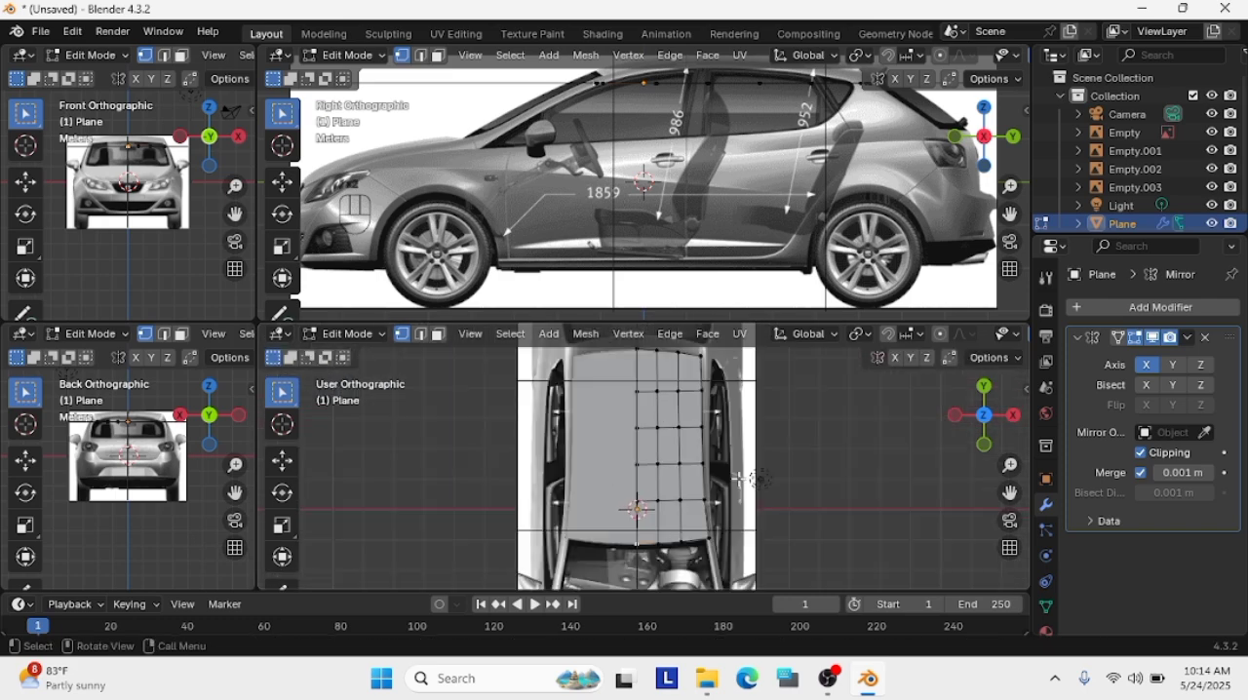
scroll(670, 465, up, 4)
scroll(670, 465, up, 3)
key(g)
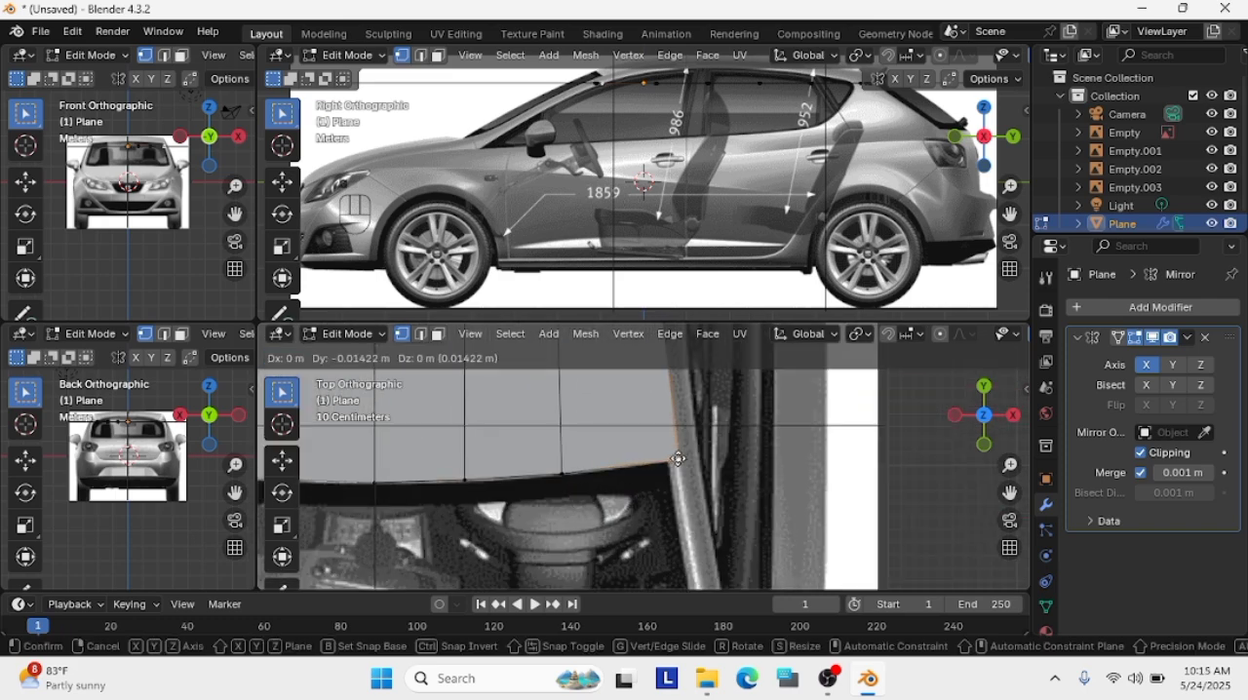
click(679, 455)
scroll(647, 446, down, 5)
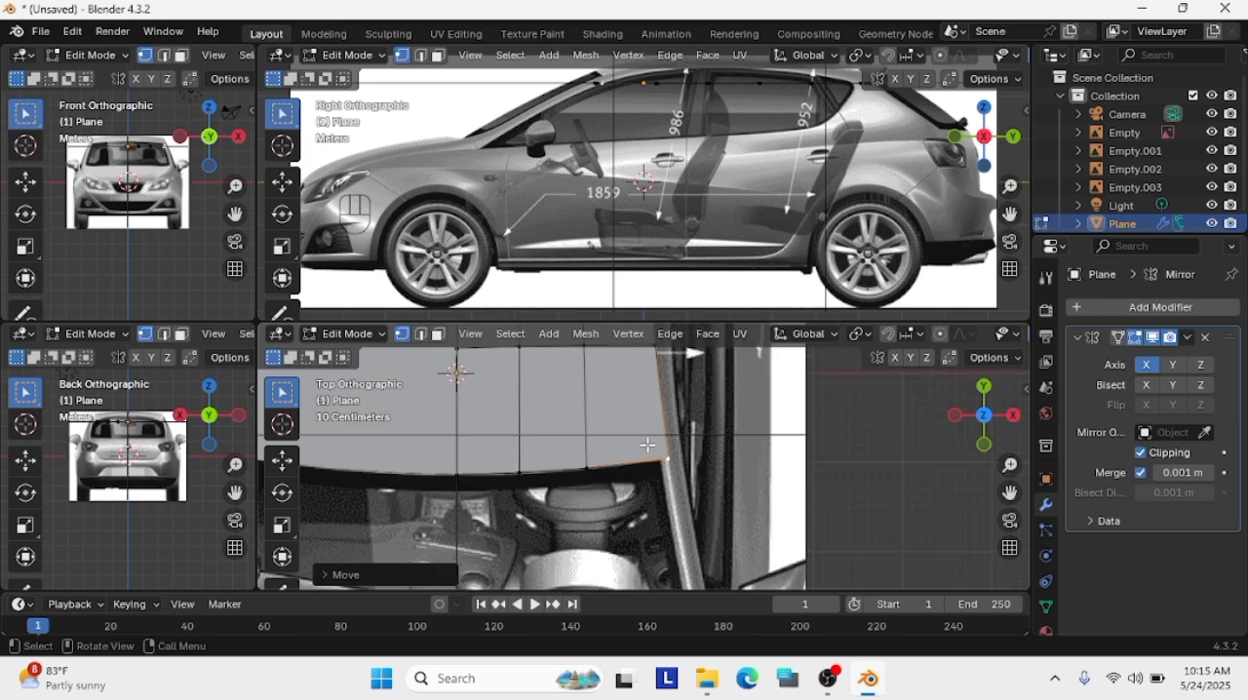
scroll(411, 431, up, 4)
scroll(597, 400, down, 1)
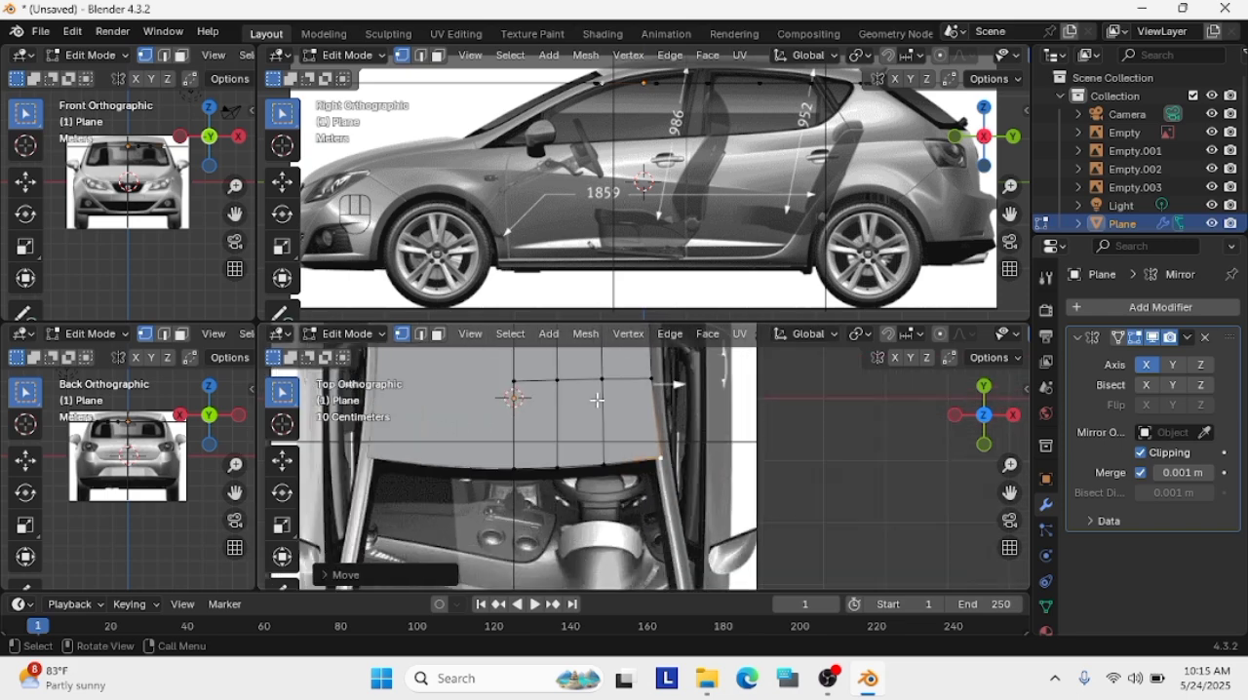
scroll(995, 214, up, 4)
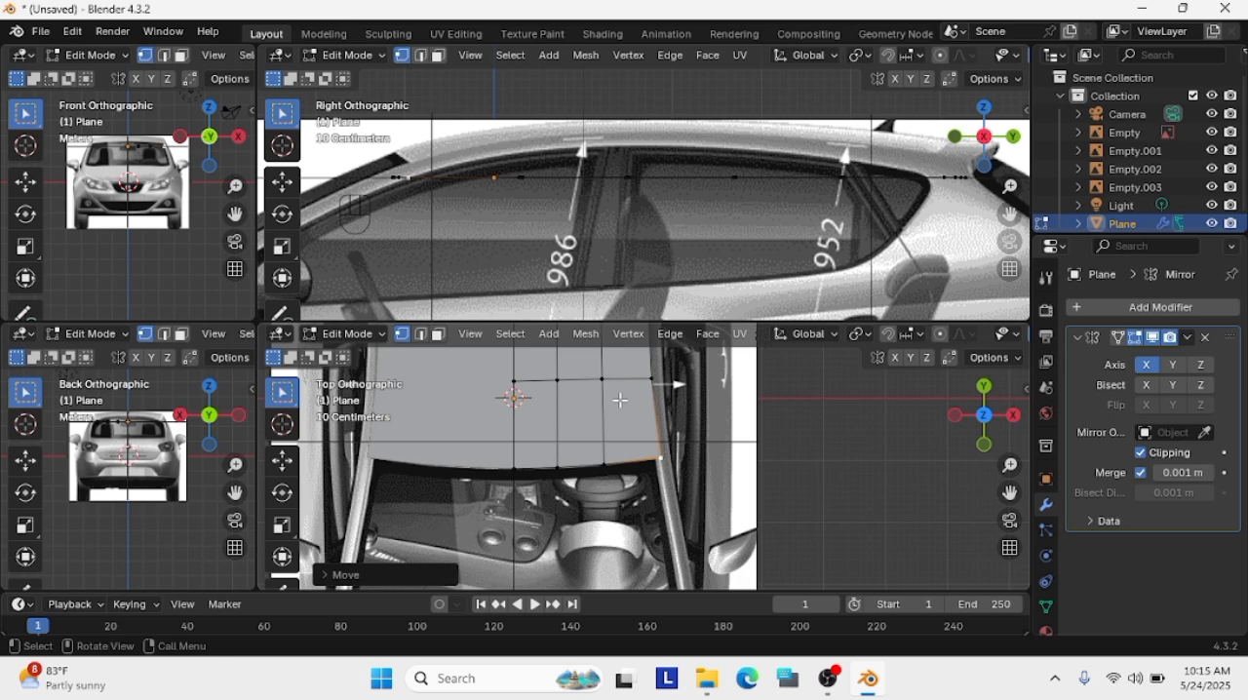
key(g)
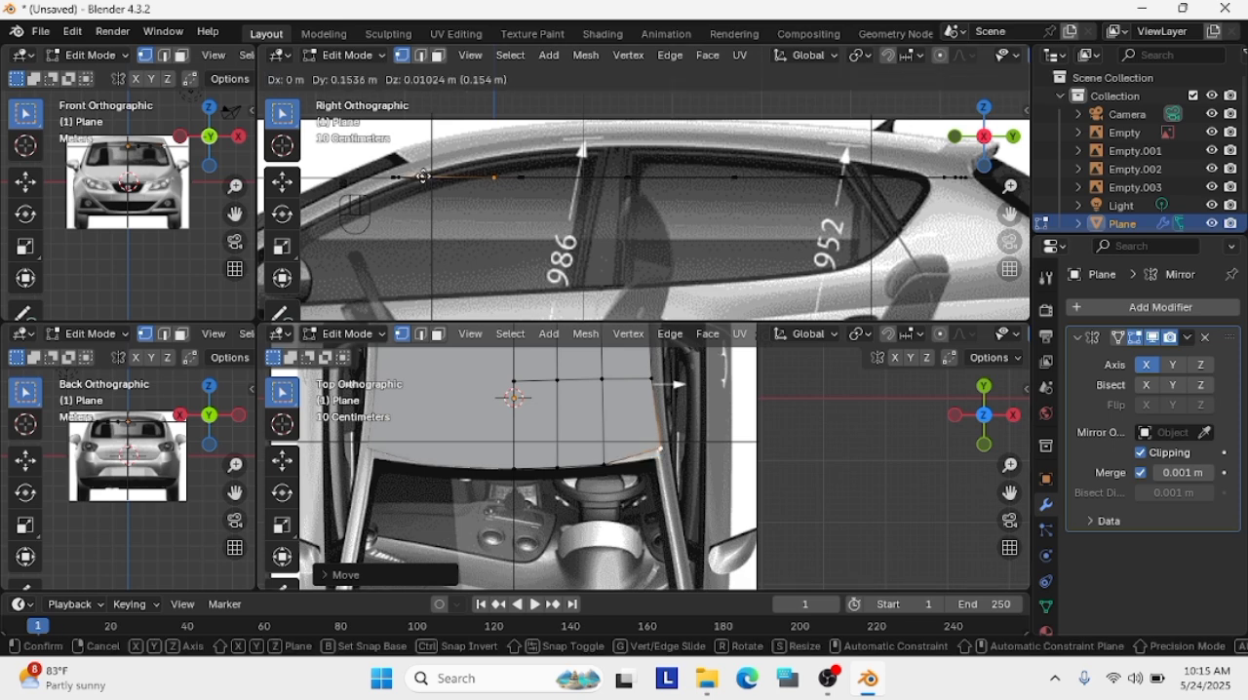
click(424, 176)
scroll(894, 439, down, 3)
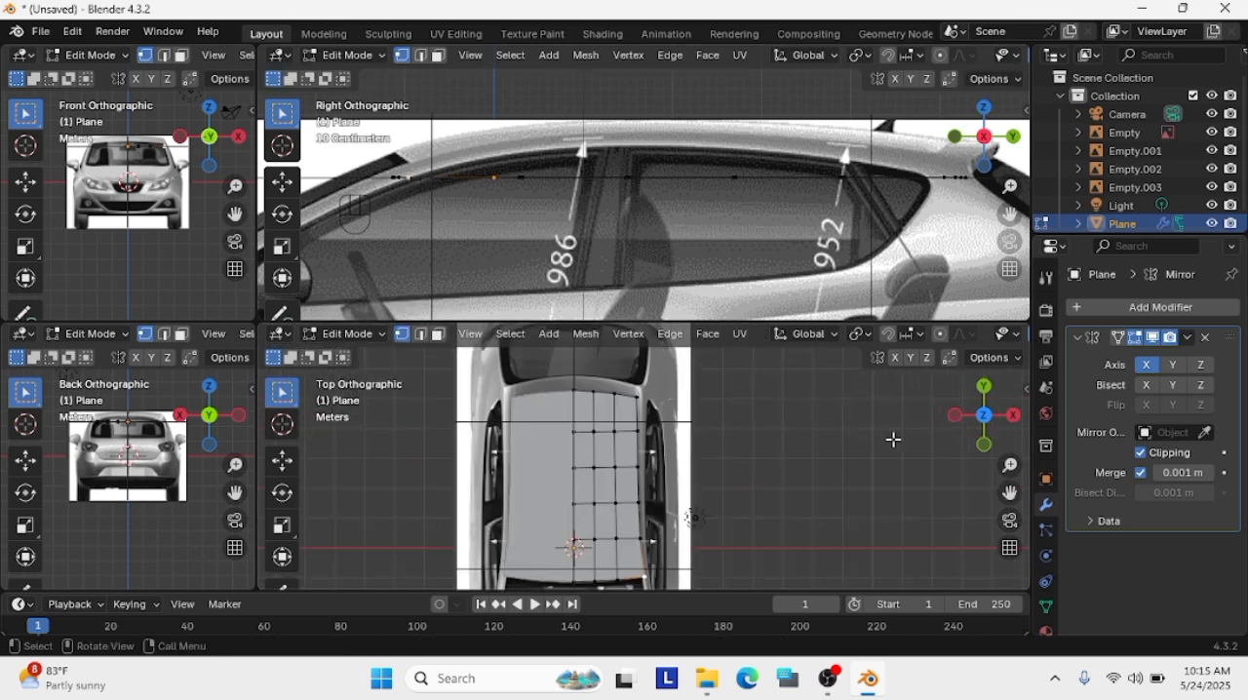
Raise the second inner vertex row from the windscreen about 0.65 m to the roofline in the side view
drag(659, 510, 552, 498)
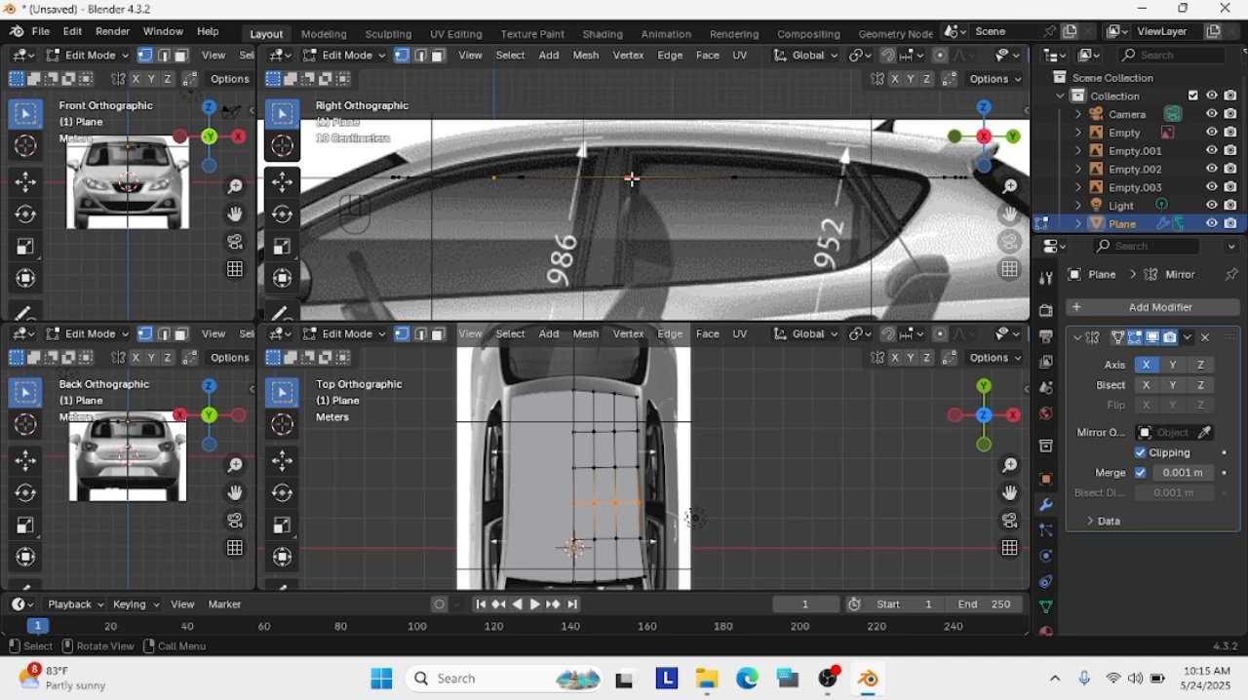
key(g)
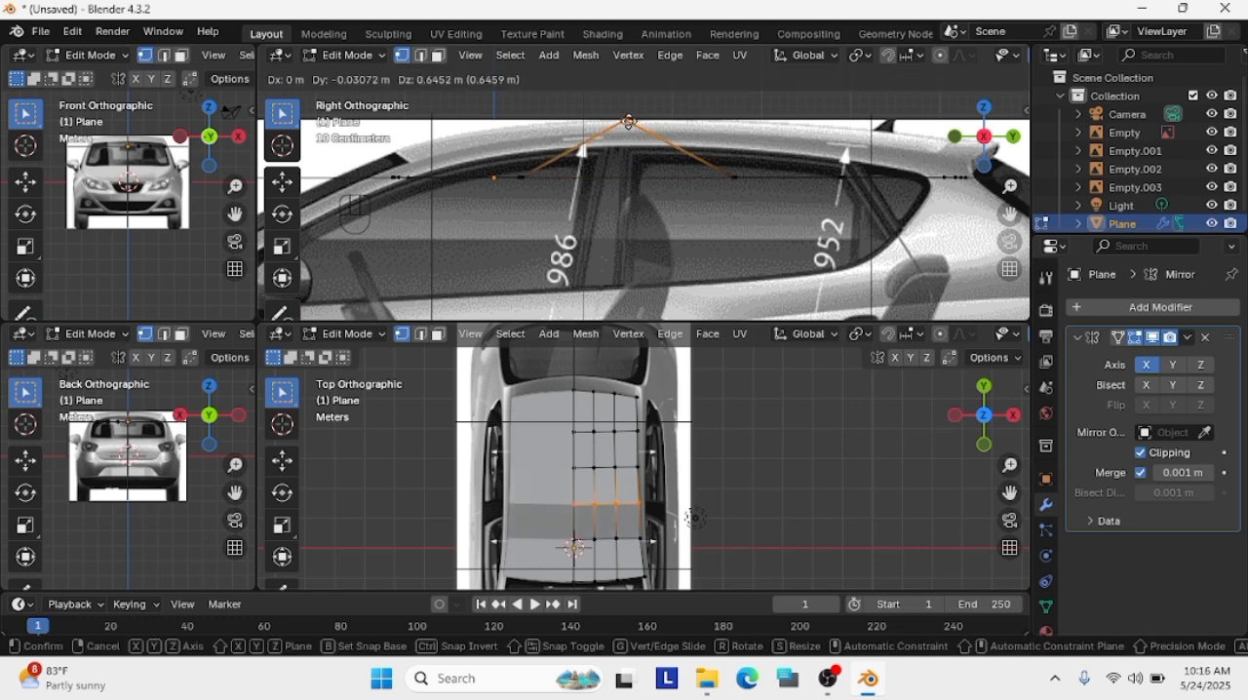
click(627, 121)
Raise the third inner row from the windscreen about 0.6 m to the roofline, undoing a first placement too far back
drag(660, 472, 554, 458)
key(g)
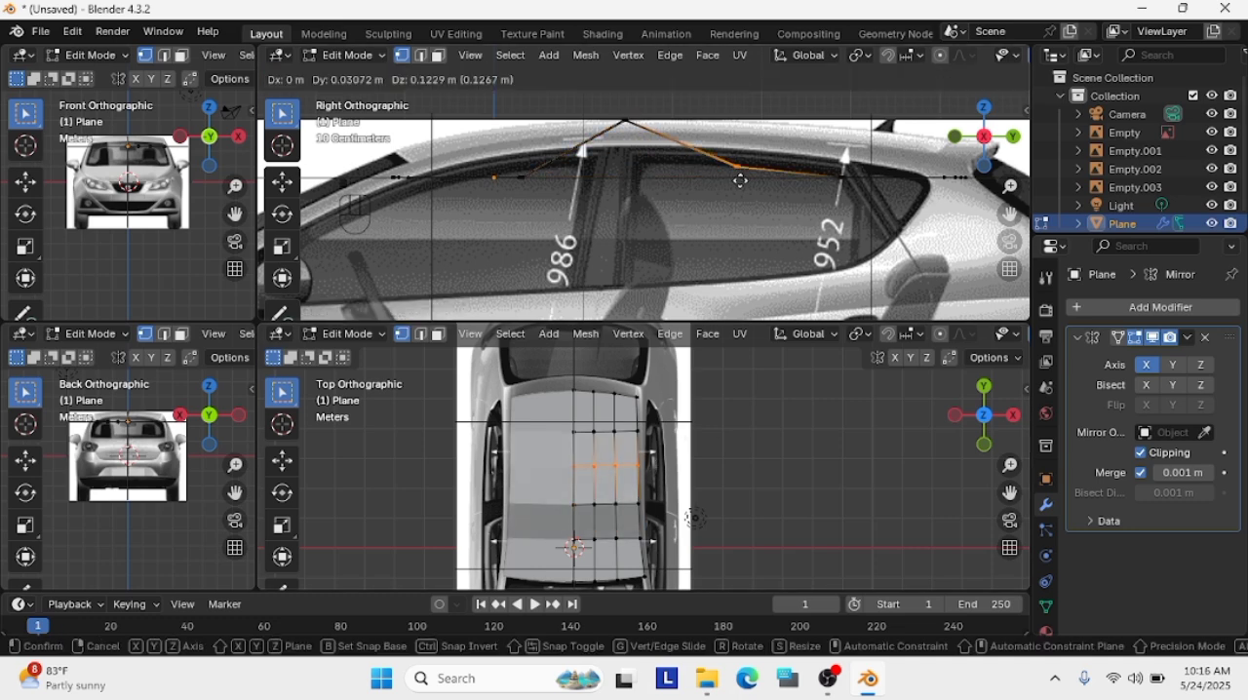
click(780, 128)
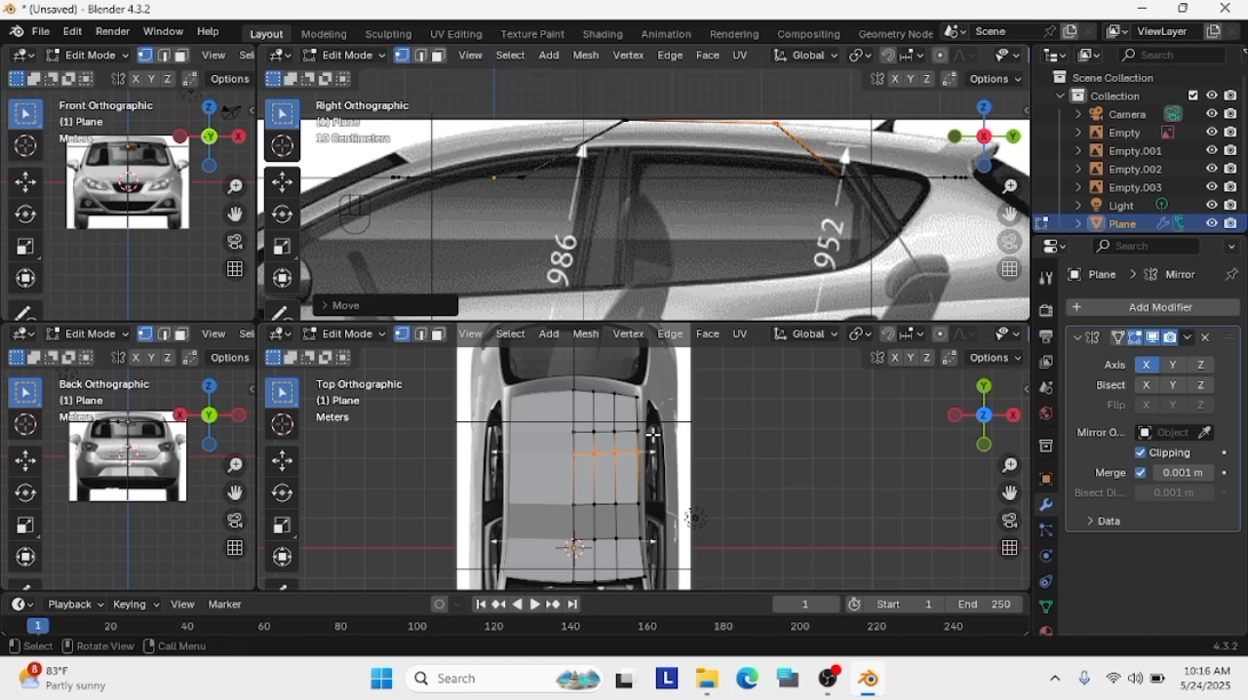
key(ctrl+z)
key(g)
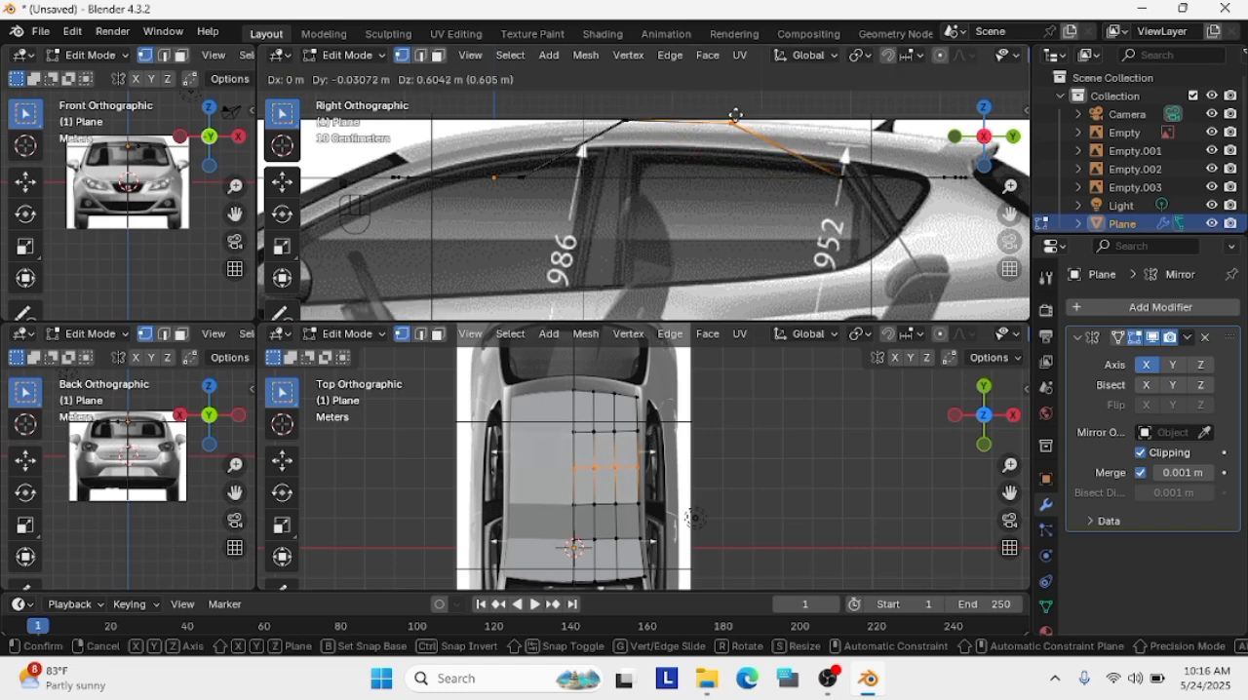
click(738, 114)
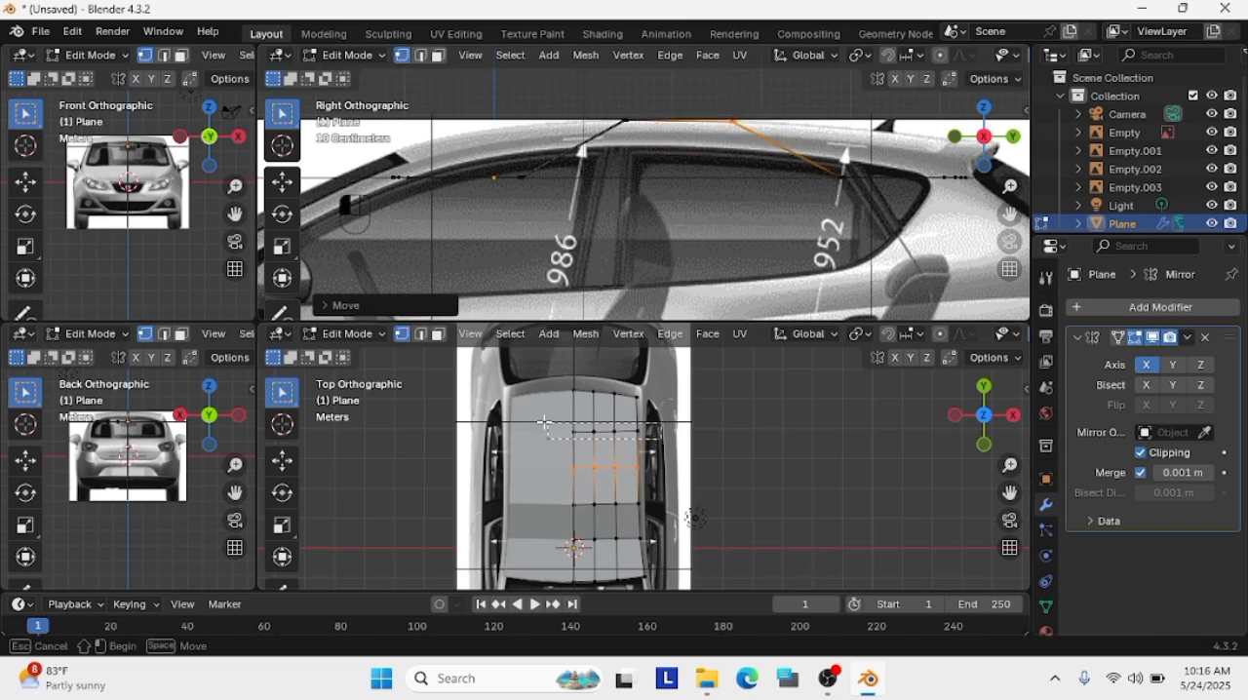
Raise the inner row closest to the rear edge to the roofline ahead of the spoiler in the side view
drag(546, 423, 547, 425)
key(g)
click(862, 115)
Raise the rear-edge vertex row to the roof's rear end in the side view and fine-tune its height
drag(655, 405, 553, 379)
key(g)
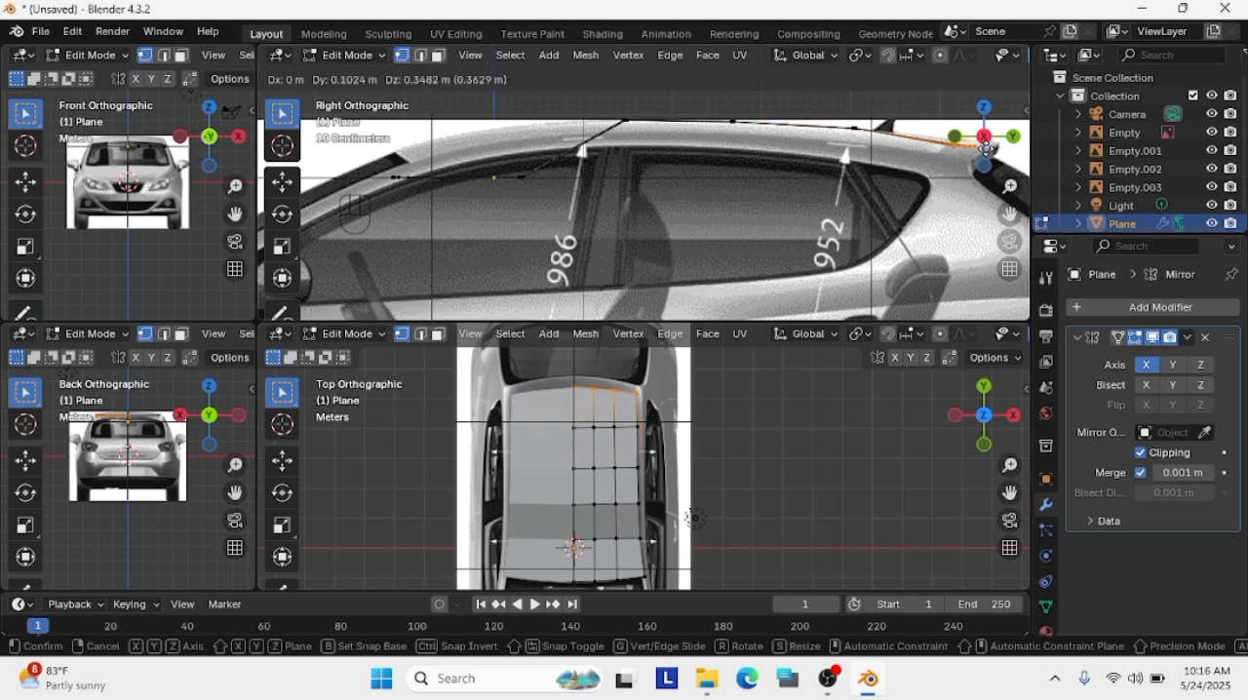
click(980, 154)
key(g)
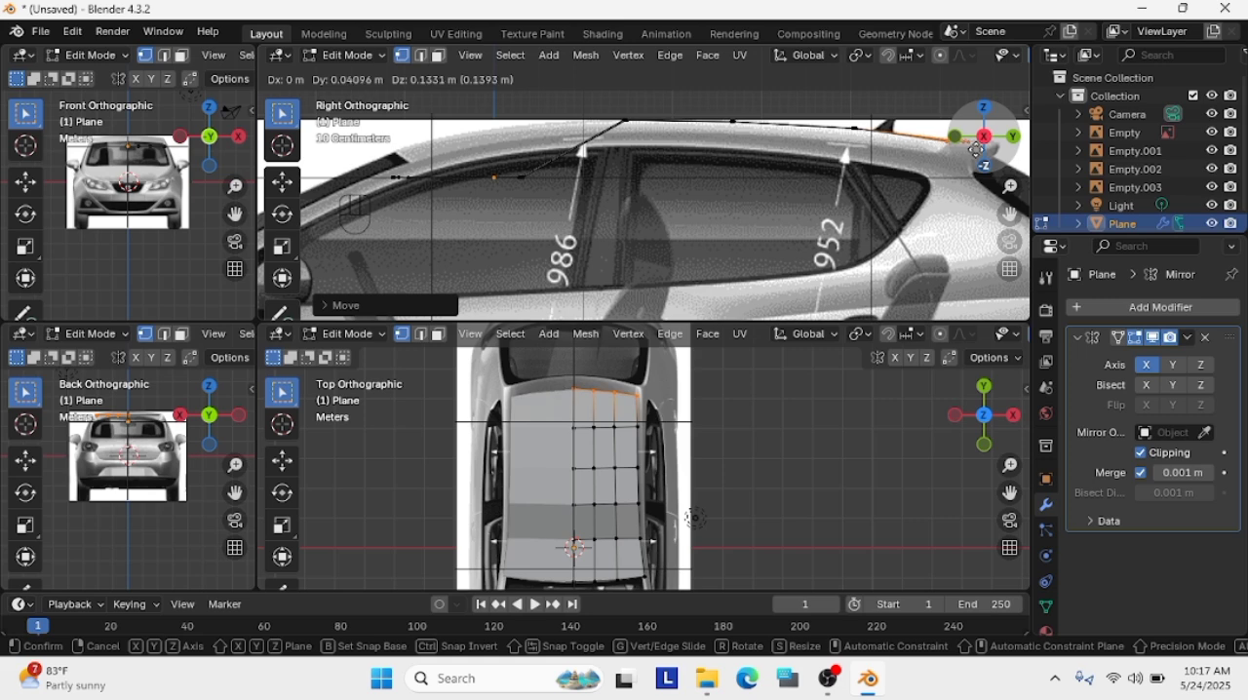
click(977, 151)
Move the first inner row behind the windscreen edge about 0.57 m up and 0.27 m forward onto the roofline
click(659, 545)
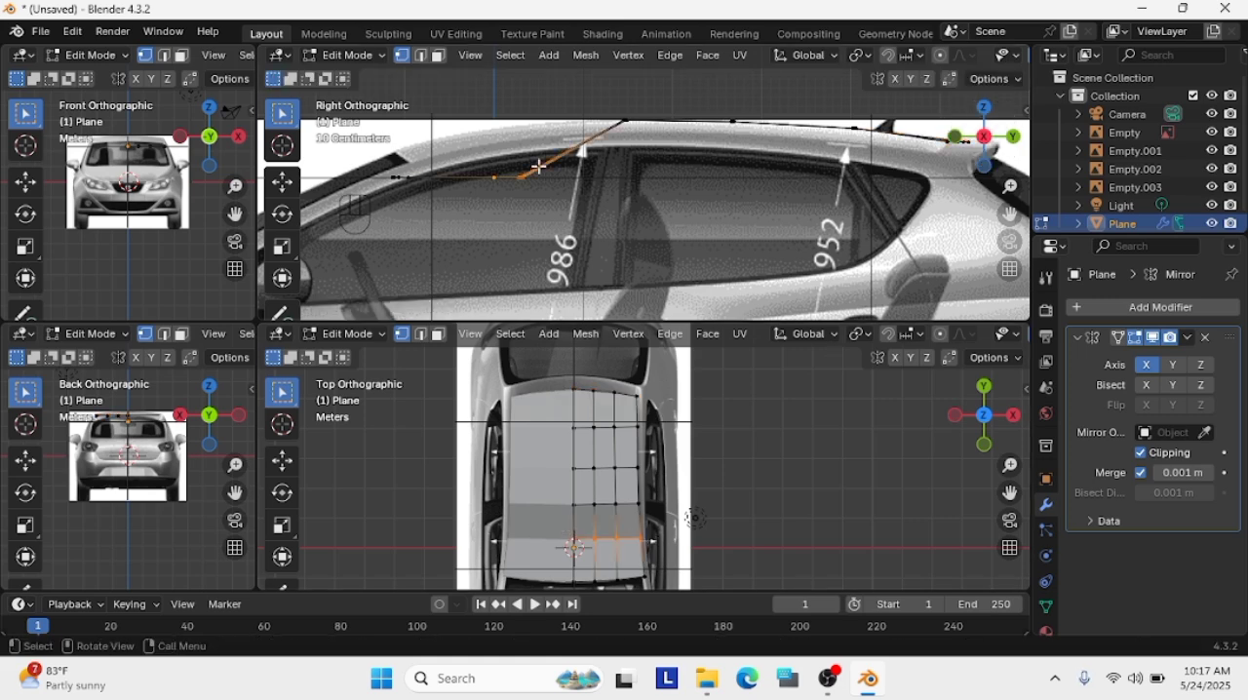
key(g)
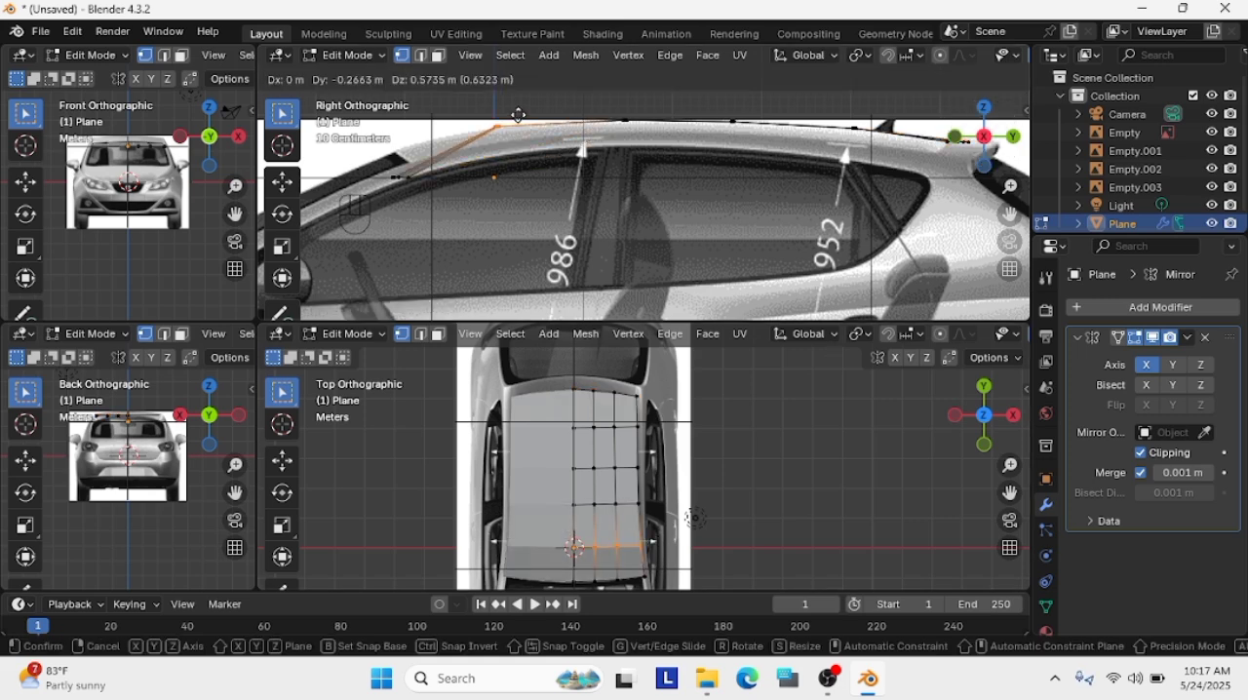
click(517, 115)
Raise the windscreen-edge vertex row about 0.3 m to the top of the windscreen in the side view
scroll(654, 467, down, 1)
shift+middle_drag(654, 468, 644, 346)
drag(671, 471, 566, 415)
key(g)
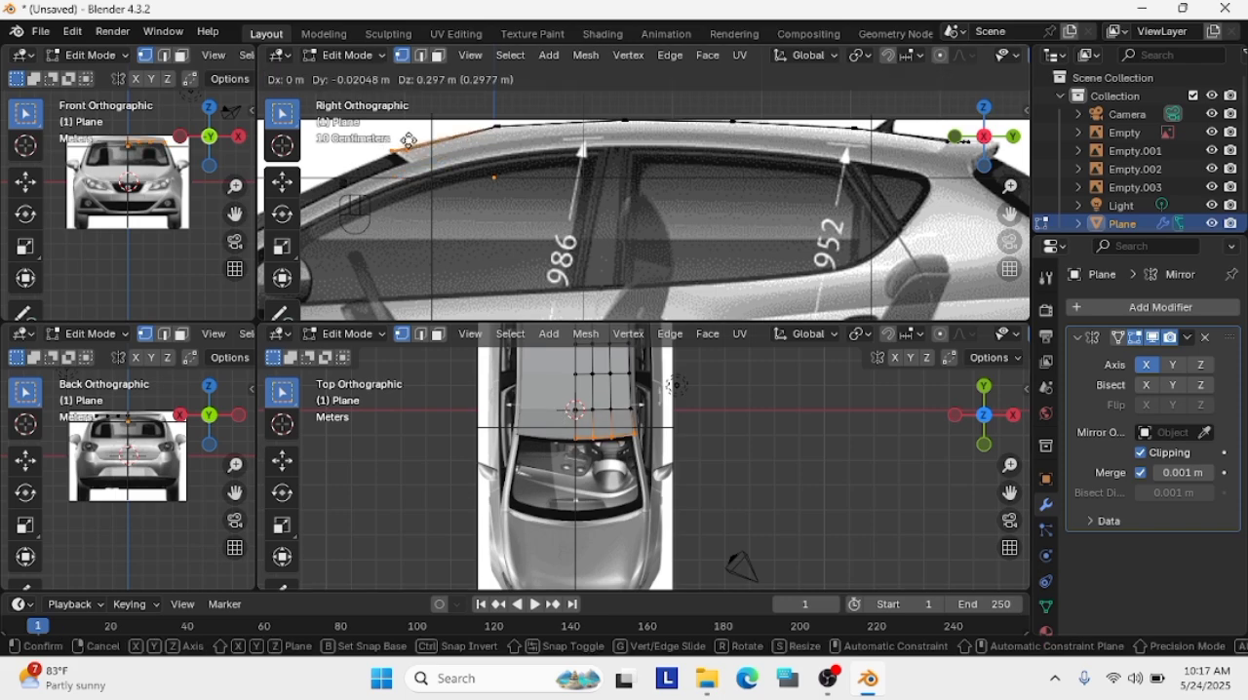
click(408, 140)
Reposition the roof's outer windscreen corner vertex at the top of the pillar in the top view
scroll(628, 408, up, 8)
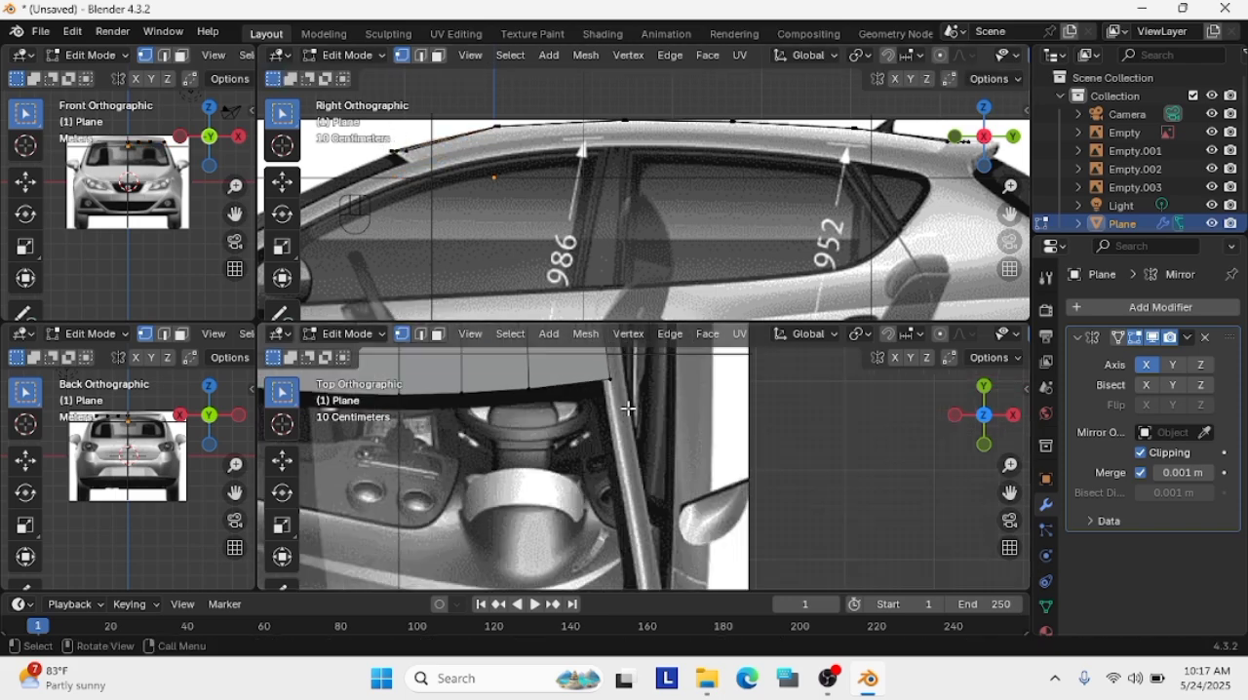
scroll(612, 380, down, 1)
key(g)
click(624, 389)
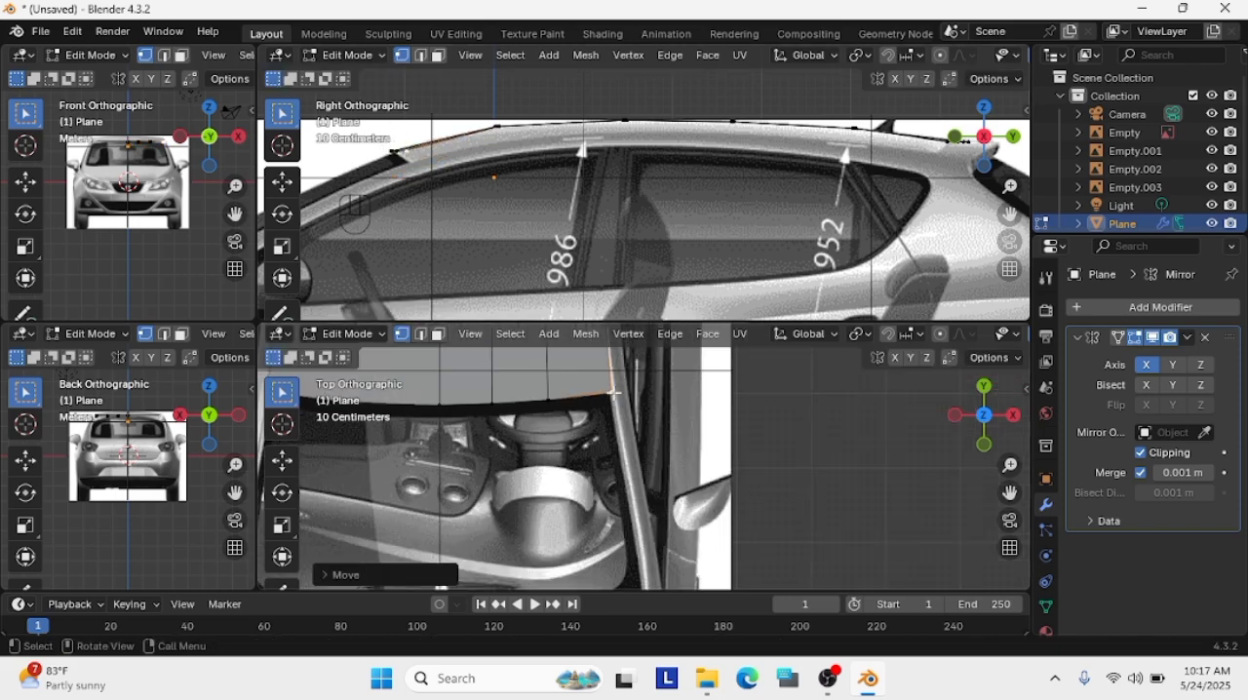
Try to move the roof's outer rear corner vertex outward to the roof edge in the top view
scroll(644, 396, down, 9)
drag(1010, 492, 999, 638)
scroll(651, 474, up, 10)
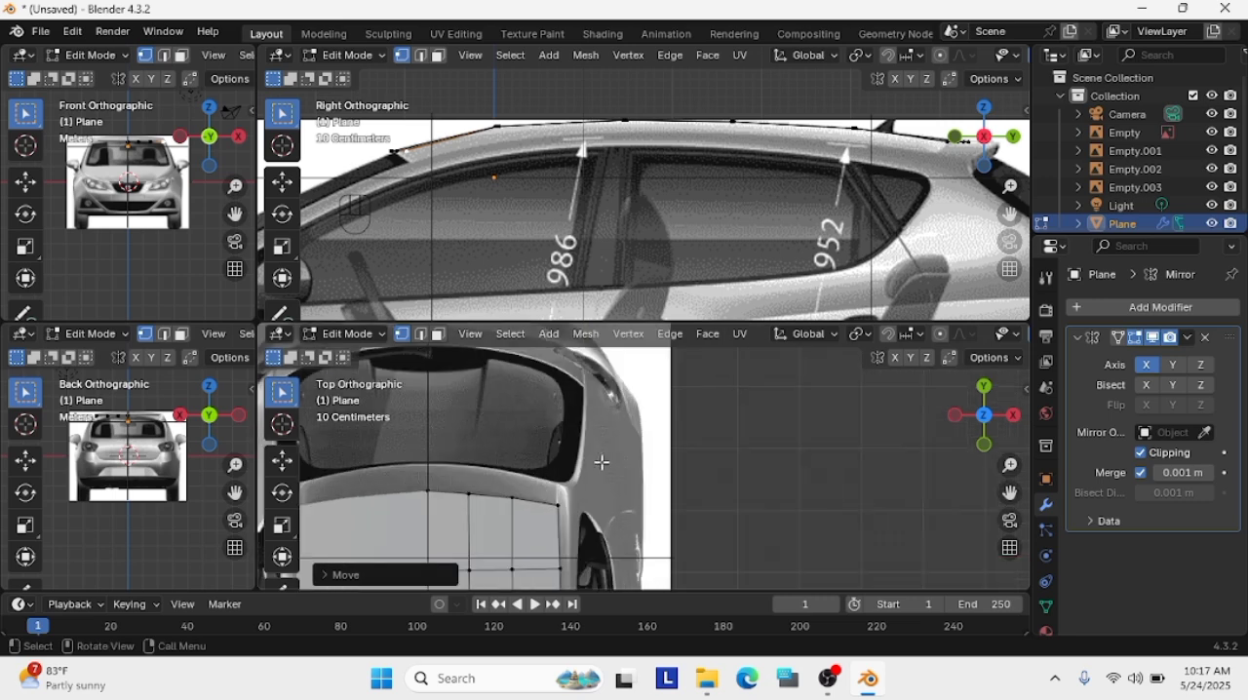
key(g)
click(533, 529)
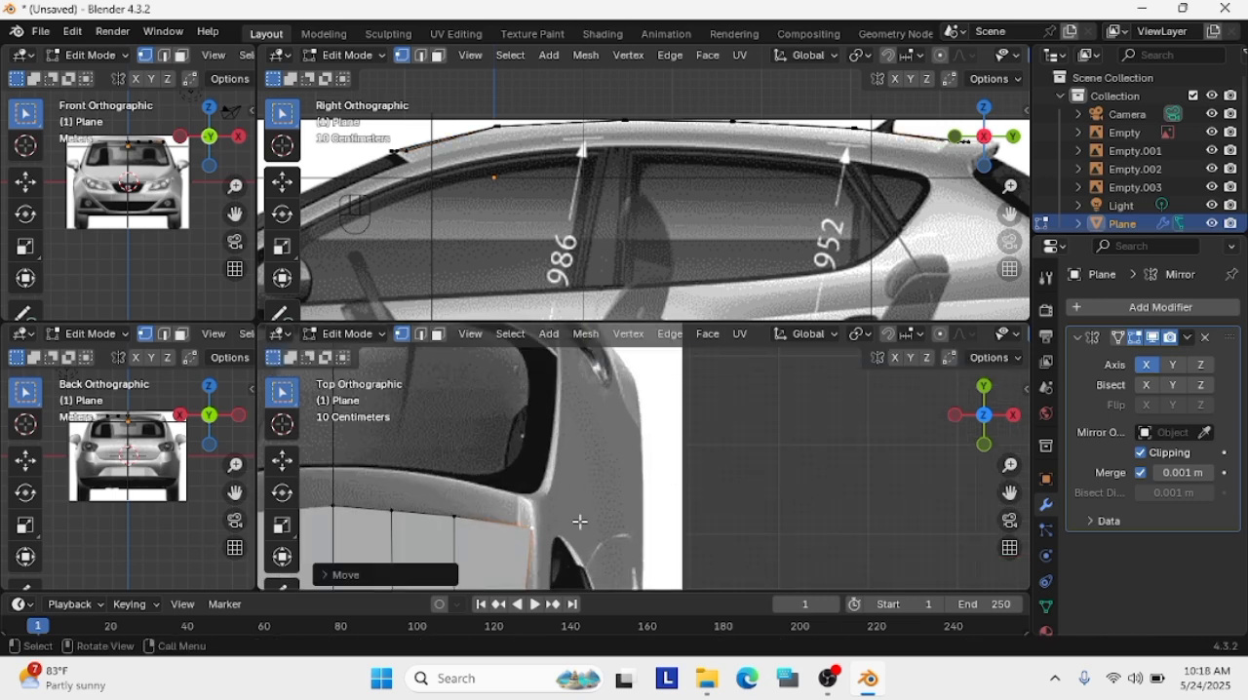
drag(1010, 492, 1019, 524)
key(ctrl+z)
key(ctrl+z)
click(724, 426)
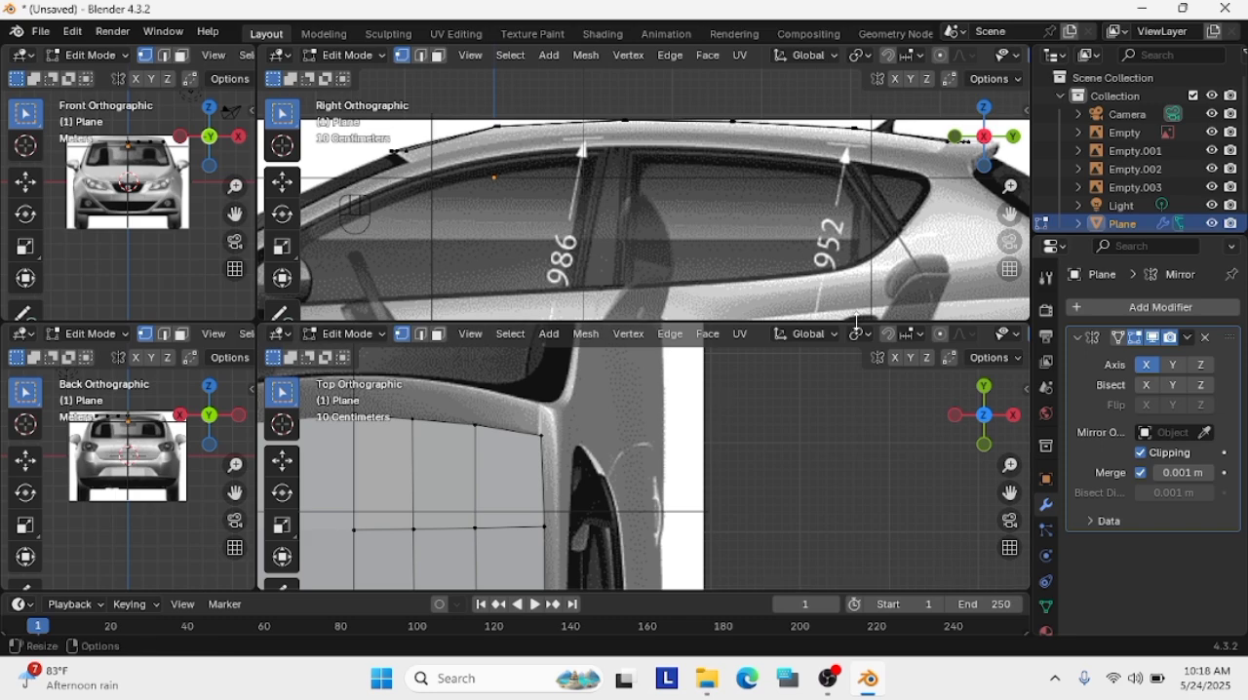
Extrude the roof's rear vertex row about 0.43 m backward to the rear window edge in the top view
click(1013, 416)
scroll(739, 544, down, 8)
key(slash)
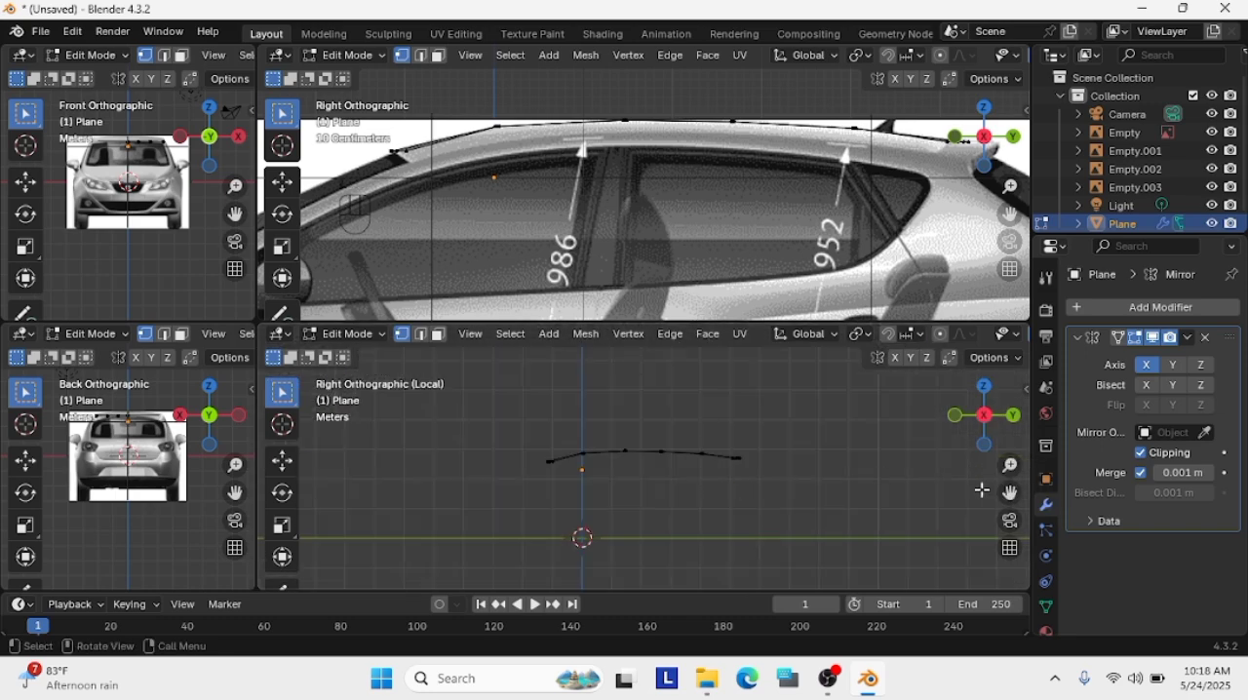
middle_drag(1008, 492, 776, 491)
key(slash)
click(980, 391)
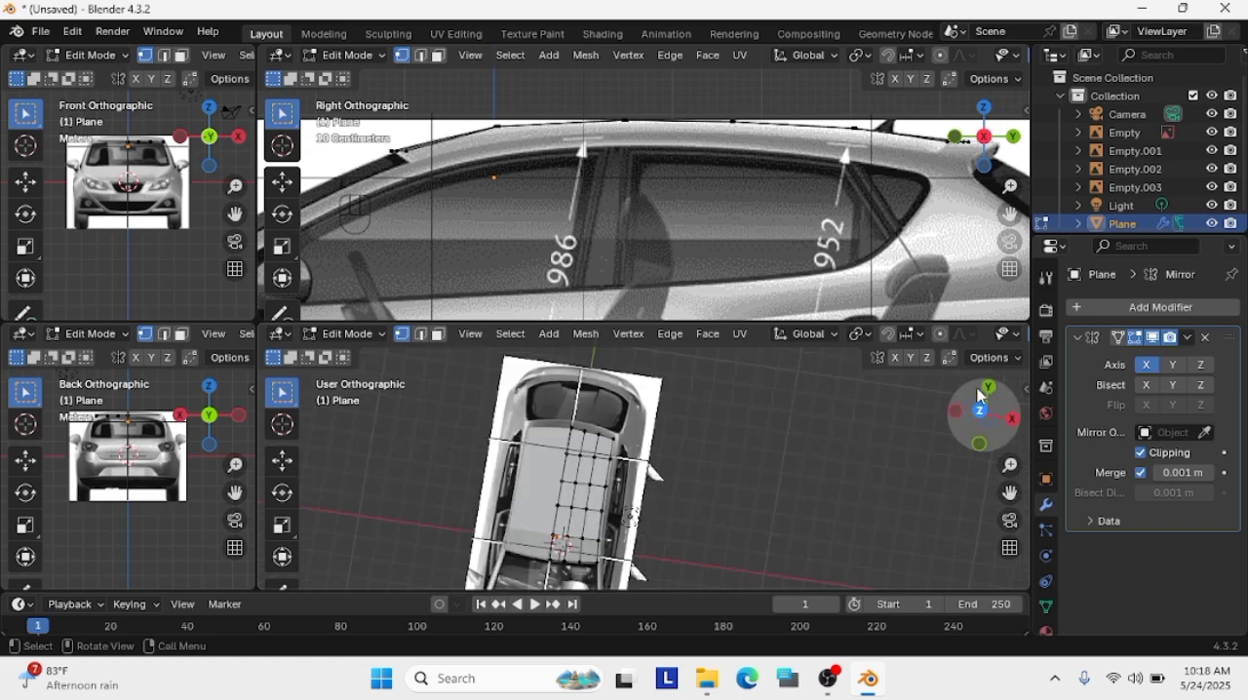
scroll(983, 482, up, 6)
drag(1017, 491, 1116, 493)
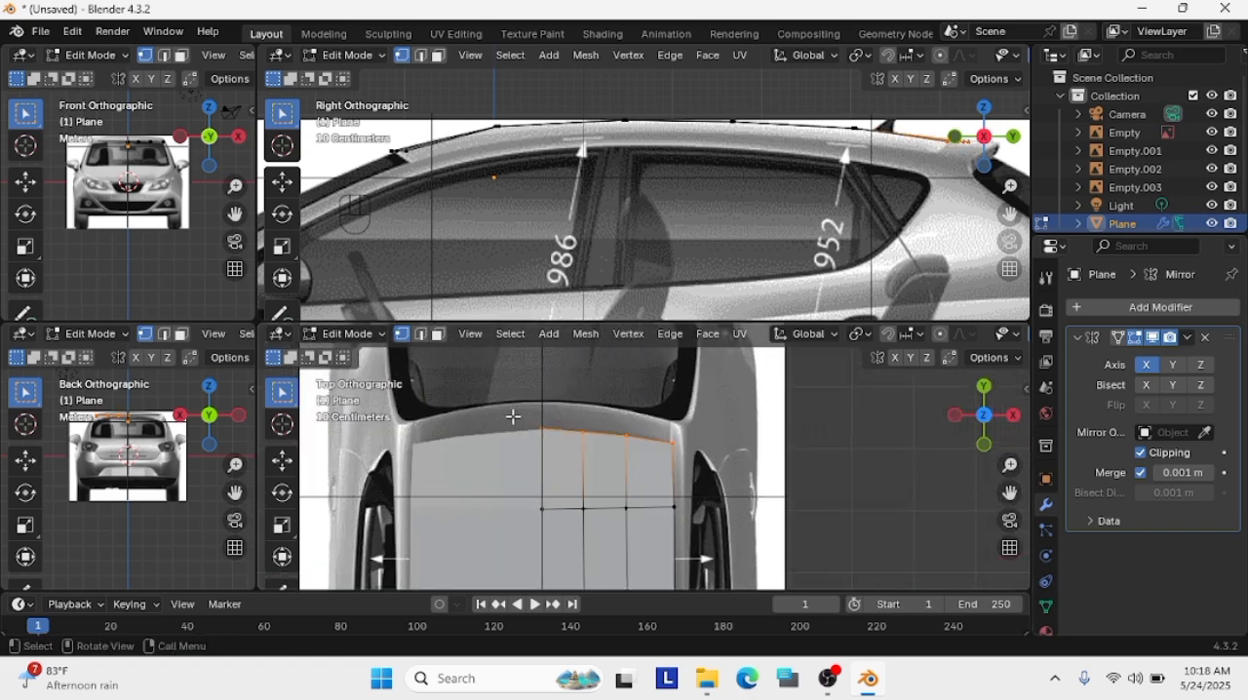
key(g)
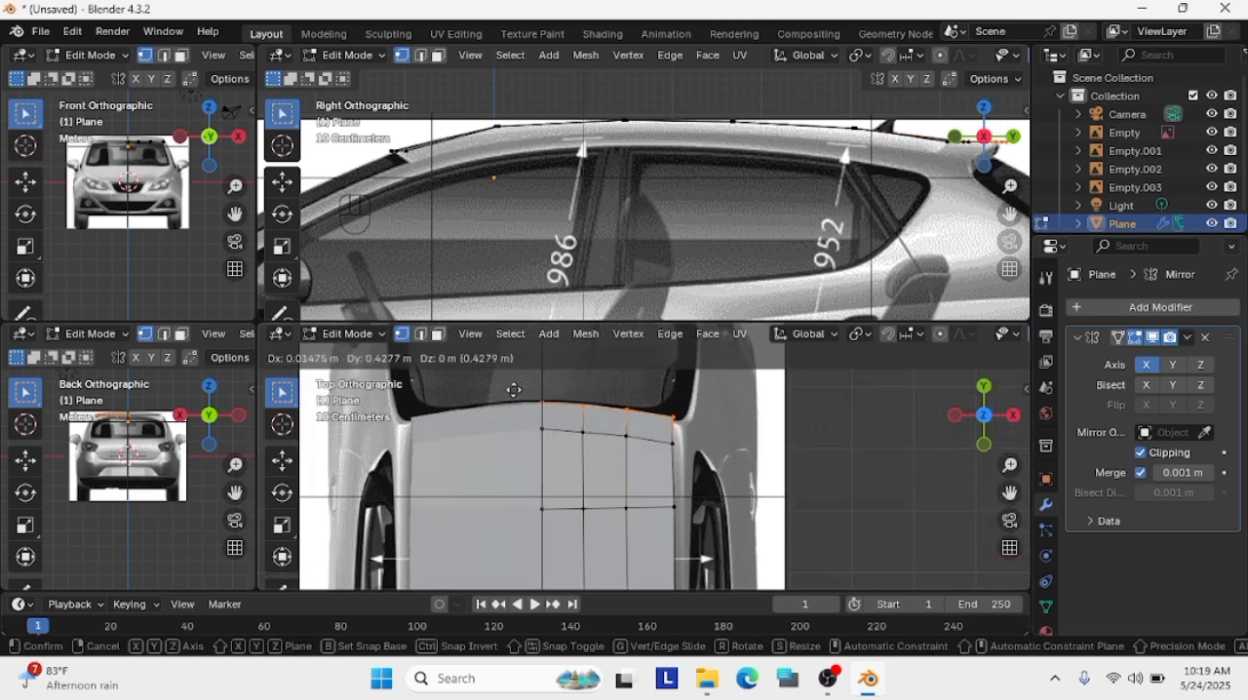
click(513, 389)
Adjust the new rear row's individual vertices to follow the curved upper edge of the rear window in the top view
scroll(590, 398, up, 2)
click(558, 383)
key(g)
click(556, 376)
key(ctrl+z)
key(g)
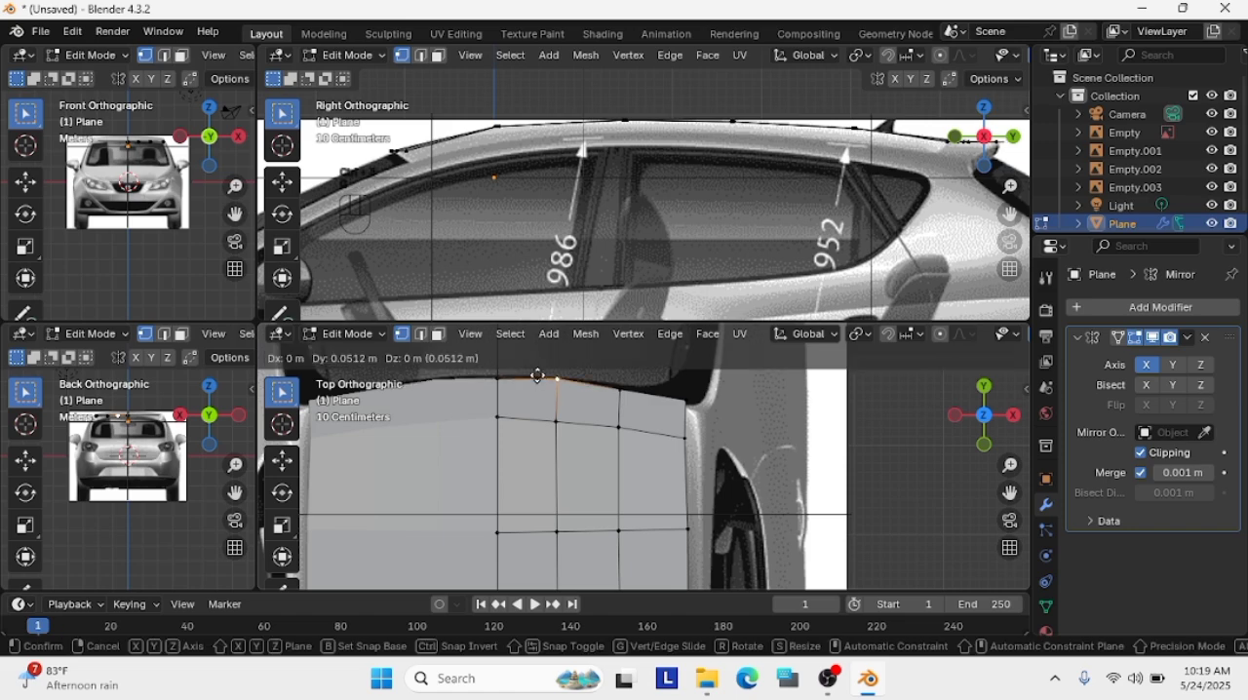
click(621, 392)
click(686, 400)
key(g)
click(686, 408)
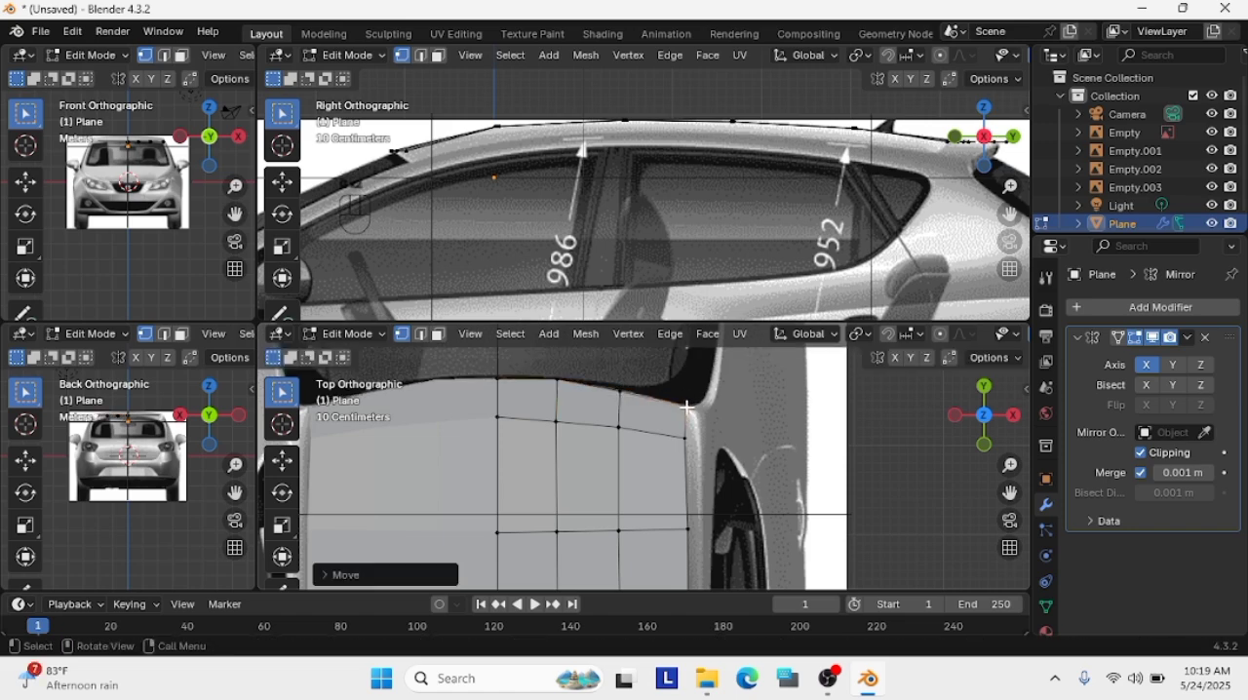
Select the whole rear-edge vertex row and raise it slightly at the spoiler in the side view
scroll(878, 185, down, 1)
middle_drag(867, 171, 693, 205)
click(980, 139)
scroll(697, 210, up, 5)
drag(702, 368, 495, 413)
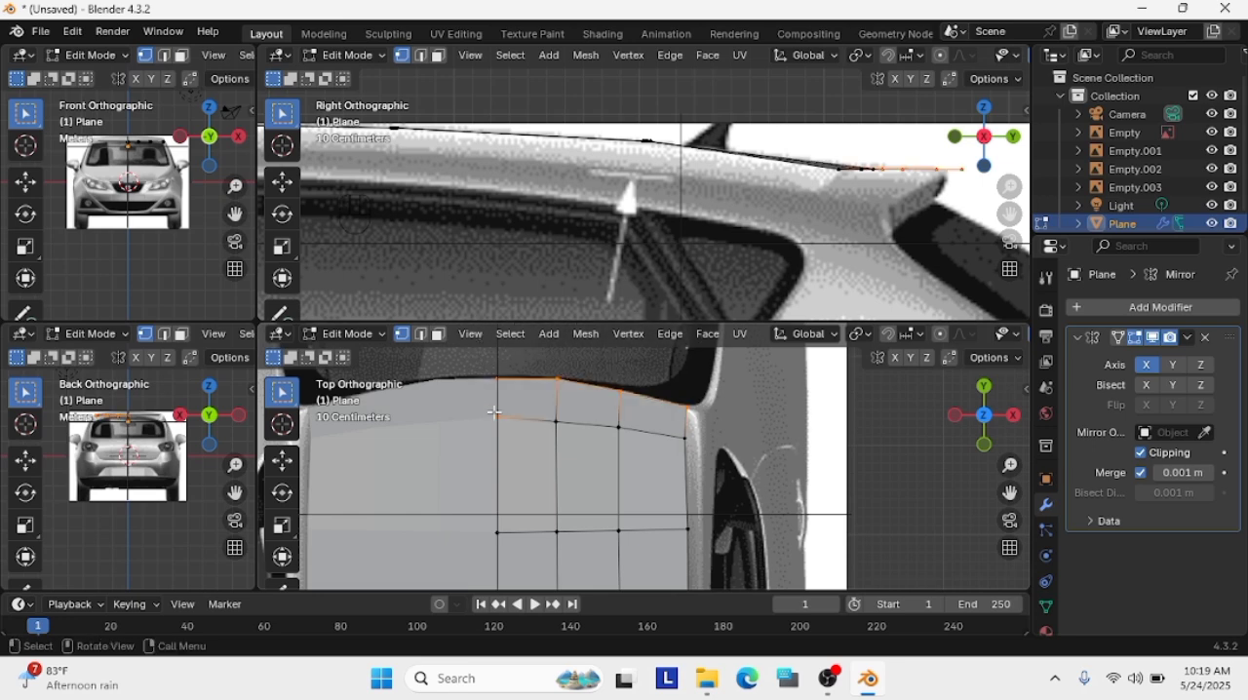
key(g)
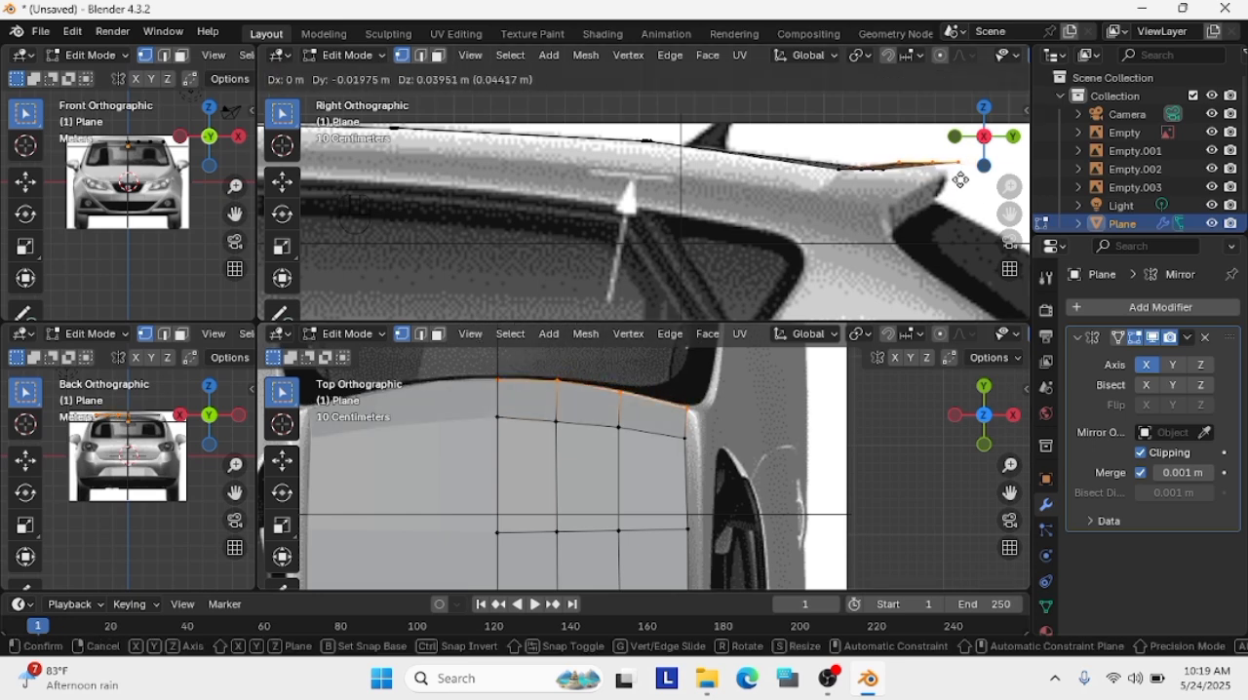
click(960, 173)
Examine the roof's rear profile in isolation and against the side reference image
click(984, 136)
click(984, 136)
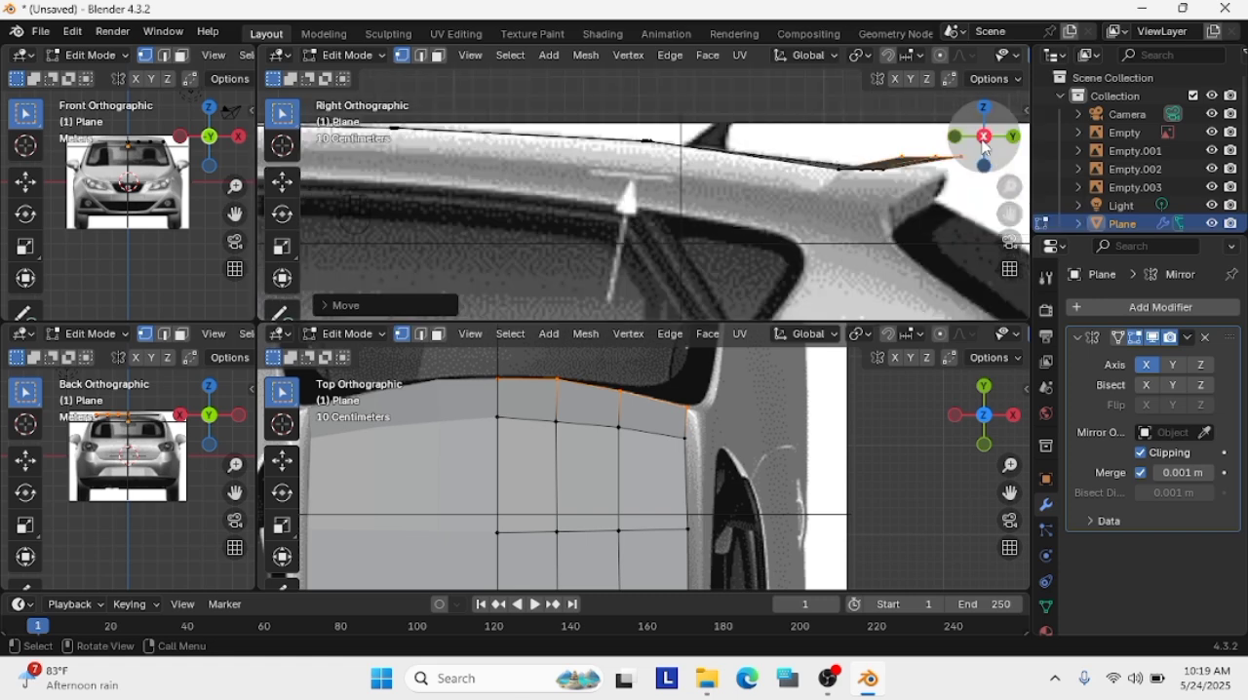
scroll(767, 165, down, 4)
key(slash)
scroll(838, 195, up, 3)
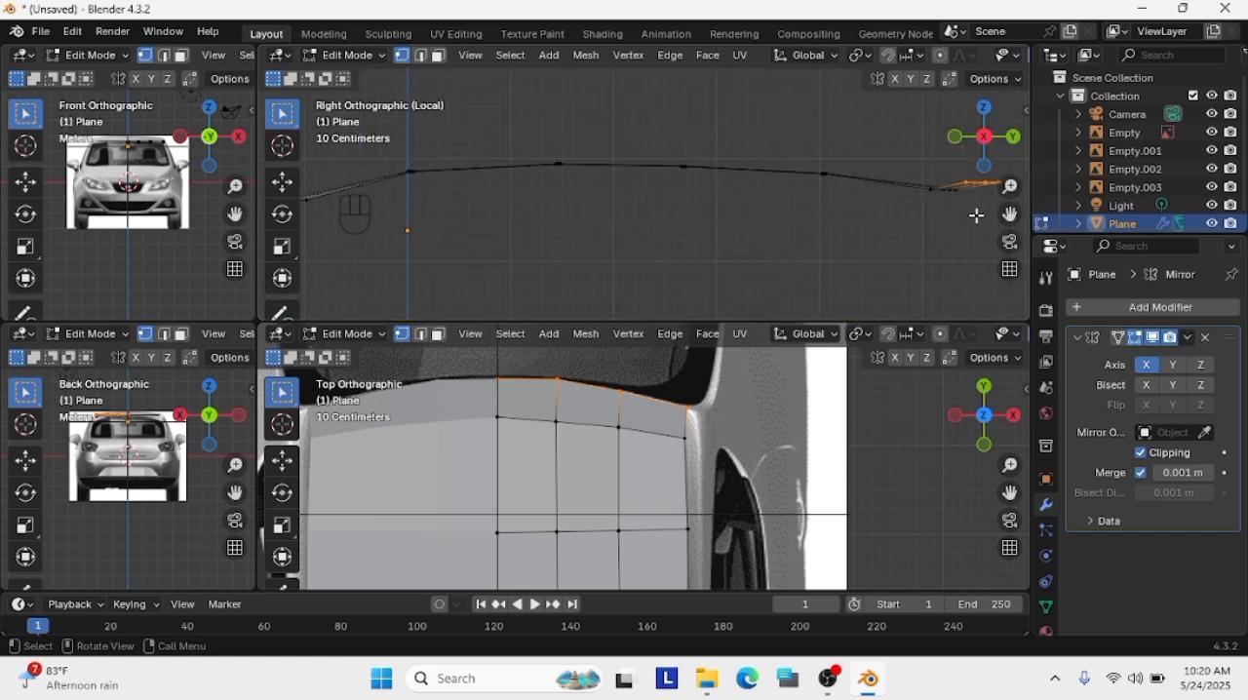
middle_drag(943, 197, 975, 215)
key(KP_3)
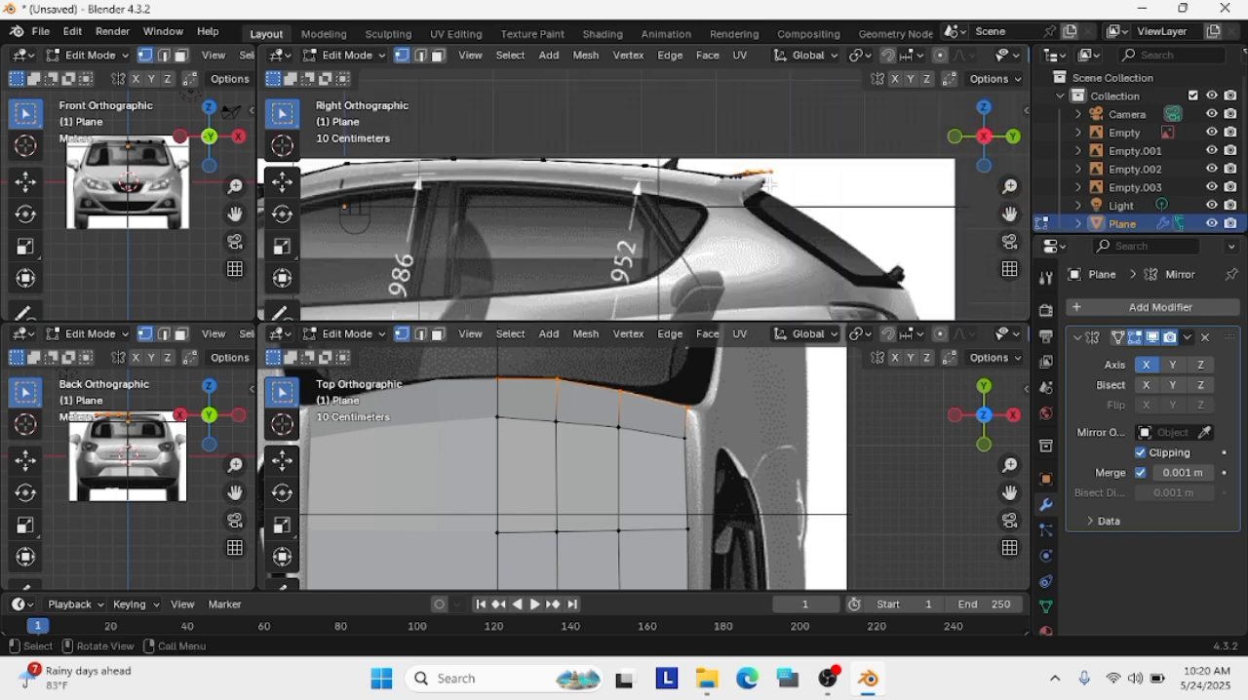
scroll(880, 188, up, 2)
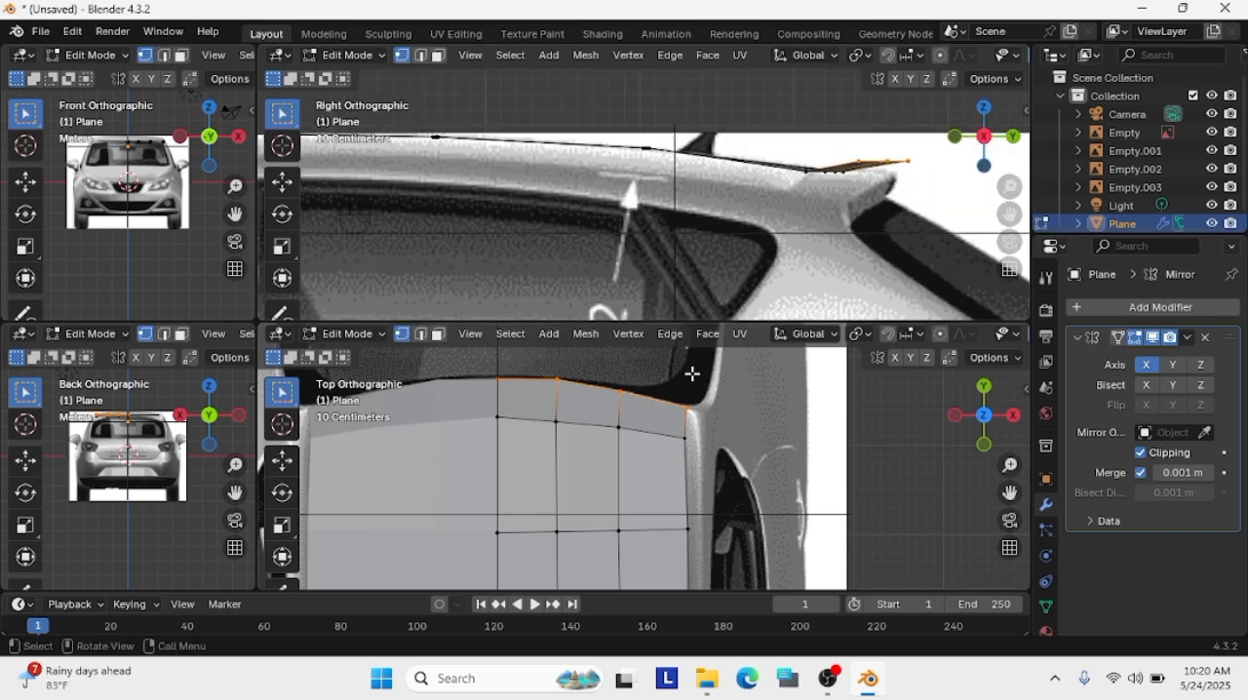
Extrude the rear-edge row backward and pull the new row down and forward in the side view to start the spoiler's rear face
key(g)
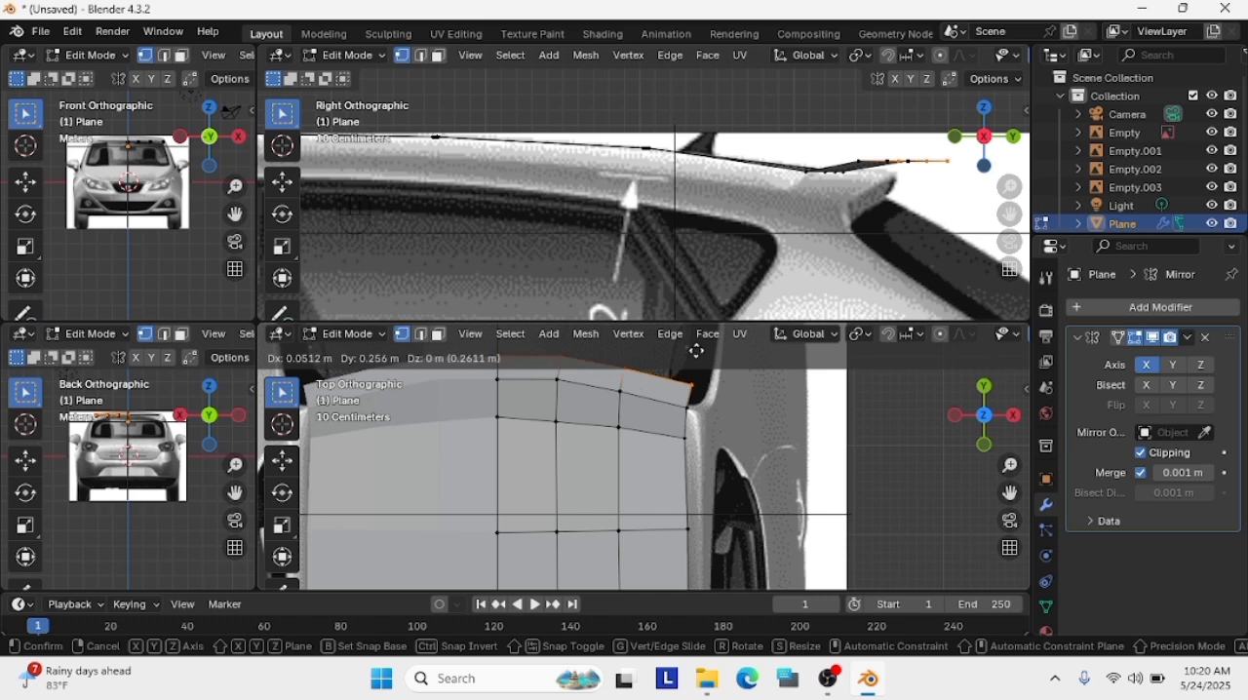
click(694, 345)
key(g)
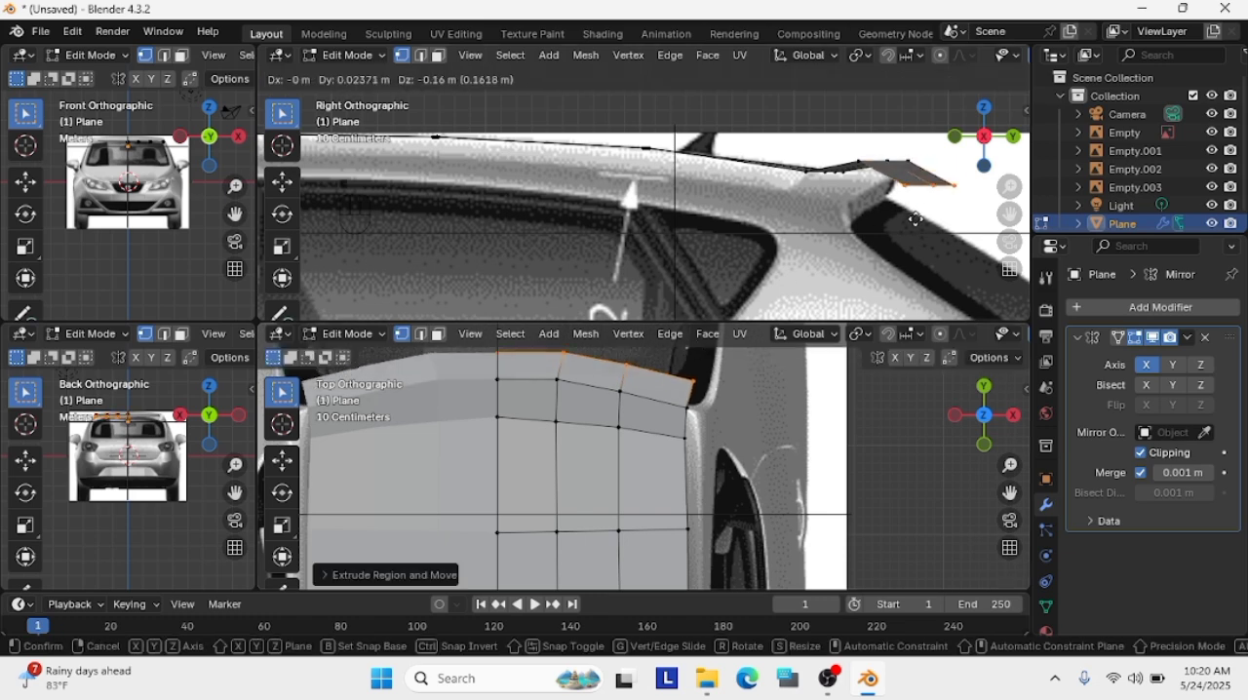
click(887, 234)
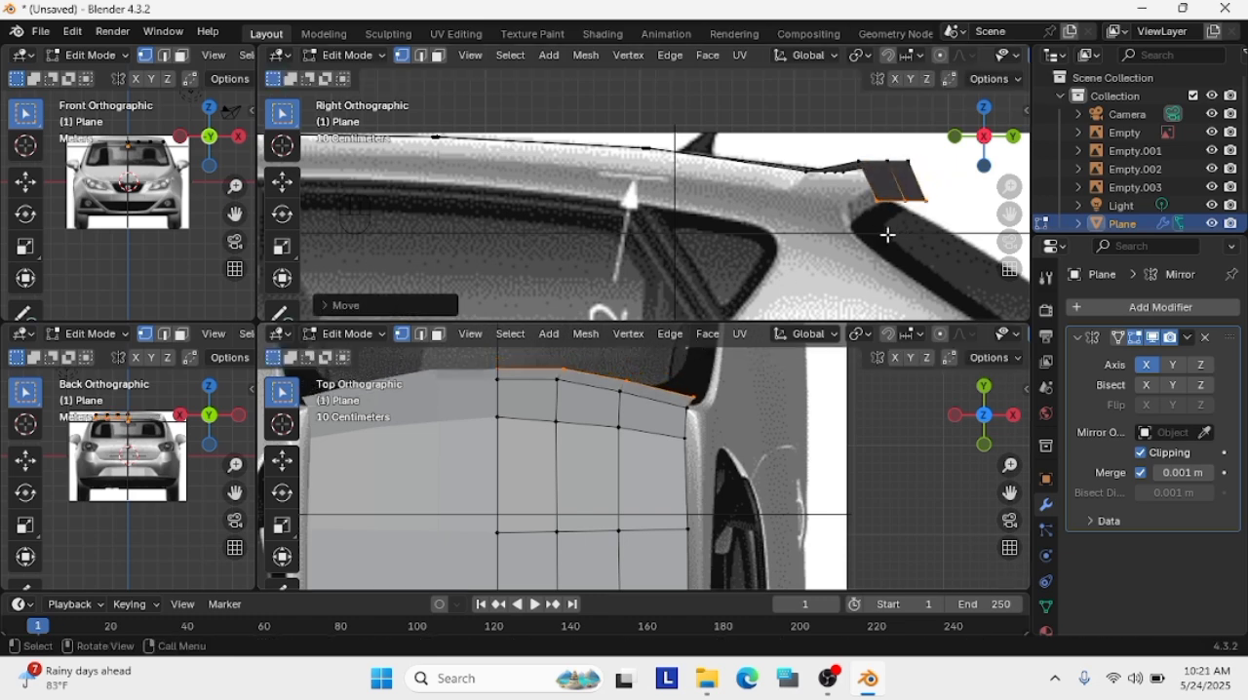
Reposition the extruded lower row directly beneath the rear edge so the spoiler's rear face stands vertical
key(KP_Divide)
middle_drag(882, 232, 921, 232)
key(g)
click(906, 210)
key(g)
click(838, 225)
key(g)
click(942, 233)
click(959, 236)
scroll(935, 230, down, 3)
key(/)
key(KP_3)
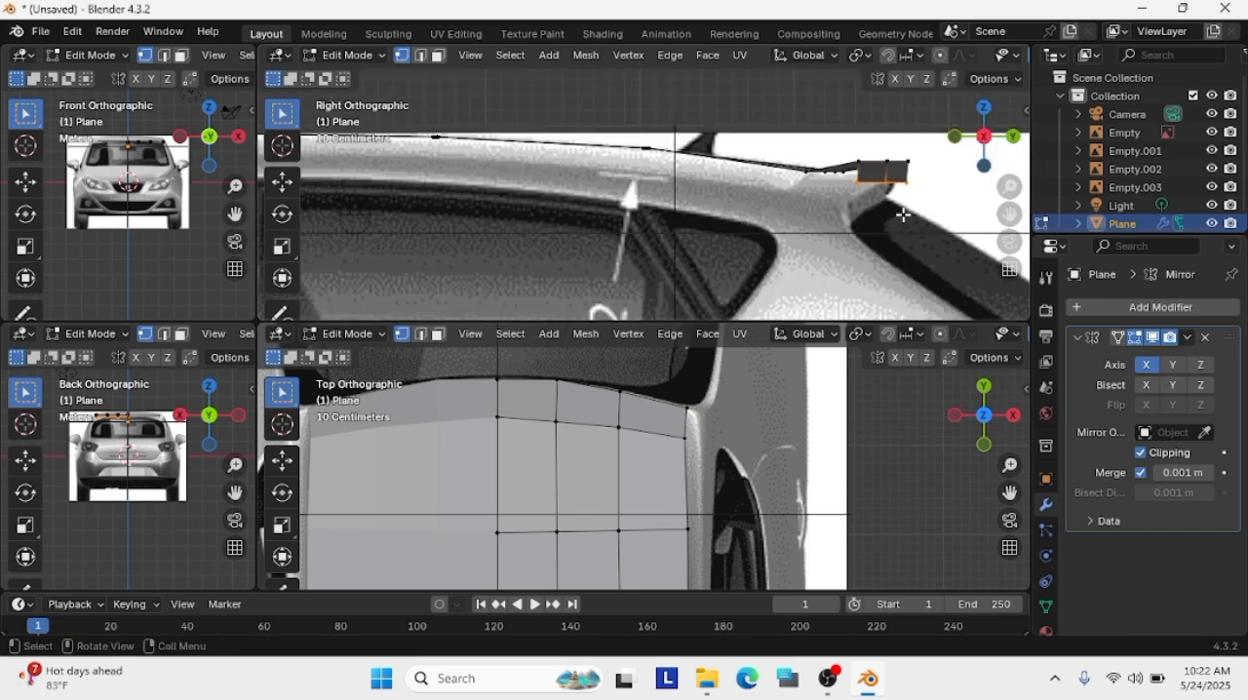
Try to lower the spoiler's rear face about 0.17 m onto the side reference
drag(937, 210, 844, 149)
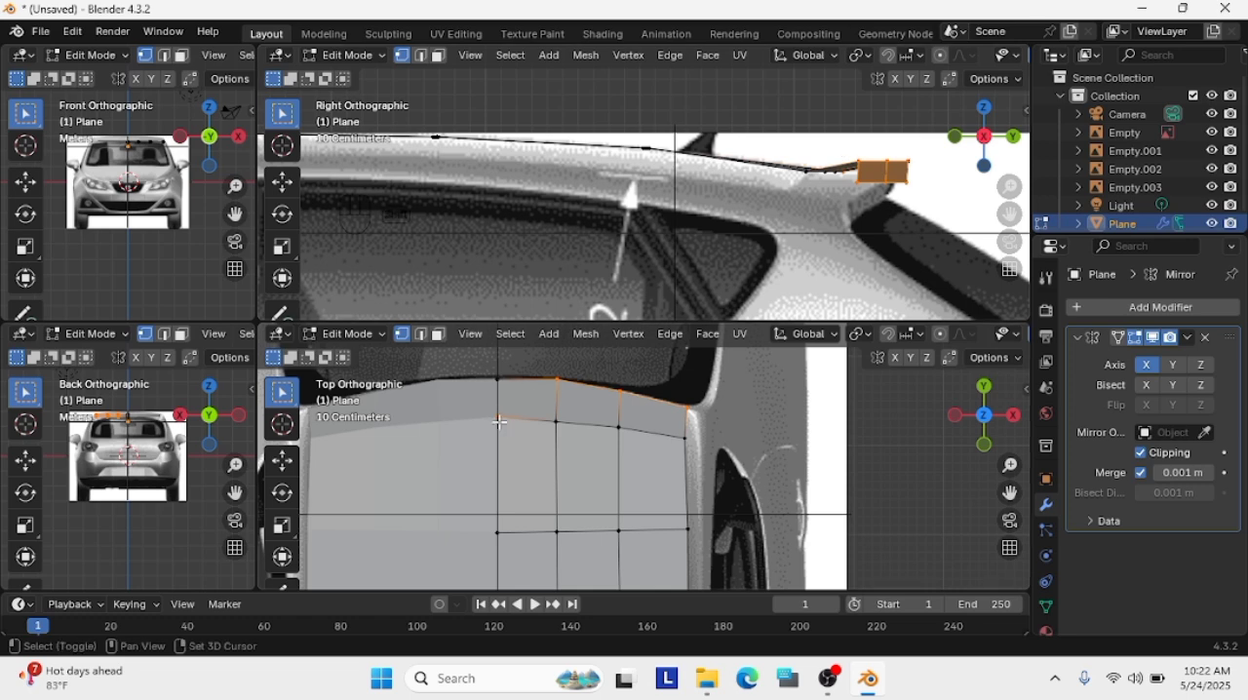
key(g)
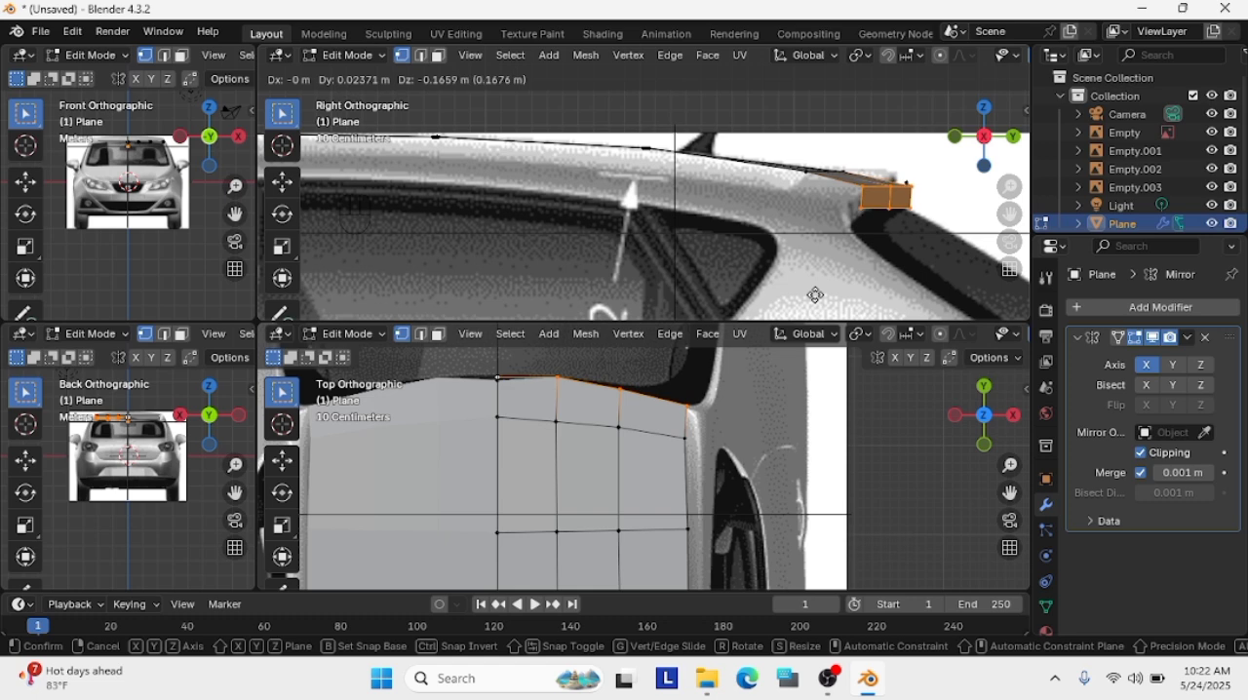
click(814, 294)
key(slash)
middle_drag(896, 239, 744, 214)
key(ctrl+2)
key(ctrl+2)
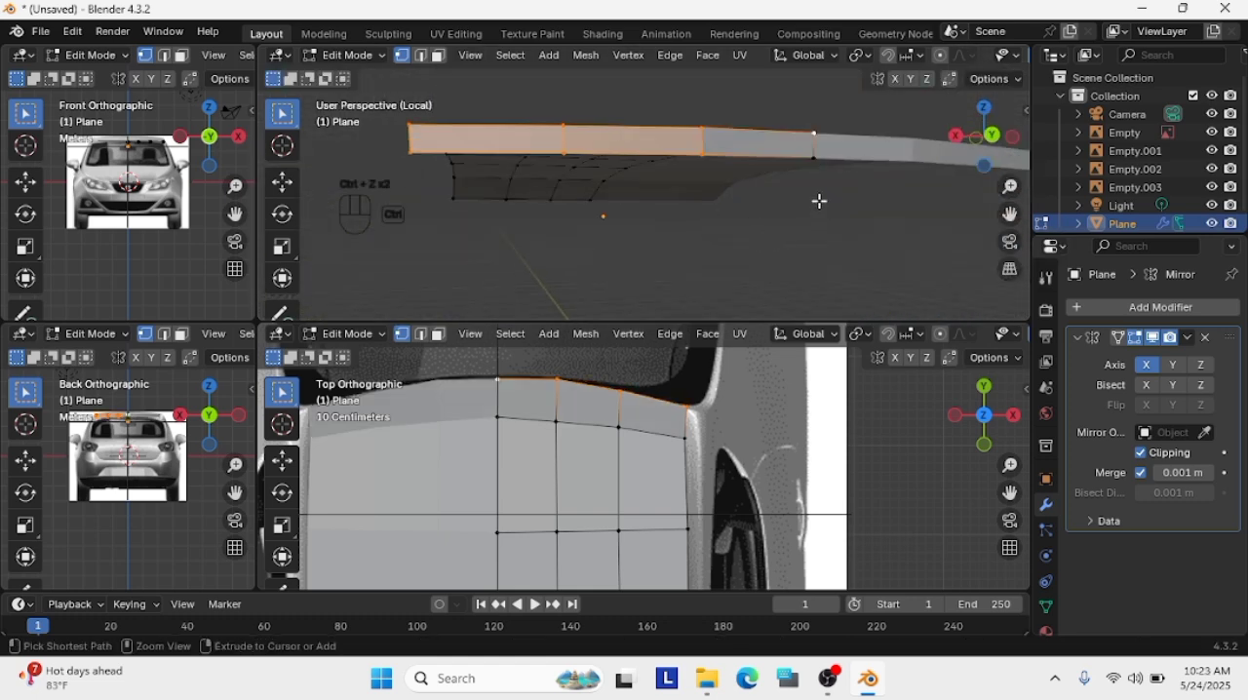
Include the centre vertex in the selection and lower the complete rear face about 0.17 m in the side view
shift+click(829, 181)
key(slash)
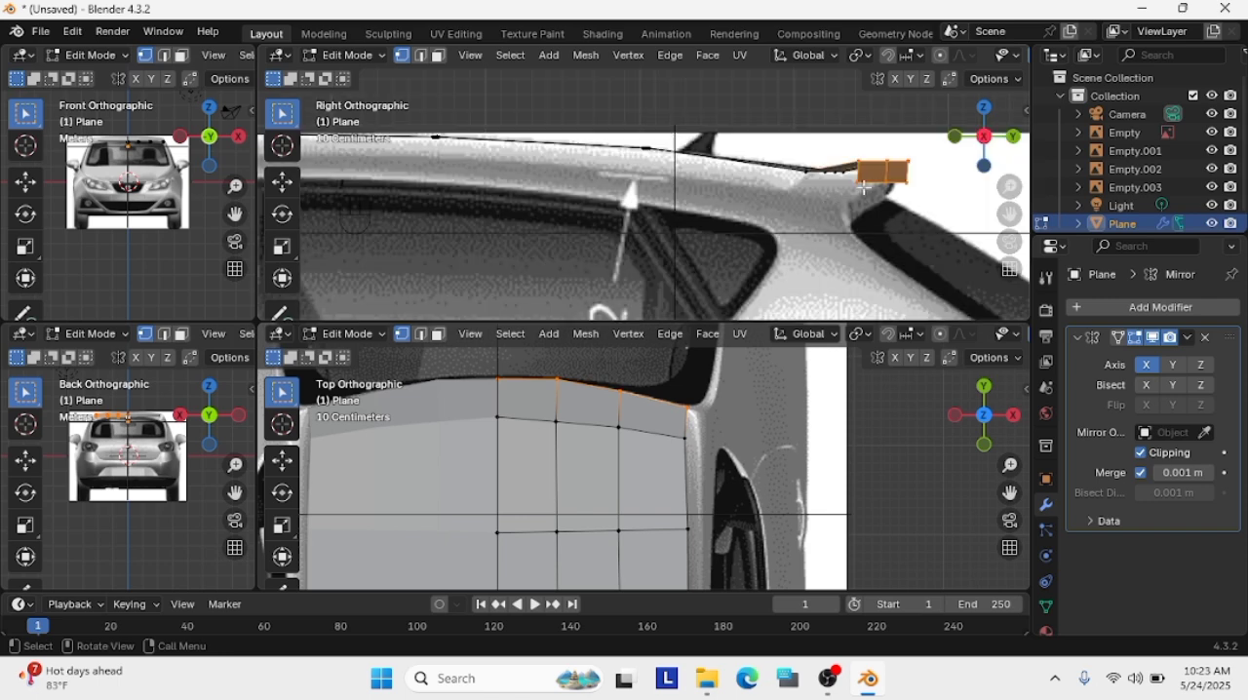
key(g)
click(870, 213)
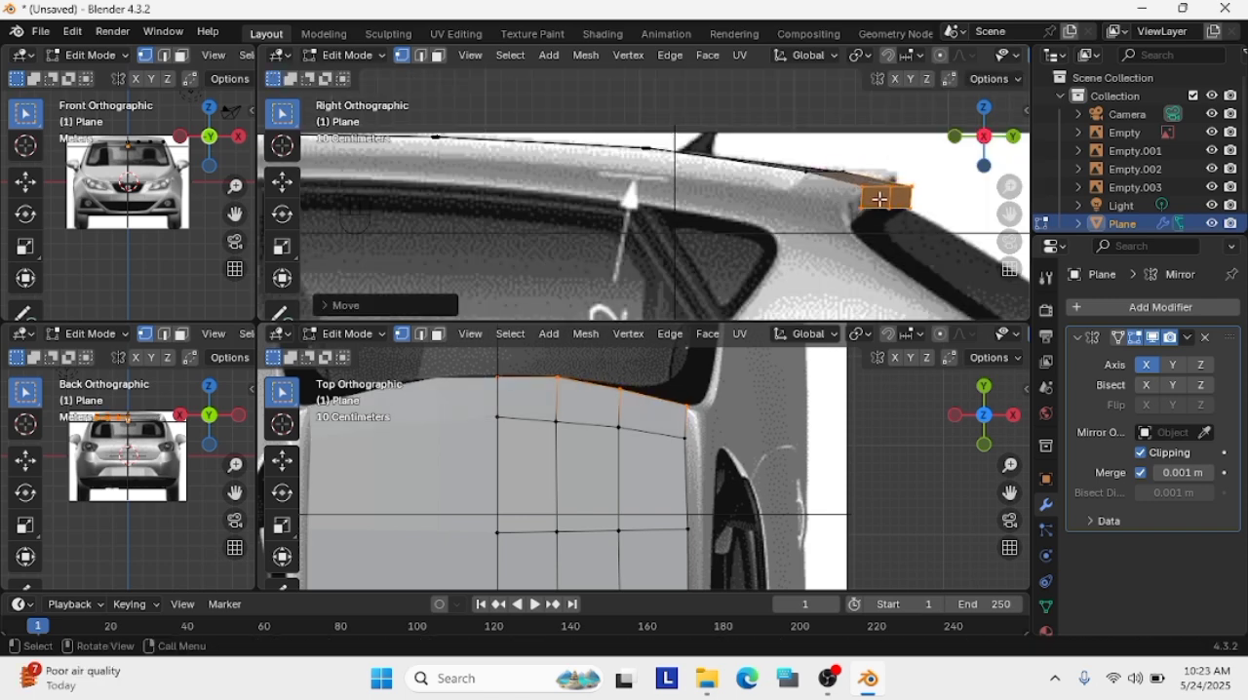
Move the vertex row just ahead of the roof's rear edge slightly forward in the top view
key(slash)
middle_drag(819, 184, 837, 57)
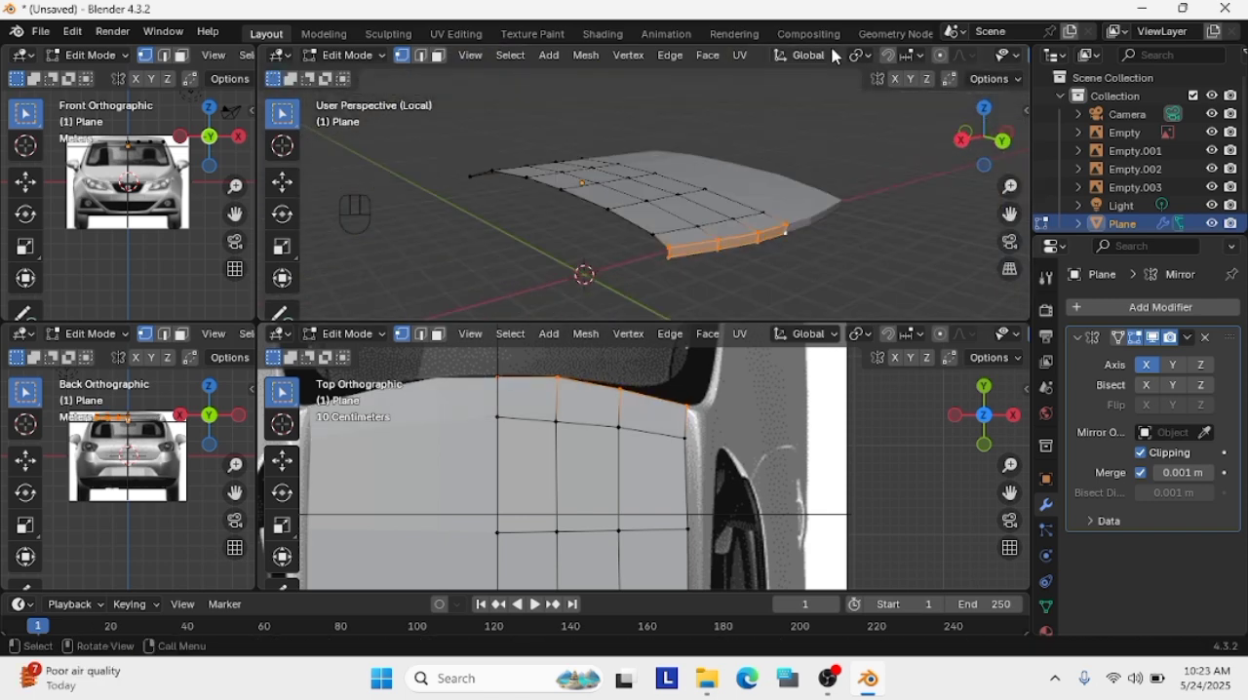
scroll(830, 206, up, 2)
click(890, 261)
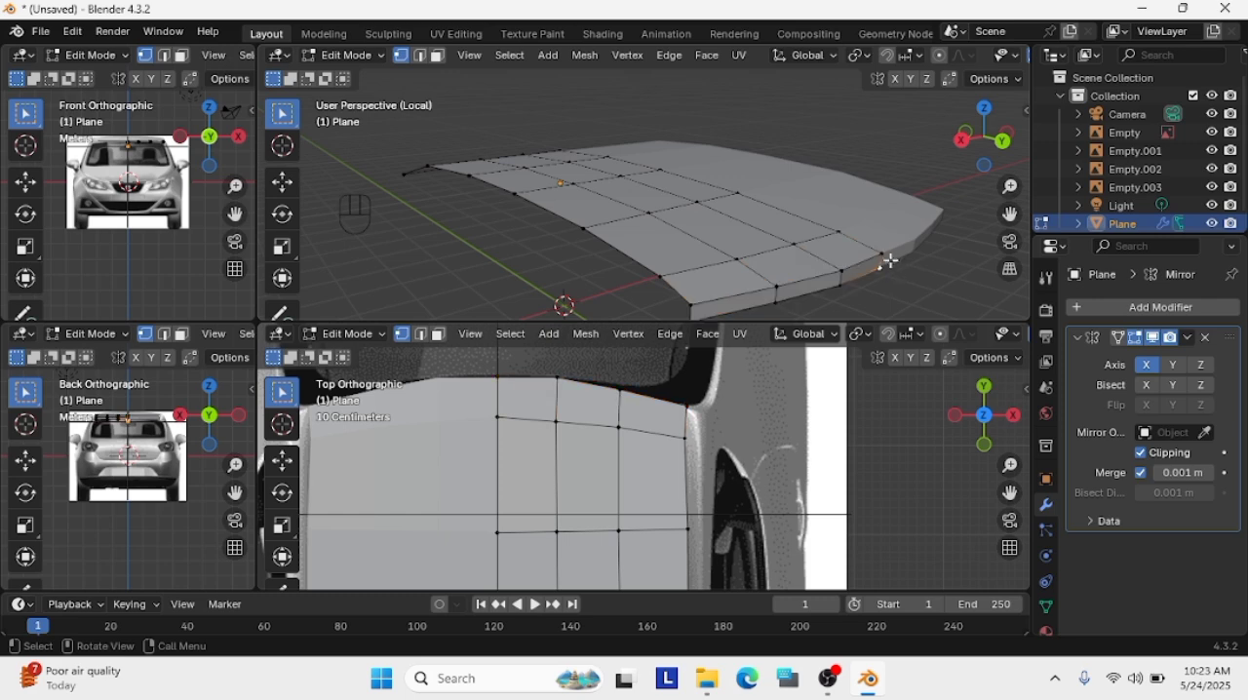
shift+click(620, 424)
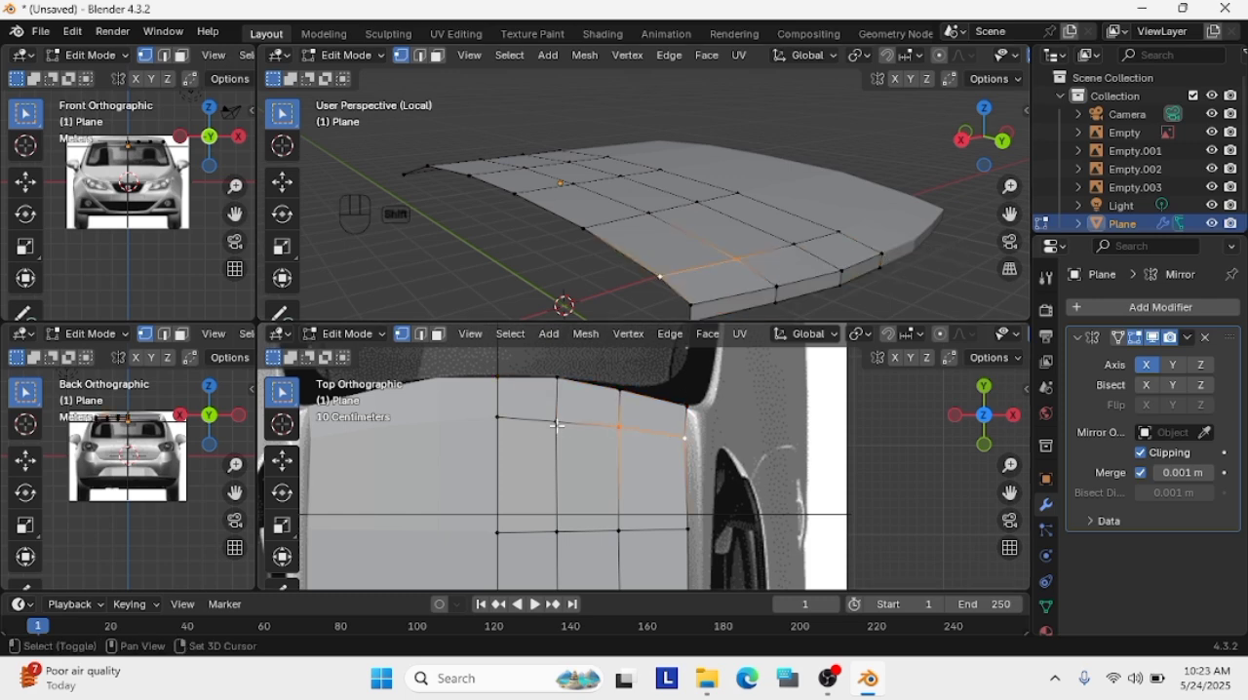
key(g)
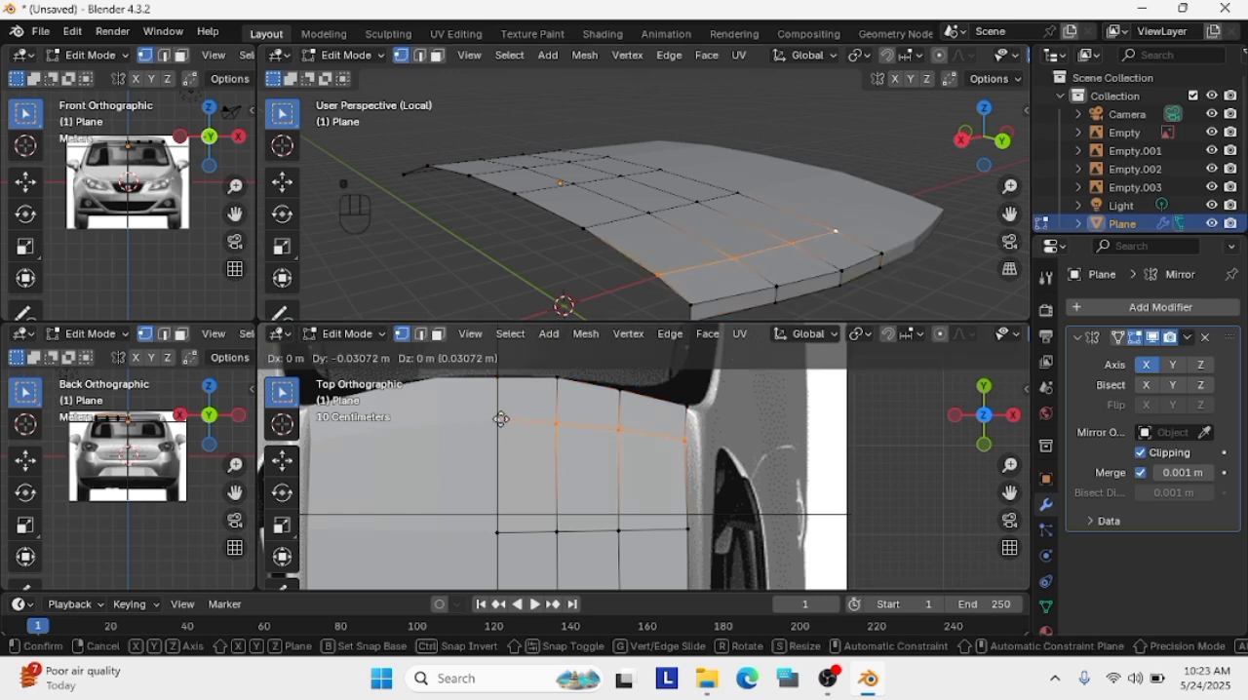
click(504, 420)
Add a loop cut midway between the roof's rear edge and the vertex row ahead of it
click(620, 391)
key(Caps_Lock)
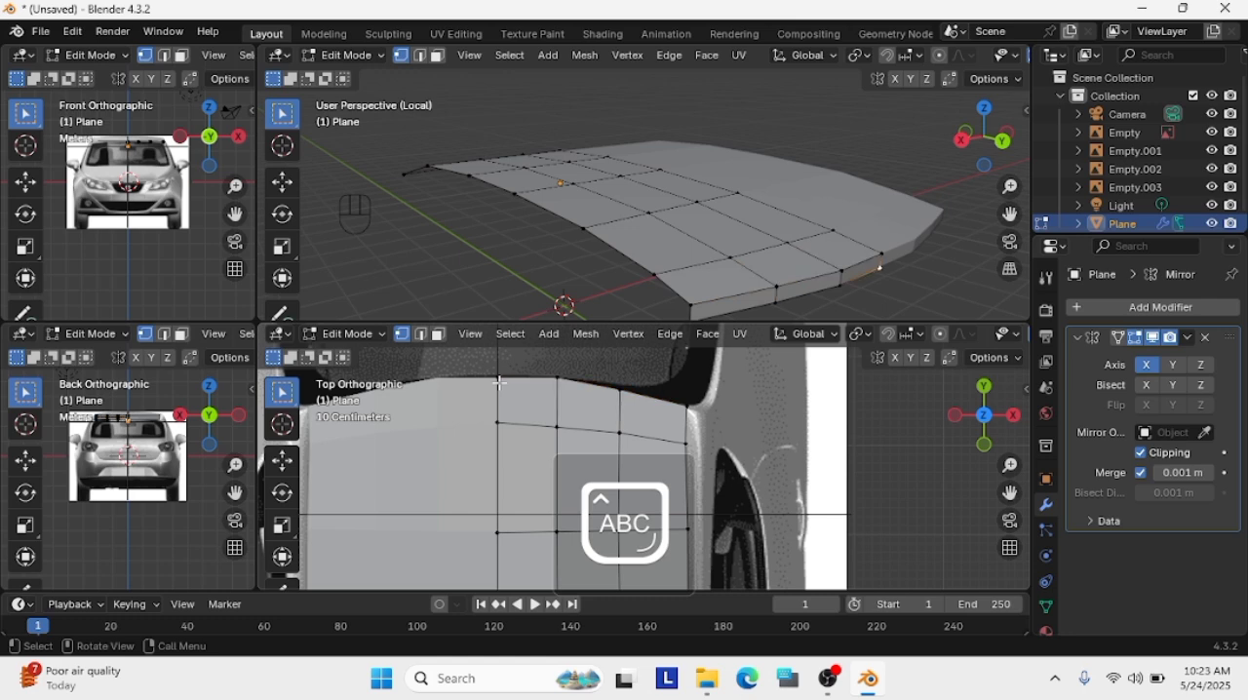
click(961, 139)
click(620, 433)
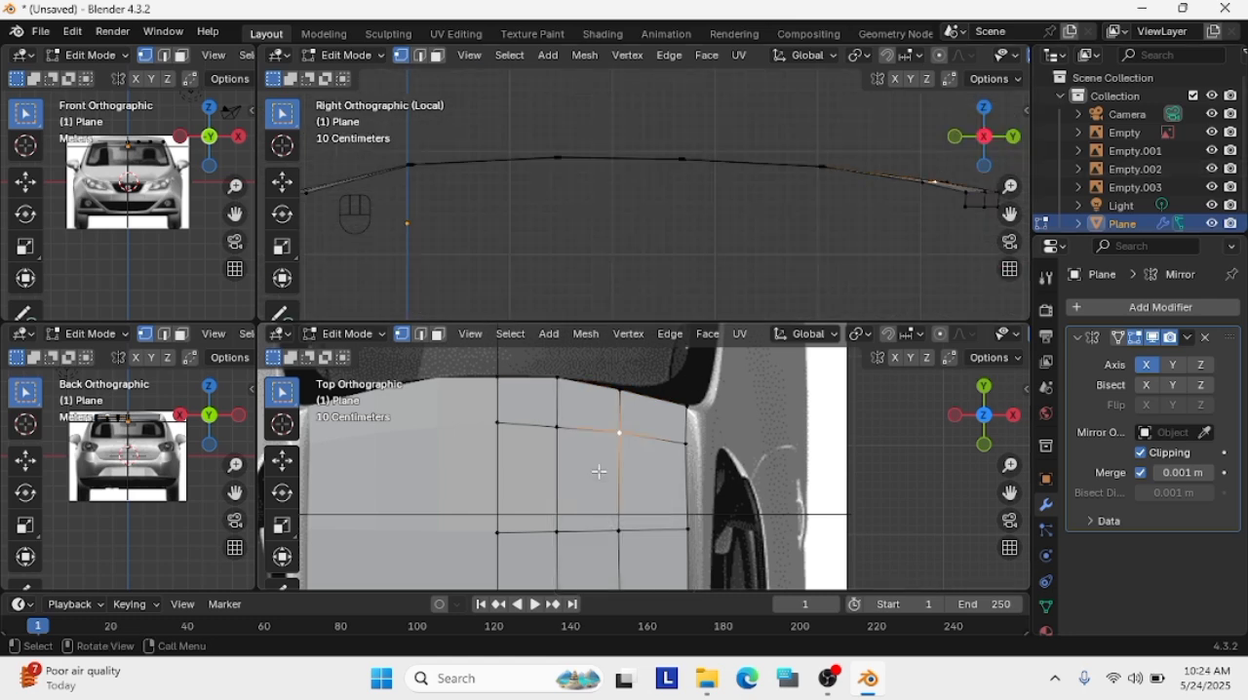
scroll(589, 454, up, 1)
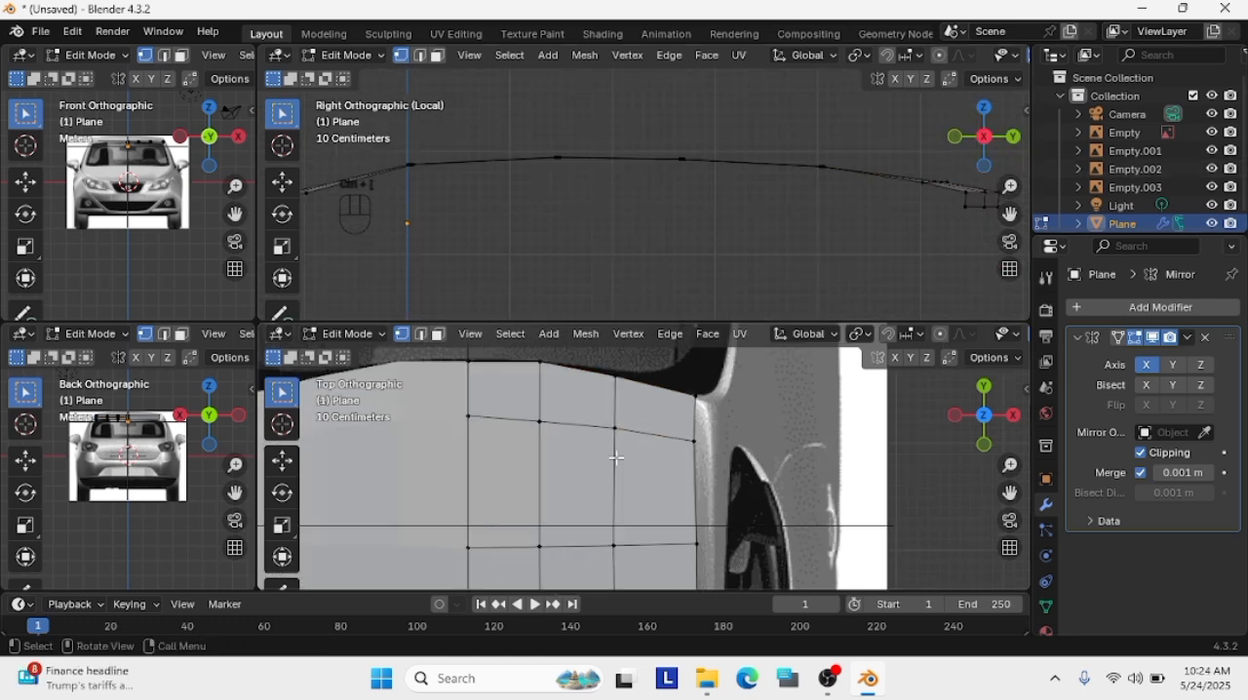
drag(1009, 492, 679, 409)
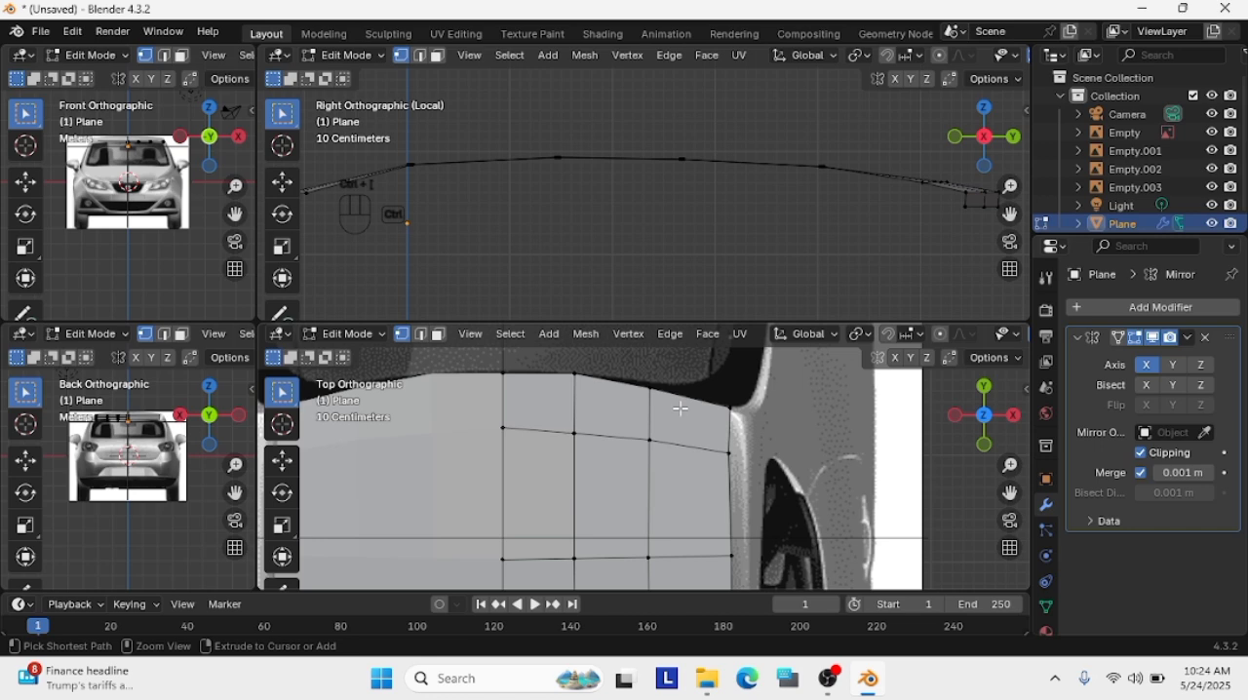
key(ctrl+r)
click(651, 417)
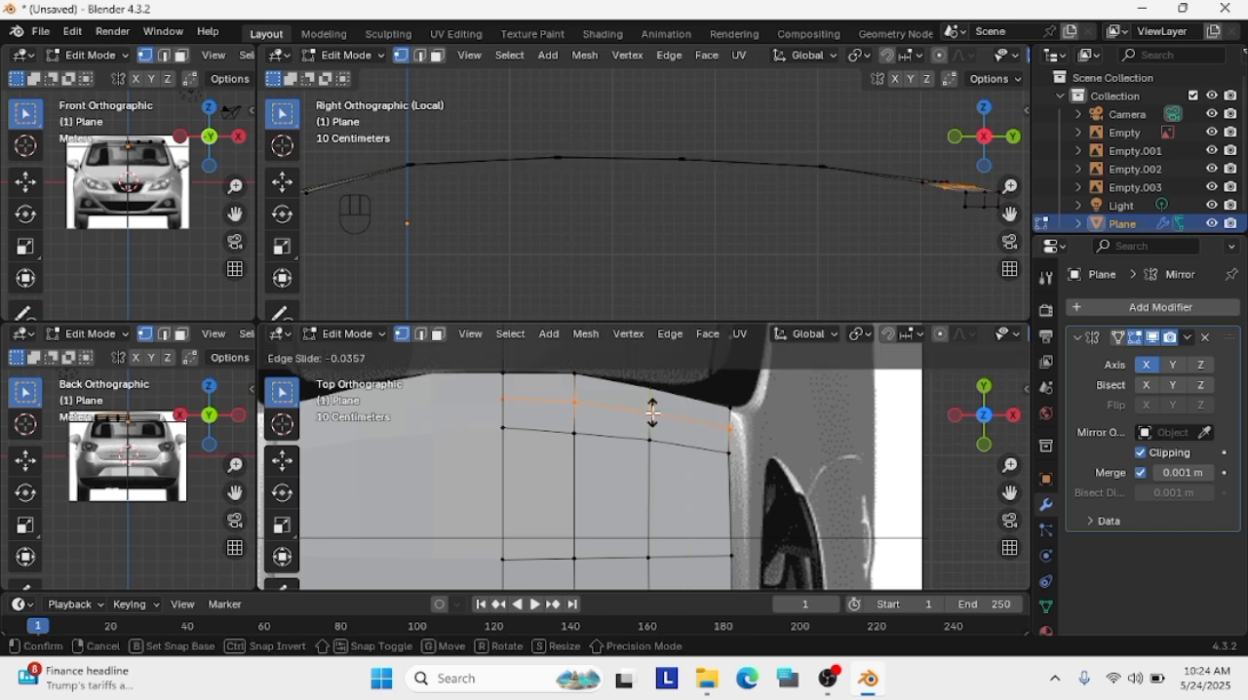
click(655, 381)
Raise the upper vertex row of the spoiler's rear face slightly in the side view and restore the reference images
scroll(905, 179, up, 3)
drag(1009, 213, 602, 245)
scroll(614, 201, up, 2)
drag(1009, 213, 885, 197)
scroll(865, 248, up, 1)
key(g)
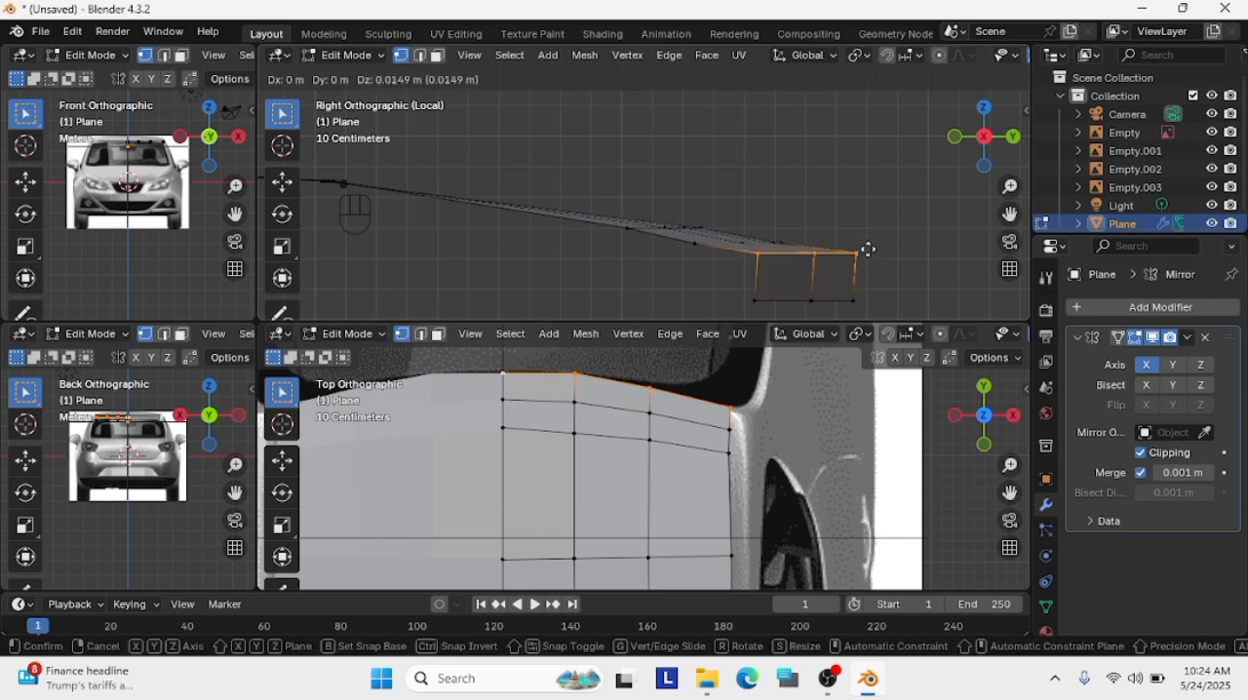
click(866, 229)
key(slash)
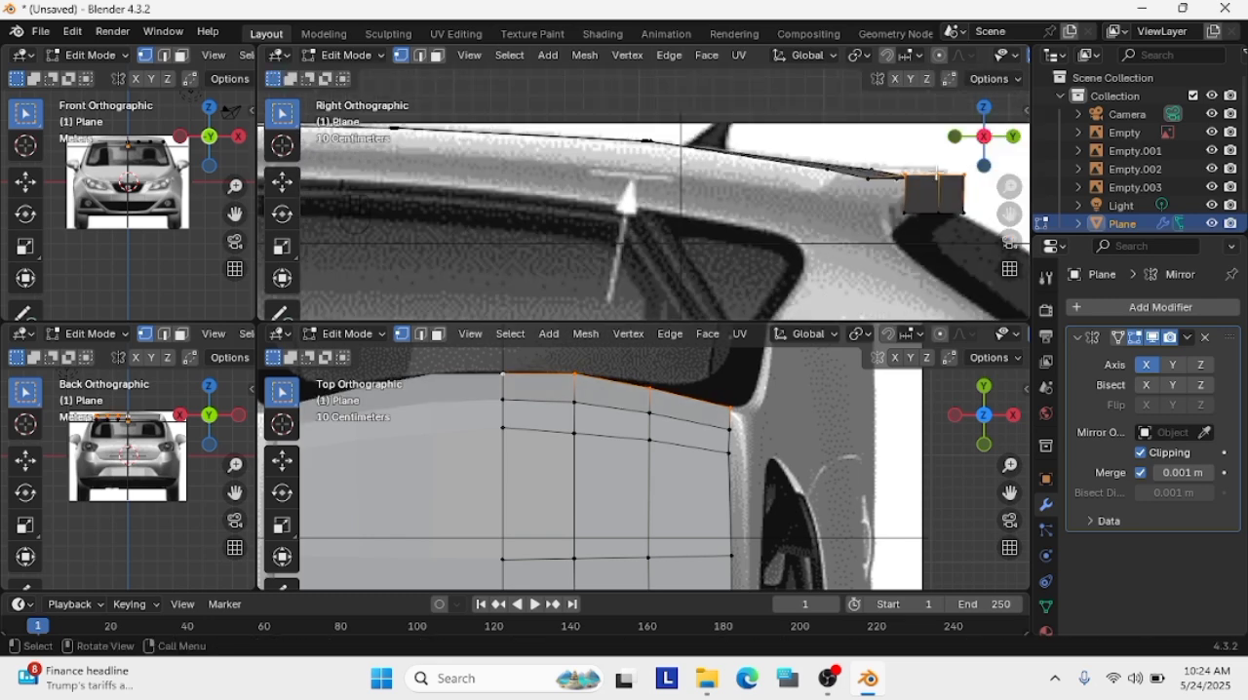
Nudge the upper vertex row of the spoiler's rear face in the side view and check the roof mesh in isolation
scroll(875, 183, up, 1)
key(g)
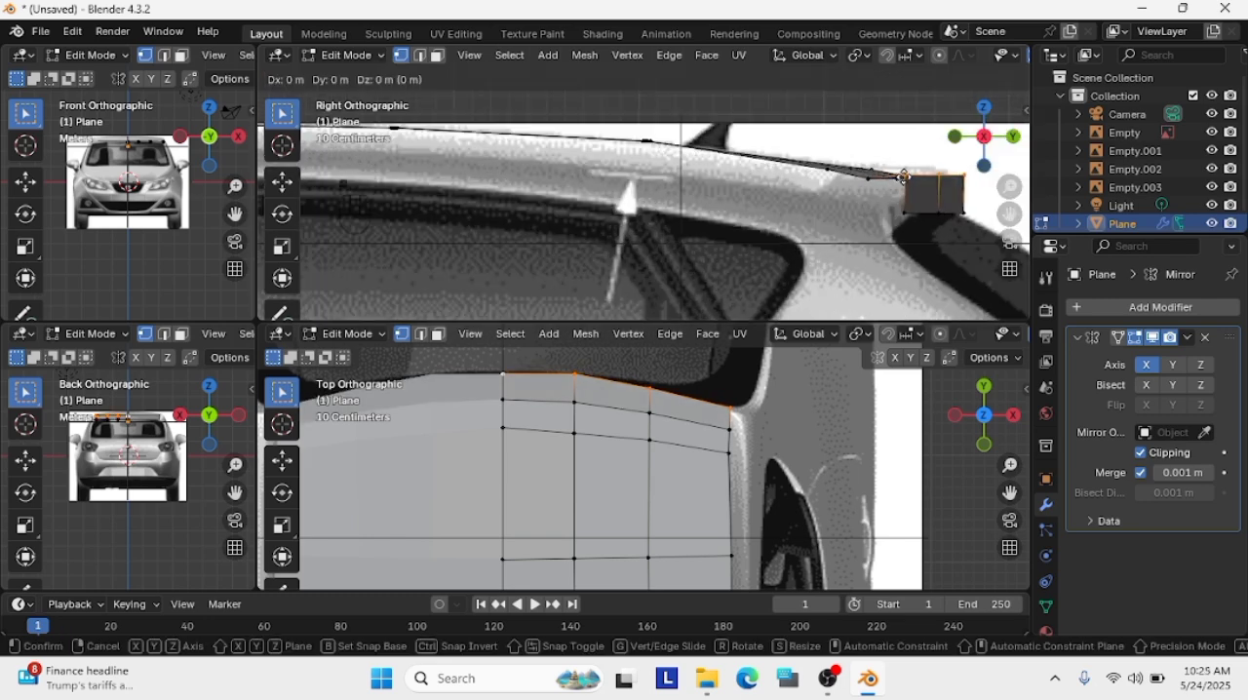
click(902, 174)
scroll(965, 193, up, 1)
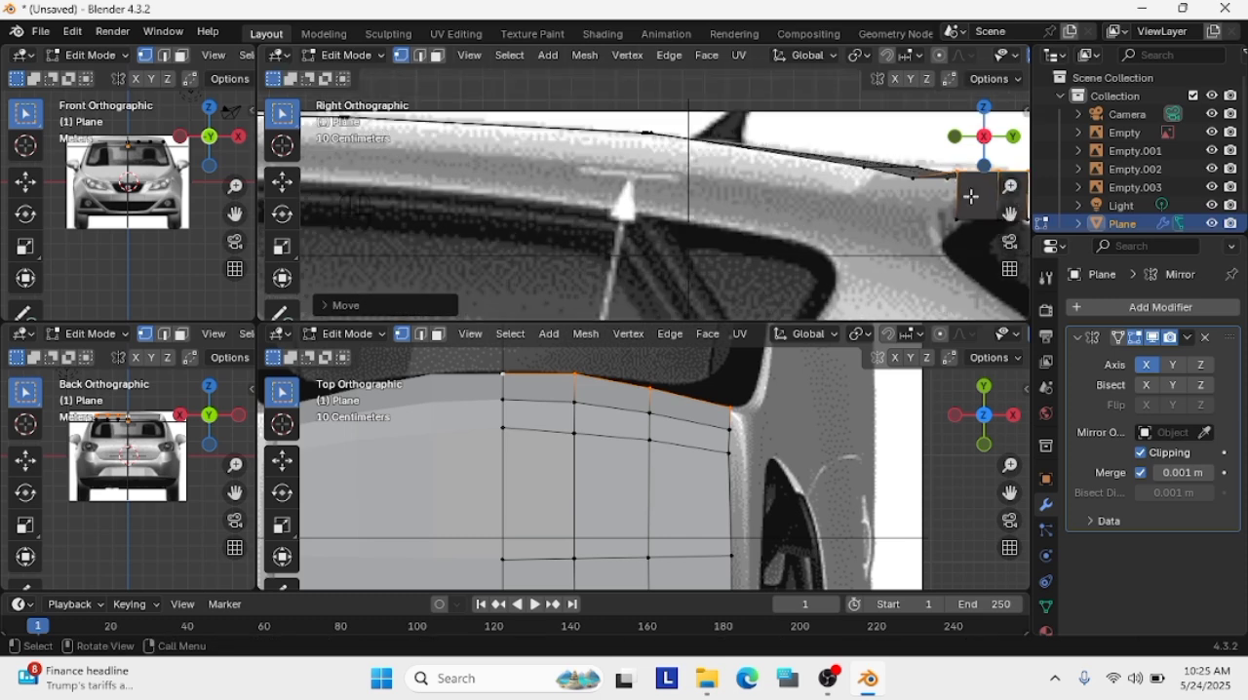
key(slash)
scroll(919, 243, up, 3)
middle_drag(919, 242, 934, 280)
scroll(936, 238, up, 2)
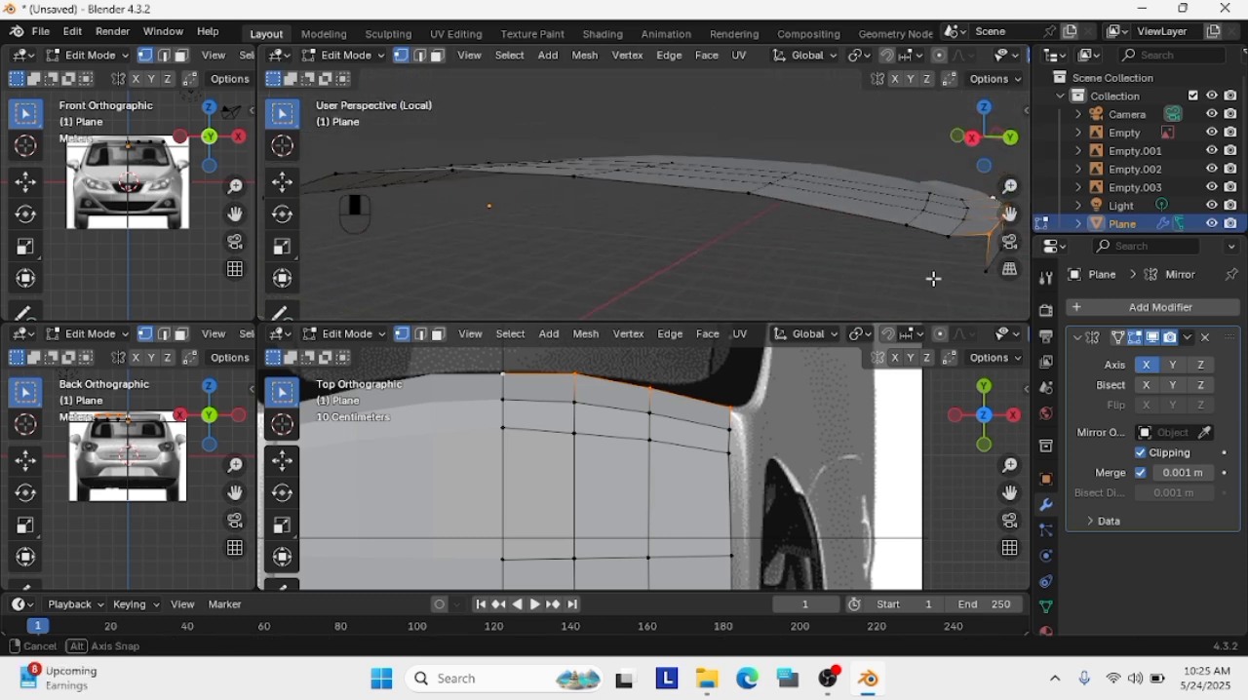
key(slash)
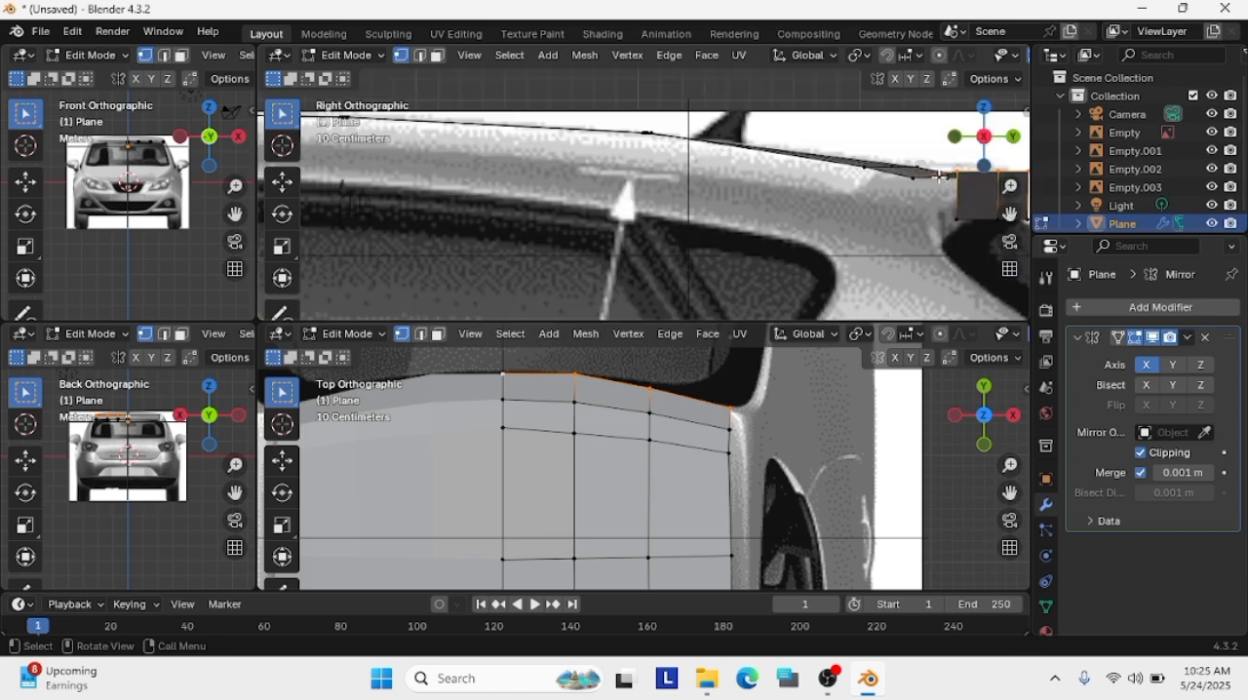
Lower the spoiler's outer lower corner about 0.03 m in the side view and enlarge the back view around the spoiler
scroll(817, 255, up, 3)
key(g)
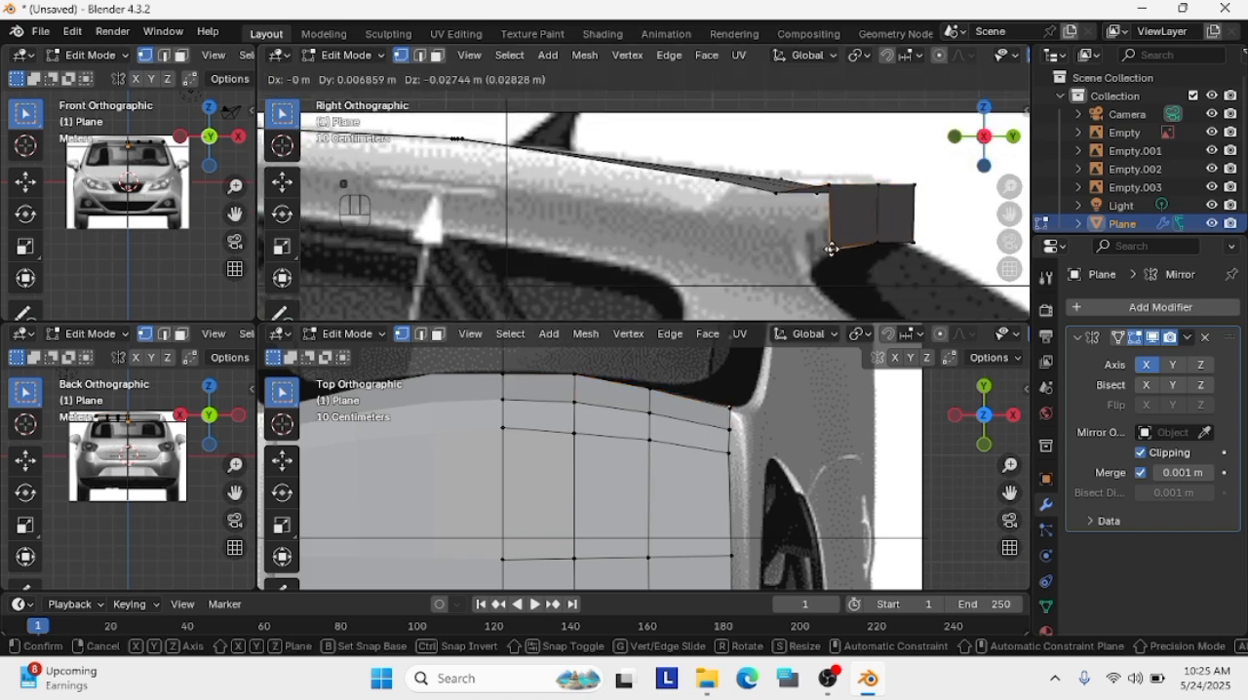
click(830, 249)
scroll(75, 426, up, 5)
drag(257, 327, 591, 303)
shift+middle_drag(134, 469, 218, 377)
scroll(217, 376, up, 2)
shift+middle_drag(58, 520, 142, 350)
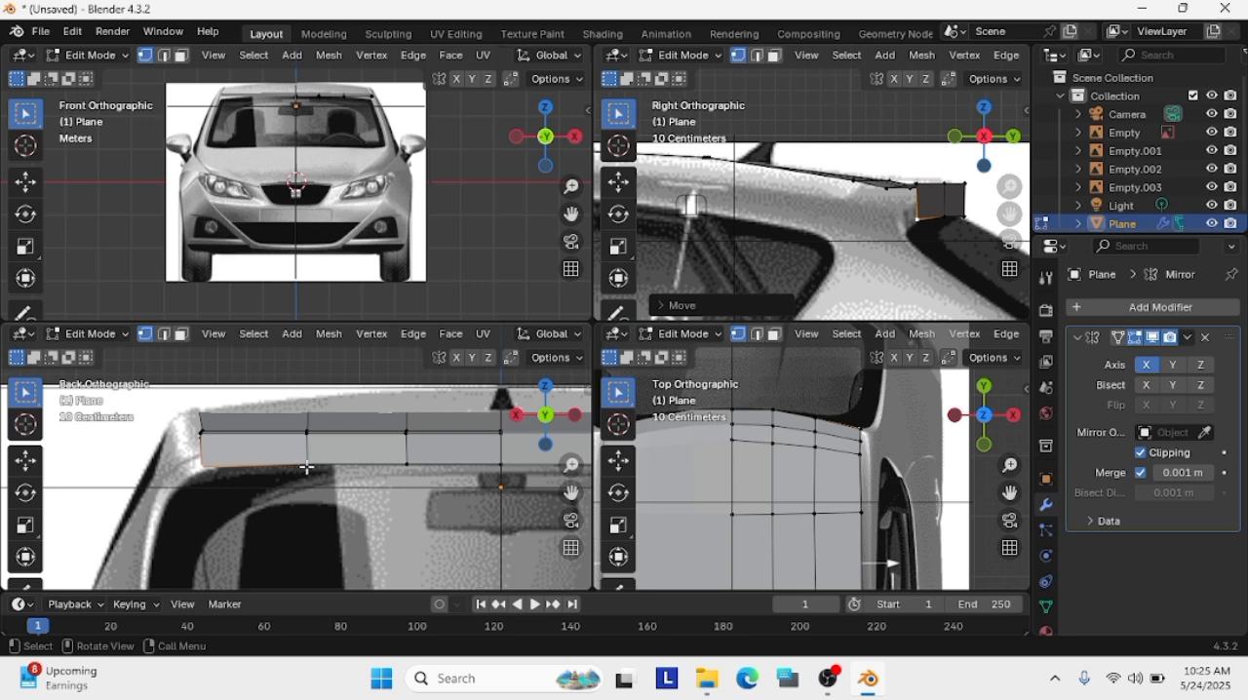
Lower the outer bottom corner of the spoiler's rear face slightly in the back view to match the reference
shift+click(949, 215)
click(965, 215)
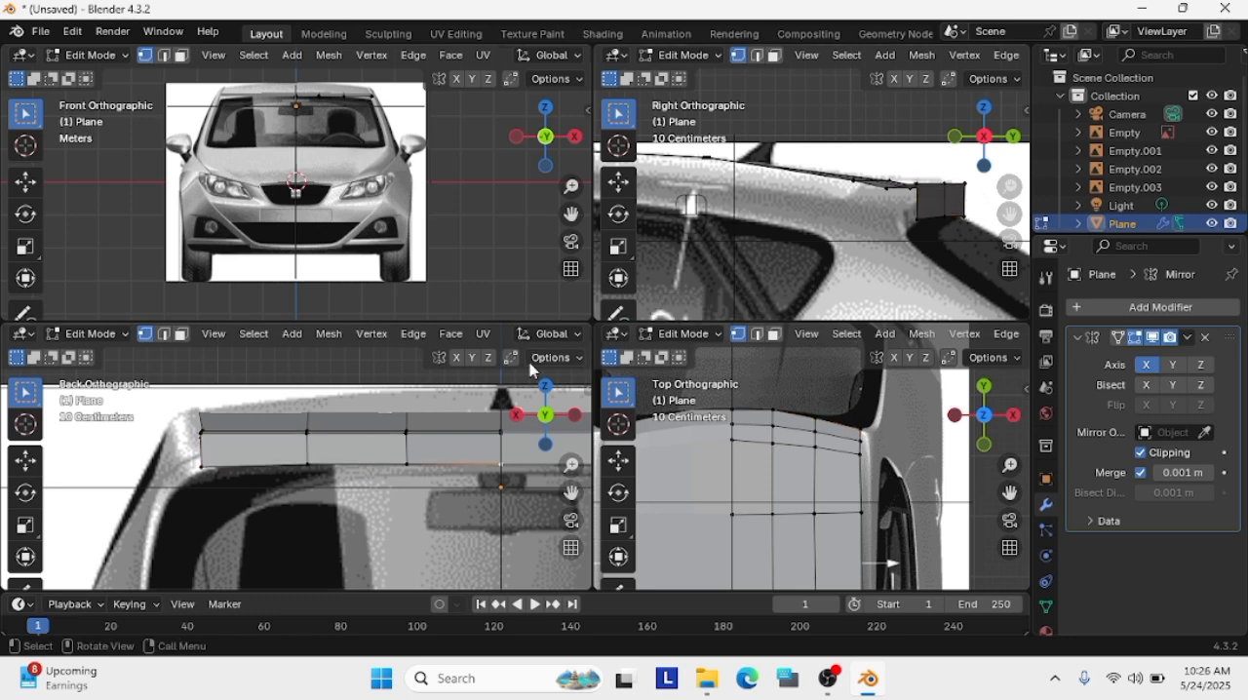
click(201, 466)
scroll(186, 475, up, 2)
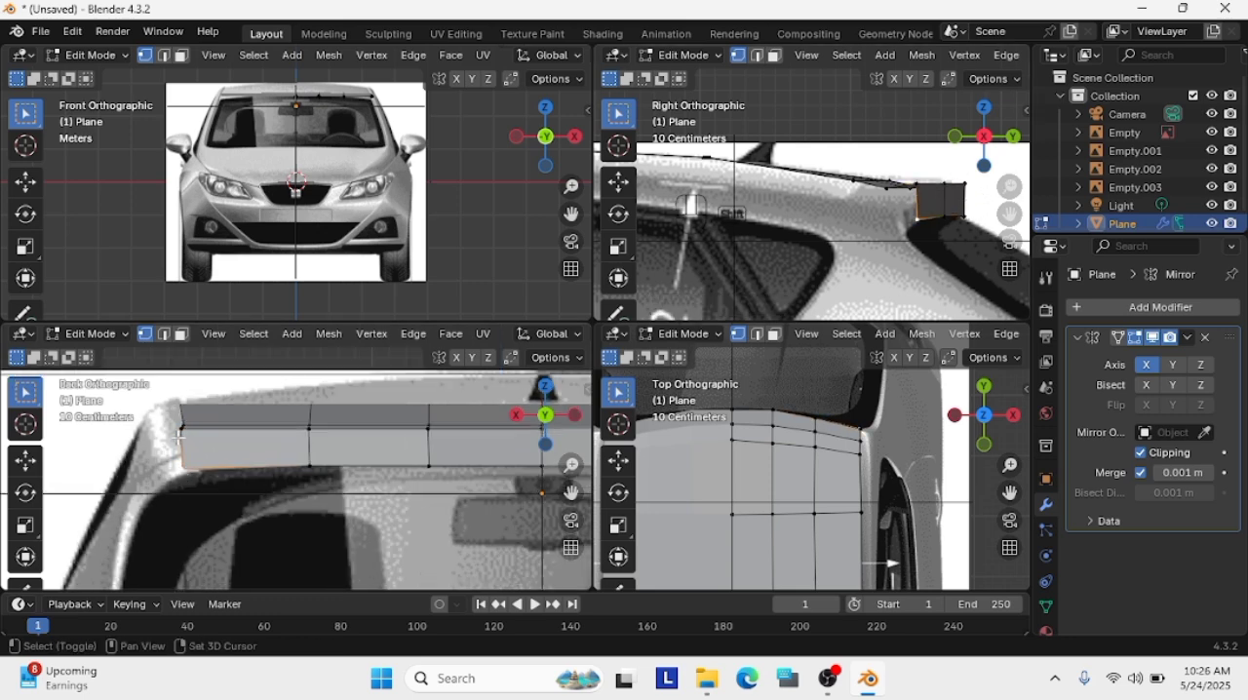
shift+click(179, 437)
key(g)
click(202, 447)
Raise the two intermediate vertex pairs of the spoiler's rear face in the back view, the inner pair by about 0.09 m
click(312, 467)
shift+click(311, 441)
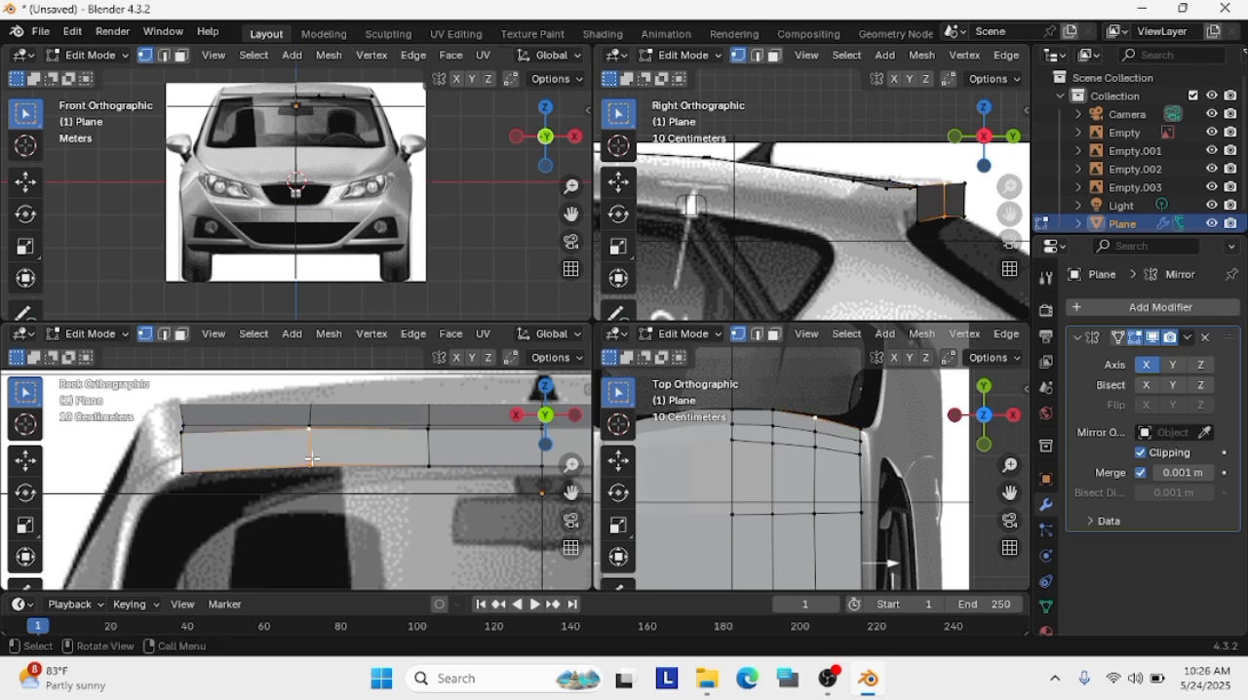
key(g)
click(427, 467)
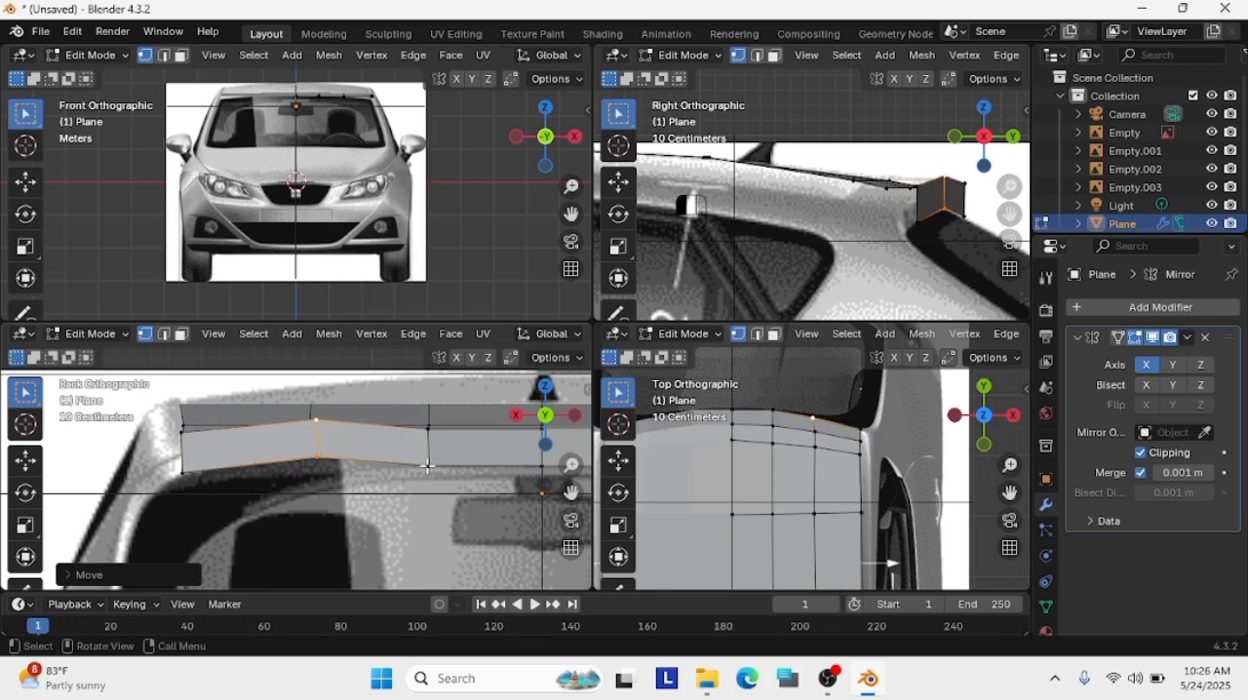
key(ctrl+z)
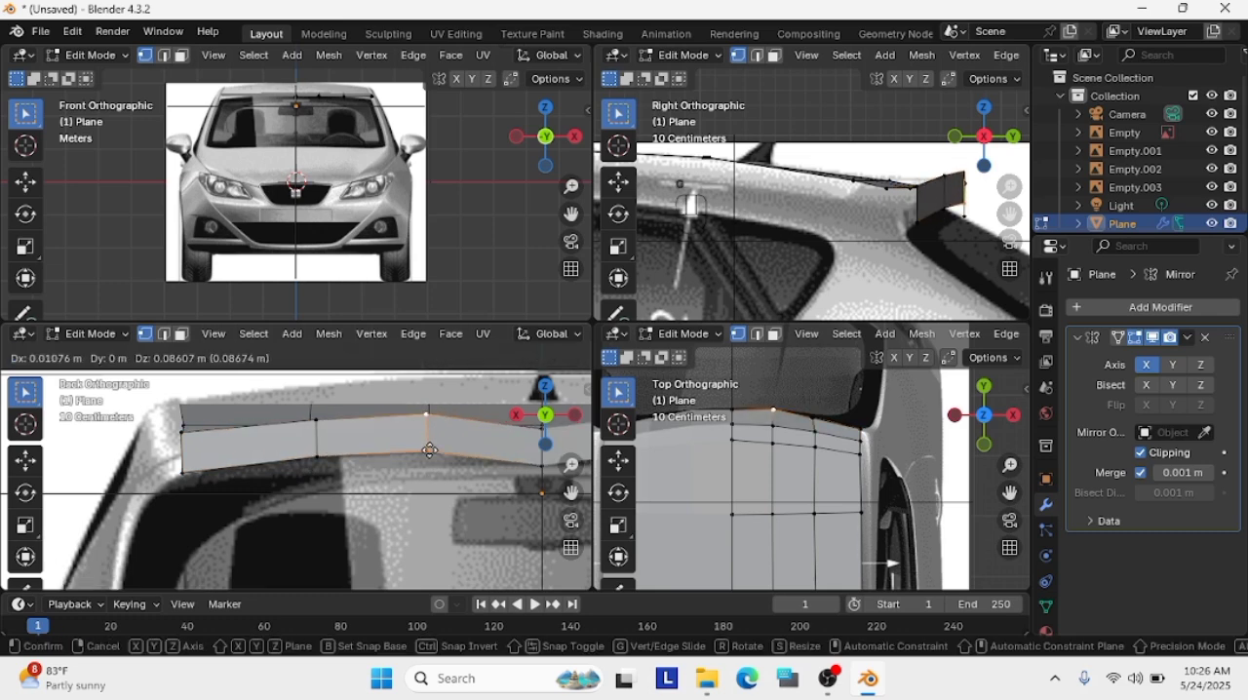
click(430, 449)
Raise the lower centre vertex of the spoiler's rear face about 0.11 m and lift the upper centre vertex to match the arc
drag(571, 493, 498, 501)
click(465, 468)
key(g)
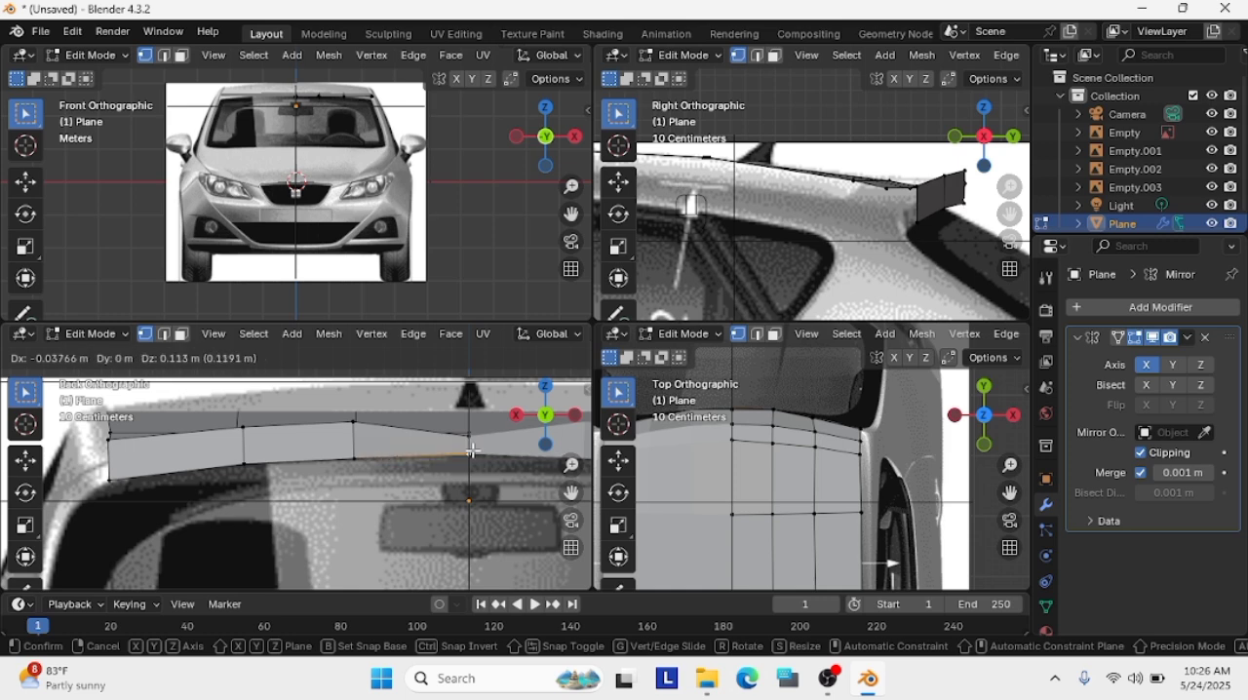
click(469, 439)
key(g)
click(359, 426)
click(351, 424)
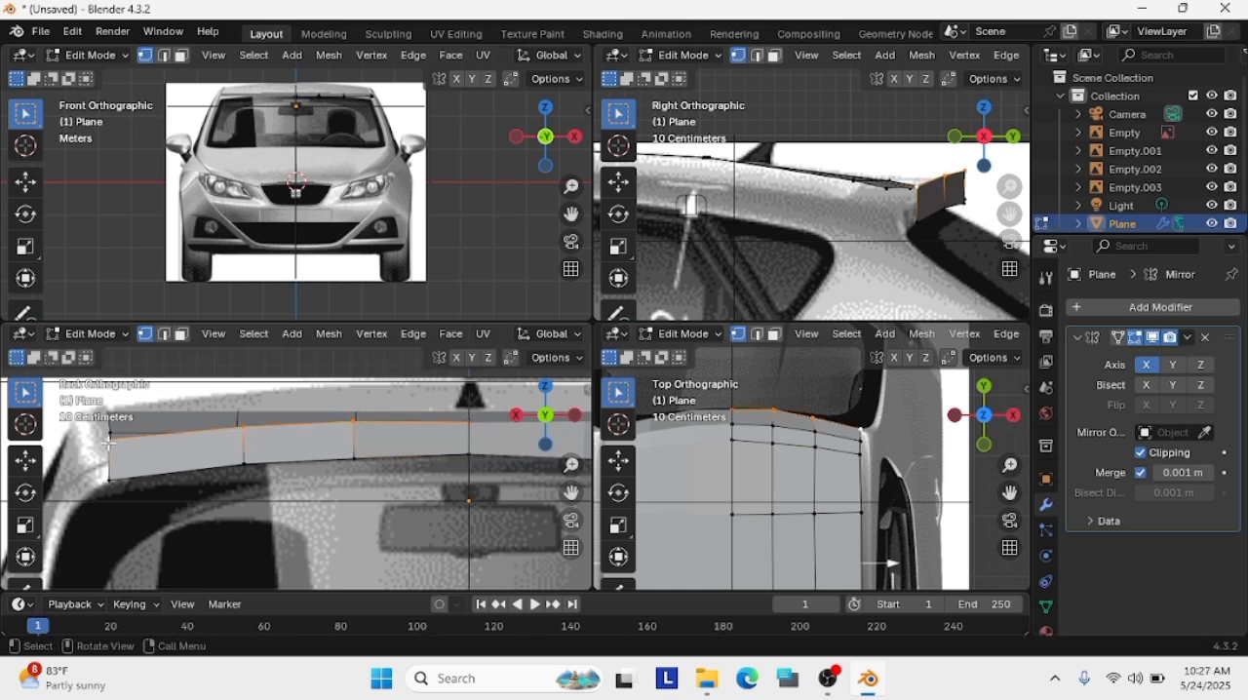
key(ctrl+z)
scroll(185, 500, up, 1)
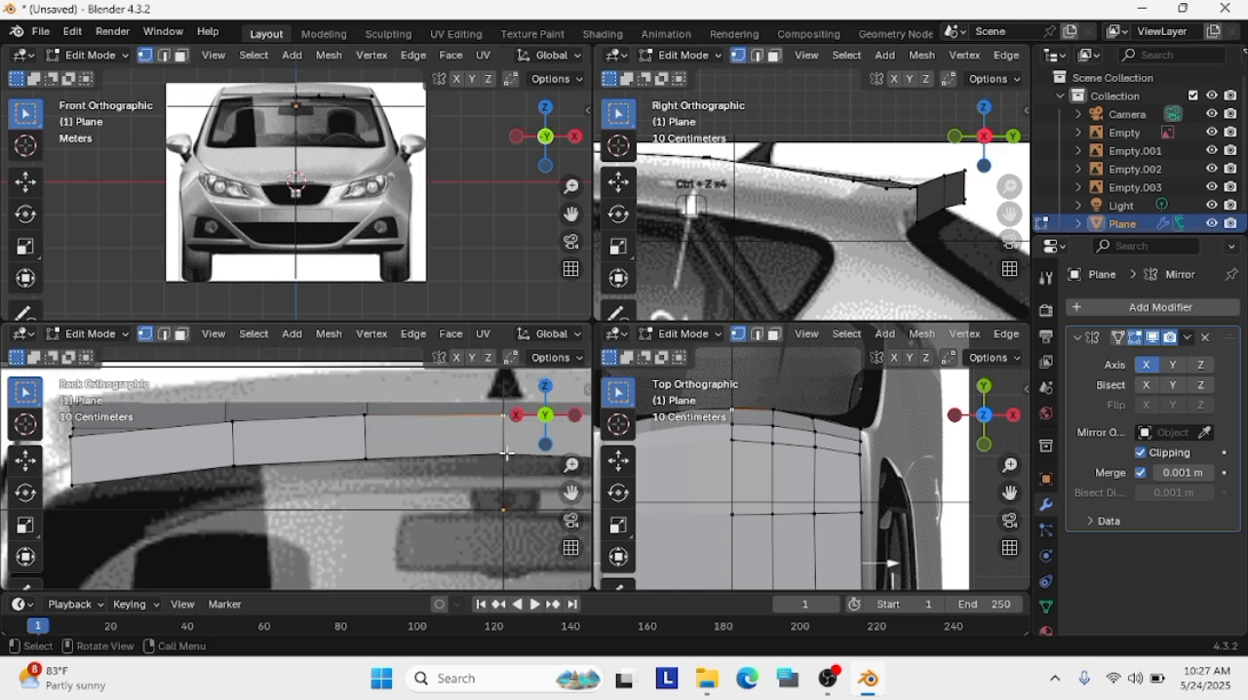
Try to lower the spoiler's outer upper corner about 0.08 m in the back view
shift+middle_drag(172, 499, 373, 477)
scroll(372, 477, down, 3)
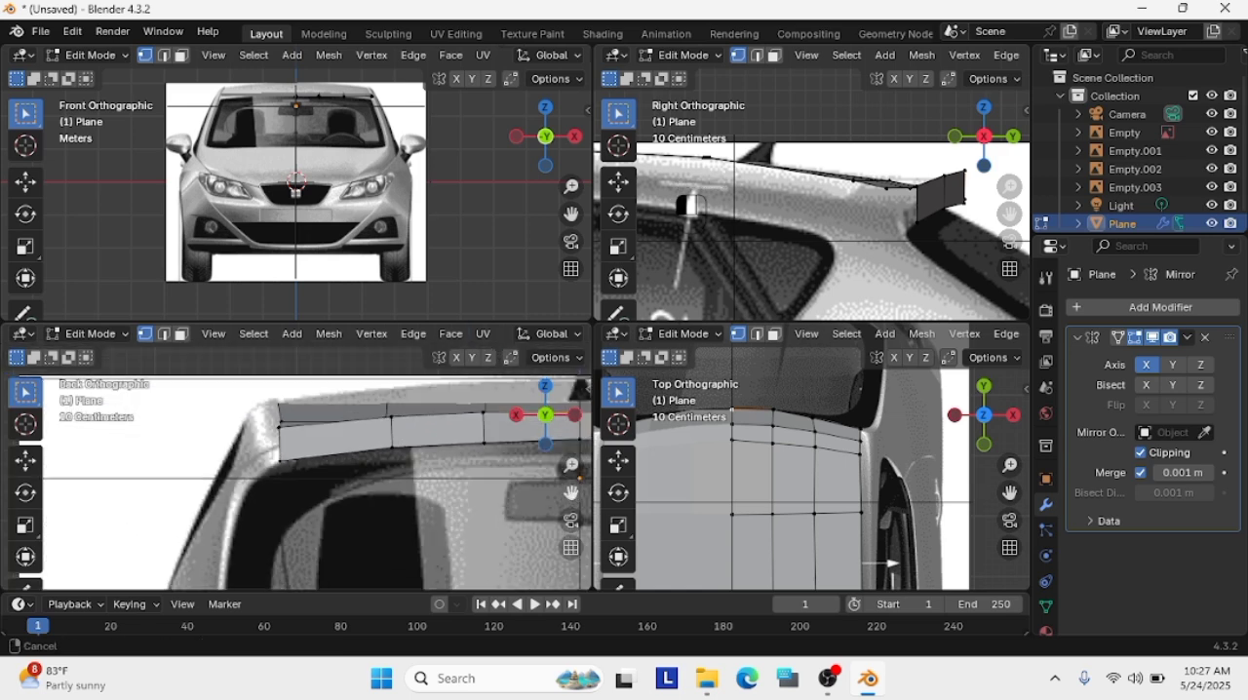
click(370, 416)
key(g)
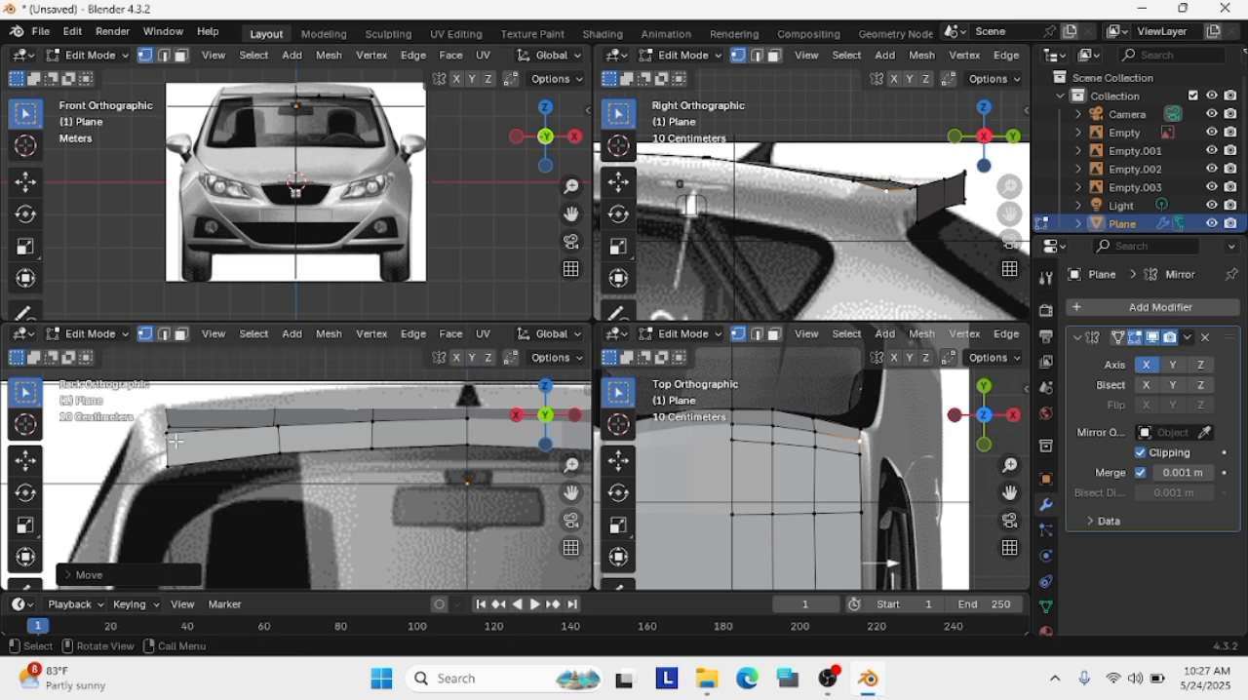
click(280, 429)
click(163, 436)
key(g)
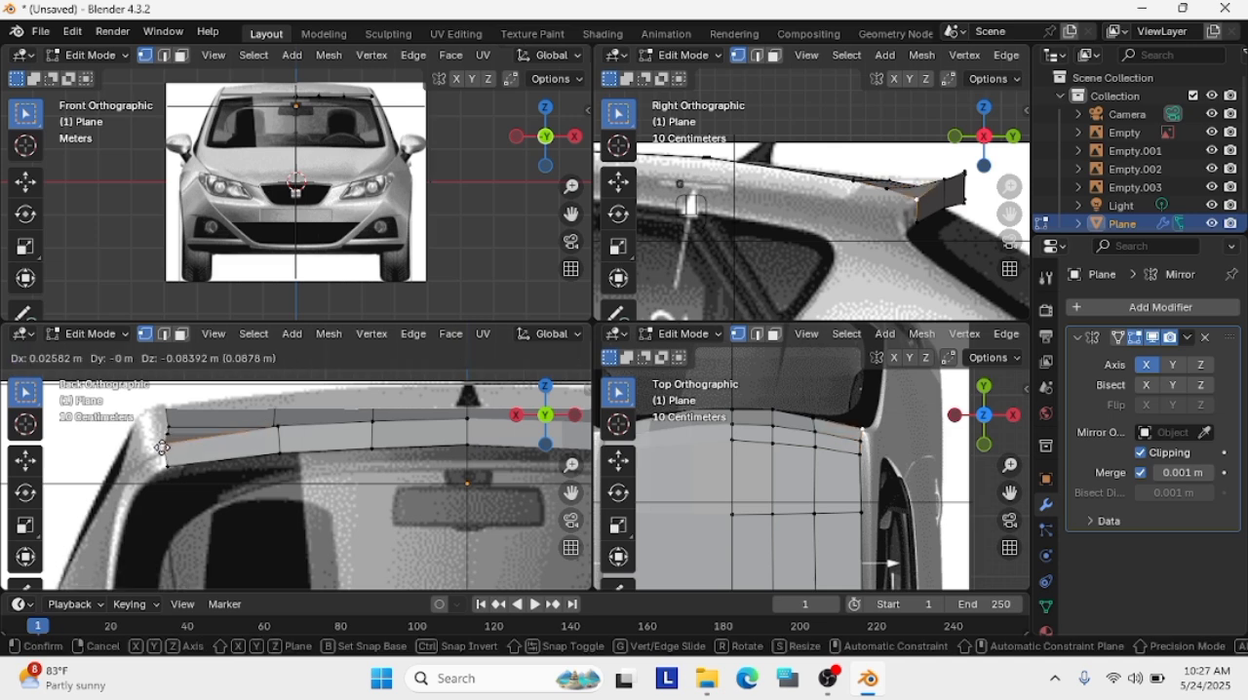
click(202, 452)
Inspect the lowered spoiler corner on the isolated mesh and undo the last corner move
key(KP_Divide)
middle_drag(920, 184, 744, 300)
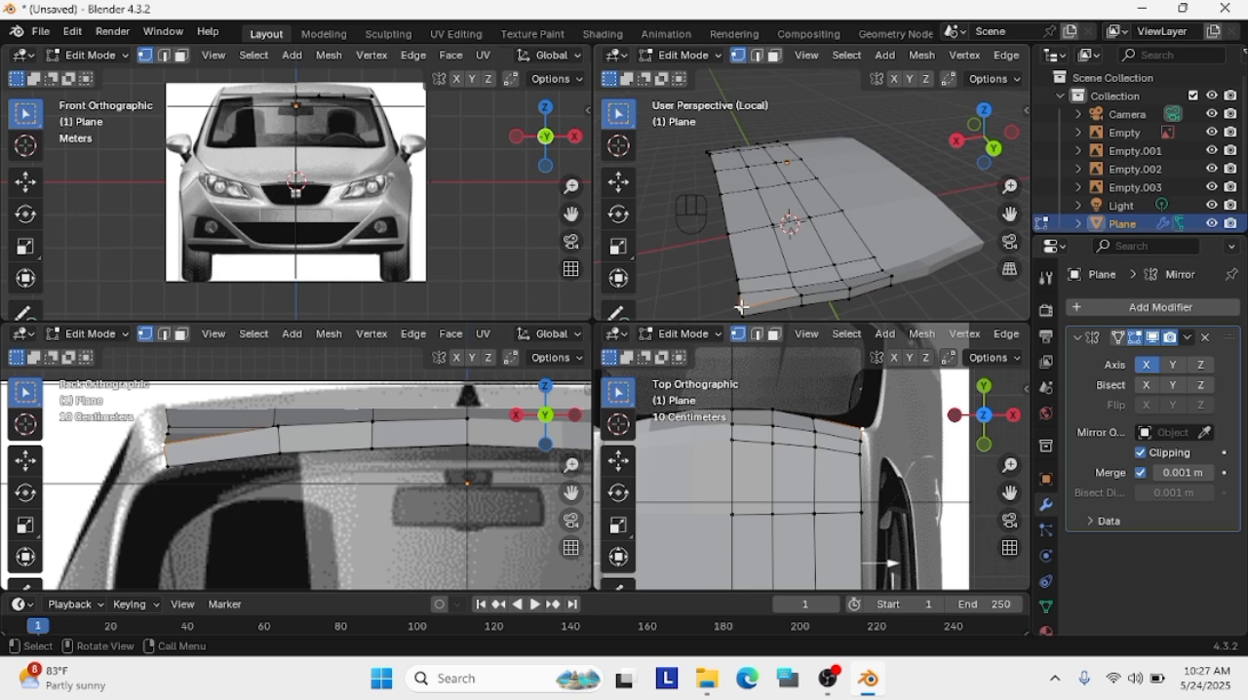
scroll(919, 407, up, 4)
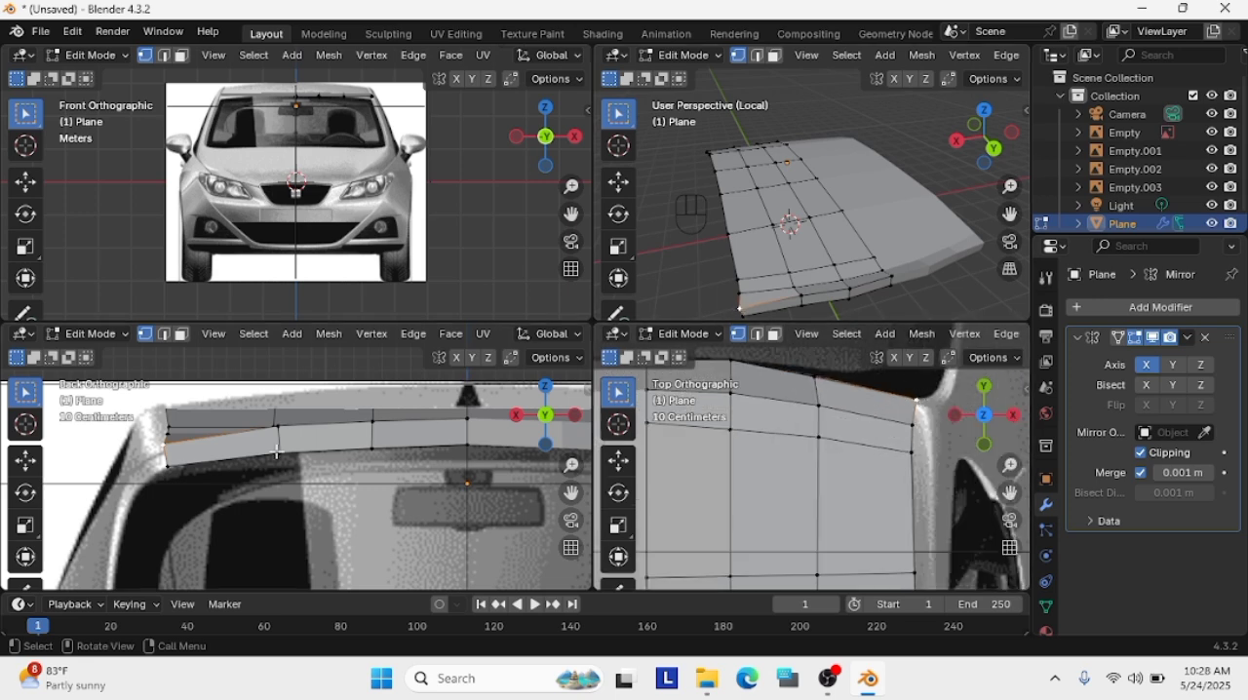
scroll(277, 451, up, 1)
key(ctrl+z)
key(ctrl+z)
key(ctrl+z)
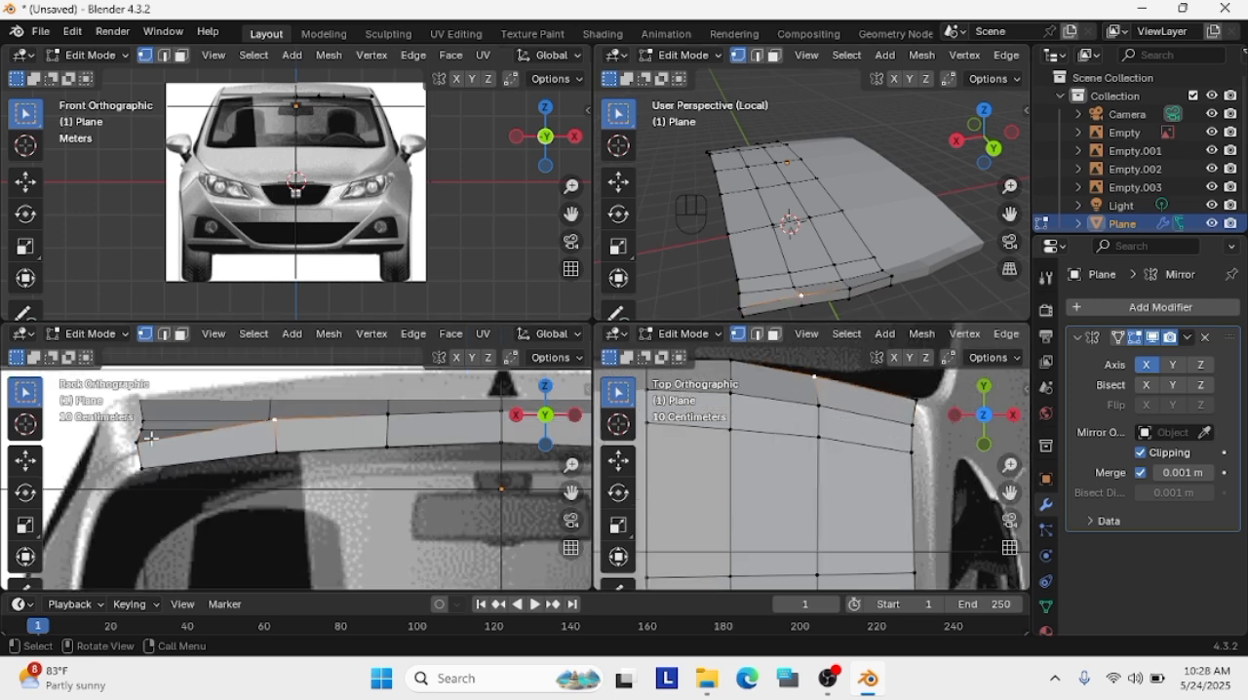
Try lowering the spoiler's outer upper corner about 0.05 m in the back view, check it from the side and undo it
key(g)
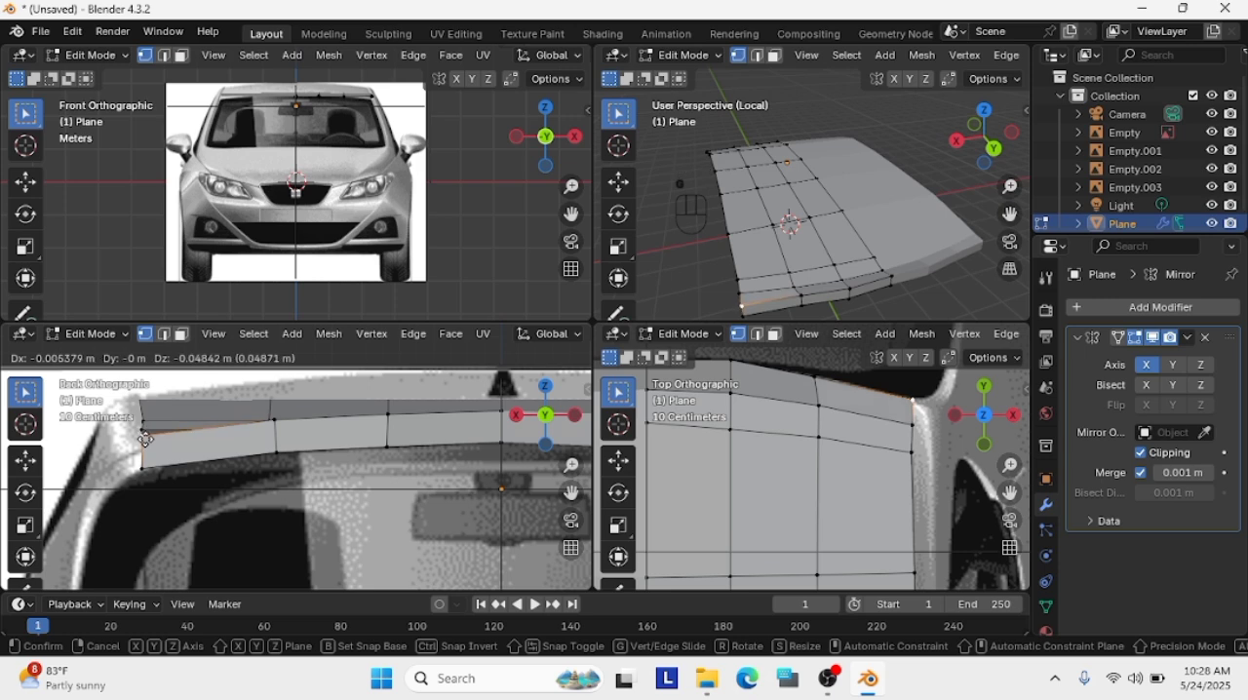
click(146, 431)
middle_drag(951, 320, 992, 263)
key(KP_3)
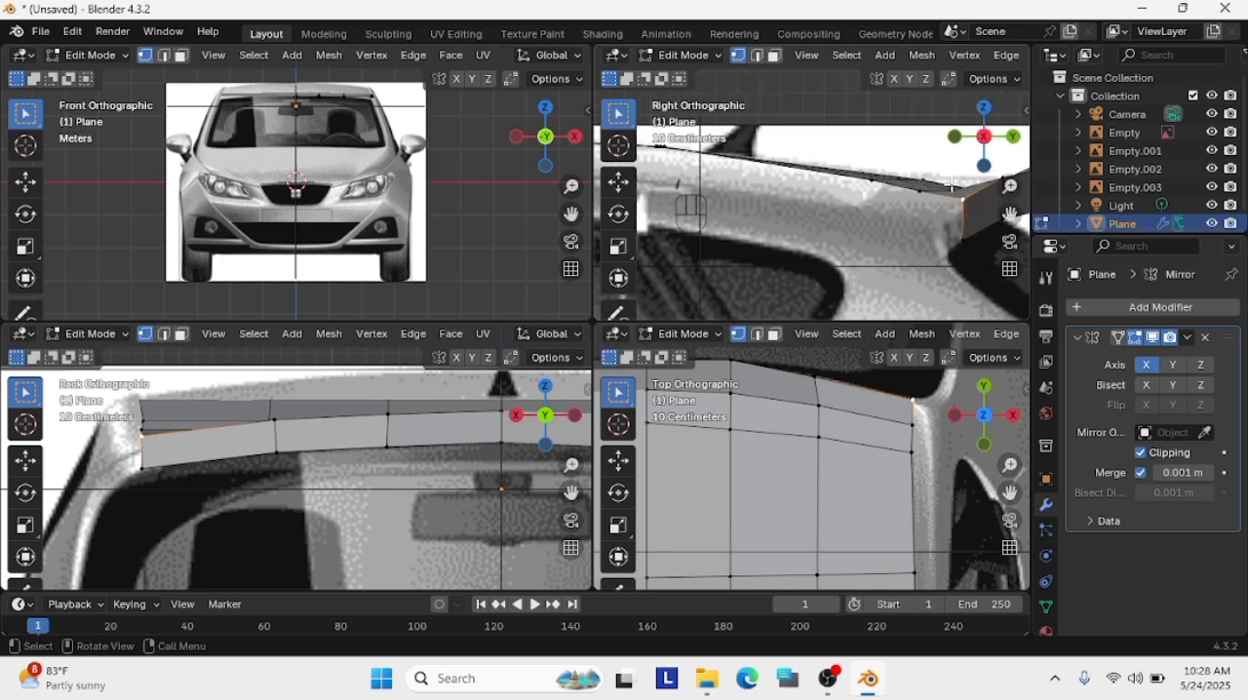
middle_drag(983, 282, 992, 226)
key(ctrl+z)
key(ctrl+z)
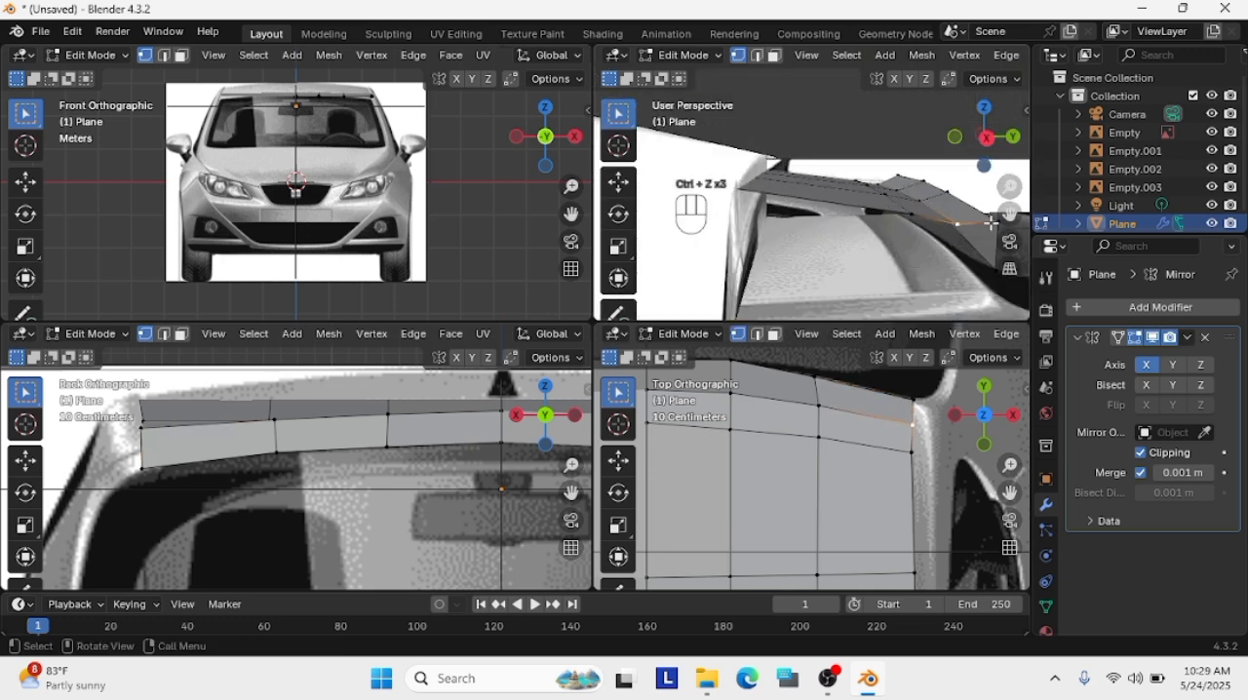
Try pulling the spoiler's outer upper corner downward in the perspective view, undo it and return to the right side view
click(993, 225)
key(g)
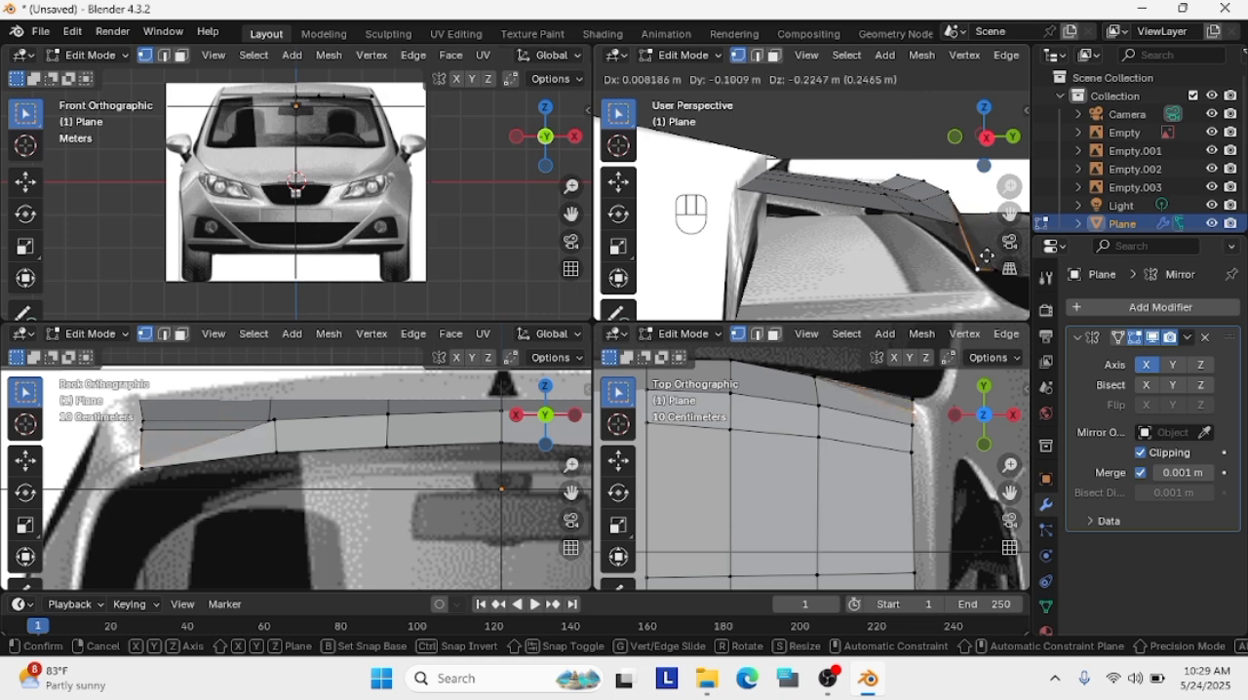
click(965, 283)
key(ctrl+z)
middle_drag(966, 265, 1010, 214)
click(1004, 138)
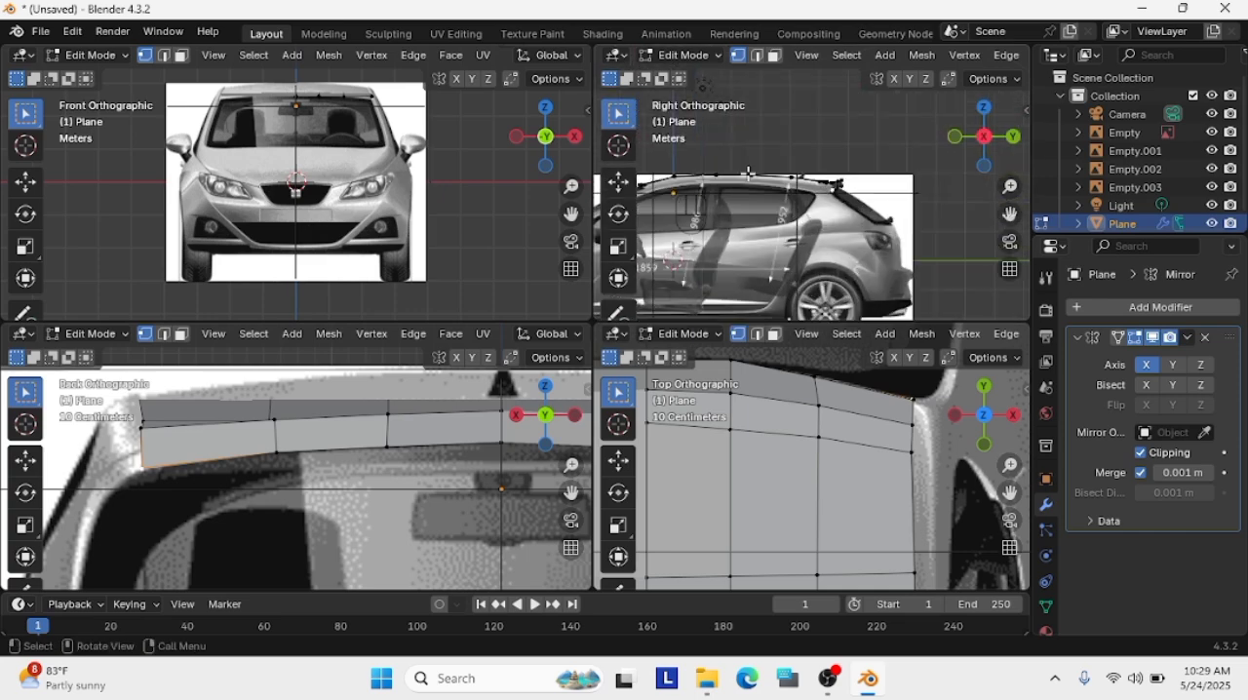
Select the vertices along the roof's outer side edge, from the spoiler's rear corner to the windscreen
scroll(938, 236, up, 7)
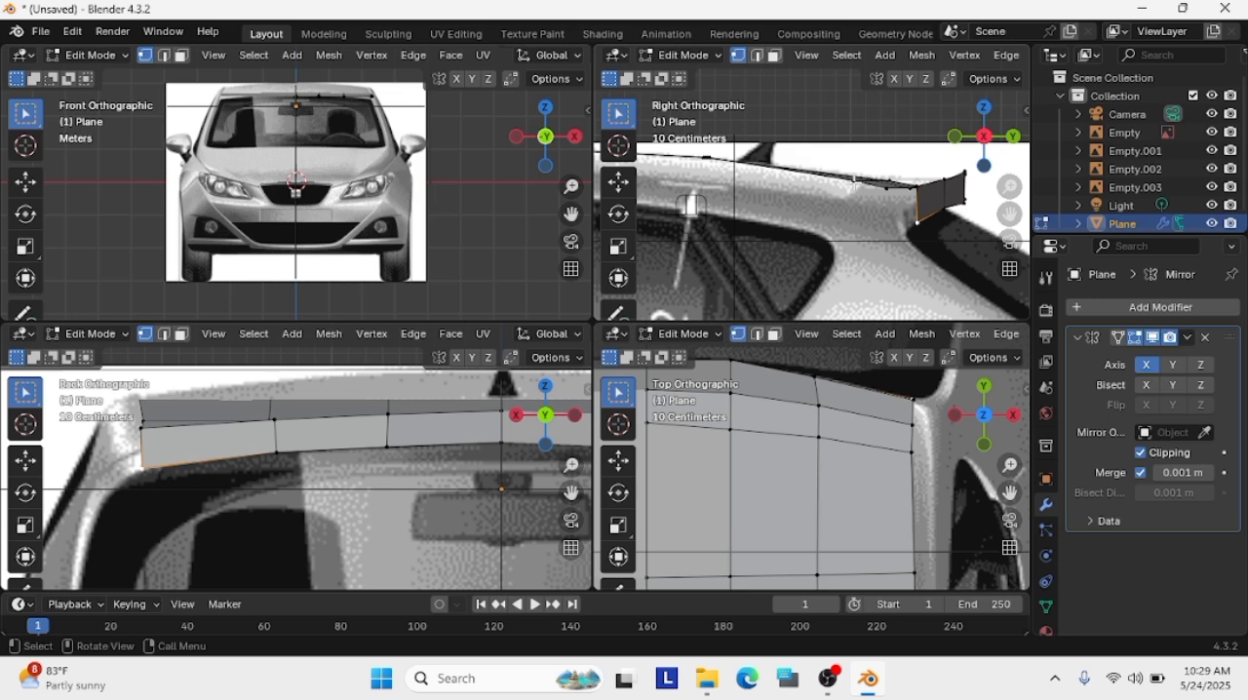
scroll(897, 259, down, 2)
scroll(933, 414, down, 4)
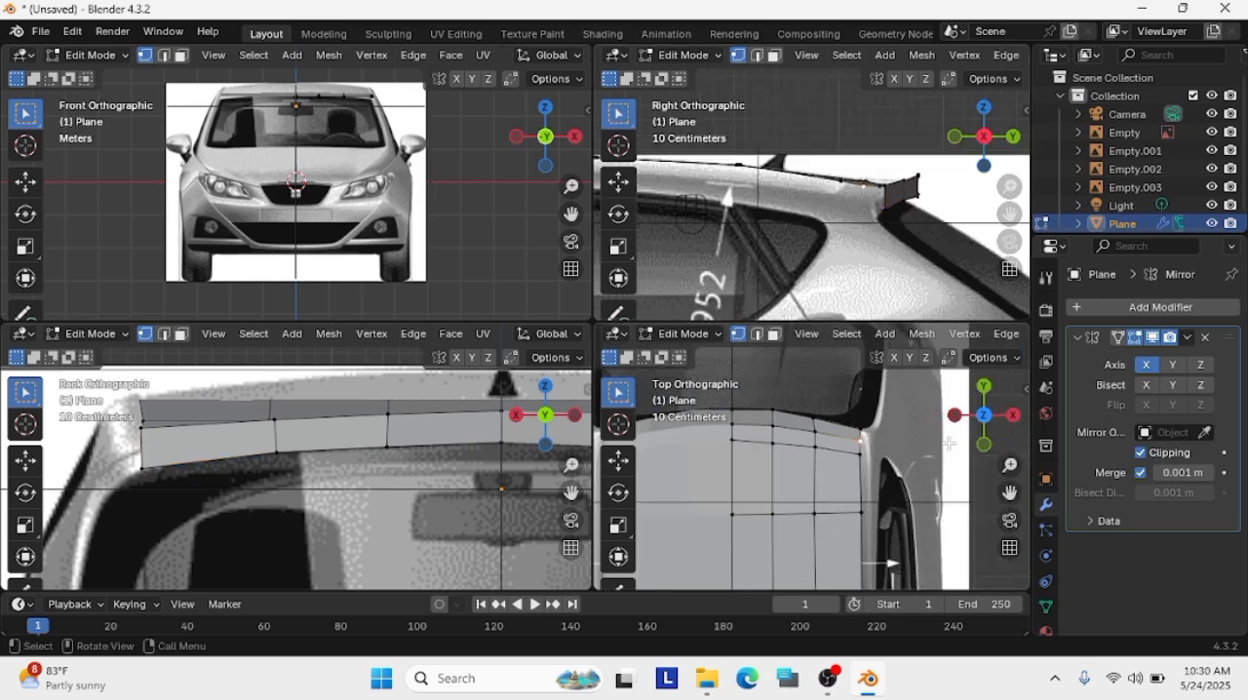
shift+middle_drag(930, 433, 882, 268)
scroll(362, 463, down, 4)
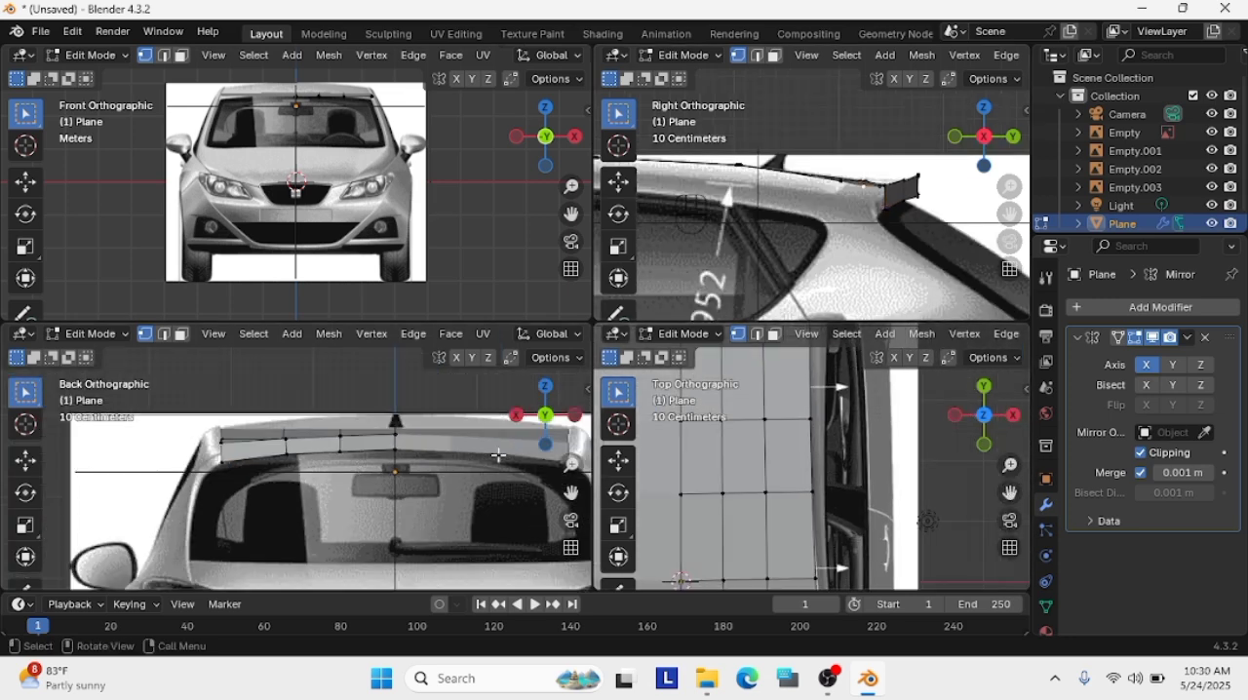
scroll(791, 433, down, 4)
drag(1009, 492, 981, 523)
scroll(816, 180, down, 1)
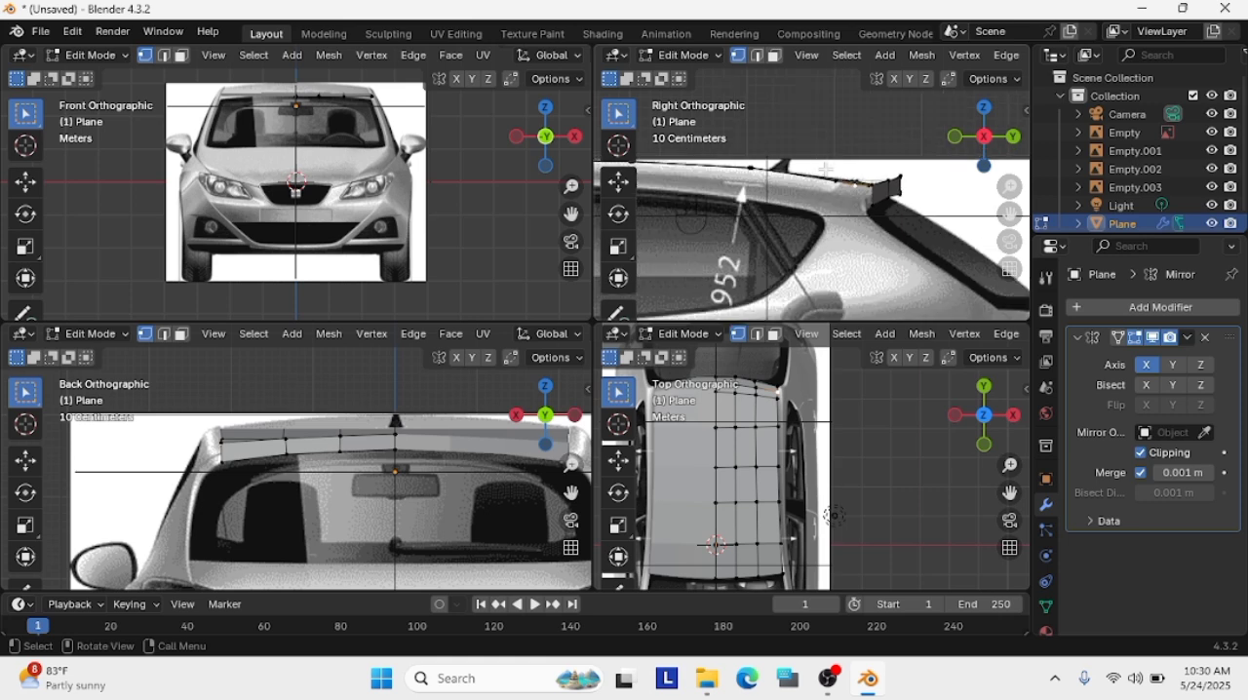
mouse_move(830, 685)
scroll(935, 188, up, 3)
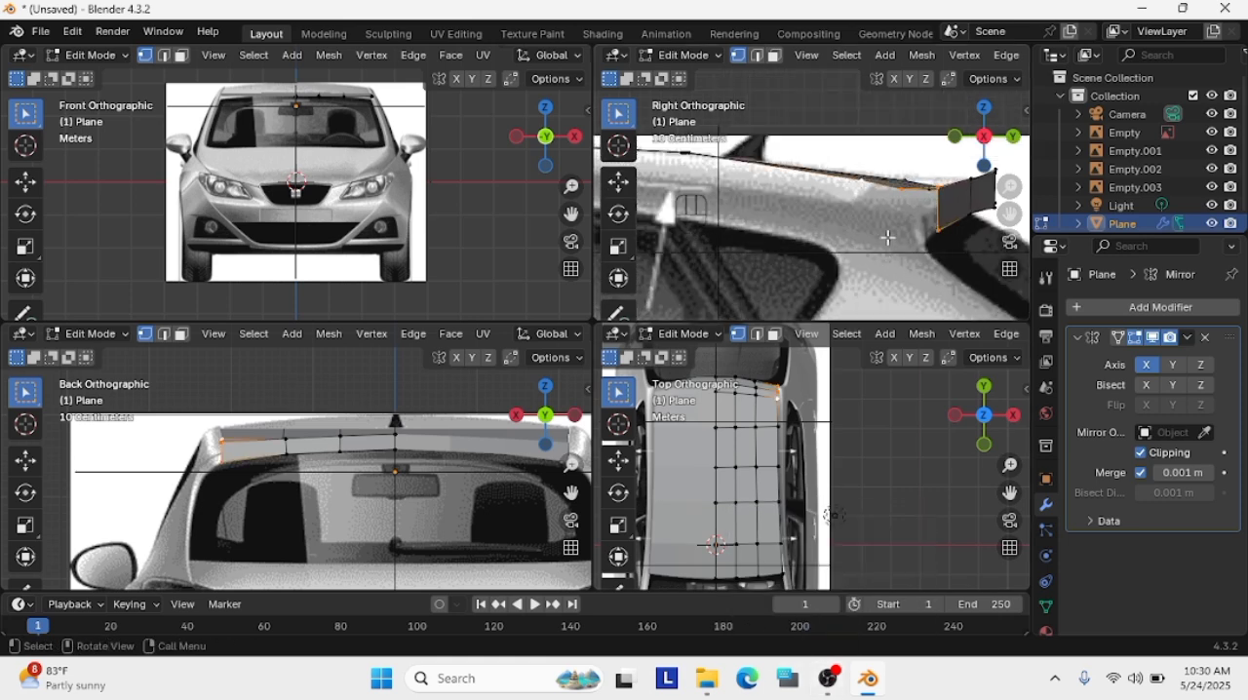
shift+click(776, 427)
shift+click(778, 467)
shift+click(779, 502)
drag(1009, 492, 1016, 405)
shift+click(788, 457)
scroll(785, 494, up, 3)
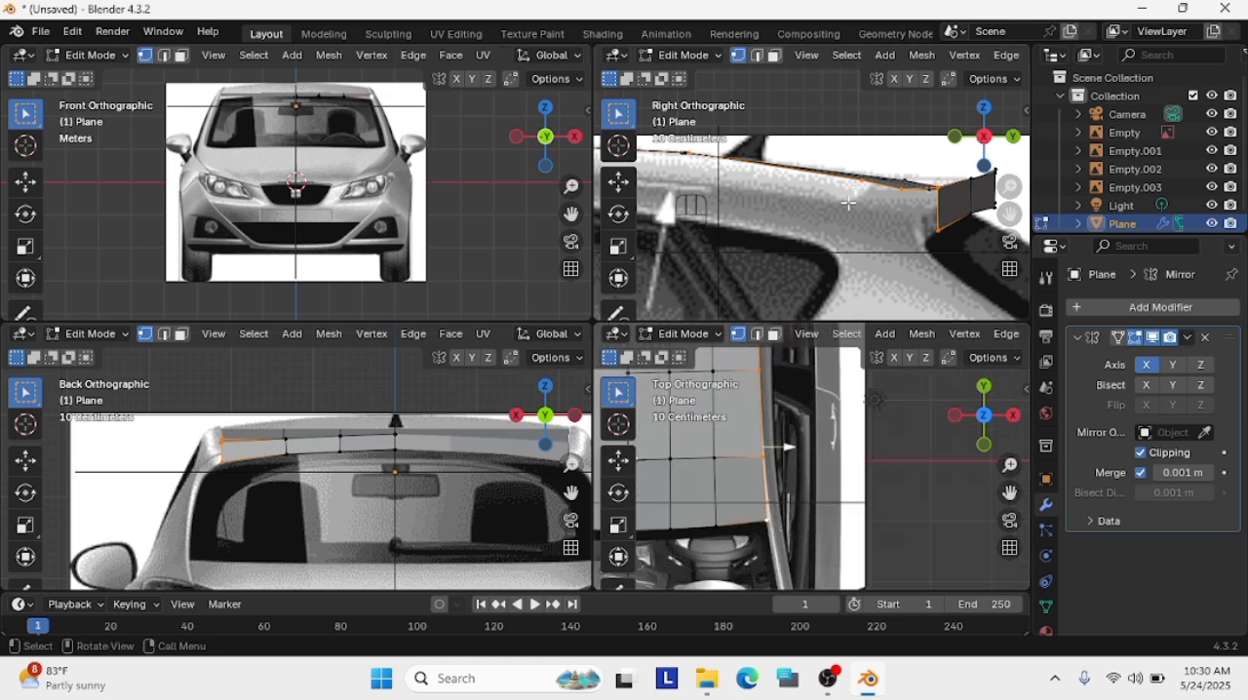
Extrude the roof's outer side edge downward about 0.36 m in the side view
key(e)
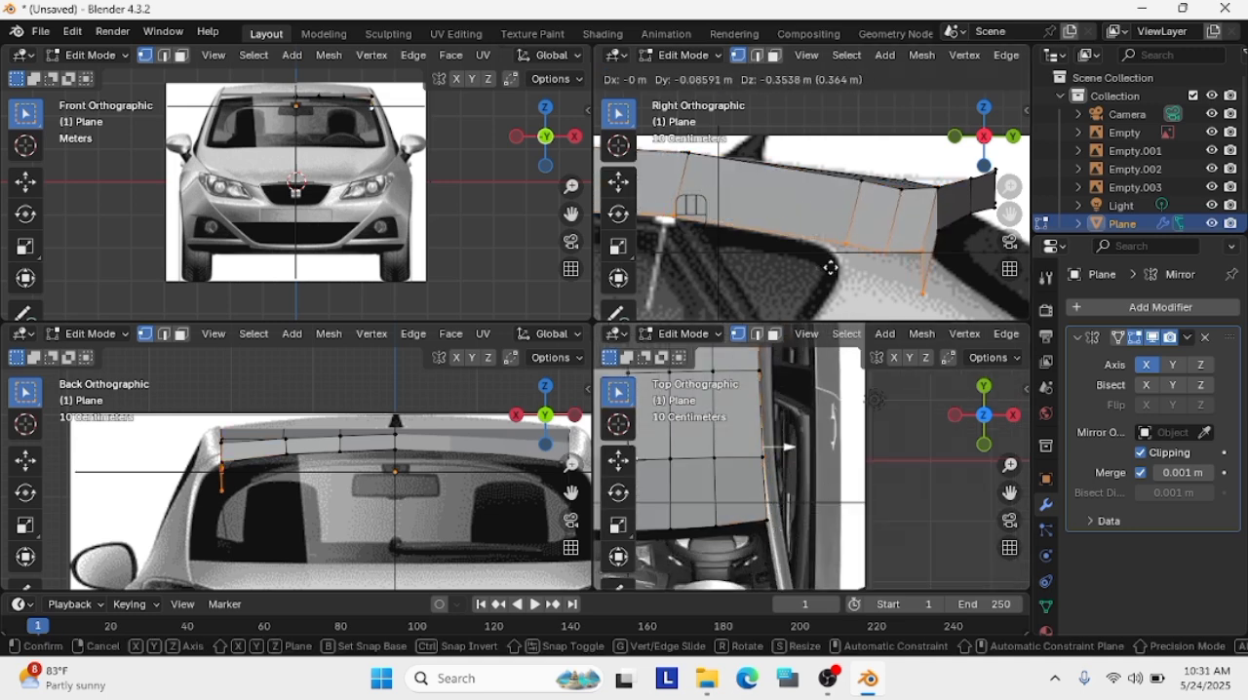
click(829, 267)
scroll(234, 470, up, 1)
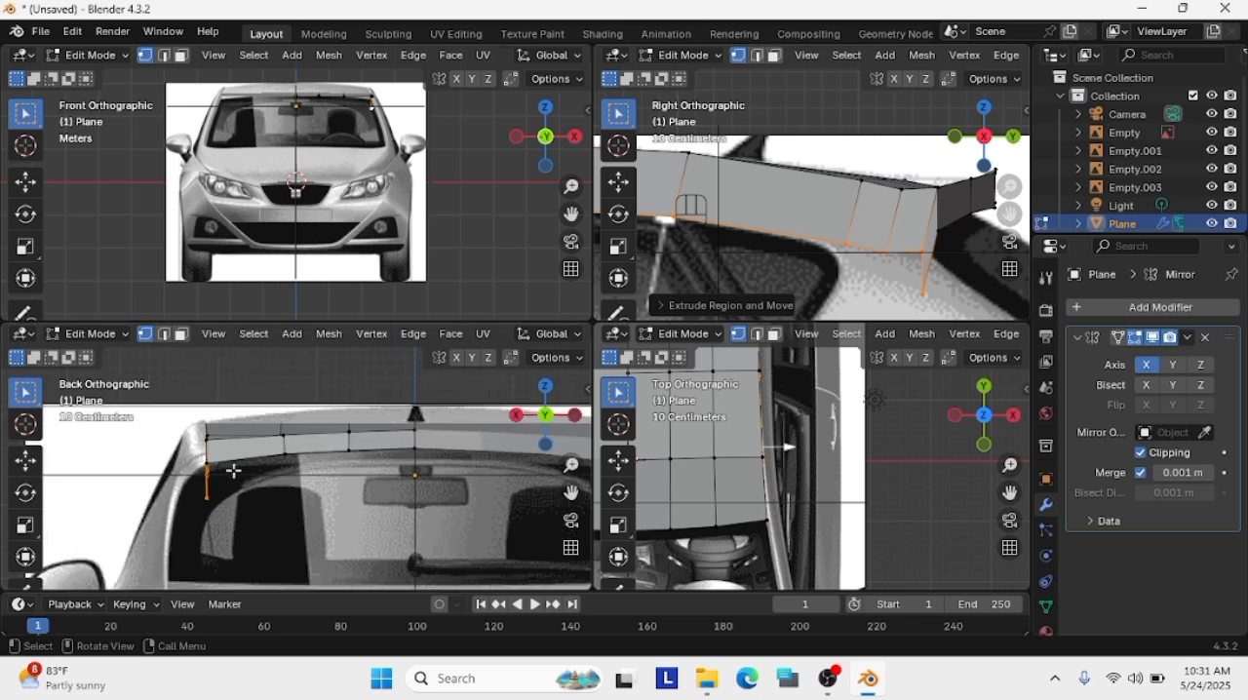
Move the extruded side edge about 0.26 m outward and 0.15 m up in the back view, and lower it slightly in the side view
key(g)
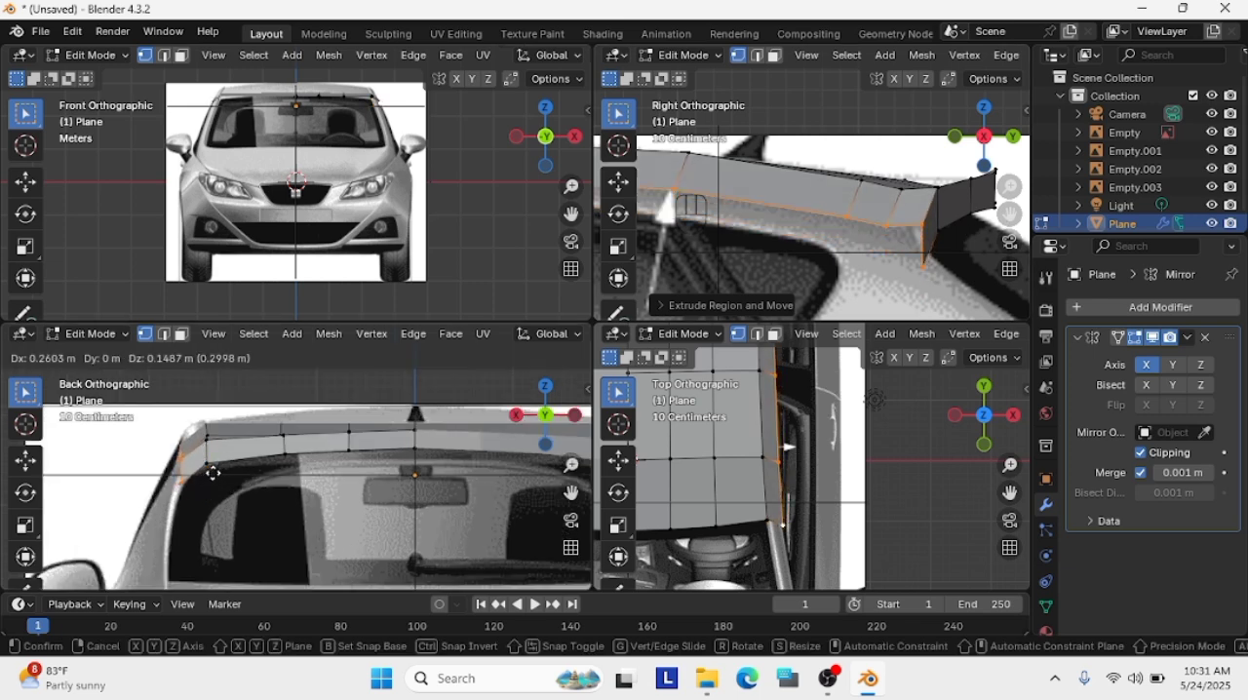
click(212, 473)
scroll(859, 228, down, 4)
key(g)
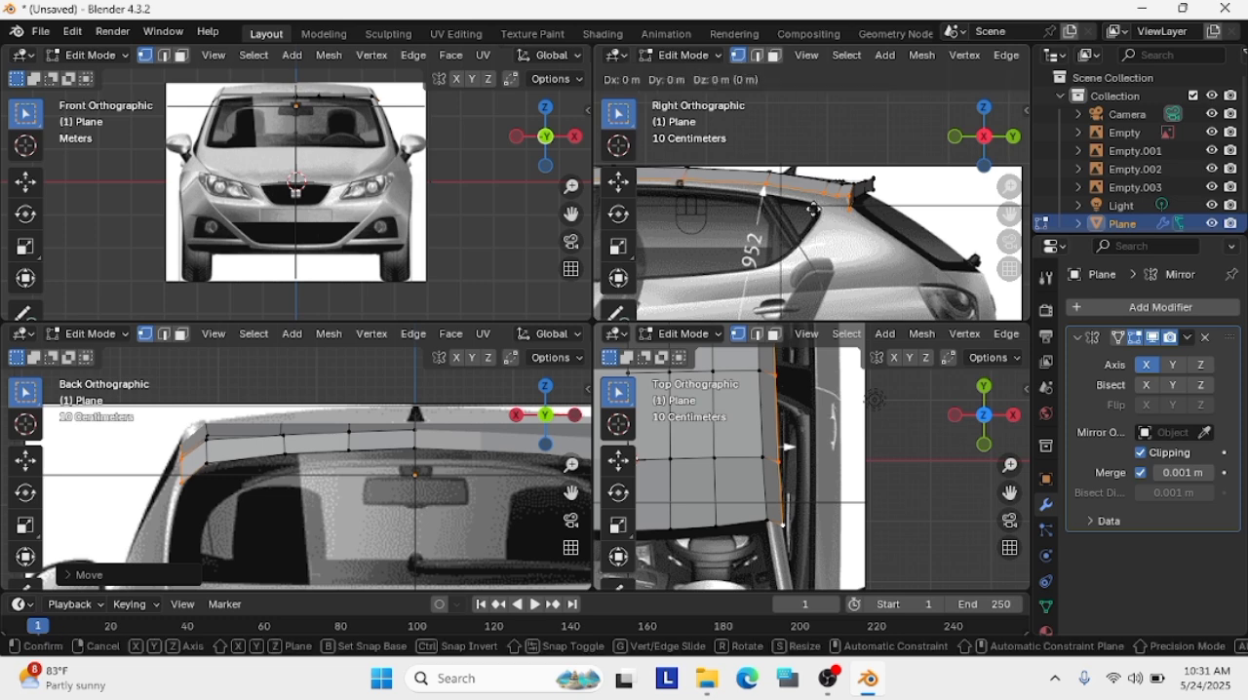
click(817, 205)
scroll(817, 205, up, 2)
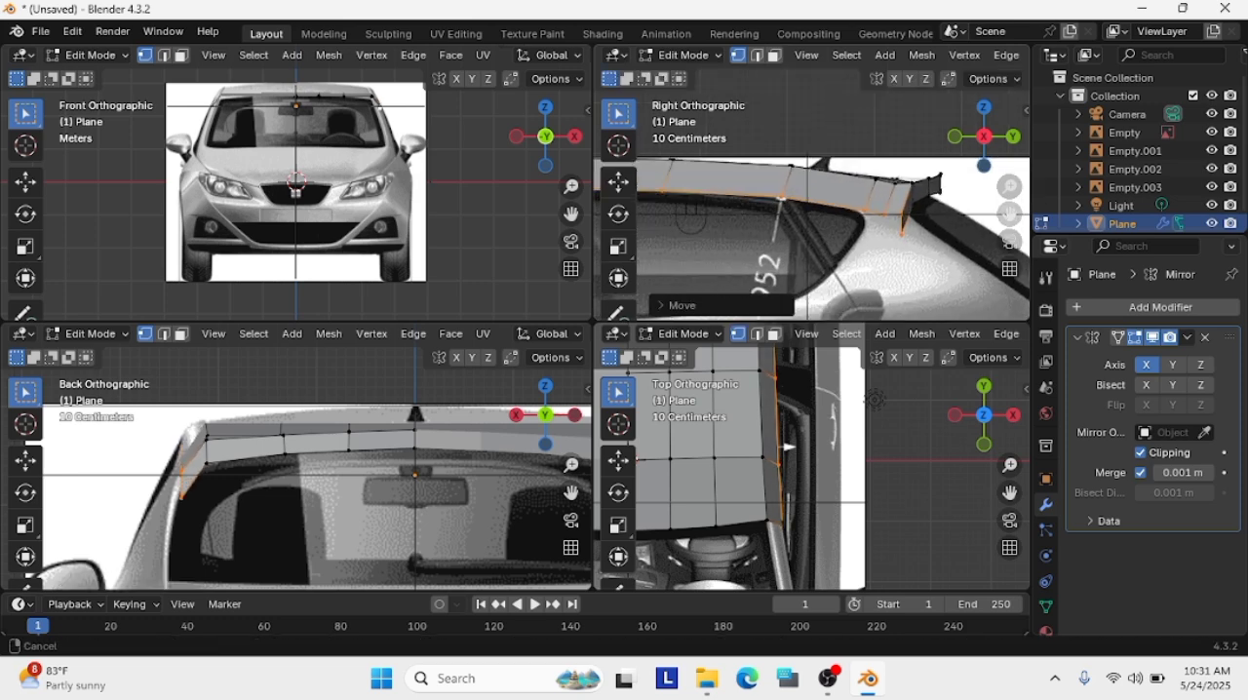
Fit the side panel's two lower vertices above the front door window to the window's upper outline in the side view
shift+middle_drag(628, 196, 896, 221)
scroll(902, 220, up, 1)
click(892, 221)
key(g)
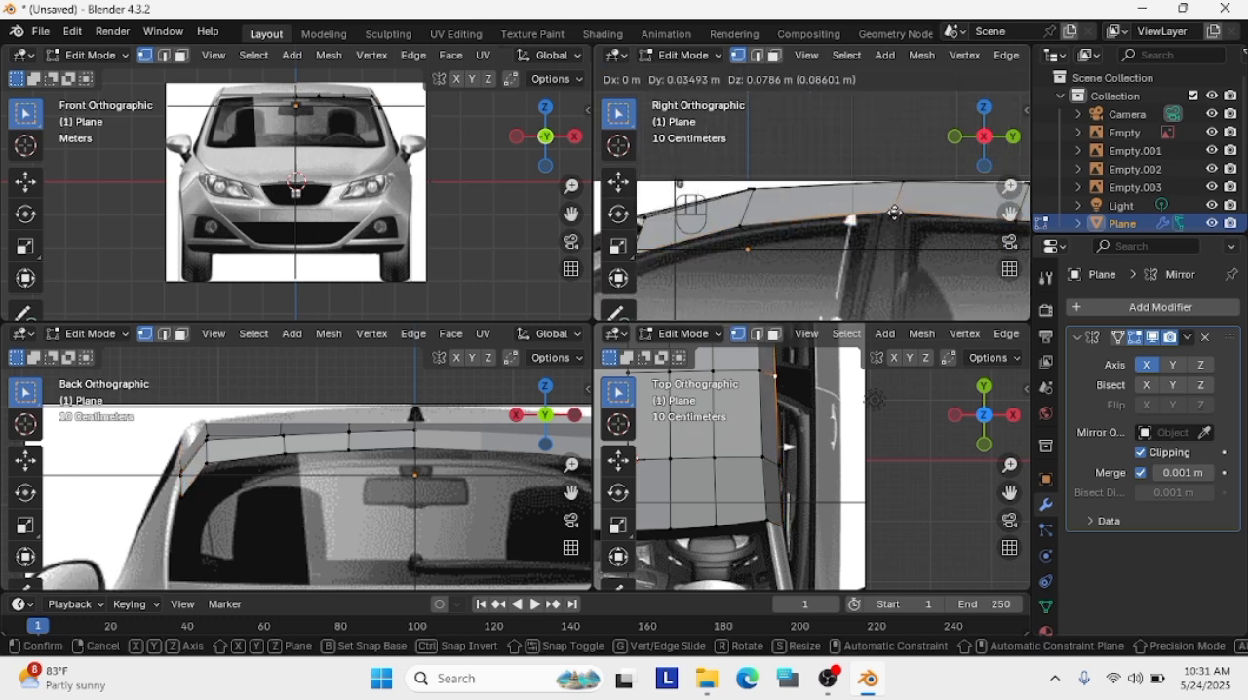
click(894, 211)
click(741, 225)
key(g)
click(744, 223)
Fit the side panel's two lower vertices above the rear door window to the roofline in the side view
shift+middle_drag(975, 222, 814, 233)
click(852, 233)
key(g)
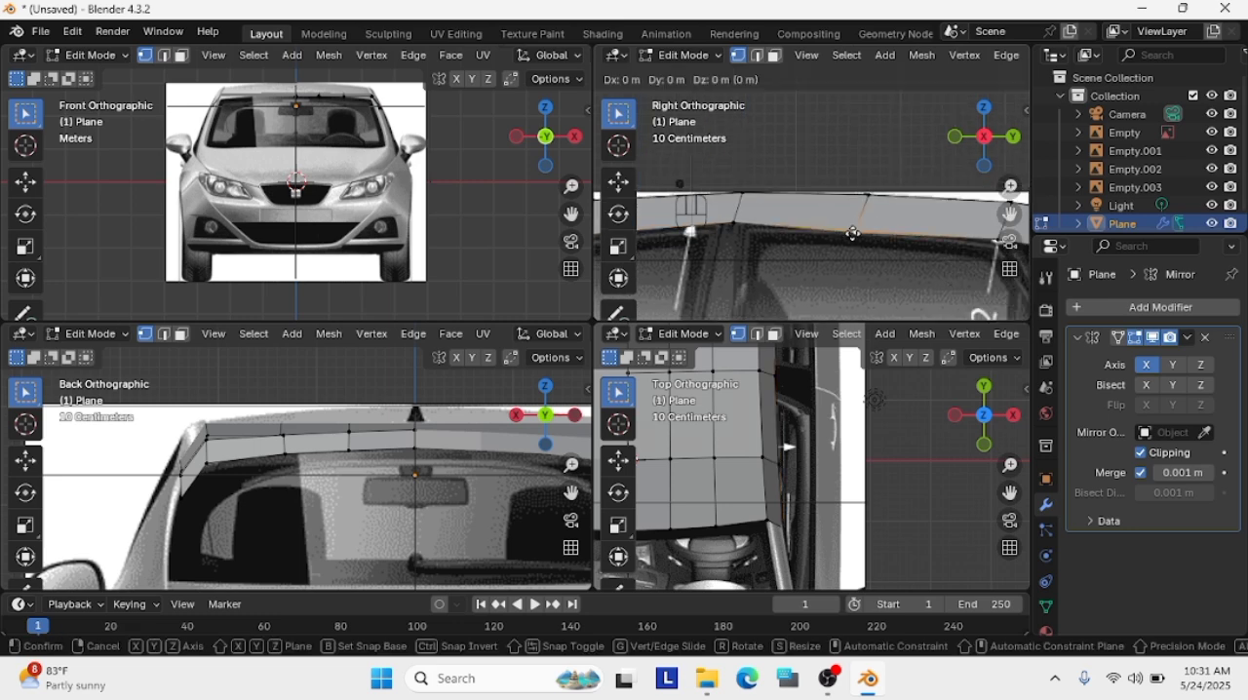
click(865, 226)
shift+middle_drag(1004, 242, 829, 239)
click(823, 240)
key(g)
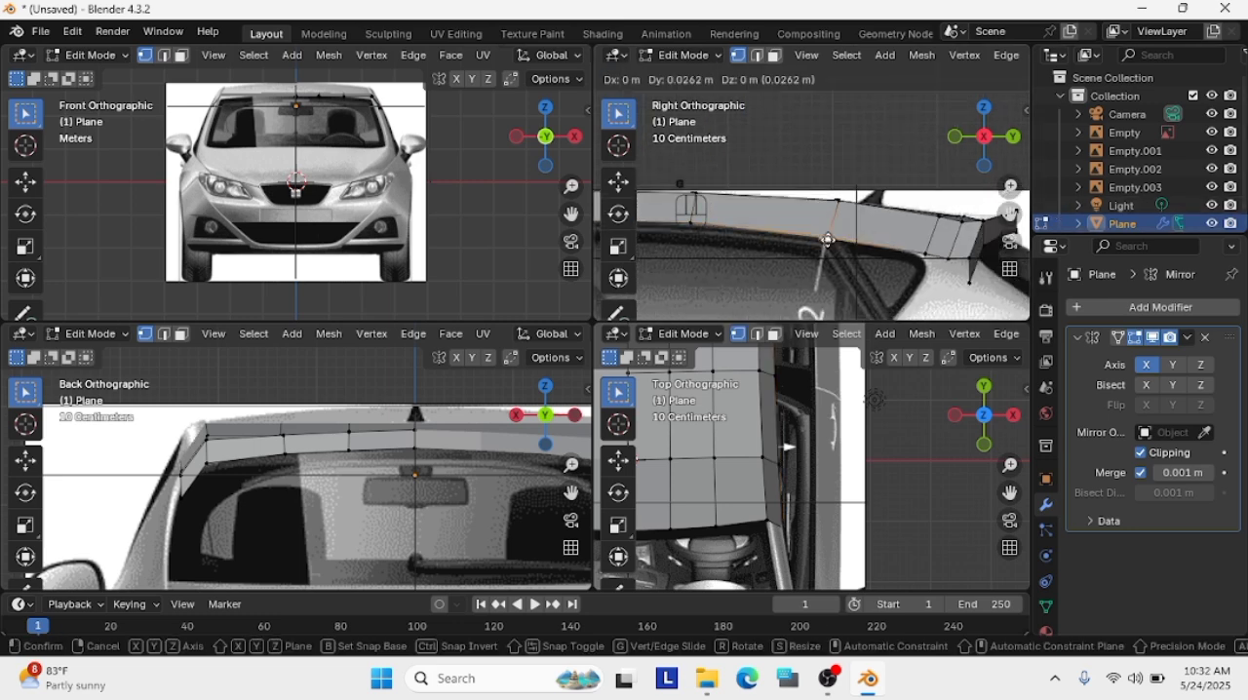
click(827, 240)
Move the side panel's lower vertex onto the upper rear corner of the rear side window
scroll(834, 244, up, 2)
click(975, 284)
key(g)
click(972, 290)
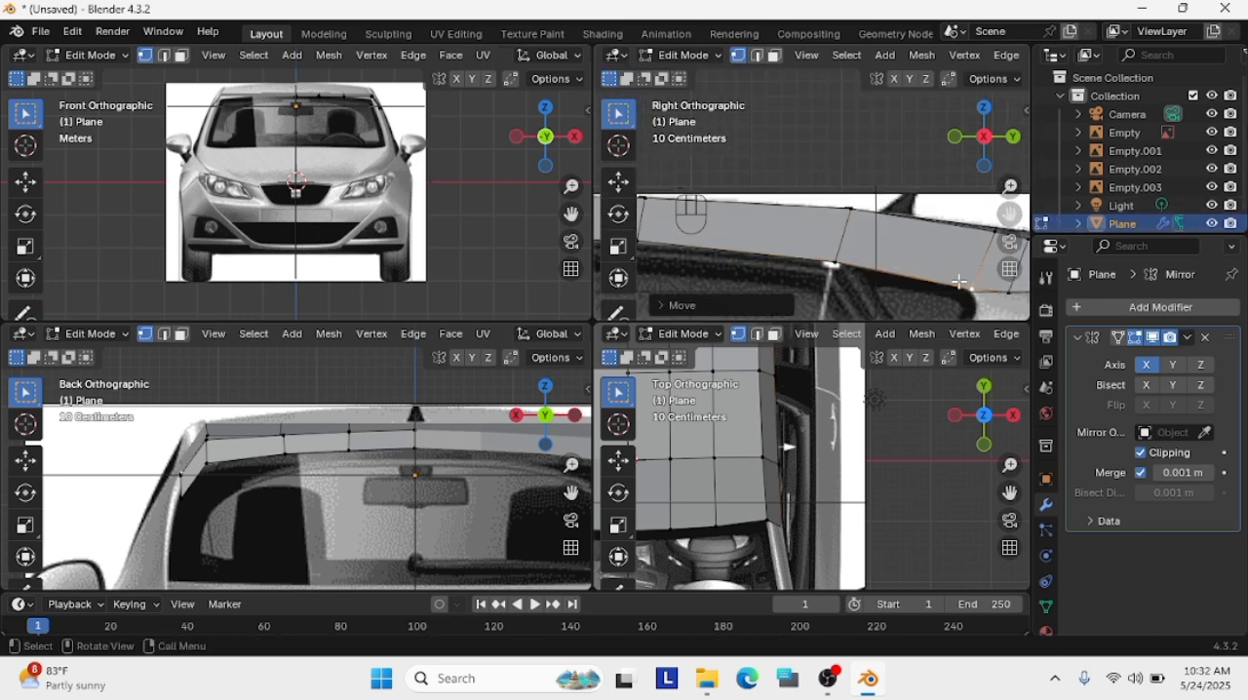
Subdivide the side panel's lower edge over the rear window glass and move the new vertex onto the window outline
right_click(835, 264)
key(Escape)
key(g)
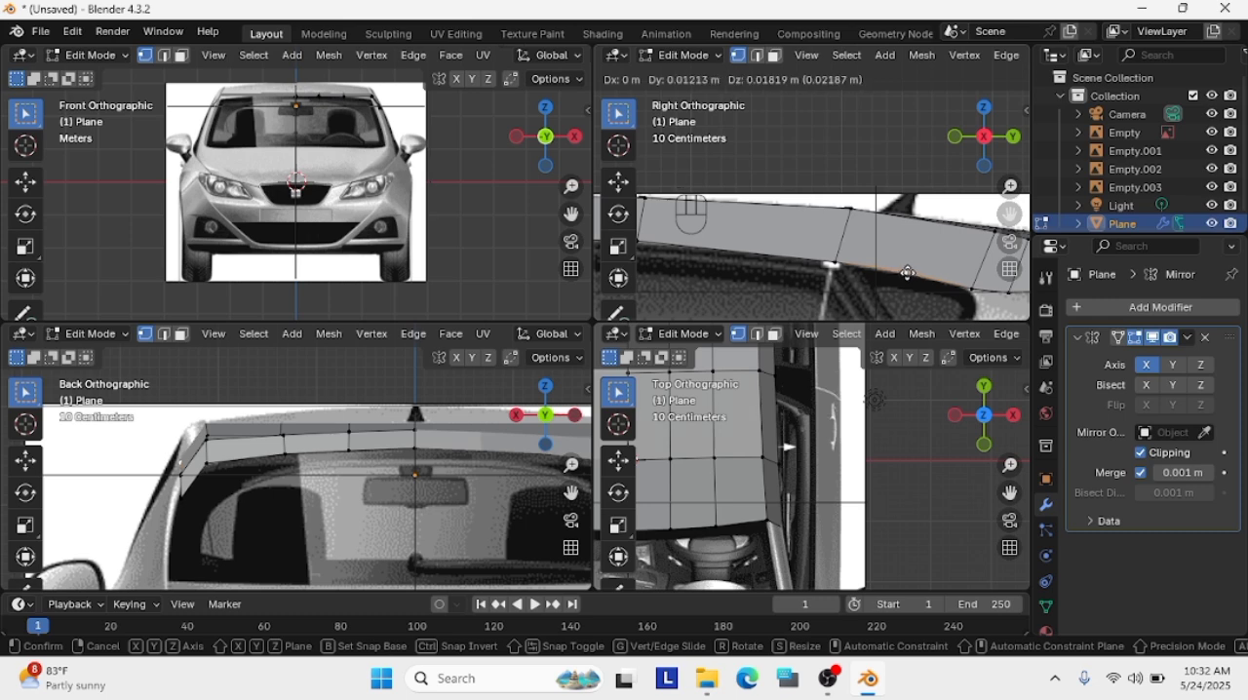
click(976, 289)
shift+middle_drag(976, 289, 918, 294)
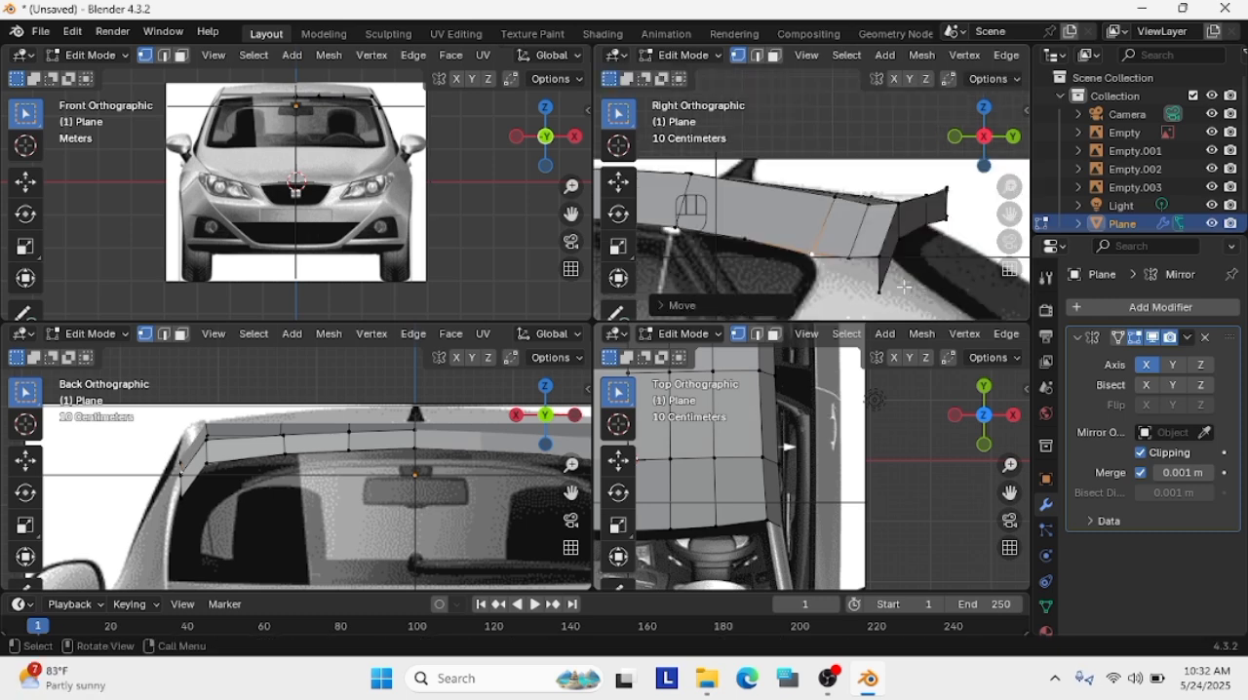
Move the side panel's lower rear corner about 0.14 m rearward and 0.16 m up, and fit it to the back view
click(885, 290)
key(g)
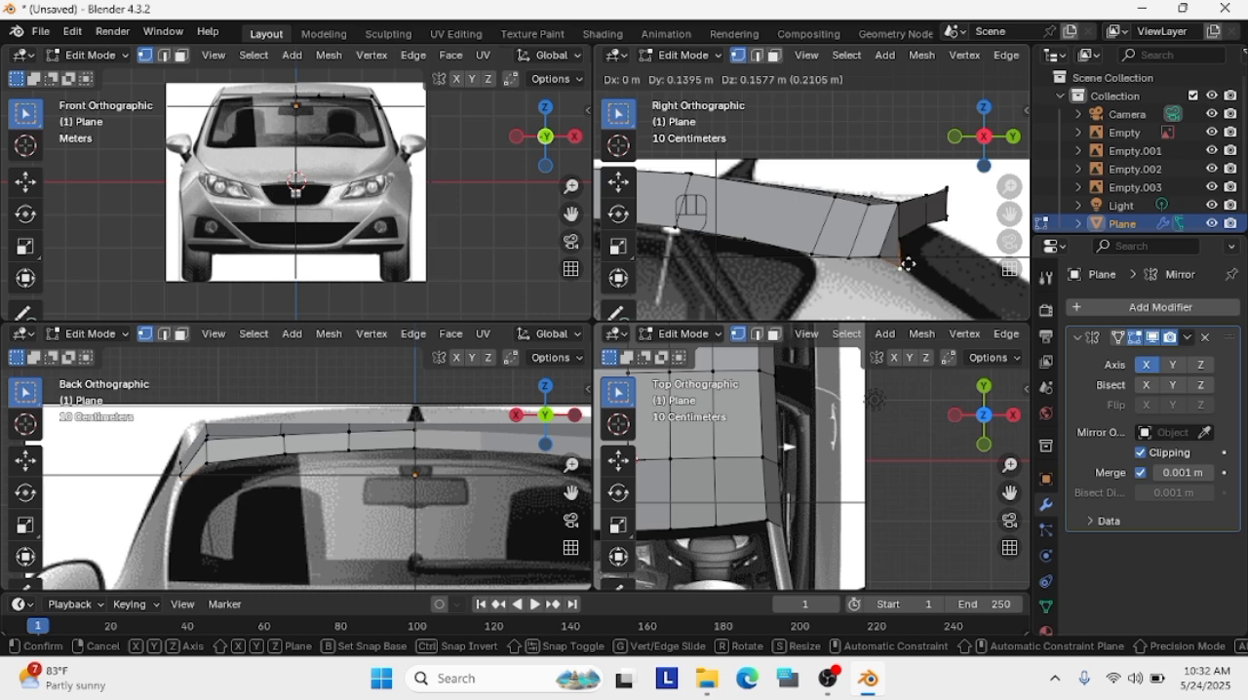
click(905, 263)
key(g)
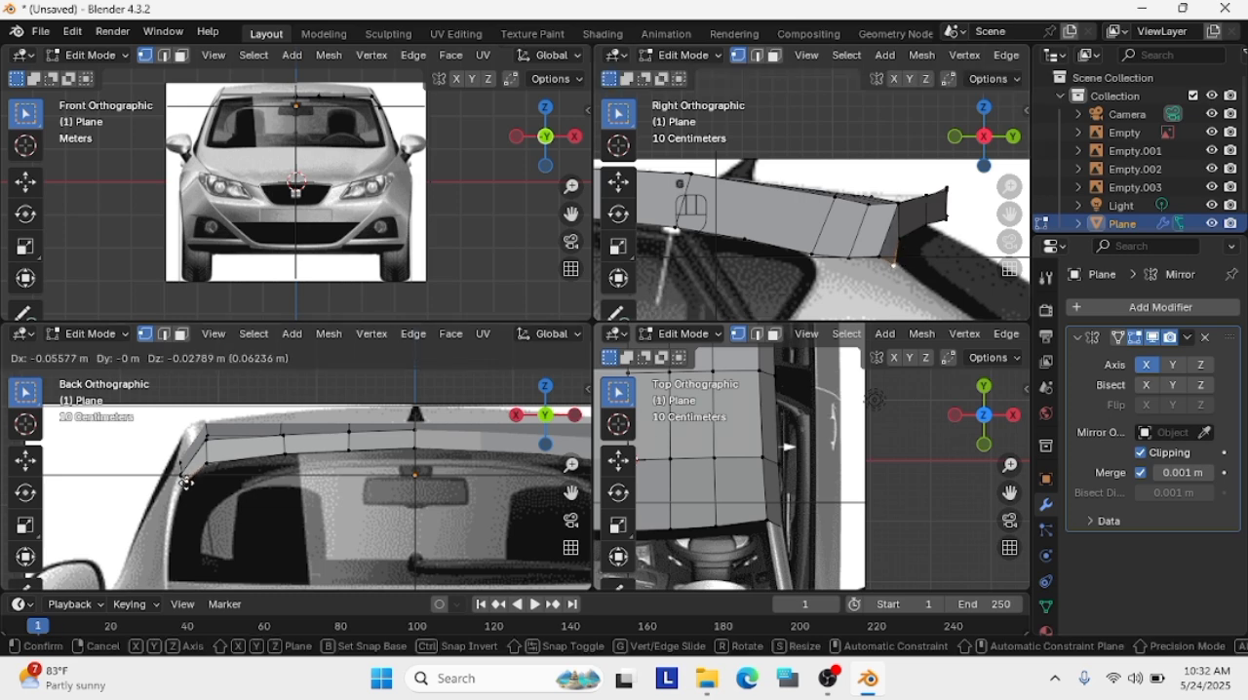
click(186, 494)
Adjust the spoiler's lower outer corner and the side panel's lower rear corner to the rear window outline in the back view
scroll(186, 494, up, 5)
shift+middle_drag(186, 493, 342, 420)
click(333, 420)
key(g)
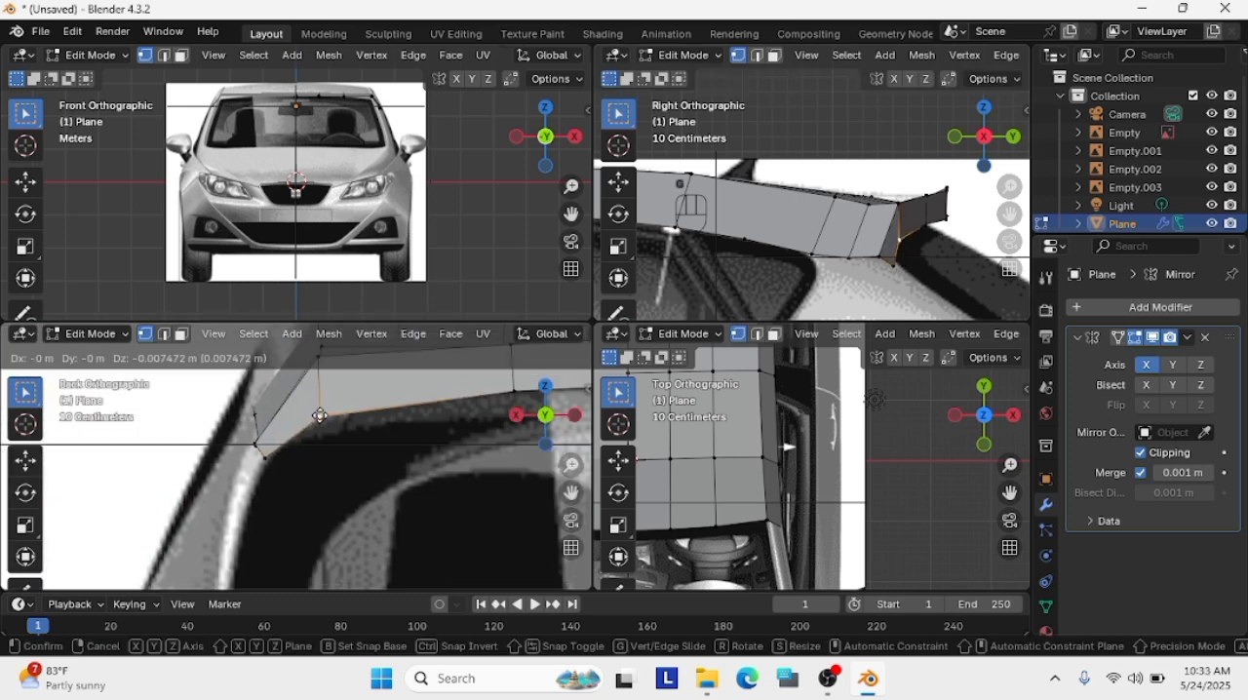
click(320, 416)
click(261, 459)
key(g)
click(266, 457)
Delete the extra vertex on the side panel's lower edge just ahead of the rear corner
click(882, 255)
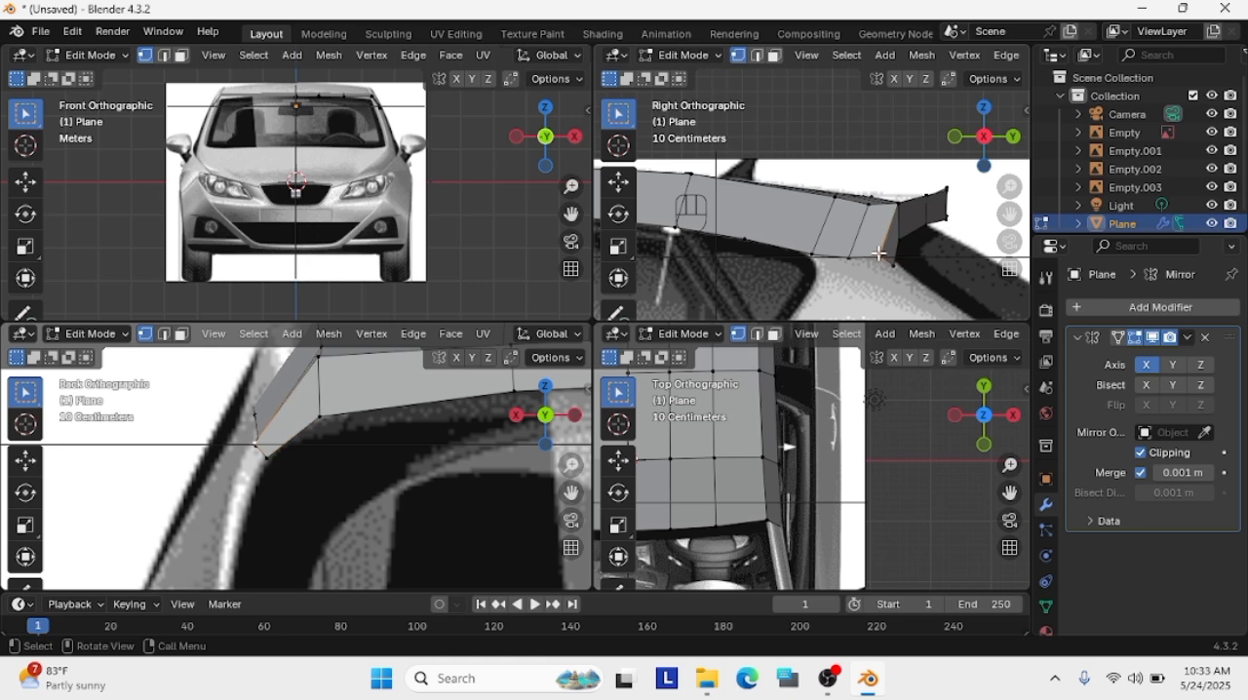
key(x)
click(878, 256)
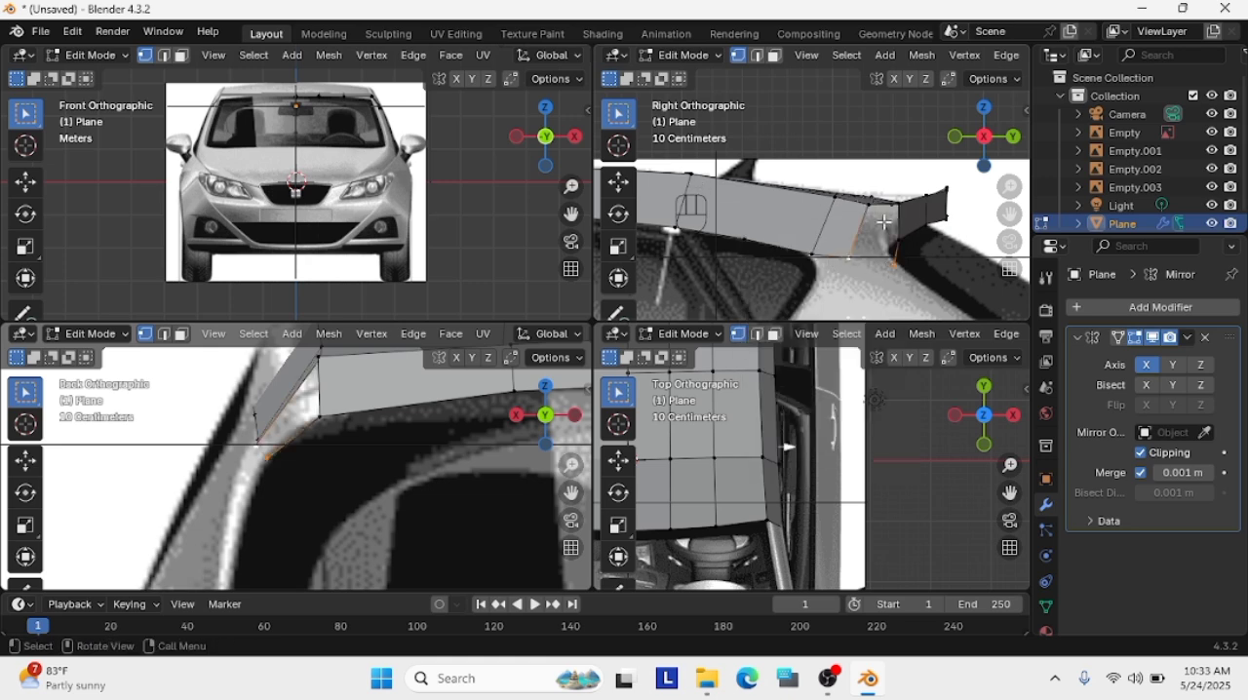
Move only the side panel's rear corner vertex about 0.13 m up toward the spoiler in the side view
key(g)
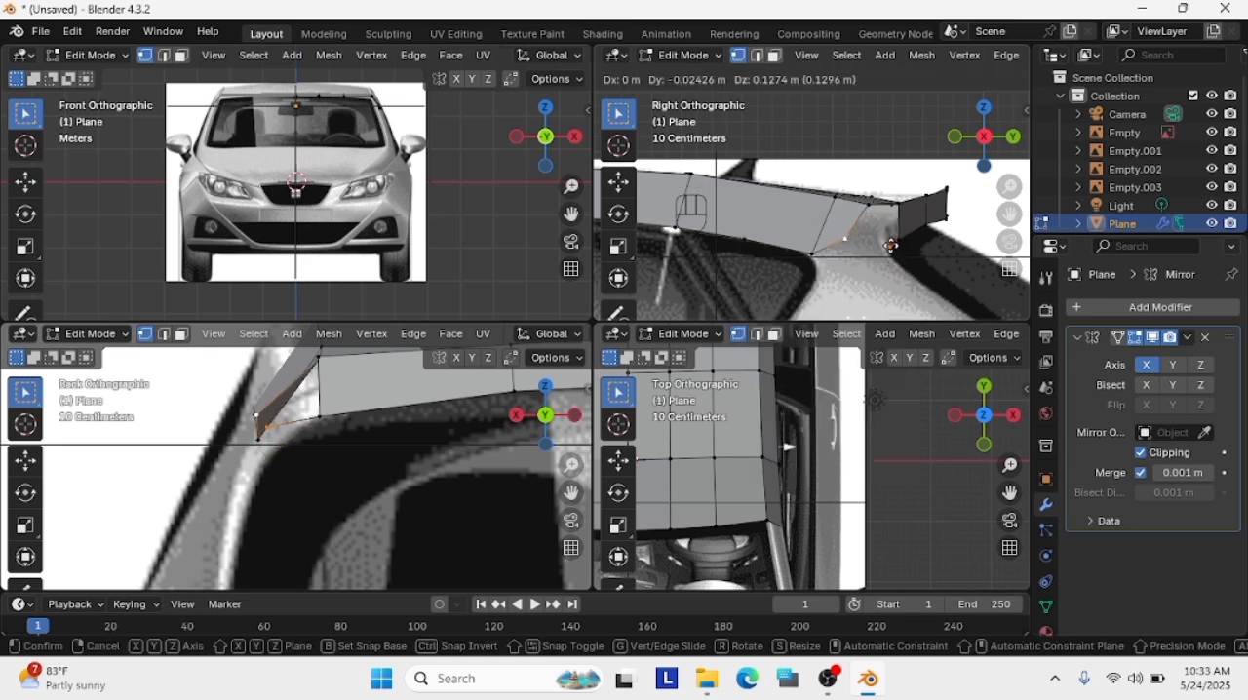
key(ctrl+z)
key(g)
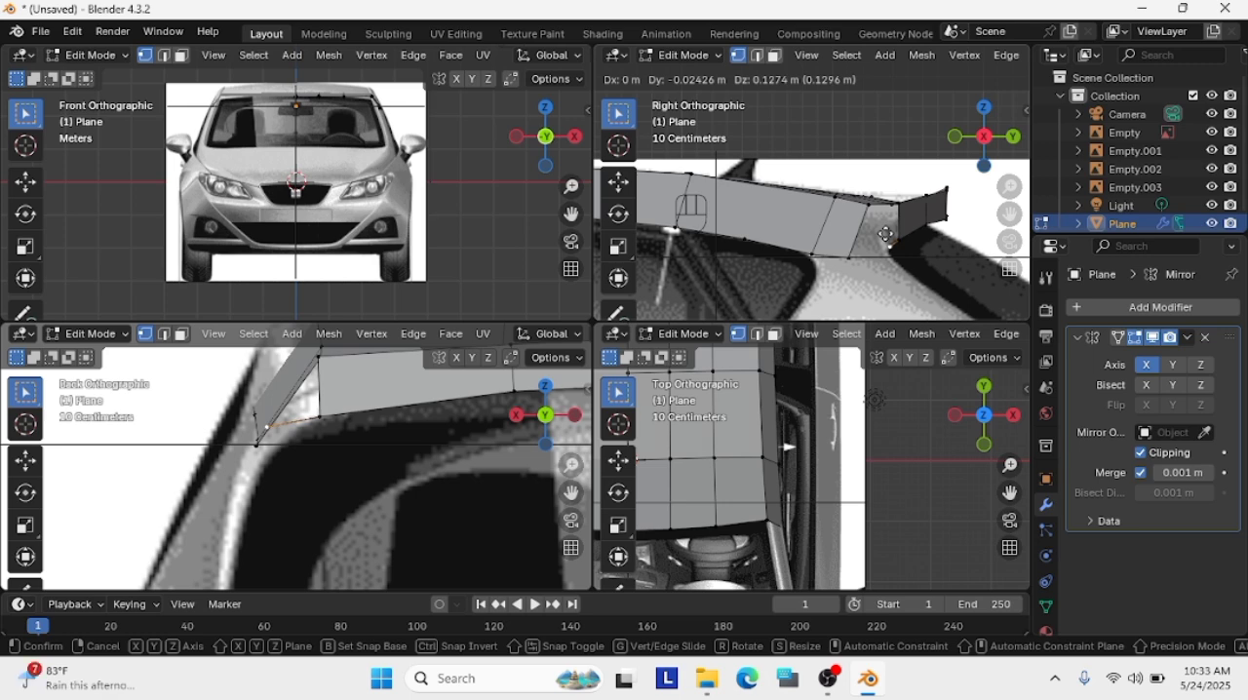
click(889, 246)
Extrude the rear corner vertex downward twice along the tailgate outline and join its end to the side panel's lower vertex with an edge
key(e)
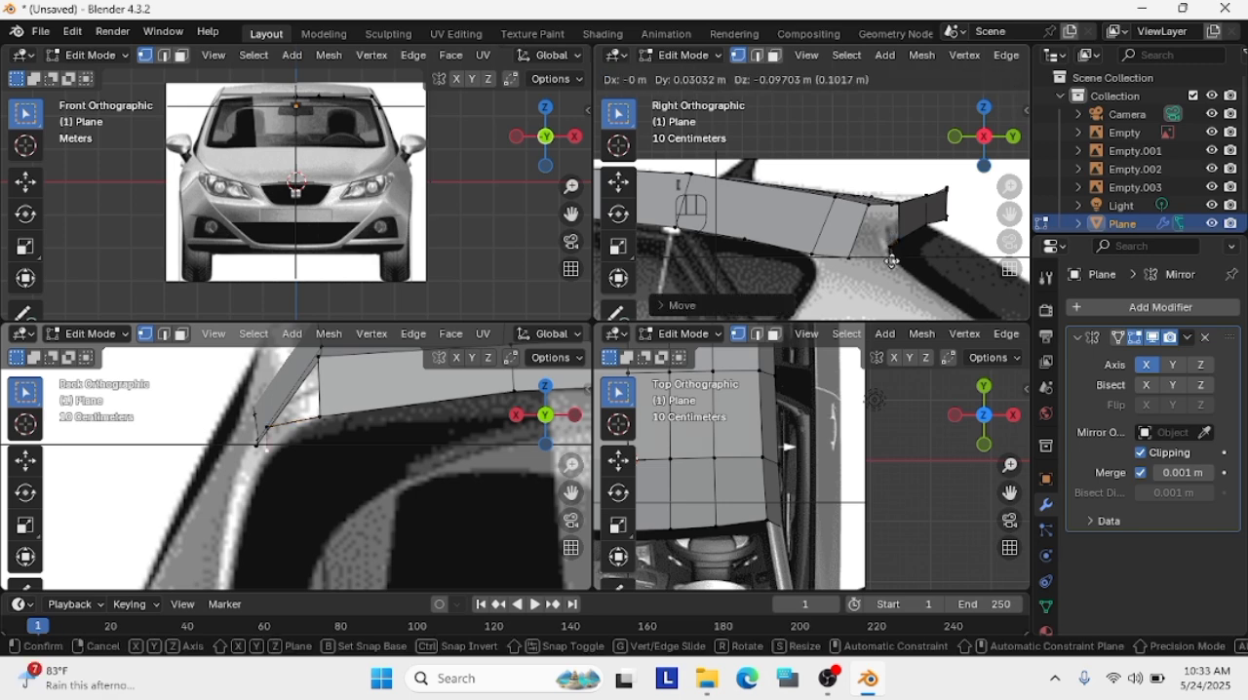
click(891, 261)
scroll(907, 278, up, 2)
key(g)
click(936, 304)
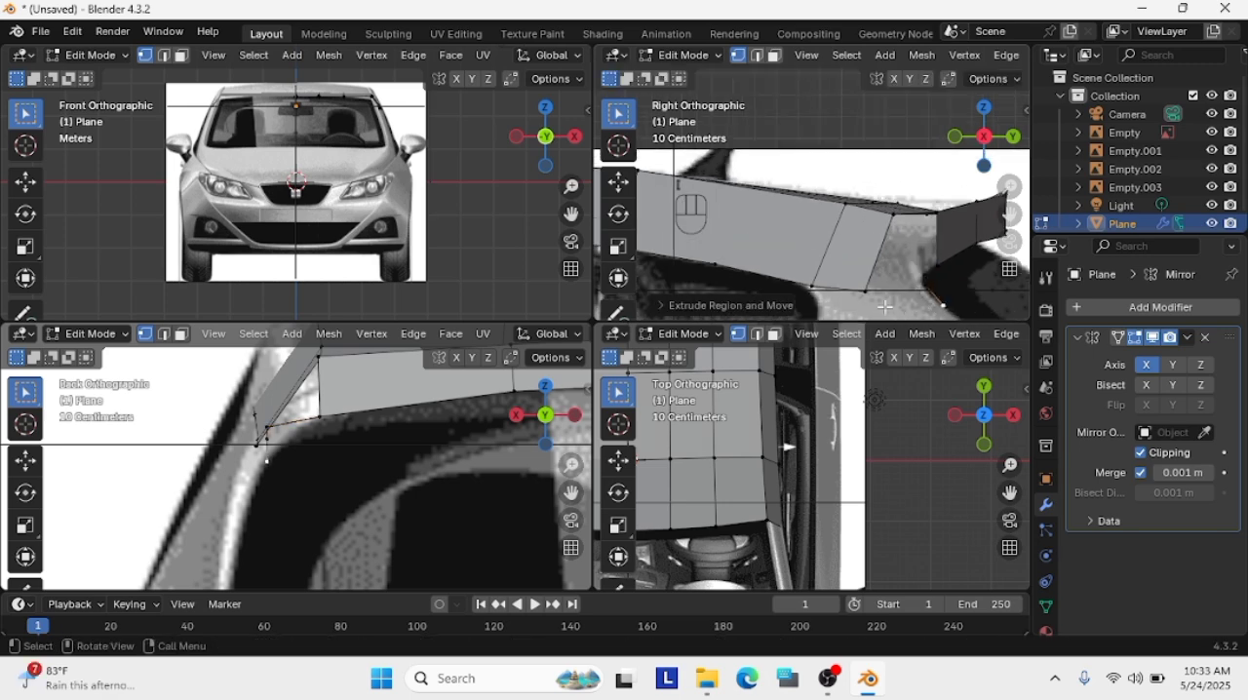
shift+click(867, 292)
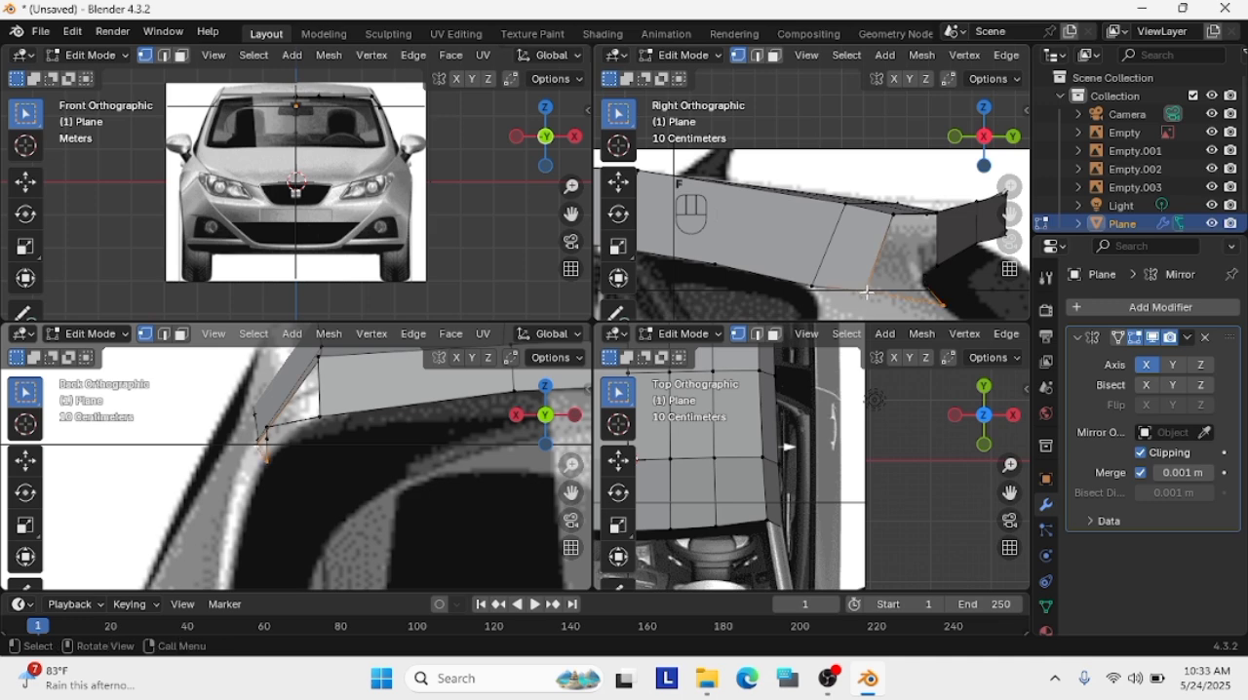
Move the two upper vertices of the extruded corner line inward along the rear window's outline in the back view
key(g)
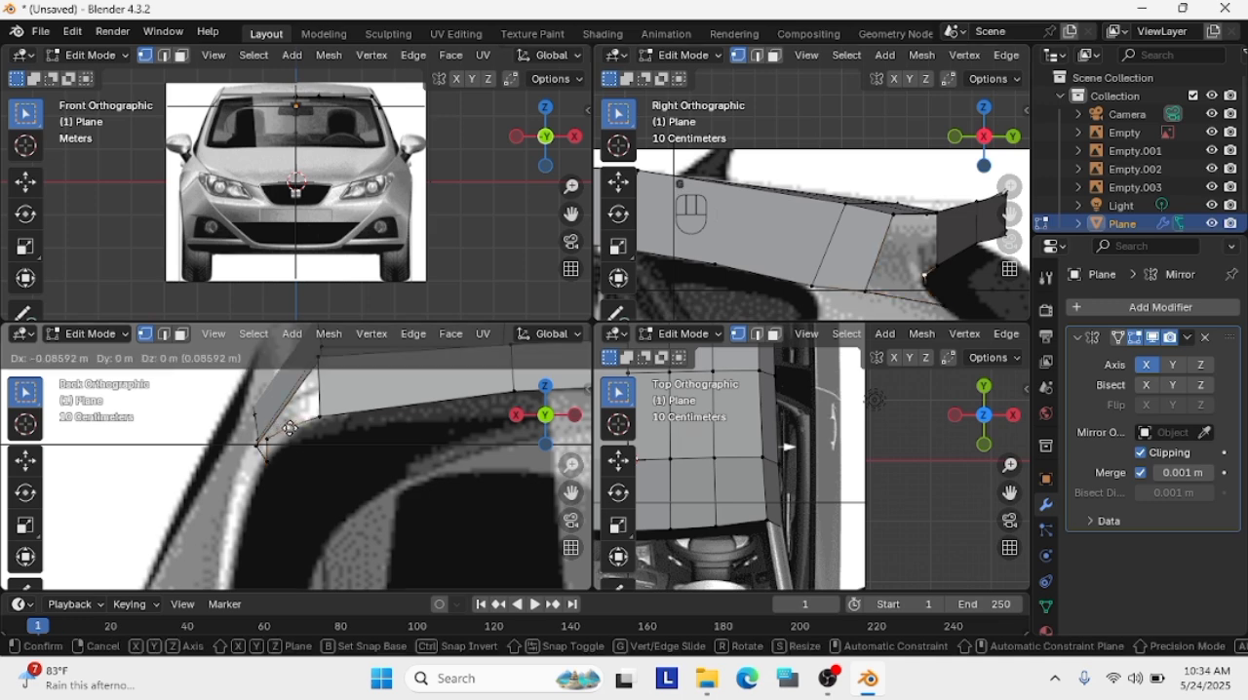
click(293, 428)
click(266, 437)
click(301, 446)
click(268, 440)
key(g)
click(277, 443)
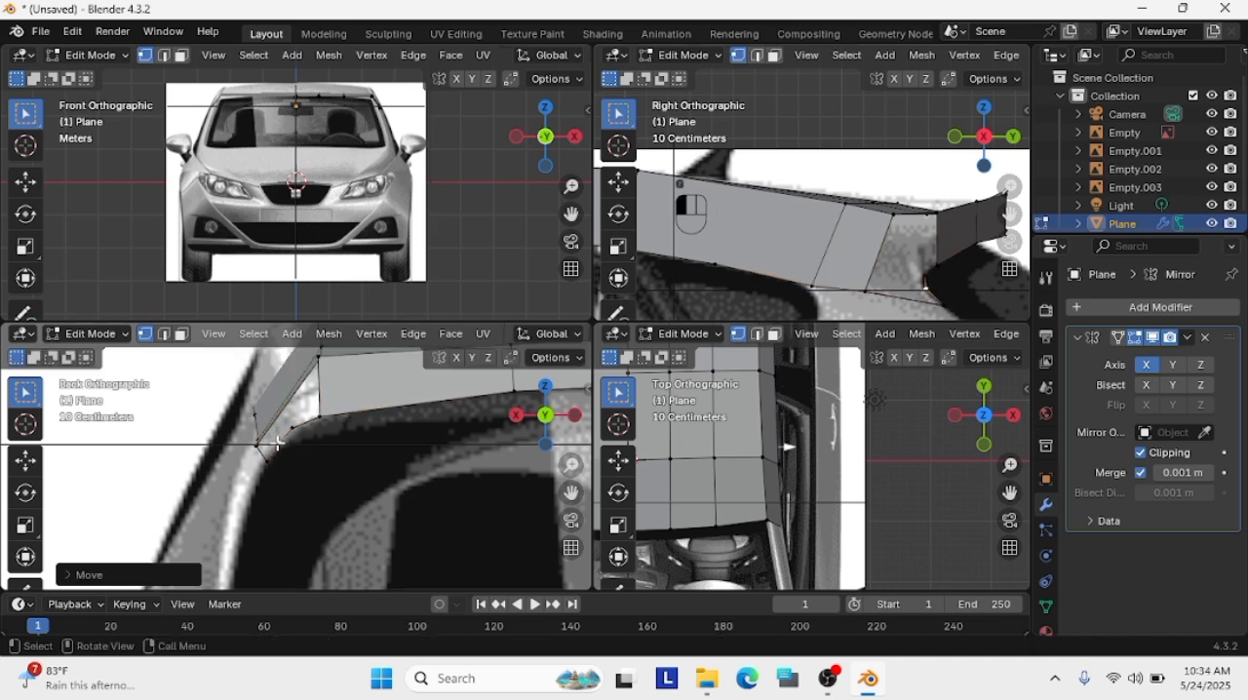
Fill the gap between the roof's side panel and the spoiler with one face bounded by the new corner vertices
key(f)
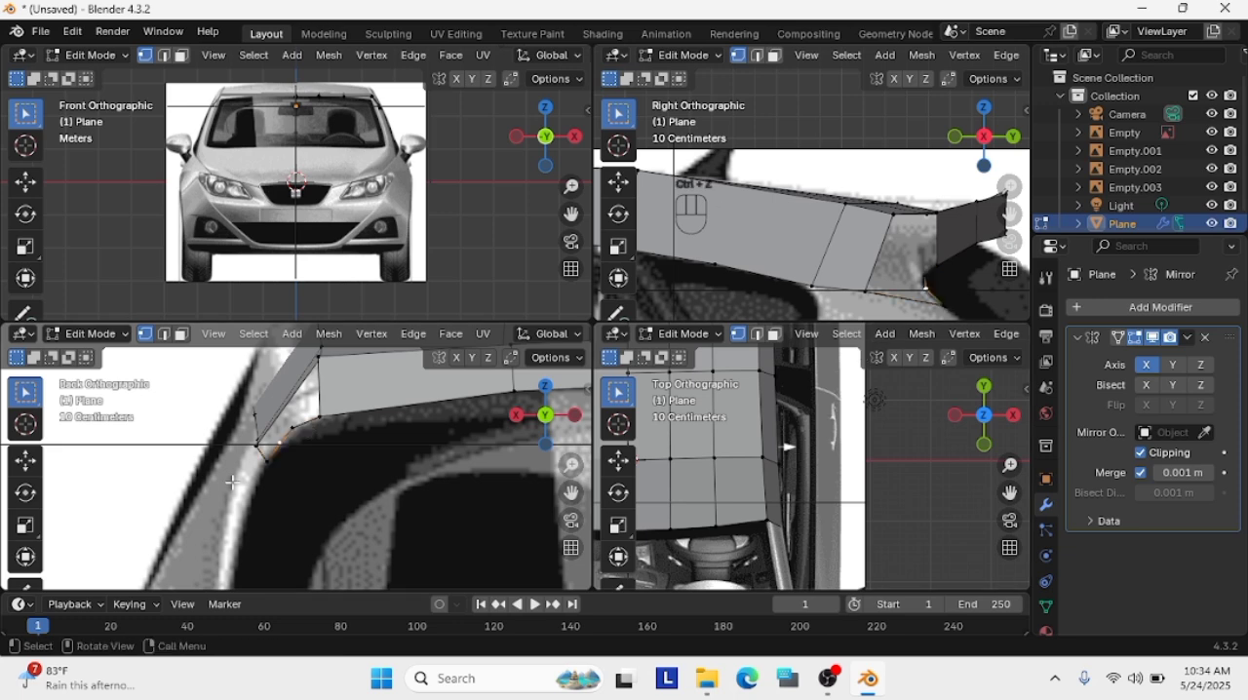
shift+click(262, 449)
key(f)
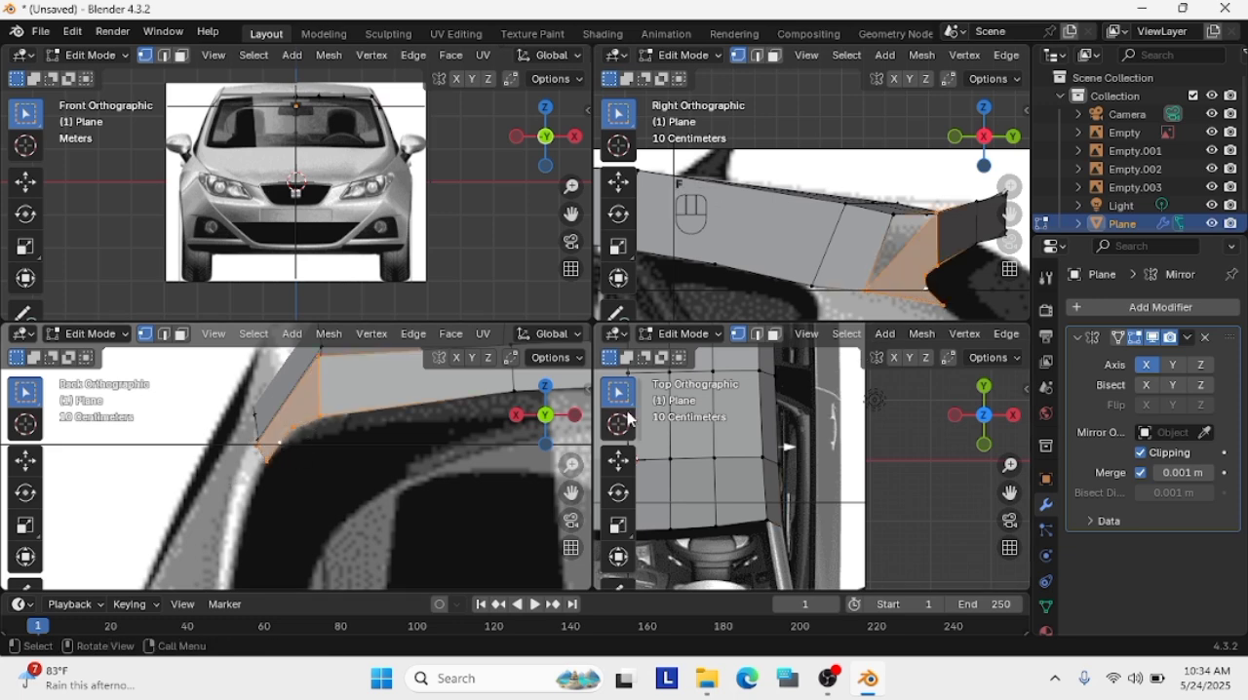
key(ctrl+z)
ctrl+click(893, 214)
key(f)
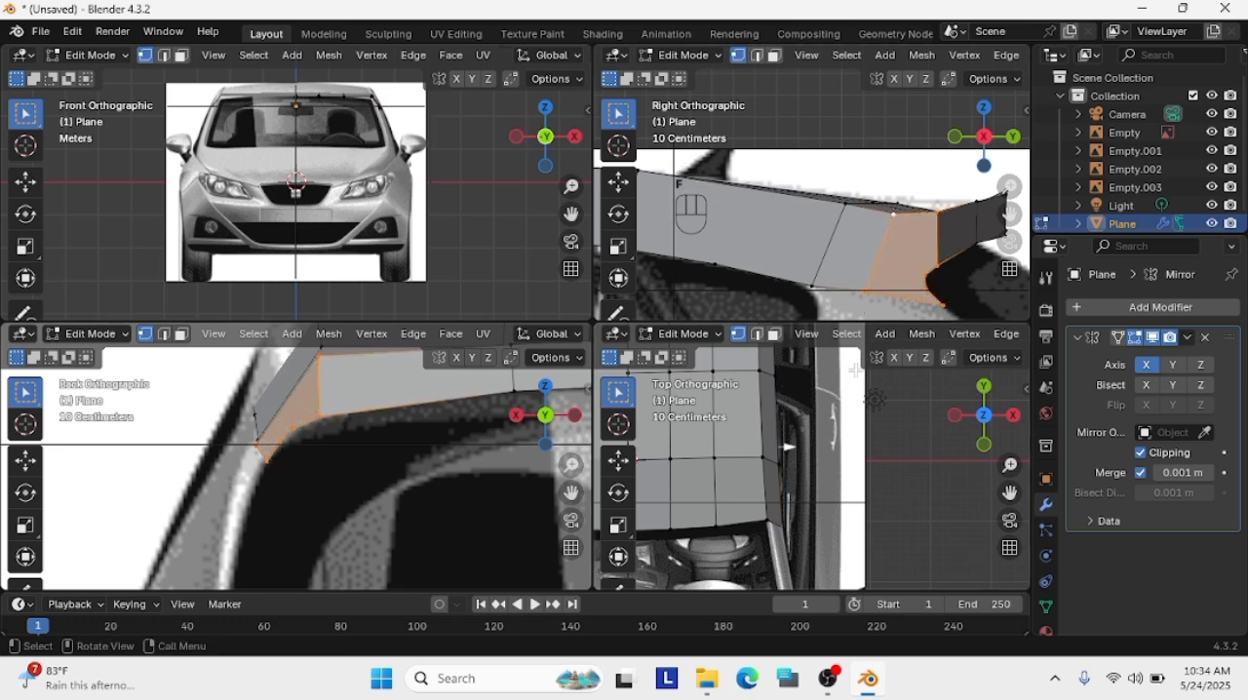
Refine the side panel's lower vertex at the upper rear corner of the rear side window in the side view
scroll(859, 289, down, 2)
scroll(860, 289, down, 1)
click(860, 288)
scroll(816, 248, up, 2)
click(814, 271)
key(g)
click(813, 273)
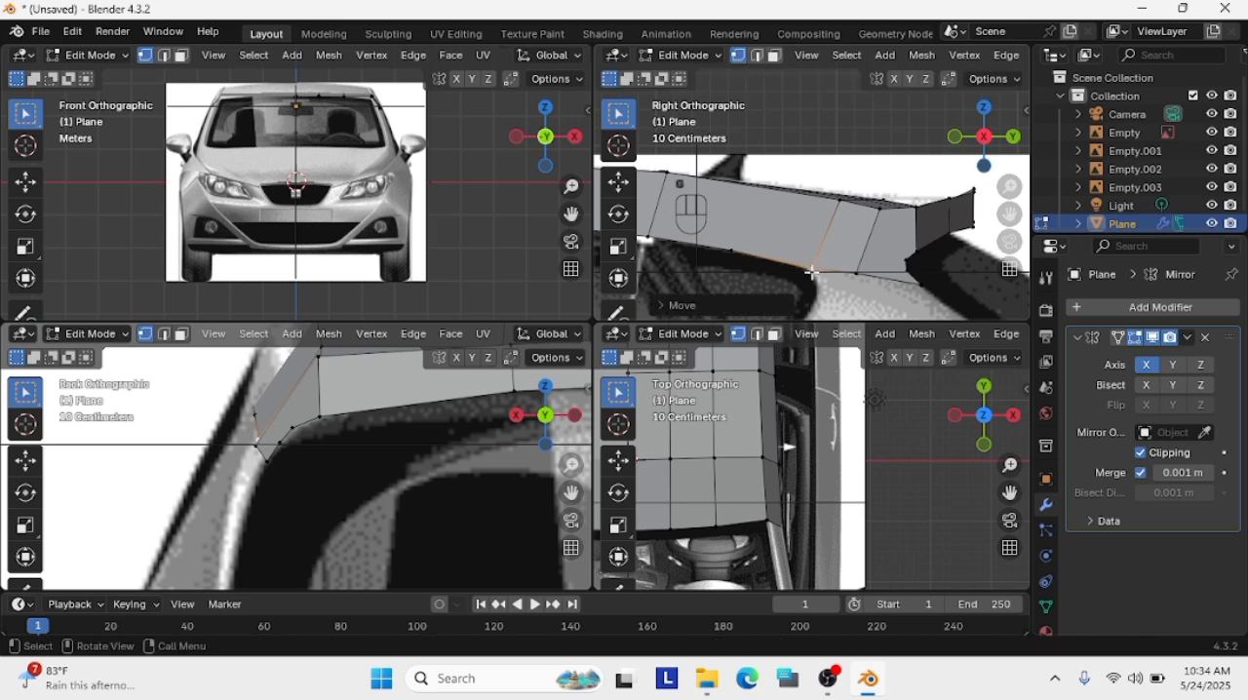
Fine-tune the side panel's lower vertex at the 952 dimension arrow so it meets the top of the window
scroll(779, 228, down, 6)
scroll(809, 199, up, 7)
scroll(965, 293, down, 2)
scroll(836, 185, down, 10)
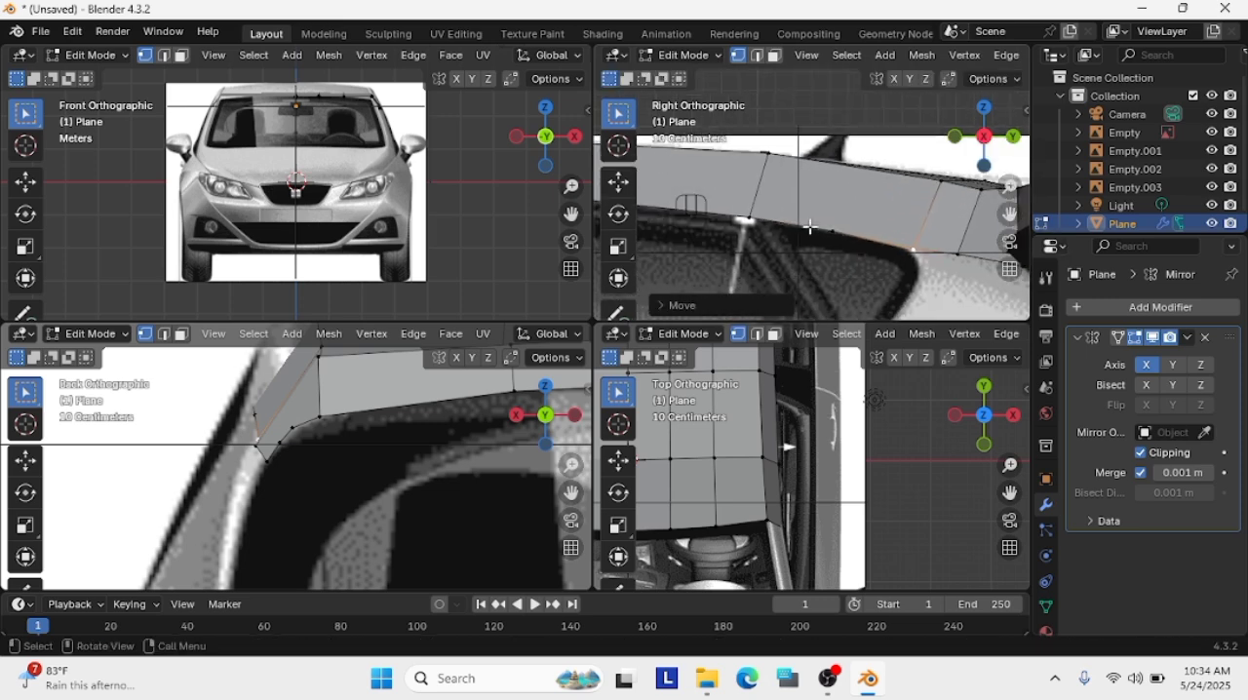
scroll(819, 178, up, 9)
click(740, 213)
key(g)
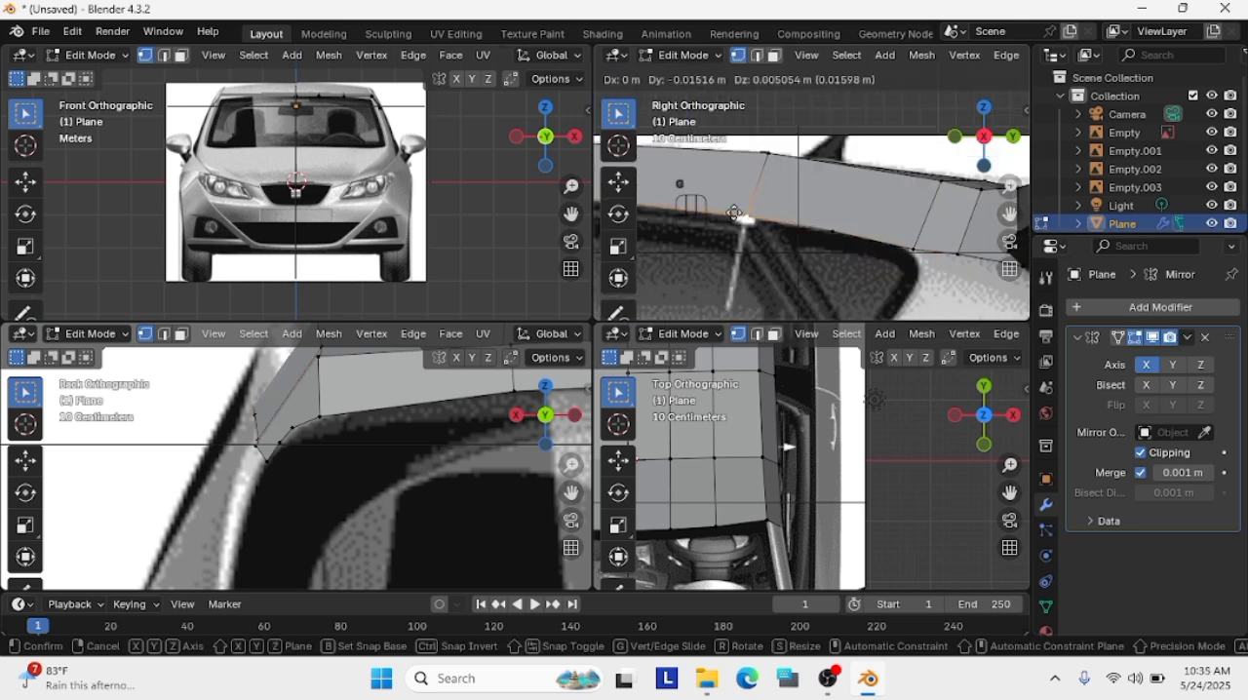
click(746, 216)
Shift the side panel's lower vertex above the middle of the rear door window about 0.01 m forward
scroll(746, 216, down, 4)
shift+middle_drag(745, 215, 979, 234)
scroll(979, 234, up, 1)
click(879, 219)
key(g)
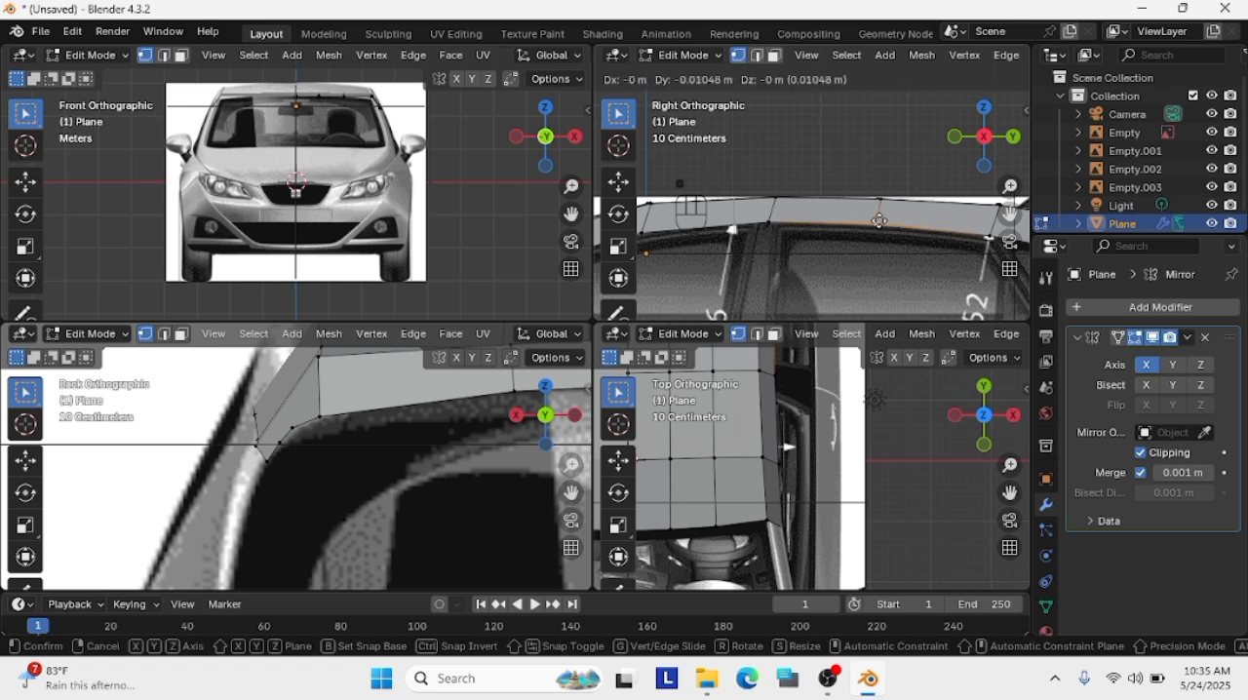
click(879, 223)
Isolate the mesh to examine the side panel's shape from an angle and return to the full right side view
key(KP_Divide)
middle_drag(879, 222, 847, 219)
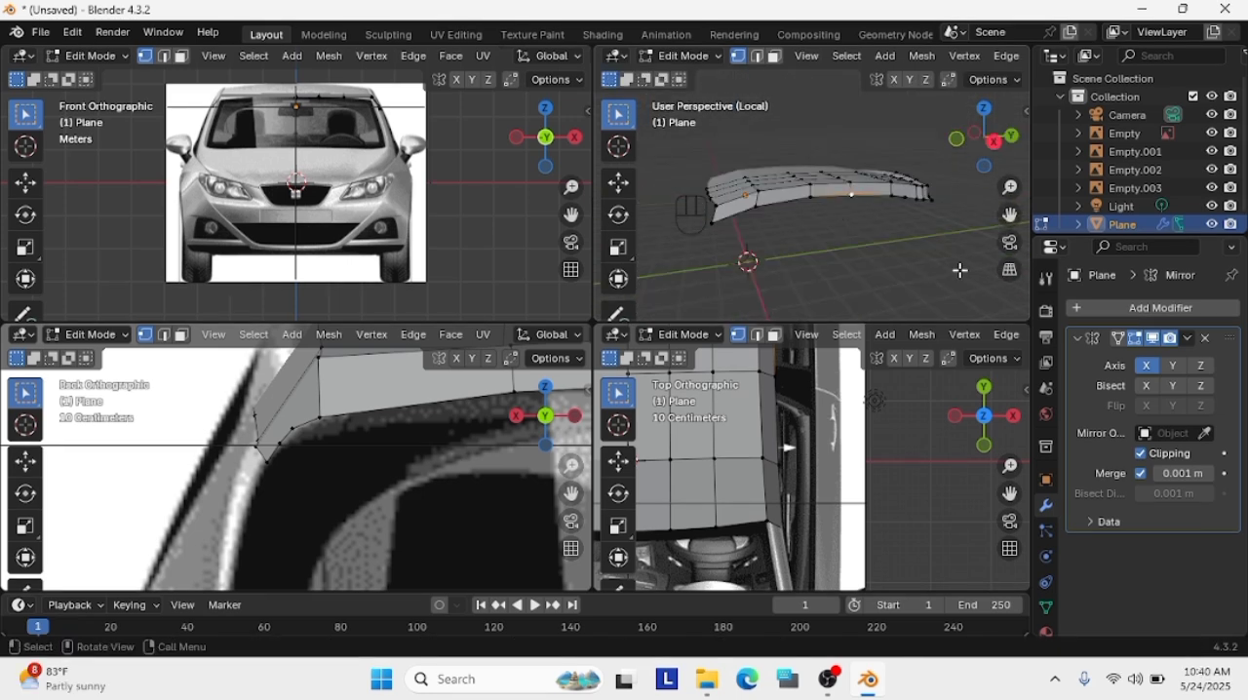
key(KP_Divide)
key(KP_3)
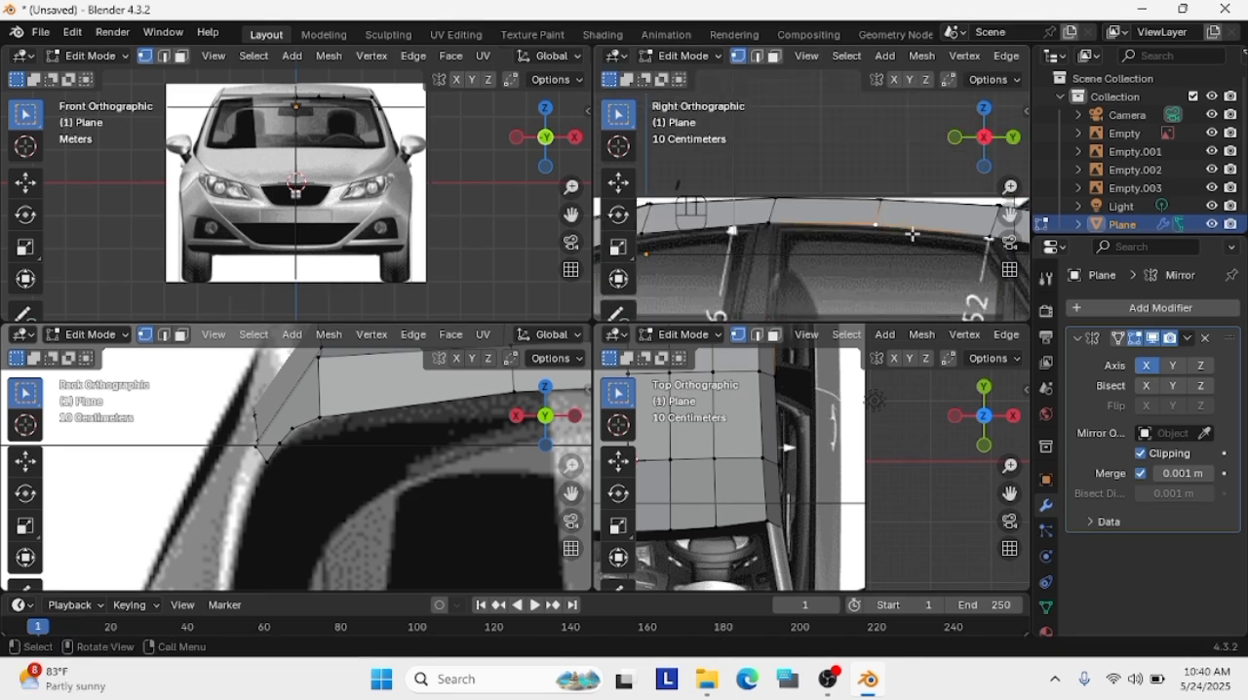
Add a lengthwise loop cut along the middle of the roof's side panel in the side view
scroll(915, 240, down, 2)
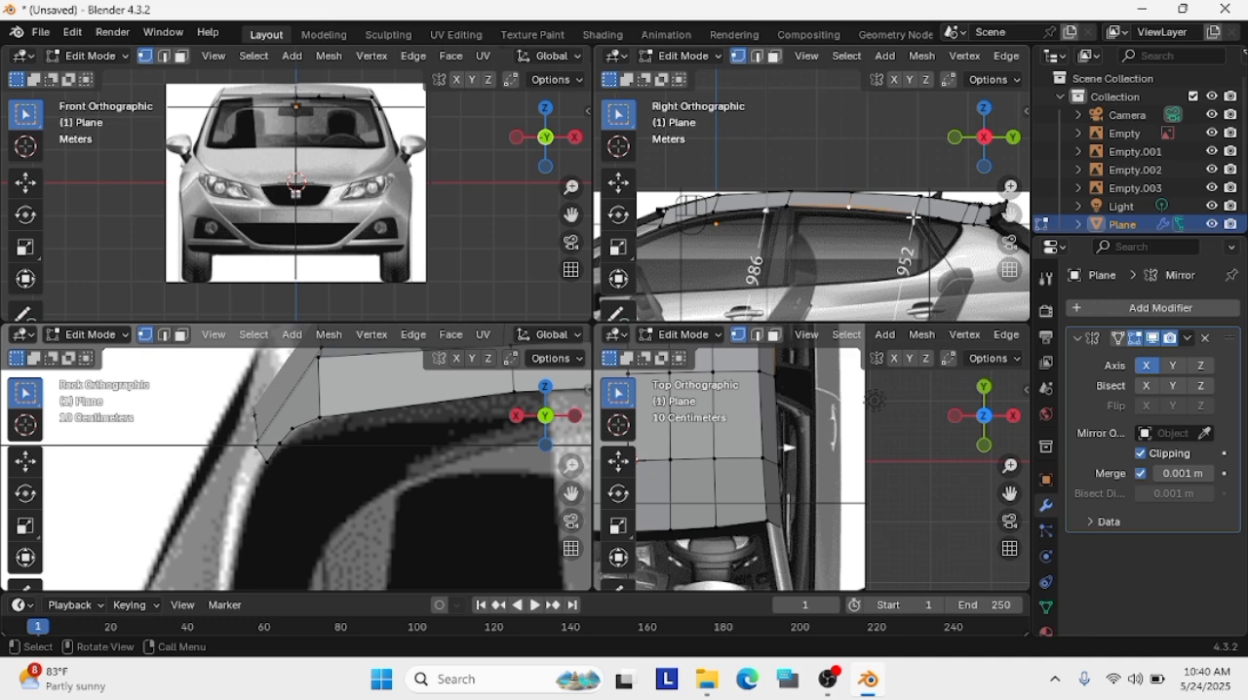
scroll(914, 219, up, 2)
scroll(877, 194, up, 2)
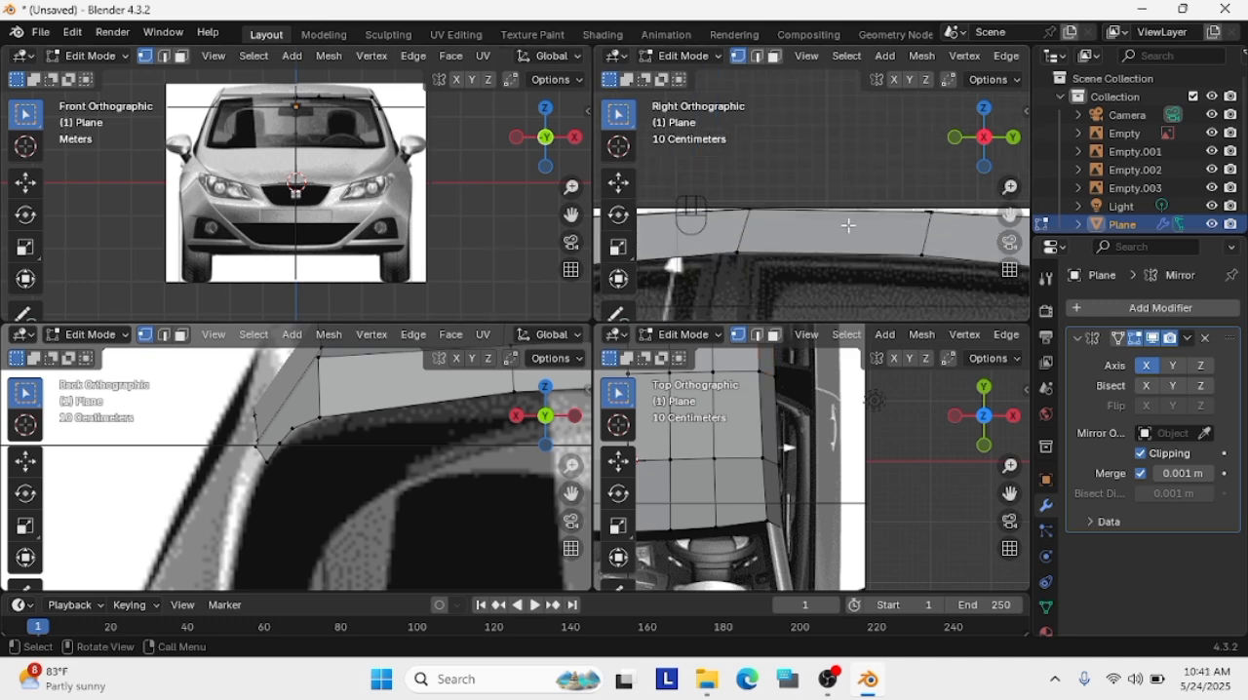
key(ctrl)
key(ctrl+r)
click(738, 232)
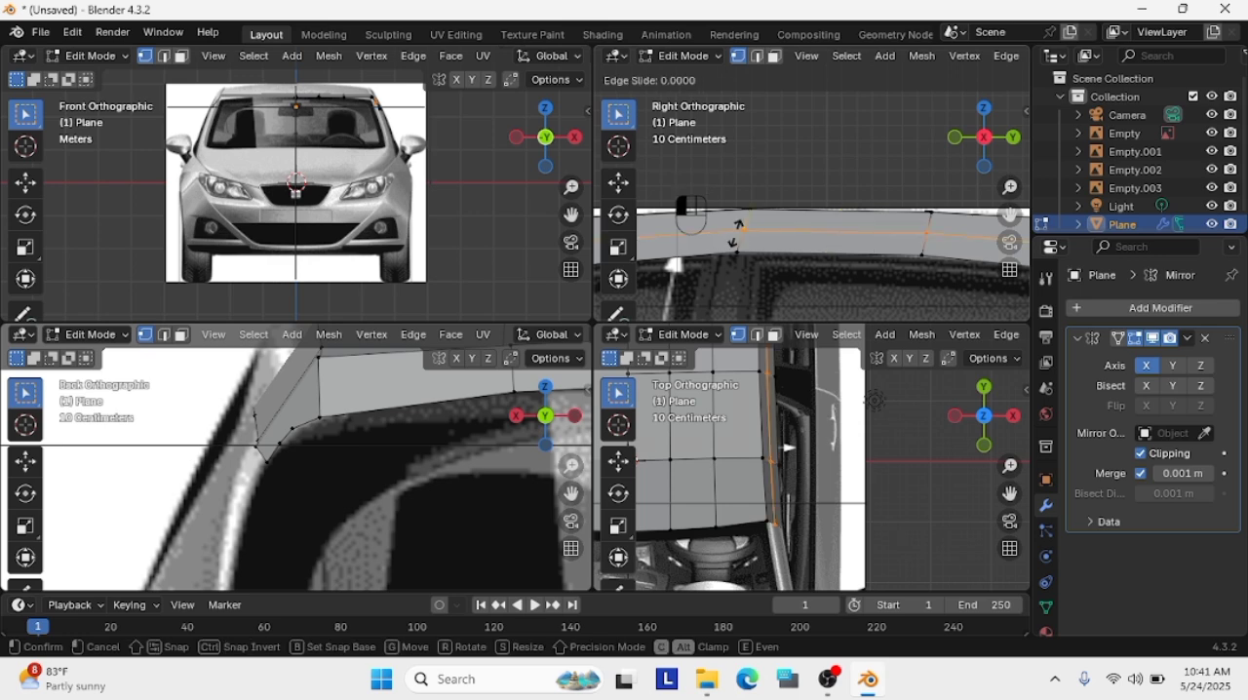
click(738, 230)
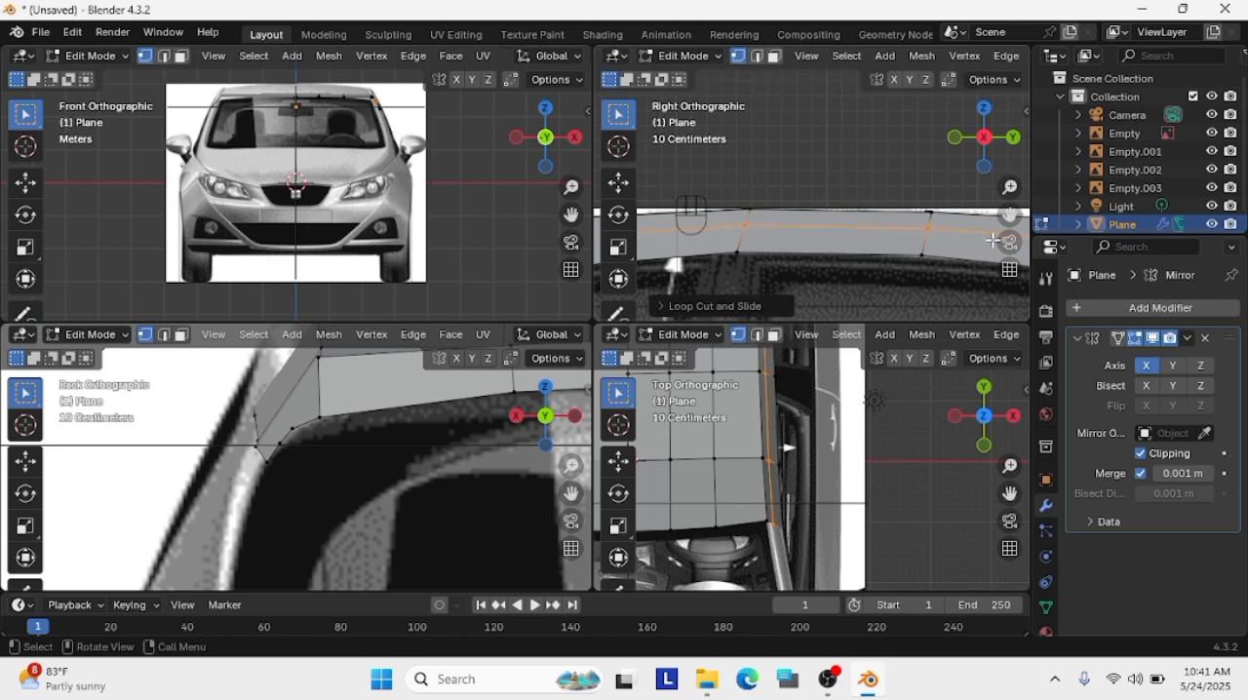
scroll(905, 250, up, 3)
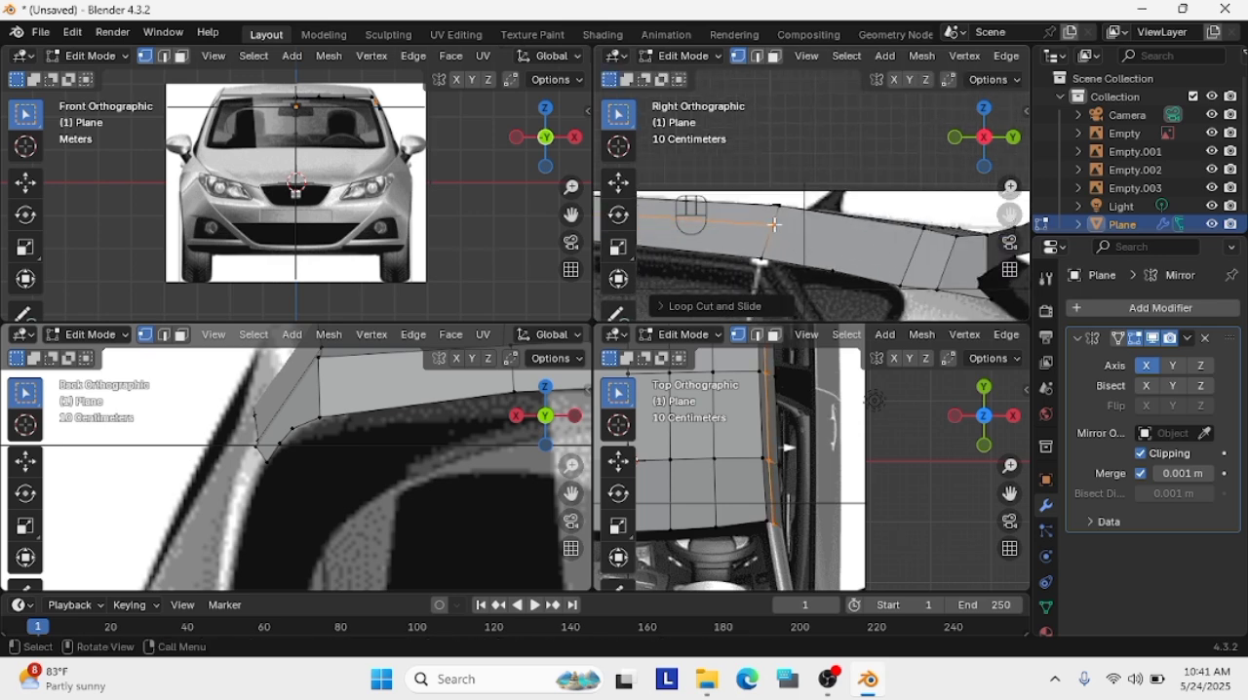
scroll(906, 248, down, 2)
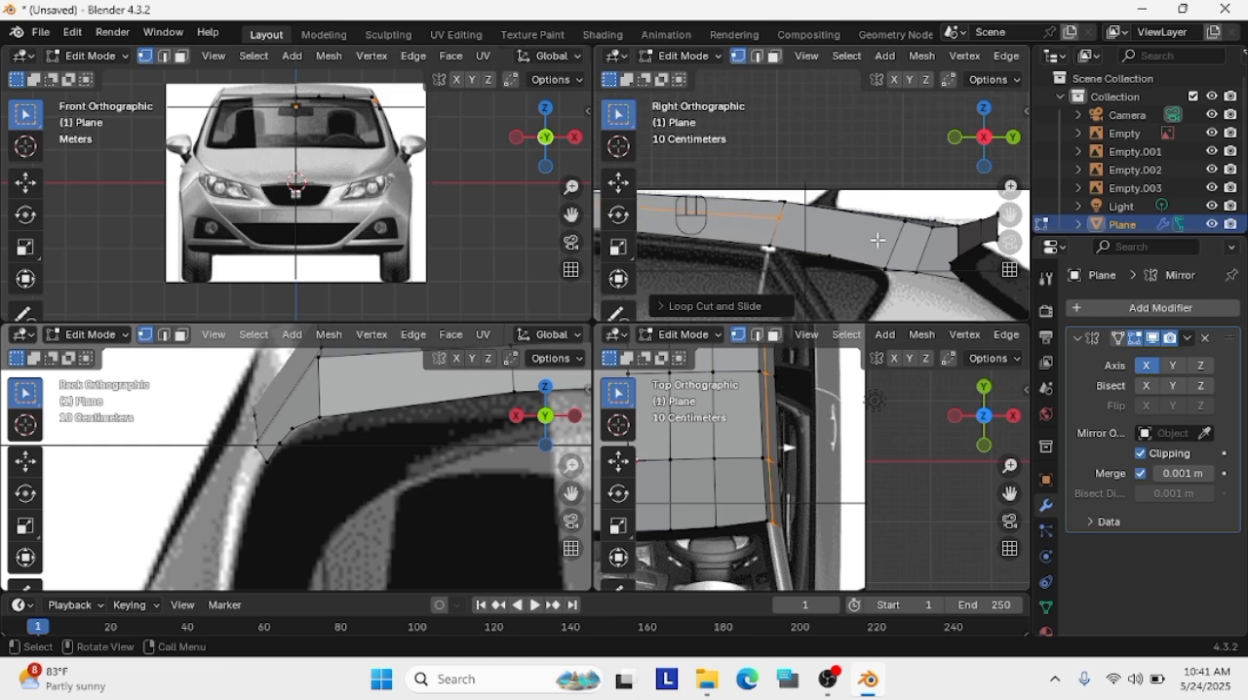
Loop-cut the rear end of the roof's side panel and connect the lengthwise middle edge line through the section ahead of it
click(783, 218)
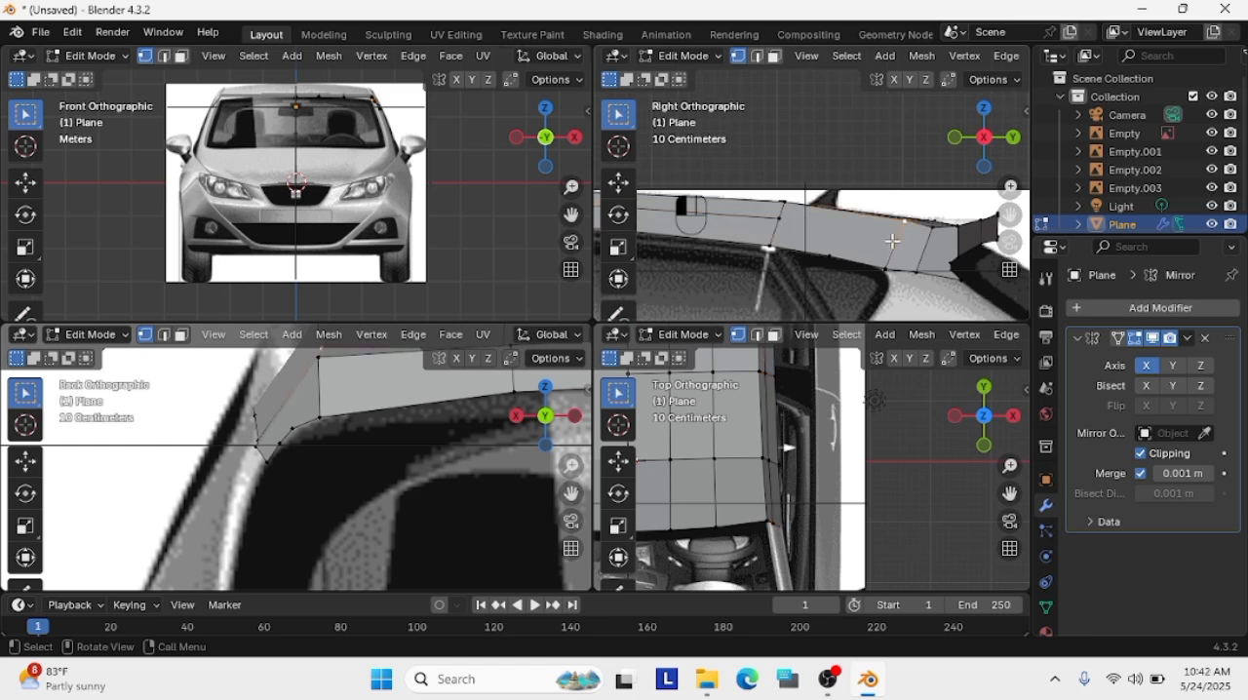
key(ctrl+r)
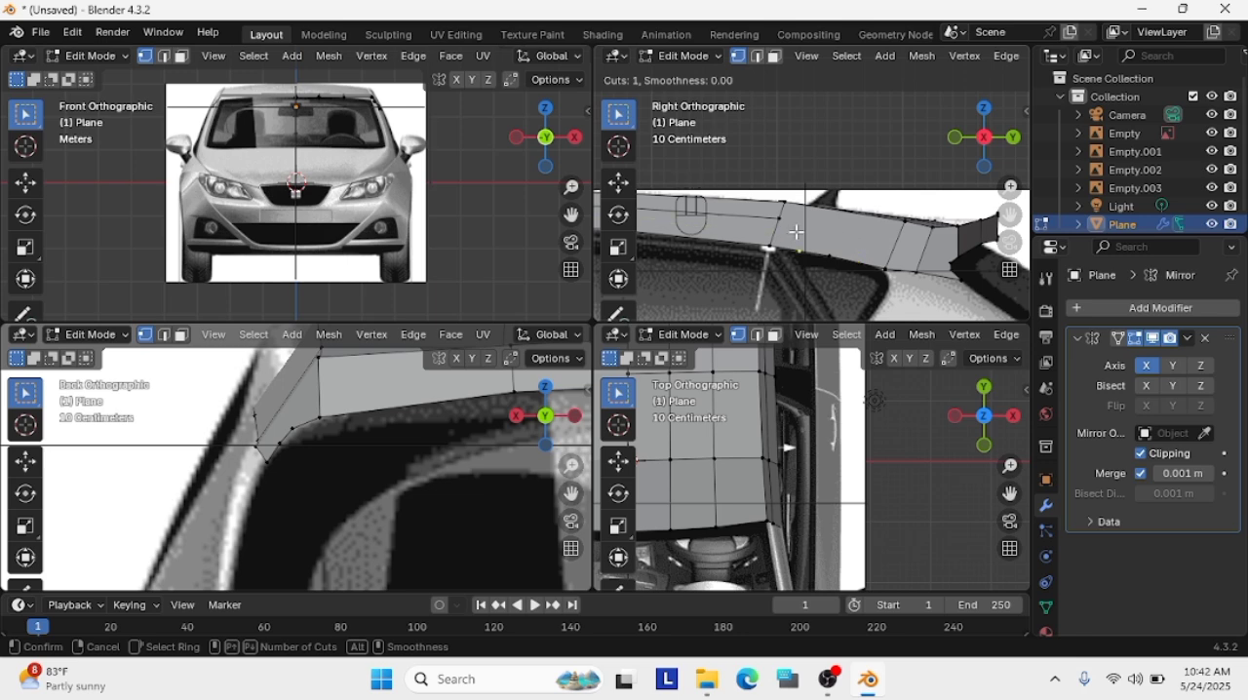
click(895, 234)
click(895, 234)
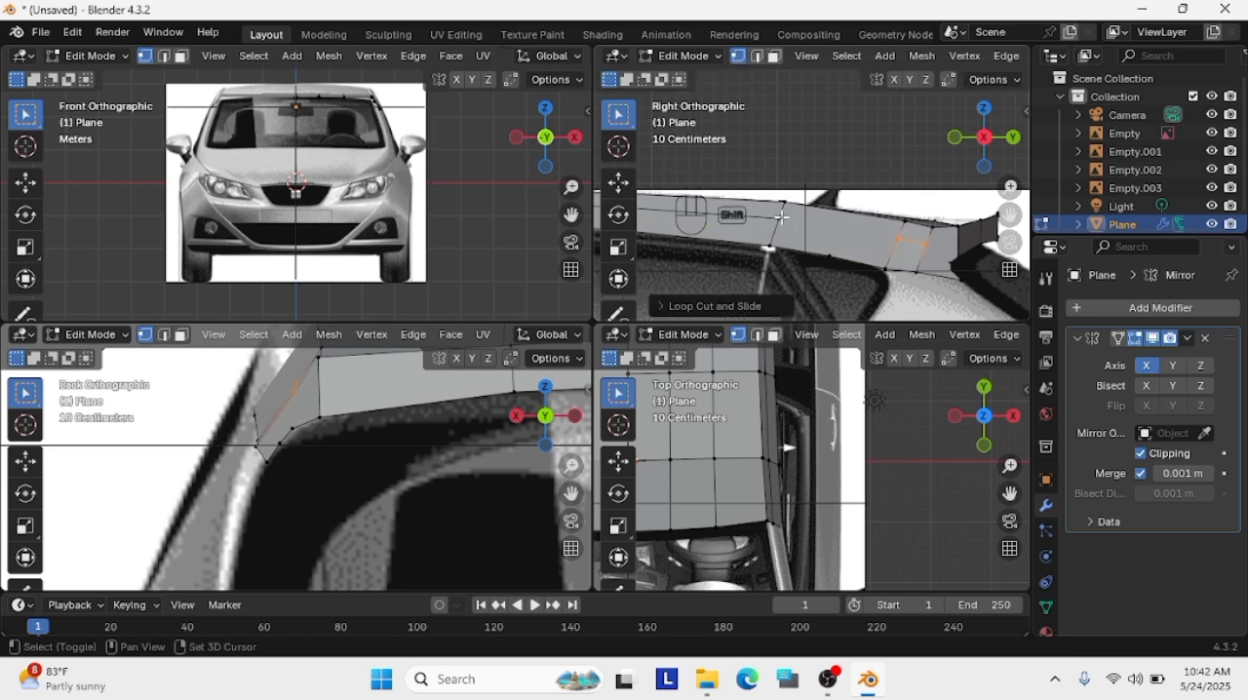
alt+click(788, 220)
shift+click(292, 428)
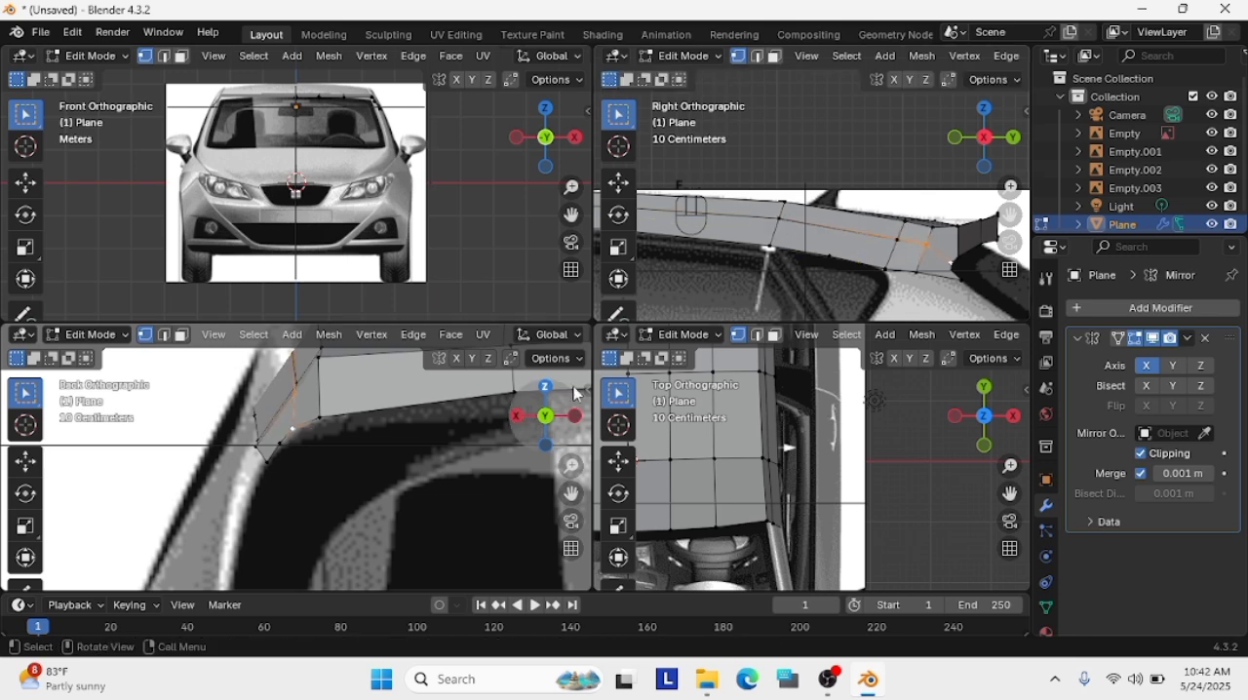
Try to move the roof's front corner vertex and the side panel's front middle vertex in the side view, and undo the moves
scroll(934, 266, down, 3)
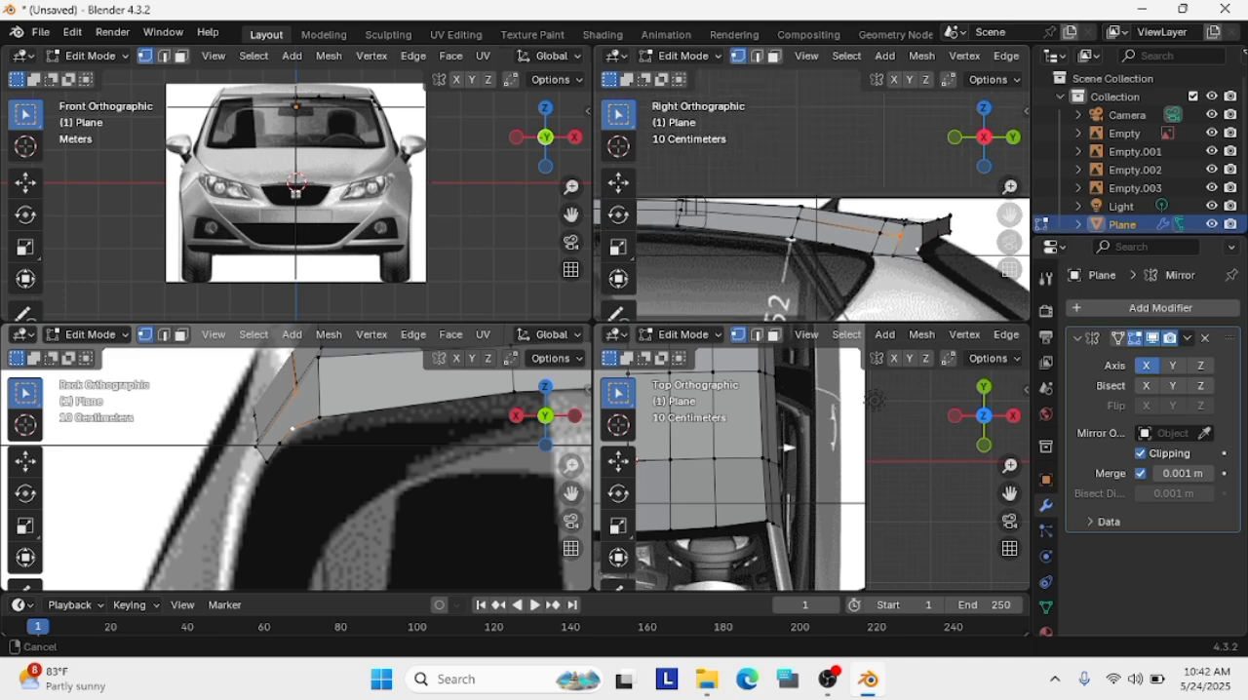
shift+middle_drag(651, 141, 777, 192)
scroll(948, 248, up, 3)
drag(1008, 215, 1226, 111)
scroll(782, 243, down, 1)
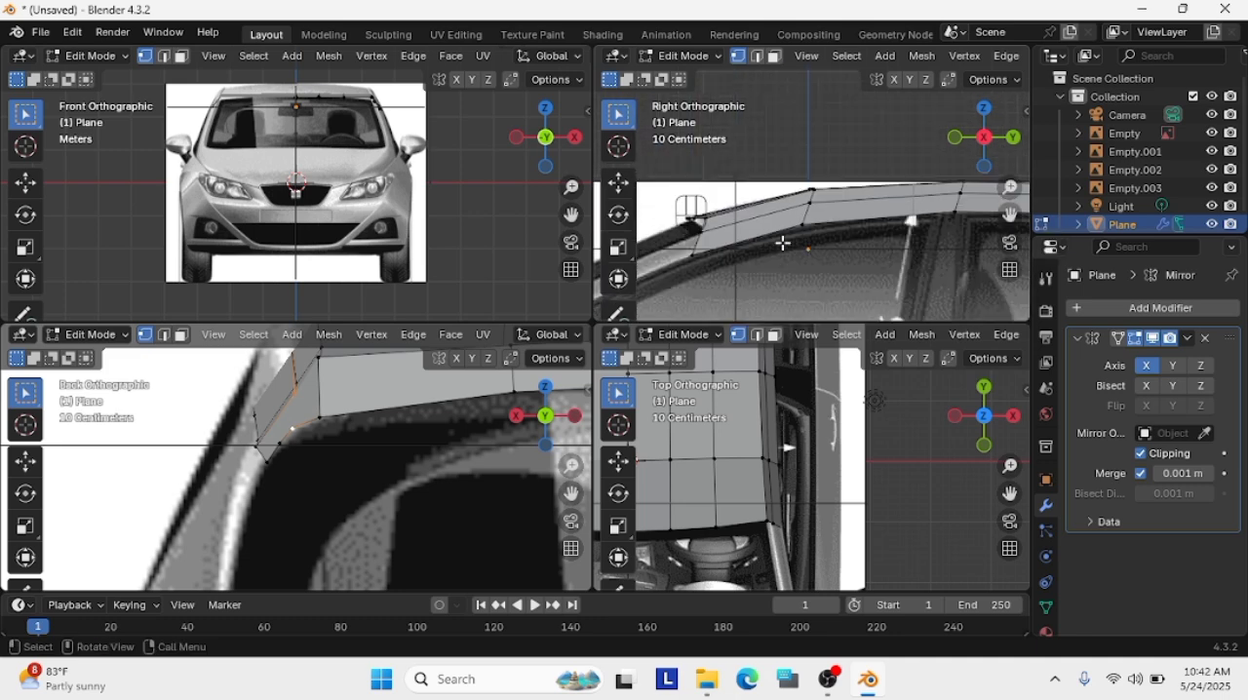
scroll(687, 178, up, 4)
shift+middle_drag(902, 203, 986, 213)
click(674, 254)
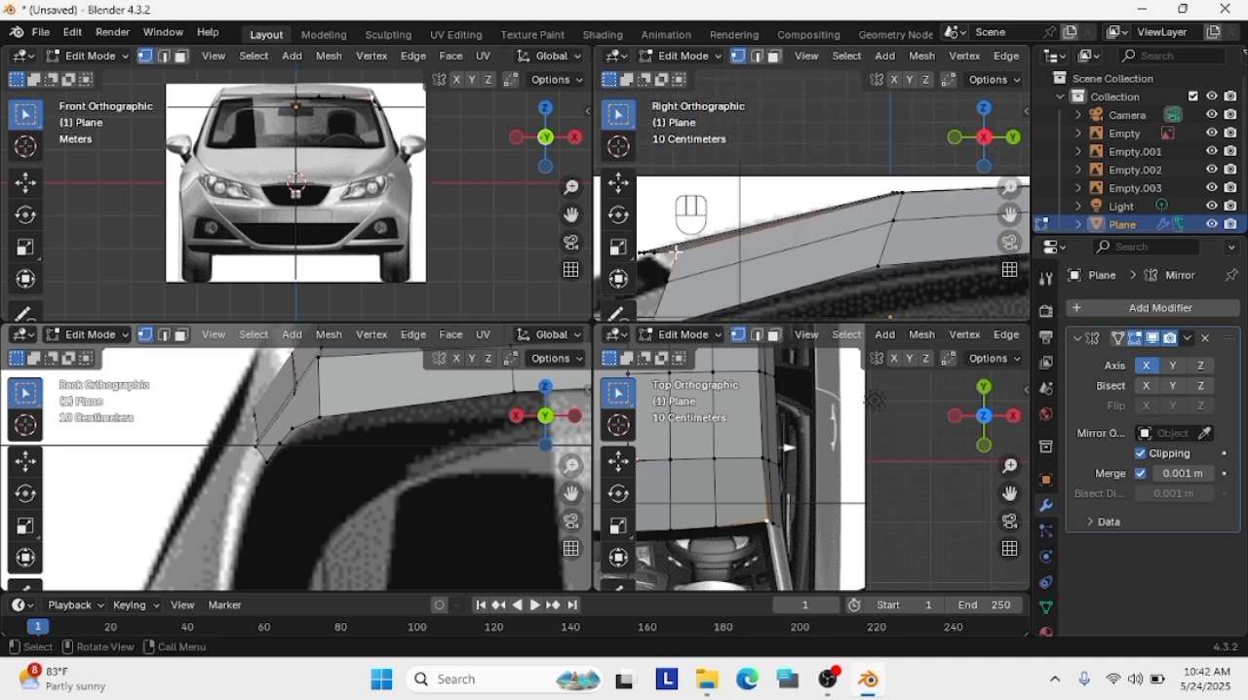
key(g)
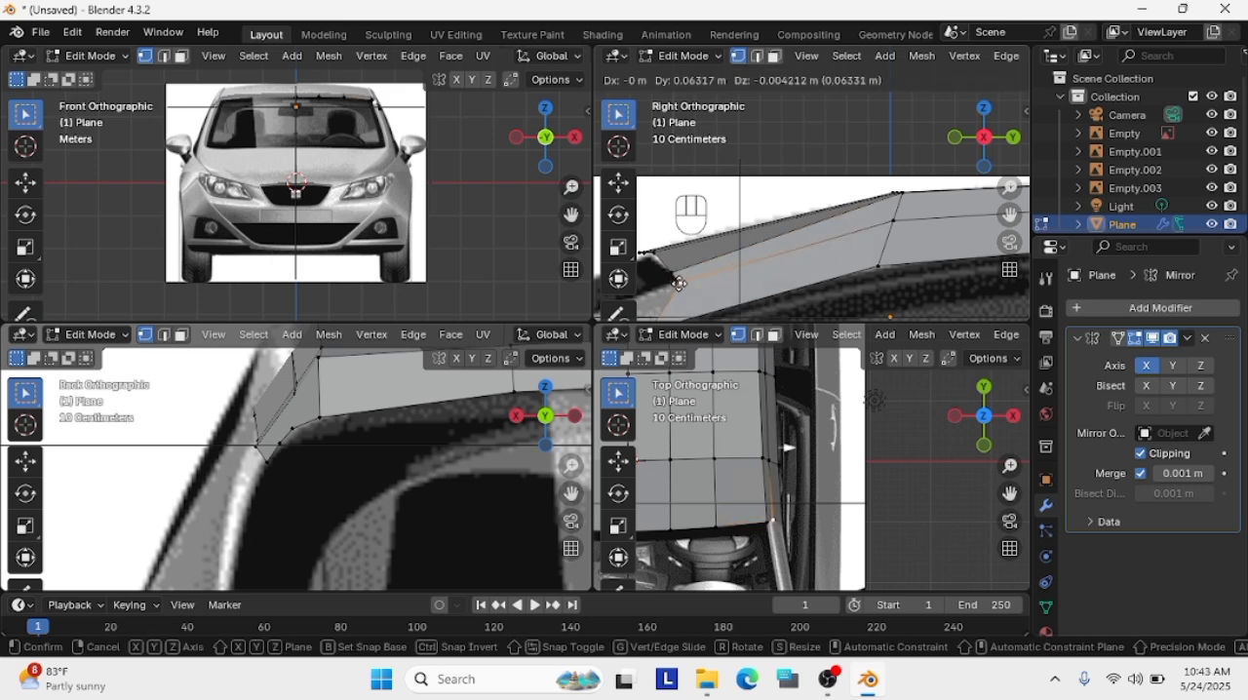
click(680, 283)
key(ctrl+z)
key(ctrl+z)
key(ctrl+z)
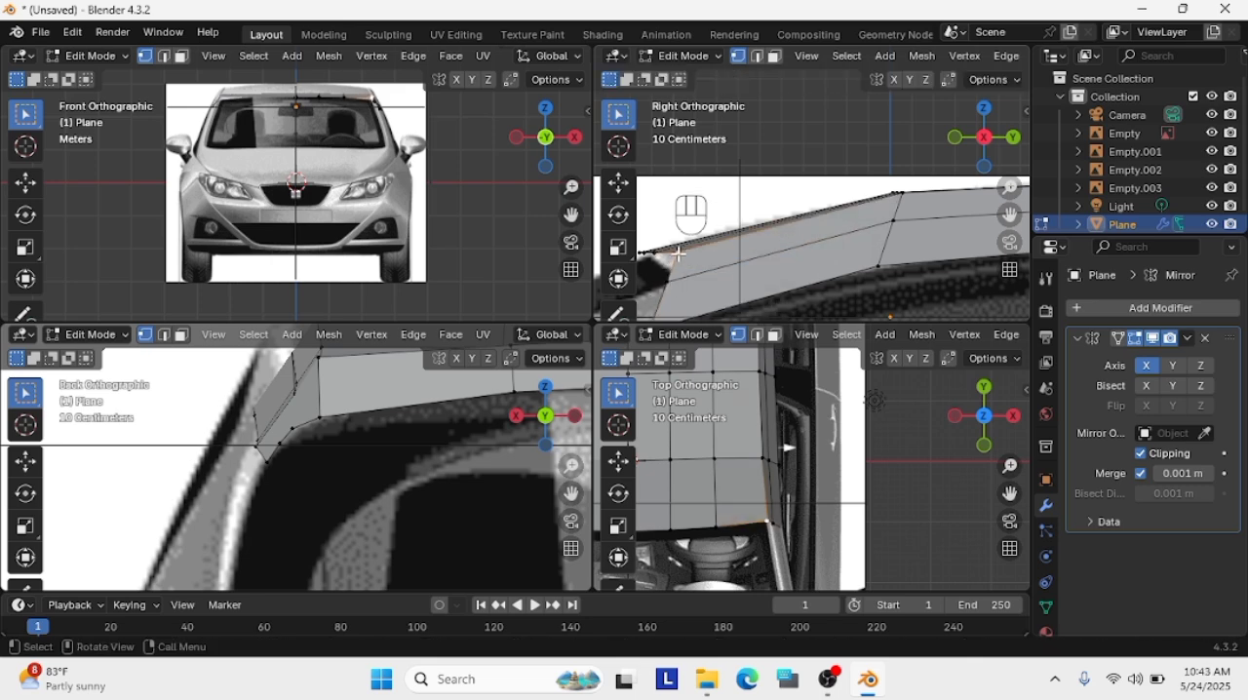
Try to delete the side panel's front middle vertex and lower the roof's front corner vertex in the side view
key(x)
click(671, 280)
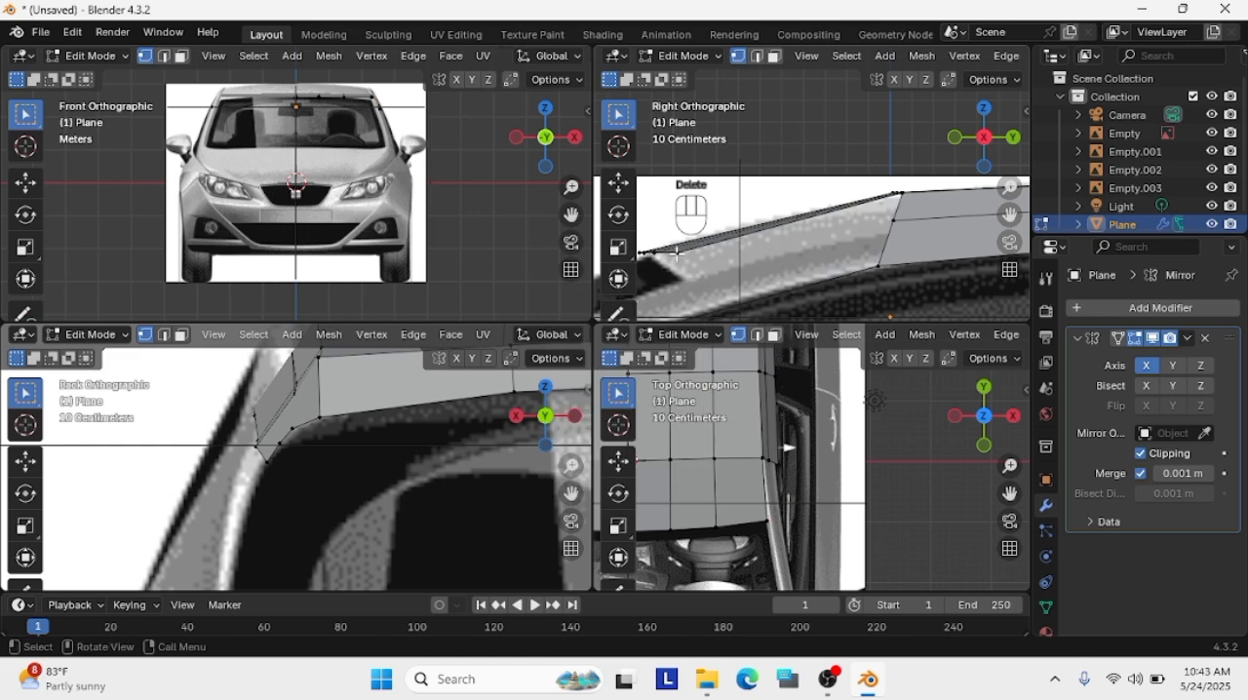
key(g)
click(680, 278)
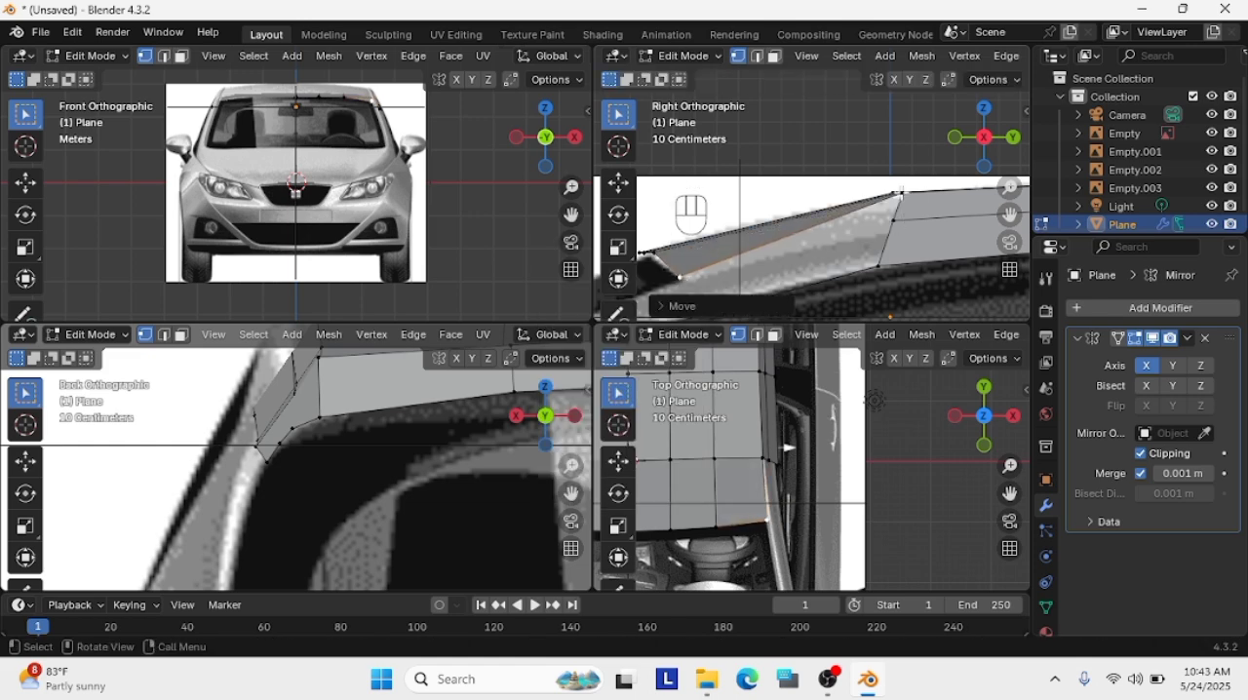
Try to fill a face between the lowered front corner and the panel's middle edge line, and delete the next upper vertex
shift+click(894, 221)
key(f)
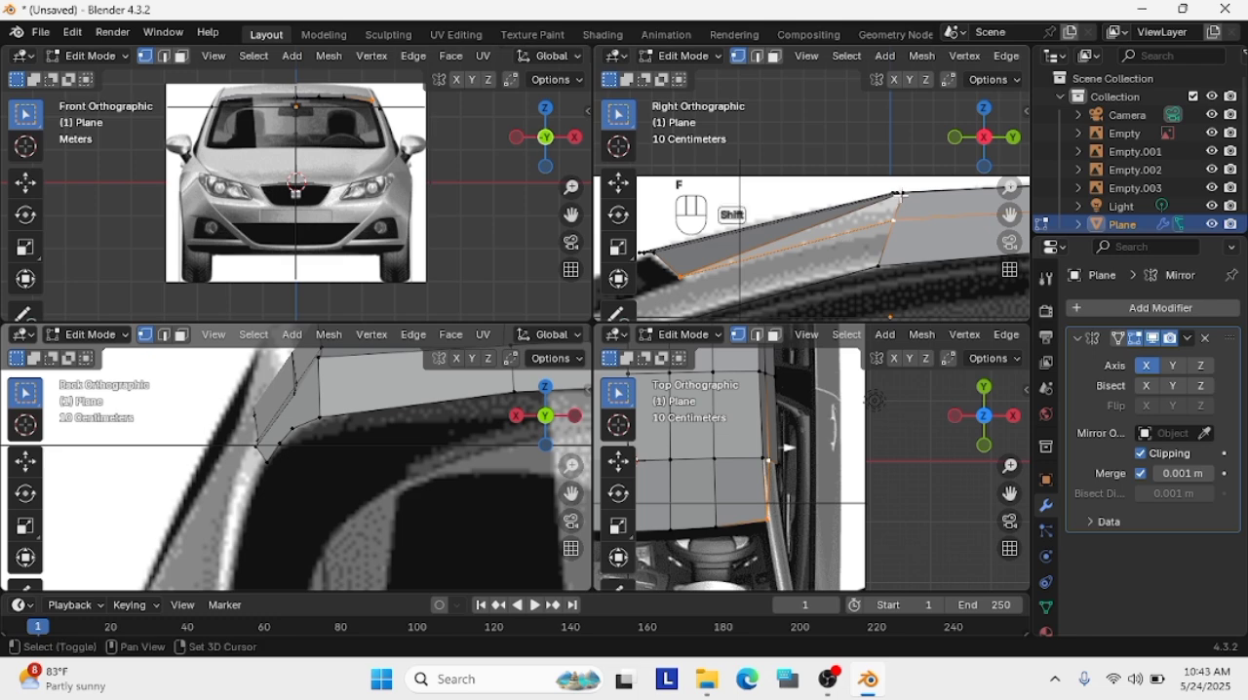
shift+click(896, 200)
key(f)
click(831, 278)
click(904, 206)
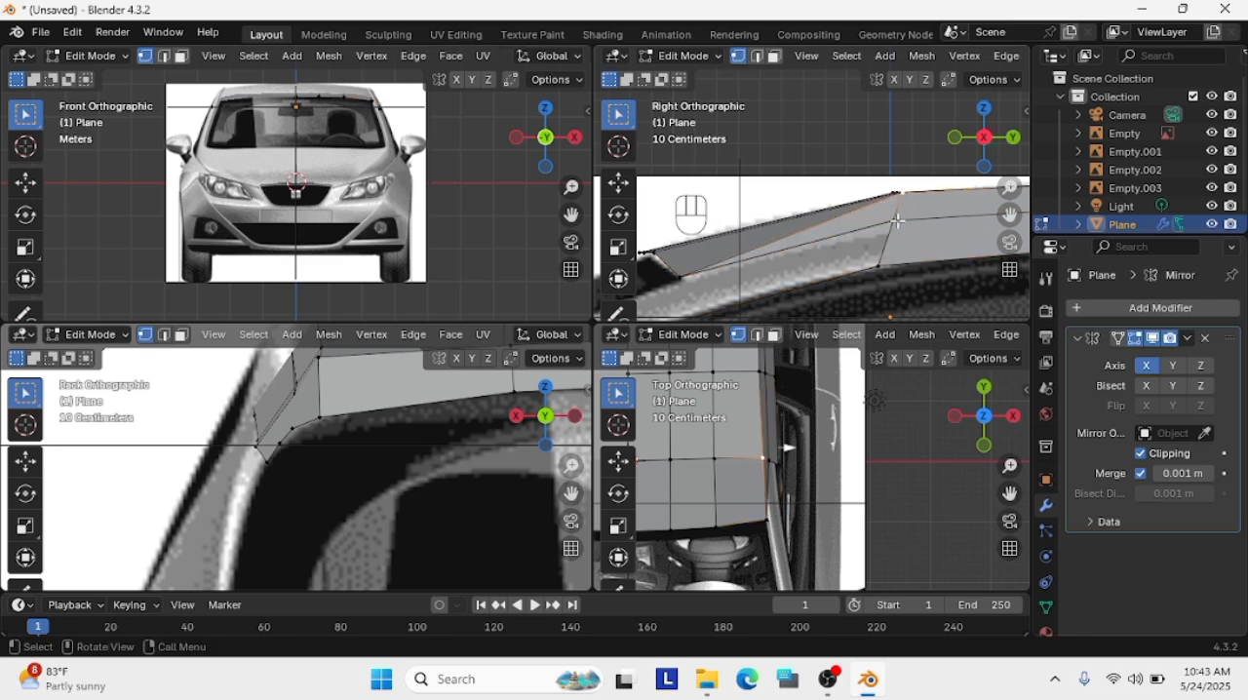
key(x)
click(875, 252)
Undo the deletions, fills and corner move at the front of the side panel to restore its faces
key(ctrl+z)
key(ctrl+z)
key(ctrl+z)
key(ctrl+z)
key(ctrl+z)
key(ctrl+z)
key(ctrl+z)
key(ctrl+z)
key(ctrl+z)
key(ctrl+z)
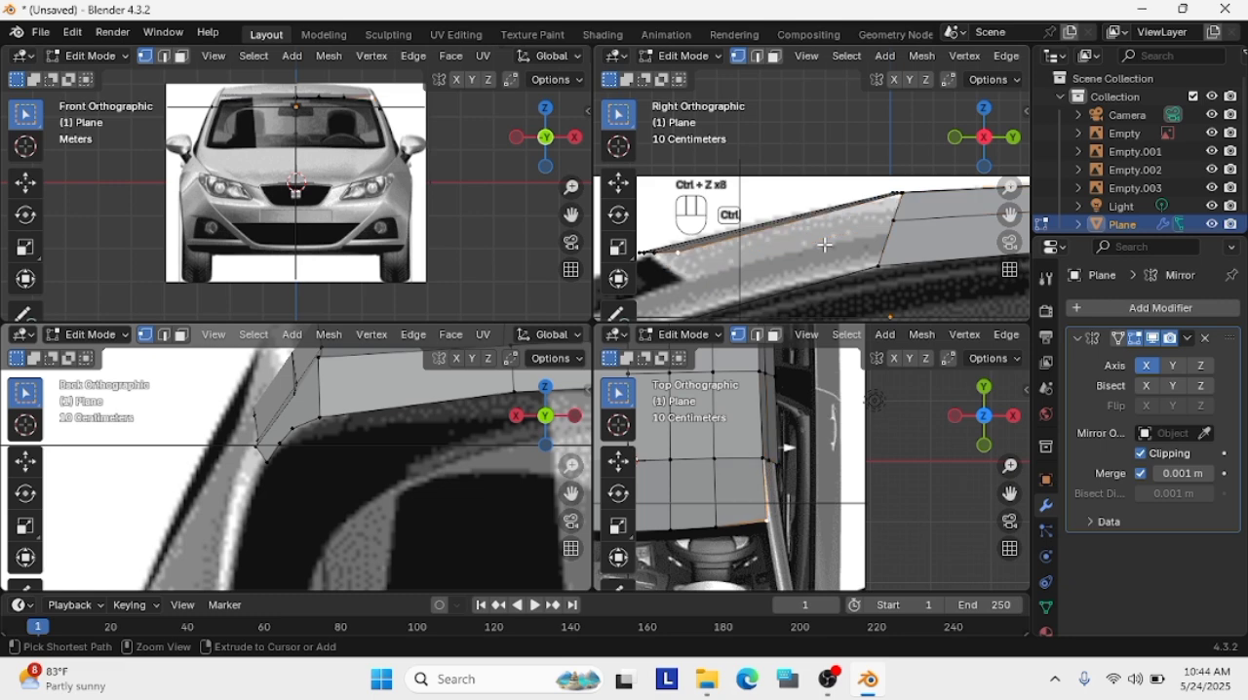
Lower the roof's front corner vertex in the front view to meet the upper corner of the windshield
drag(572, 187, 571, 108)
drag(571, 214, 343, 489)
scroll(370, 156, up, 2)
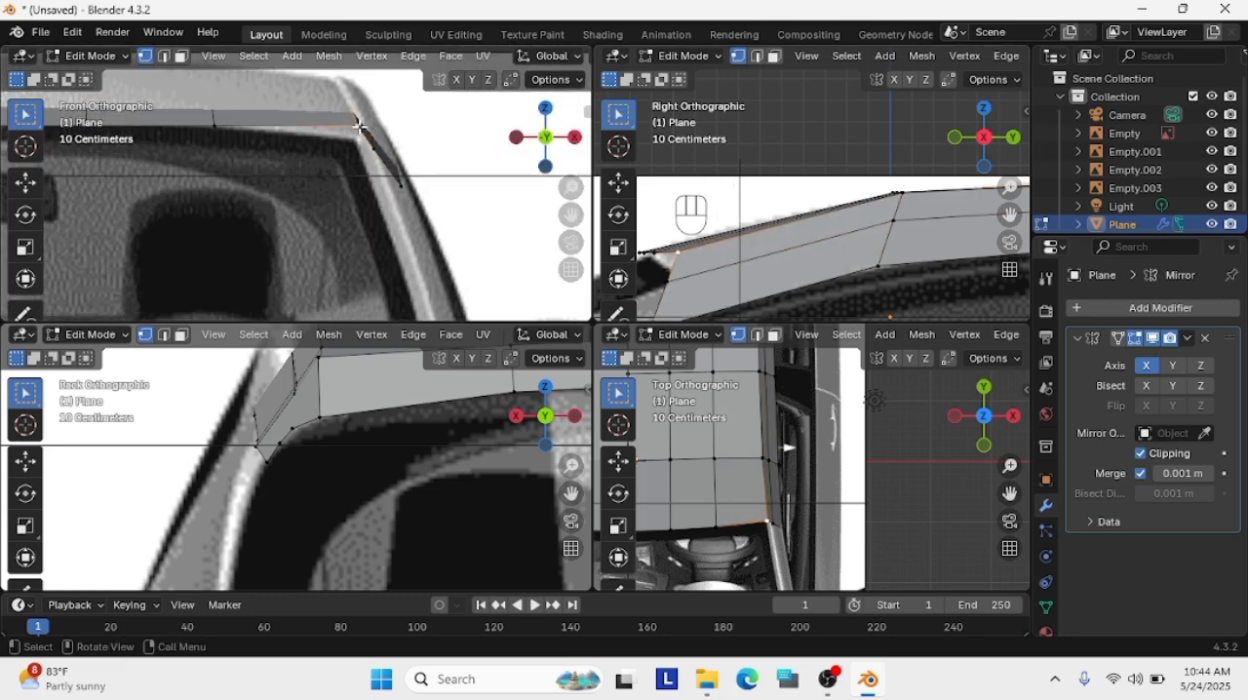
click(357, 119)
key(g)
click(361, 135)
scroll(409, 177, down, 1)
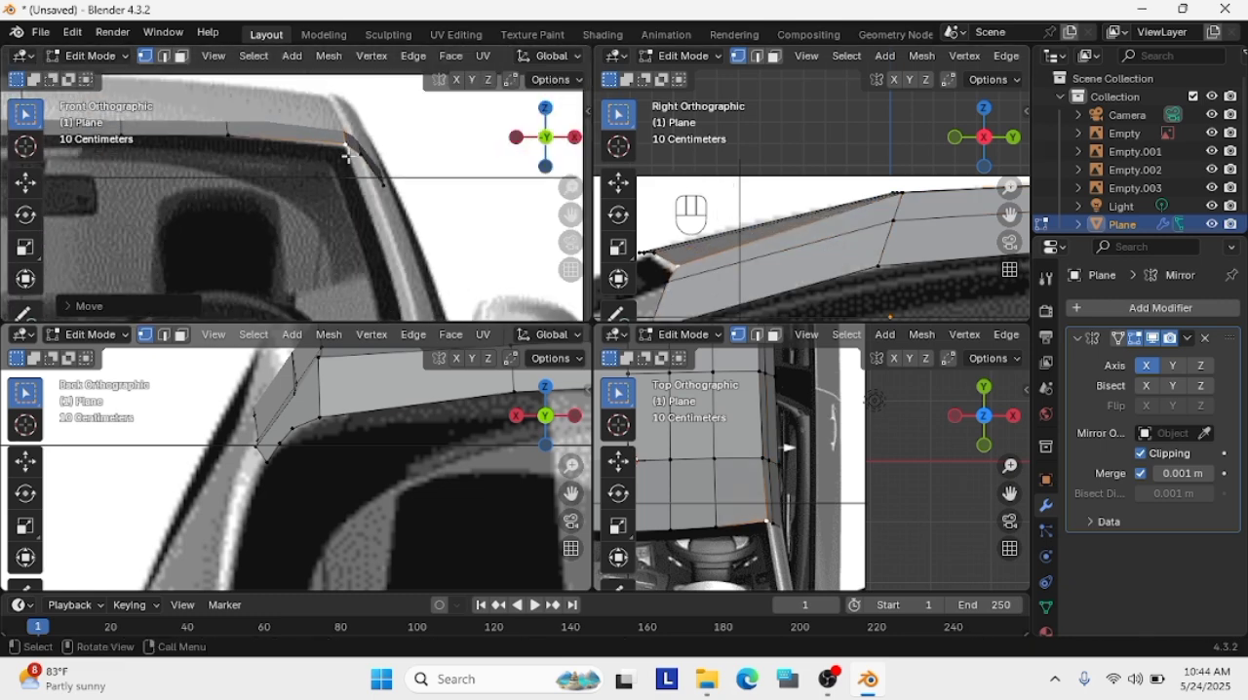
Fine-tune the roof's front corner vertex in the side view along the upper end of the windshield pillar
key(g)
click(674, 270)
click(659, 255)
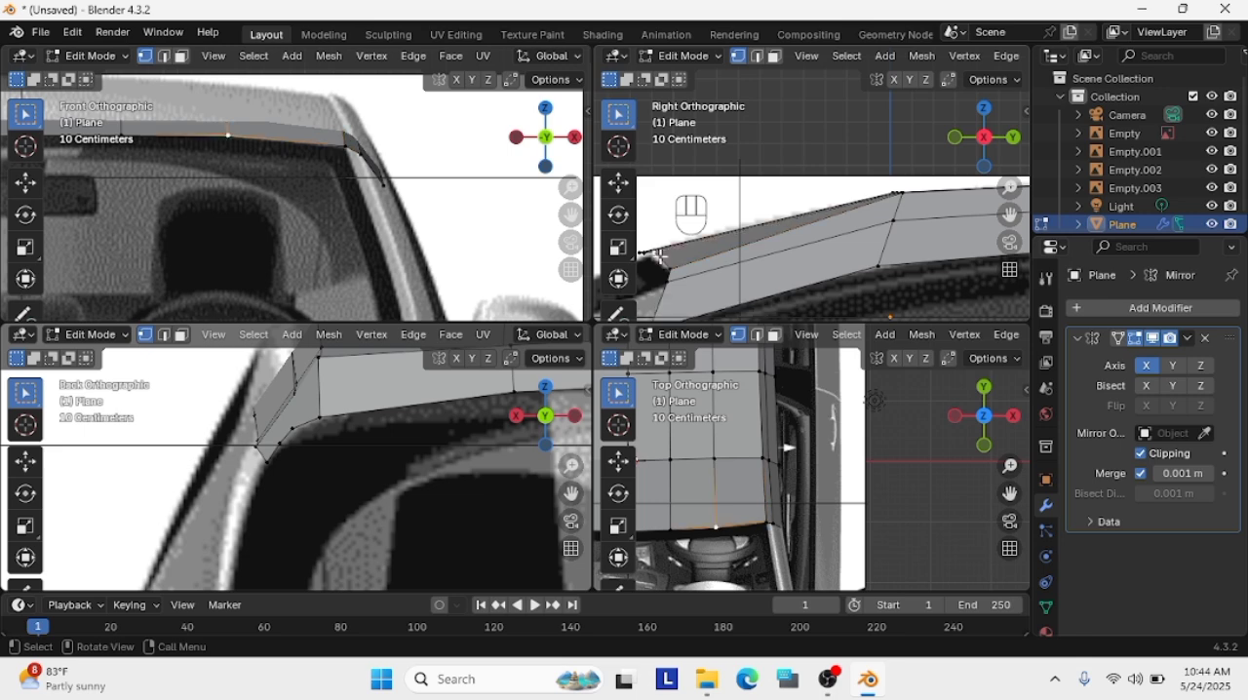
key(g)
click(672, 266)
Move the side panel's front middle vertex about 0.01 m outward in the front view and slightly rearward in the side view
click(359, 157)
key(g)
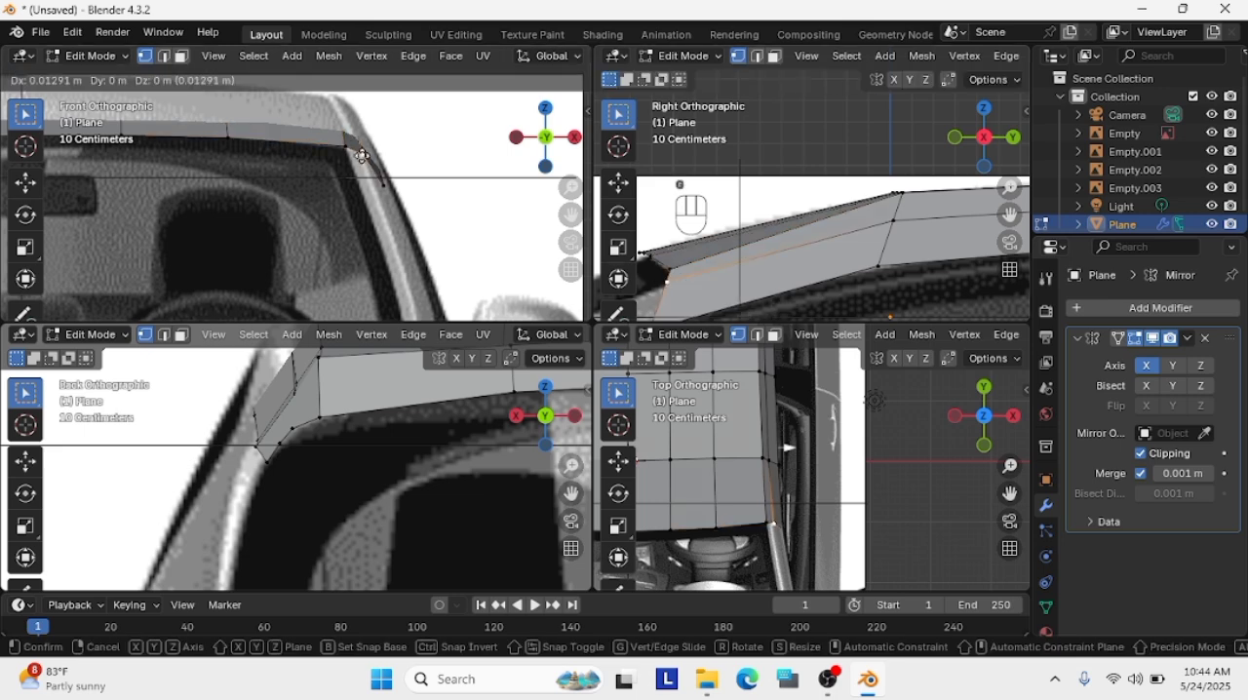
click(360, 161)
scroll(696, 287, down, 1)
click(691, 269)
key(g)
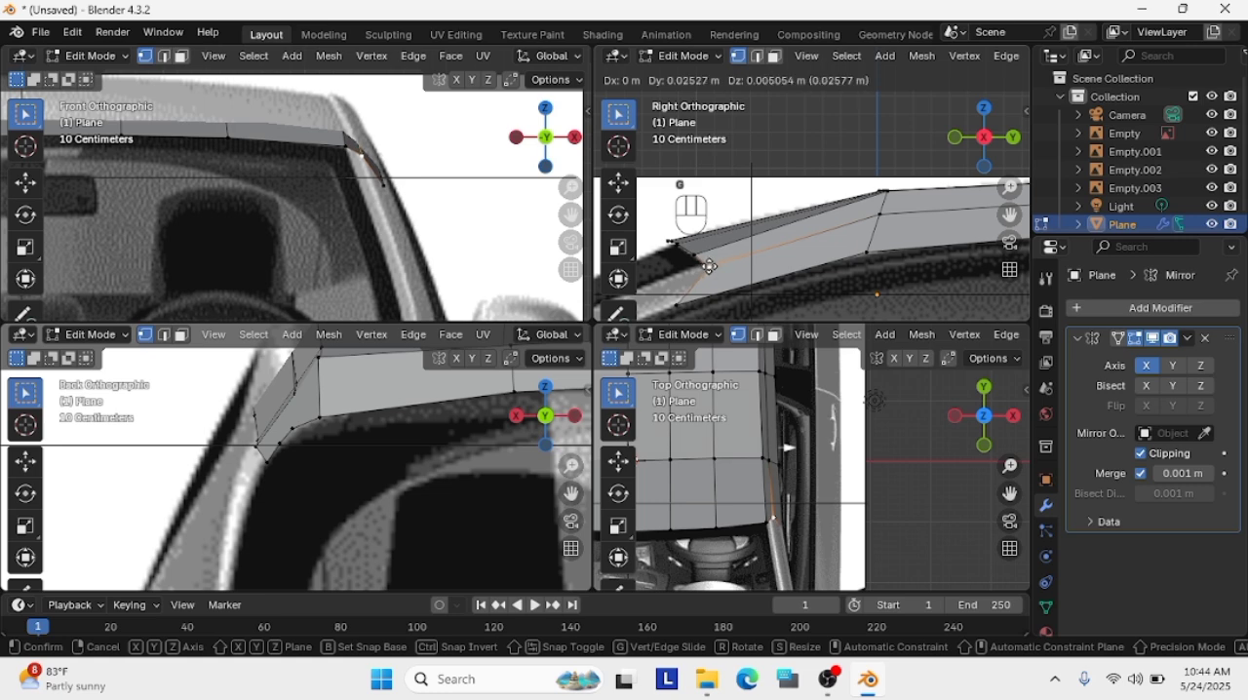
click(697, 265)
Move the side panel's front lower vertex rearward and up in the side view to sit above the door window line
scroll(690, 263, up, 2)
click(688, 262)
key(g)
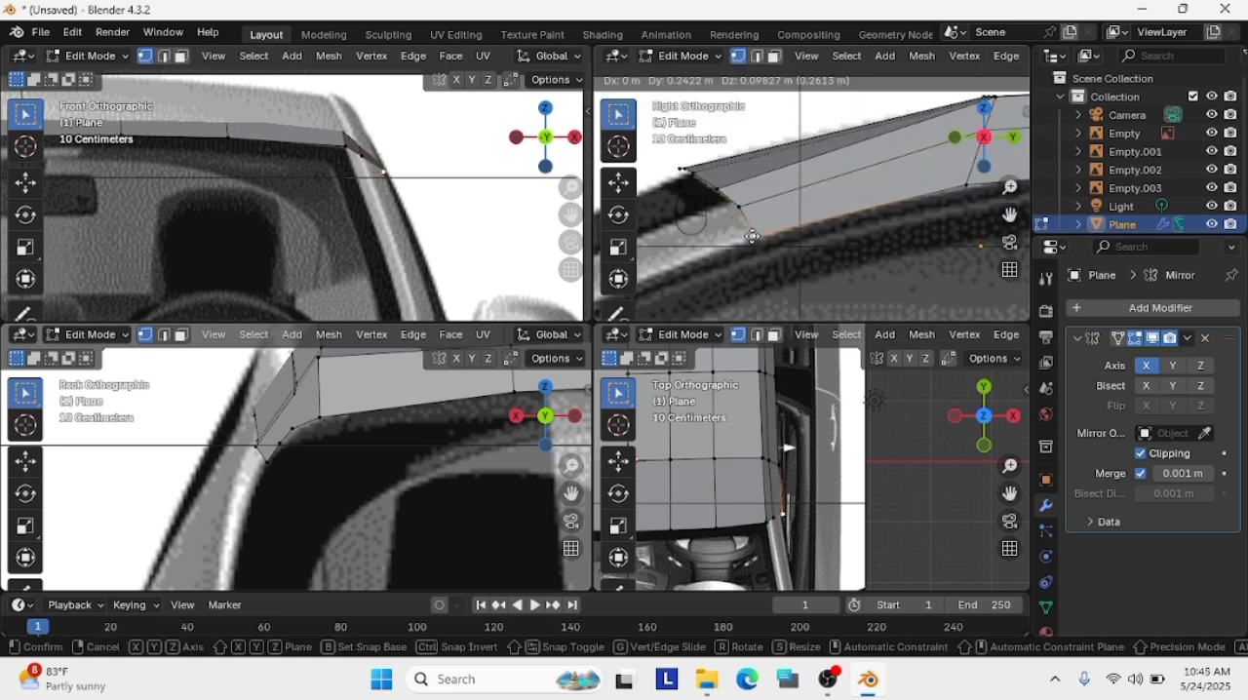
click(761, 237)
Adjust the roof's front corner and the panel's front middle vertex to form a slanted front edge across the windshield pillar
click(717, 190)
key(g)
click(727, 200)
click(739, 207)
key(g)
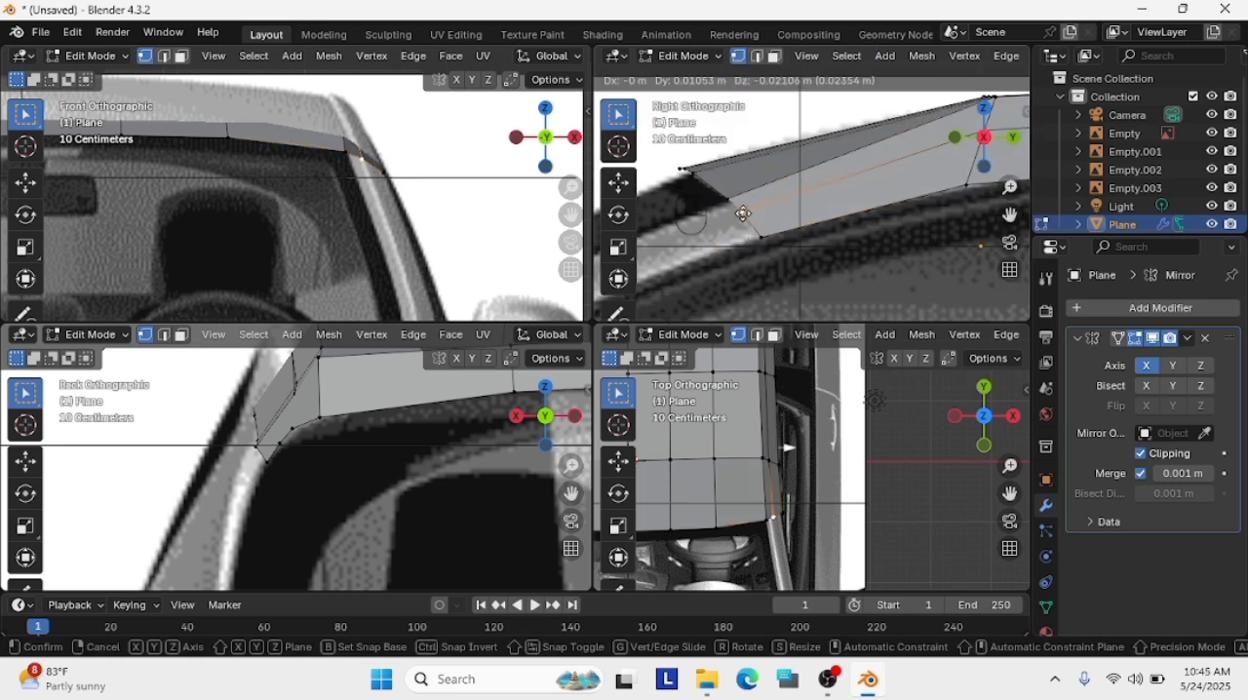
click(748, 214)
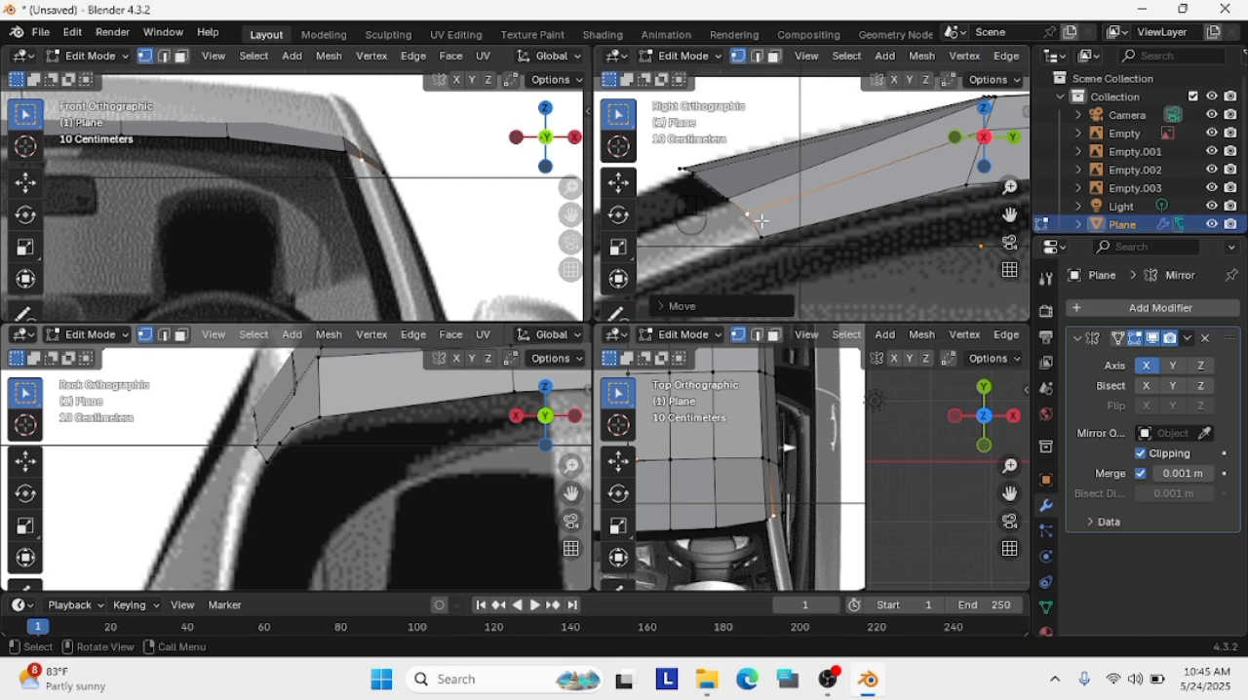
Select the side panel's lengthwise middle vertices in the side view and move them outward in the back view to round the roof edge
scroll(836, 185, down, 3)
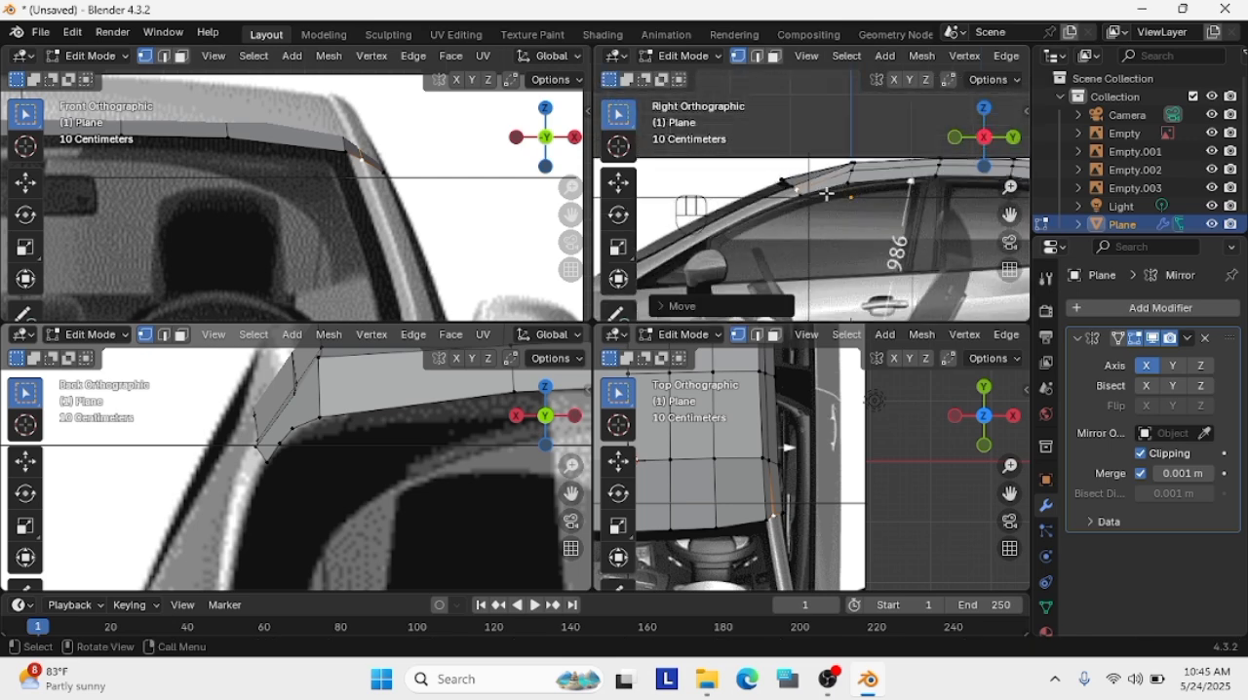
drag(1009, 214, 783, 226)
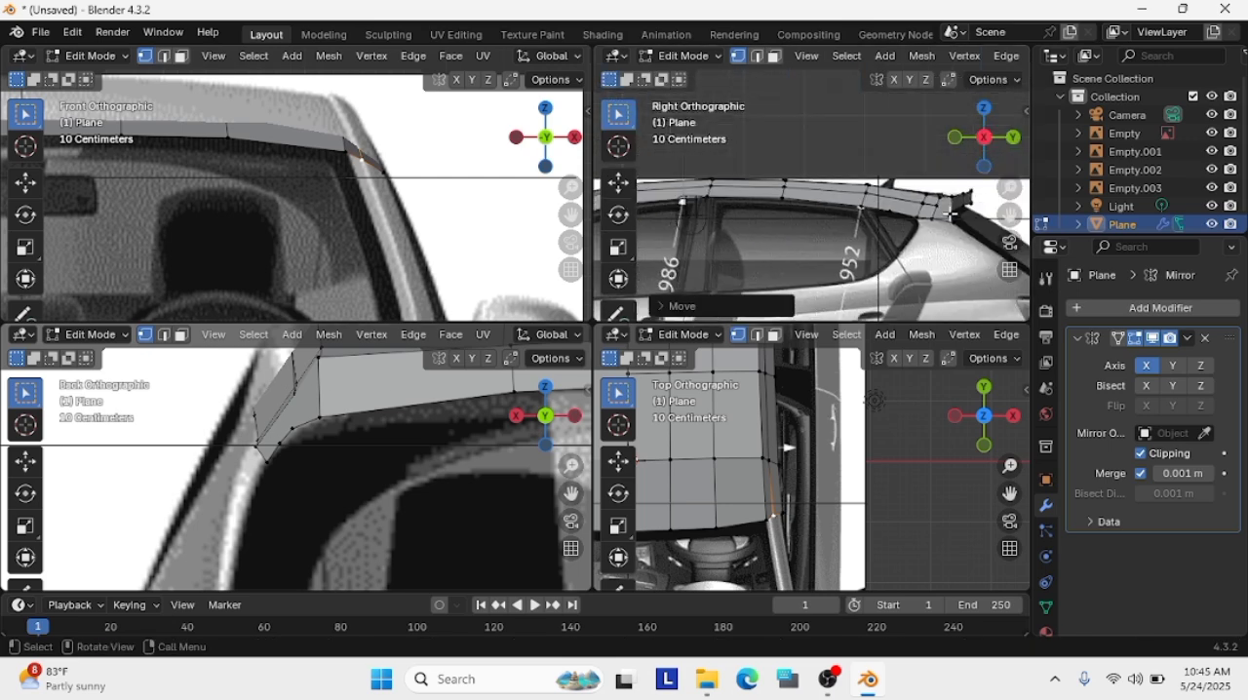
click(926, 207)
shift+middle_drag(775, 187, 863, 185)
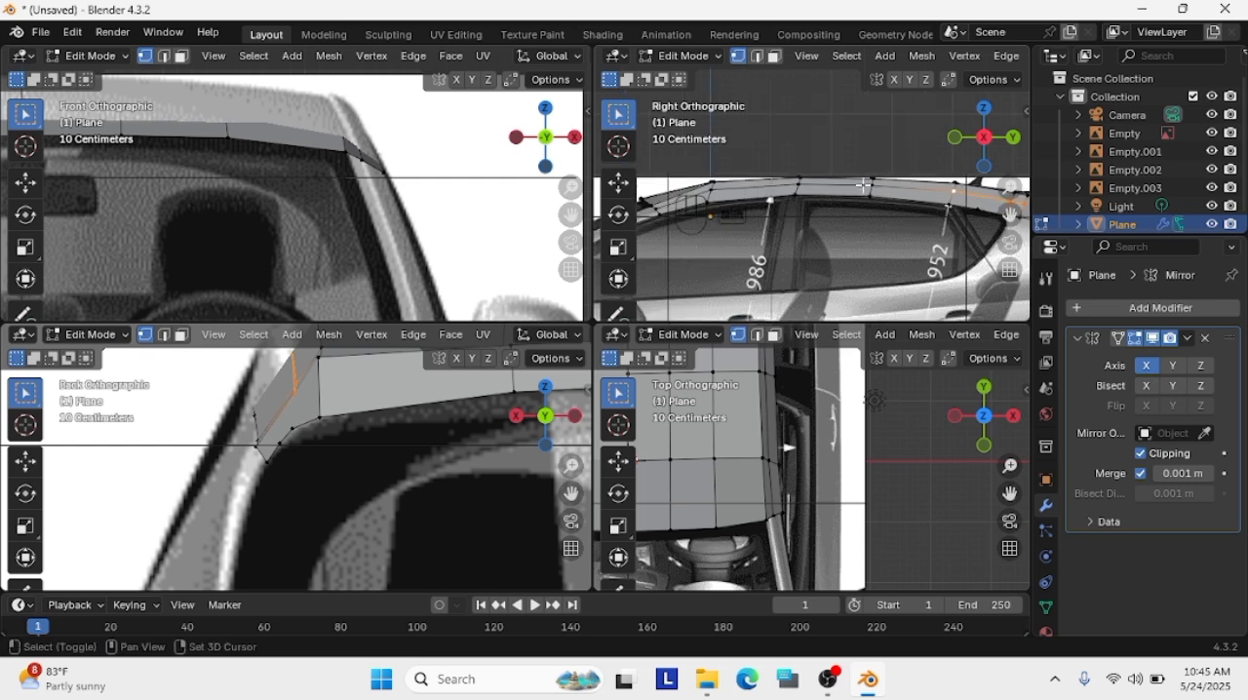
key(g)
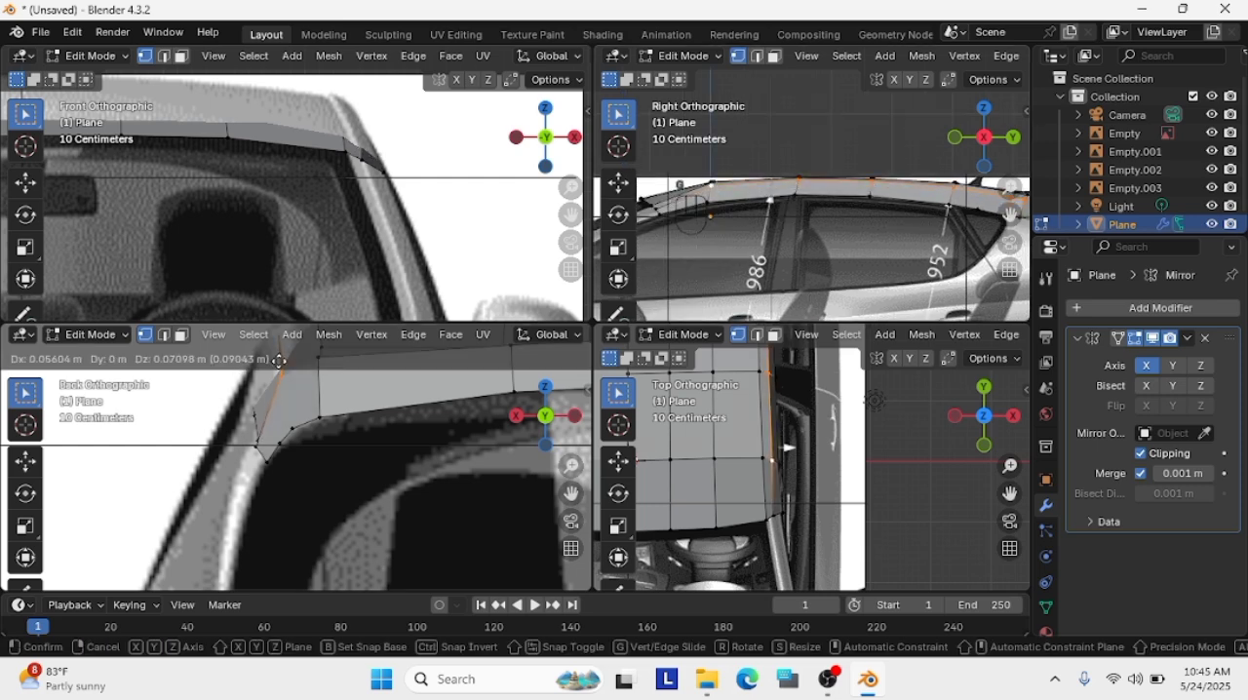
click(274, 372)
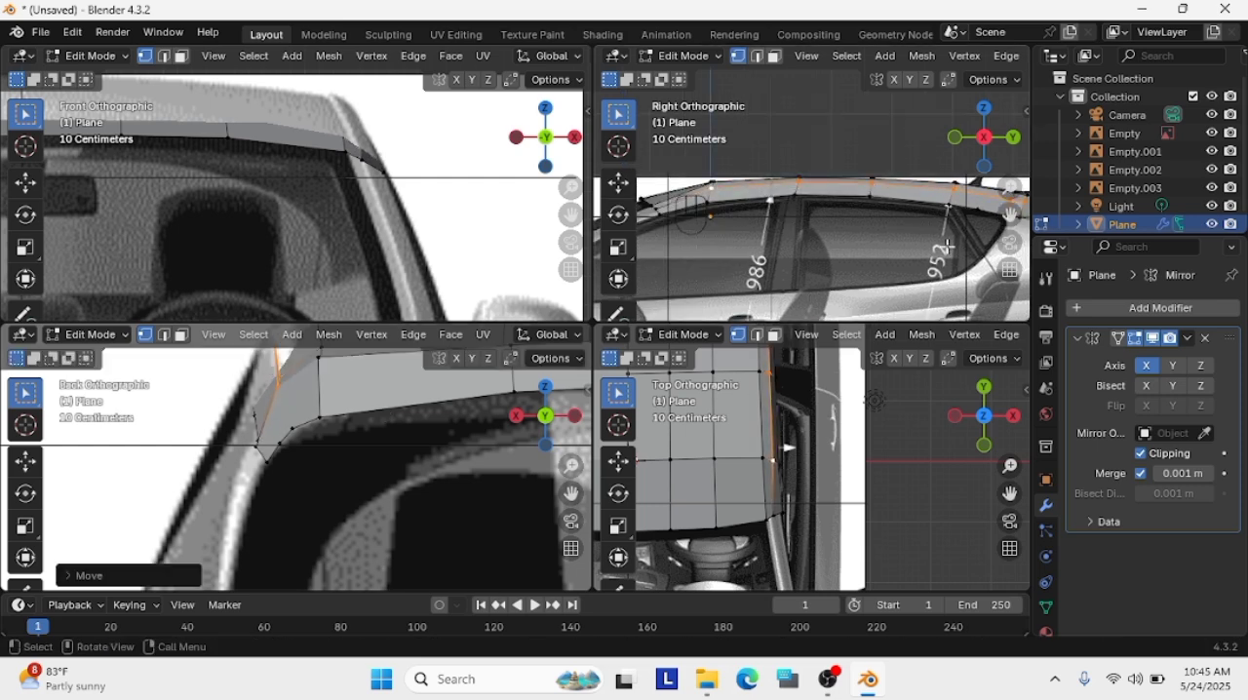
Nudge the side panel's middle vertices while viewing the roof from an angle, and return to the full back view
middle_drag(947, 245, 399, 470)
key(g)
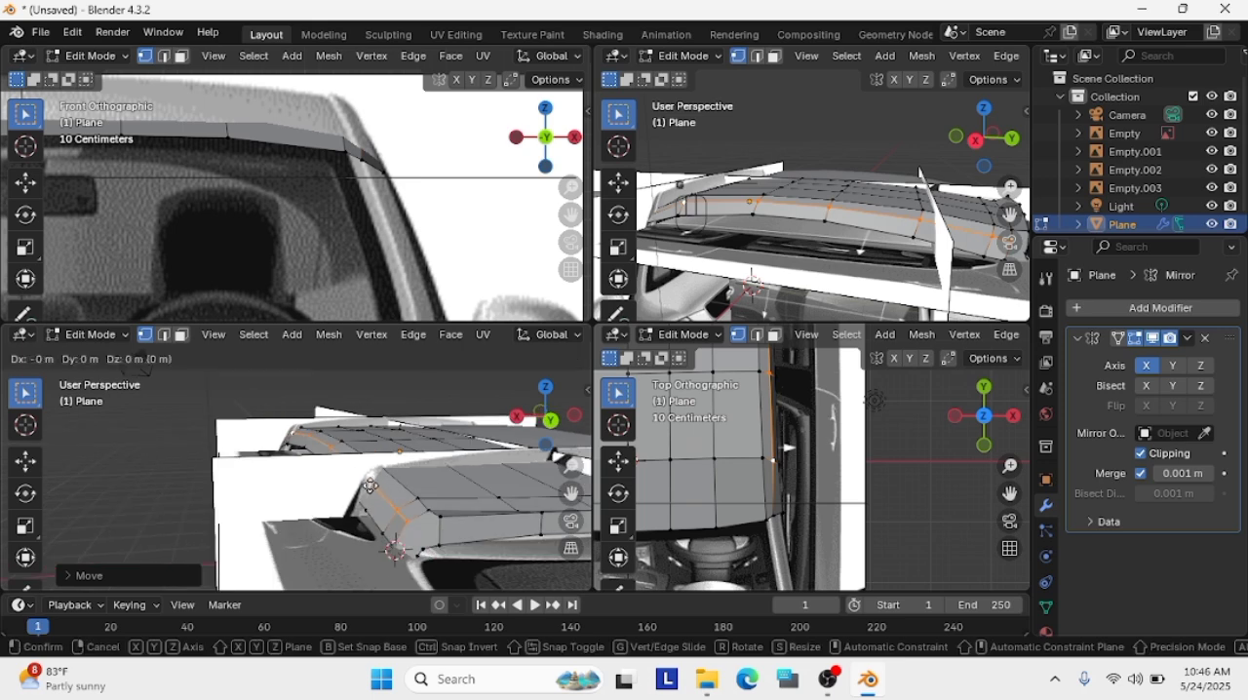
click(375, 477)
scroll(465, 553, up, 2)
scroll(478, 538, down, 2)
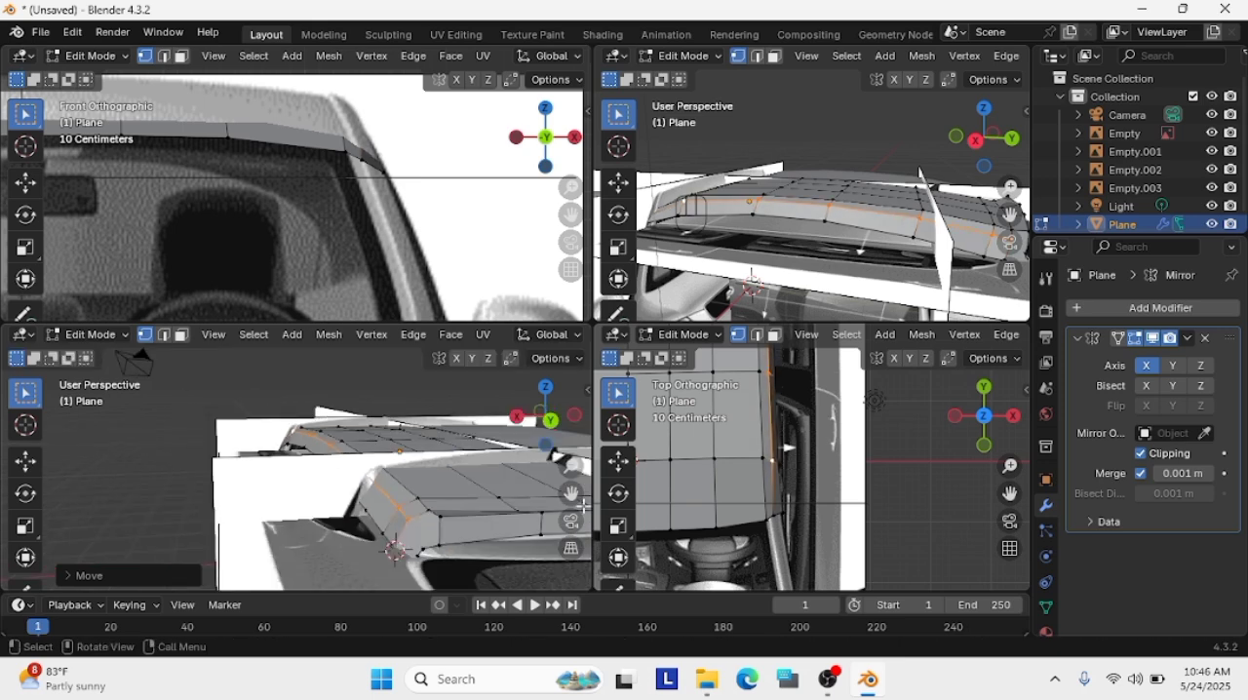
middle_drag(583, 506, 534, 484)
click(551, 419)
scroll(839, 246, down, 1)
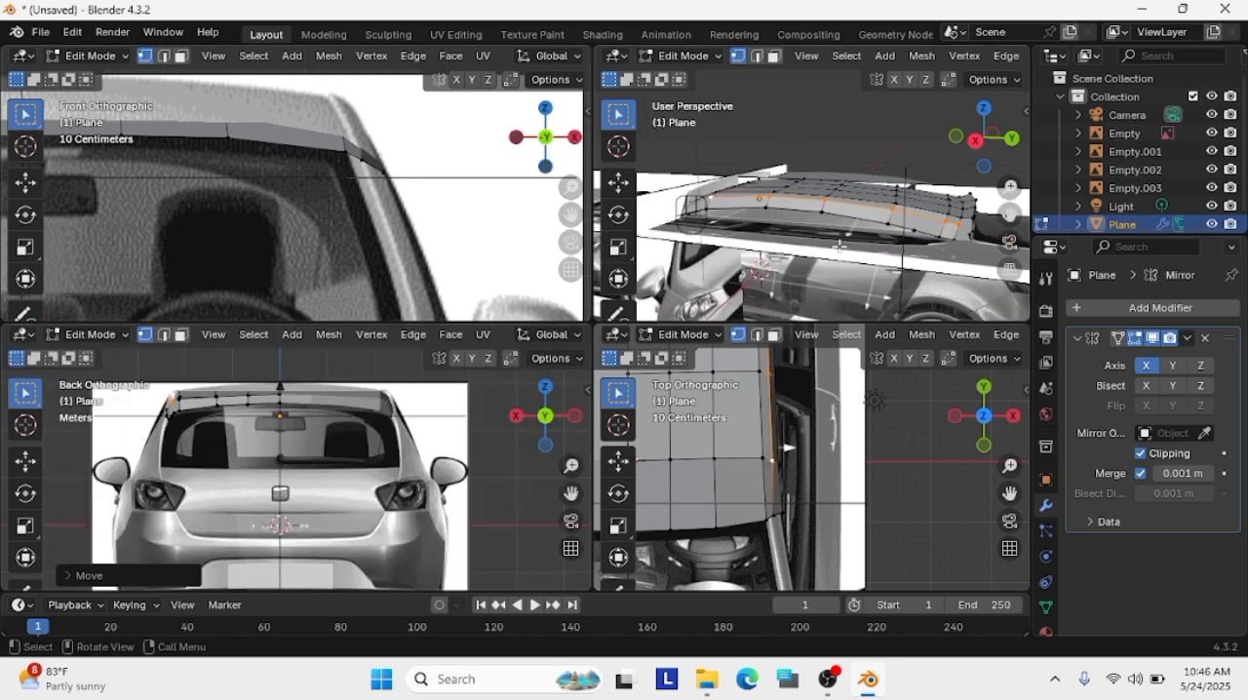
Return to the right side view and nudge the side panel's front middle vertex in the front view to follow the windshield pillar
click(975, 140)
scroll(785, 292, up, 4)
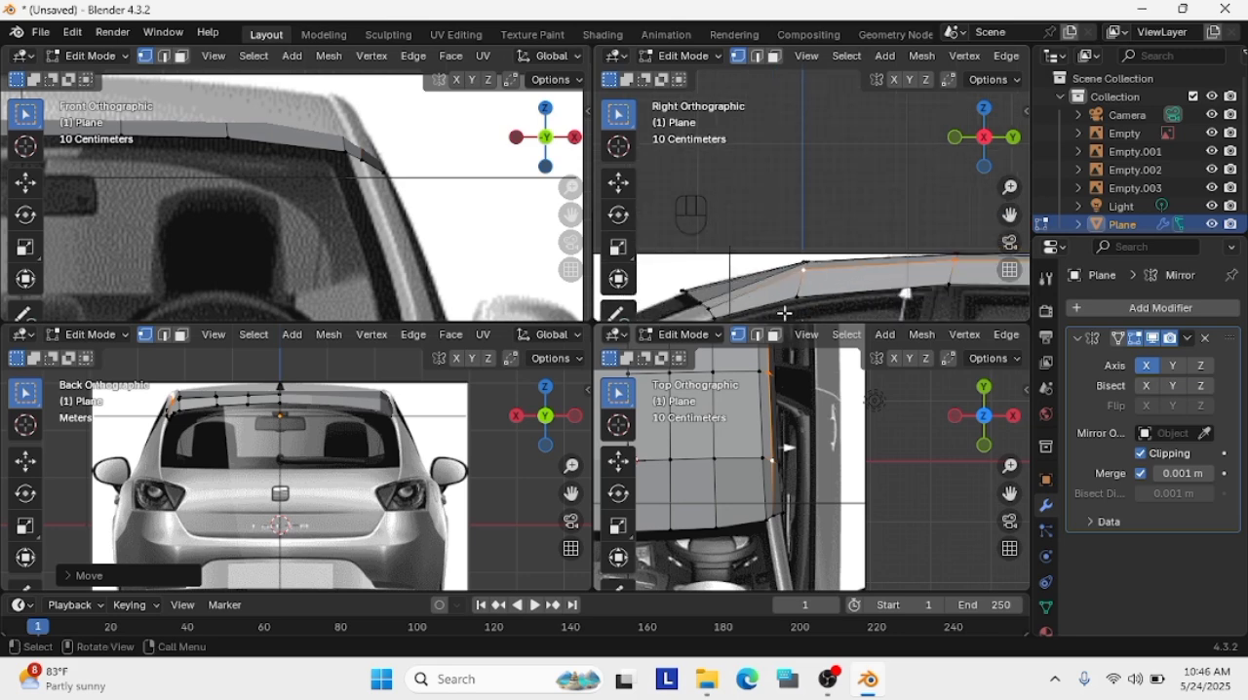
scroll(784, 313, down, 2)
scroll(784, 311, up, 5)
mouse_move(783, 310)
shift+middle_down()
mouse_move(879, 256)
mouse_move(787, 293)
shift+middle_up()
scroll(781, 253, down, 1)
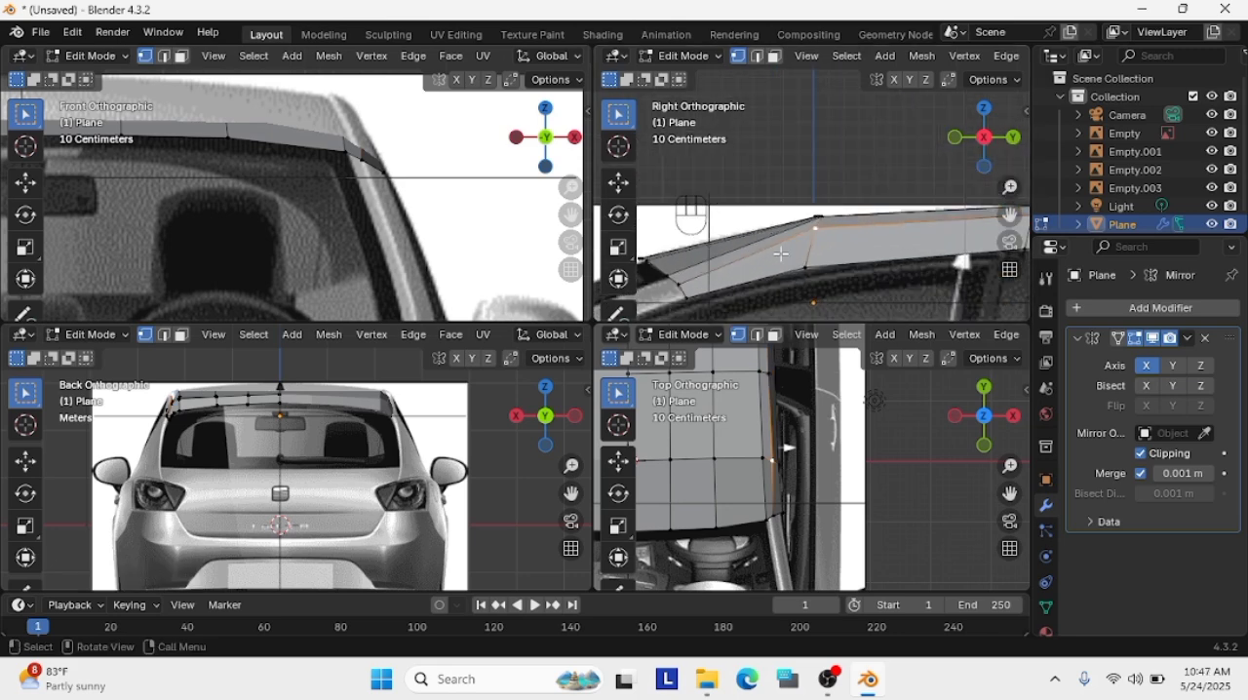
drag(365, 164, 367, 162)
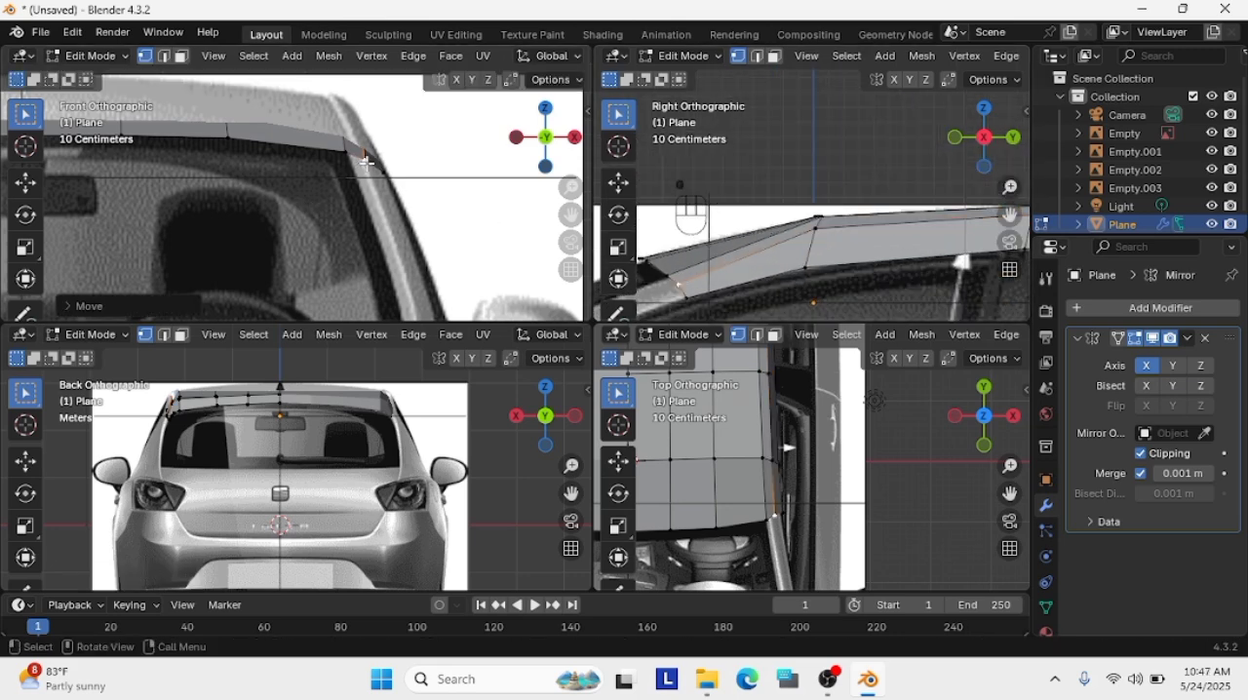
click(681, 282)
Isolate the mesh in the right side view and hide the side panel's front middle vertex
key(KP_Divide)
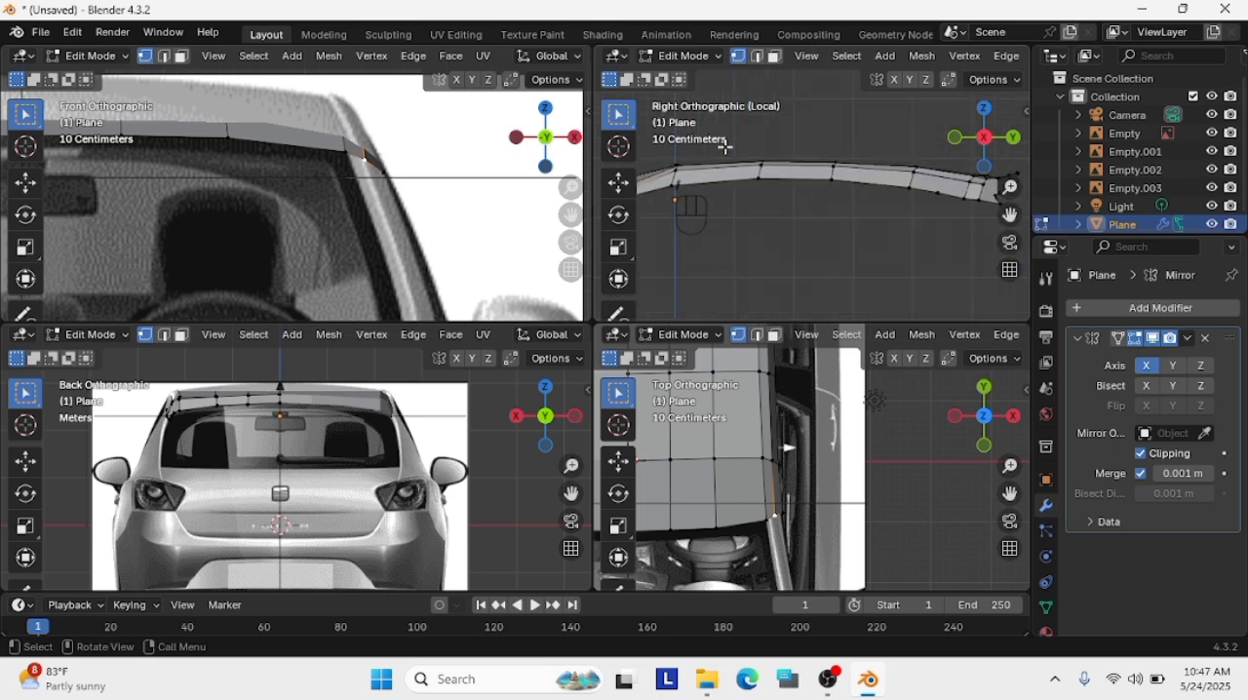
shift+middle_drag(729, 146, 897, 179)
scroll(955, 189, up, 6)
key(h)
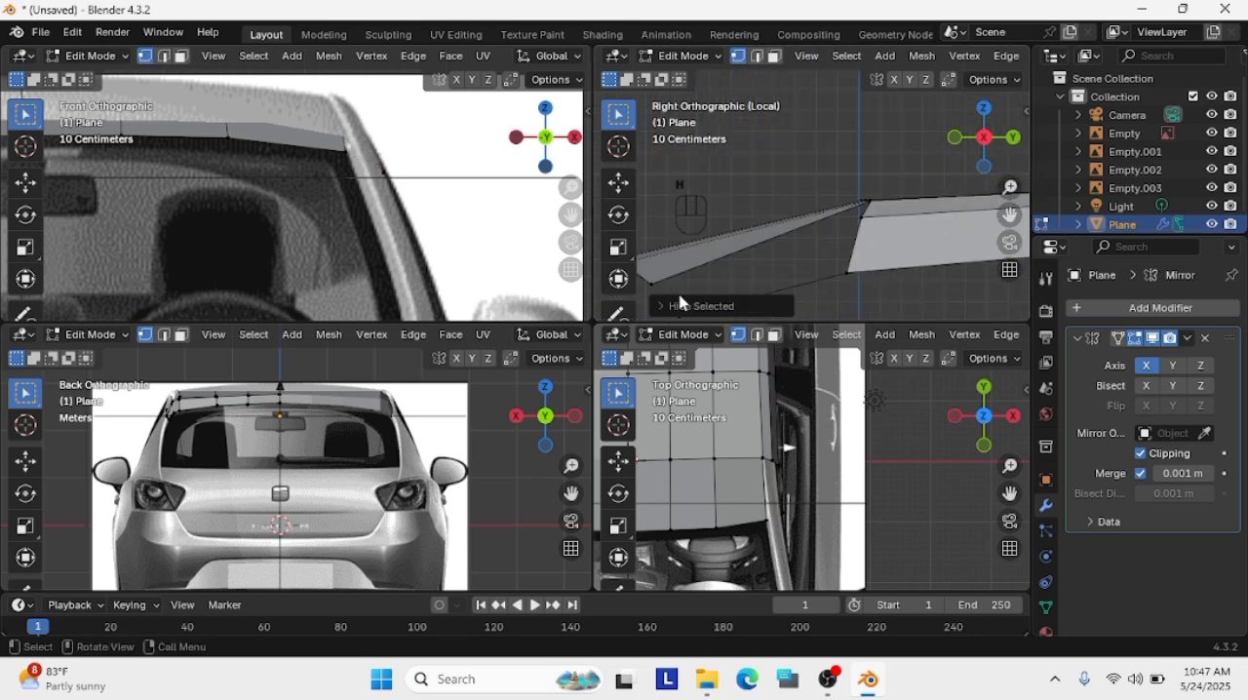
Nudge the side panel's front middle vertex in the right side view and move it inward in the front view
key(g)
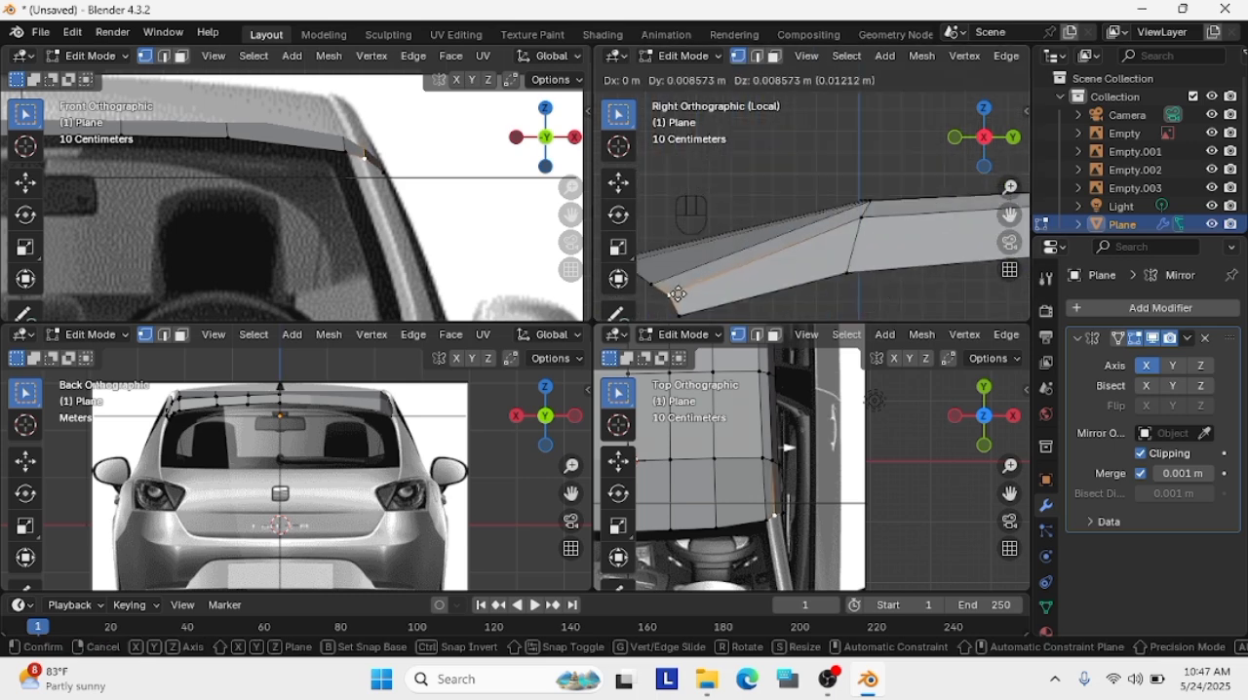
click(666, 289)
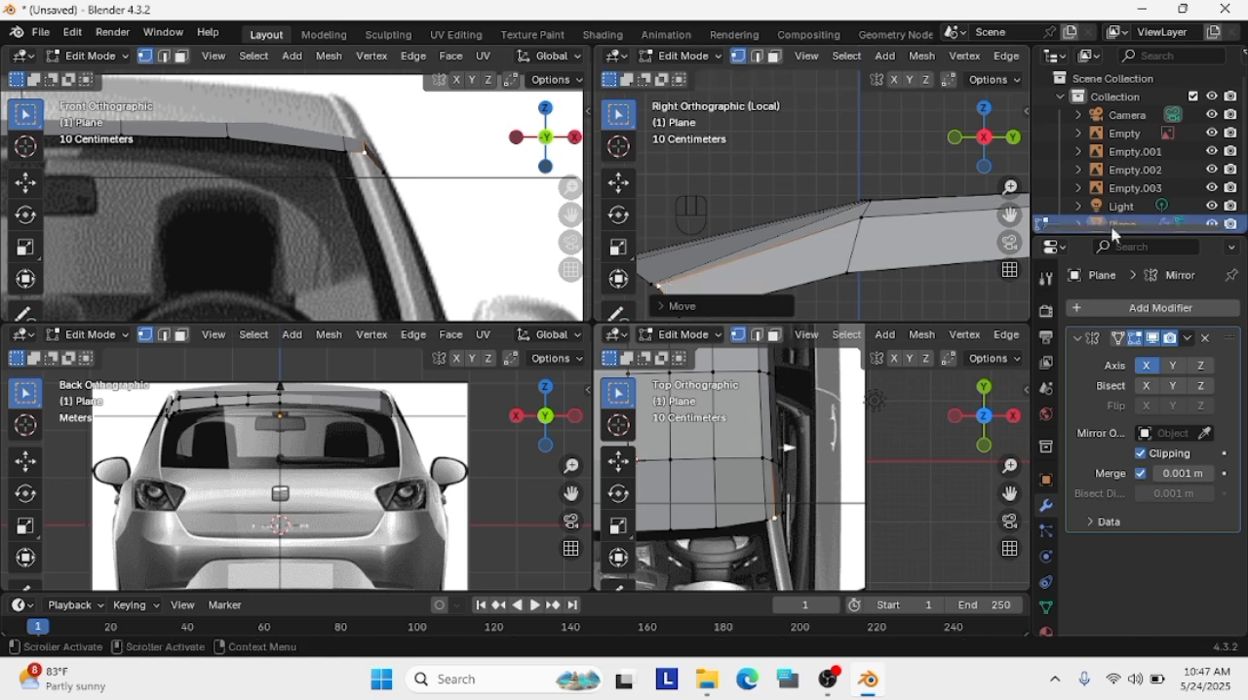
key(g)
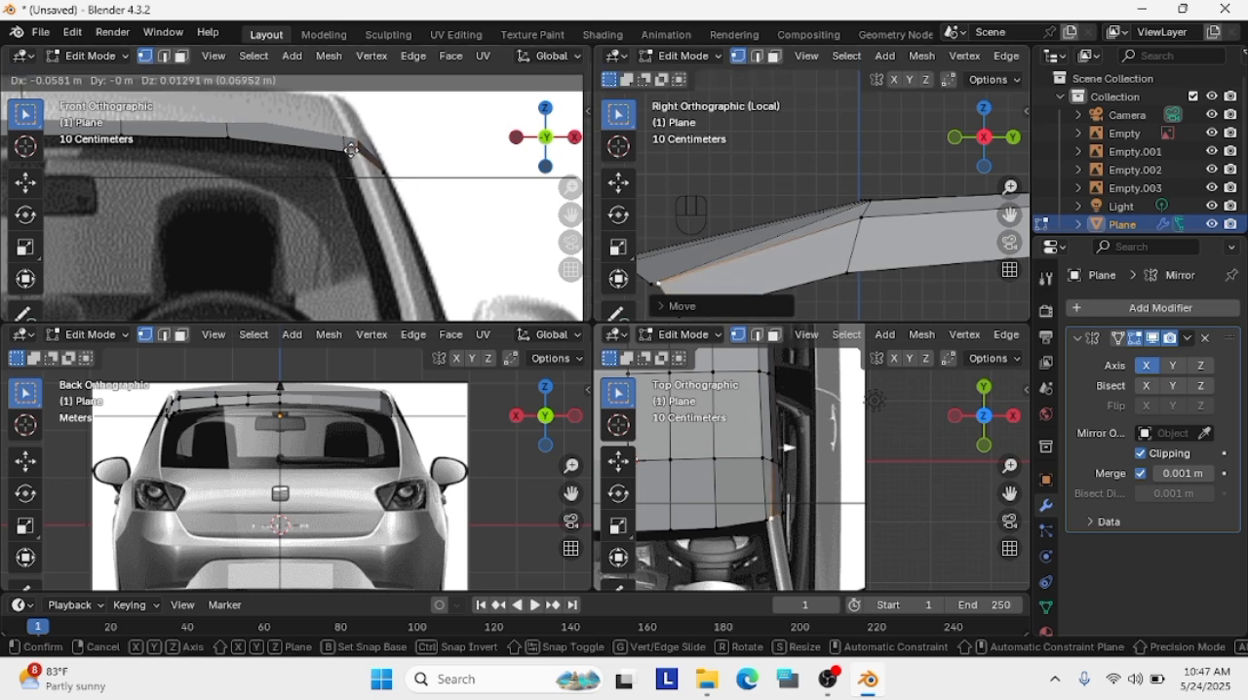
click(351, 149)
Reposition the side panel's second middle vertex from the front in the side and front views, and shift it inward about 0.04 m in the top view
click(860, 216)
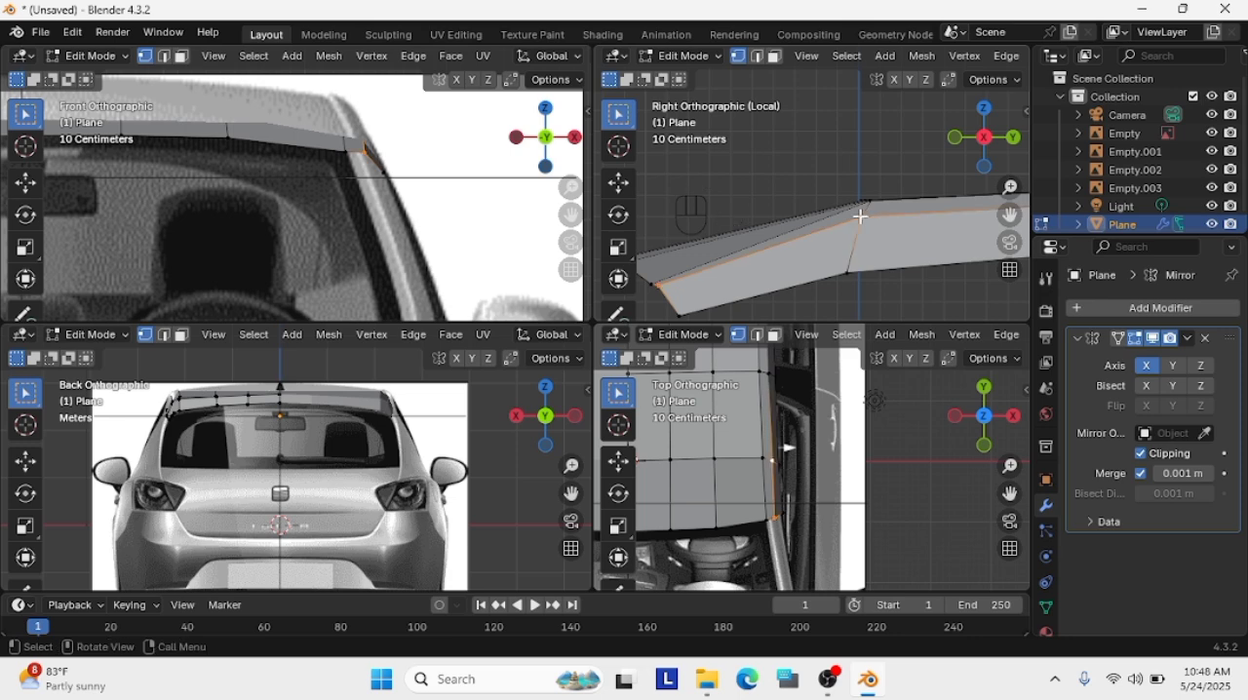
key(g)
click(862, 214)
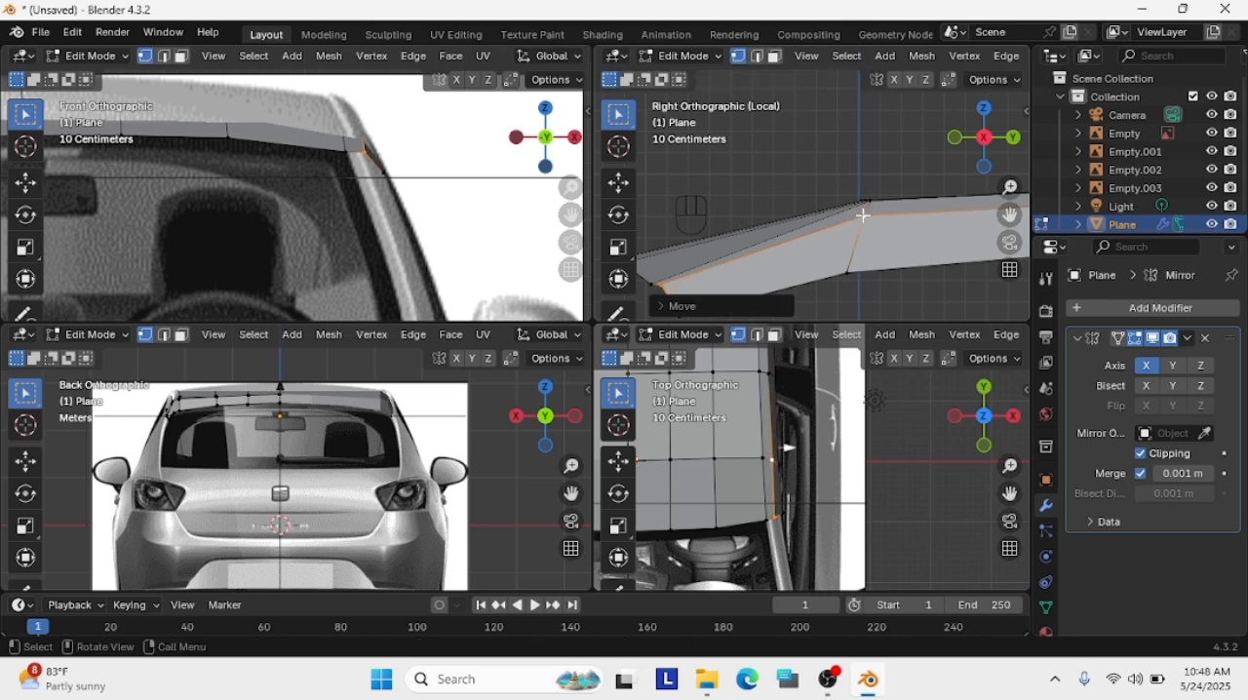
key(g)
click(861, 217)
key(g)
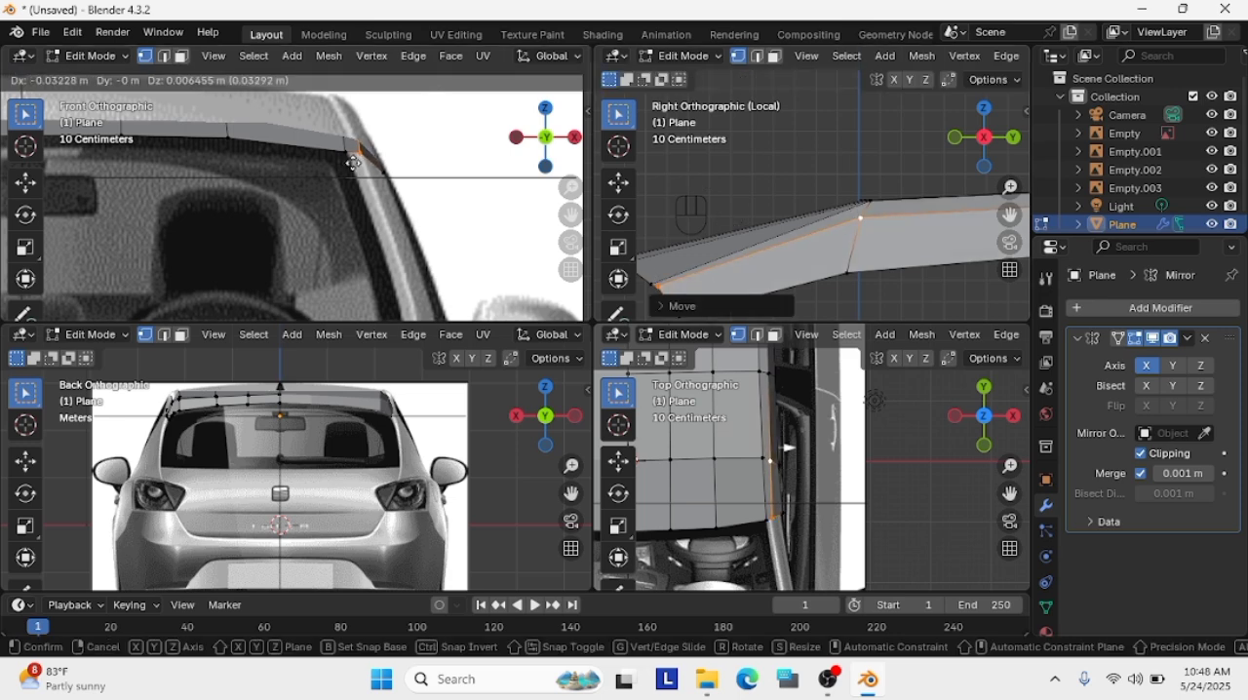
click(352, 162)
scroll(765, 460, up, 4)
key(g)
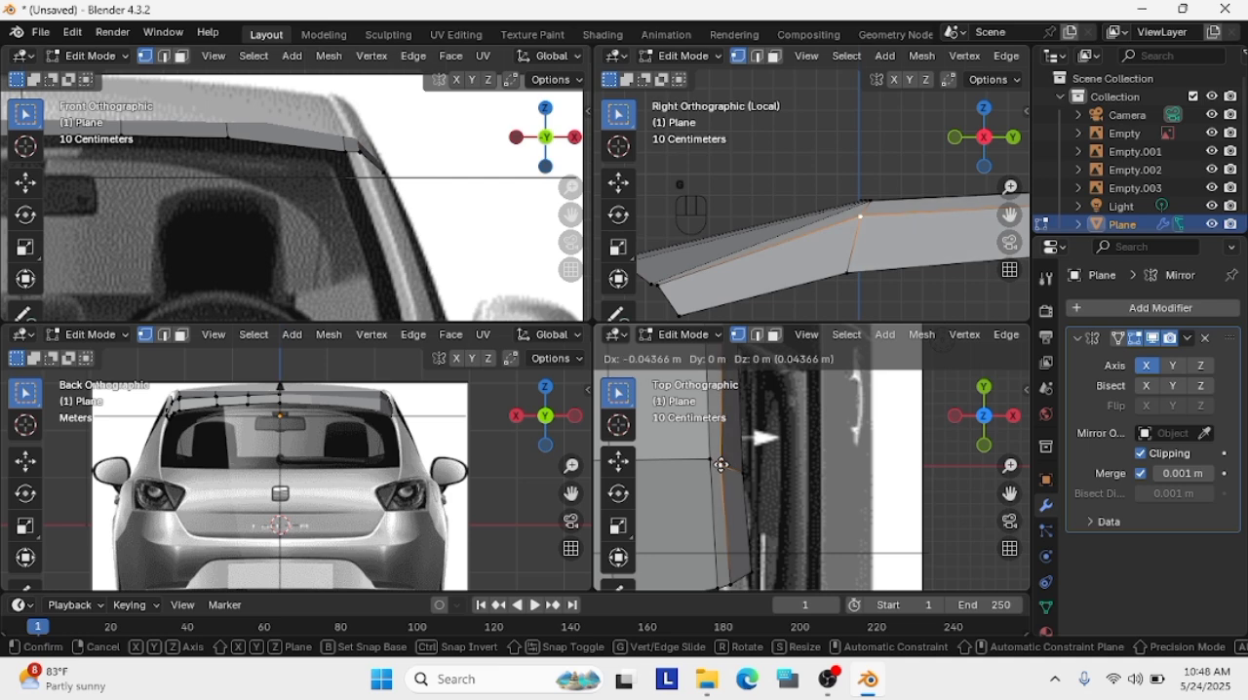
click(722, 465)
Leave the isolated view and extrude the roof's front corner edge twice down along the windshield pillar in the front view
scroll(849, 290, down, 5)
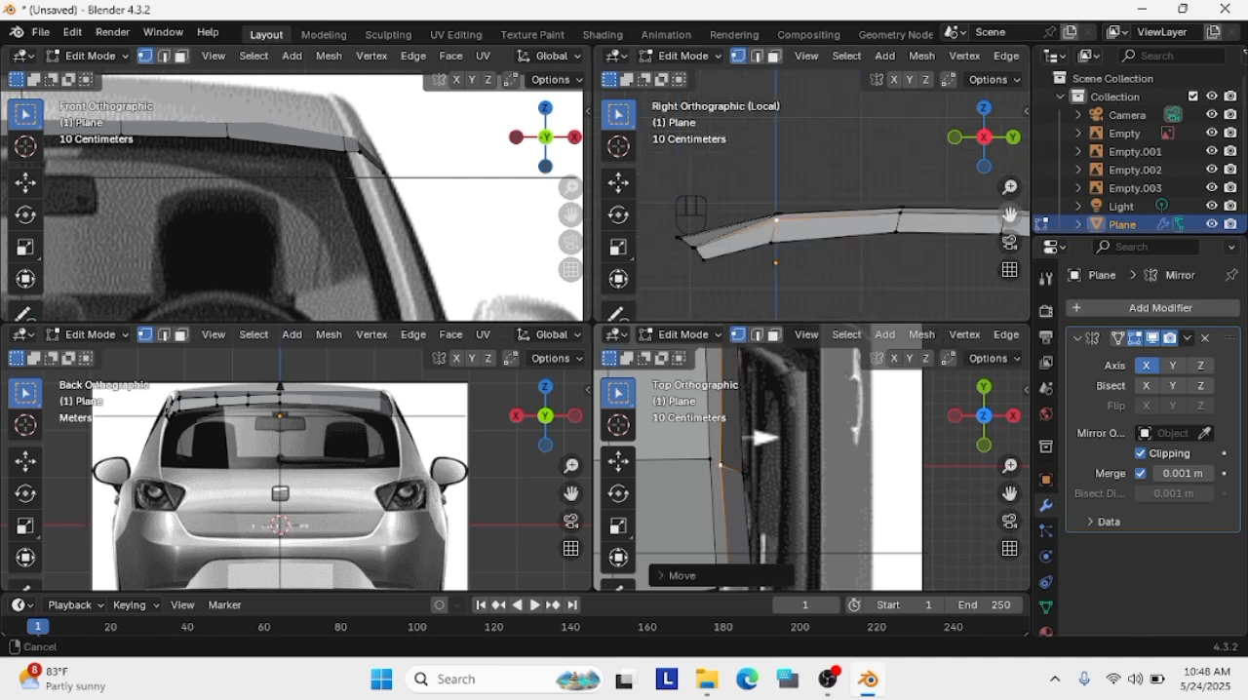
scroll(800, 370, down, 2)
drag(1010, 215, 1010, 157)
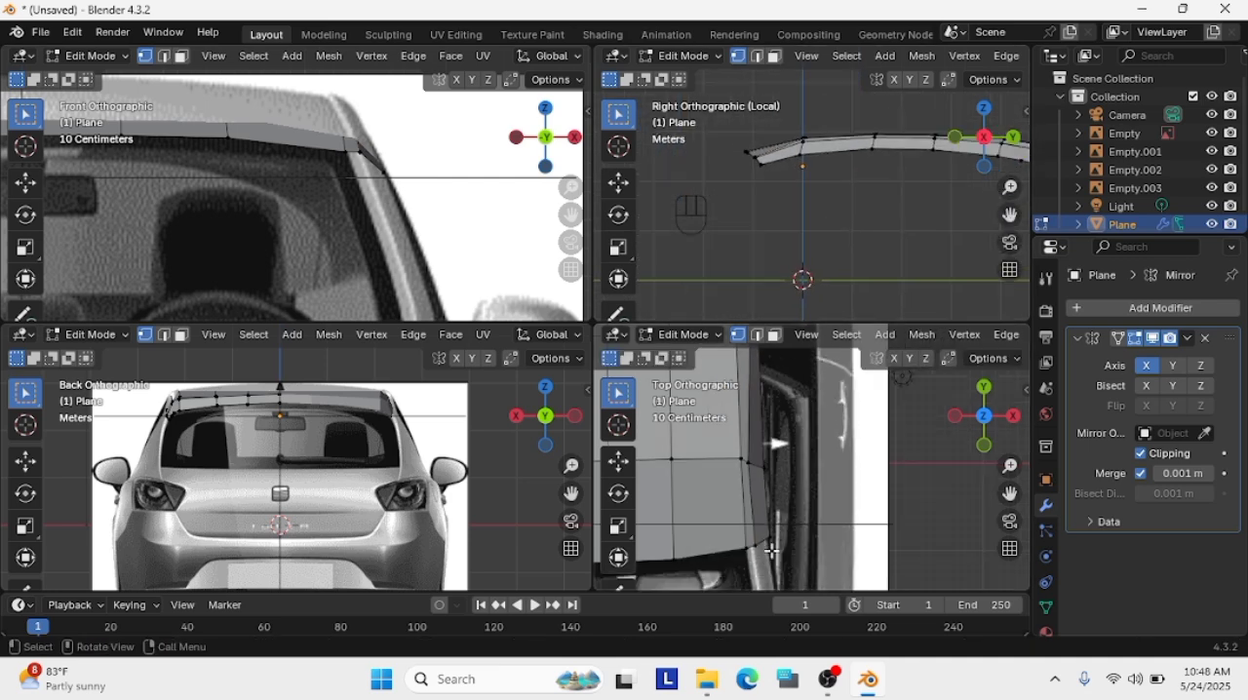
key(KP_Divide)
scroll(390, 234, up, 1)
shift+middle_drag(390, 234, 407, 133)
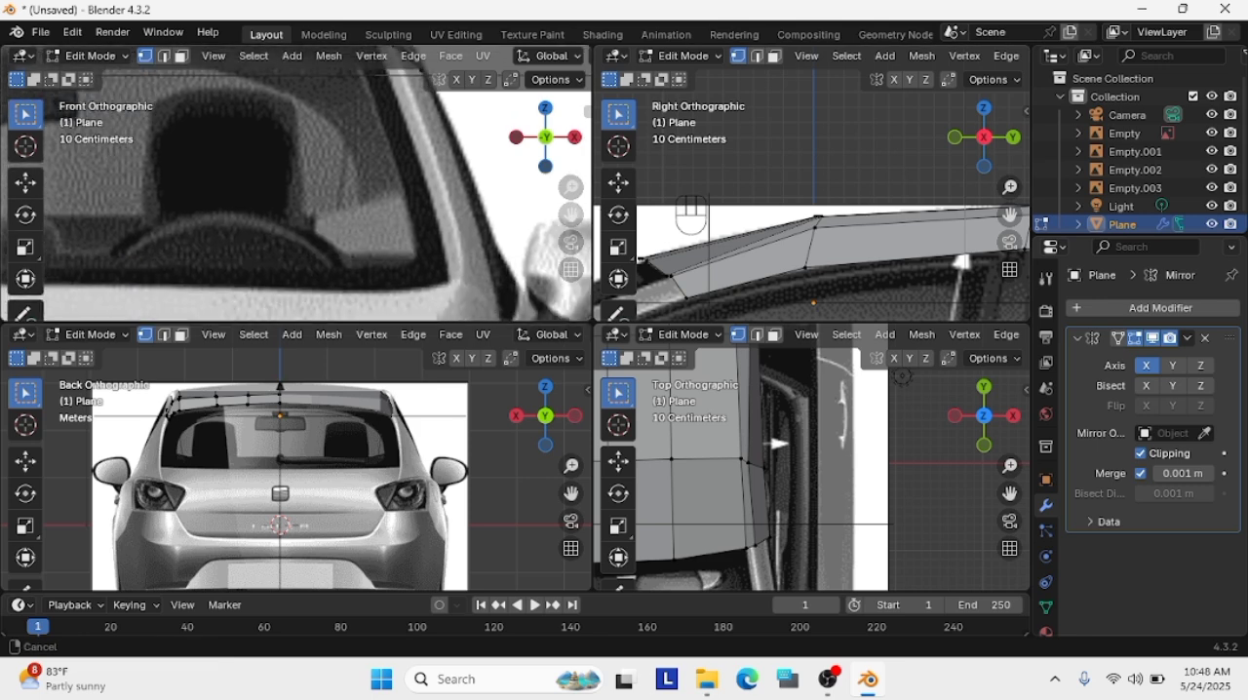
scroll(556, 207, down, 3)
click(363, 108)
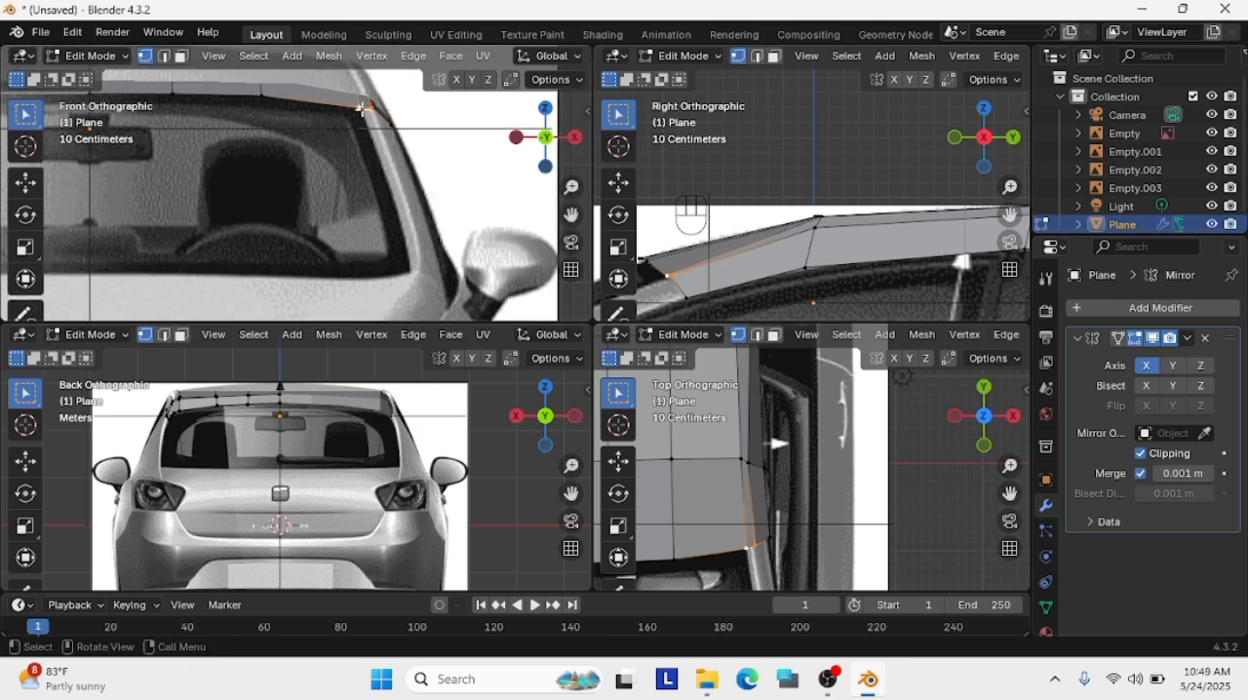
key(g)
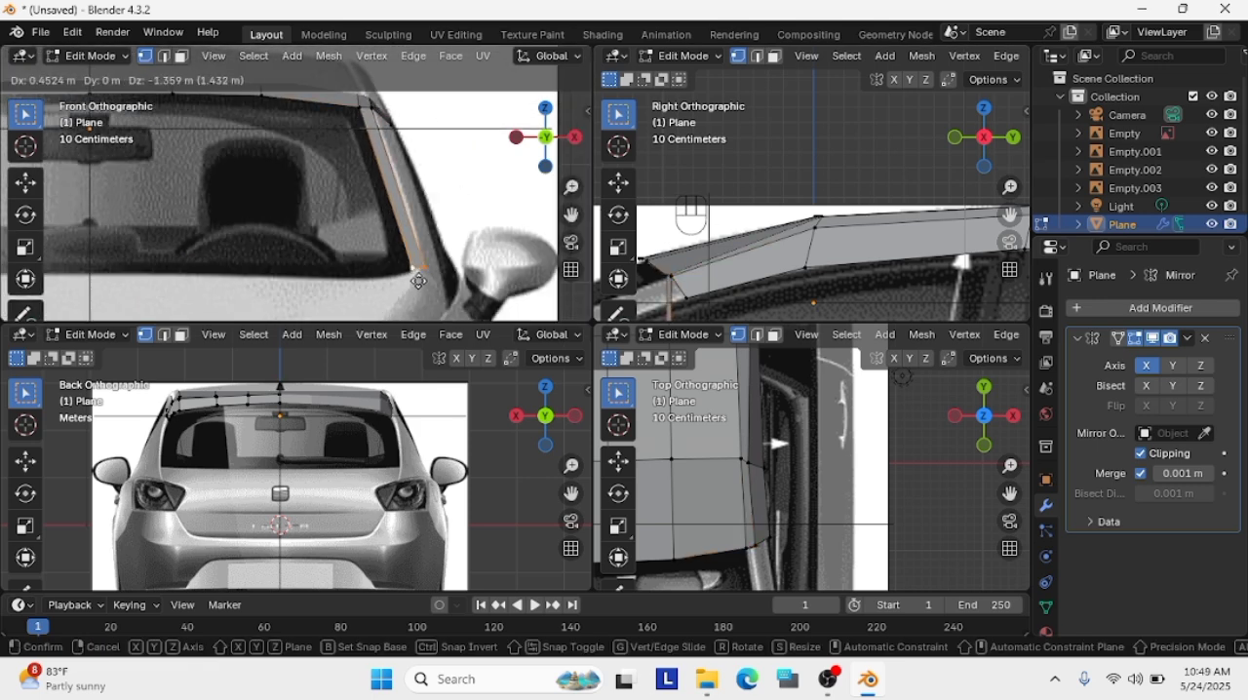
click(411, 250)
key(e)
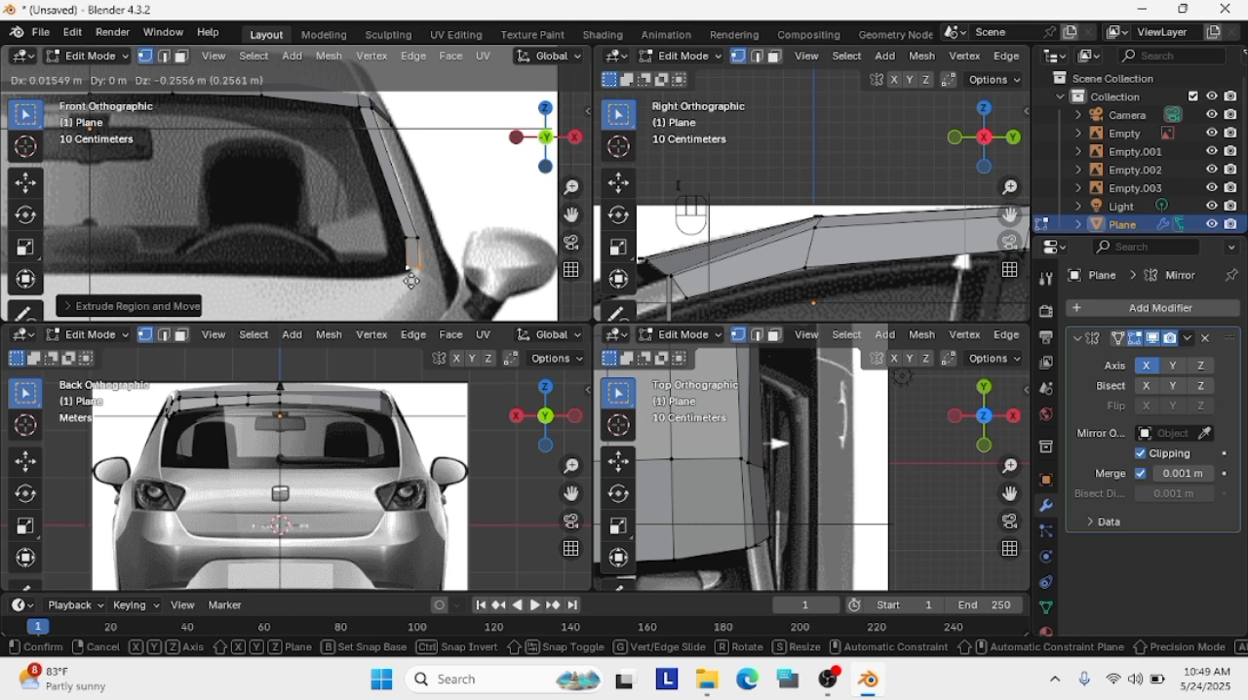
click(411, 284)
Move the pillar strip's two bottom vertices outward in the front view to follow the slant of the windshield pillar's base
scroll(433, 283, up, 1)
scroll(434, 295, up, 1)
click(454, 316)
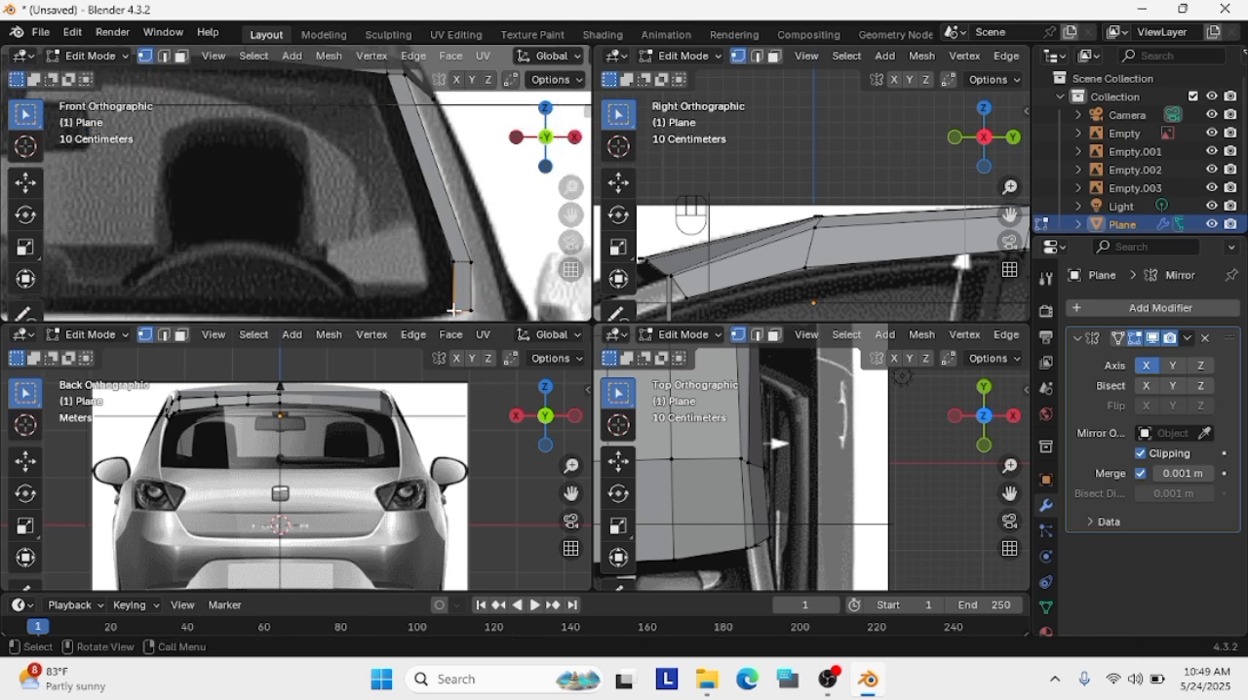
key(g)
click(460, 310)
click(471, 310)
key(g)
click(476, 305)
click(461, 312)
key(g)
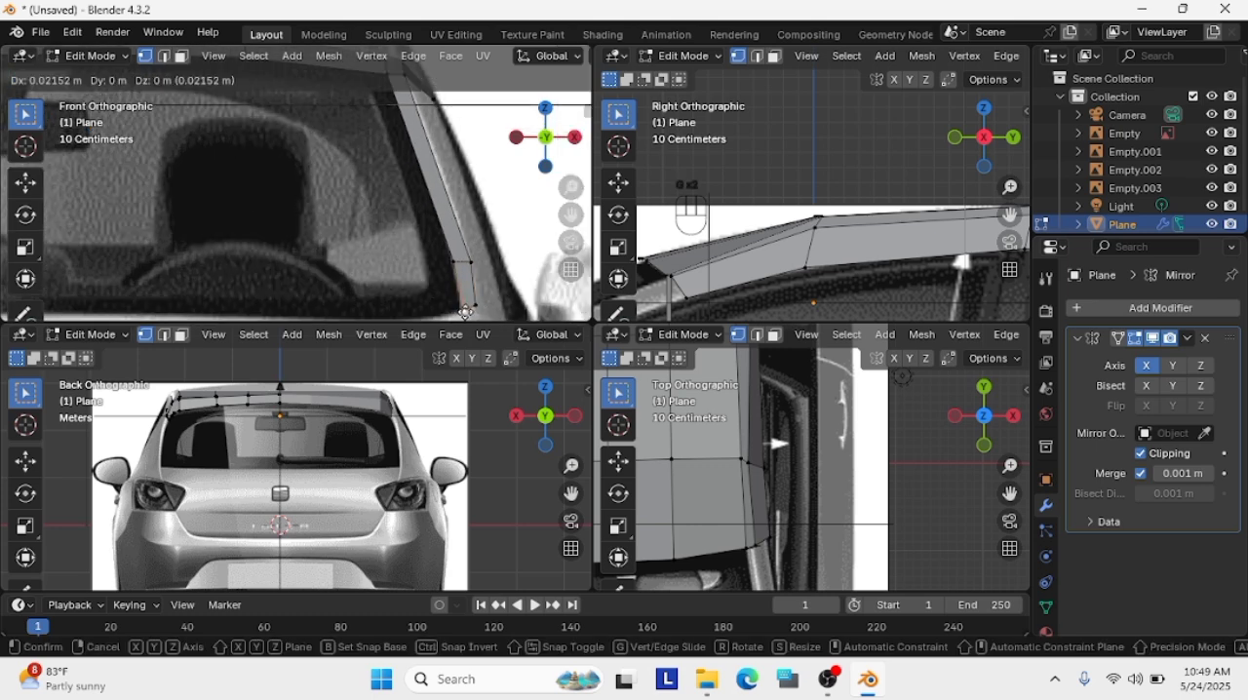
click(463, 310)
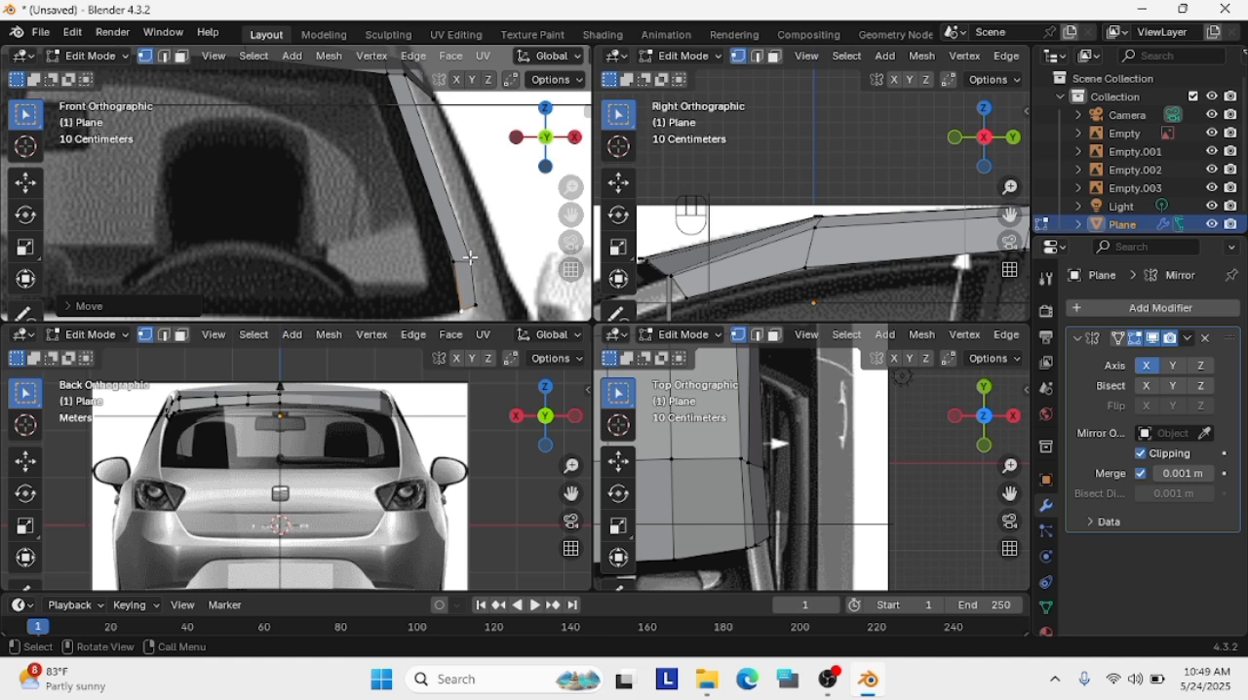
Select the pillar strip's lower vertices in the right side view and move them forward onto the windshield pillar of the side reference
scroll(707, 259, down, 6)
drag(786, 302, 736, 256)
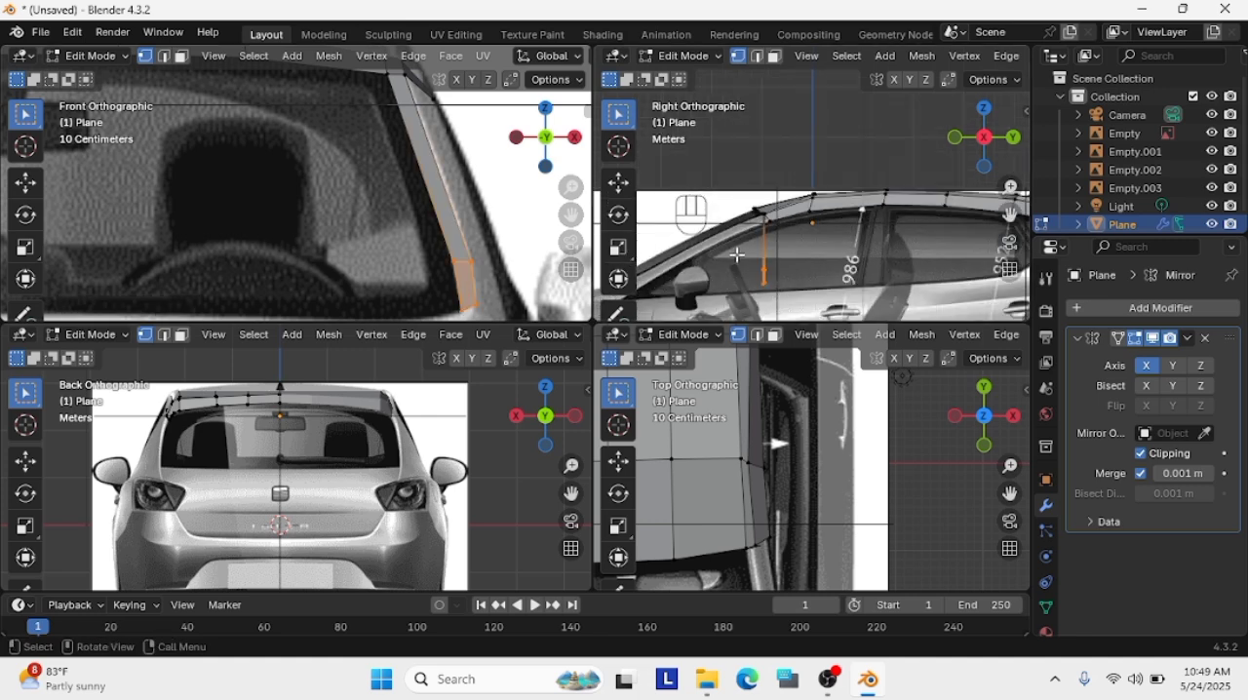
key(g)
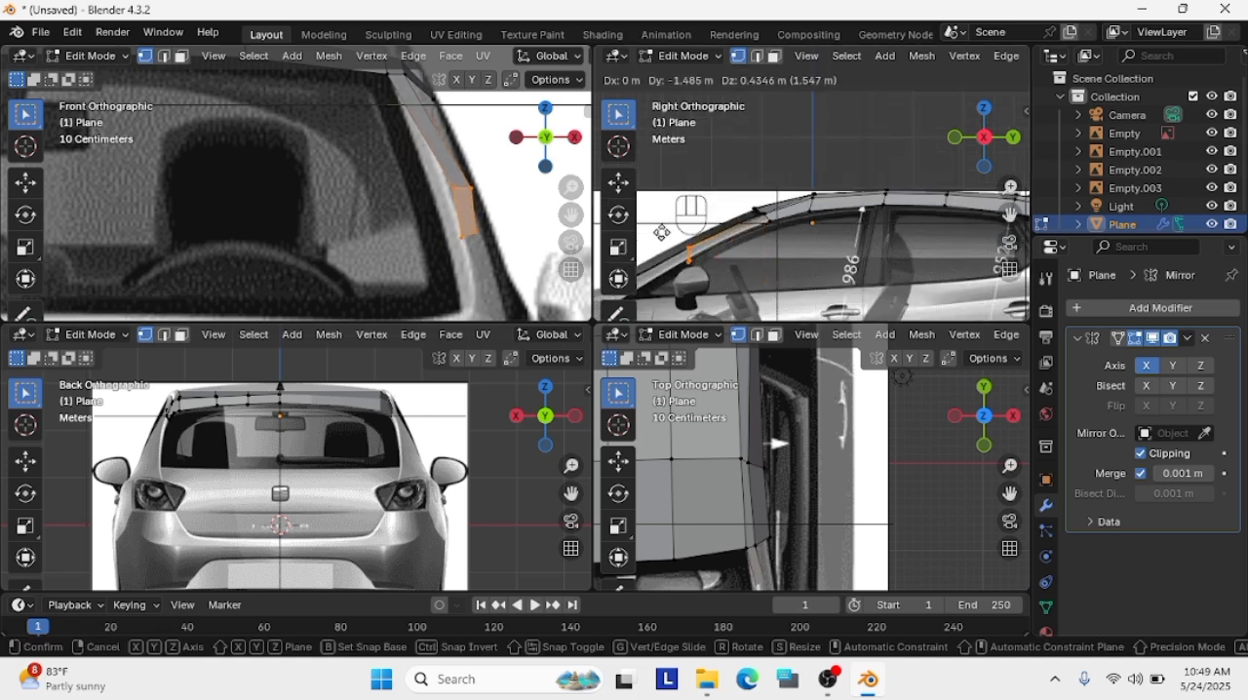
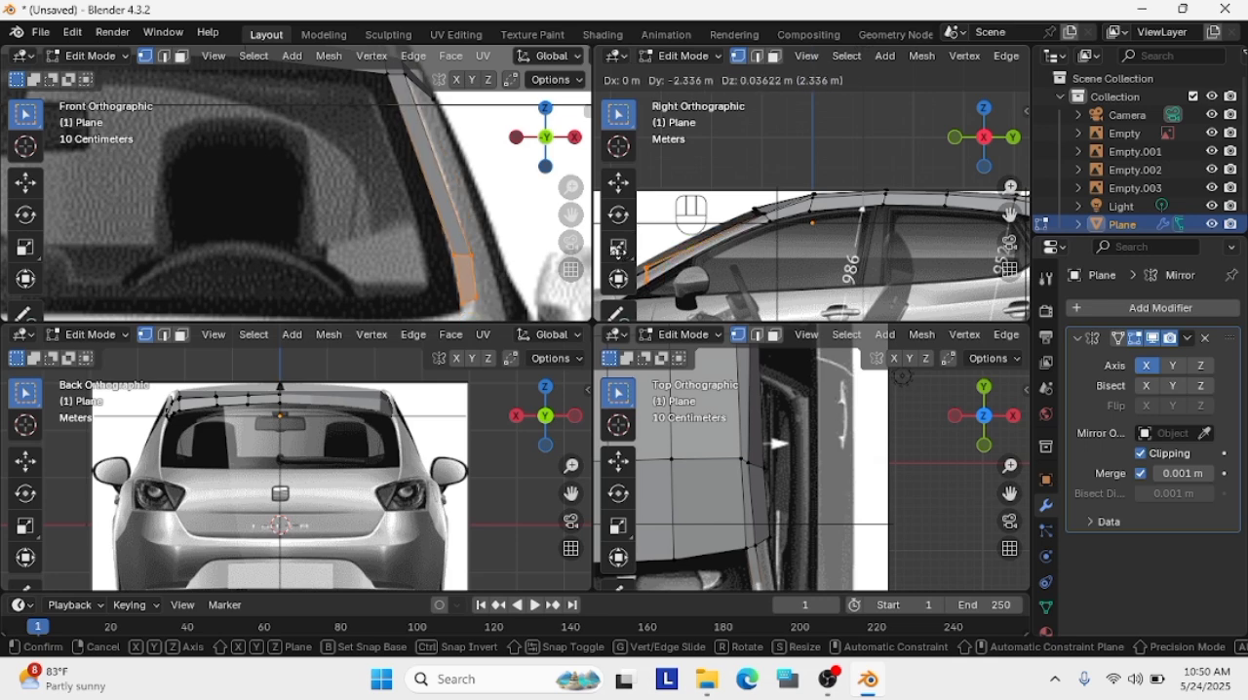
Move the pillar strip's four lower vertices forward and down toward the windshield base in the right side view
click(618, 249)
shift+middle_drag(741, 289, 939, 222)
scroll(853, 202, up, 2)
key(g)
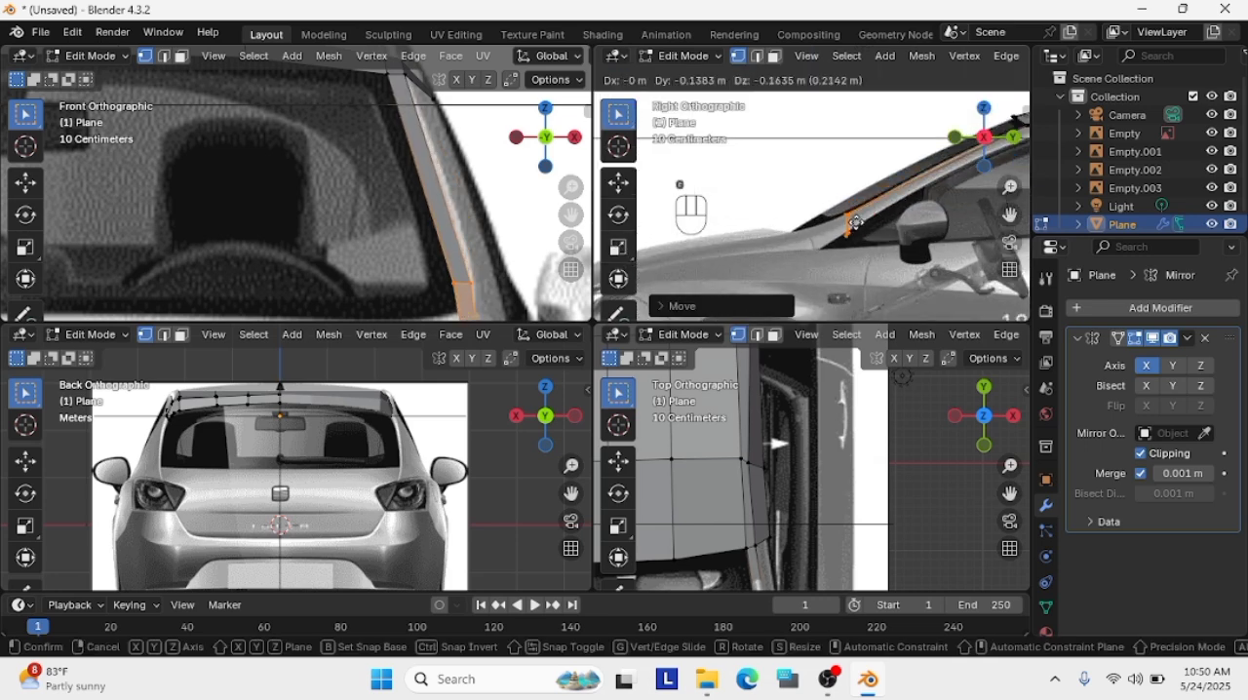
click(840, 222)
Place the strip's bottom edge and the edge above it separately along the windshield pillar in the side view
key(g)
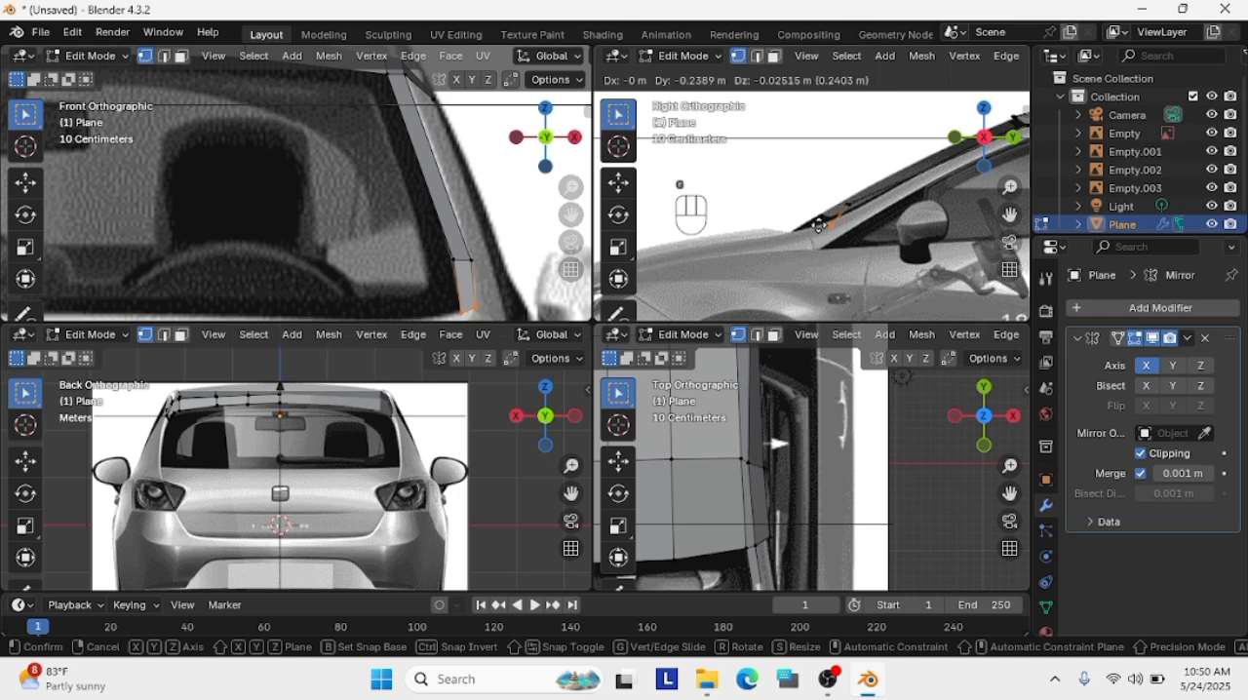
click(842, 208)
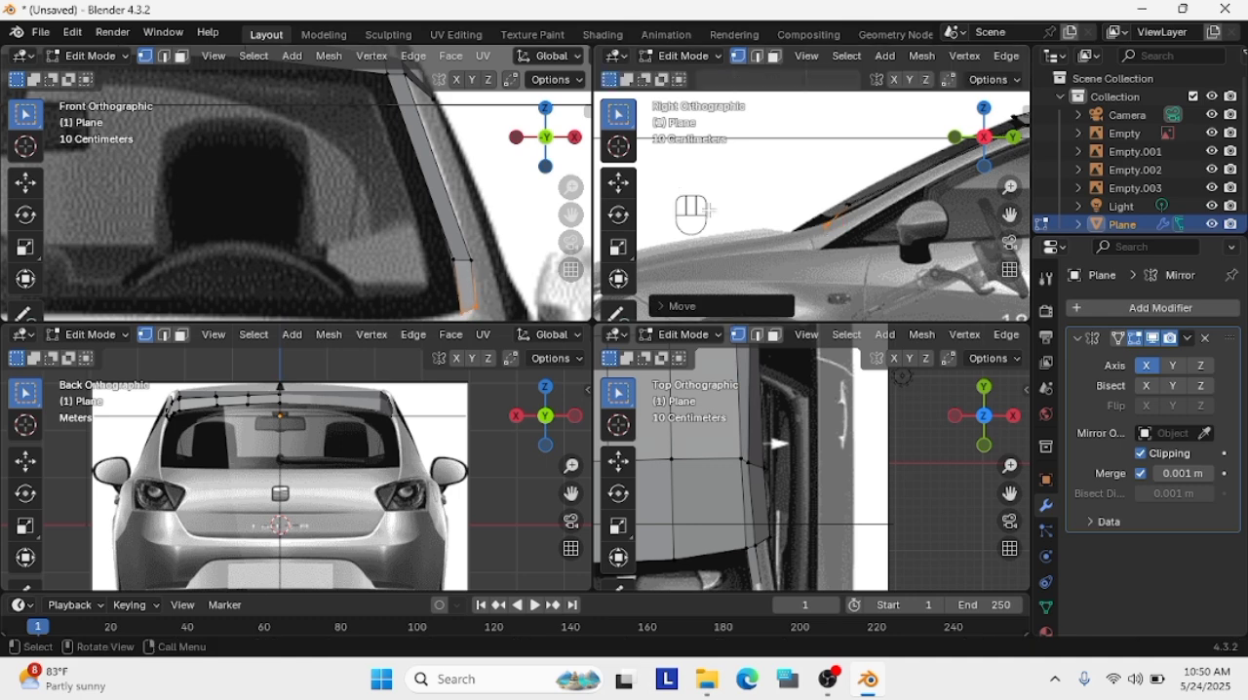
key(g)
click(848, 205)
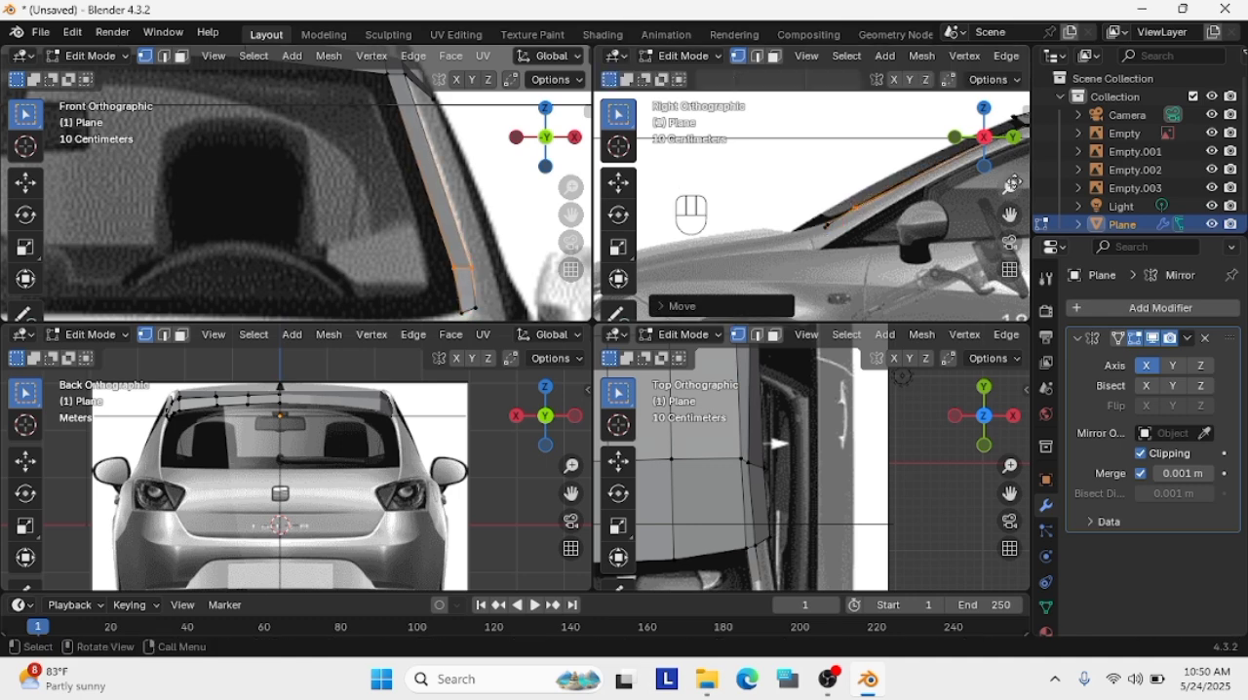
Add three evenly spaced loop cuts across the long upper face of the pillar strip
scroll(848, 204, up, 3)
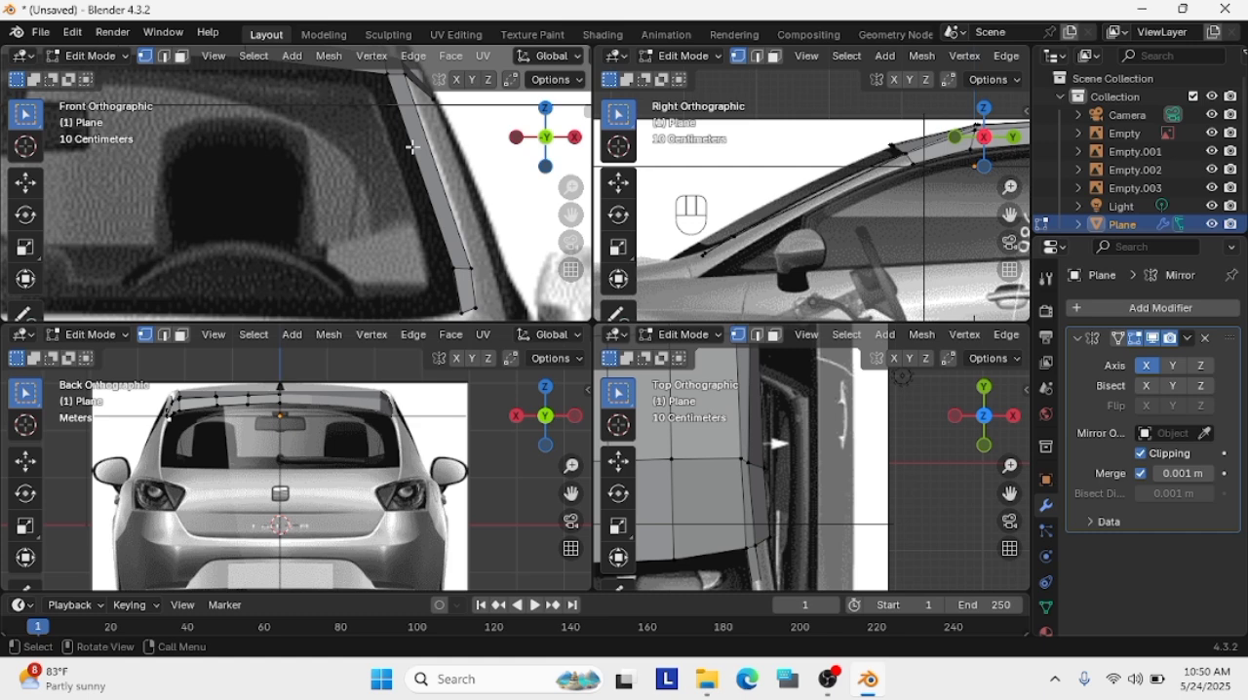
key(ctrl+r)
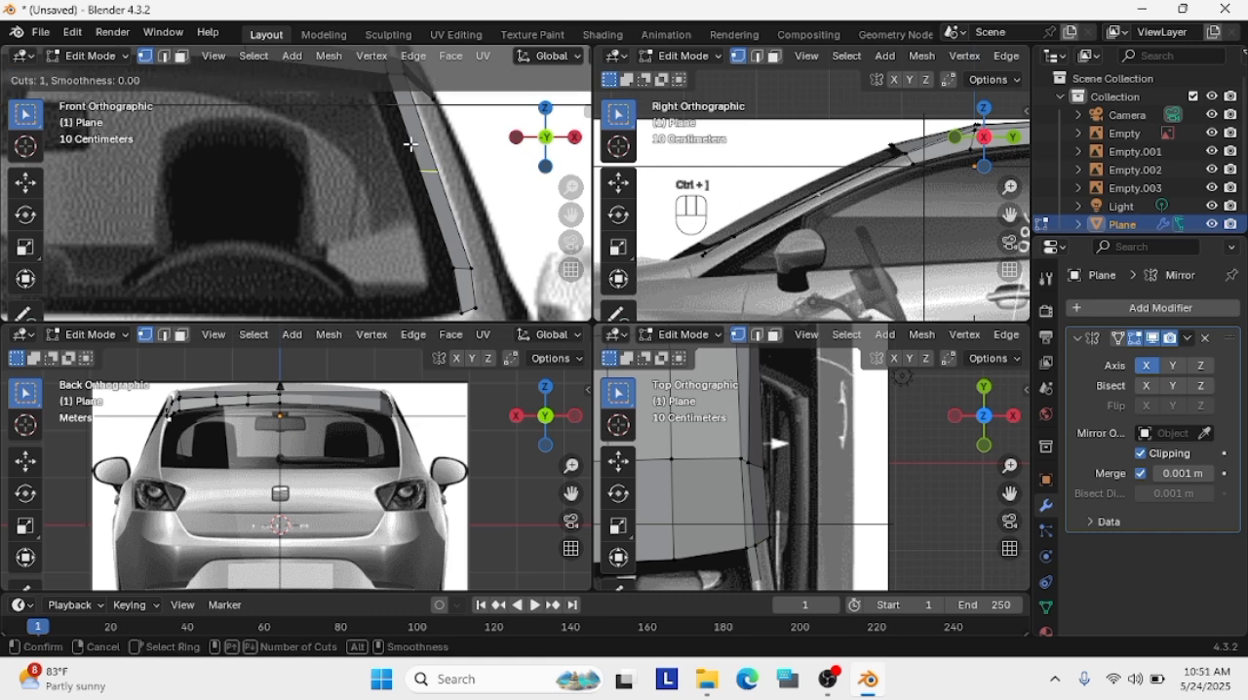
click(426, 155)
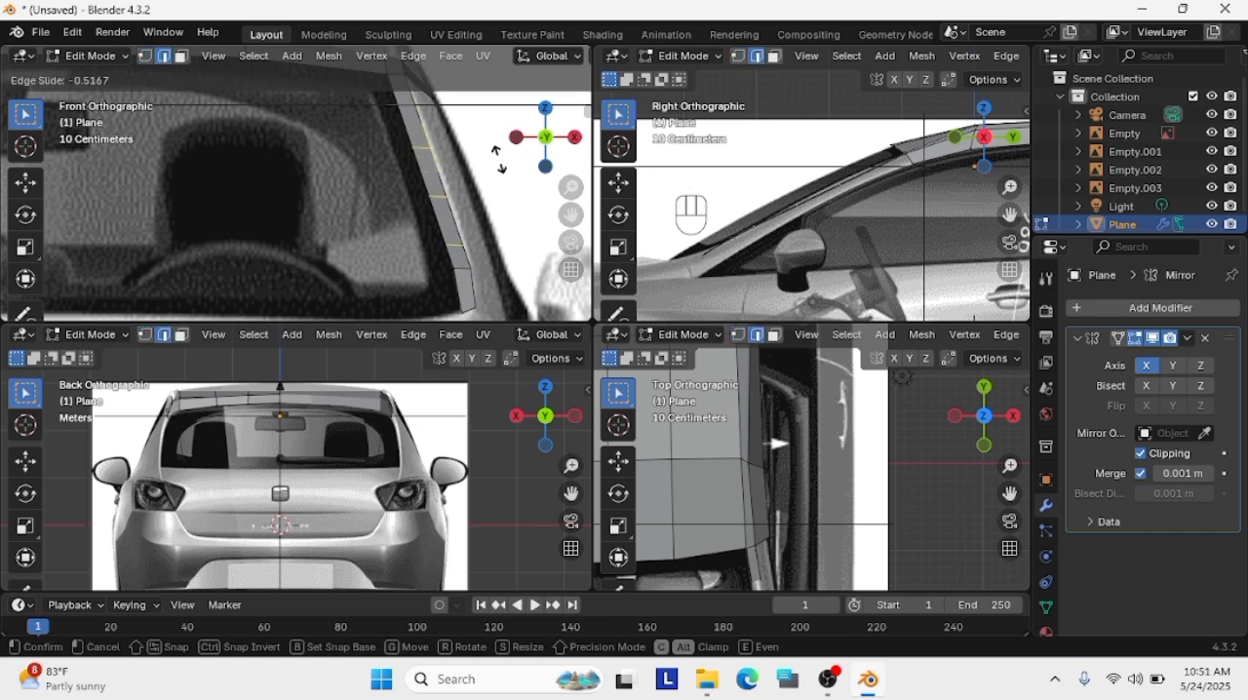
right_click(426, 155)
Move the two upper loop cuts in the side view so they follow the curve of the windshield pillar
drag(901, 185, 869, 156)
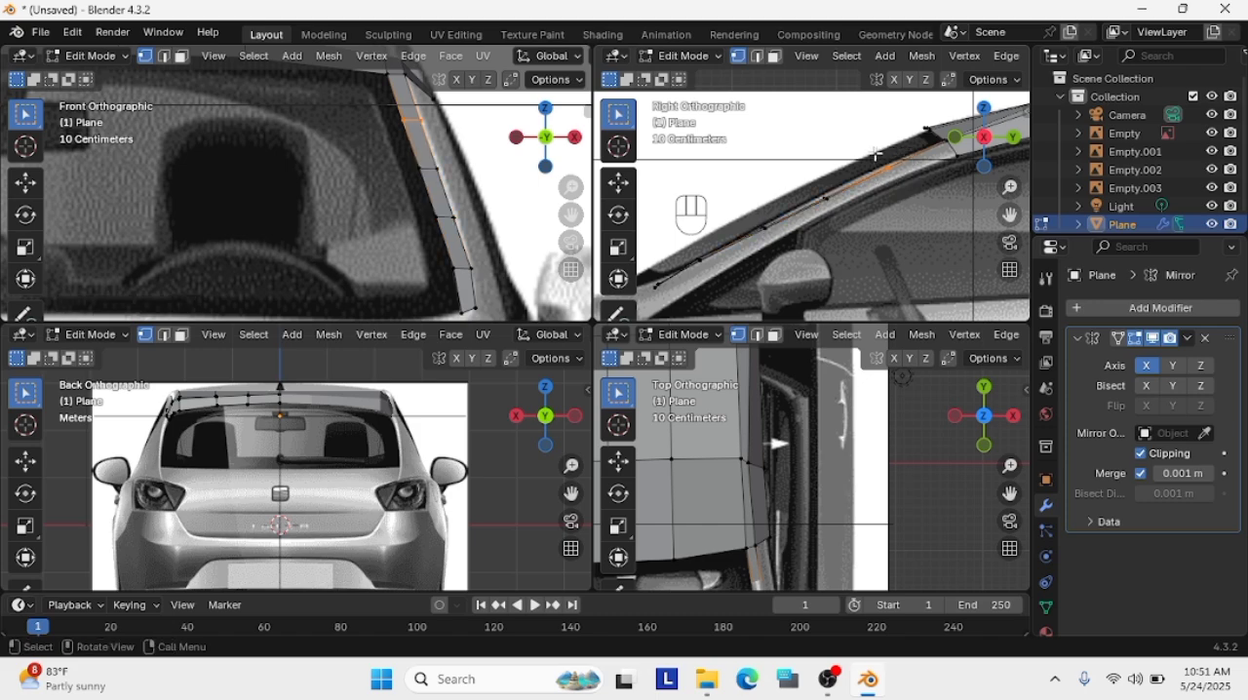
key(g)
key(g)
key(g)
click(866, 157)
drag(850, 221, 808, 192)
key(g)
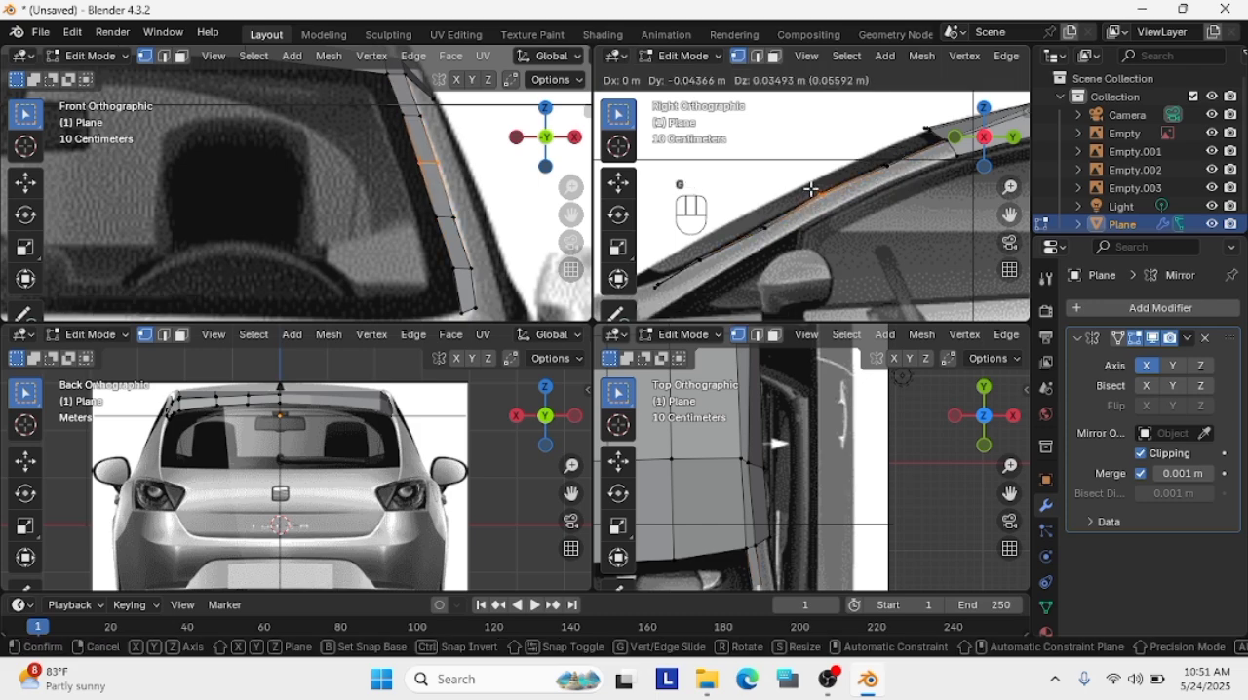
click(810, 189)
Align the third loop cut and the edge below it with the pillar's curve in the side view
drag(784, 244, 753, 220)
key(g)
click(753, 219)
drag(727, 271, 692, 251)
key(g)
click(697, 253)
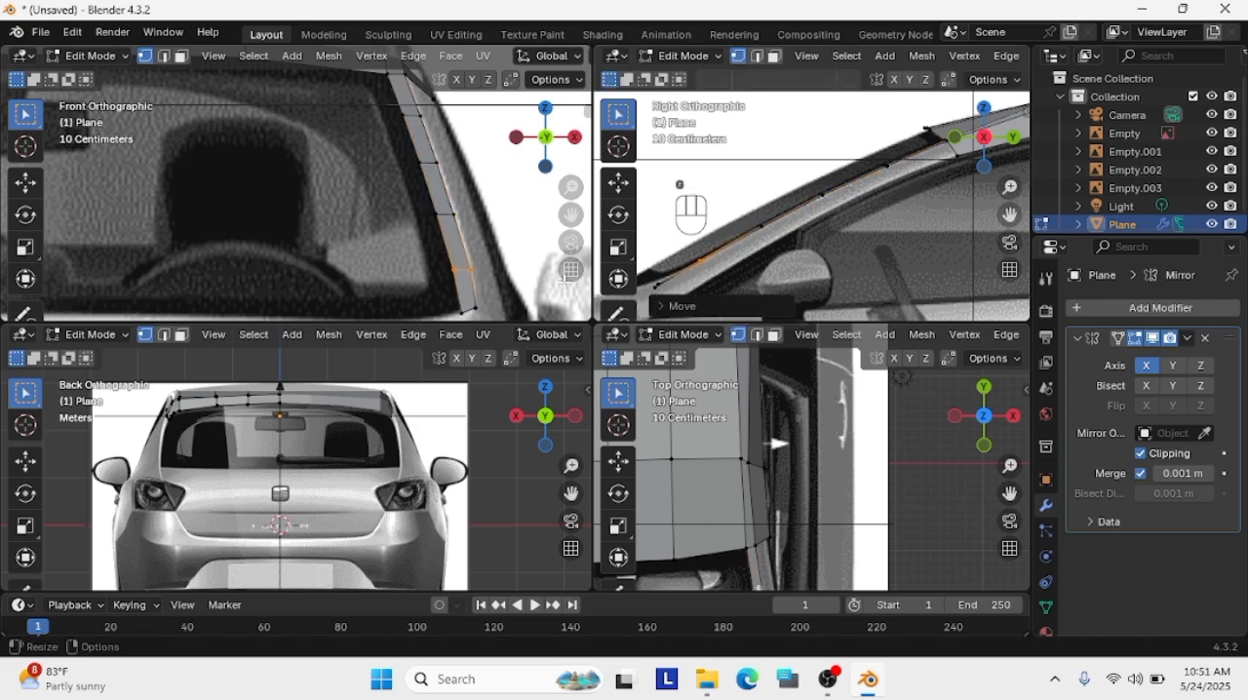
Reposition the pillar strip's bottom edge, then adjust its two vertices individually in the front view
shift+middle_drag(873, 260, 914, 220)
drag(715, 262, 685, 238)
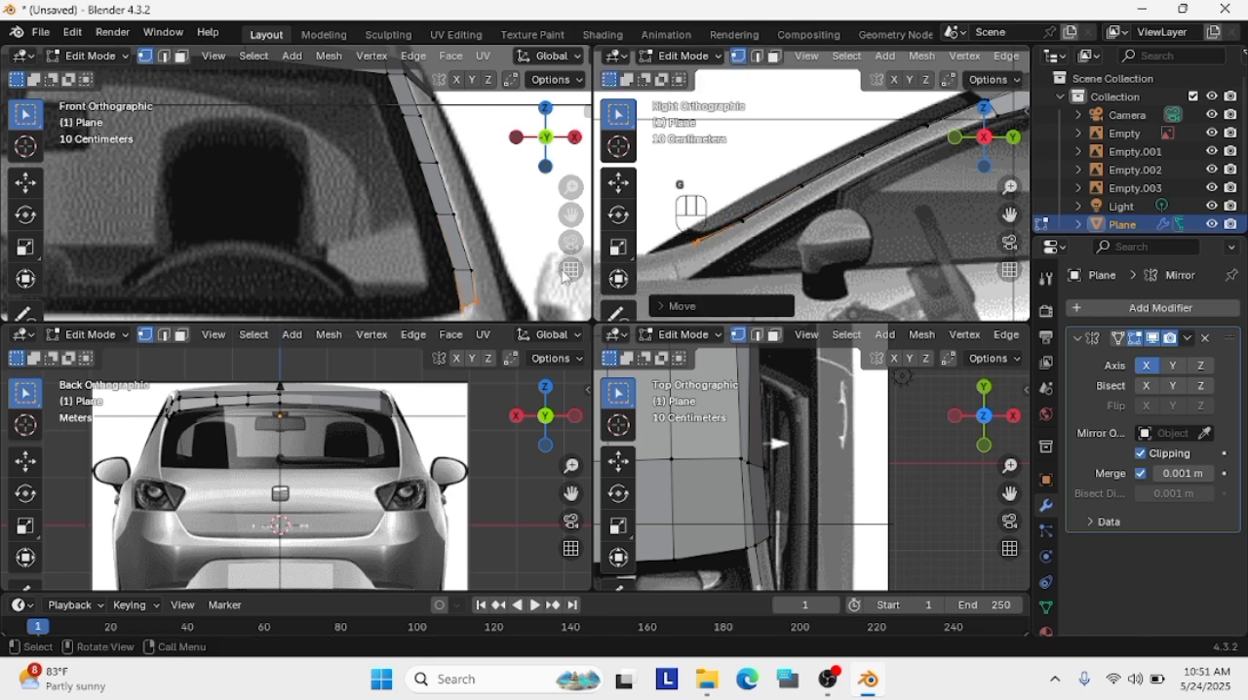
key(g)
click(471, 305)
key(g)
click(468, 305)
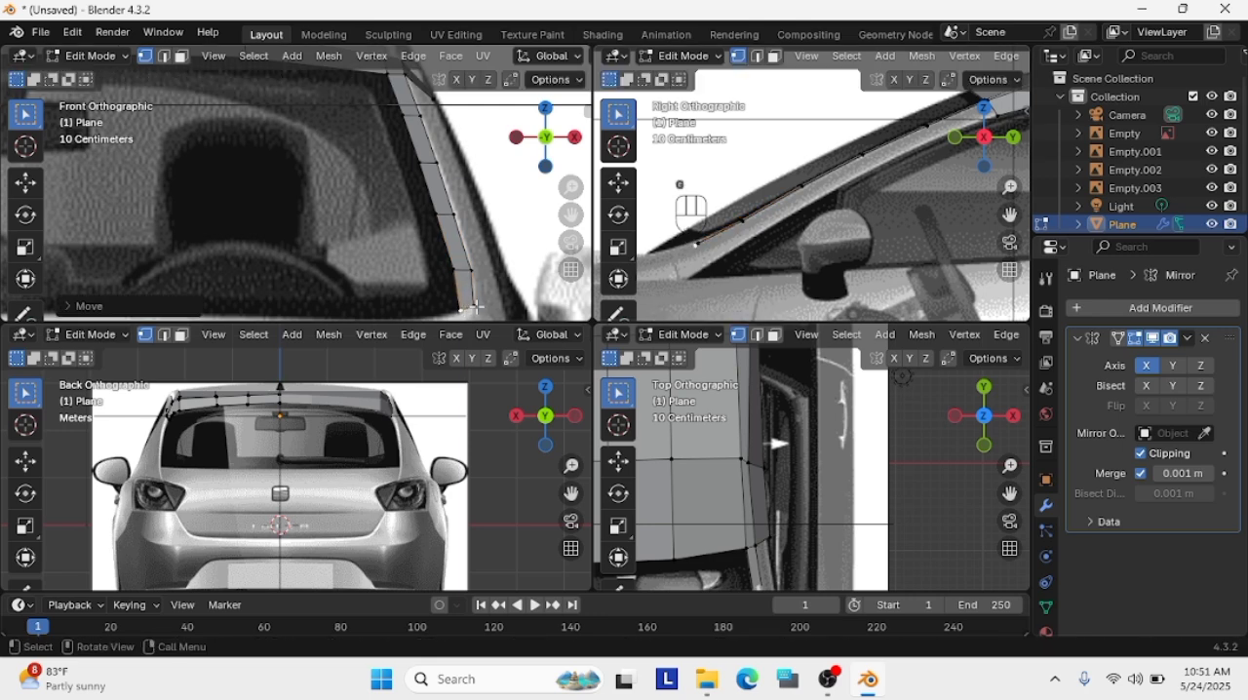
click(474, 306)
key(g)
click(471, 309)
Move the edge above the strip's bottom down and outward along the windshield pillar in the front view
drag(485, 283, 437, 263)
key(g)
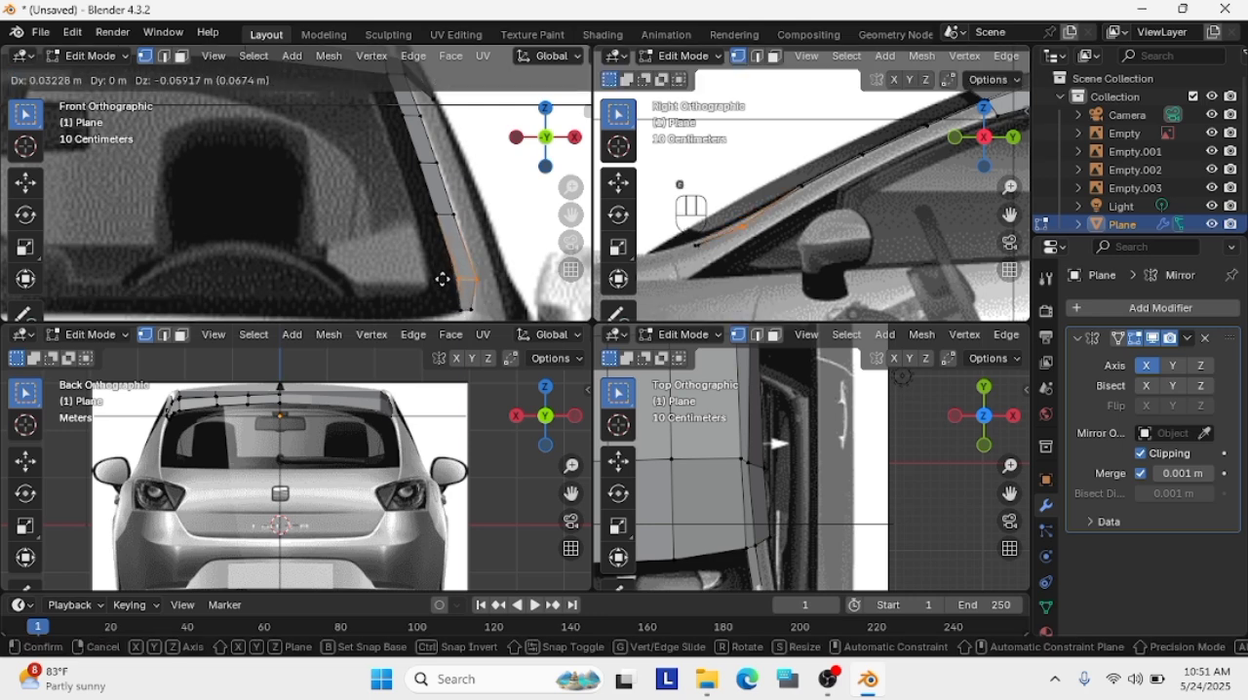
click(436, 279)
key(g)
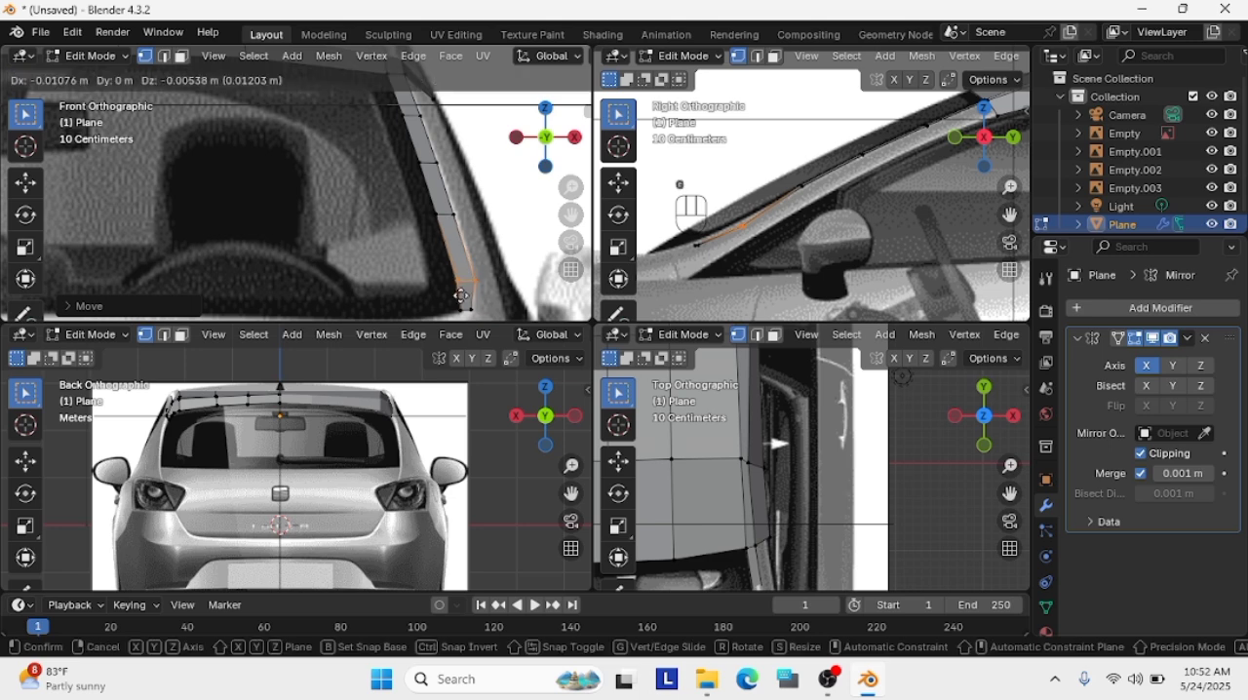
click(460, 291)
Adjust the strip's outer bottom vertex and move its bottom face forward and down to the hood in the side view
scroll(493, 274, up, 3)
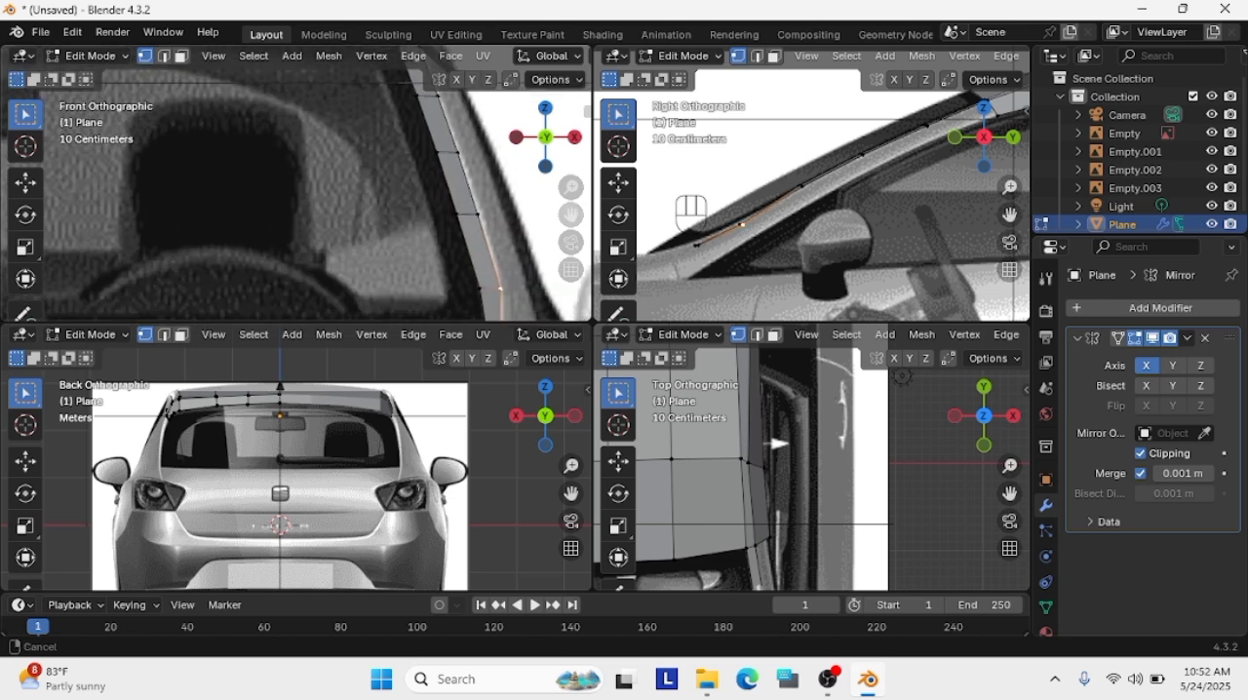
key(g)
click(698, 259)
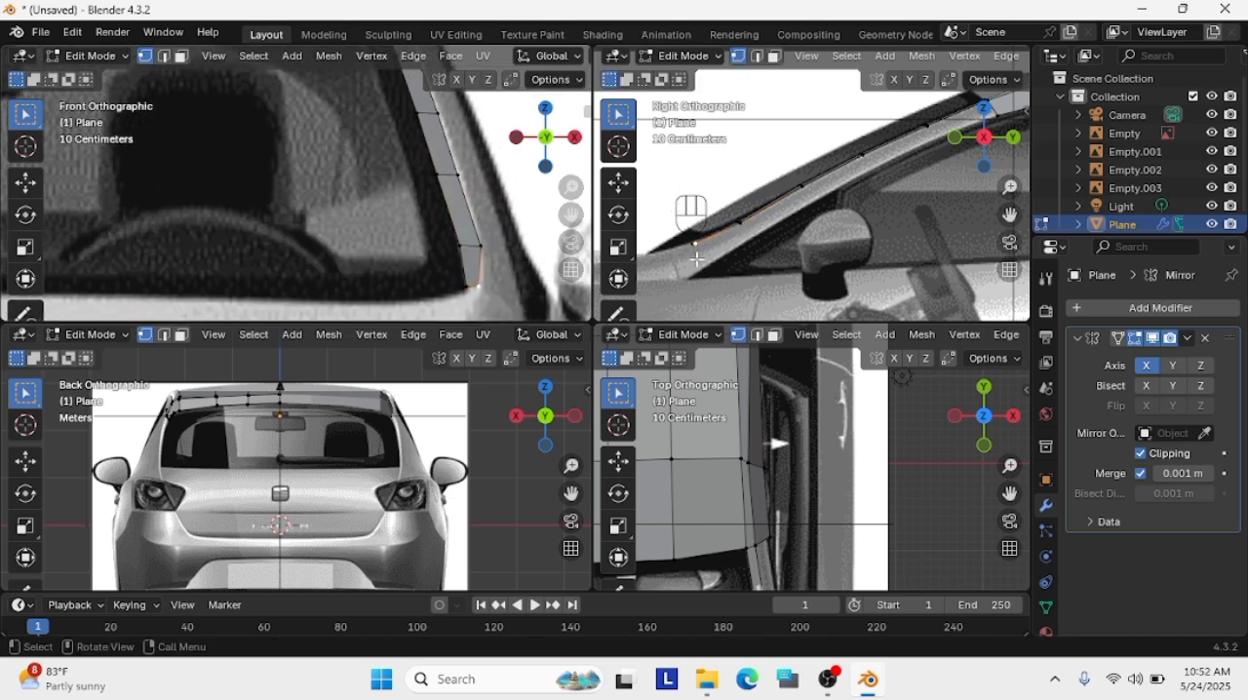
drag(750, 265, 661, 209)
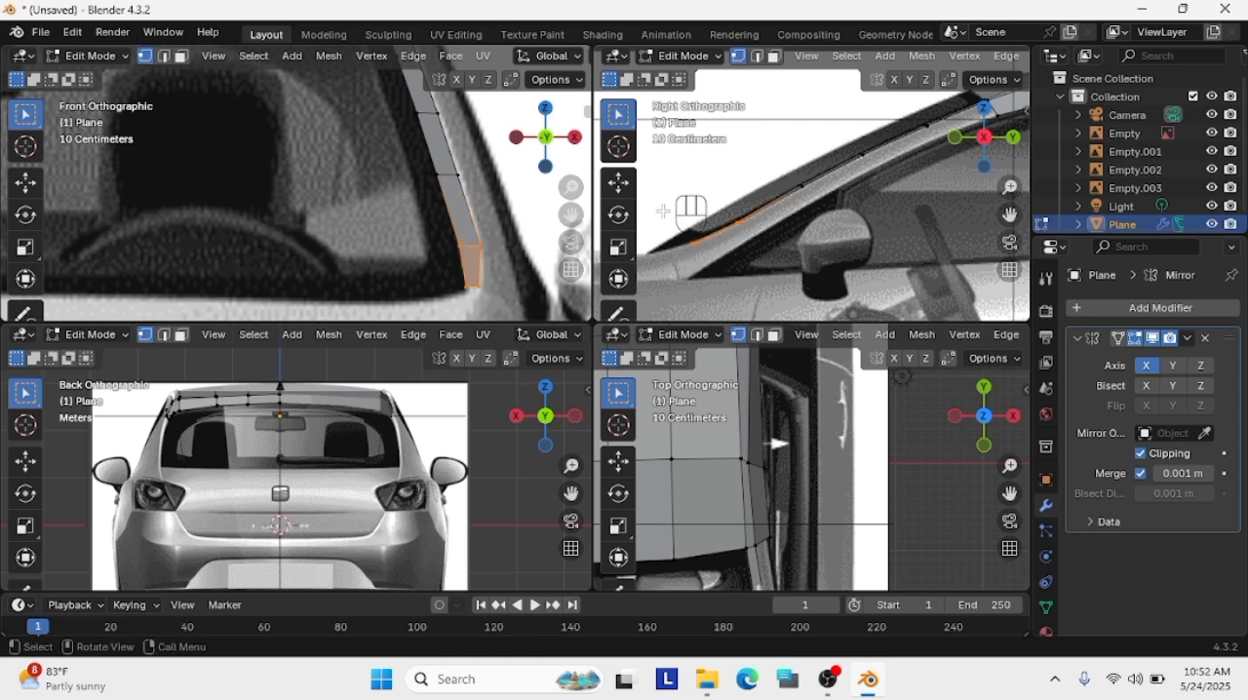
key(g)
click(621, 220)
Move the edge above the strip's bottom back onto the pillar line in the side view
drag(769, 264, 686, 224)
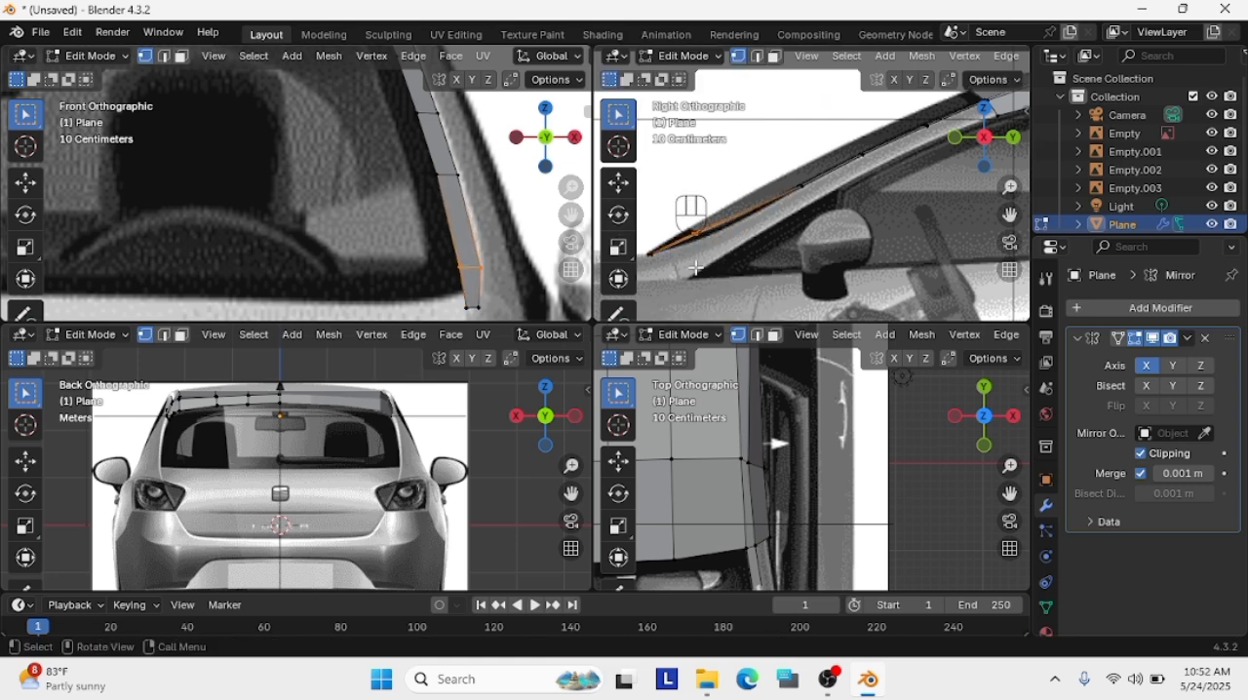
key(g)
click(700, 273)
click(672, 257)
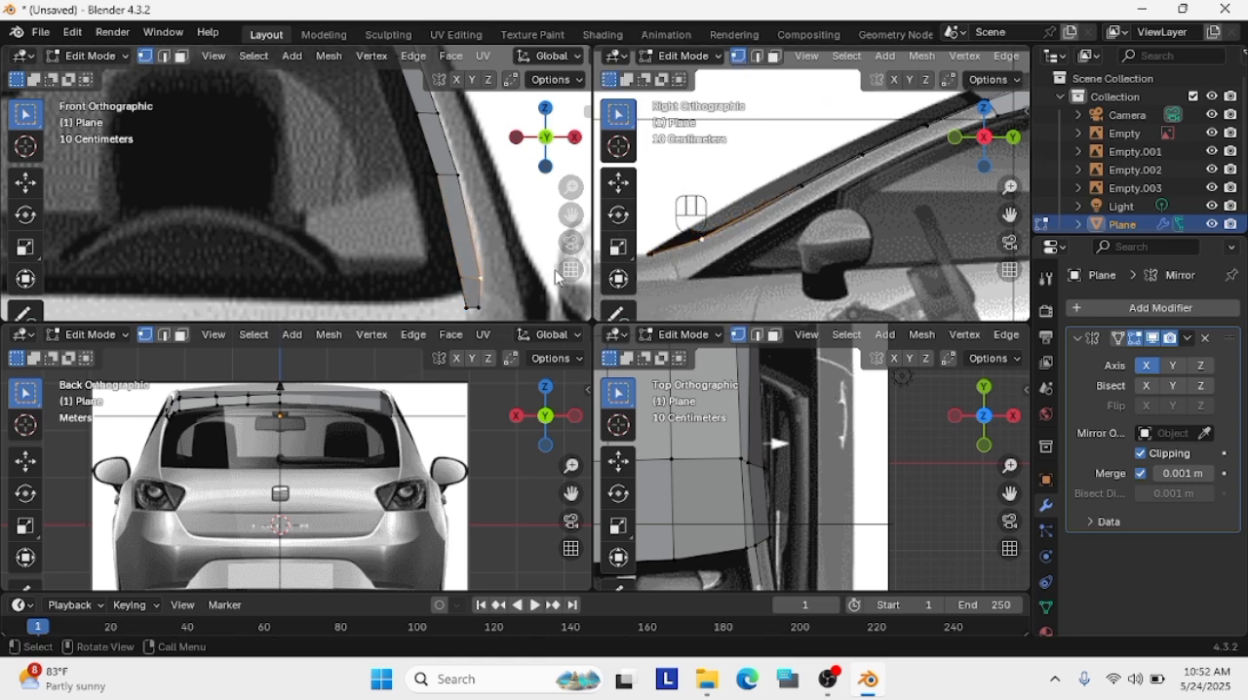
Delete the pillar strip's two bottom vertices
key(g)
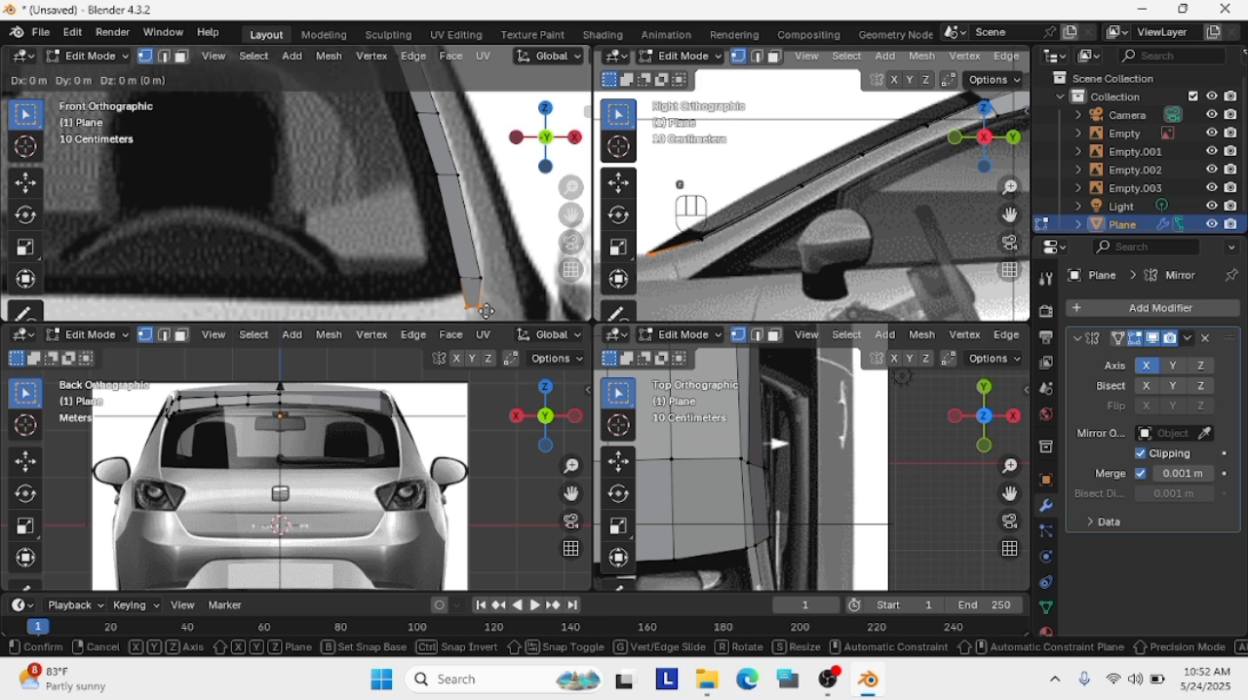
click(494, 296)
key(Delete)
click(502, 306)
Move the strip's new bottom edge down in the front view and forward to the windshield base in the side view
drag(502, 305, 452, 264)
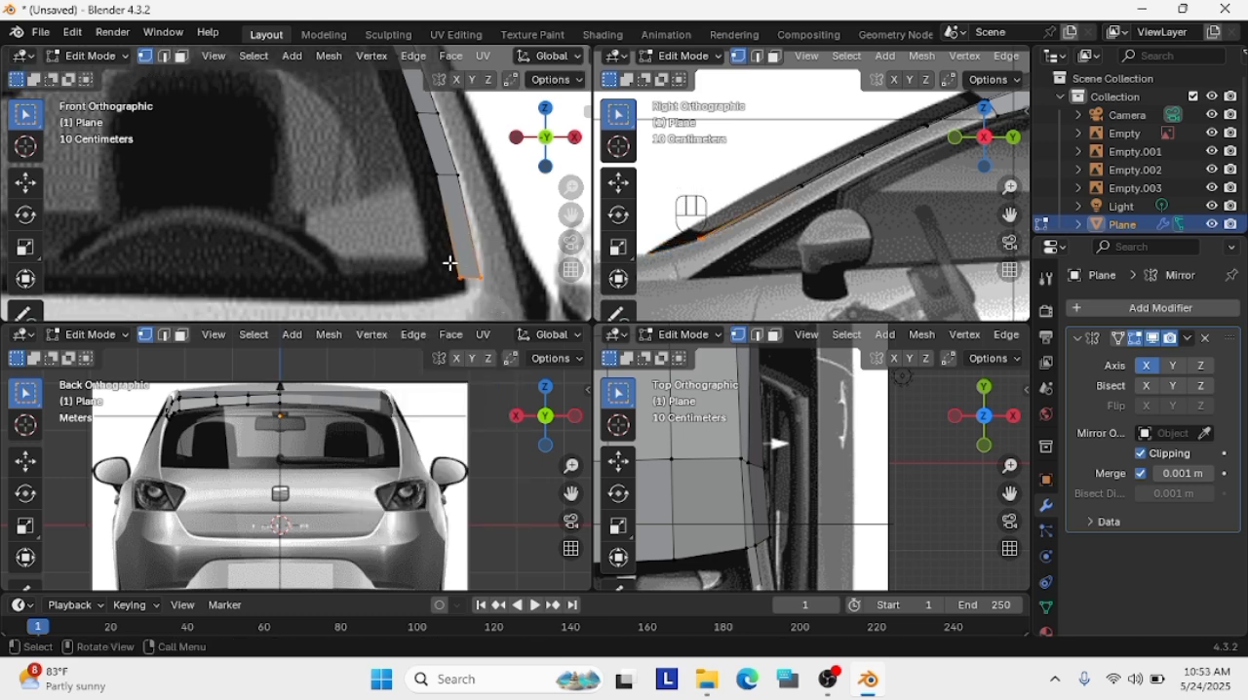
key(Delete)
key(g)
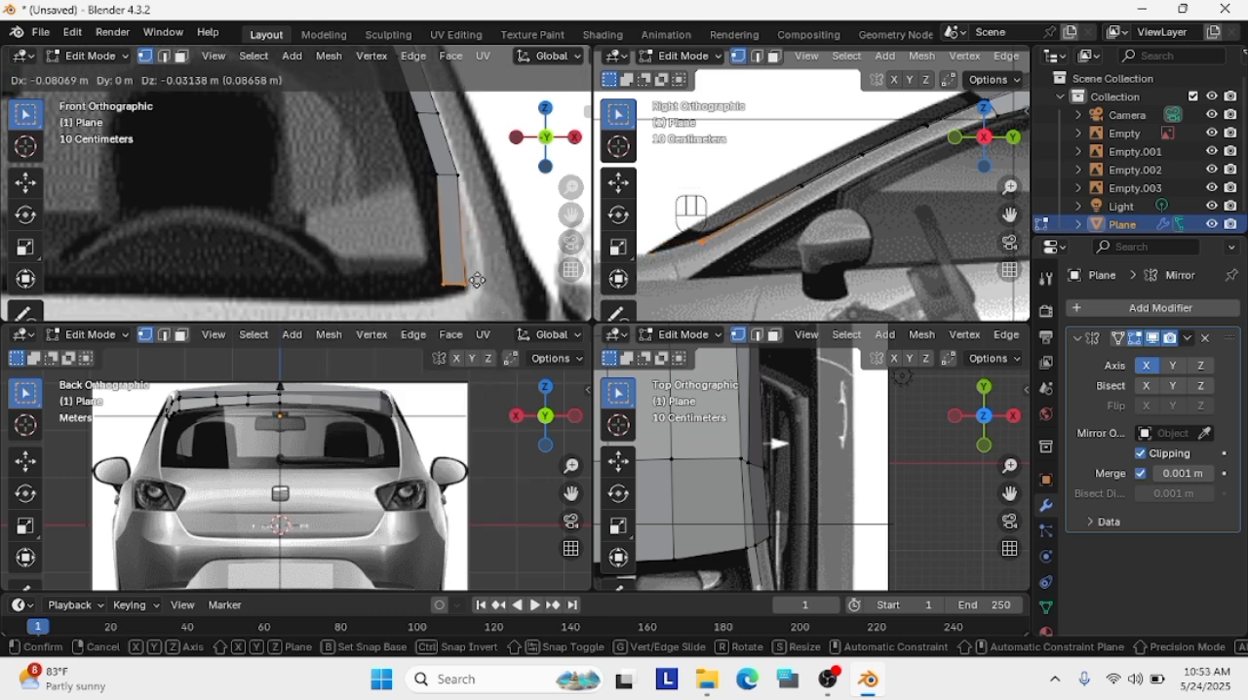
click(495, 283)
key(g)
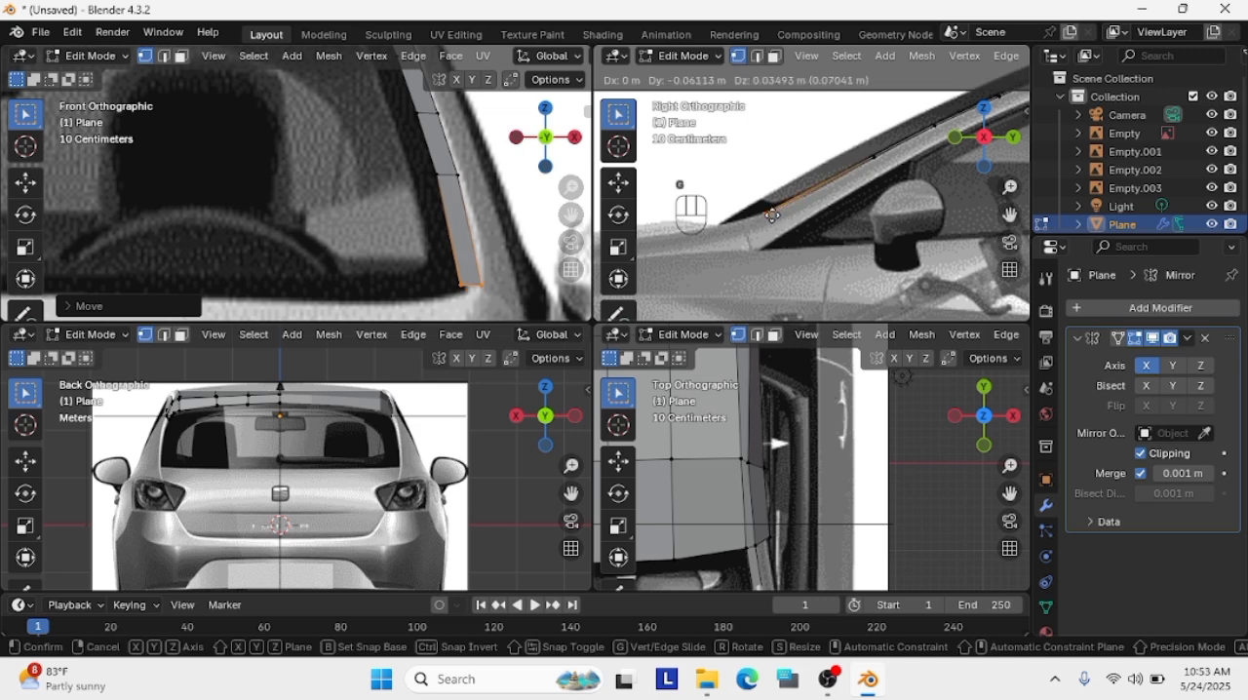
click(716, 225)
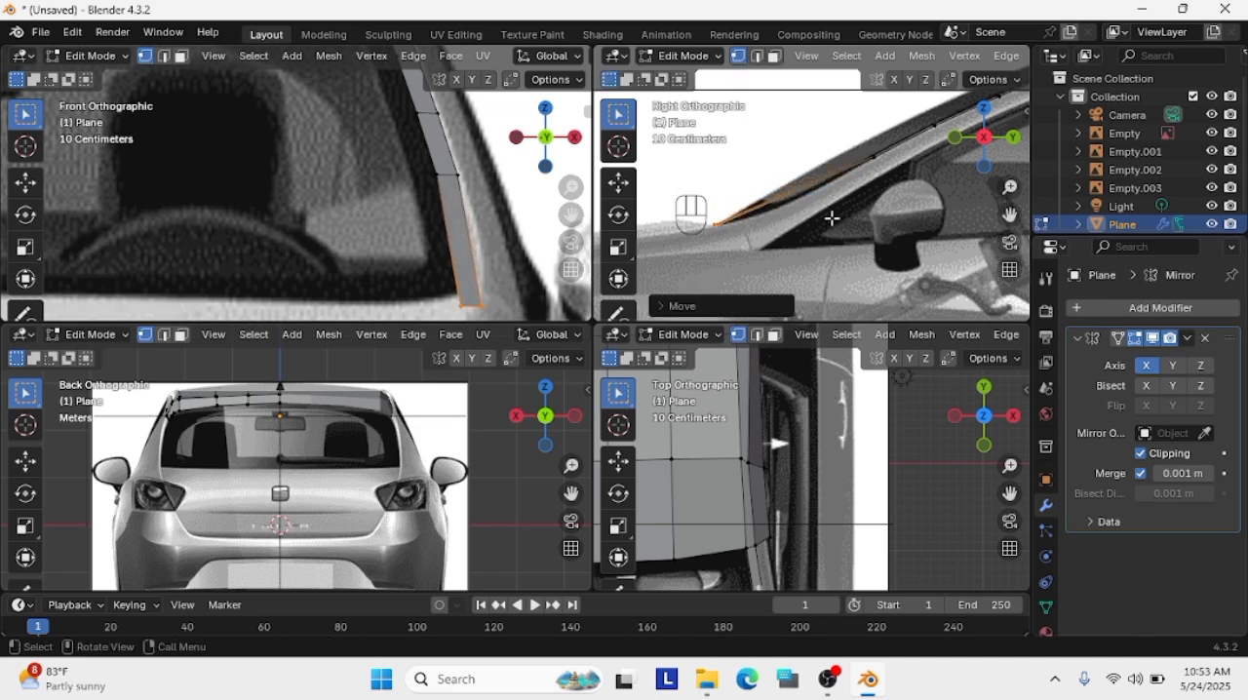
click(488, 247)
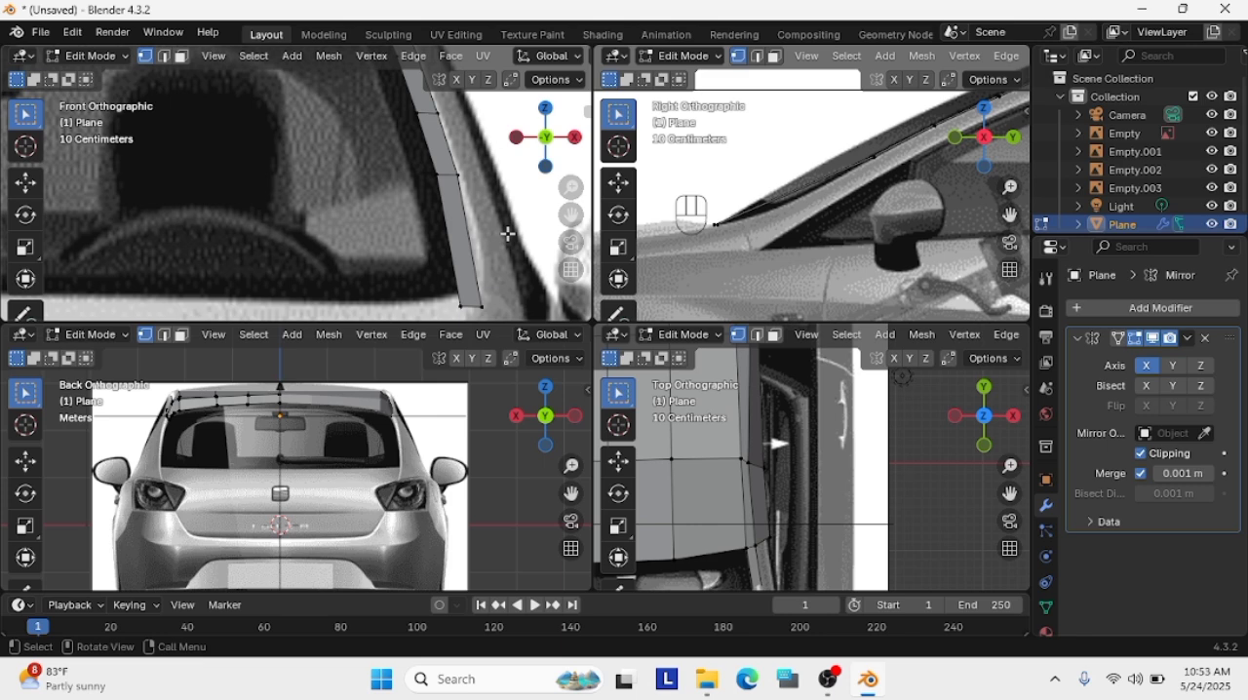
key(ctrl+bracketleft)
click(501, 273)
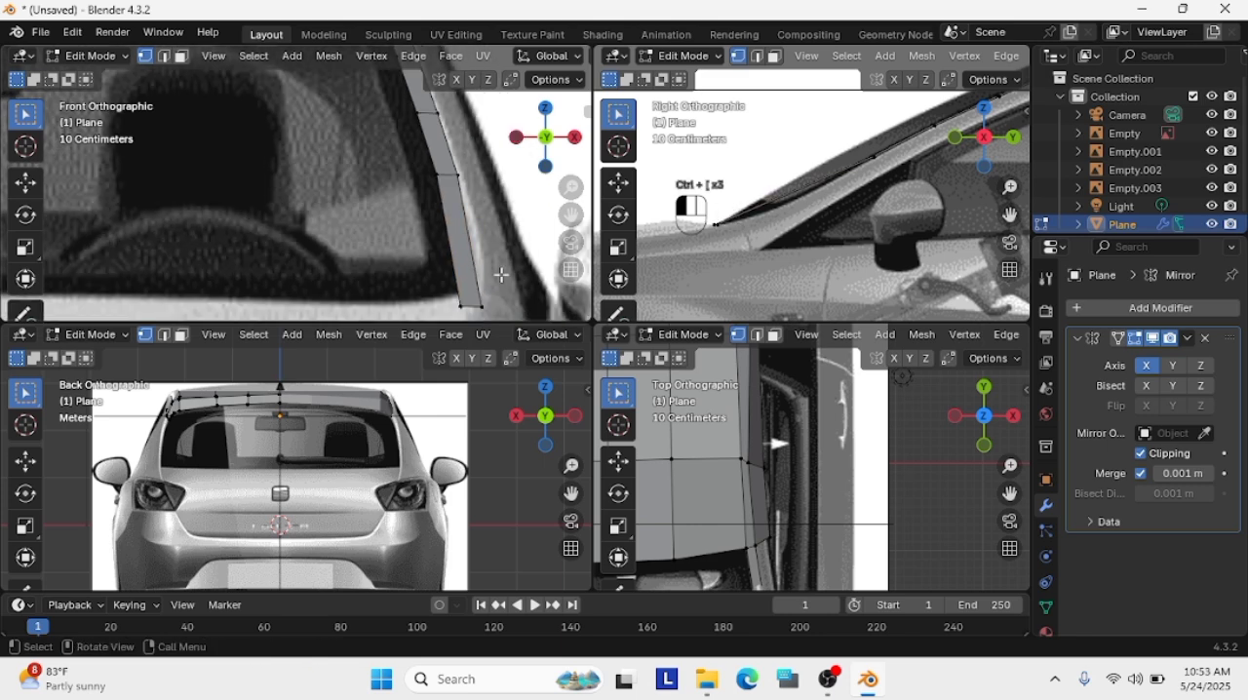
key(ctrl+z)
Add a loop cut near the base of the strip's bottom face and move it onto the pillar in the side view
scroll(544, 225, up, 2)
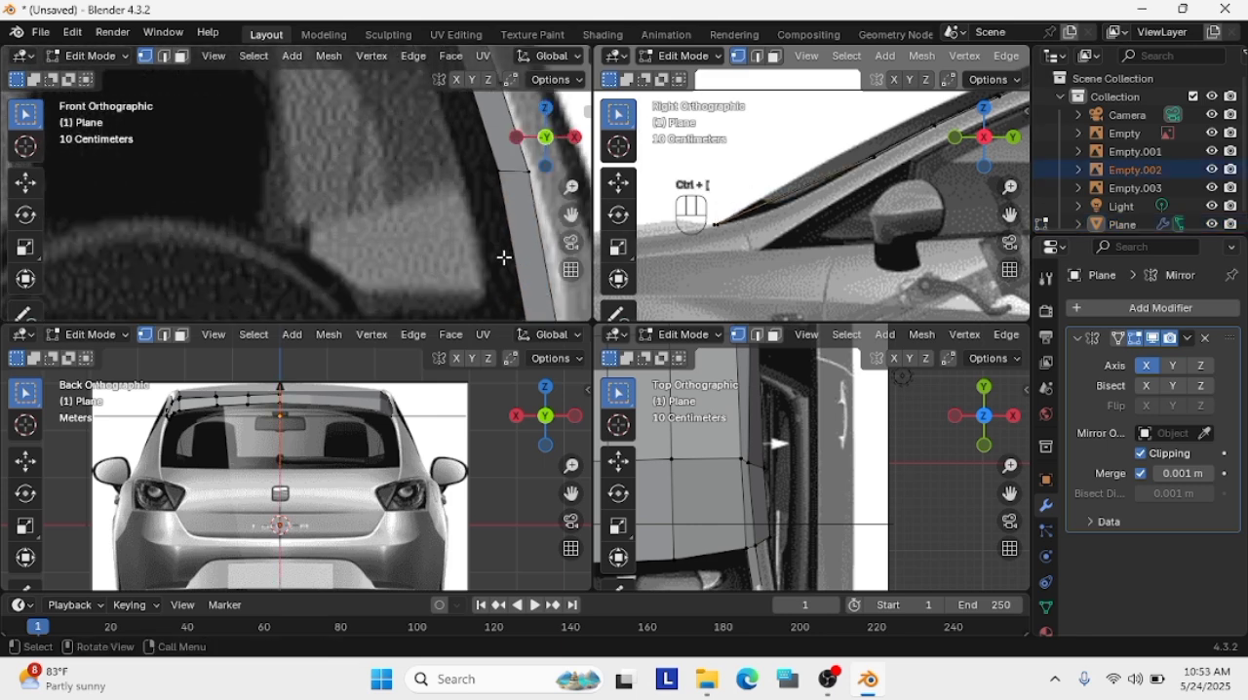
key(ctrl+r)
click(543, 297)
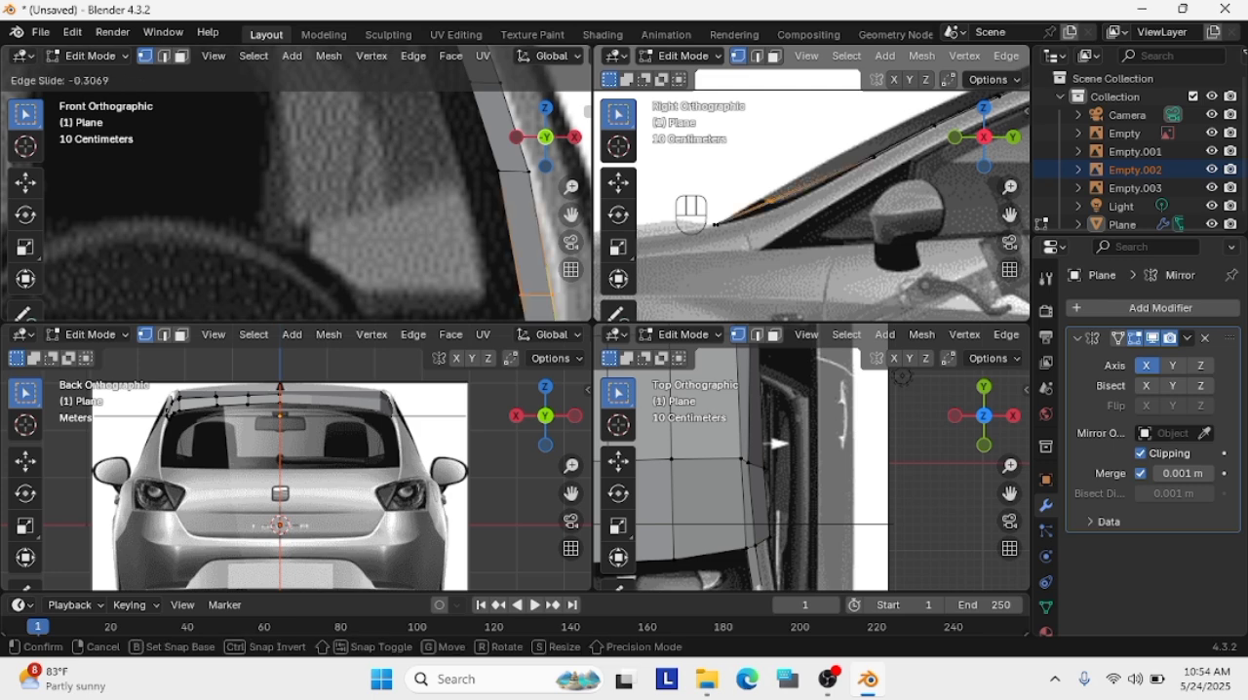
right_click(555, 310)
key(g)
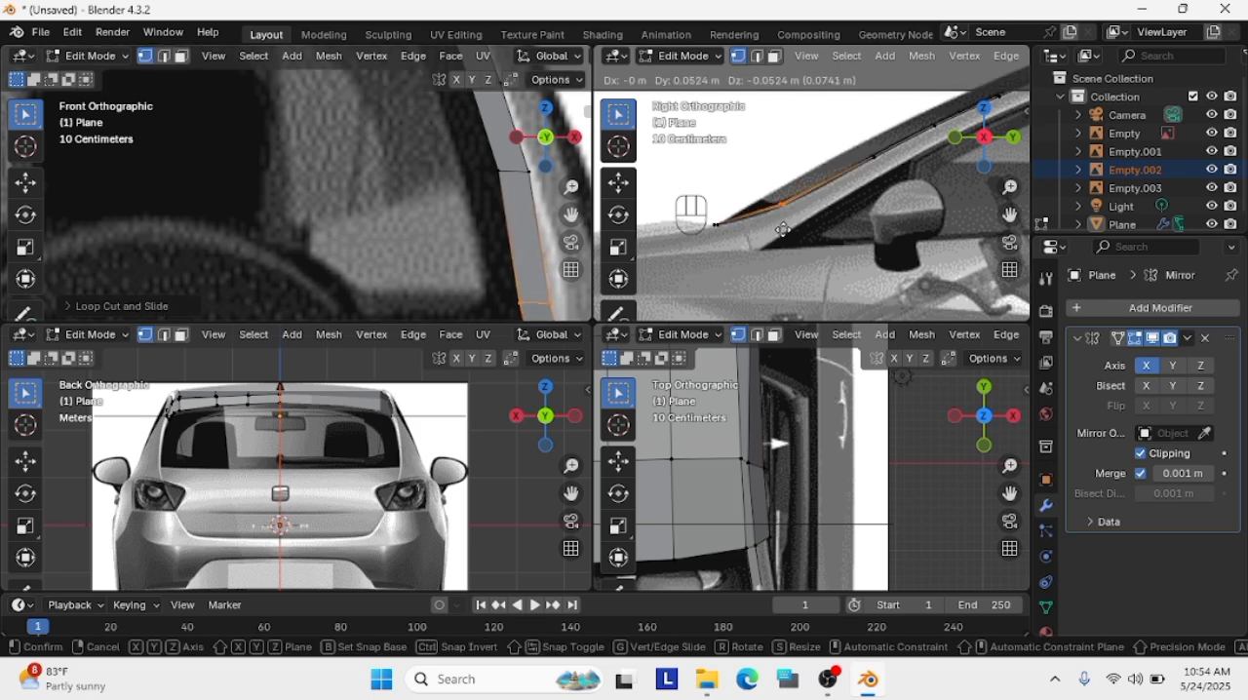
click(781, 228)
Select the pillar strip's vertices below the roof corner and move them outward onto the pillar in the front view
scroll(462, 287, down, 2)
scroll(1009, 216, down, 4)
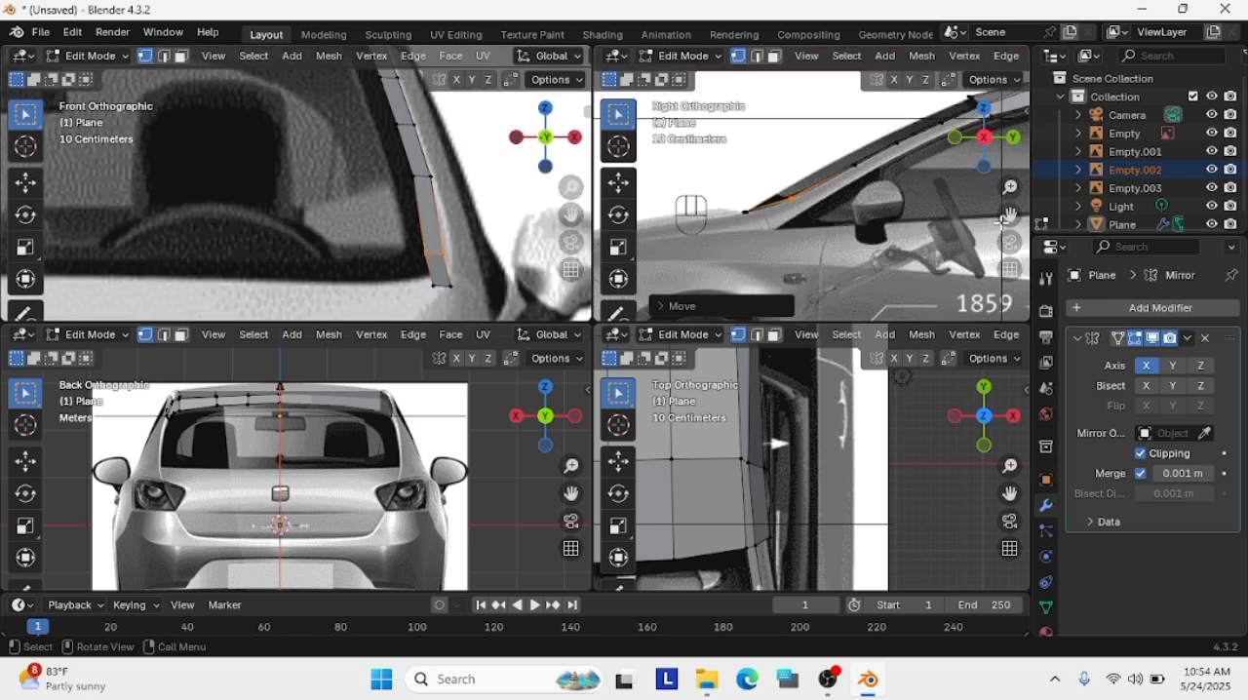
scroll(1008, 216, up, 2)
drag(466, 298, 402, 280)
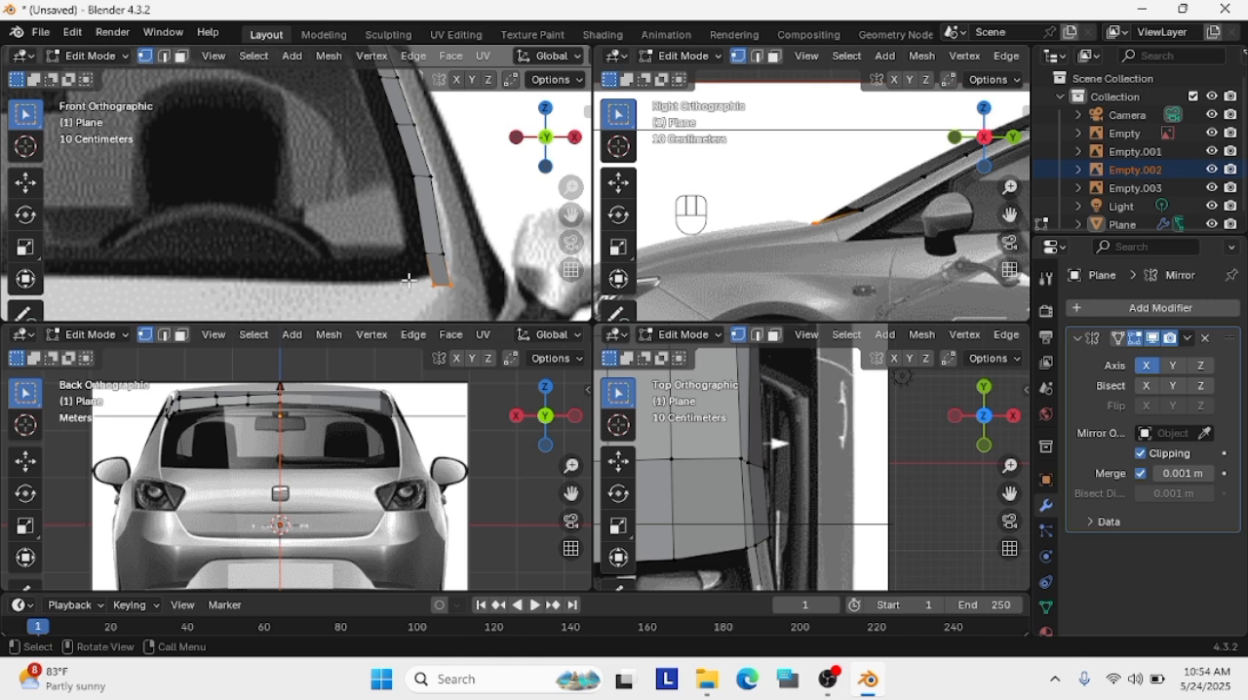
scroll(459, 276, down, 2)
key(ctrl+l)
key(g)
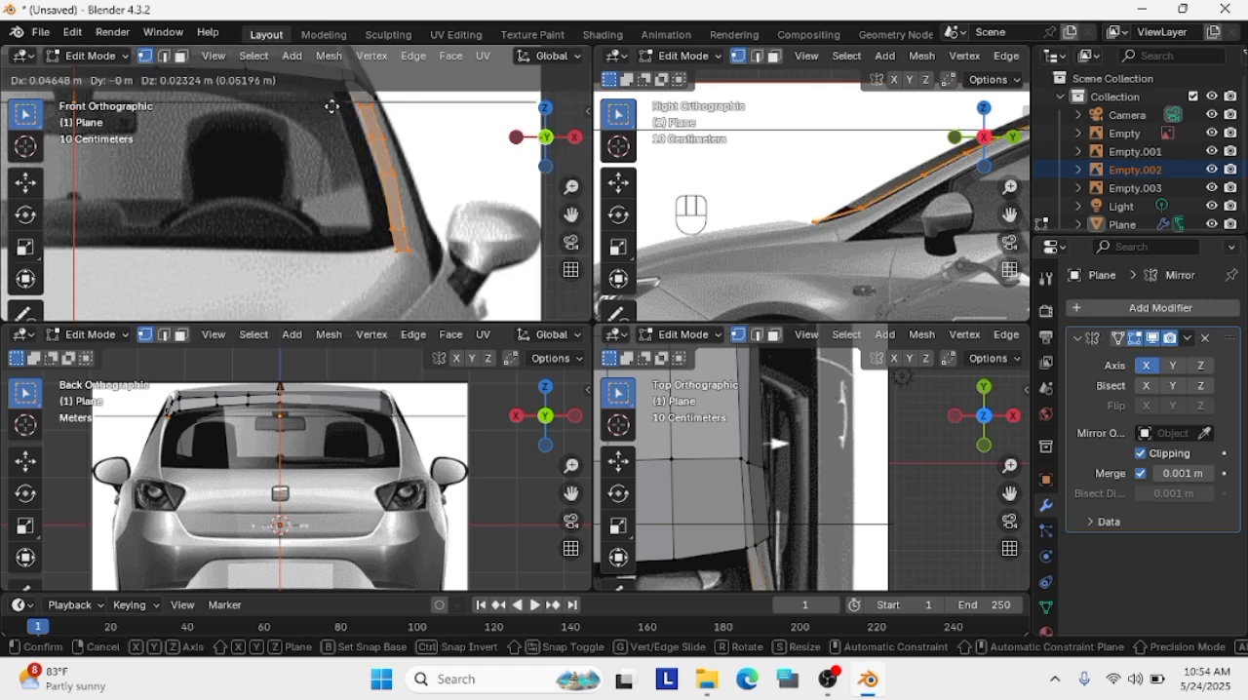
click(394, 185)
Move the roof's outer front corner vertex up about 0.01 m in the side view to meet the pillar's lower edge
click(819, 234)
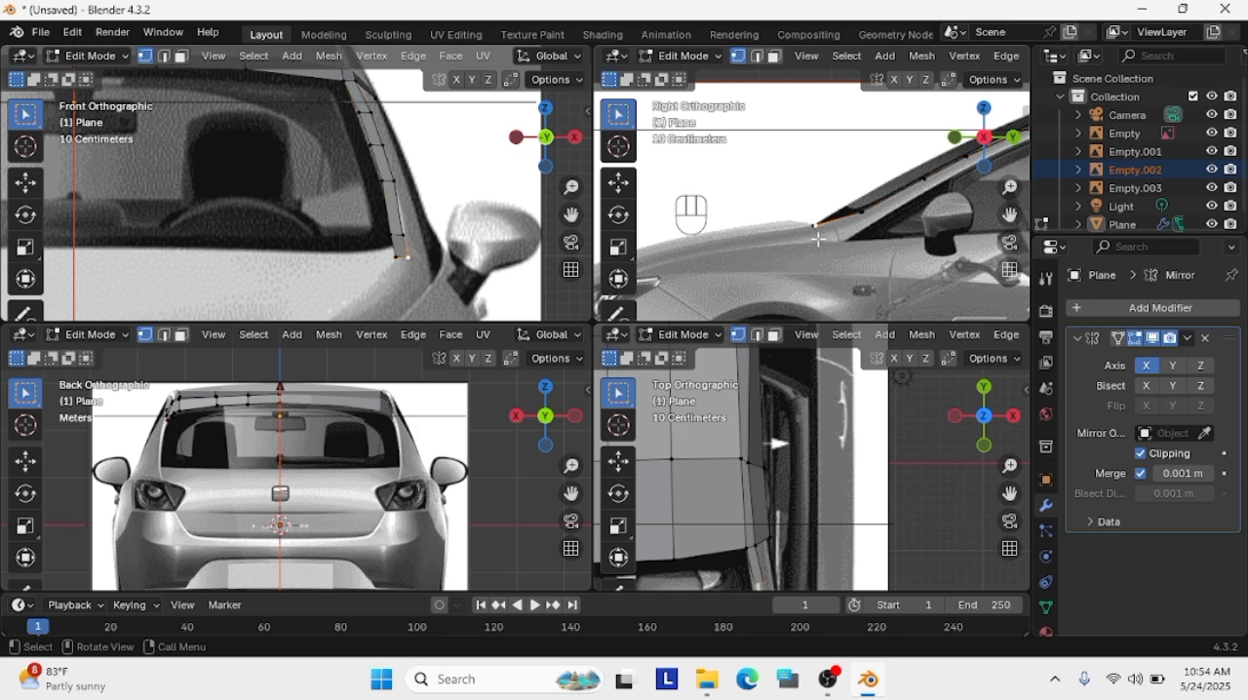
scroll(872, 172, up, 3)
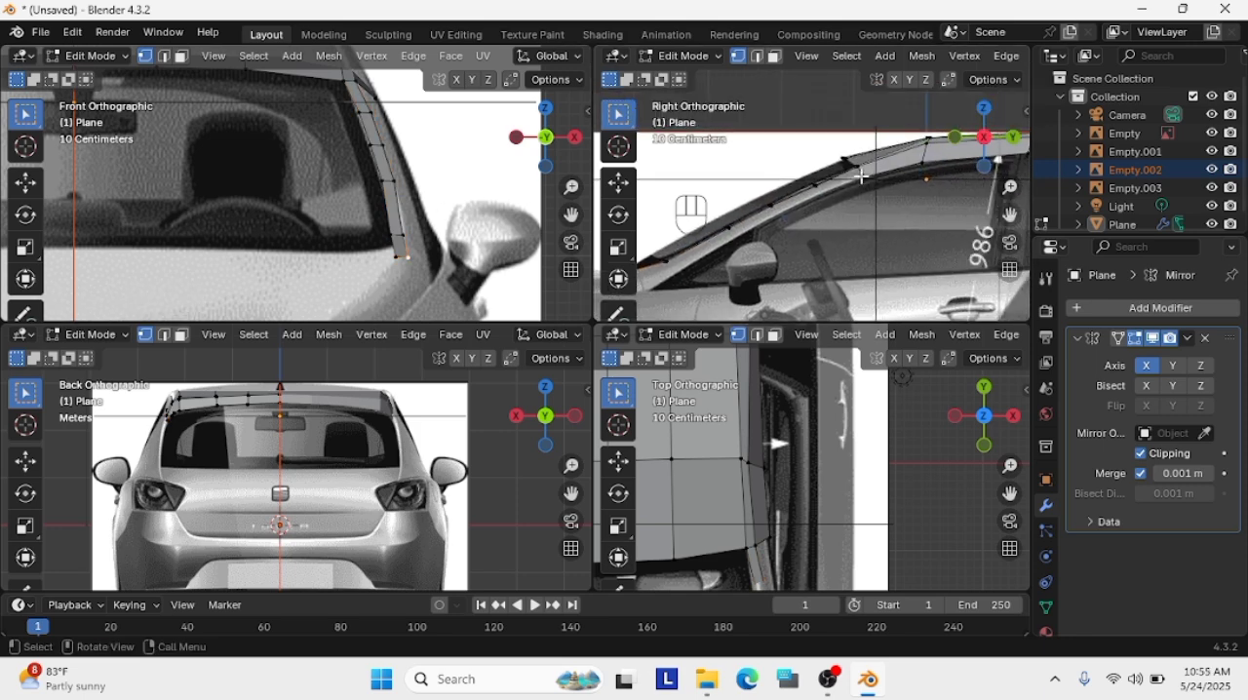
key(g)
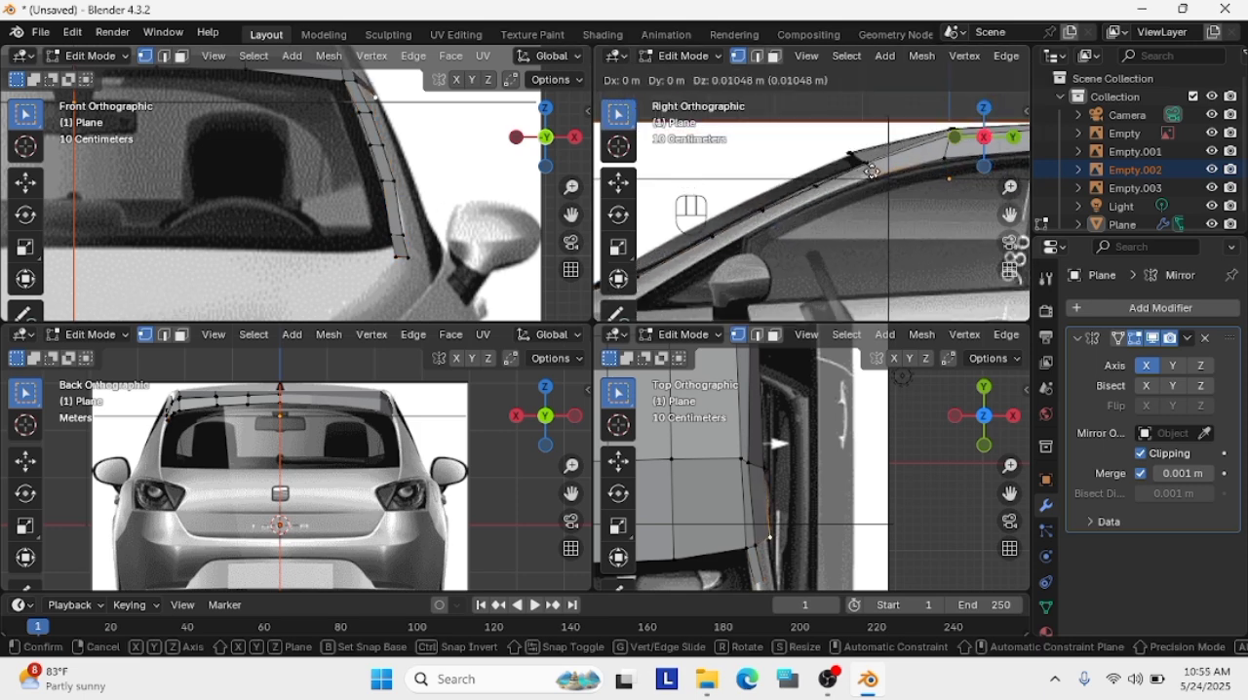
click(872, 172)
scroll(819, 204, down, 4)
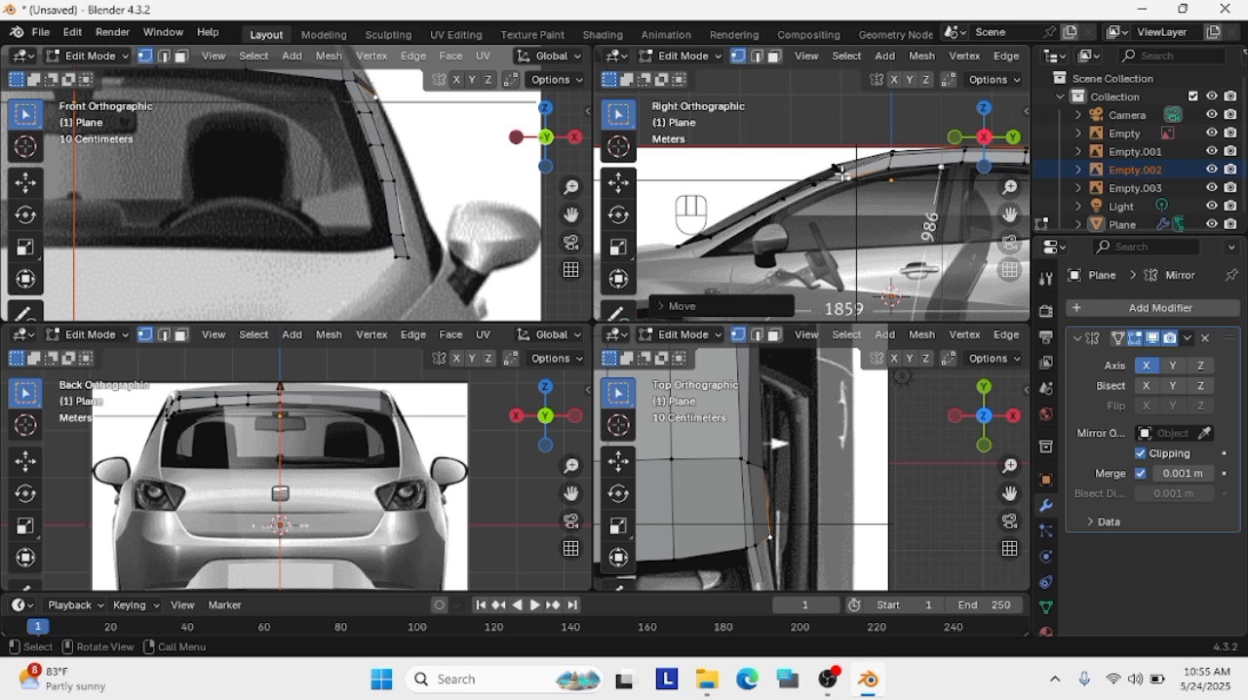
click(840, 173)
key(g)
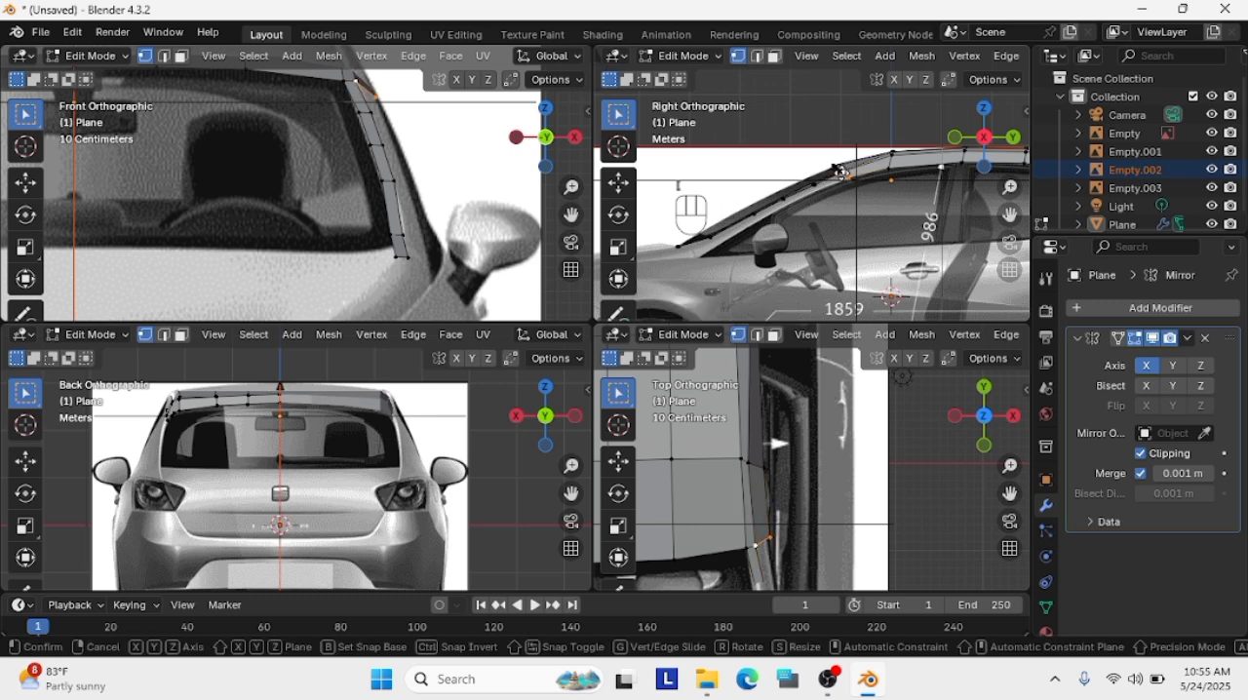
click(767, 203)
key(ctrl+z)
Extrude the roof's outer corner vertex down along the pillar's lower edge to the base of the side window in the side view
scroll(870, 173, up, 3)
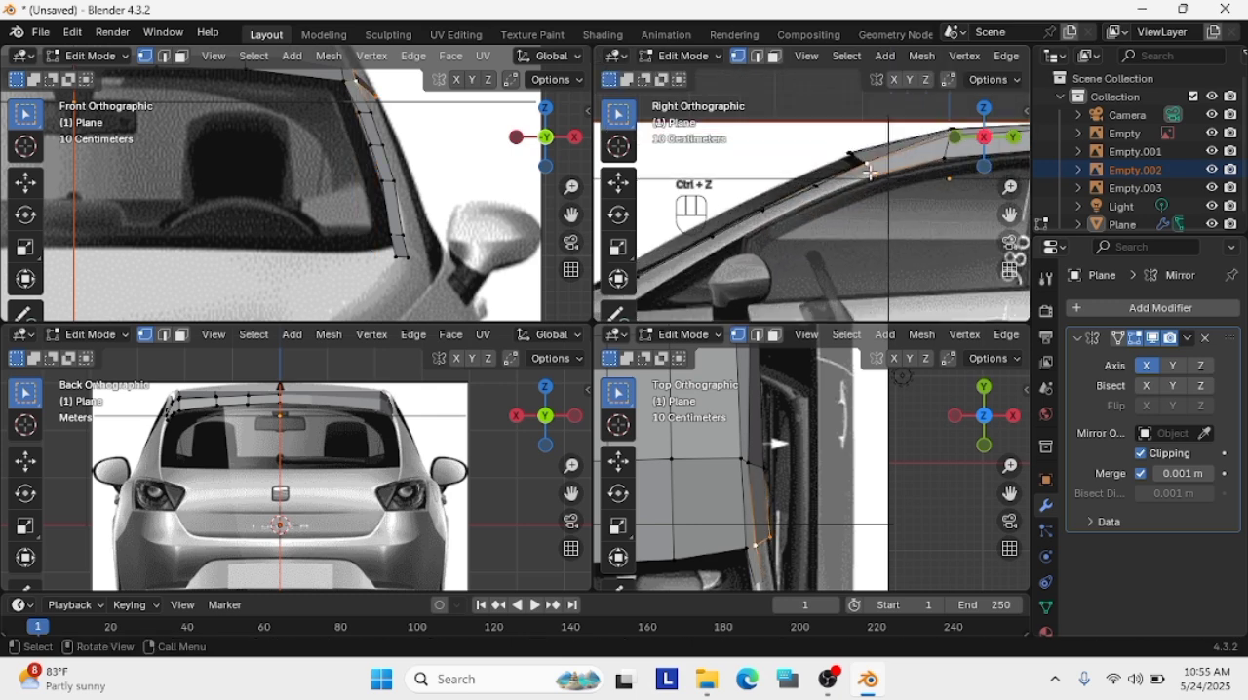
scroll(878, 180, up, 2)
key(g)
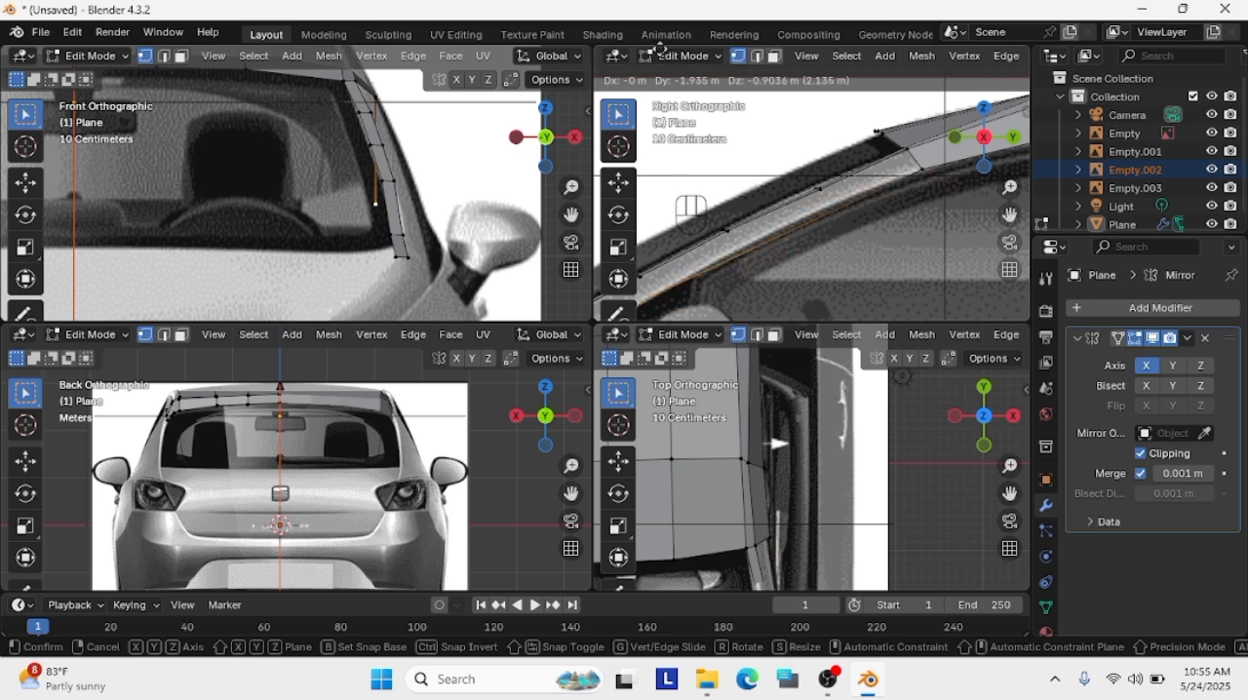
click(690, 43)
shift+middle_drag(638, 308, 836, 192)
scroll(835, 192, down, 1)
key(g)
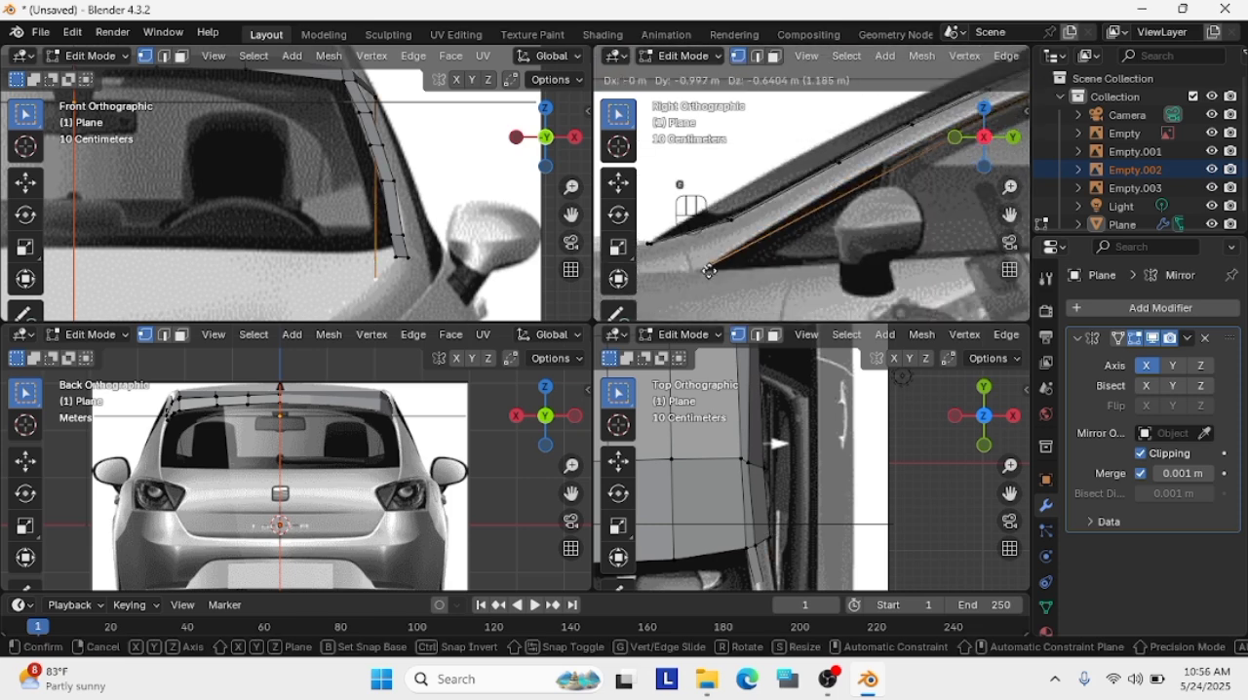
click(718, 256)
key(g)
click(703, 269)
Move the extruded vertex outward to the pillar's base beside the mirror in the front view and fine-tune it in the side view
scroll(410, 265, down, 1)
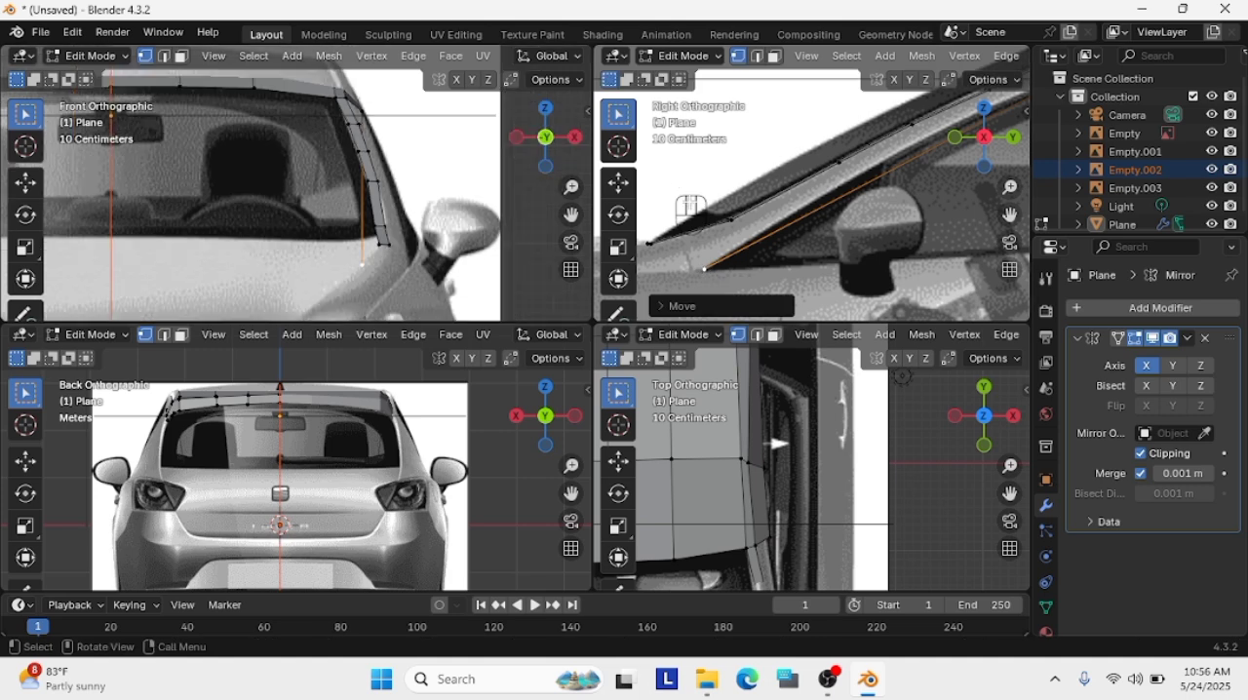
scroll(682, 267, down, 2)
key(g)
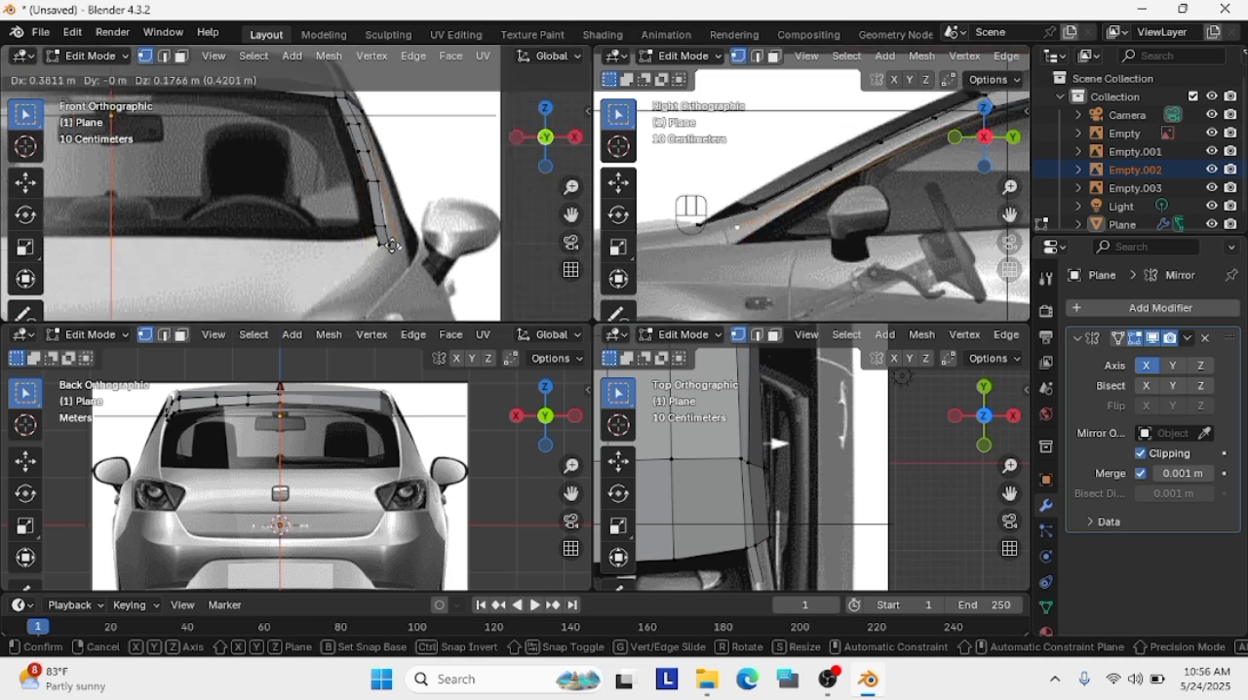
click(406, 259)
key(g)
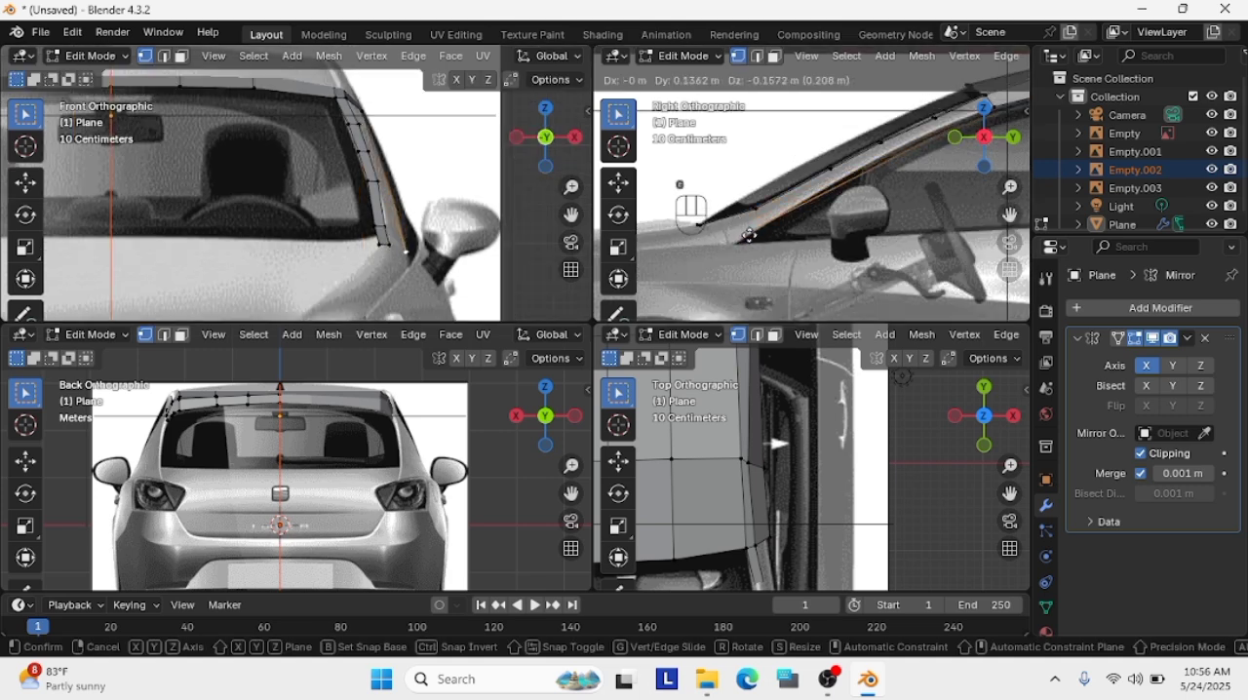
click(741, 243)
key(g)
click(410, 260)
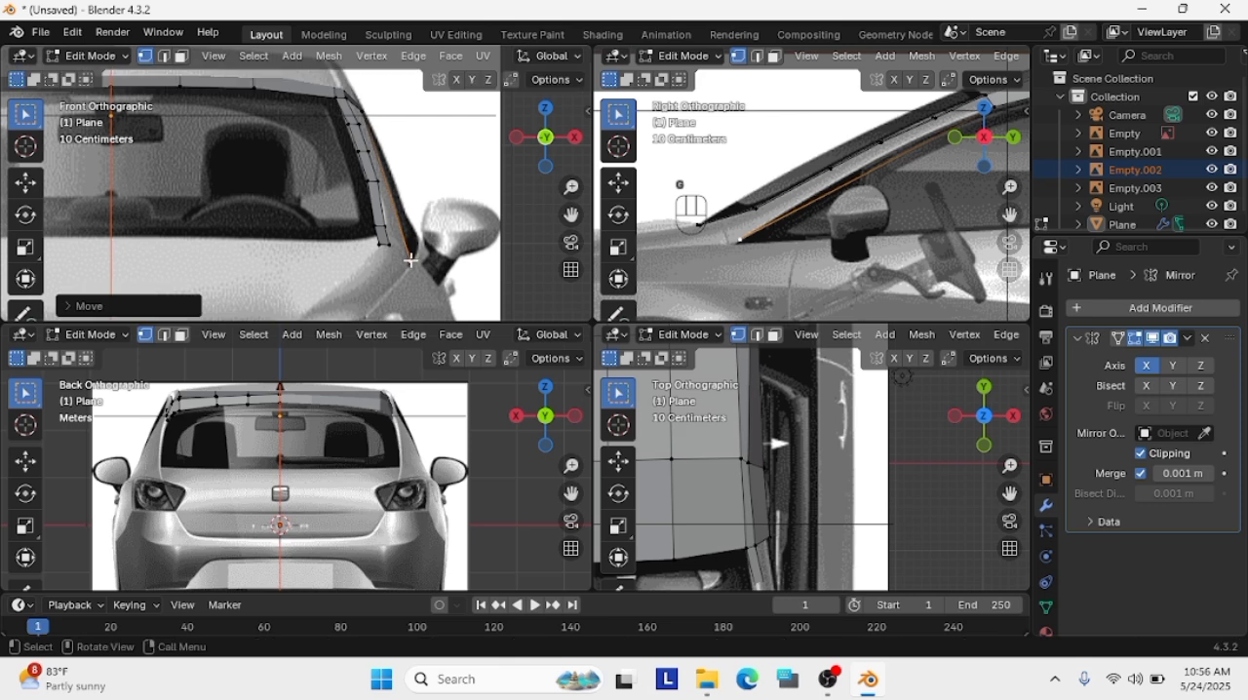
key(g)
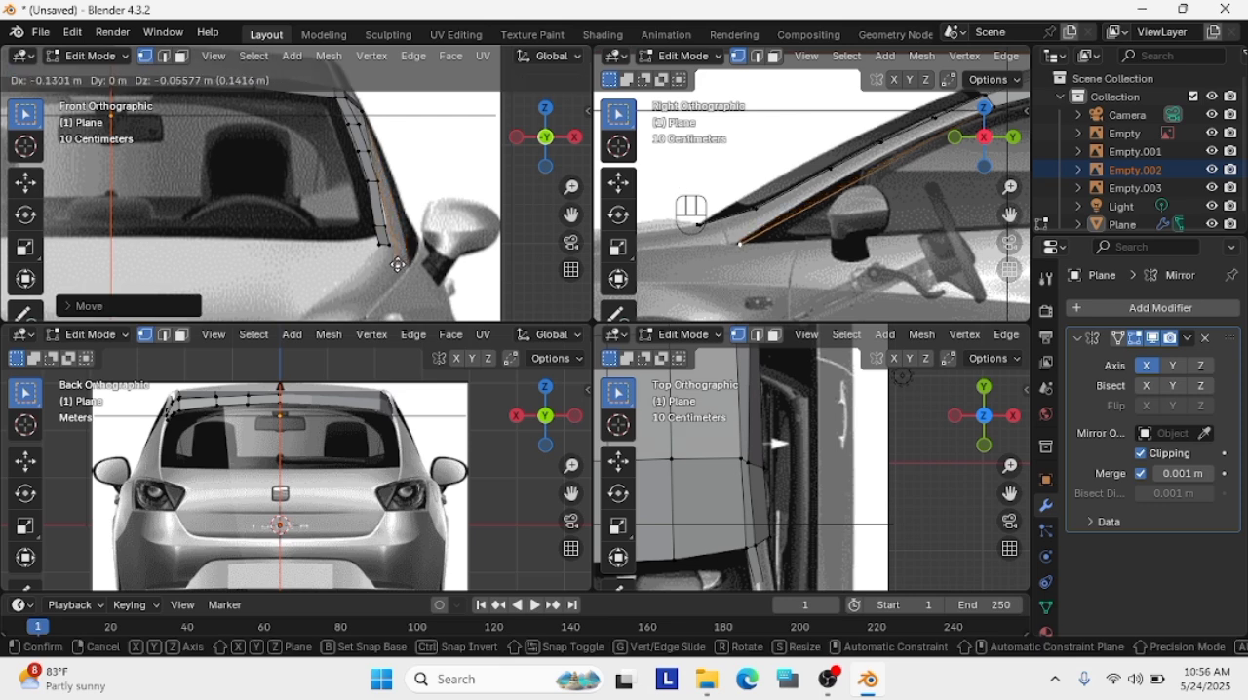
click(408, 262)
key(g)
click(867, 183)
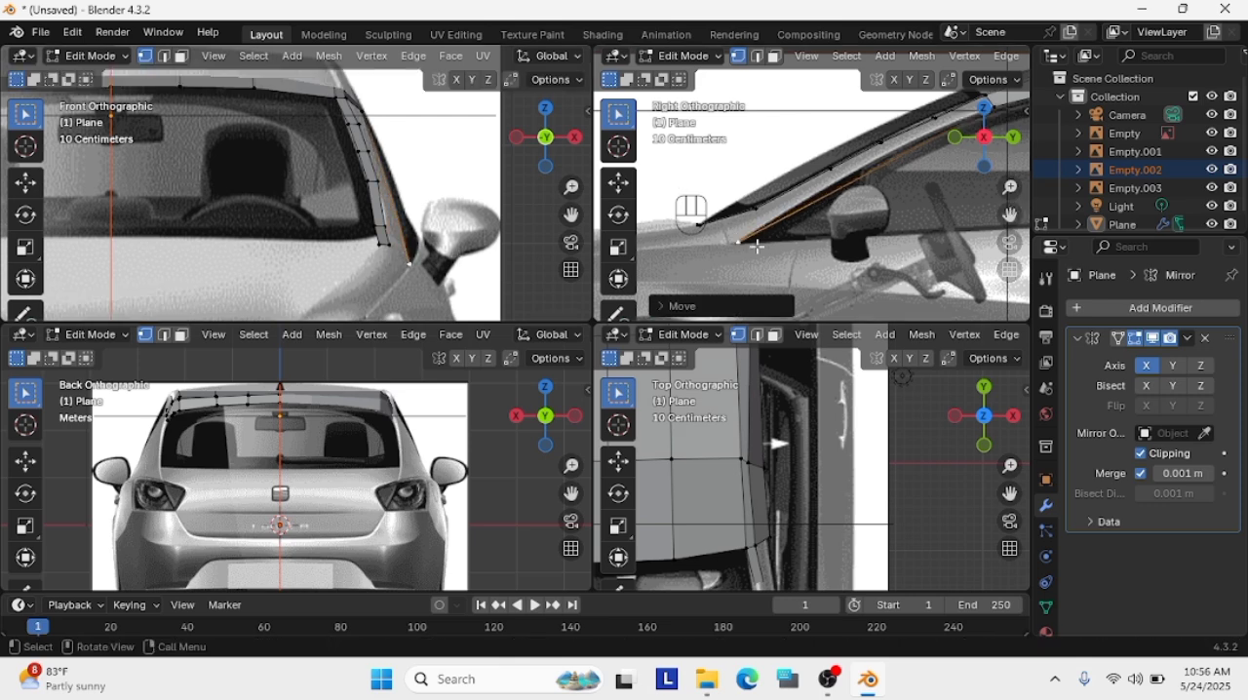
Try to fill a single face between the new outer edge and the pillar strip's corner vertices
shift+click(396, 245)
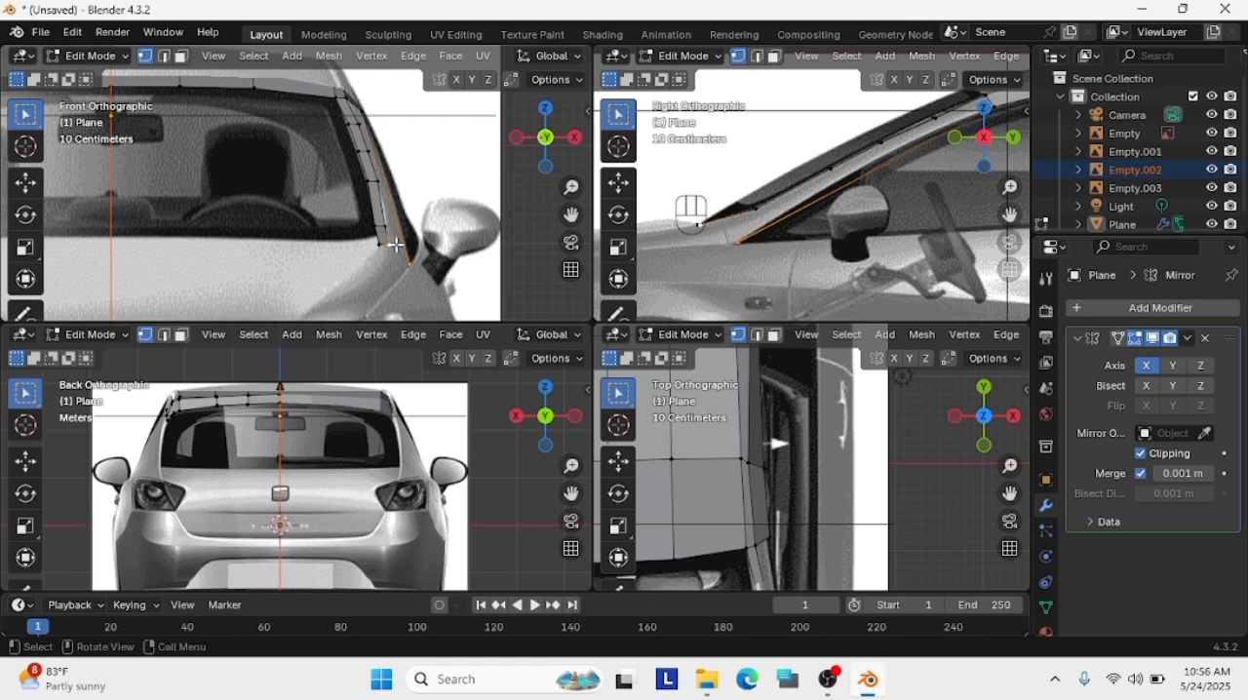
drag(1012, 215, 963, 234)
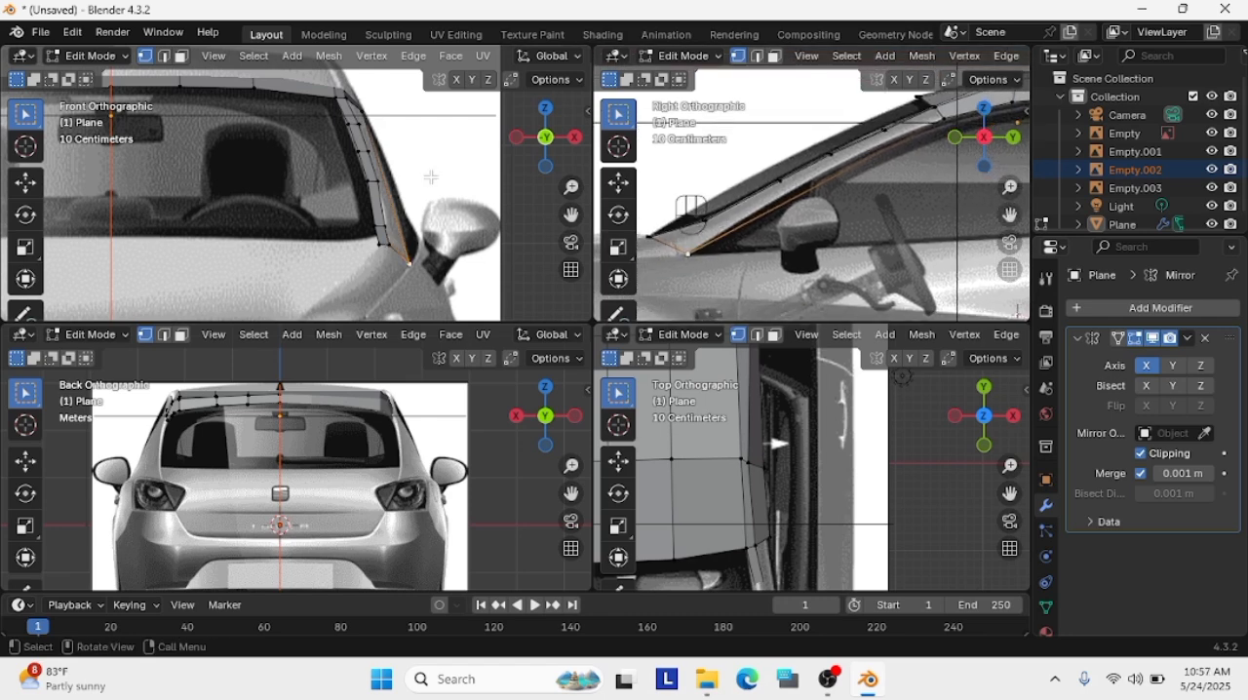
key(shift)
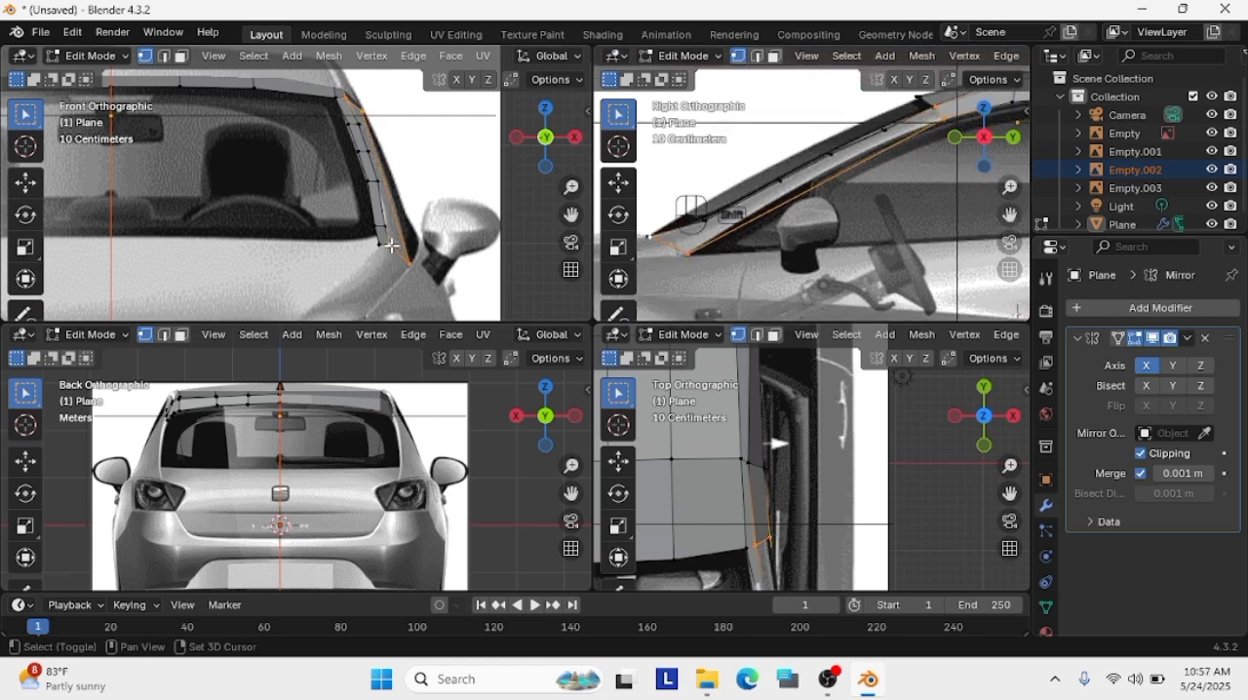
key(f)
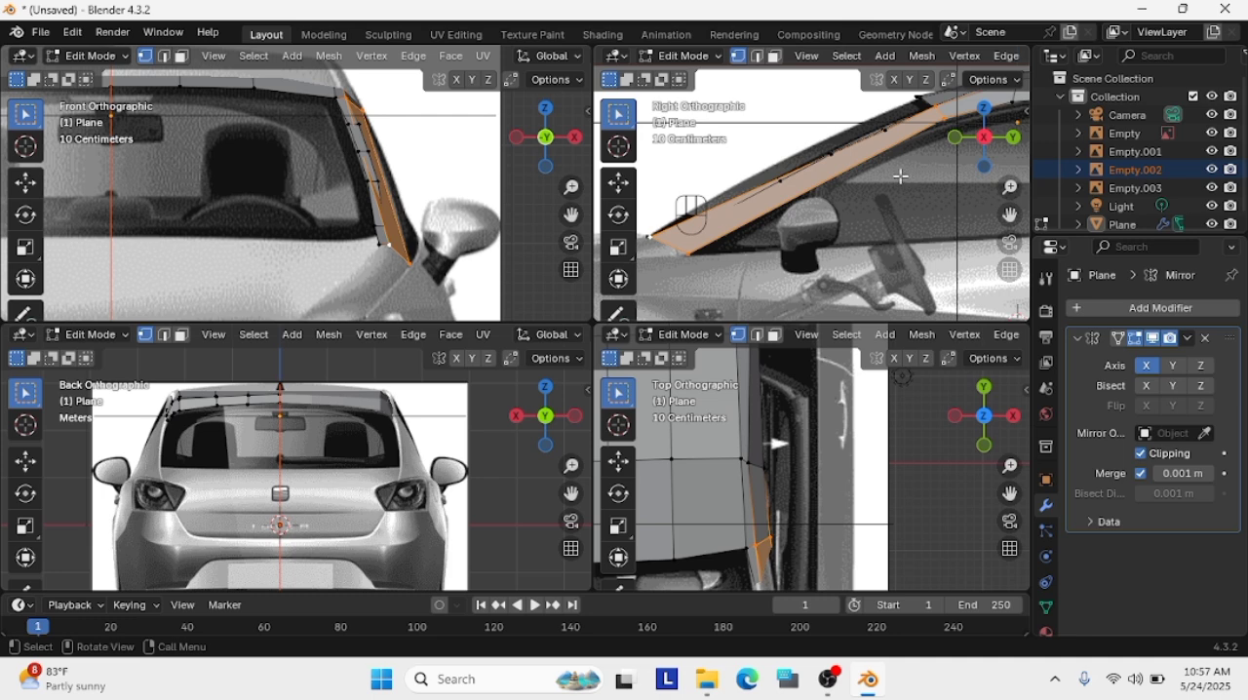
key(ctrl+z)
key(ctrl+z)
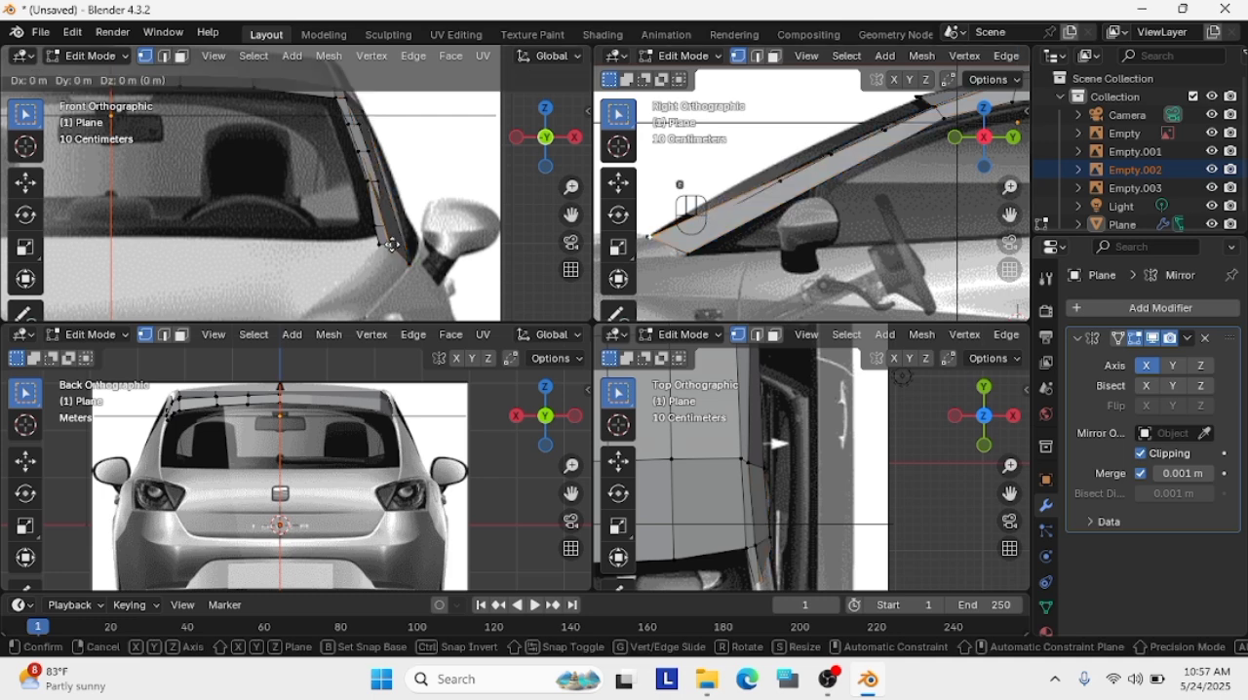
key(ctrl+z)
key(ctrl+z)
scroll(437, 218, up, 2)
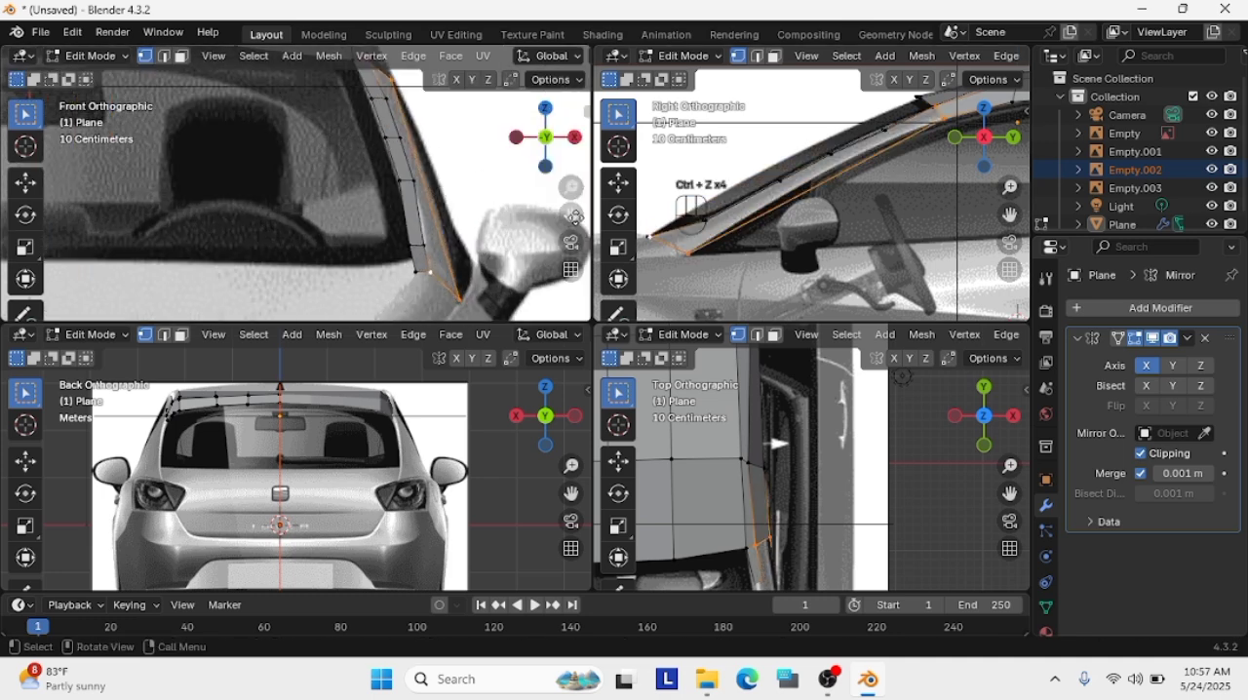
shift+middle_drag(438, 217, 393, 248)
scroll(405, 283, down, 1)
drag(412, 308, 271, 101)
key(Delete)
click(274, 105)
key(ctrl+z)
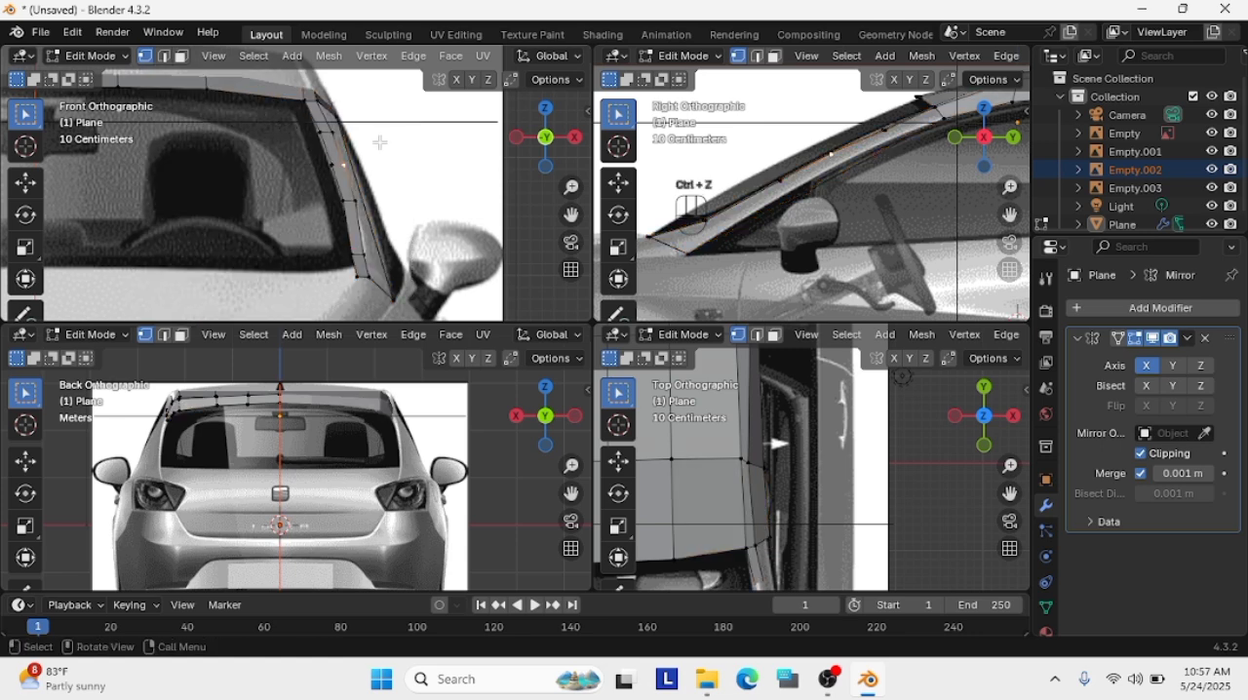
Delete all pillar vertices below the roof corner
drag(423, 310, 301, 122)
key(Delete)
click(305, 126)
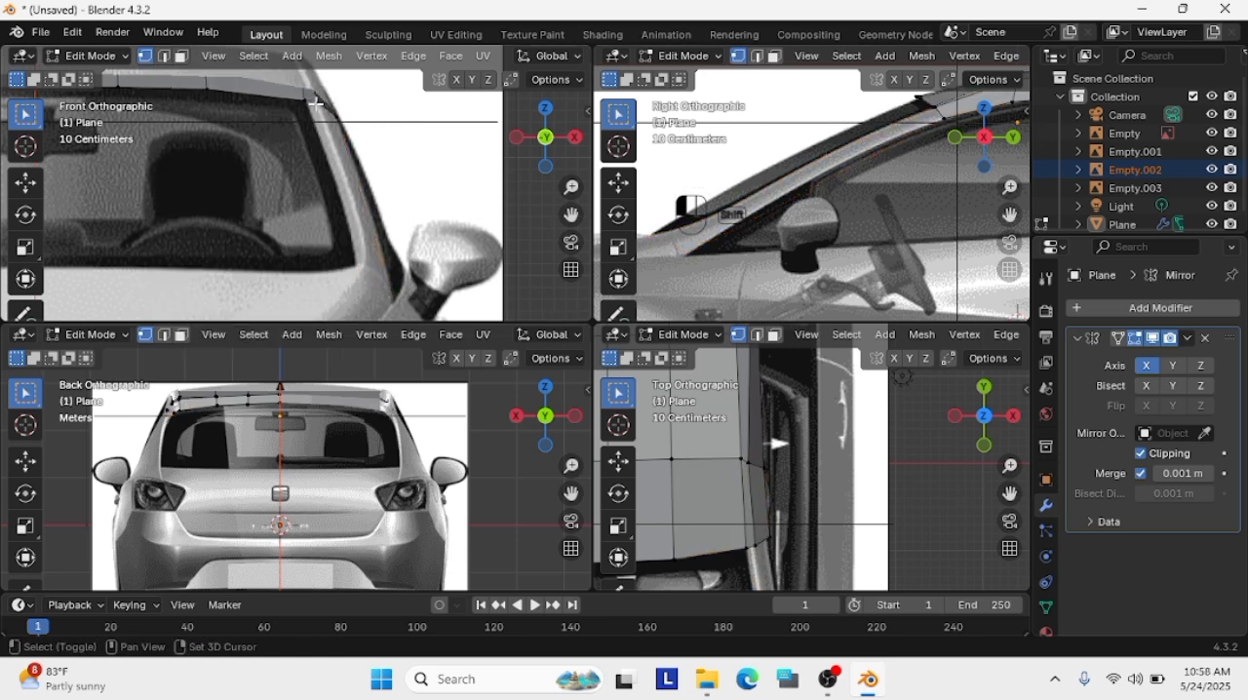
Extrude the roof's front corner edge down the pillar in the front view and move the new edge forward to the windshield base in the side view
key(e)
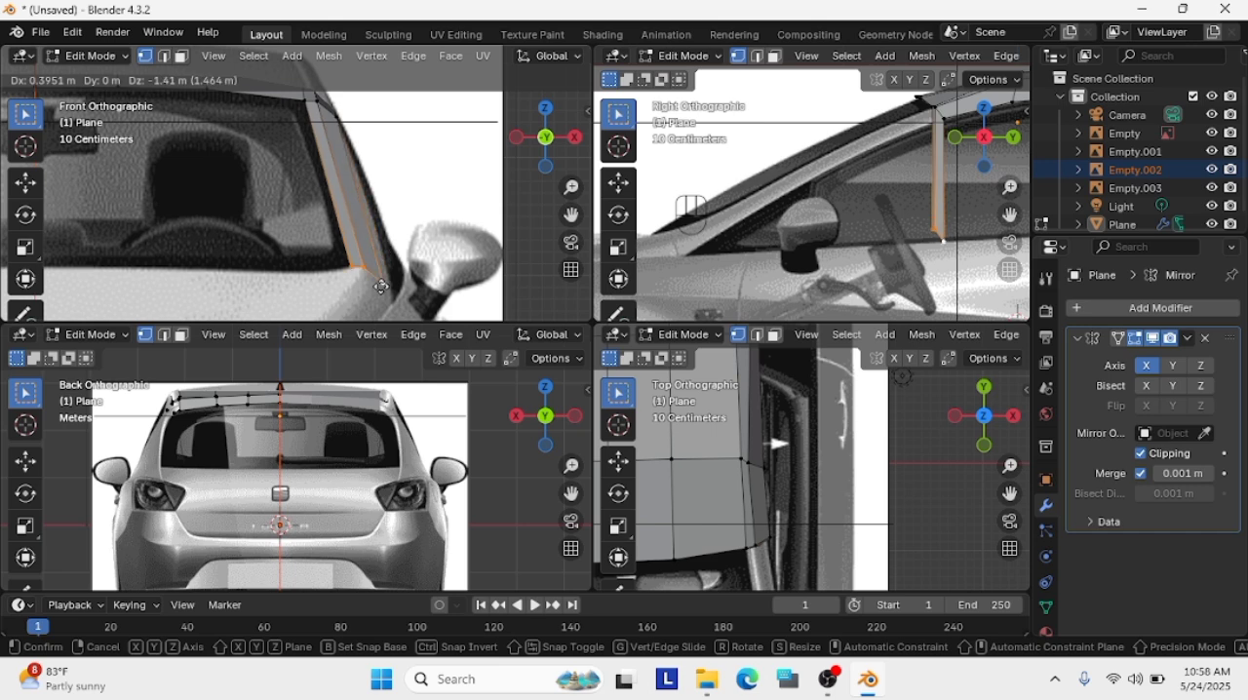
click(382, 286)
key(g)
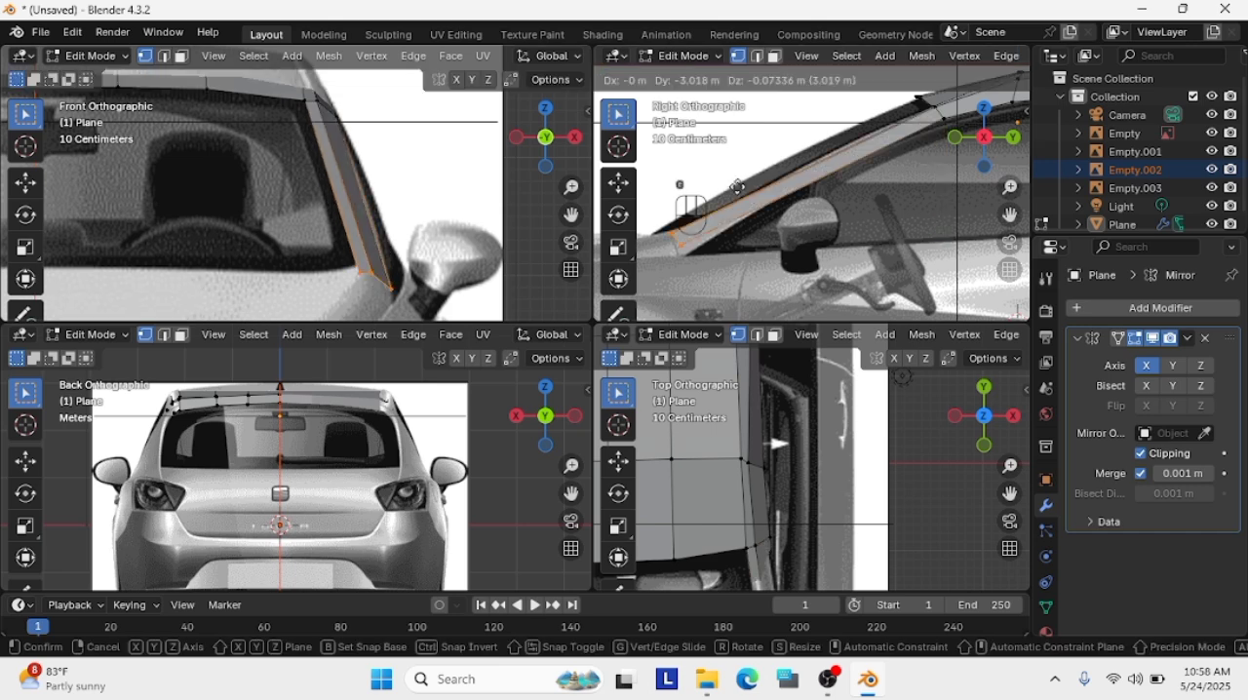
click(618, 183)
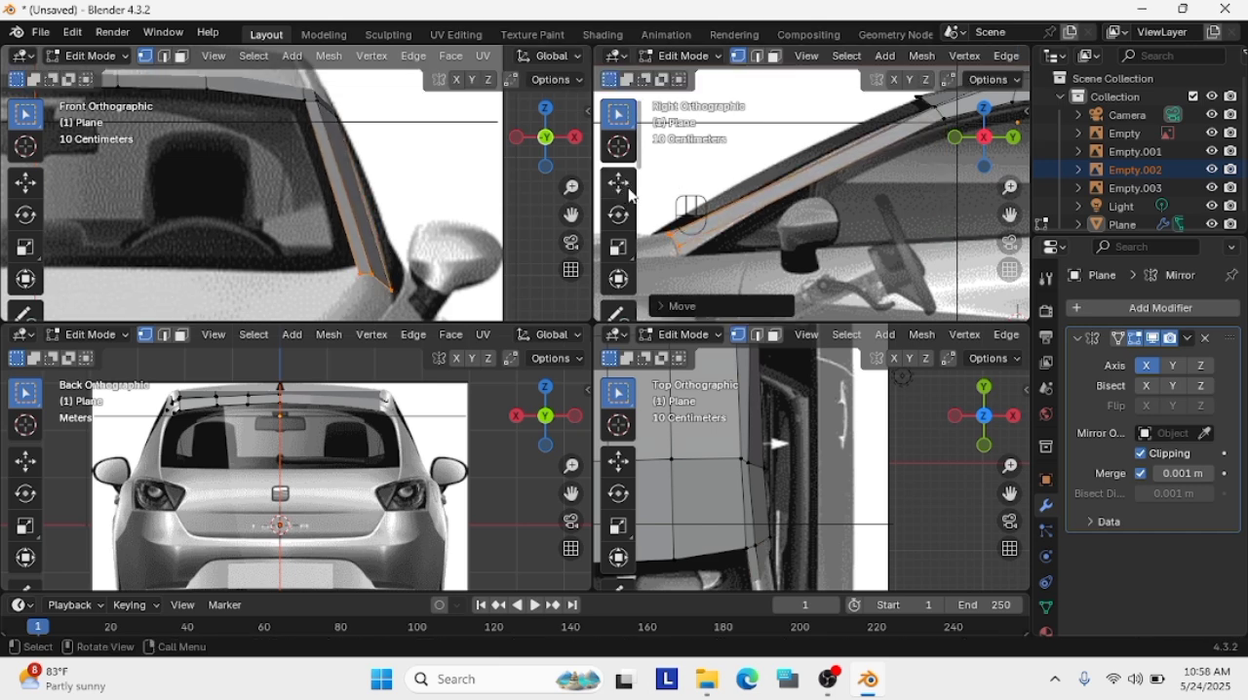
Add five evenly spaced loop cuts across the new pillar strip
click(905, 158)
key(ctrl+r)
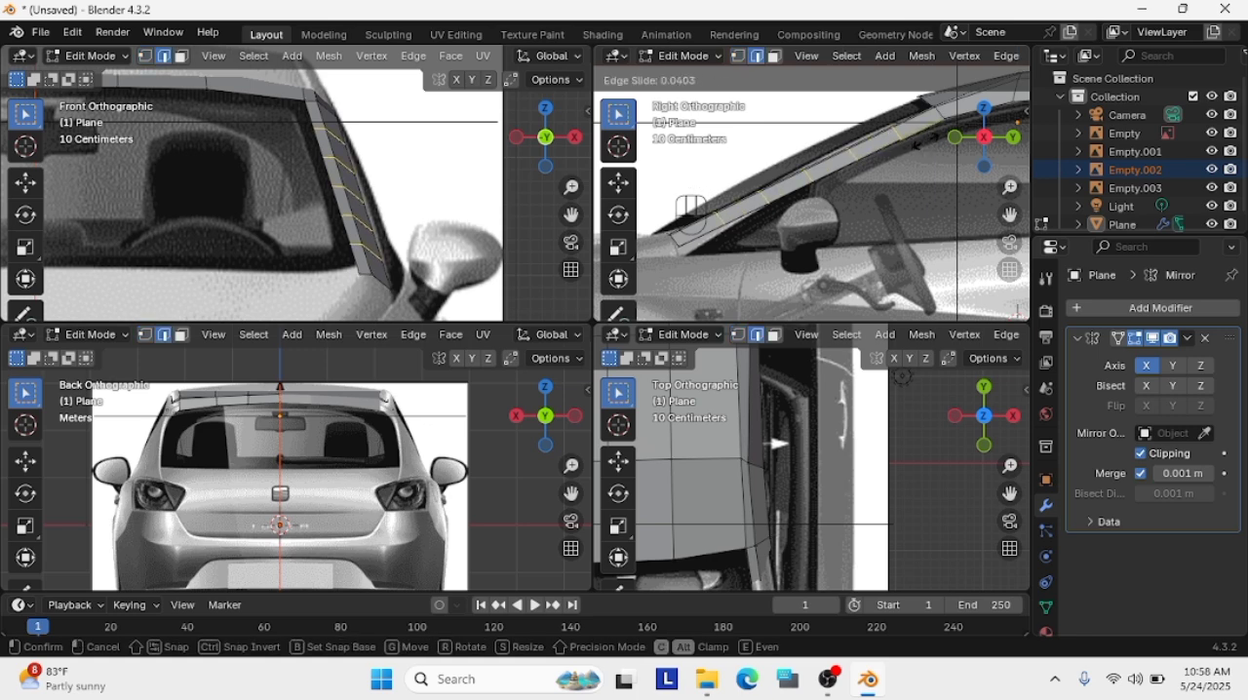
click(922, 142)
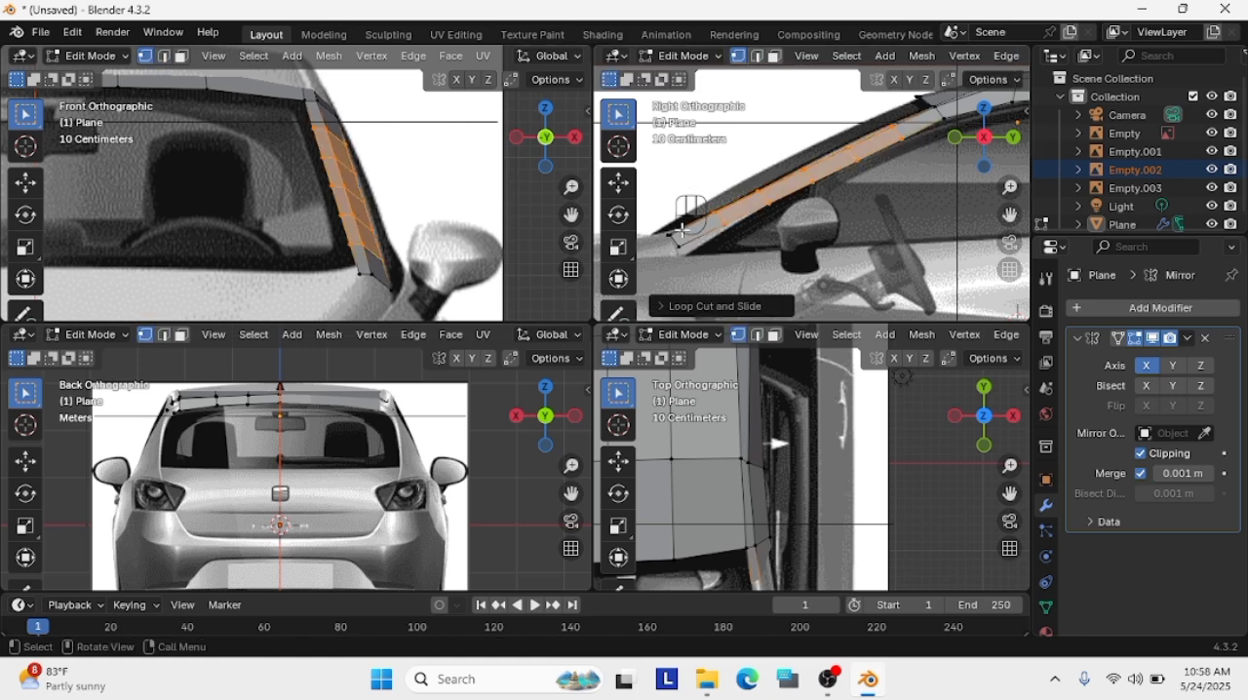
Move the strip's bottom edge down about 0.09 m in the side view and adjust the outer vertex just above it
click(682, 231)
key(g)
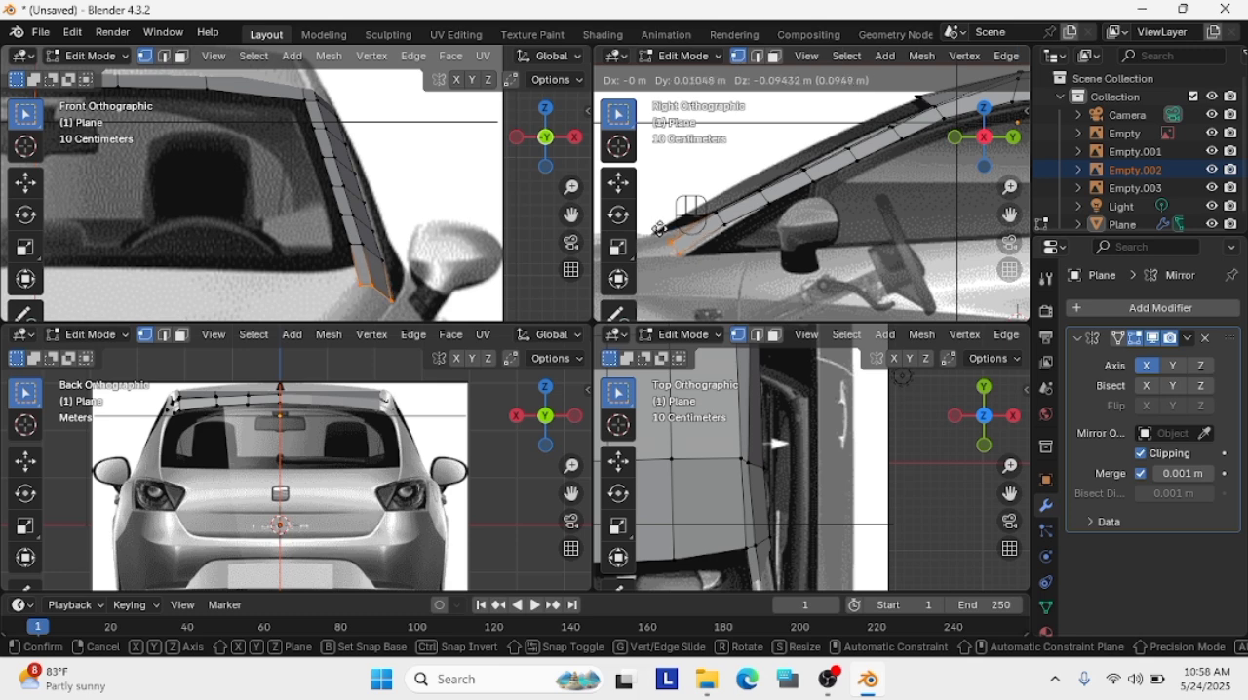
click(662, 230)
click(731, 224)
key(g)
click(745, 223)
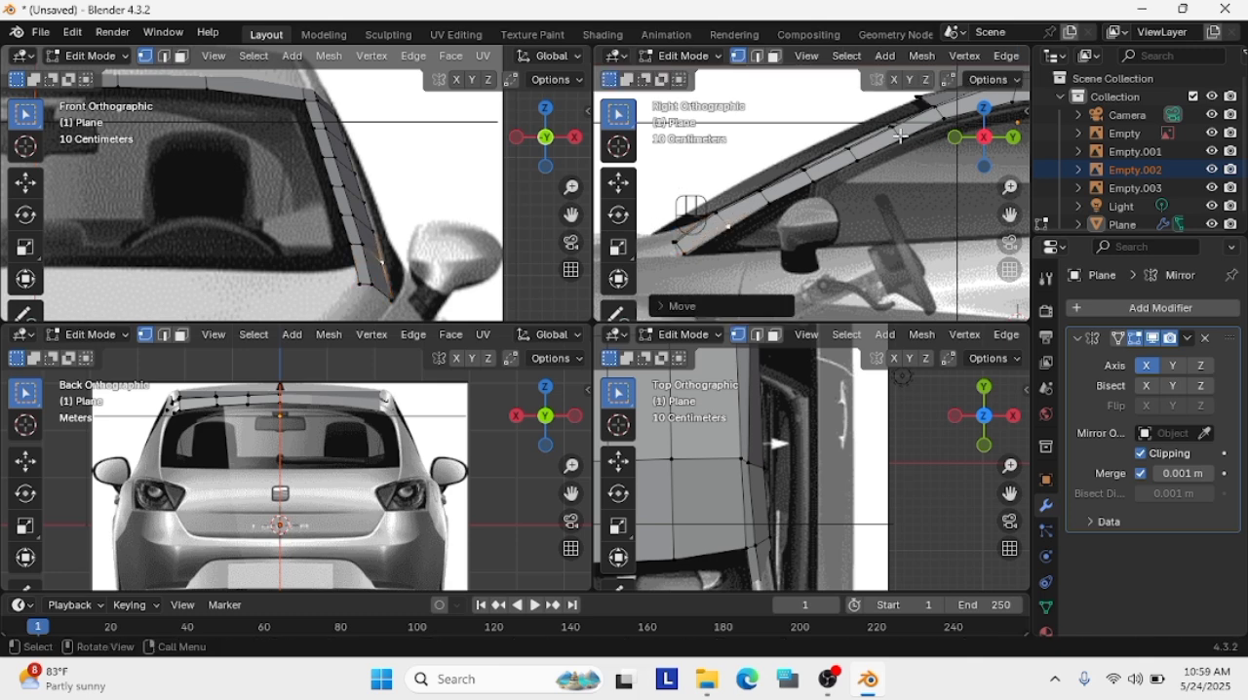
Move the windshield-side vertices of the strip's upper two loops onto the pillar's upper edge in the side view
scroll(901, 135, up, 2)
key(g)
click(869, 118)
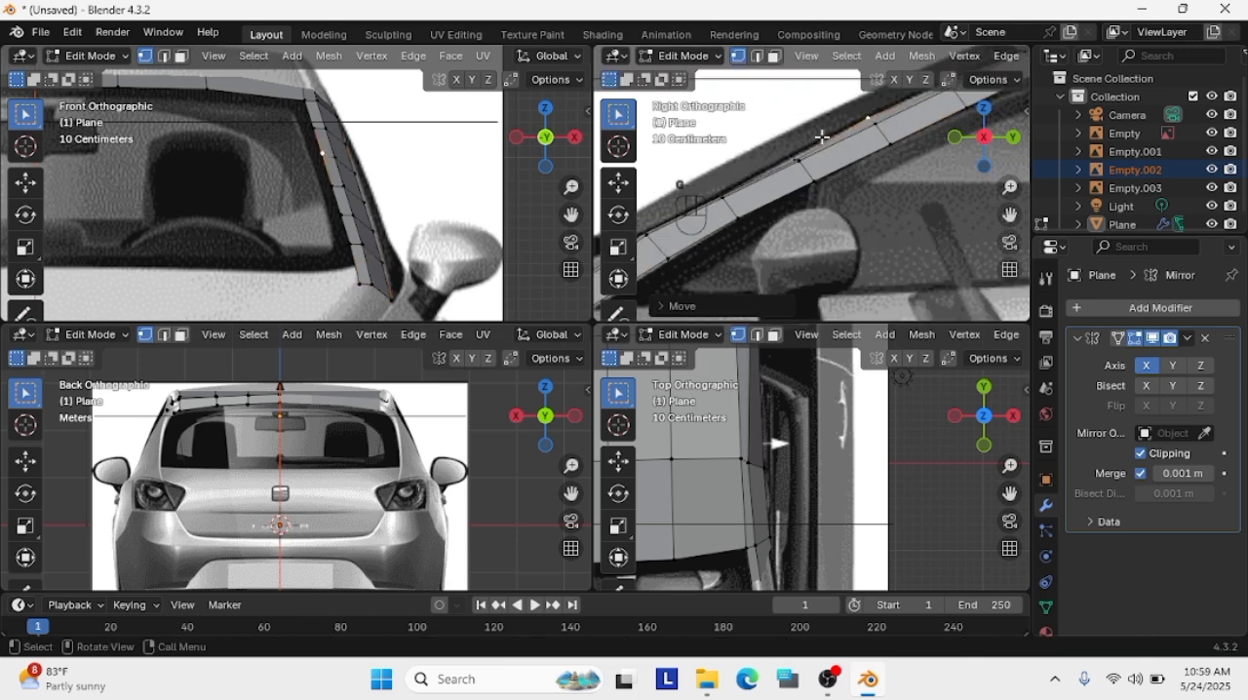
shift+middle_drag(791, 156, 833, 176)
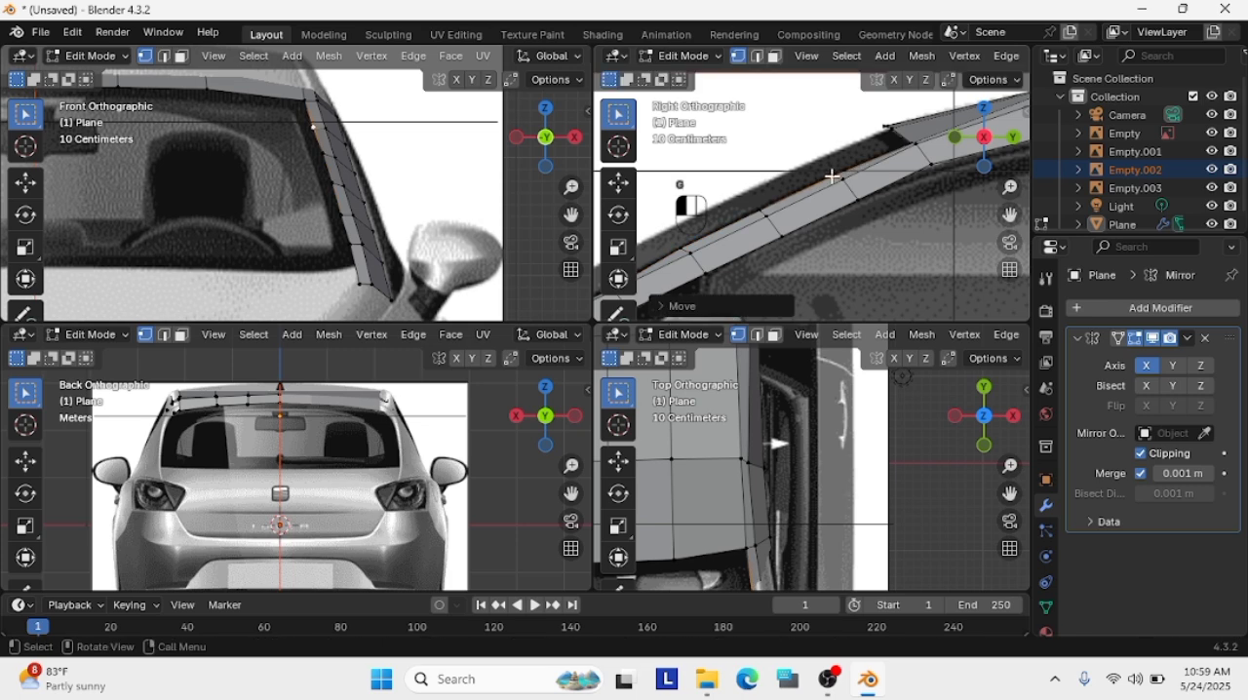
Shift the window-side vertices of the strip's upper three loops slightly up and forward onto the pillar's lower edge in the side view
click(855, 203)
key(g)
click(845, 197)
click(777, 237)
key(g)
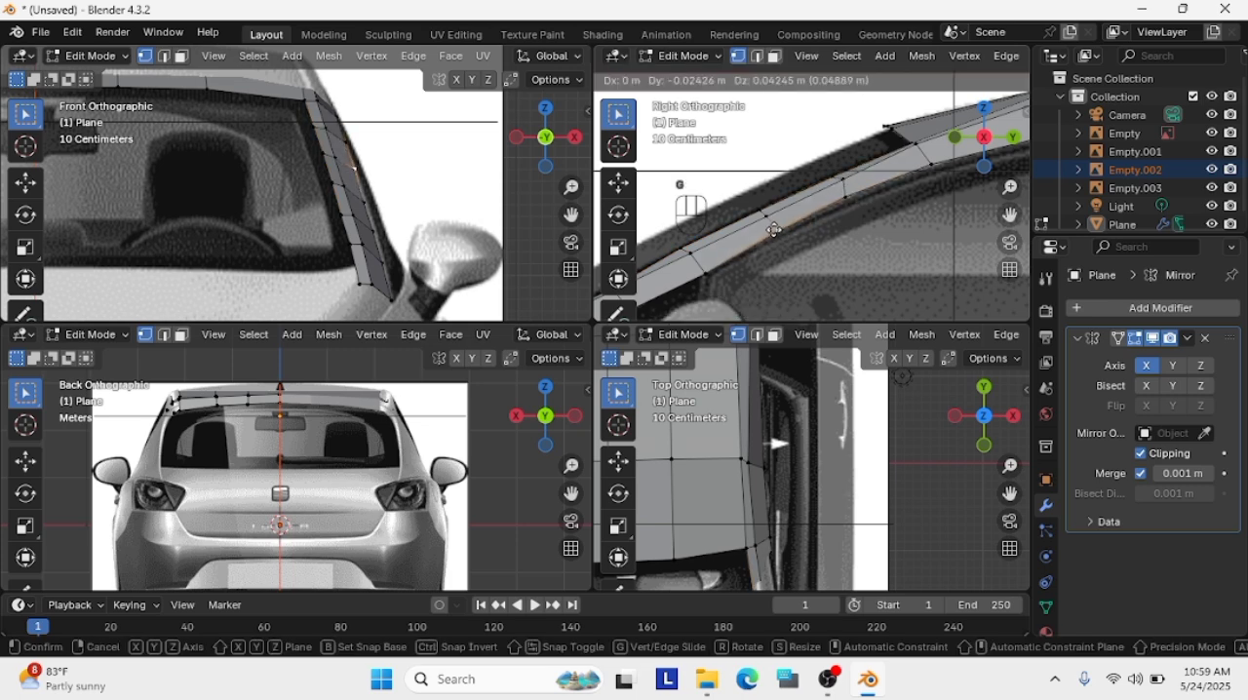
click(772, 230)
click(707, 270)
key(g)
click(705, 265)
Adjust the strip's window-side vertex near the base in the side view and move its inner base vertex to the windshield corner in the front view
shift+middle_drag(690, 275, 883, 186)
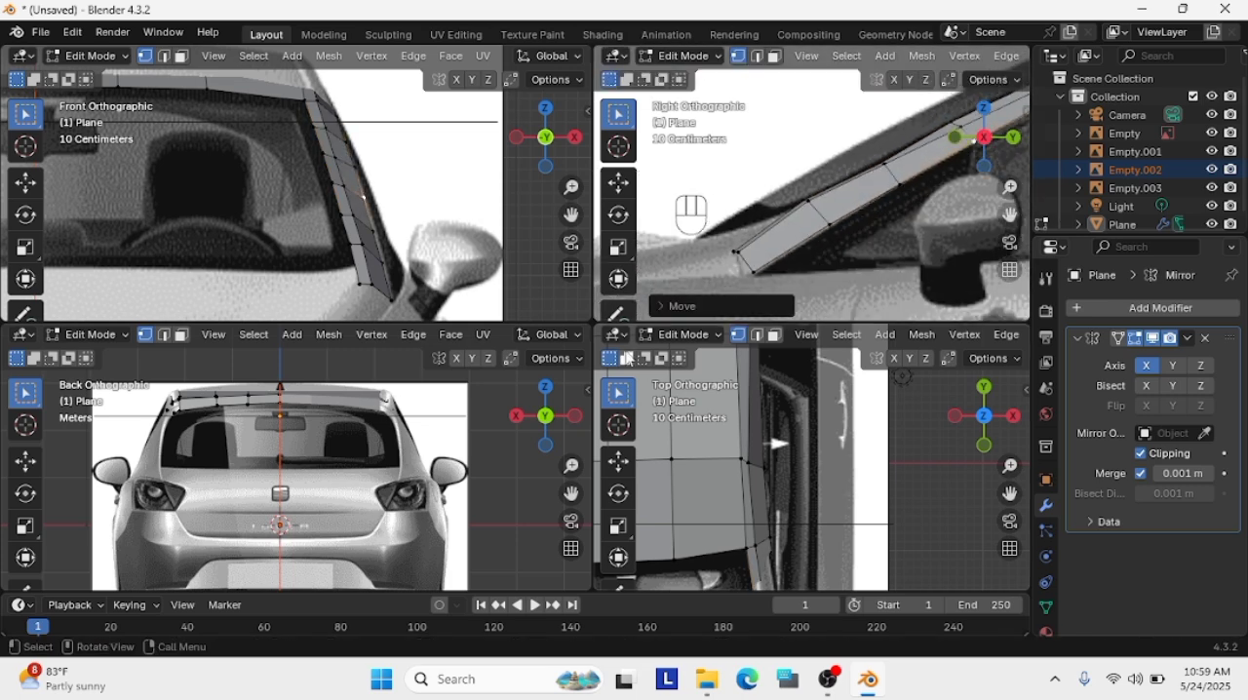
click(768, 272)
key(g)
click(767, 269)
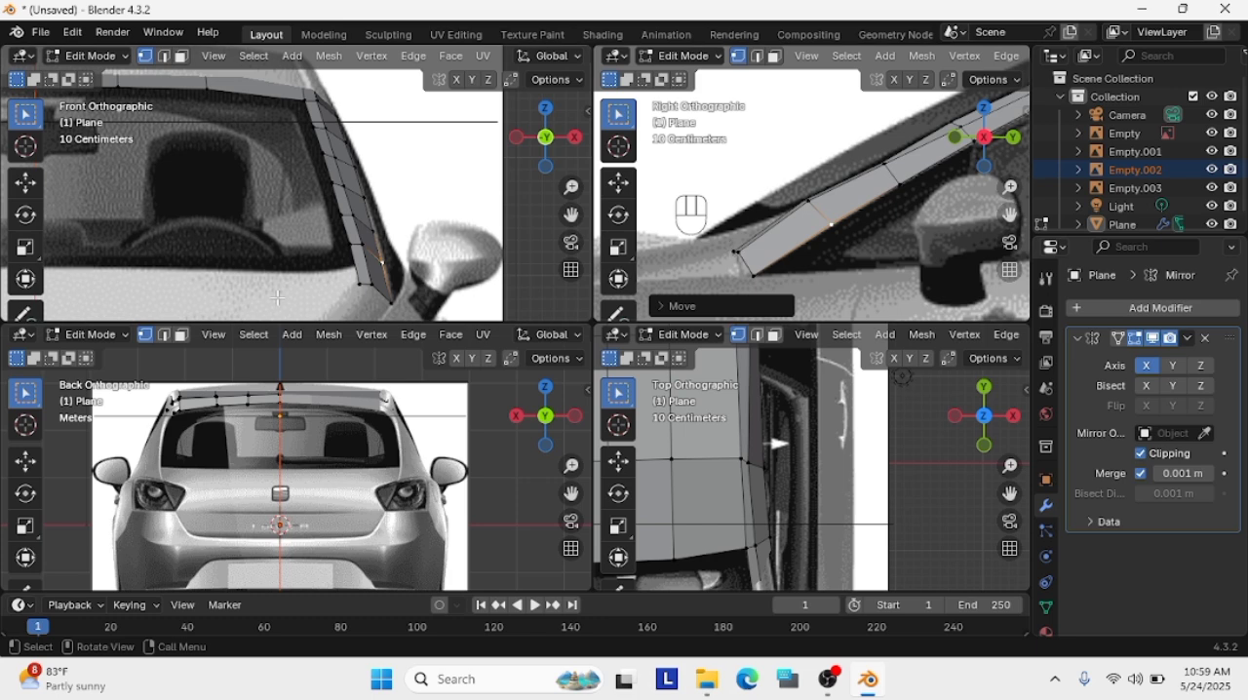
key(g)
click(358, 271)
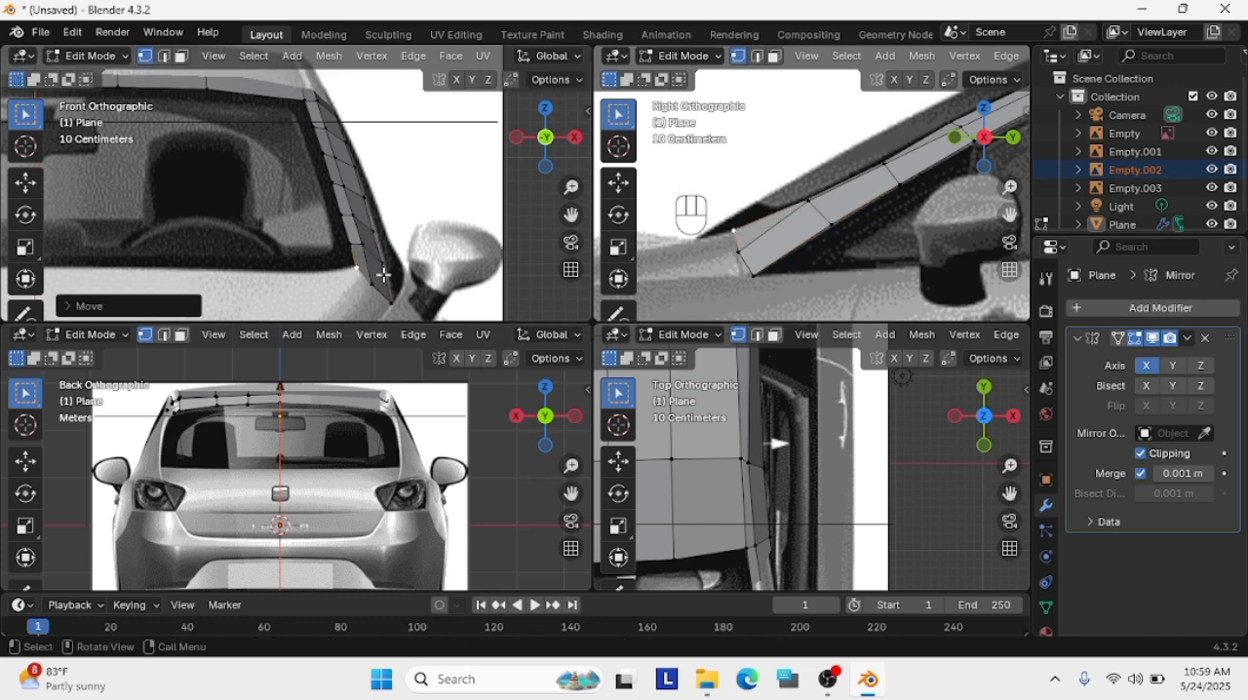
Move the pillar strip's middle base vertex up about 0.05 m in the front view
key(g)
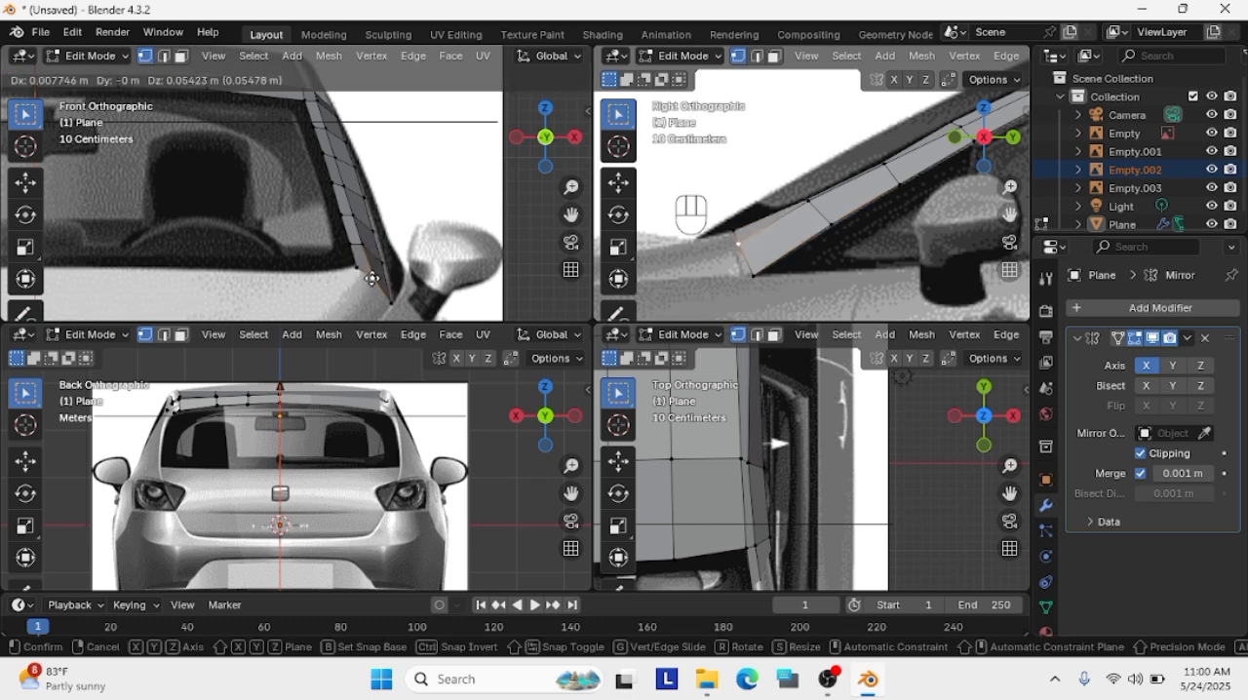
click(391, 302)
click(383, 264)
key(ctrl+z)
Try to shift the strip's lower outer vertices in the front view and the one above the base in the side view
click(382, 264)
shift+click(374, 232)
shift+click(368, 203)
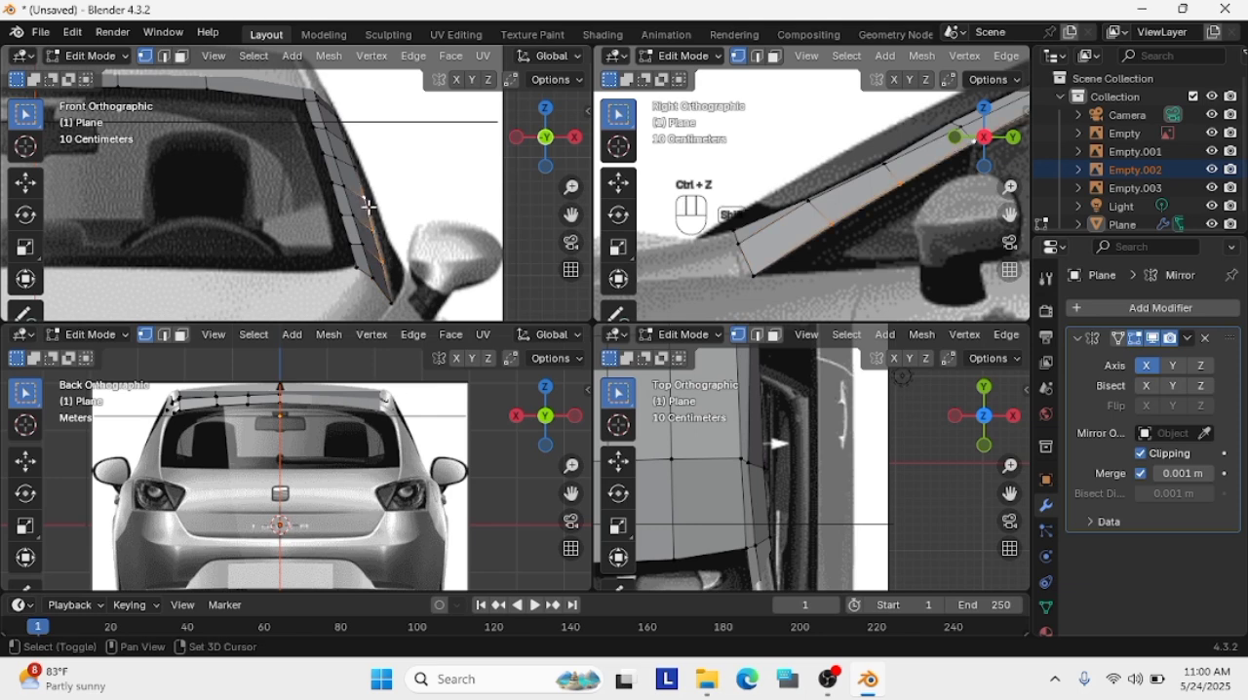
key(g)
click(394, 252)
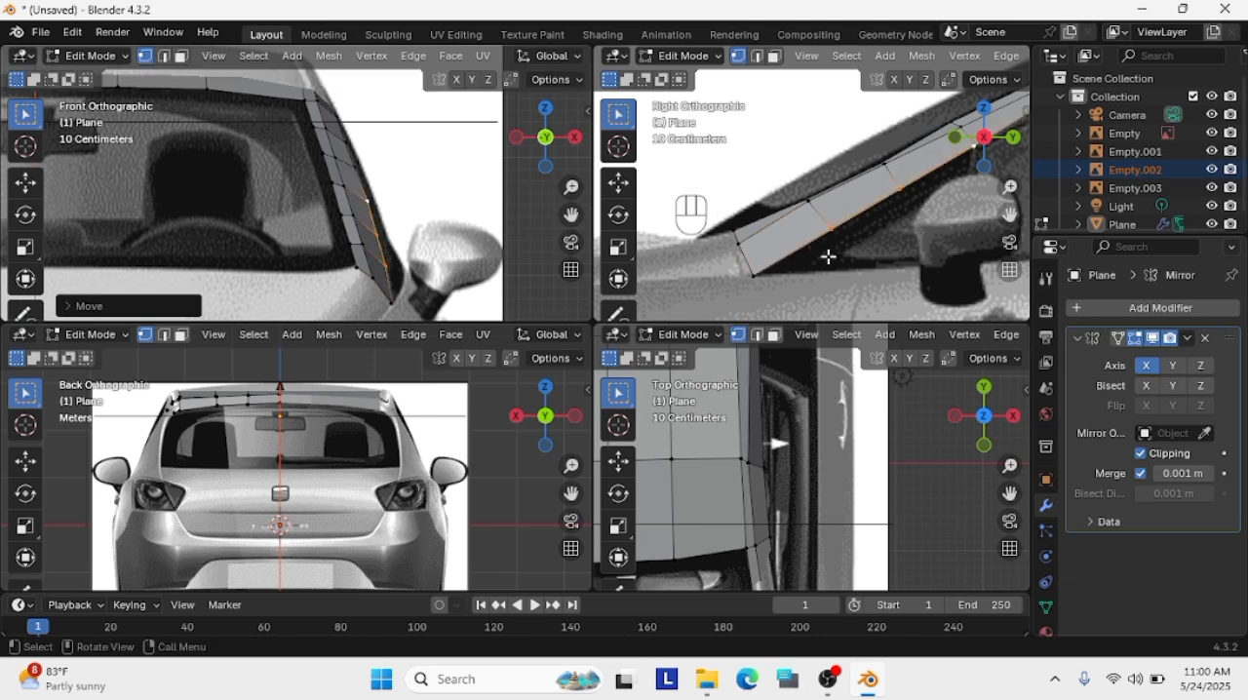
key(ctrl+z)
key(ctrl+z)
key(g)
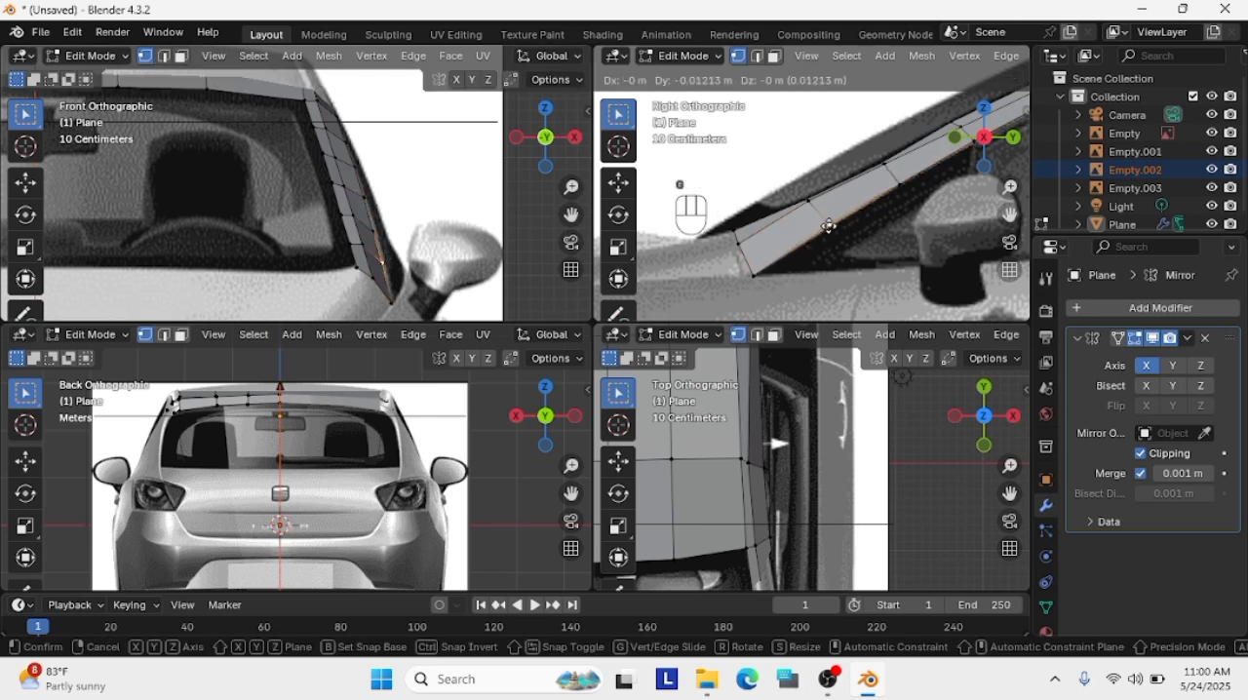
click(849, 231)
key(ctrl+z)
Move the strip's outer base vertex and the outer vertices just above it onto the pillar's outer edge in the front view
key(g)
click(393, 303)
click(383, 264)
key(g)
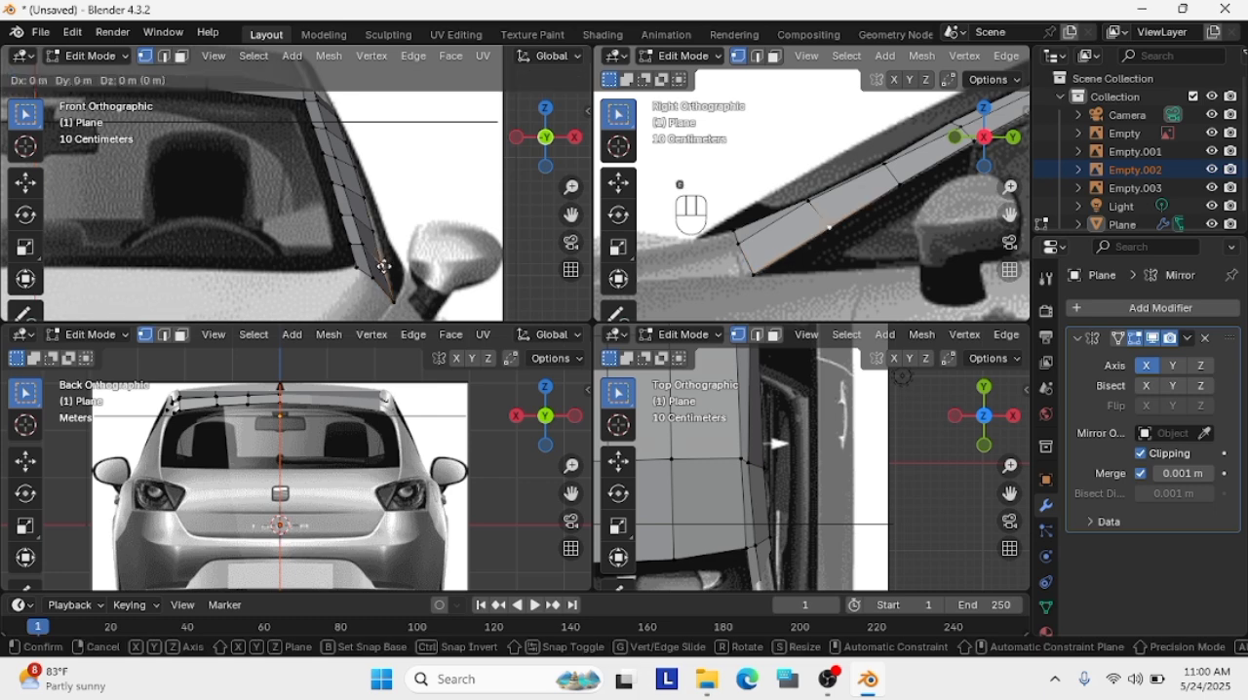
click(386, 263)
click(375, 232)
key(g)
click(376, 230)
click(366, 199)
click(353, 169)
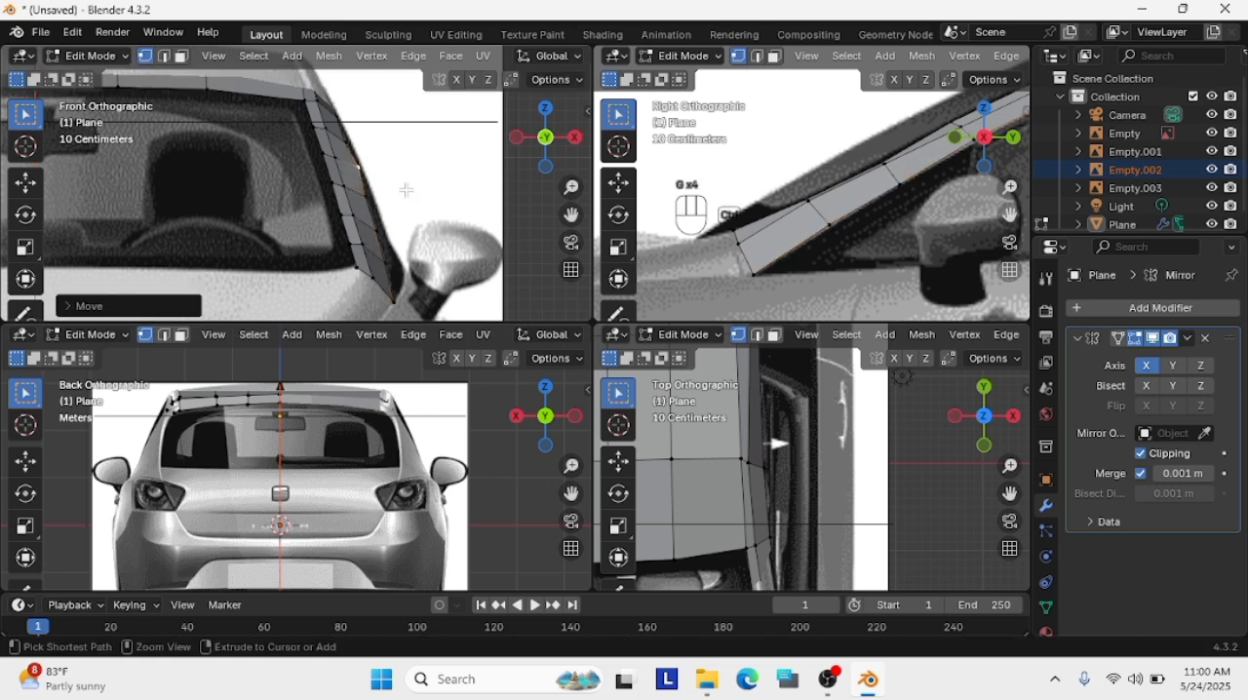
key(ctrl+z)
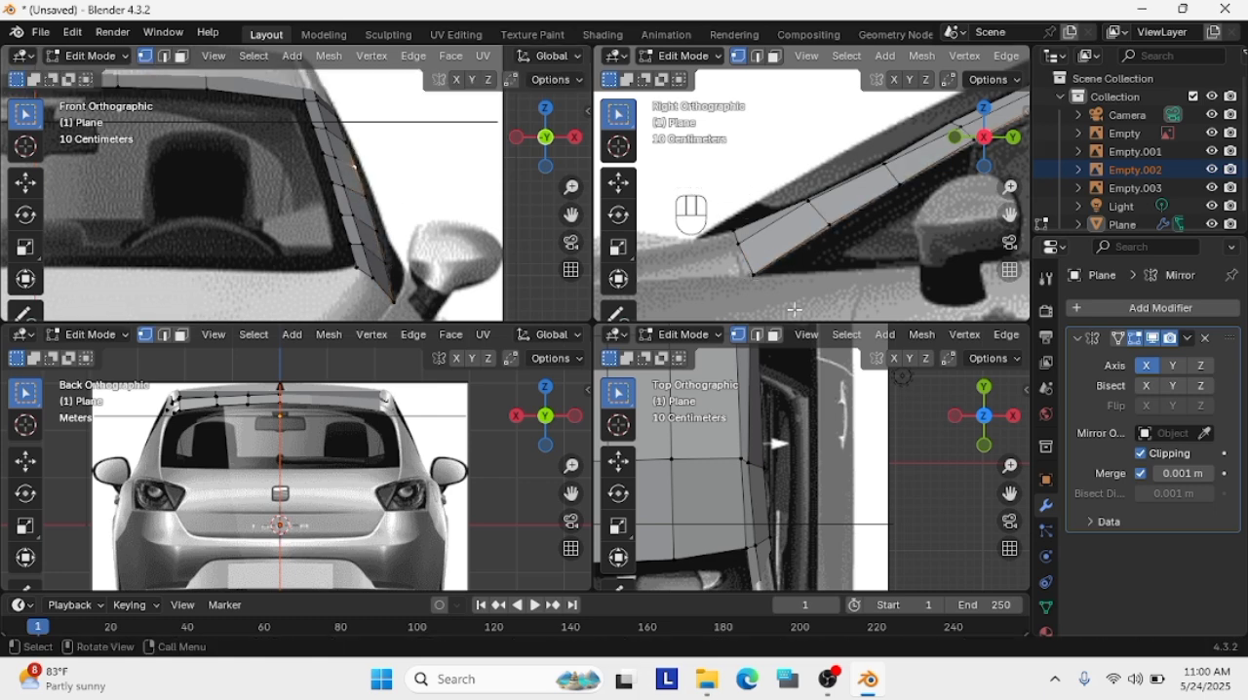
Examine the pillar base and the adjoining hood area in the top, side and front reference views
scroll(866, 457, down, 7)
drag(1010, 497, 960, 370)
scroll(927, 510, up, 6)
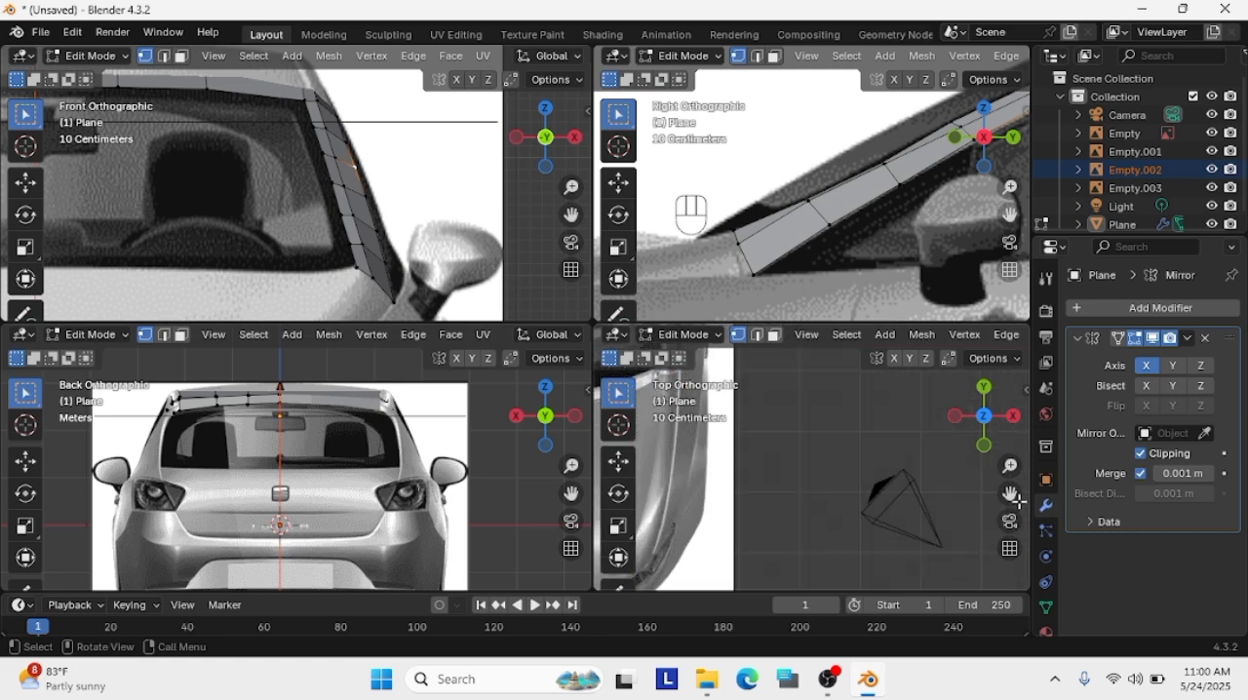
drag(1018, 501, 1106, 673)
scroll(829, 225, down, 6)
scroll(828, 224, up, 4)
scroll(337, 262, down, 2)
drag(571, 215, 730, 221)
scroll(528, 241, up, 2)
drag(571, 214, 467, 219)
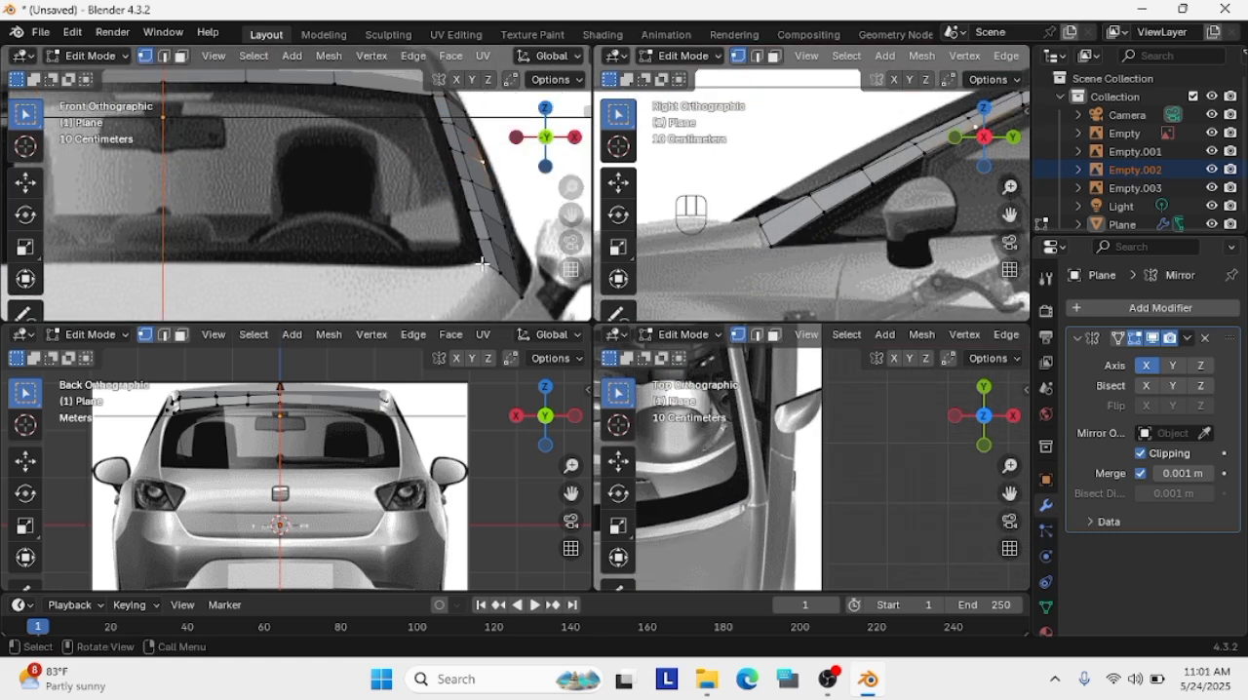
scroll(404, 259, down, 4)
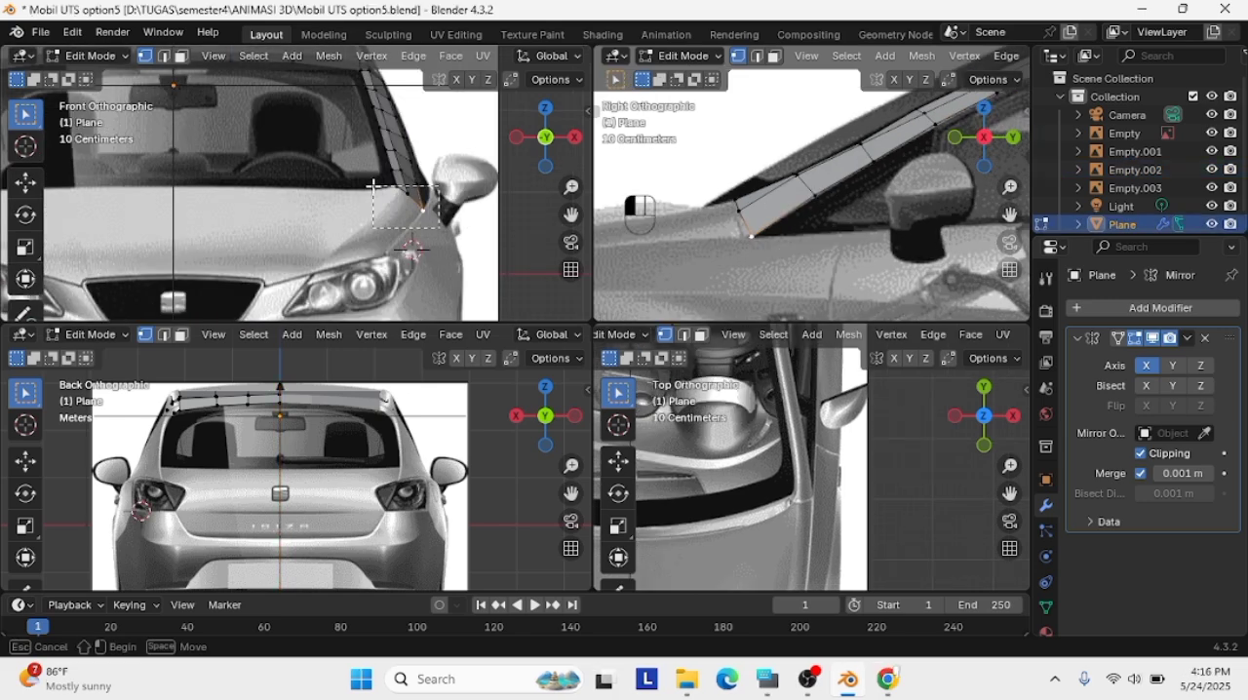
Extrude the strip's base edge about 0.70 m diagonally down and inward over the hood in the front view
click(409, 200)
key(e)
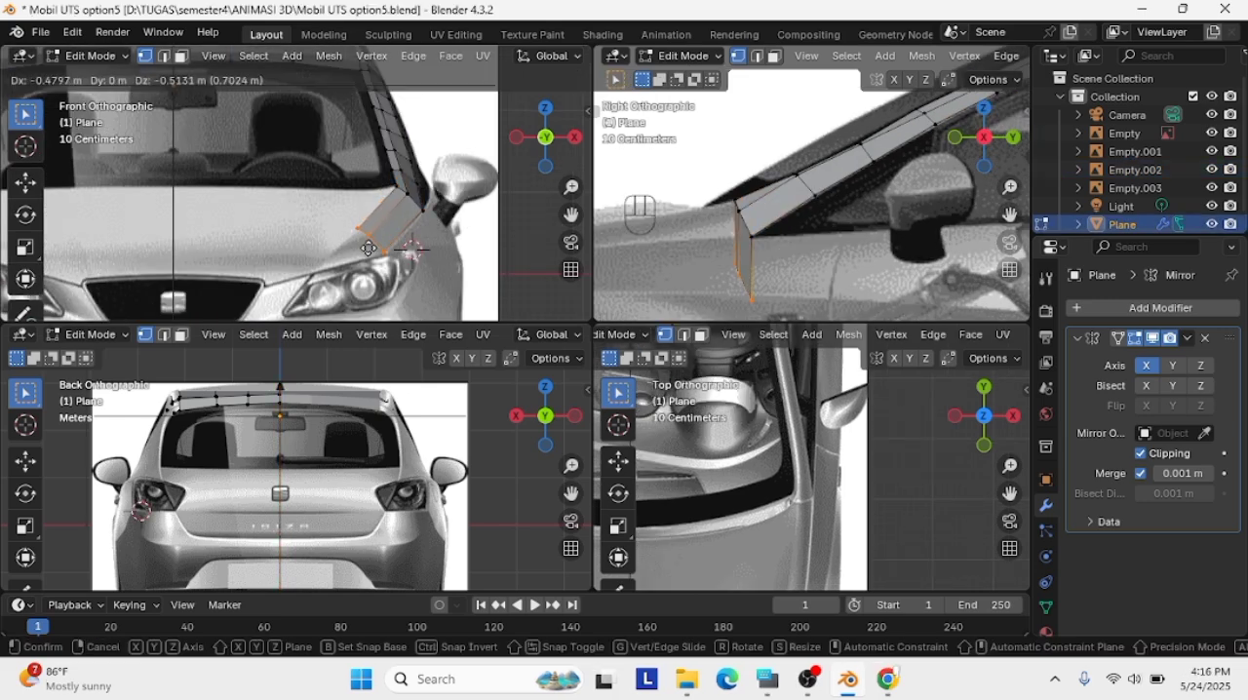
click(368, 248)
scroll(747, 223, down, 5)
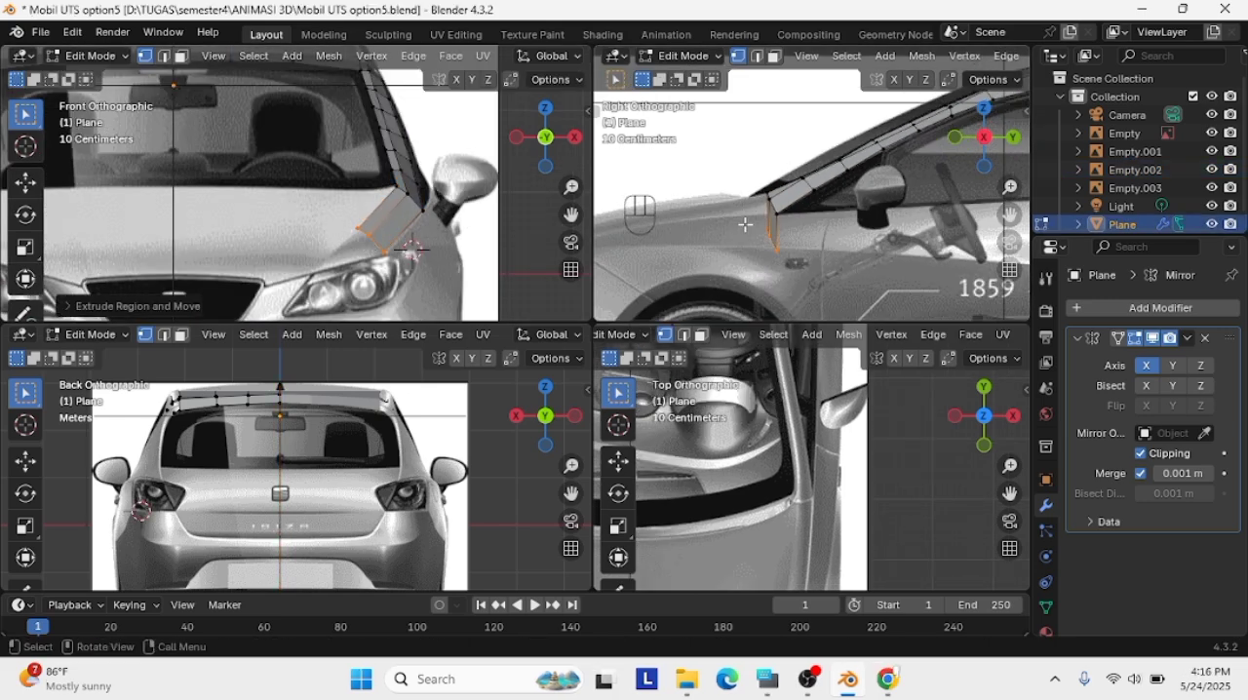
Try to move the extruded end edge about 3.08 m forward along the hood in the side view
shift+click(425, 212)
key(g)
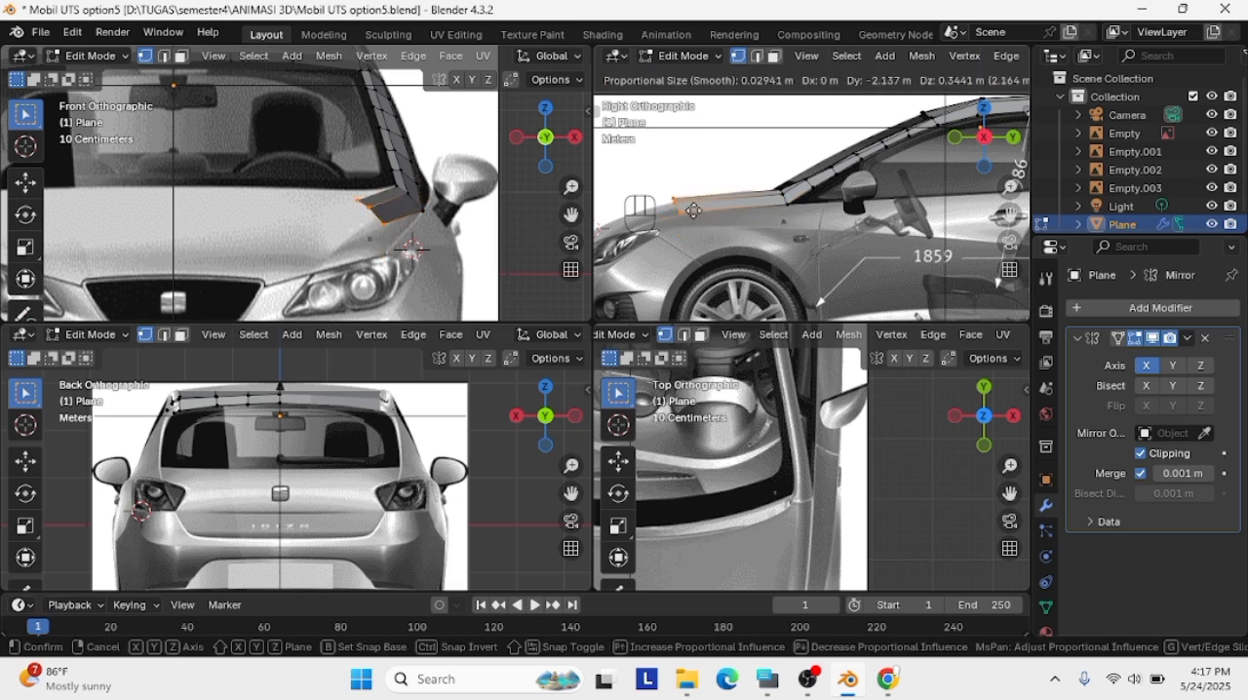
click(645, 227)
scroll(624, 244, up, 5)
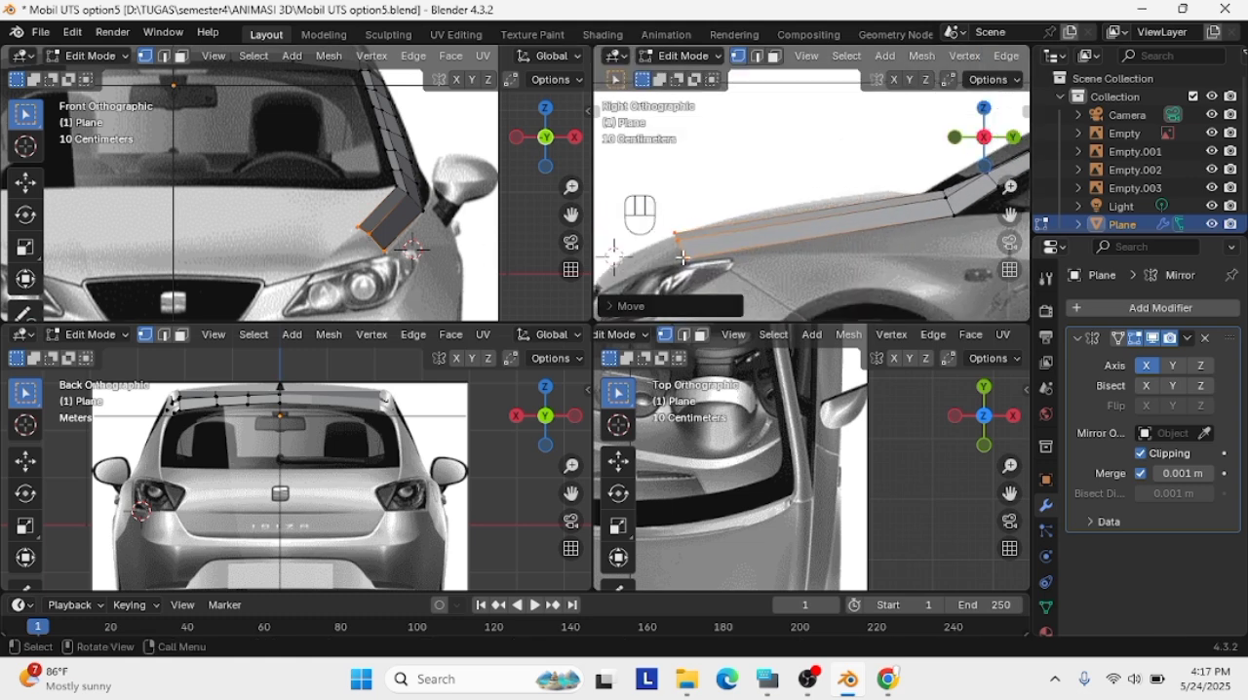
click(673, 233)
key(ctrl+z)
key(ctrl+z)
key(ctrl+z)
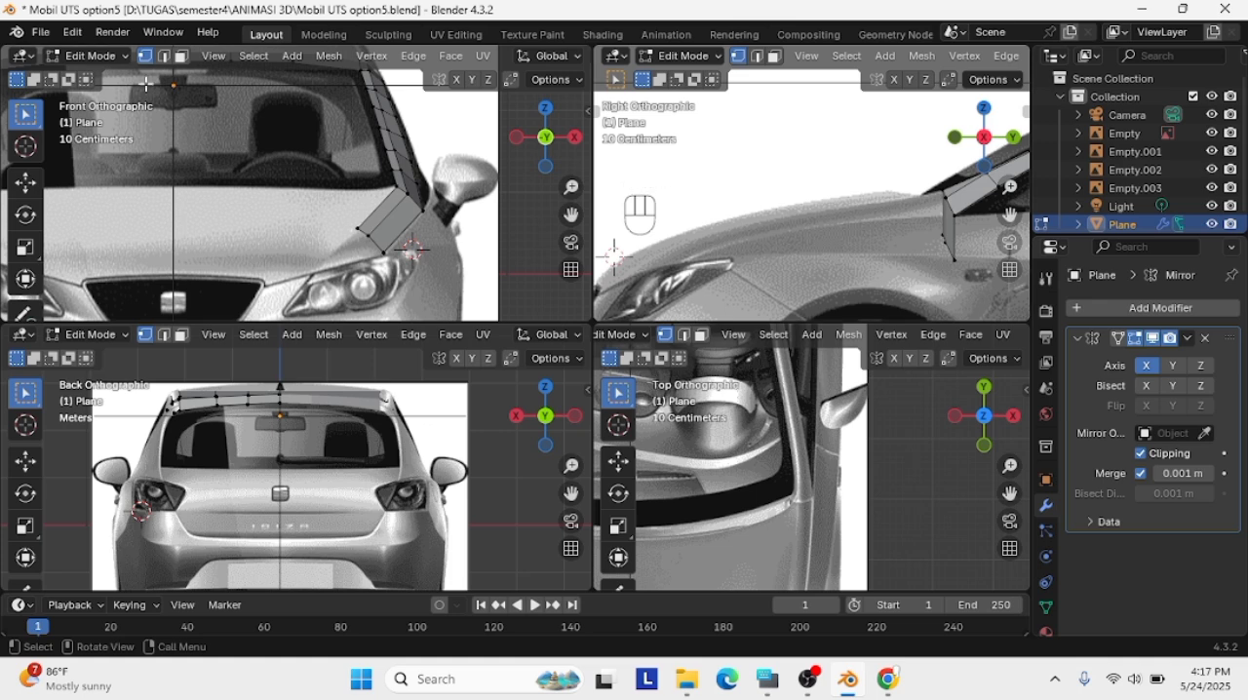
click(73, 32)
click(98, 60)
key(ctrl+z)
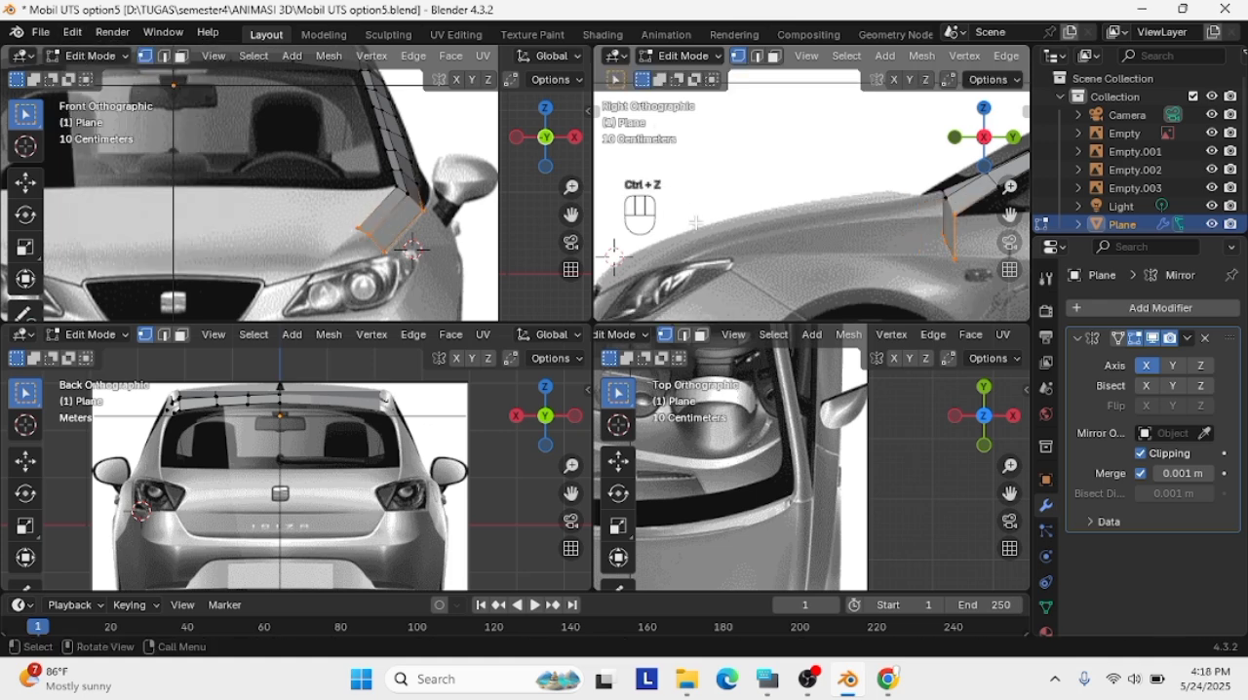
Move the extruded end edge about 3.09 m forward to the area above the headlight in the side view
key(g)
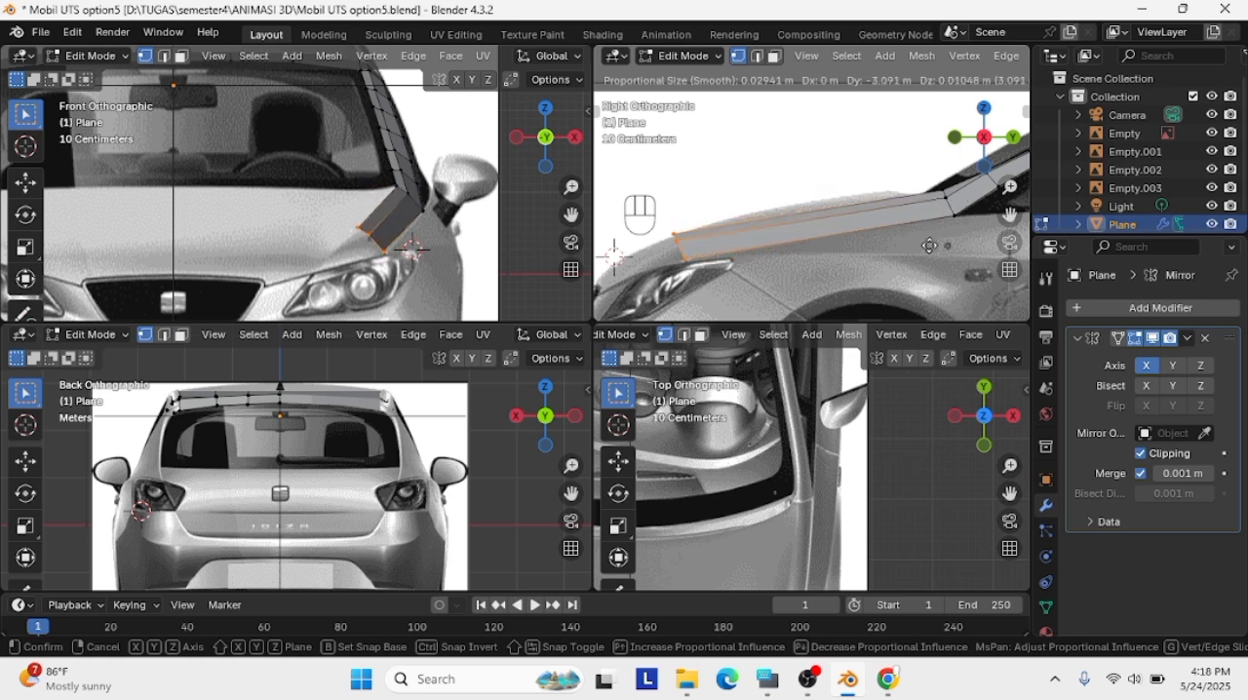
click(929, 246)
scroll(390, 246, up, 2)
Try to shift the inner and middle vertices of the hood strip's front end in the front view
click(384, 246)
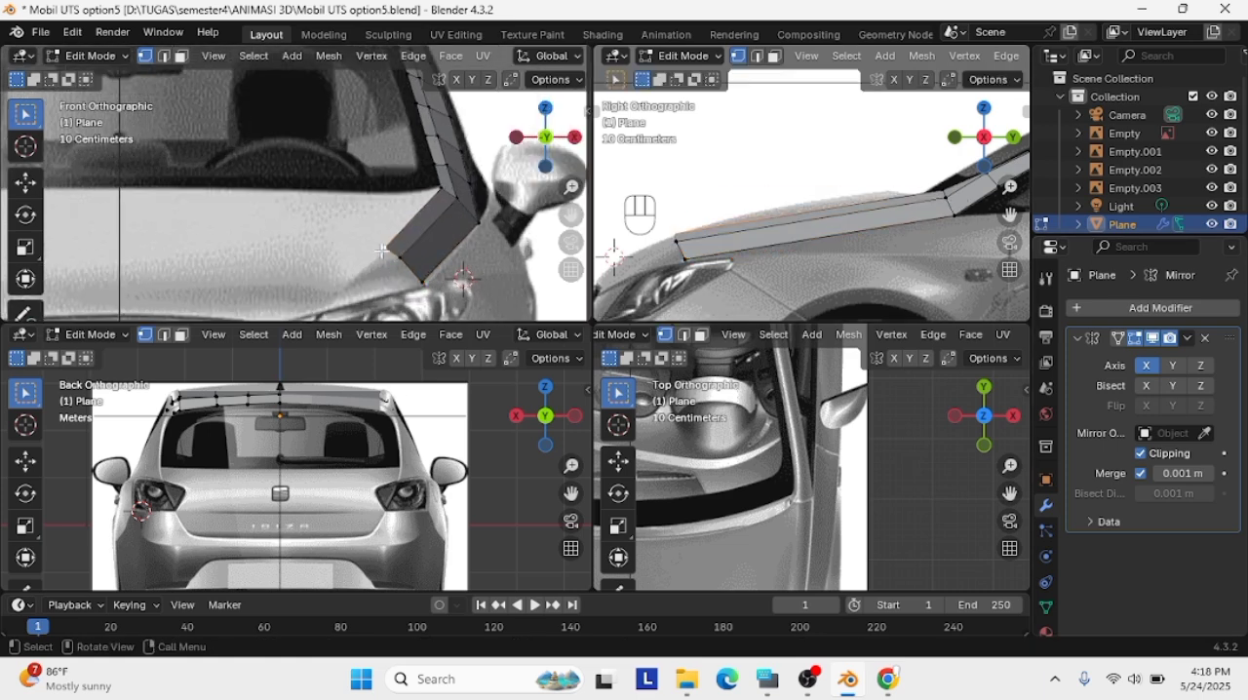
key(g)
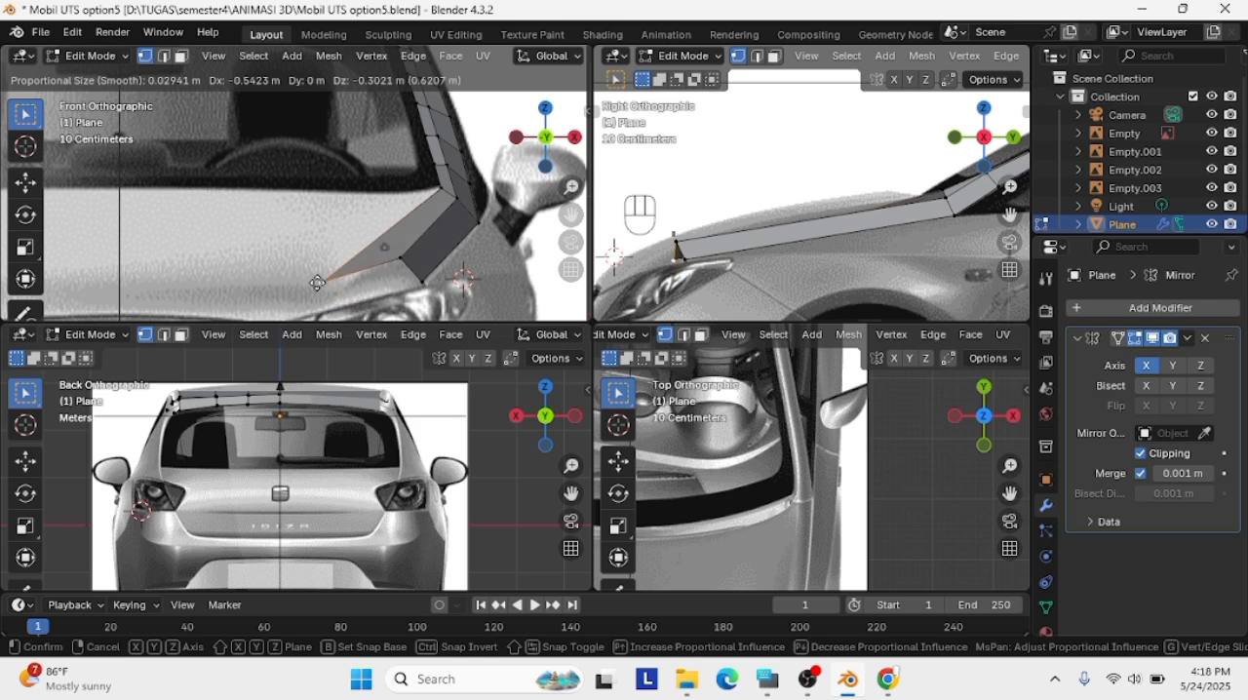
click(302, 290)
key(ctrl+z)
drag(426, 296, 361, 243)
key(g)
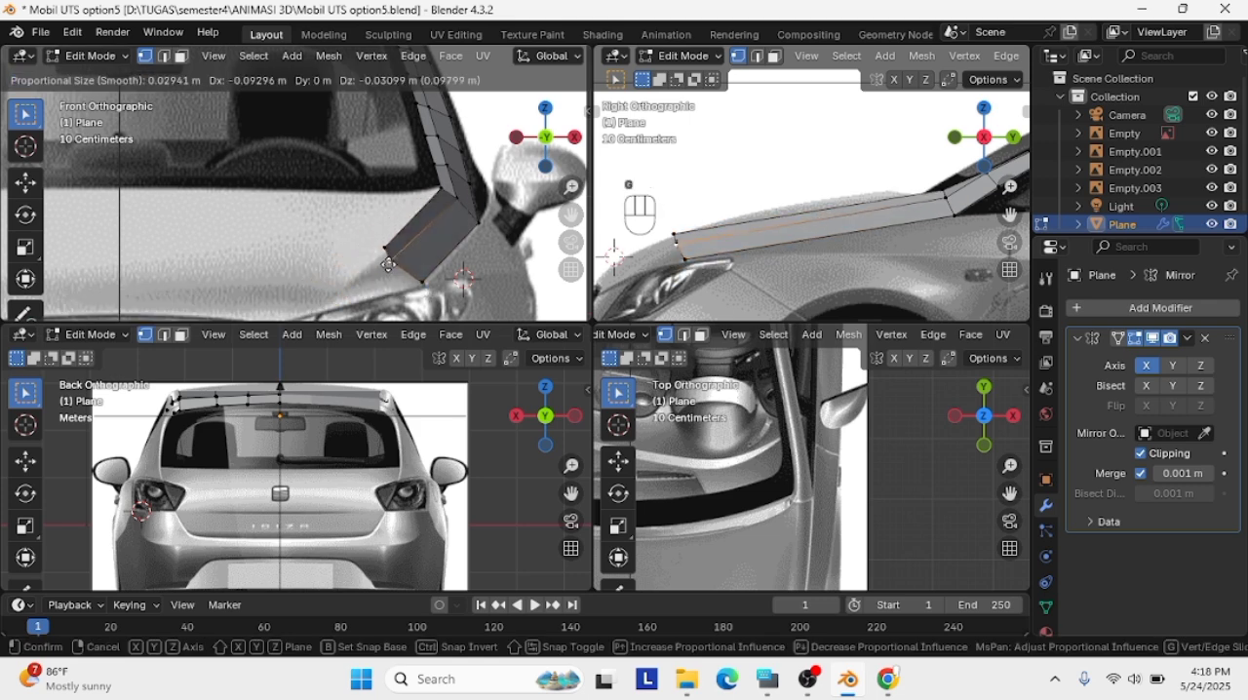
click(468, 263)
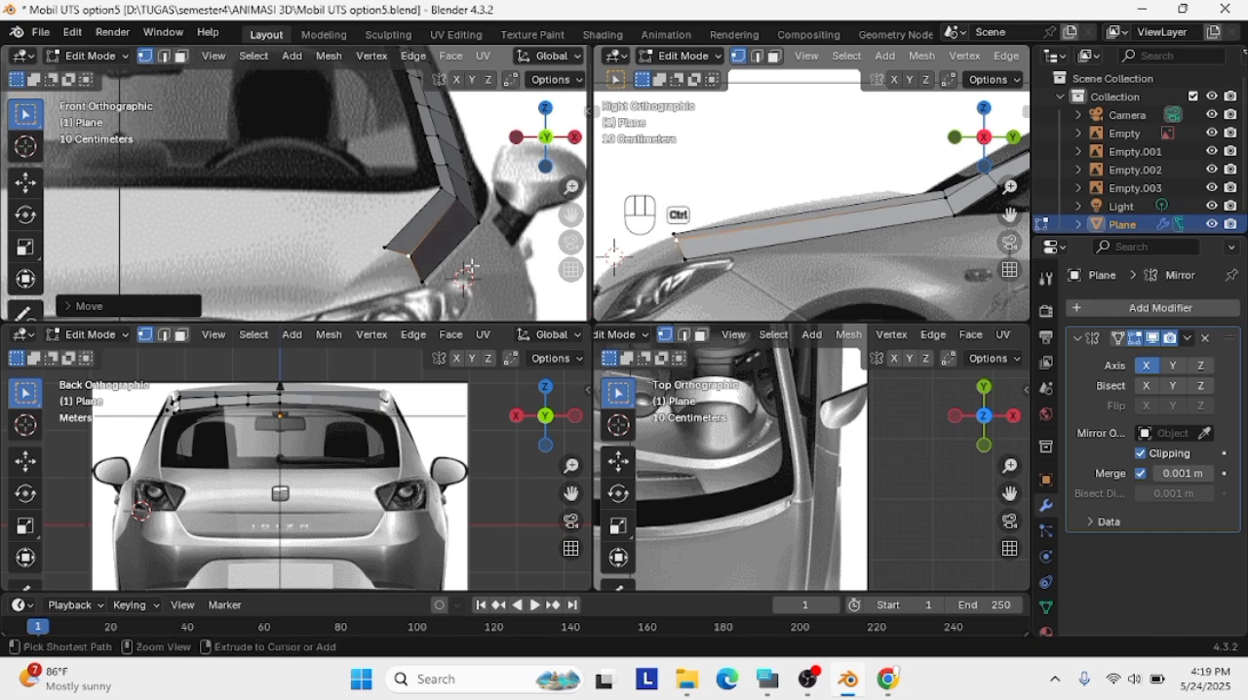
key(ctrl+z)
Try to extrude the hood strip's front end about 0.14 m inward in the front view
scroll(570, 242, up, 1)
drag(1009, 214, 1094, 191)
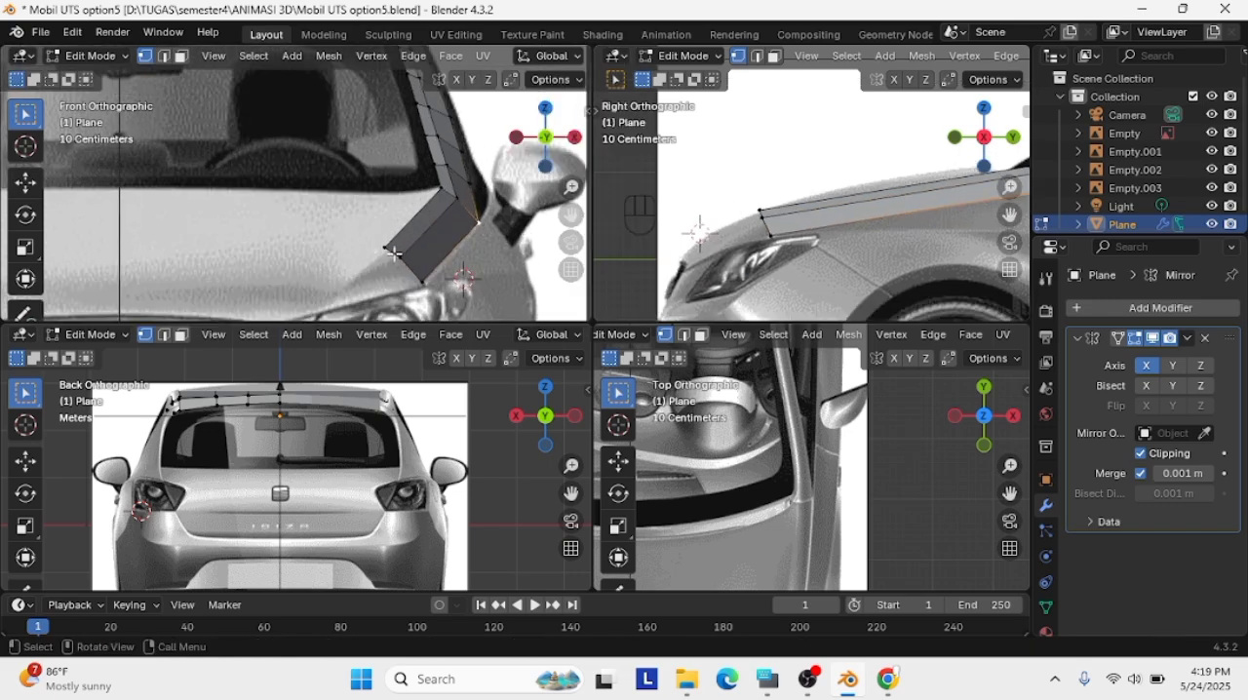
key(slash)
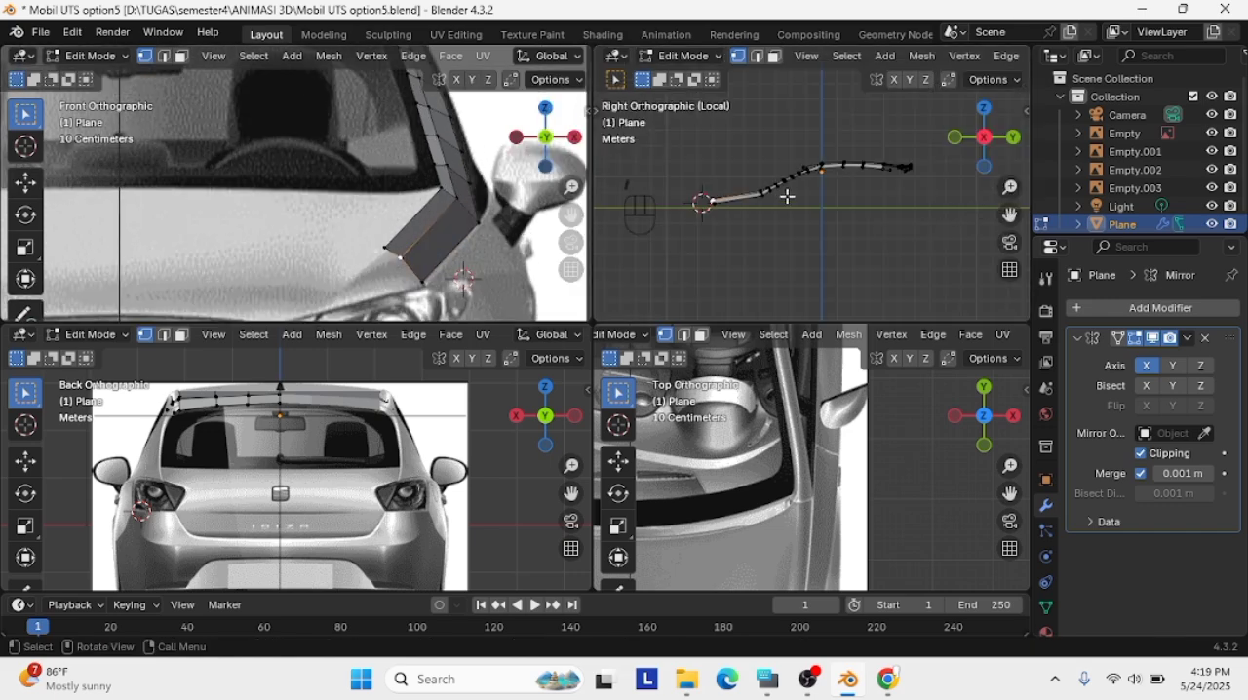
middle_drag(785, 195, 903, 226)
key(slash)
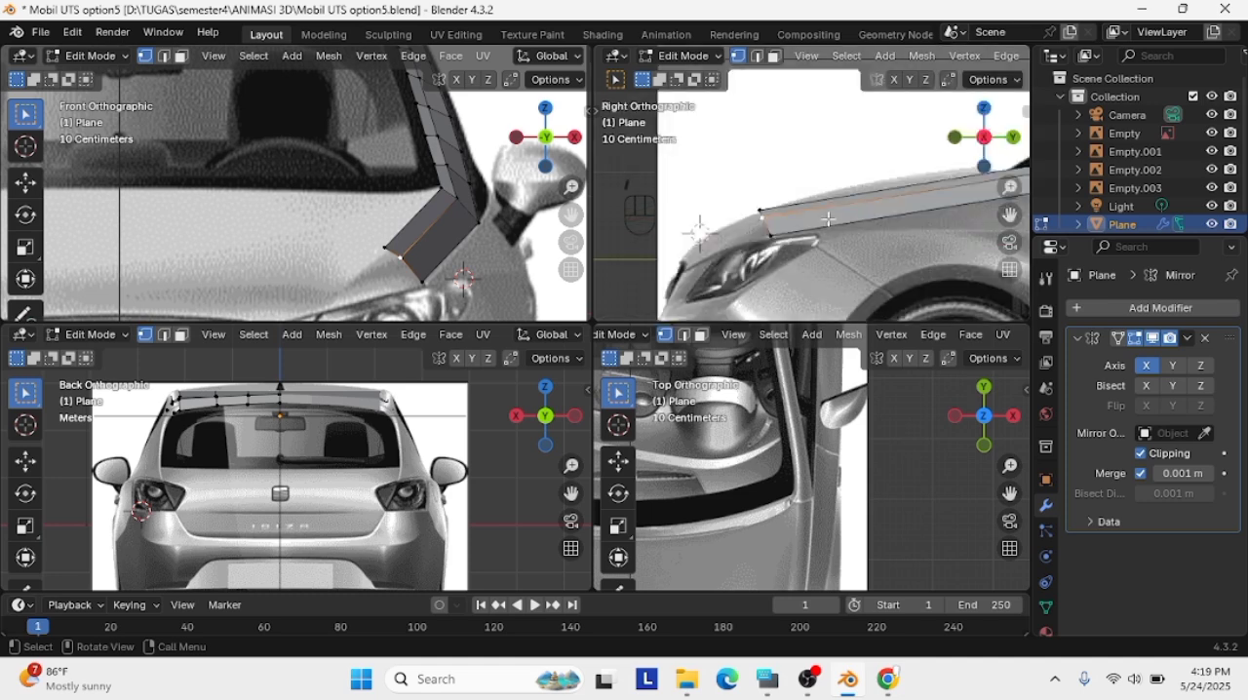
scroll(332, 234, down, 1)
key(g)
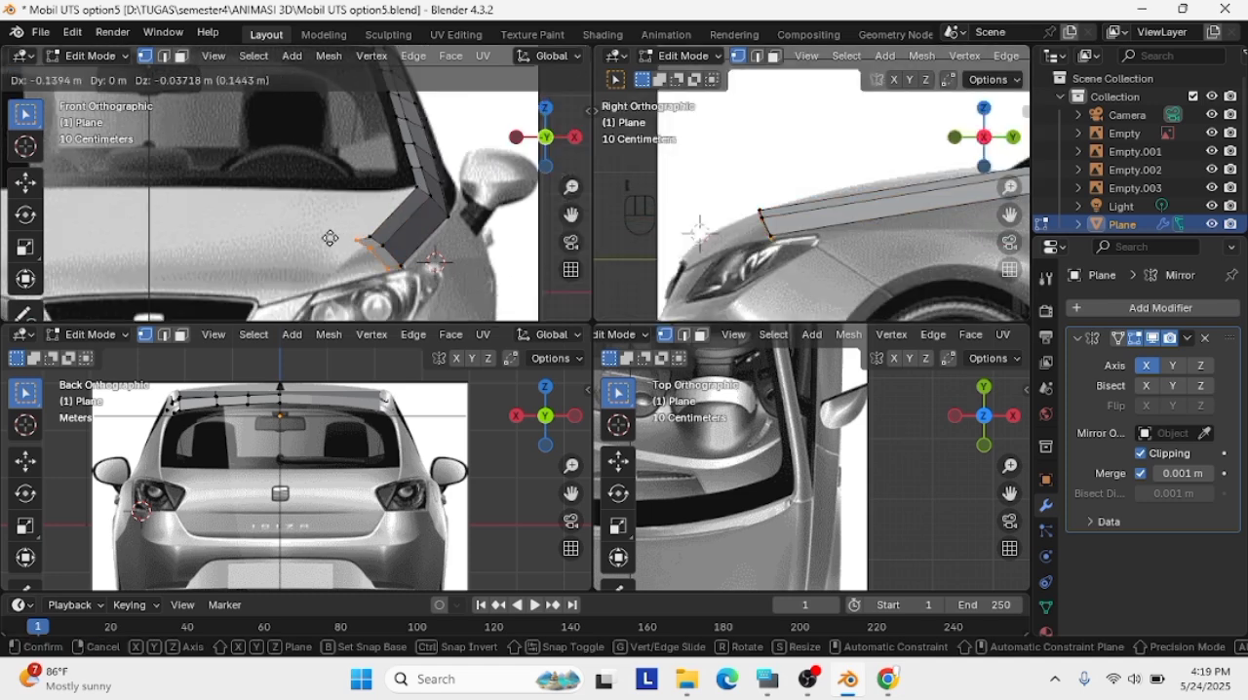
click(329, 239)
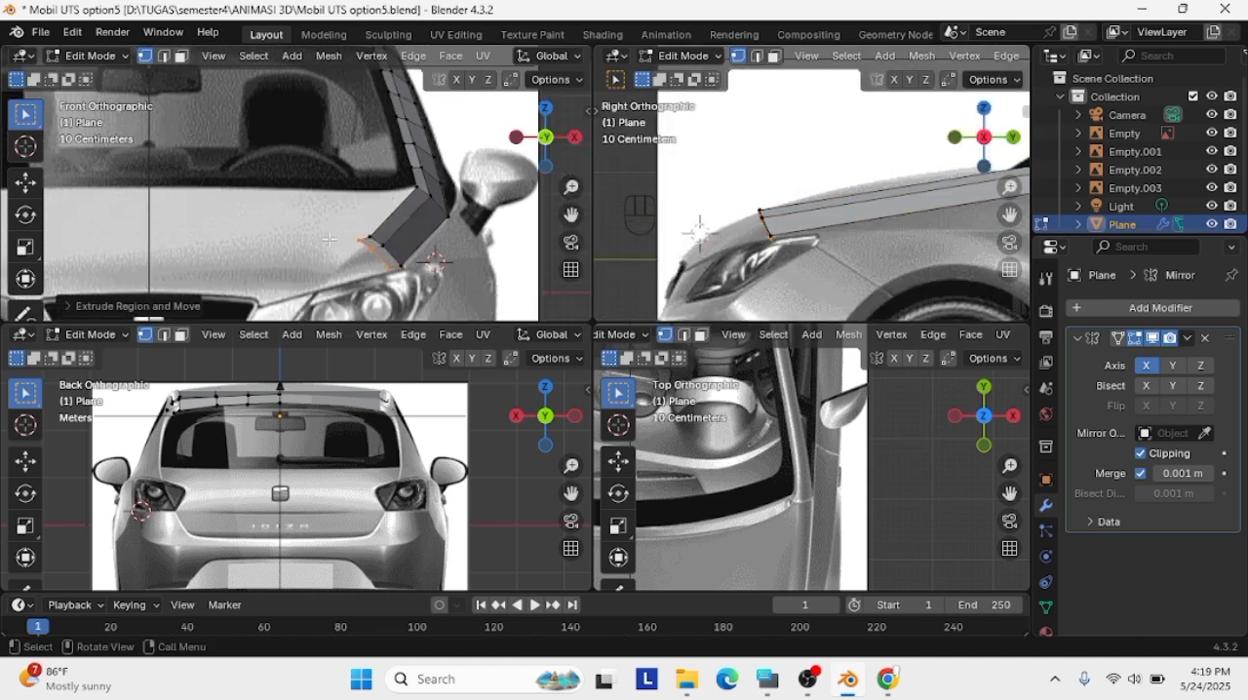
key(ctrl+z)
key(ctrl+z)
Move the hood strip's whole front edge about 0.71 m diagonally down and inward to the headlight in the front view
drag(419, 282, 351, 228)
key(g)
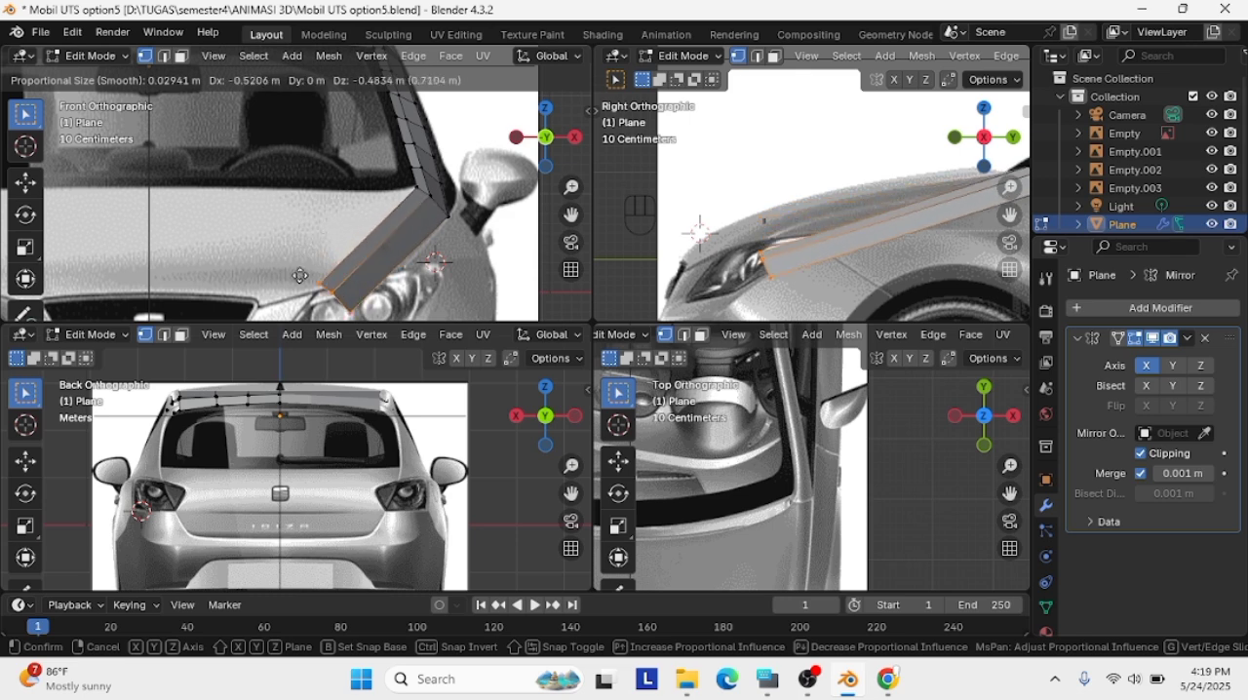
click(302, 279)
scroll(331, 287, down, 1)
key(g)
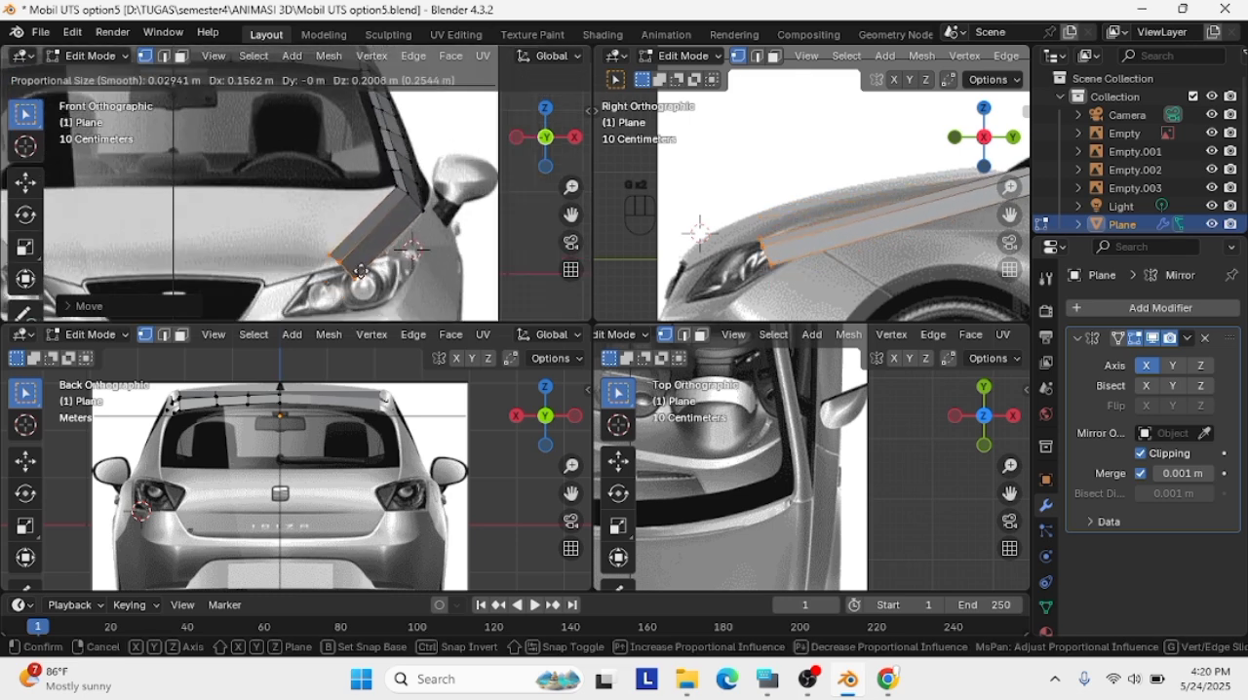
right_click(364, 265)
Move the strip's outer front vertex about 0.69 m up and outward to the headlight's upper edge in the front view
click(341, 291)
key(g)
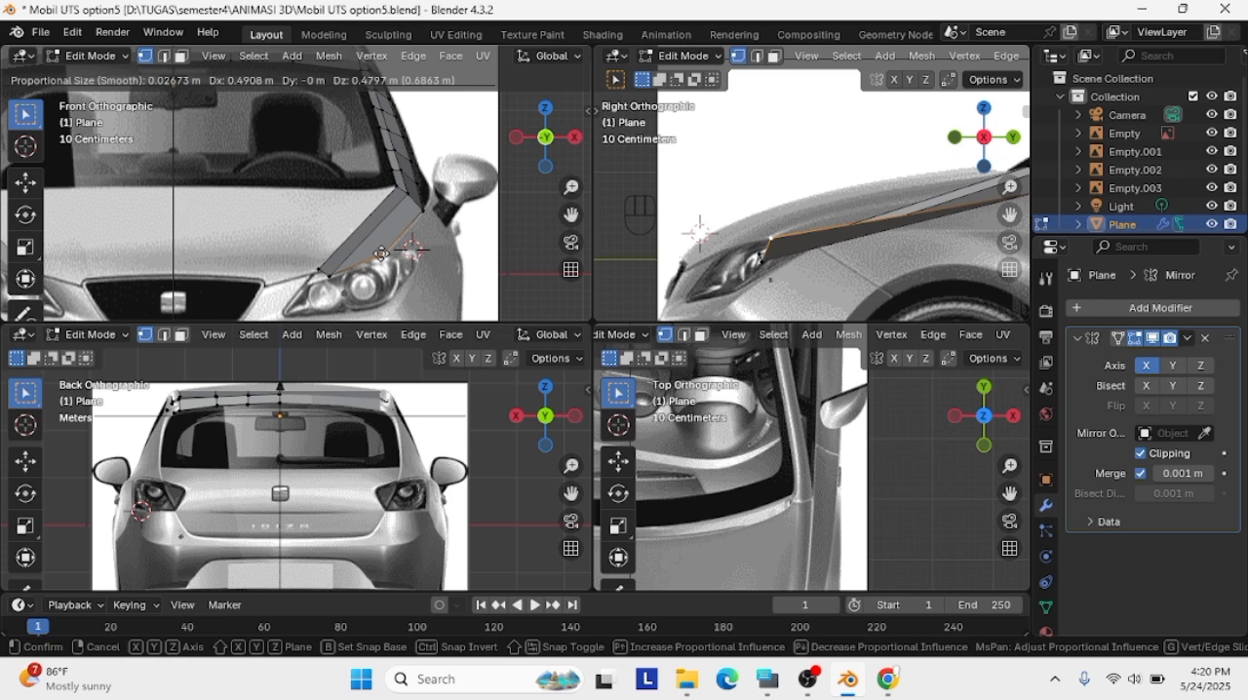
click(393, 255)
Shift the strip's outer front vertex backward in the side view and refine its position in a perspective view
key(g)
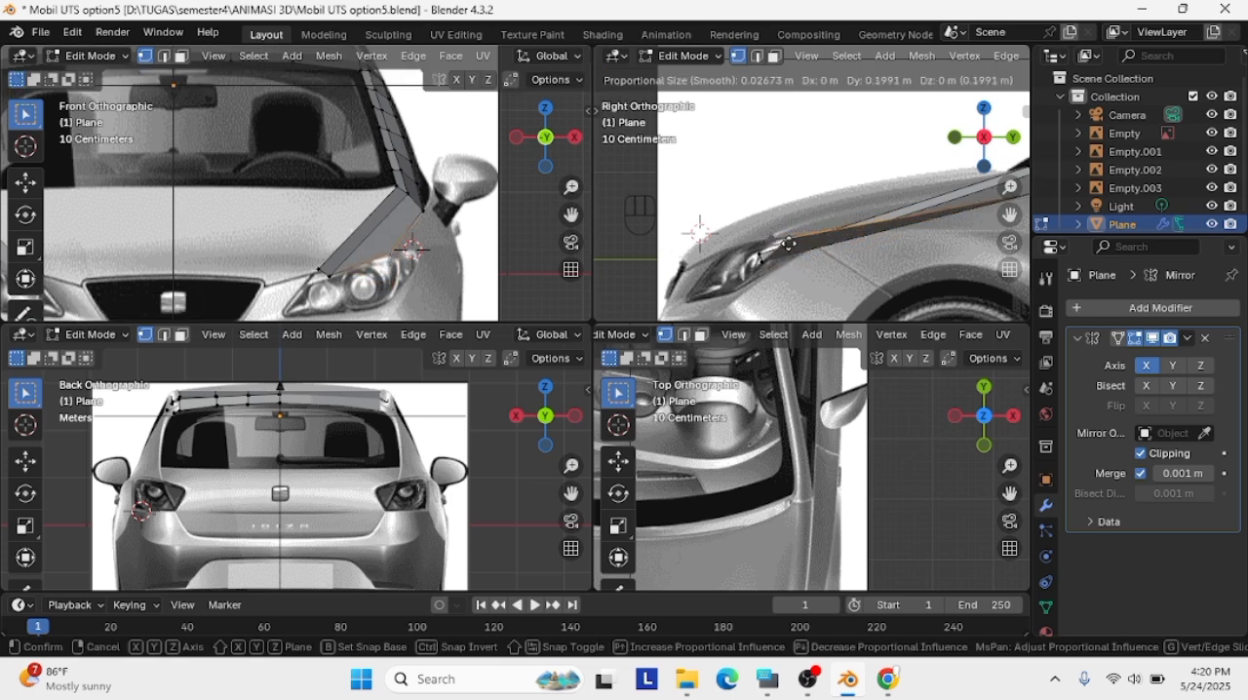
click(868, 263)
middle_drag(871, 217, 900, 209)
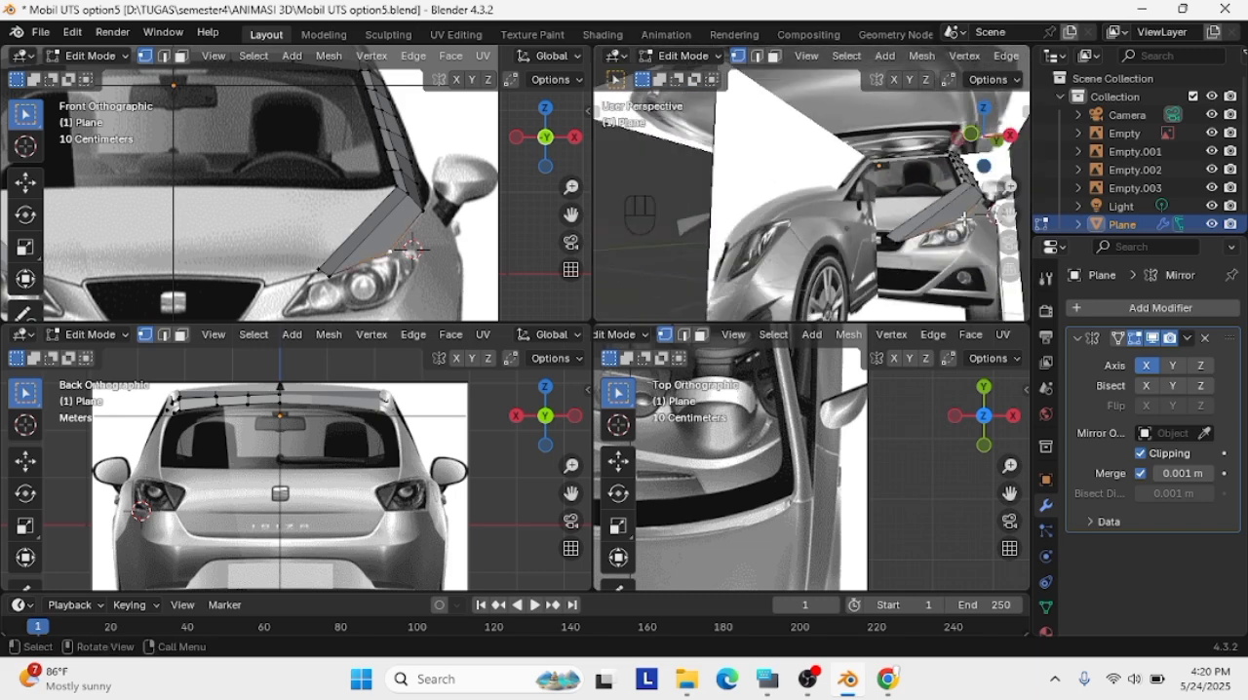
key(g)
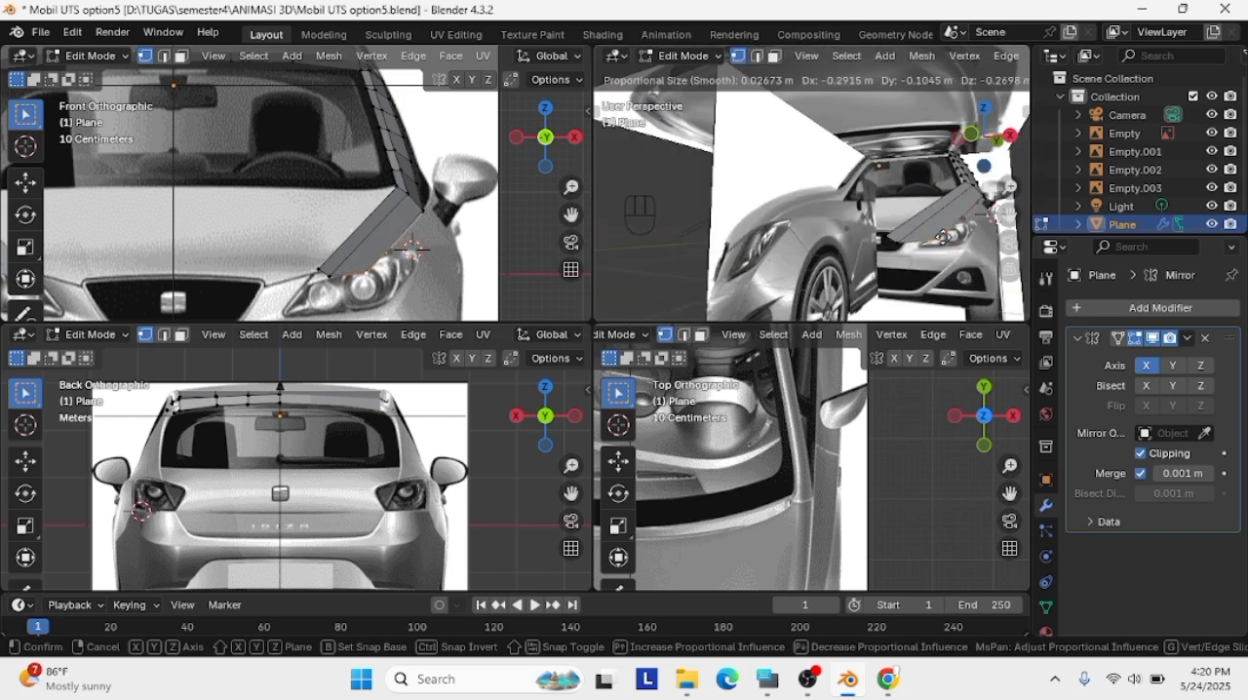
click(955, 225)
middle_drag(956, 225, 965, 222)
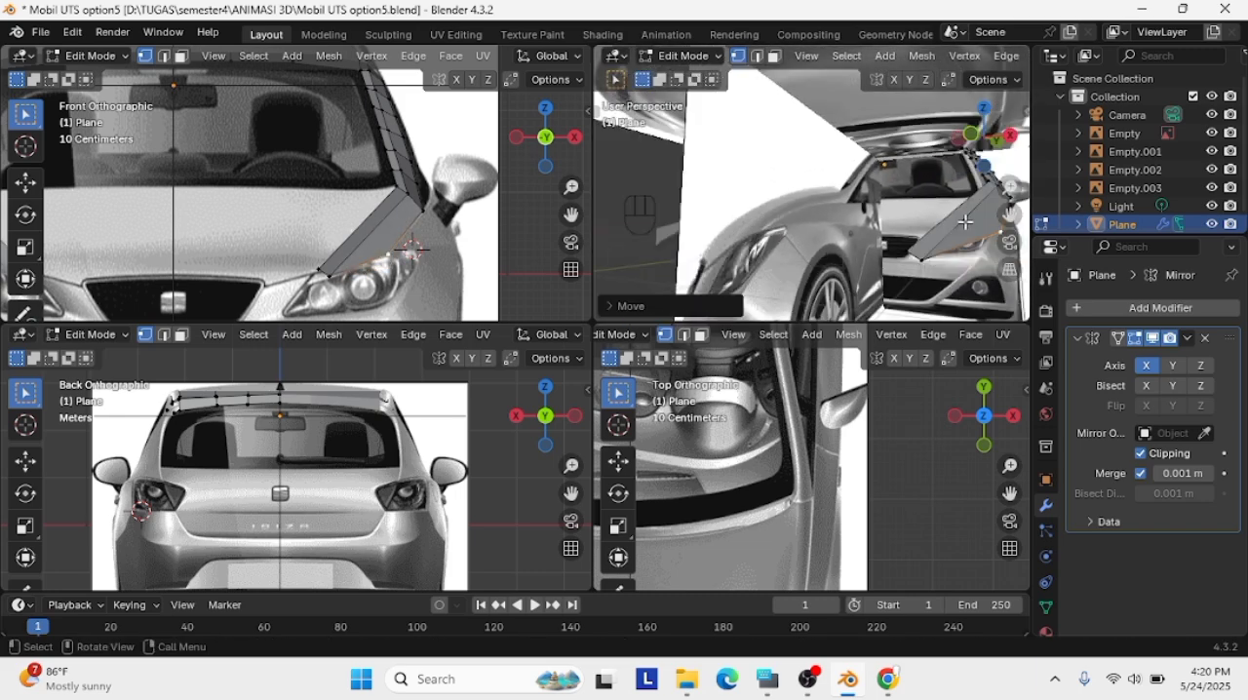
Place the strip's middle and inner front vertices along the headlight's upper edge in the front view
key(g)
click(323, 270)
click(318, 270)
key(g)
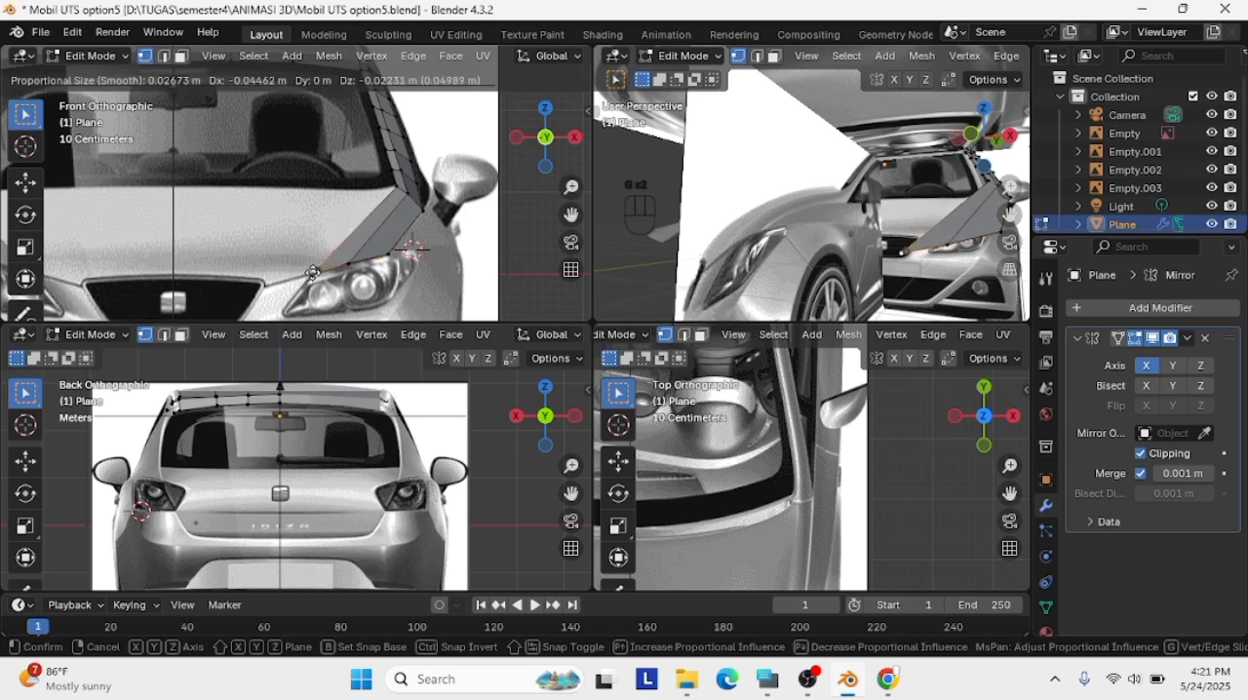
click(316, 272)
key(g)
click(316, 272)
click(390, 257)
scroll(917, 256, down, 4)
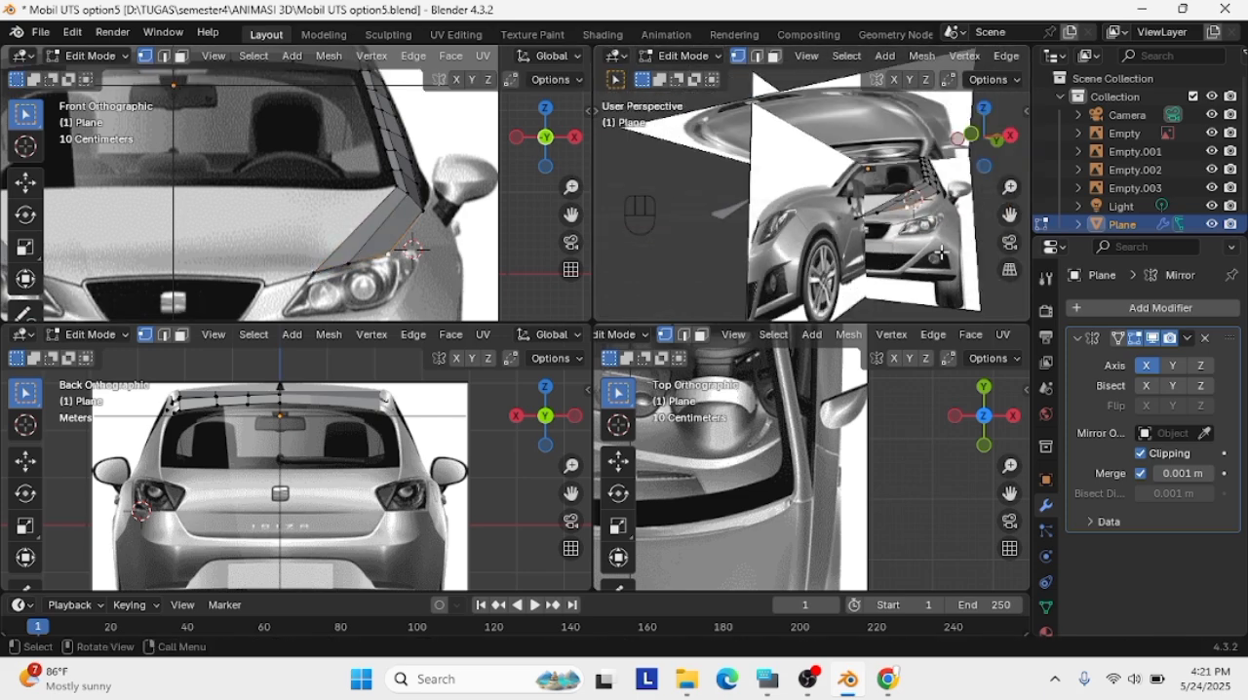
Move the hood strip's whole front edge about 0.44 m forward and up in the right side view
click(1010, 135)
scroll(784, 259, up, 4)
click(816, 258)
drag(814, 260, 742, 233)
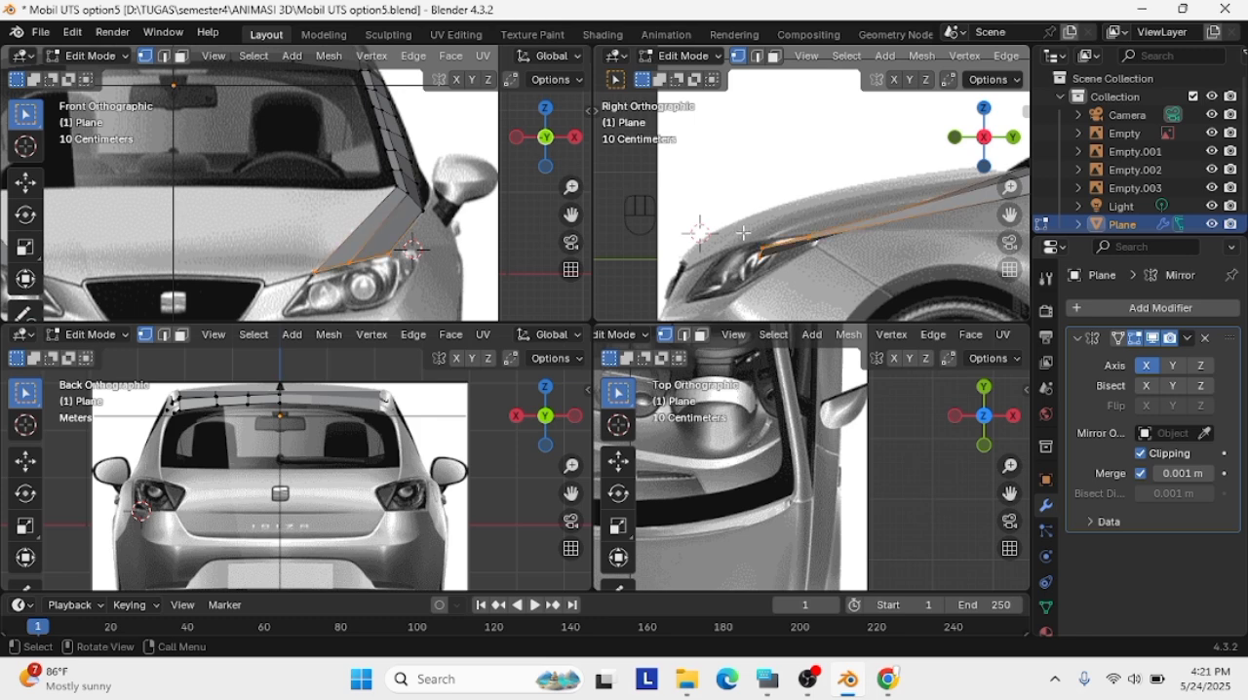
key(g)
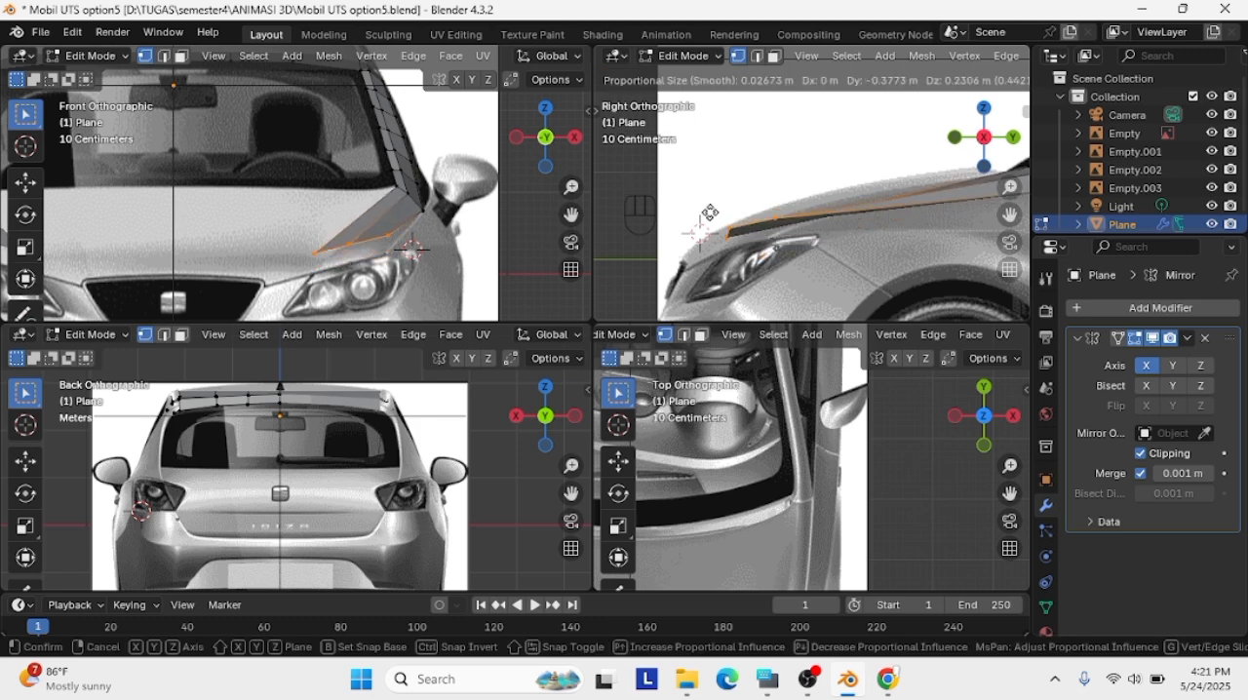
click(708, 211)
Lower the strip's outer and middle front vertices individually toward the headlight's upper line in the side view
click(725, 224)
key(g)
click(769, 234)
click(724, 228)
key(g)
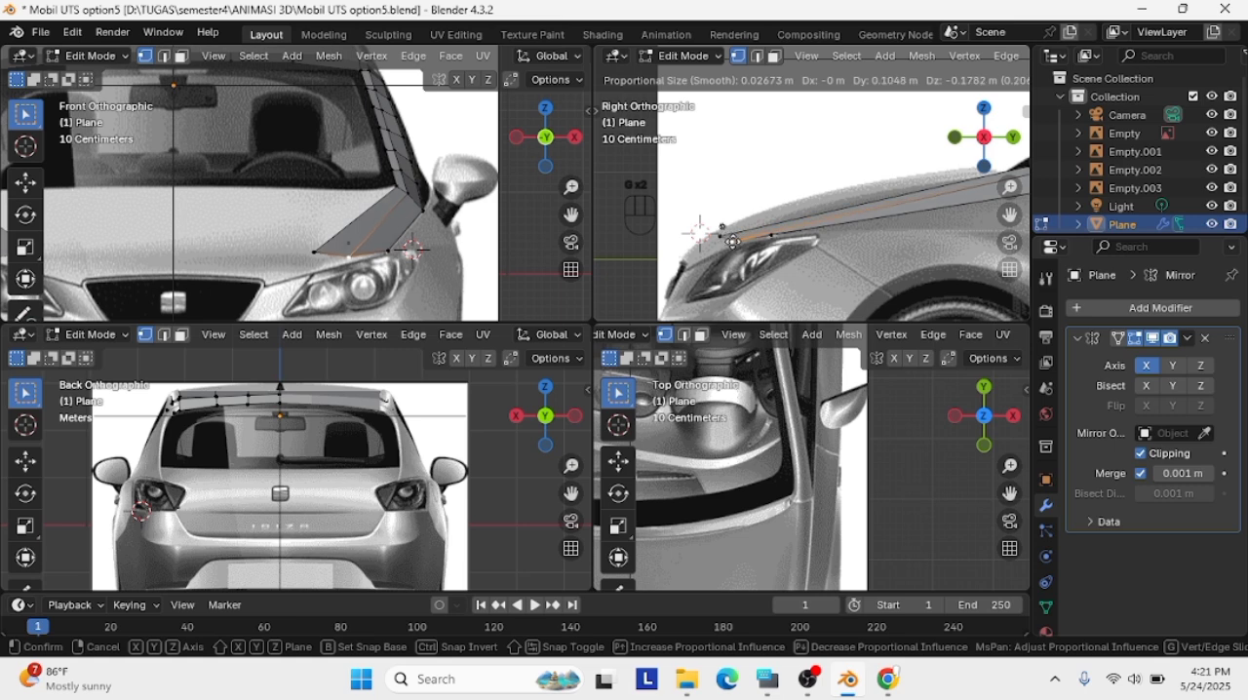
click(733, 240)
key(ctrl+z)
key(g)
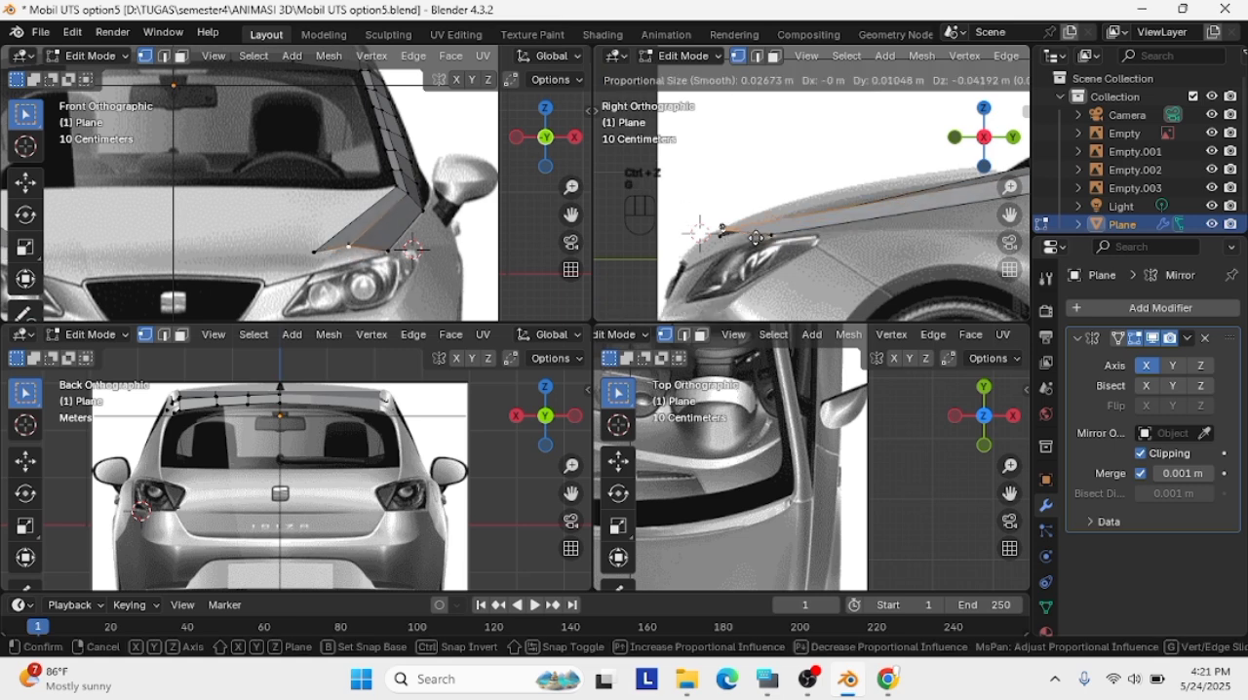
click(735, 246)
Nudge the strip's whole front edge slightly forward in the side view
drag(786, 250, 698, 225)
key(g)
click(697, 227)
Lower the strip's middle front vertex and move the inner one about 0.24 m down onto the headlight edge in the front view
click(723, 240)
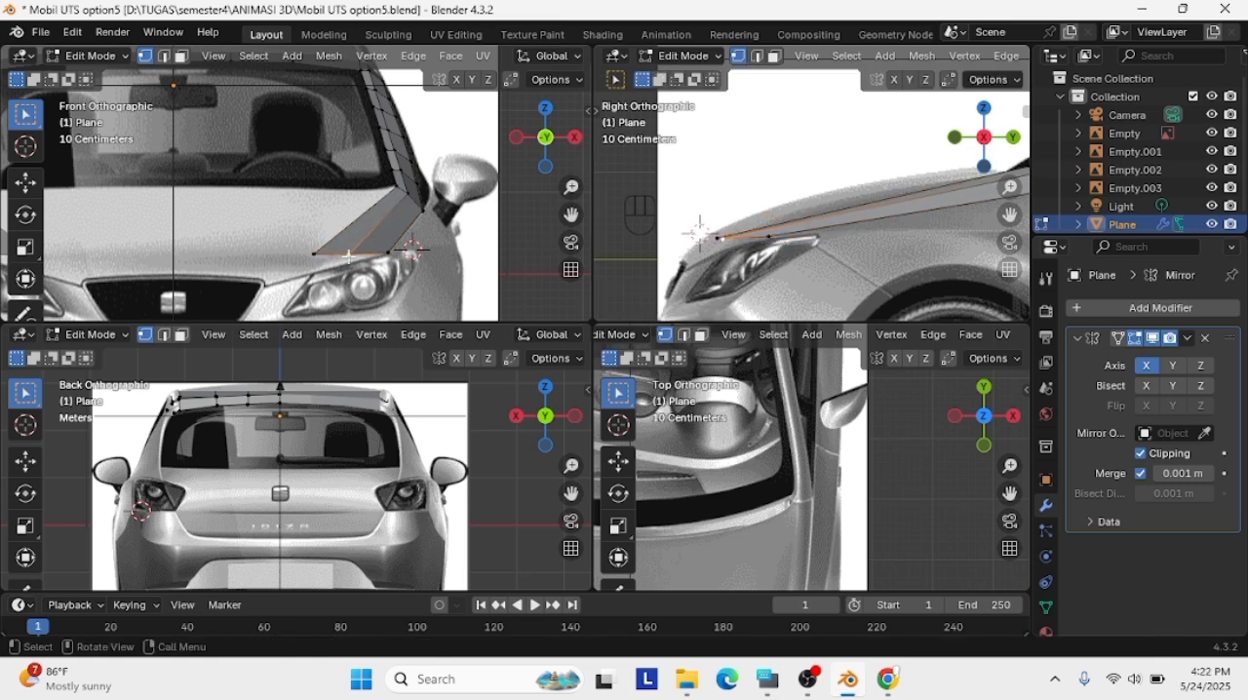
key(g)
click(349, 263)
click(310, 257)
key(g)
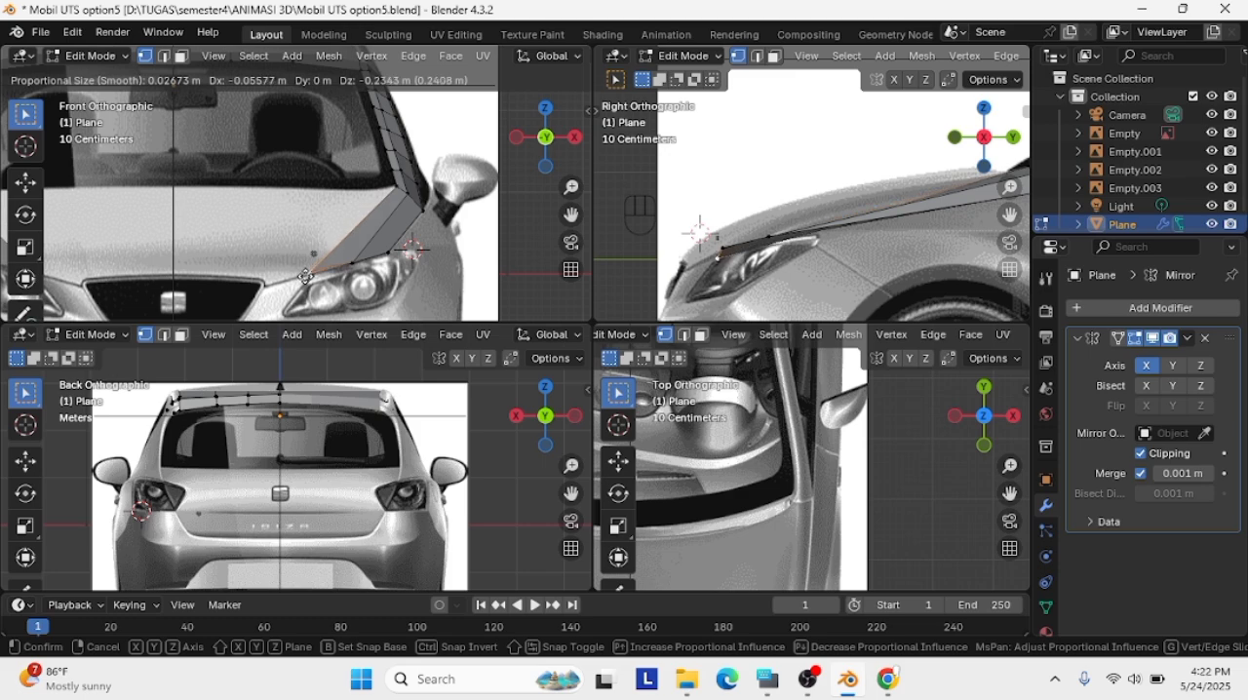
click(306, 277)
Try small shifts of the strip's individual front vertices in the side view and undo them
middle_drag(721, 229, 782, 239)
key(g)
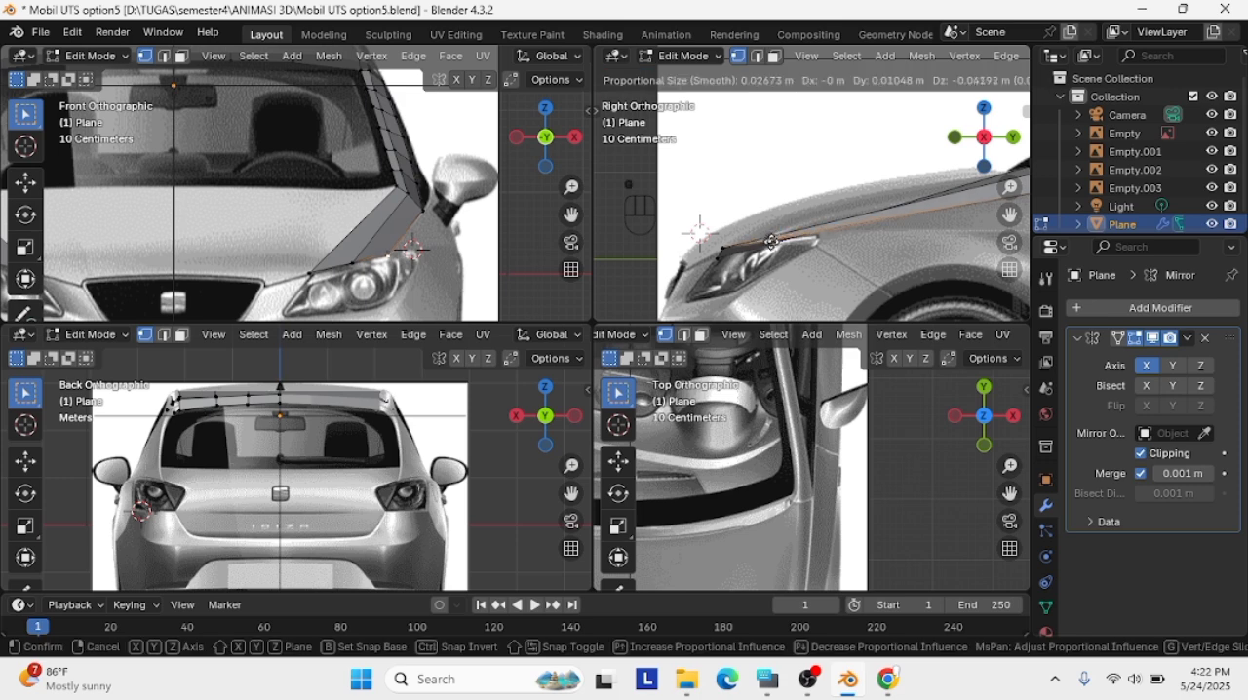
click(715, 280)
scroll(715, 280, up, 2)
key(g)
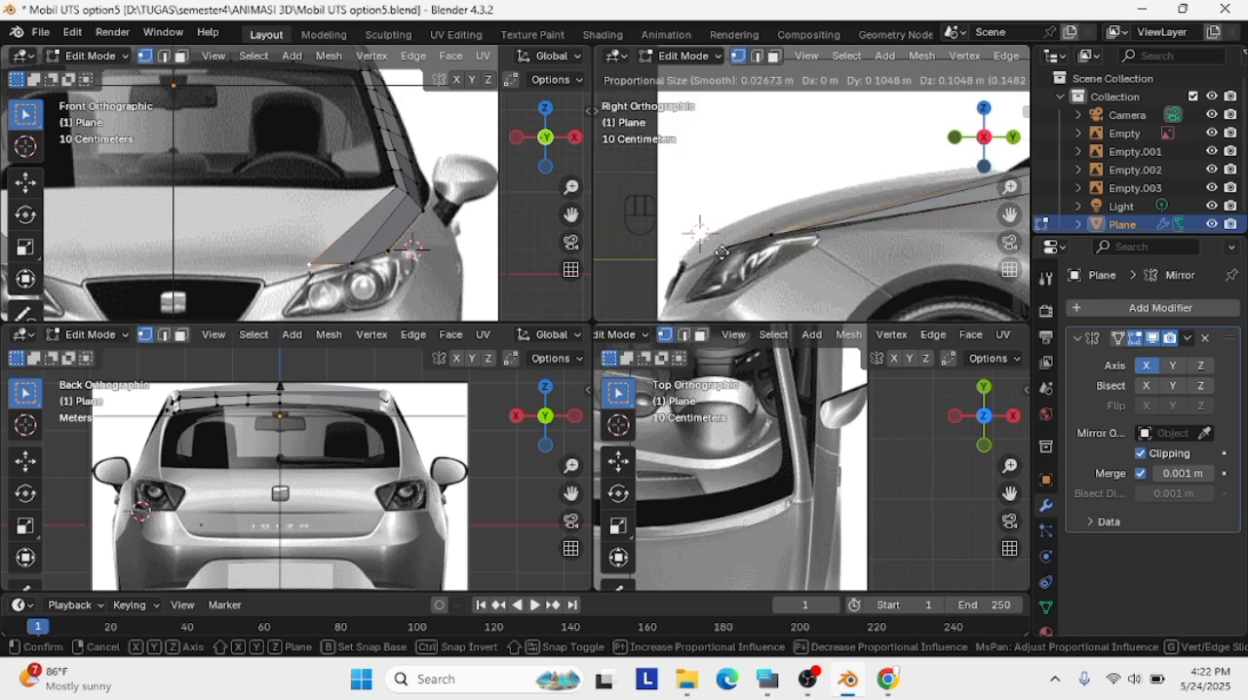
key(ctrl+z)
key(ctrl+z)
key(ctrl+z)
key(ctrl+z)
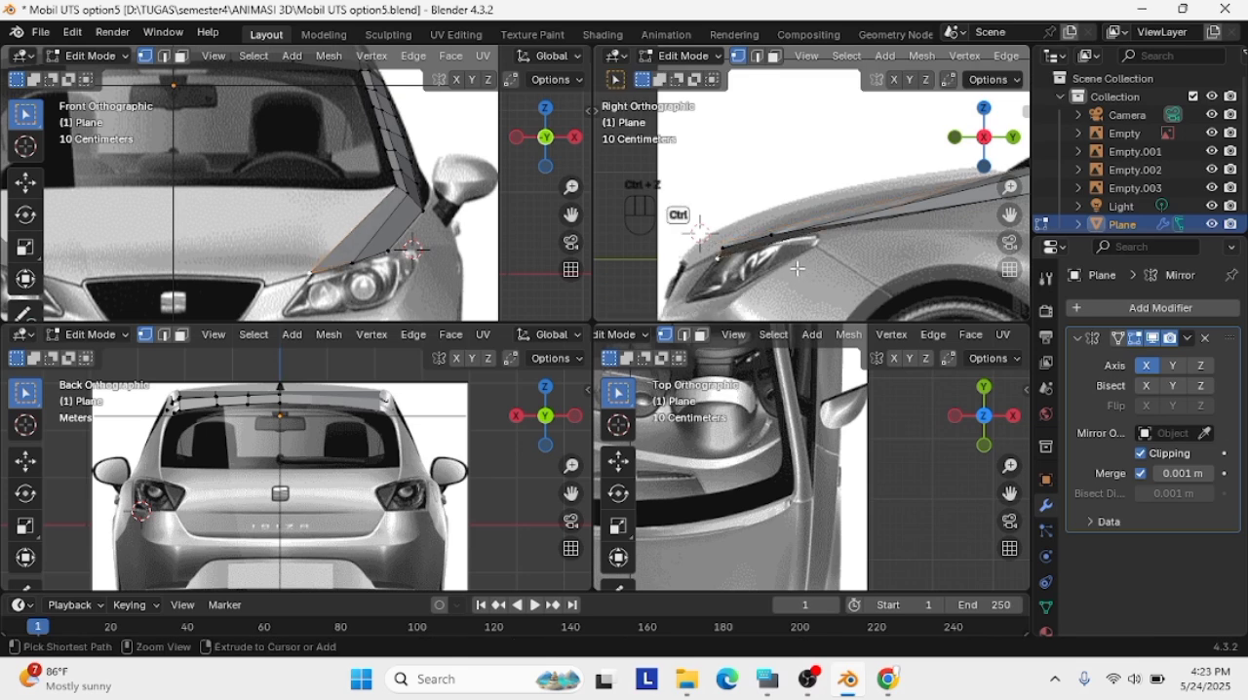
key(g)
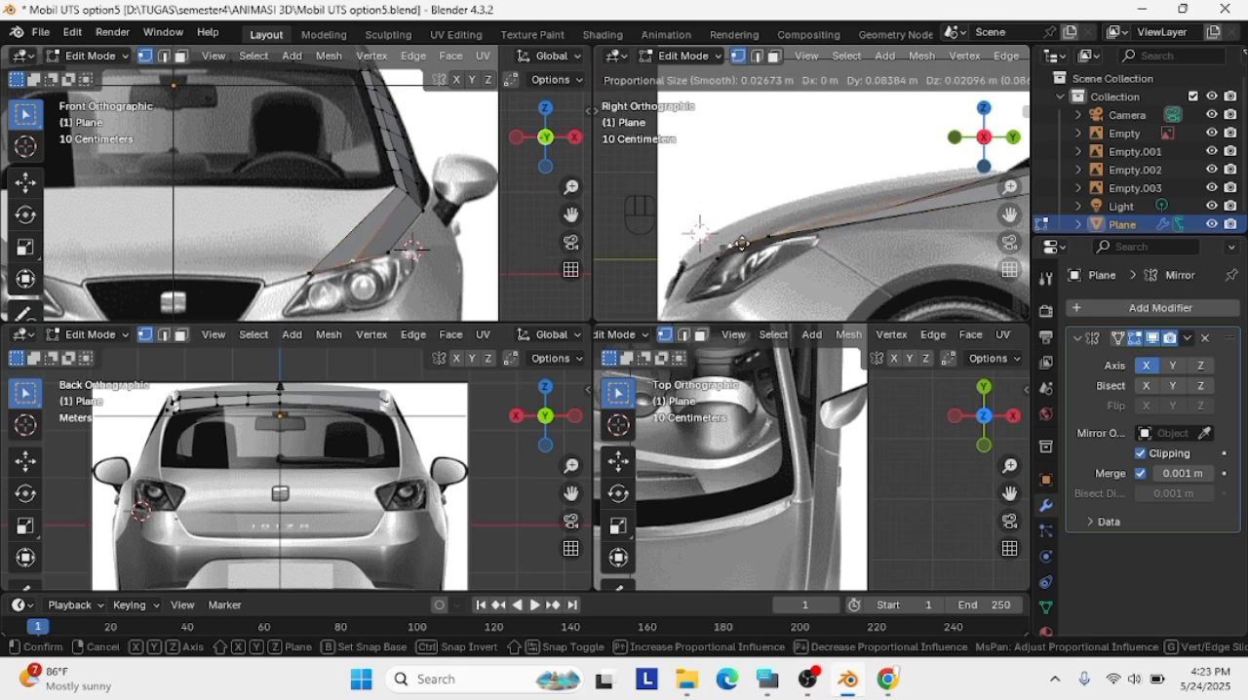
click(745, 244)
key(ctrl+z)
Raise the strip's whole front edge about 0.09 m in the side view and lower it onto the headlight edge in the front view
drag(834, 264, 722, 227)
key(g)
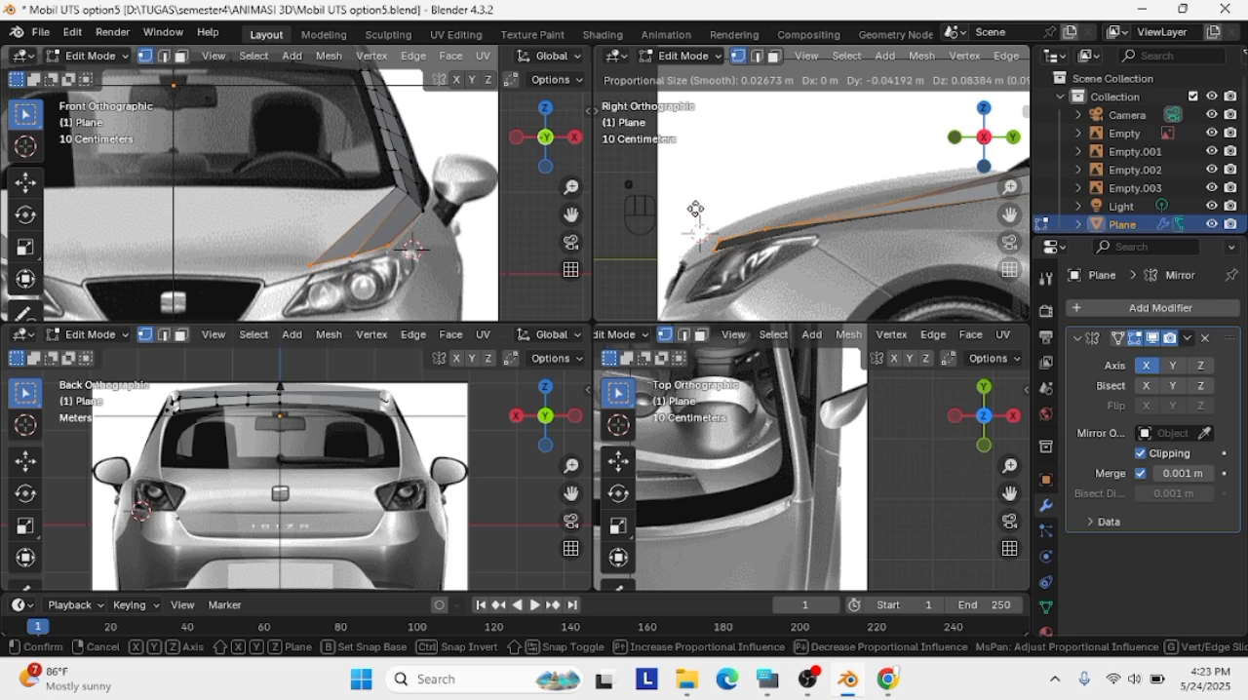
click(790, 262)
click(789, 261)
drag(419, 281, 289, 233)
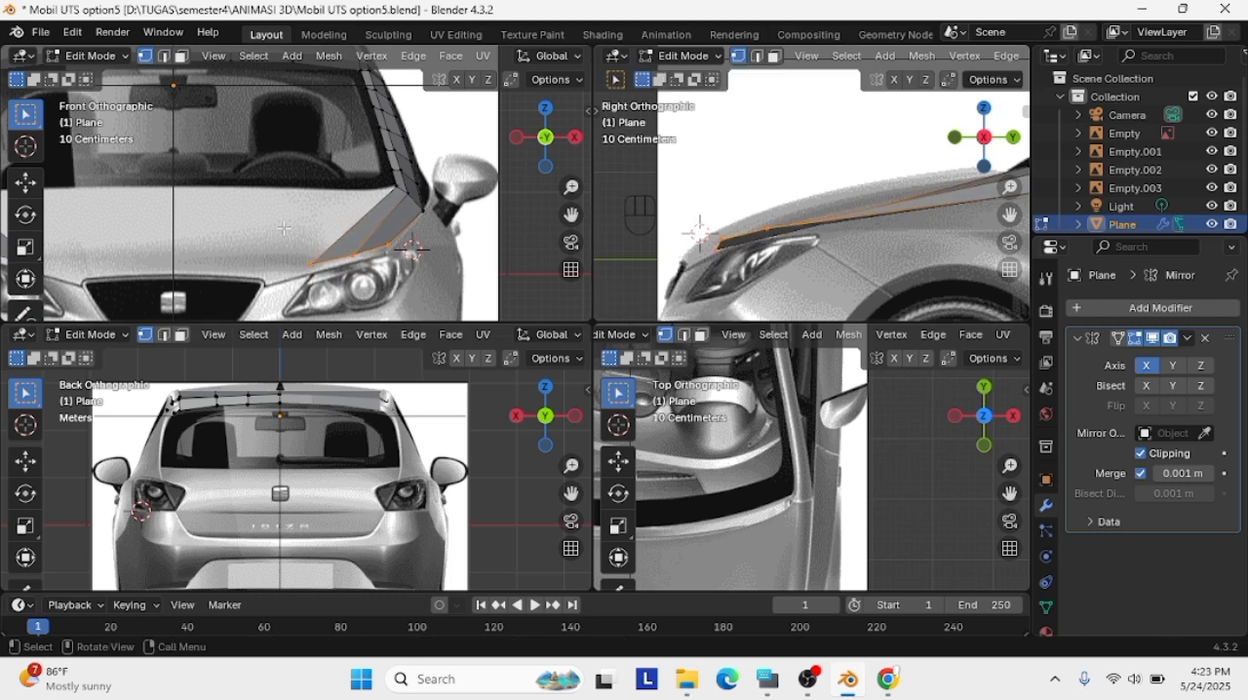
key(g)
click(290, 242)
Extrude the strip's inner edge across the hood toward the car's centre line in the front view
click(422, 206)
key(g)
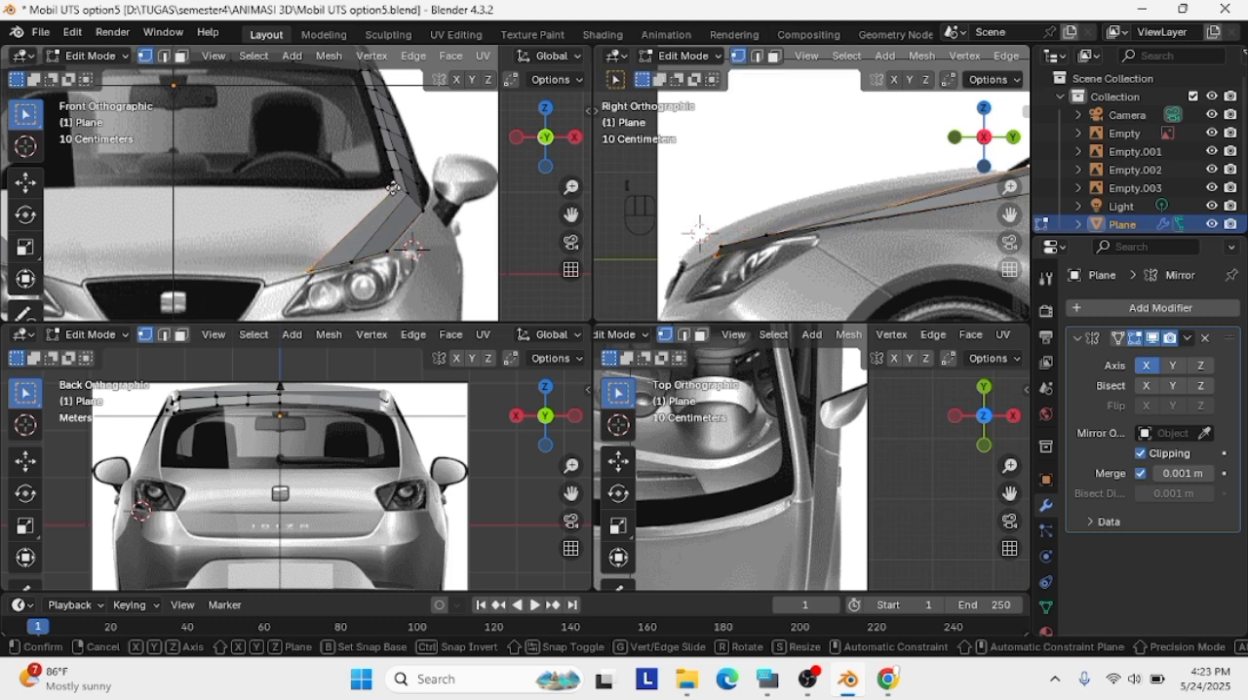
click(259, 192)
scroll(255, 192, up, 1)
Move the extruded hood panel's rear inner vertex about 1.08 m inward onto the mirror centre line
click(253, 192)
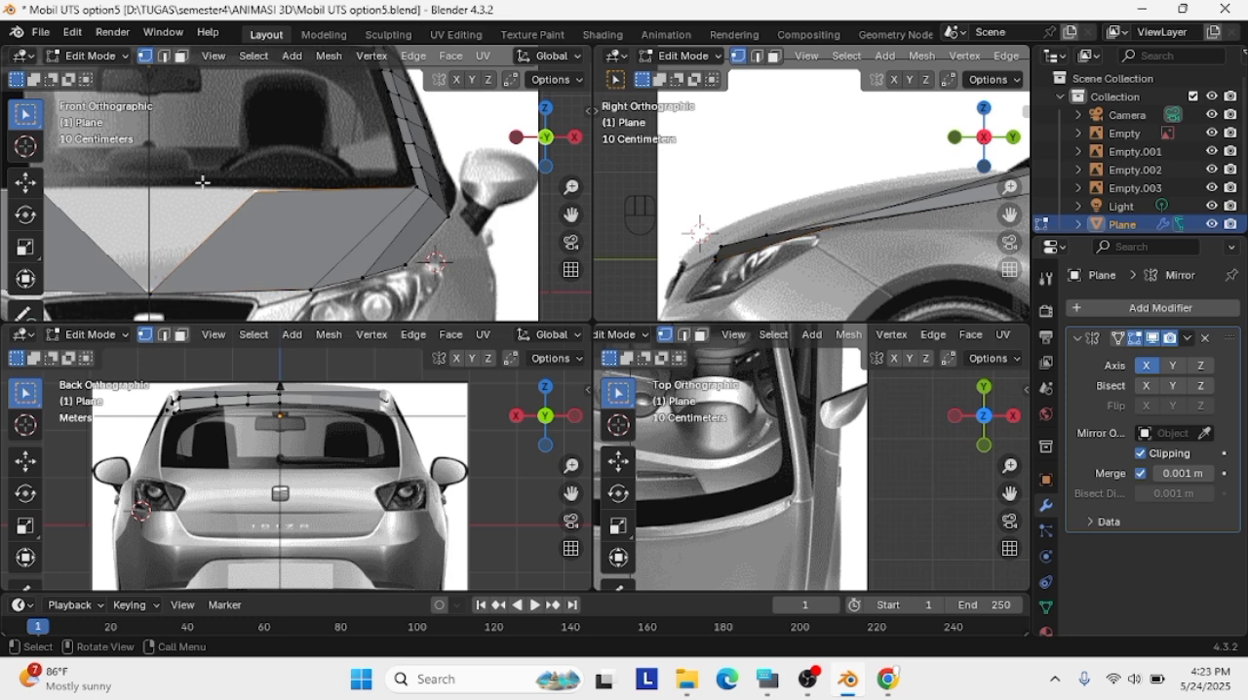
key(g)
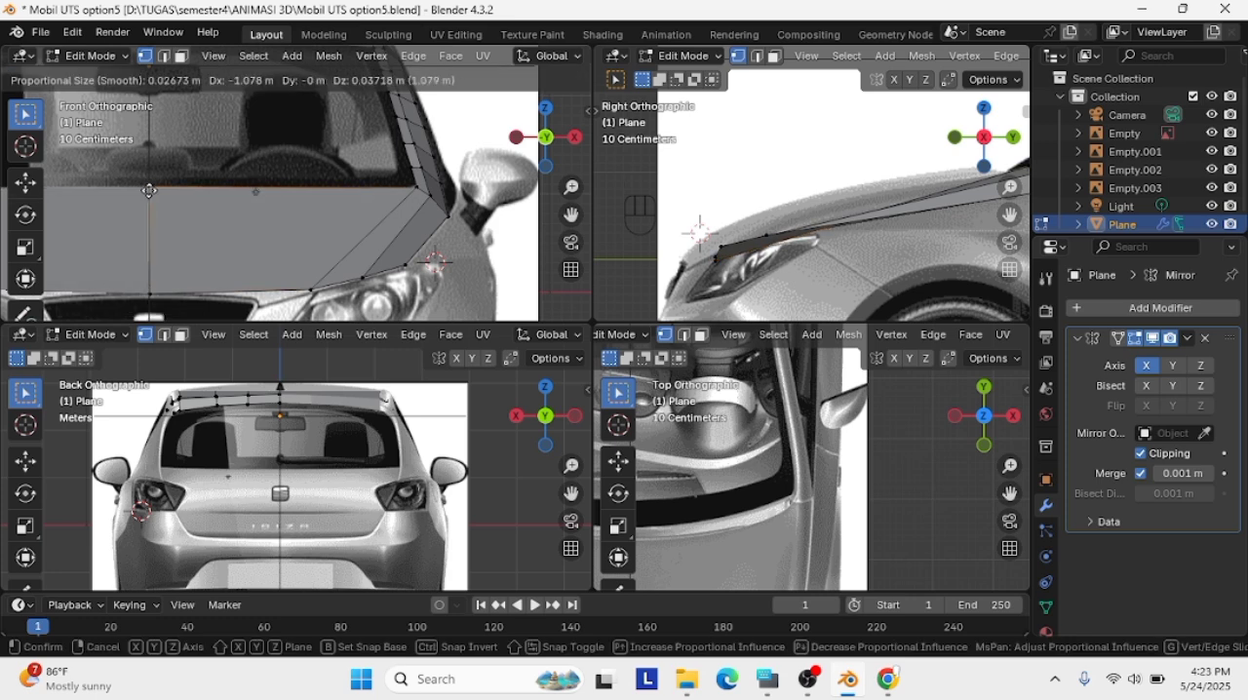
scroll(147, 190, up, 4)
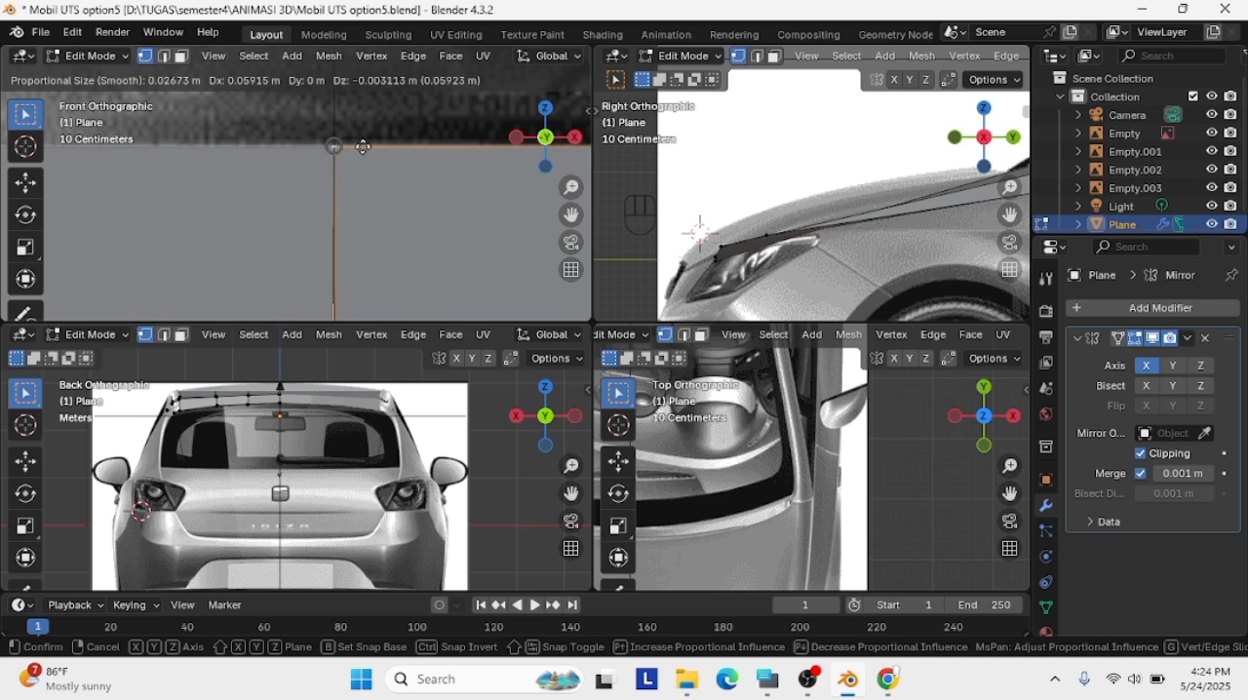
click(391, 173)
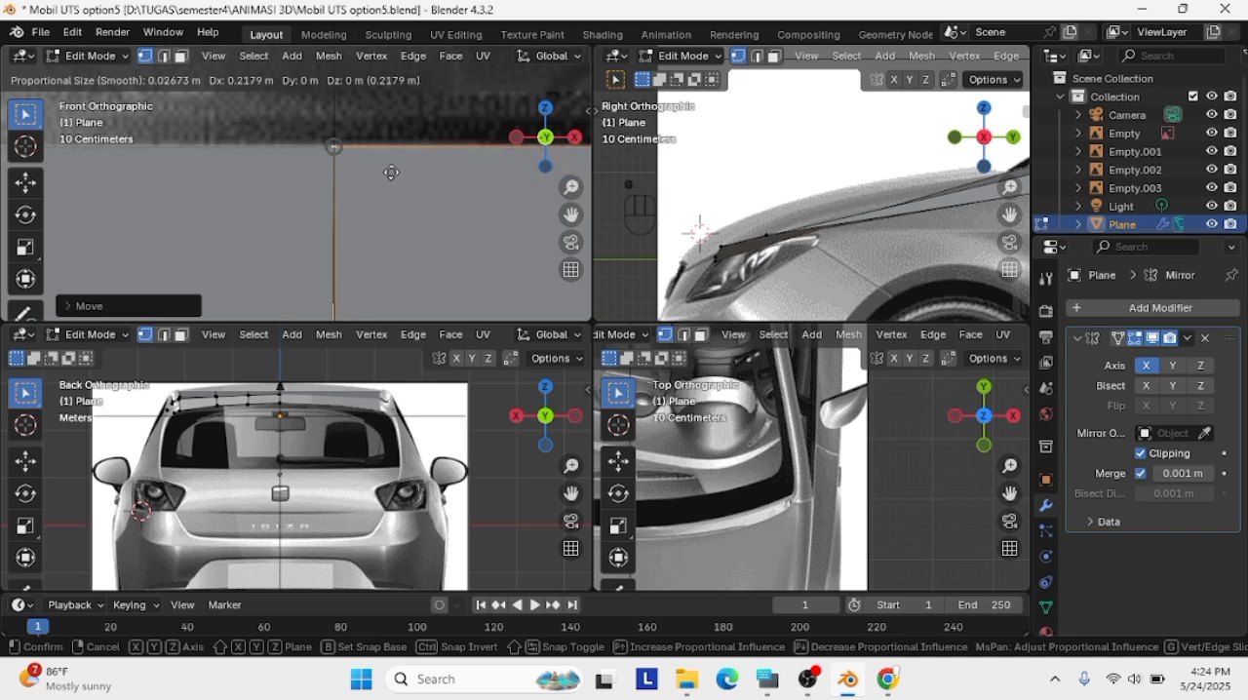
click(413, 171)
scroll(413, 171, down, 4)
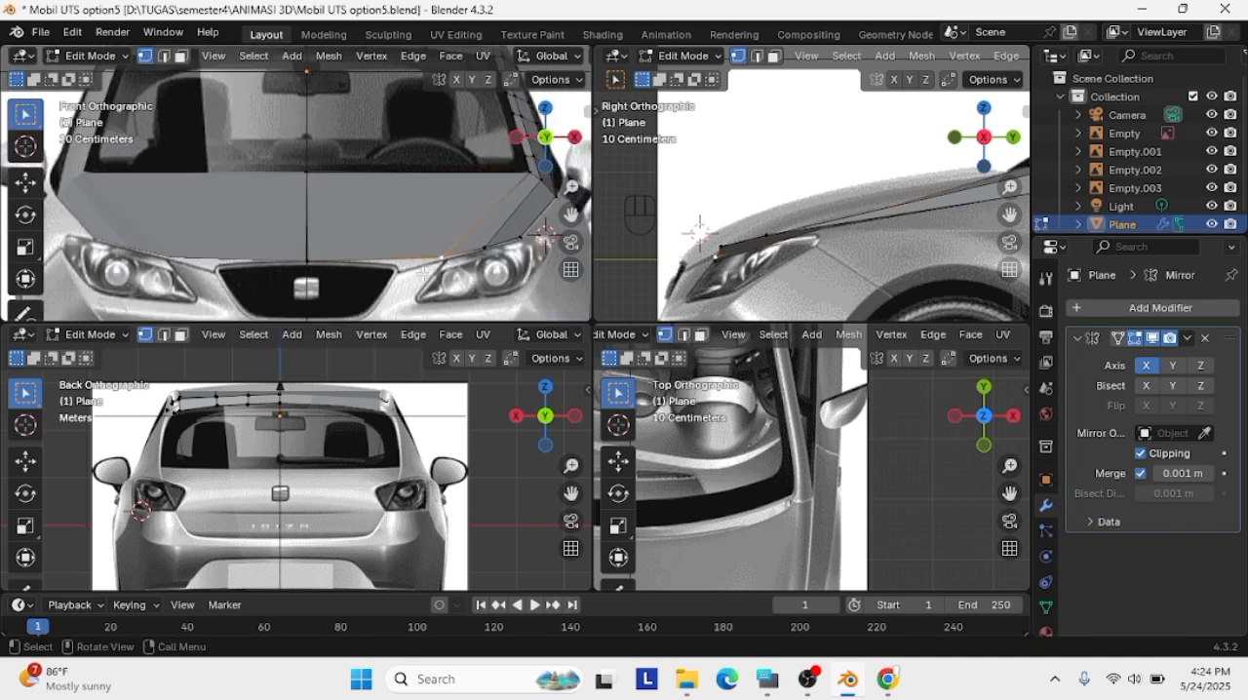
Adjust the strip's inner and middle front vertices along the headlight's upper edge in the front view
key(g)
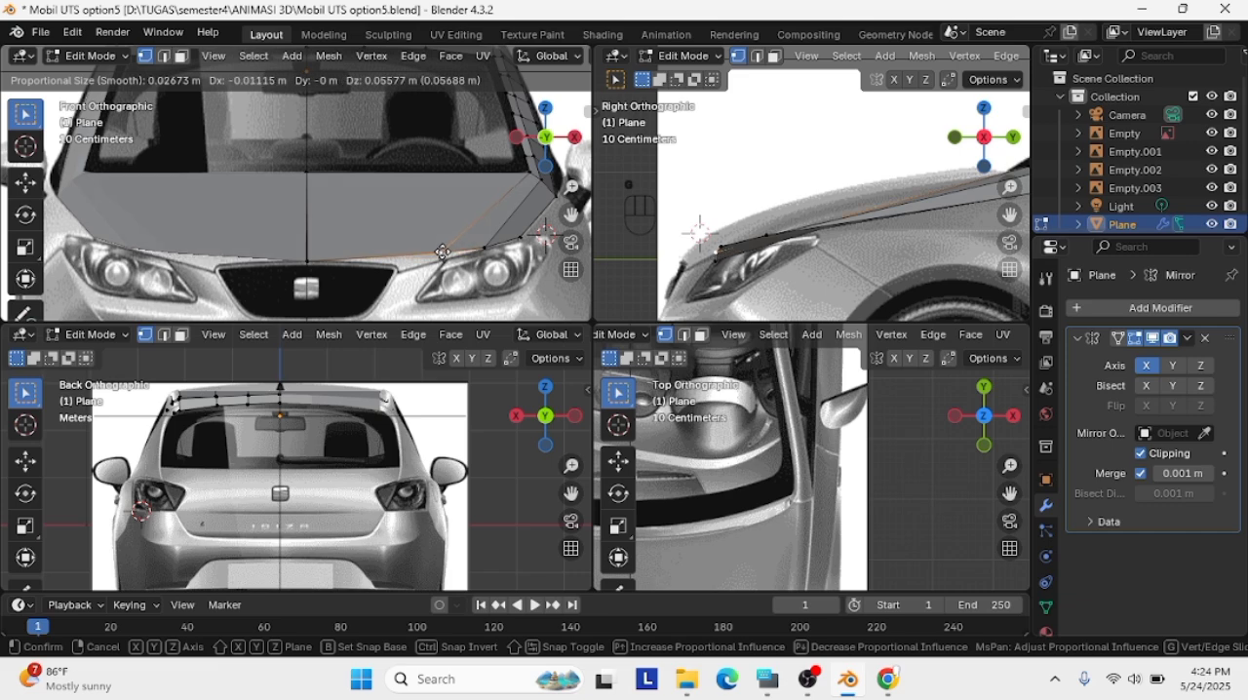
click(404, 235)
middle_drag(988, 227, 753, 248)
click(487, 246)
key(g)
click(478, 248)
Add three evenly spaced crosswise loop cuts through the hood panel and the adjoining strip
click(985, 137)
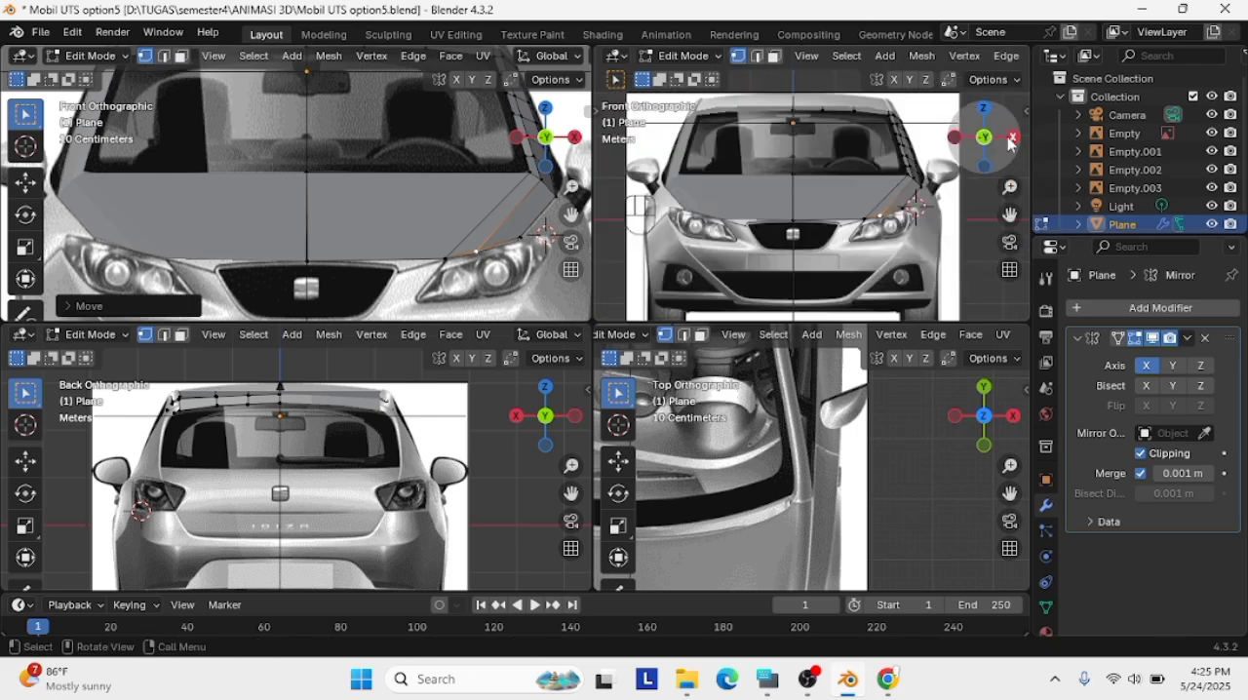
click(1012, 139)
click(417, 272)
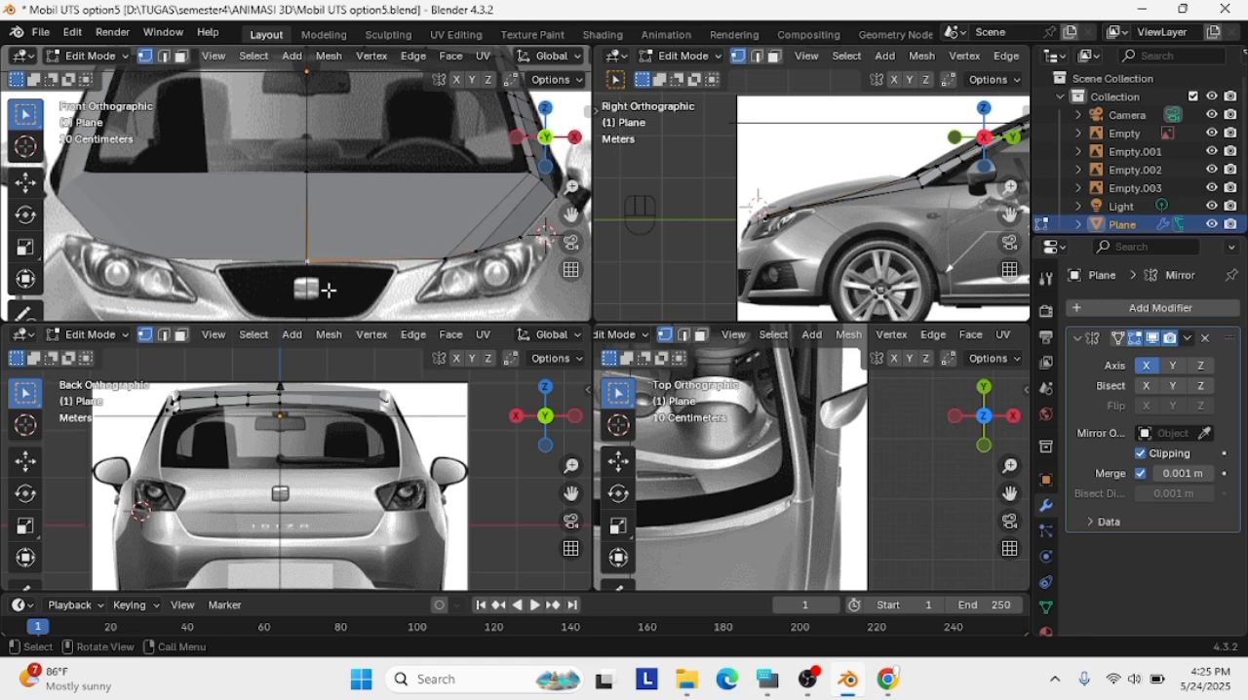
key(ctrl+r)
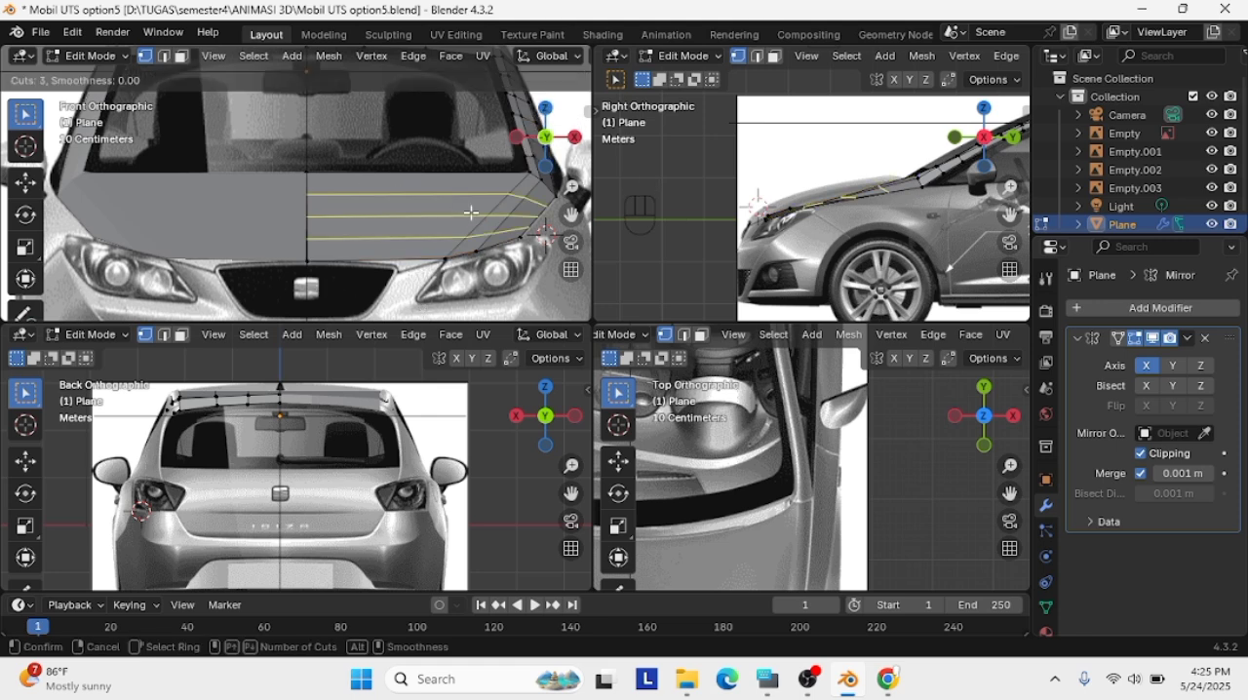
click(472, 212)
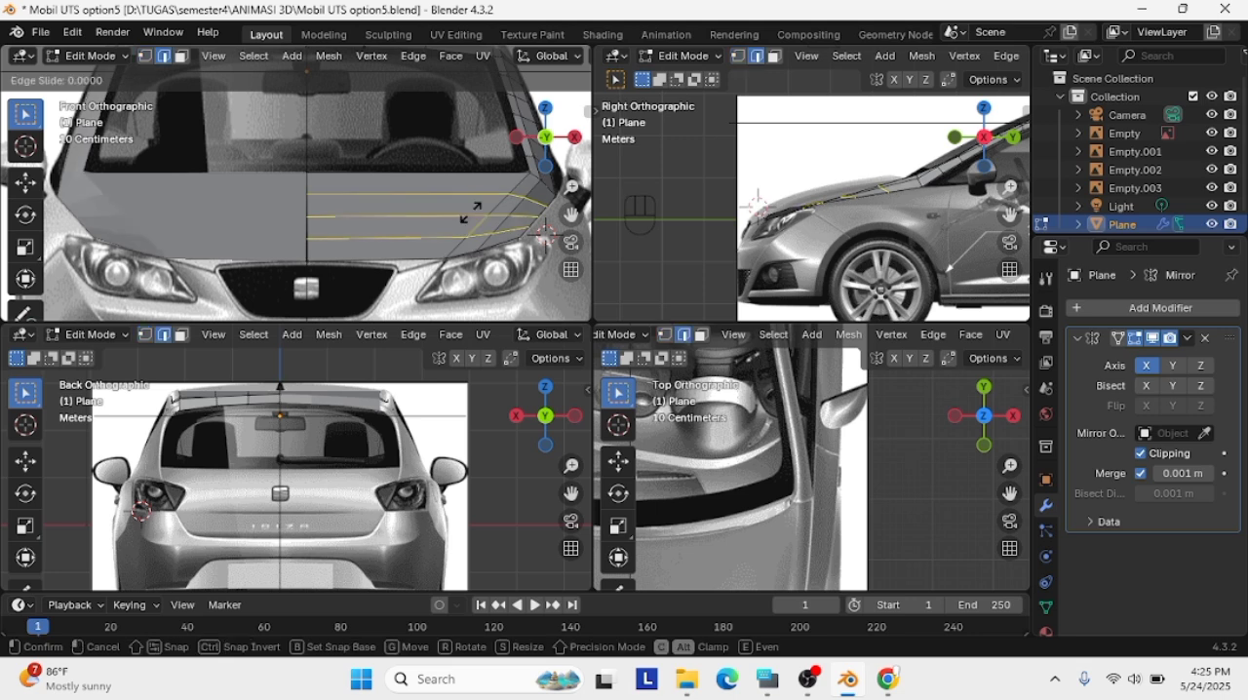
click(471, 209)
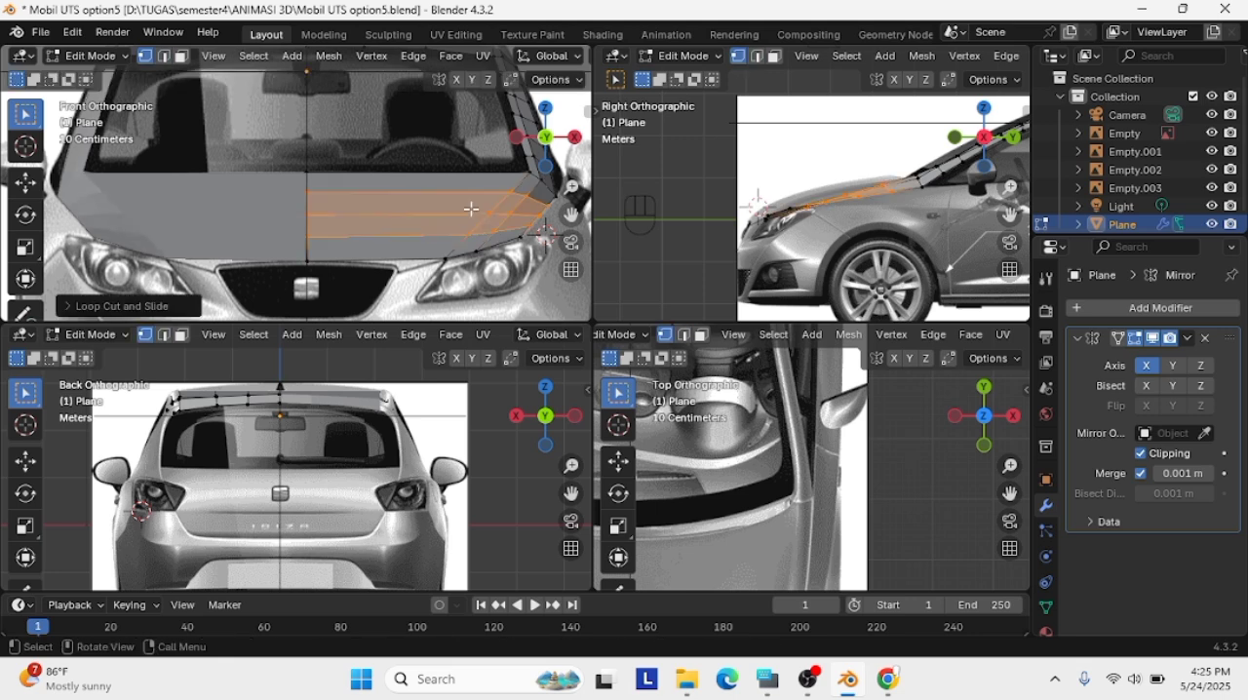
Add three evenly spaced lengthwise loop cuts to the hood panel between the centre line and the strip
key(ctrl+r)
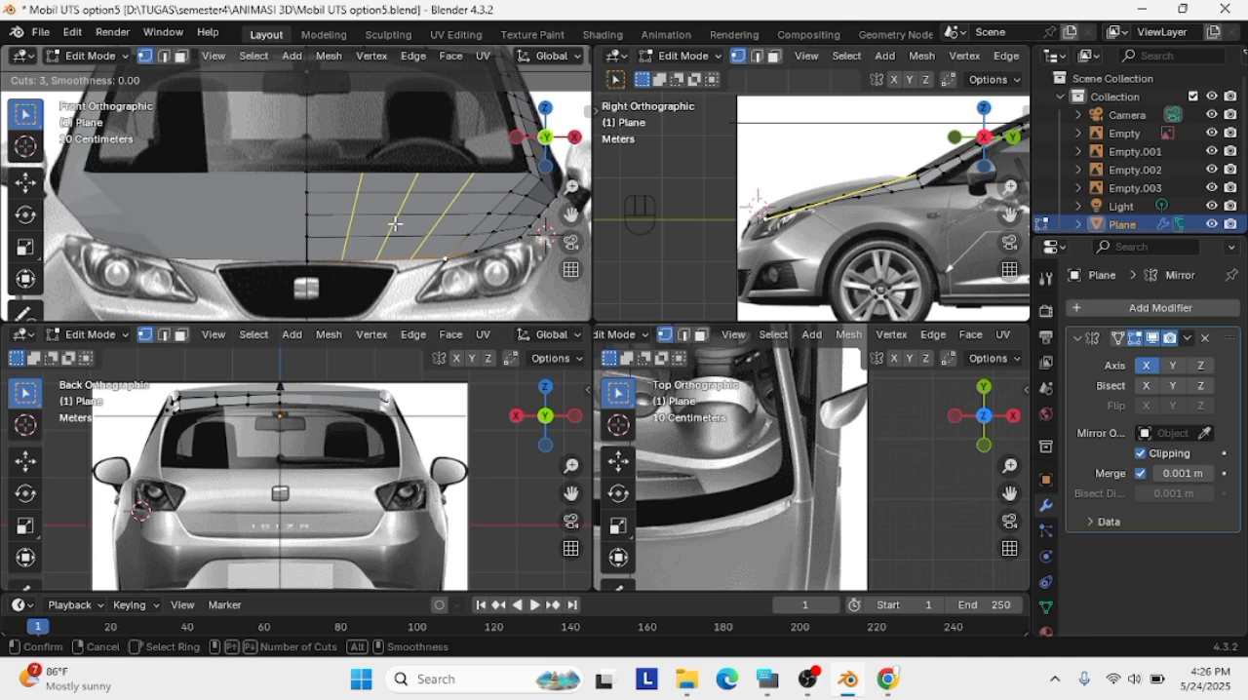
click(395, 224)
click(381, 223)
Move the hood's rear crosswise vertex row about 0.38 m forward and up in the side view
click(478, 253)
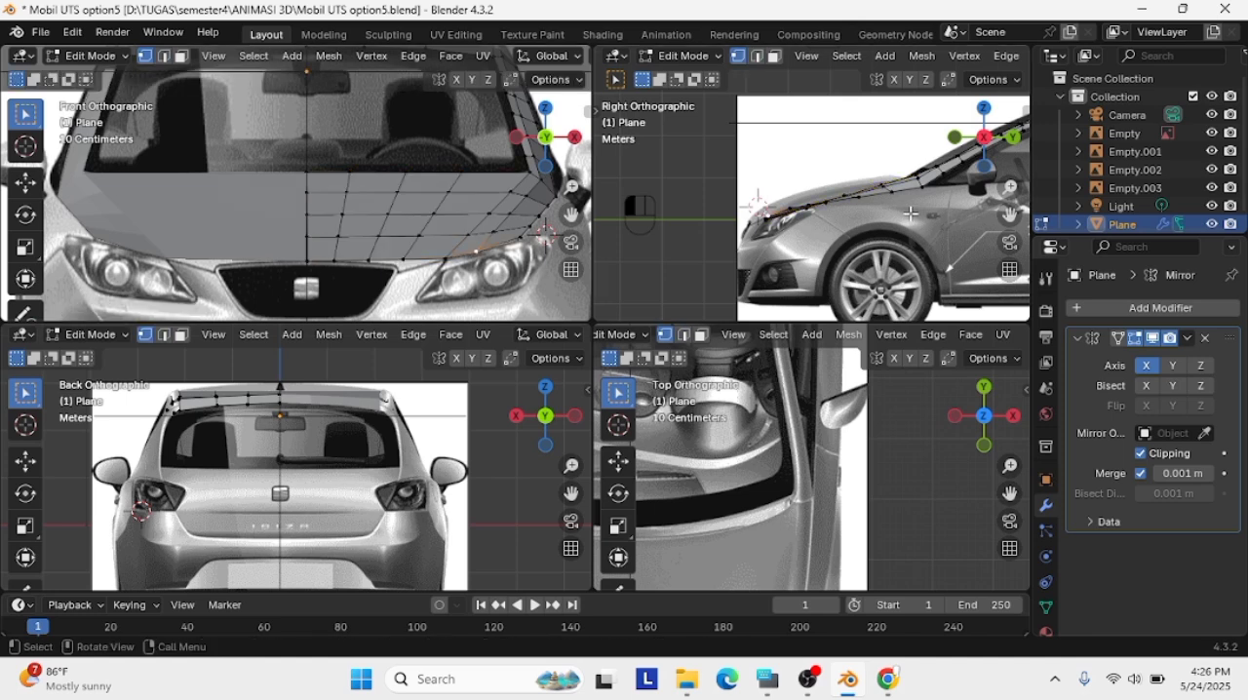
click(511, 192)
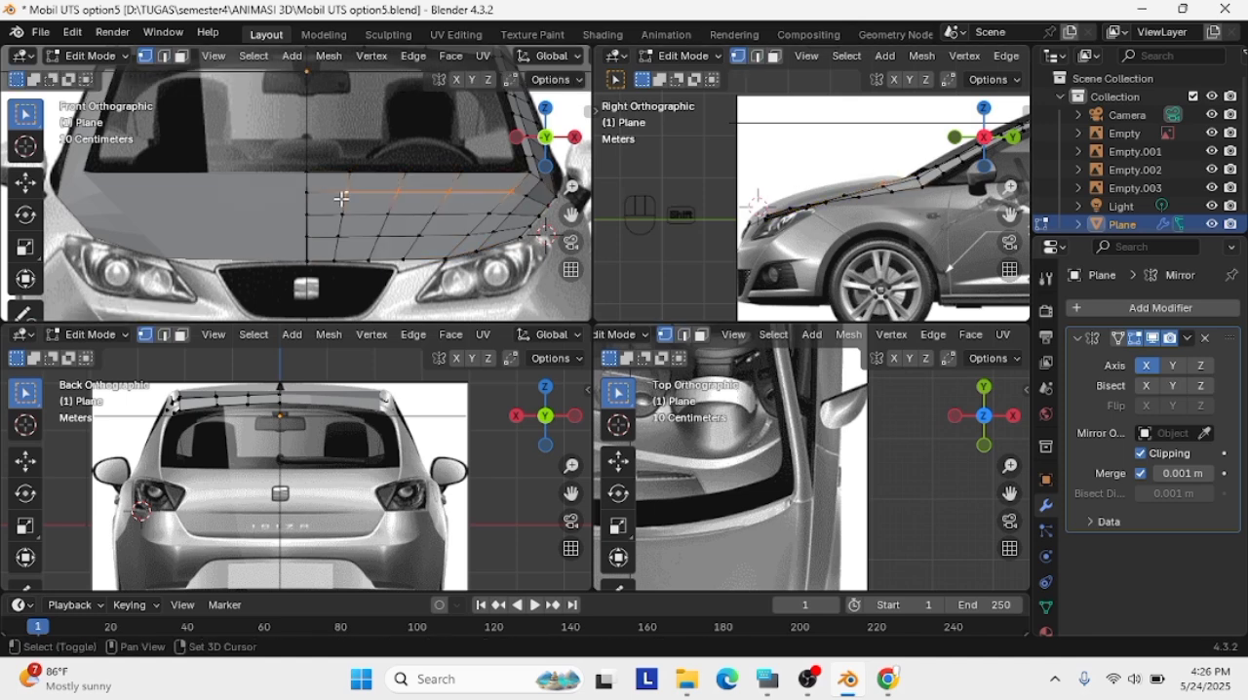
key(g)
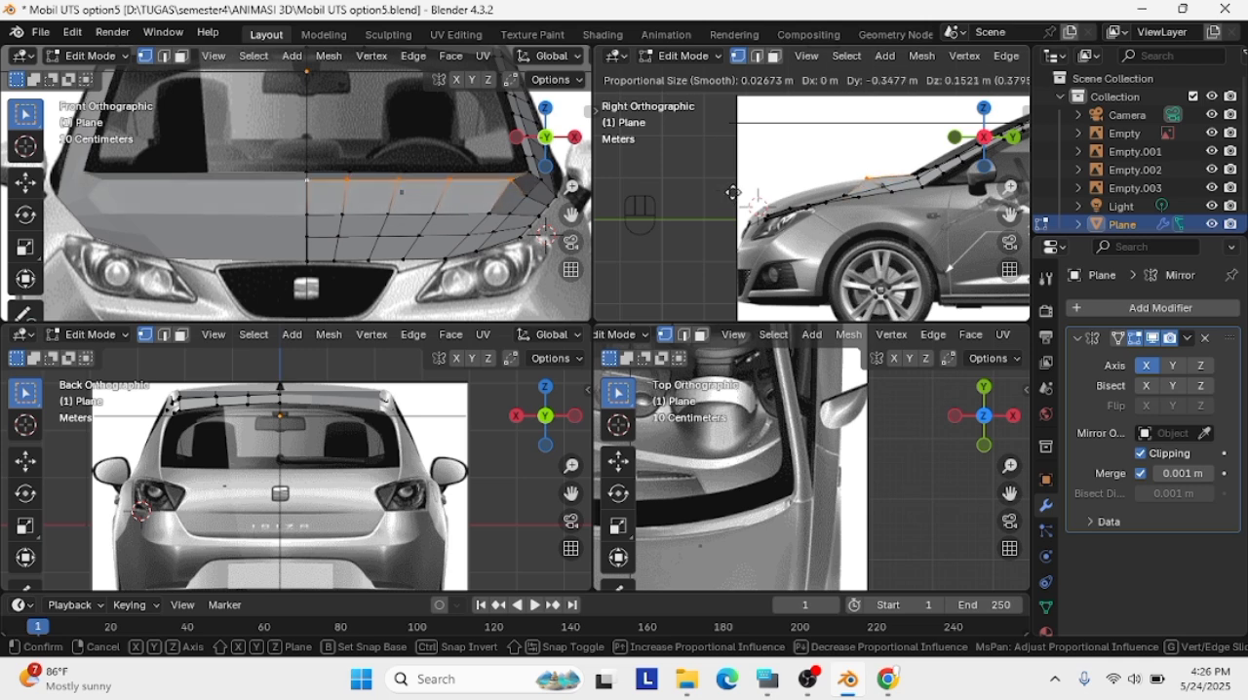
click(740, 192)
Nudge the strip vertex just outside the rear crosswise row slightly up and outward in the front view
click(526, 197)
key(g)
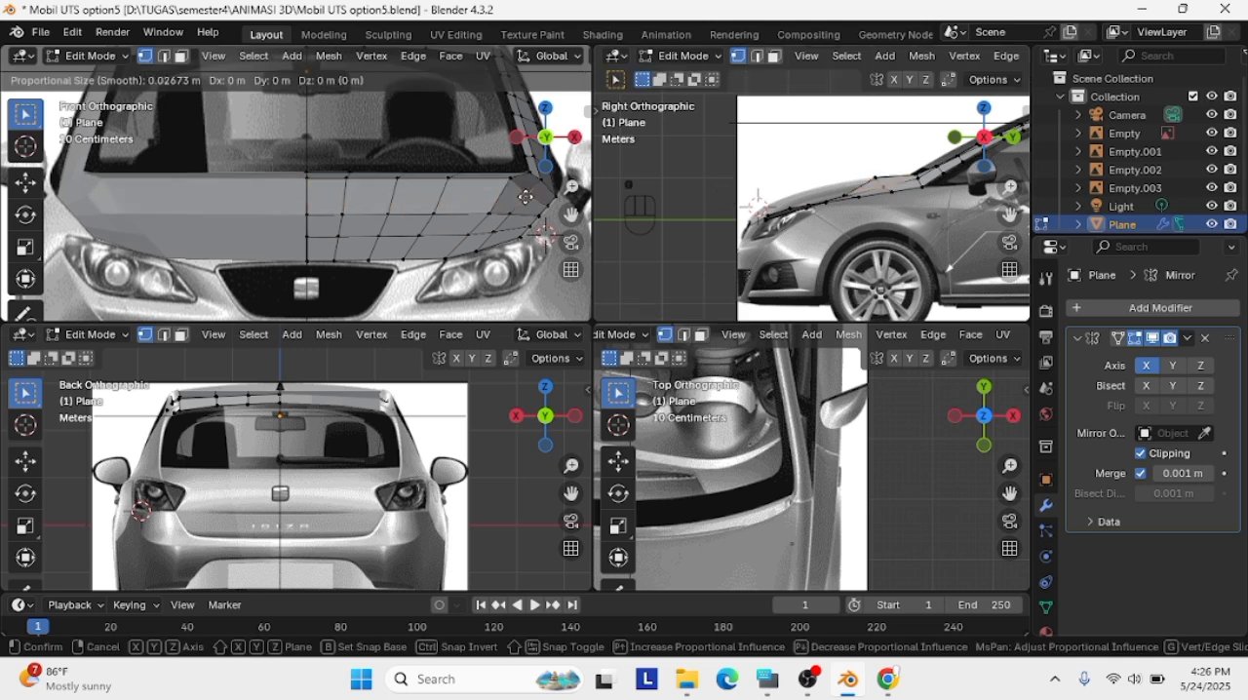
click(530, 191)
Raise the hood's middle crosswise row to the hood outline and move the front row about 0.40 m up and forward in the side view
key(a)
key(a)
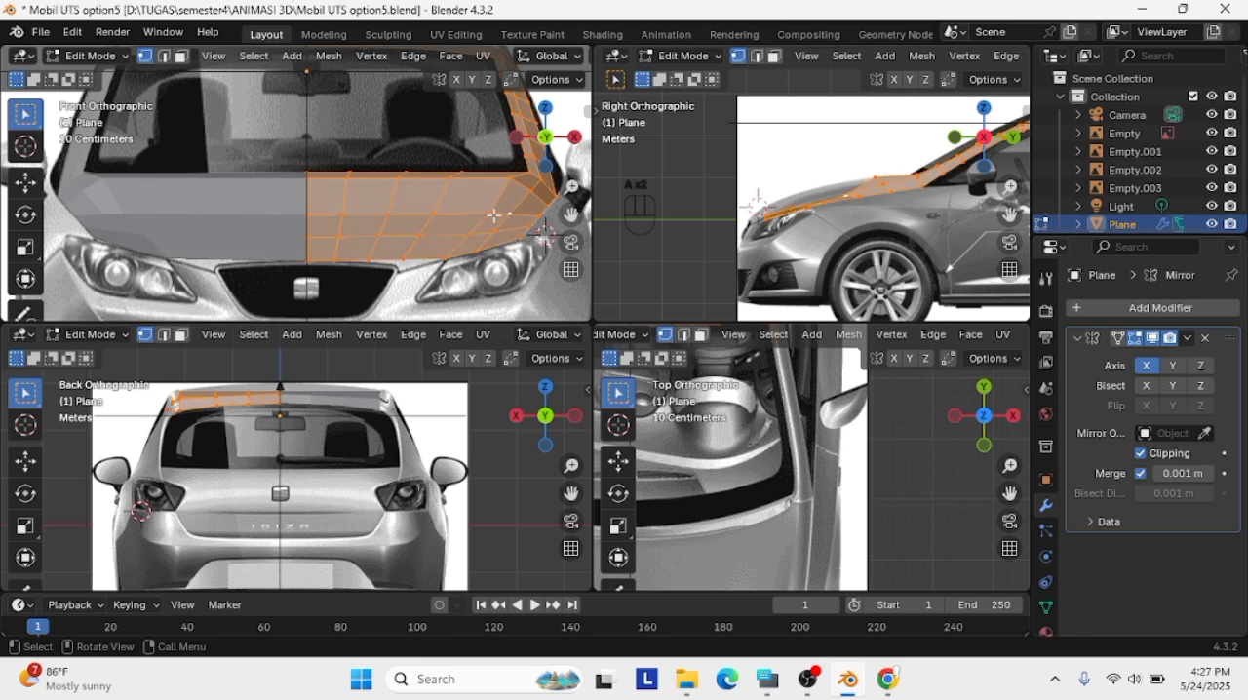
shift+click(494, 213)
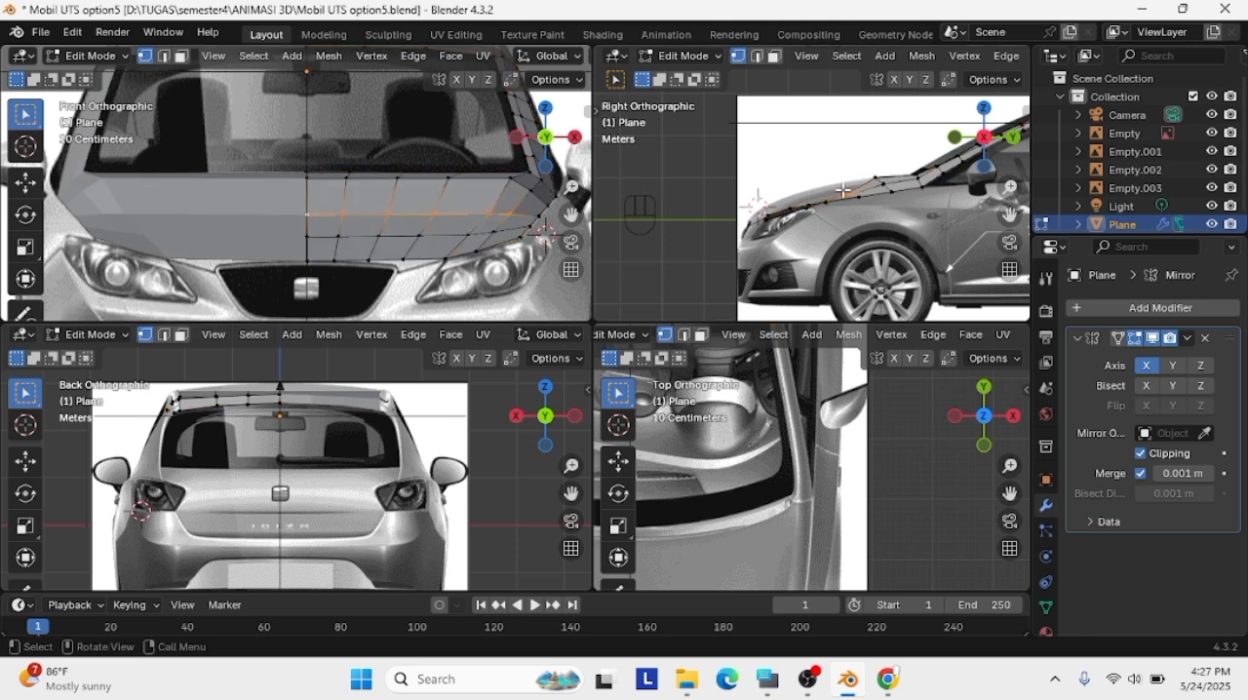
key(g)
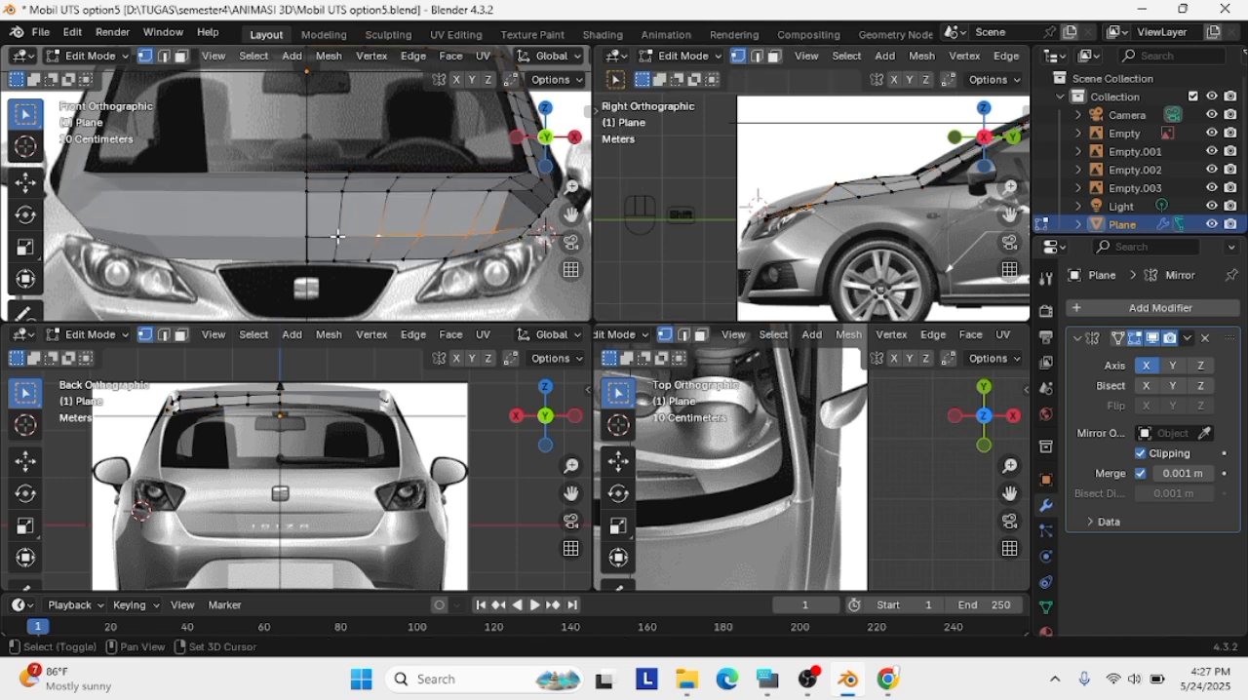
key(g)
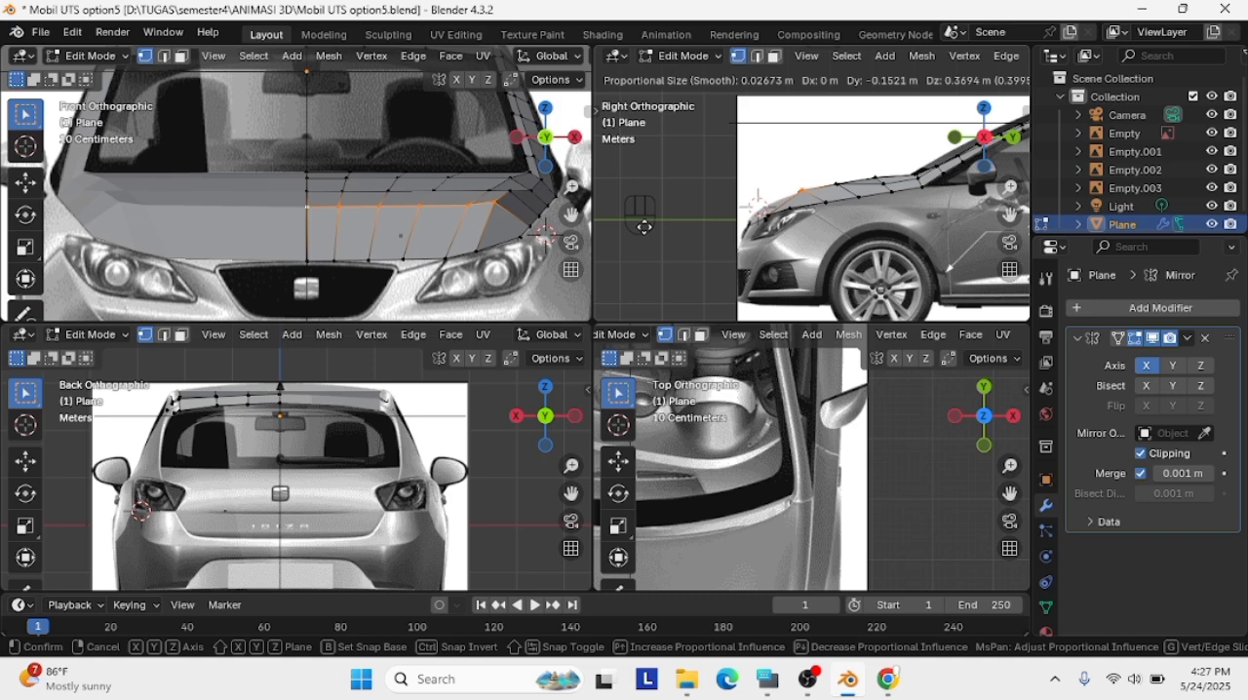
click(644, 227)
Adjust a strip vertex beside the hood's rear crosswise rows in a perspective view
middle_drag(458, 219, 446, 246)
click(292, 234)
key(g)
click(285, 199)
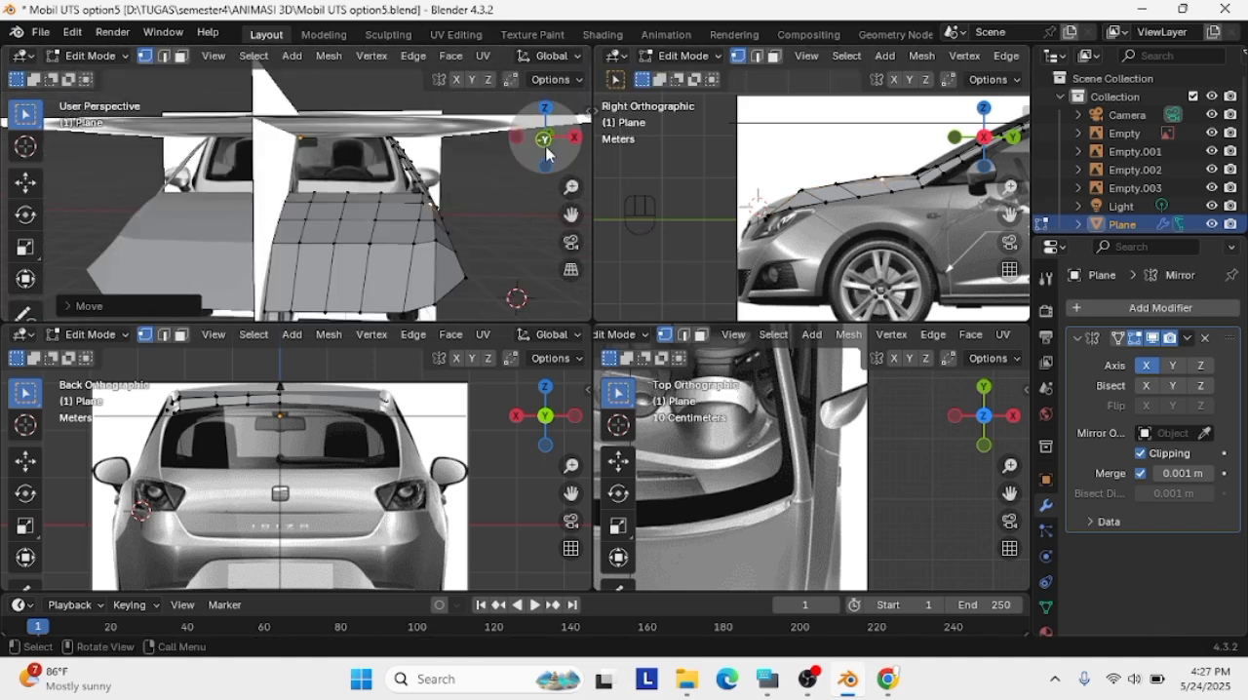
Move the outer end vertex of the crosswise row behind the hood's front edge about 0.03 m down in the front view
click(545, 143)
scroll(576, 210, up, 7)
shift+middle_drag(582, 212, 515, 217)
click(509, 215)
key(g)
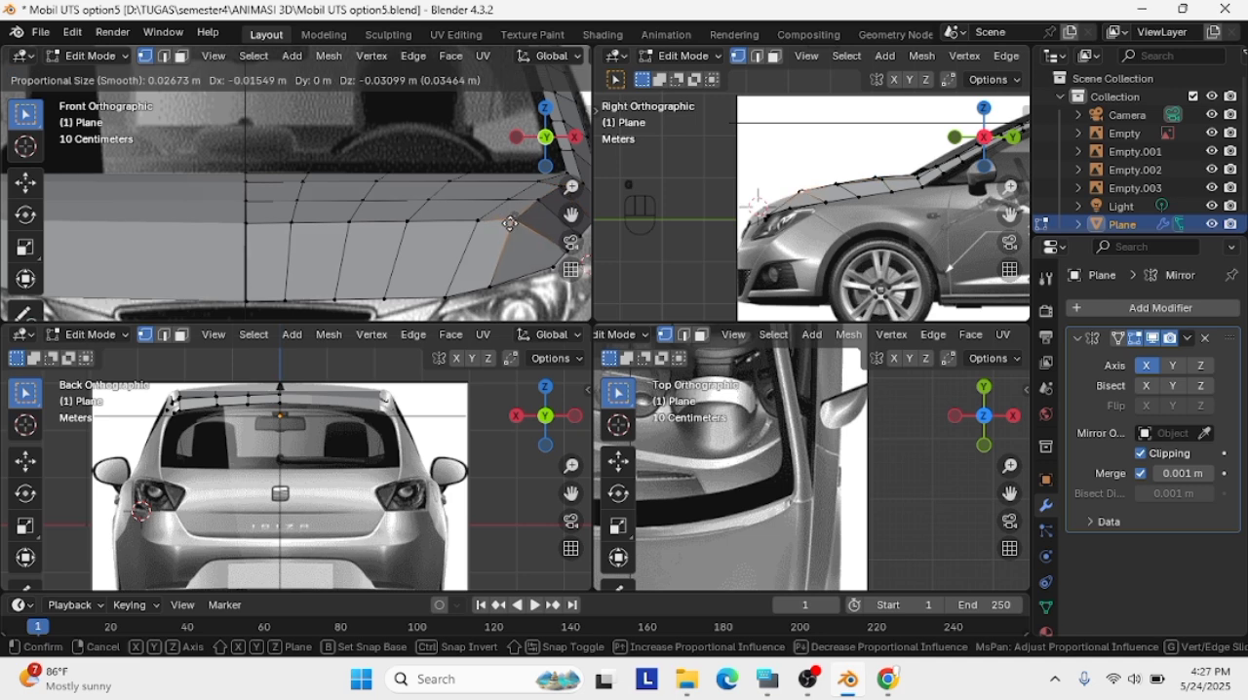
click(514, 222)
scroll(516, 266, down, 1)
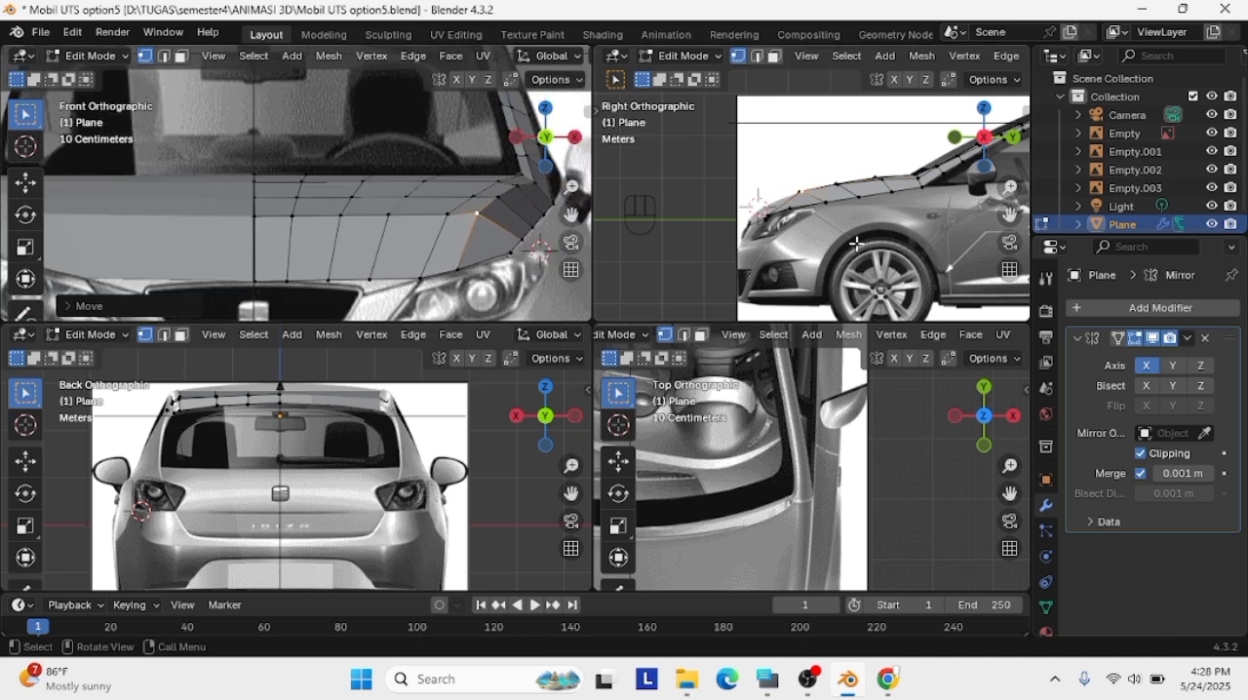
Shift the hood's front edge row slightly in the front view and about 0.50 m forward and 0.07 m down in the side view
alt+click(425, 276)
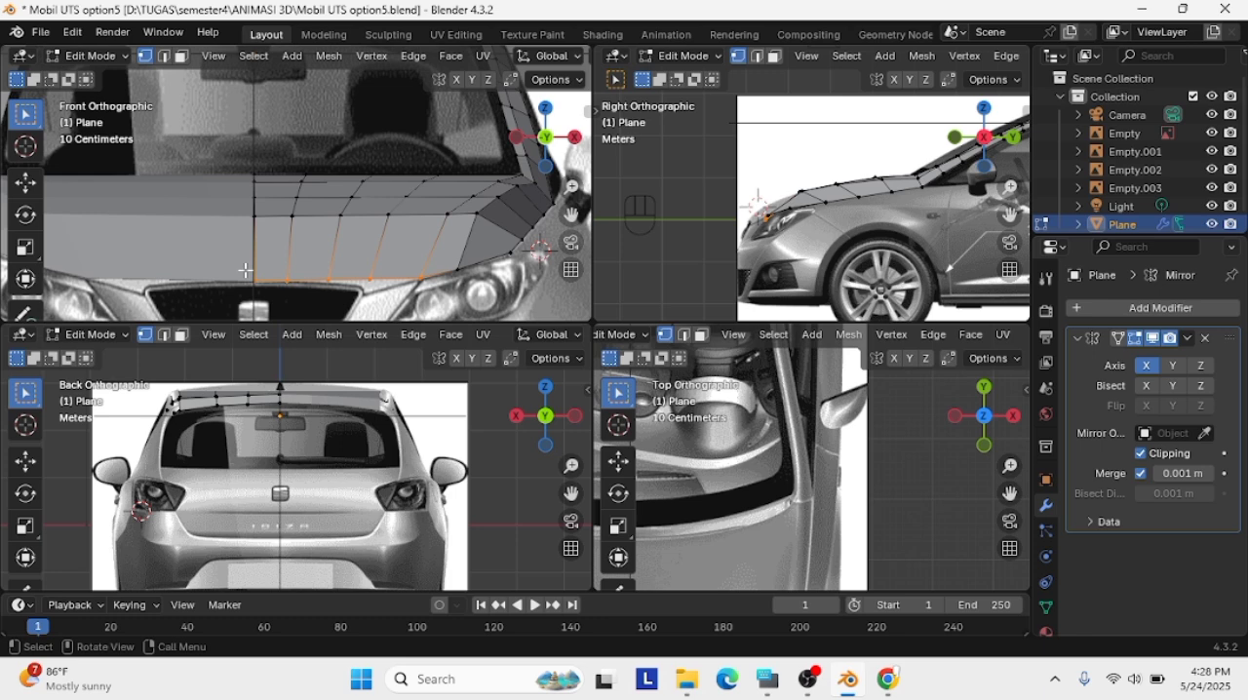
key(g)
click(339, 293)
key(g)
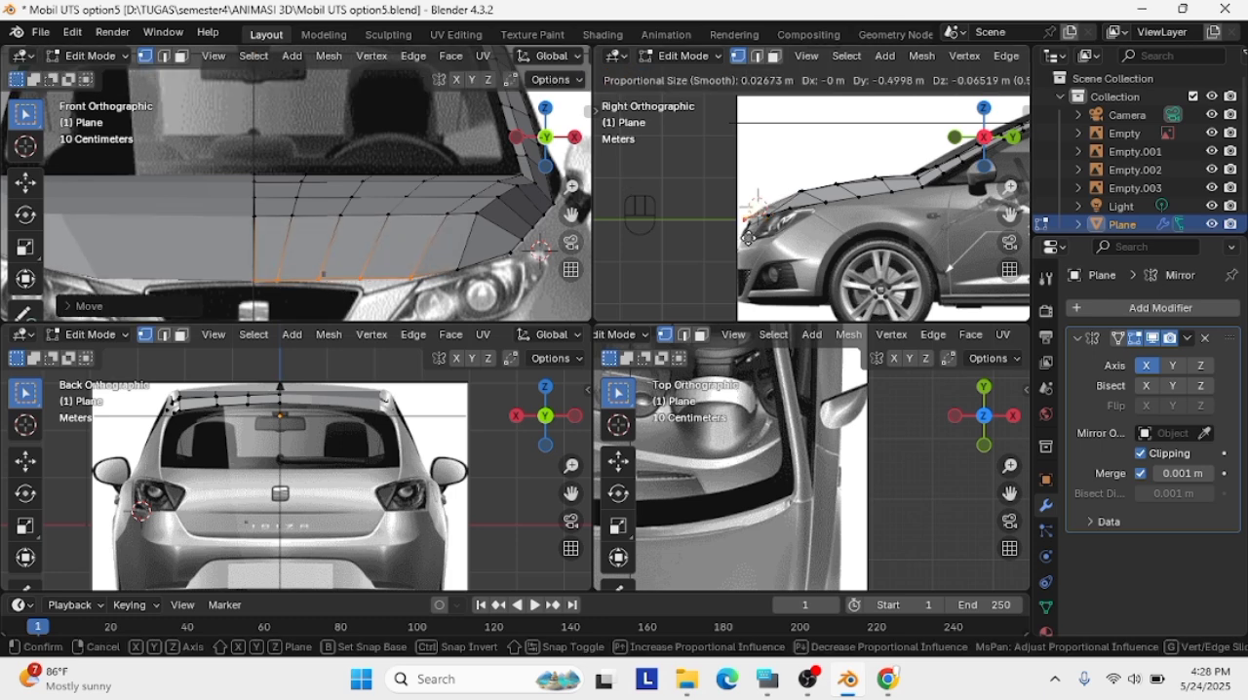
click(471, 280)
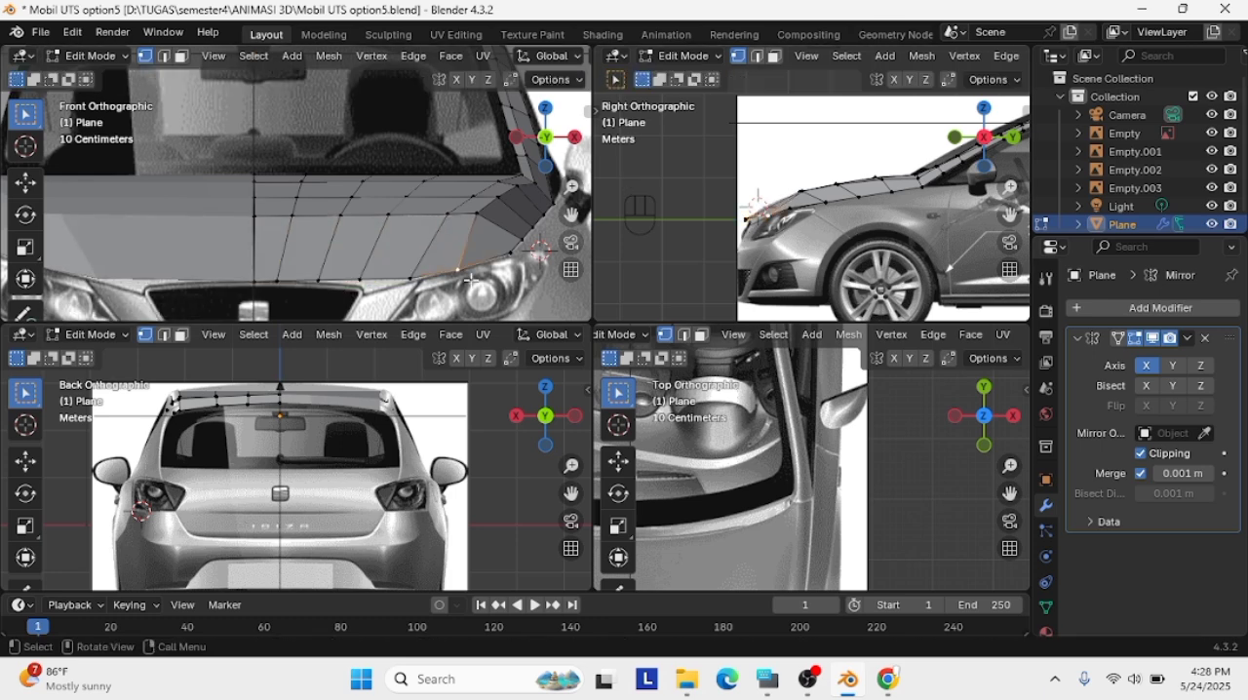
Add a crosswise loop cut through the hood's front section and move it about 0.02 m up in the front view
key(ctrl+r)
click(416, 268)
click(409, 259)
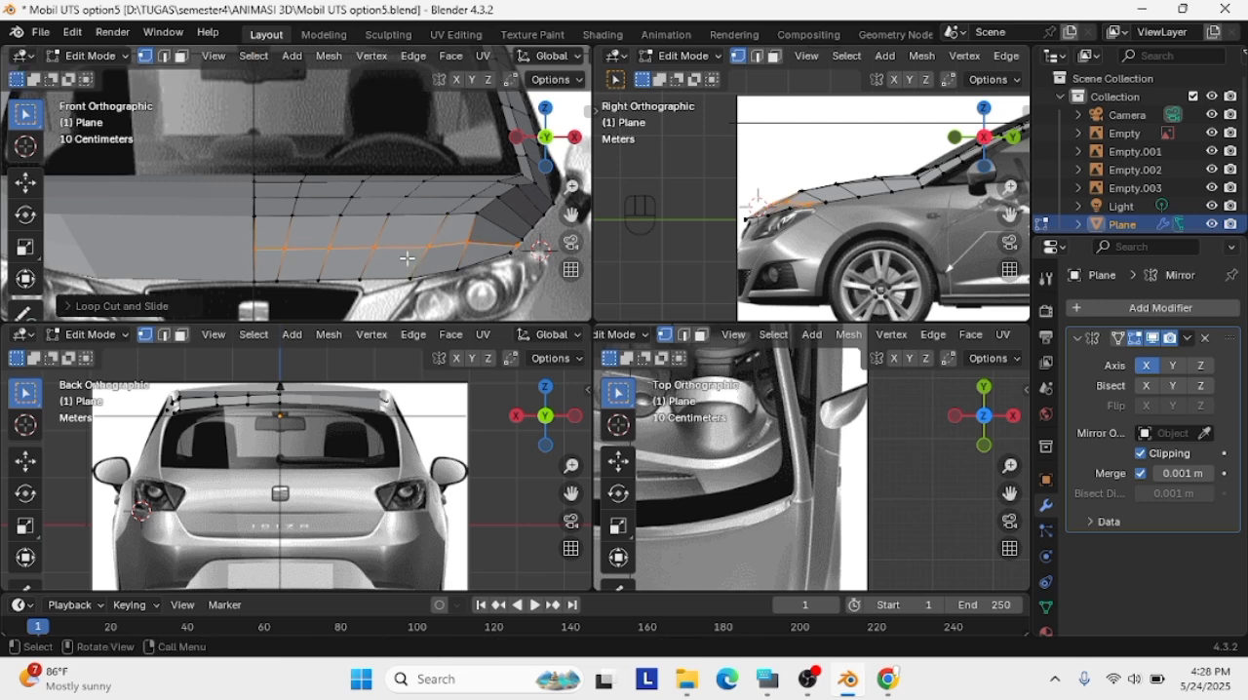
click(455, 253)
shift+click(429, 247)
shift+click(256, 250)
key(g)
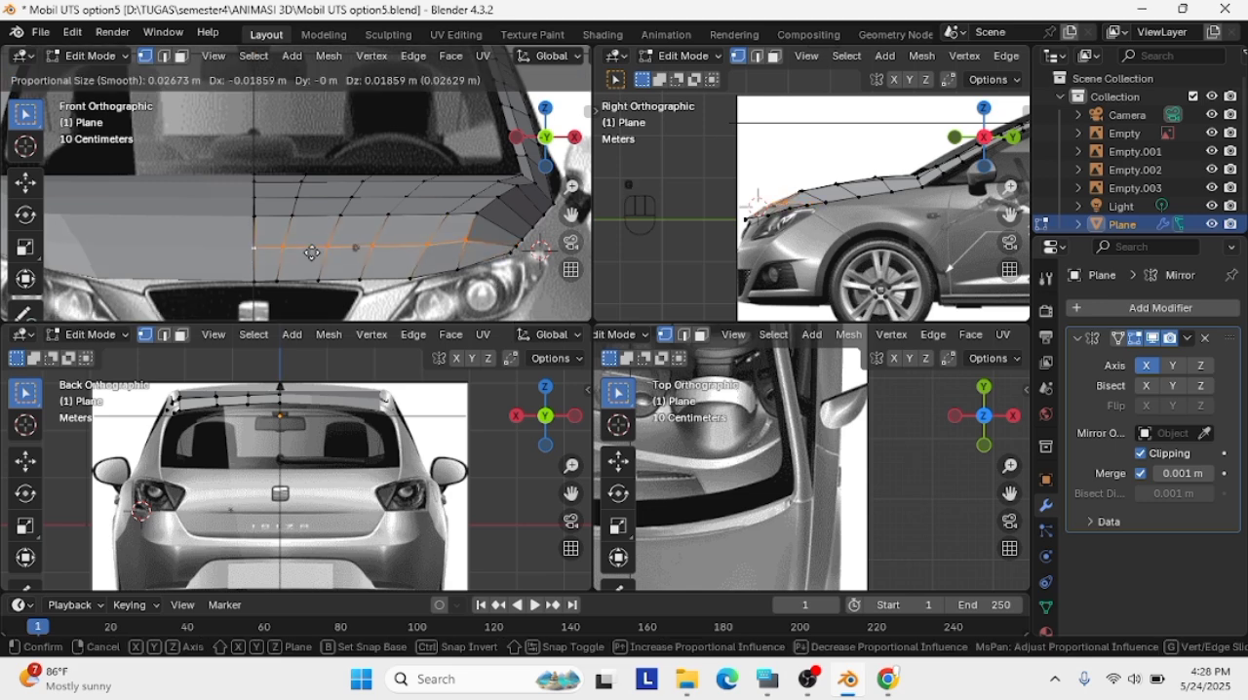
click(310, 251)
Try to reposition the hood's front edge row in the front view, then undo the move
scroll(791, 204, up, 2)
drag(1009, 216, 1055, 208)
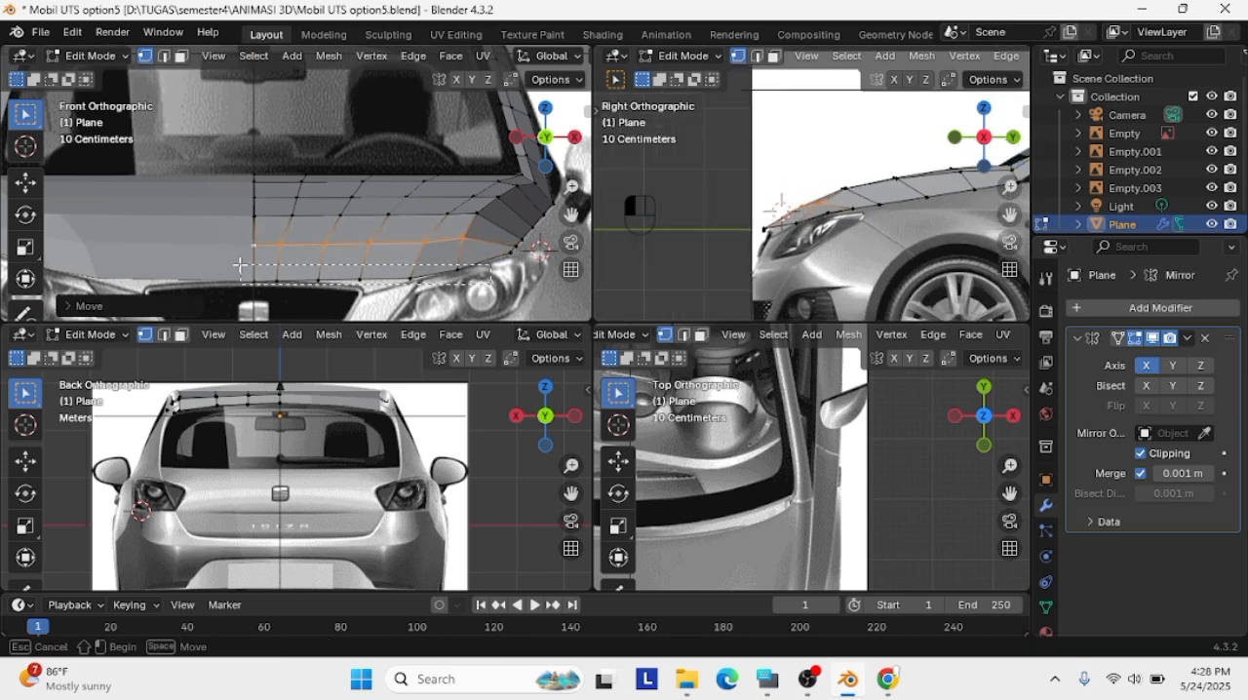
key(g)
click(551, 295)
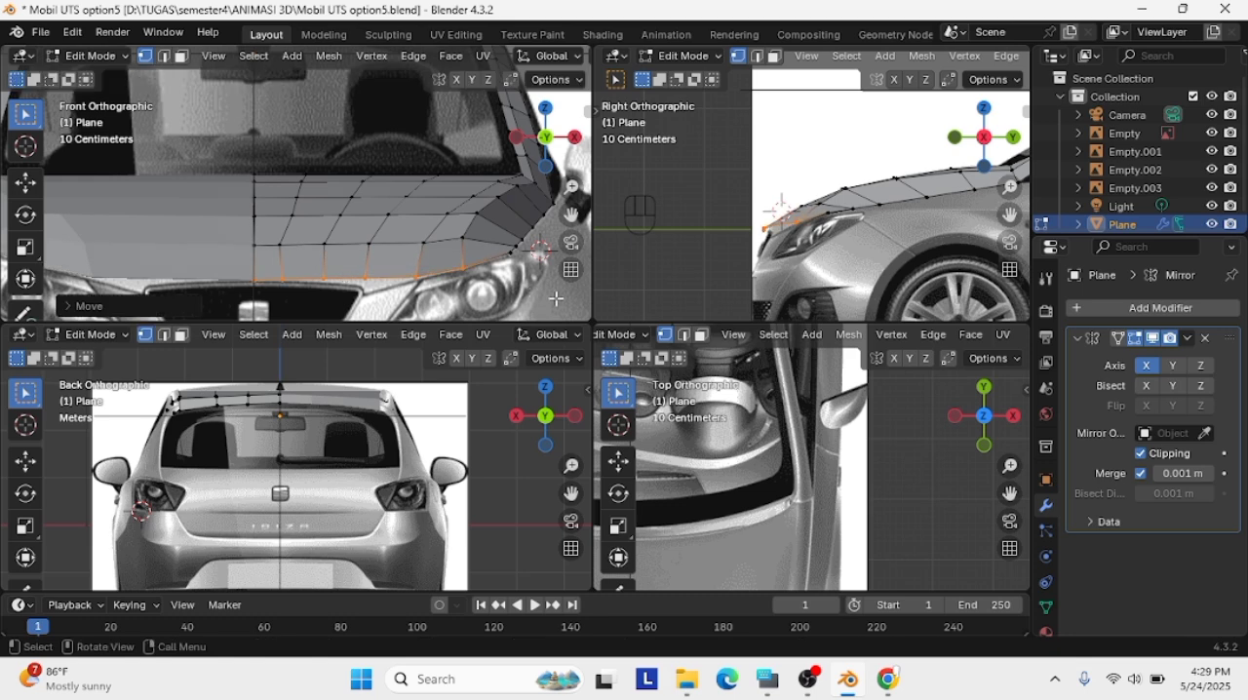
key(ctrl+z)
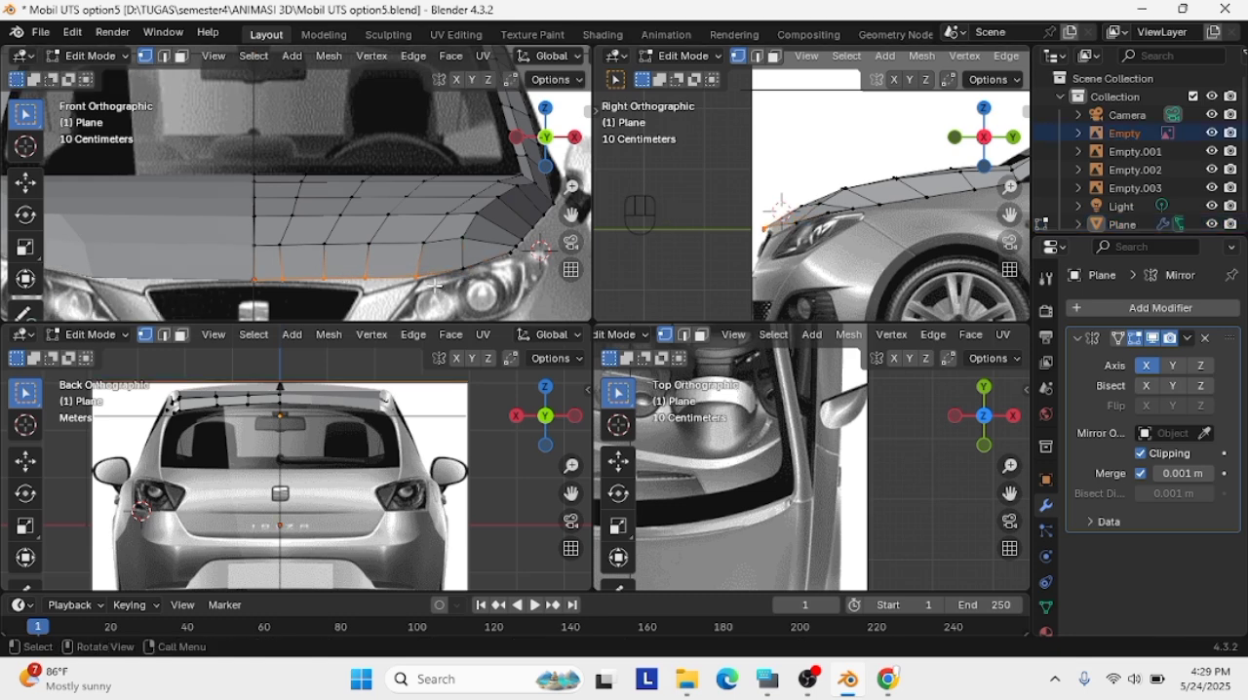
Nudge the hood's front edge row and lower its vertex at the grille corner to the hood outline in the front view
key(g)
click(382, 284)
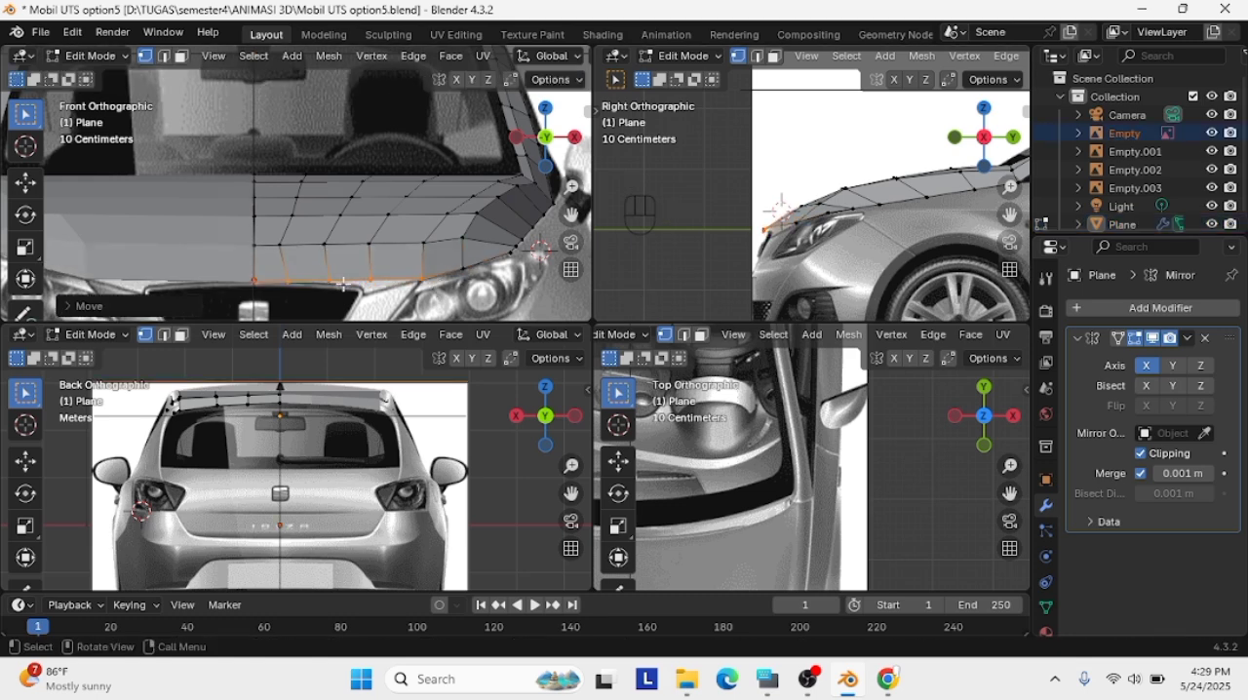
click(351, 281)
key(g)
click(401, 296)
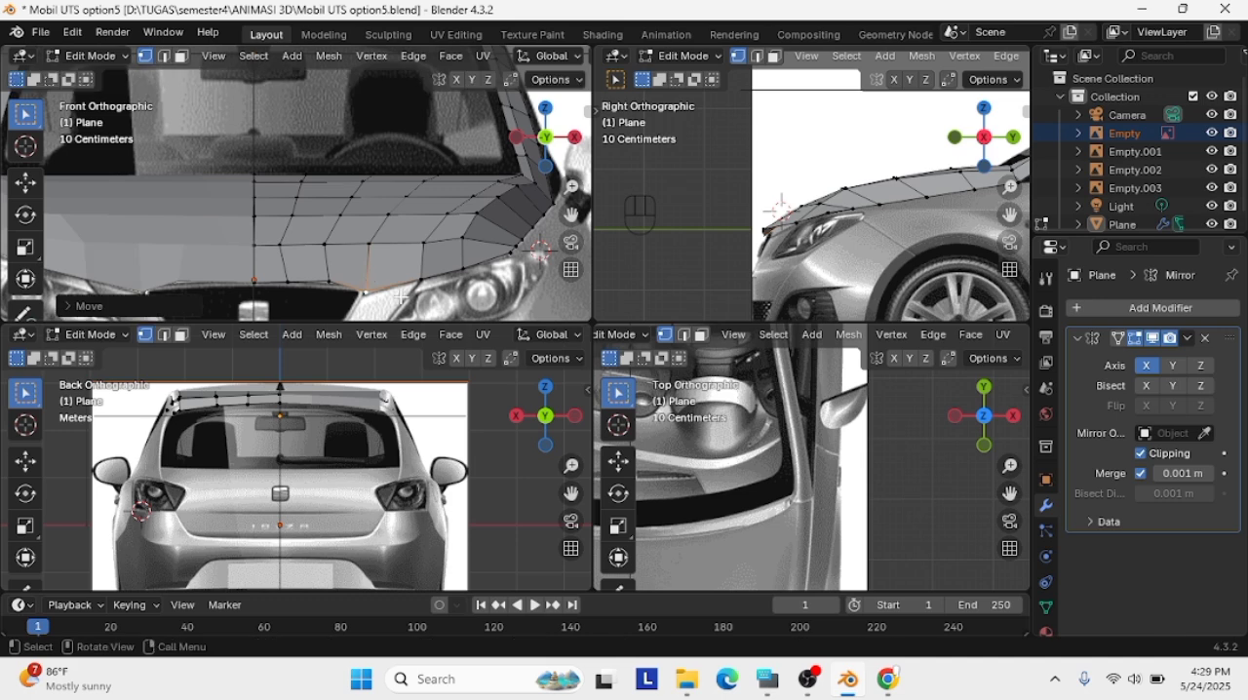
Move the front edge vertices beside the headlight and at the grille corner backward in the side view to follow the hood outline
click(767, 230)
key(g)
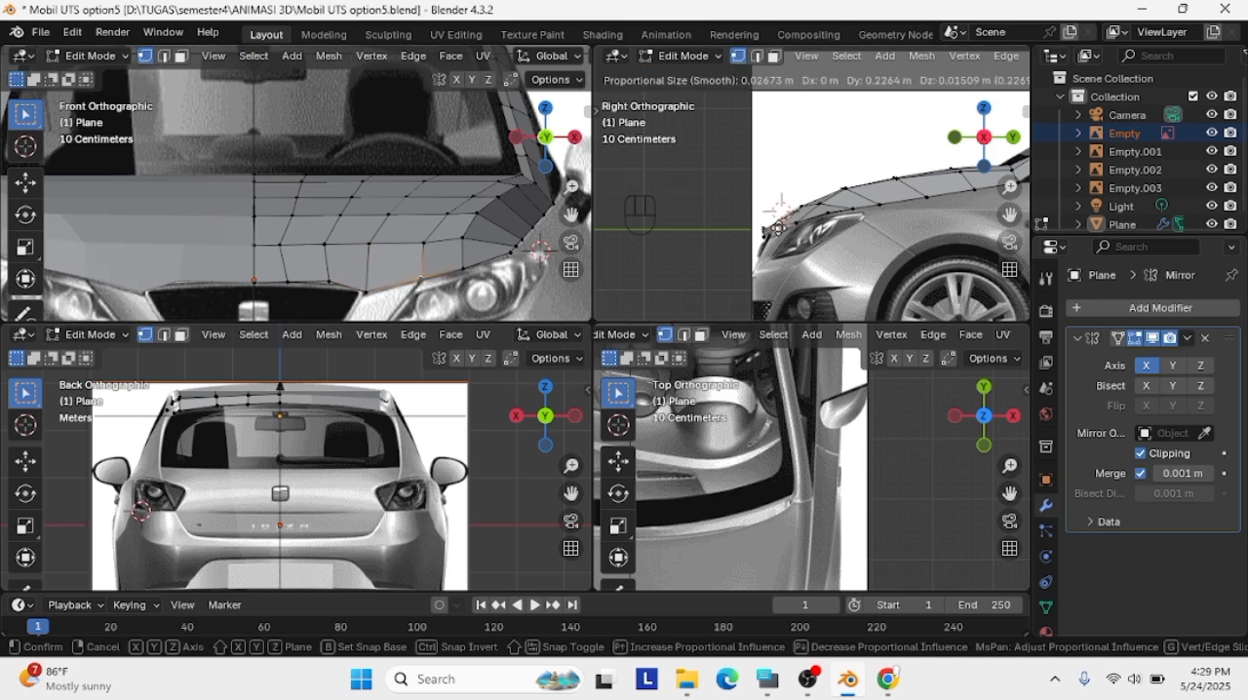
click(758, 267)
click(760, 270)
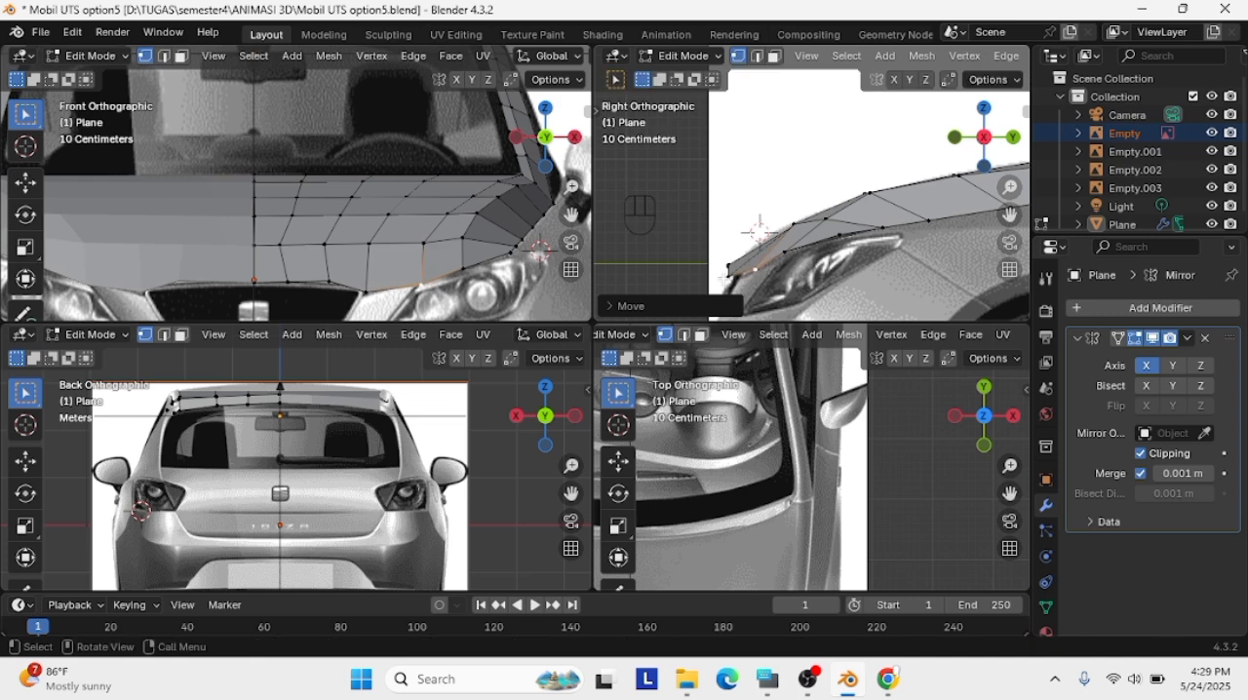
click(729, 277)
key(g)
click(742, 276)
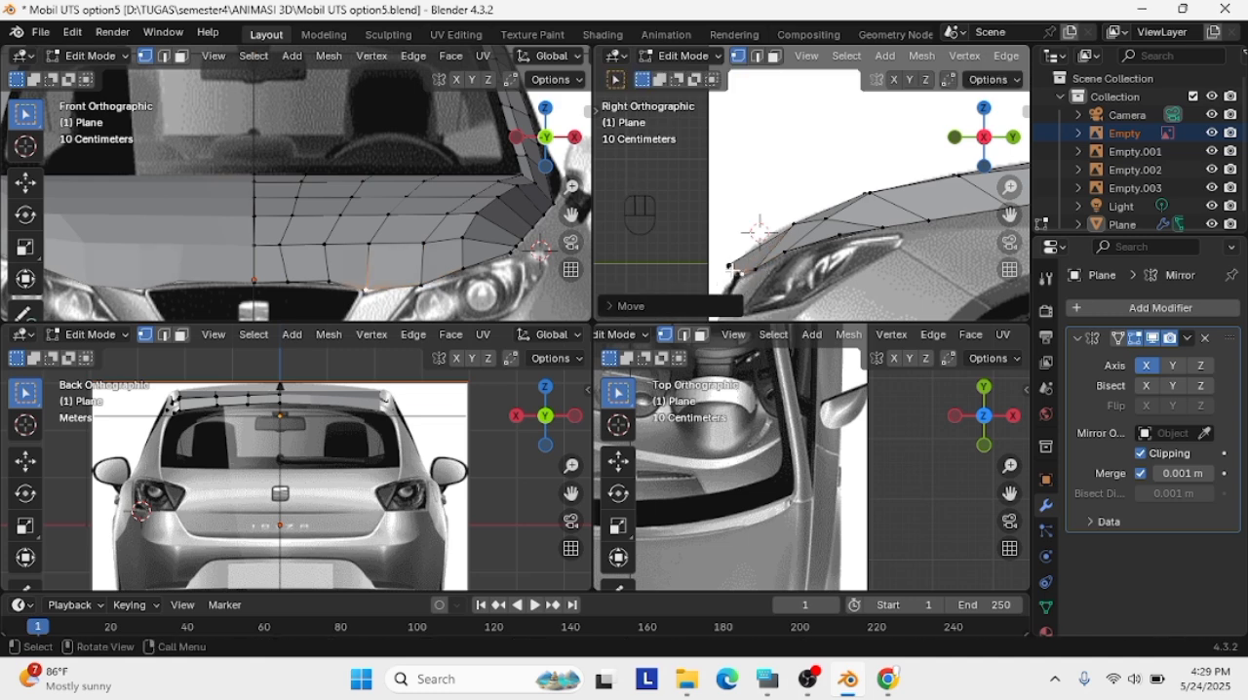
Move the front edge vertices above the grille about 0.05 m backward in the side view
click(729, 265)
key(g)
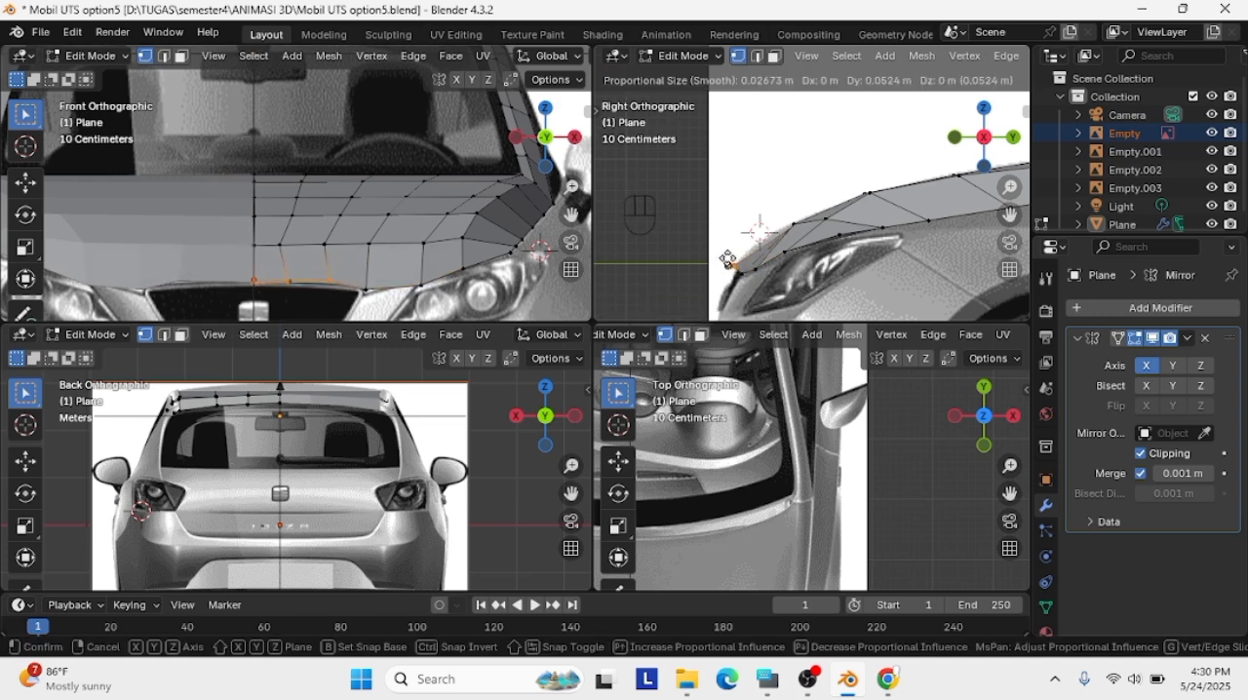
click(729, 263)
scroll(816, 262, up, 1)
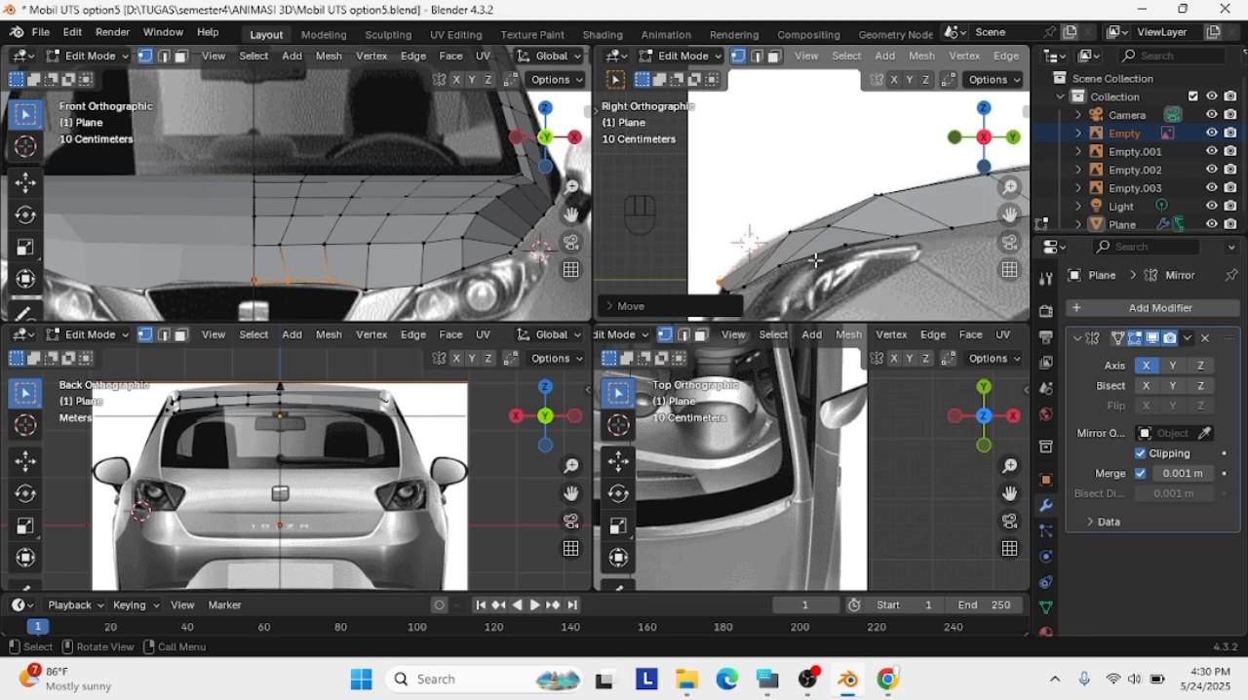
Add another crosswise loop cut between the hood's front edge and the row behind it
scroll(438, 229, down, 1)
drag(345, 292, 236, 256)
click(401, 269)
key(ctrl+r)
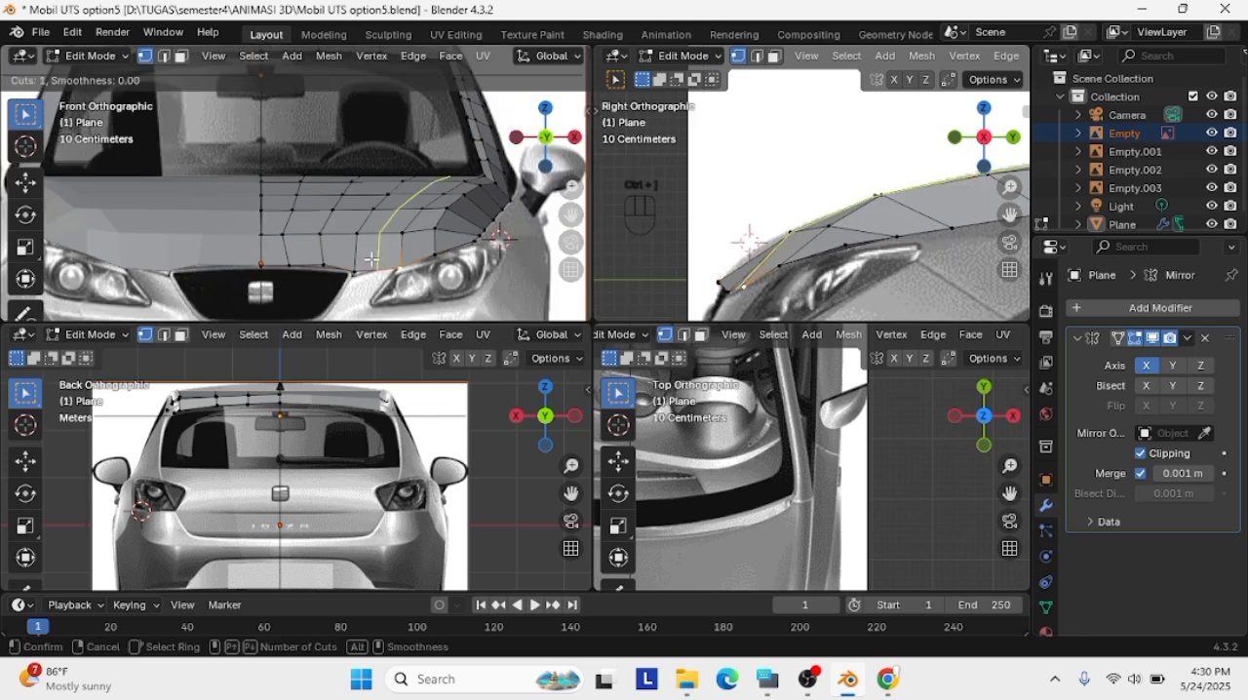
click(323, 236)
click(344, 234)
Try shifting the new loop row slightly inward and up in the front view and adjusting it in the side view
key(g)
click(345, 227)
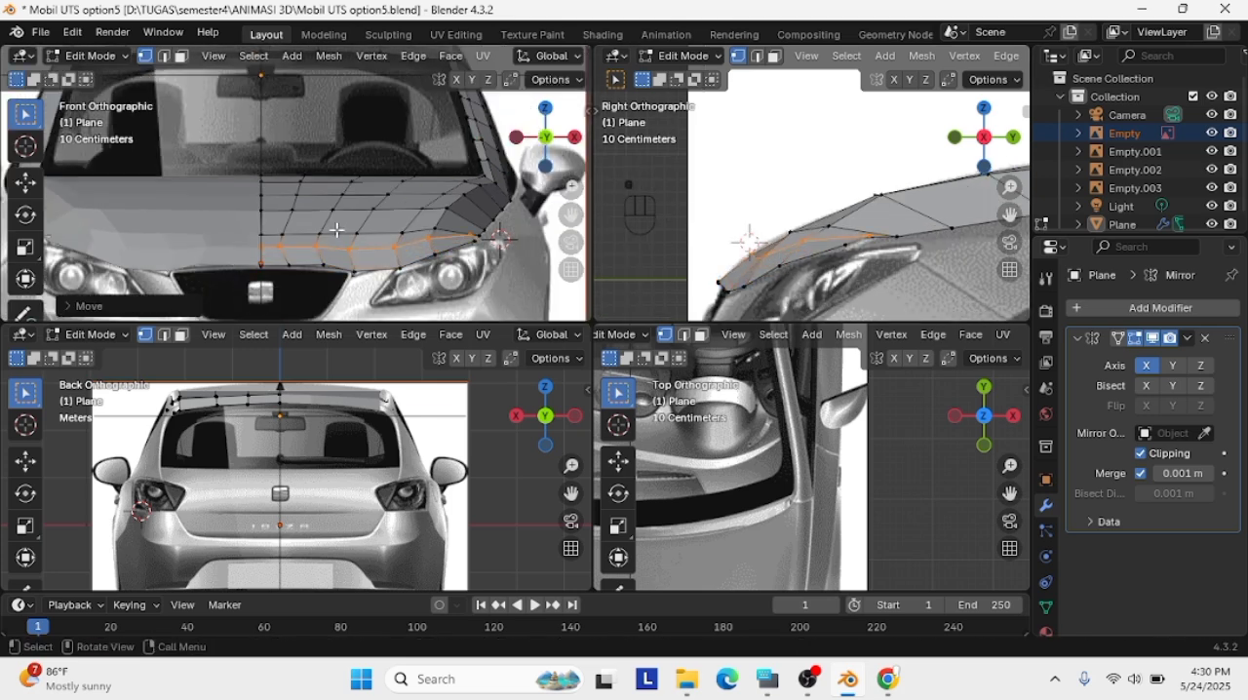
key(ctrl+z)
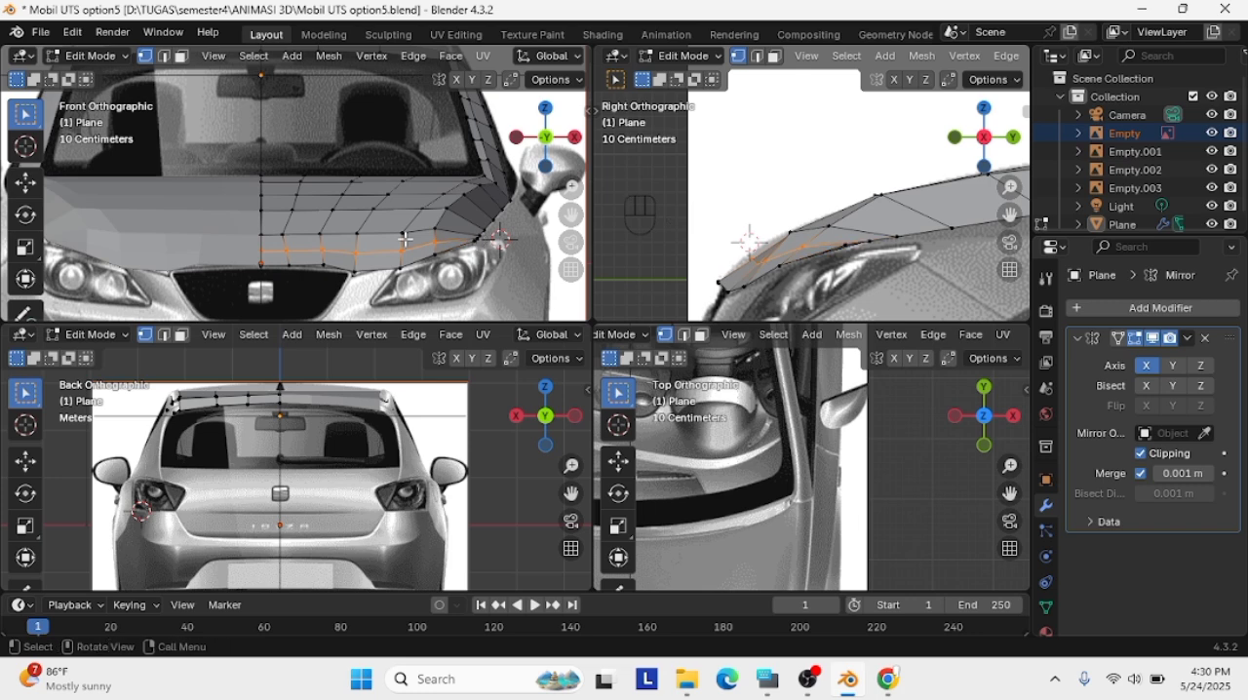
key(g)
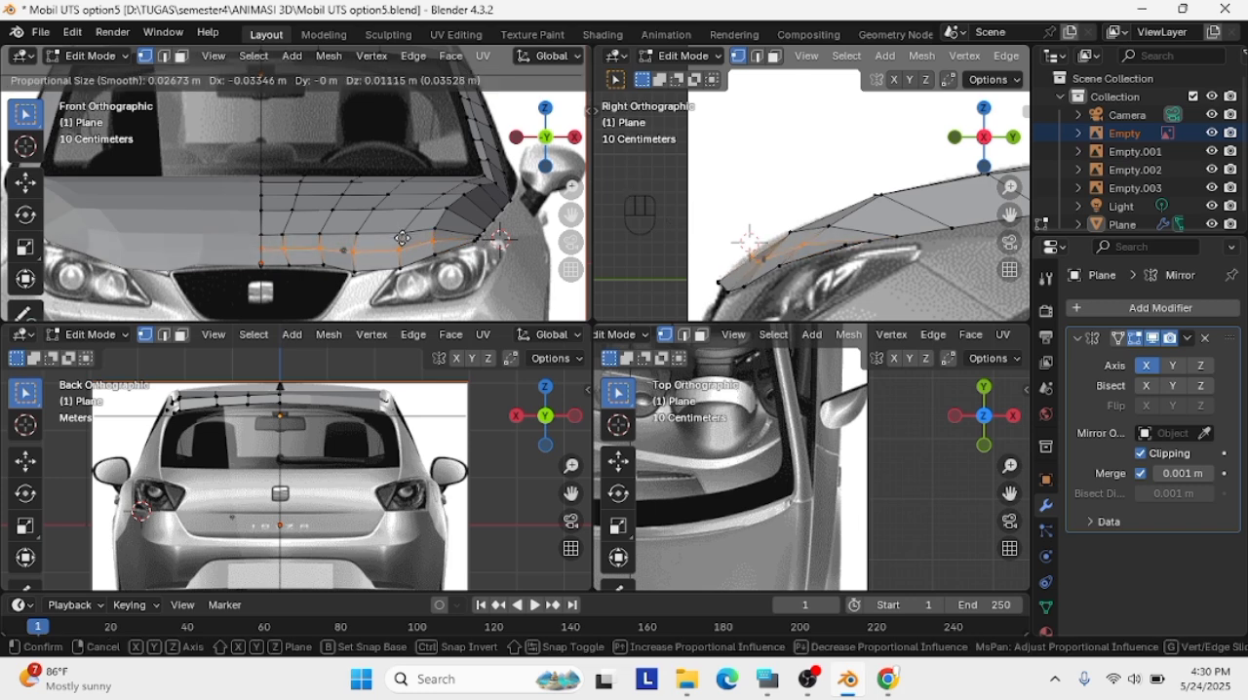
click(312, 247)
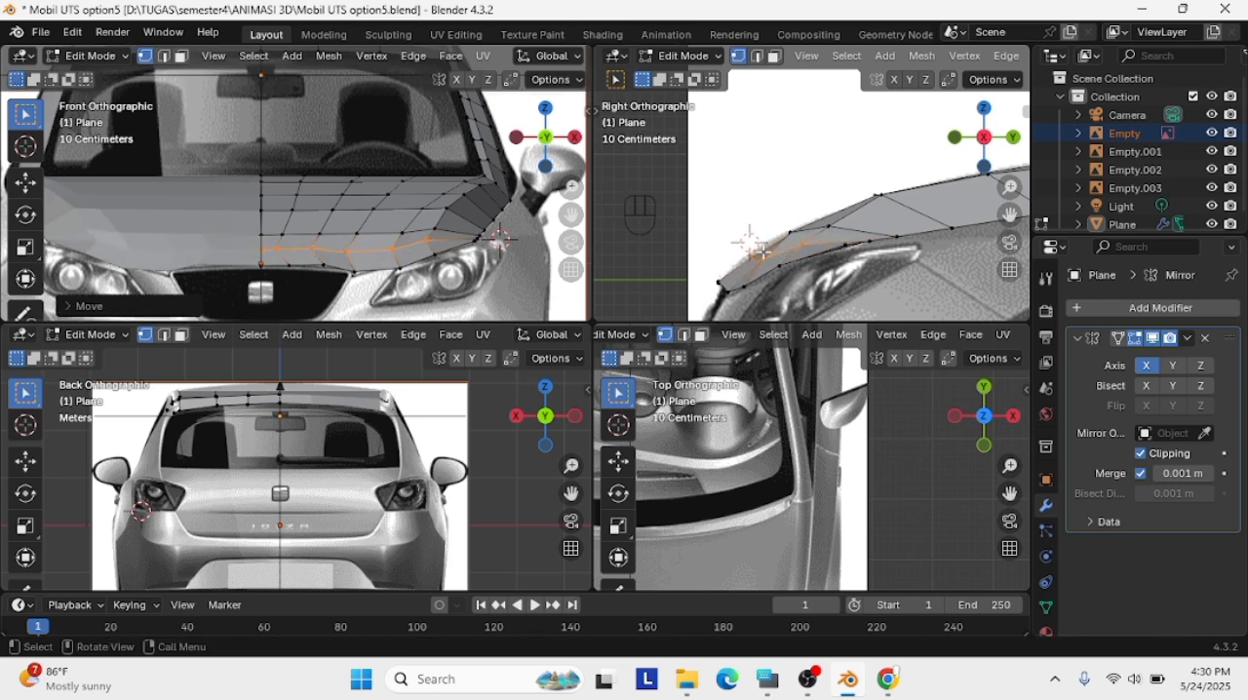
key(g)
click(756, 252)
Try moving the new row's vertex above the headlight, then undo the recent moves back to the fresh loop cut
click(262, 237)
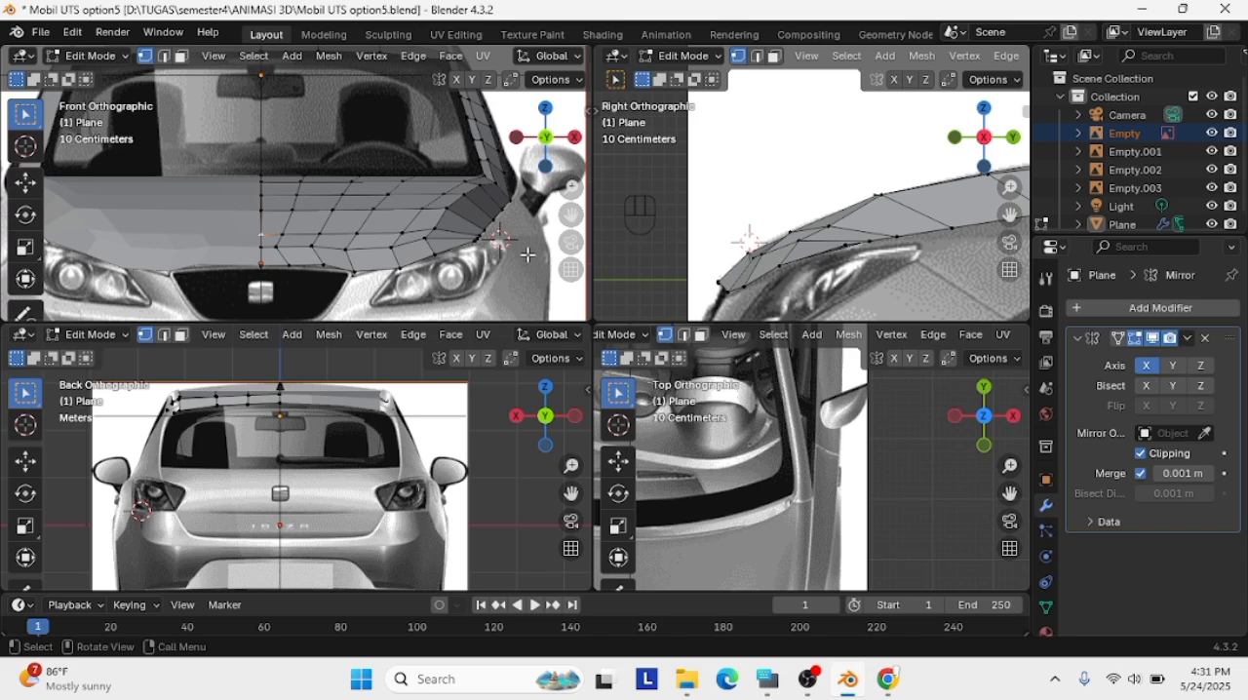
key(KP_Divide)
middle_drag(528, 254, 478, 288)
key(KP_Divide)
scroll(429, 258, up, 3)
click(479, 261)
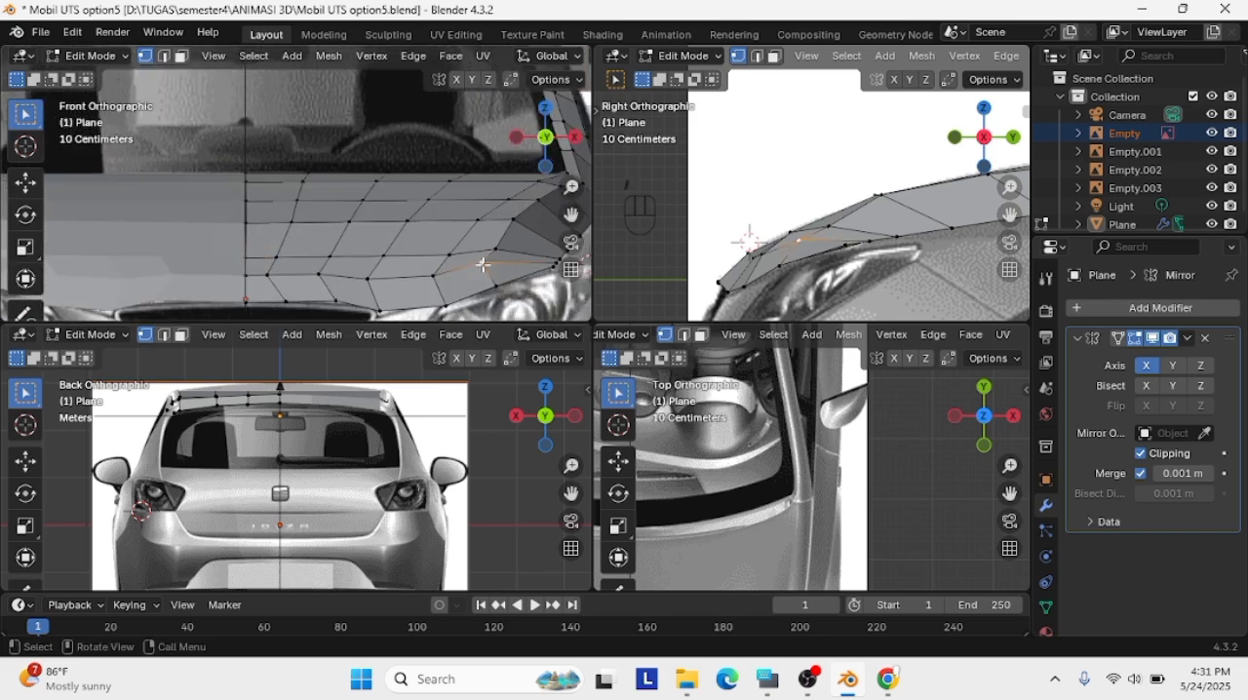
key(g)
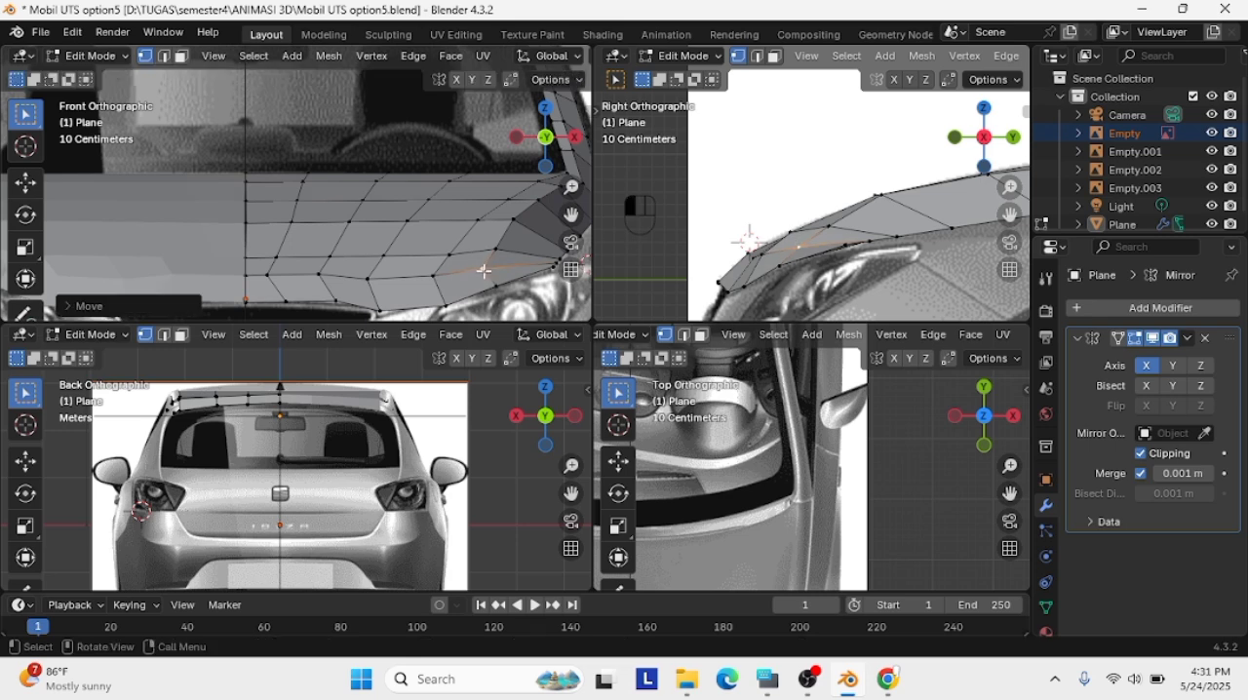
key(ctrl+z)
key(ctrl+z)
key(ctrl+z)
key(ctrl+z)
key(ctrl+z)
key(ctrl+z)
key(ctrl+z)
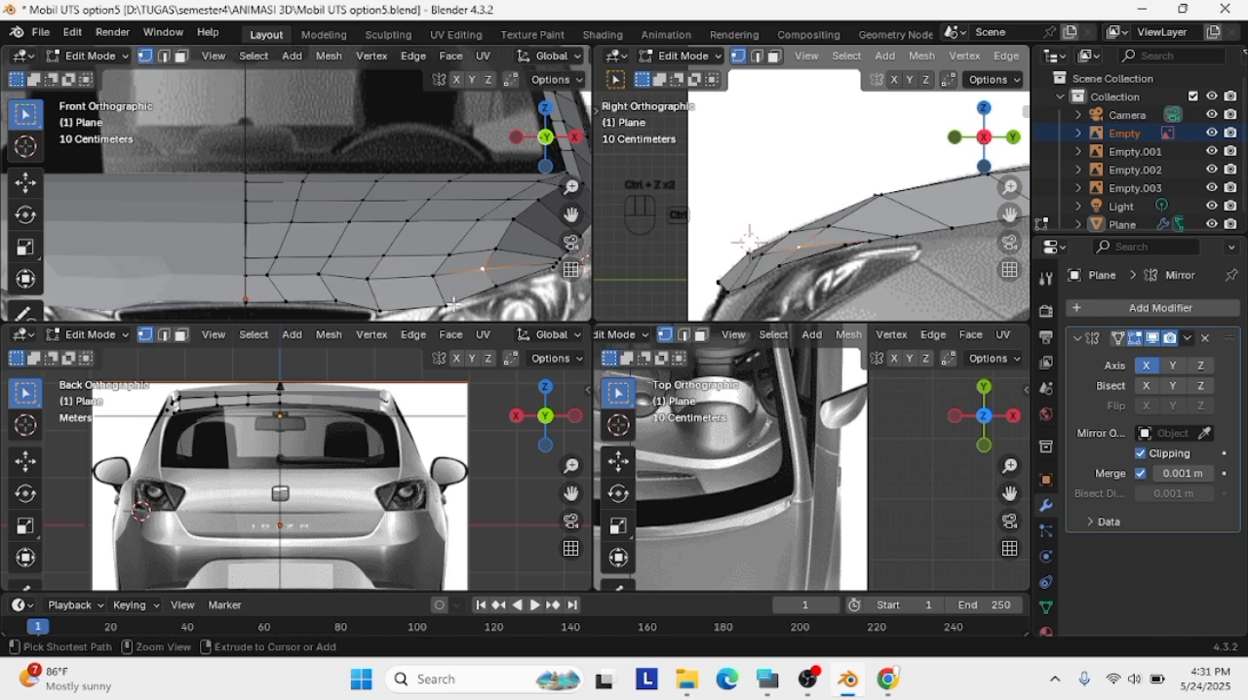
Nudge the two front edge vertices above the grille in the front view to align with their columns and the hood outline
drag(283, 298, 281, 259)
drag(334, 300, 332, 300)
click(332, 300)
click(332, 281)
key(g)
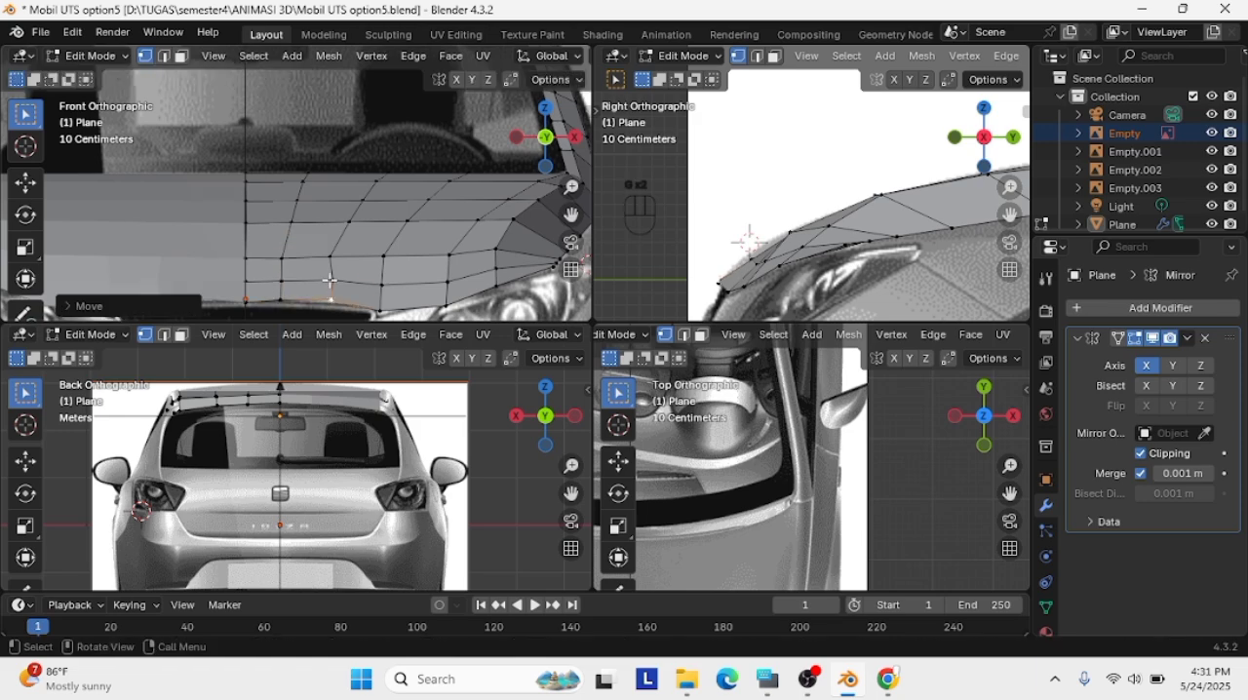
click(330, 281)
click(331, 300)
key(g)
click(331, 301)
key(g)
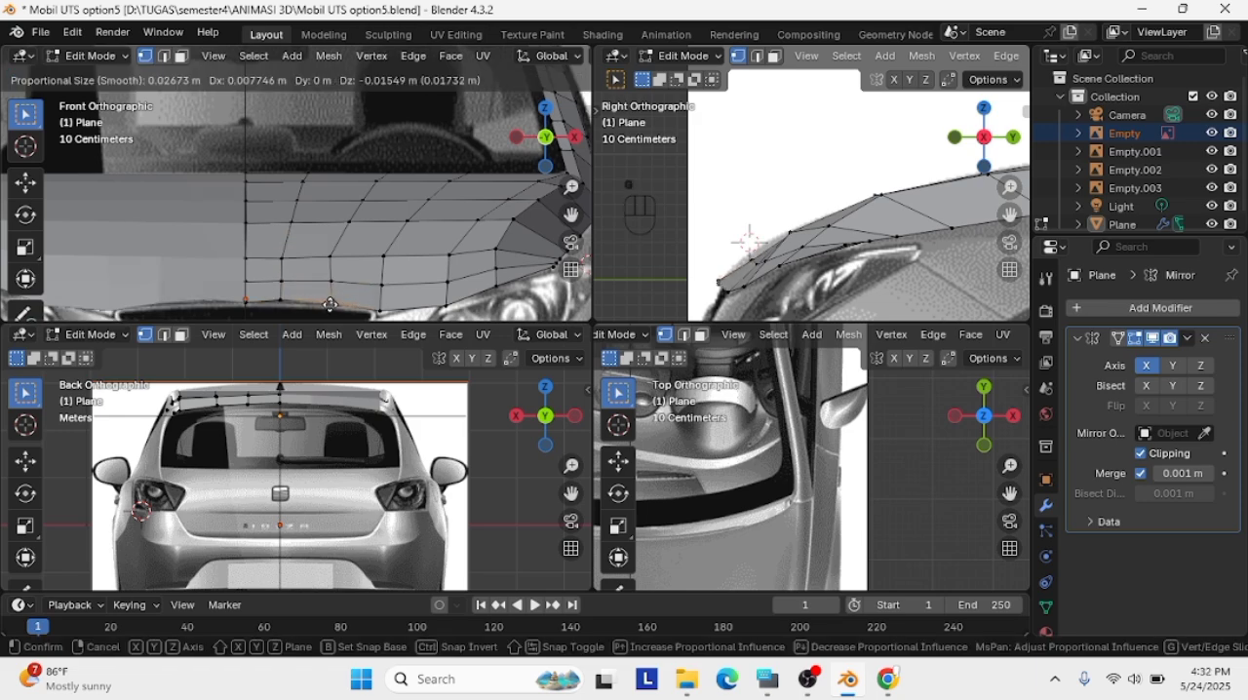
click(332, 300)
Nudge the new row's vertex above the grille corner and move the one above the headlight about 0.05 m down in the front view
click(383, 285)
key(g)
click(382, 282)
click(503, 272)
key(g)
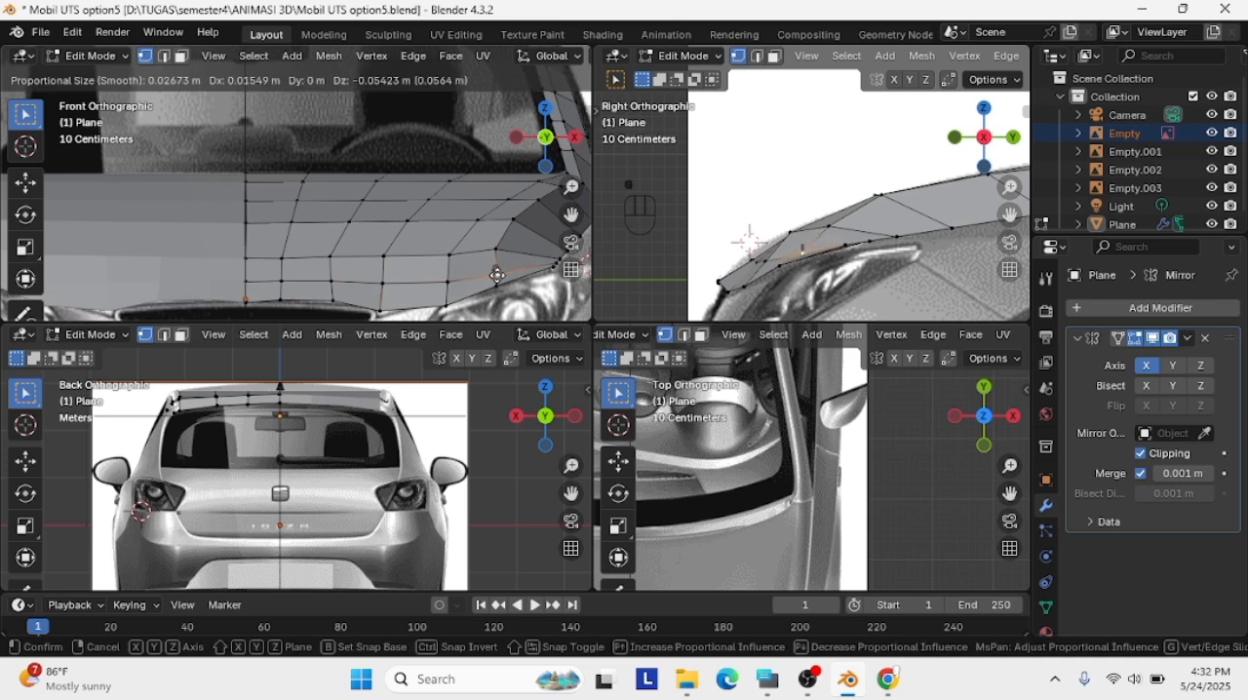
click(497, 275)
Select the whole new loop row and move it slightly up in the side view
shift+click(448, 281)
shift+click(387, 283)
shift+click(357, 283)
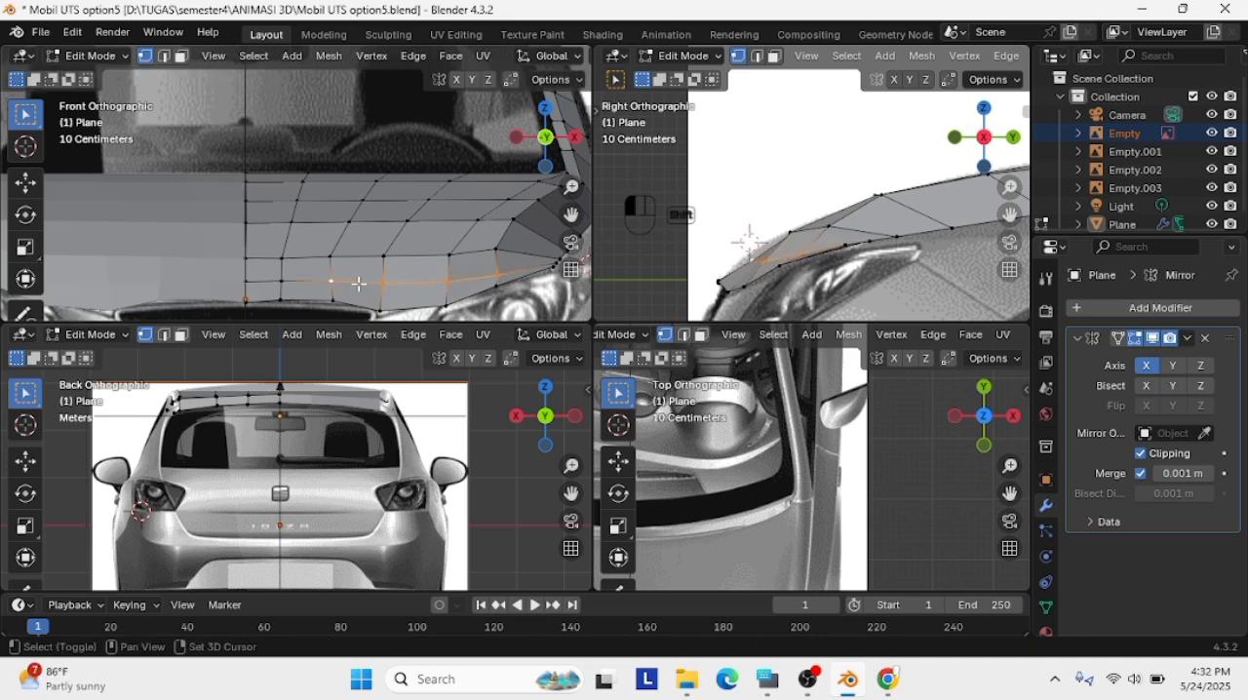
shift+click(240, 281)
key(g)
click(754, 252)
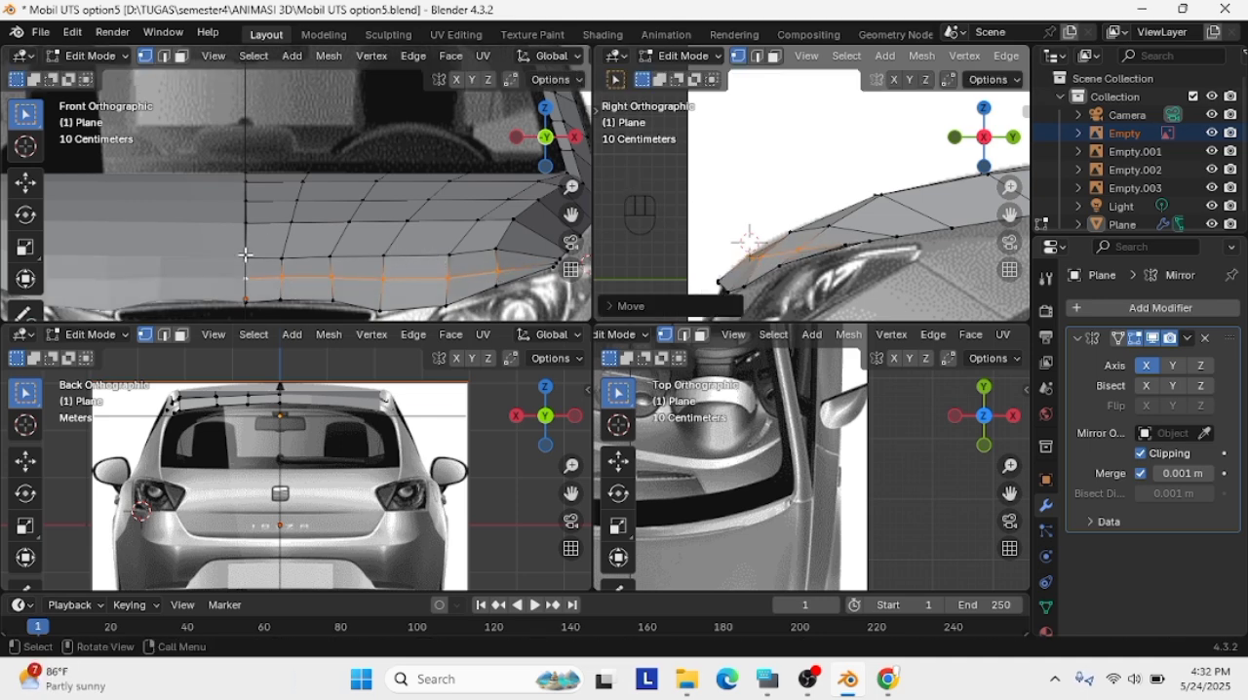
Nudge the third crosswise row from the hood's front edge in the front view and fit it to the outline in the side view
key(g)
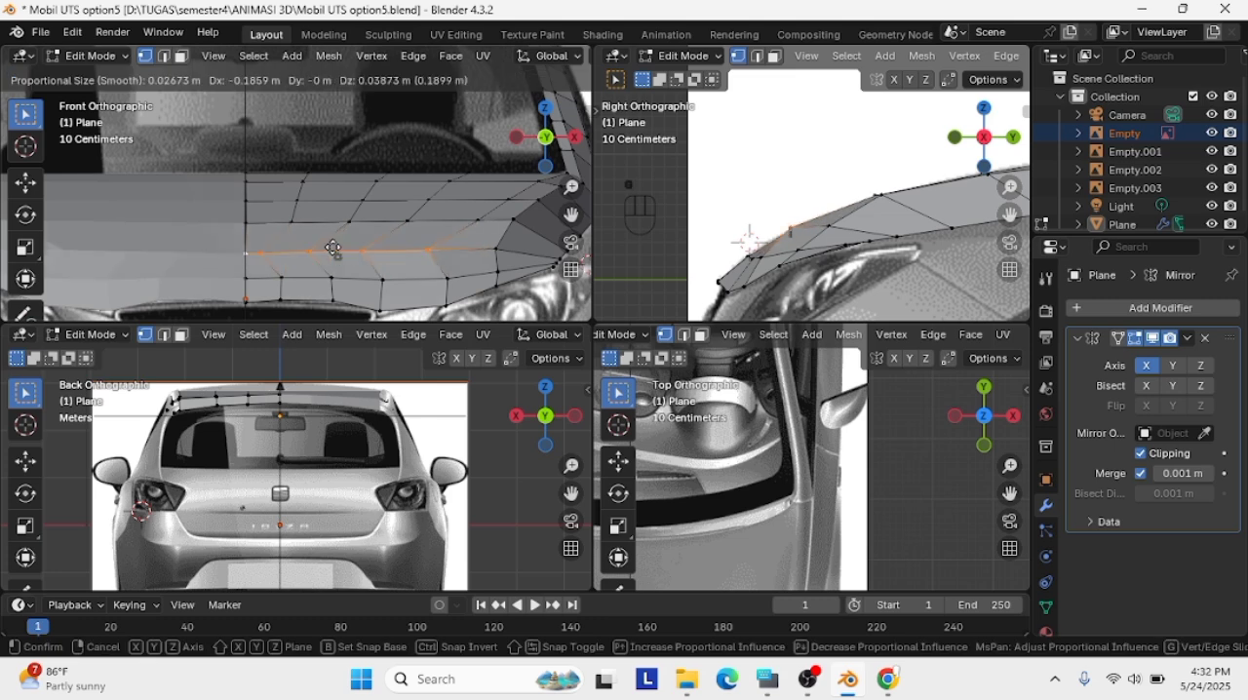
click(327, 252)
key(g)
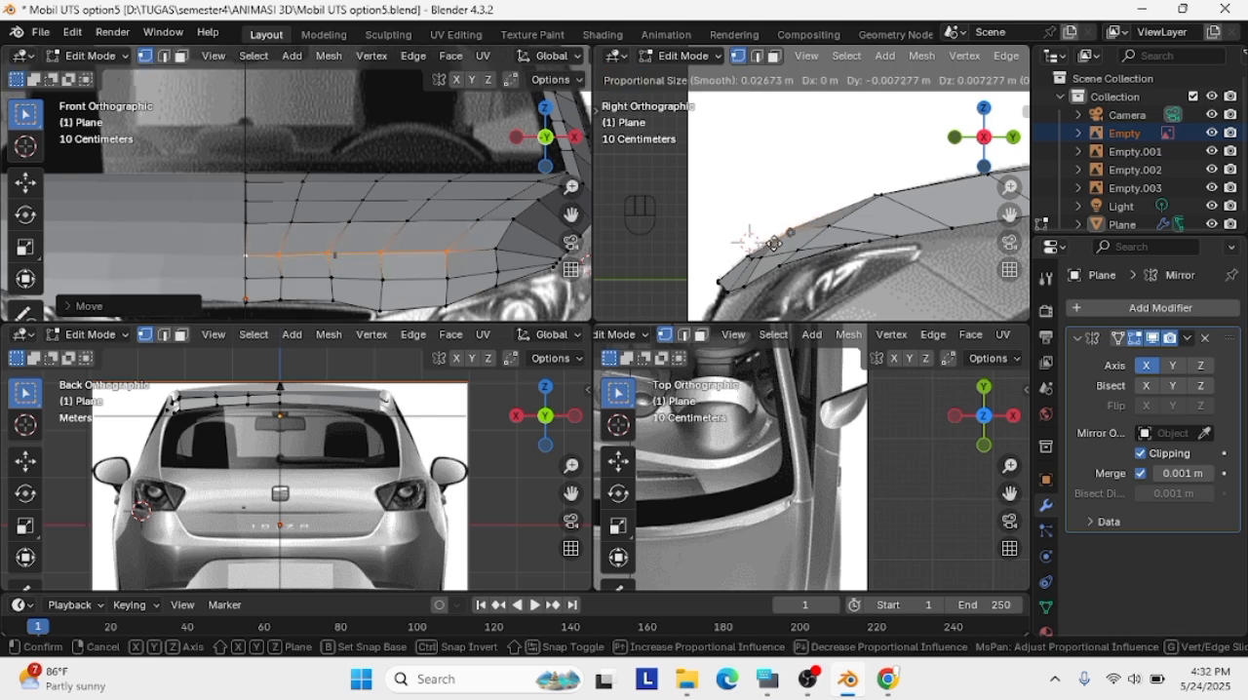
click(773, 241)
Reselect the crosswise row just behind the front edge and readjust its position against the hood outline in the side view
drag(356, 287, 471, 269)
shift+click(497, 272)
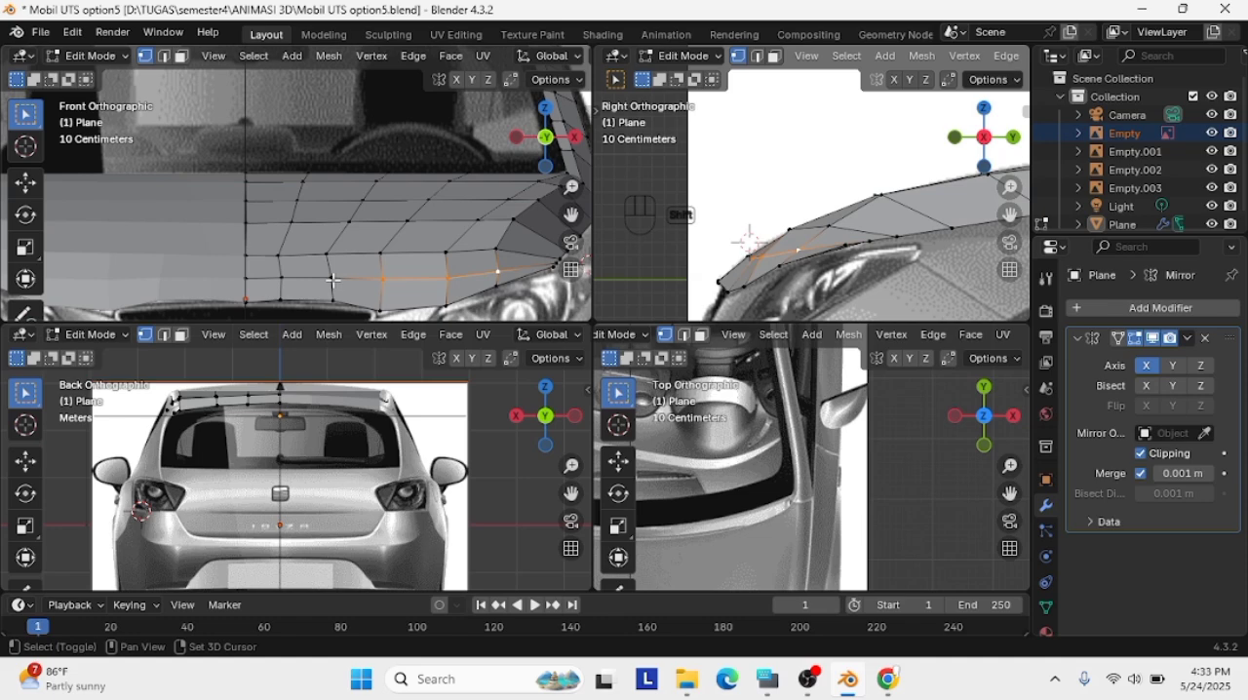
shift+click(282, 276)
key(g)
click(755, 247)
Nudge the two vertices nearest the centreline in the third row from the hood's front edge in a perspective view
click(723, 228)
middle_drag(723, 228, 829, 247)
scroll(805, 237, down, 3)
click(833, 213)
key(g)
click(835, 213)
click(801, 213)
key(g)
click(805, 212)
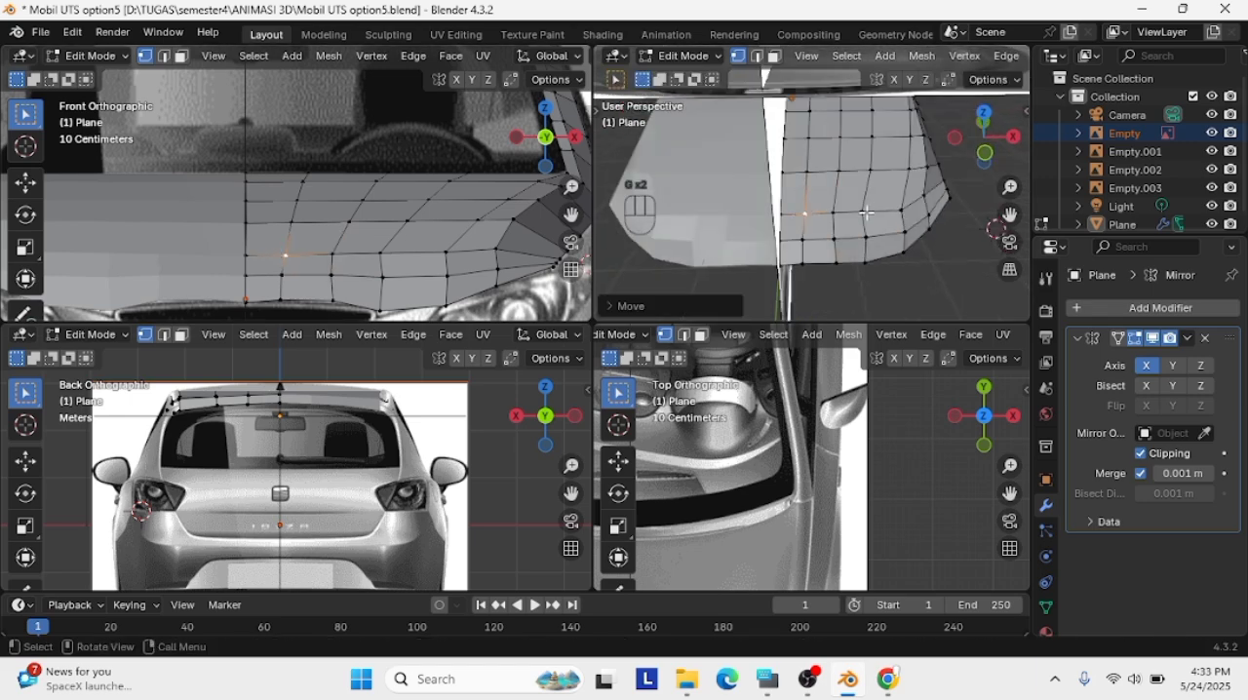
Nudge the remaining outer vertices of the third row from the hood's front edge in a perspective view
click(835, 213)
key(g)
click(835, 212)
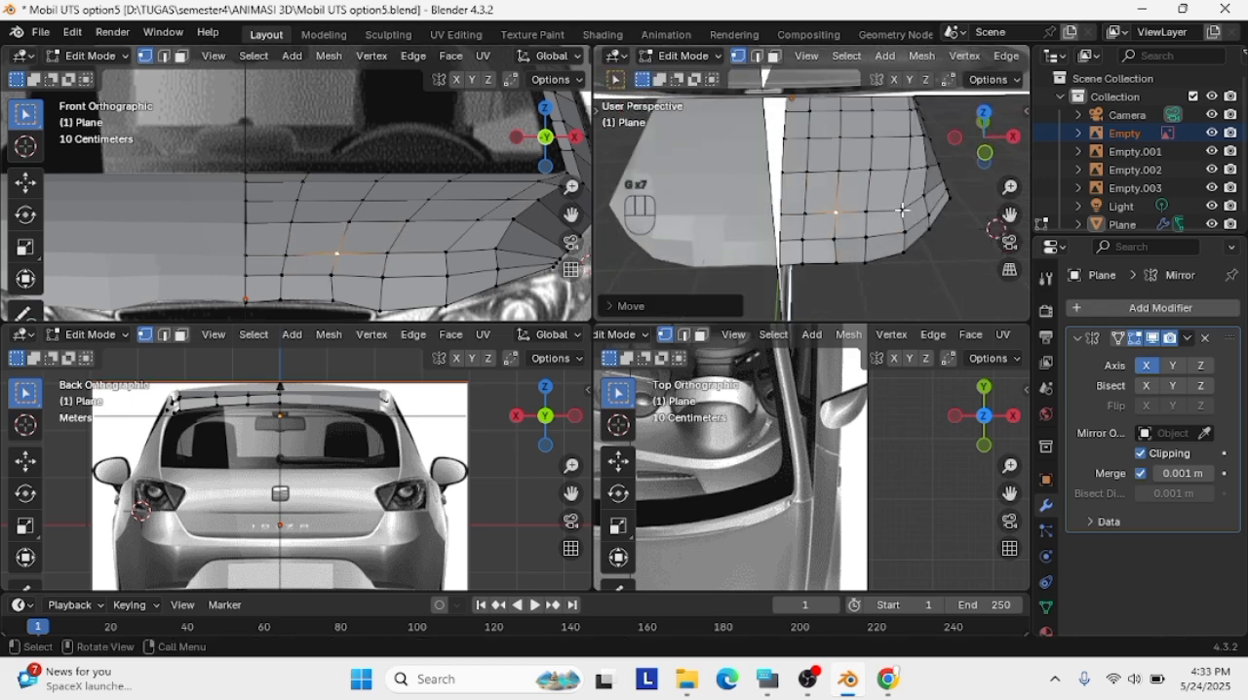
click(904, 209)
key(g)
click(905, 207)
click(925, 200)
key(g)
click(928, 197)
Move the hood's front-edge vertex above the headlight onto the reference outline in the front view
click(929, 228)
middle_drag(929, 230, 858, 214)
scroll(439, 273, down, 2)
scroll(428, 281, up, 1)
click(421, 285)
key(g)
click(418, 278)
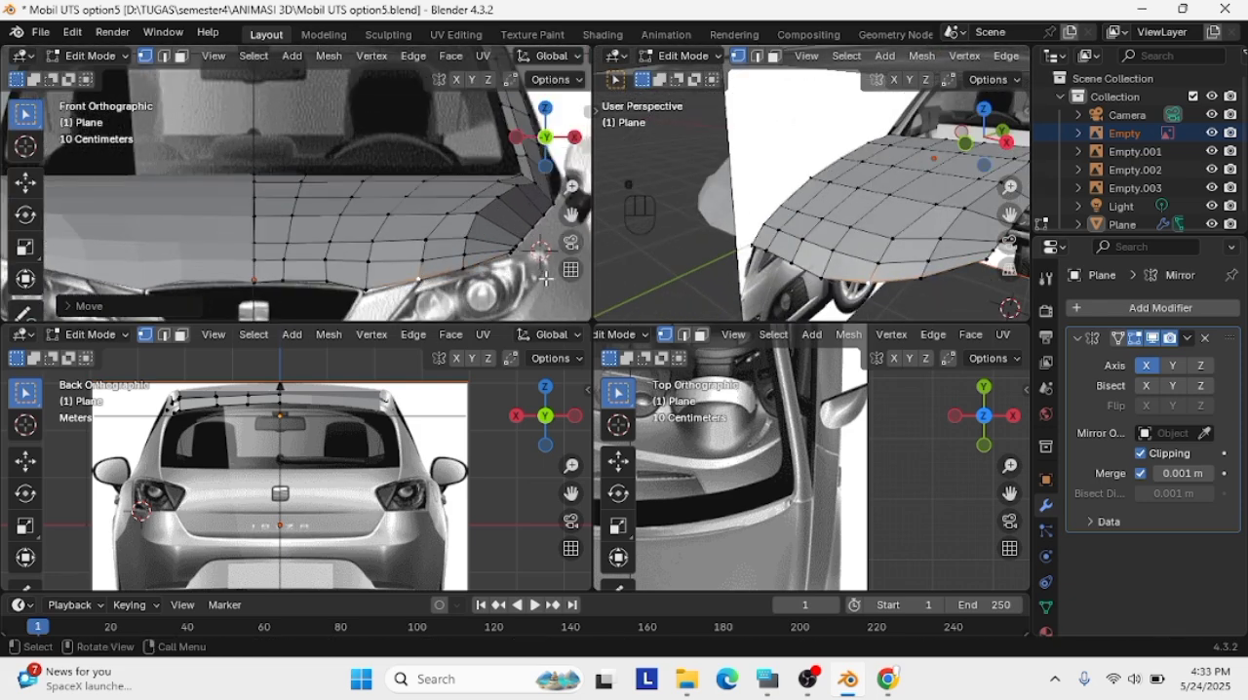
Move the front-edge vertex at the grille's upper corner and its inner neighbour onto the grille outline in the front view
key(KP_3)
click(370, 287)
key(g)
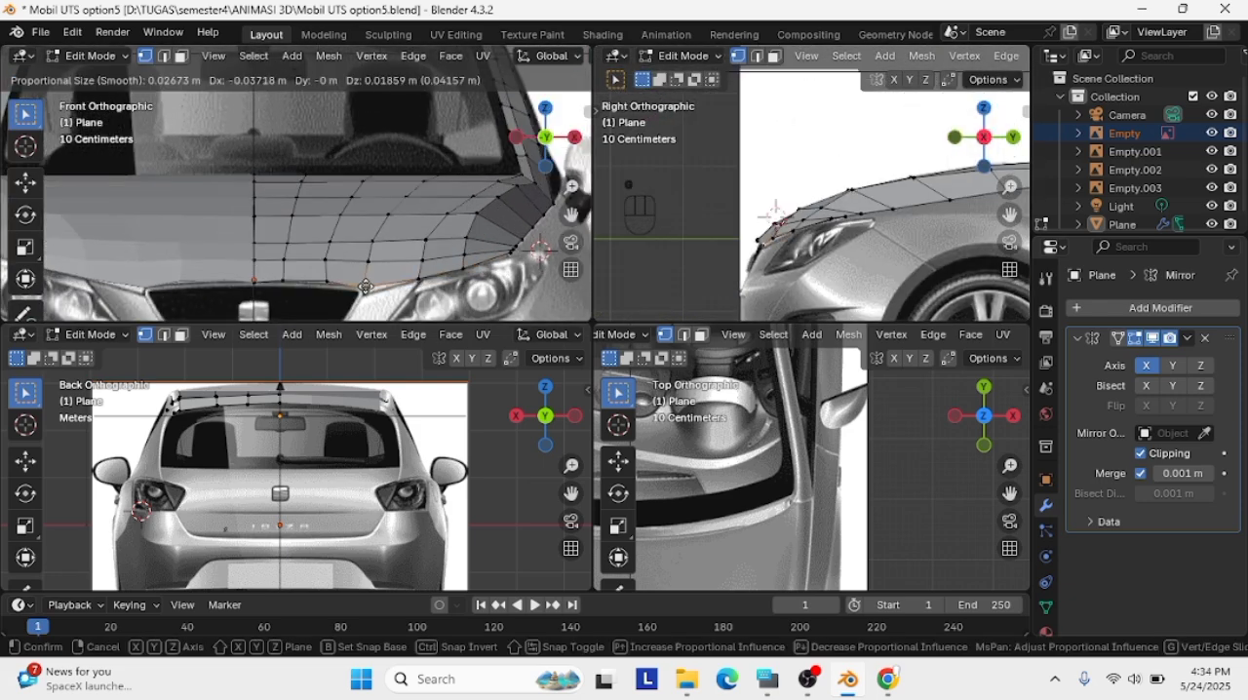
click(368, 291)
click(329, 281)
key(g)
click(328, 282)
Select the front-edge vertex above the headlight and fit it to the hood outline in the side view
click(419, 280)
key(g)
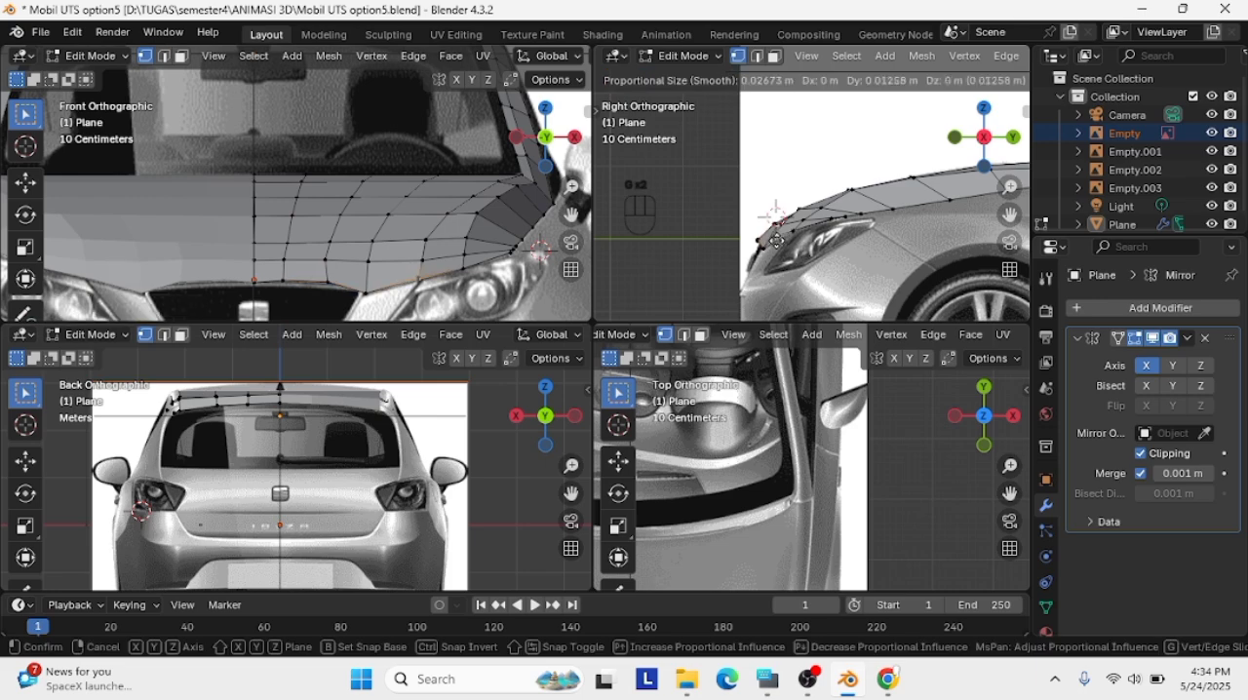
click(775, 240)
key(g)
click(775, 240)
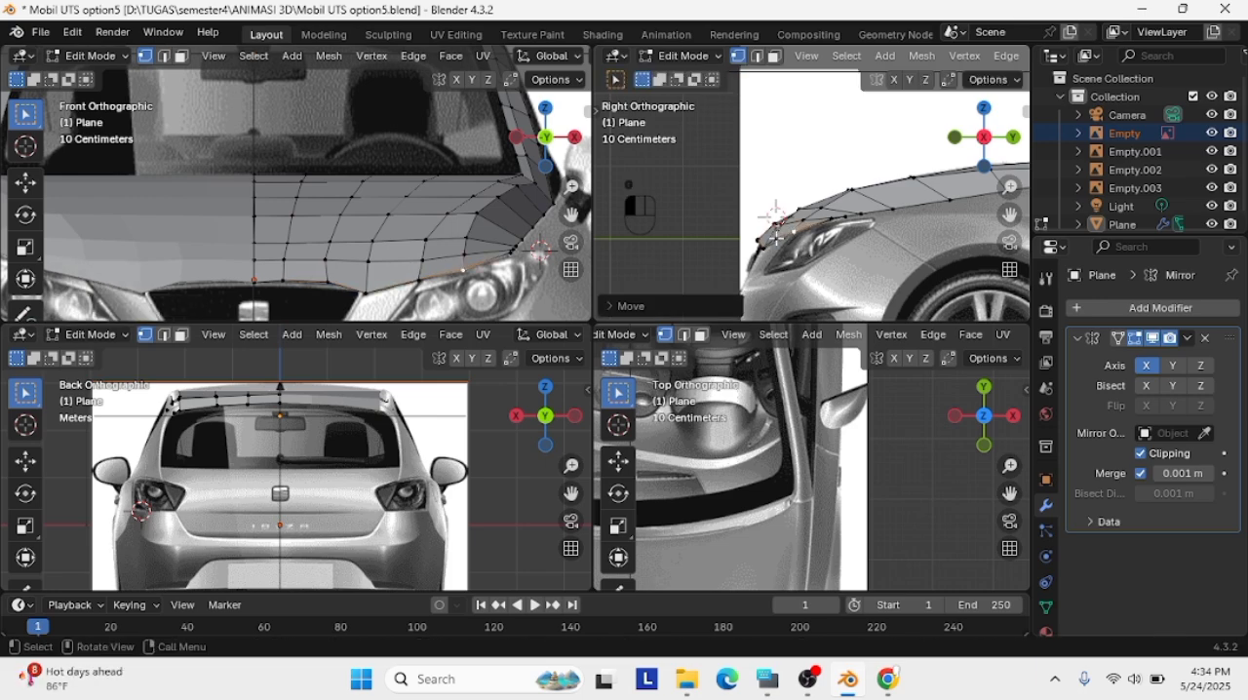
Subdivide the hood's front-edge segment between the grille's upper corner vertex and its inner neighbour
click(509, 257)
scroll(459, 280, down, 2)
scroll(451, 273, up, 1)
shift+middle_drag(451, 273, 497, 249)
scroll(419, 273, up, 2)
click(451, 288)
shift+click(408, 278)
right_click(422, 278)
click(422, 279)
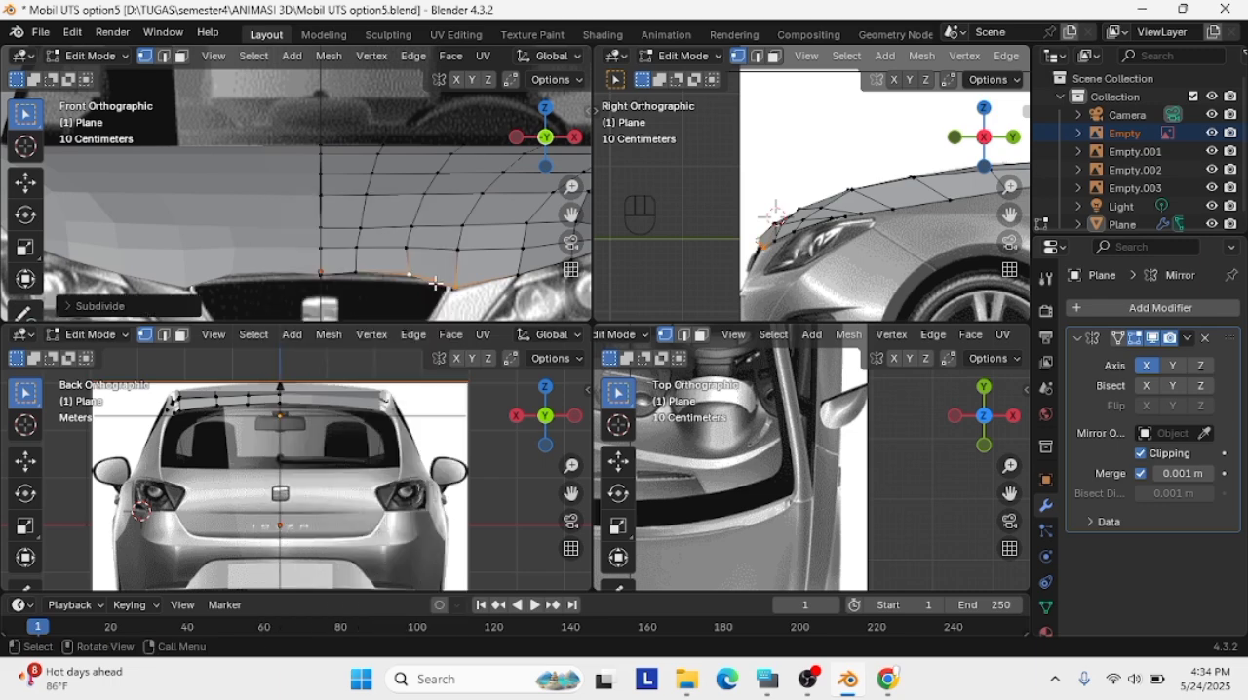
right_click(437, 280)
click(437, 280)
key(ctrl+z)
Shift the vertex at the inner end of the subdivided segment toward the centreline, following the grille's upper outline in the front view
click(407, 276)
scroll(380, 286, up, 1)
key(g)
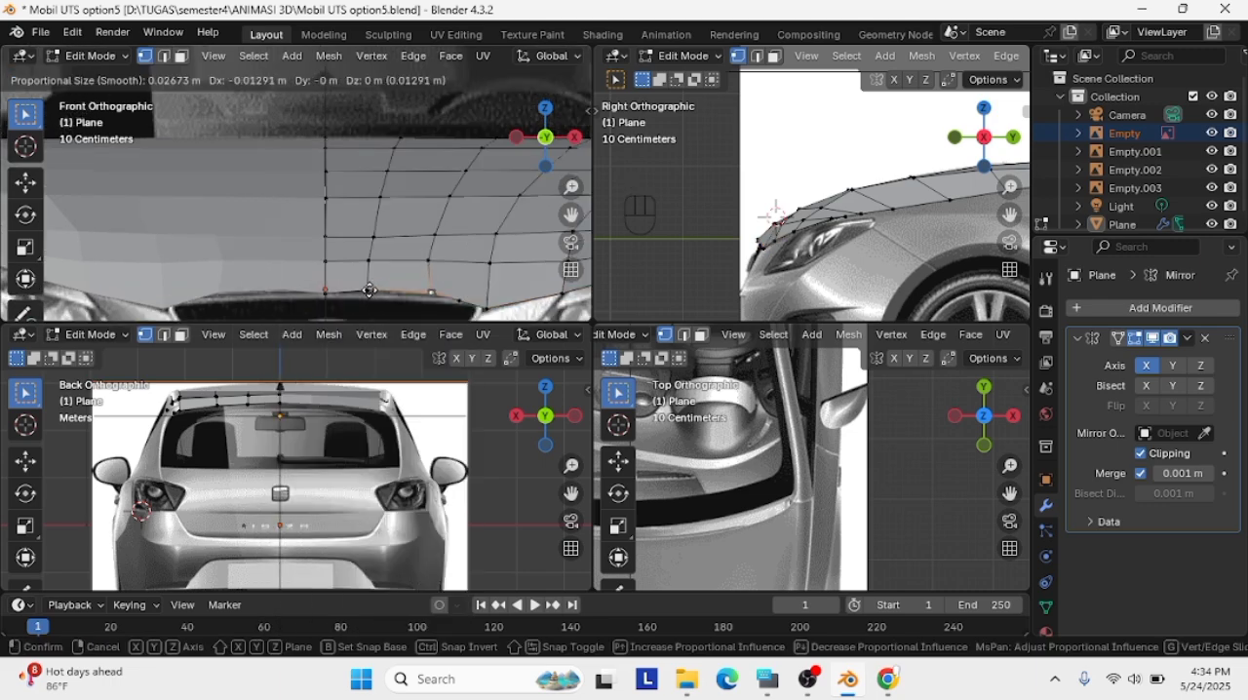
click(369, 293)
key(g)
click(364, 291)
key(g)
click(364, 293)
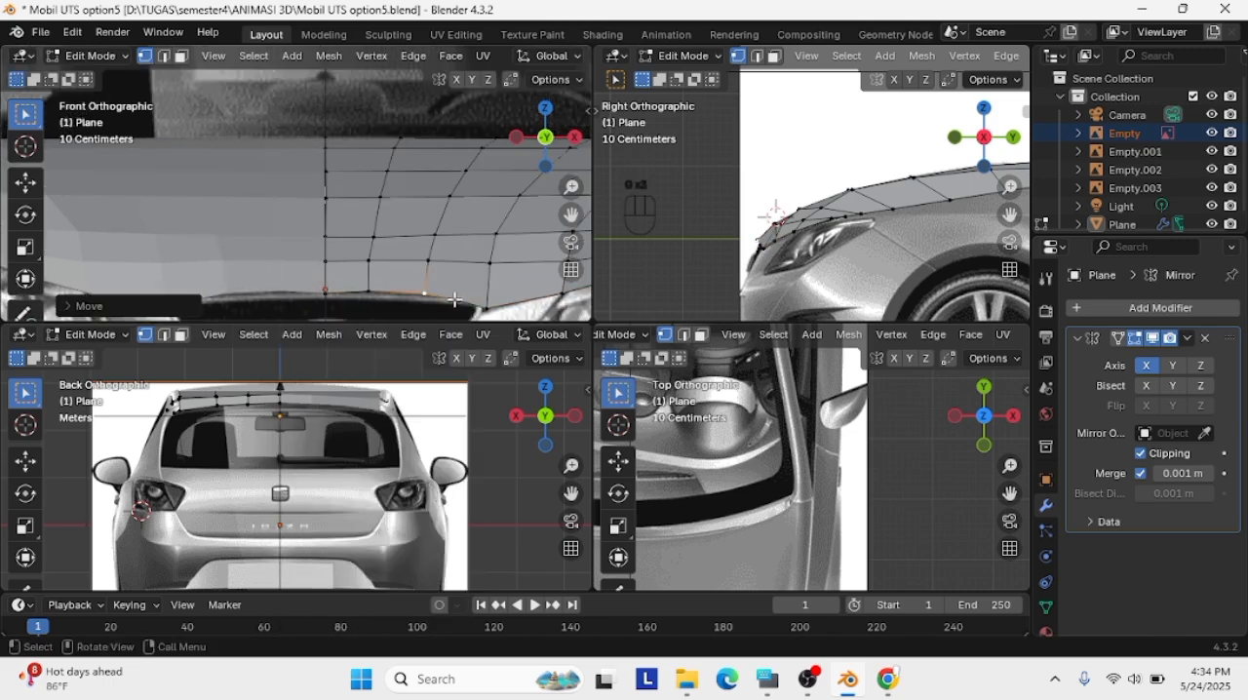
Nudge the grille-corner vertex and the front-edge vertex next to the centreline onto the grille outline in the front view
click(485, 307)
key(g)
click(484, 304)
click(368, 290)
key(g)
click(369, 291)
Adjust the added front-edge vertex beside the grille corner to follow the grille's upper outline in the front view
click(485, 307)
shift+right_click(472, 293)
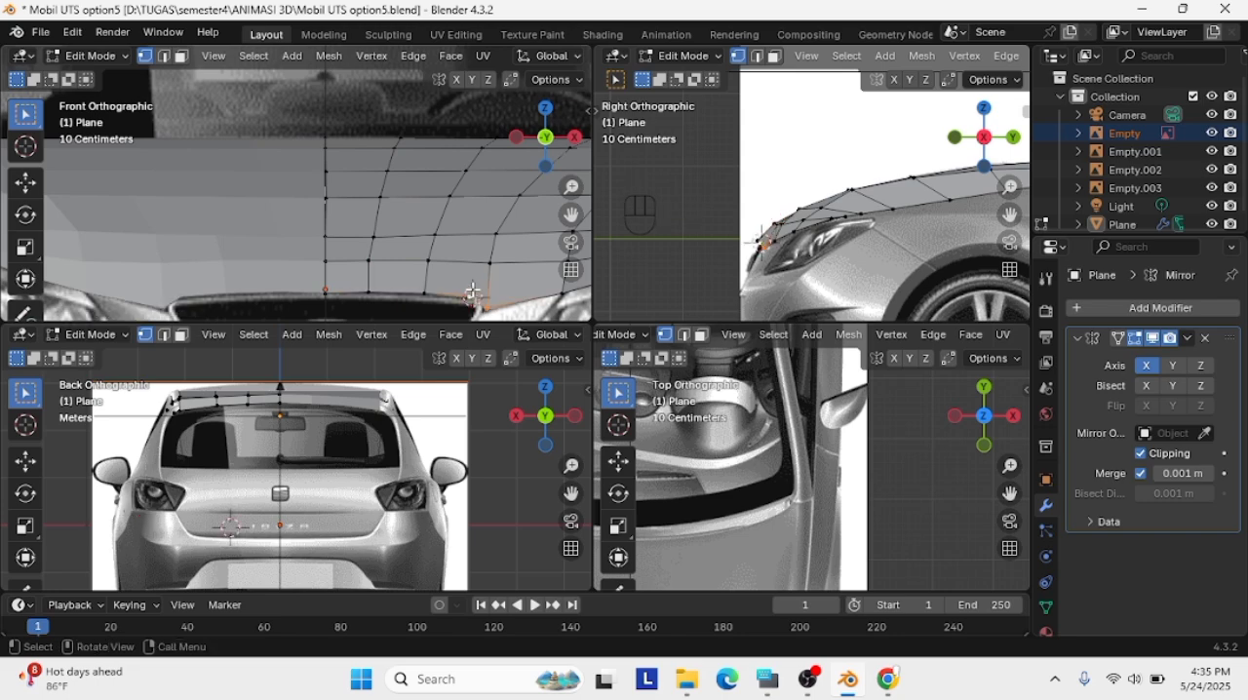
right_click(473, 292)
click(473, 295)
key(g)
click(479, 316)
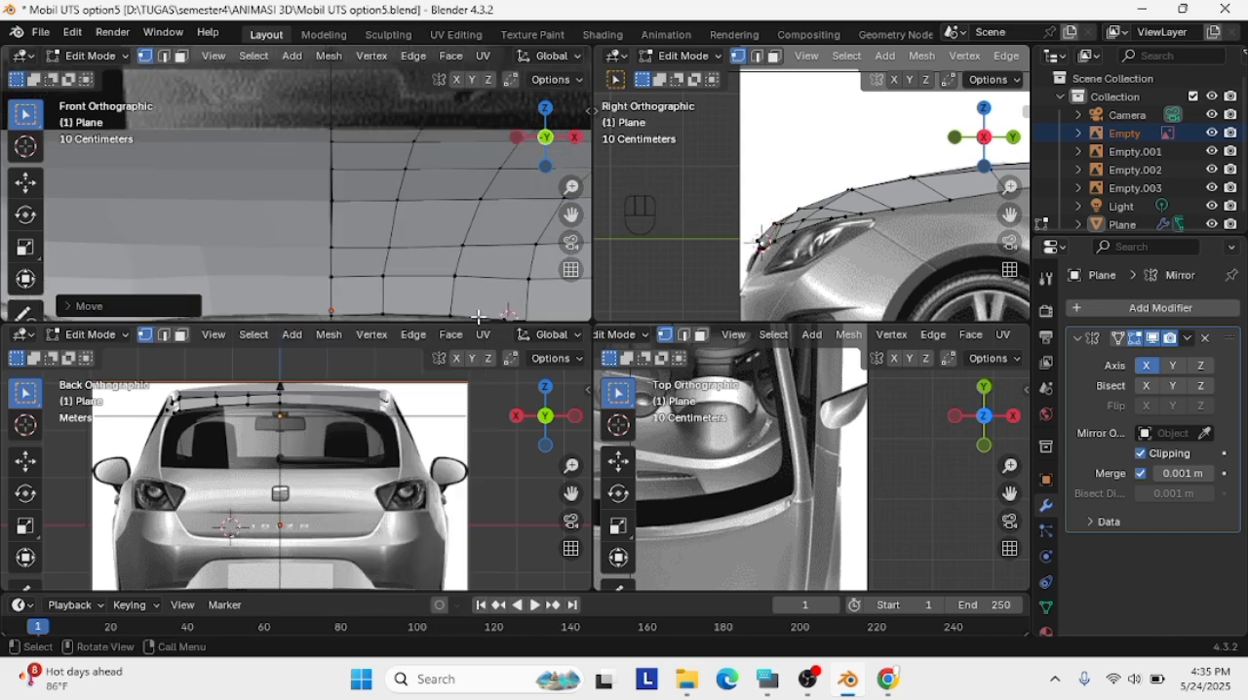
Refine the position of the hood's corner vertex at the grille's upper corner in the front view
shift+middle_drag(572, 242, 558, 175)
click(515, 269)
key(g)
click(513, 269)
click(512, 267)
key(g)
click(513, 276)
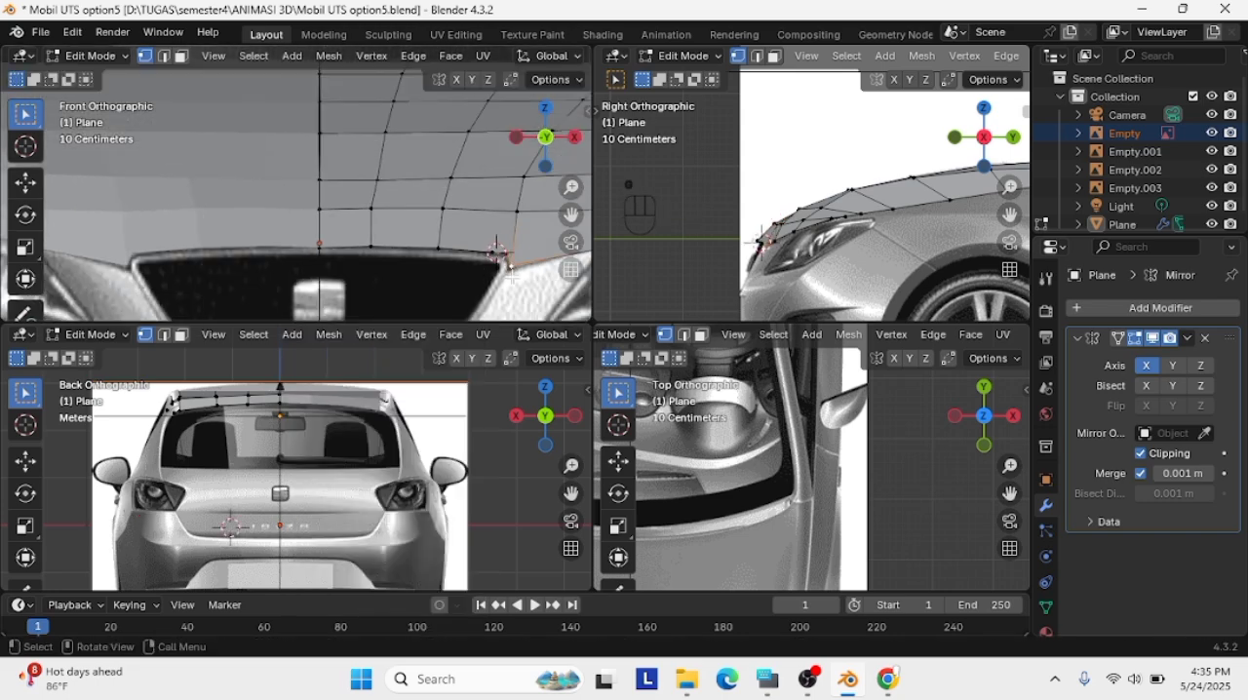
Switch the car body mesh to Object Mode and back to Edit Mode
scroll(429, 273, down, 4)
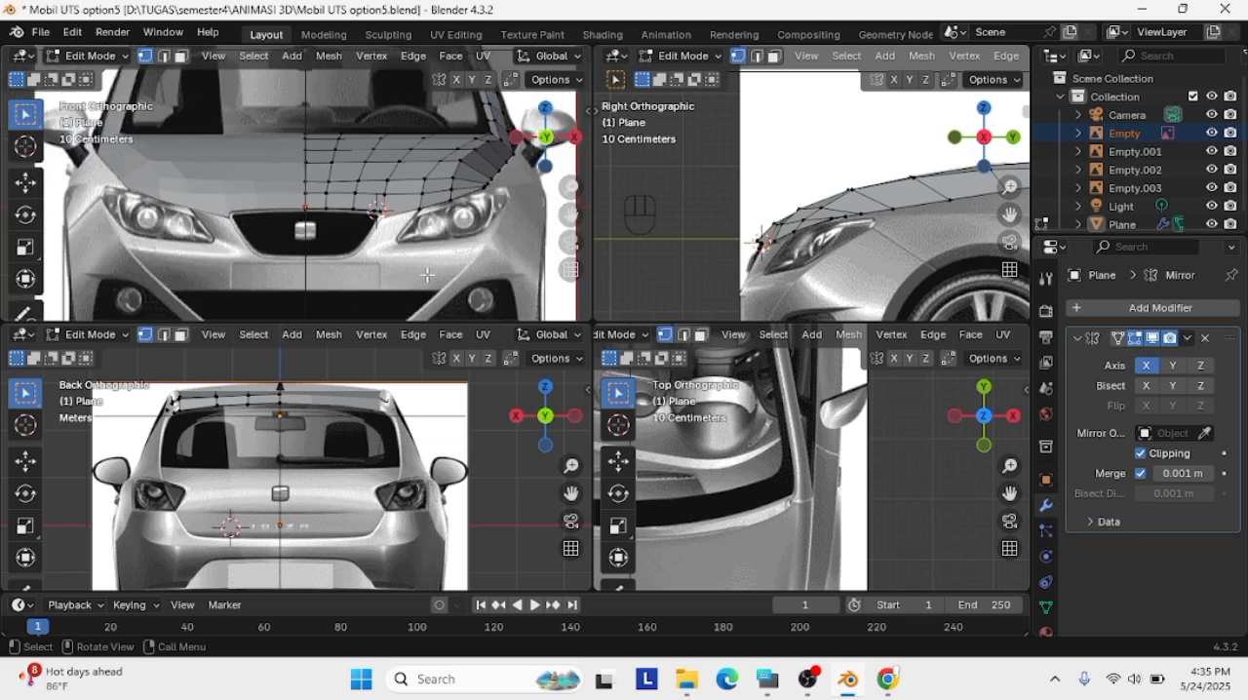
scroll(873, 240, up, 1)
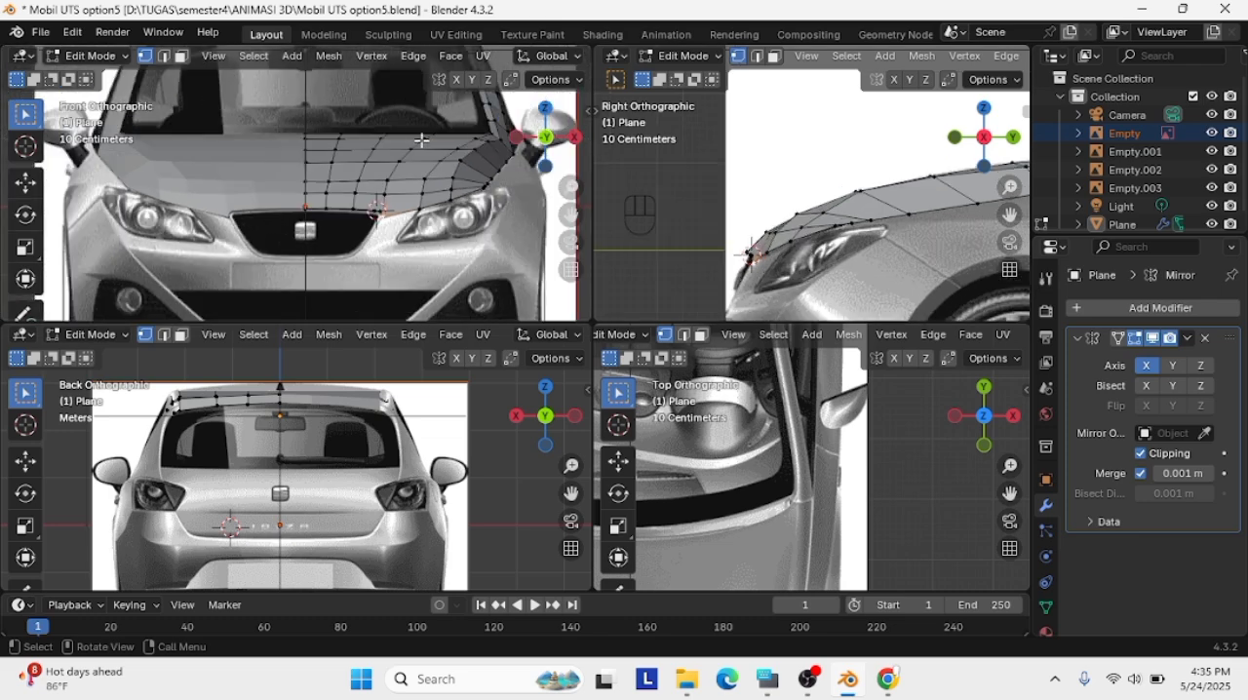
scroll(421, 139, down, 3)
click(92, 56)
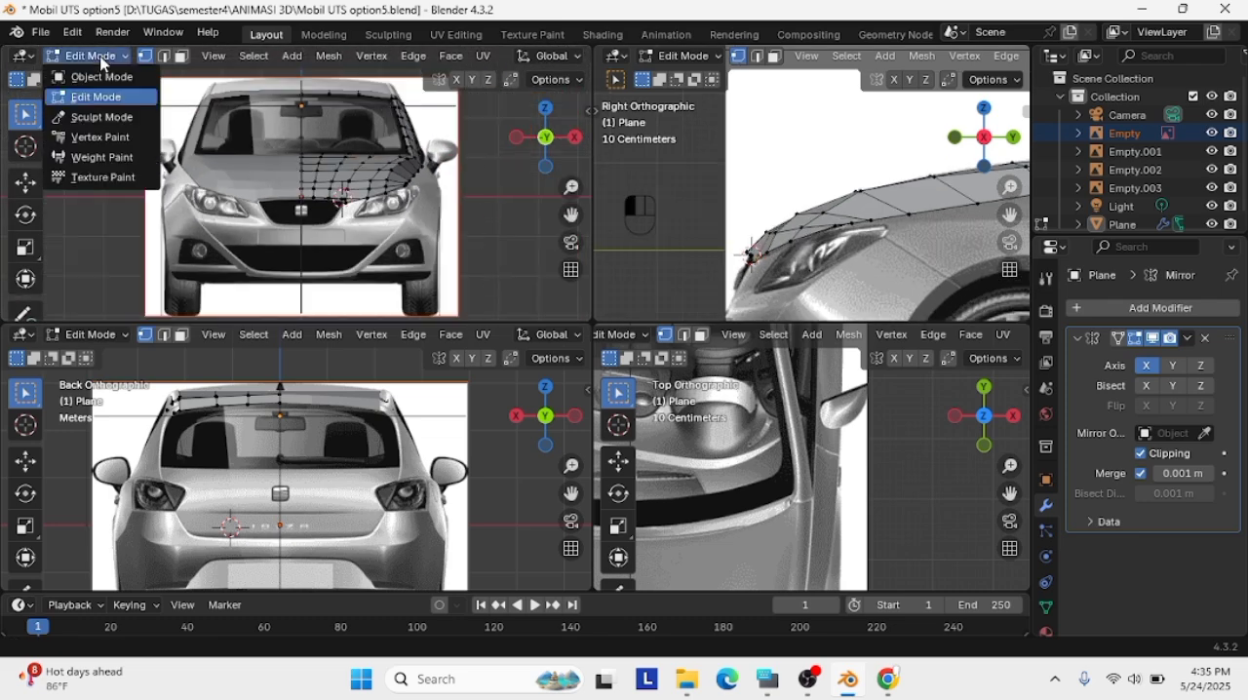
click(97, 76)
click(93, 55)
click(97, 97)
scroll(341, 195, up, 4)
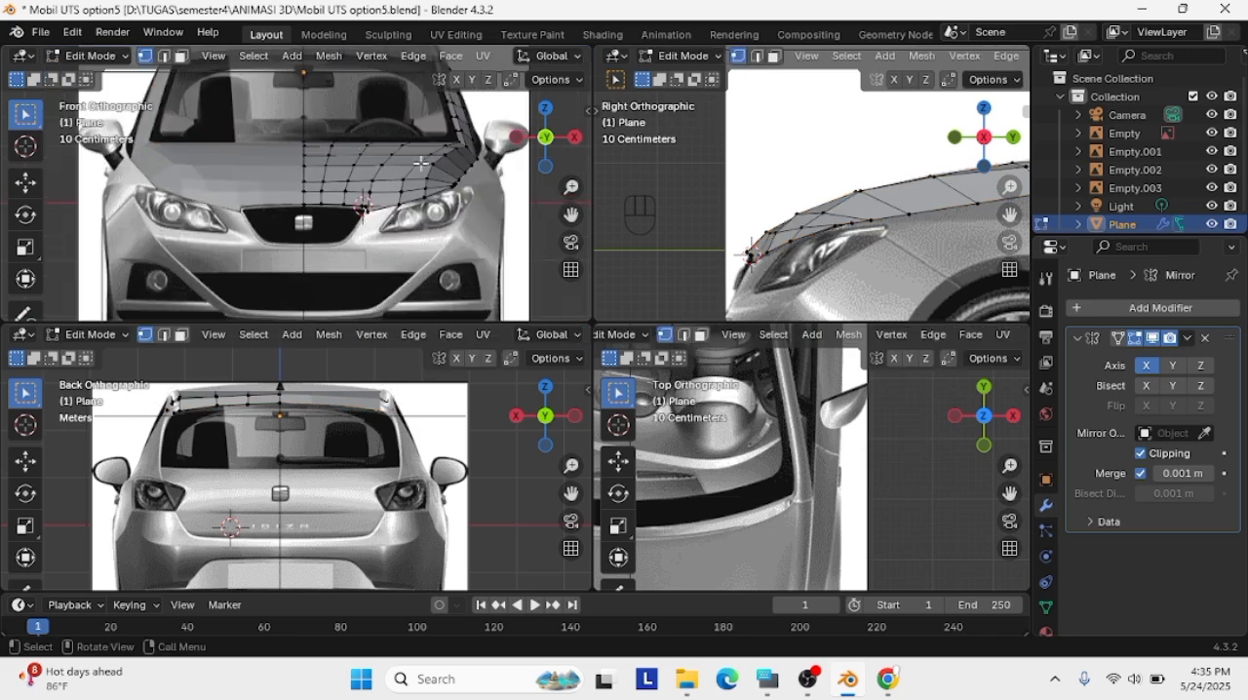
scroll(751, 387, down, 2)
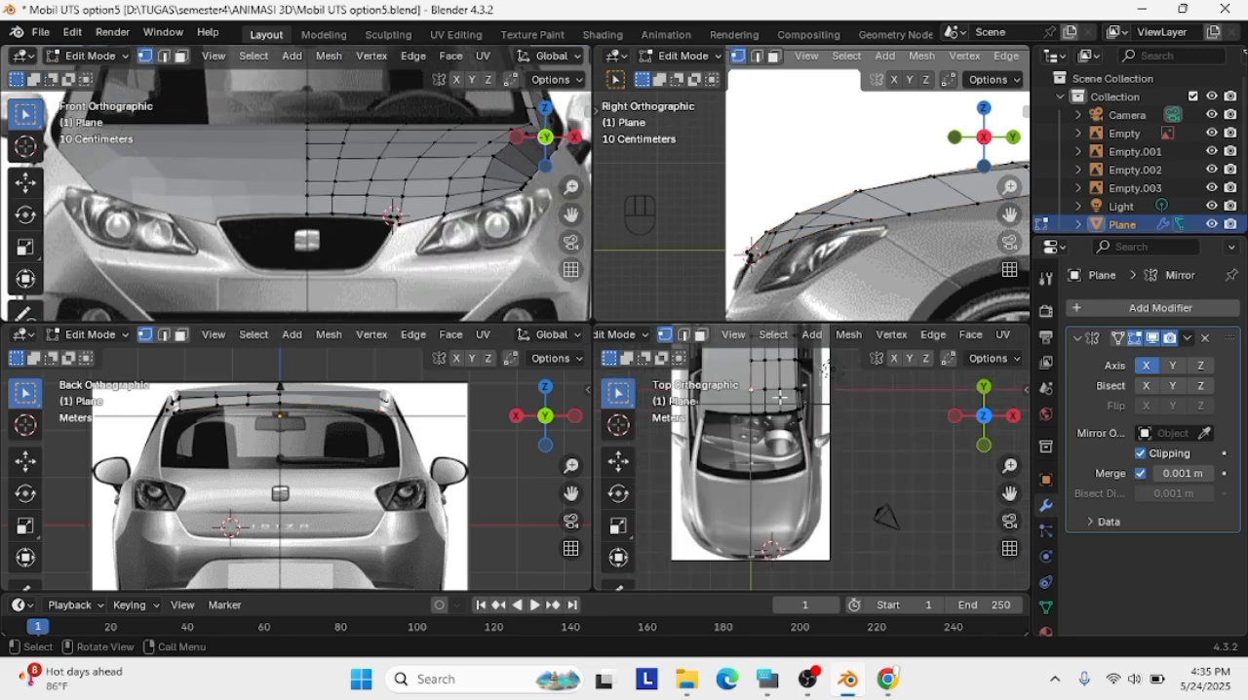
right_click(780, 397)
scroll(761, 409, up, 2)
right_click(725, 363)
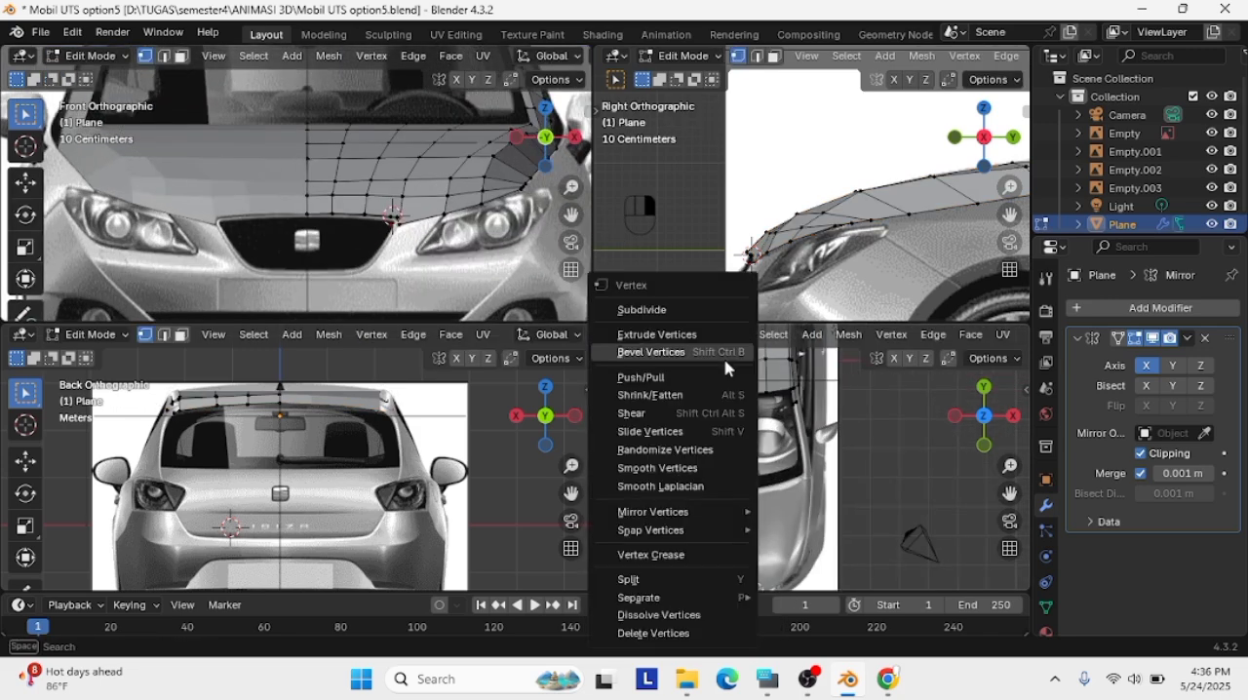
scroll(726, 370, up, 4)
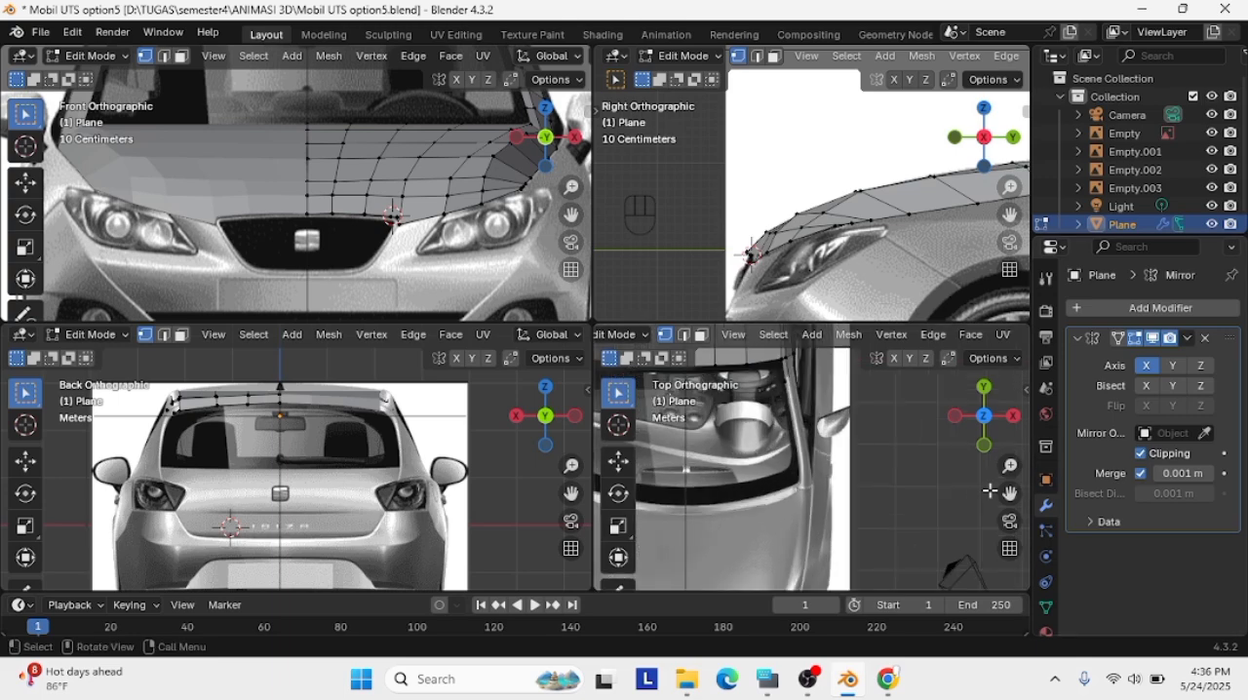
right_click(722, 395)
click(683, 316)
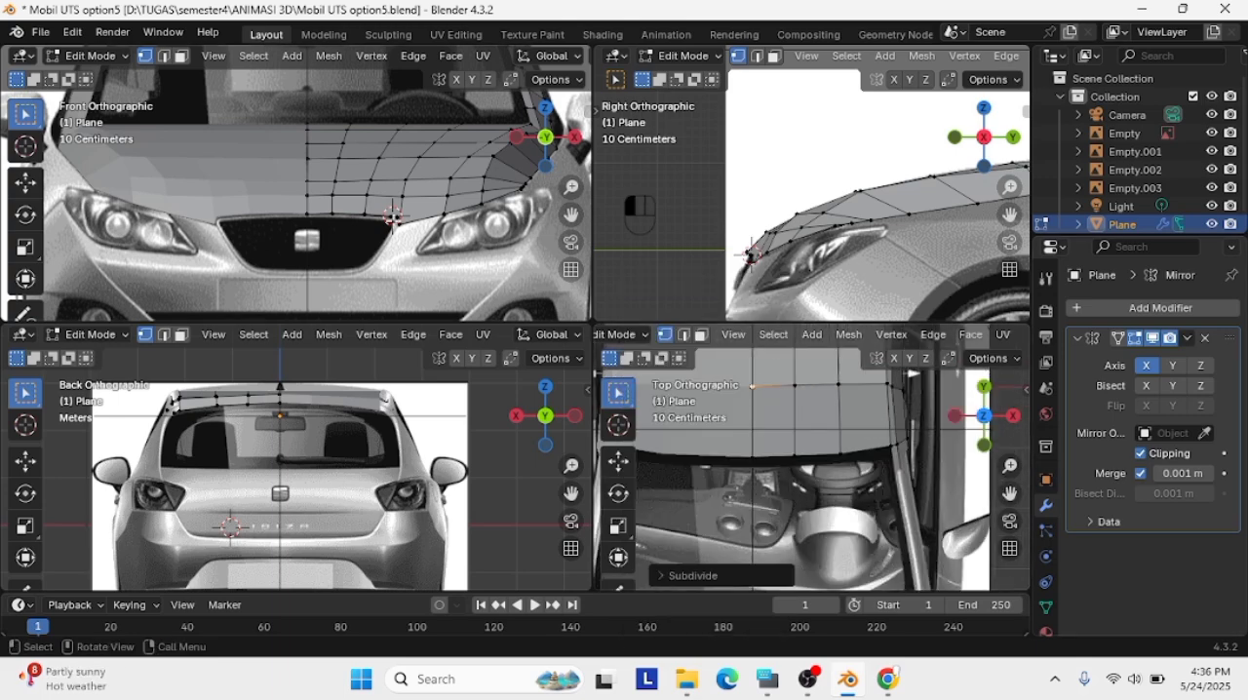
Extrude the hood's front-edge segment between grille corner and headlight downward along the grille's side in the front view
right_click(410, 251)
click(446, 212)
right_click(442, 210)
click(440, 212)
right_click(430, 234)
click(428, 234)
click(447, 213)
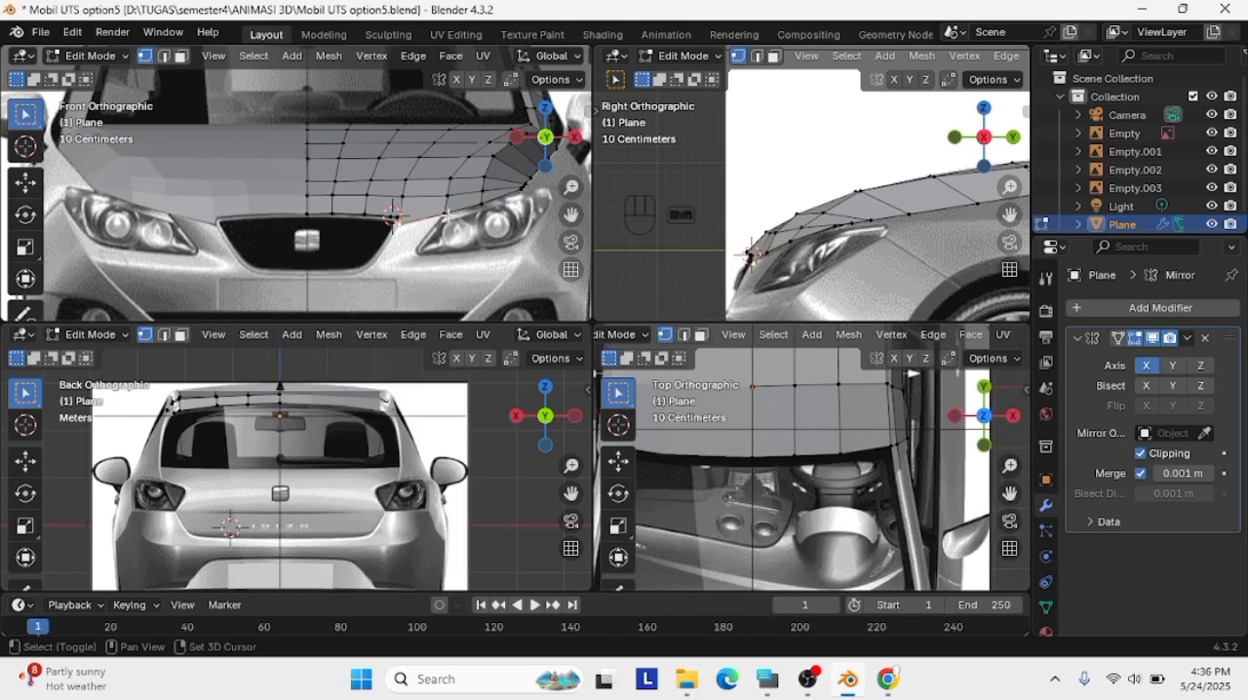
key(e)
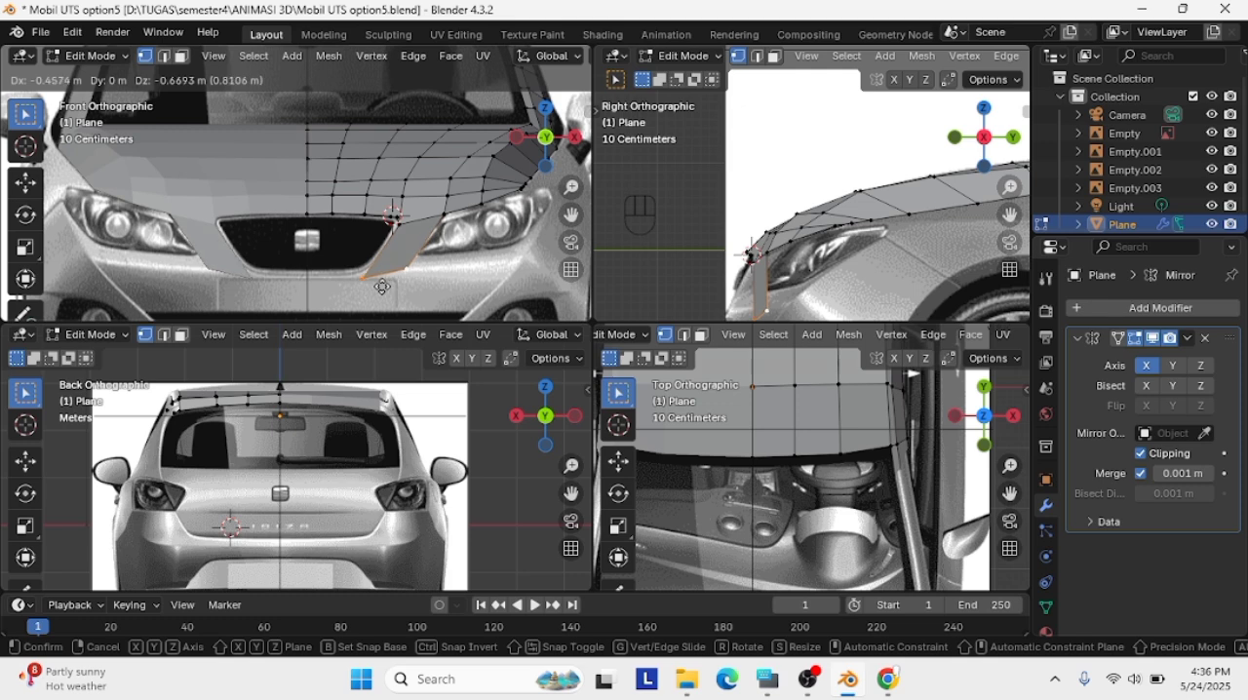
click(388, 282)
Scale down the extruded strip's lower edge and move it to the gap beside the grille in the front view
key(s)
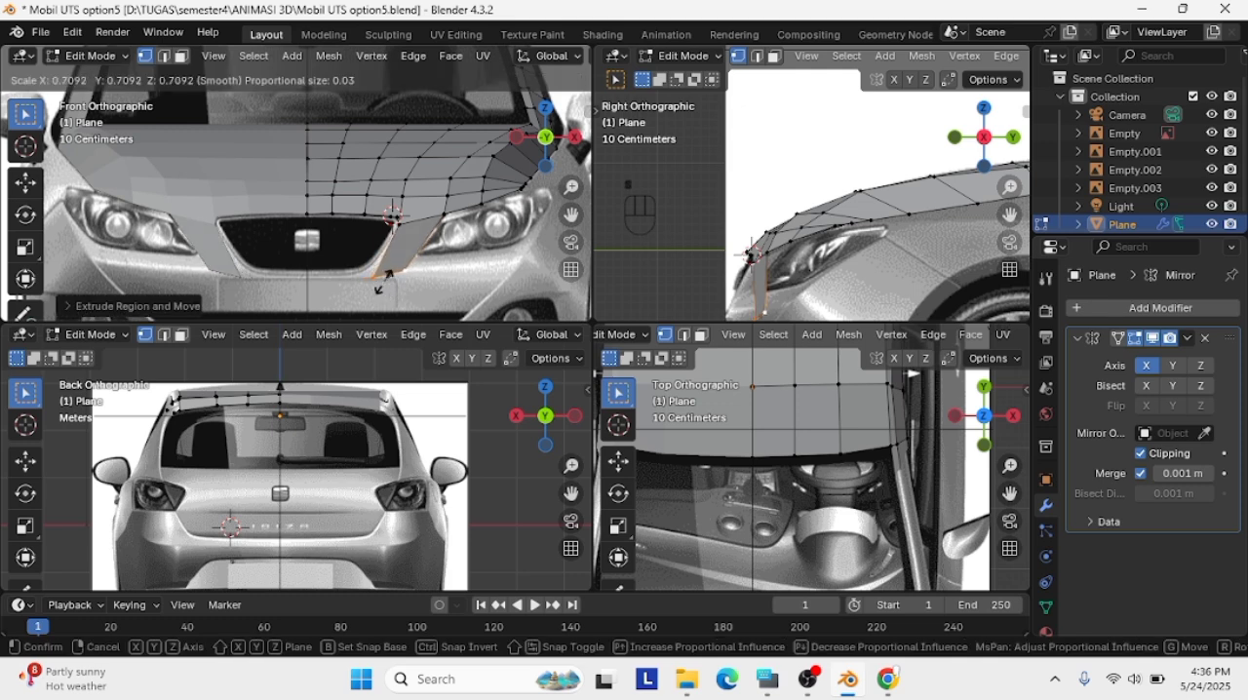
click(384, 282)
key(g)
click(376, 276)
scroll(376, 276, up, 2)
scroll(791, 296, down, 1)
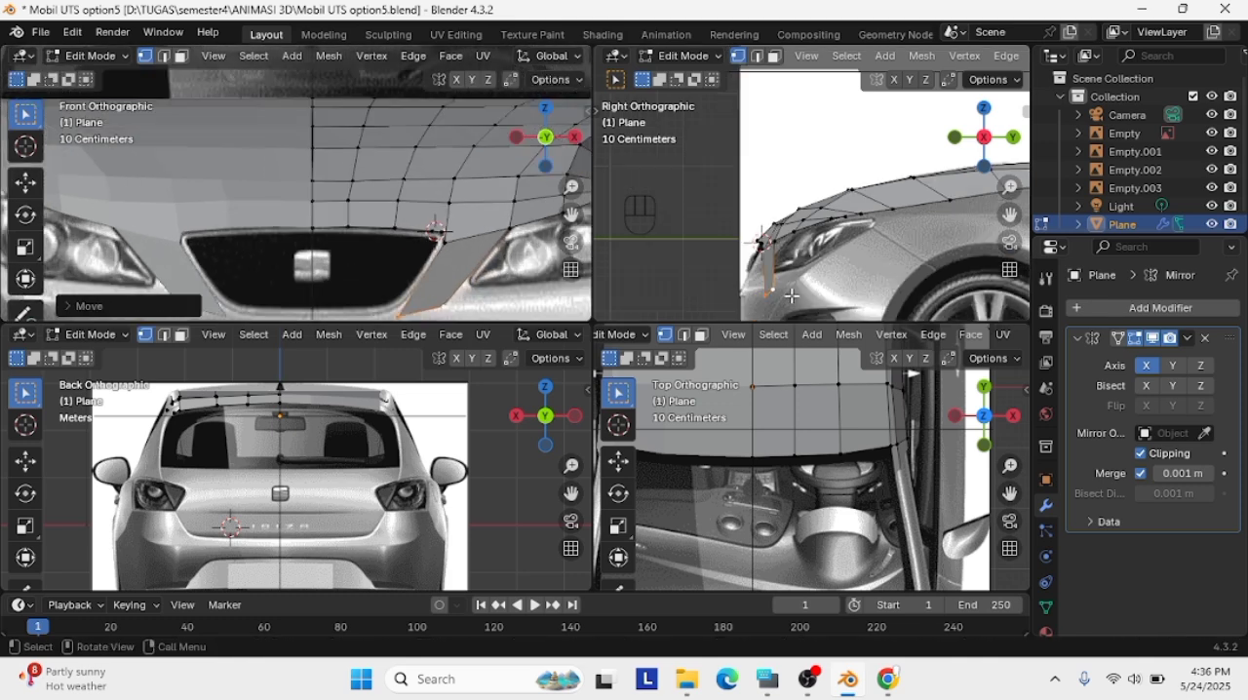
Move the strip's lower edge forward to the car's nose outline in the side view
drag(706, 269, 791, 318)
scroll(770, 308, up, 1)
scroll(449, 250, down, 2)
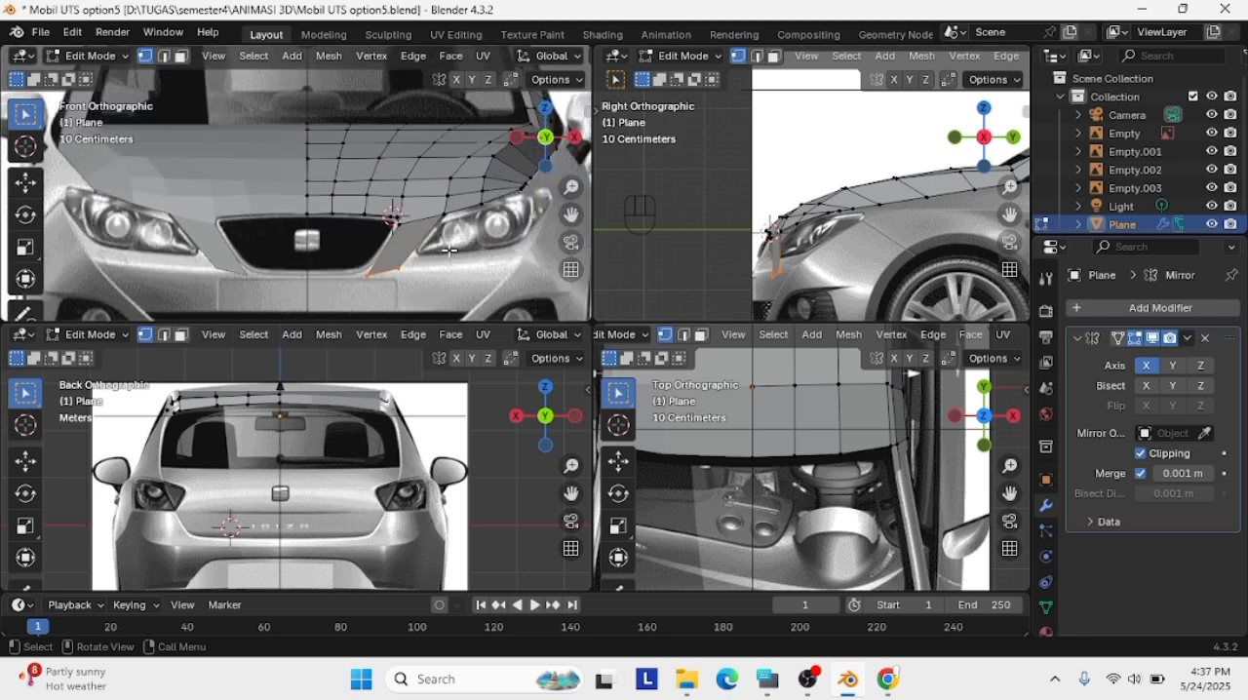
key(g)
click(750, 291)
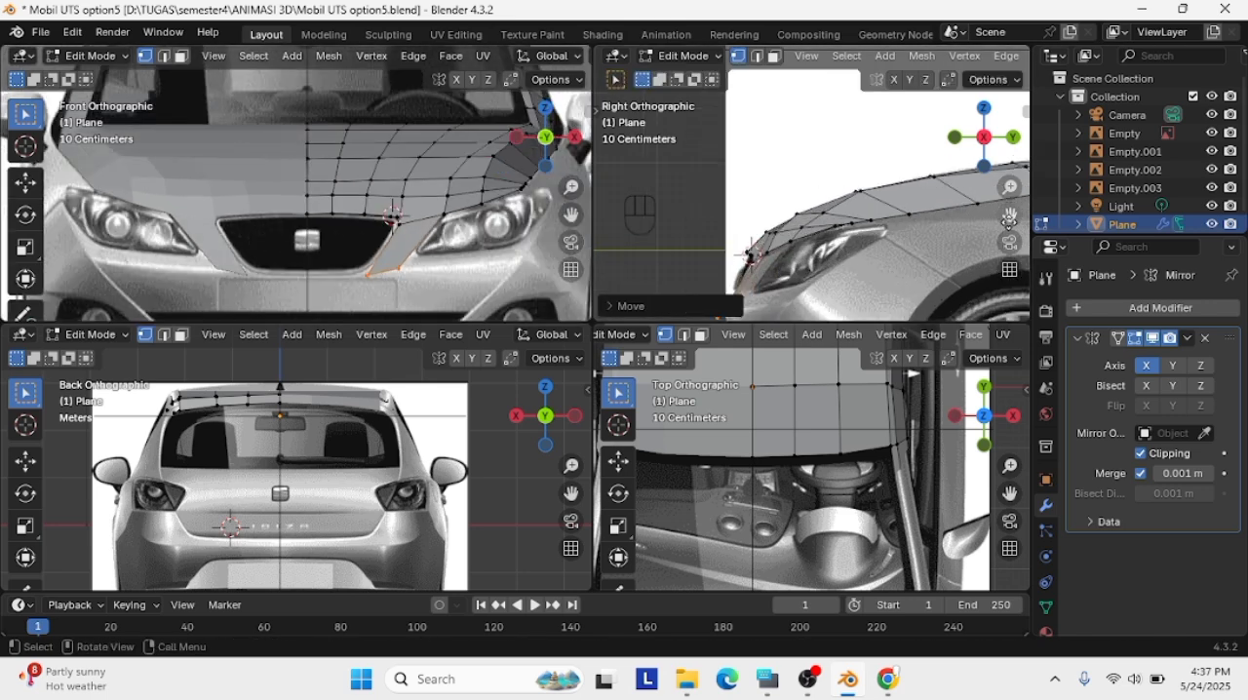
scroll(854, 263, up, 2)
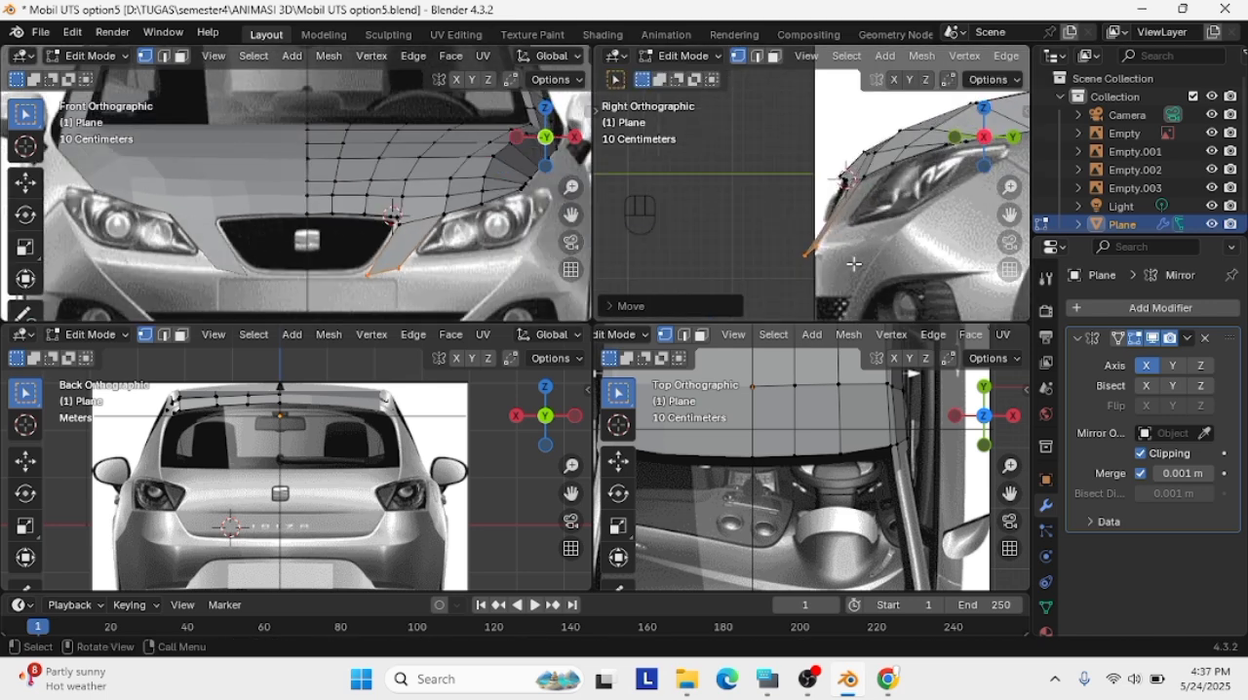
scroll(868, 209, up, 3)
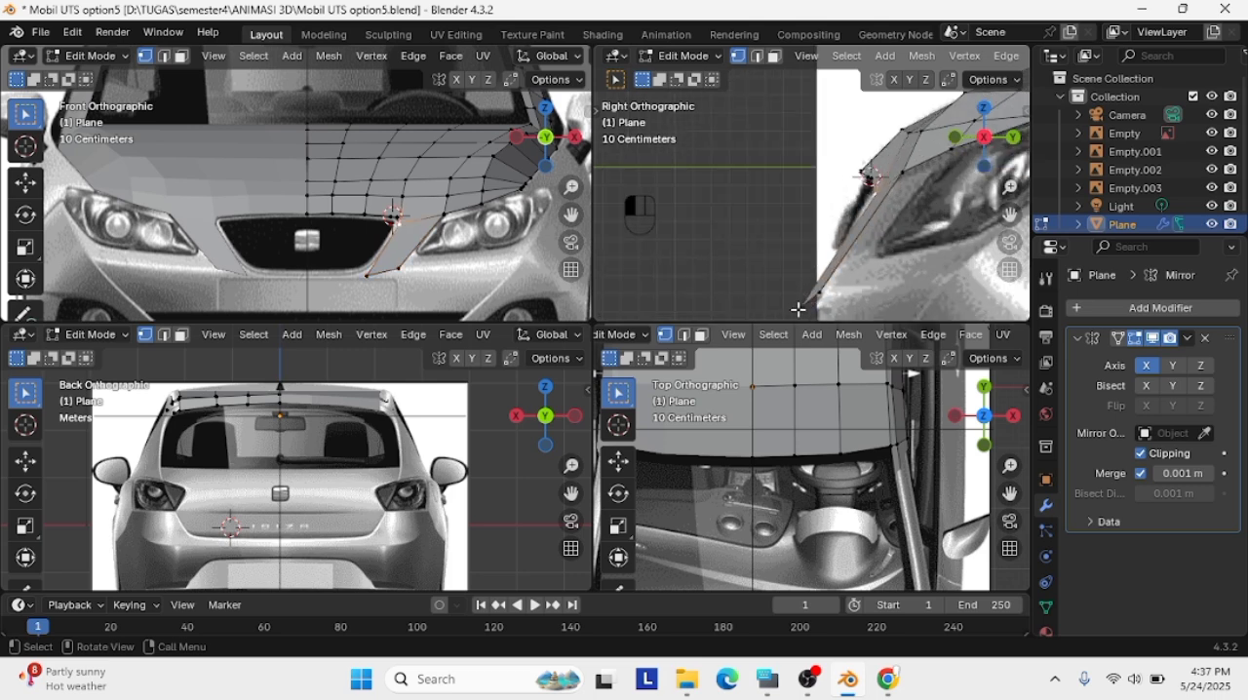
Fit the grille-side vertex of the strip's lower edge to the nose outline in the side view
key(g)
click(871, 200)
key(g)
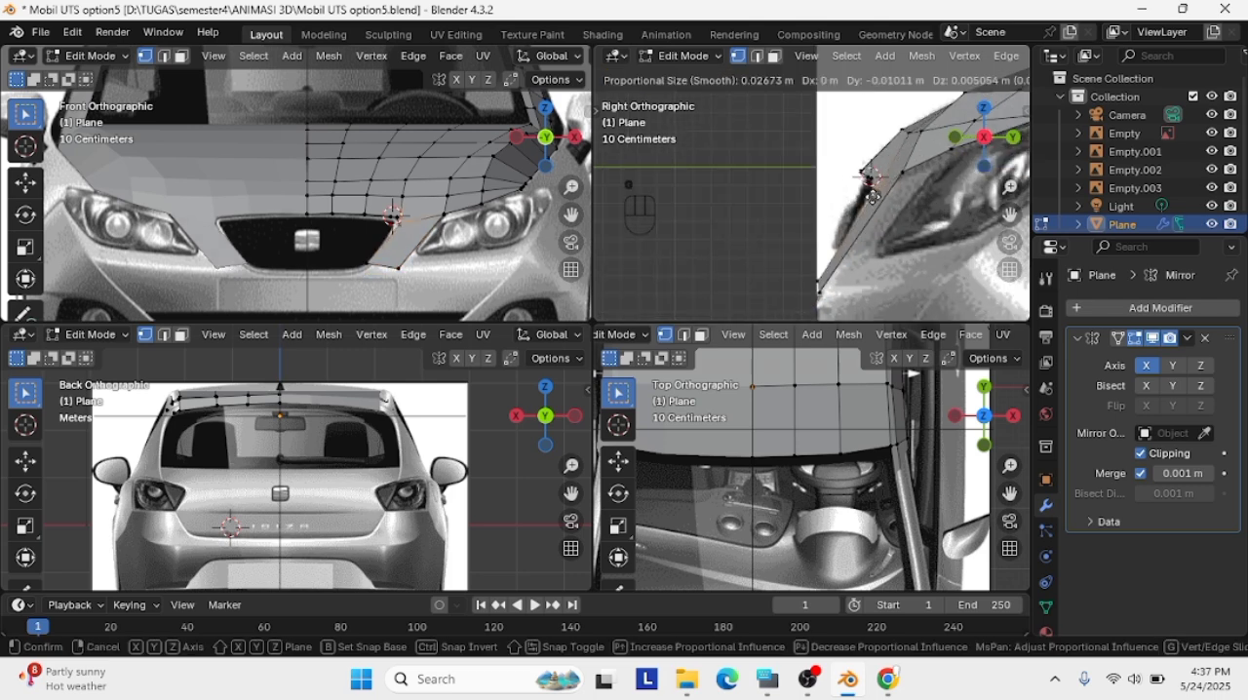
click(870, 199)
key(g)
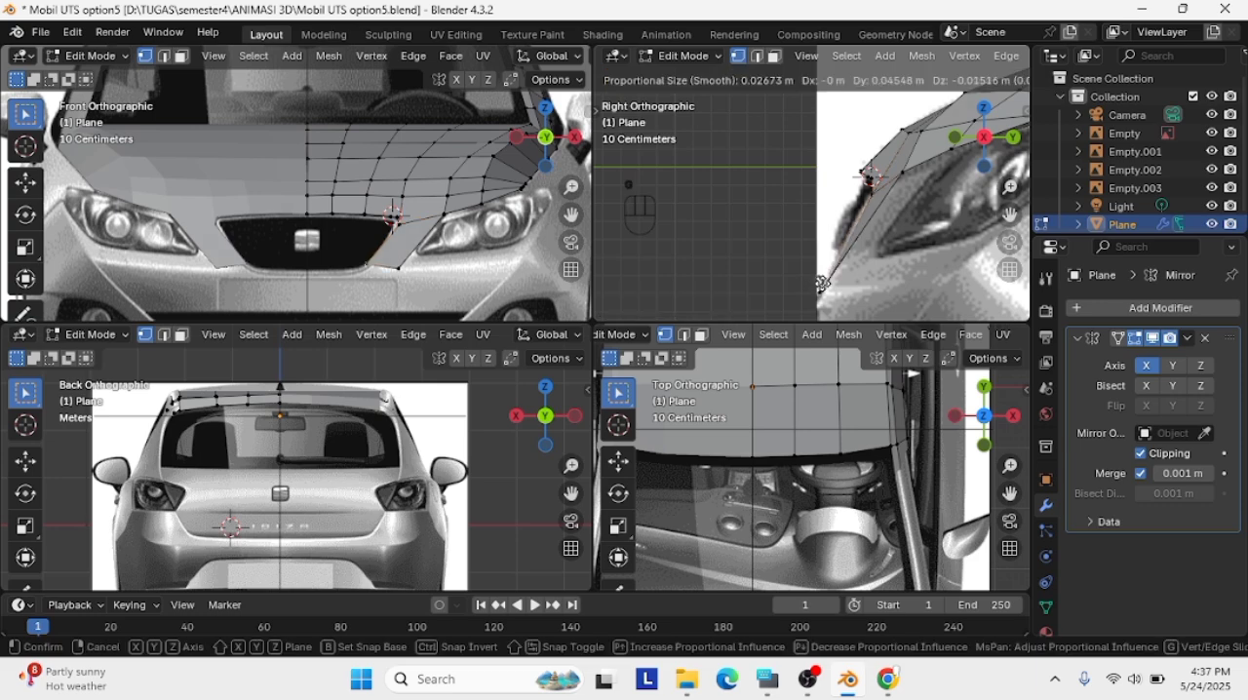
click(867, 195)
Move the strip's lower edge down to the level of the grille's bottom in the front view
key(g)
click(368, 269)
key(g)
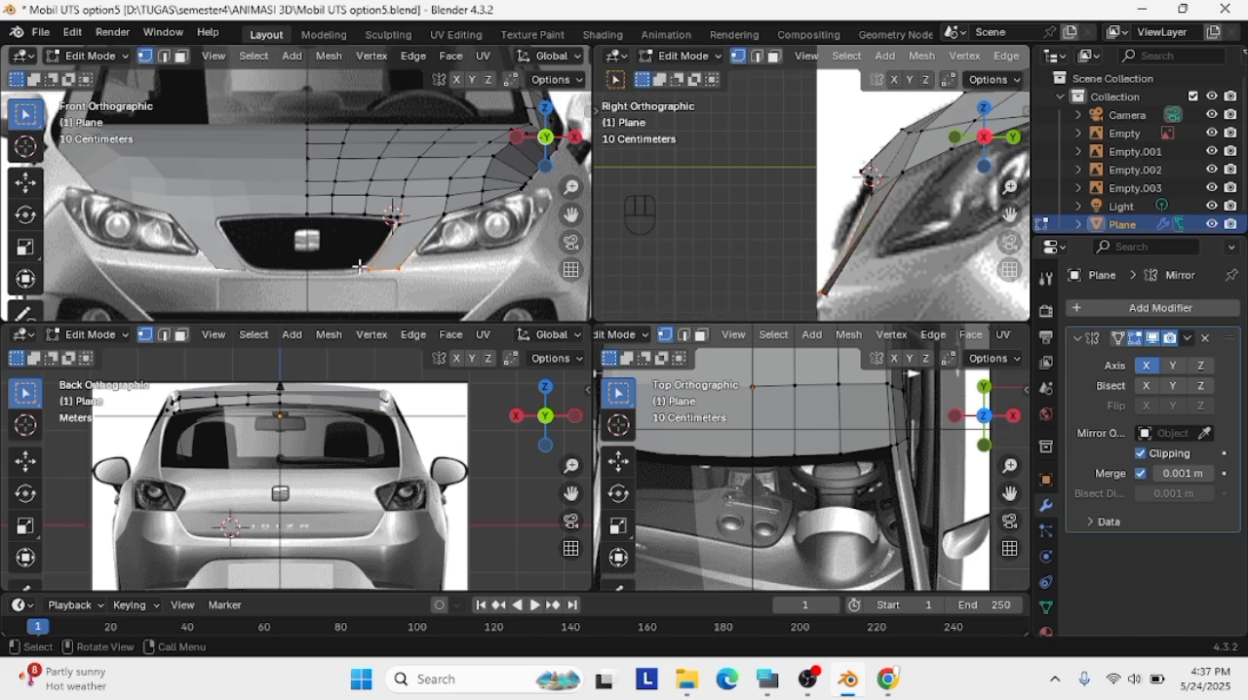
click(439, 279)
key(g)
click(393, 289)
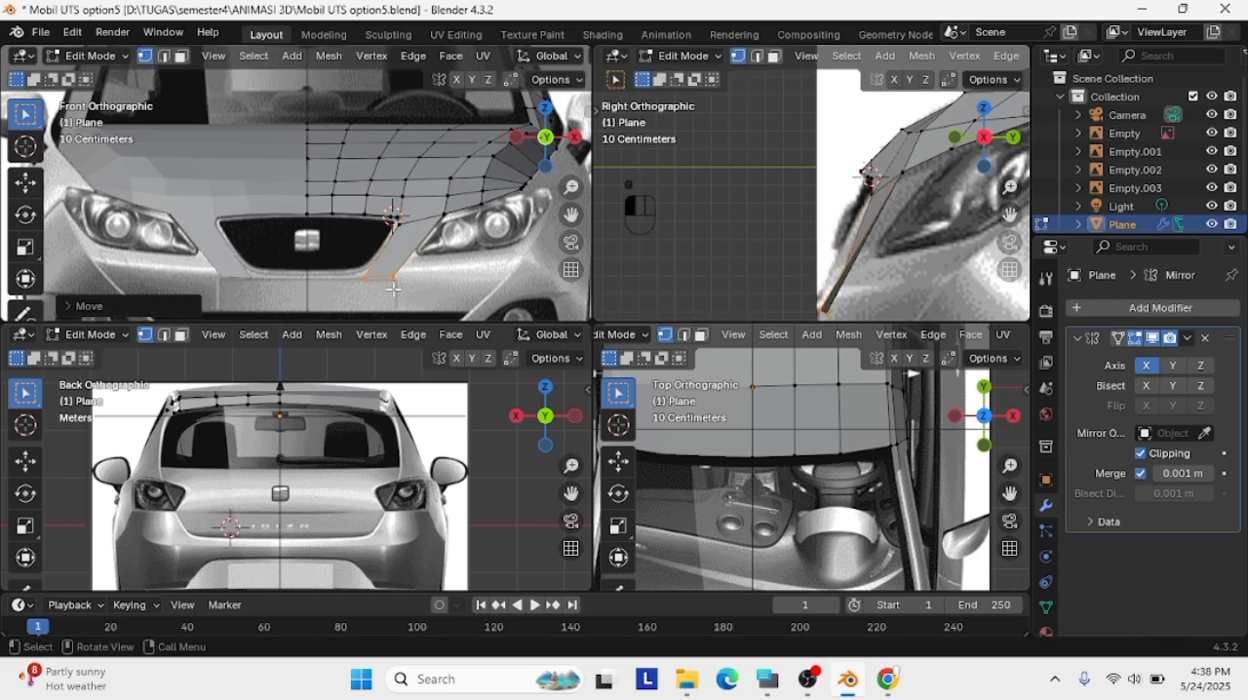
Shift the strip's lower edge further forward to match the bumper outline in the side view
scroll(366, 283, up, 1)
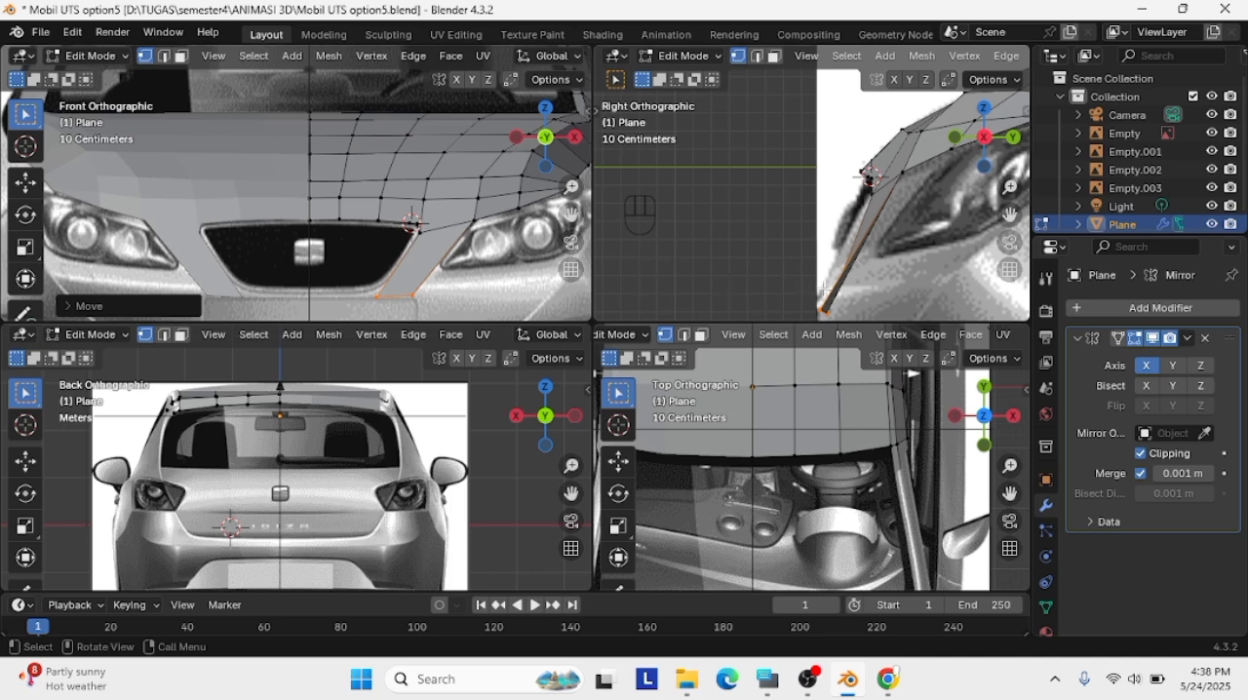
key(g)
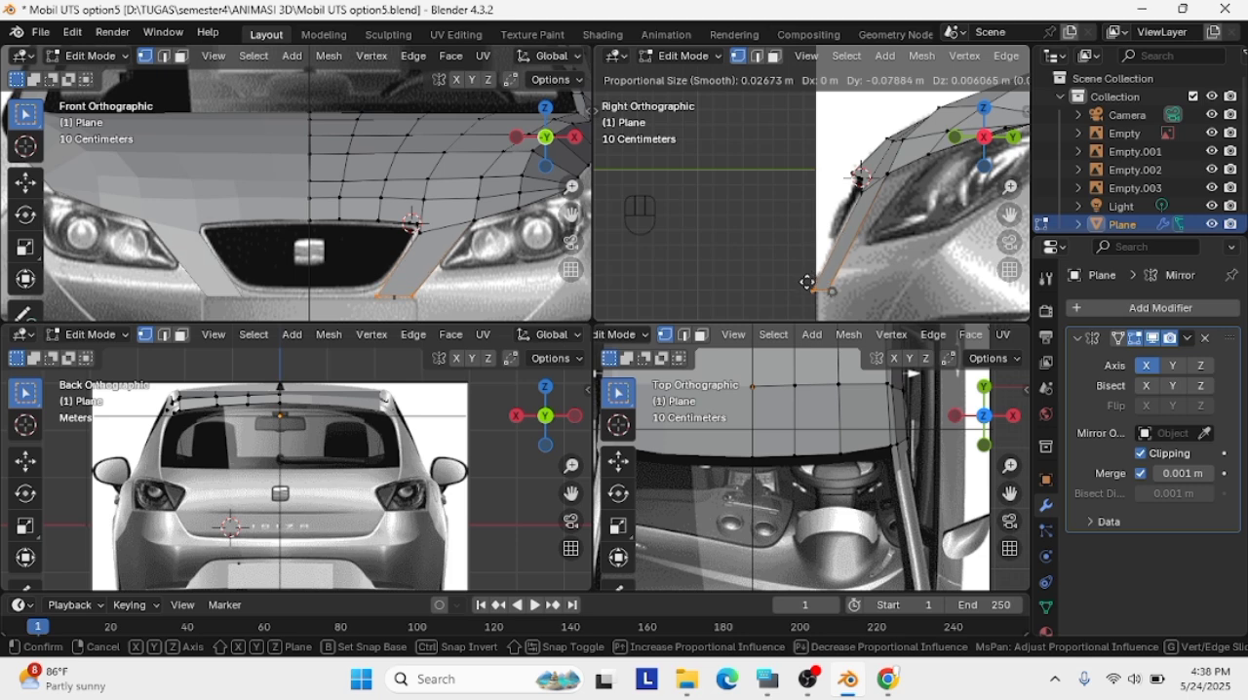
click(800, 284)
Readjust the grille-side vertex of the strip's lower edge against the bumper outline in the side view
click(814, 288)
key(g)
click(820, 288)
click(833, 290)
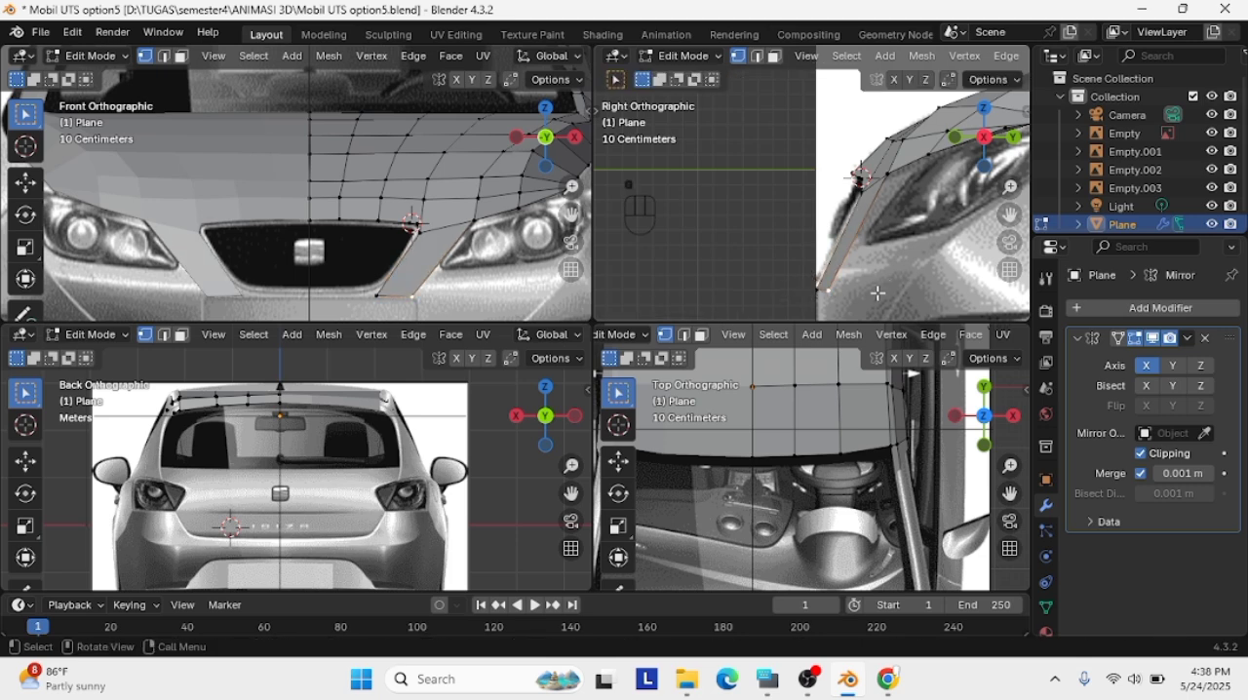
key(g)
click(815, 285)
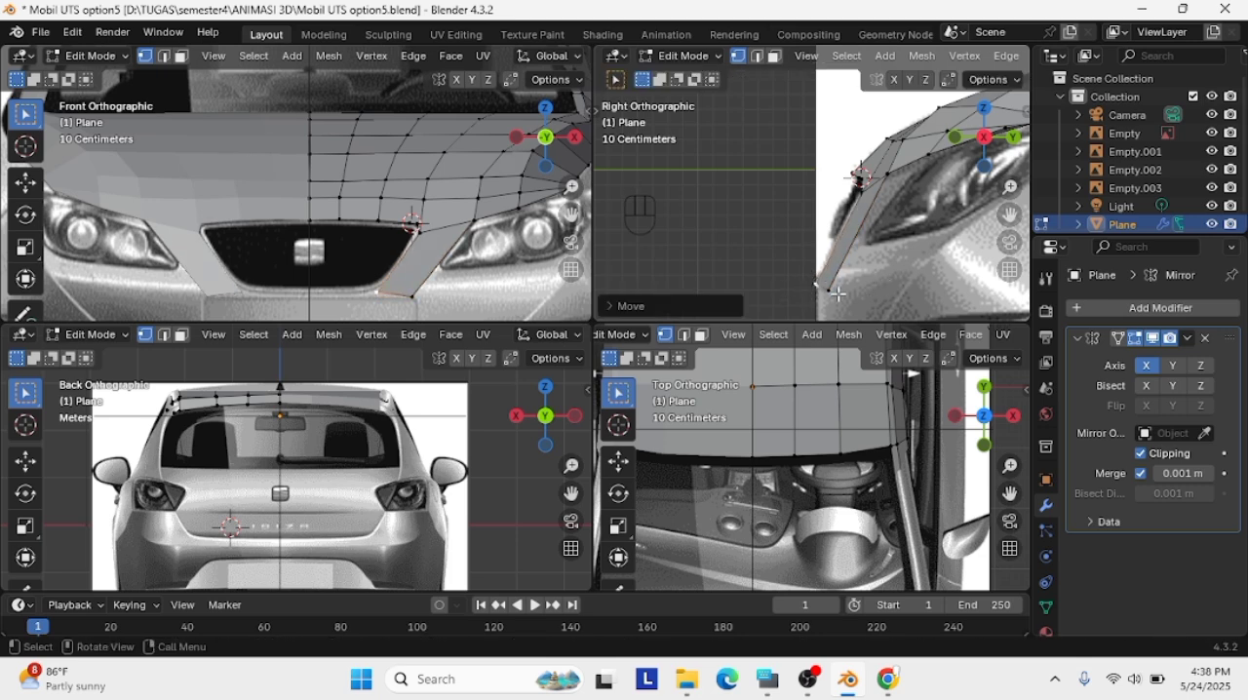
Adjust the grille-side vertex of the strip's lower edge beside the grille's lower corner in the front view
key(g)
click(380, 297)
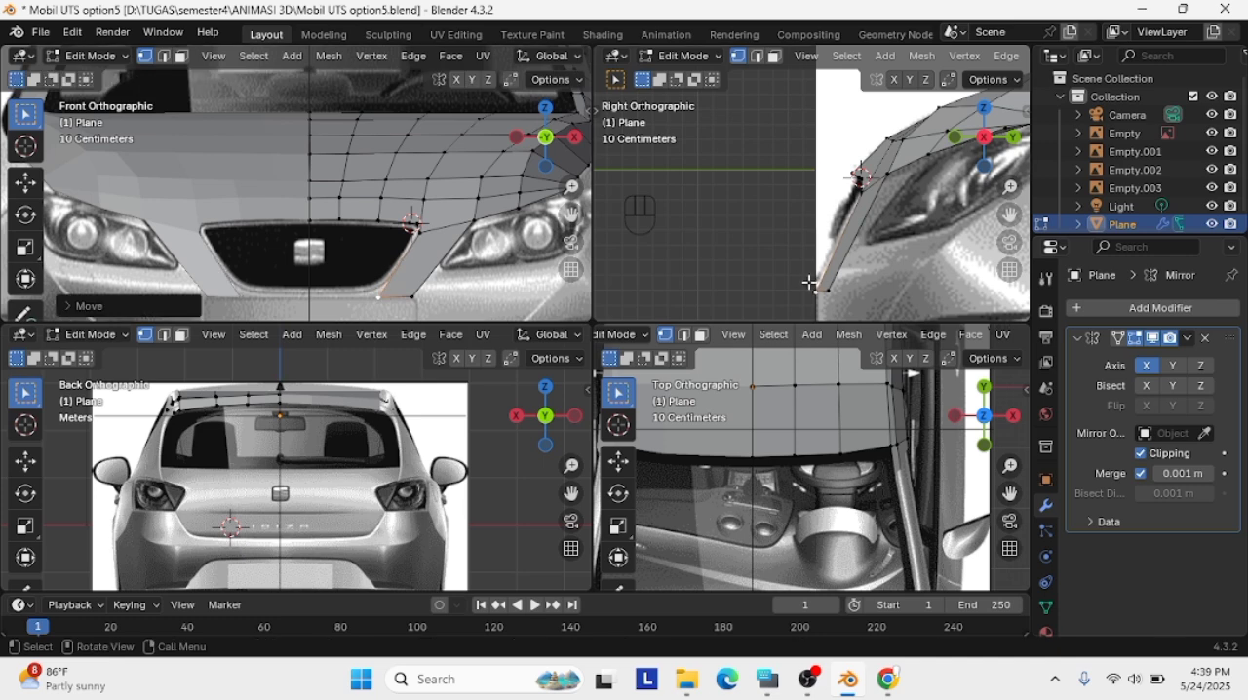
click(836, 289)
scroll(897, 238, down, 1)
scroll(892, 183, up, 1)
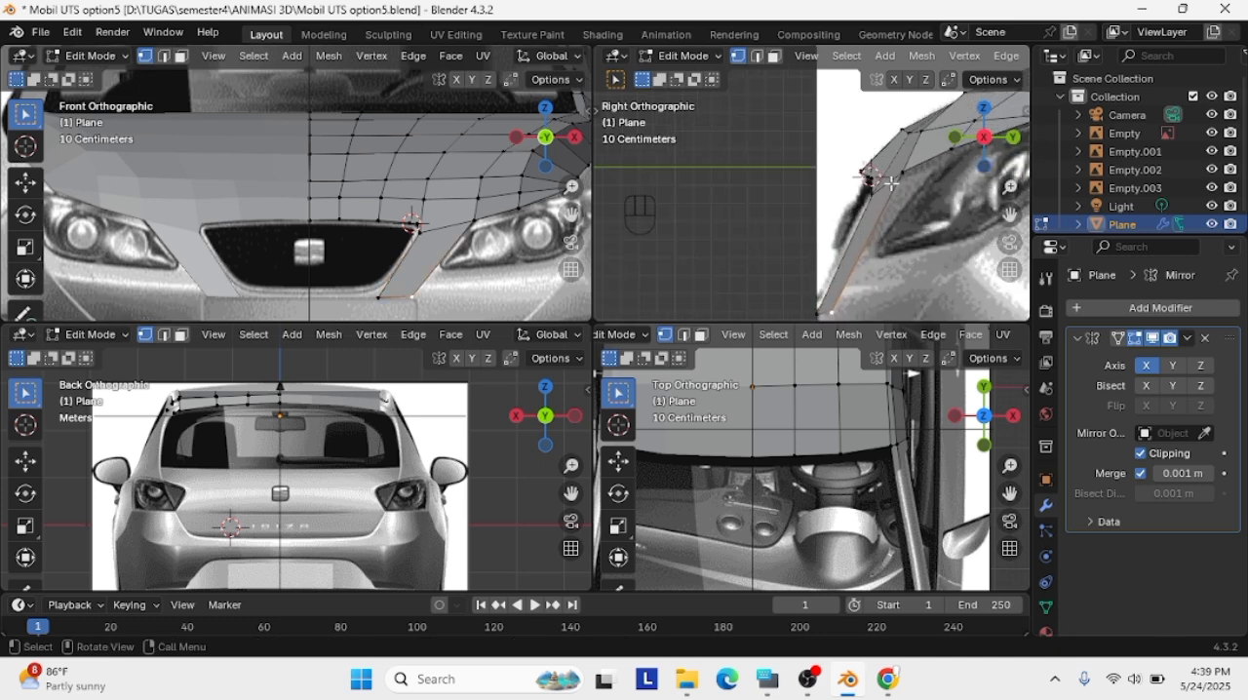
Move the strip's upper outer vertex to the headlight's inner corner using the side and front views
key(g)
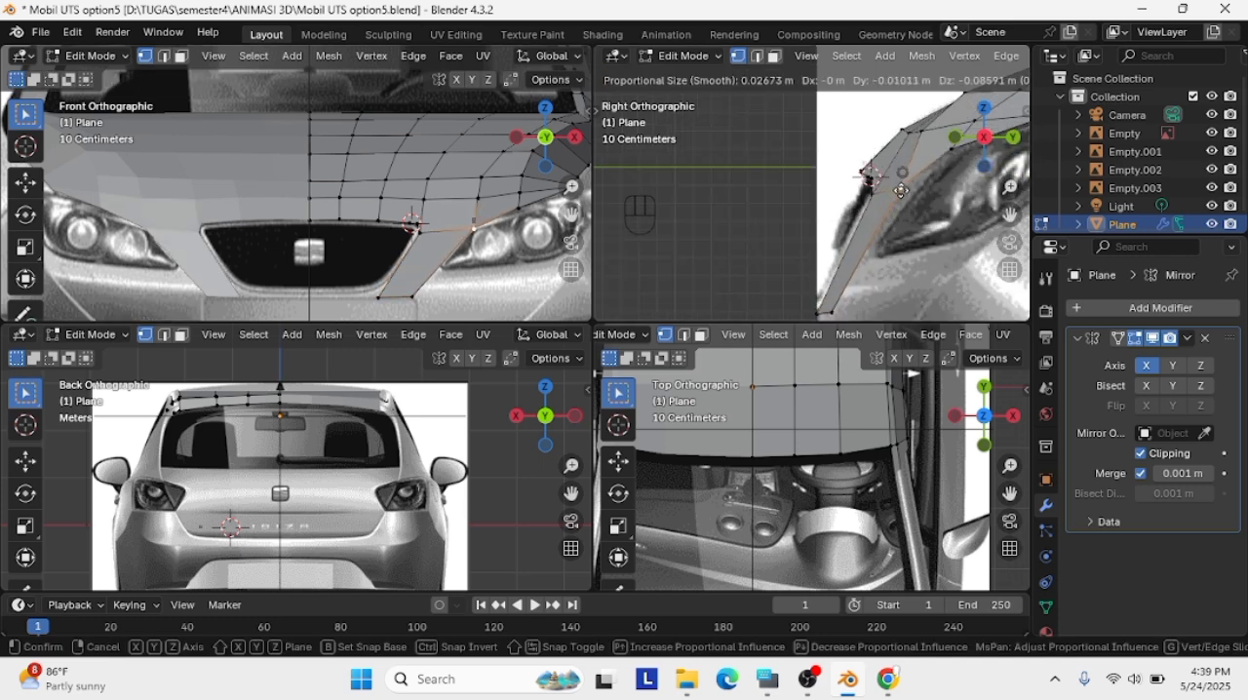
click(907, 179)
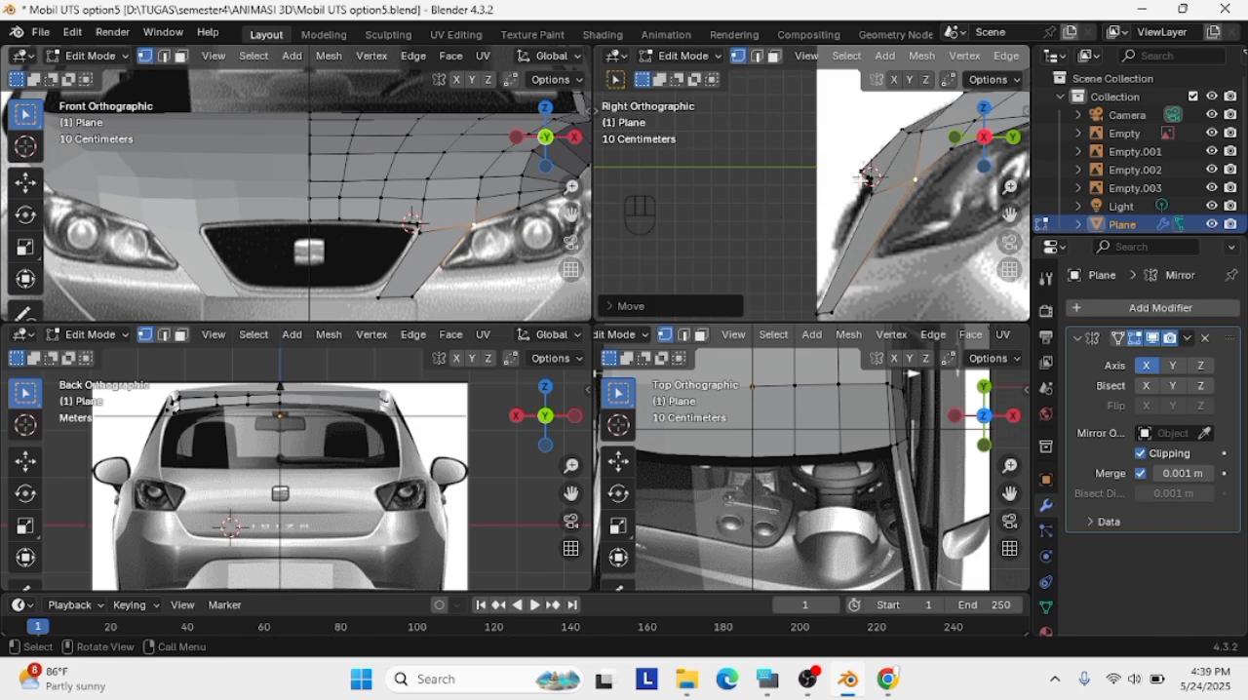
key(g)
click(466, 227)
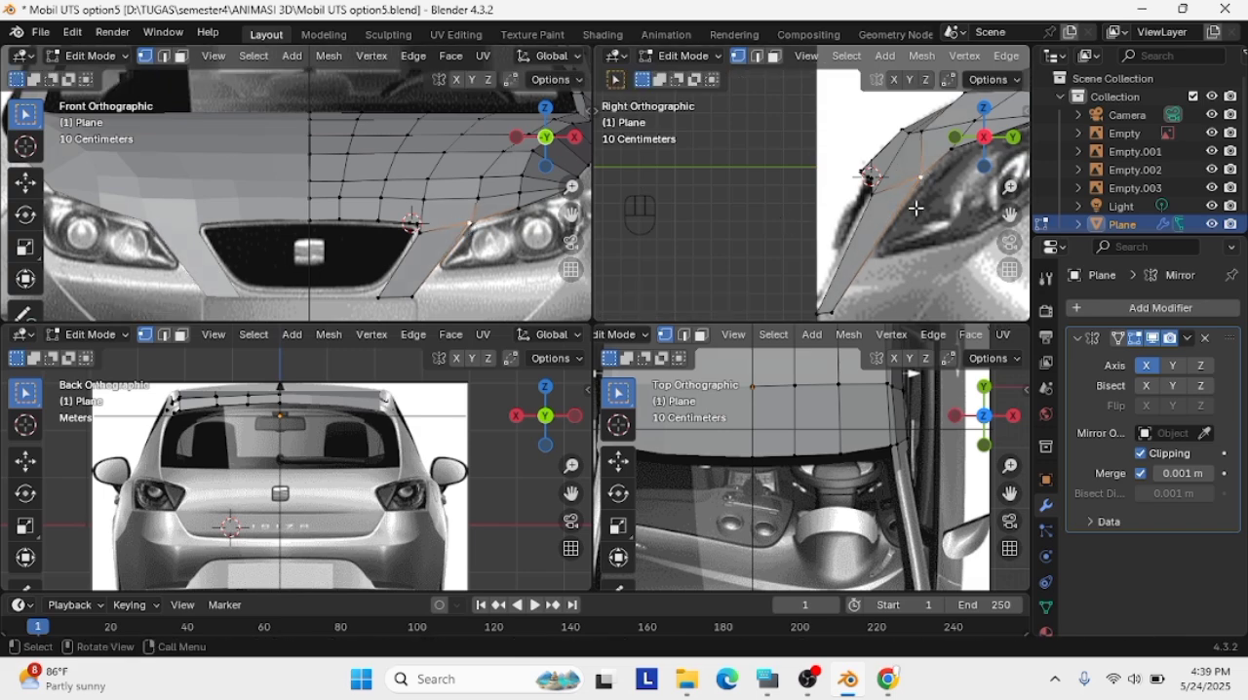
Subdivide the hood edge above the headlight's inner end and move the new vertex onto the headlight outline
shift+click(518, 206)
right_click(516, 204)
click(516, 203)
scroll(519, 208, up, 1)
click(536, 221)
key(g)
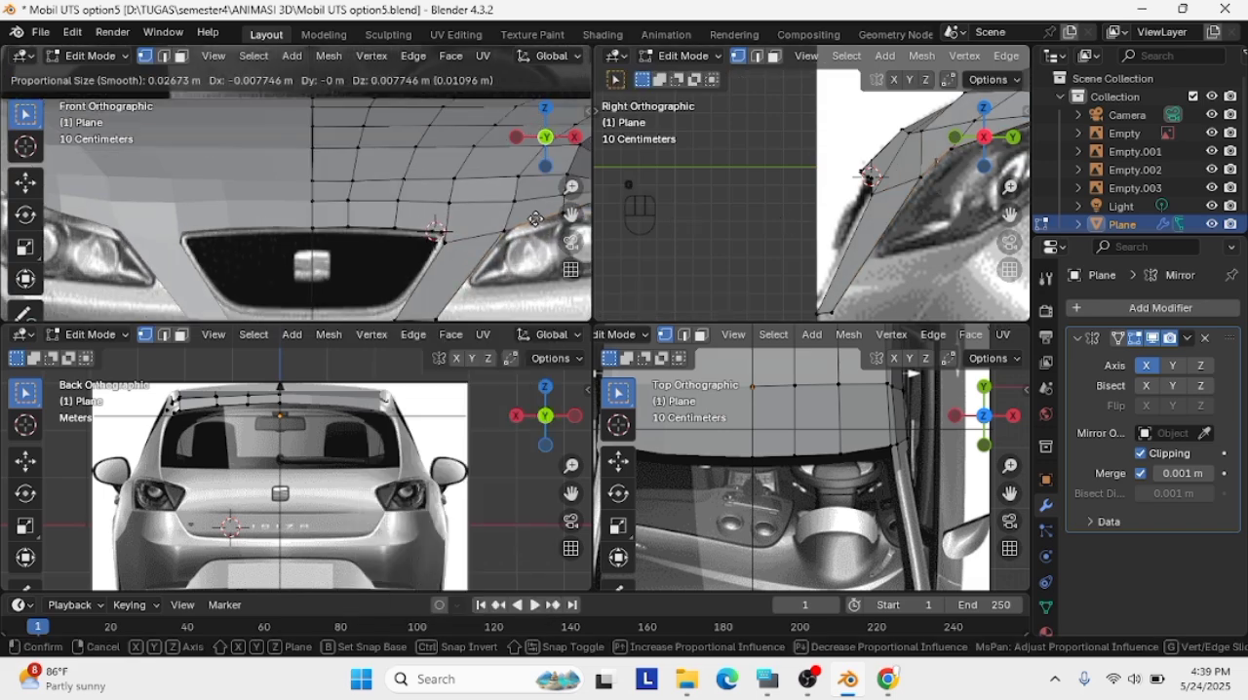
click(535, 213)
Shift the strip's upper outer vertex slightly outward to fit the headlight's inner corner in the front view
scroll(527, 210, up, 2)
key(g)
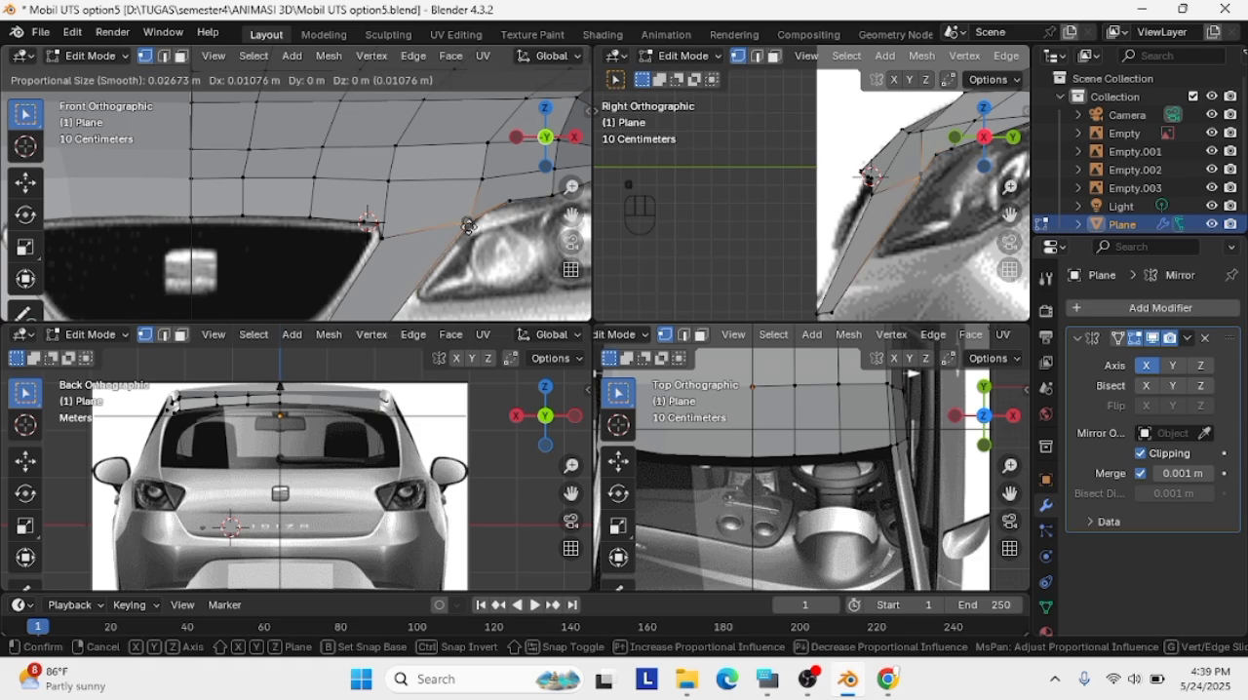
click(506, 199)
Subdivide the edge between the headlight's inner corner and the neighbouring vertex, and place the new vertex on the headlight outline
click(512, 203)
shift+click(475, 215)
right_click(476, 209)
click(477, 208)
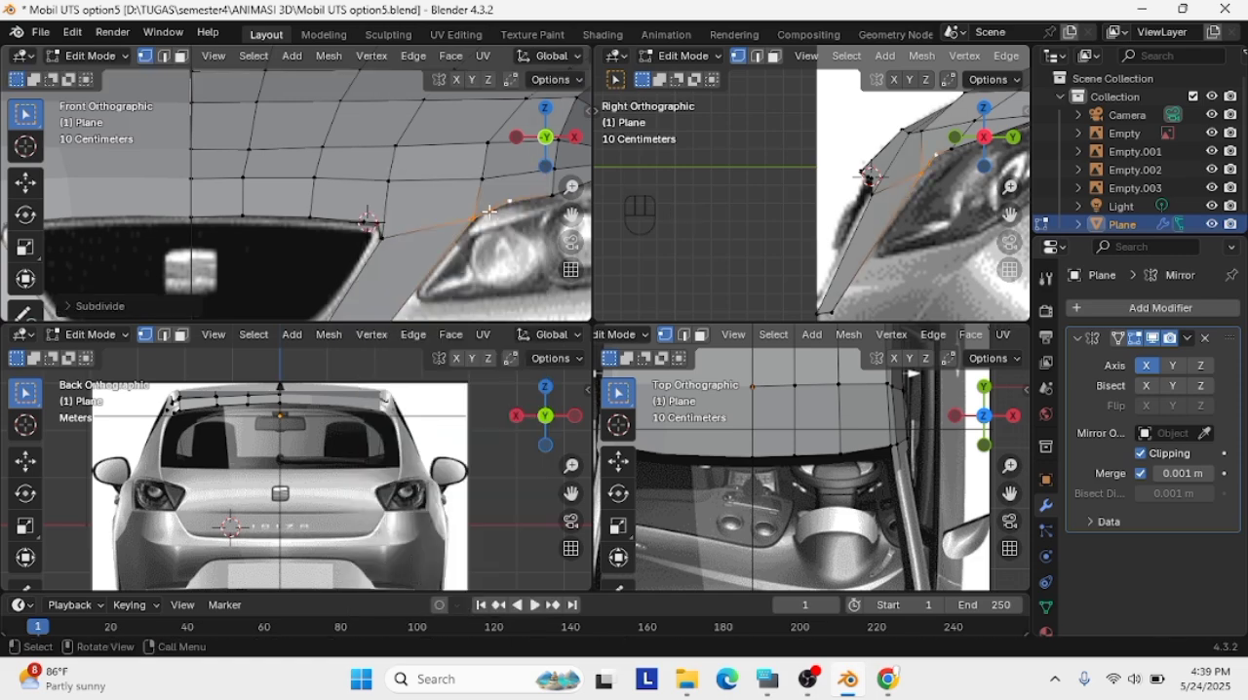
click(490, 209)
key(g)
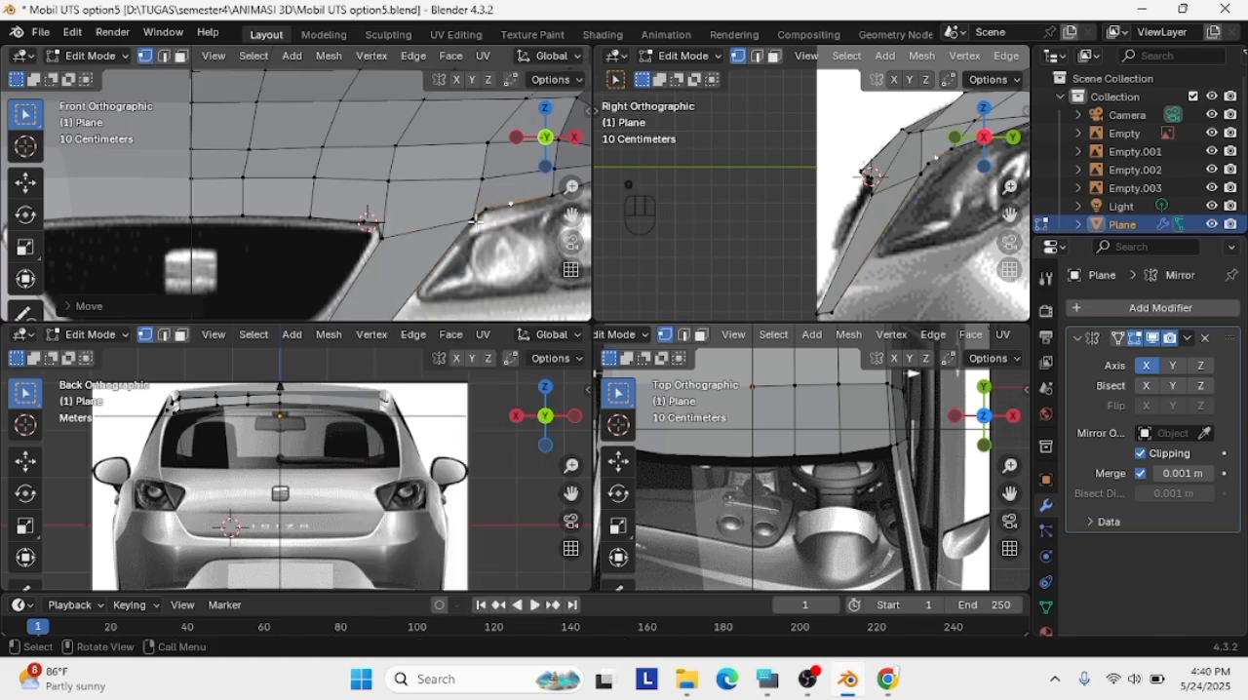
click(482, 212)
Subdivide the headlight-side edge once more and fit the added vertex to the headlight's upper outline
scroll(482, 214, up, 1)
right_click(523, 220)
click(523, 219)
click(533, 213)
key(g)
click(534, 215)
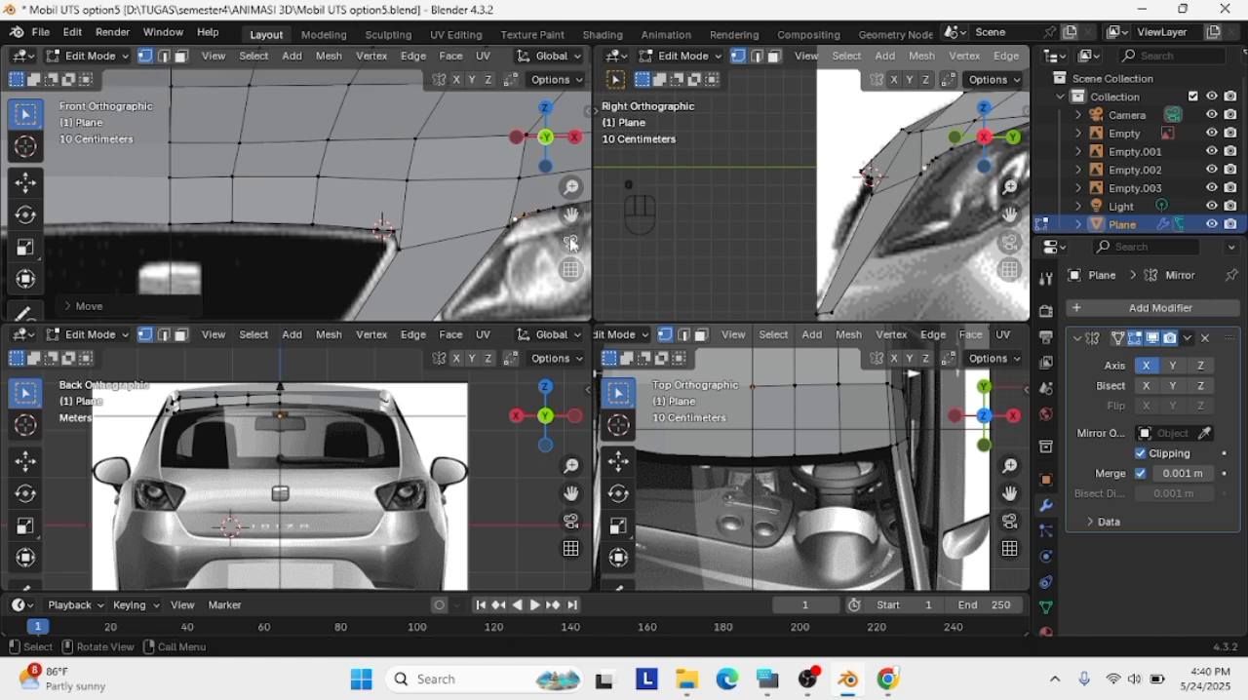
click(523, 215)
key(g)
click(525, 219)
scroll(536, 234, up, 1)
scroll(539, 240, down, 2)
scroll(499, 214, up, 1)
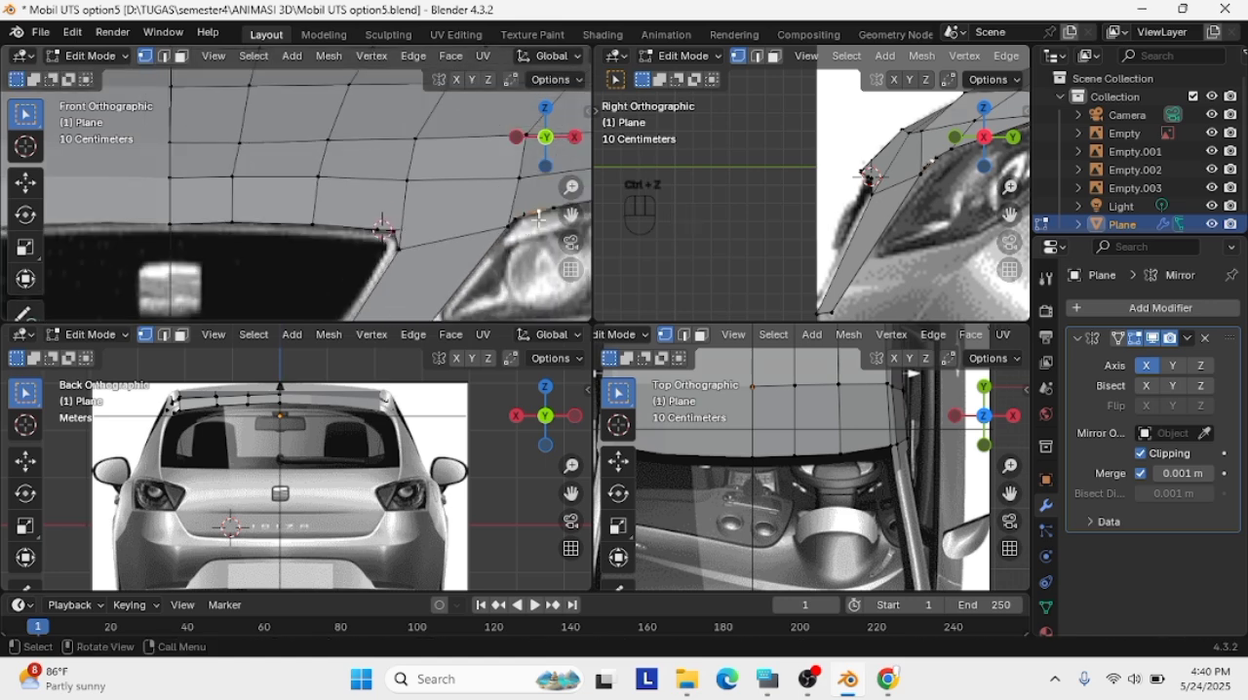
click(528, 217)
key(g)
click(542, 265)
key(x)
click(557, 290)
click(517, 215)
key(g)
click(533, 228)
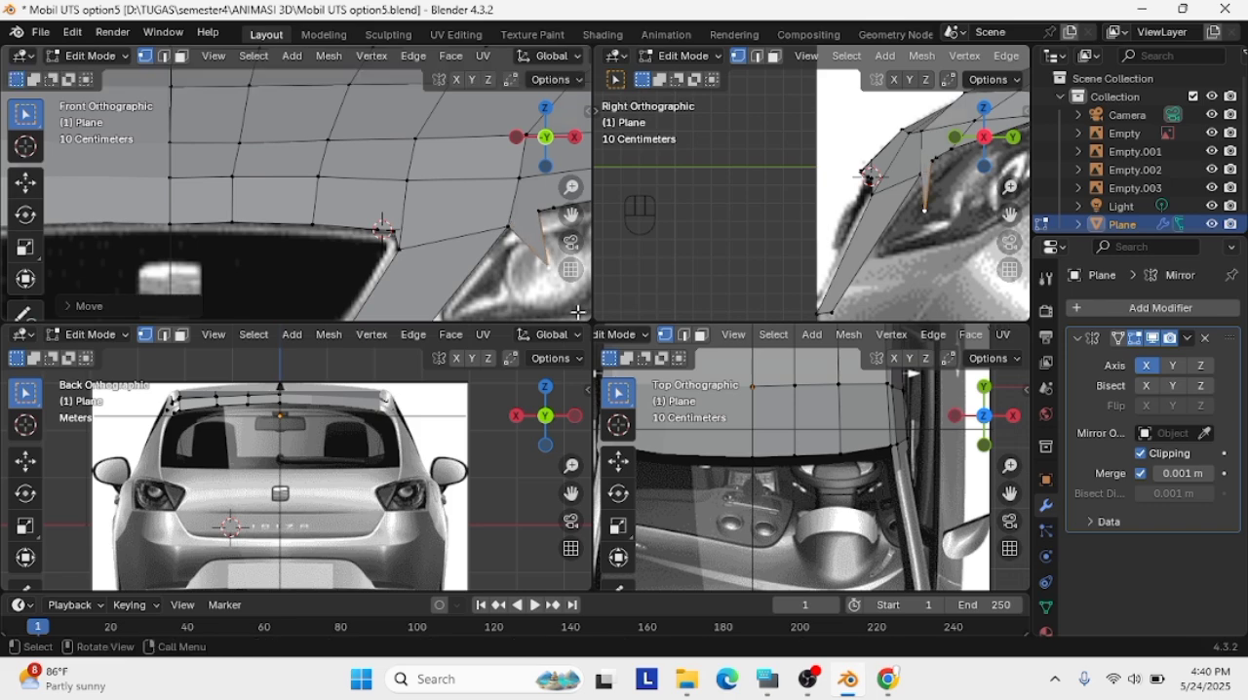
key(ctrl+z)
Reposition the vertices around the headlight's inner corner so the hood edge follows its rounded outline
scroll(530, 218, down, 1)
shift+middle_drag(527, 215, 463, 243)
scroll(463, 243, up, 1)
click(463, 242)
key(g)
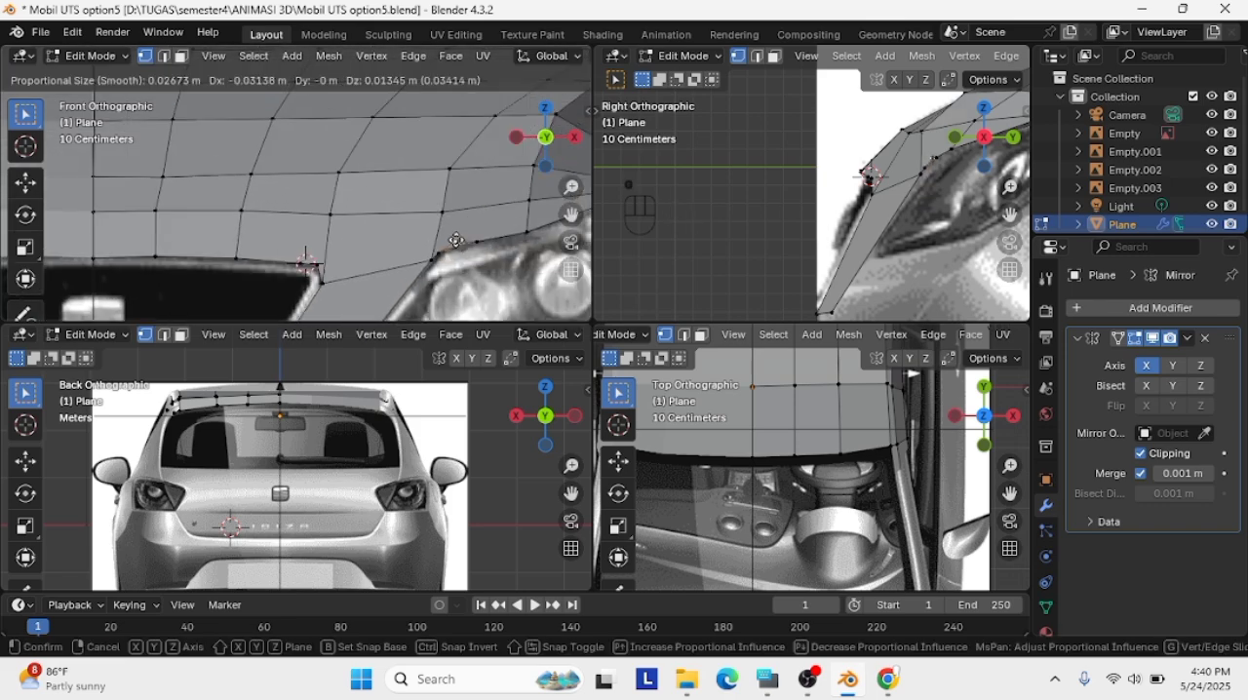
click(453, 246)
click(439, 255)
key(g)
click(440, 251)
click(431, 260)
key(g)
key(Escape)
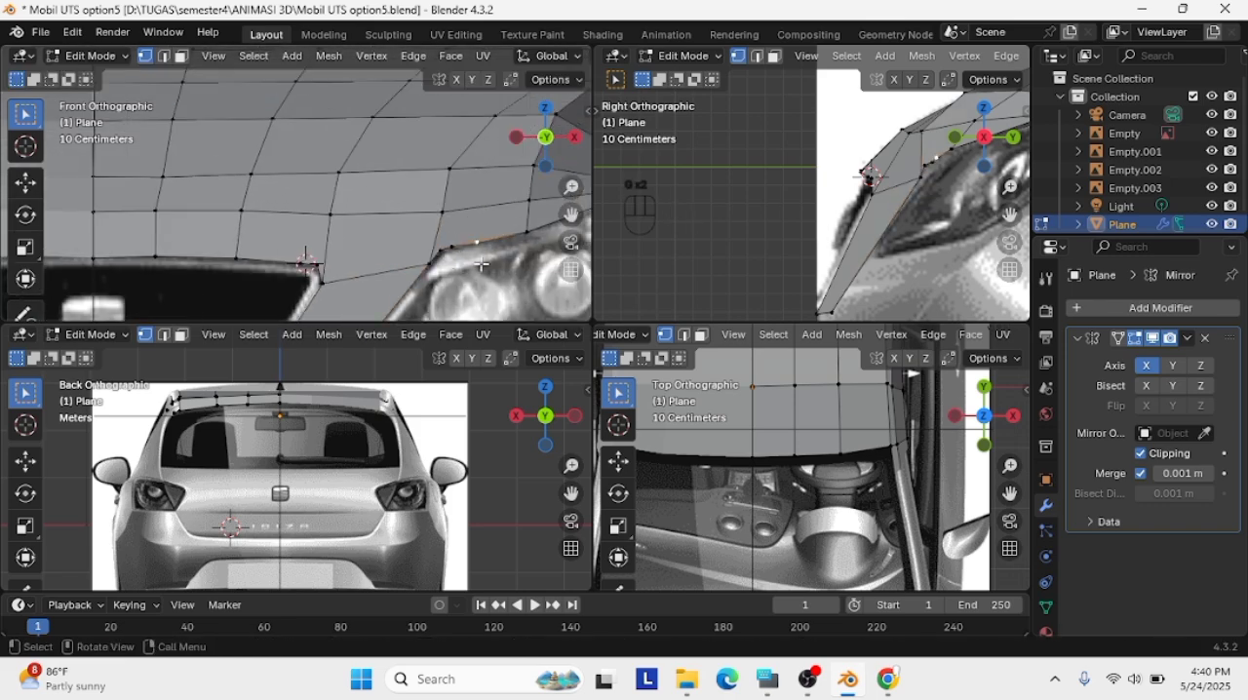
Subdivide the strip's grille-side edge and move the new vertex down to the grille's lower corner in the front view
scroll(432, 260, down, 7)
click(296, 253)
scroll(290, 255, up, 2)
scroll(290, 254, up, 1)
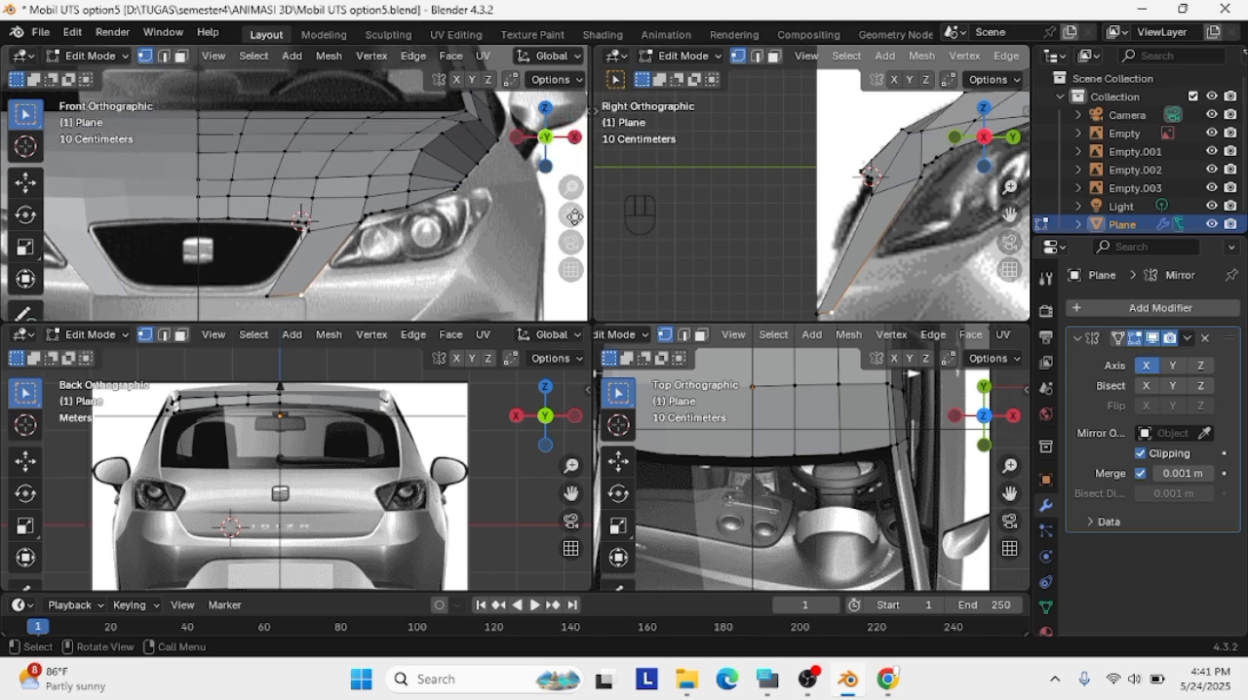
shift+middle_drag(290, 255, 364, 225)
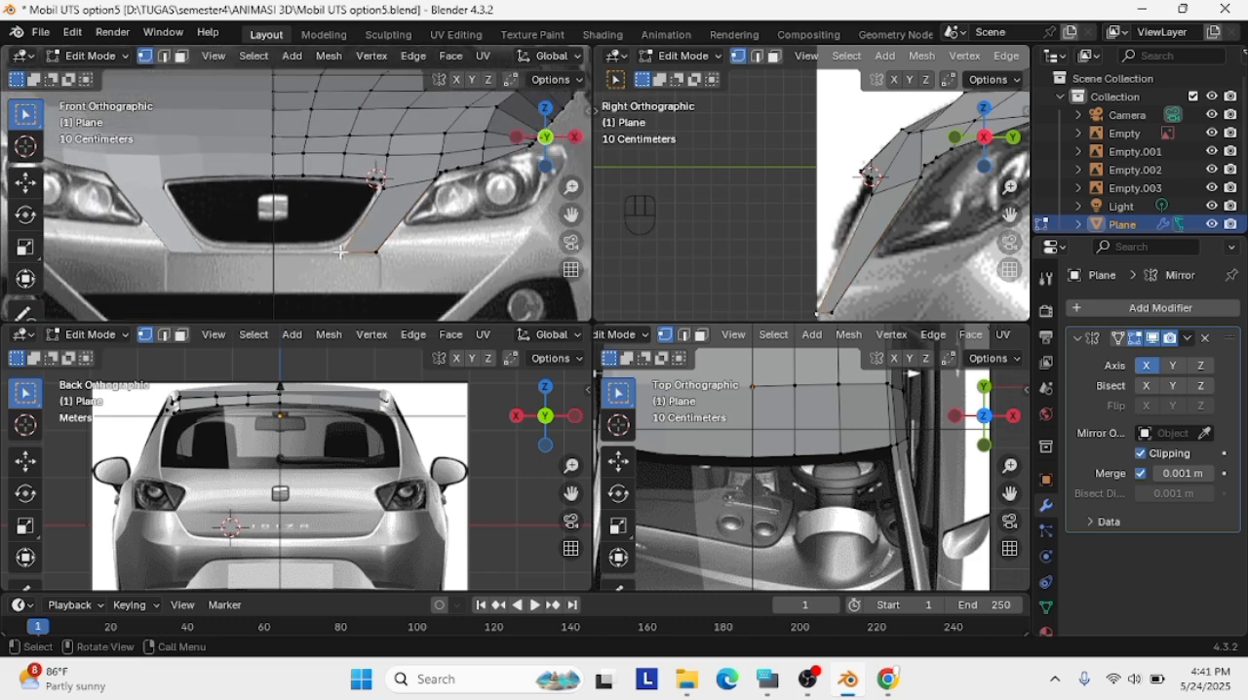
scroll(341, 252, up, 2)
key(g)
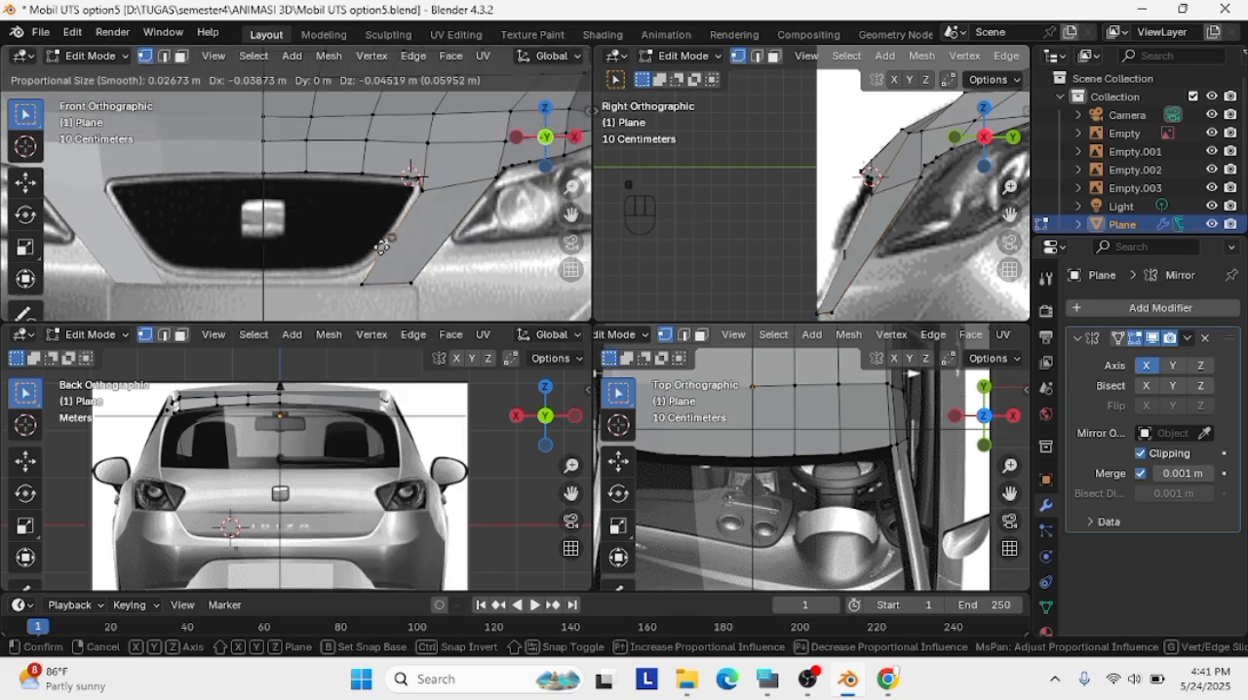
click(371, 263)
key(g)
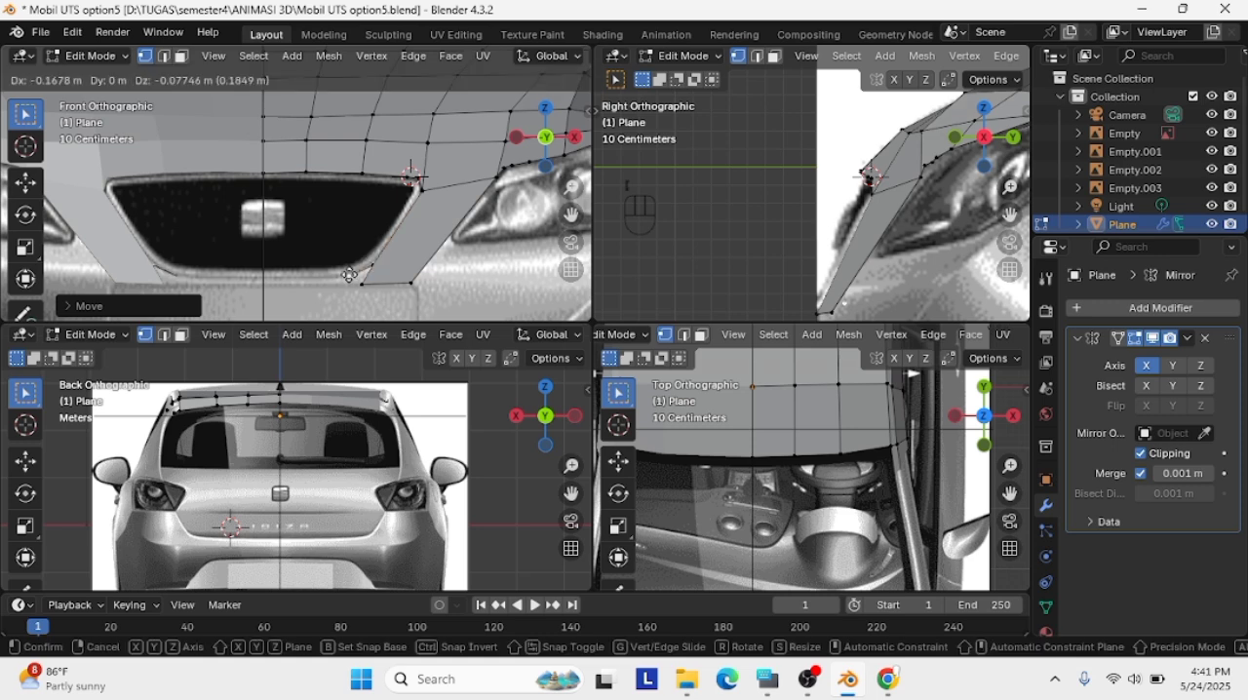
click(358, 274)
key(ctrl+z)
key(ctrl+z)
click(359, 280)
key(g)
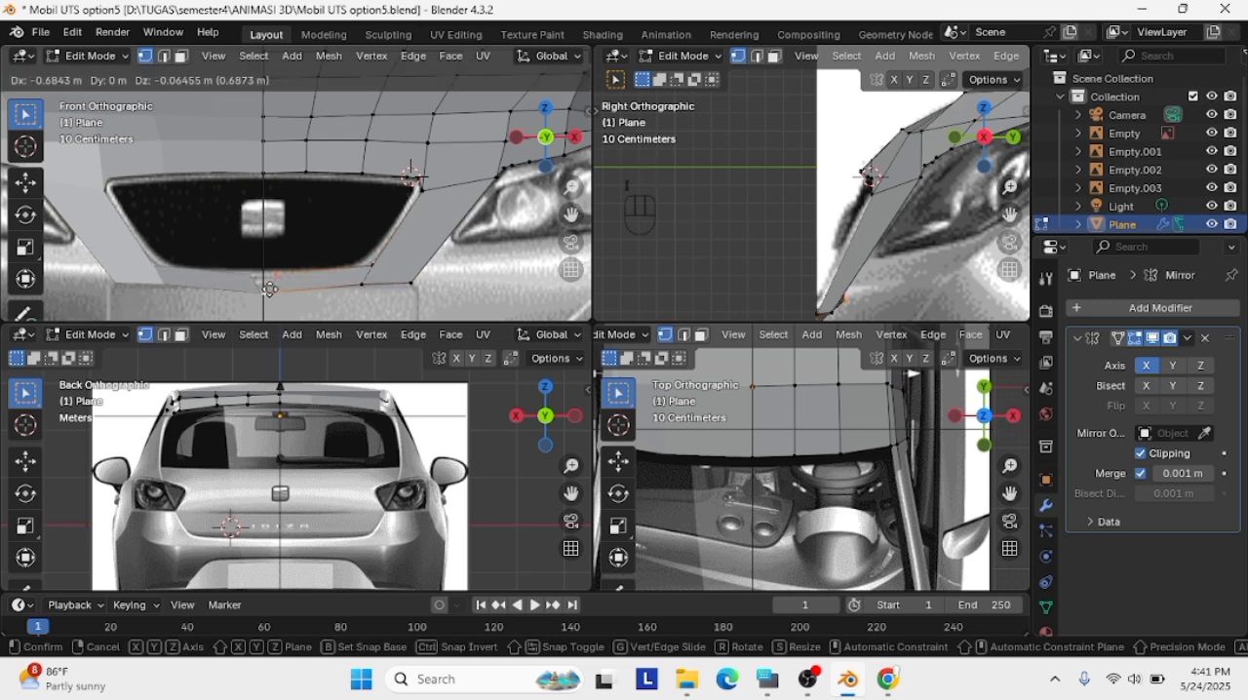
click(368, 285)
key(ctrl+z)
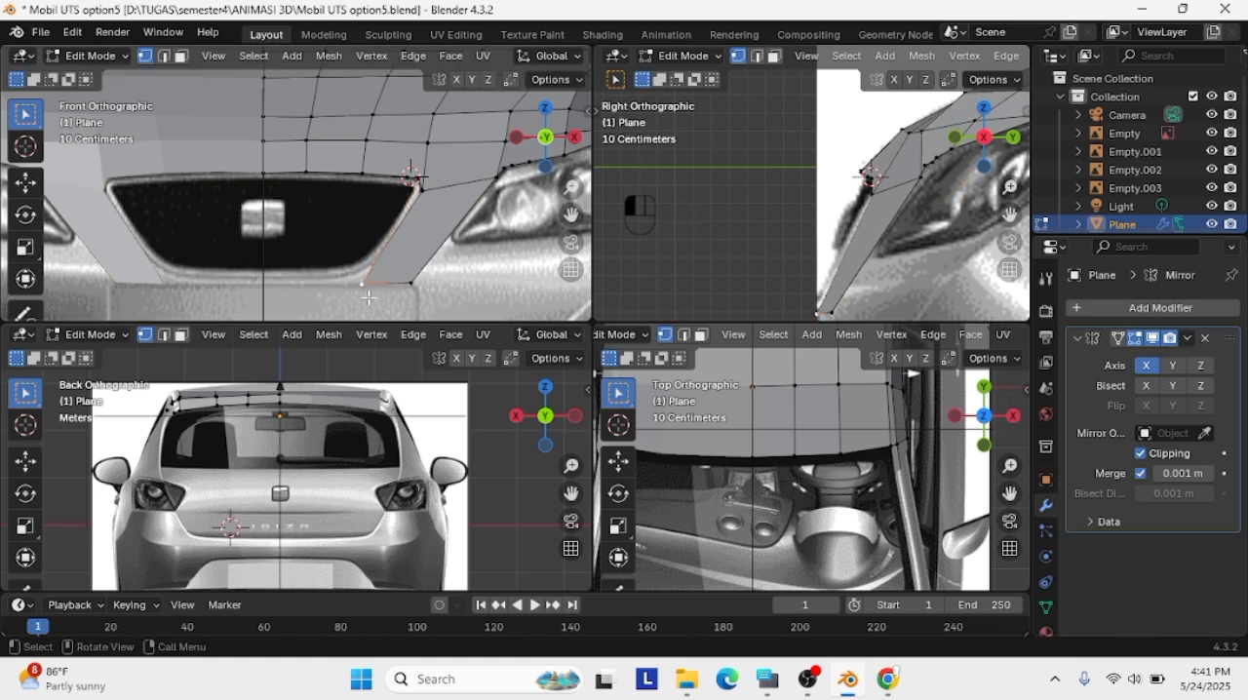
Extrude the strip's short lower grille-side edge below the grille and place its lower end vertex on the mirror center line
key(e)
click(273, 273)
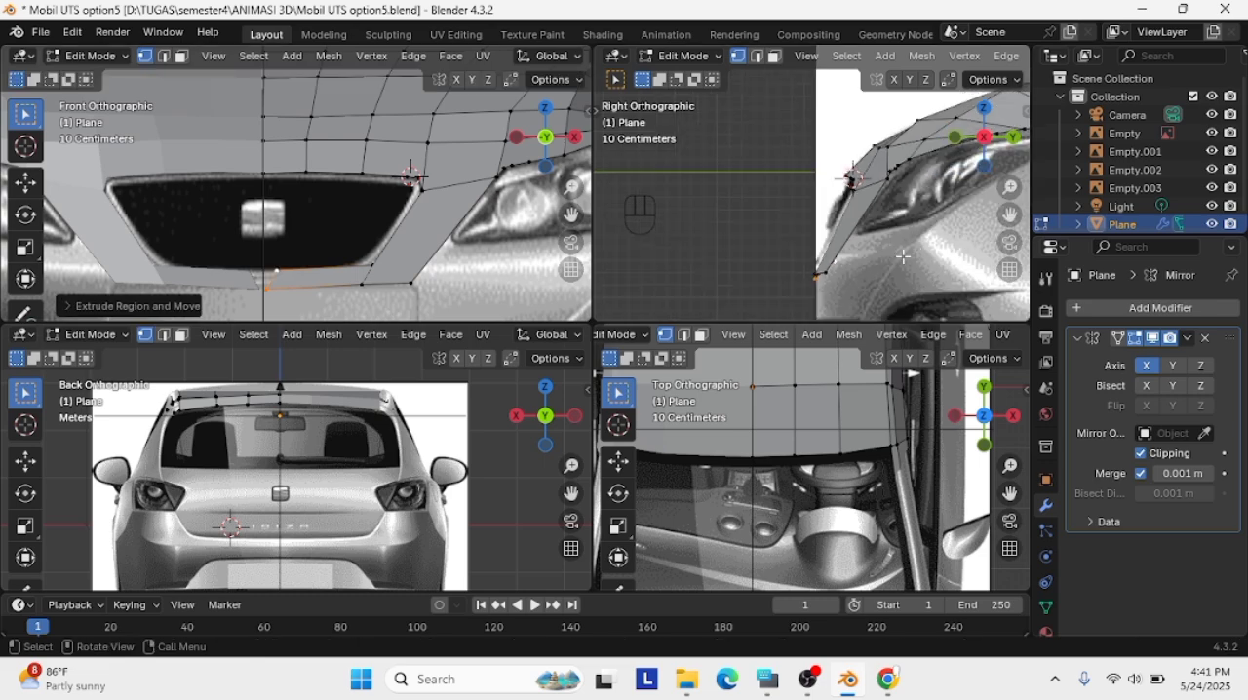
key(g)
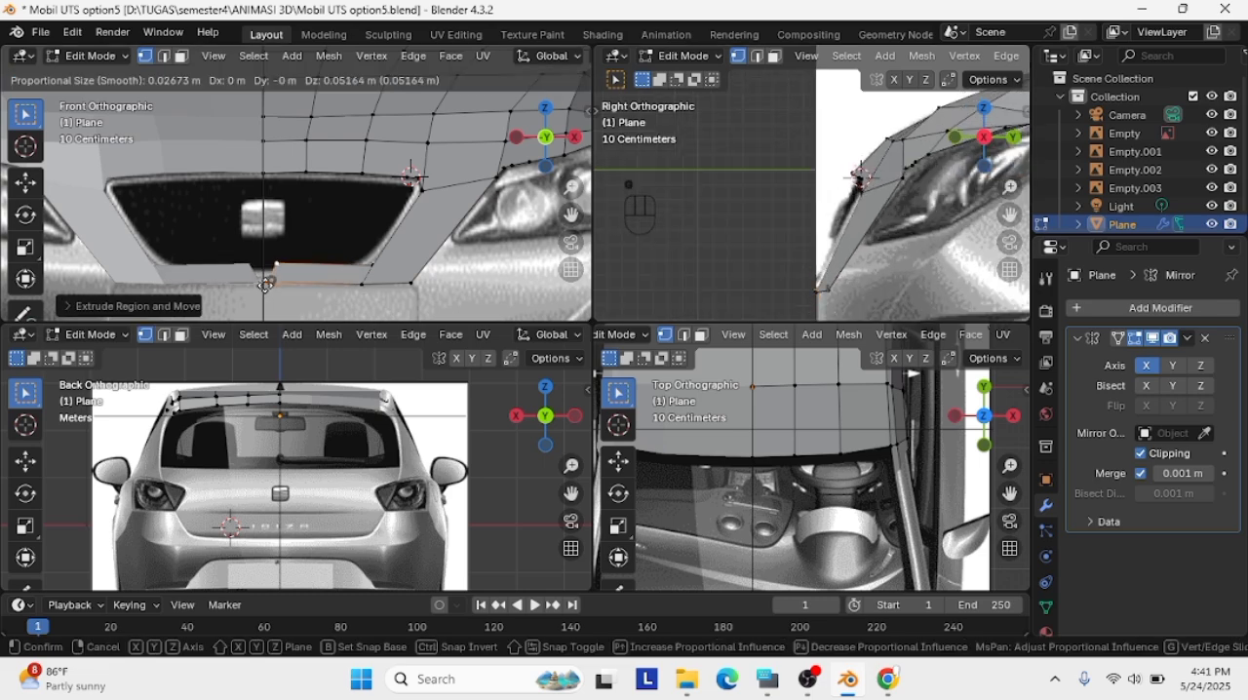
scroll(264, 282, up, 3)
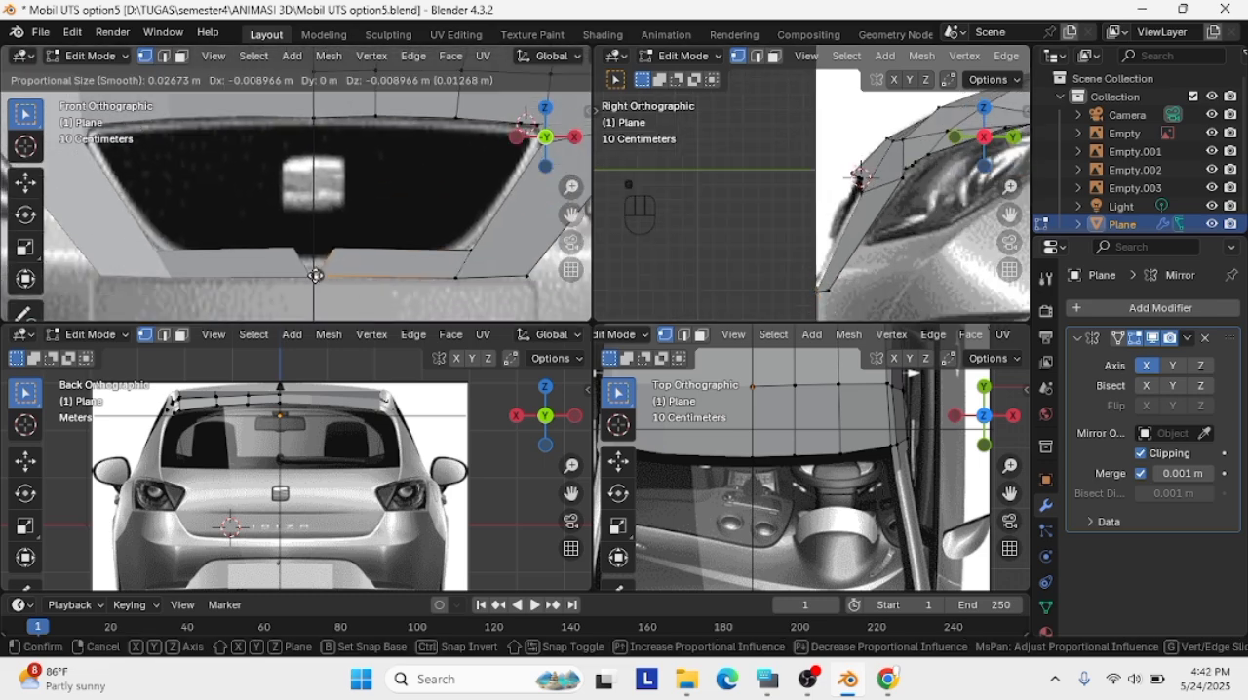
click(315, 276)
Move the new face's upper vertices onto the grille's bottom outline in the front view
key(g)
click(465, 254)
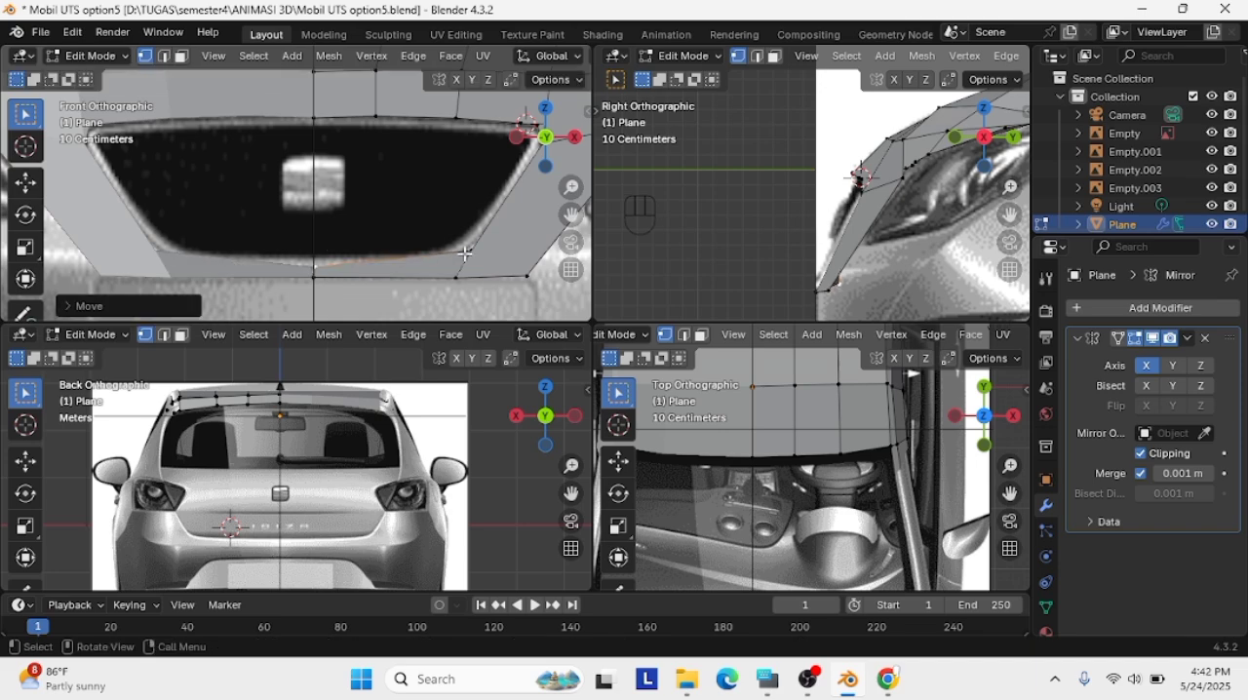
key(g)
click(463, 263)
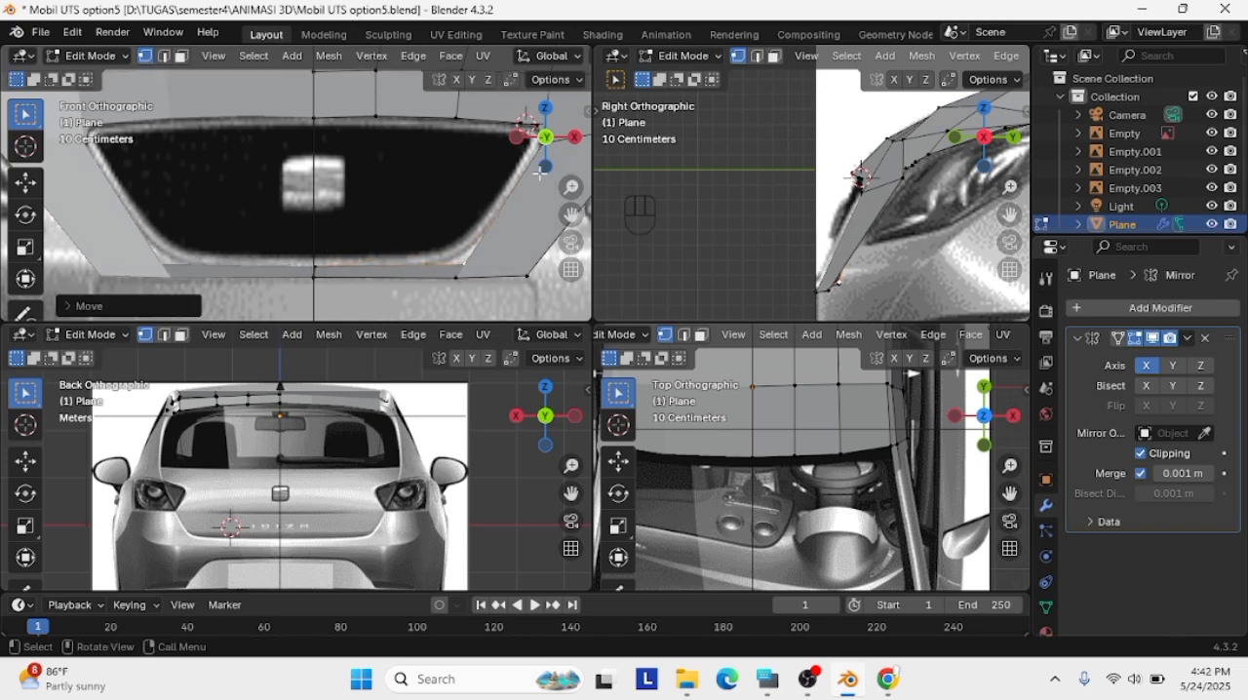
Subdivide the strip's long grille-side edge and slide the new vertex down to where the grille's corner starts curving
scroll(541, 173, up, 3)
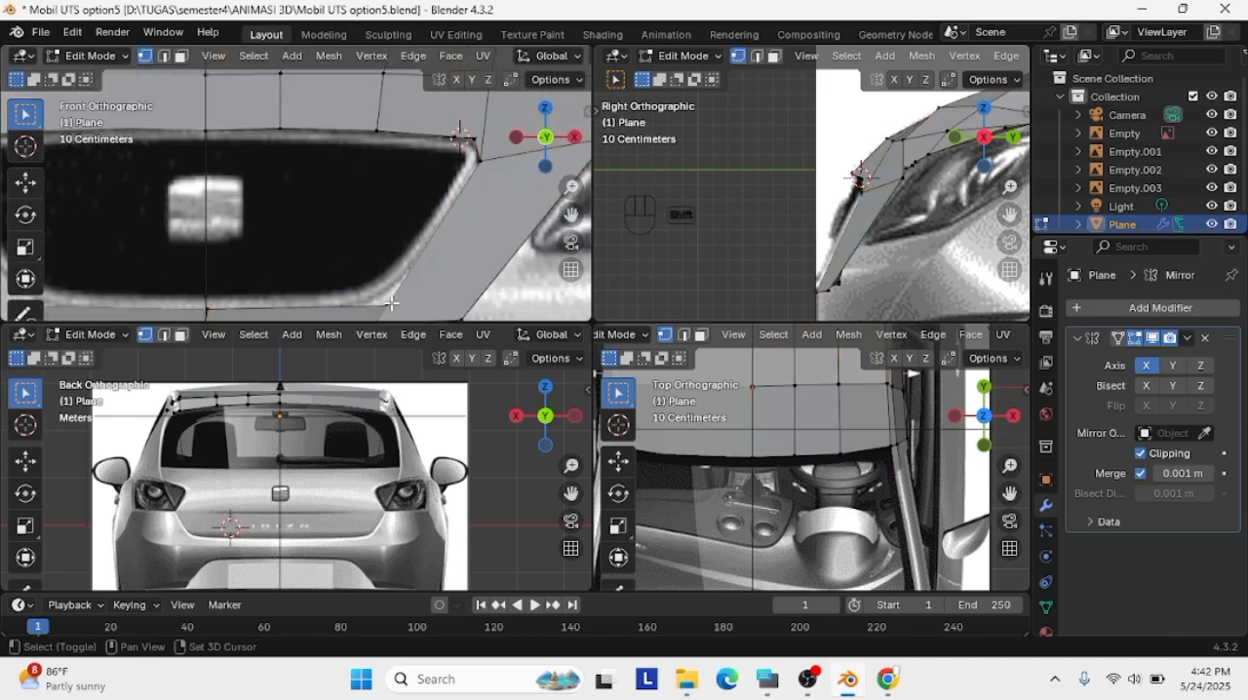
right_click(481, 161)
click(481, 163)
click(435, 234)
key(g)
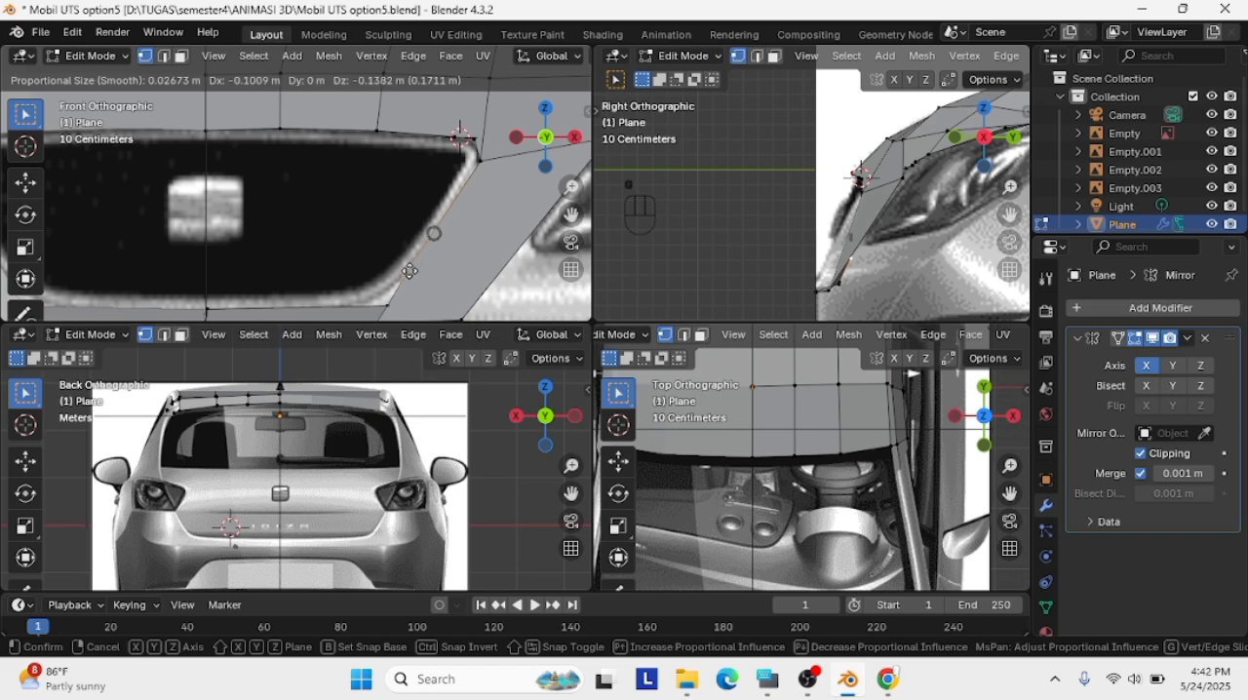
click(407, 272)
Shift the lower corner vertex inward to where the grille's bottom edge starts curving
click(389, 305)
key(g)
click(364, 305)
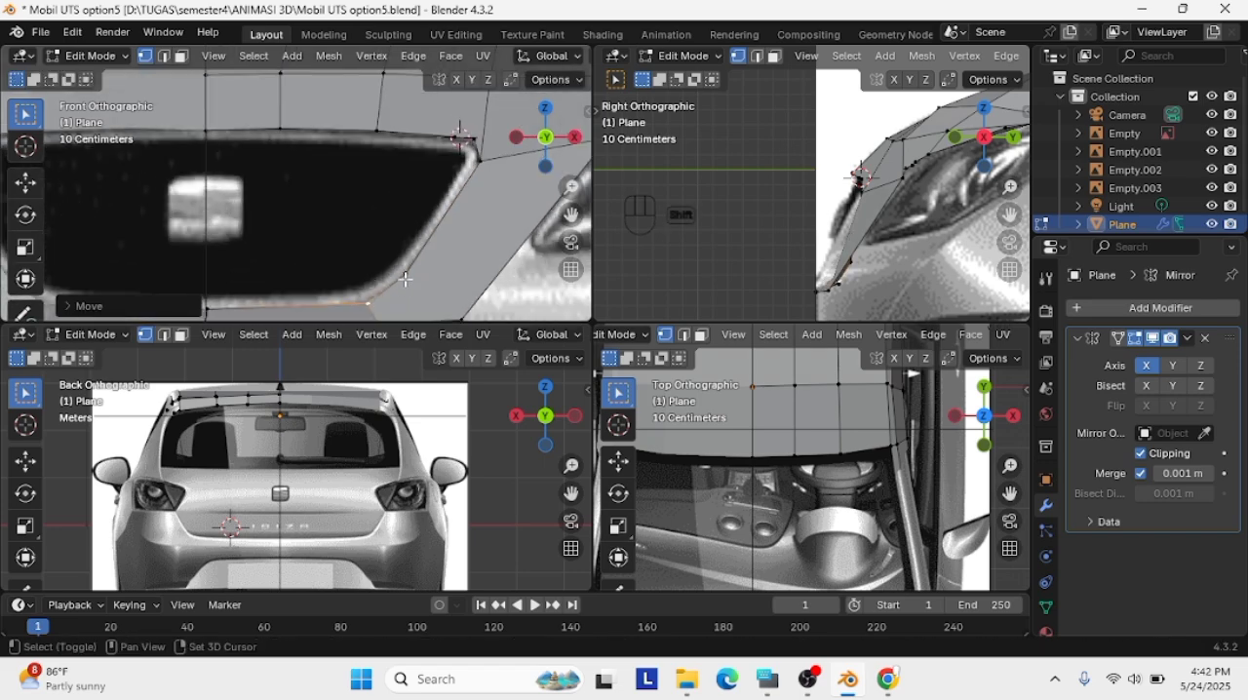
Subdivide the edge across the grille's lower corner and fit the new vertex to the rounded outline
right_click(396, 234)
click(396, 233)
key(g)
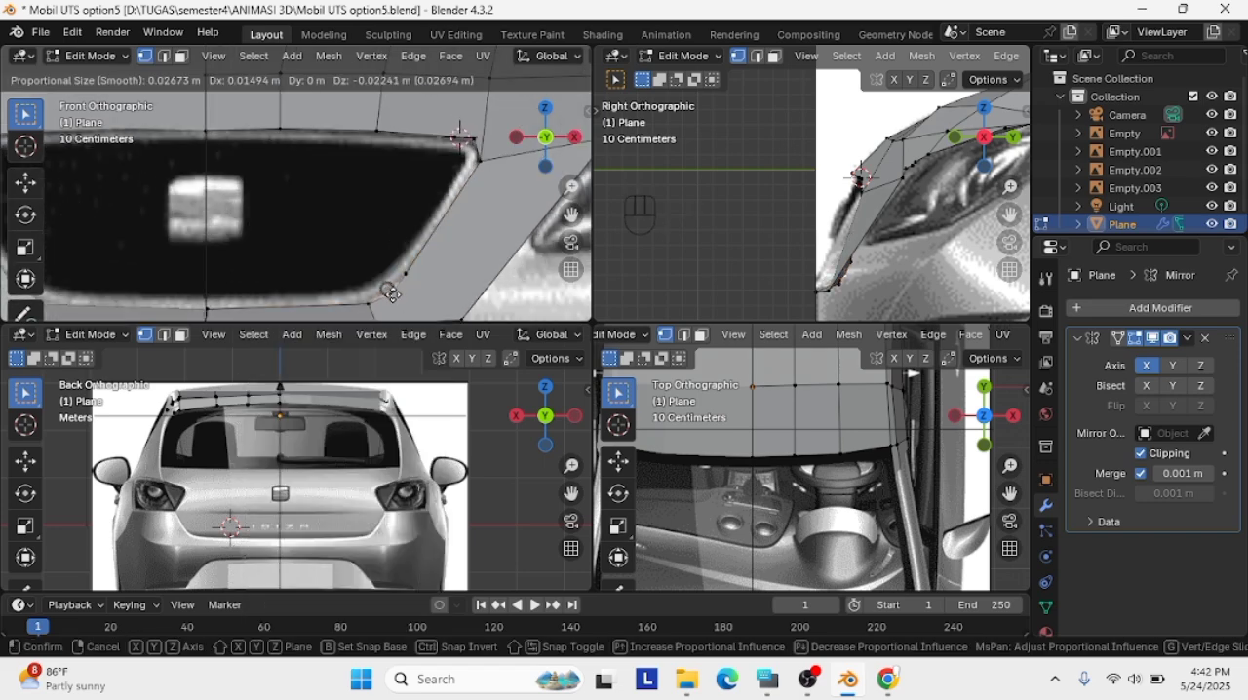
click(392, 293)
click(391, 292)
key(g)
click(390, 294)
Add another vertex on the upper part of the grille's lower corner curve and align it with the outline
shift+click(405, 276)
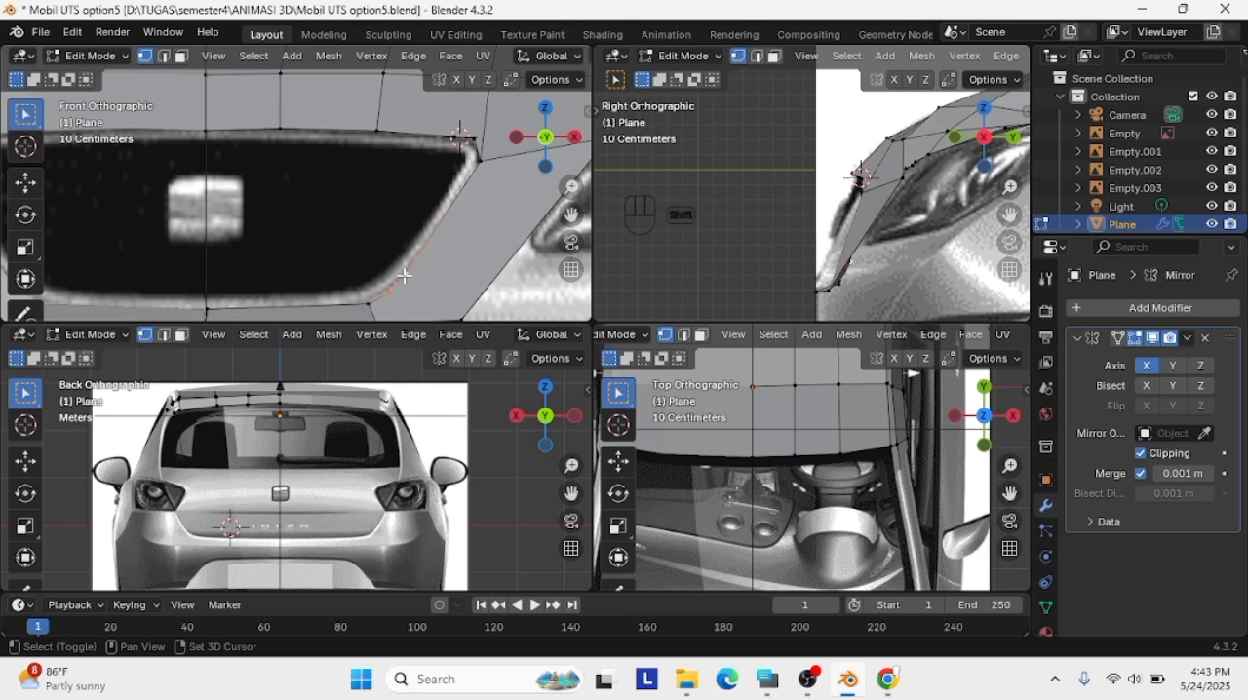
key(g)
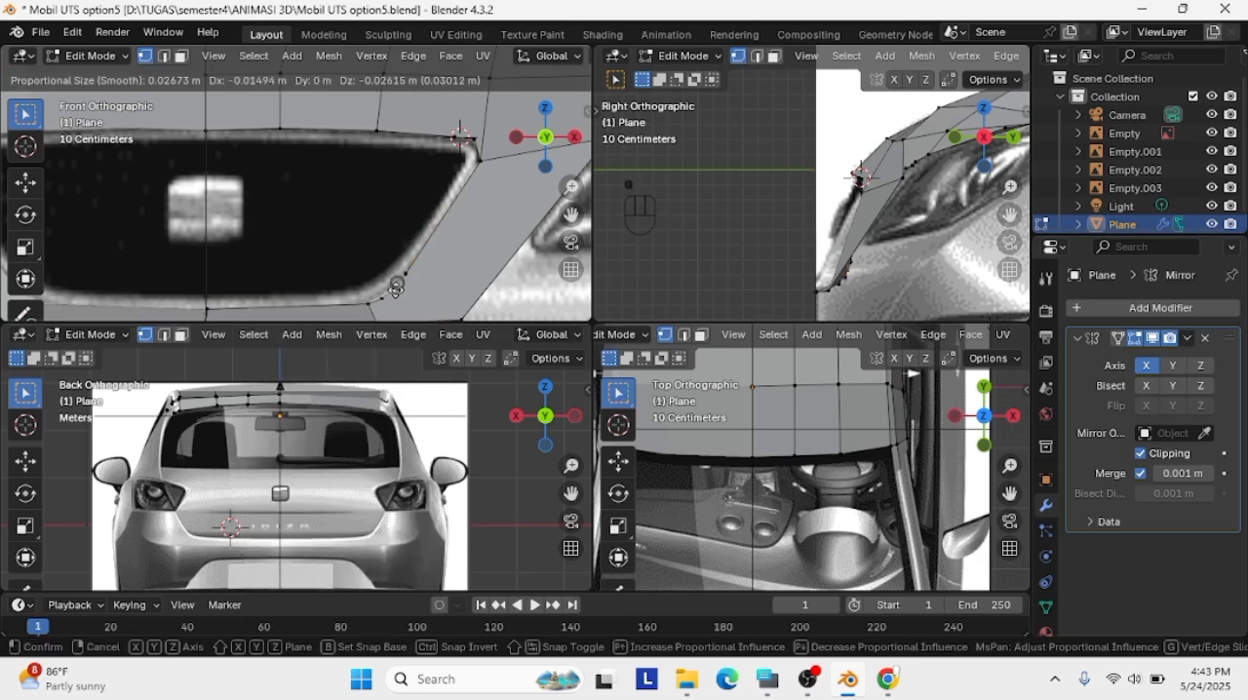
click(392, 292)
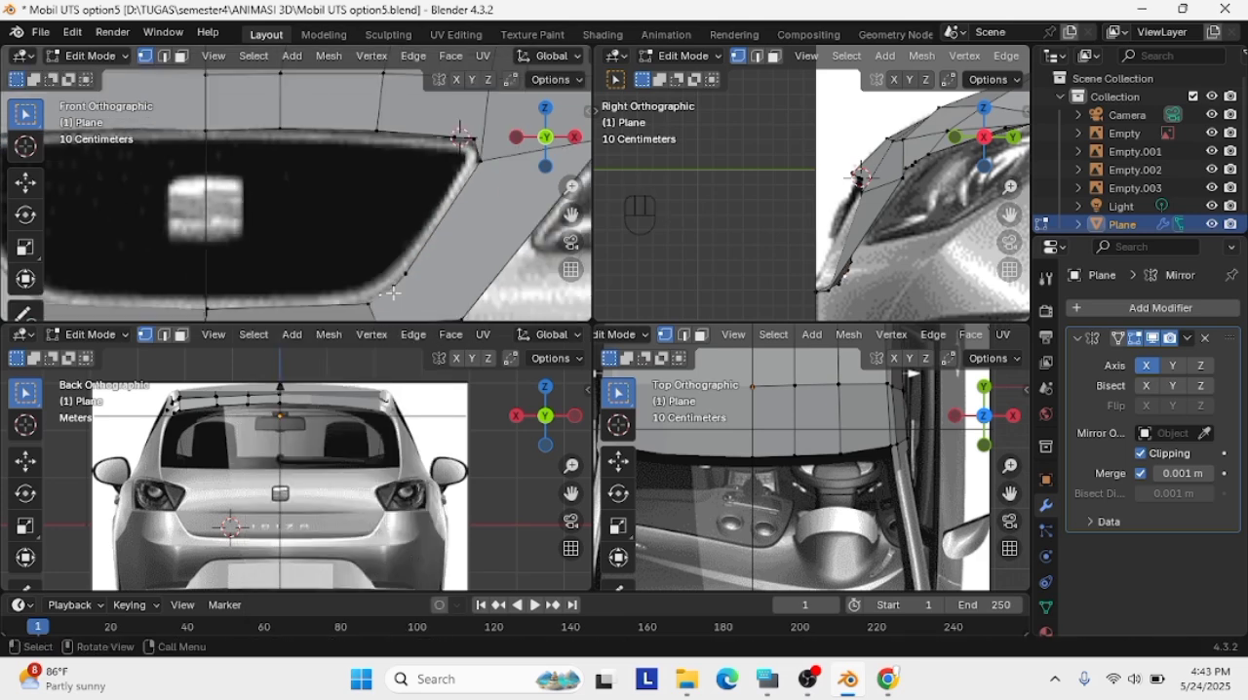
Readjust the vertex where the grille's bottom edge meets the lower corner curve in the front view
shift+middle_drag(393, 292, 422, 261)
key(g)
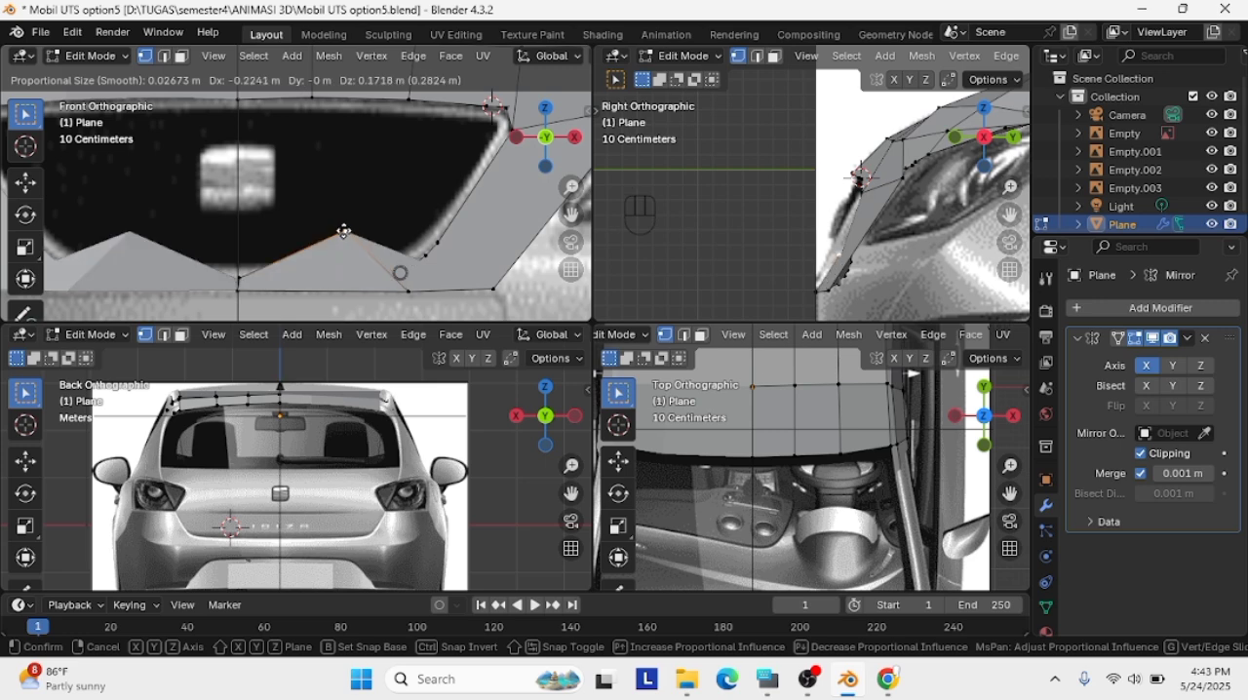
click(392, 271)
Move the grille's lower corner vertex forward toward the bumper outline in the side view
click(438, 243)
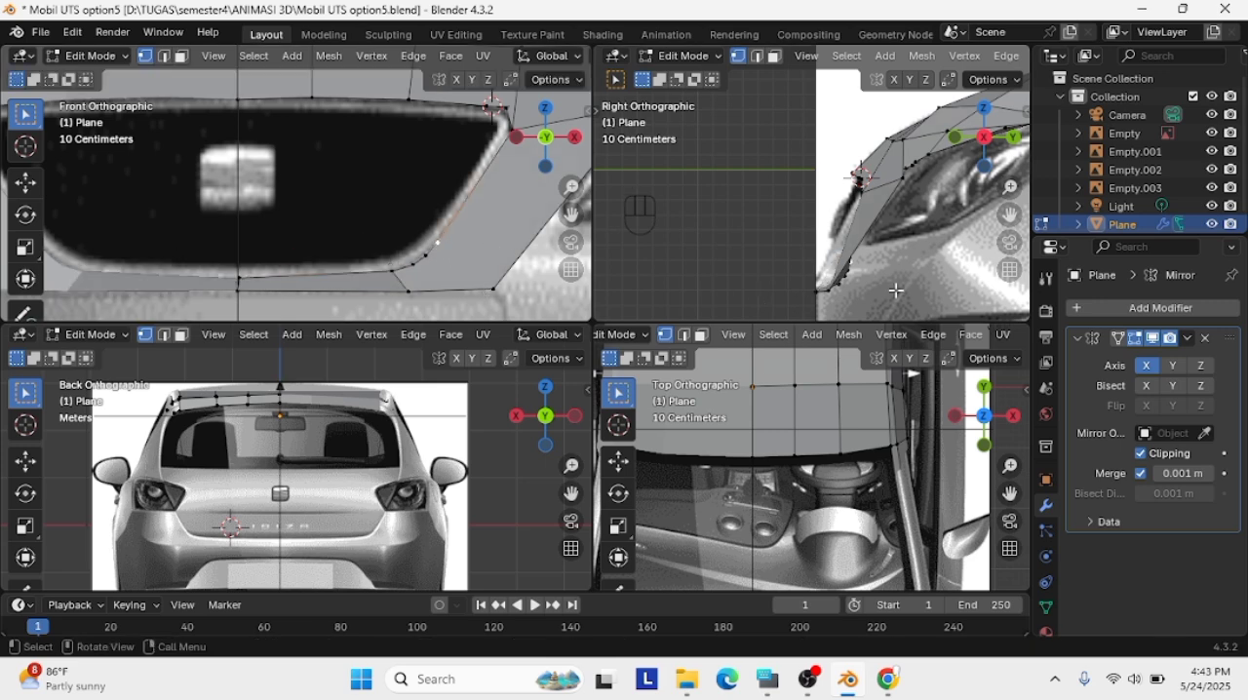
click(834, 268)
key(g)
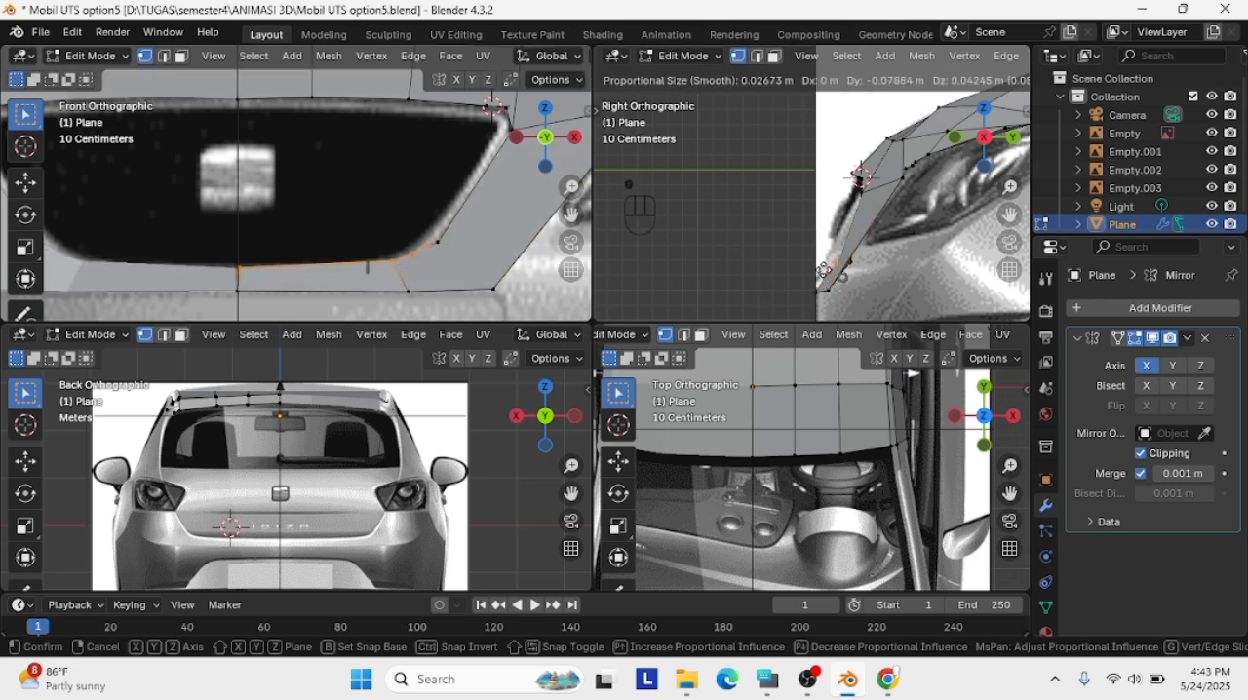
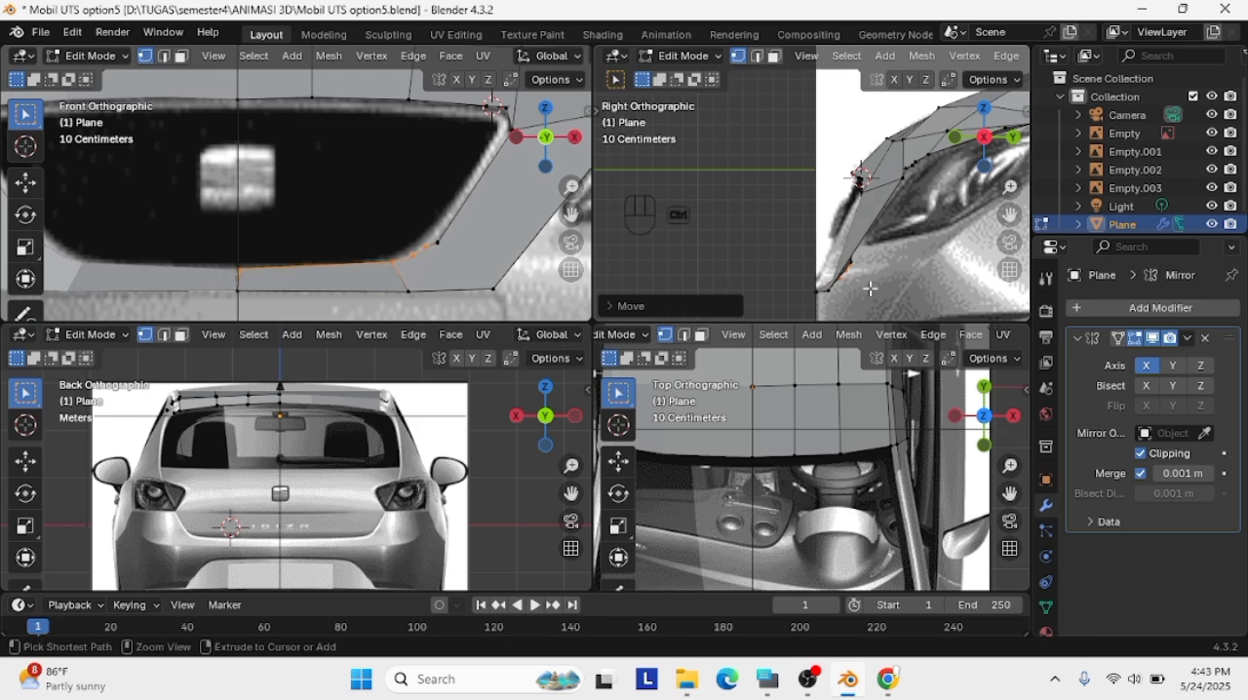
Finish moving the grille's lower corner forward in the side view, and fit the middle curve vertex to the outline in the front view
click(816, 280)
click(426, 260)
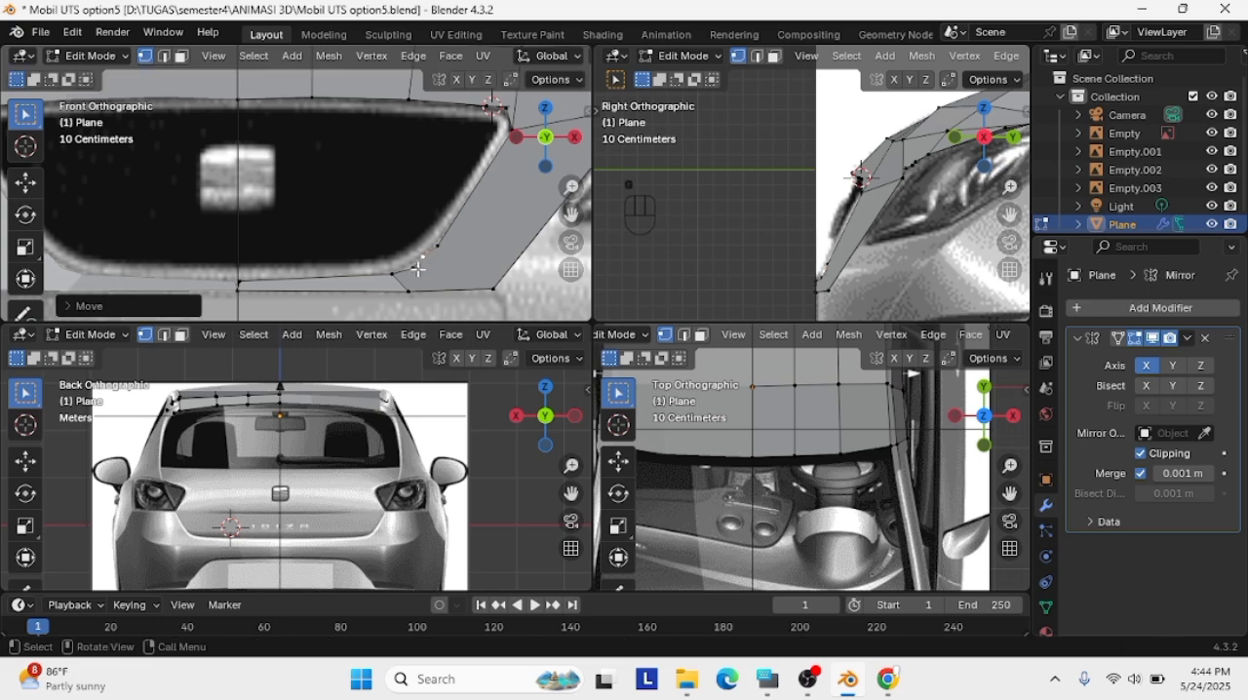
click(413, 268)
key(g)
click(413, 268)
key(g)
click(408, 268)
Fine-tune the upper and lower end vertices of the grille's lower corner curve against the outline in the front view
click(437, 245)
key(g)
click(434, 245)
key(g)
click(435, 245)
click(389, 275)
key(g)
click(388, 275)
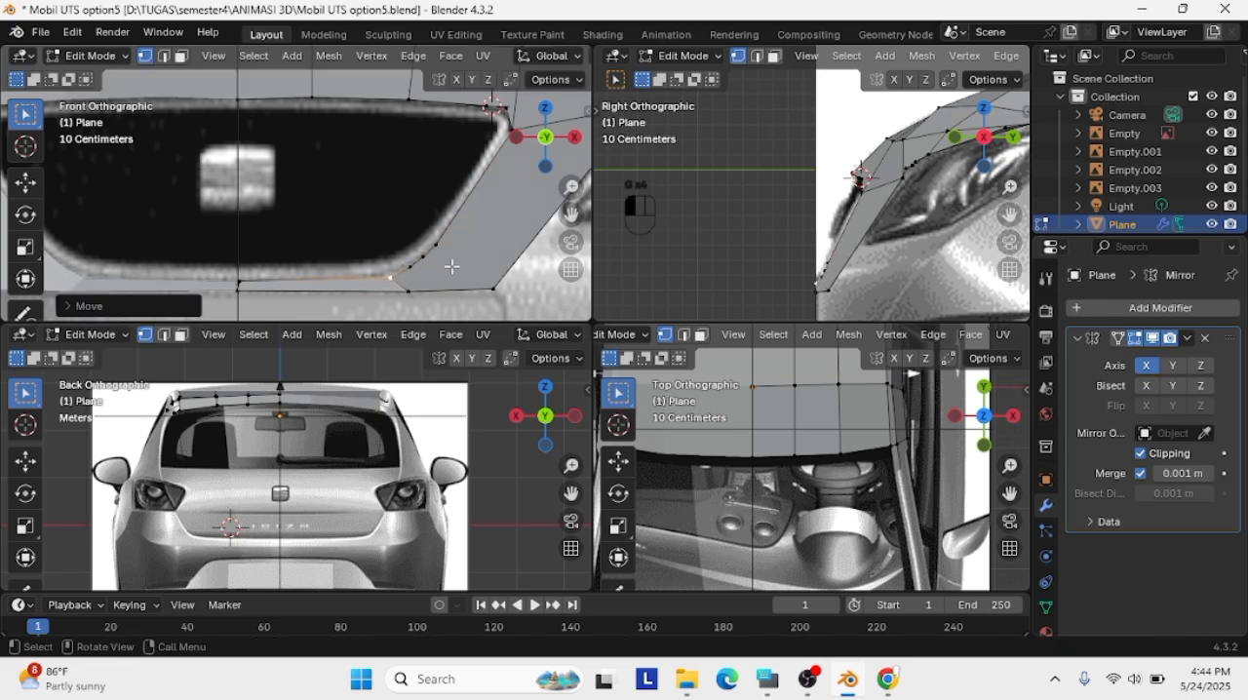
Subdivide the short edge at the grille's upper outer corner and nudge a corner vertex toward the rounded outline
scroll(419, 166, up, 4)
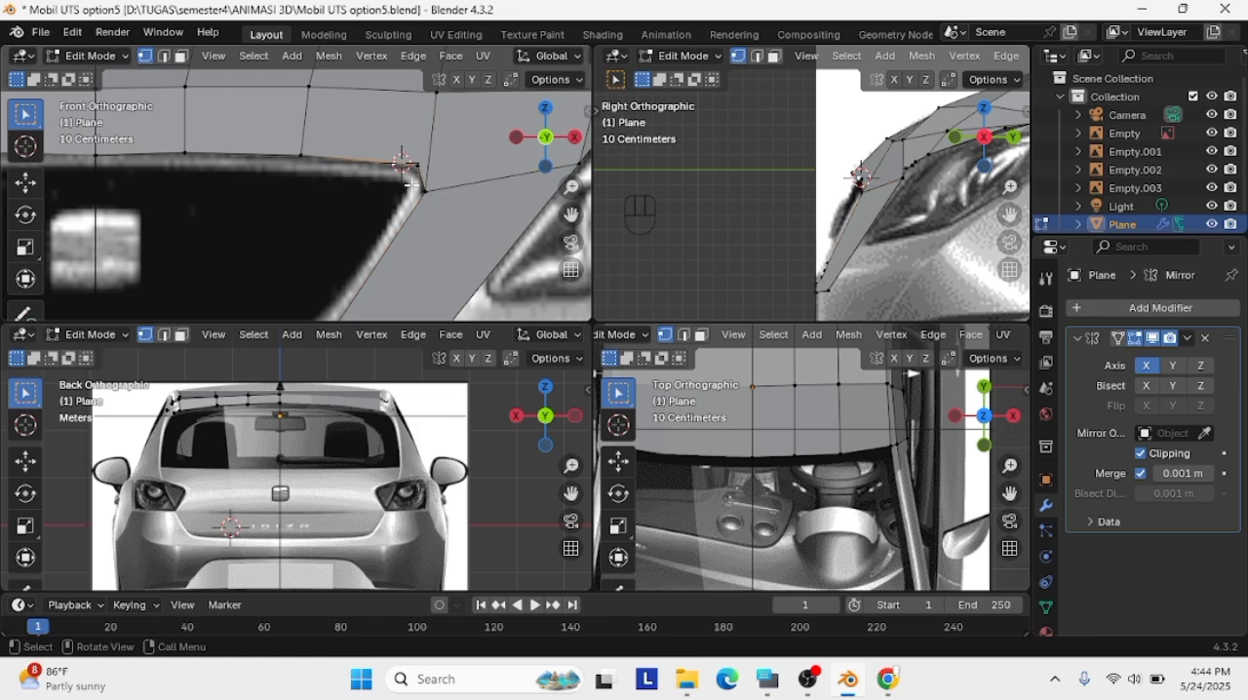
key(Caps_Lock)
click(417, 166)
click(417, 165)
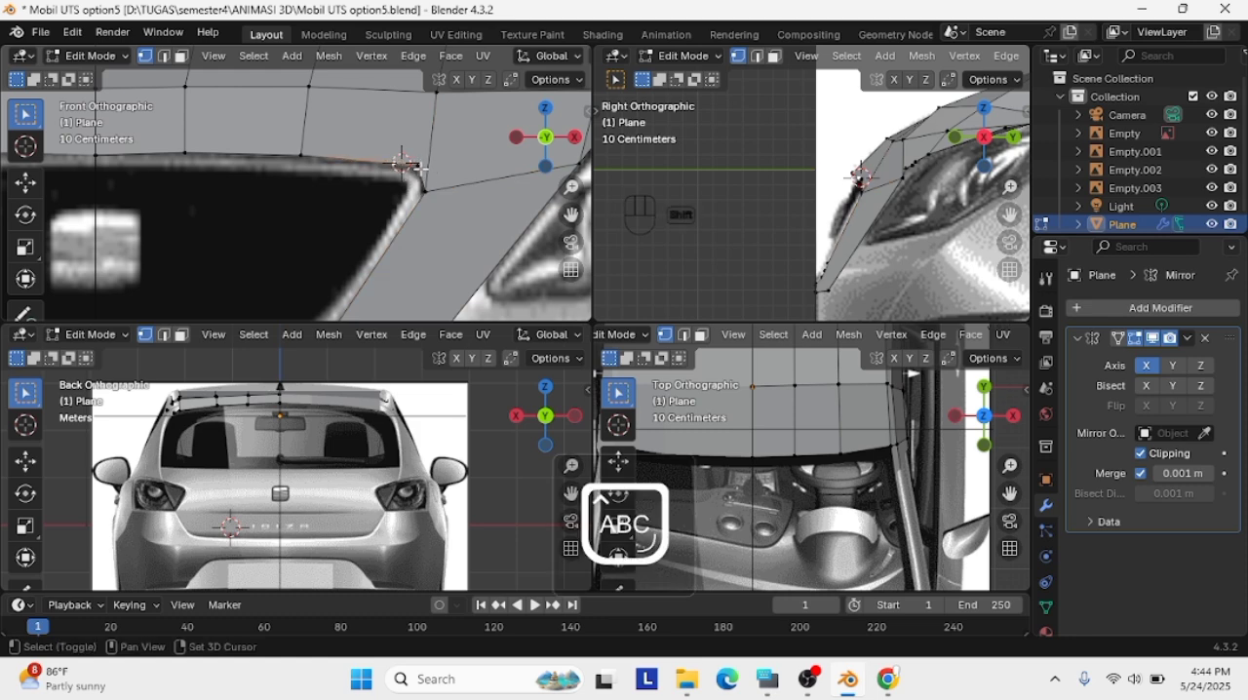
shift+click(423, 190)
right_click(404, 170)
click(403, 170)
click(420, 165)
key(g)
click(424, 190)
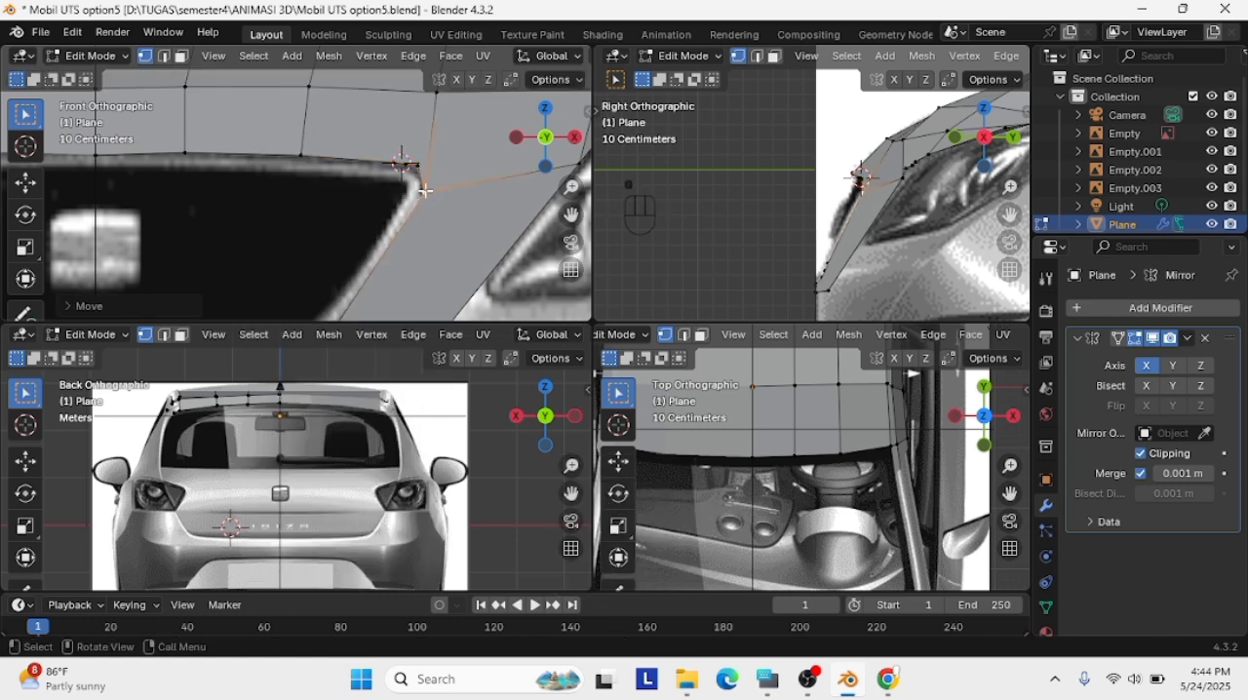
Reposition the vertices around the grille's upper outer corner so they follow the rounded outline
click(419, 169)
key(g)
click(449, 173)
click(422, 170)
key(g)
click(409, 168)
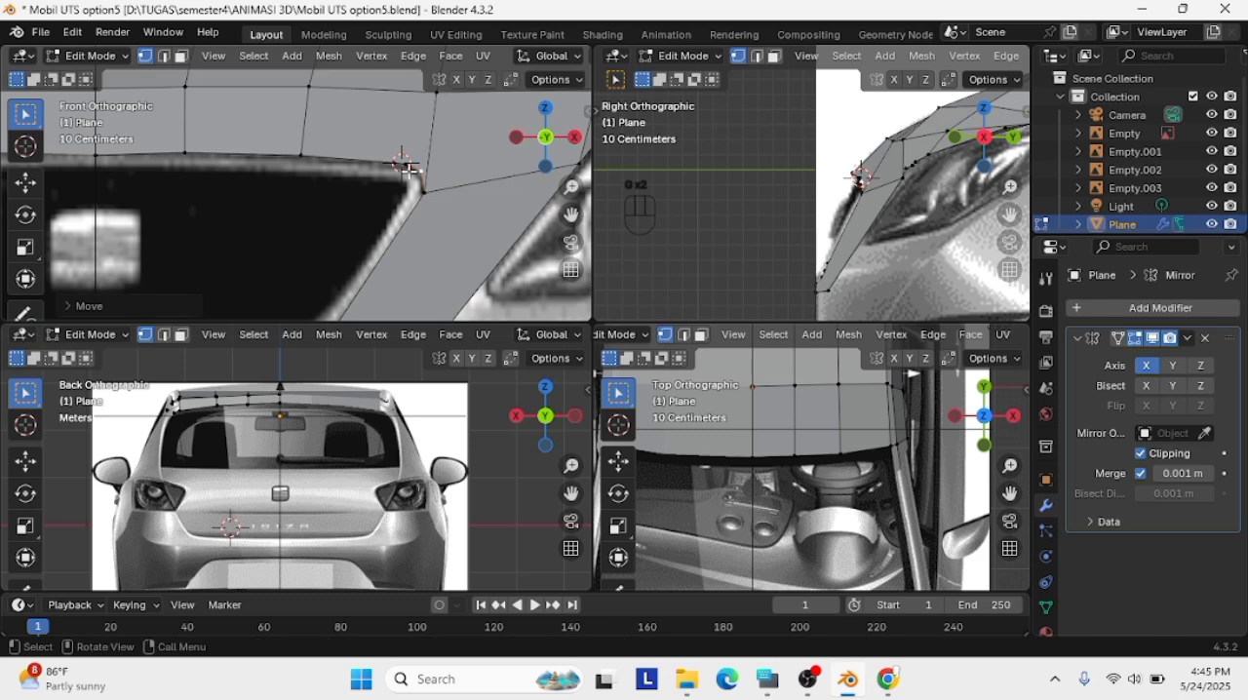
key(g)
key(g)
click(430, 178)
key(g)
click(442, 183)
key(g)
click(405, 172)
Fine-tune the vertex on the grille's top edge just inside the upper outer corner
key(g)
click(413, 170)
click(423, 186)
click(397, 164)
key(g)
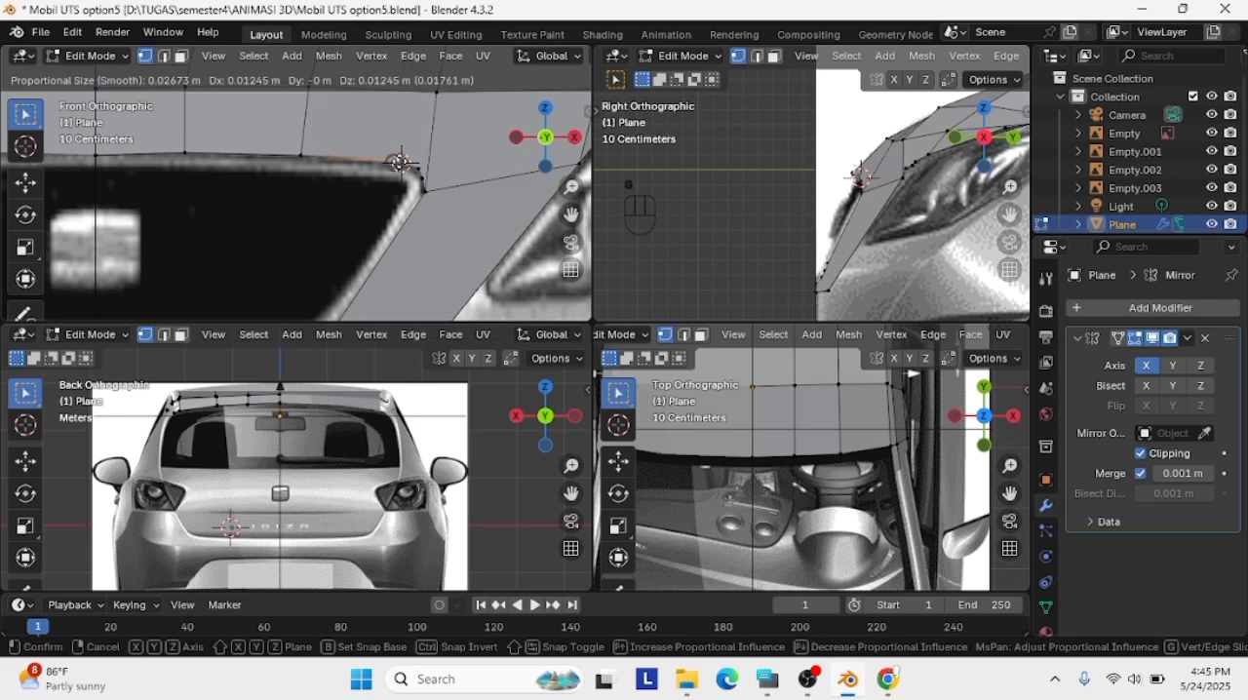
click(398, 163)
key(g)
click(399, 159)
key(g)
click(400, 161)
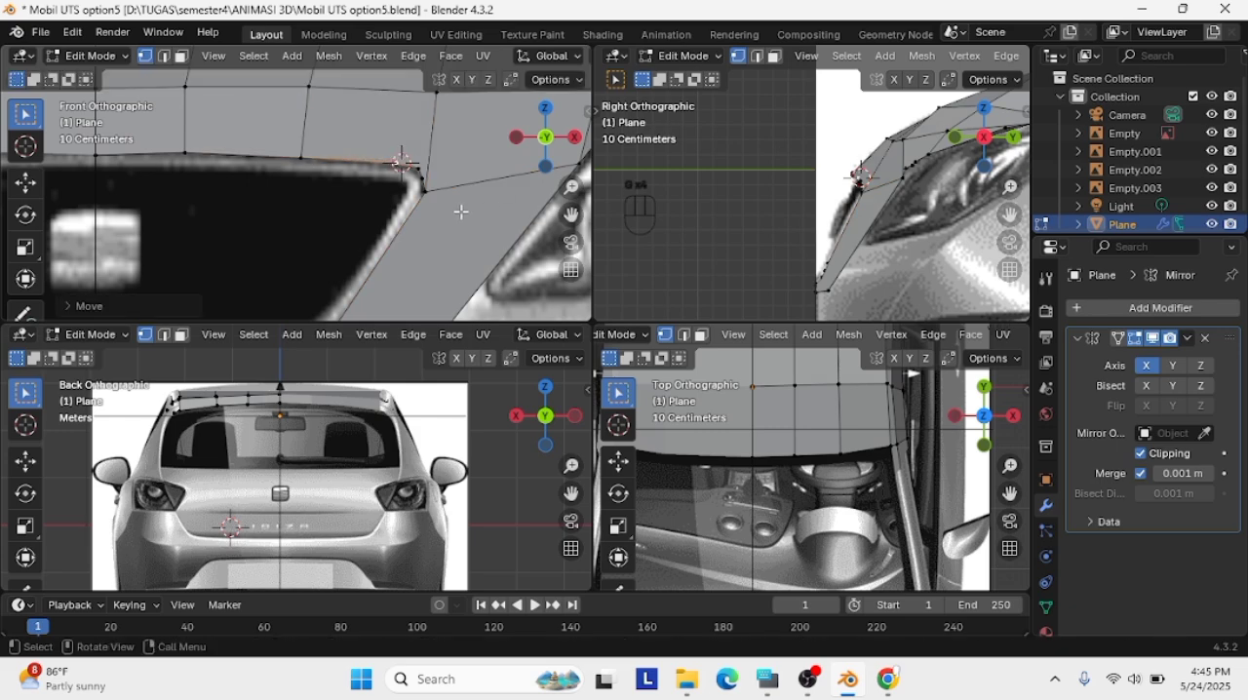
click(458, 212)
Try to extrude the panel's bottom edge below the grille, and undo the extrusion
scroll(451, 248, down, 4)
scroll(393, 267, down, 2)
scroll(872, 224, down, 1)
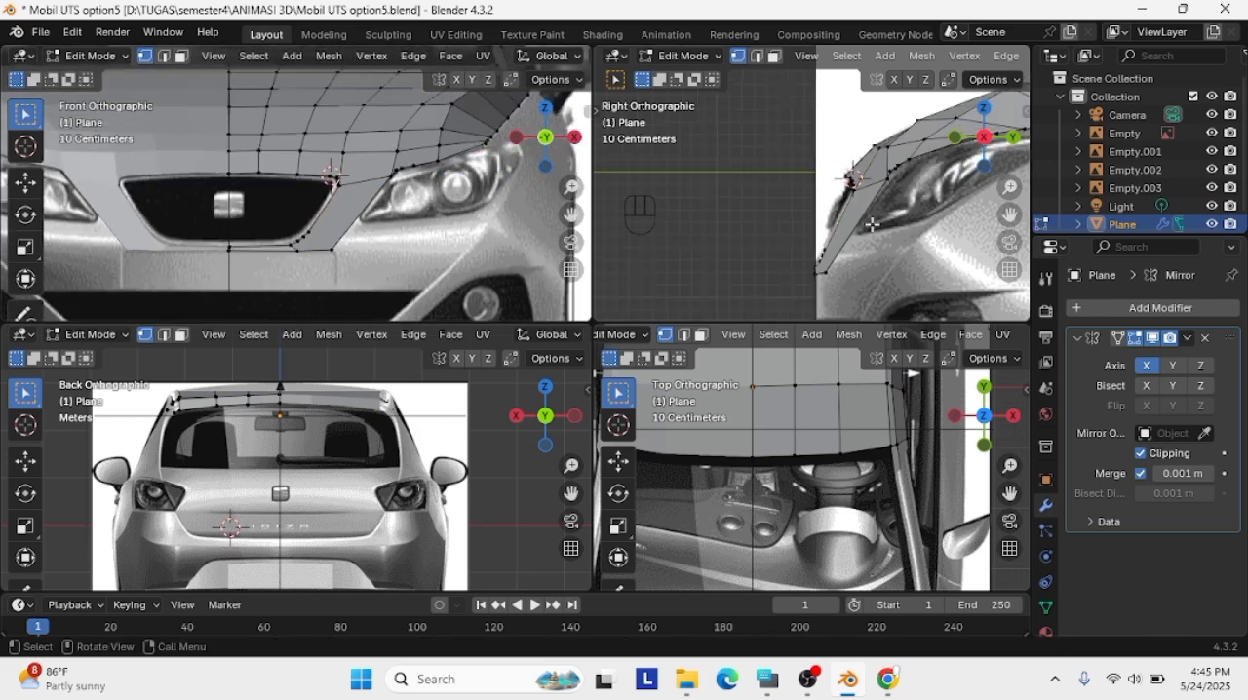
scroll(338, 275, down, 1)
scroll(340, 270, up, 1)
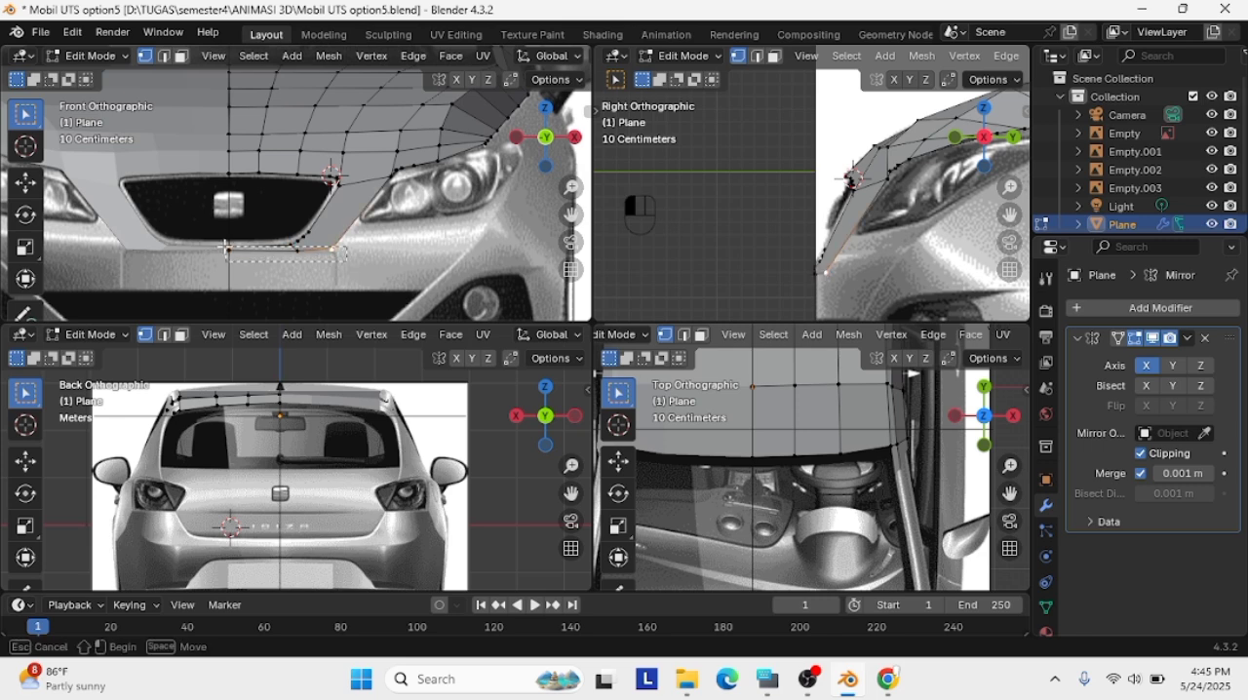
alt+click(274, 256)
key(e)
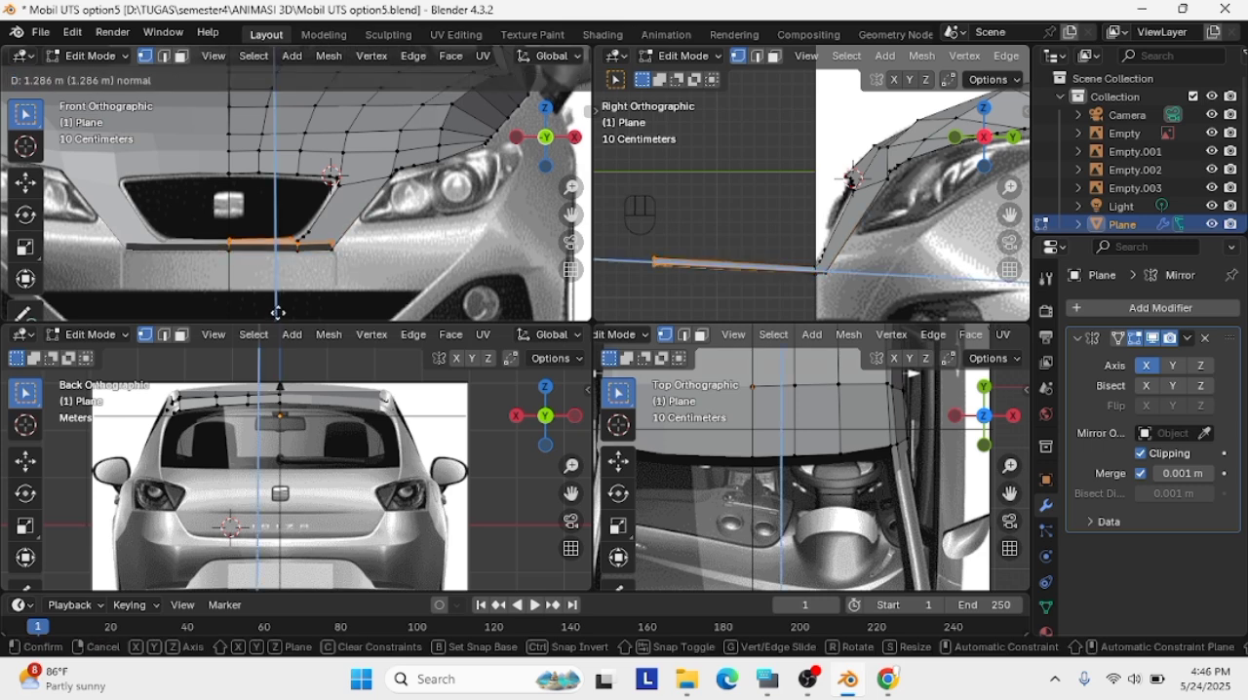
click(274, 257)
key(ctrl+z)
key(ctrl+z)
key(ctrl+z)
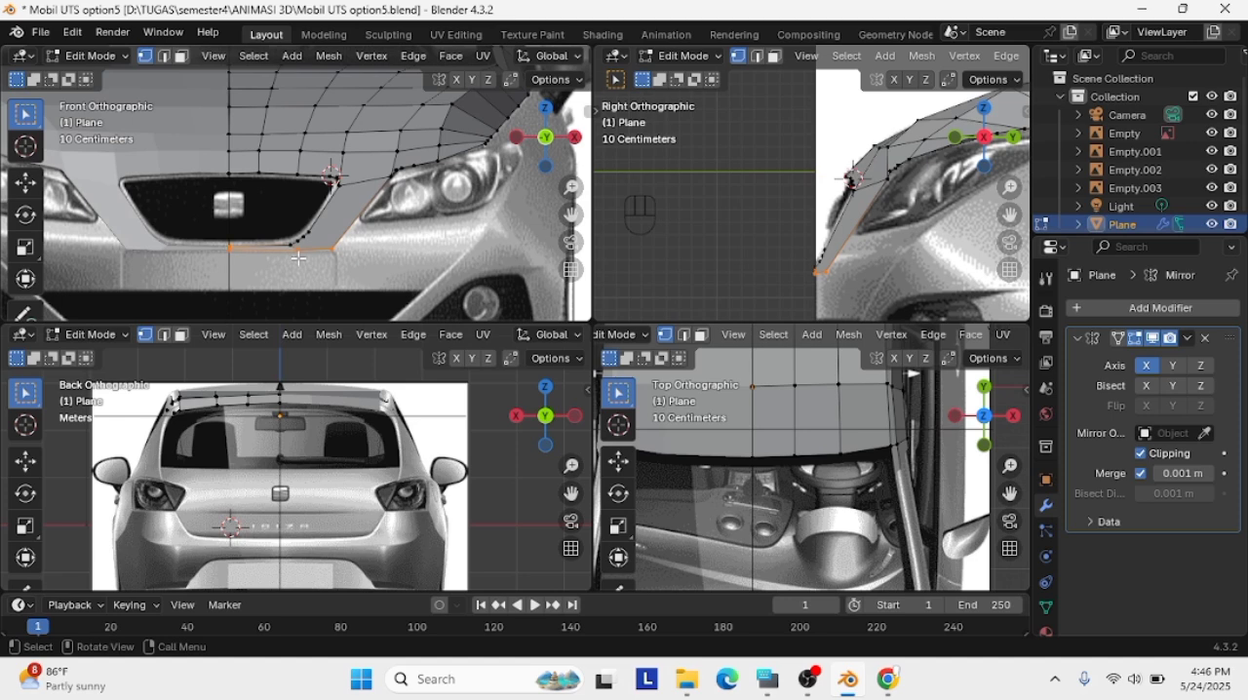
Extrude the panel's bottom edge straight down about 0.41 m to the top of the lower air intake
key(e)
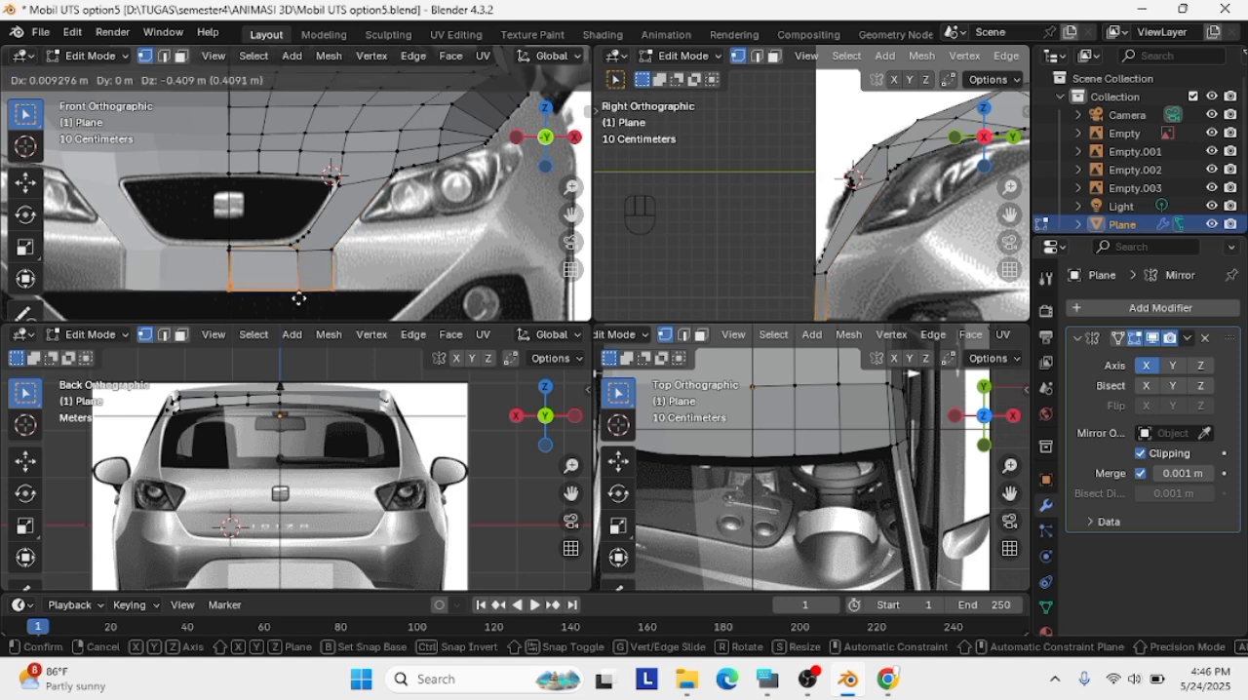
click(300, 297)
scroll(292, 273, up, 3)
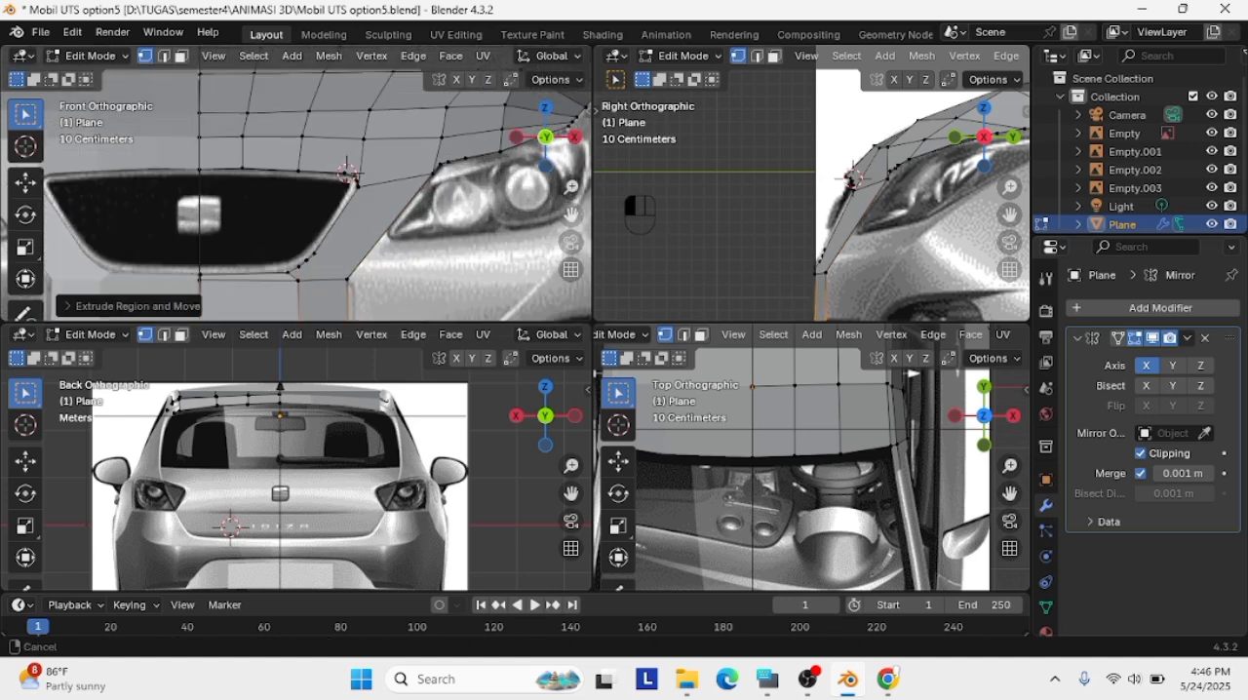
Move the extruded panel's upper and lower outer vertices outward to match the bumper outline in the front view
drag(572, 215, 581, 173)
scroll(382, 250, up, 1)
click(382, 251)
key(g)
click(390, 256)
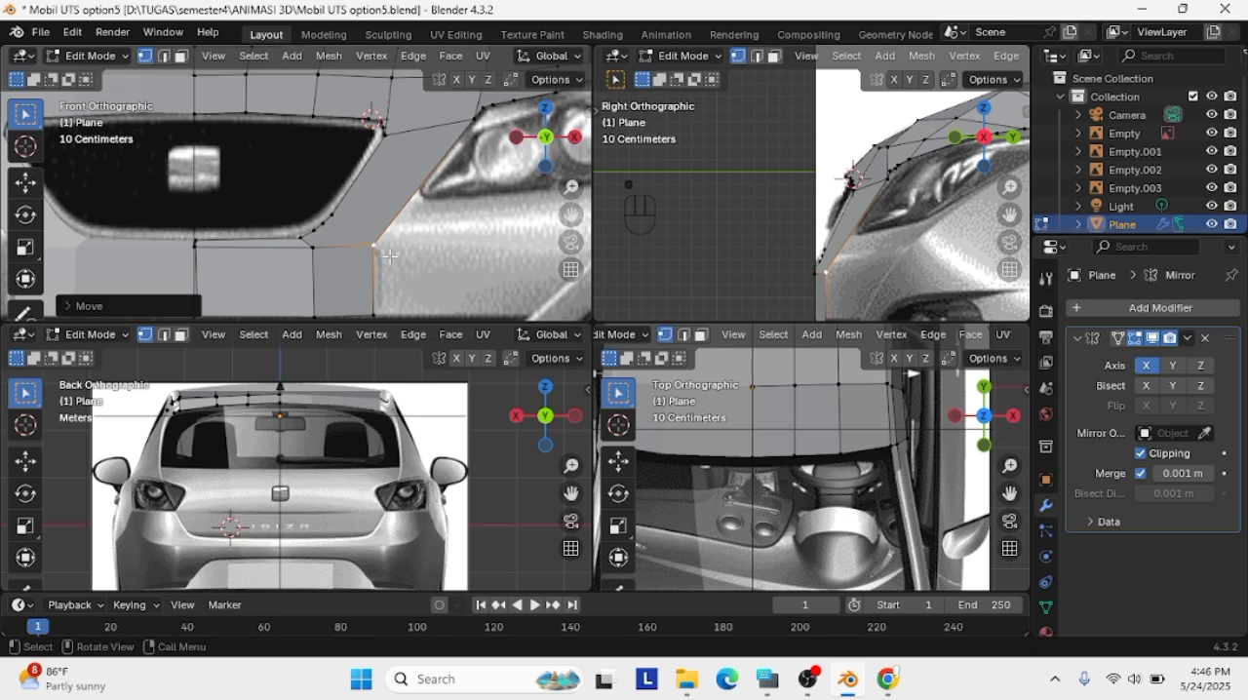
key(g)
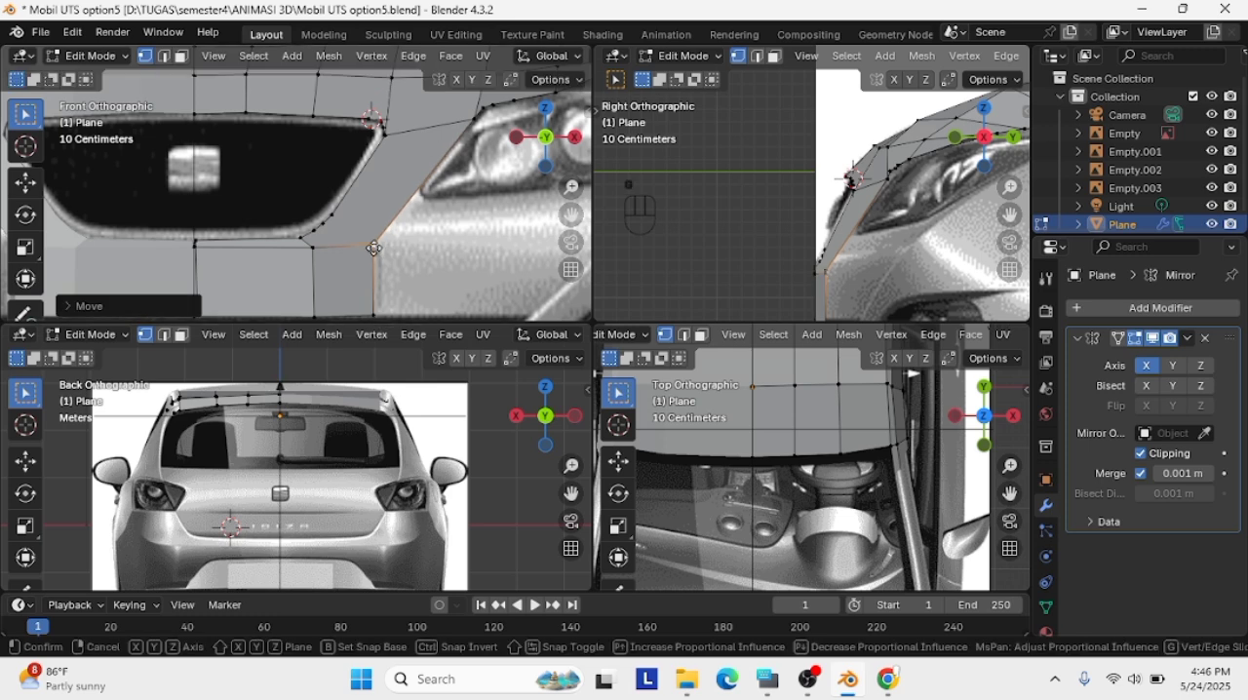
click(381, 250)
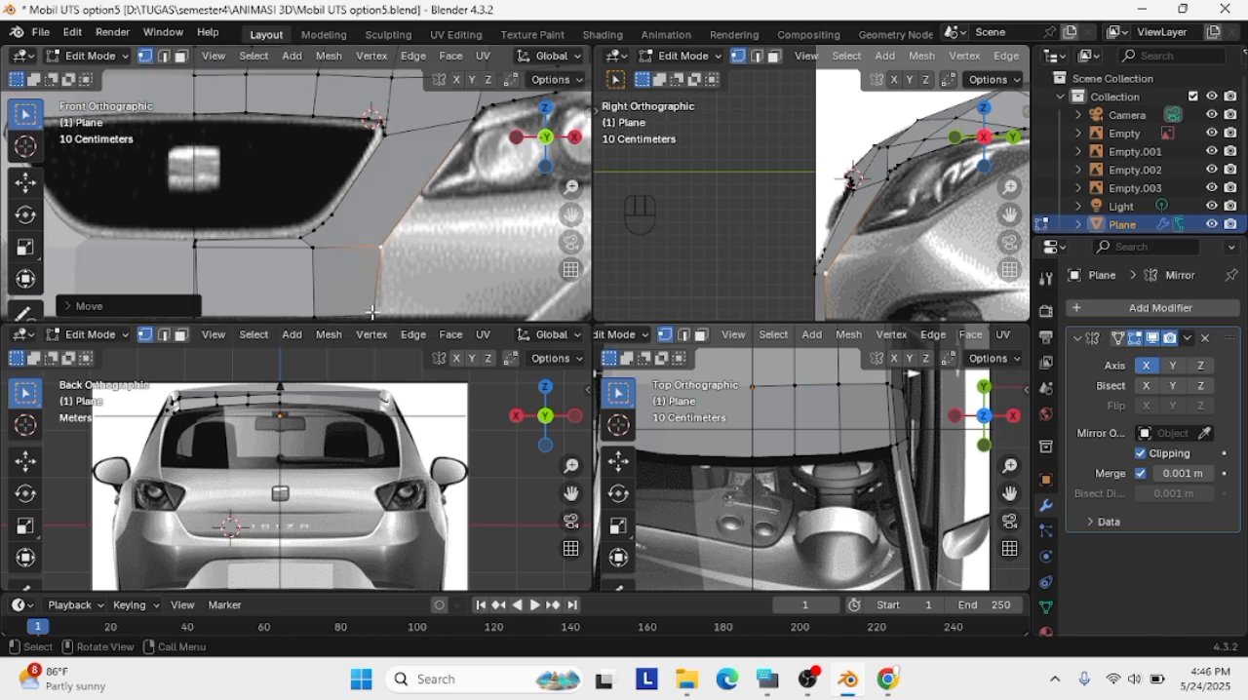
click(374, 314)
key(g)
click(379, 314)
Subdivide the extruded panel's upper edge between the grille corner and the outer corner vertex
click(314, 247)
shift+click(380, 248)
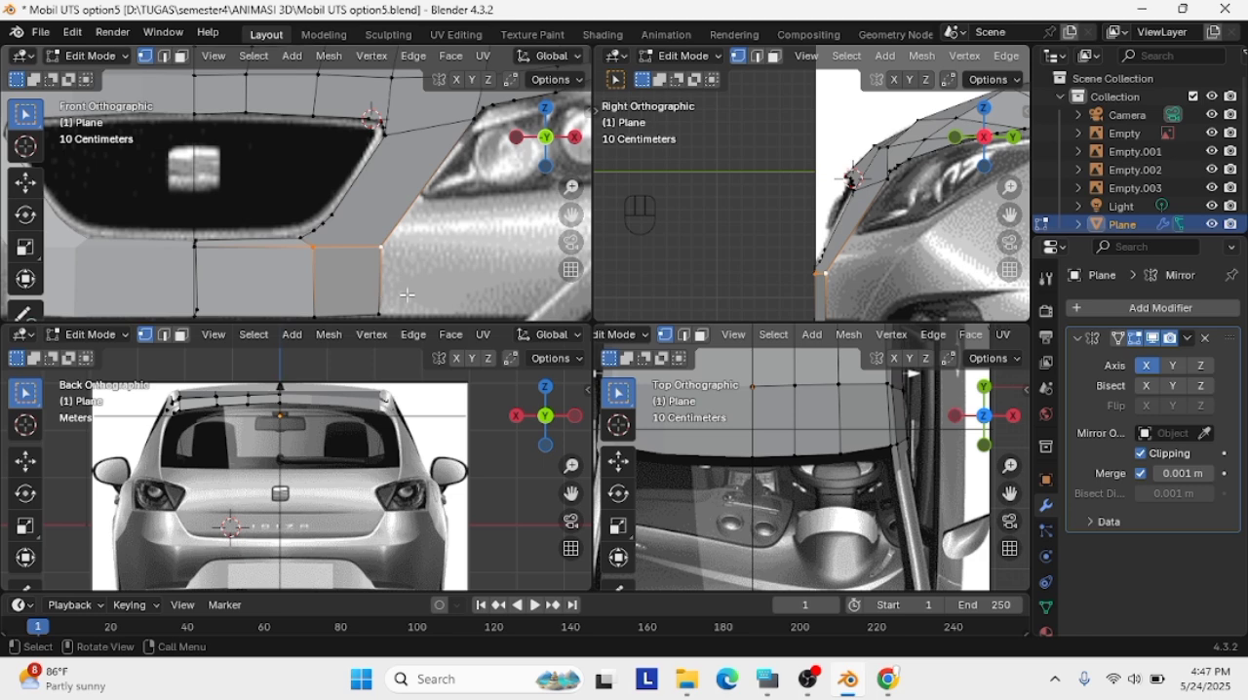
right_click(407, 295)
click(394, 224)
click(348, 248)
shift+click(380, 247)
shift+right_click(381, 248)
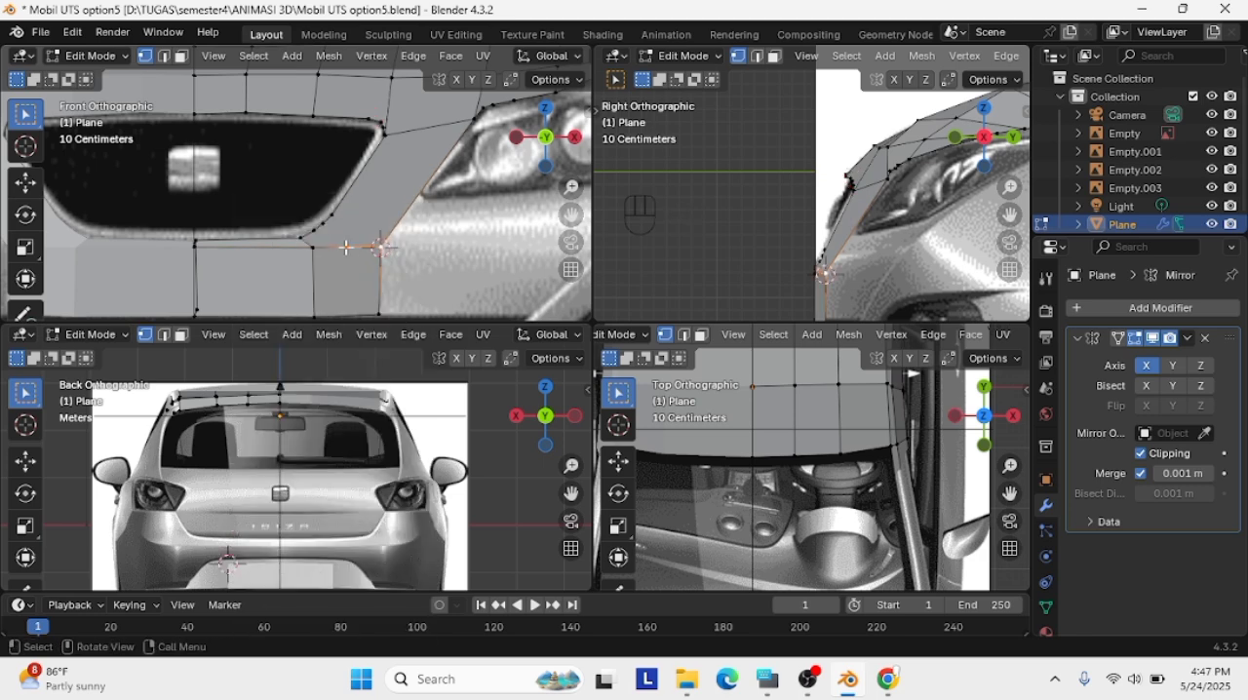
Readjust the extruded panel's lower outer vertex in the front view
right_click(753, 387)
key(Escape)
shift+right_click(751, 387)
key(g)
click(379, 309)
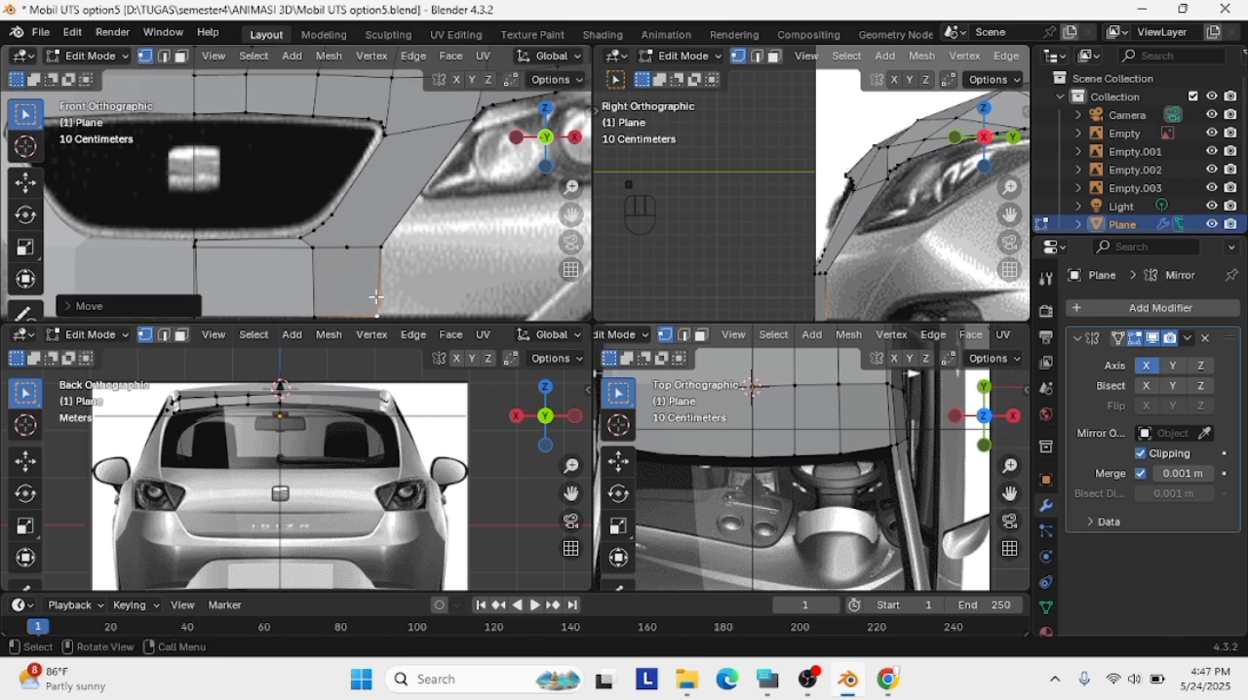
Move the new vertex outward along the panel's upper edge to sit beside the outer corner, and refine the corner vertex
click(346, 248)
key(g)
click(371, 248)
scroll(394, 260, up, 1)
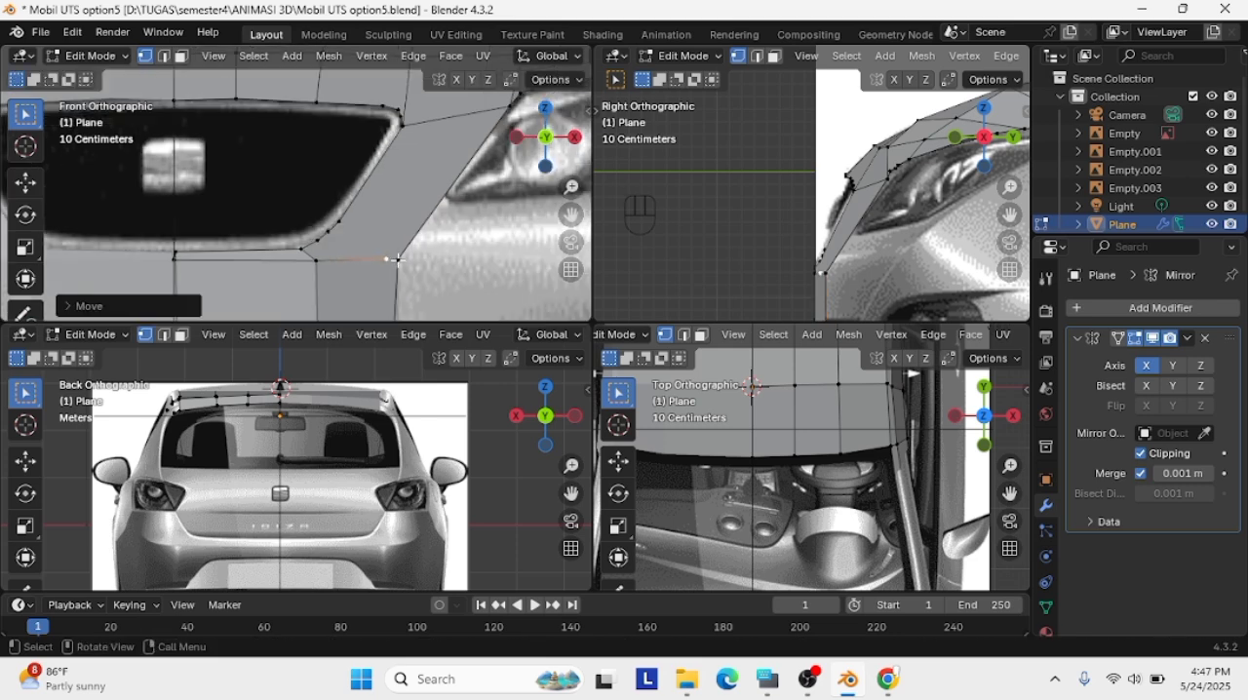
key(g)
click(390, 267)
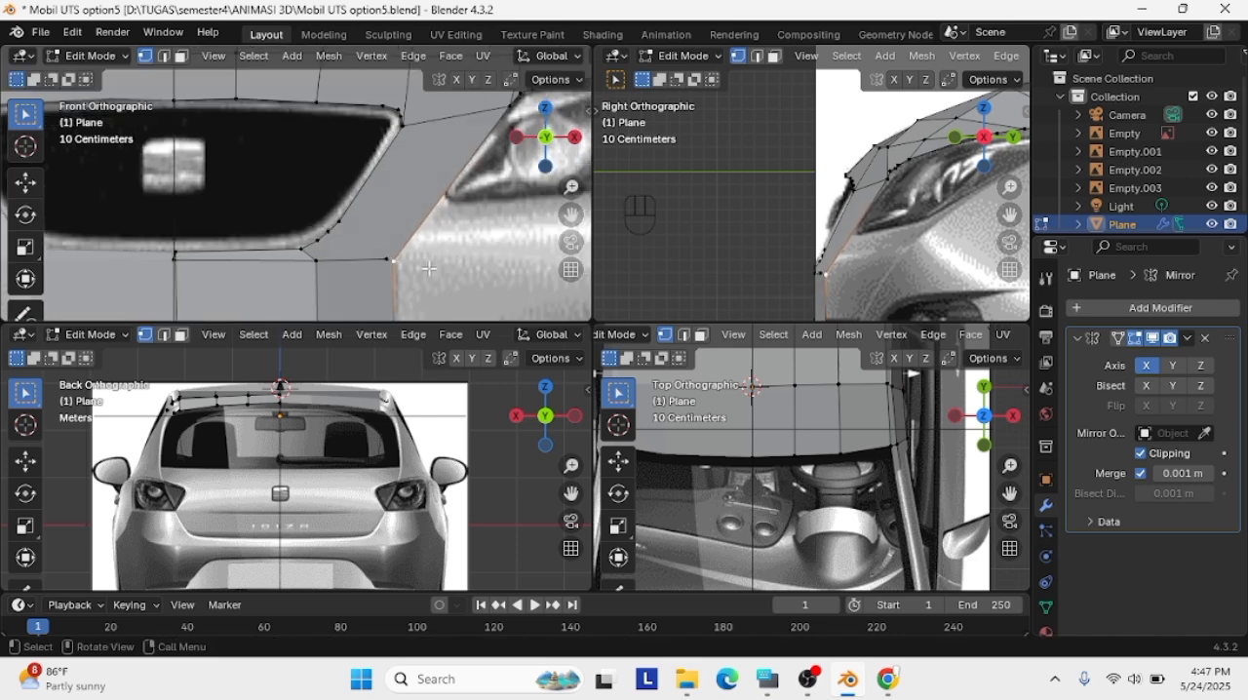
Subdivide the panel's outer vertical edge and move the new vertex up near the upper corner to round it
scroll(409, 269, down, 1)
shift+click(376, 317)
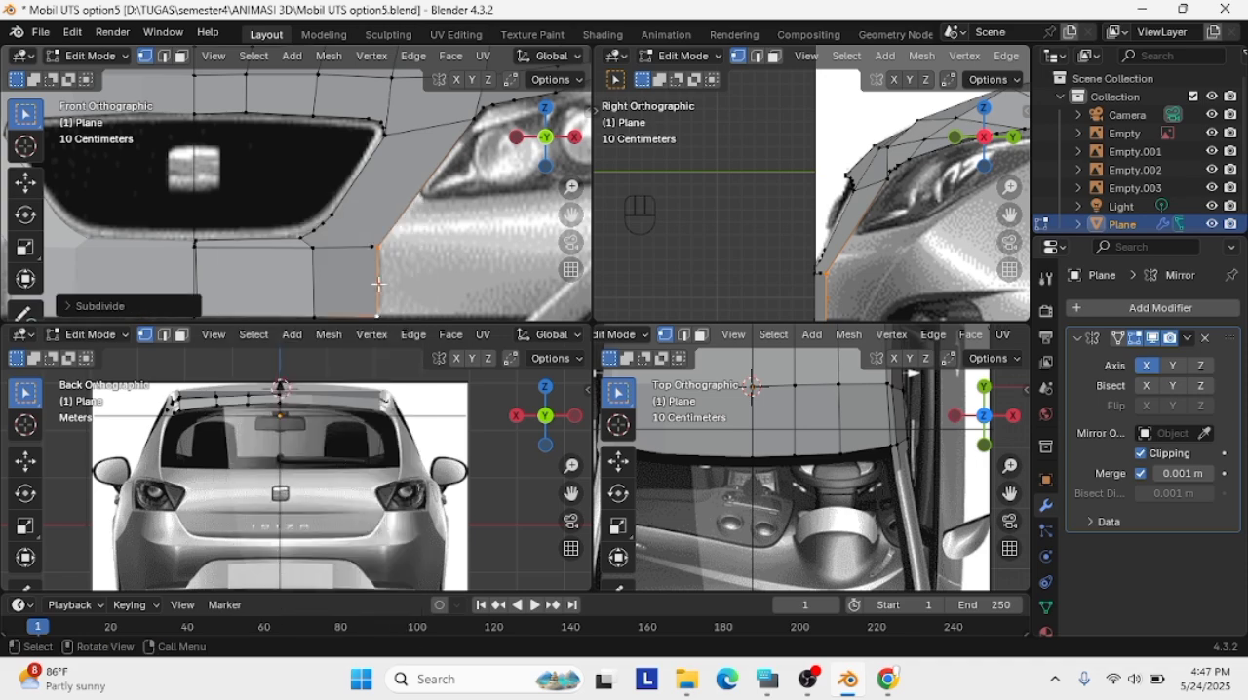
key(g)
click(382, 287)
key(g)
click(374, 250)
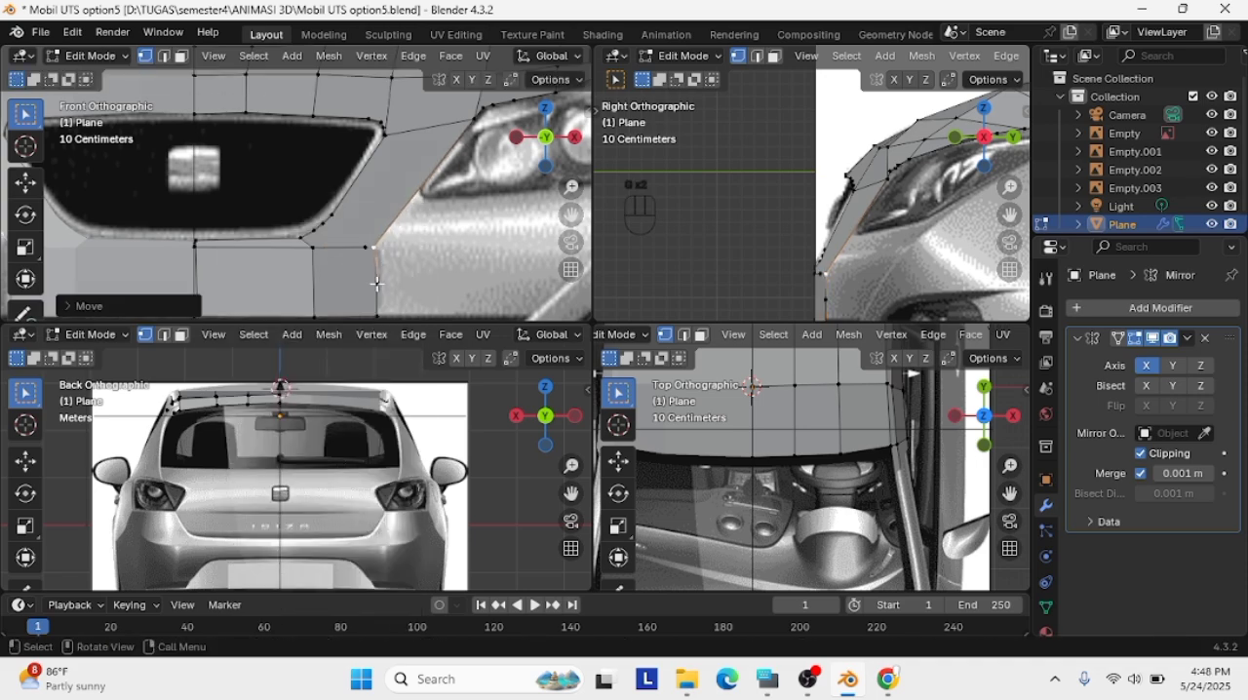
click(378, 282)
key(g)
click(379, 255)
Align the lower outer vertex, subdivide the outer vertical edge again, and move the new vertex down near the lower corner
click(379, 315)
scroll(381, 313, up, 1)
shift+middle_drag(381, 313, 390, 241)
scroll(438, 292, up, 1)
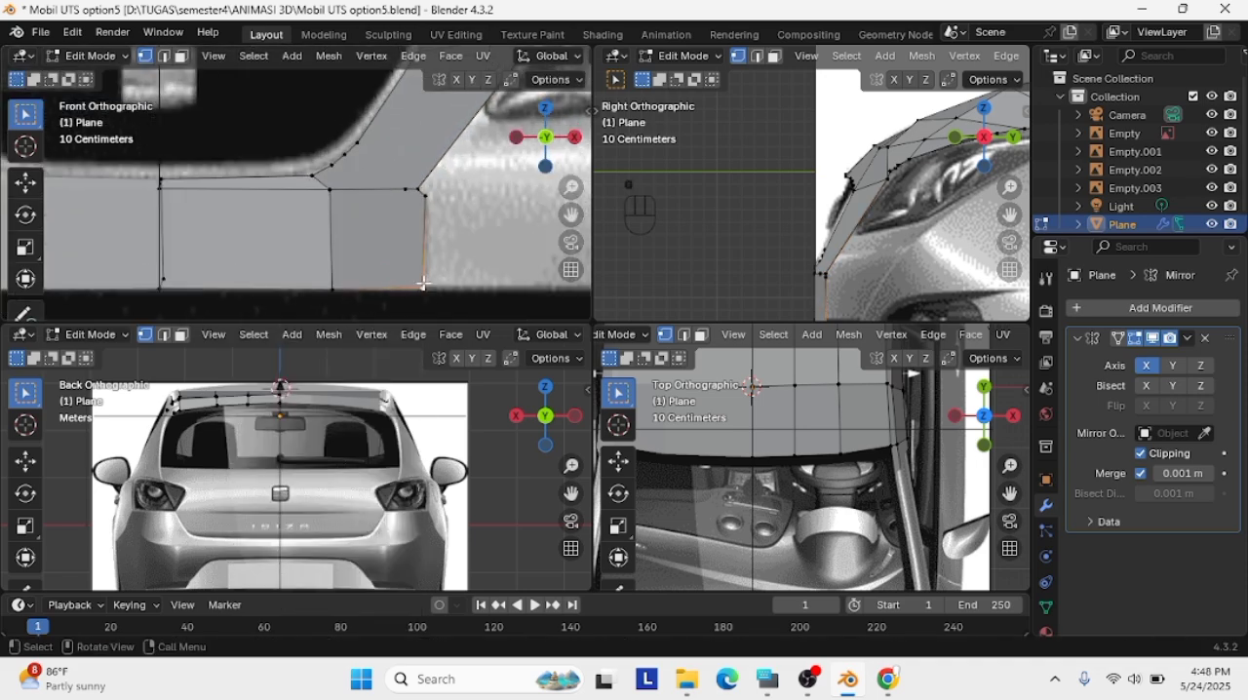
key(g)
click(426, 281)
right_click(429, 210)
click(428, 203)
click(425, 239)
key(g)
click(427, 275)
Fine-tune the vertex just below the panel's upper outer corner to smooth the rounding
click(424, 195)
key(g)
click(425, 207)
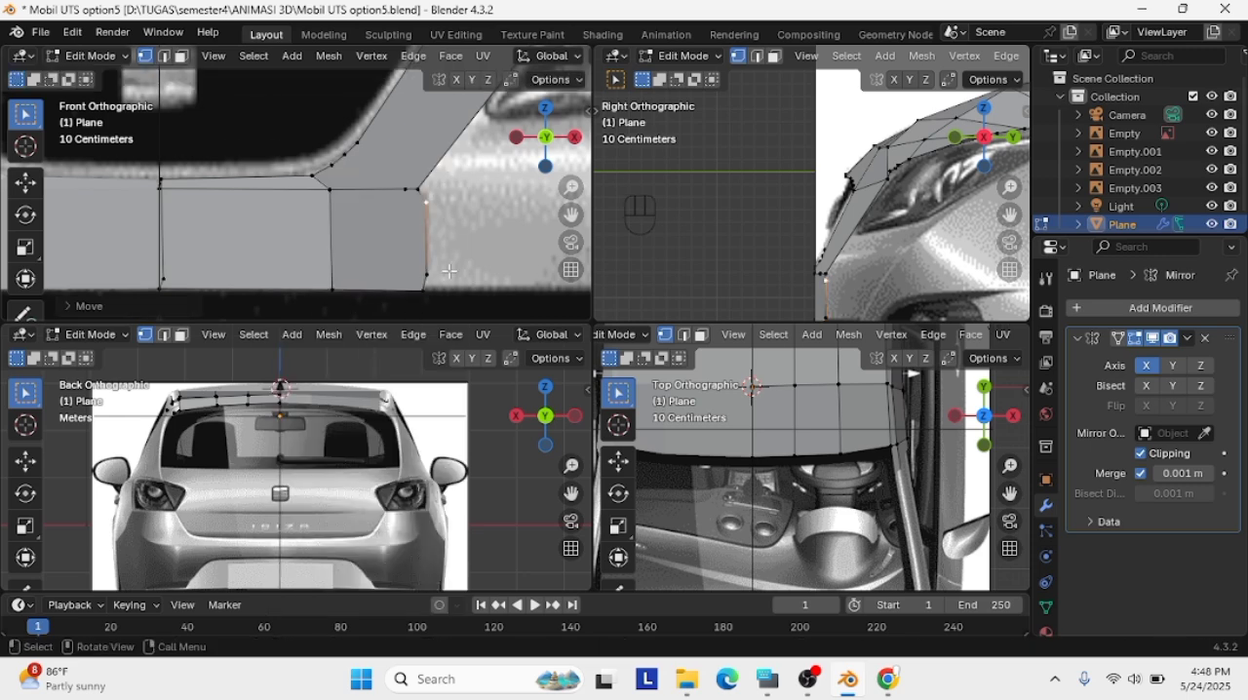
key(g)
click(425, 197)
Adjust the lower outer corner vertex and the vertex just above it to fit the bumper outline
click(428, 289)
key(g)
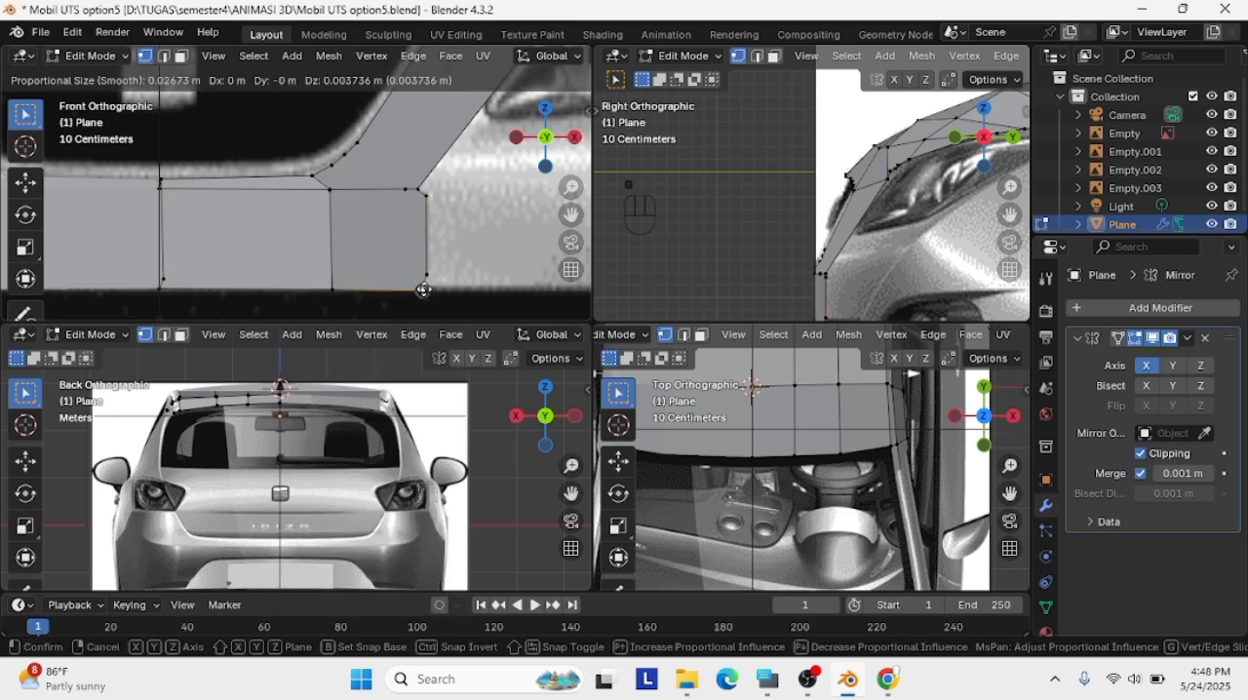
click(423, 287)
click(428, 275)
key(g)
click(426, 274)
Subdivide the short edge at the panel's lower outer corner and shift the corner vertex inward to round it
shift+click(423, 289)
right_click(425, 291)
click(424, 233)
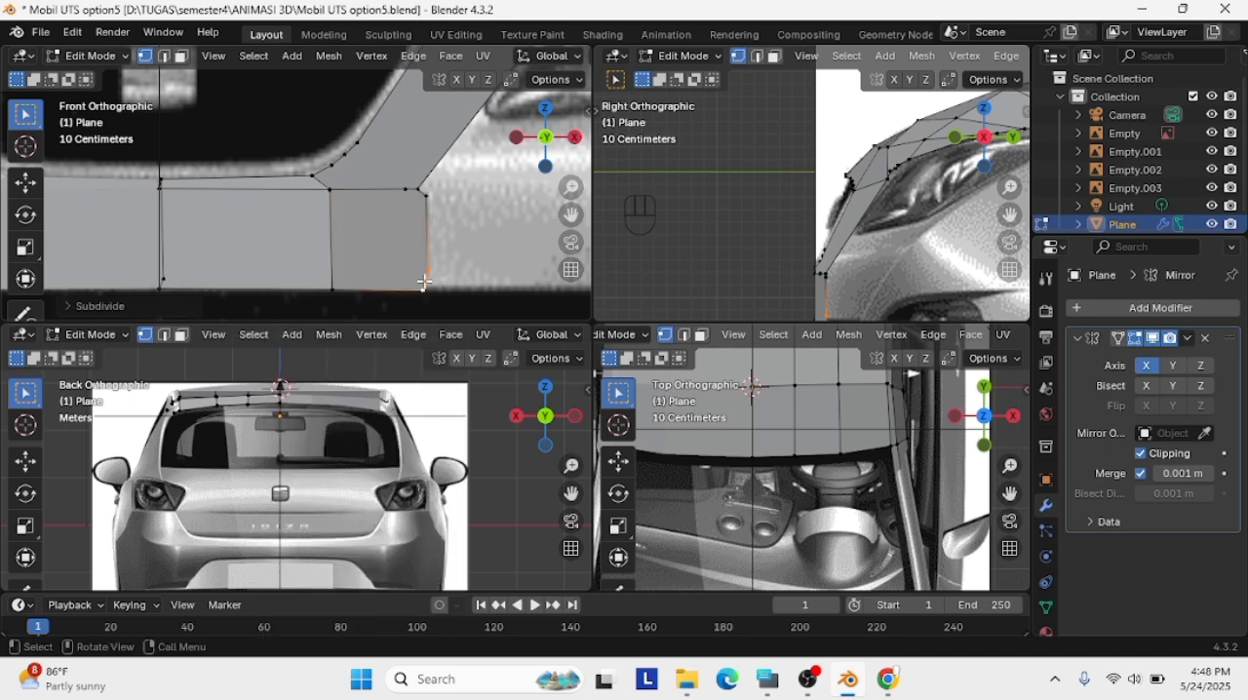
key(g)
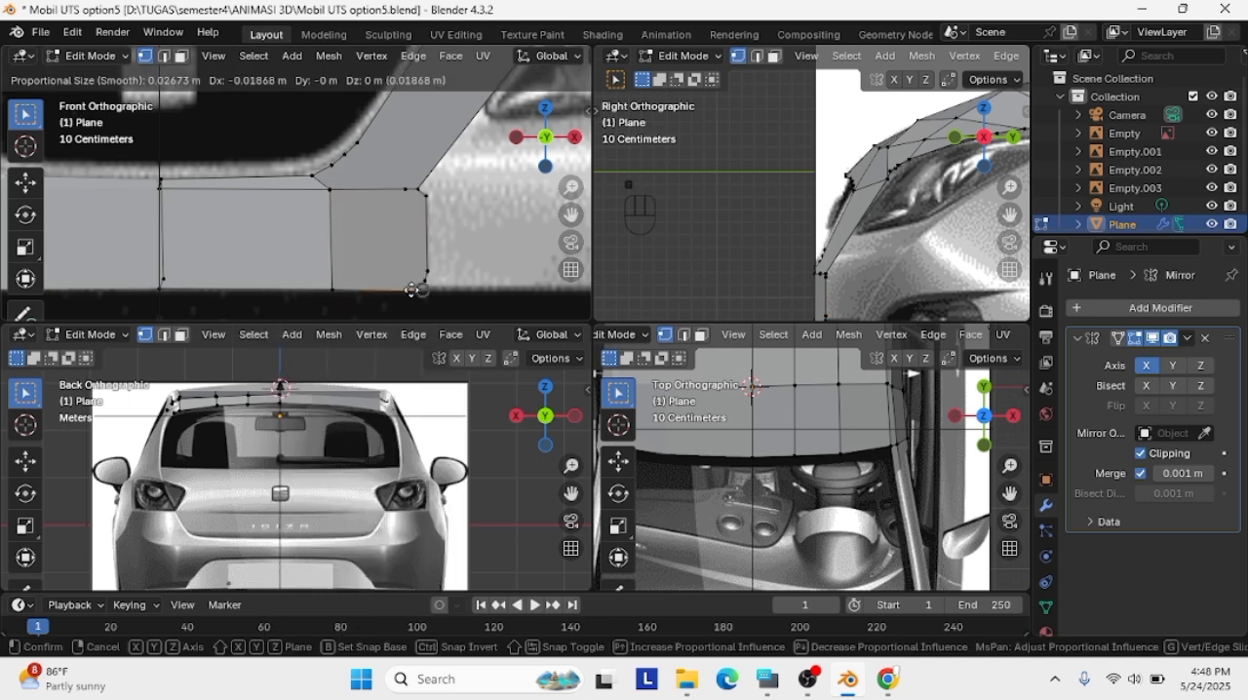
click(424, 283)
Align the panel's bottom edge vertices with the upper outline of the lower air intake
scroll(434, 297, up, 2)
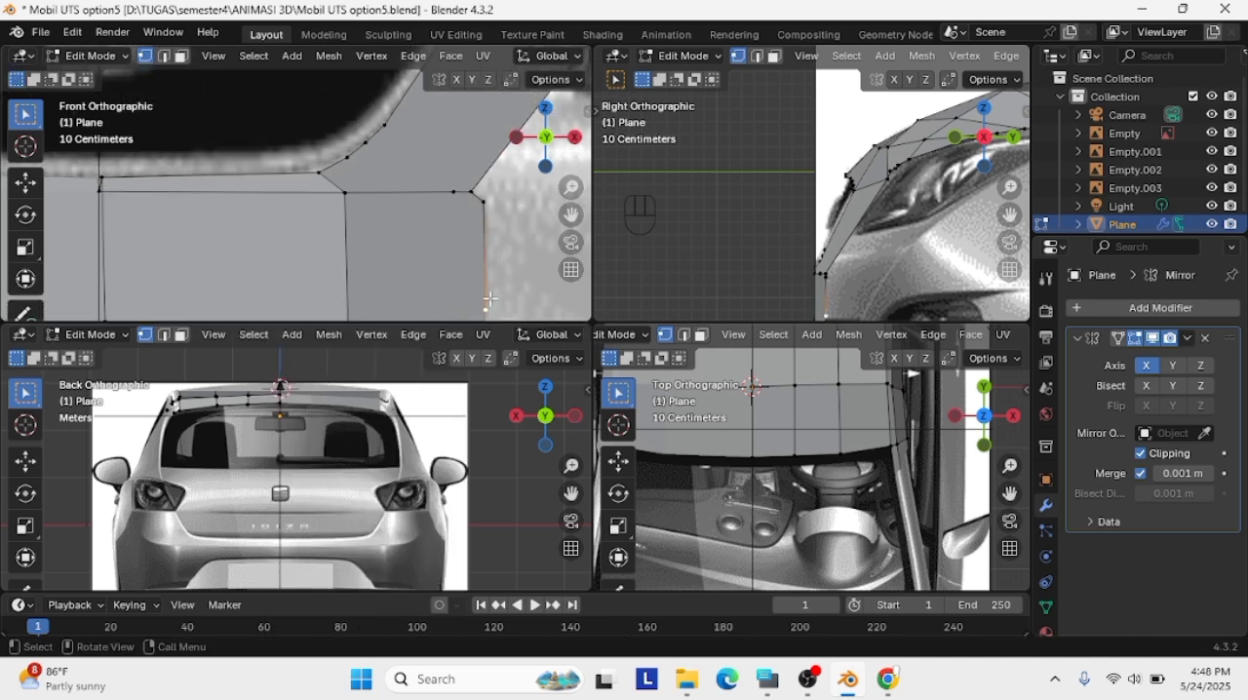
scroll(490, 281, down, 1)
click(441, 311)
key(g)
click(439, 314)
click(340, 312)
key(g)
click(341, 314)
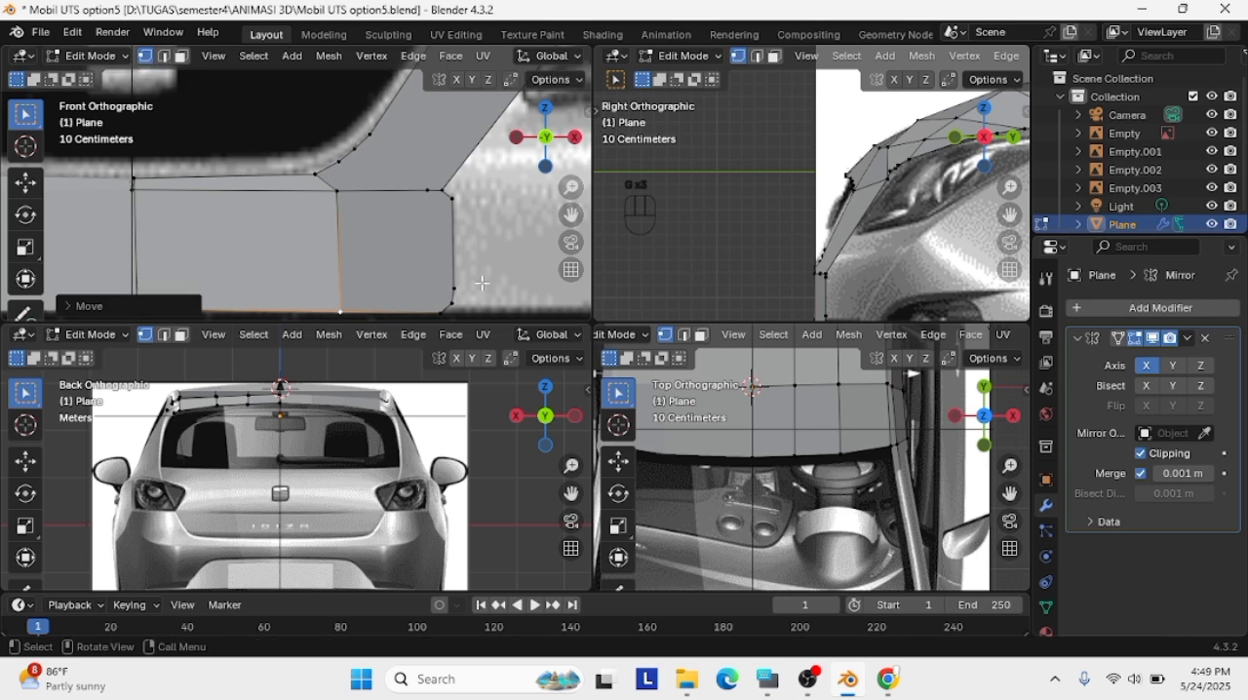
click(483, 283)
Subdivide the edge between the bumper panel's outer corner and the headlight, and fit the new vertex to the headlight's lower tip
scroll(439, 203, down, 4)
scroll(403, 231, down, 1)
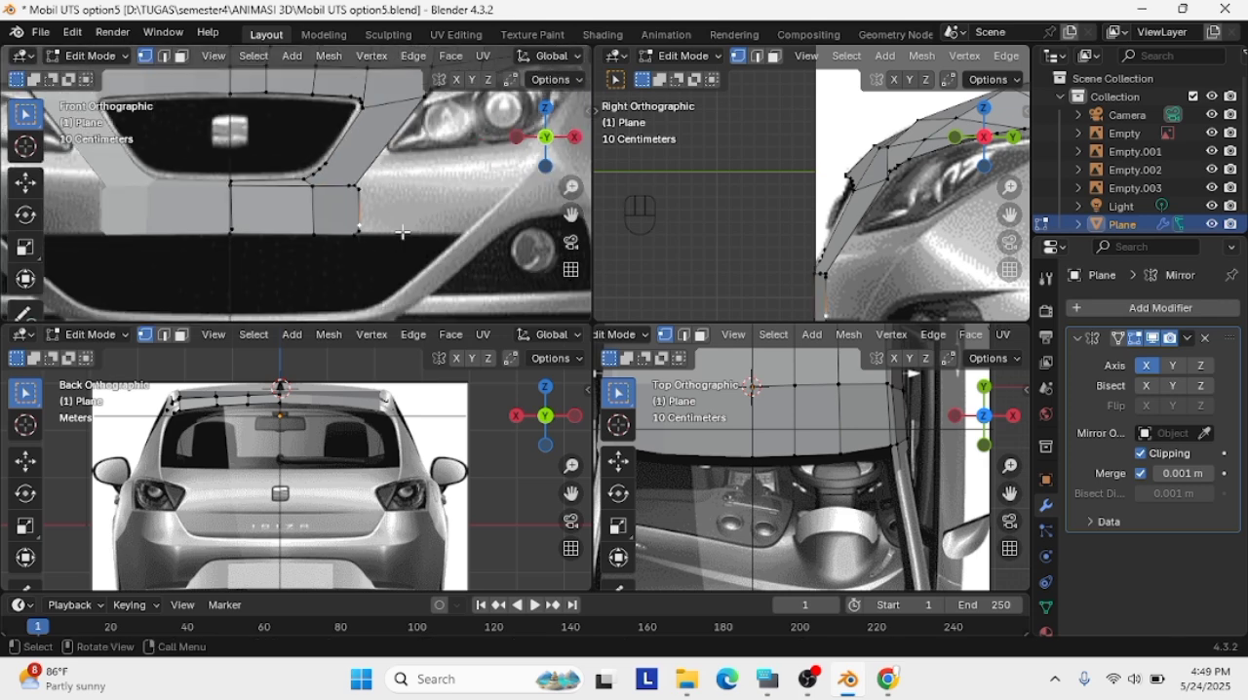
click(358, 185)
key(Caps_Lock)
right_click(426, 101)
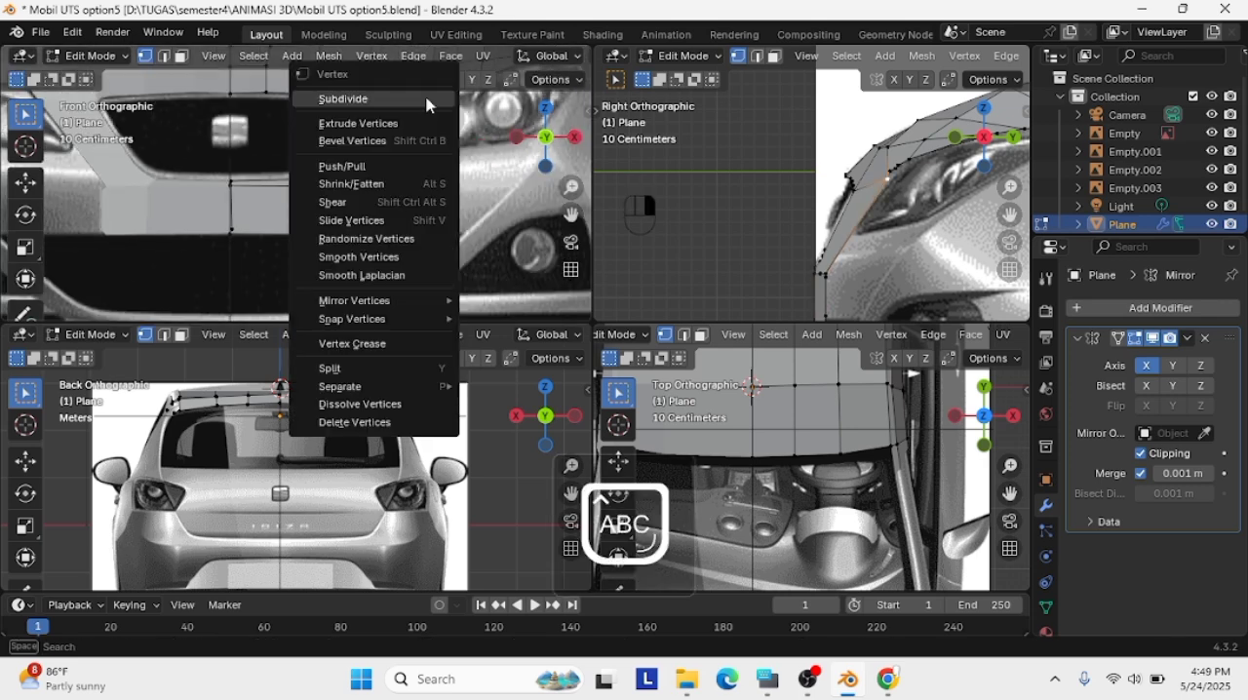
click(426, 101)
key(Caps_Lock)
click(356, 185)
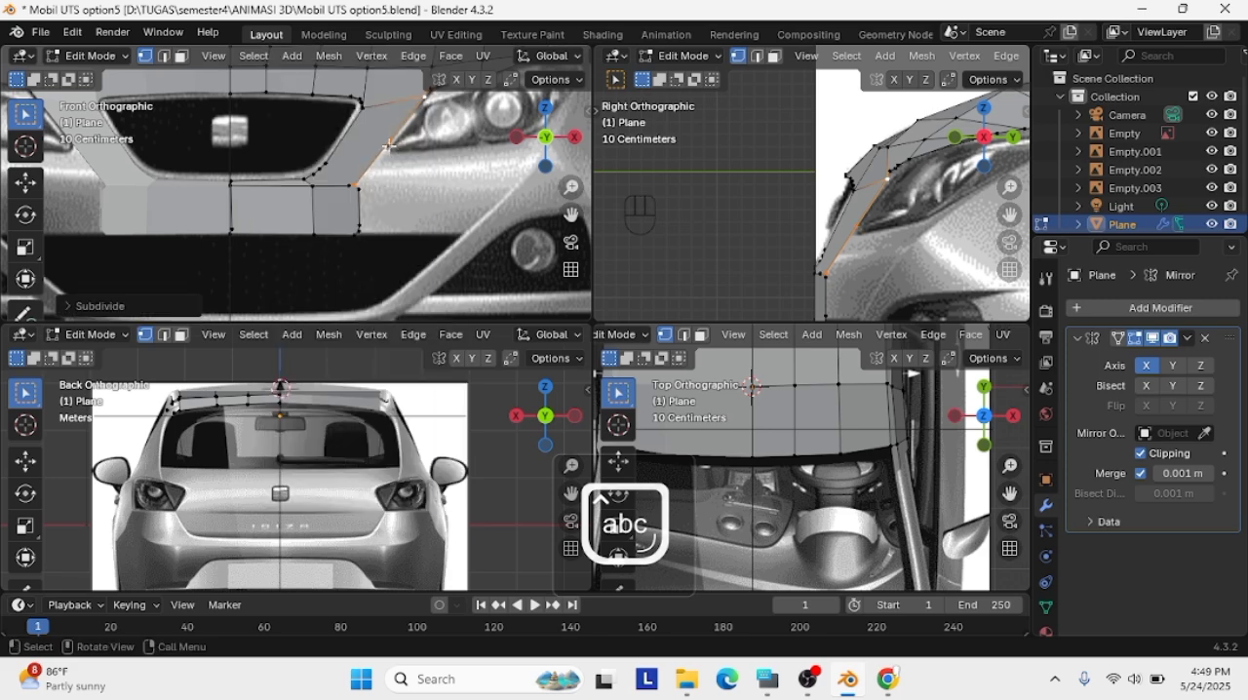
key(g)
click(384, 148)
scroll(384, 148, up, 1)
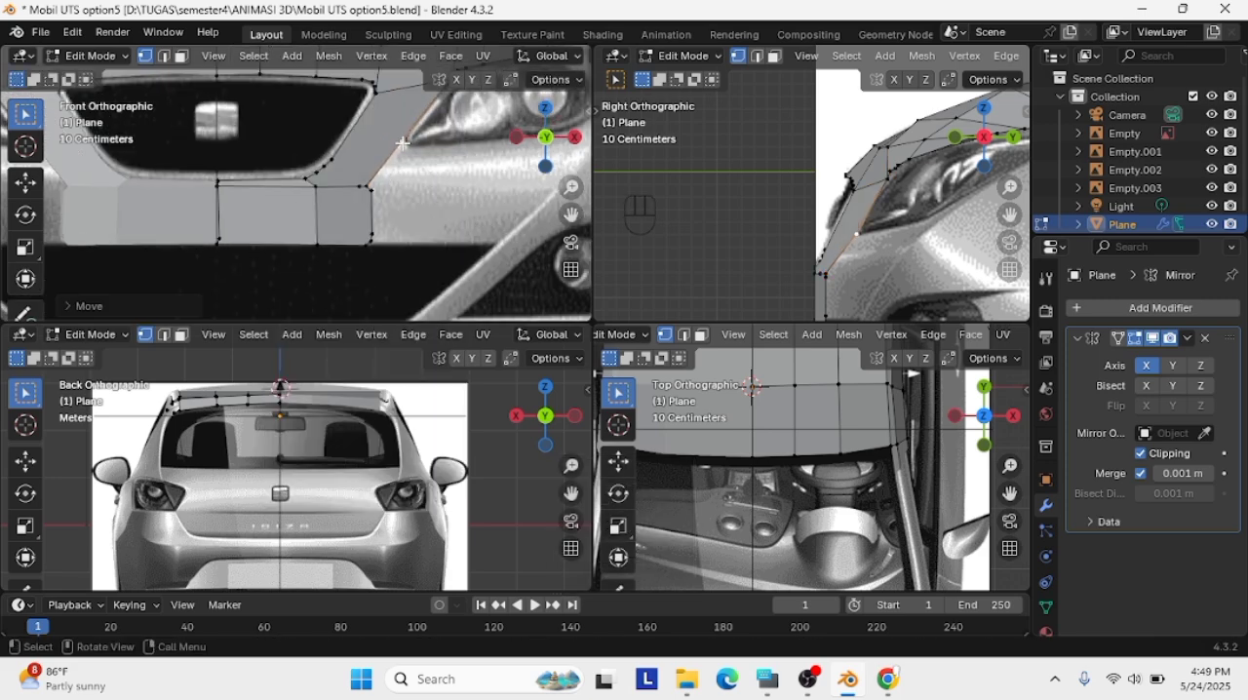
Reposition the vertex near the headlight's lower tip and subdivide the panel edge running up along the headlight
key(g)
click(387, 148)
scroll(390, 146, down, 1)
shift+click(423, 97)
right_click(423, 98)
click(424, 105)
scroll(424, 107, up, 1)
click(424, 115)
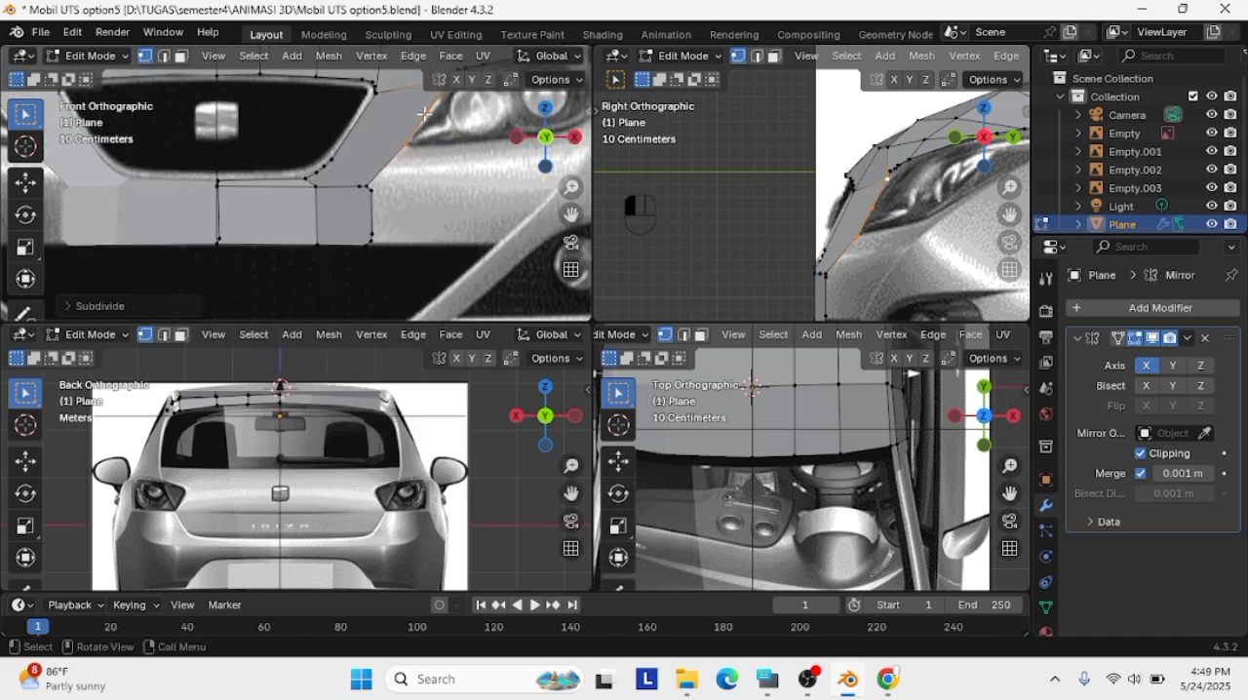
Move the new vertex to the headlight's lower tip, subdivide the adjoining edge and fit the added vertex to the outline
key(g)
click(402, 138)
shift+click(403, 139)
right_click(403, 140)
click(402, 139)
scroll(403, 140, up, 2)
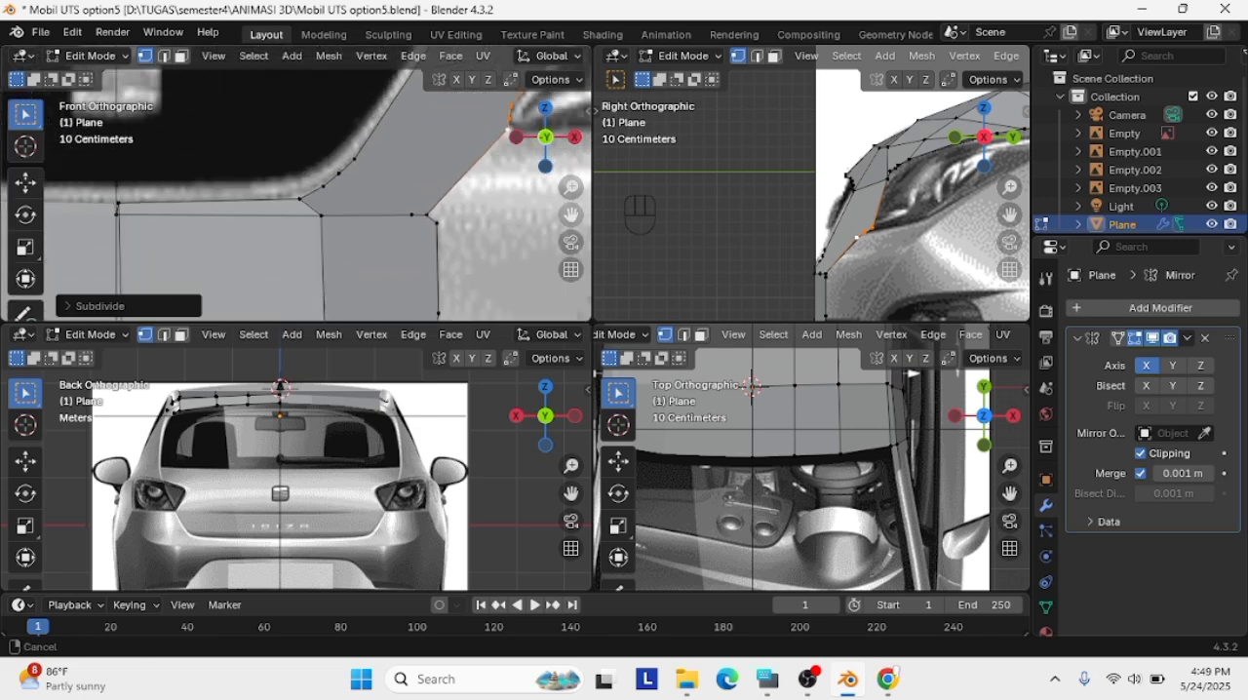
key(g)
click(418, 225)
click(403, 234)
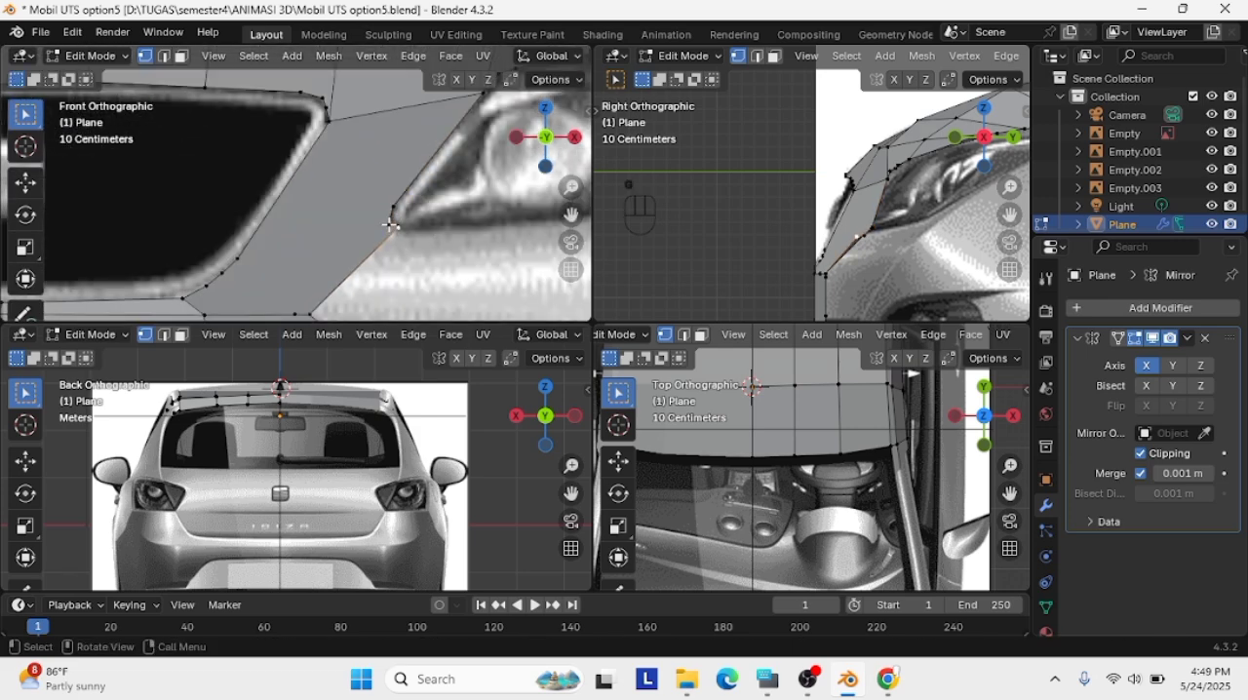
Slide the vertex just above the headlight's lower tip along the panel edge and adjust it to the headlight outline
key(g)
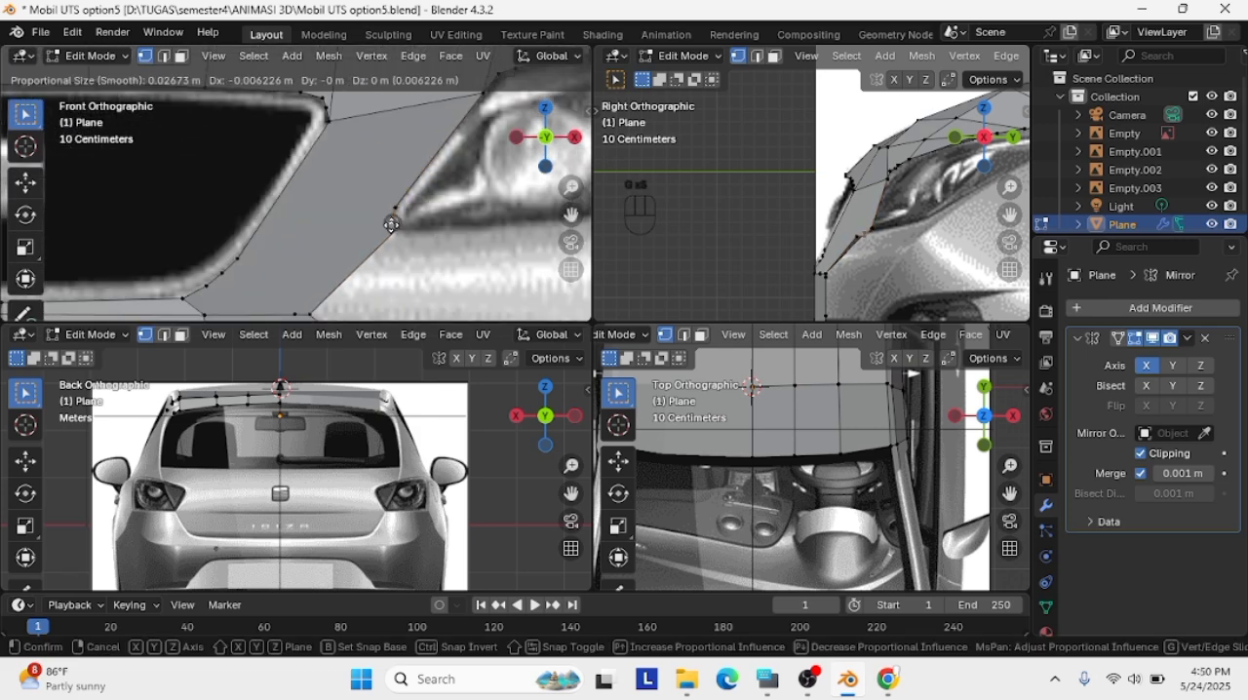
click(390, 209)
key(g)
key(g)
click(383, 205)
Fine-tune the two vertices rounding the panel around the headlight's lower tip in the front view
key(g)
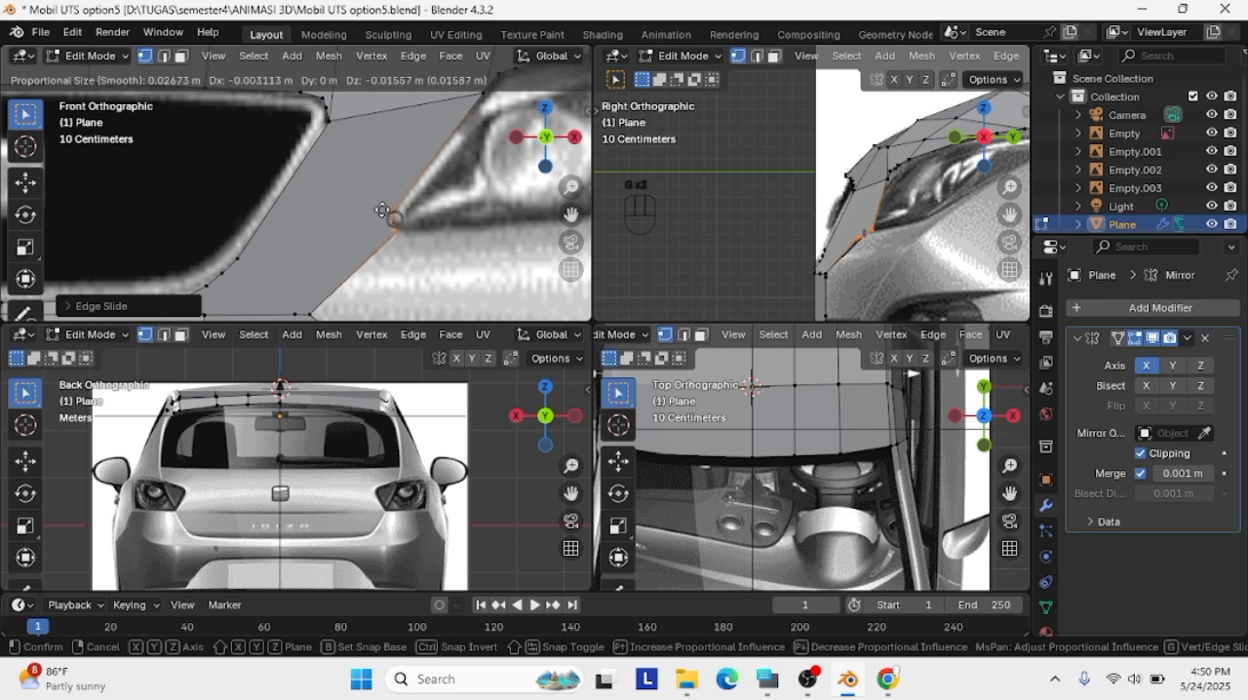
click(383, 207)
click(396, 228)
key(g)
click(393, 223)
click(392, 225)
key(g)
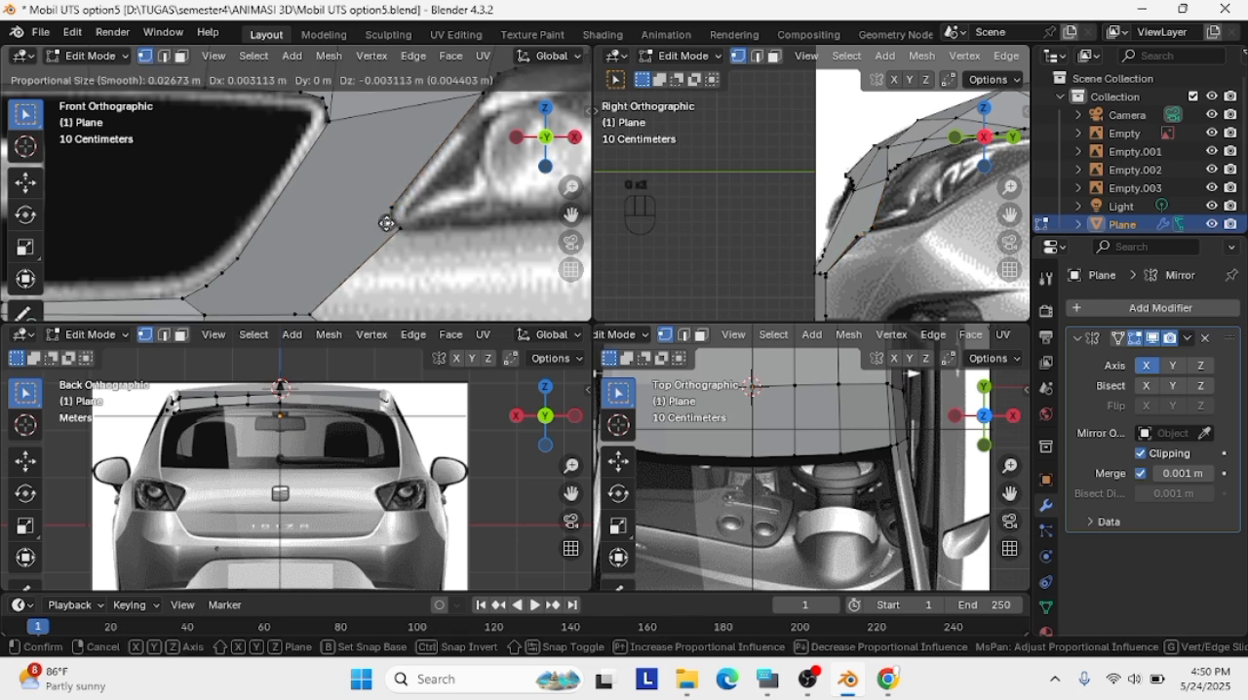
click(393, 227)
Fit the vertices at the headlight's lower tip to the reference in the side view
key(g)
click(400, 229)
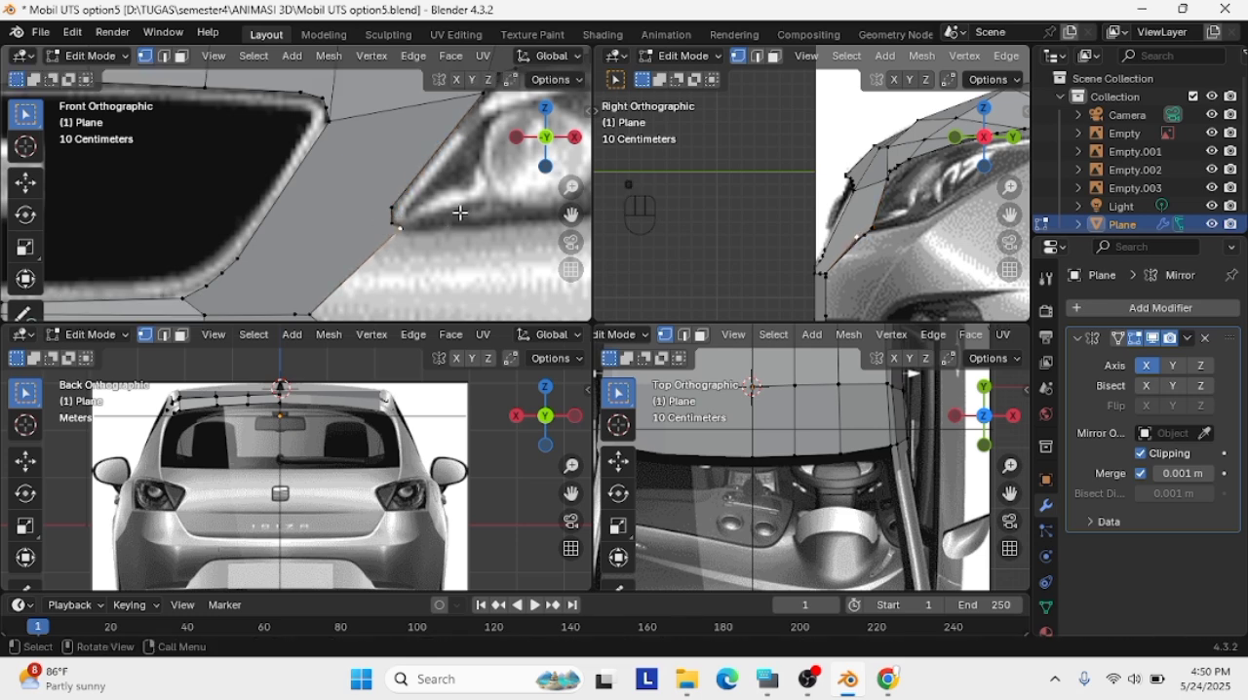
key(g)
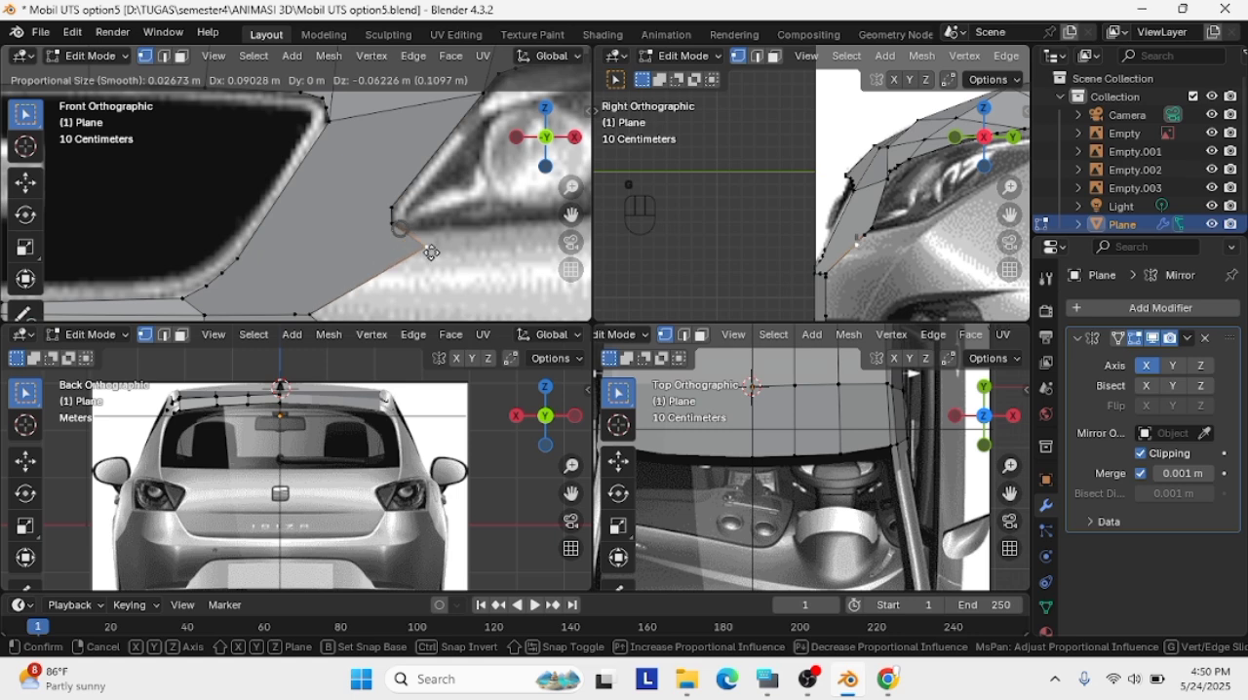
key(ctrl+z)
key(g)
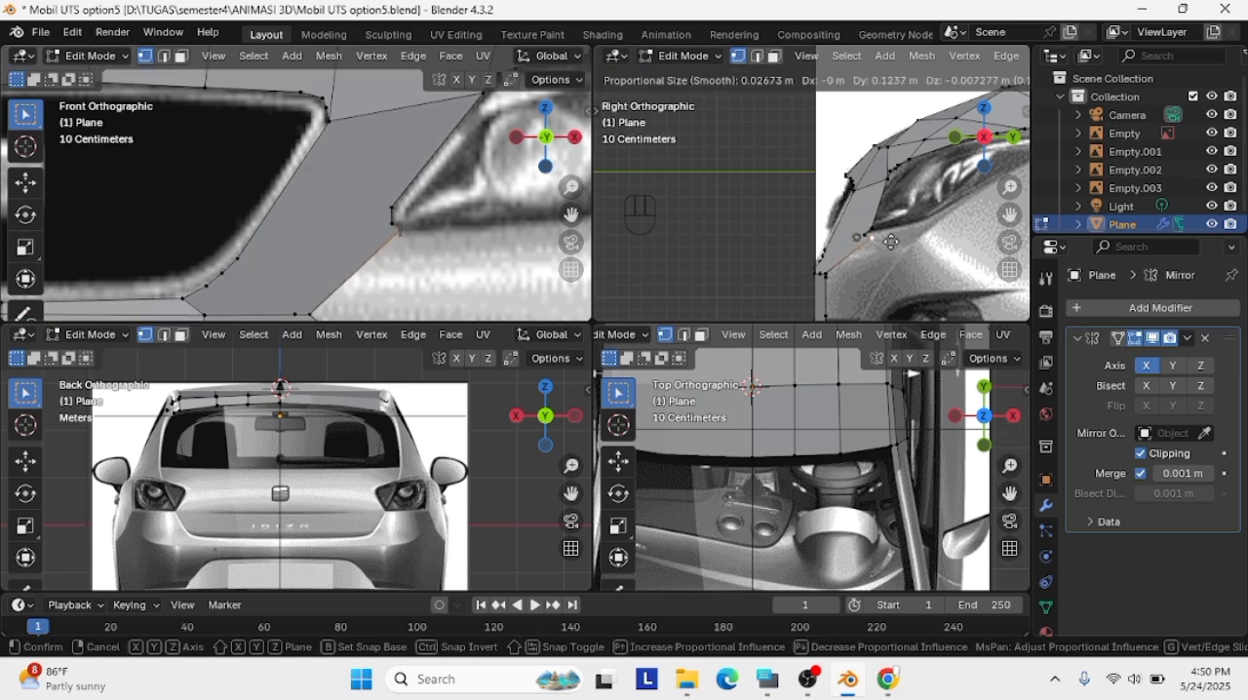
click(885, 247)
click(862, 237)
key(g)
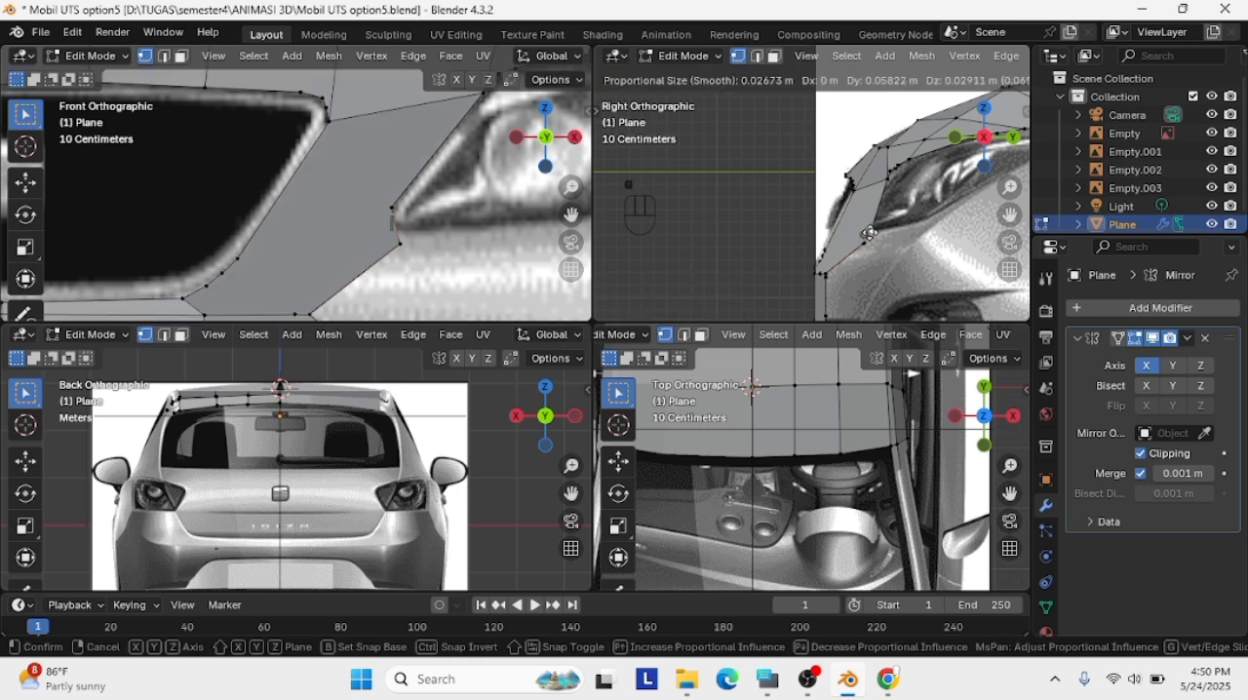
click(870, 233)
click(864, 243)
Nudge the tip vertices closer to the headlight's front corner in the side view
key(g)
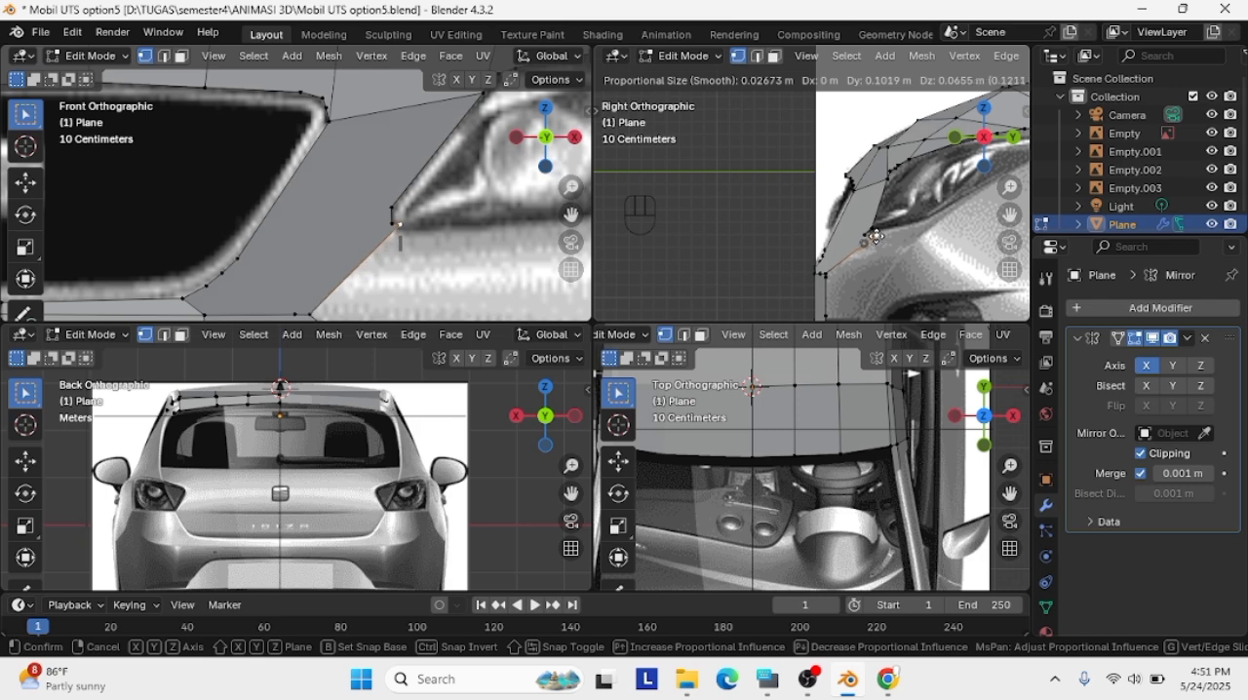
click(876, 236)
scroll(877, 237, up, 2)
key(g)
click(898, 254)
Align the lowest tip vertex with the headlight corner in both the front and side views
key(g)
click(890, 257)
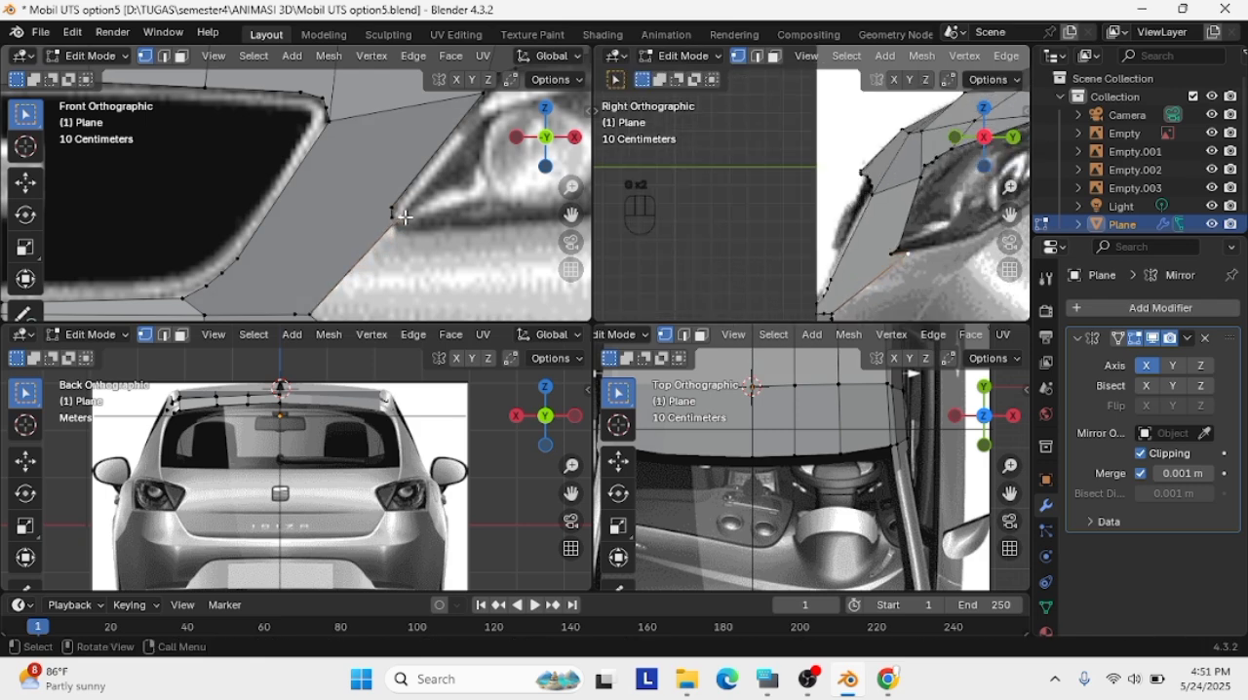
key(g)
click(410, 212)
key(g)
click(912, 255)
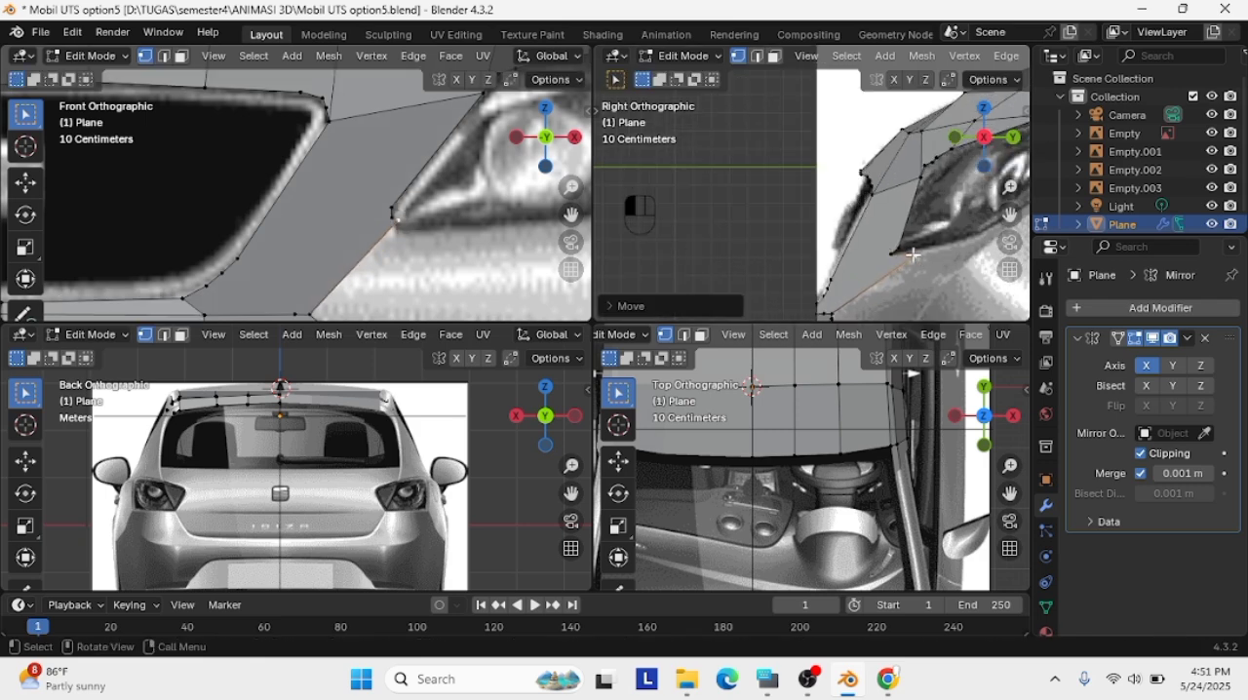
key(g)
key(g)
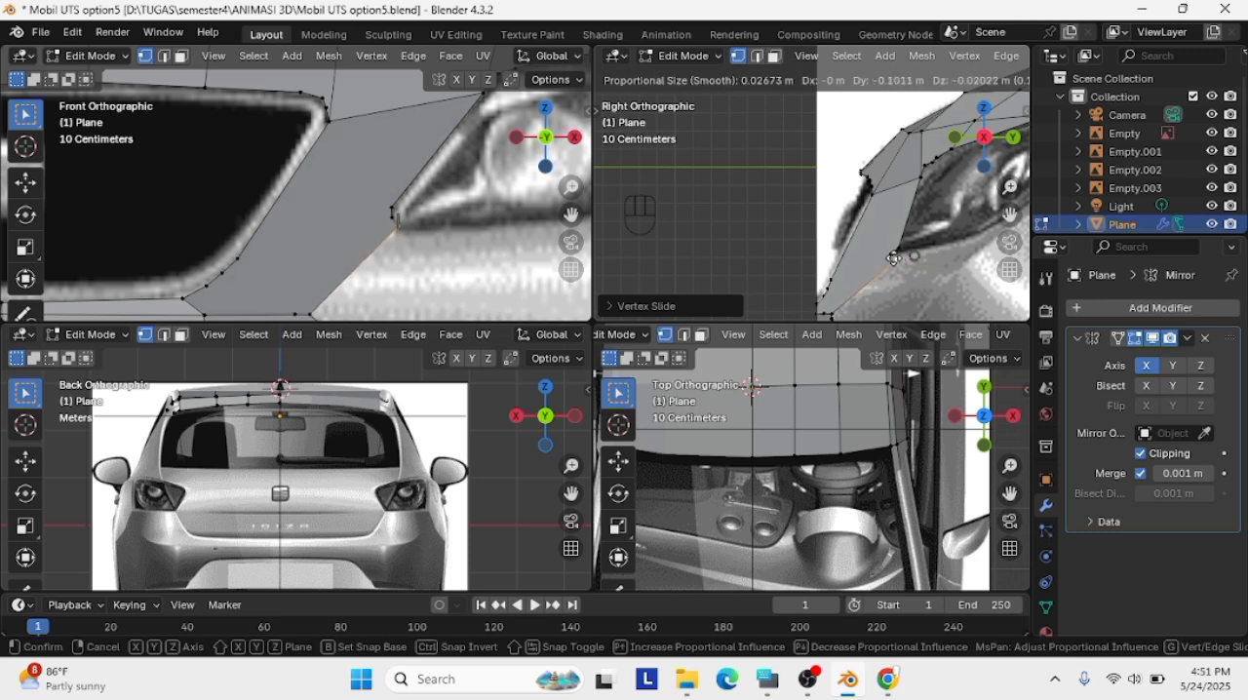
click(893, 259)
Lower the middle tip vertex in the front view and refit it to the headlight corner in the side view
key(g)
click(386, 243)
click(390, 212)
key(g)
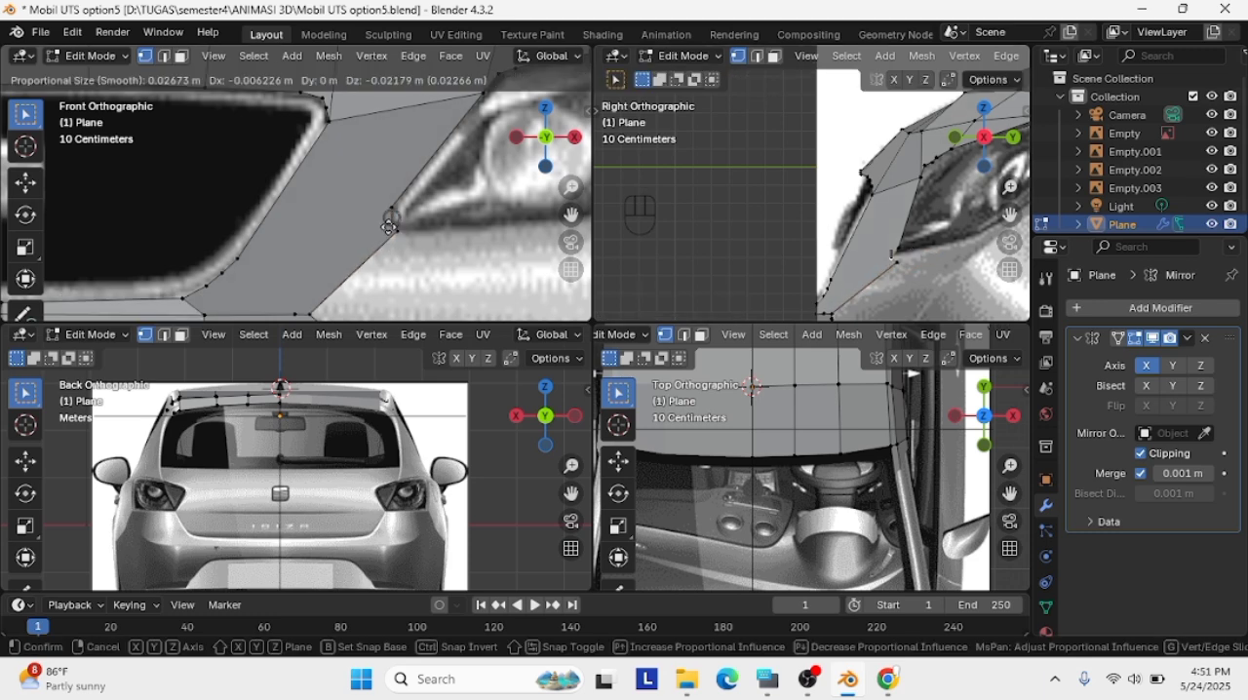
click(390, 227)
key(g)
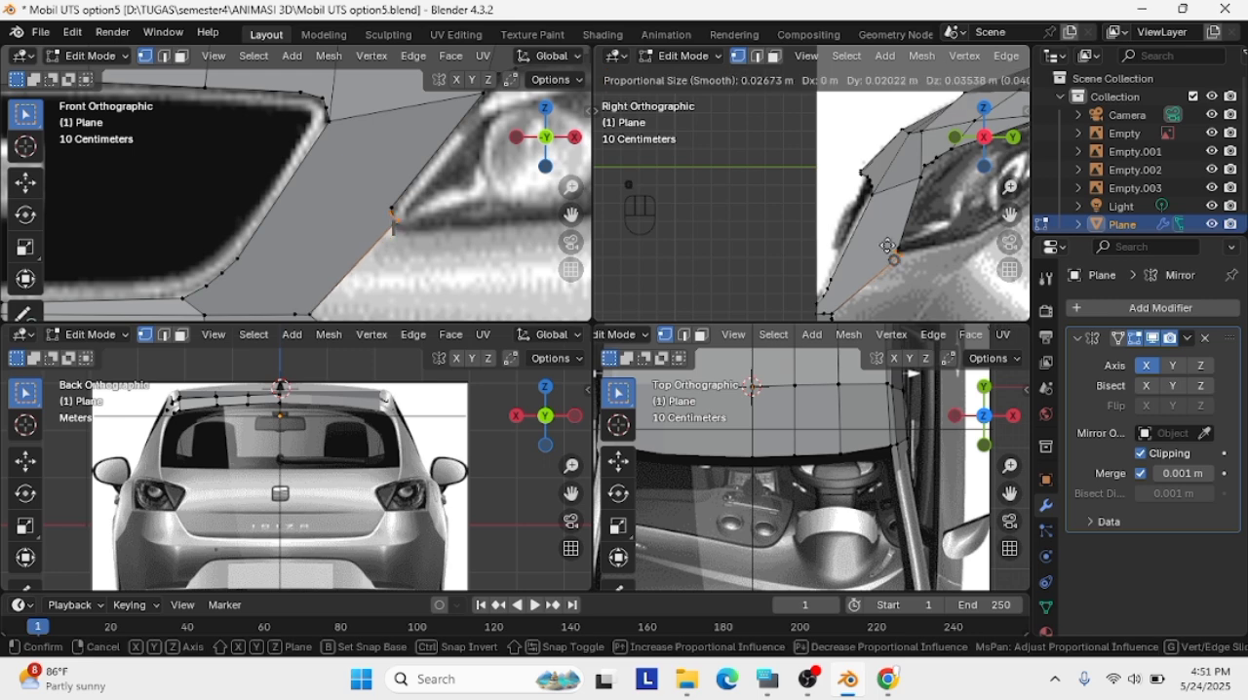
click(889, 252)
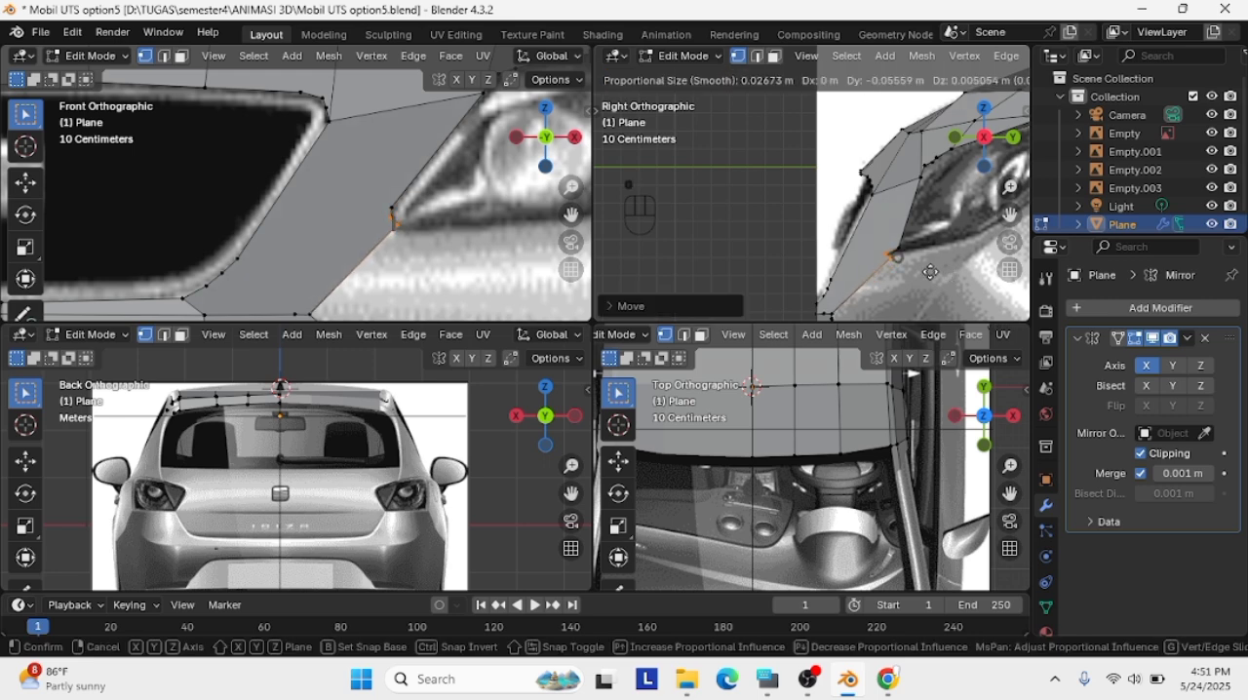
Undo the dissolve and the latest move of the vertices at the headlight's lower tip
click(950, 264)
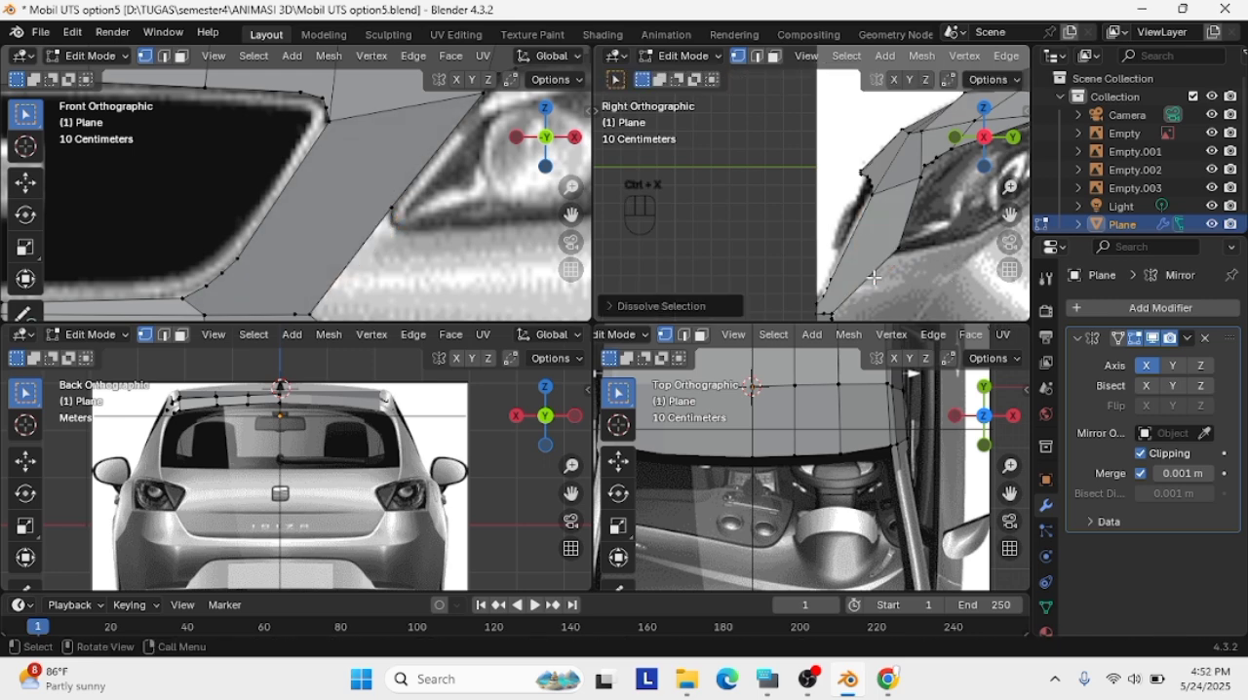
click(72, 33)
click(98, 46)
click(72, 33)
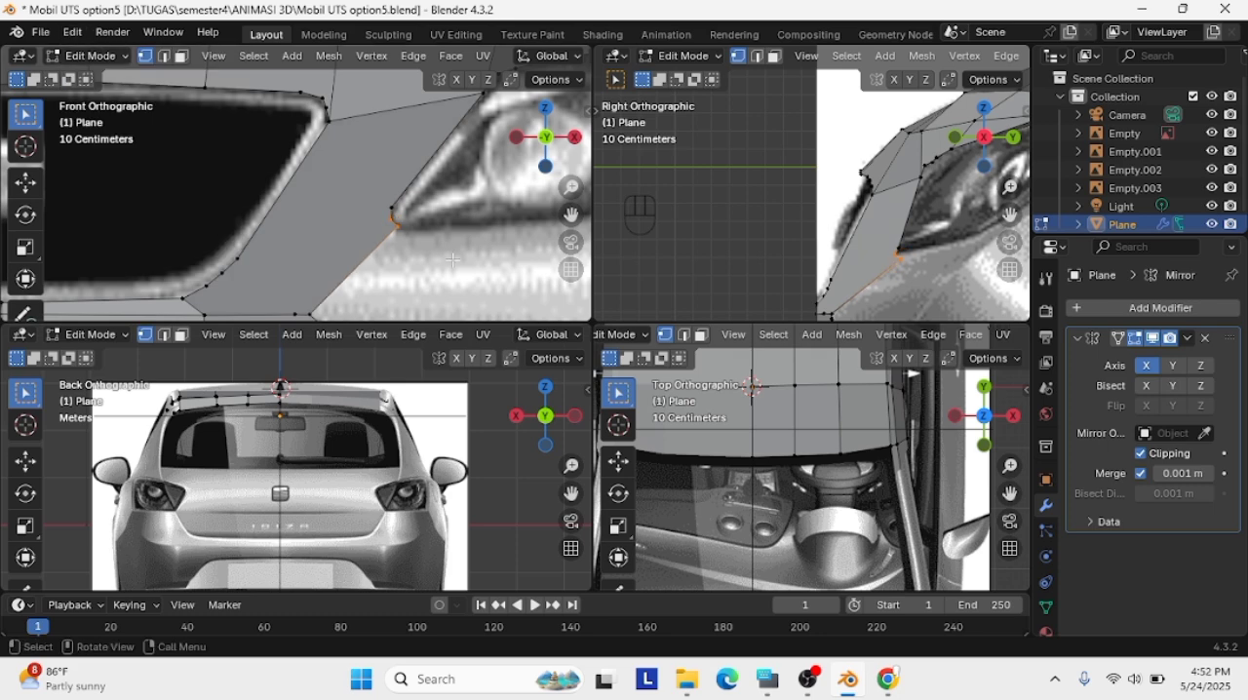
key(ctrl+z)
key(ctrl+z)
Shift the headlight tip vertices forward in the side view and refit them to the tip outline in the front view
key(g)
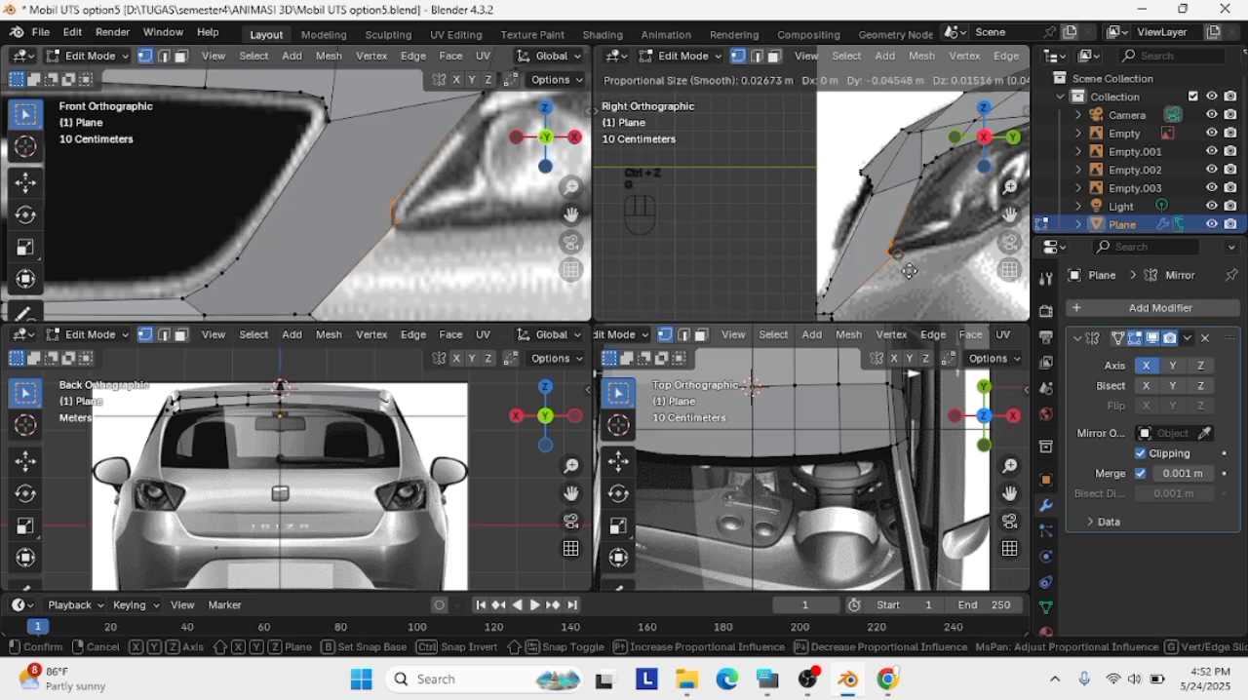
click(895, 273)
key(g)
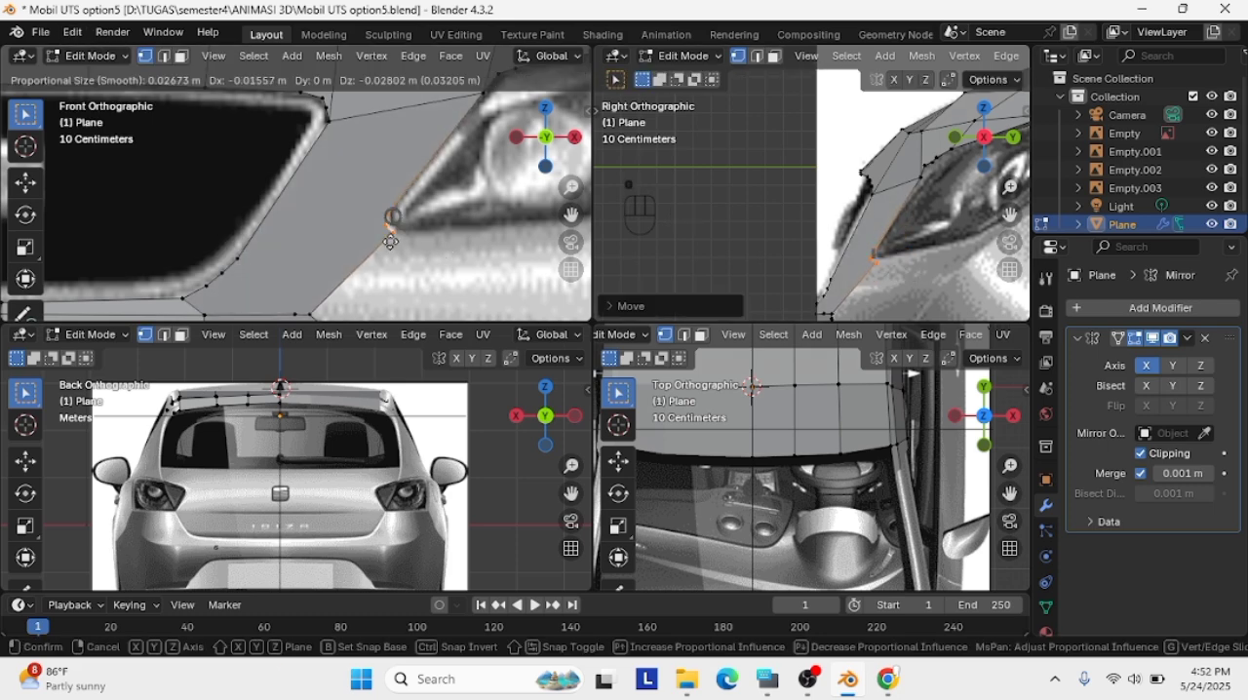
click(391, 236)
key(g)
click(875, 260)
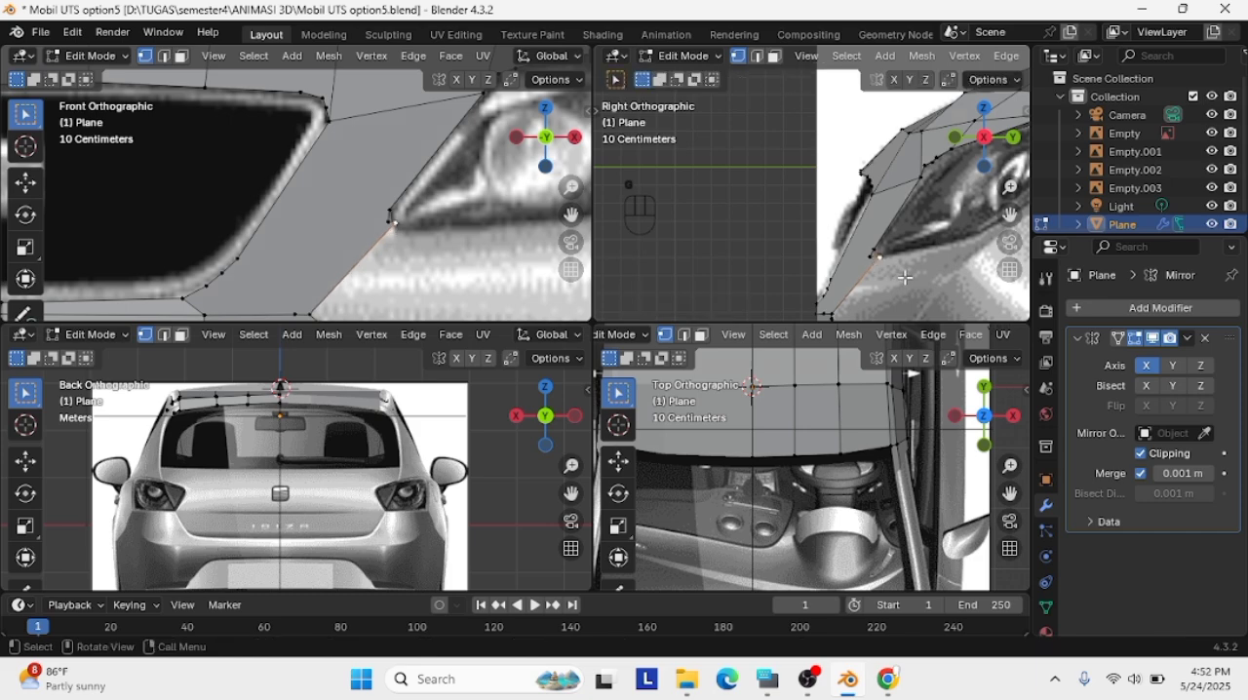
scroll(875, 260, down, 2)
scroll(433, 253, down, 2)
scroll(727, 275, down, 2)
scroll(428, 275, down, 3)
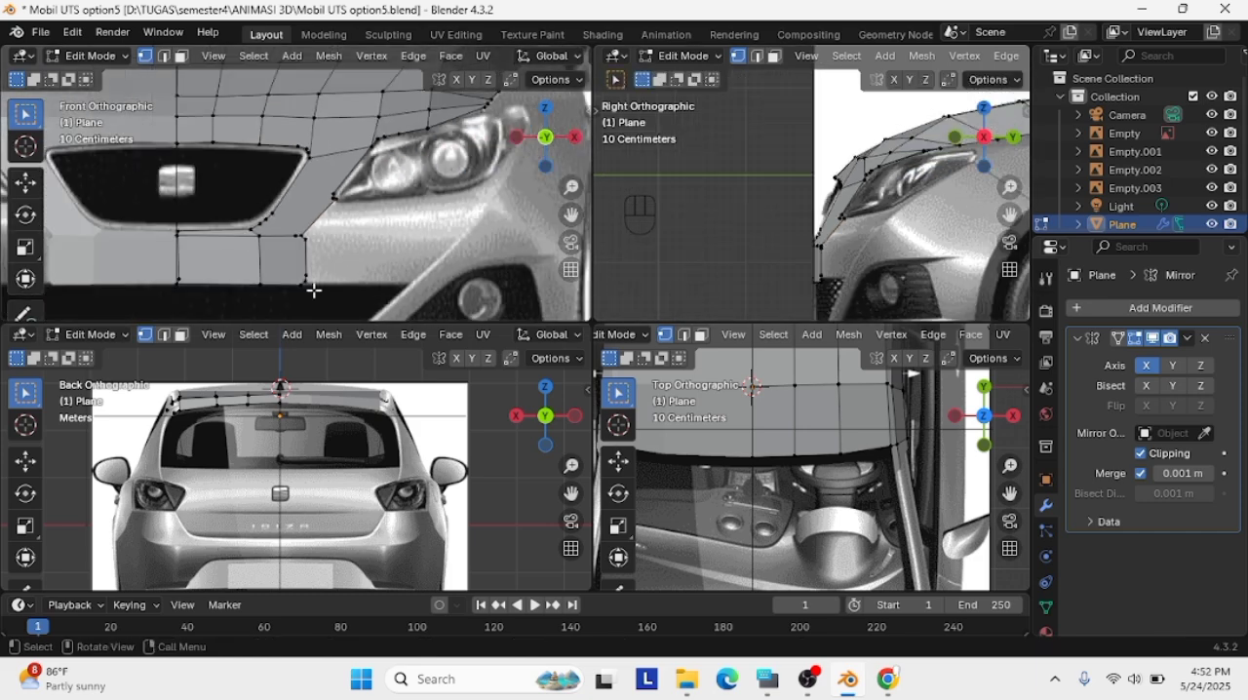
drag(317, 276, 160, 292)
scroll(167, 292, up, 4)
middle_drag(185, 283, 554, 177)
click(567, 137)
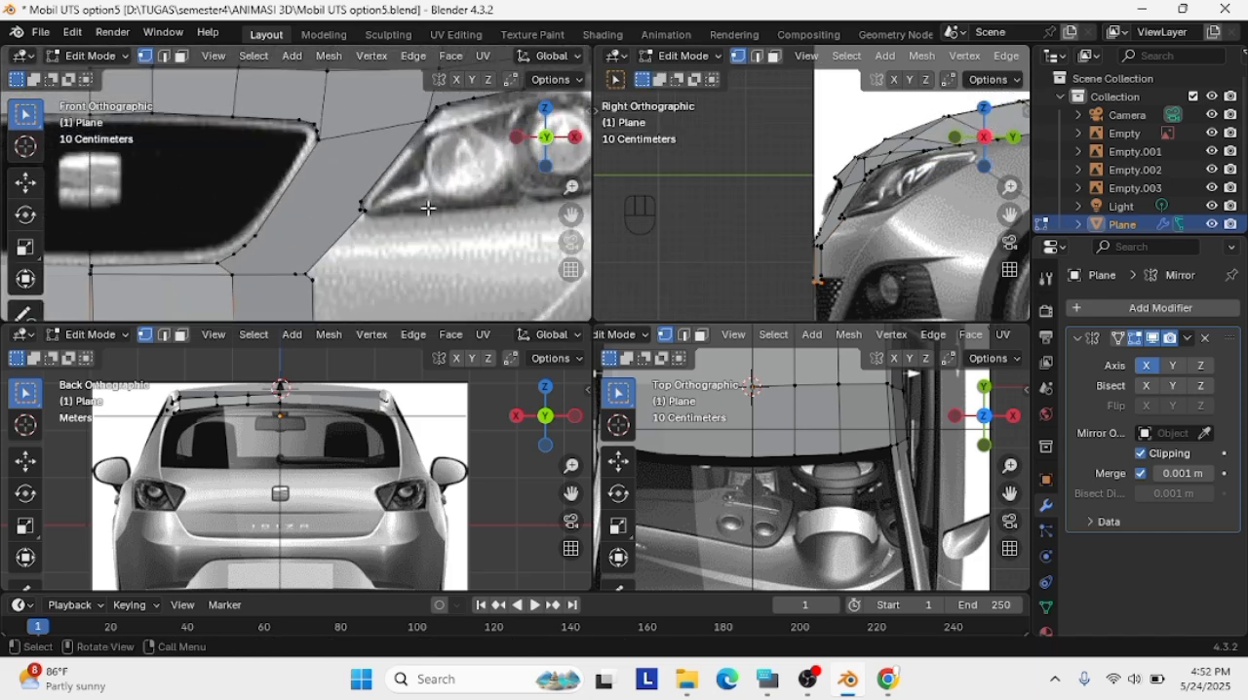
Refine the closely spaced vertices at the headlight's lower tip so they follow its rounded corner in the front view
shift+middle_drag(302, 244, 368, 178)
click(441, 150)
key(g)
click(439, 153)
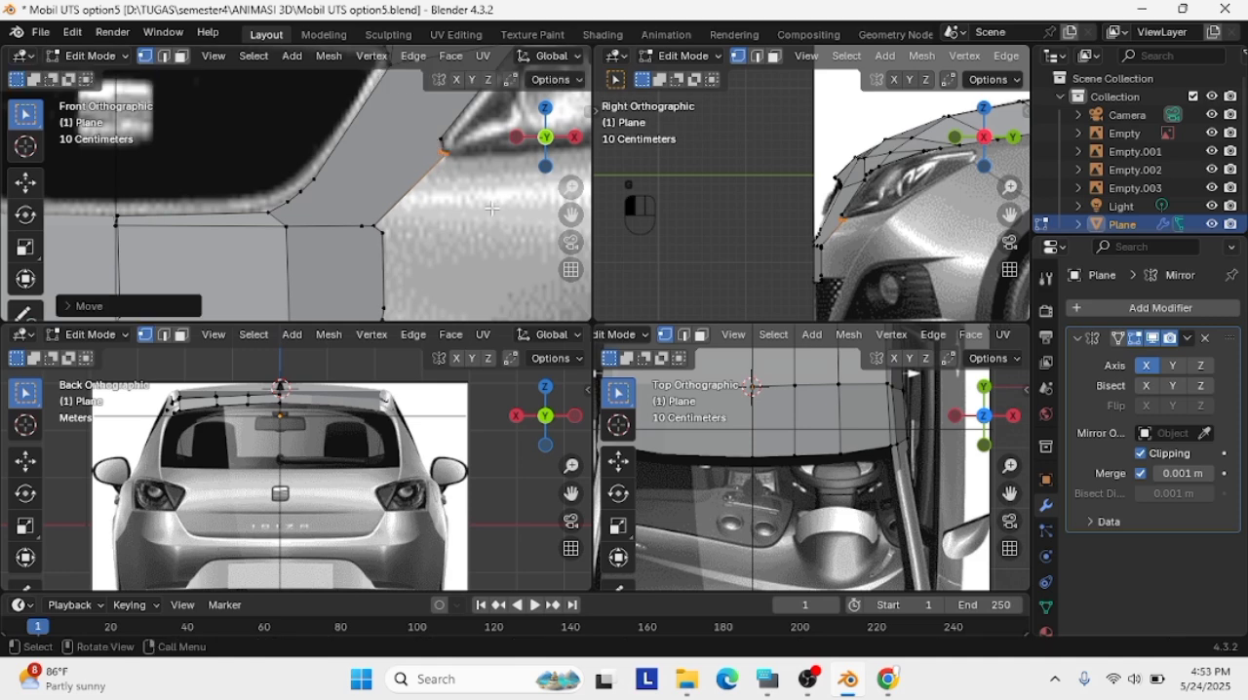
click(446, 155)
scroll(518, 172, up, 2)
key(g)
click(500, 145)
scroll(482, 185, down, 2)
key(g)
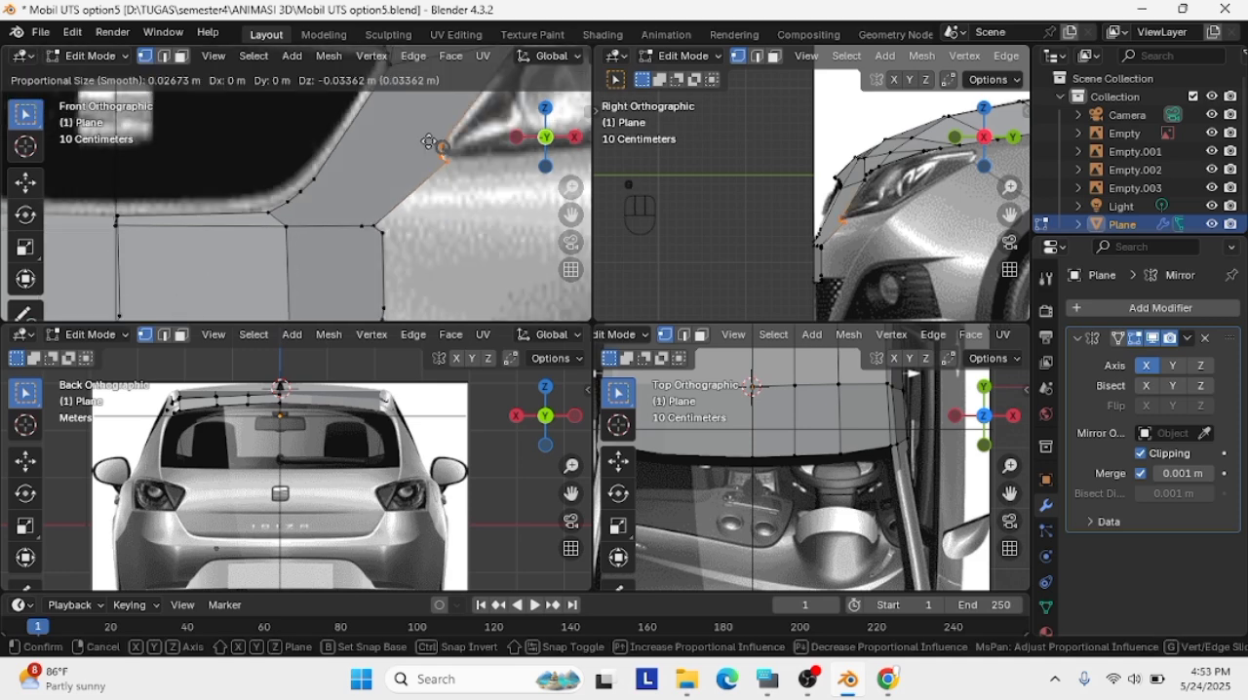
click(466, 209)
Pull the extra vertex off the centreline below the grille, lower the remaining centre vertex and delete the stray one
scroll(271, 298, down, 2)
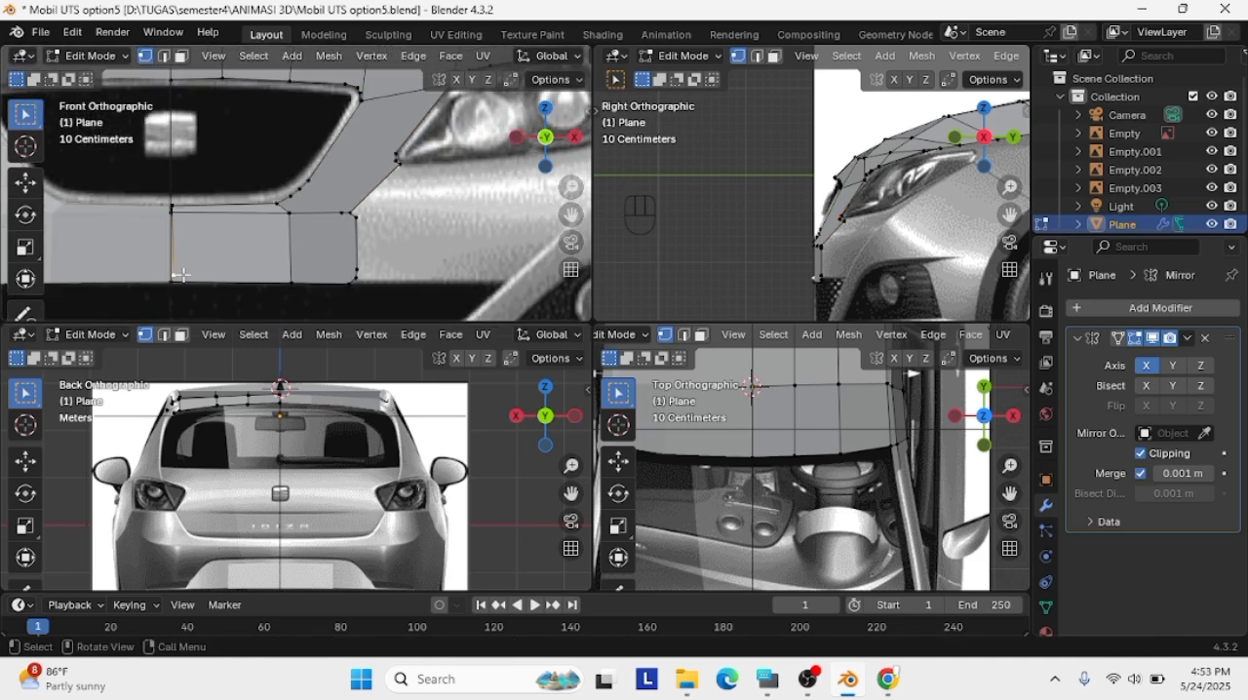
key(g)
right_click(164, 223)
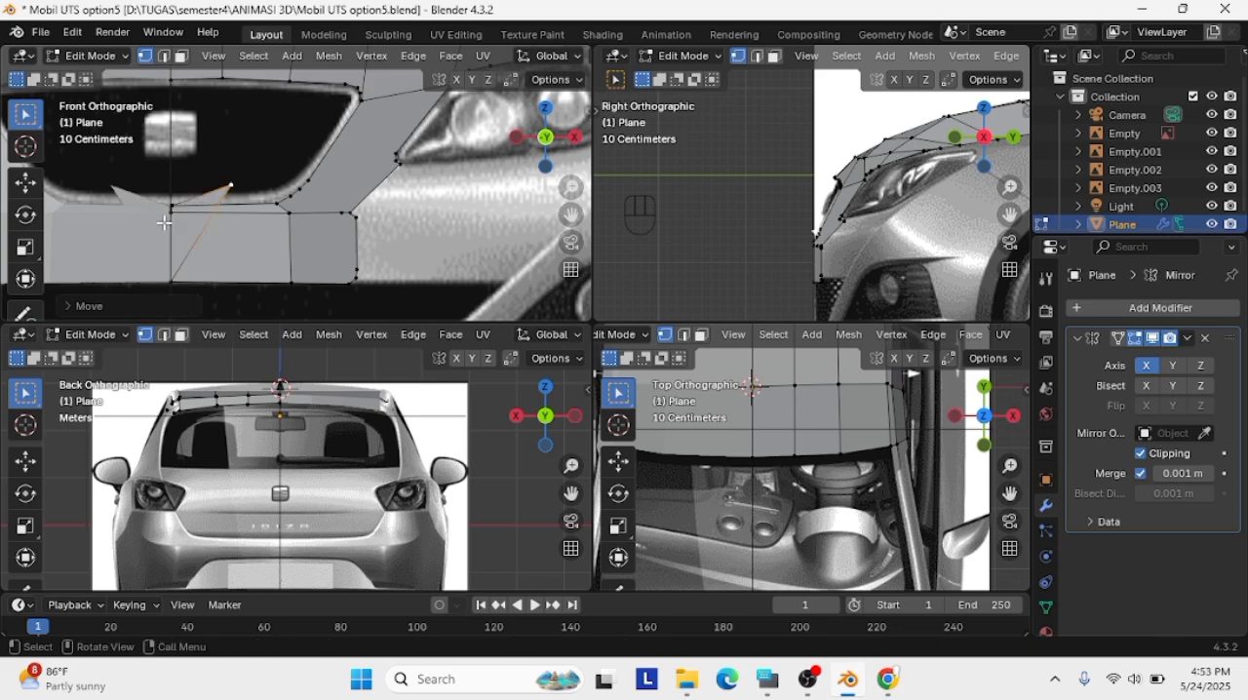
click(171, 212)
key(g)
click(172, 232)
click(230, 185)
key(Delete)
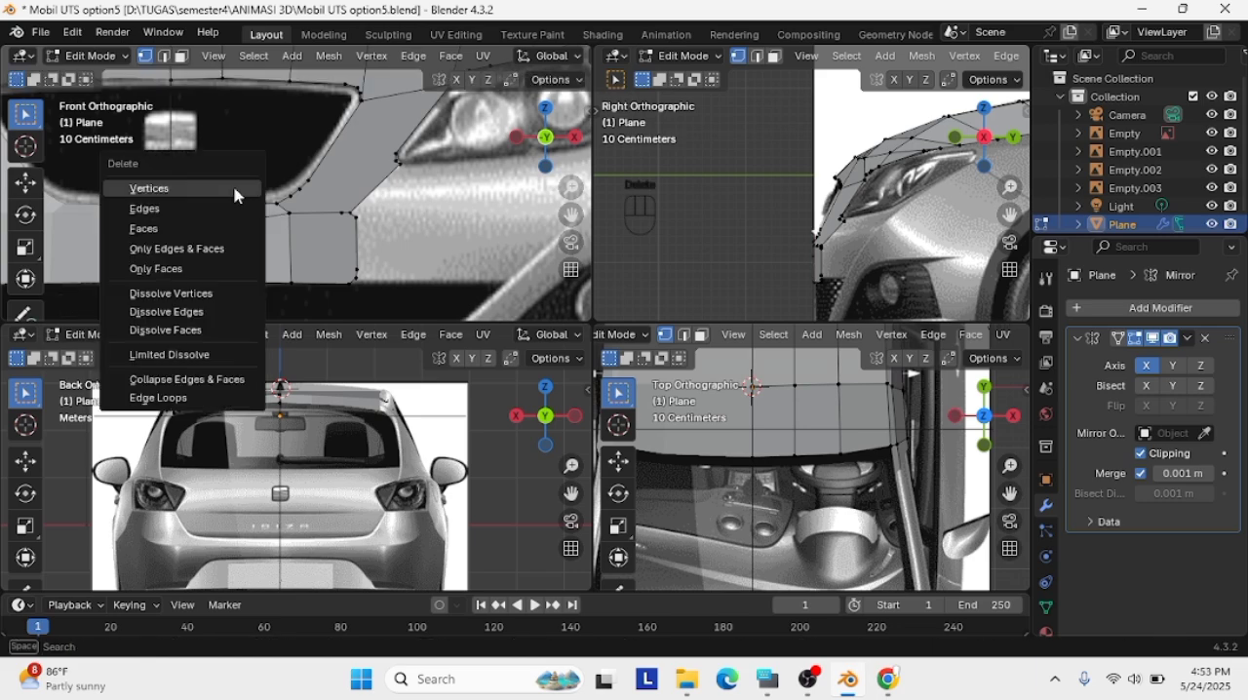
click(234, 191)
Reposition the two centreline vertices below the grille so they sit on the mirror line
click(172, 232)
key(g)
click(171, 223)
scroll(171, 223, up, 6)
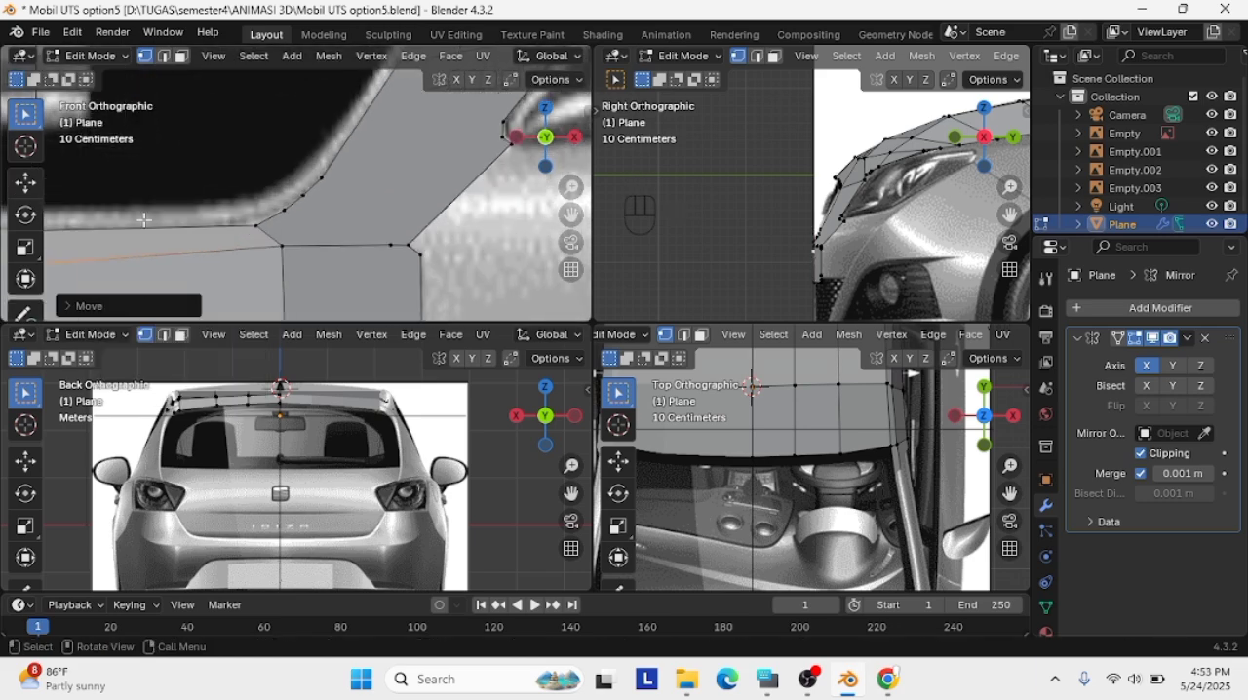
shift+middle_drag(152, 253, 557, 212)
key(g)
click(329, 234)
click(332, 203)
key(g)
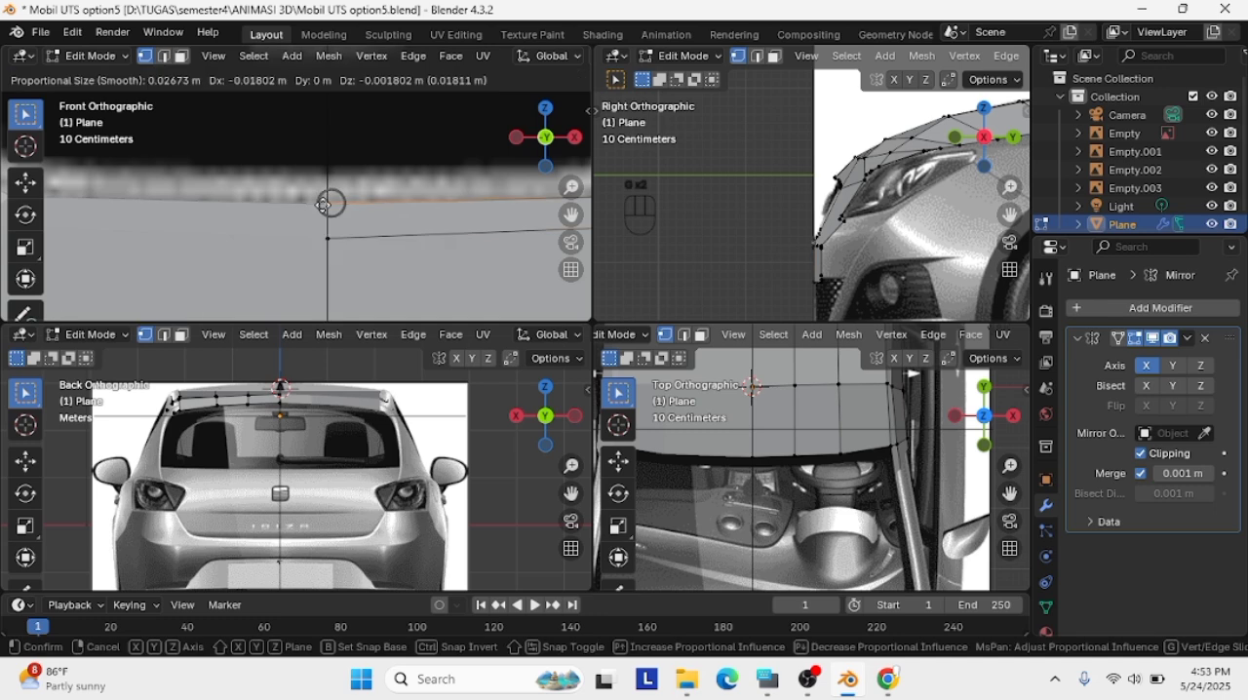
click(328, 203)
Move the bumper panel's outer edge vertices in the side view to fit the front profile of the bumper
scroll(373, 247, down, 4)
key(g)
shift+middle_drag(843, 306, 839, 277)
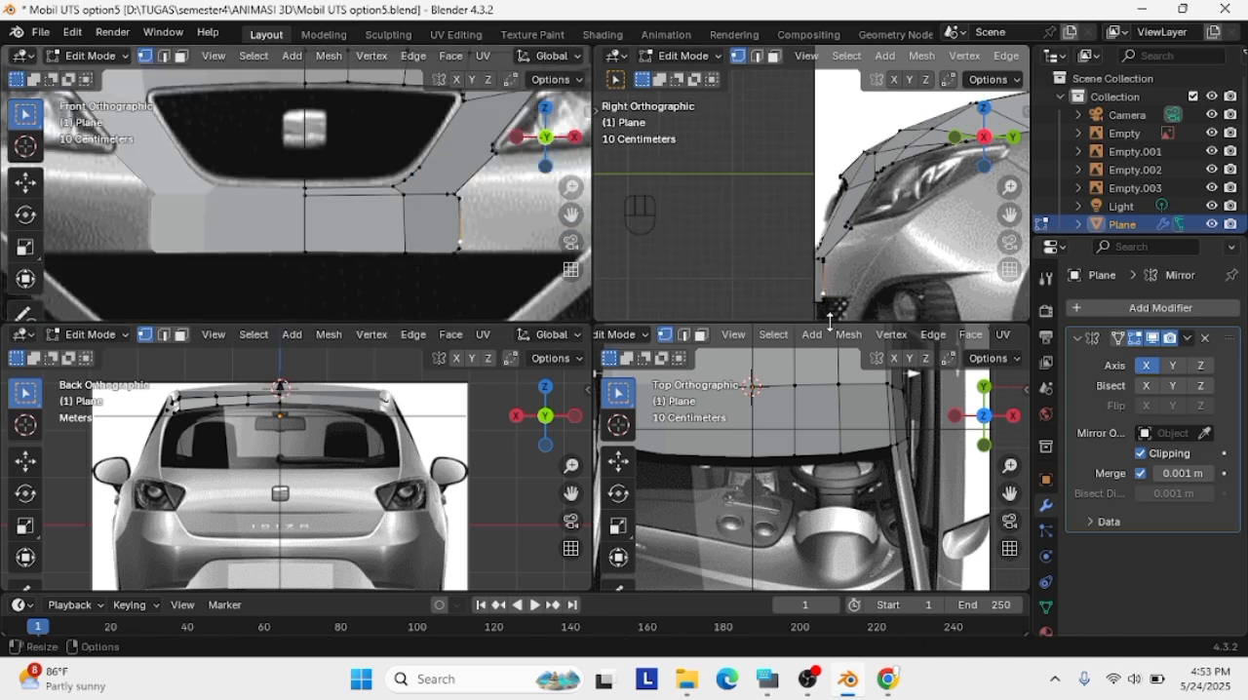
scroll(827, 310, up, 3)
key(g)
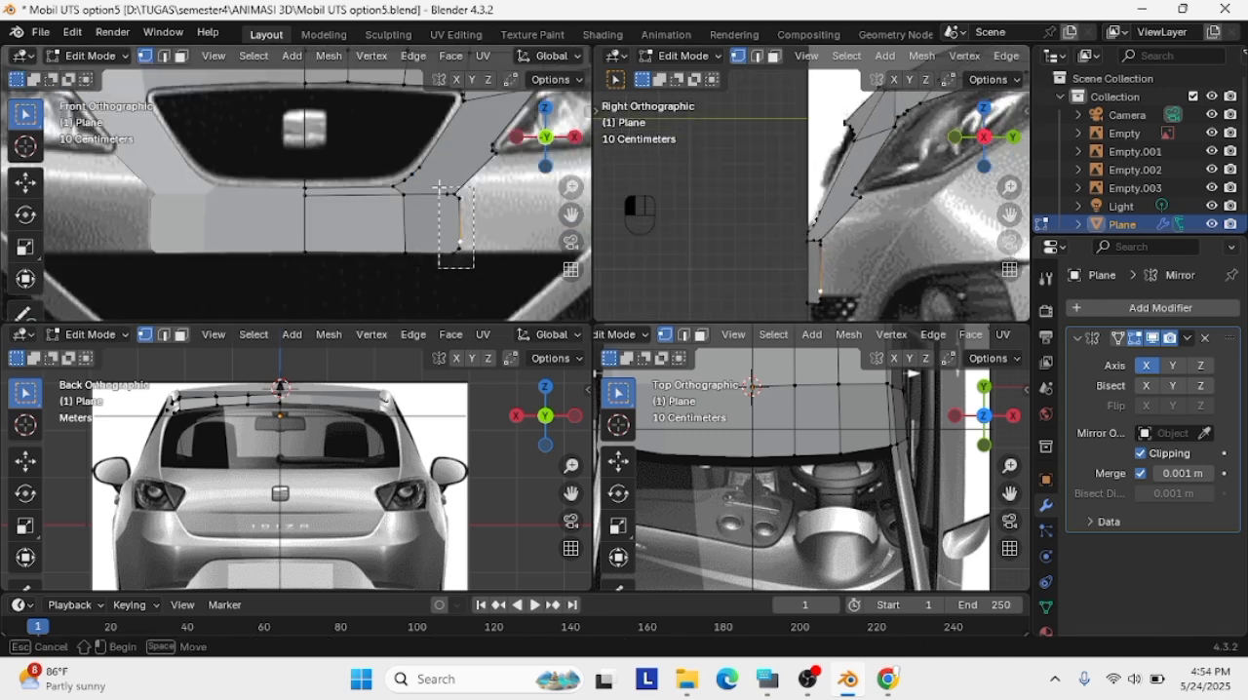
click(816, 278)
shift+middle_drag(820, 293, 820, 255)
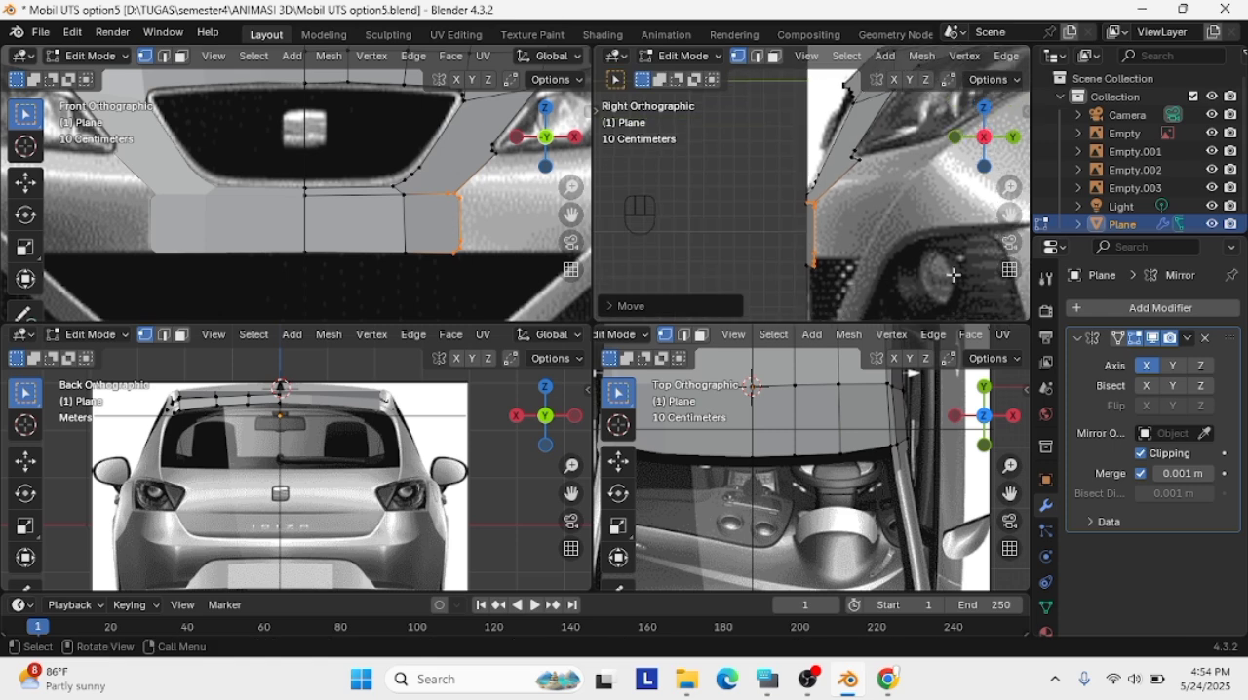
Raise the bumper panel's bottom edge vertices slightly to match the upper line of the lower air intake
drag(848, 306, 793, 254)
key(g)
click(794, 248)
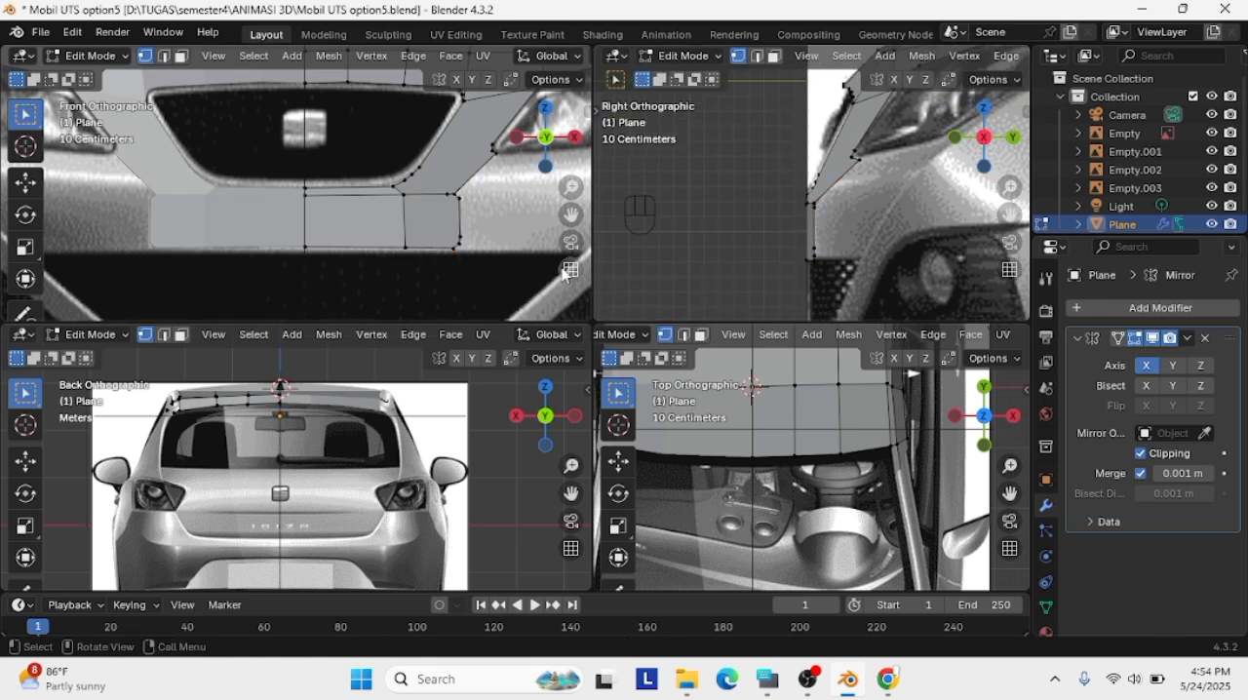
Lower the bumper panel's bottom edge vertices in the front view onto the upper line of the lower air intake
drag(486, 272, 300, 244)
key(g)
click(299, 243)
click(406, 249)
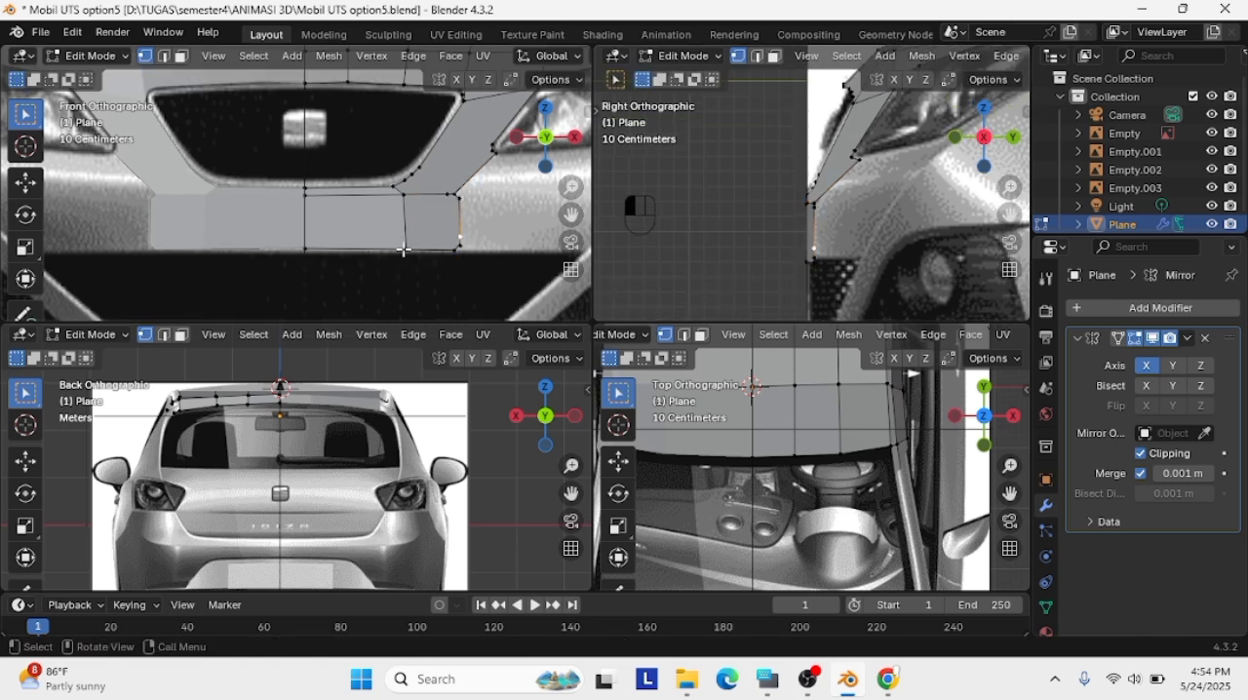
key(g)
click(405, 253)
key(g)
click(305, 250)
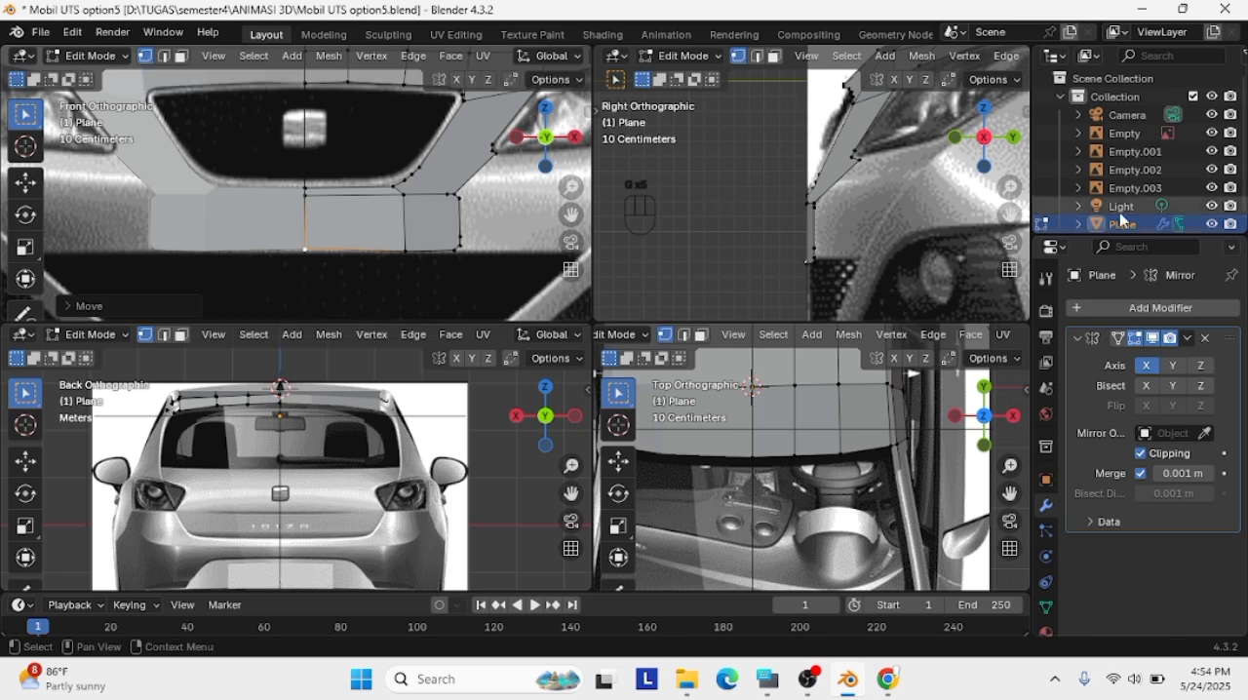
Try to move the bumper panel's lower vertices in the side view, and undo the move
drag(836, 284, 795, 236)
key(g)
click(831, 238)
click(885, 232)
key(ctrl+z)
key(ctrl+z)
Shift the bumper panel's upper and lower vertices slightly forward in the side view to fit the front profile
drag(825, 277, 800, 197)
key(g)
click(797, 199)
drag(864, 283, 792, 236)
key(g)
click(790, 234)
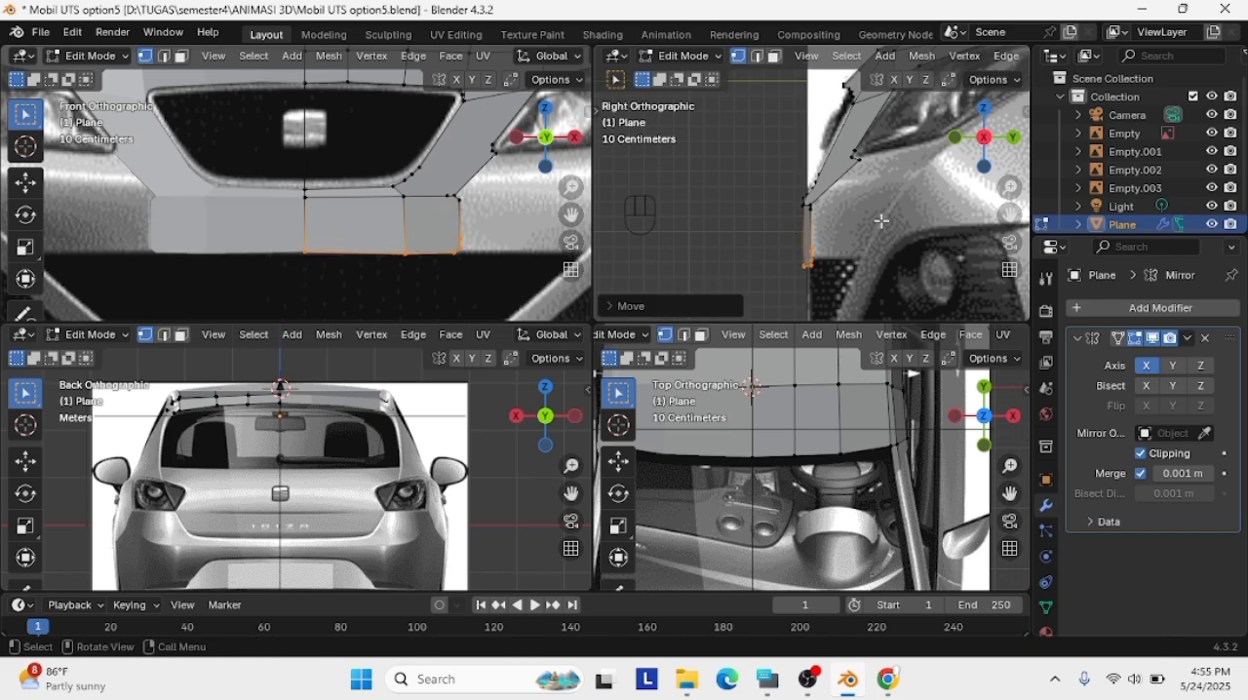
click(882, 221)
scroll(878, 223, down, 4)
scroll(823, 230, up, 7)
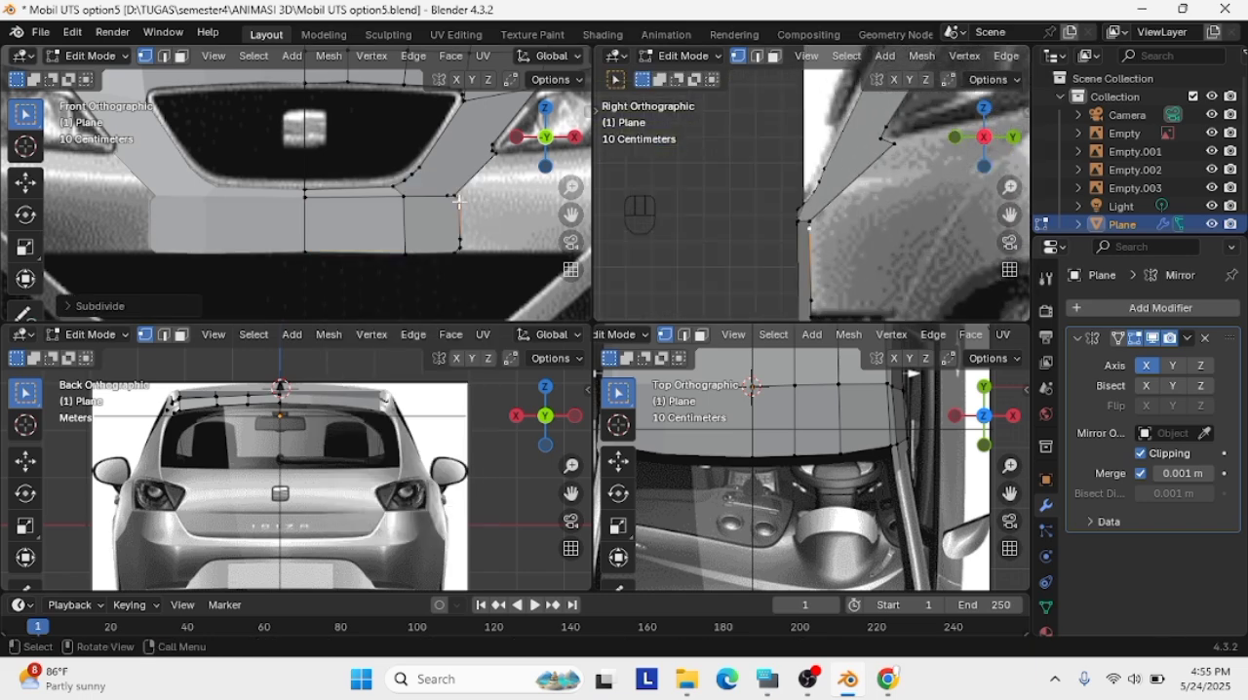
Delete the extra vertex on the bumper panel's outer edge, reconnect the edge and refill the outer panel face
key(x)
click(476, 206)
shift+click(455, 198)
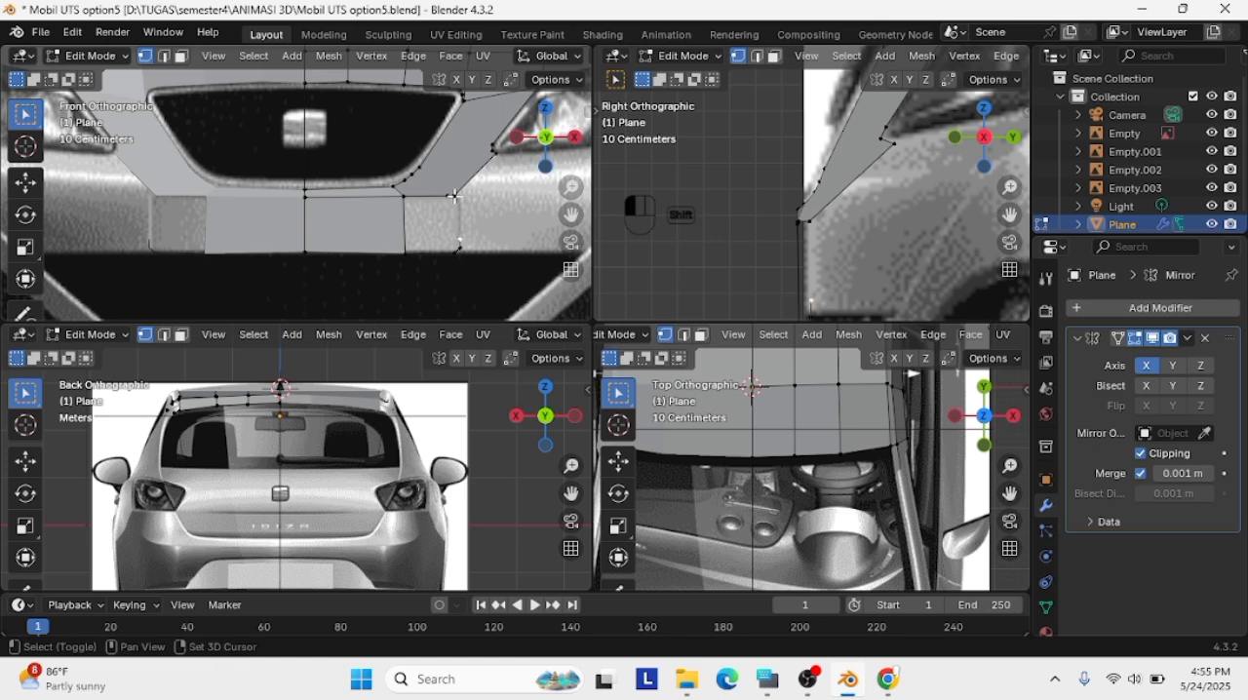
key(f)
scroll(494, 215, up, 1)
ctrl+click(499, 277)
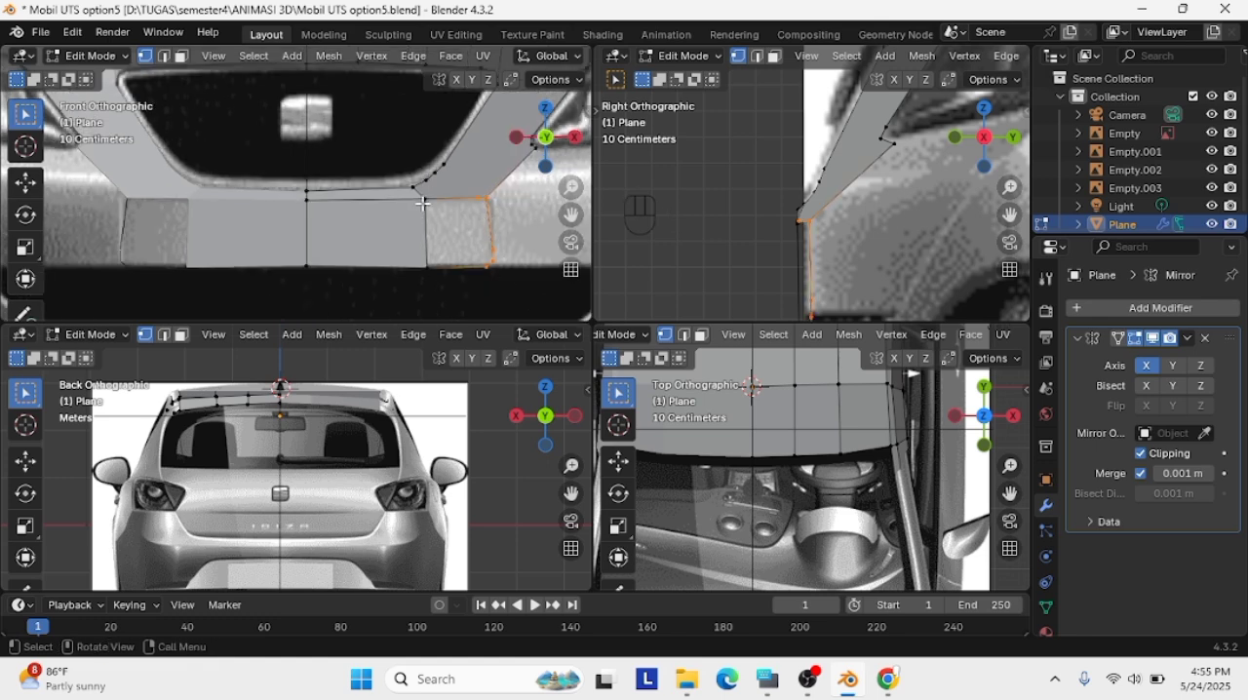
shift+click(427, 203)
shift+click(429, 262)
key(f)
click(501, 250)
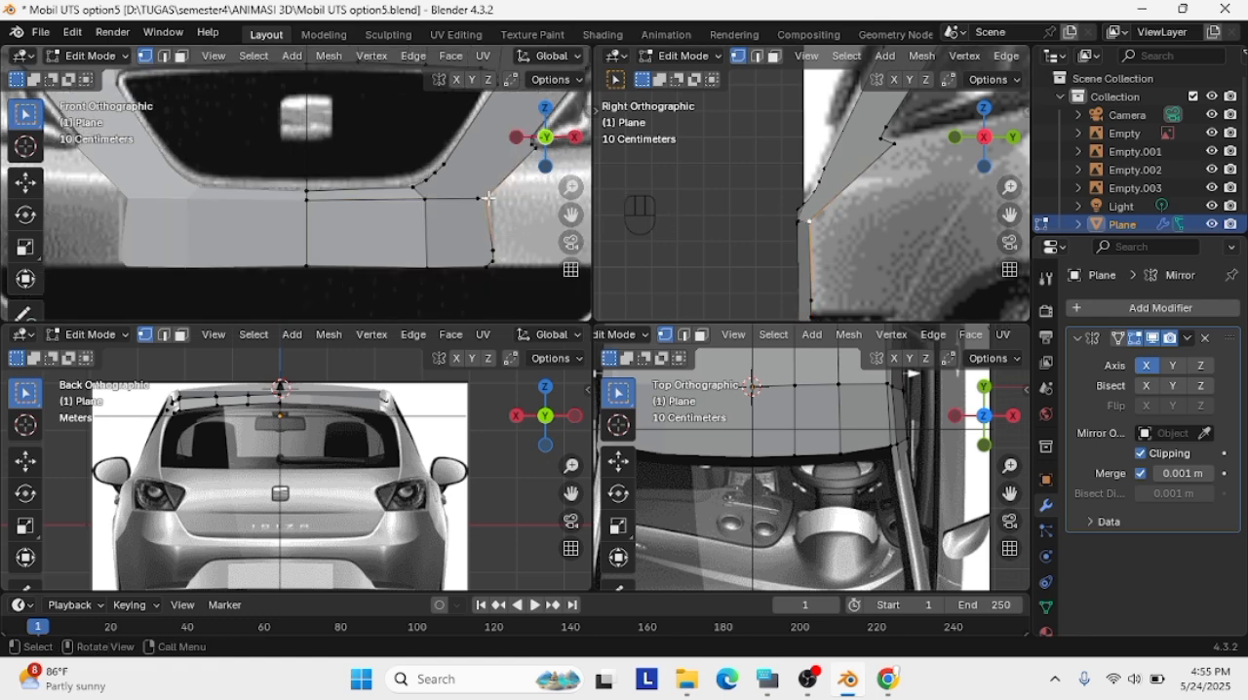
Subdivide the bumper panel's upper edge near its outer corner and move the corner vertices to soften the bend
scroll(489, 213, down, 3)
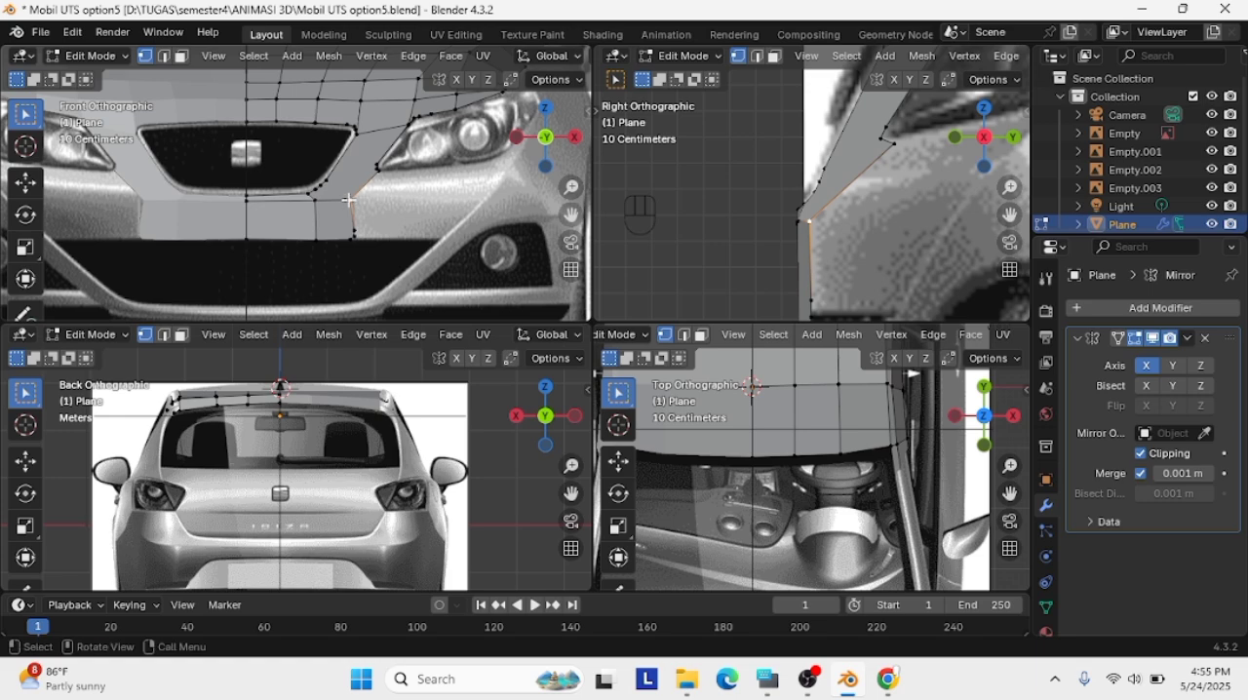
scroll(349, 200, up, 3)
key(g)
click(392, 222)
key(Caps_Lock)
click(381, 213)
right_click(388, 216)
click(393, 216)
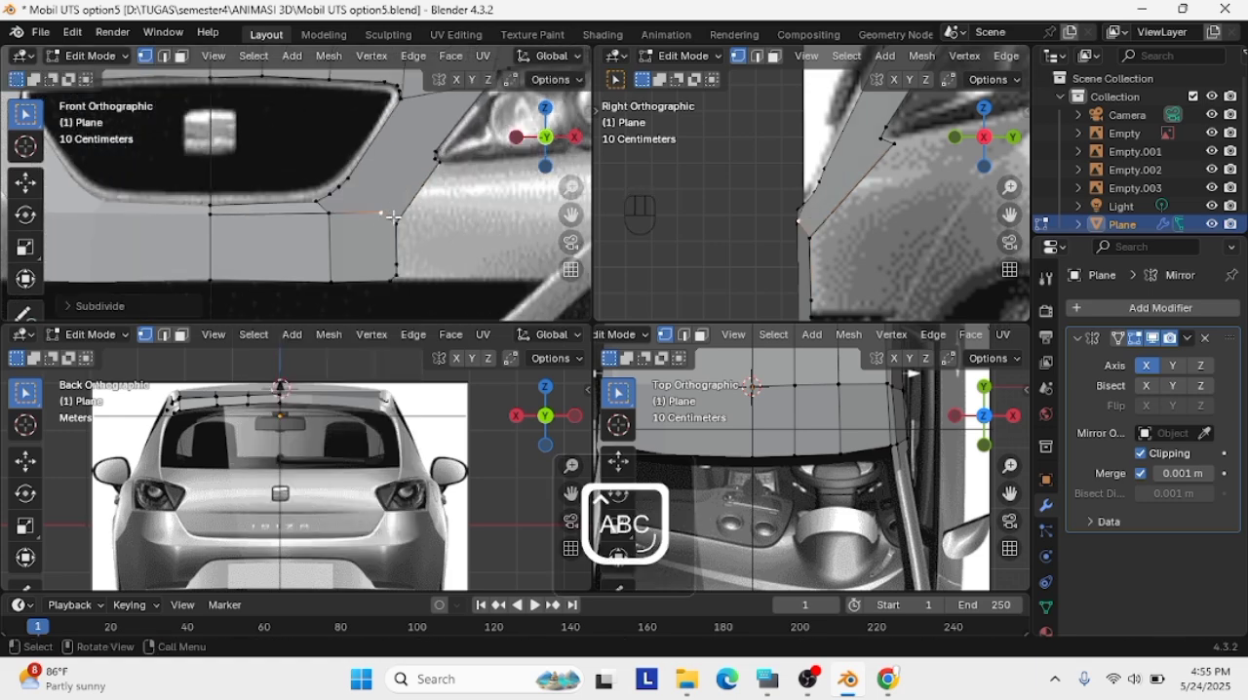
key(Caps_Lock)
key(g)
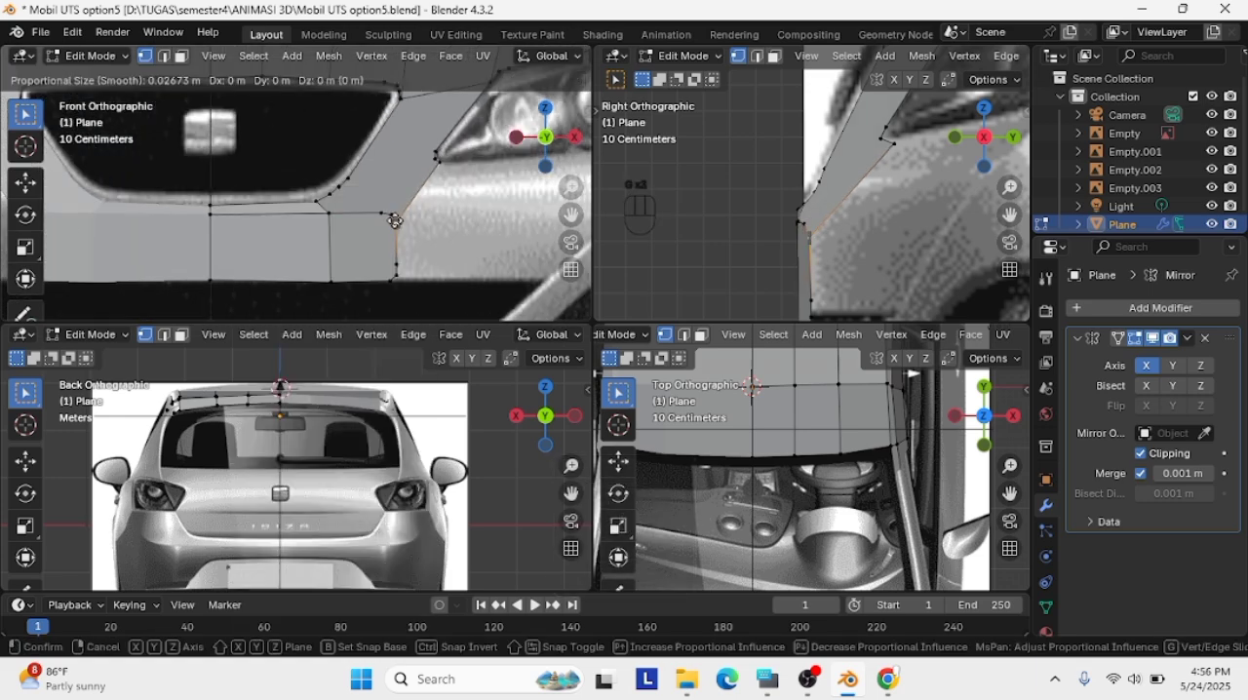
click(413, 270)
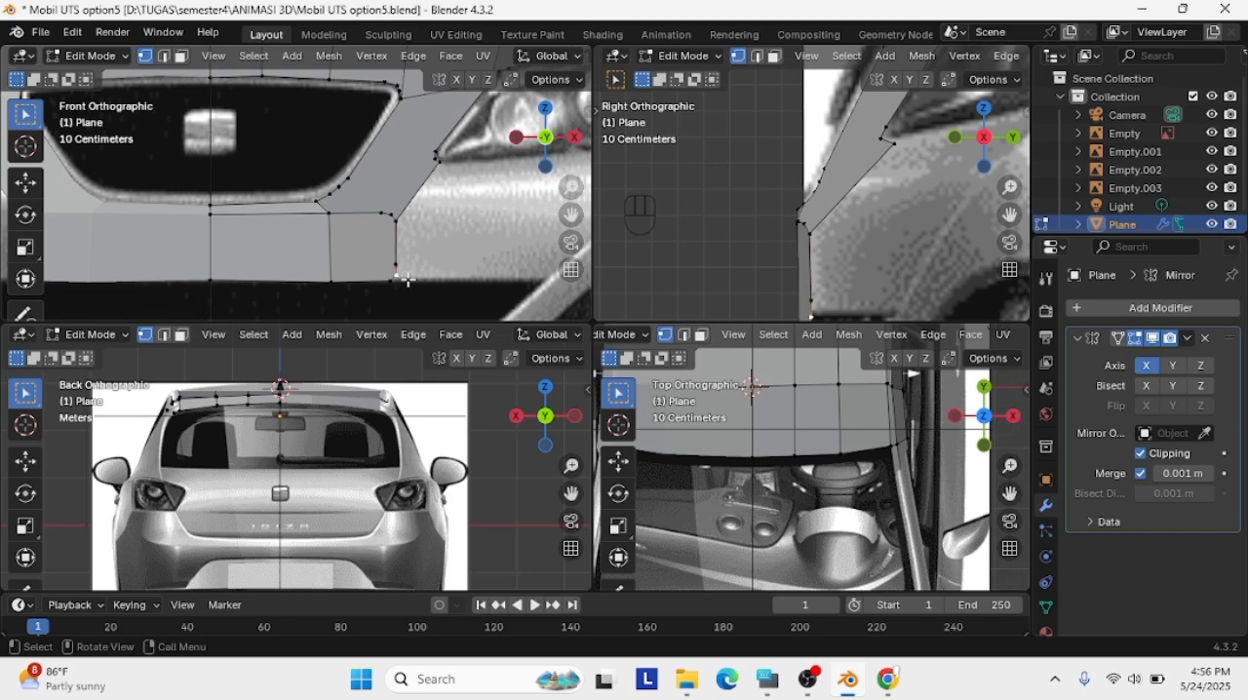
Extrude the outer edge from the headlight corner to the panel's bottom outwards, and move it back about 0.5 m in the side view
key(a)
key(a)
key(a)
key(a)
key(a)
click(440, 161)
scroll(870, 206, down, 4)
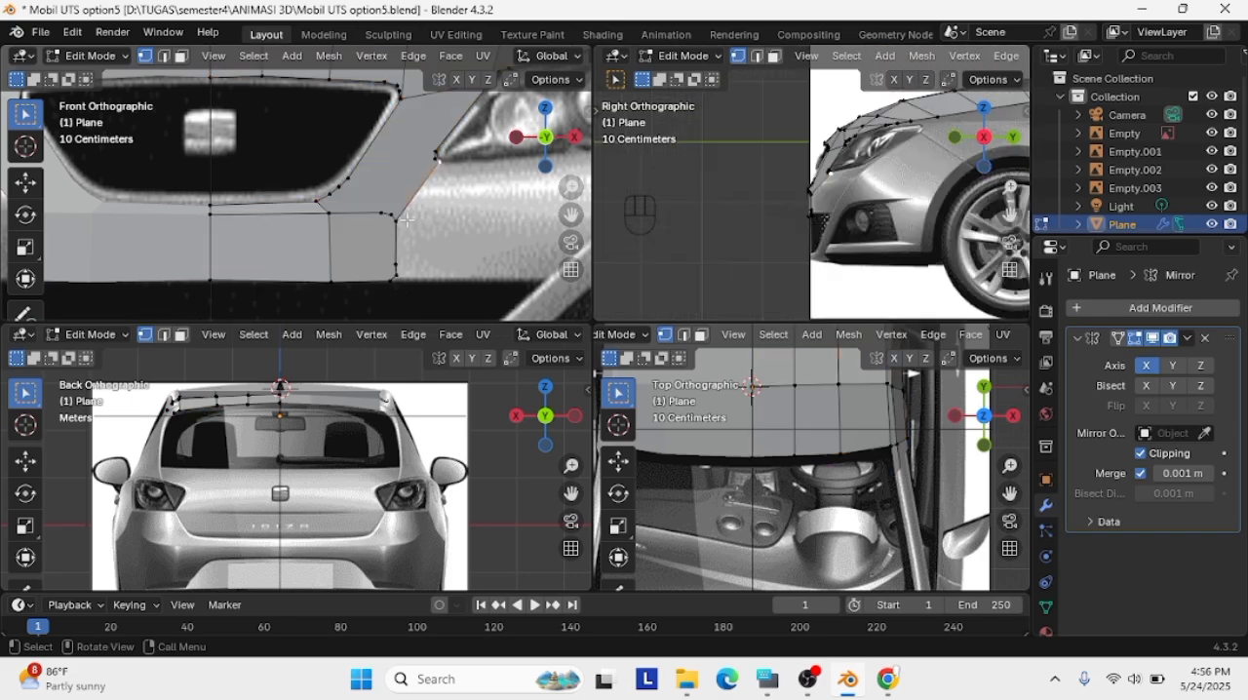
scroll(407, 220, down, 4)
shift+click(286, 218)
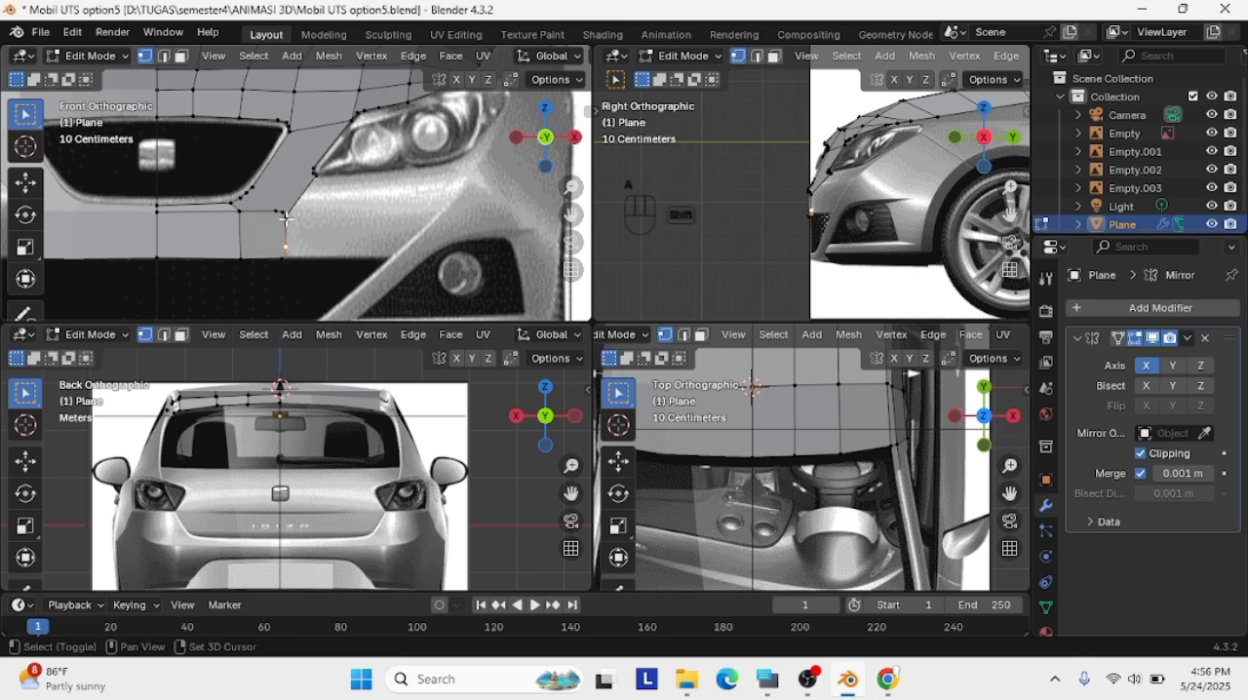
key(e)
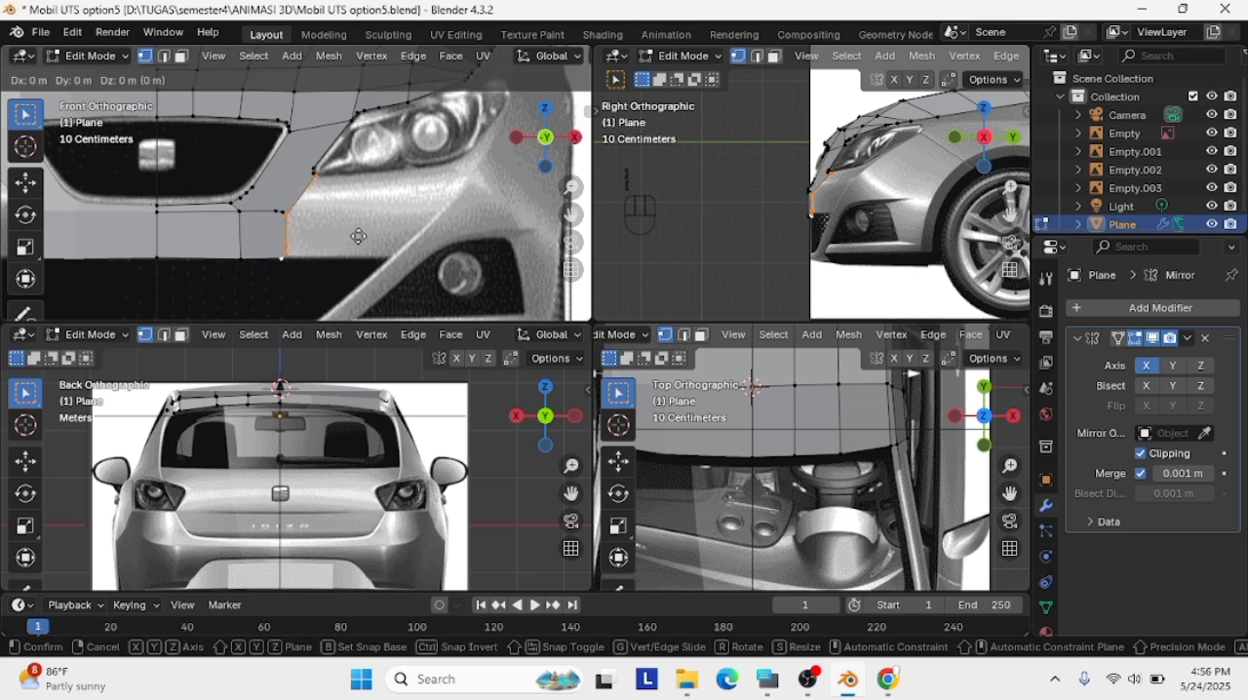
click(489, 238)
key(g)
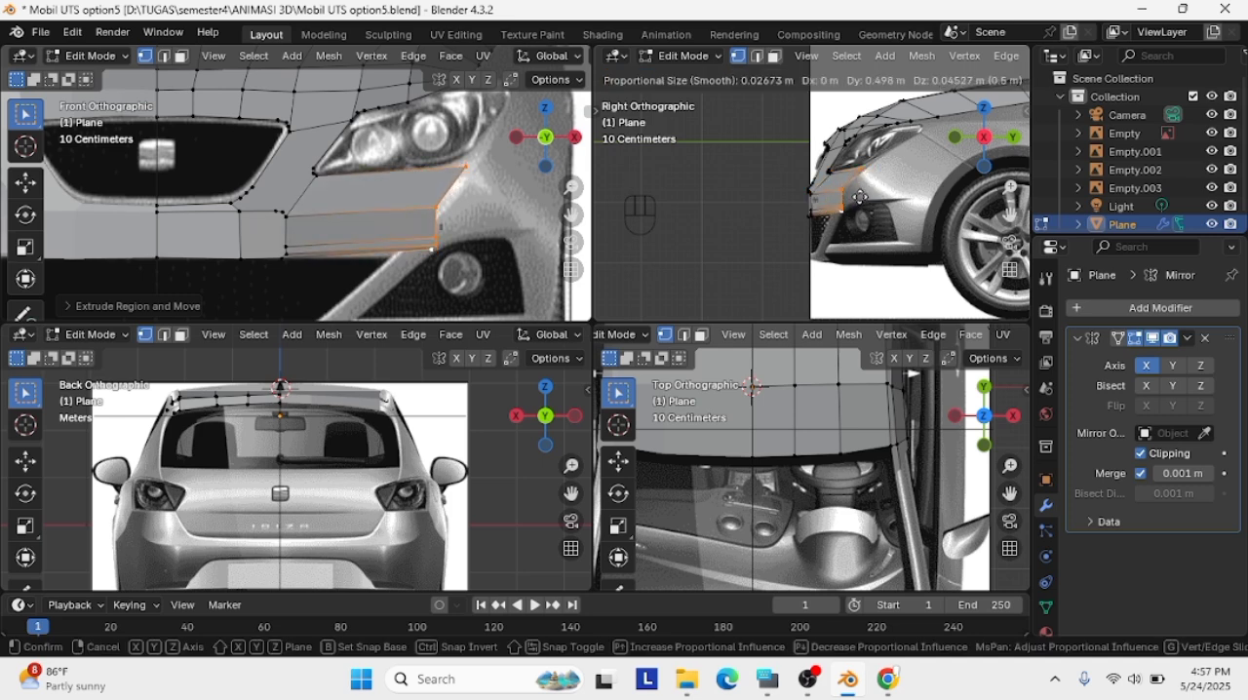
click(857, 200)
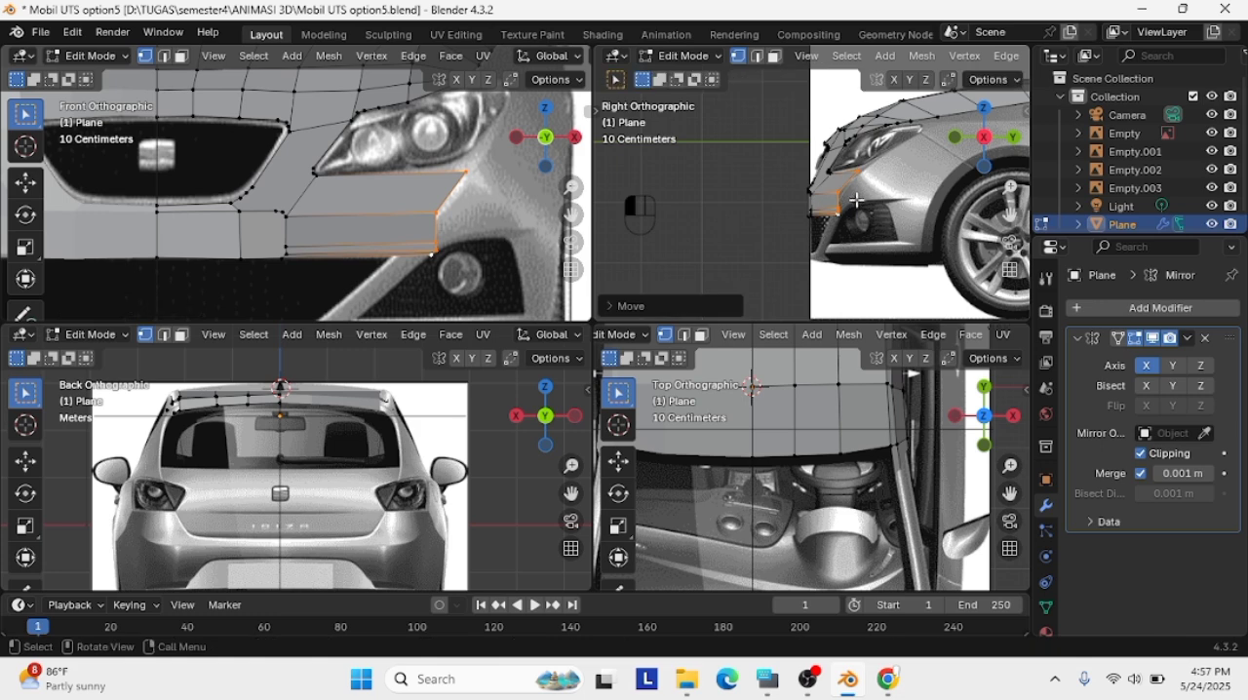
Move the middle vertex of the extruded edge outwards in the front view and fit it to the bumper in the side view
click(434, 212)
key(g)
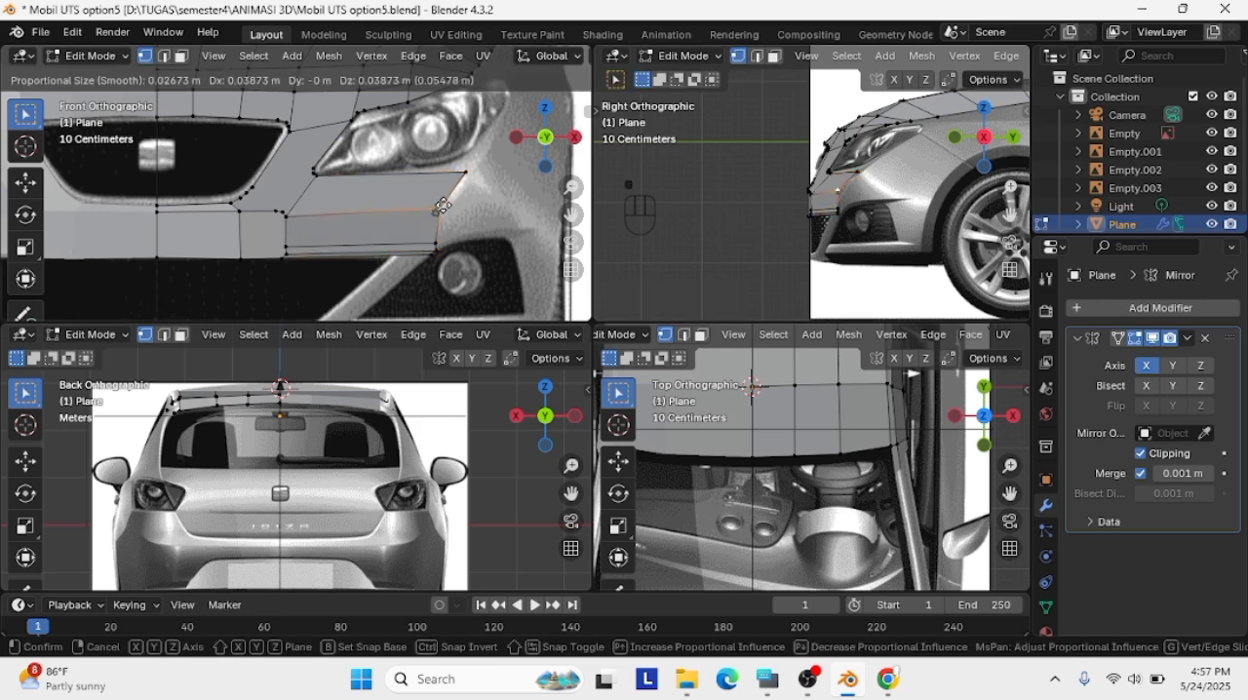
click(460, 208)
scroll(853, 195, up, 2)
key(g)
click(862, 188)
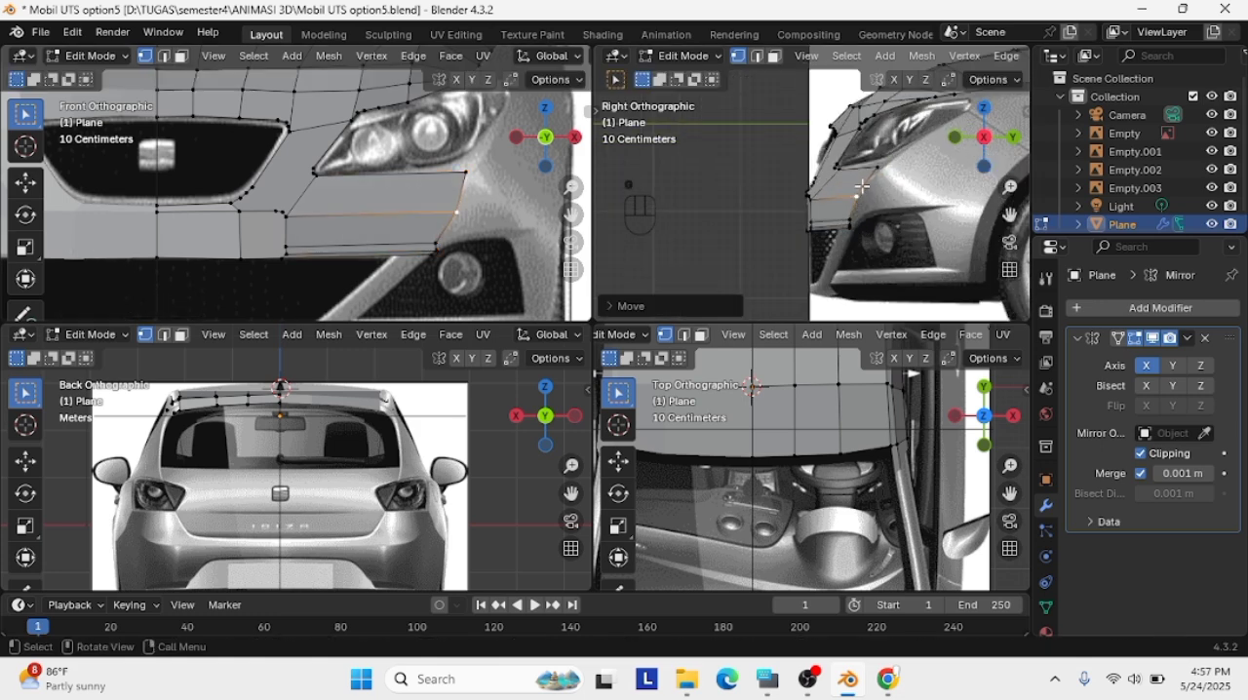
Move the top vertex of the extruded edge up along the headlight's lower outline in the side view
key(g)
click(855, 168)
scroll(854, 164, up, 2)
click(853, 162)
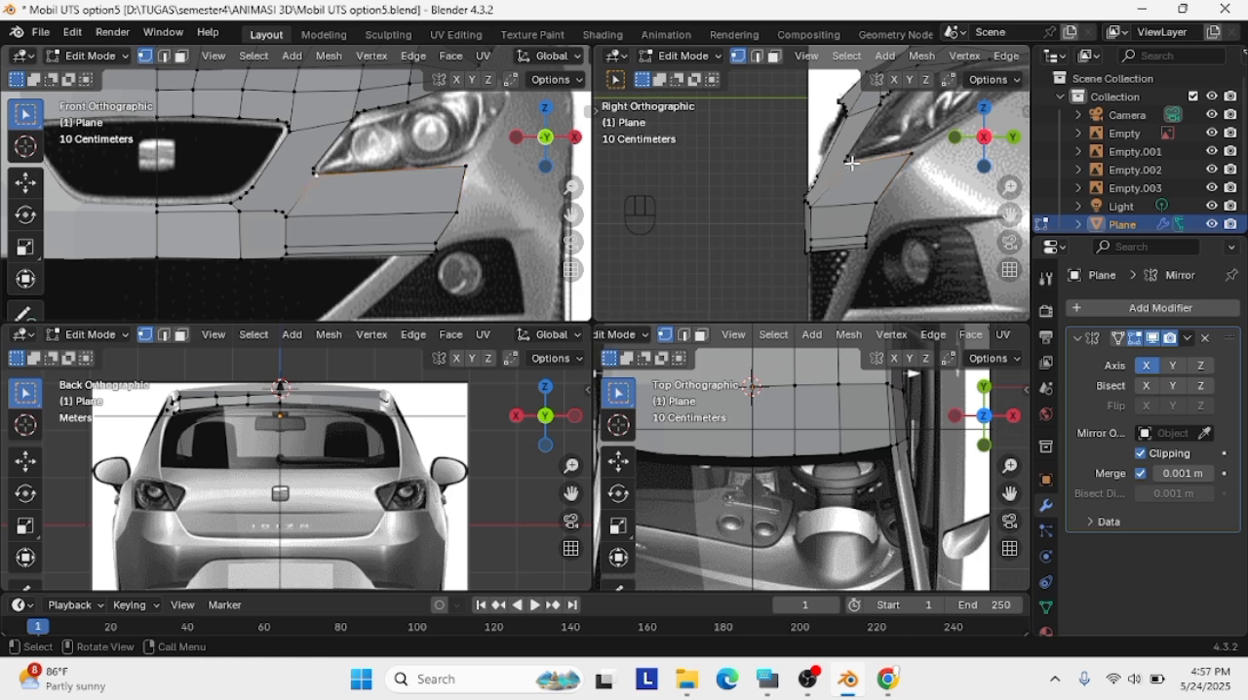
key(g)
key(ctrl+z)
Pull the lowest vertices of the extruded edge inwards to the lower intake's frame, adjusting them in the front and side views
key(g)
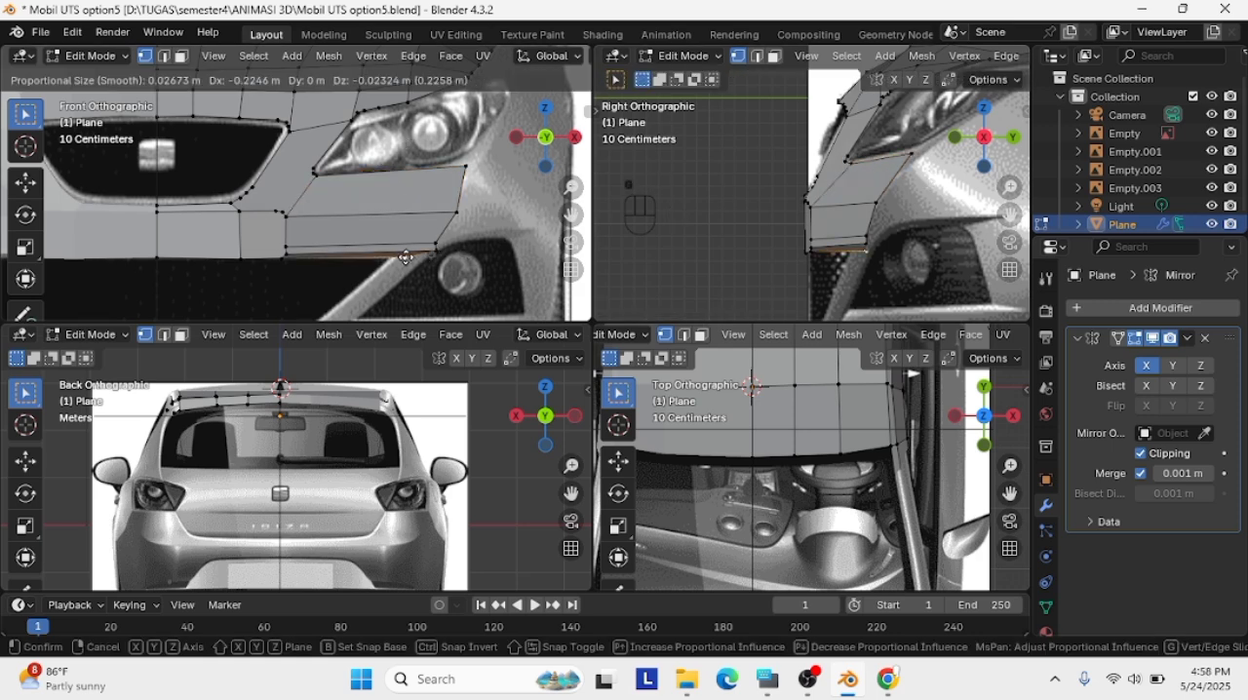
click(385, 249)
key(g)
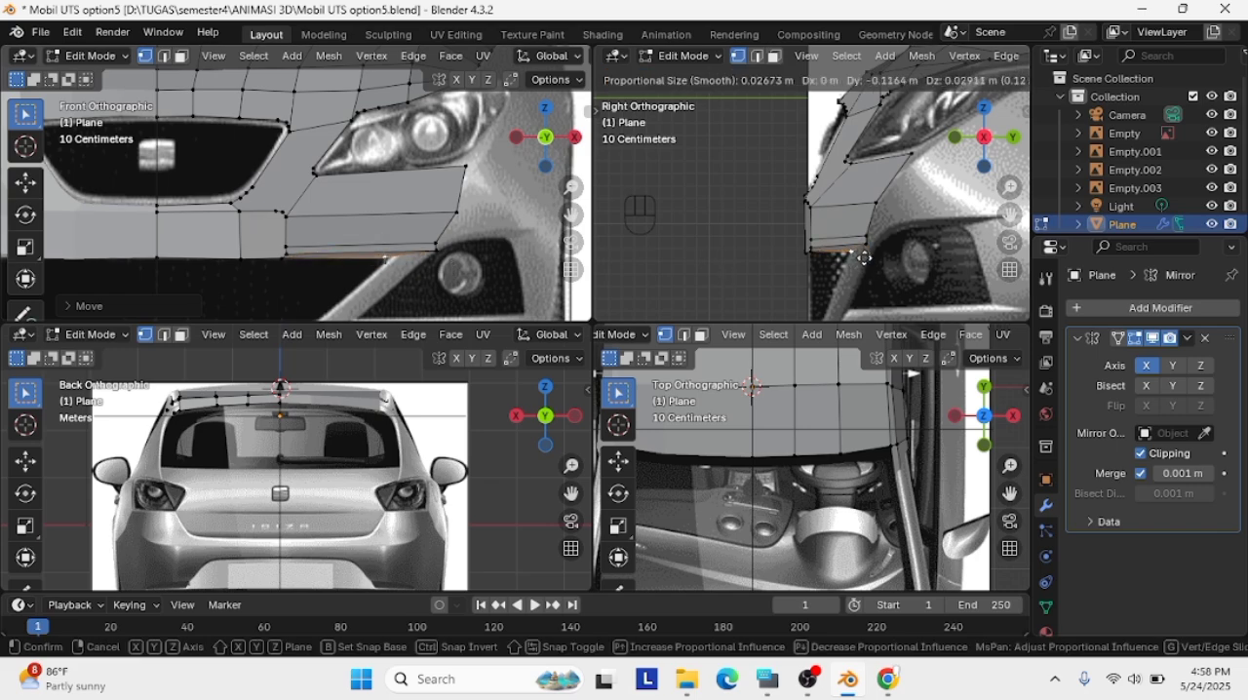
click(864, 258)
click(439, 254)
key(g)
click(402, 246)
click(387, 257)
key(g)
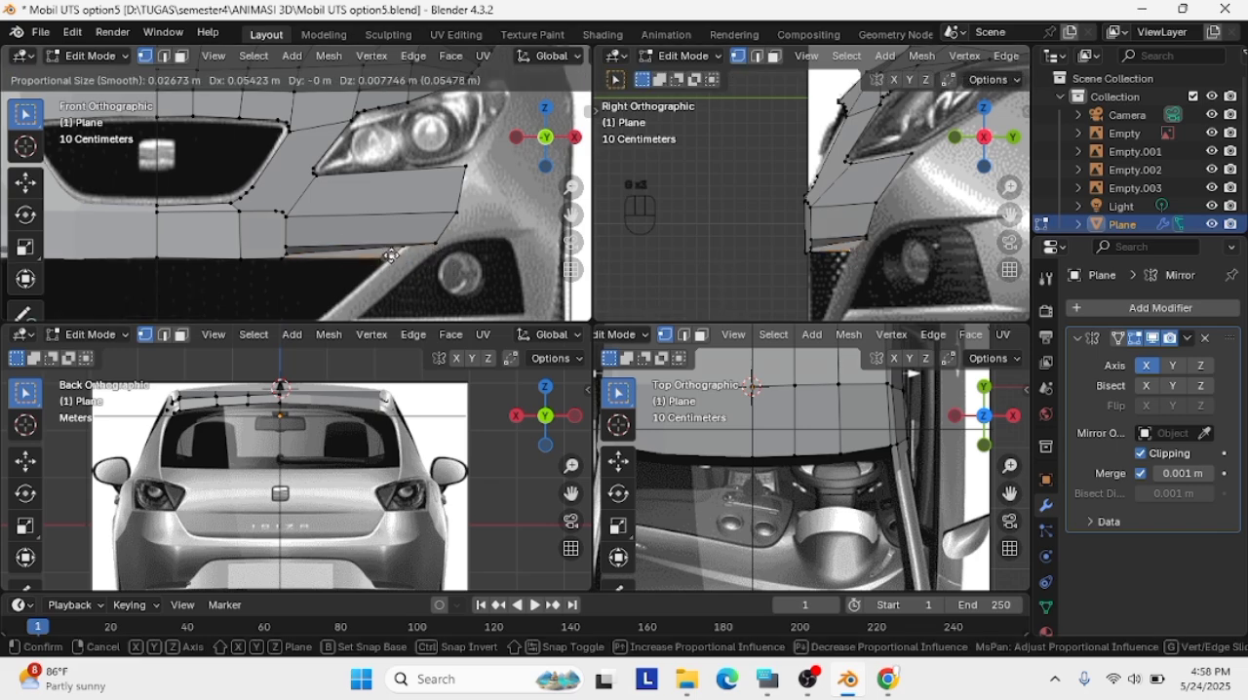
click(392, 255)
Move the next lower vertex of the extruded edge inwards and nudge the lower vertex on the strip's inner seam
click(435, 243)
key(g)
click(410, 239)
scroll(292, 263, up, 4)
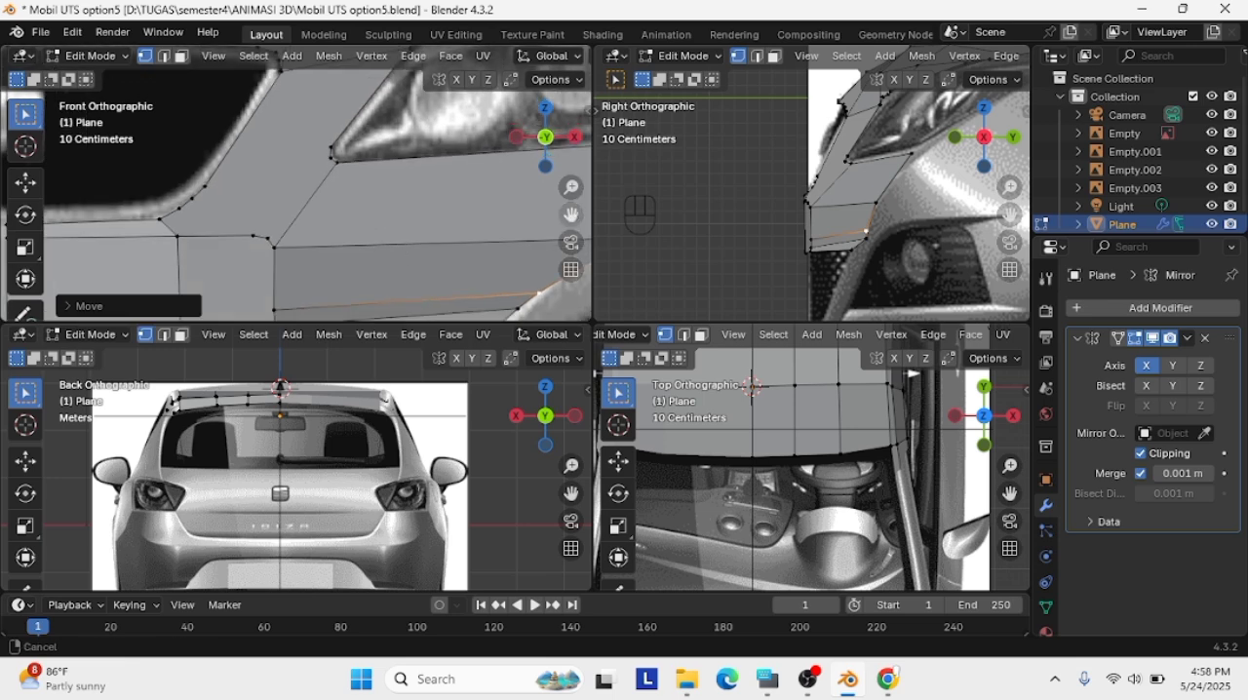
click(271, 275)
key(g)
click(272, 272)
click(515, 260)
scroll(556, 237, down, 2)
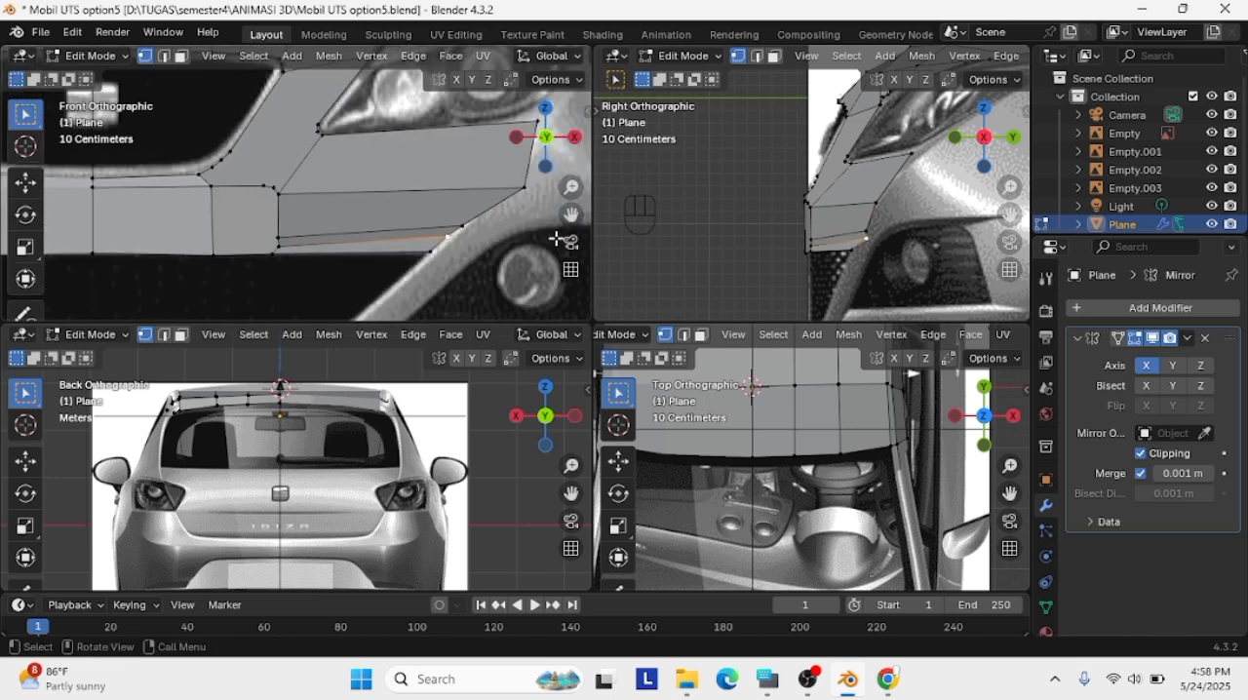
Raise the two vertices above the intake frame on the strip's outer edge to follow the bumper contour above the fog light
click(463, 226)
key(g)
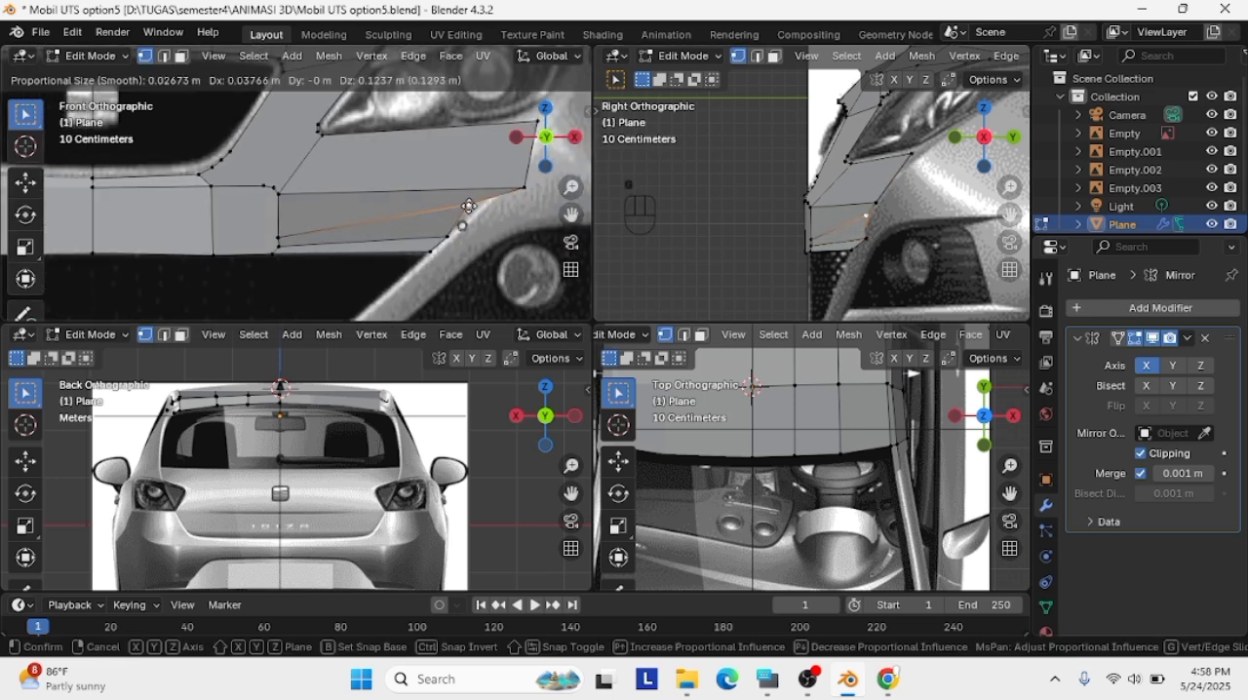
click(474, 213)
click(525, 187)
key(g)
click(509, 178)
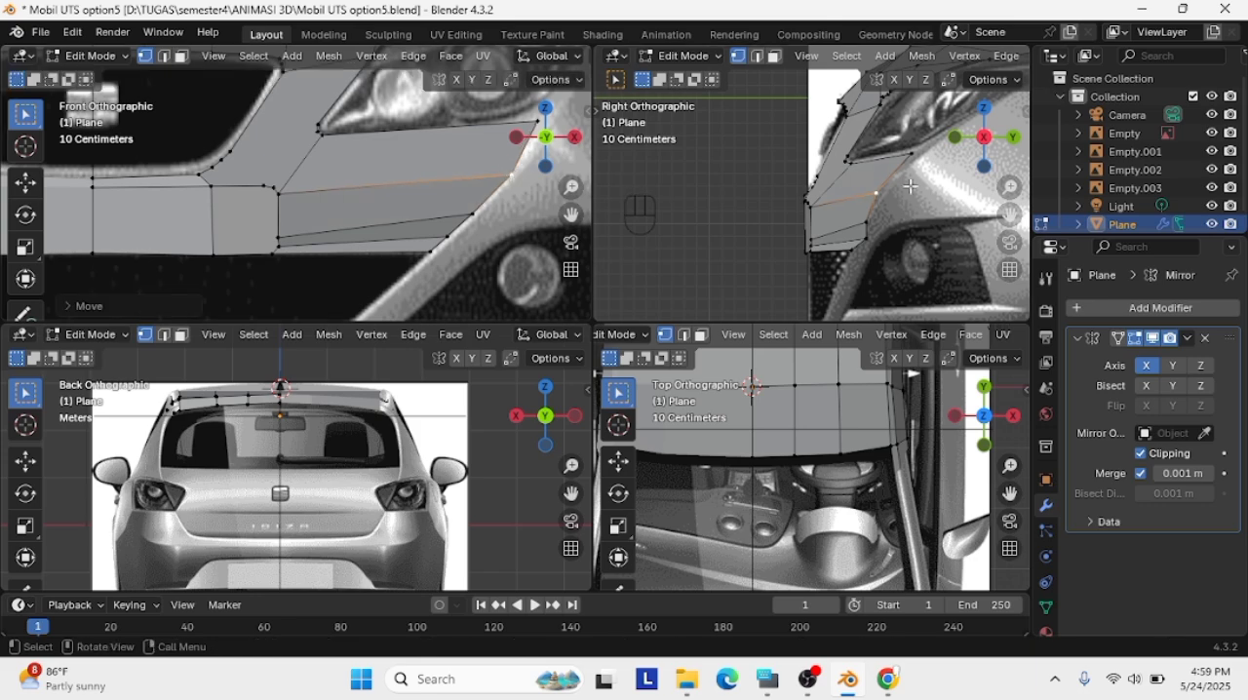
key(g)
click(827, 177)
Raise the strip's top outer vertex towards the headlight's lower outer edge in the front view
shift+middle_drag(528, 186, 446, 216)
click(460, 176)
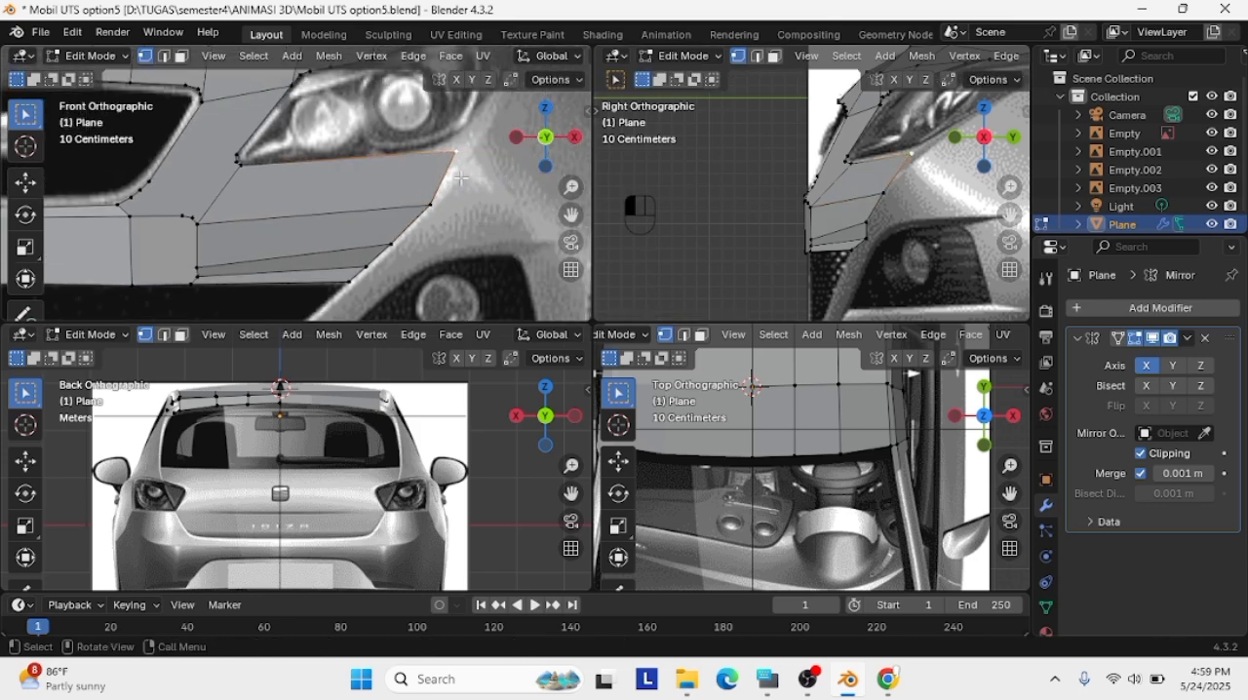
key(g)
click(460, 136)
Nudge a front bumper edge vertex slightly in a perspective view and restore the front and right orthographic views
key(KP_5)
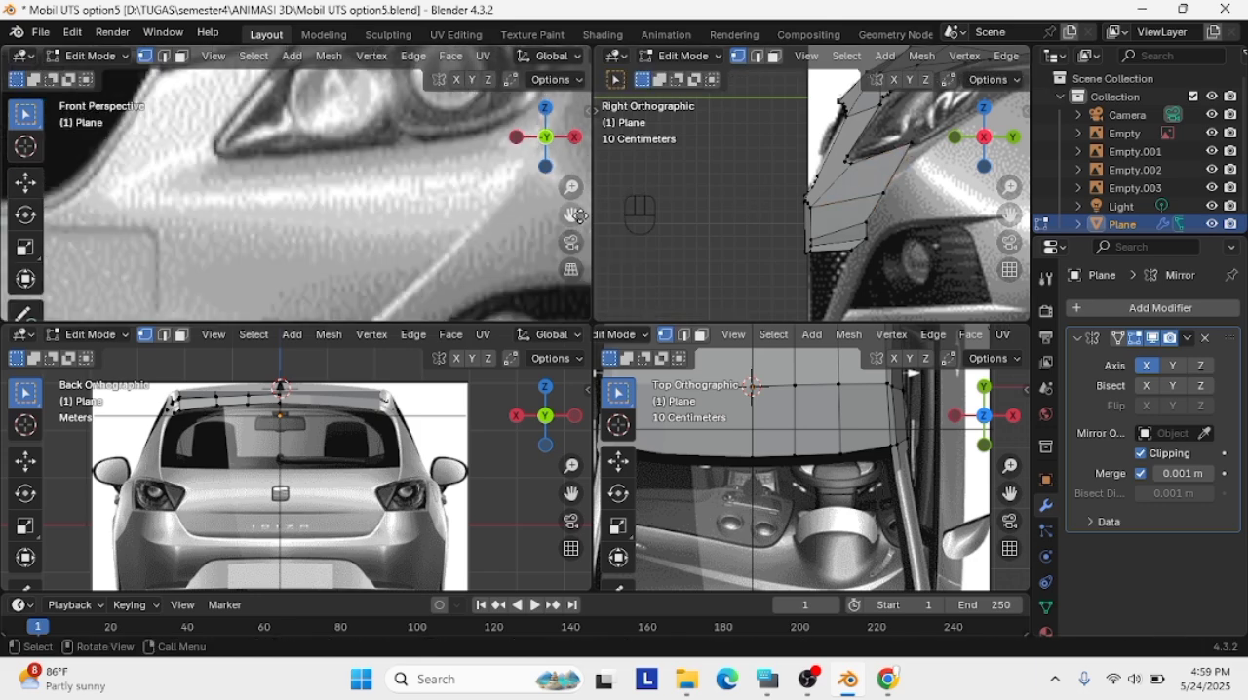
scroll(452, 204, down, 6)
middle_drag(451, 203, 389, 223)
middle_drag(799, 193, 832, 247)
key(g)
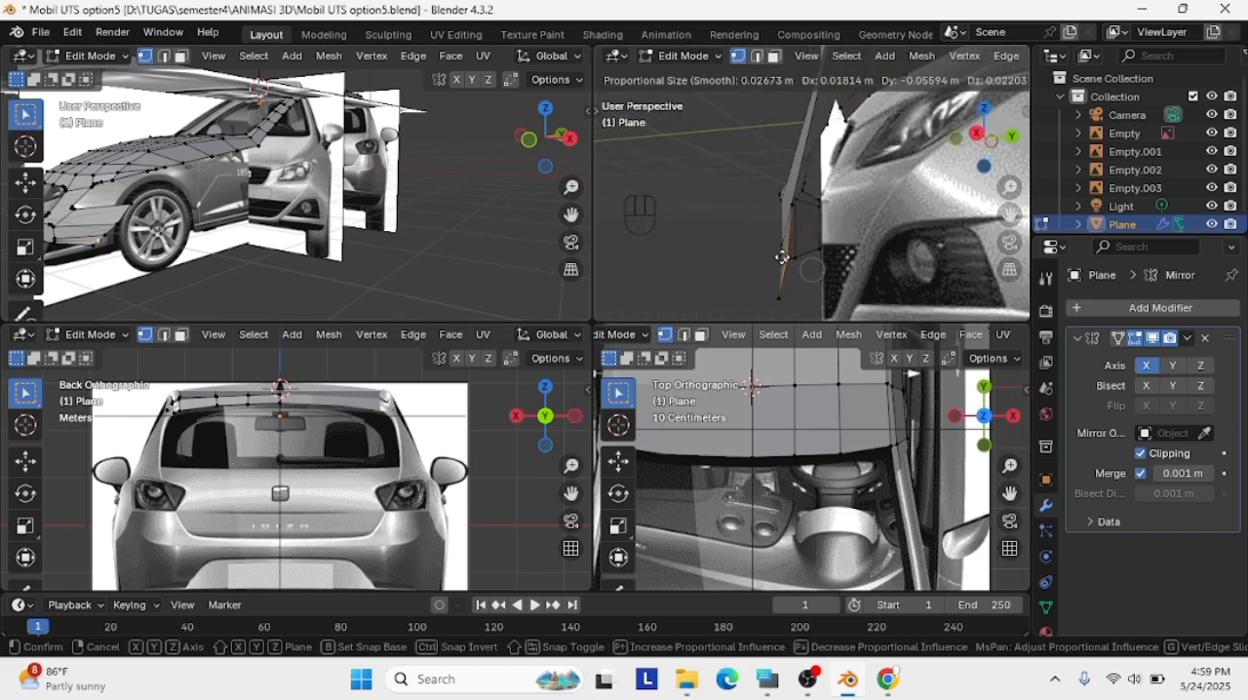
click(782, 258)
click(976, 132)
click(530, 136)
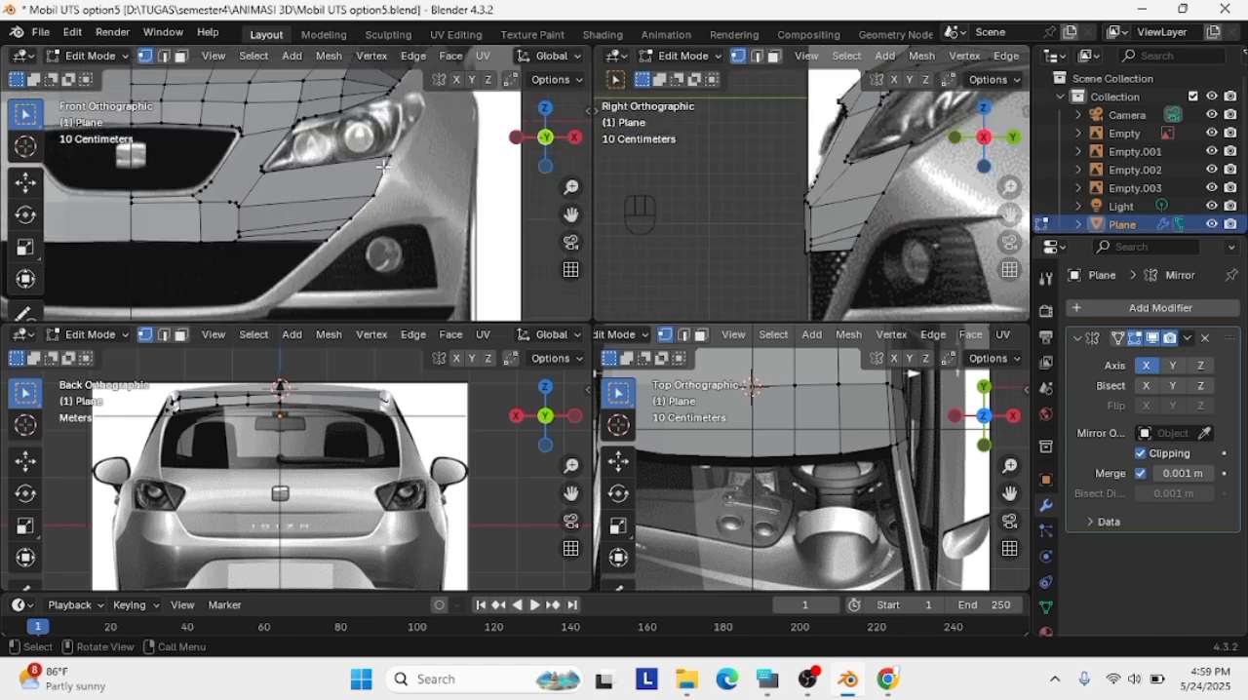
Add three vertical loop cuts across the extruded bumper strip below the headlight
scroll(383, 166, up, 2)
key(ctrl+r)
scroll(417, 195, up, 2)
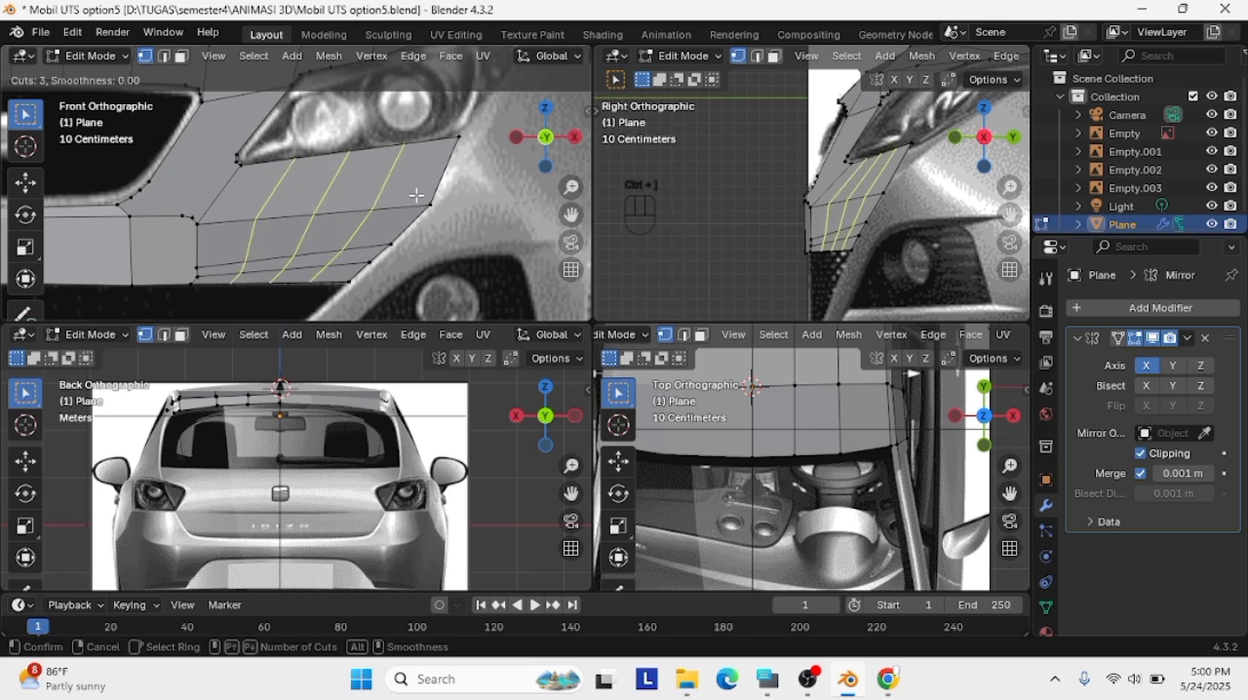
click(417, 195)
click(422, 195)
Reposition the vertices along the strip's upper edge and its top outer corner to follow the headlight's lower outline
click(342, 159)
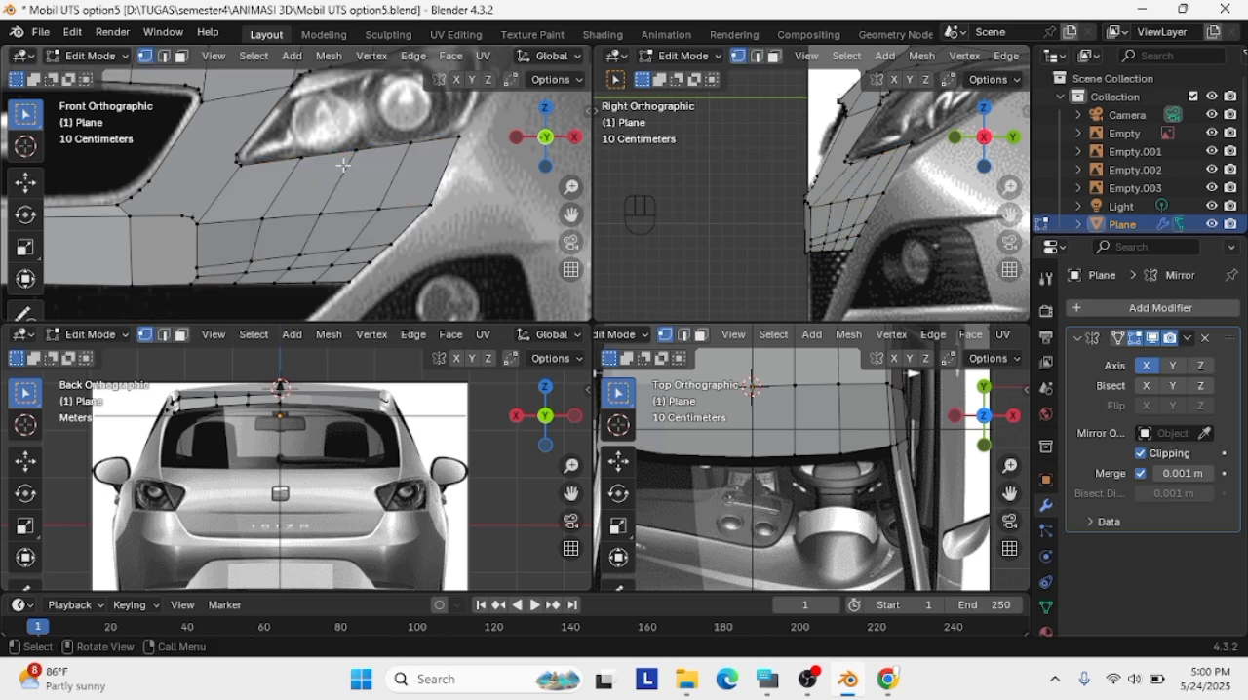
key(g)
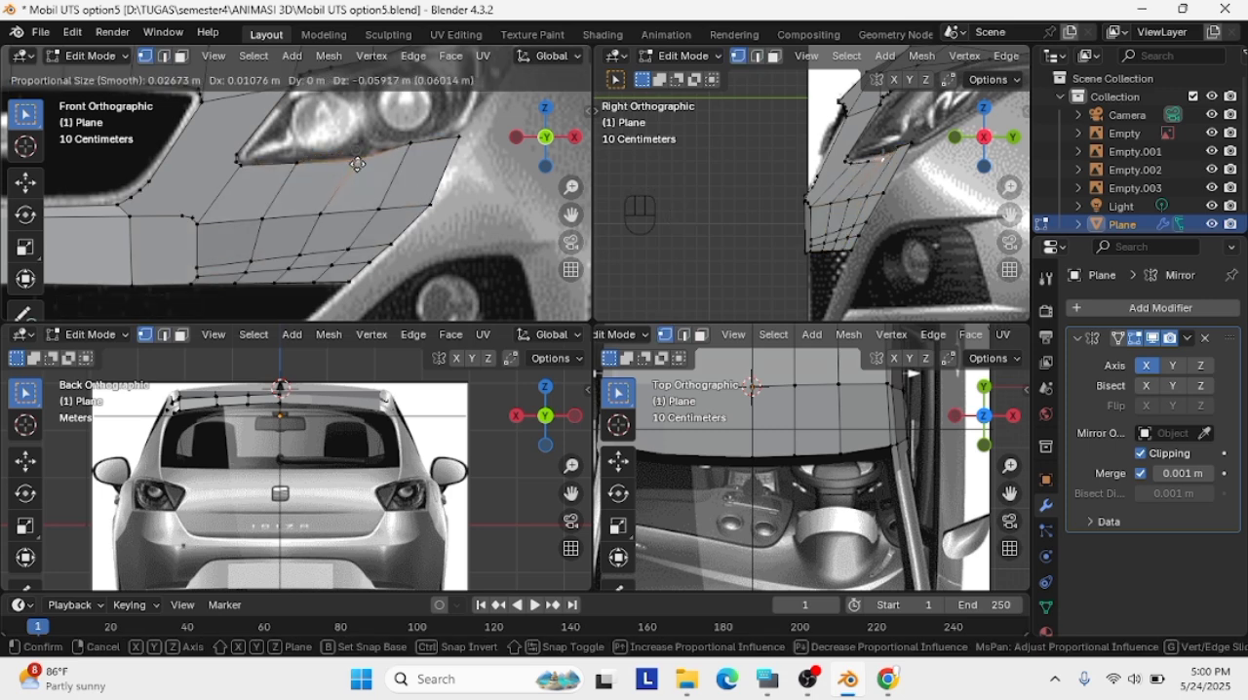
click(450, 151)
key(g)
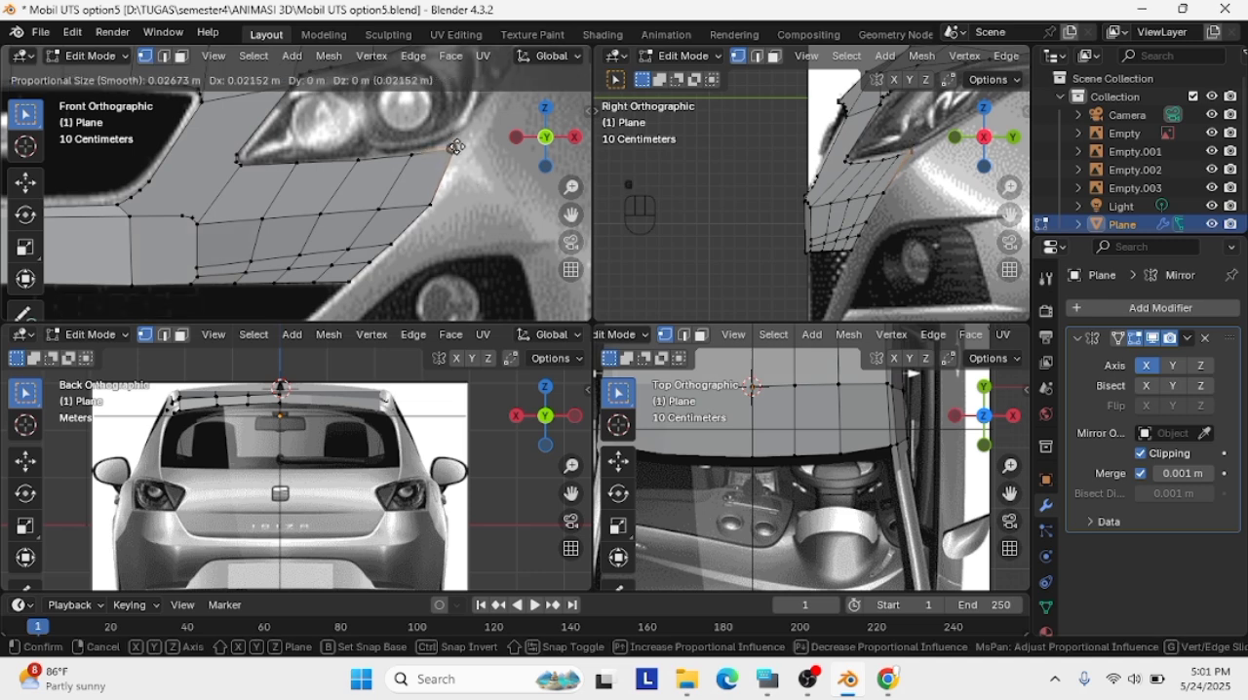
click(471, 128)
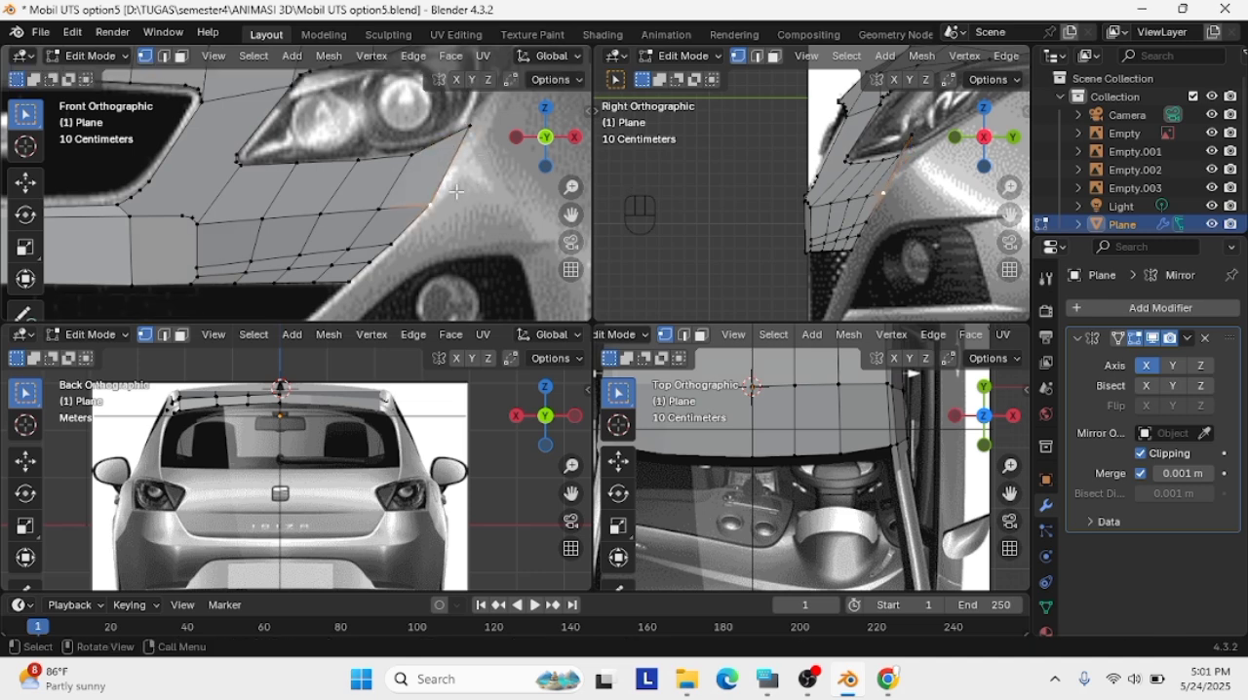
Add a loop cut near the bumper strip's outer edge and fit its top vertex to the headlight's lower outline
key(ctrl+r)
click(413, 159)
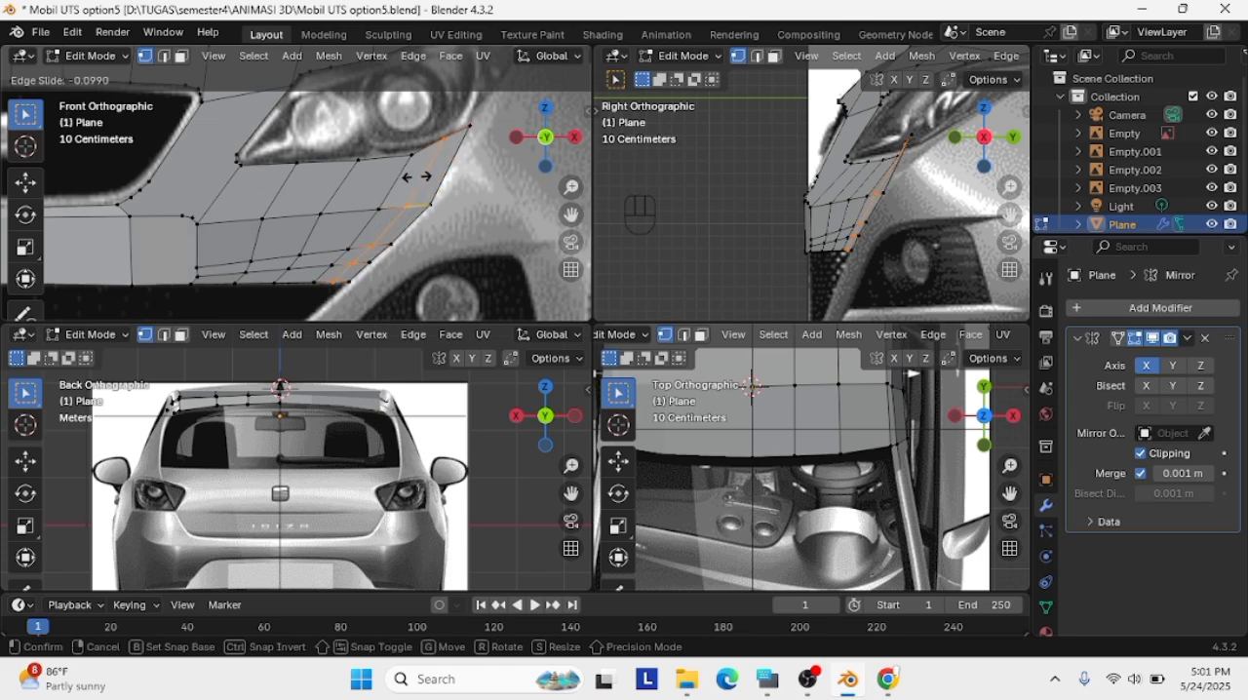
click(416, 177)
click(447, 143)
key(g)
click(474, 154)
click(517, 137)
click(573, 138)
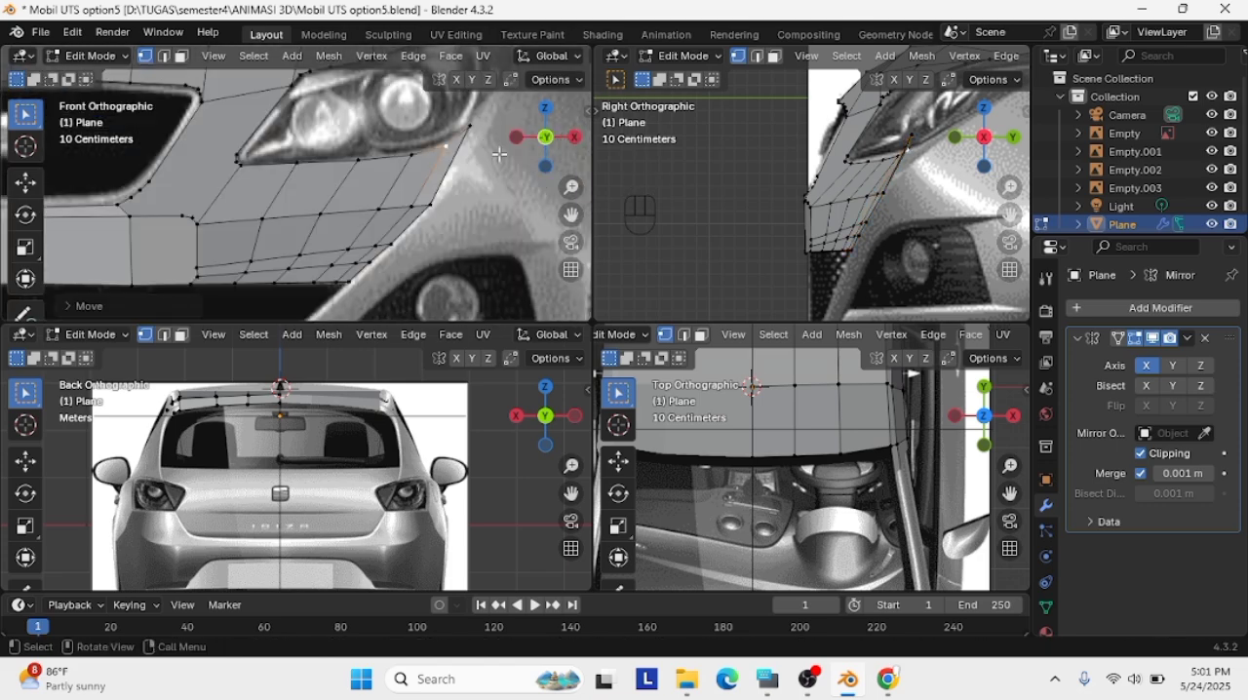
Try to raise the strip's top outer corner along the headlight's edge, subdivide the edge below it and reposition the midpoint
scroll(442, 161, up, 2)
key(g)
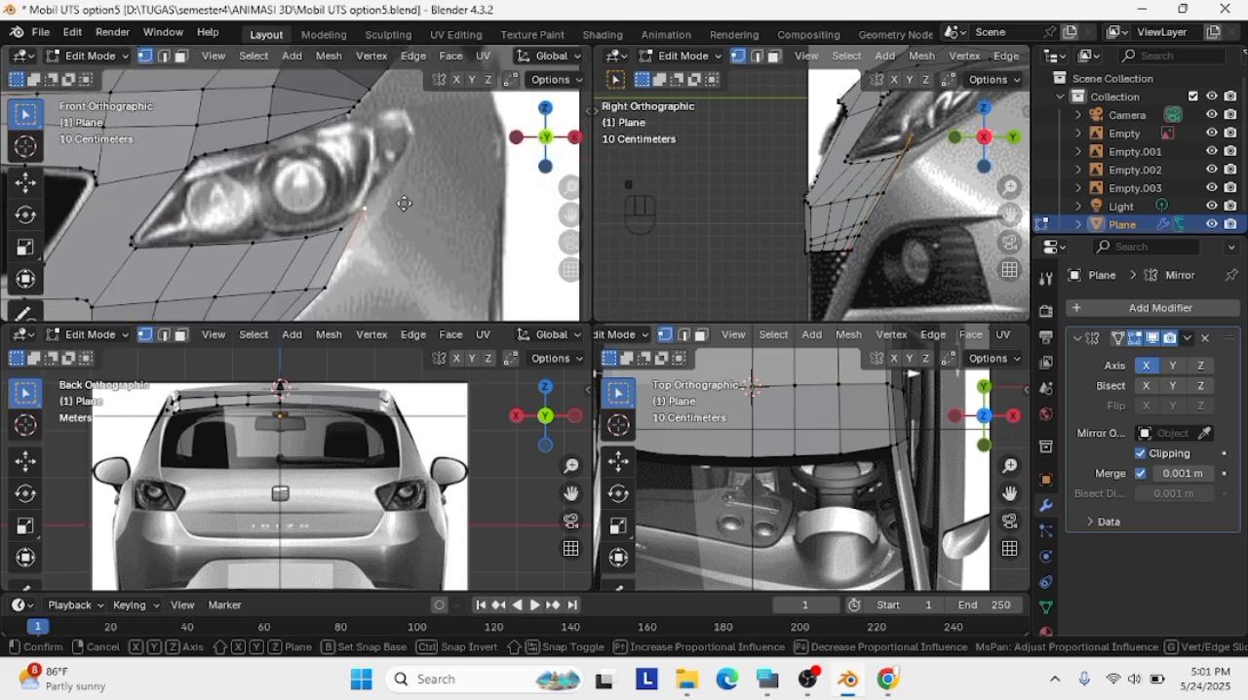
click(447, 145)
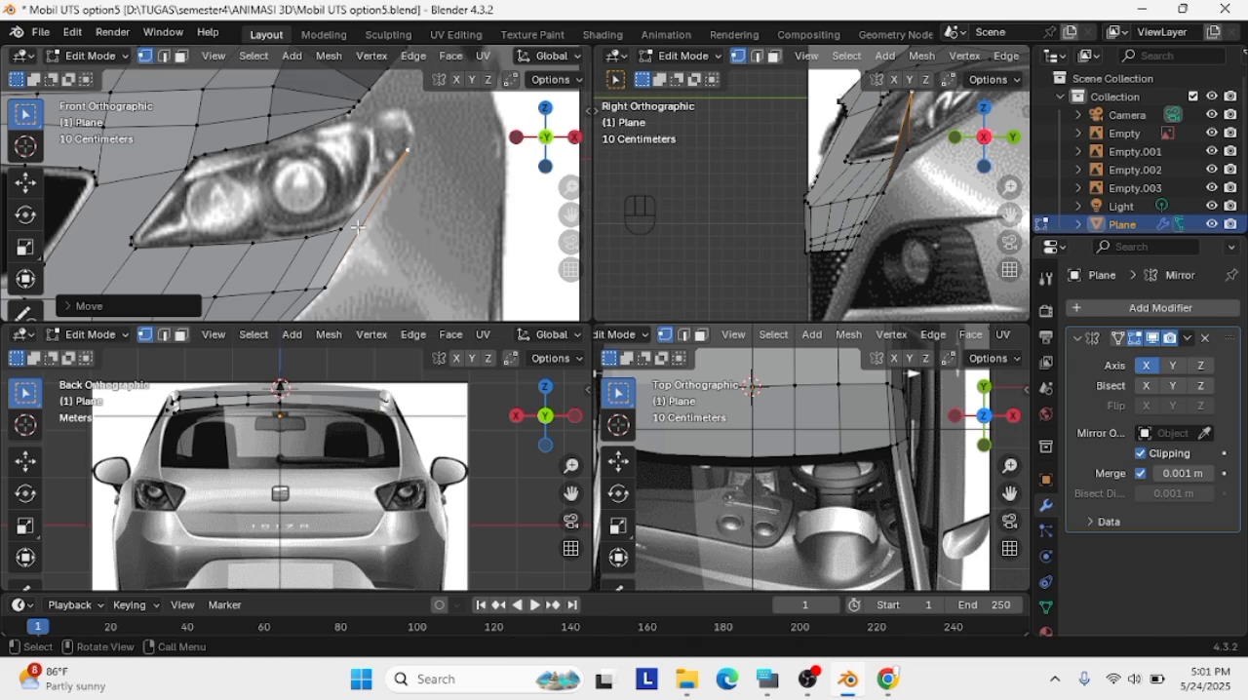
shift+click(346, 228)
right_click(345, 228)
click(345, 228)
click(374, 189)
key(g)
click(374, 203)
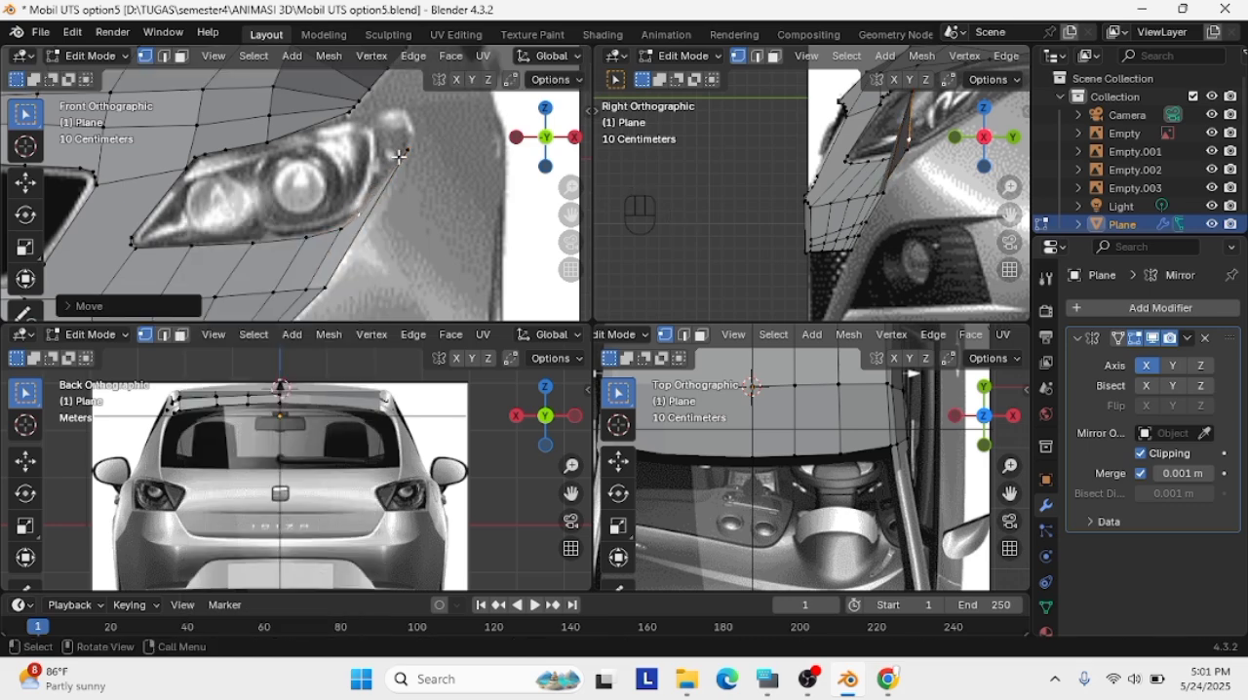
Try to shift the raised corner and the midpoint backward along the headlight in the right view
scroll(370, 207, up, 2)
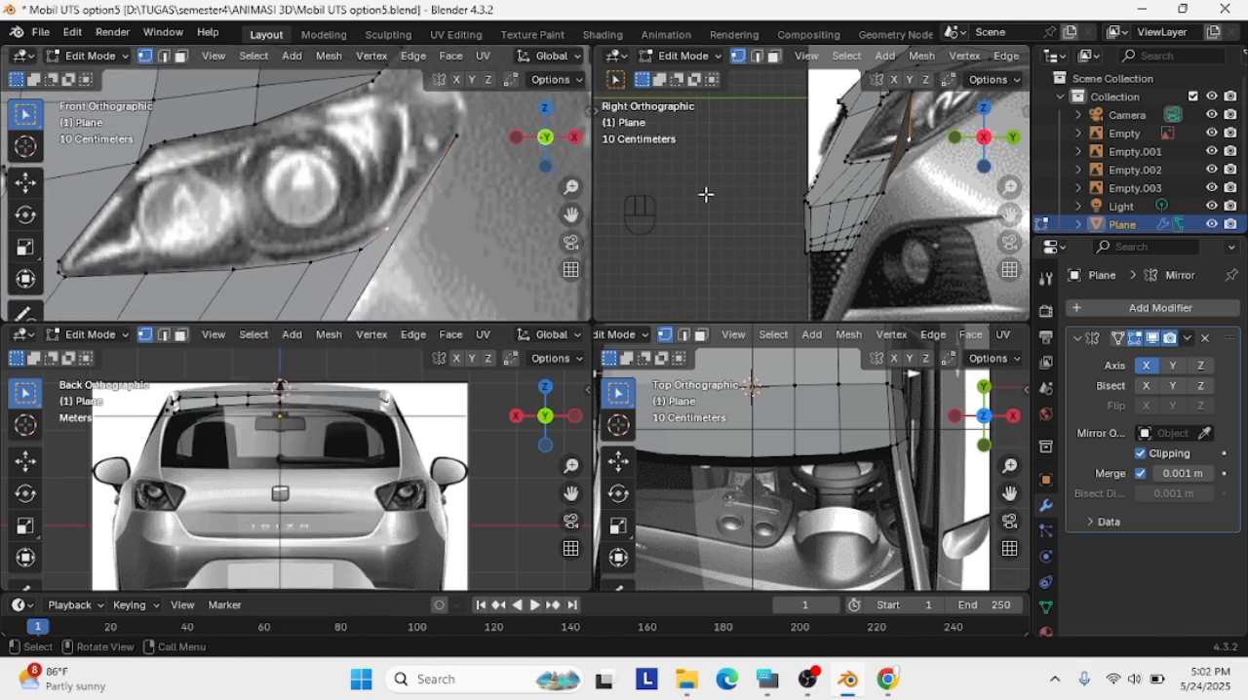
drag(1010, 215, 921, 258)
key(g)
click(835, 166)
key(ctrl+z)
drag(831, 128, 803, 207)
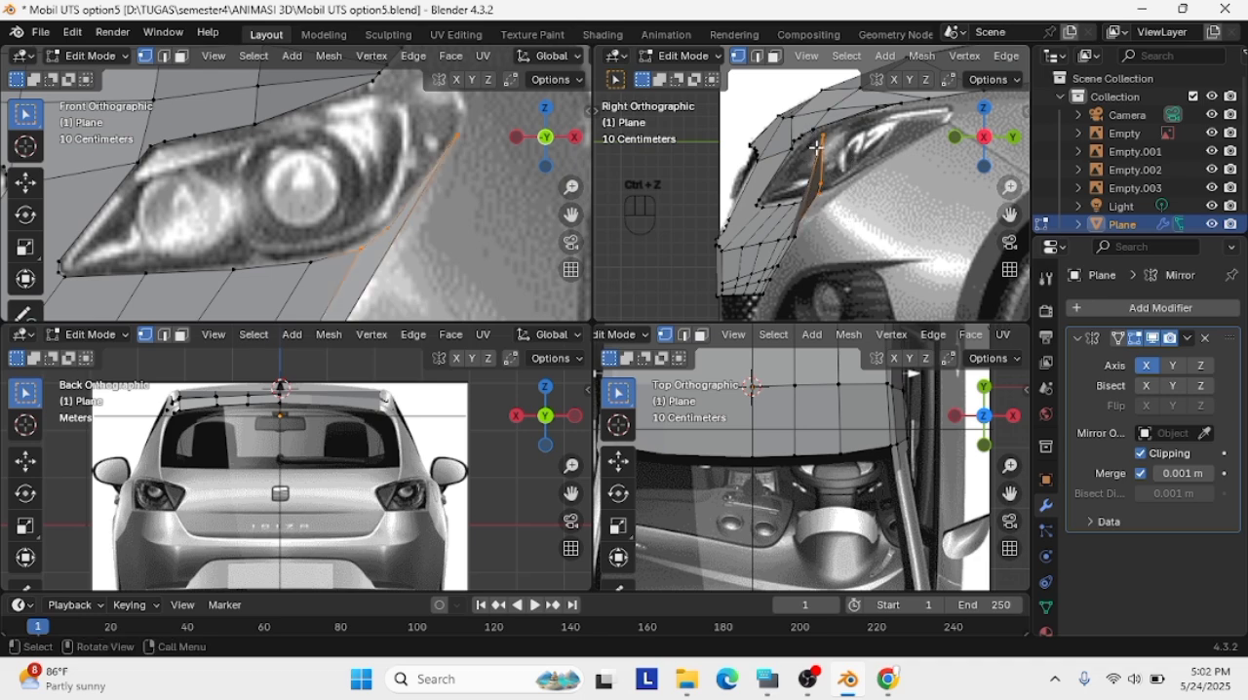
key(g)
click(376, 245)
key(g)
click(872, 173)
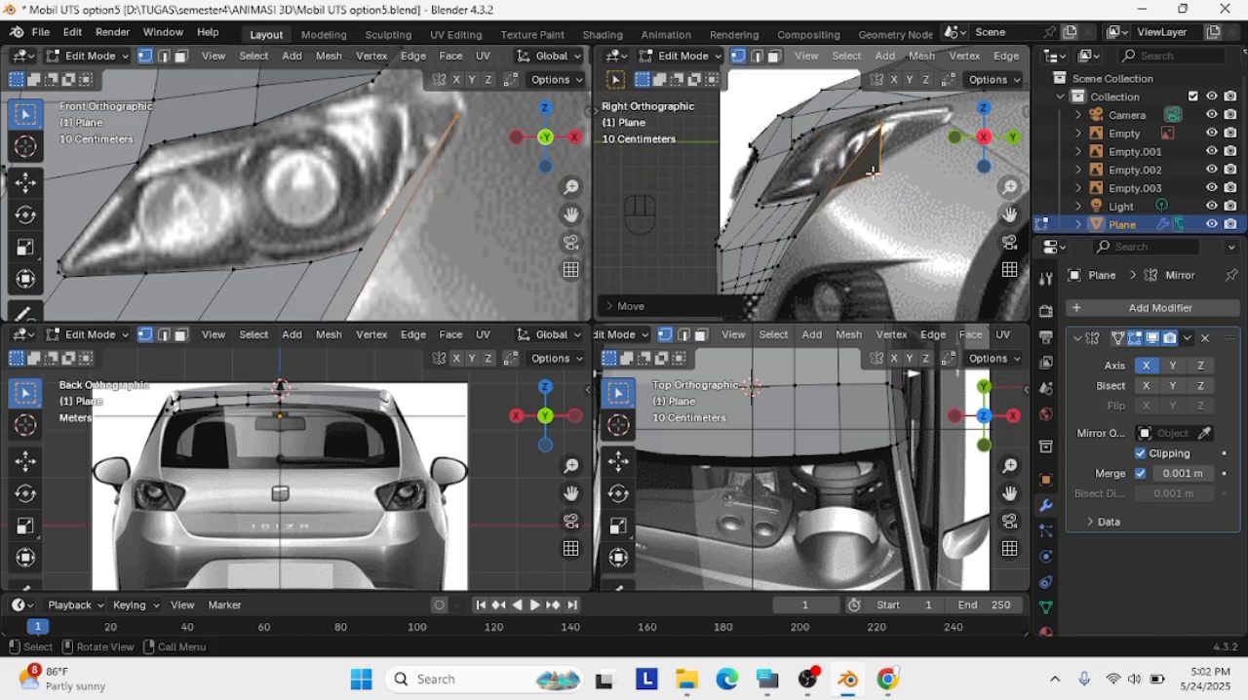
Try to delete the midpoint vertex and join the raised corner to the headlight's lower outer vertex
click(879, 173)
key(Delete)
click(881, 173)
scroll(454, 308, down, 3)
scroll(454, 308, up, 3)
click(360, 251)
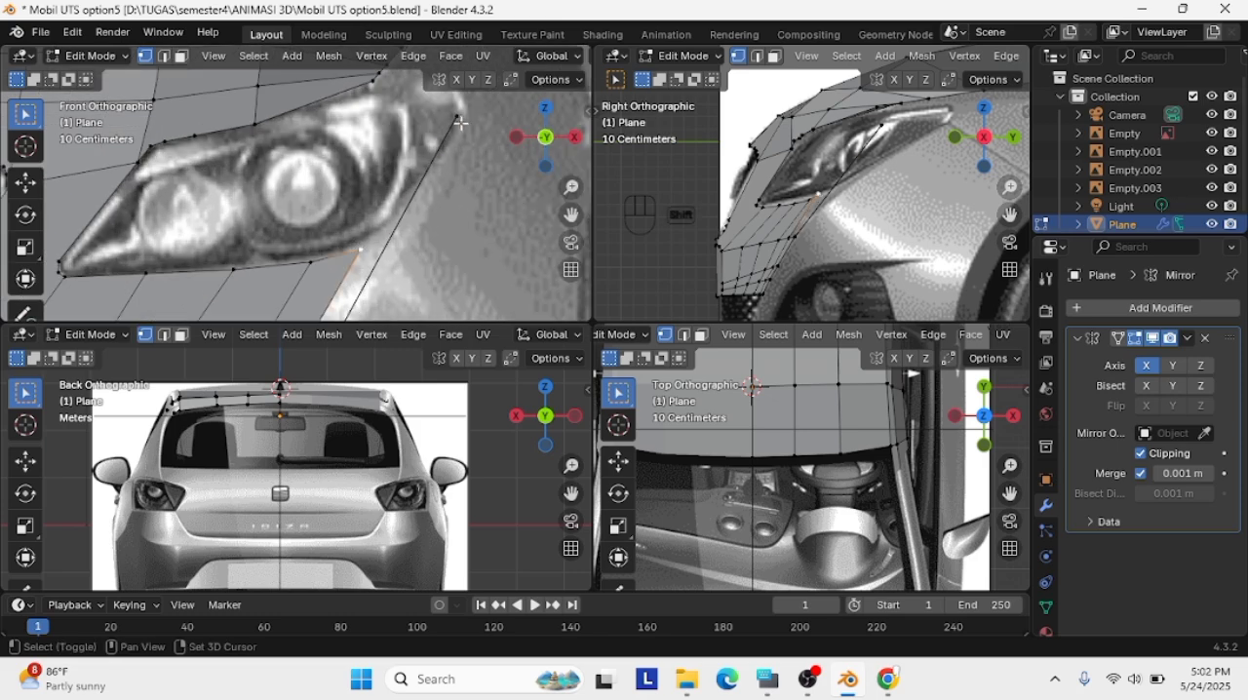
shift+click(459, 118)
key(f)
Try to lower the raised corner and nudge the neighbouring vertex onto the headlight's lower outline in the right view
key(g)
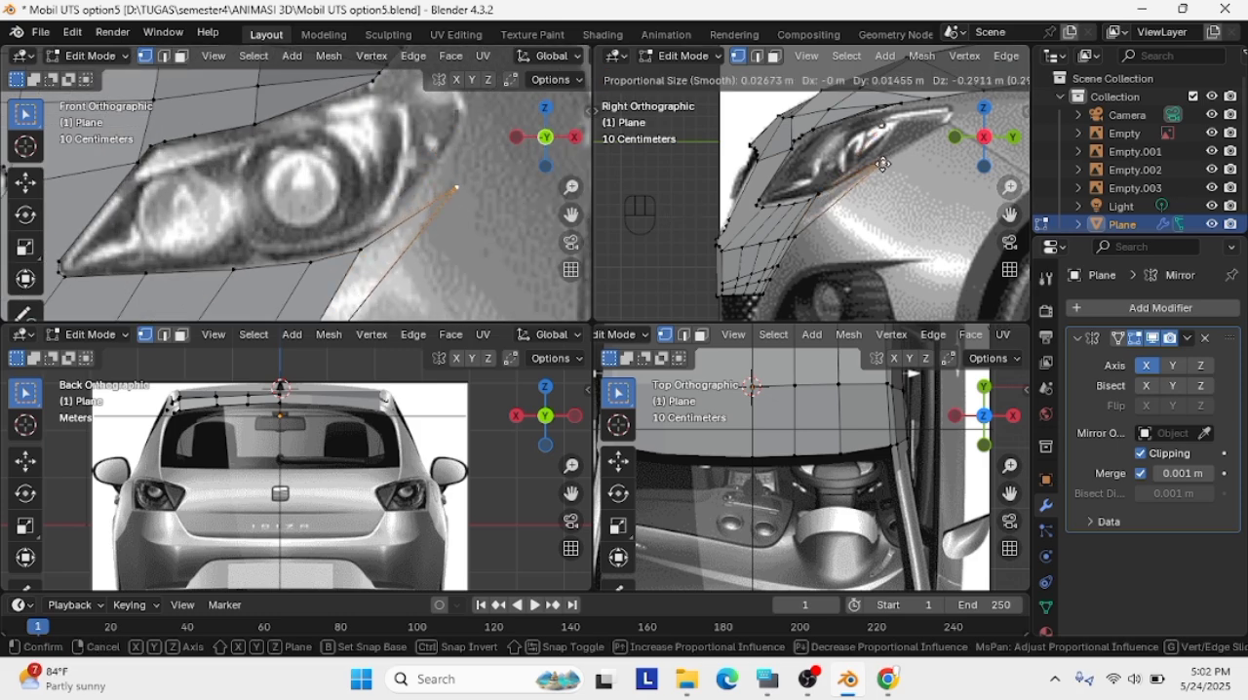
click(883, 163)
scroll(931, 144, up, 2)
key(g)
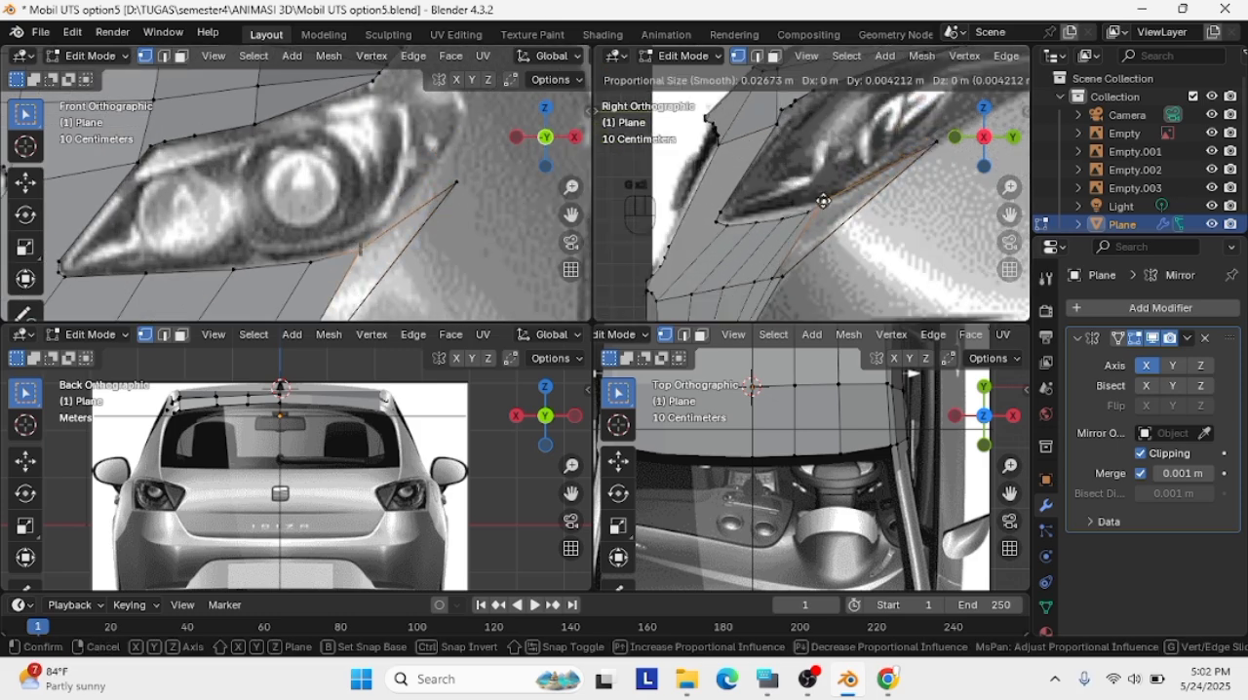
click(825, 205)
Try to subdivide the lower edge running to the raised corner and reposition its new midpoint in the right view
scroll(785, 243, down, 2)
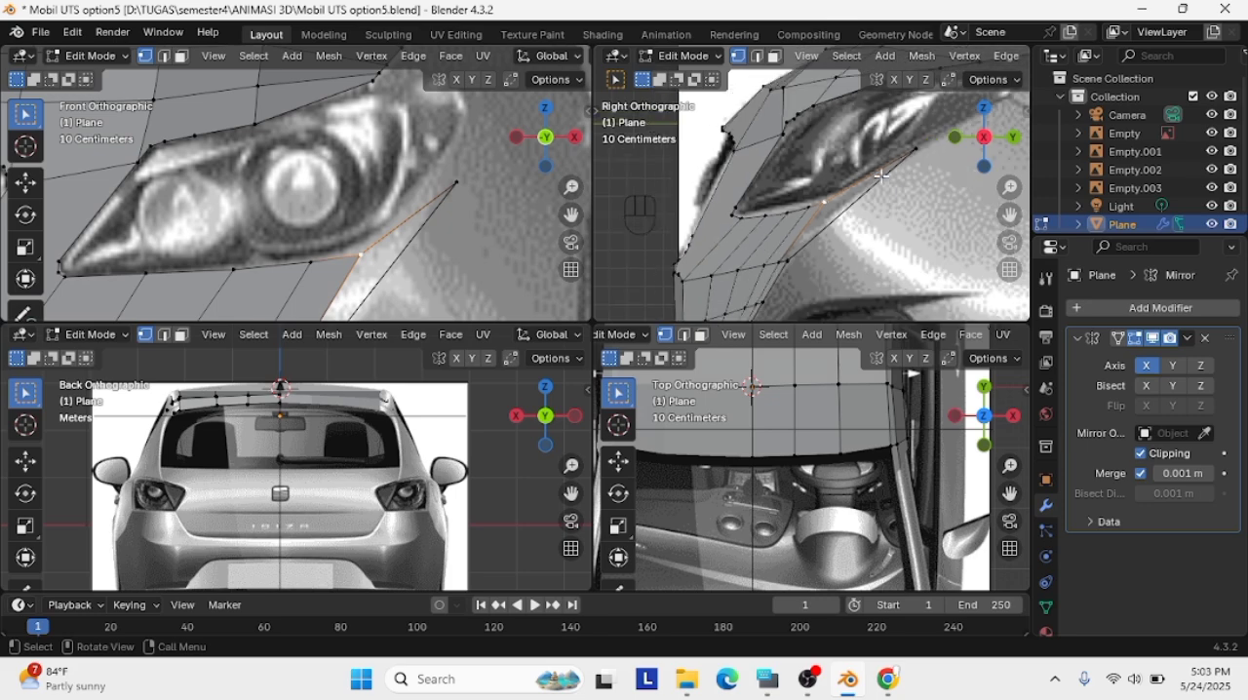
shift+click(901, 153)
right_click(899, 155)
click(898, 155)
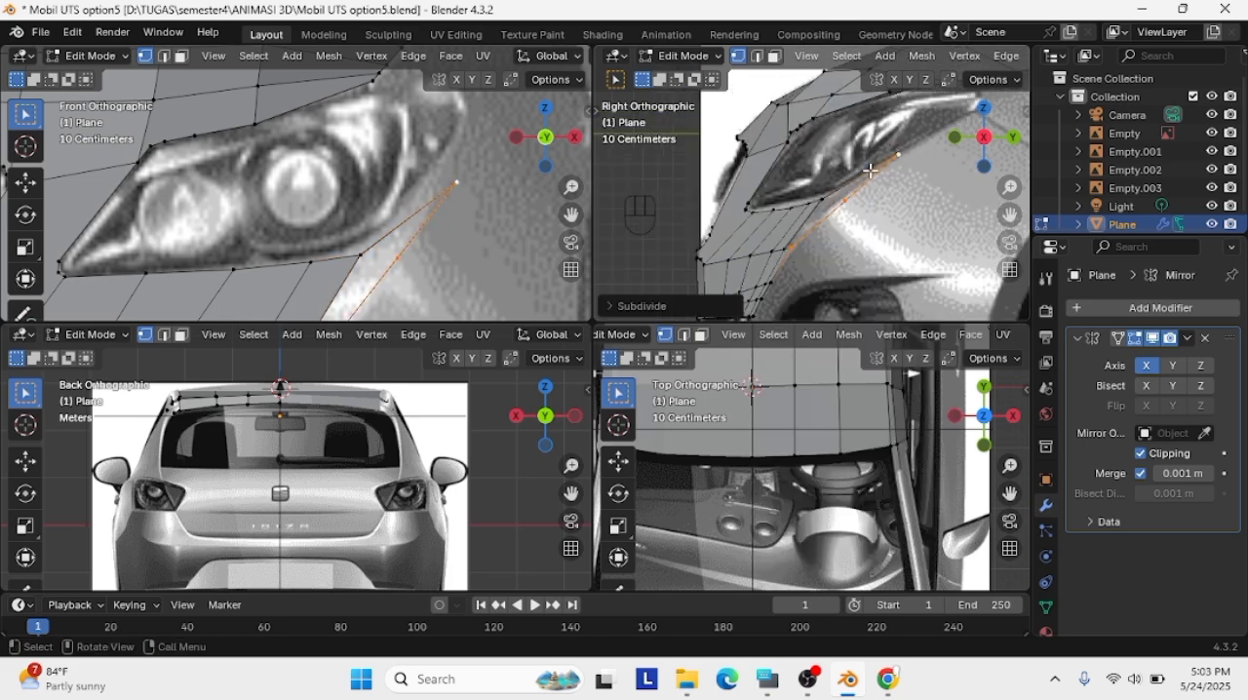
click(846, 200)
key(g)
click(834, 203)
Try to reposition the raised corner against the headlight's outer edge in the front and right views
scroll(823, 203, up, 1)
scroll(467, 236, down, 1)
click(430, 183)
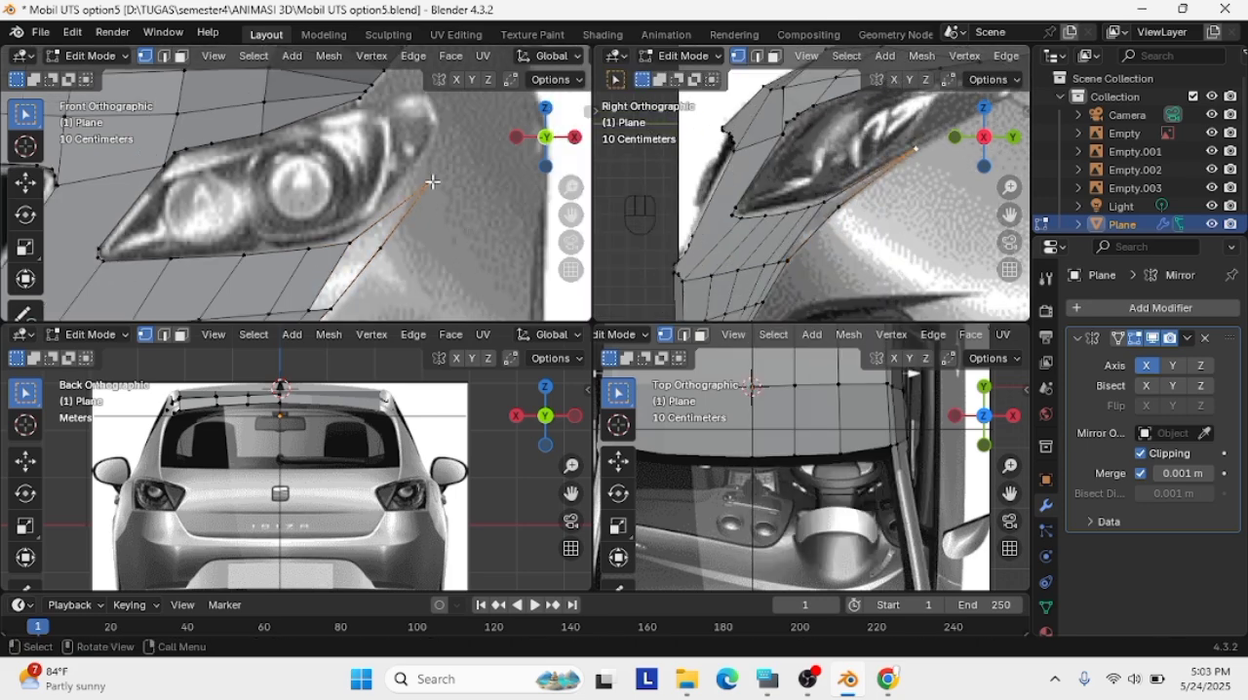
key(g)
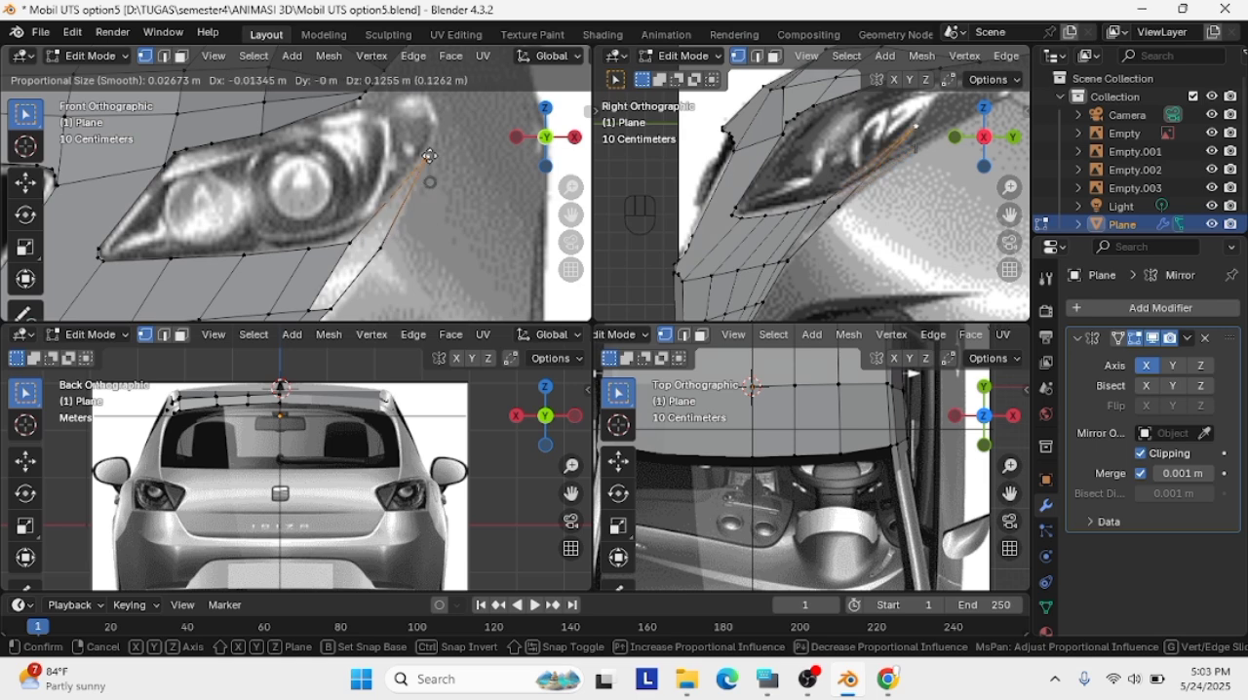
click(425, 179)
key(g)
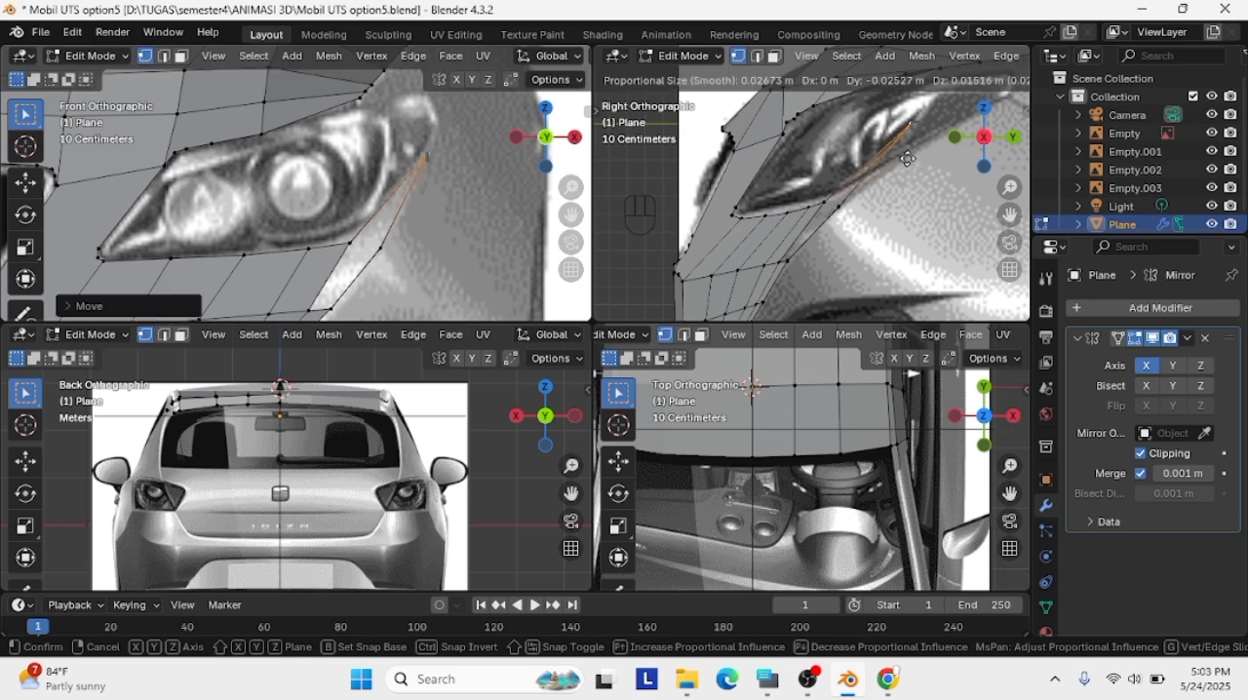
click(907, 159)
Undo all the corner edits back to before the strip's top outer corner was raised
key(ctrl+z)
key(ctrl+z)
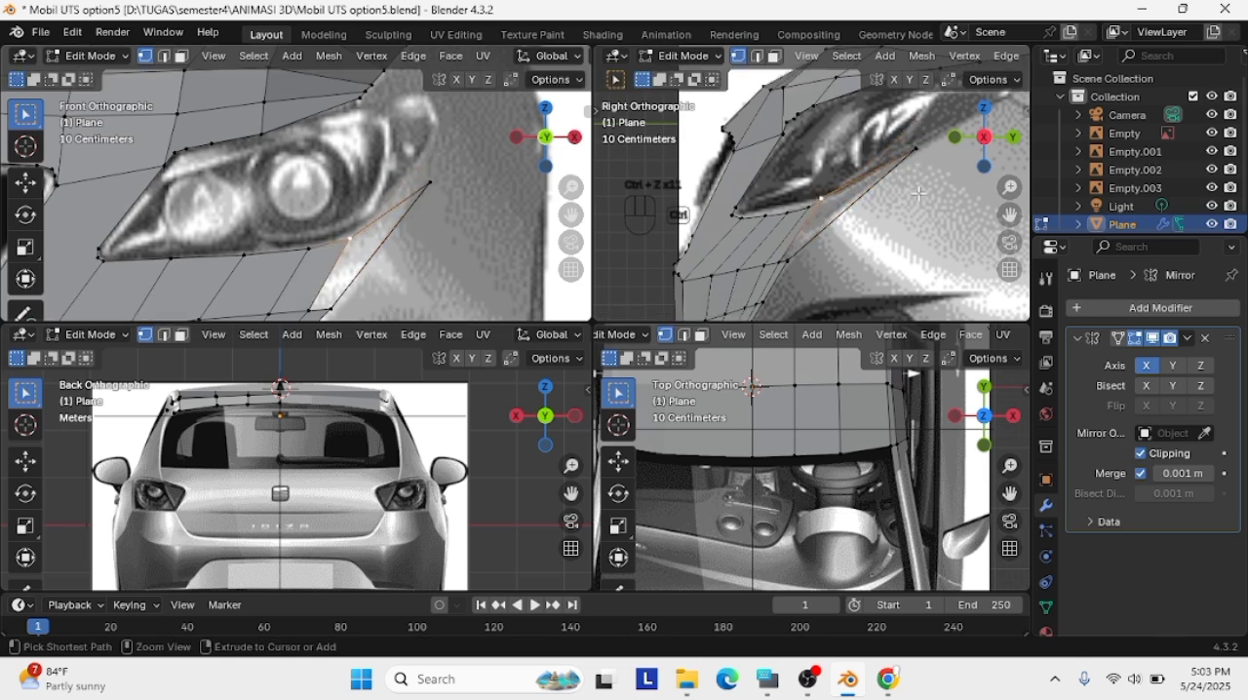
key(ctrl+z)
key(ctrl+z)
key(ctrl+z)
key(ctrl+z)
key(ctrl+z)
key(ctrl+z)
key(ctrl+z)
key(ctrl+z)
key(ctrl+z)
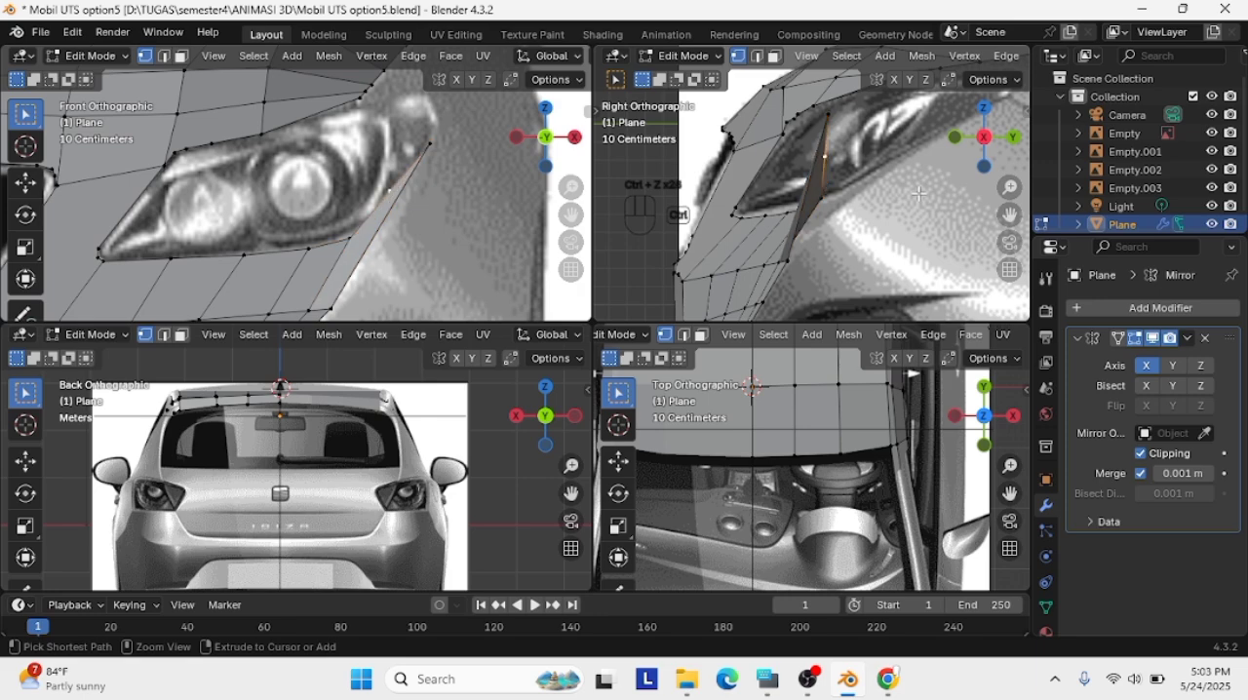
key(ctrl+z)
key(ctrl+z)
Lower the strip's top outer corner onto the headlight's lower outline in the front view
scroll(394, 222, up, 1)
key(g)
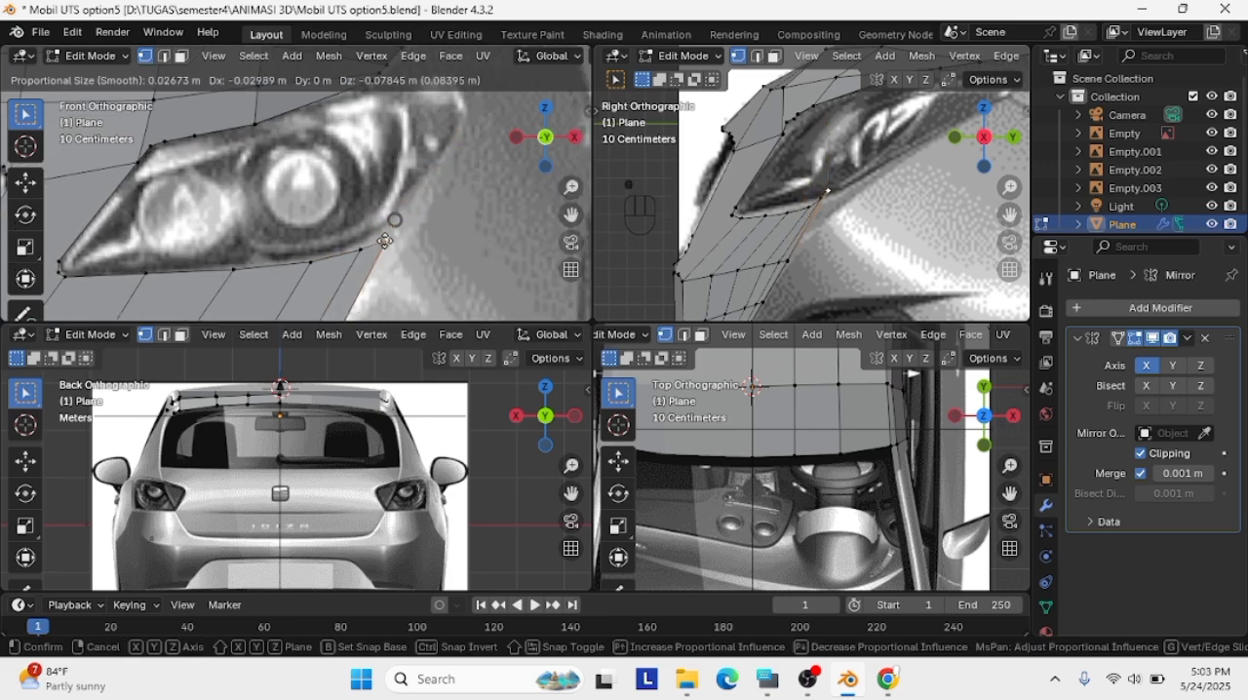
click(391, 234)
Extrude the strip's outer edge outward in the front view and shift it about 0.09 m backward in the right view
scroll(409, 236, down, 5)
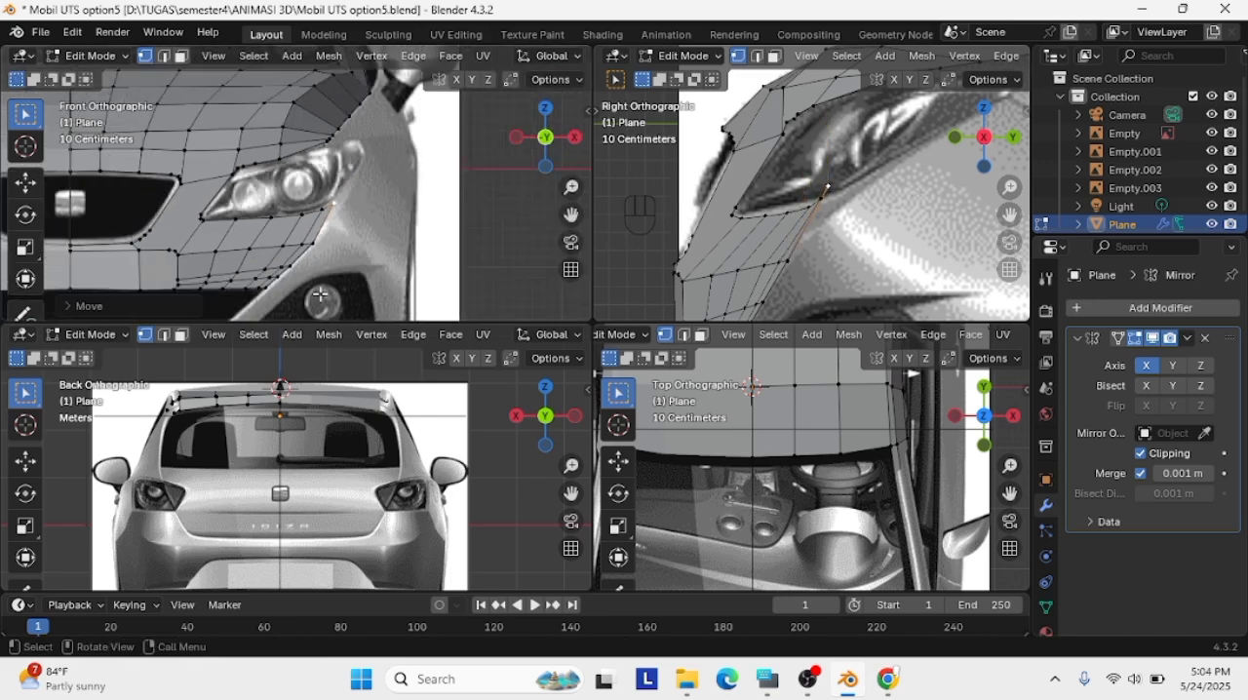
key(shift)
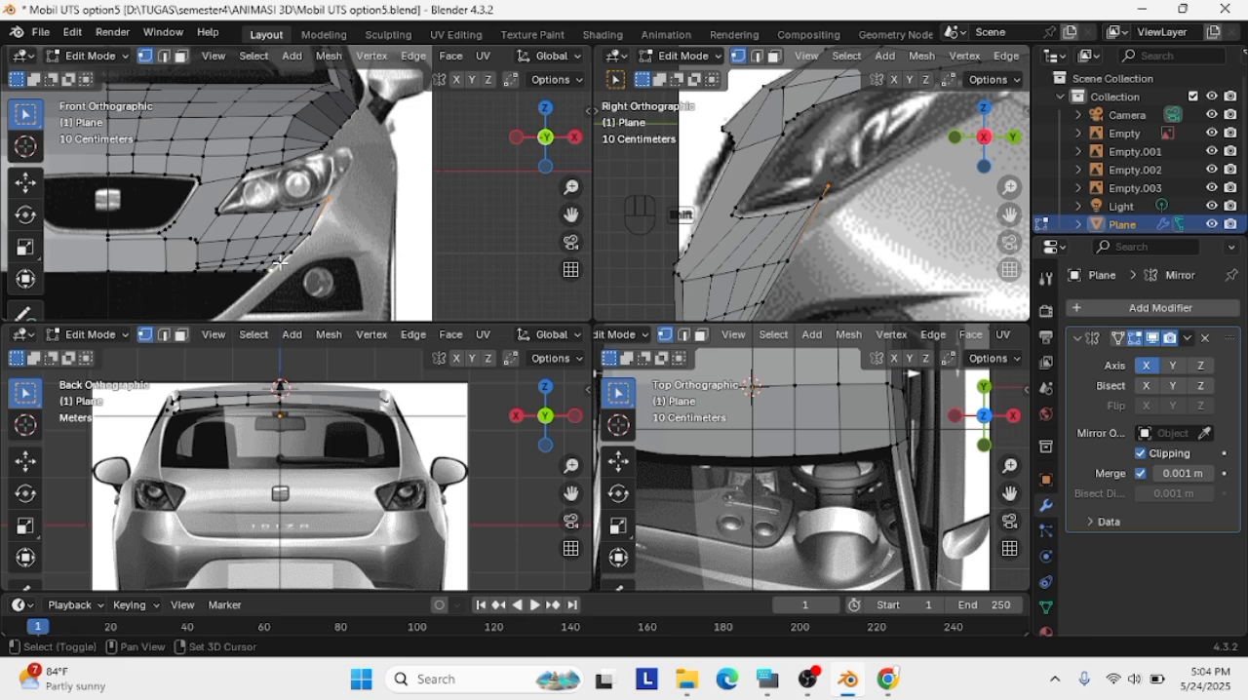
shift+click(312, 233)
key(g)
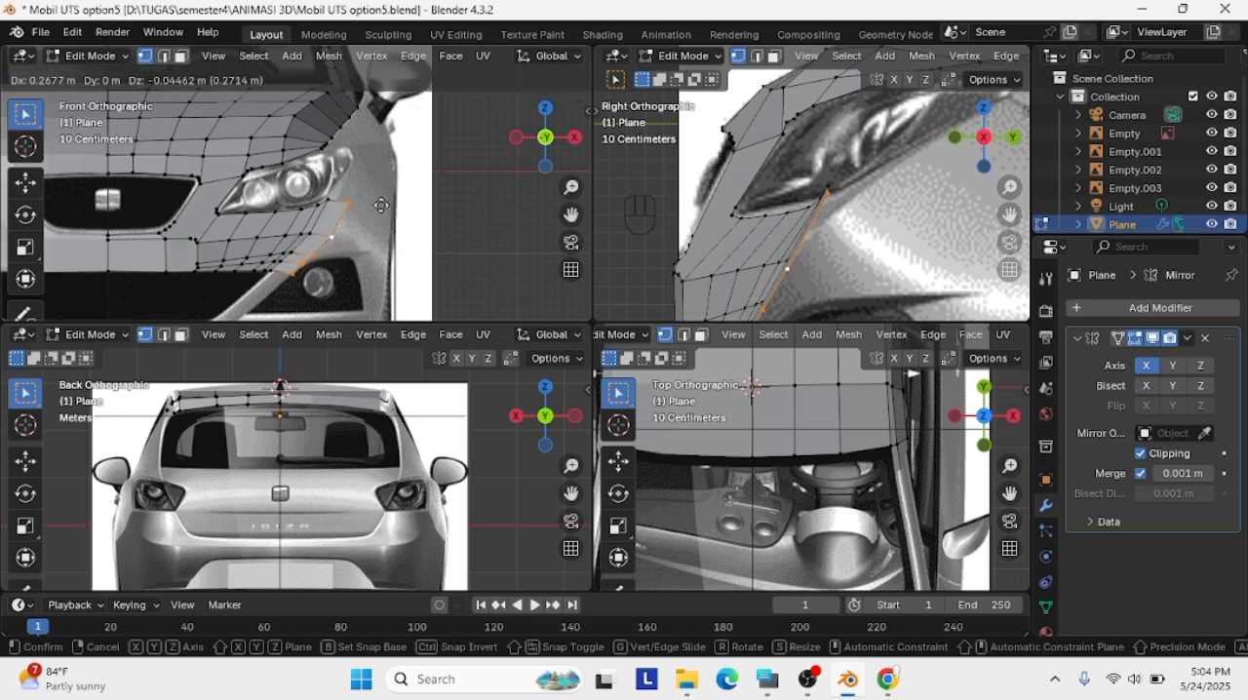
click(376, 208)
scroll(803, 223, down, 2)
key(g)
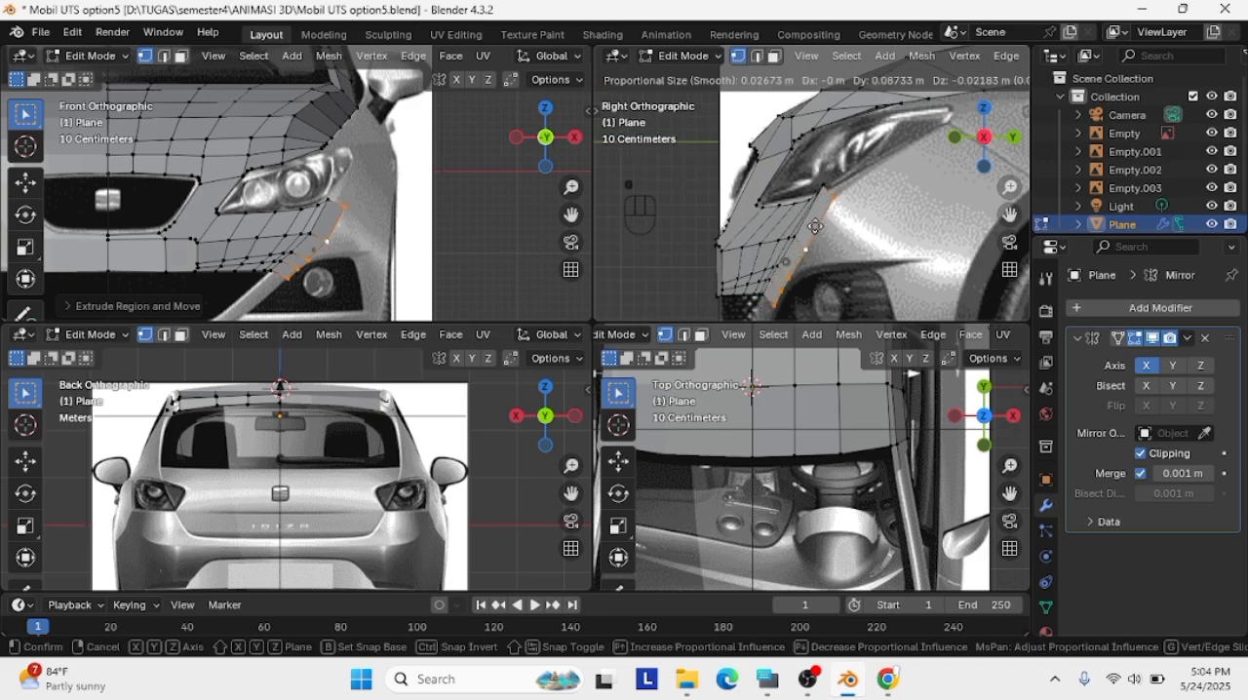
click(816, 227)
Lower the two upper-edge vertices beside the extruded section along the headlight's lower outline in the right view
scroll(811, 185, up, 3)
click(834, 185)
key(g)
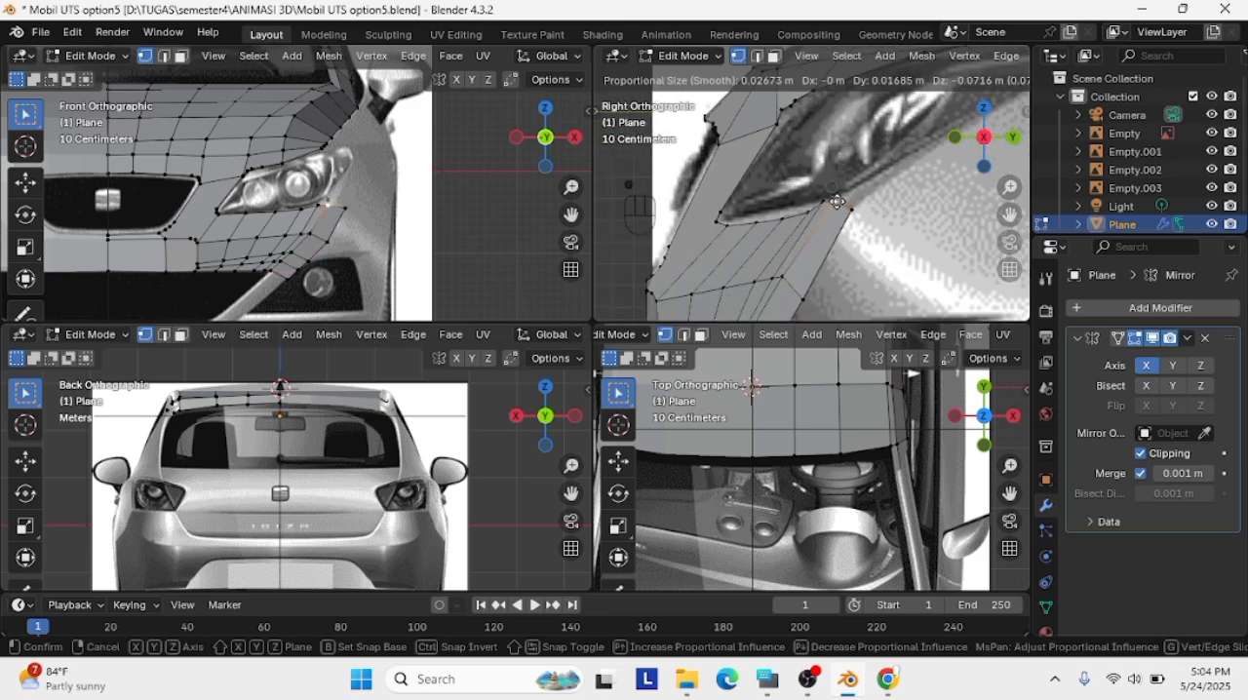
click(839, 201)
click(816, 198)
key(g)
click(827, 206)
scroll(862, 197, up, 2)
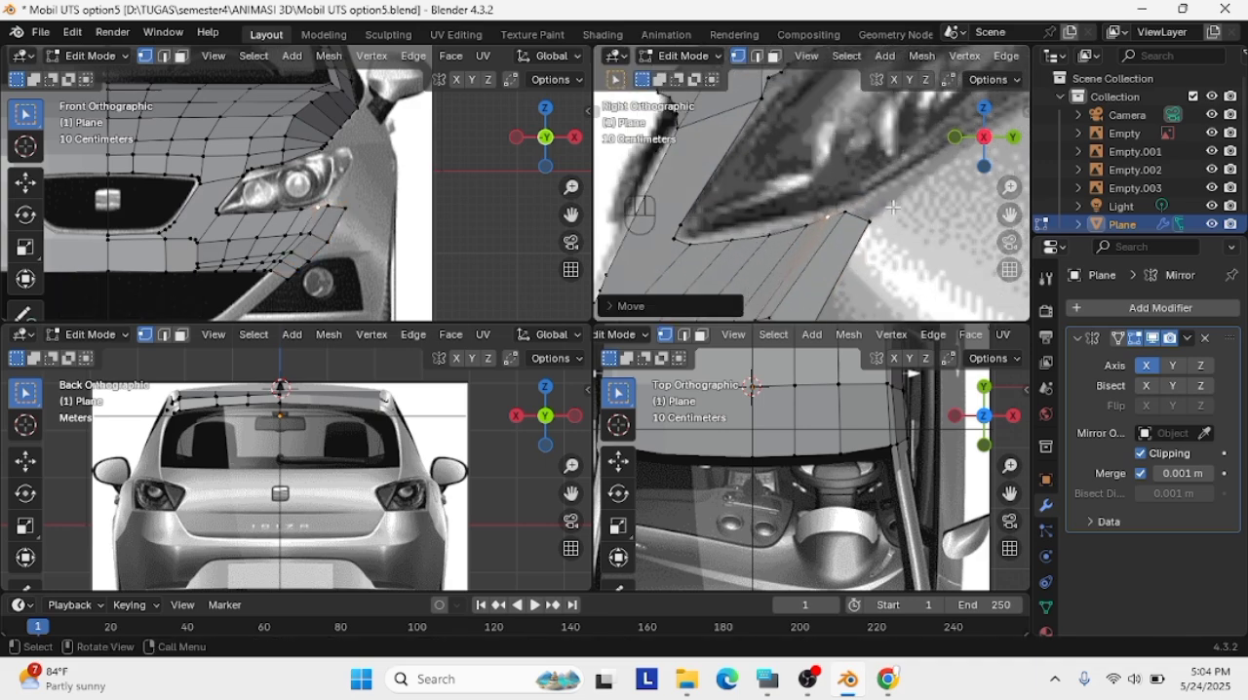
Fine-tune the vertex next to the extruded top outer corner against the headlight's lower outline in the right view
click(847, 210)
key(g)
click(844, 215)
key(g)
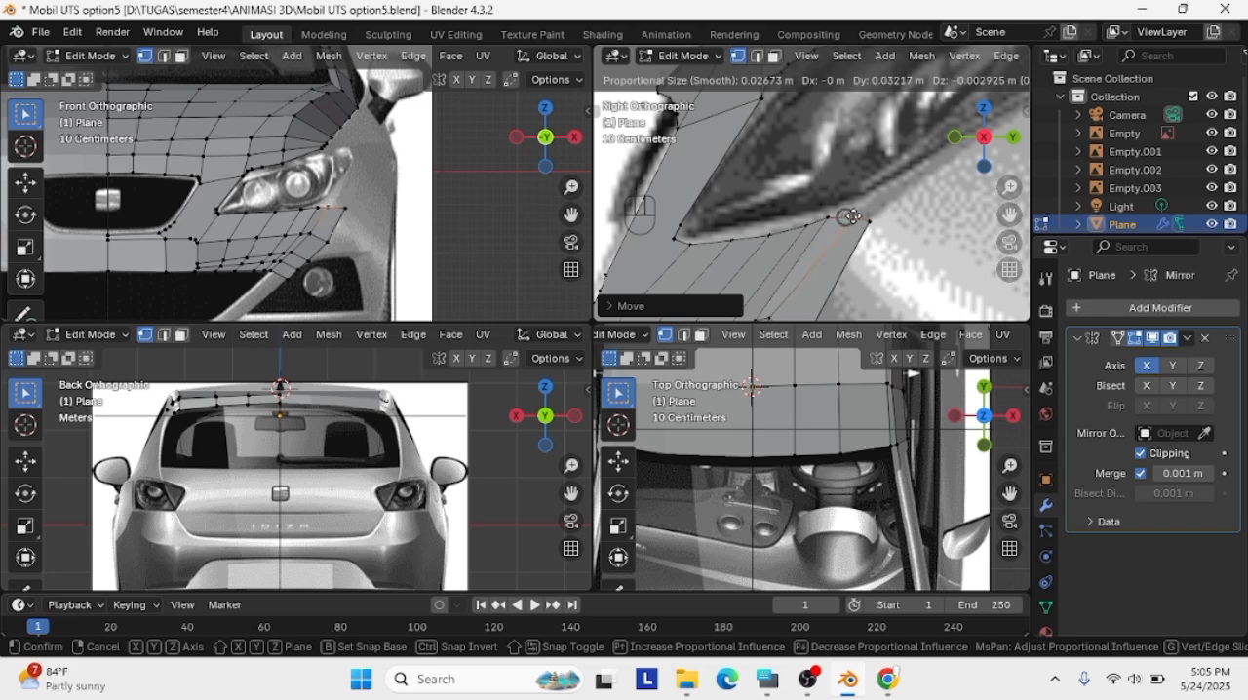
key(ctrl+z)
scroll(374, 242, up, 4)
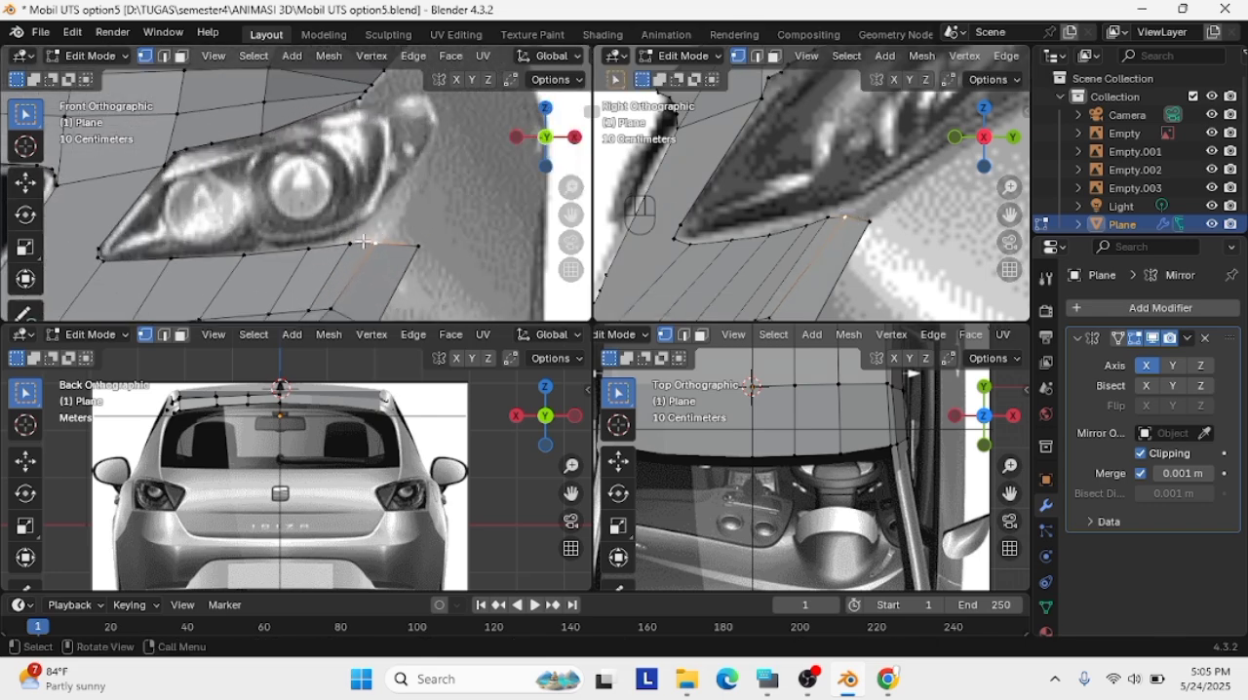
key(g)
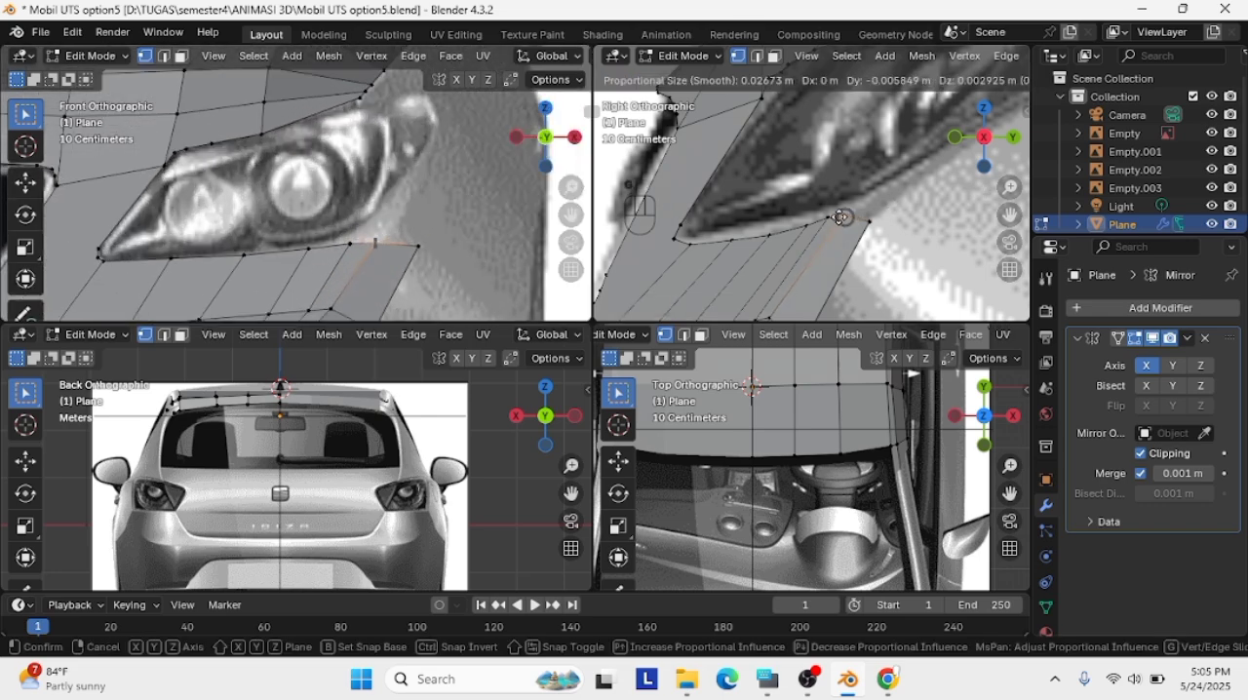
click(839, 217)
Select the lower end edge of the strip's extruded outer section beside the fog light in the front view
scroll(839, 217, down, 6)
scroll(824, 284, up, 2)
shift+middle_drag(824, 284, 860, 206)
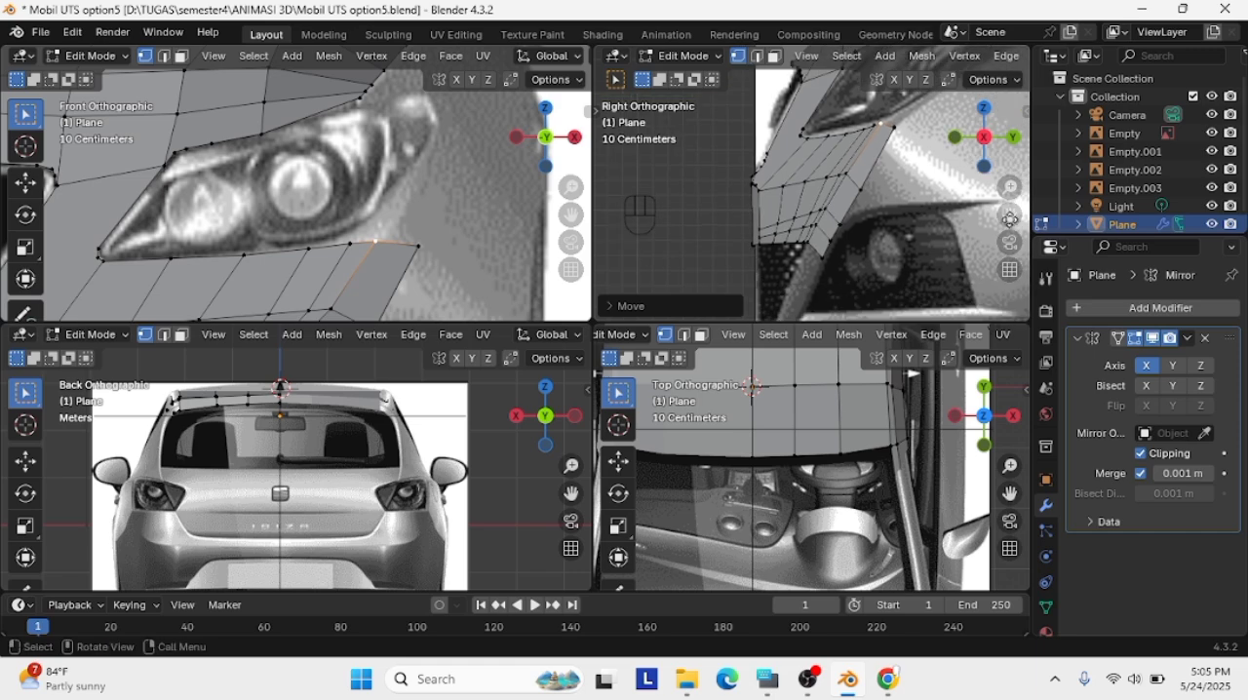
scroll(429, 246, down, 4)
shift+middle_drag(375, 312, 345, 252)
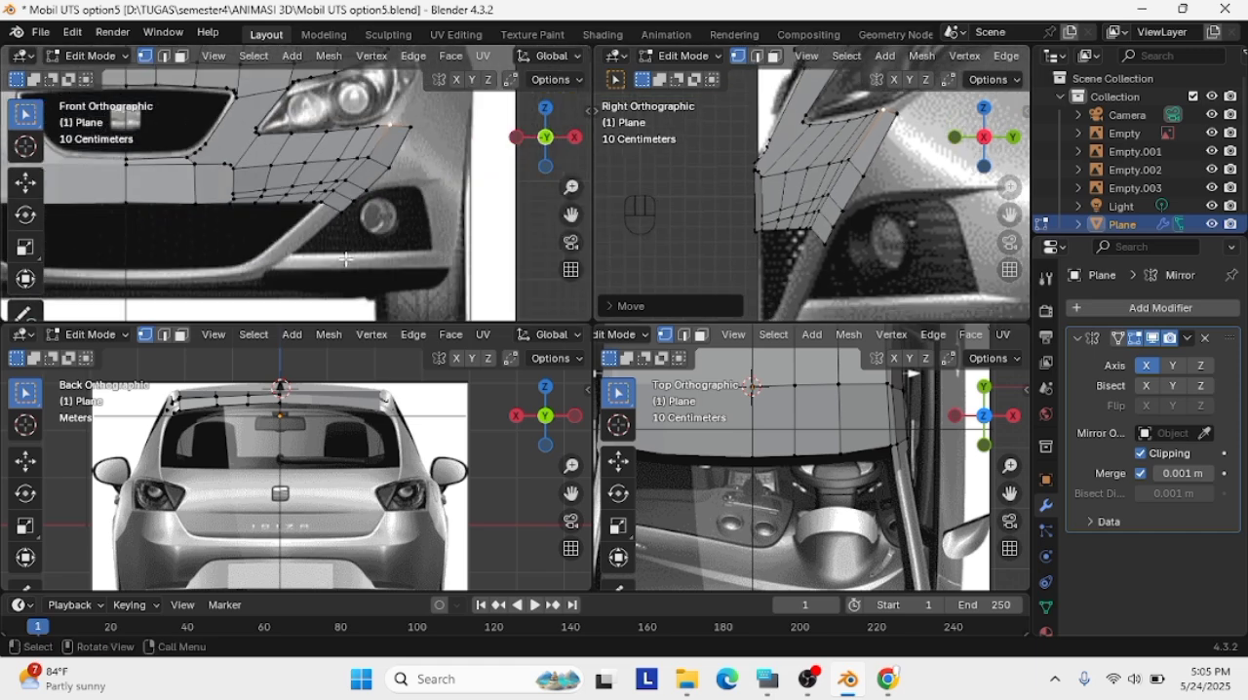
click(322, 207)
key(g)
key(ctrl+z)
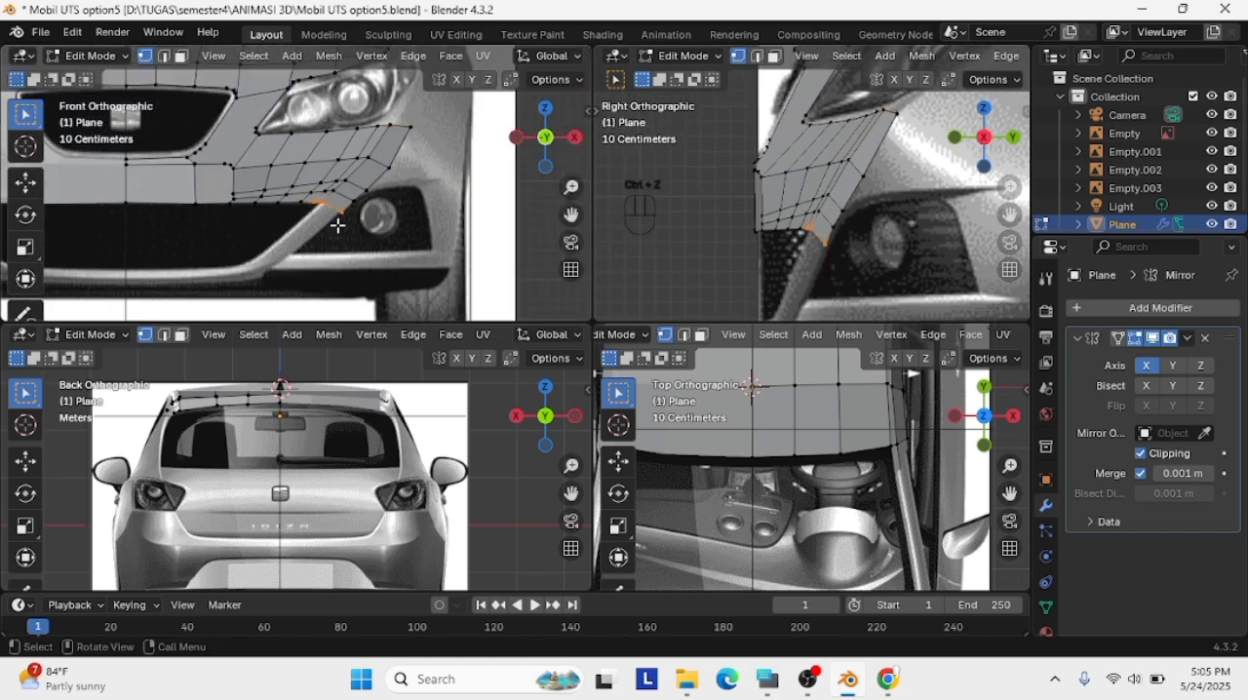
key(e)
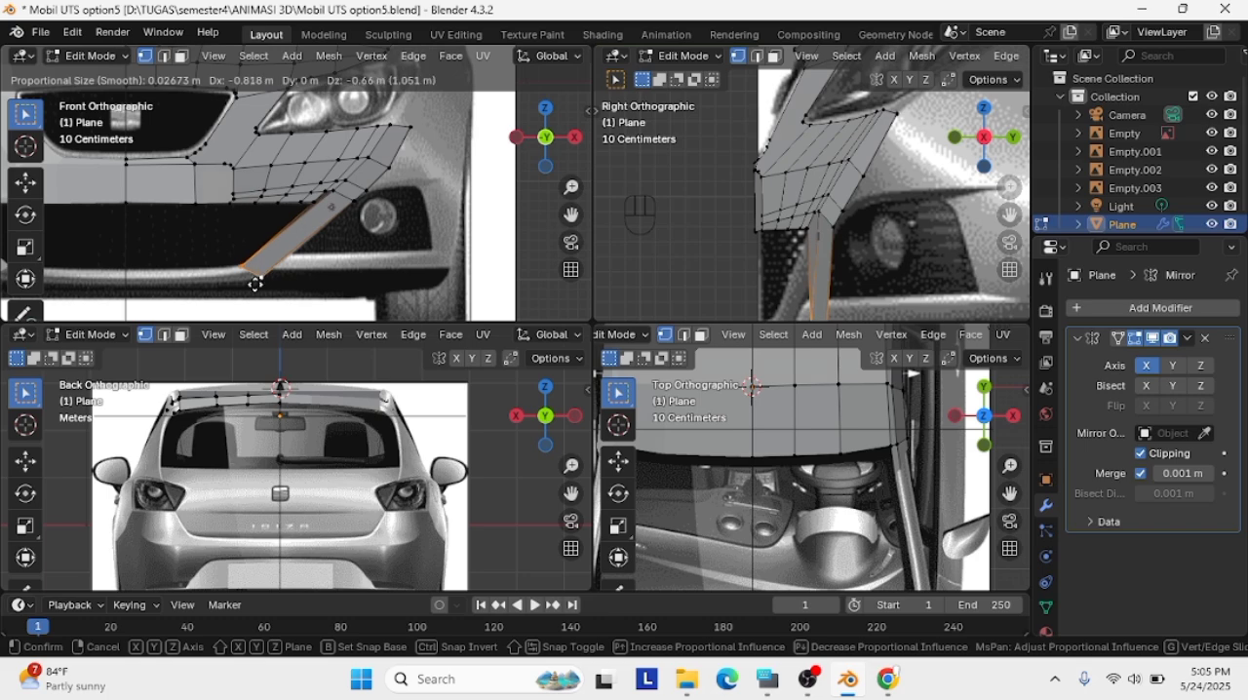
click(255, 284)
key(ctrl+z)
Adjust the selected end edge and extrude it about 0.82 m inward and 0.64 m down along the bumper's diagonal bar
scroll(359, 260, up, 3)
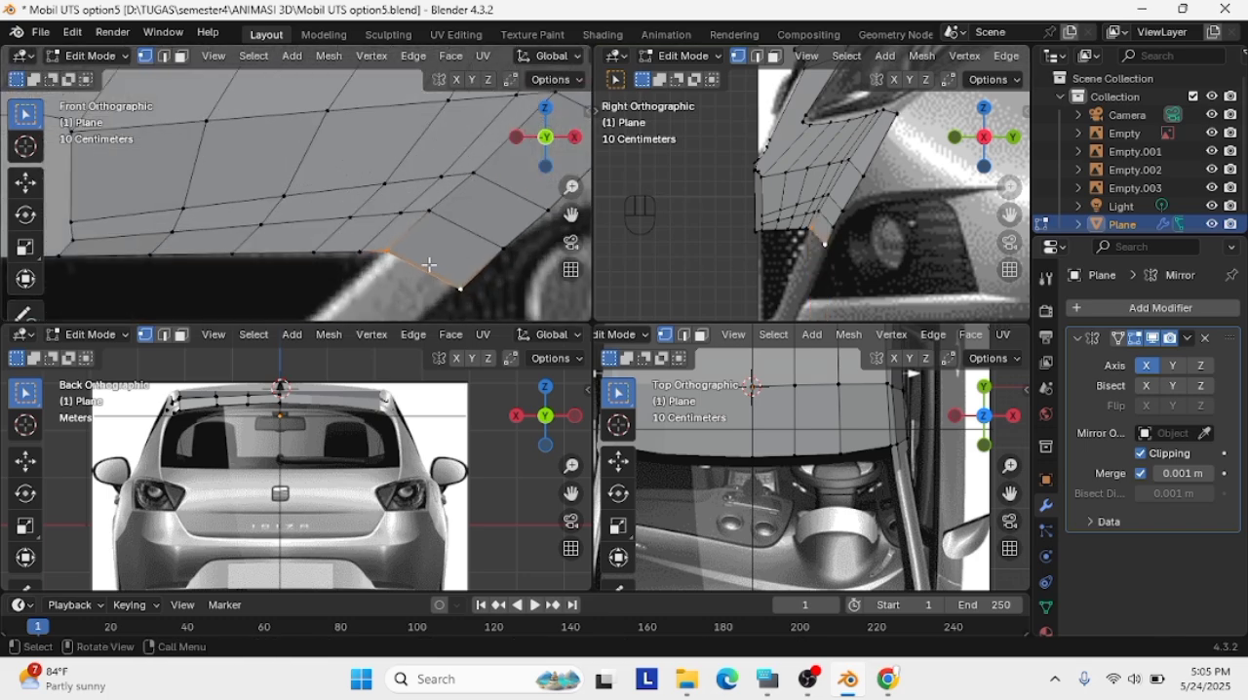
scroll(429, 264, down, 6)
key(g)
click(315, 230)
key(e)
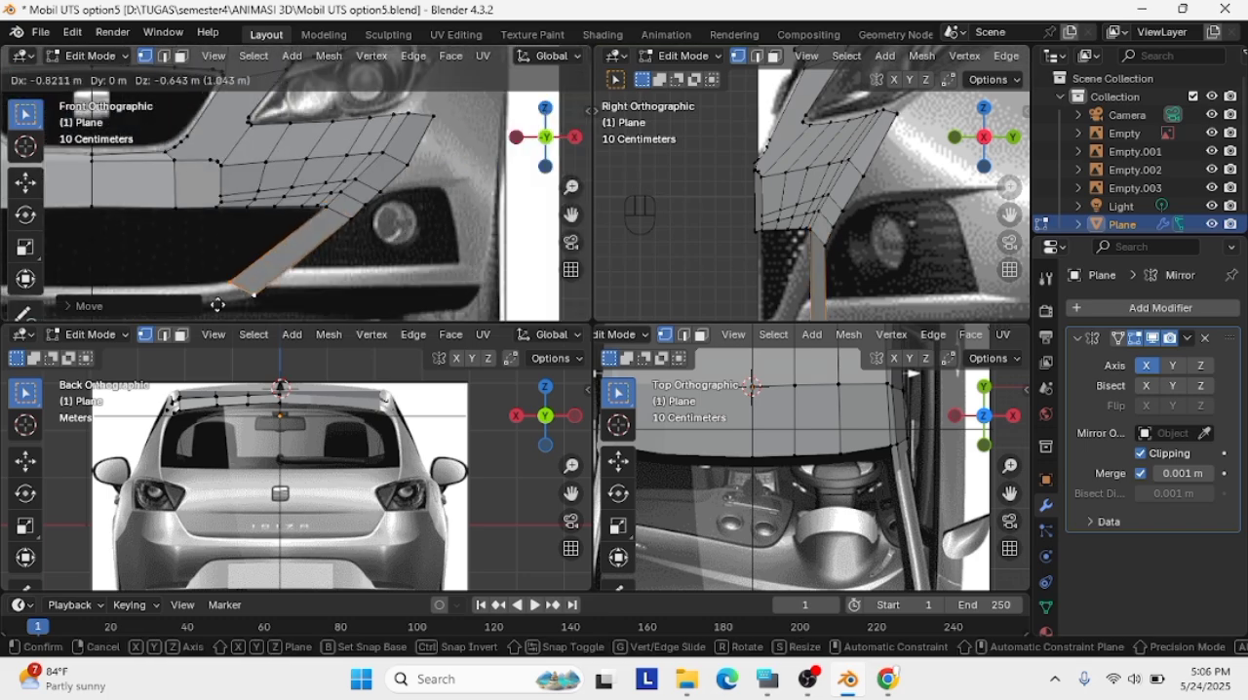
click(218, 306)
scroll(816, 293, down, 2)
scroll(449, 250, down, 1)
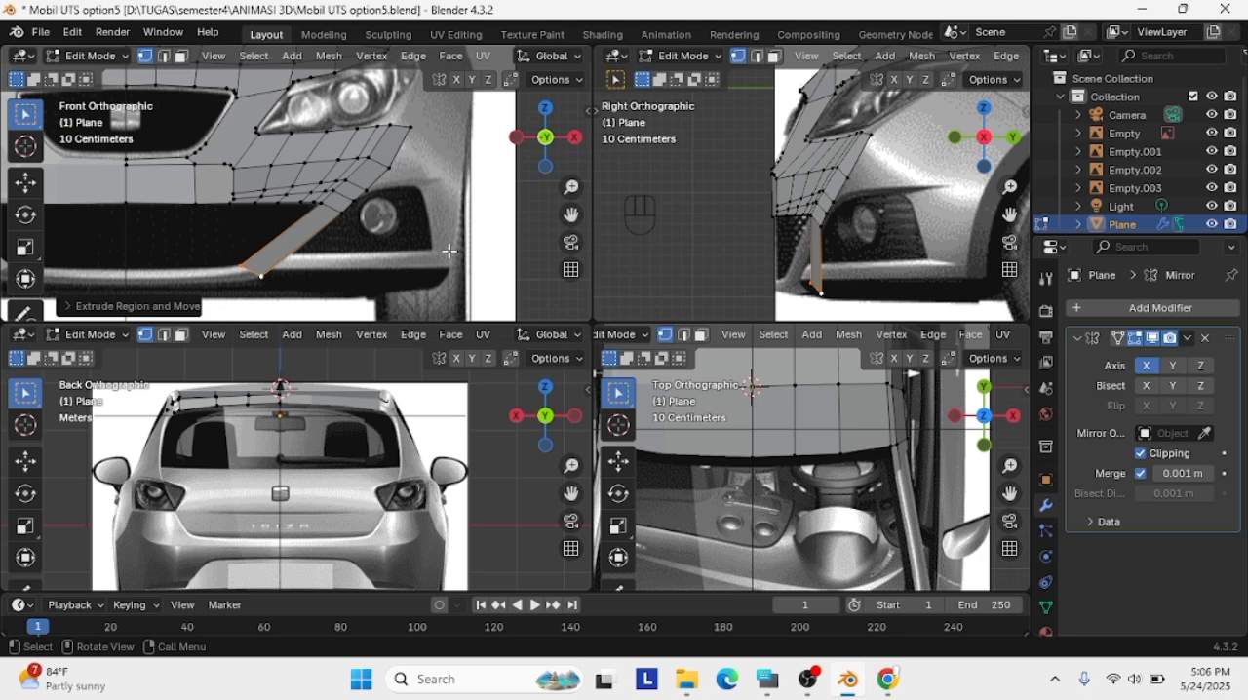
Move the diagonal bar's lower end edge forward onto the bumper's front outline in the right view
key(g)
click(805, 291)
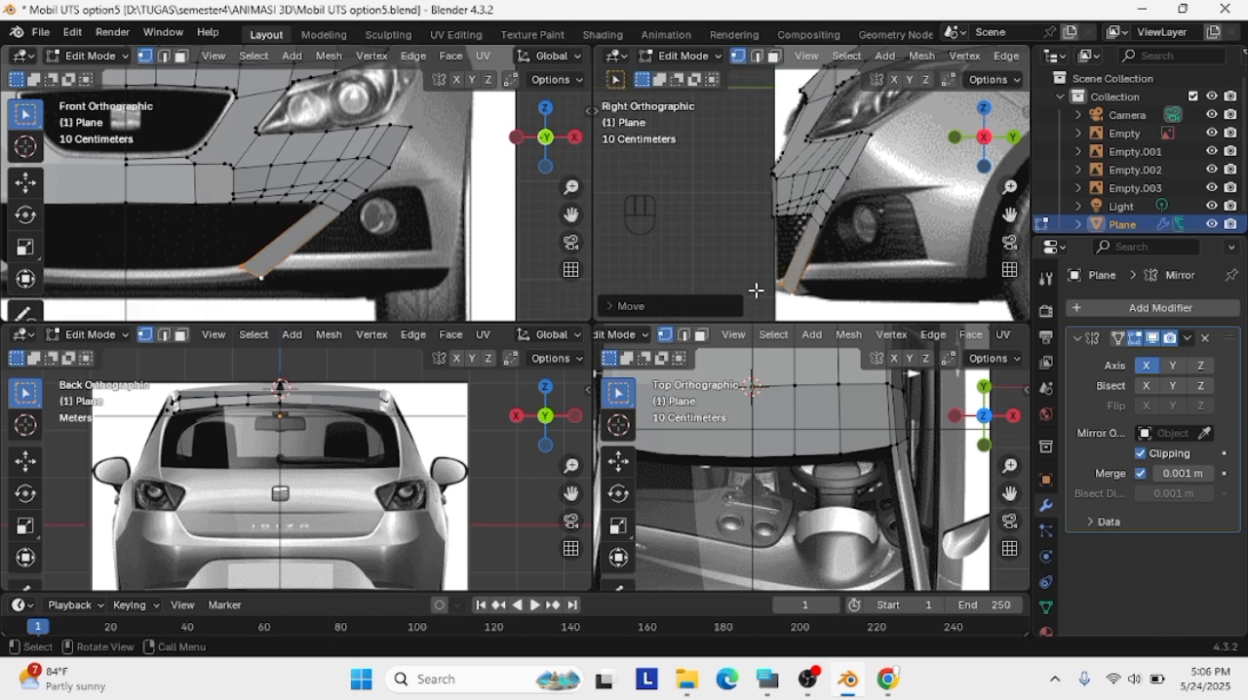
scroll(271, 282, up, 1)
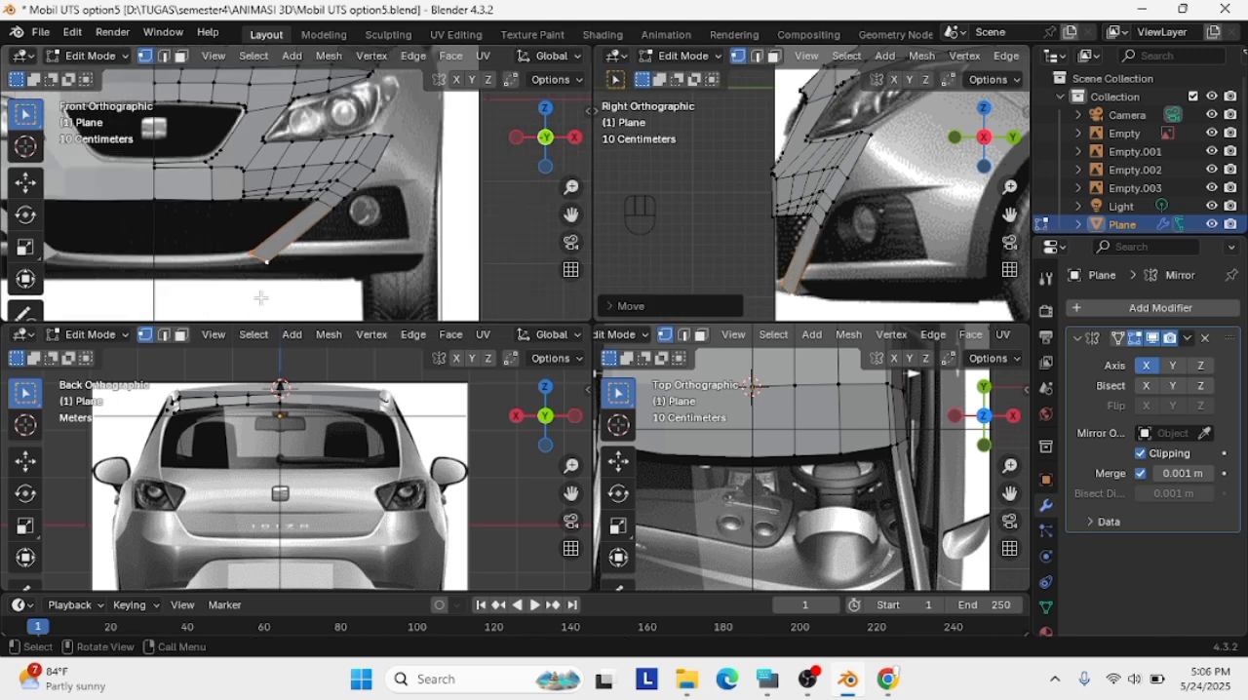
key(g)
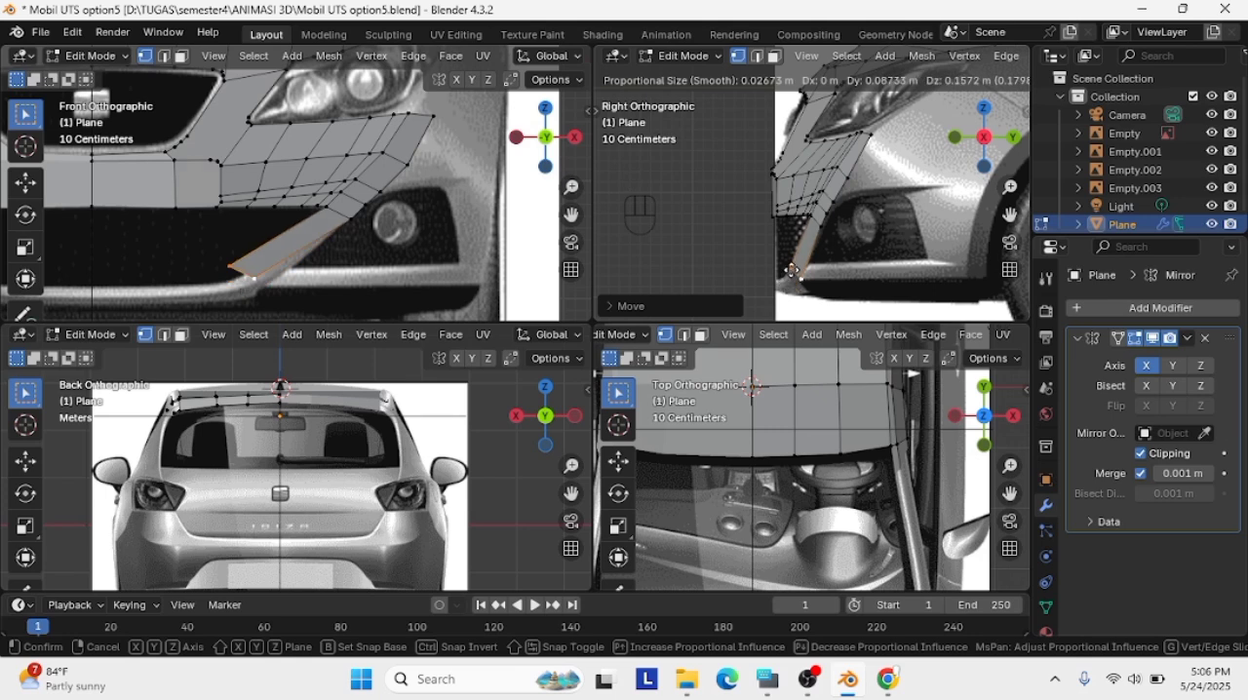
click(796, 281)
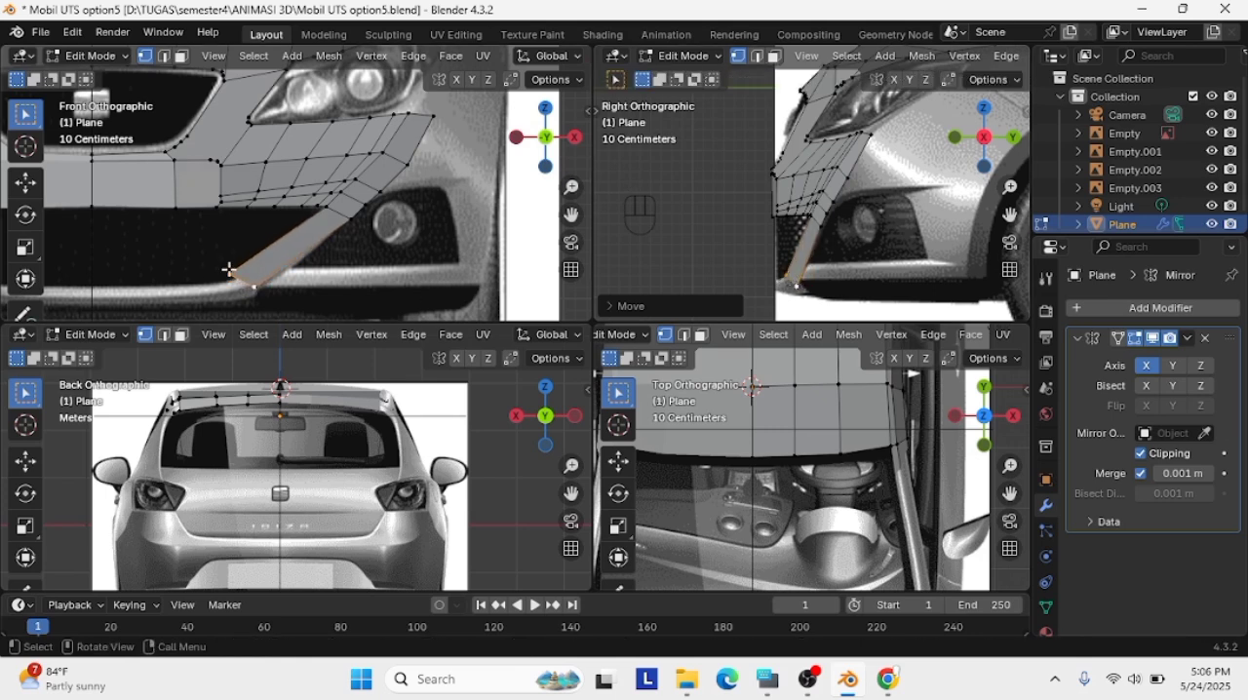
Refine the bar's lower end edge in the front view and extrude it inward to the car's centreline along the bumper bottom
key(g)
click(260, 289)
key(e)
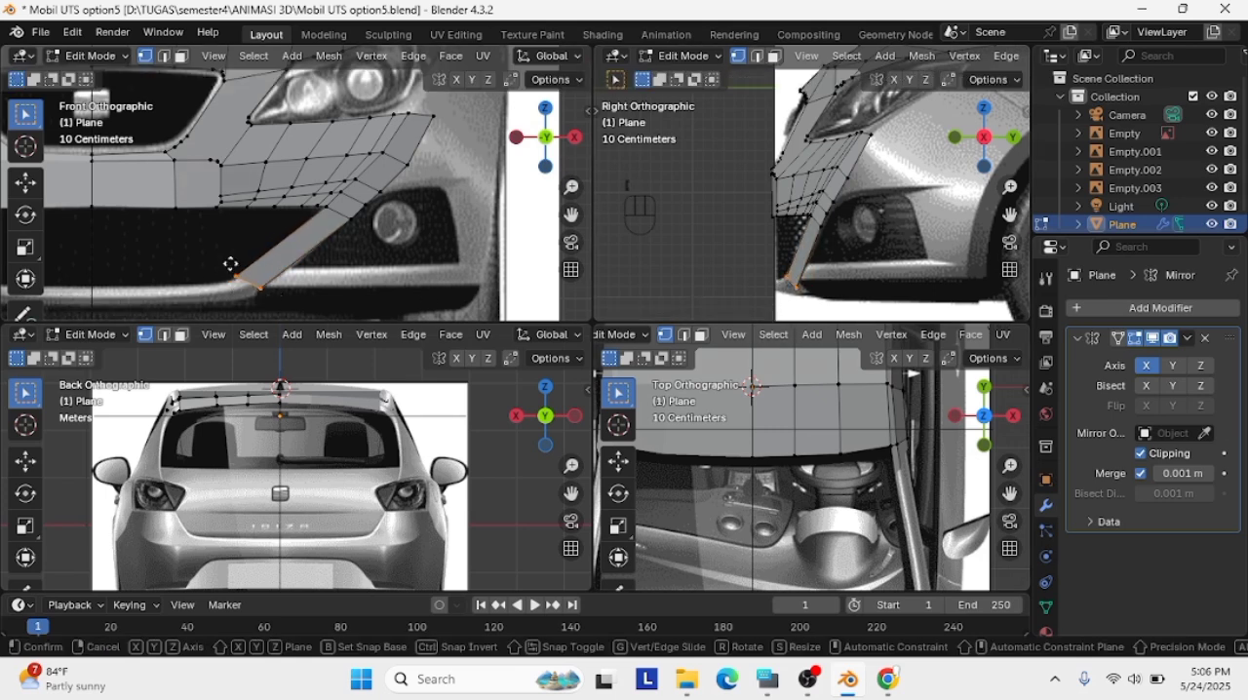
click(93, 282)
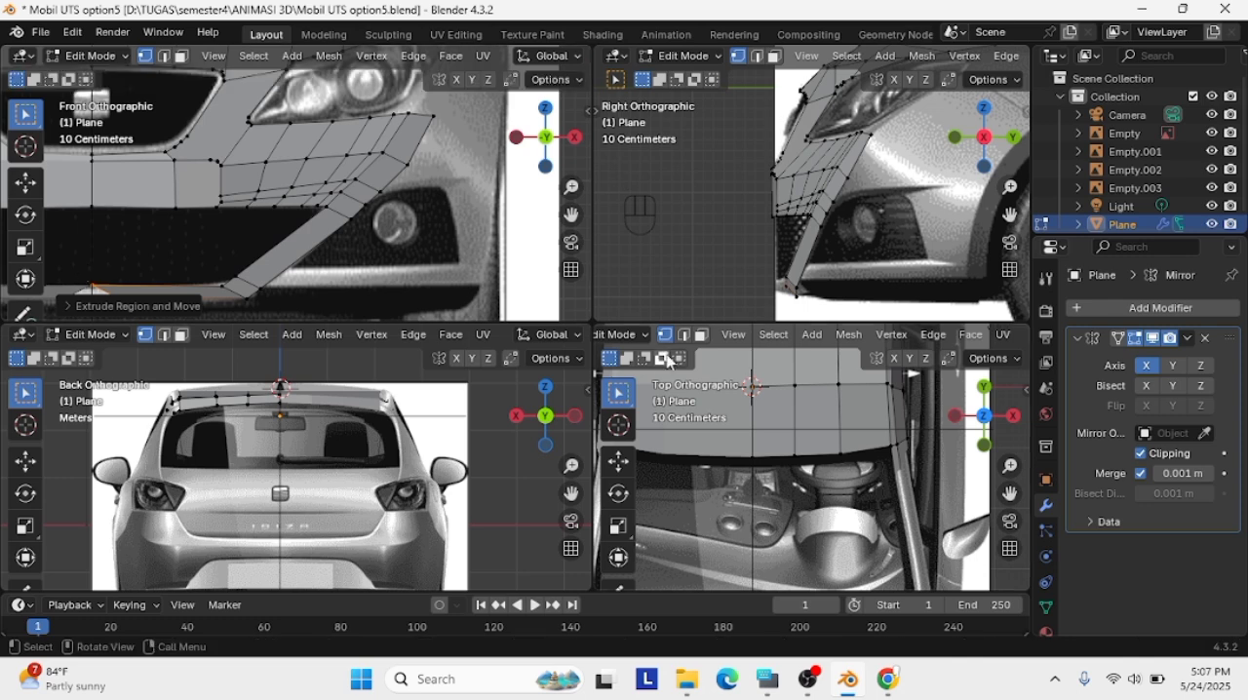
key(g)
click(733, 296)
key(ctrl+z)
scroll(810, 303, up, 2)
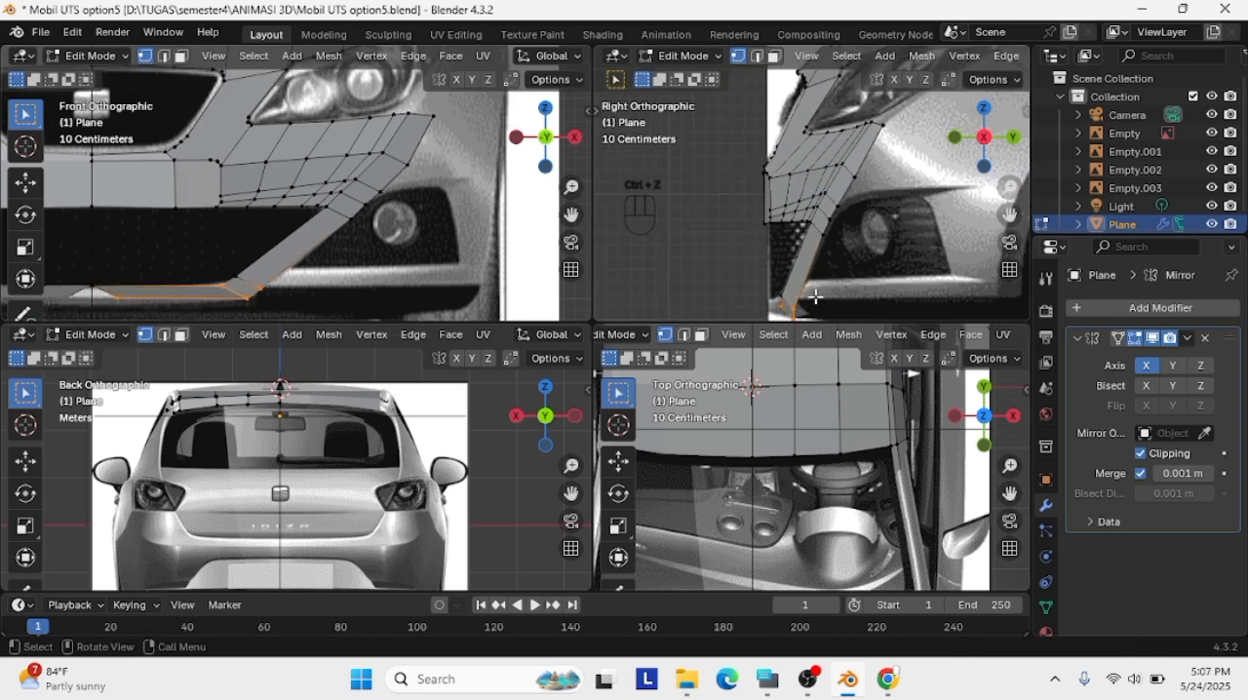
shift+middle_drag(810, 304, 805, 275)
key(g)
click(777, 273)
key(ctrl+z)
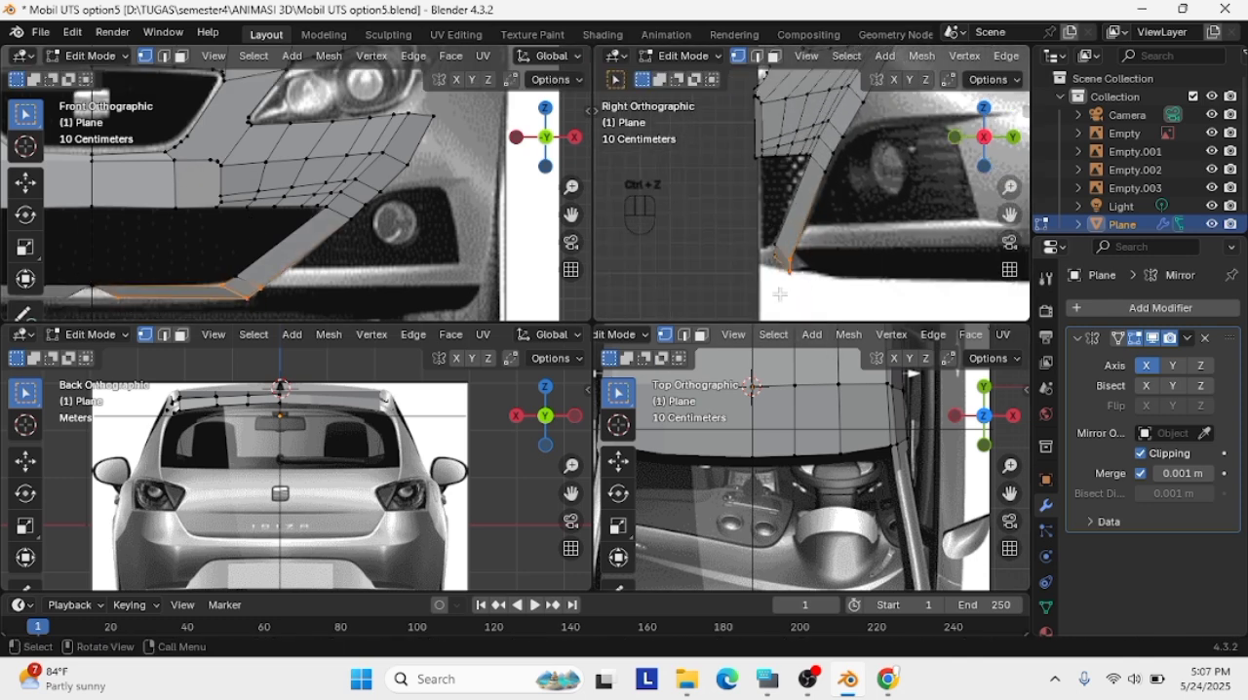
Move the new strip's lower inner vertex onto the centreline and adjust its two outer corner vertices against the bumper in the right view
key(g)
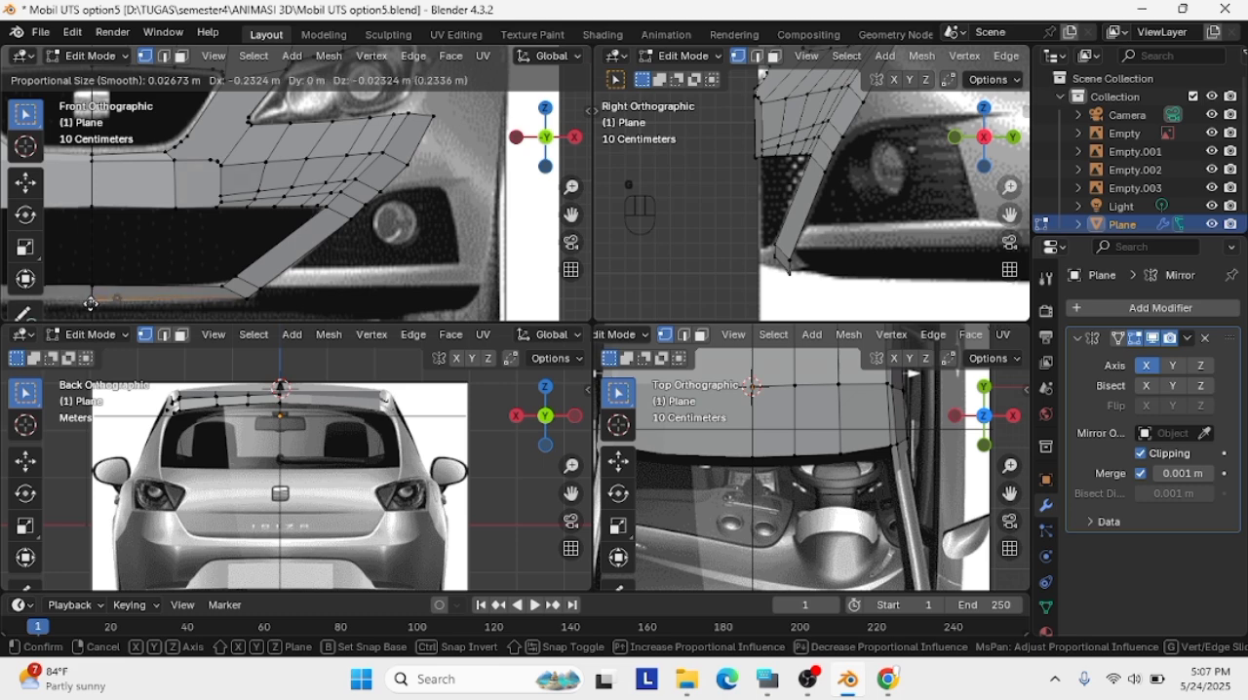
click(93, 300)
key(g)
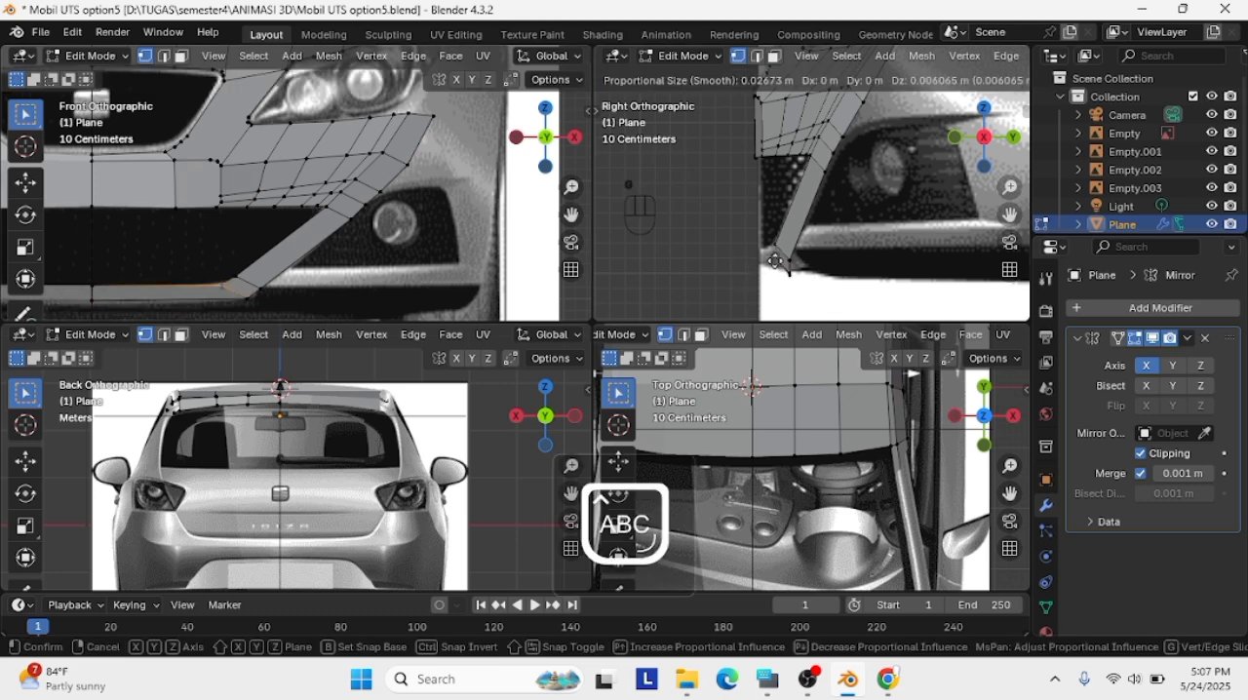
click(769, 259)
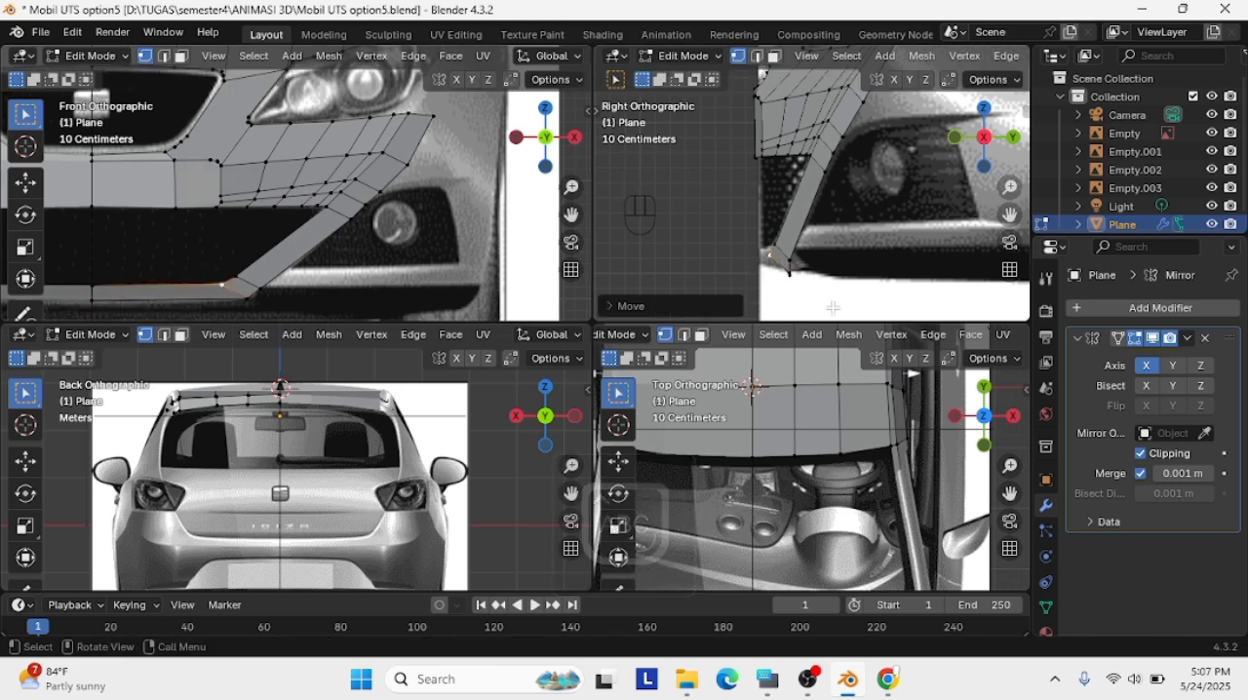
click(789, 273)
key(g)
click(787, 272)
click(788, 272)
Move the strip's centreline end about 0.1 m forward and shift its lower vertex forward and up in the right view
key(g)
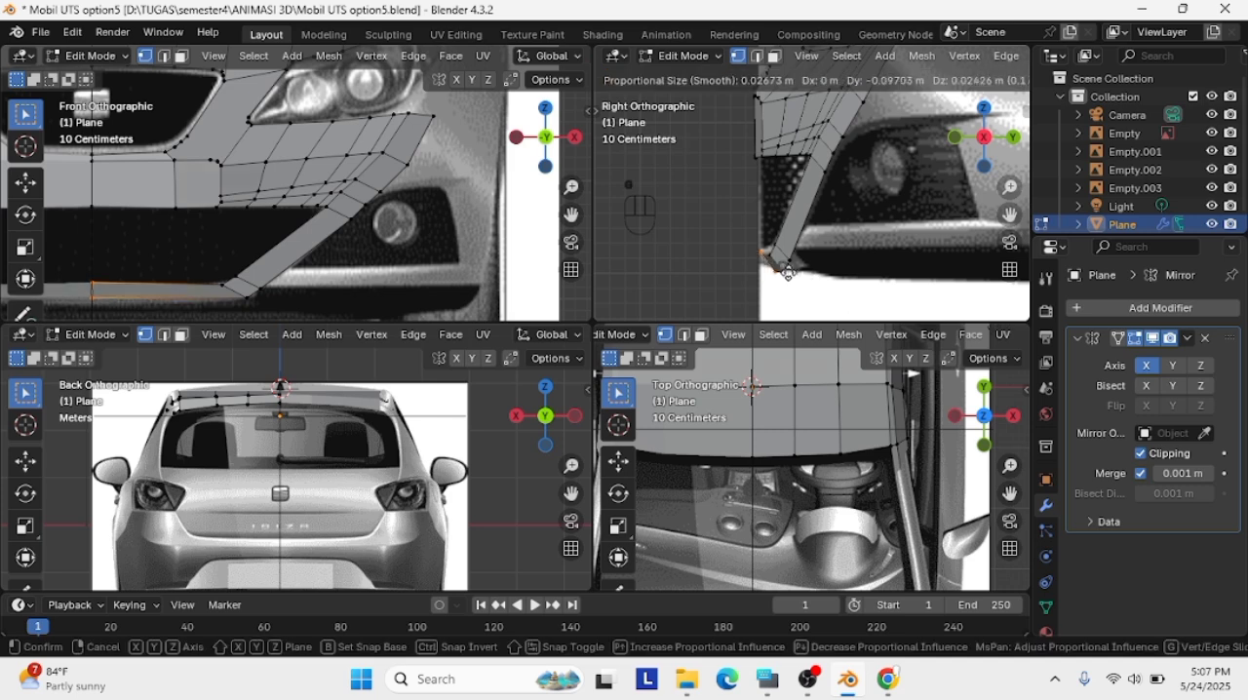
click(785, 270)
click(771, 270)
key(g)
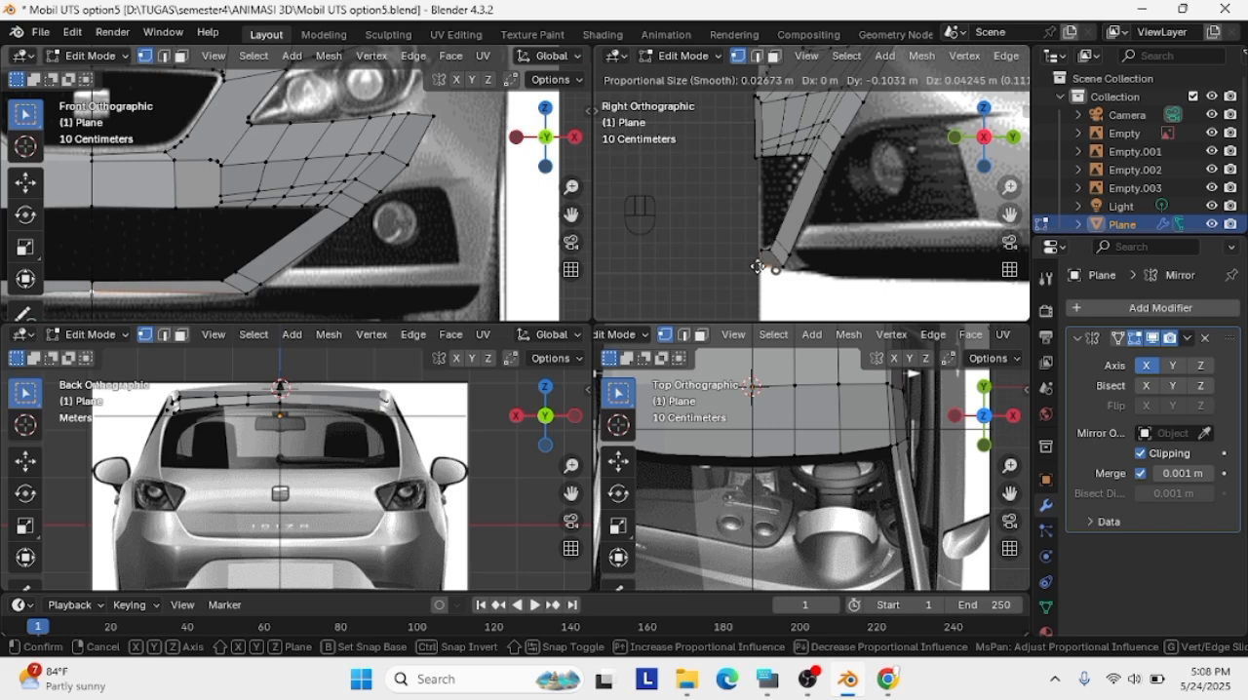
click(758, 266)
Fine-tune the strip's upper centreline vertex against the bumper's front outline in the right view
scroll(757, 268, up, 2)
shift+middle_drag(741, 283, 783, 259)
click(780, 258)
key(g)
click(780, 256)
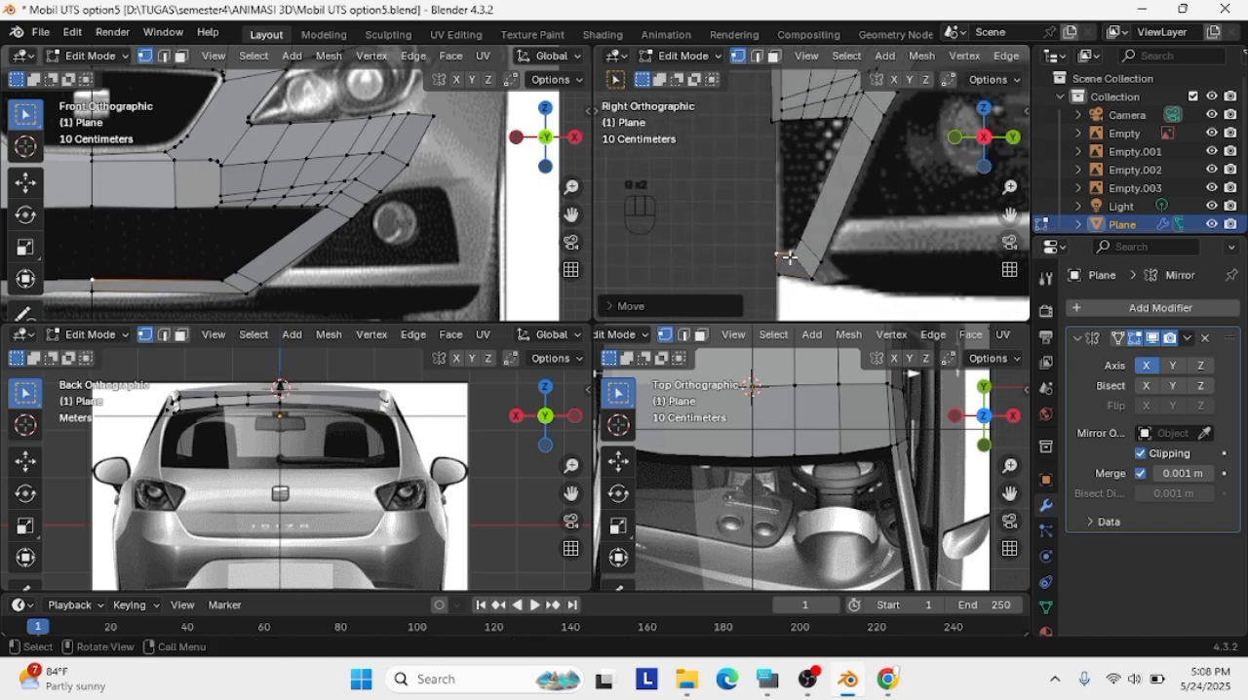
Reposition the strip's lower centreline vertex against the bumper's bottom outline in the right view
key(g)
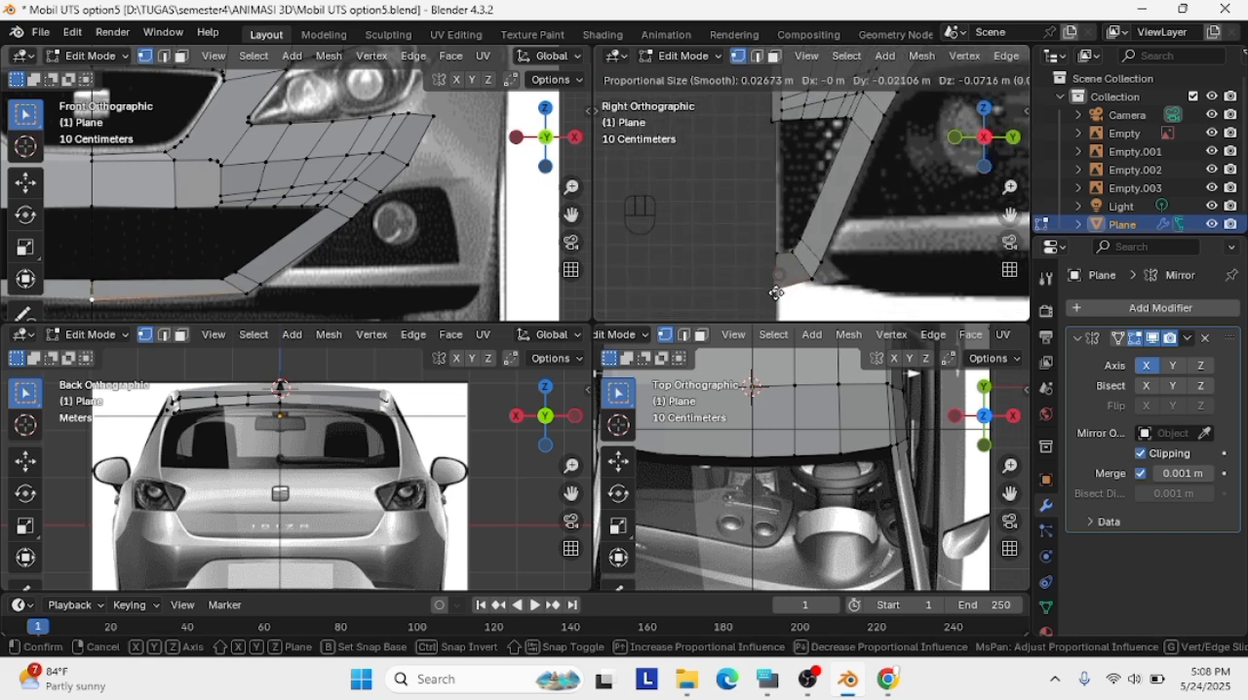
click(777, 292)
key(g)
click(789, 284)
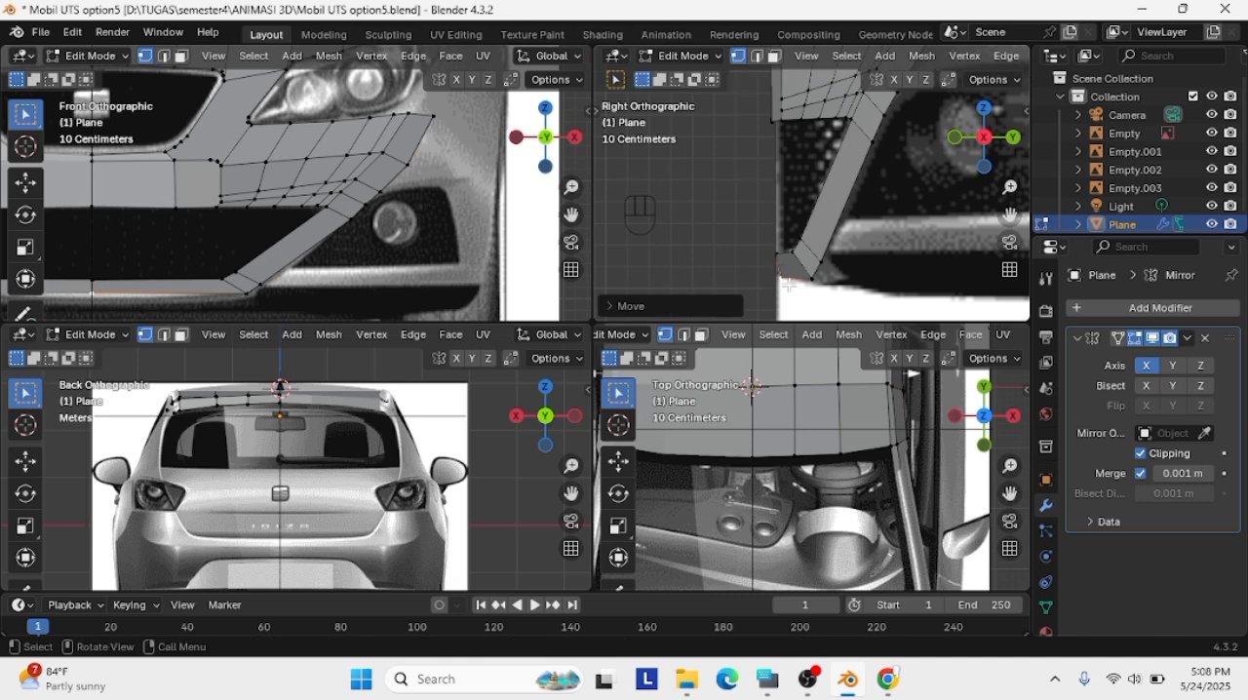
key(g)
click(785, 279)
Move the diagonal bar's lower outer vertex about 0.05 m backward in the right view
scroll(791, 277, down, 2)
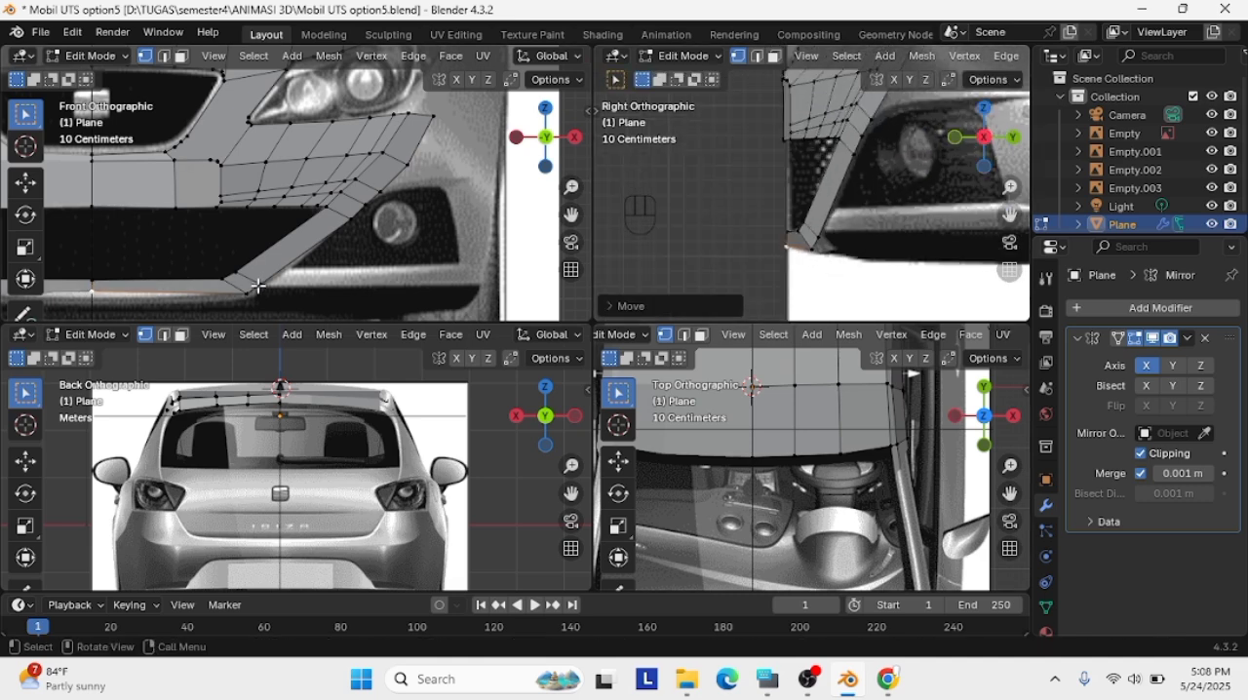
key(g)
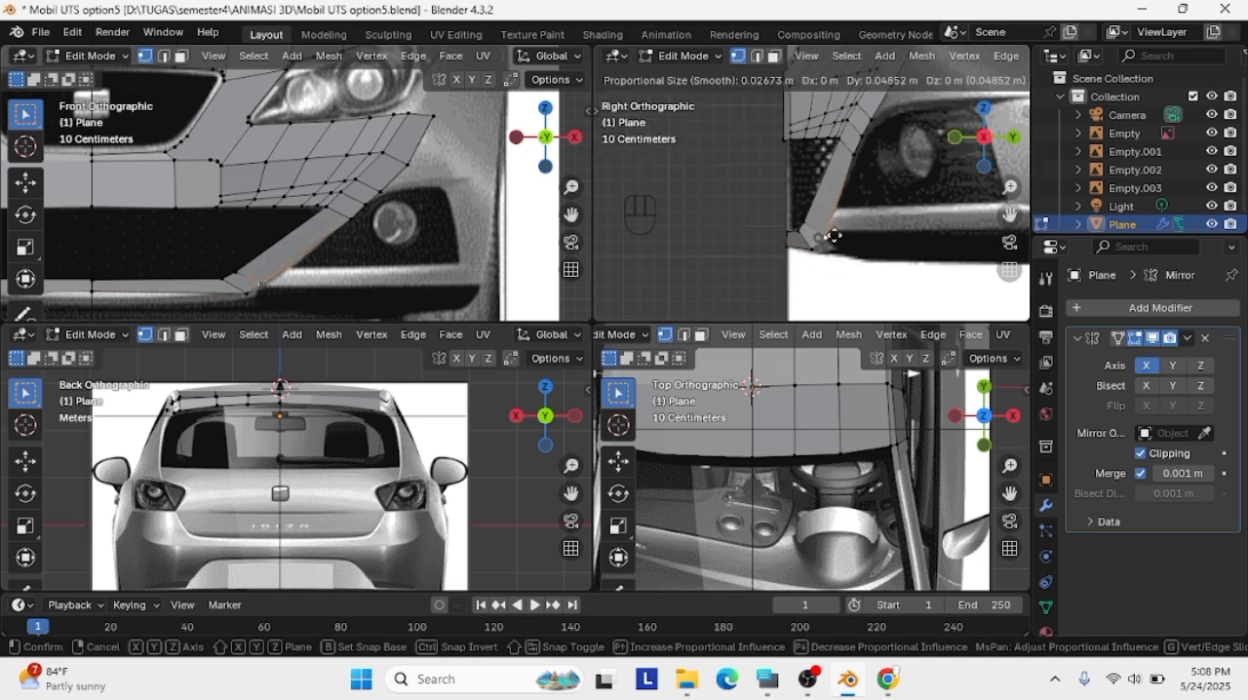
click(834, 236)
Add three loop cuts across the lower bumper strip and lower its bottom-edge vertices onto the reference outline in the front view
scroll(281, 292, up, 3)
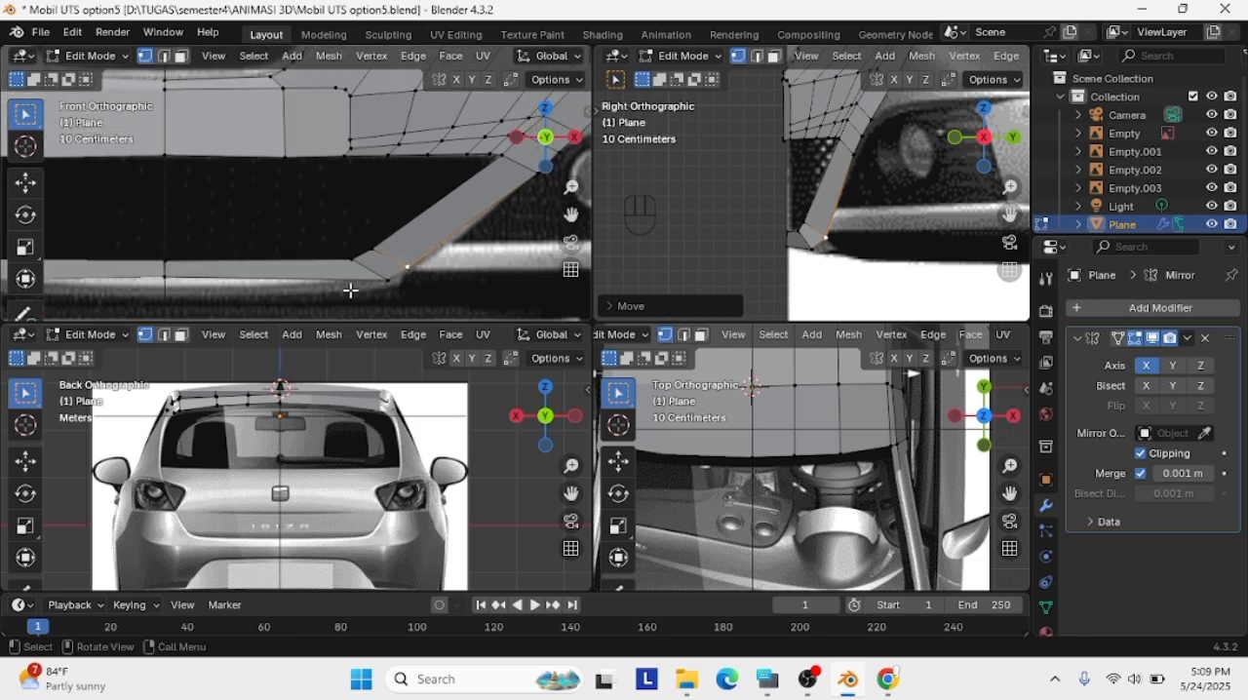
key(ctrl+r)
click(274, 280)
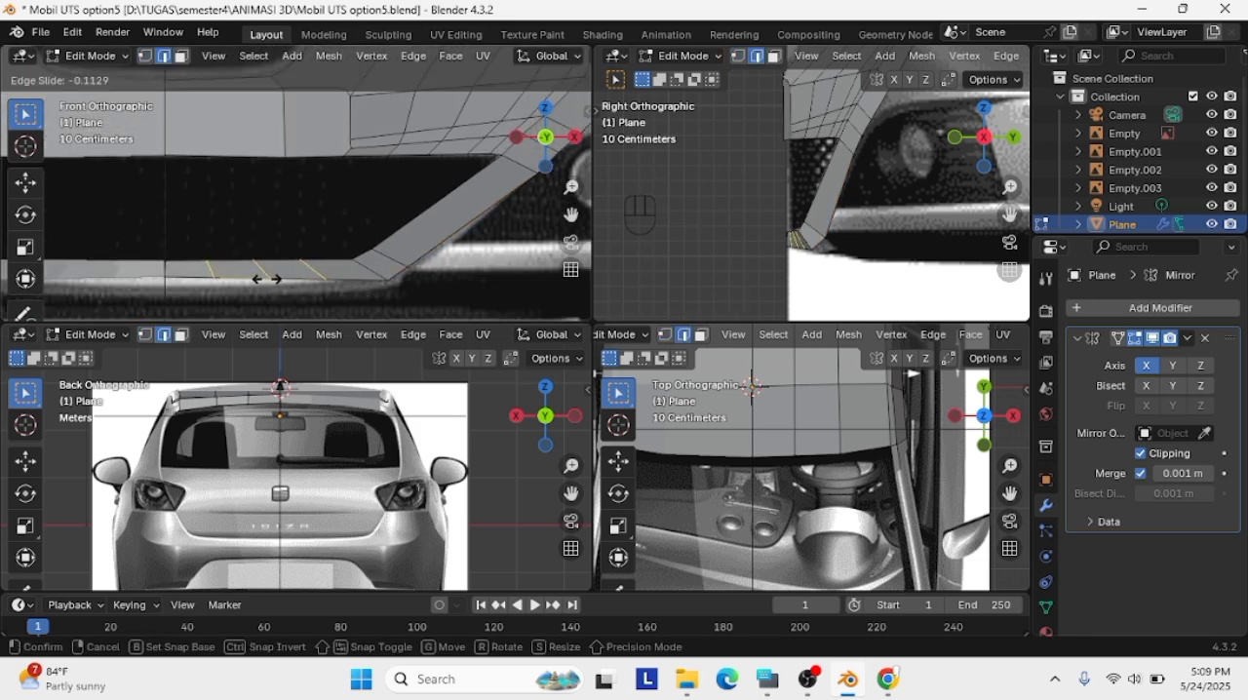
click(273, 279)
key(g)
click(130, 279)
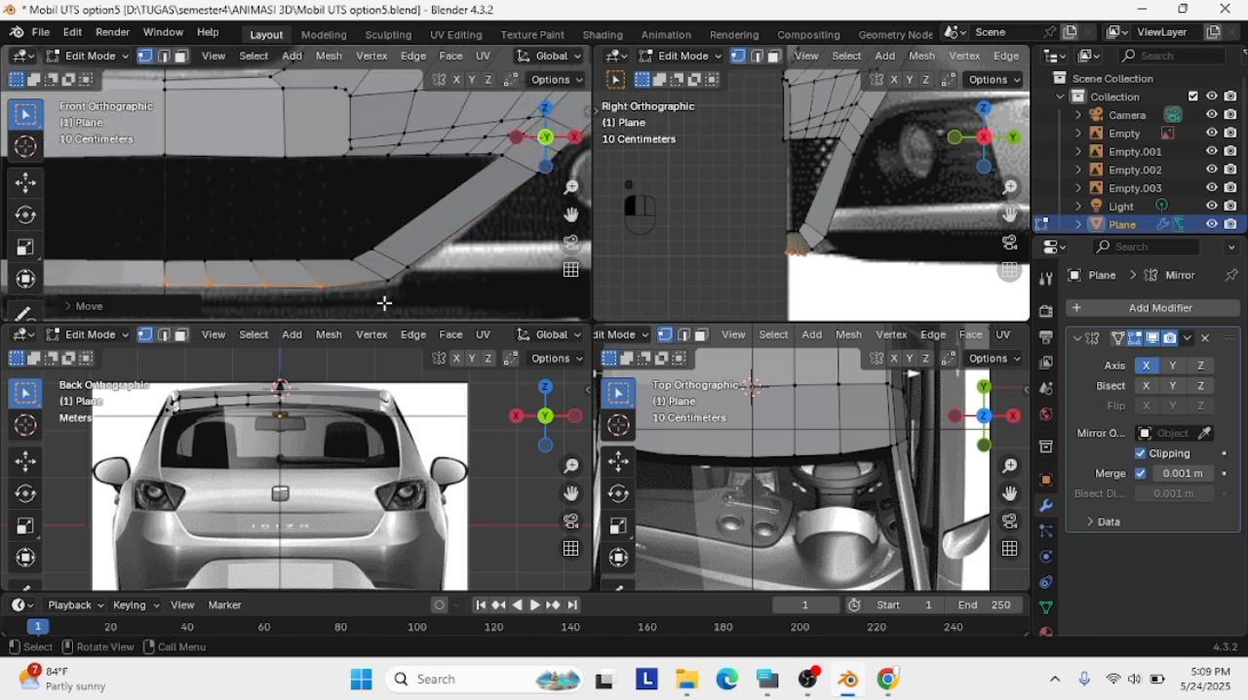
drag(420, 310, 345, 242)
key(g)
click(349, 248)
Adjust the corner vertices where the bumper strip meets the diagonal bar against the outline in the front view
click(394, 284)
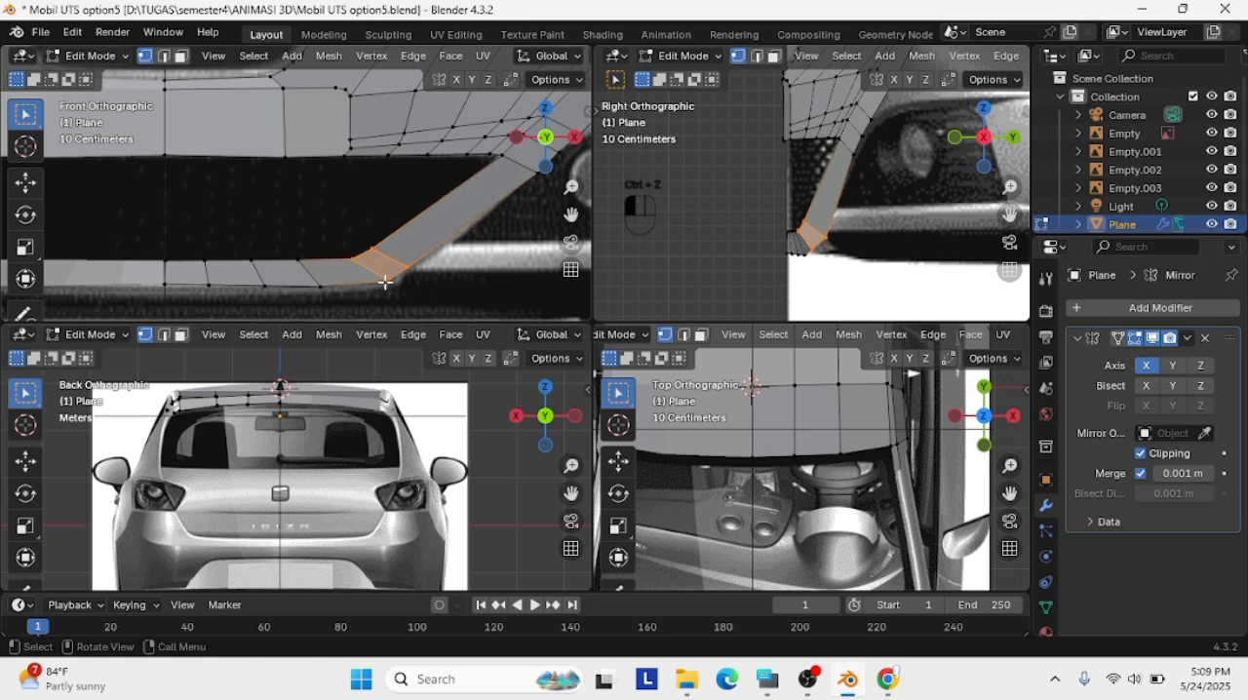
key(g)
click(352, 260)
click(354, 260)
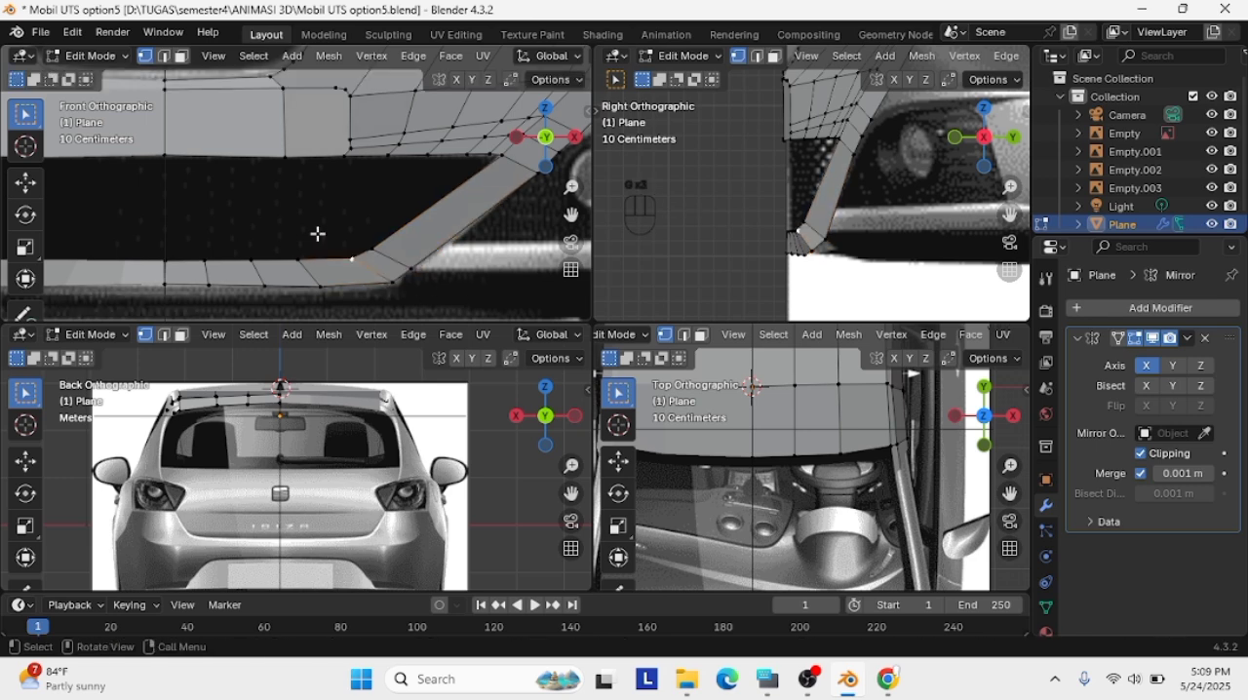
Lower the bumper strip's upper-edge vertices onto the grille opening's bottom outline in the front view
click(314, 236)
drag(182, 251, 382, 257)
key(g)
click(337, 269)
key(g)
click(338, 270)
Move the two inner bend vertices about 0.07 m outward and 0.03 m down, and adjust the neighbouring upper-edge vertex
key(g)
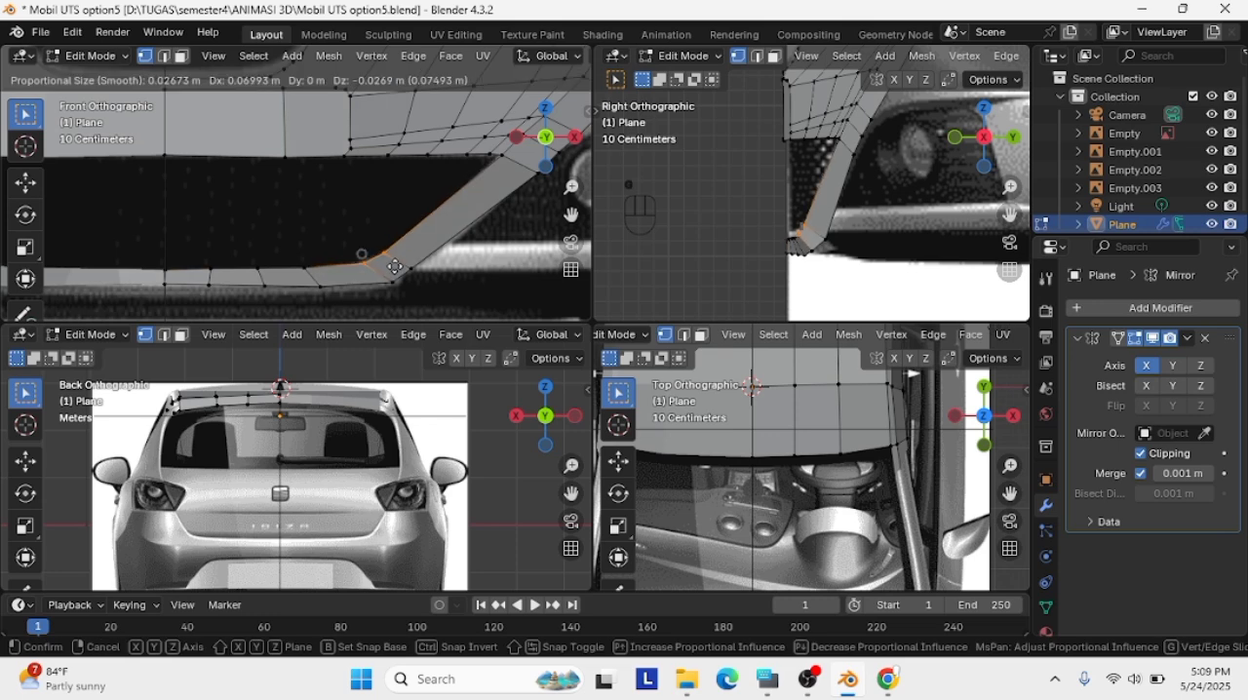
click(358, 256)
click(306, 267)
key(g)
click(308, 268)
Fine-tune the outer vertices of the bend between the strip and diagonal bar in the front view
click(413, 270)
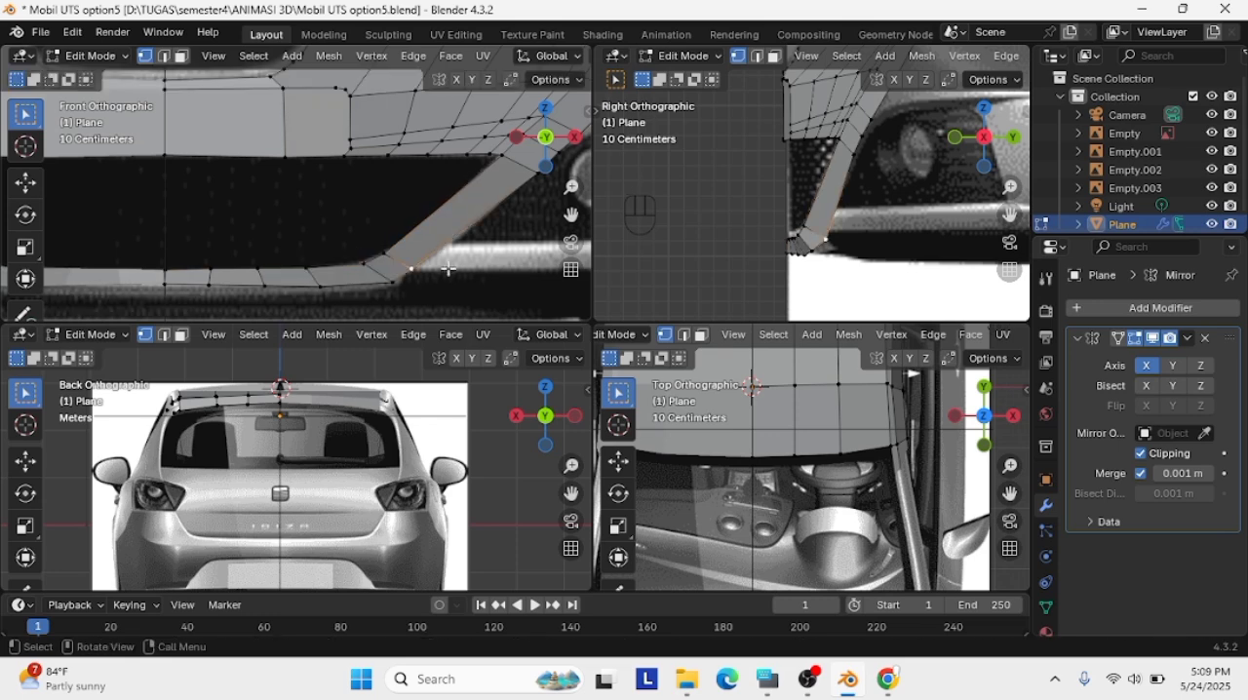
drag(575, 215, 502, 218)
key(g)
click(321, 278)
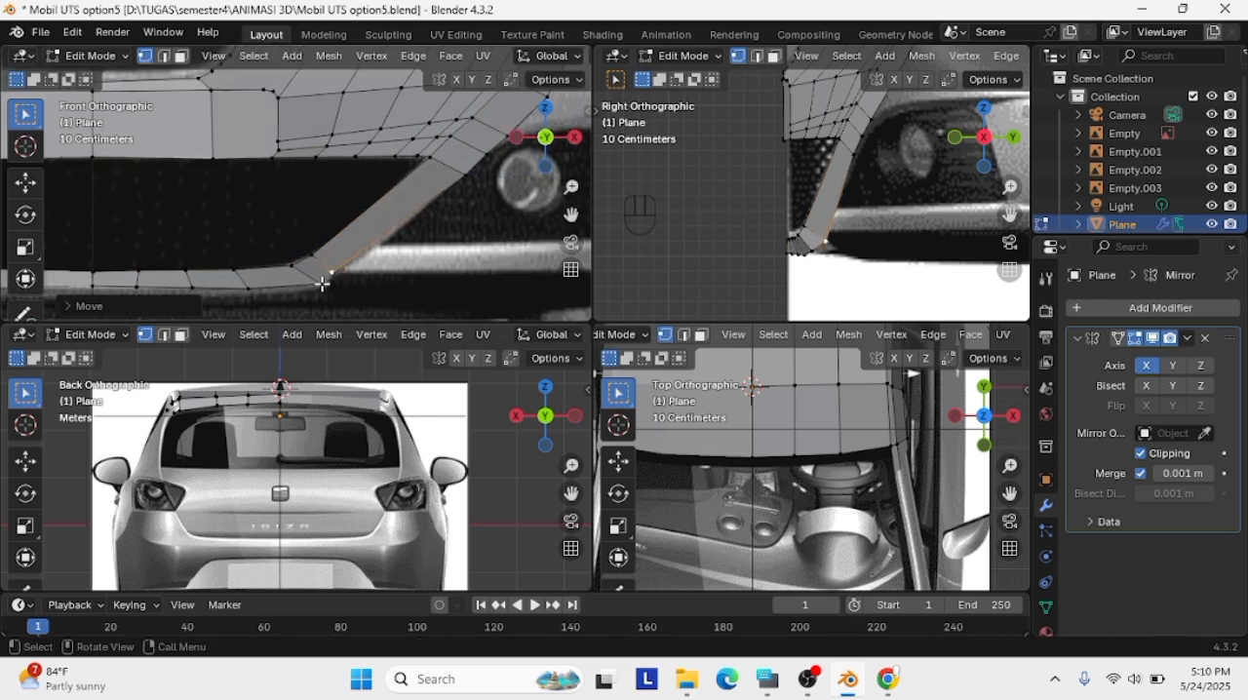
key(g)
click(331, 273)
Add a loop cut across the bend section and adjust its lower vertex to the outline in the front view
key(g)
key(g)
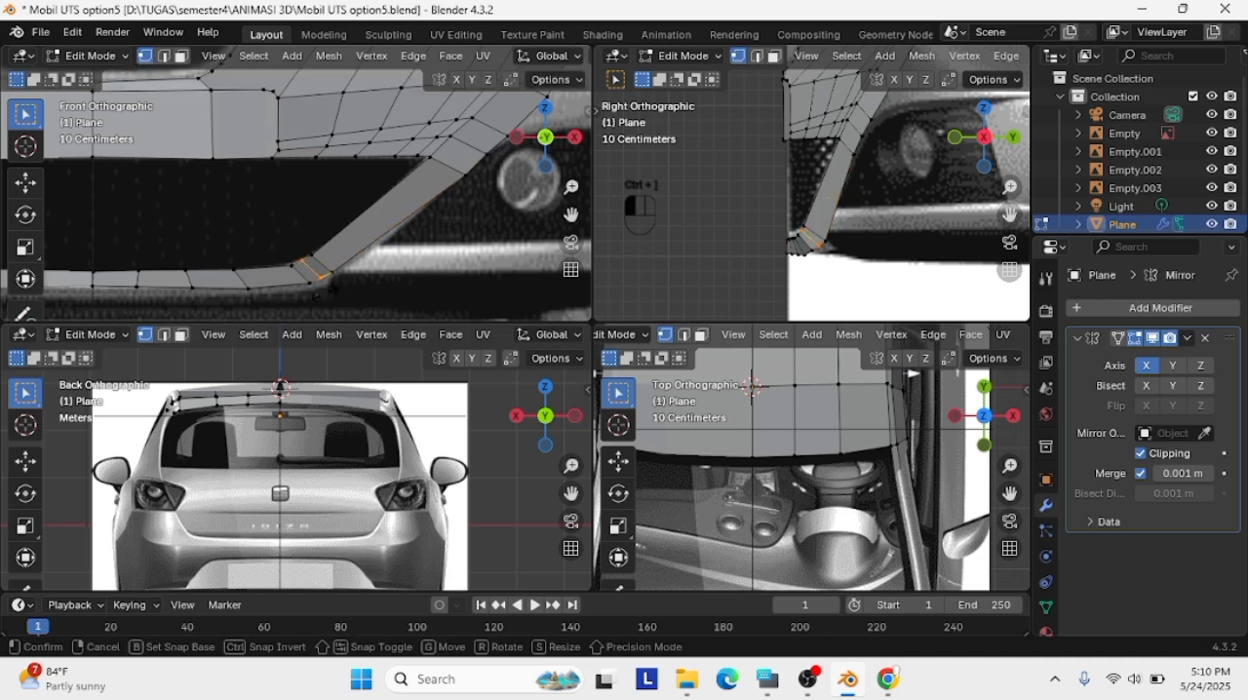
click(329, 292)
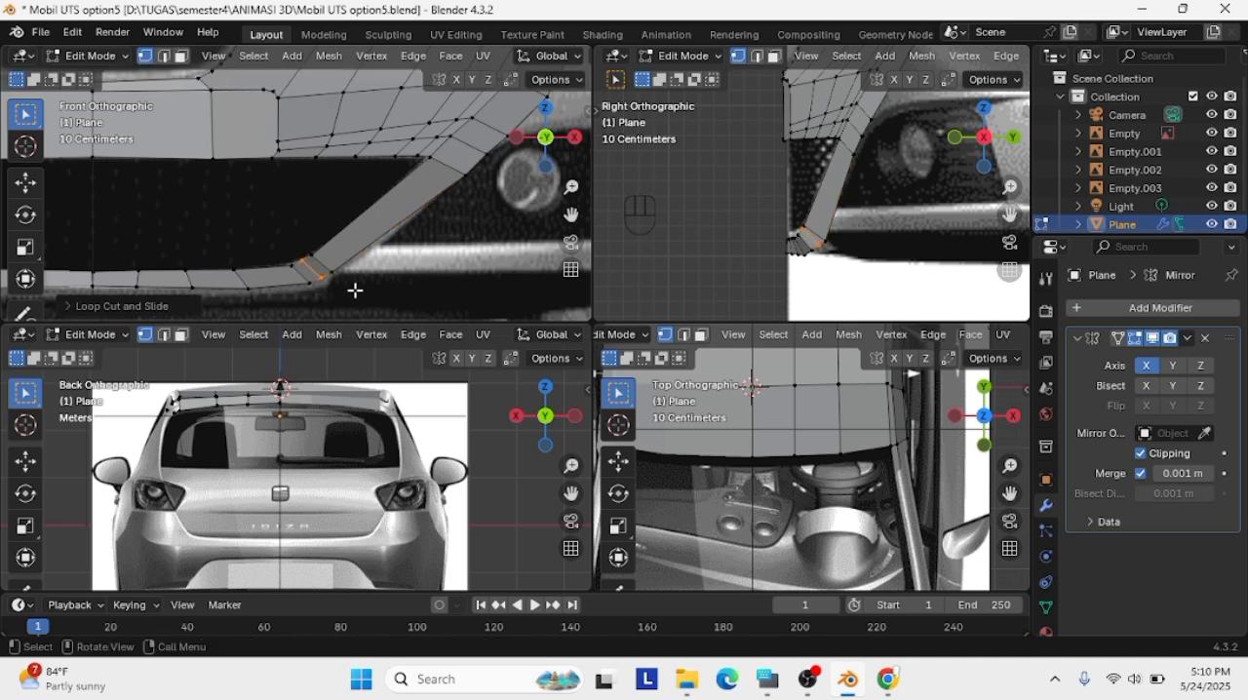
scroll(305, 242, up, 1)
click(323, 291)
key(g)
click(328, 297)
Adjust the upper vertices of the bend section to round its inner edge in the front view
click(303, 275)
key(g)
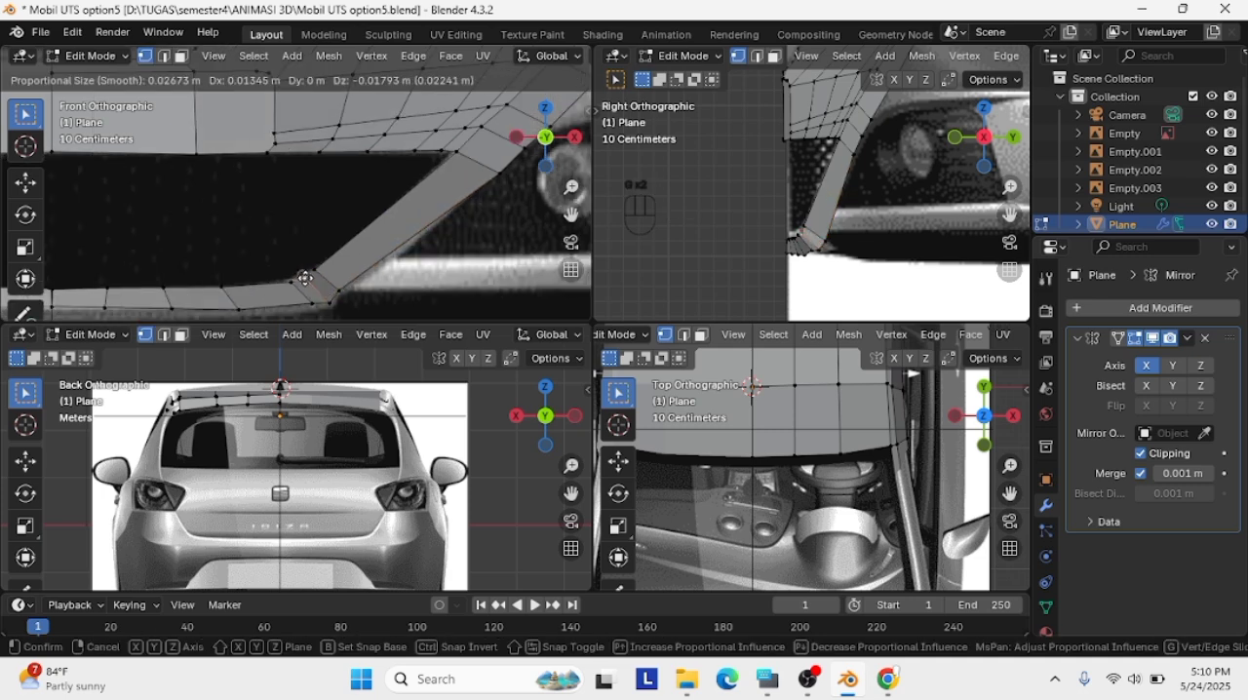
click(304, 277)
click(303, 278)
key(g)
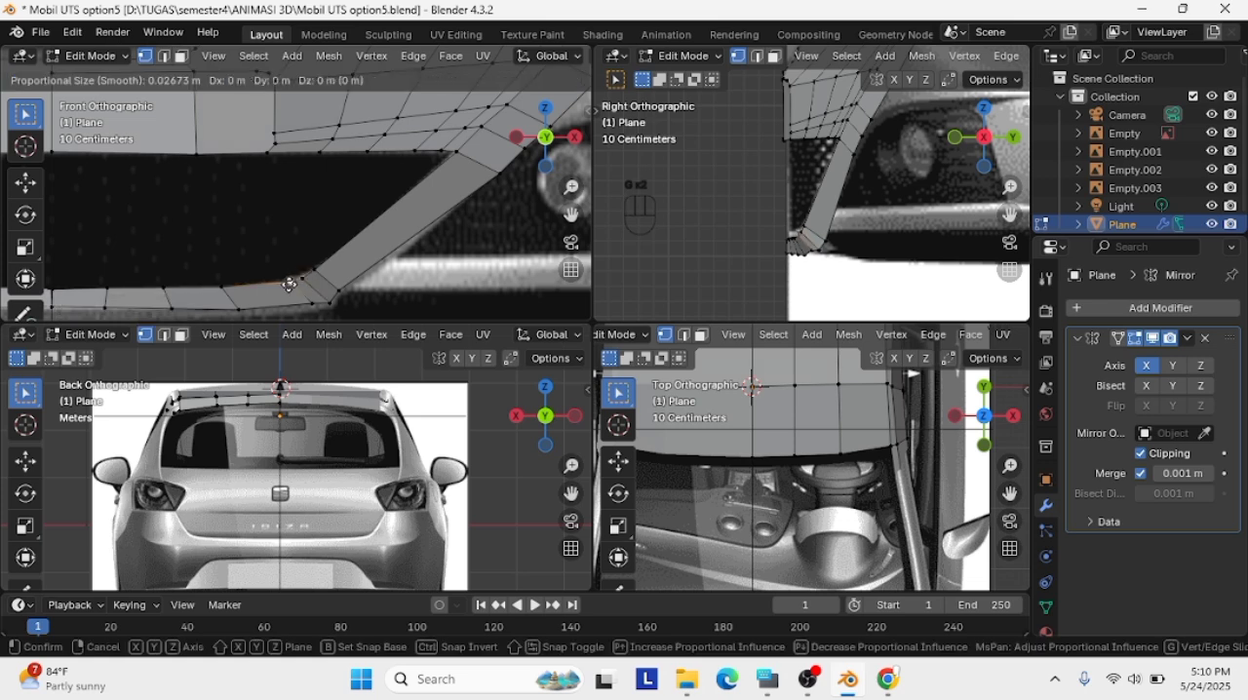
Slide the outer and inner vertices at the diagonal bar's lower end up along the bar in the front view
click(371, 298)
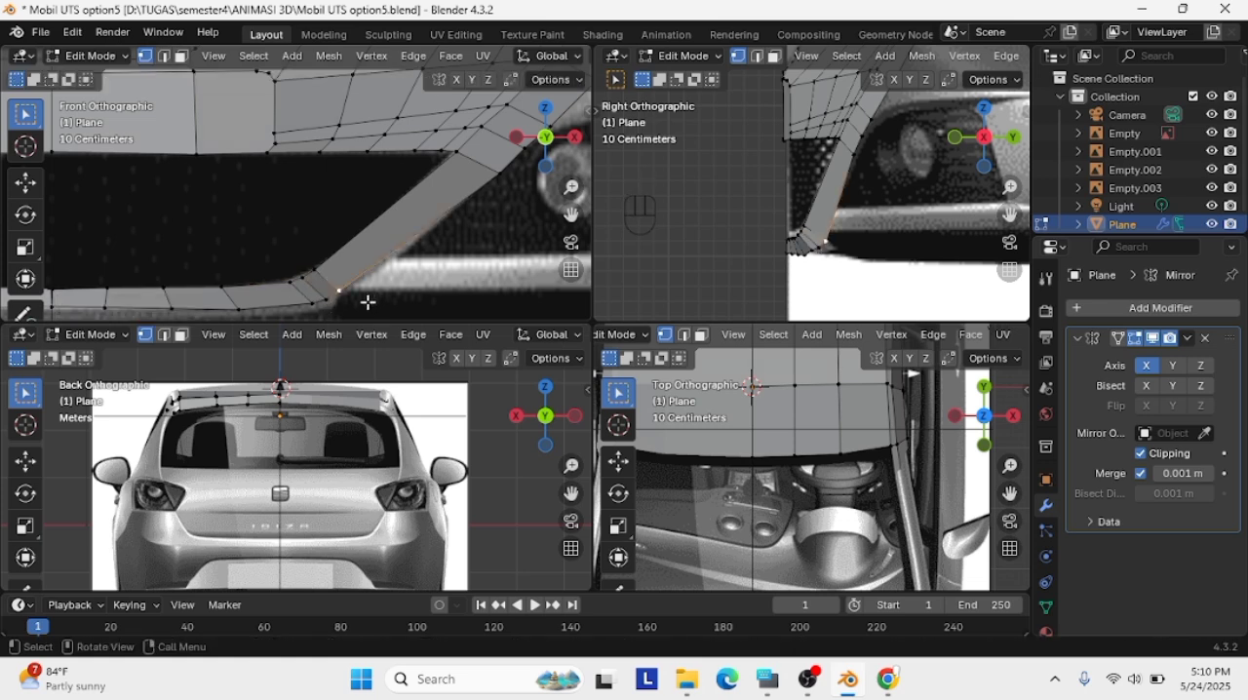
scroll(408, 264, down, 1)
click(322, 278)
key(g)
click(313, 256)
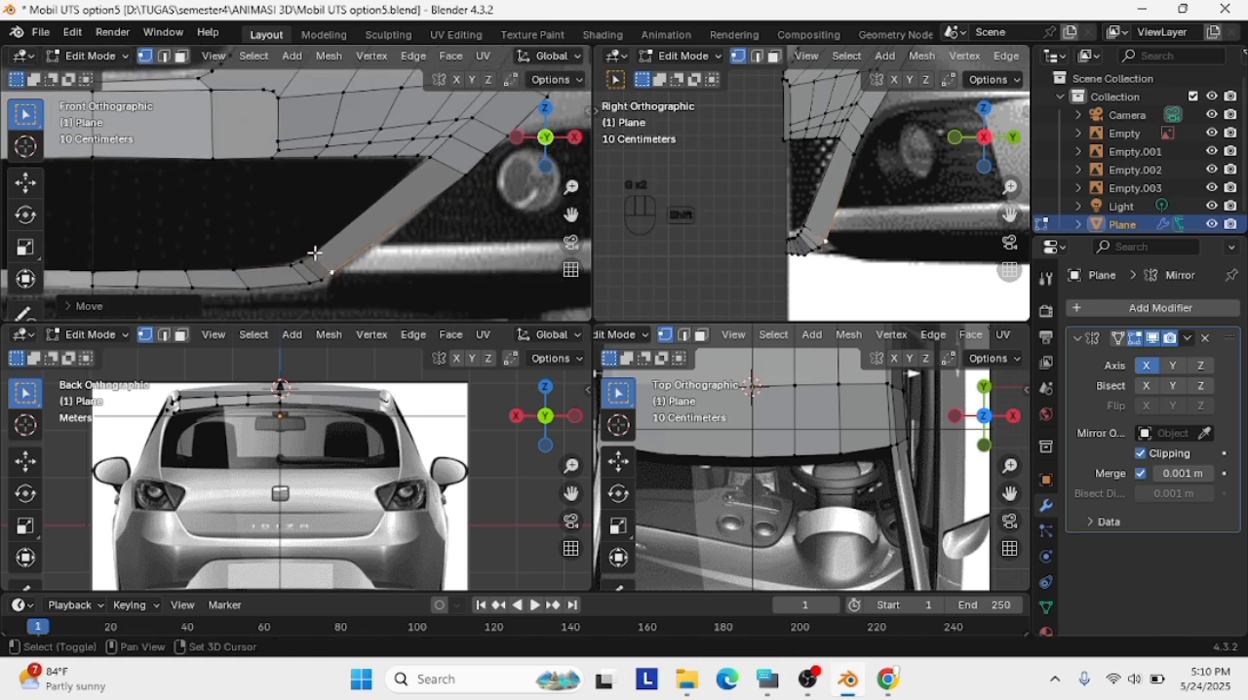
key(shift+g)
shift+click(313, 254)
key(g)
click(322, 249)
click(415, 239)
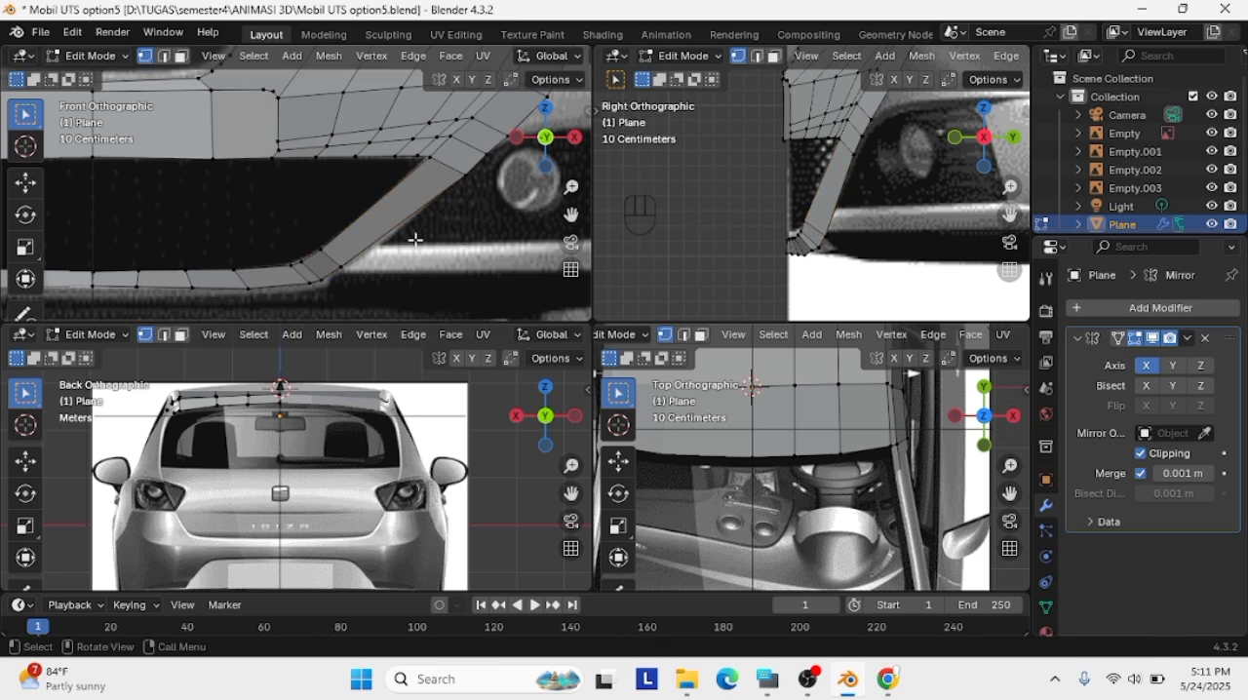
Add a loop cut across the lower part of the diagonal bar and nudge it in the front view
key(ctrl+r)
click(387, 207)
click(375, 237)
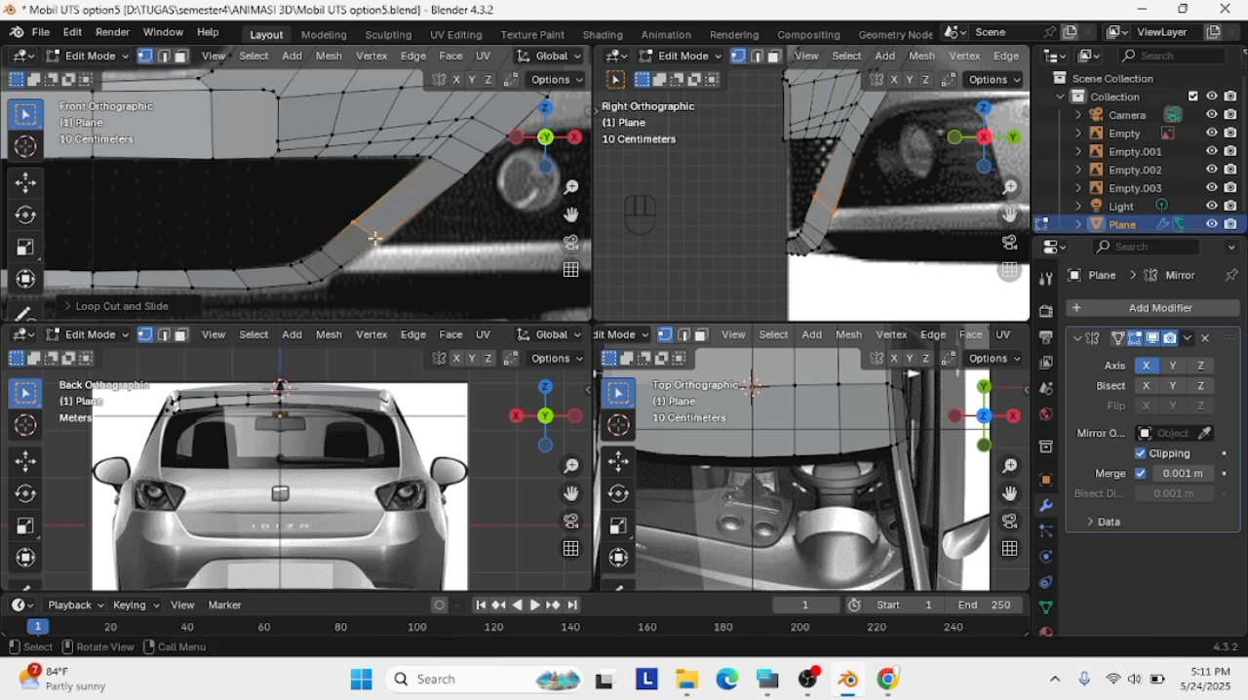
key(h)
key(ctrl+z)
key(g)
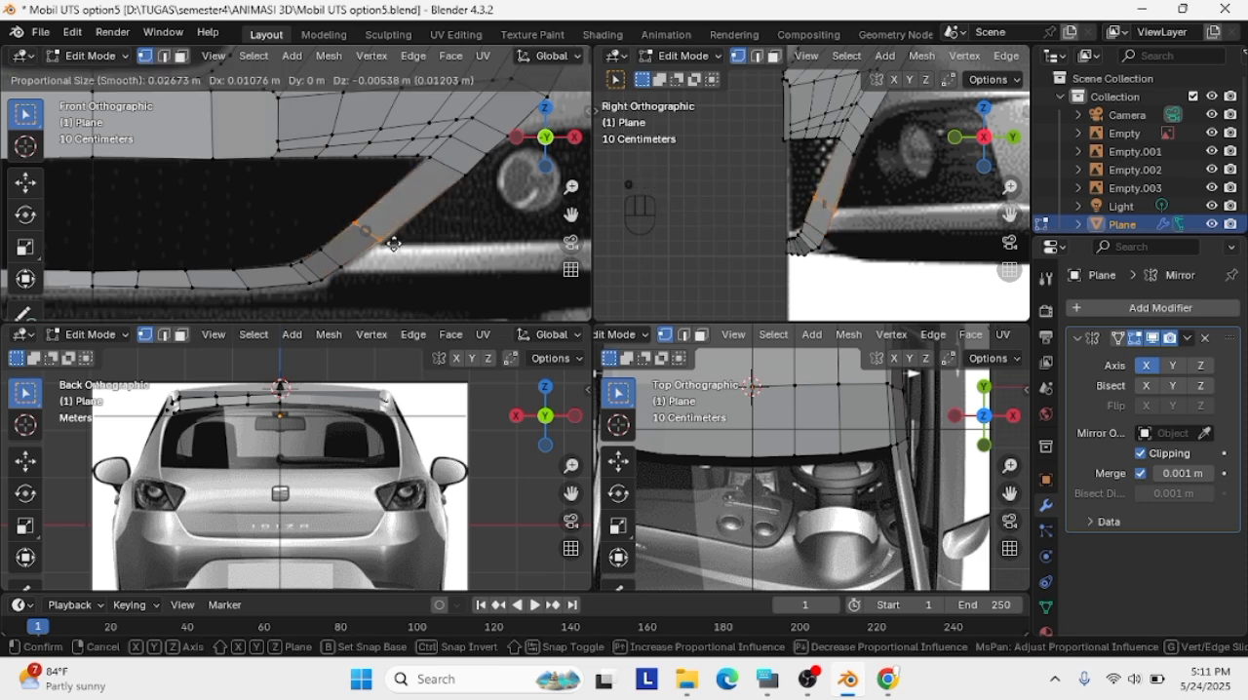
click(369, 278)
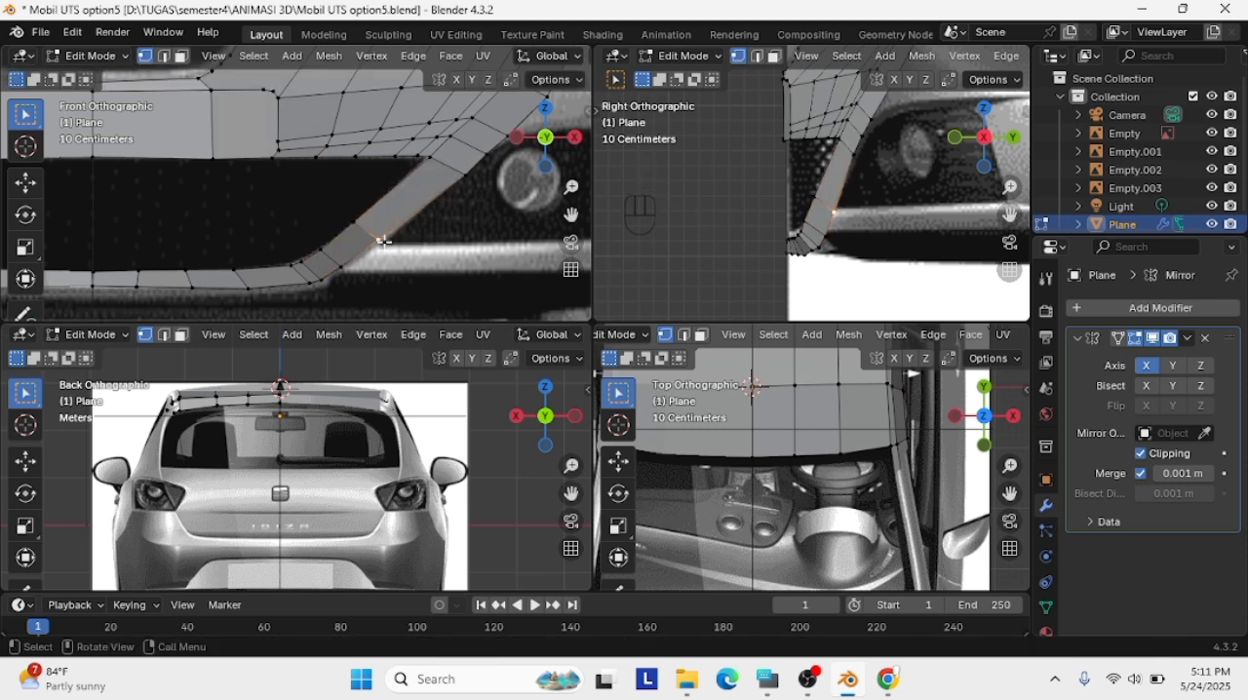
Adjust the diagonal bar's lower outer vertices and both loop-cut vertices to the bar's outline in the front view
key(g)
click(323, 282)
shift+right_click(344, 272)
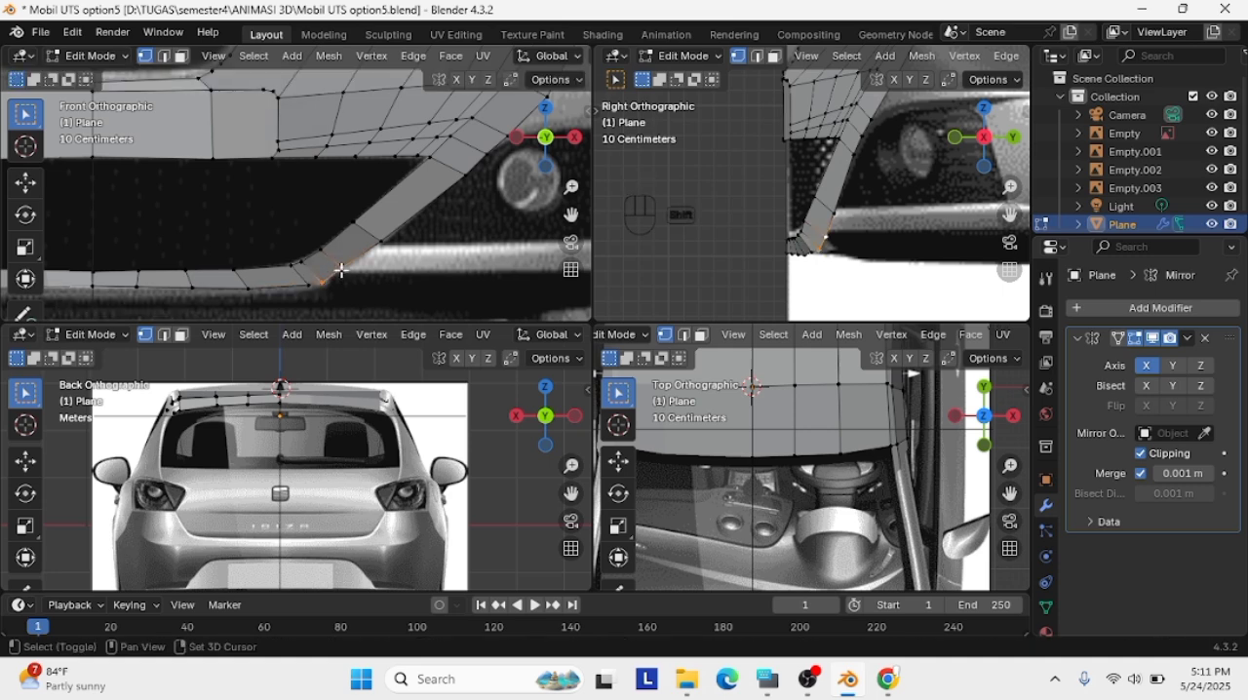
scroll(353, 270, down, 2)
click(729, 356)
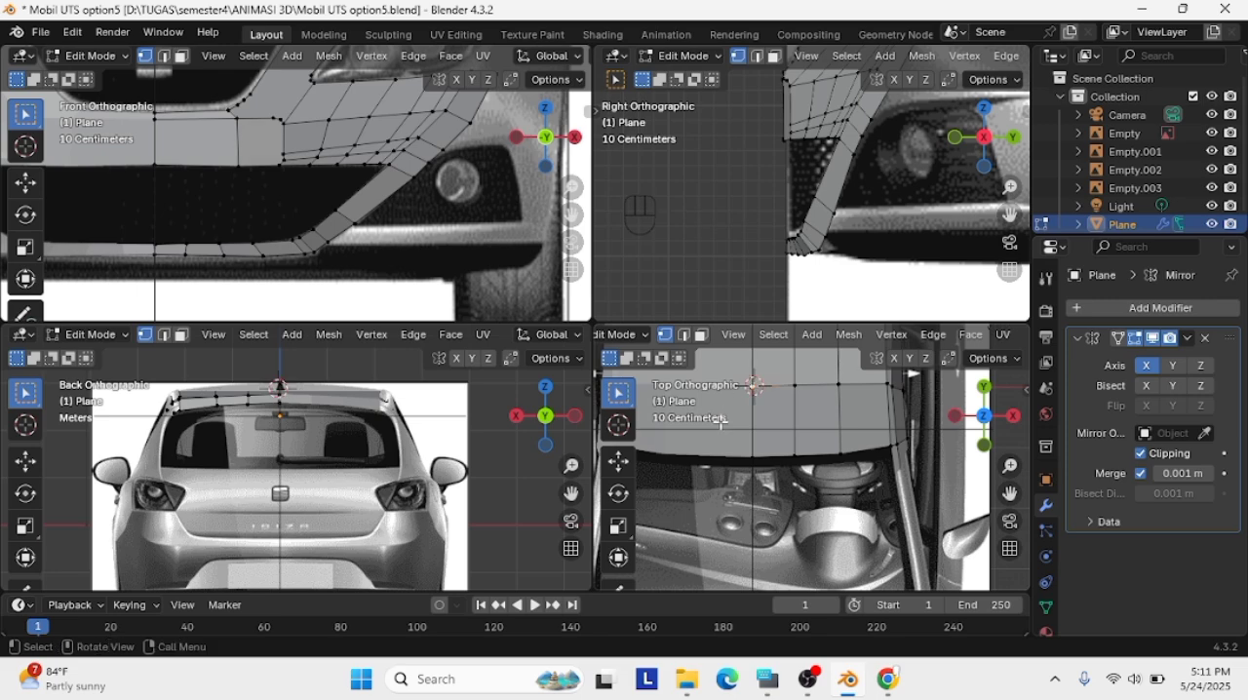
scroll(375, 234, up, 2)
click(385, 237)
key(g)
click(381, 243)
click(347, 215)
key(g)
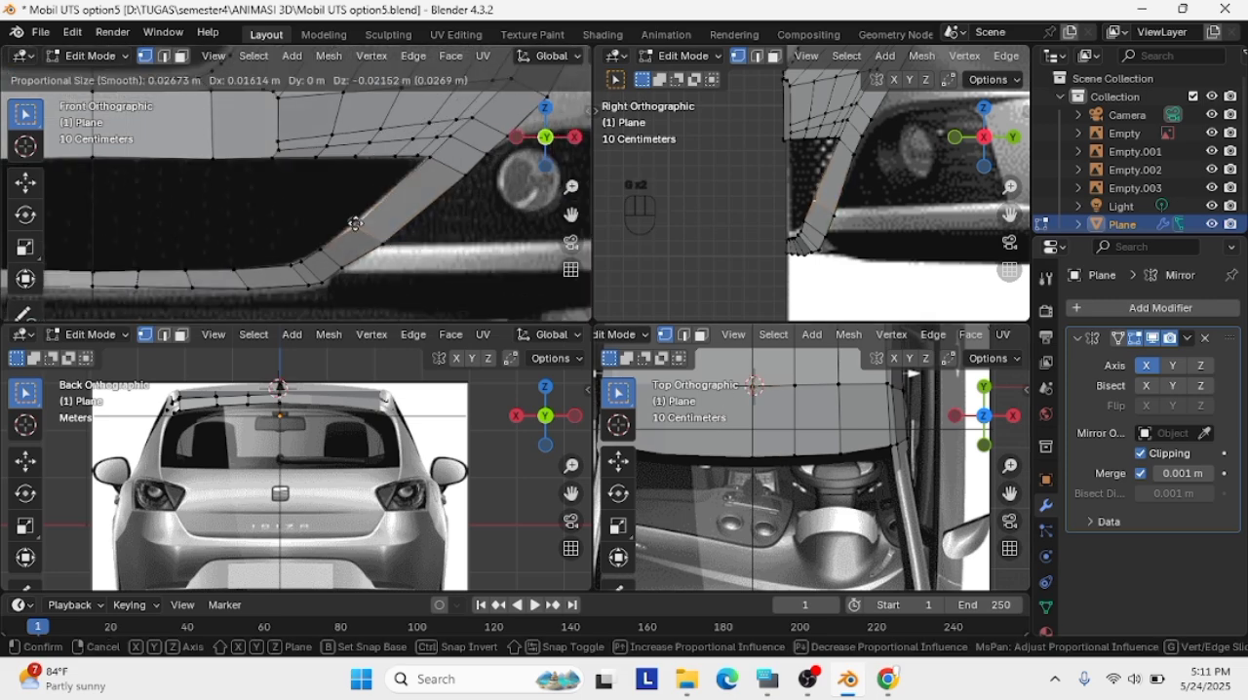
click(355, 223)
scroll(380, 249, down, 2)
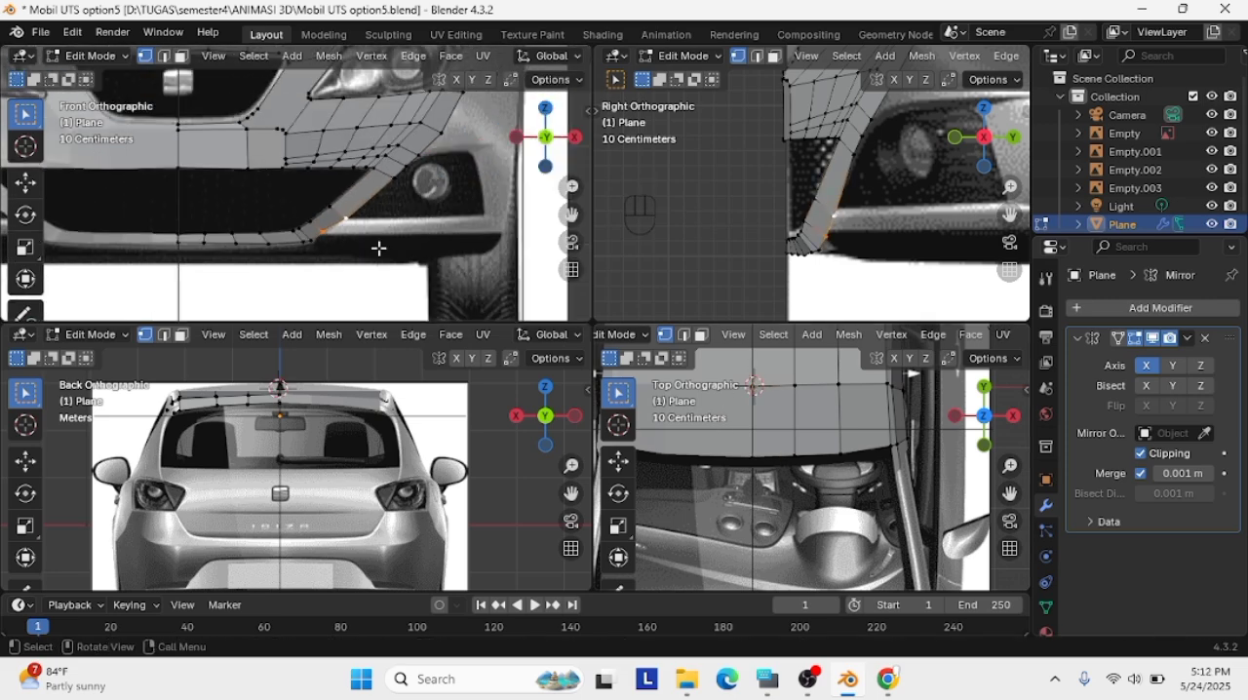
Extrude the outer edge at the diagonal bar's lower end outward along X to start a strip below the fog light
key(e)
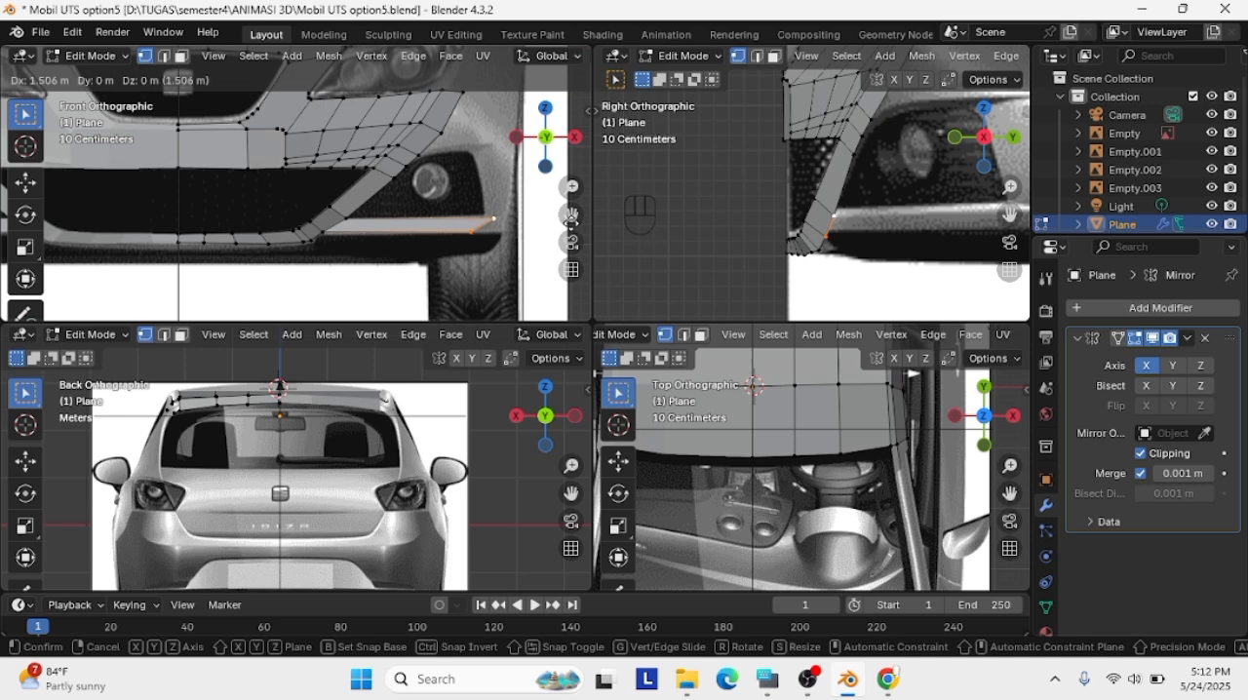
click(502, 223)
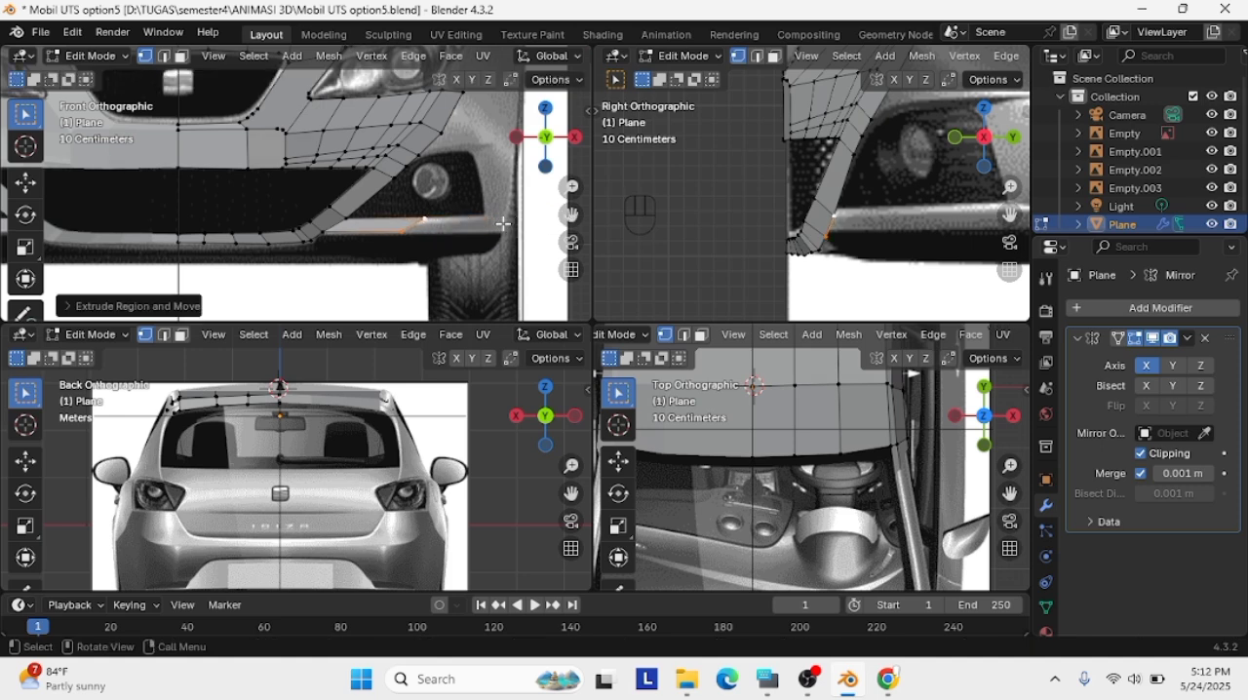
Straighten the new strip's outer end by aligning its lower and upper vertices to the reference in the front view
click(327, 231)
key(g)
click(325, 232)
click(402, 232)
key(g)
click(400, 232)
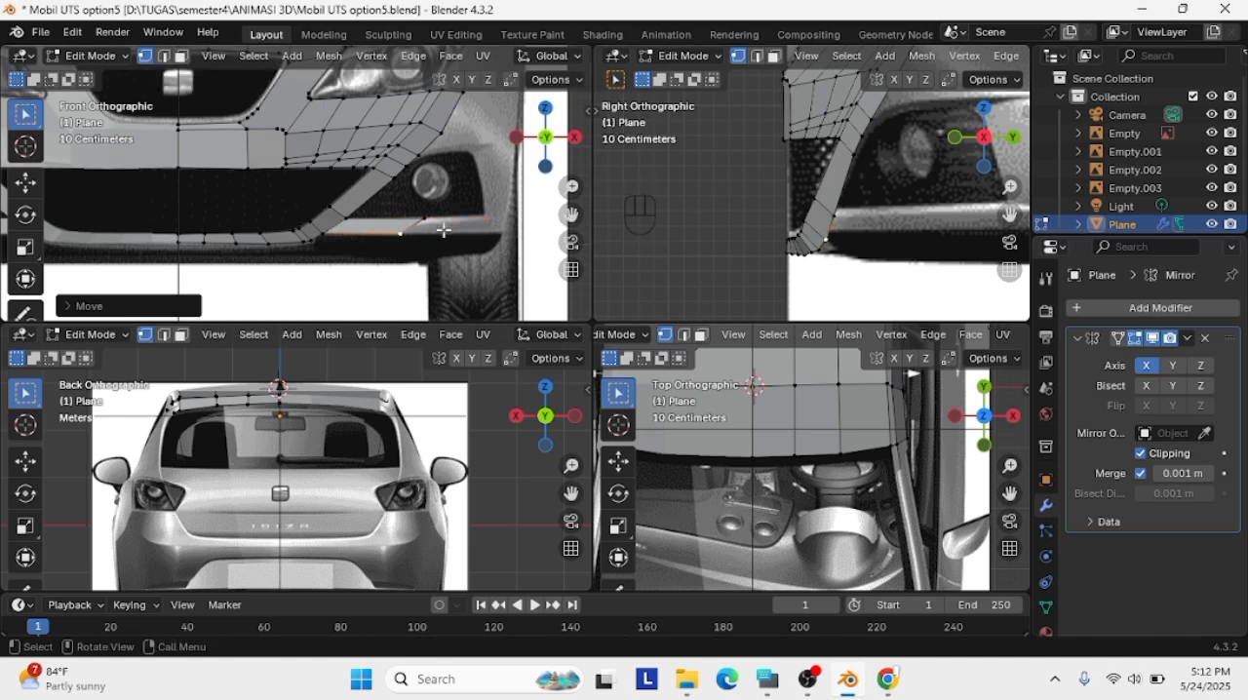
click(402, 233)
key(g)
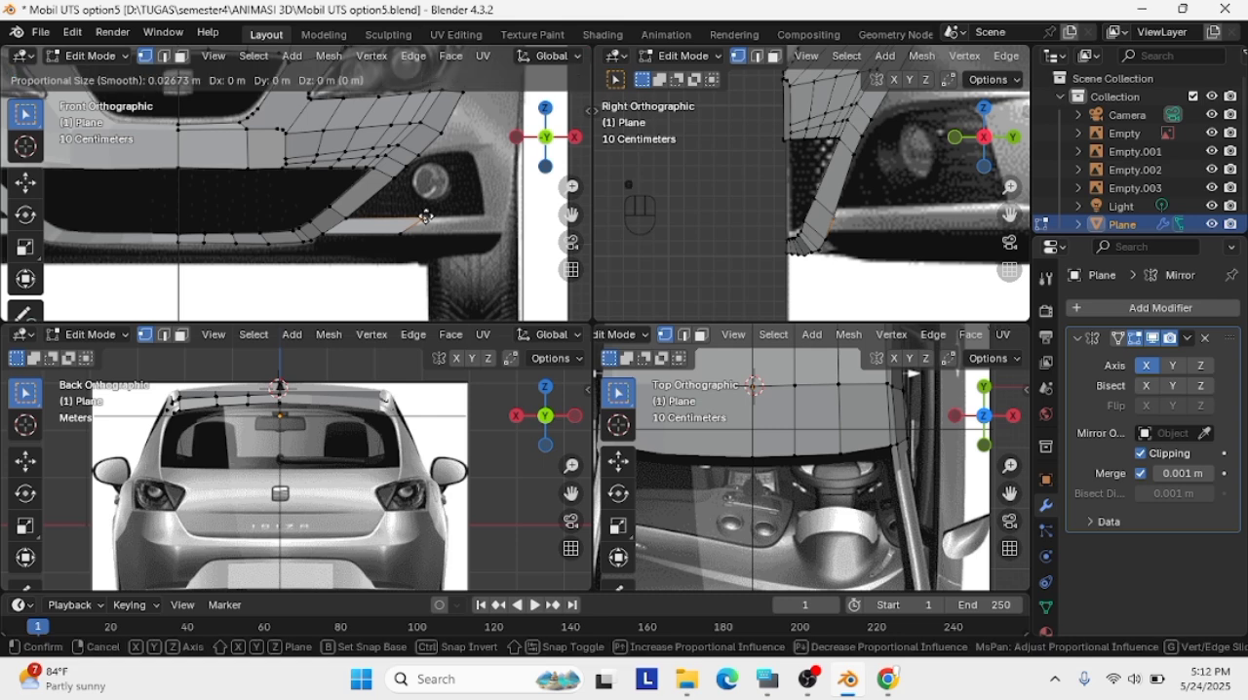
click(404, 233)
key(g)
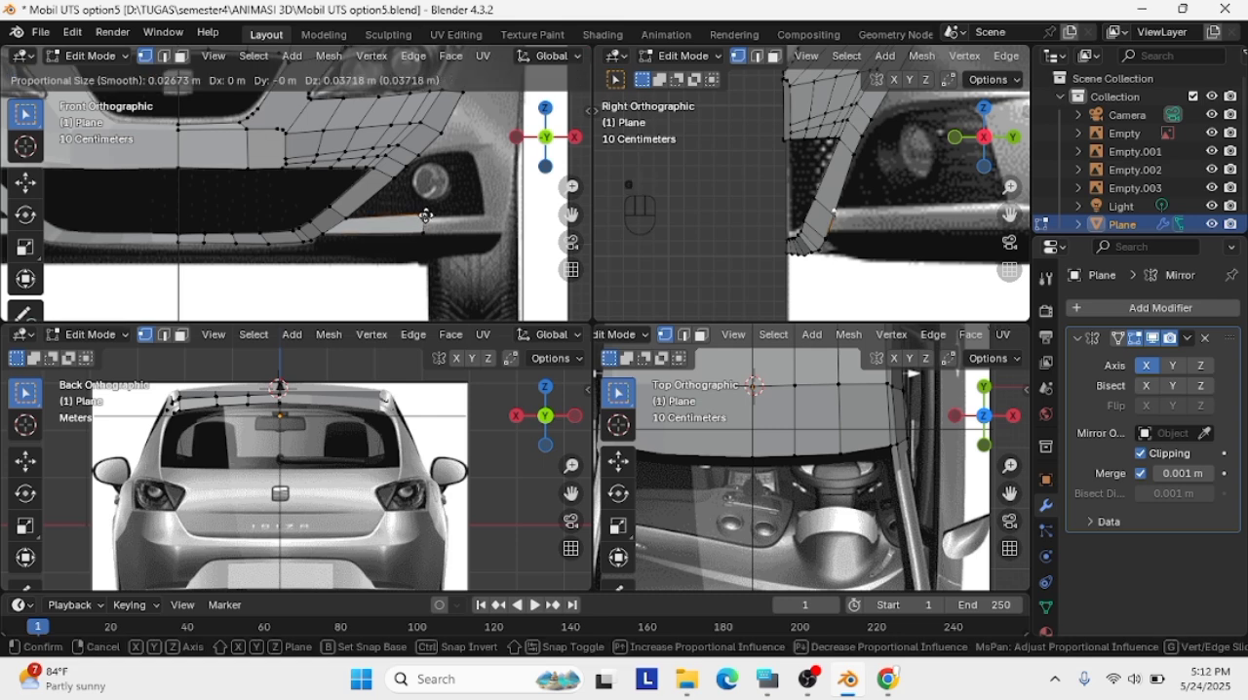
click(423, 234)
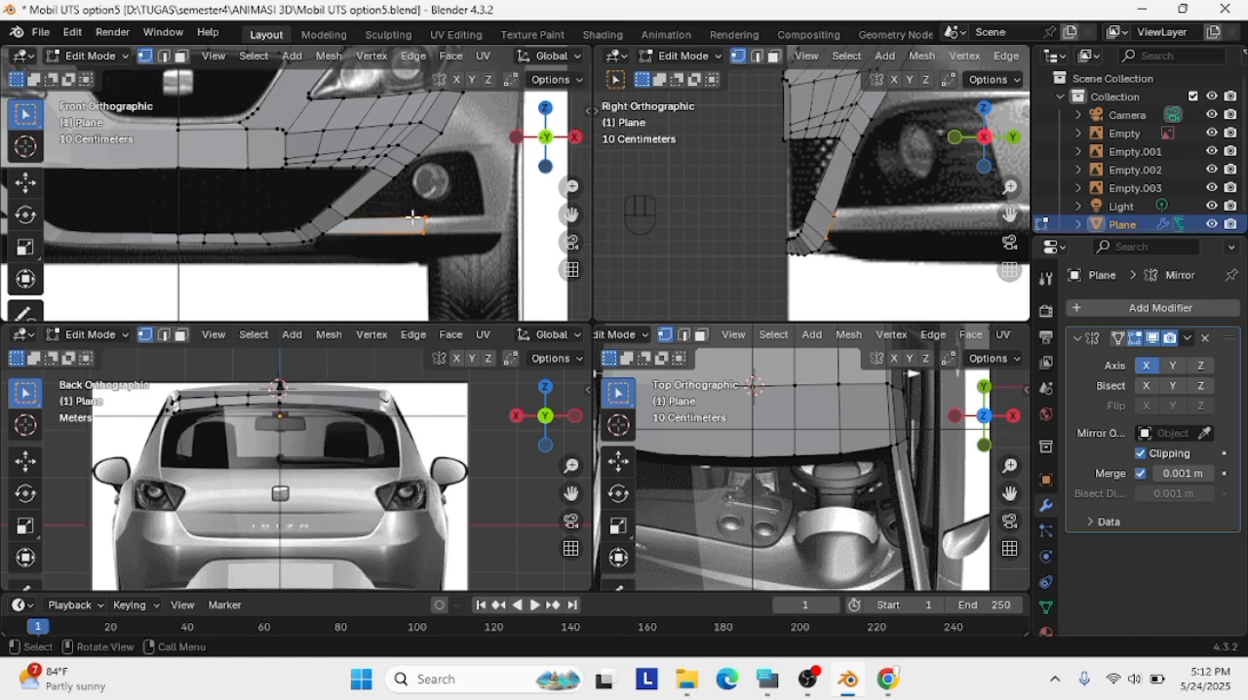
Extrude the strip's end edge about 0.64 m outward in the front view and move it back about 1.15 m in the right view
key(g)
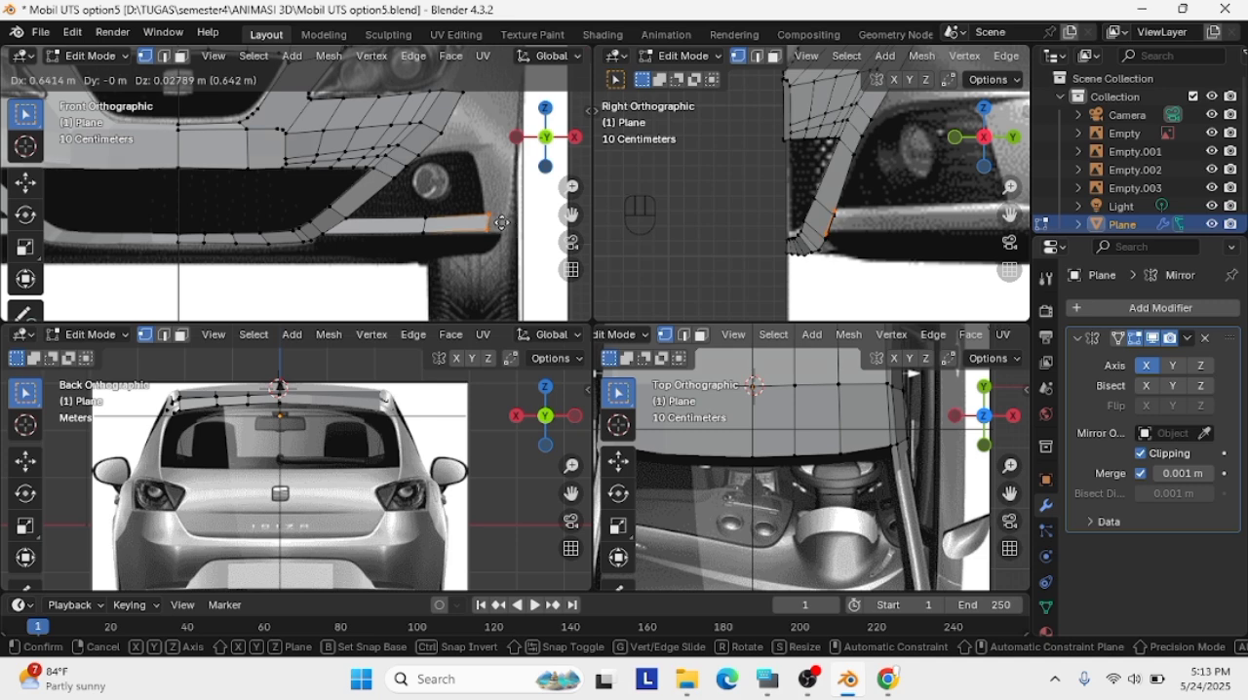
click(501, 223)
key(g)
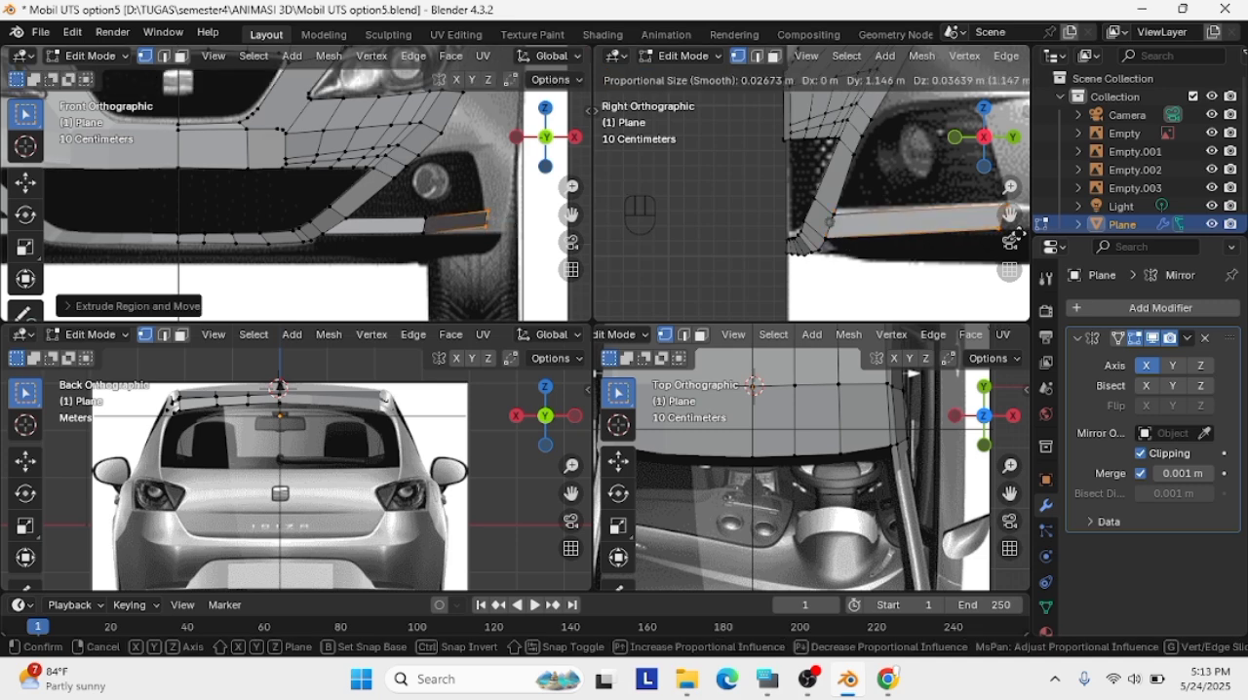
click(1015, 234)
Move the strip's middle edge back about 0.45 m along Y and slightly up in the right view
key(g)
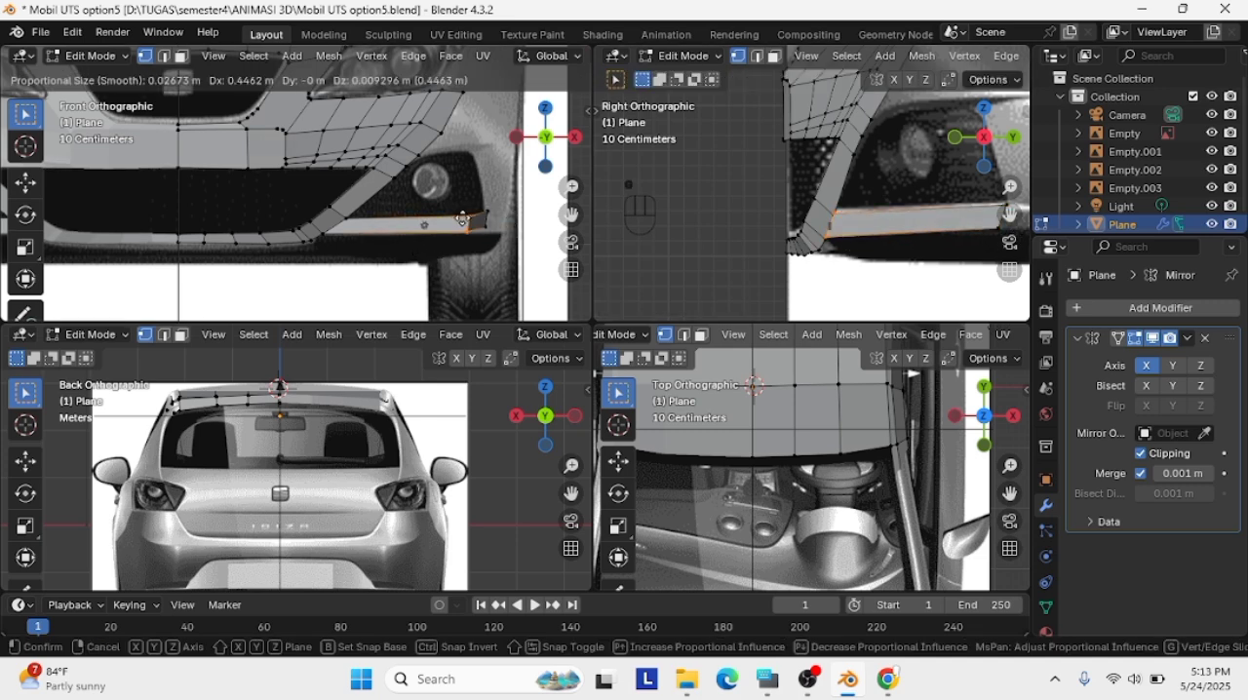
click(464, 220)
key(g)
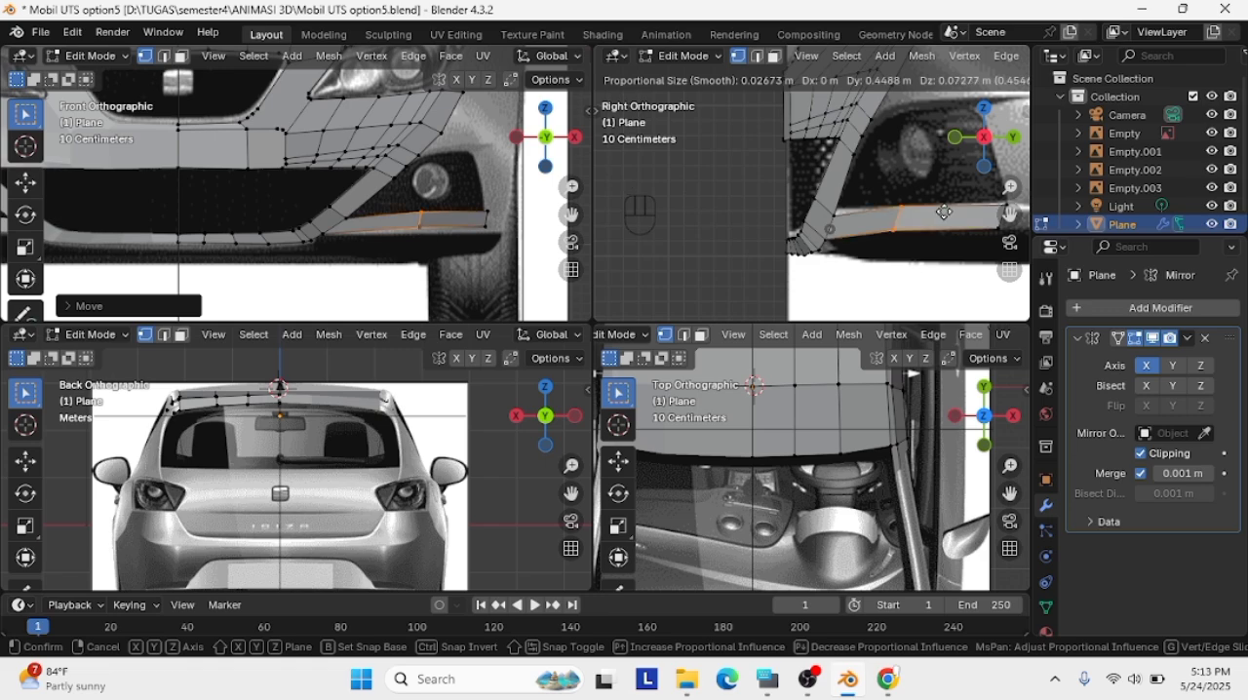
click(944, 211)
Fit the strip's middle edge and its upper vertices to the reference's upper strip line in the right view
scroll(944, 212, down, 2)
scroll(441, 242, down, 3)
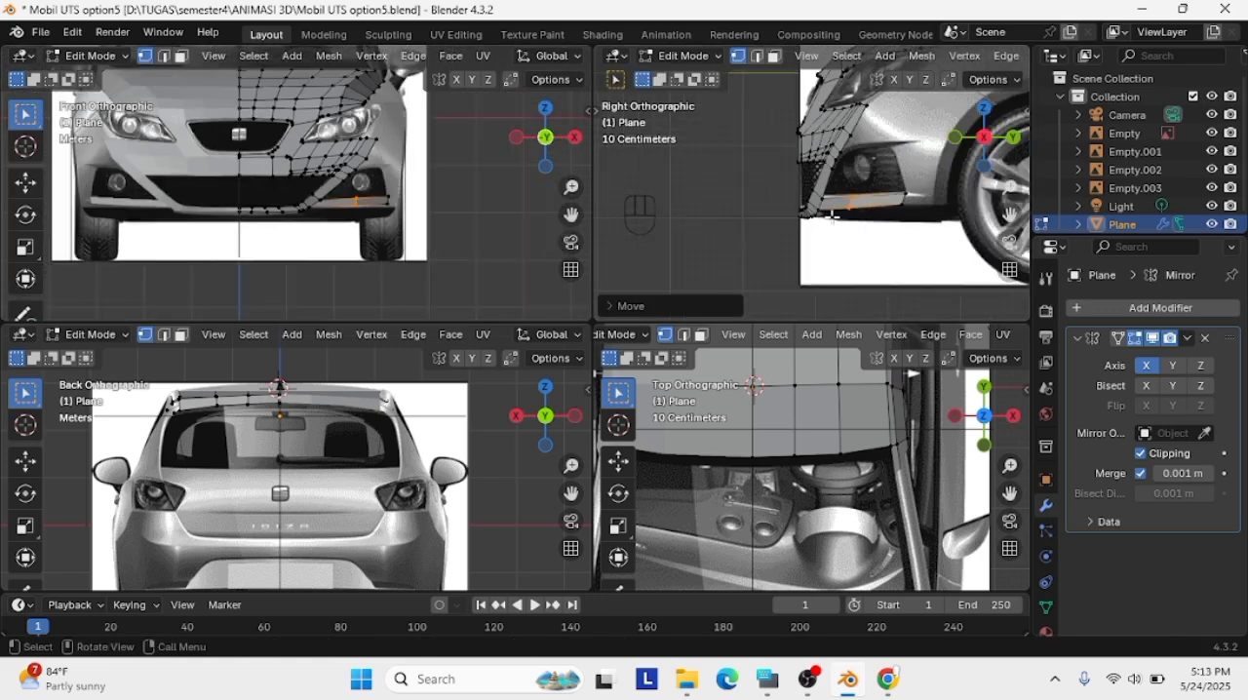
scroll(899, 213, up, 5)
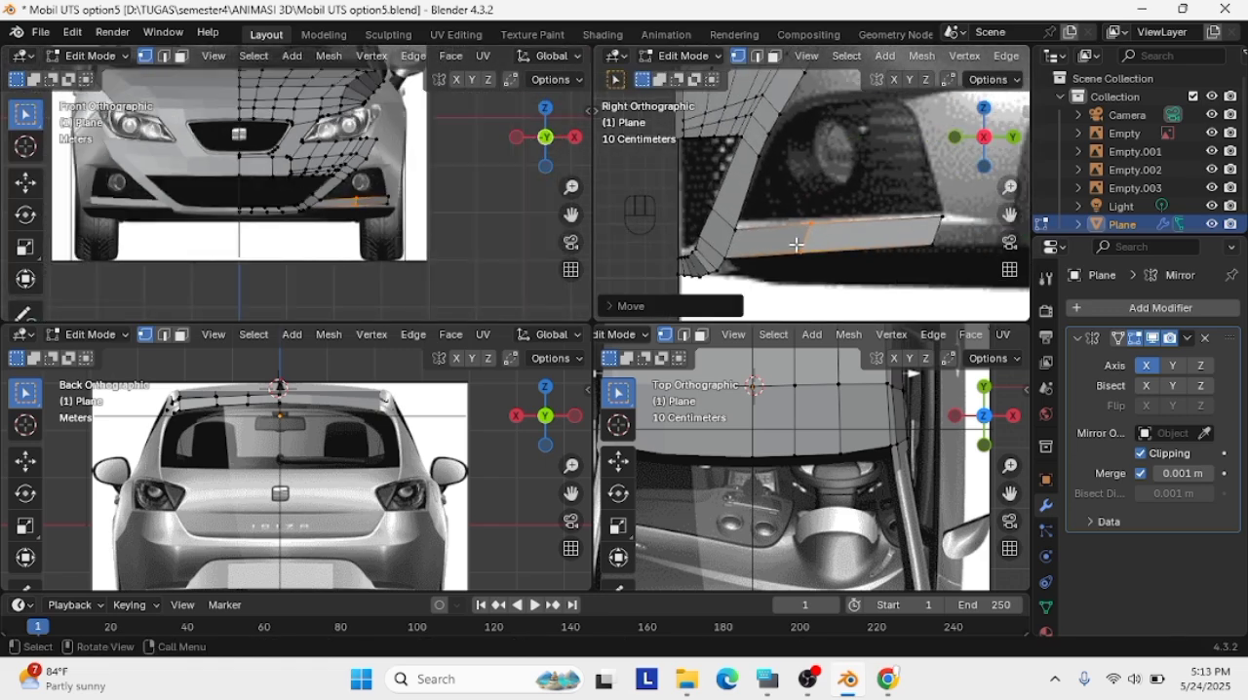
key(g)
click(805, 242)
click(735, 230)
key(g)
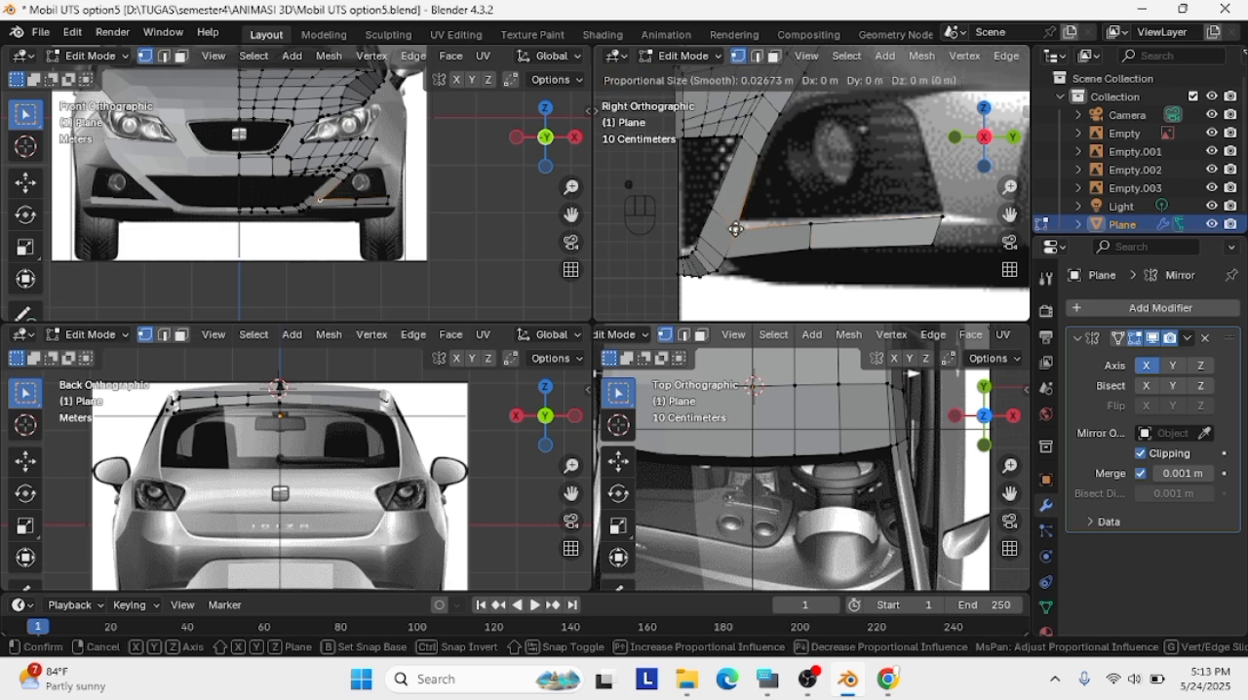
click(735, 221)
click(811, 224)
key(g)
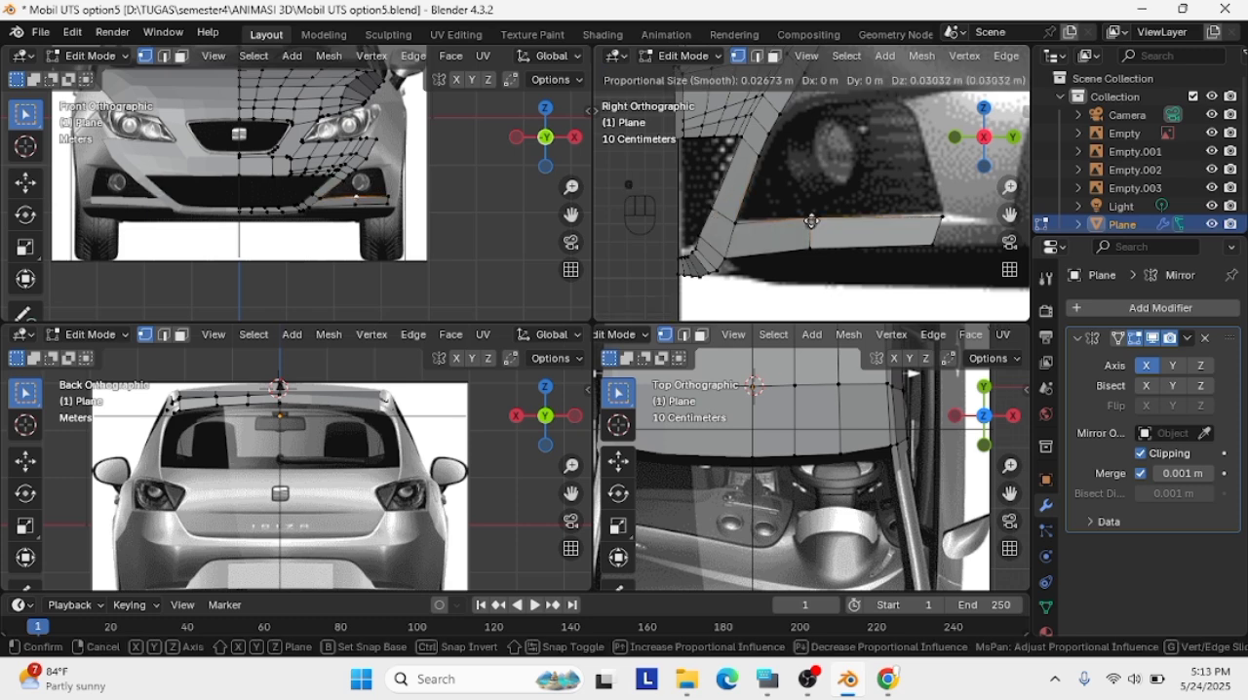
click(810, 224)
Adjust the strip's lower vertices in the right view and its lower end vertex in the front view to the reference
drag(723, 243, 949, 262)
key(g)
click(943, 256)
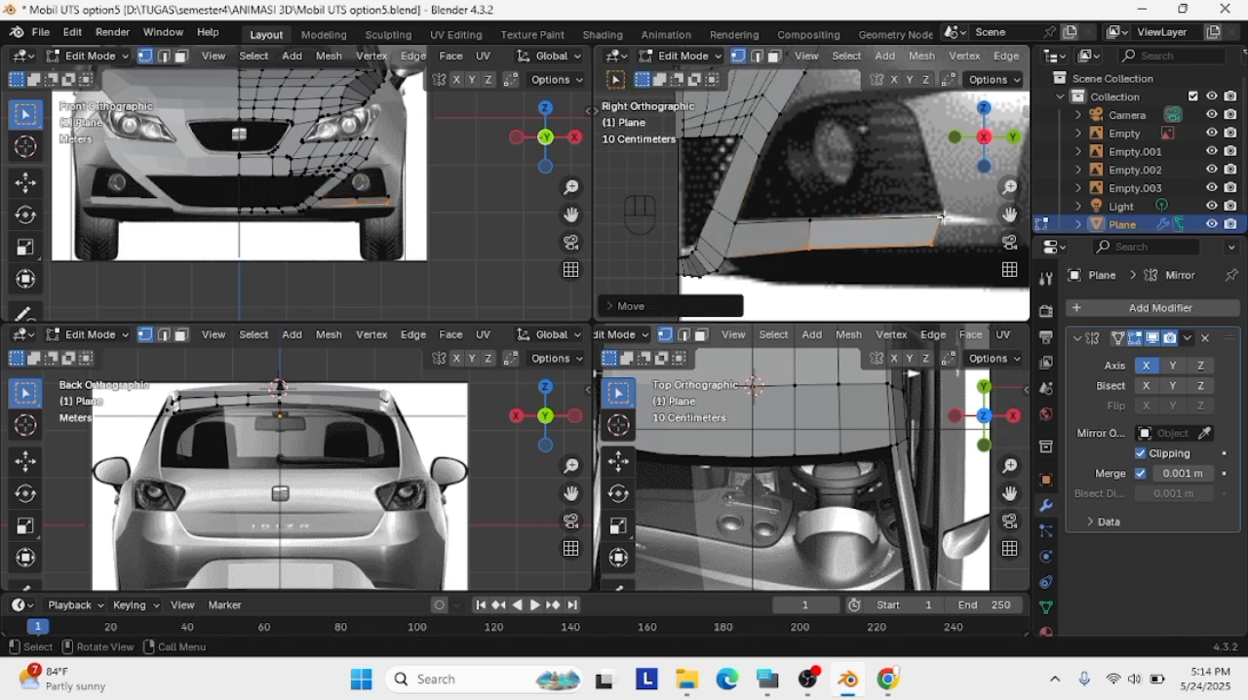
key(a)
key(a)
key(a)
click(941, 253)
scroll(435, 235, up, 5)
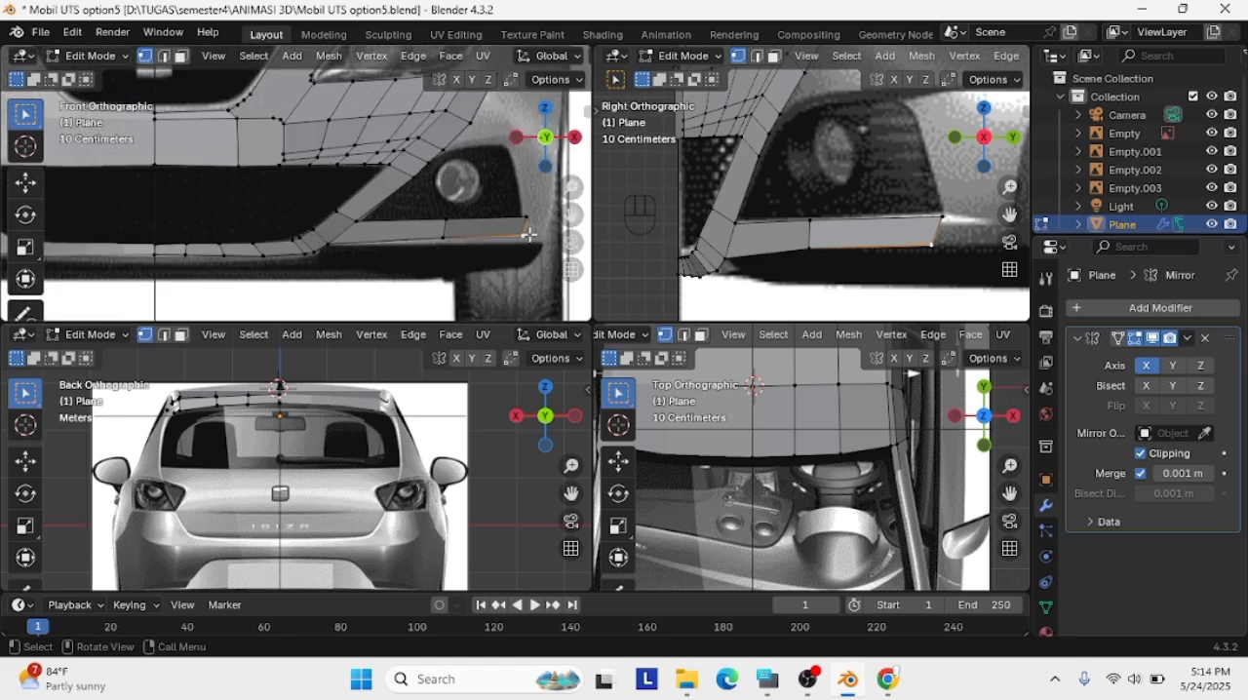
key(g)
click(529, 240)
Fine-tune the vertices of the strip's outer section in the front view to follow the reference outline
drag(545, 250, 398, 234)
key(g)
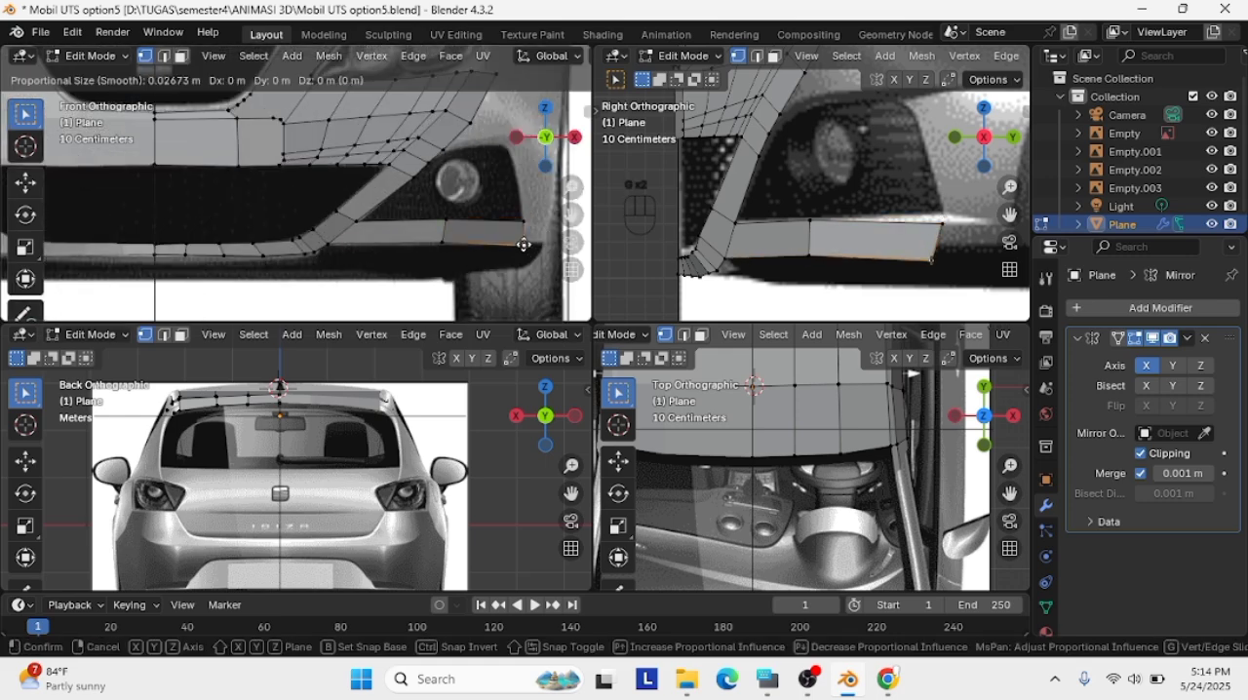
click(445, 226)
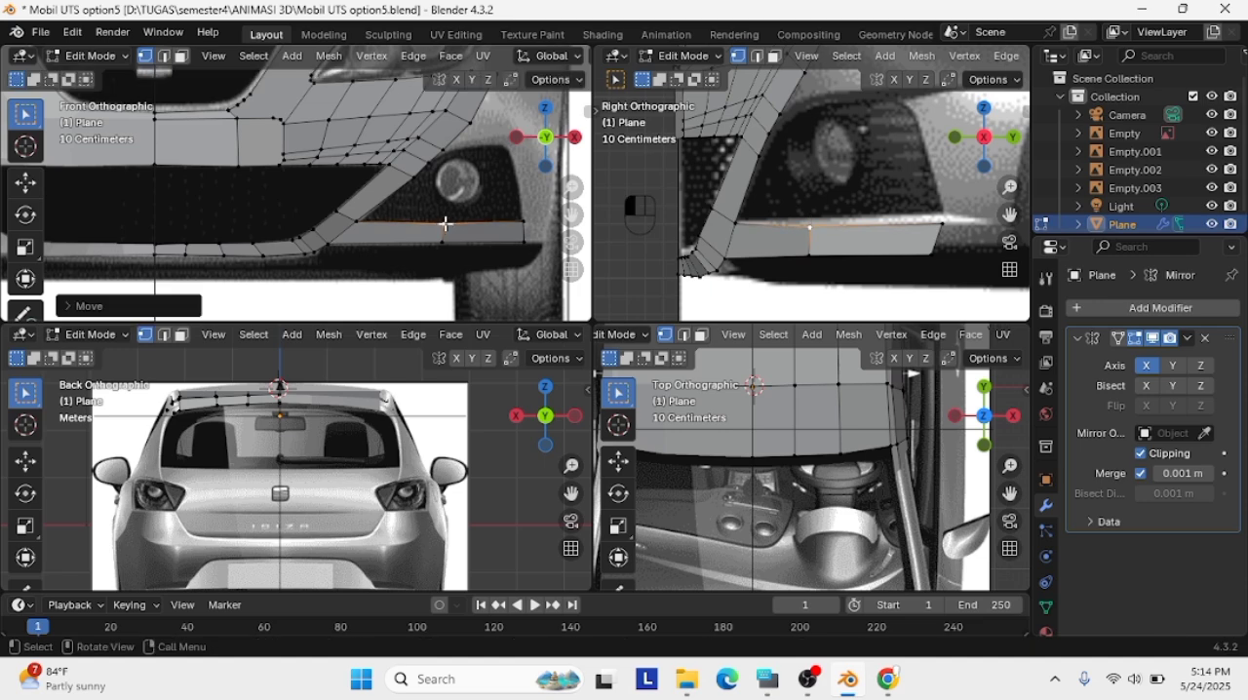
scroll(445, 225, down, 2)
scroll(880, 222, down, 2)
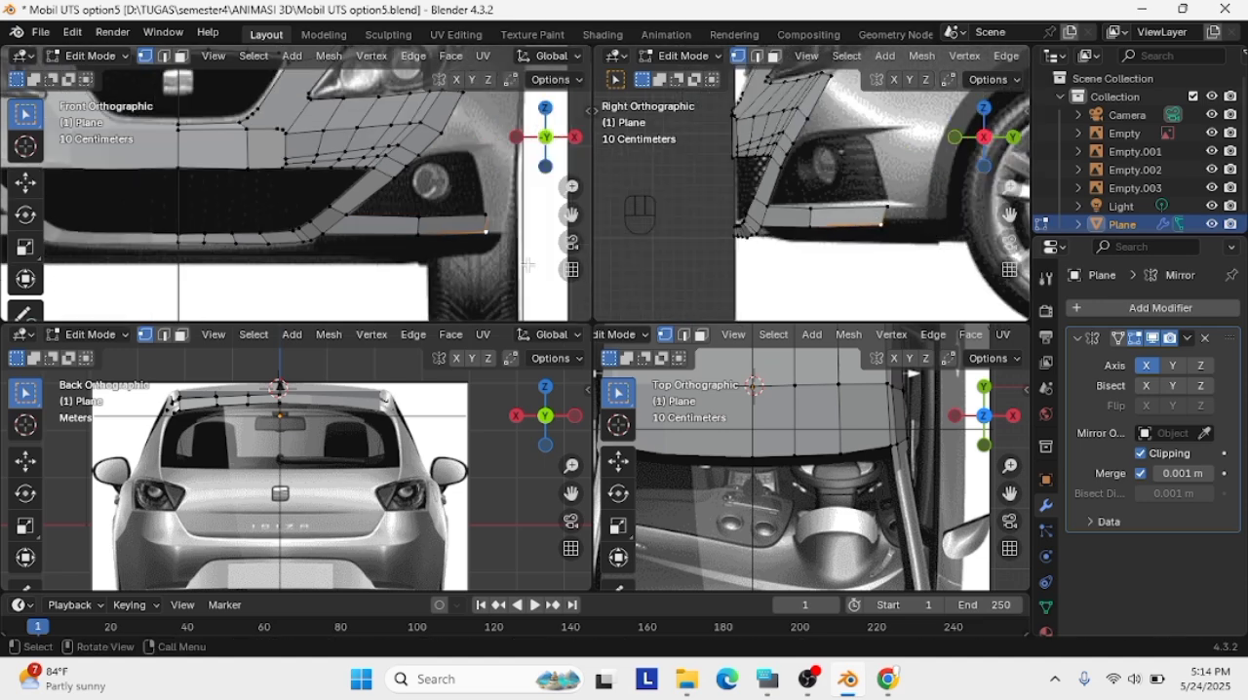
drag(490, 262, 381, 208)
key(g)
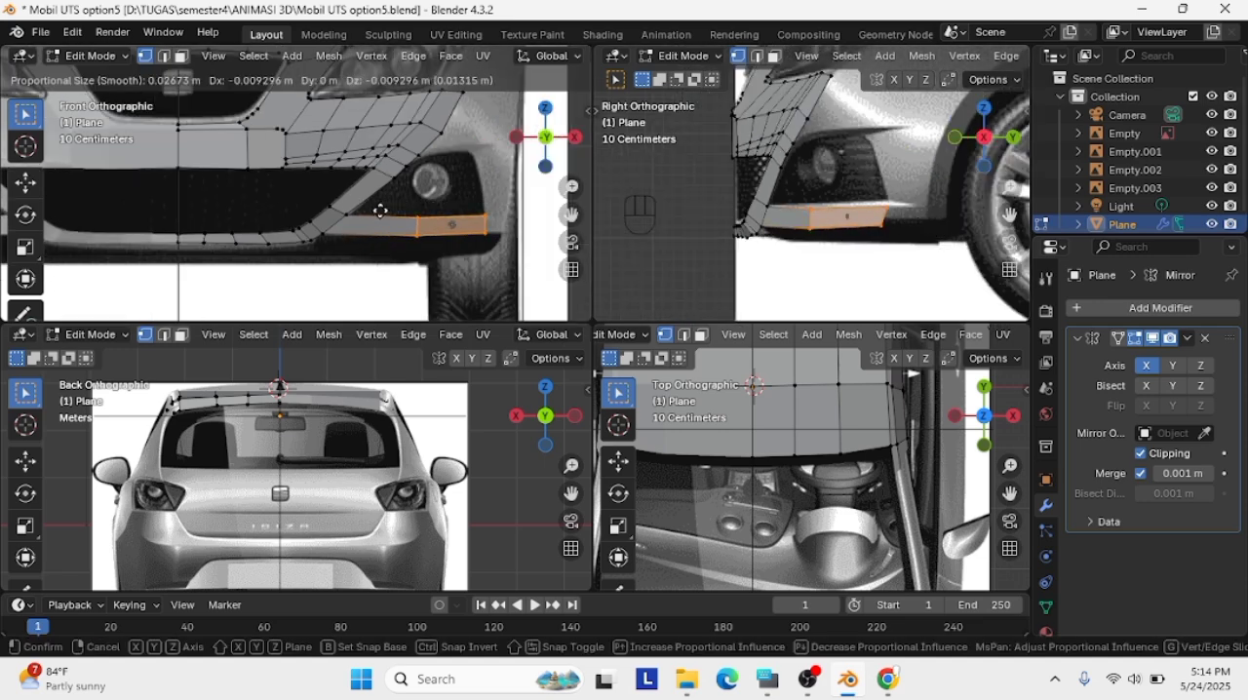
click(380, 210)
Nudge the strip's end edge in the right view to fit the reference
click(920, 271)
shift+middle_drag(987, 199, 929, 224)
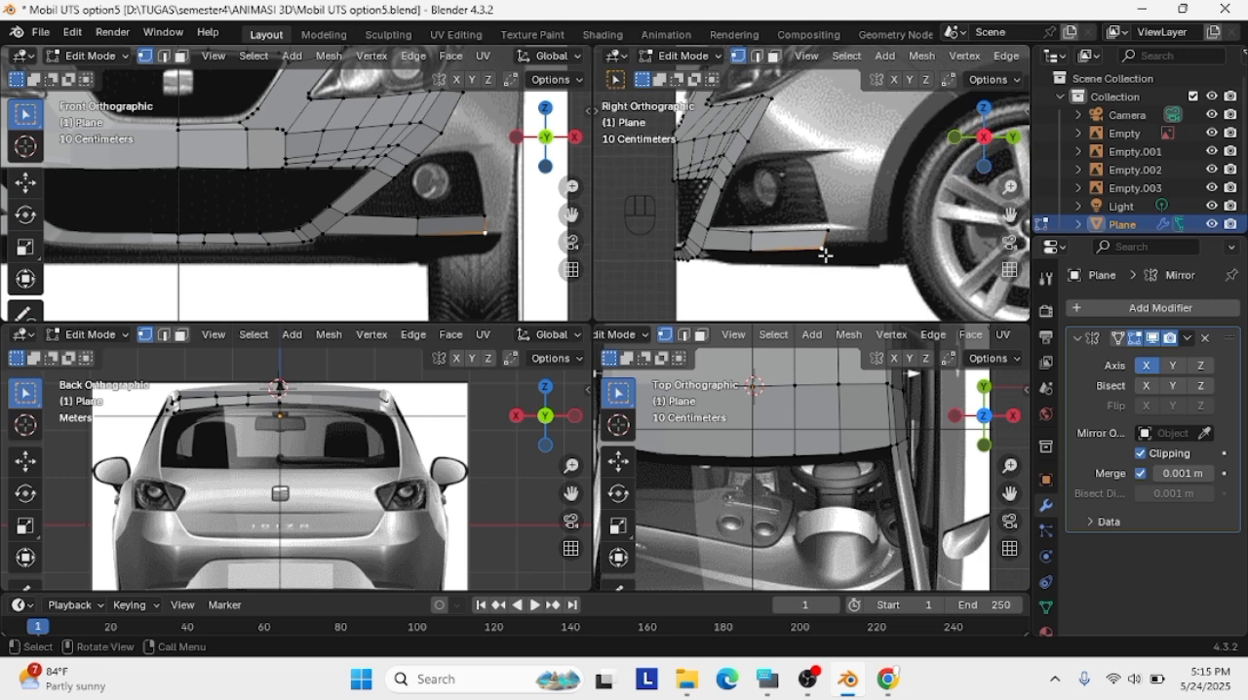
drag(835, 261, 820, 220)
key(g)
click(827, 256)
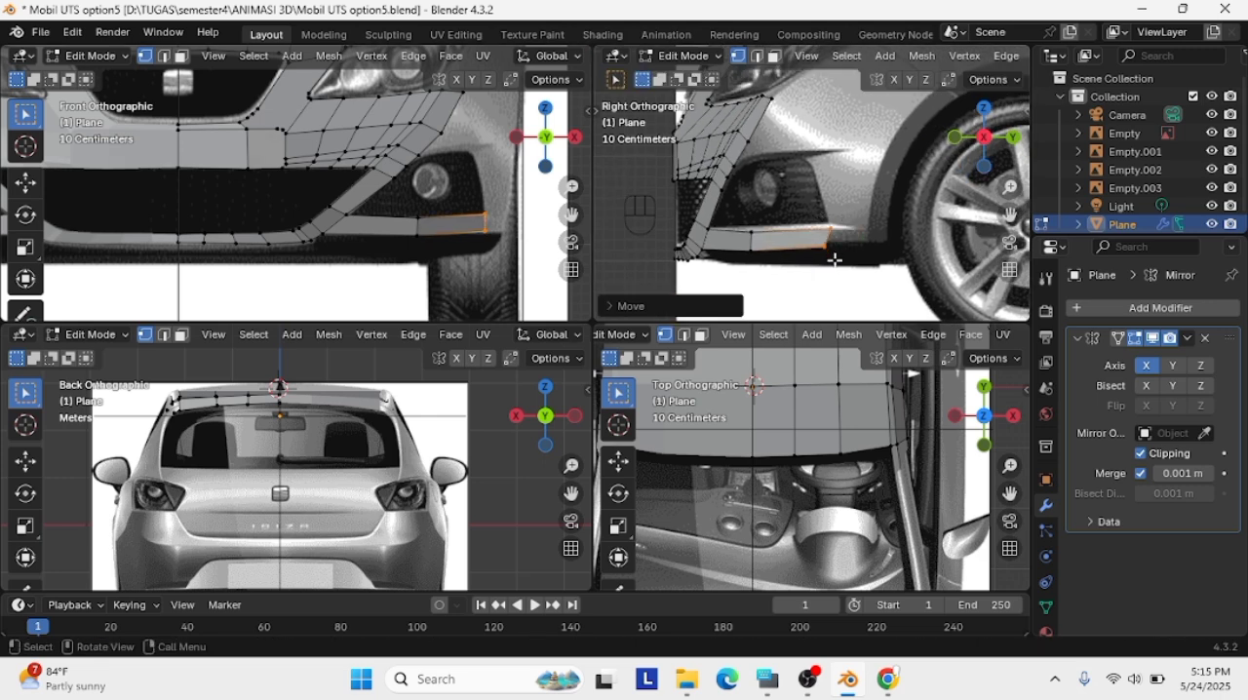
Extrude the strip's end edge toward the wheel arch in the right view and fit its vertices to the bumper corner in the front view
key(g)
click(884, 253)
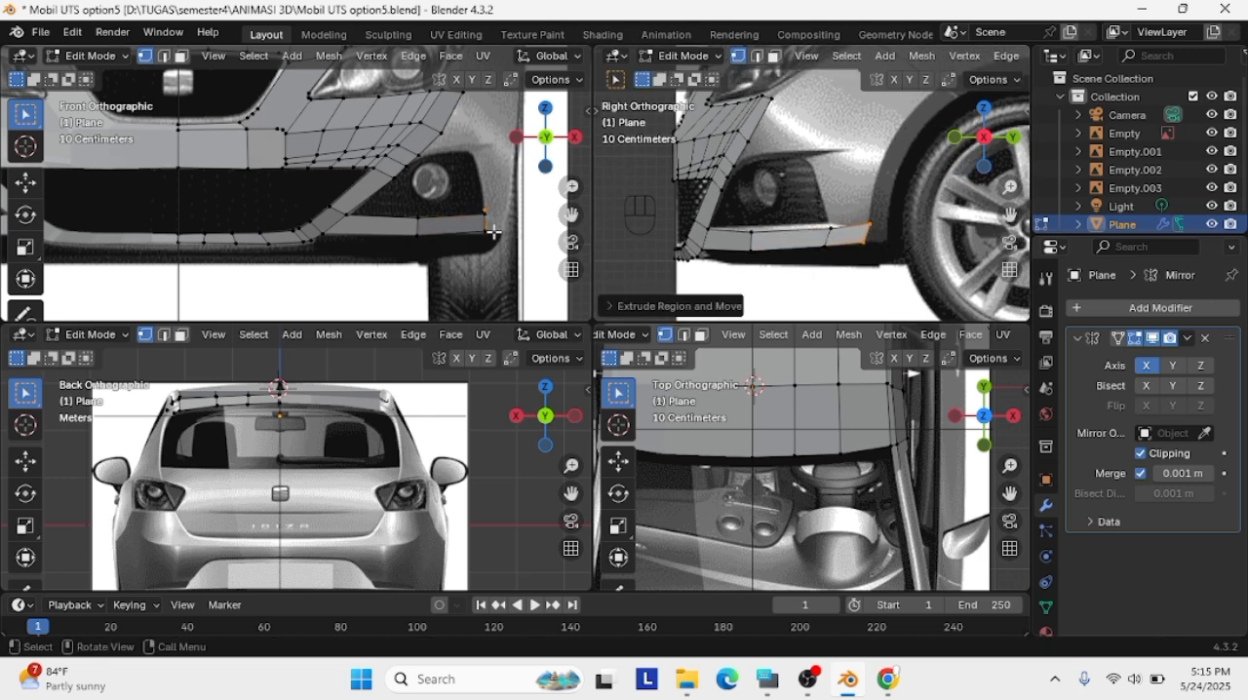
key(g)
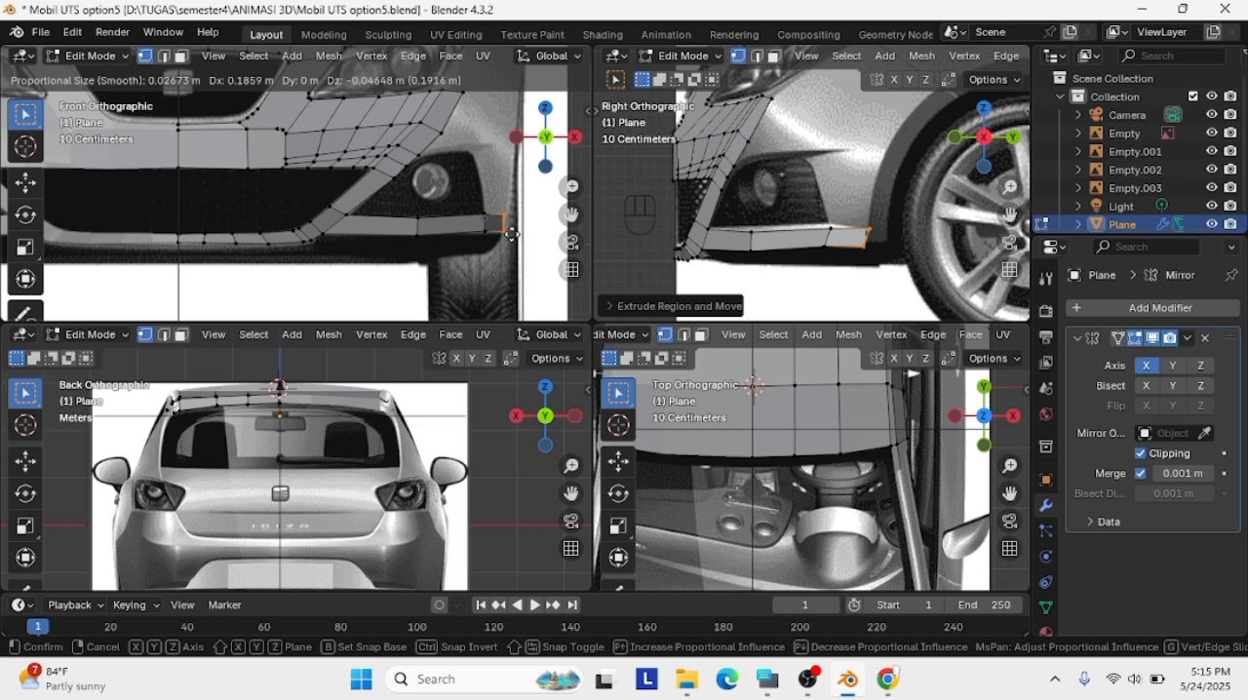
click(512, 234)
scroll(507, 238, up, 4)
key(g)
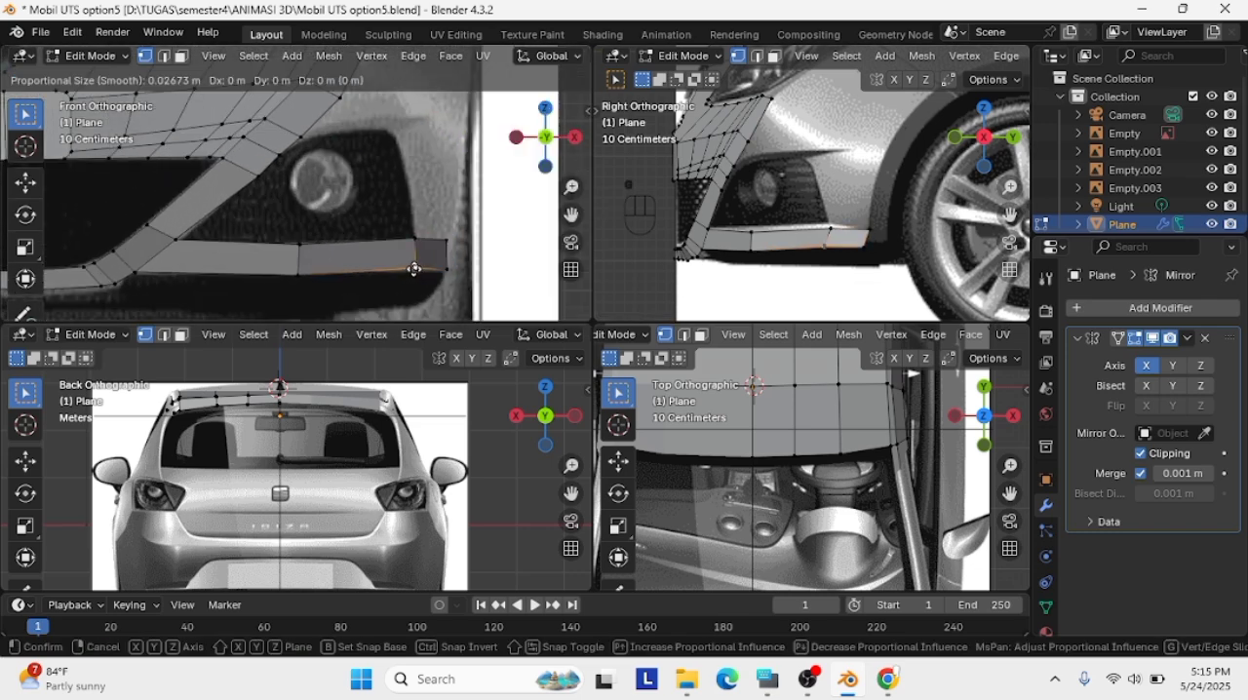
click(450, 239)
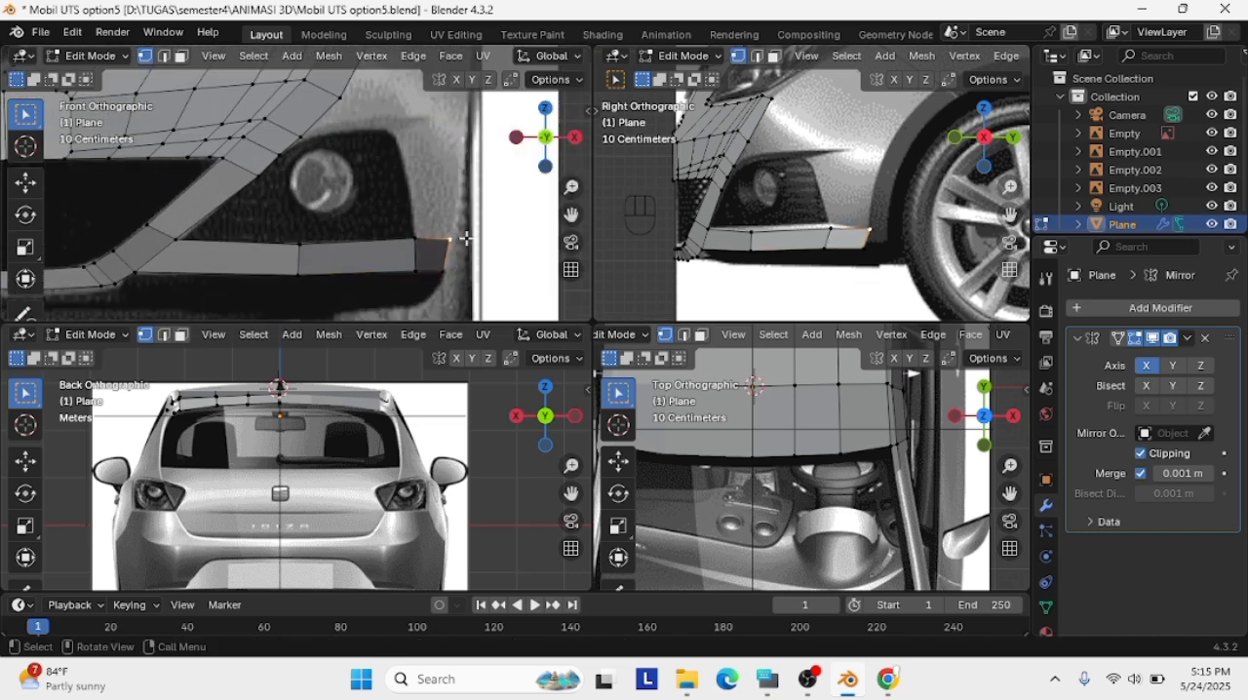
scroll(467, 238, down, 2)
scroll(985, 209, up, 3)
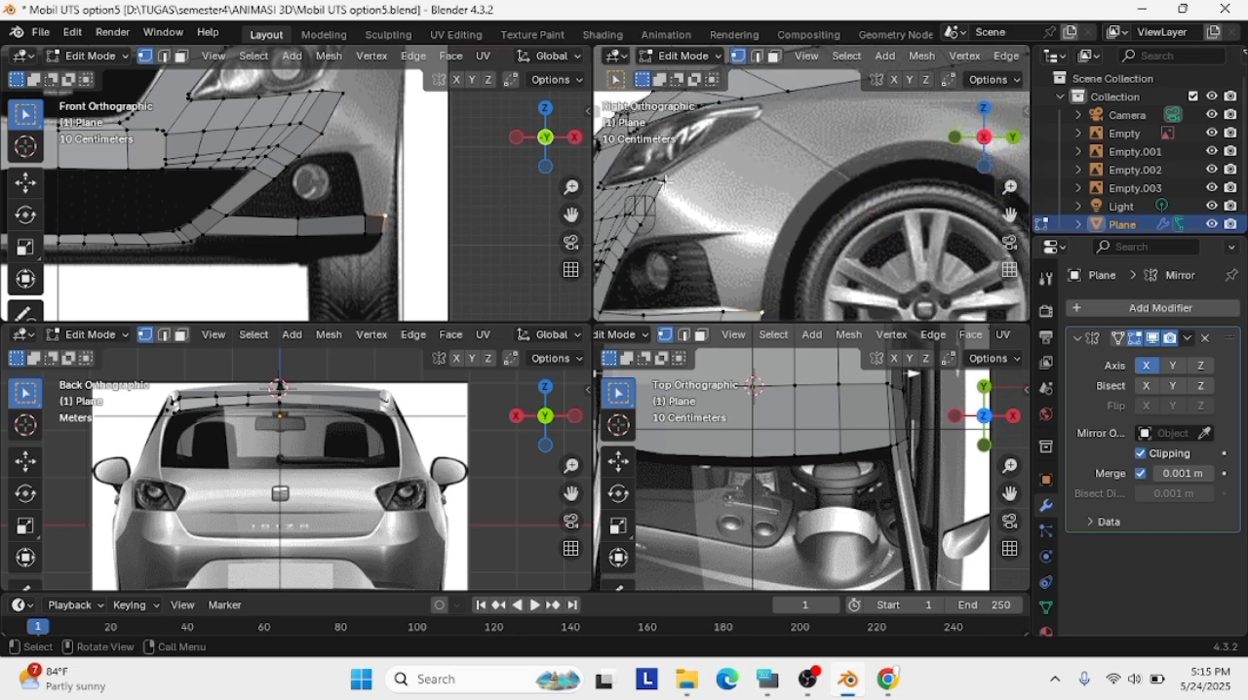
drag(1009, 213, 949, 241)
scroll(707, 248, down, 1)
scroll(708, 247, down, 1)
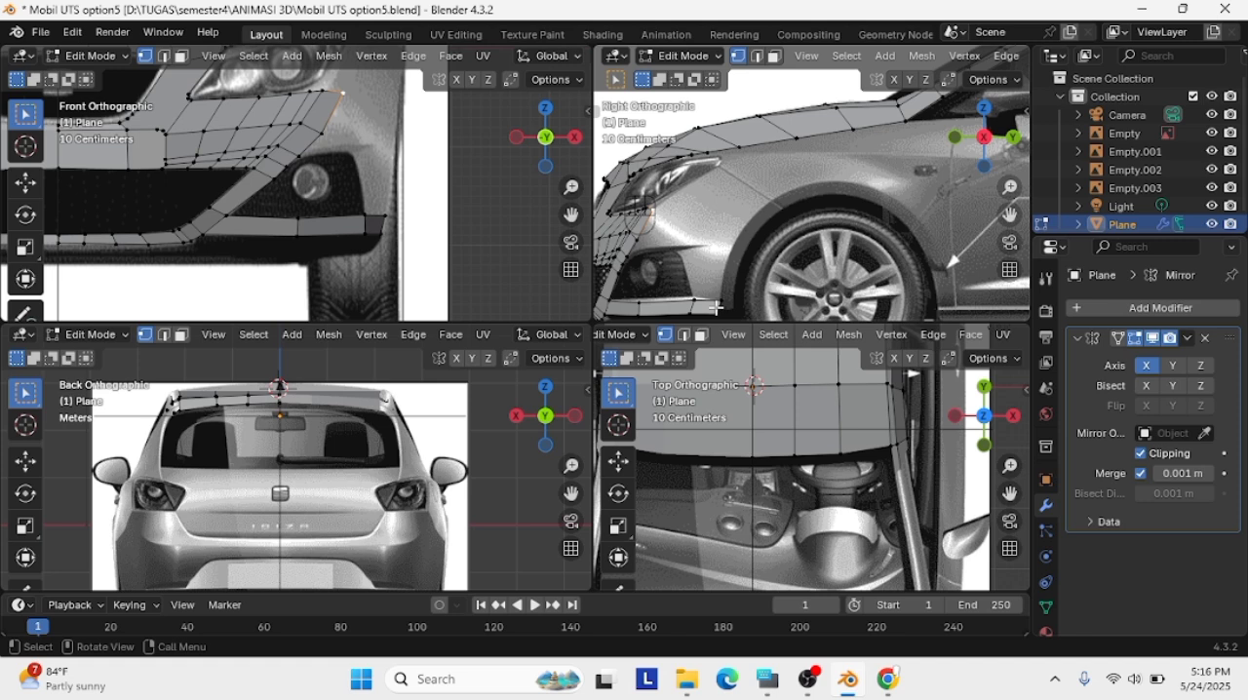
Extrude the bumper's outer edge above the fog light outward in the front view and pull it toward the wheel arch in the right view
drag(571, 213, 524, 265)
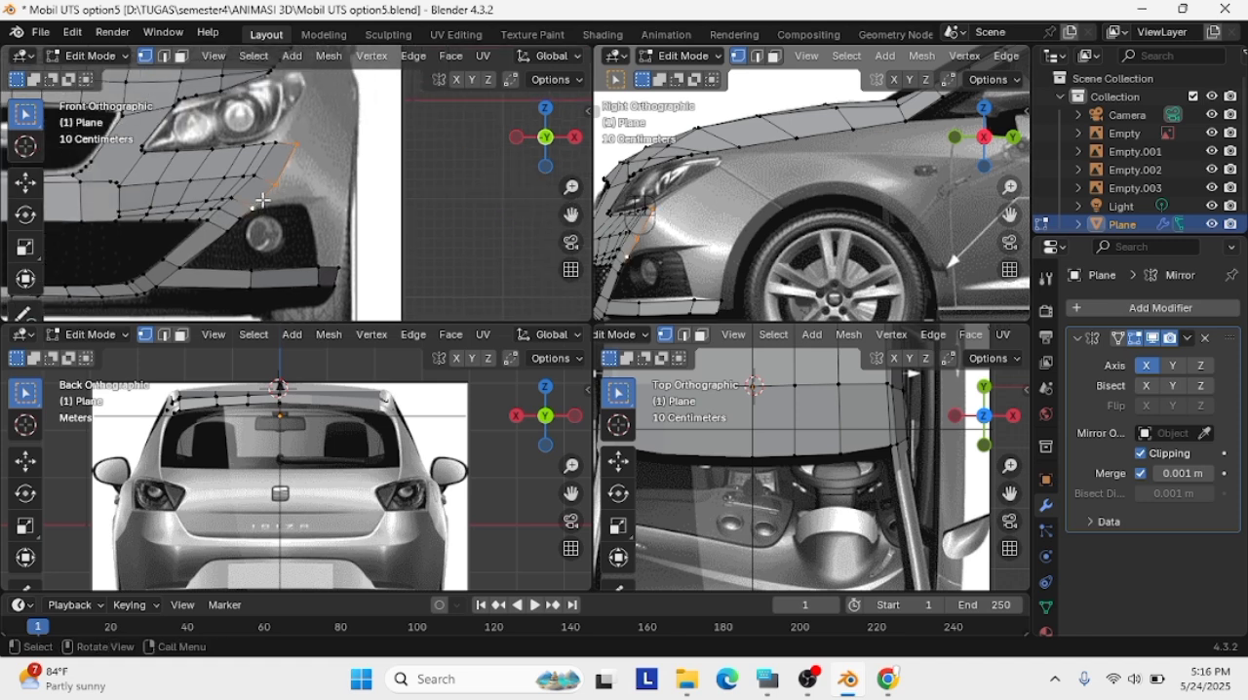
key(e)
click(341, 194)
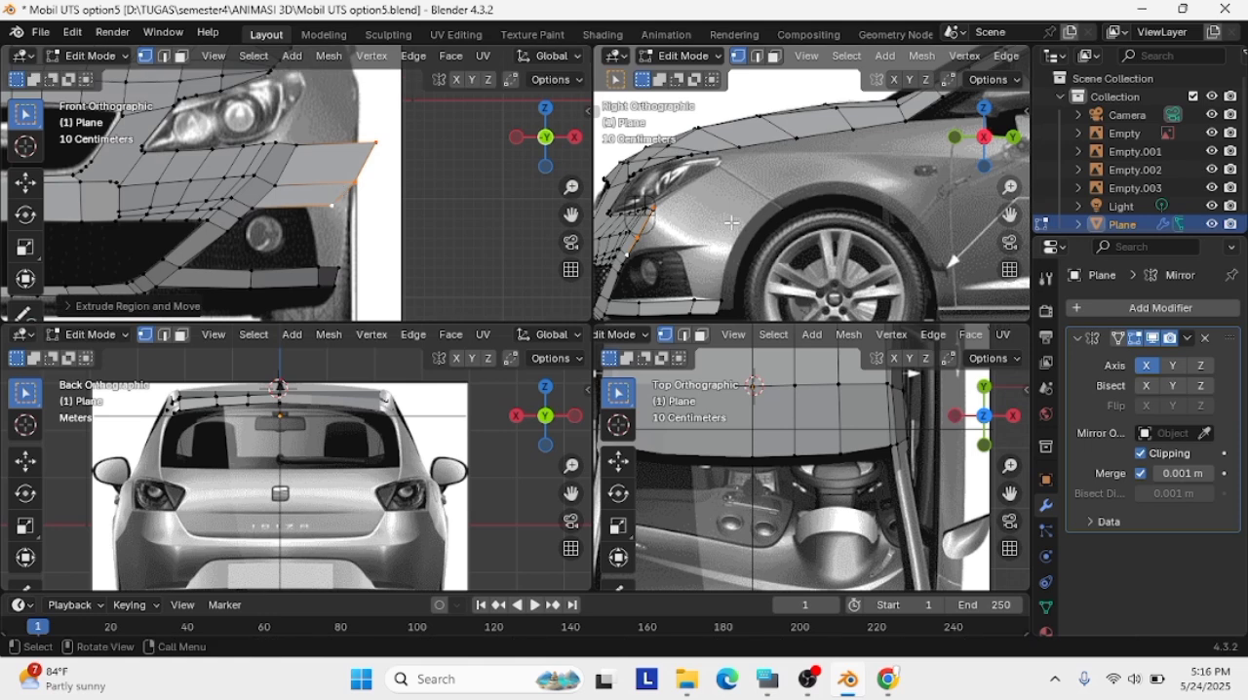
key(g)
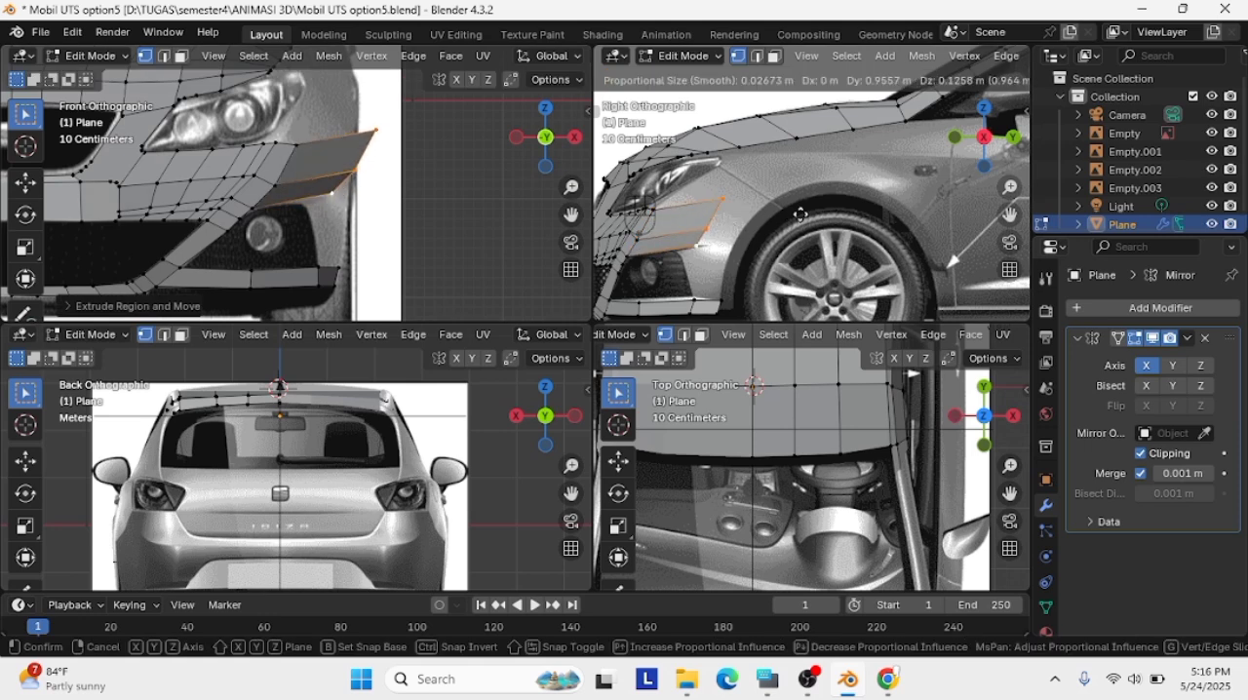
click(799, 212)
Nudge the extruded bumper edge in the right and front views to fit the references
key(g)
key(g)
click(805, 214)
key(g)
click(808, 215)
key(g)
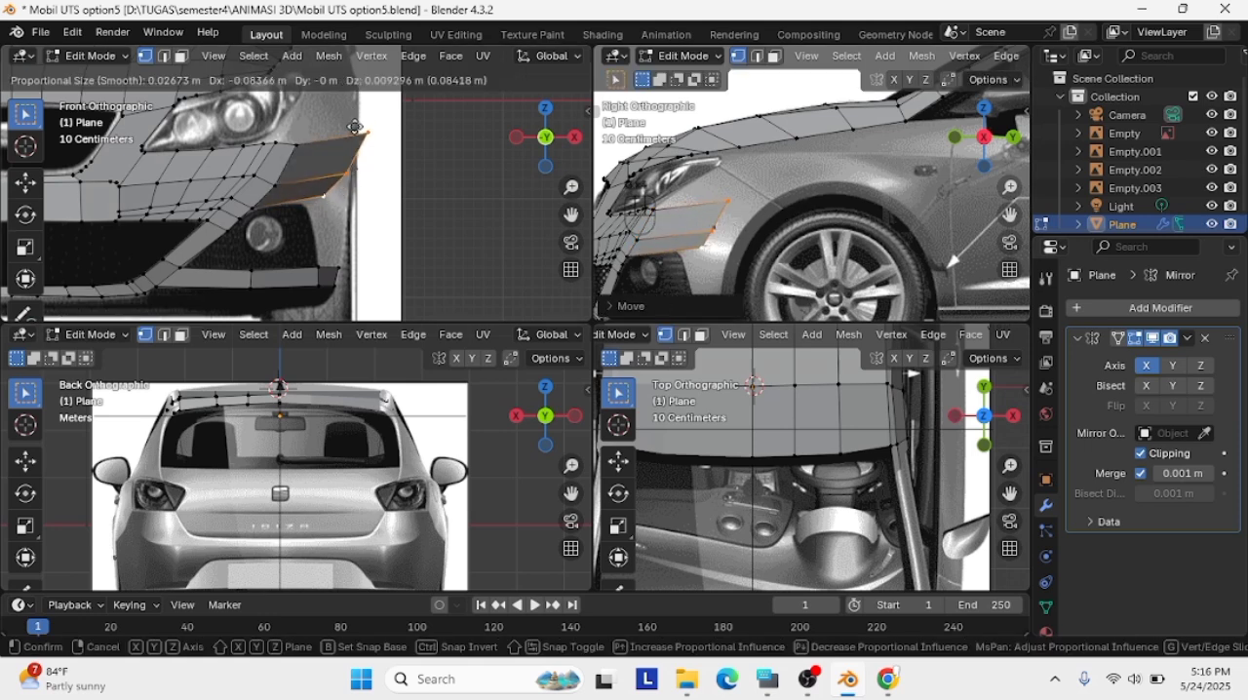
click(353, 125)
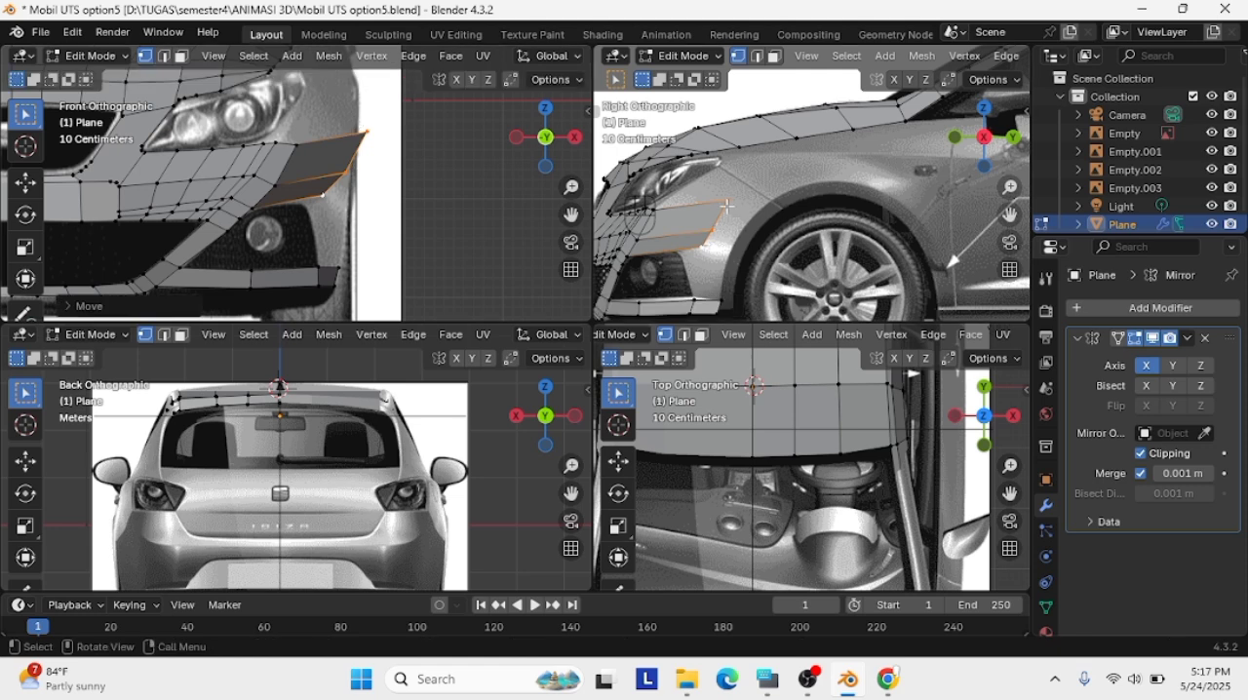
key(g)
click(771, 211)
Reposition the upper vertices of the extruded edge in the front view to follow the bumper's side outline
drag(771, 212, 736, 269)
drag(353, 172, 330, 184)
key(g)
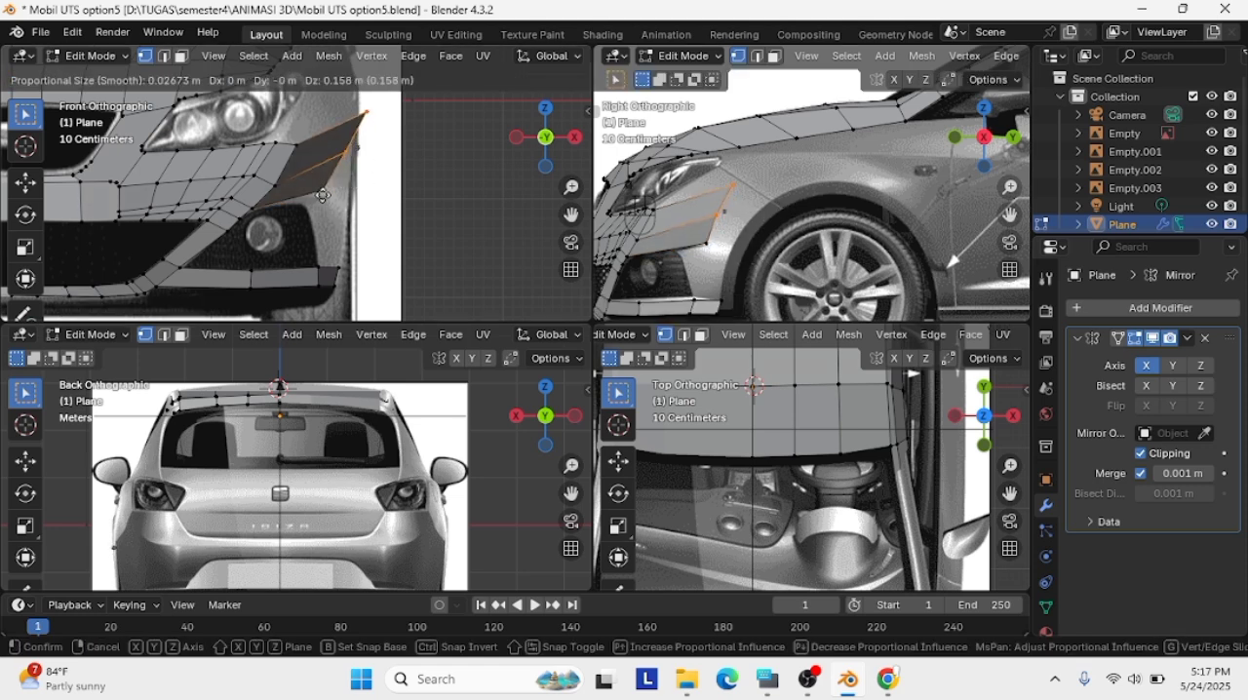
click(362, 153)
key(g)
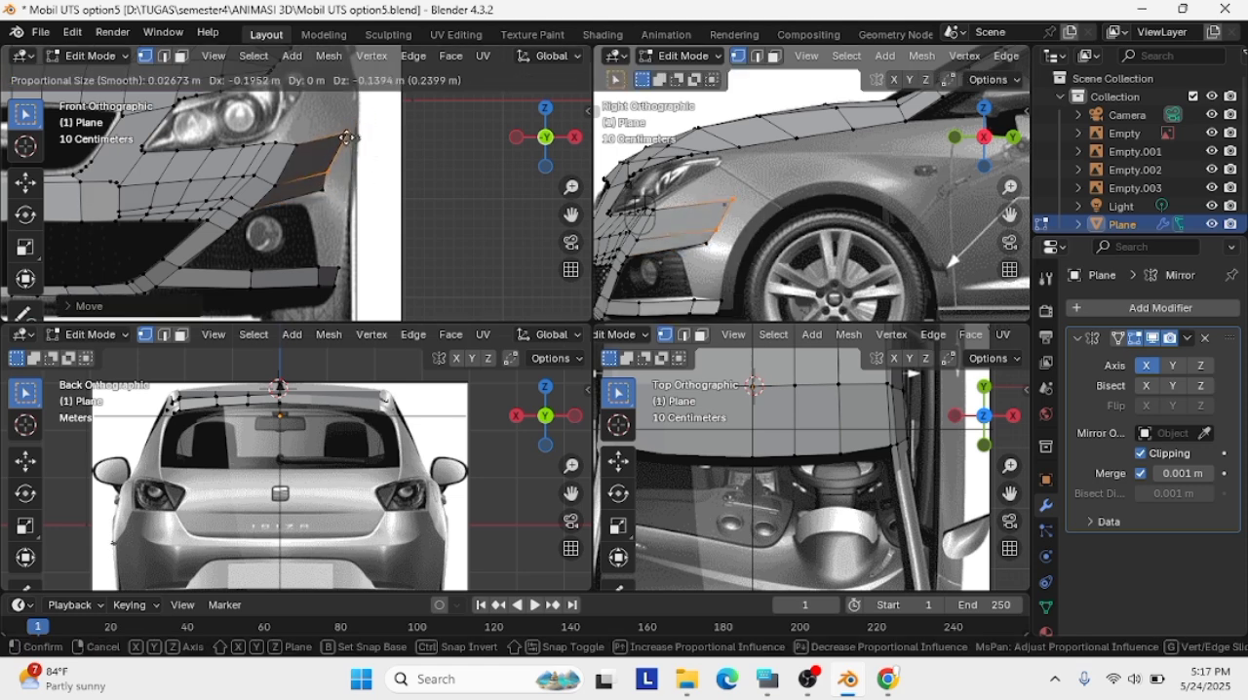
click(357, 143)
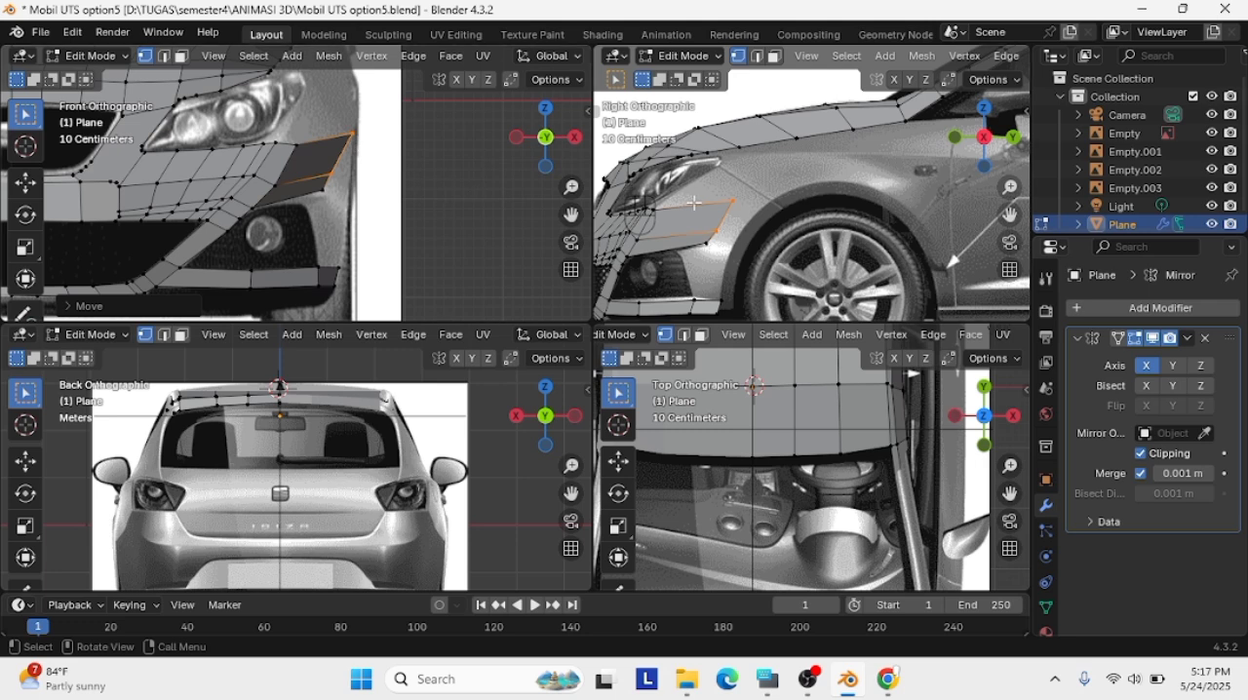
Fit the middle and lower vertices of the extruded section to the bumper side and the fog-light opening's upper outer corner
key(g)
click(305, 151)
click(273, 185)
key(g)
click(289, 181)
key(g)
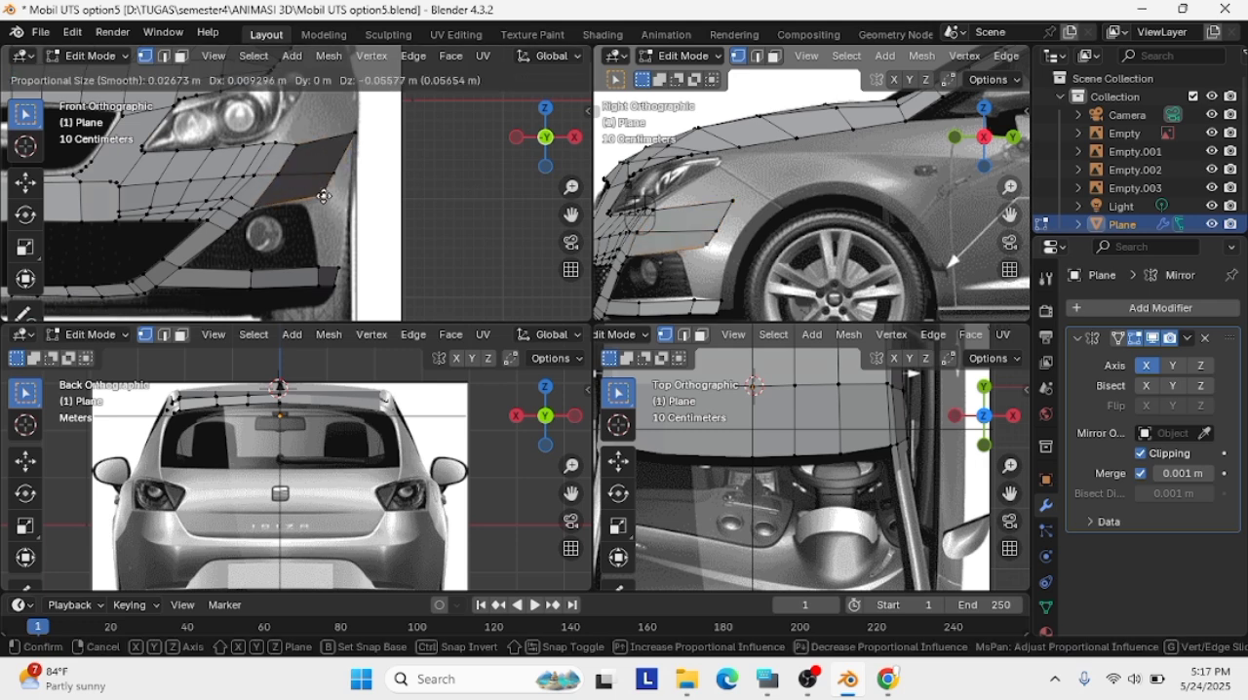
click(323, 197)
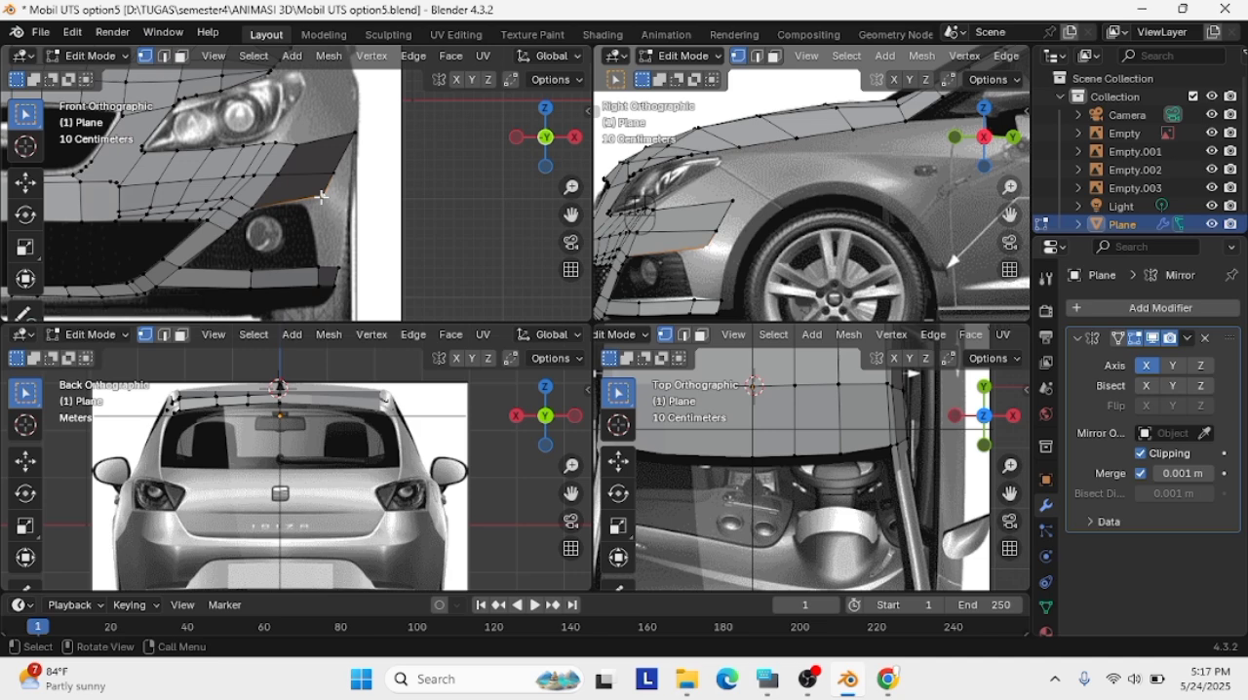
key(g)
click(326, 200)
key(g)
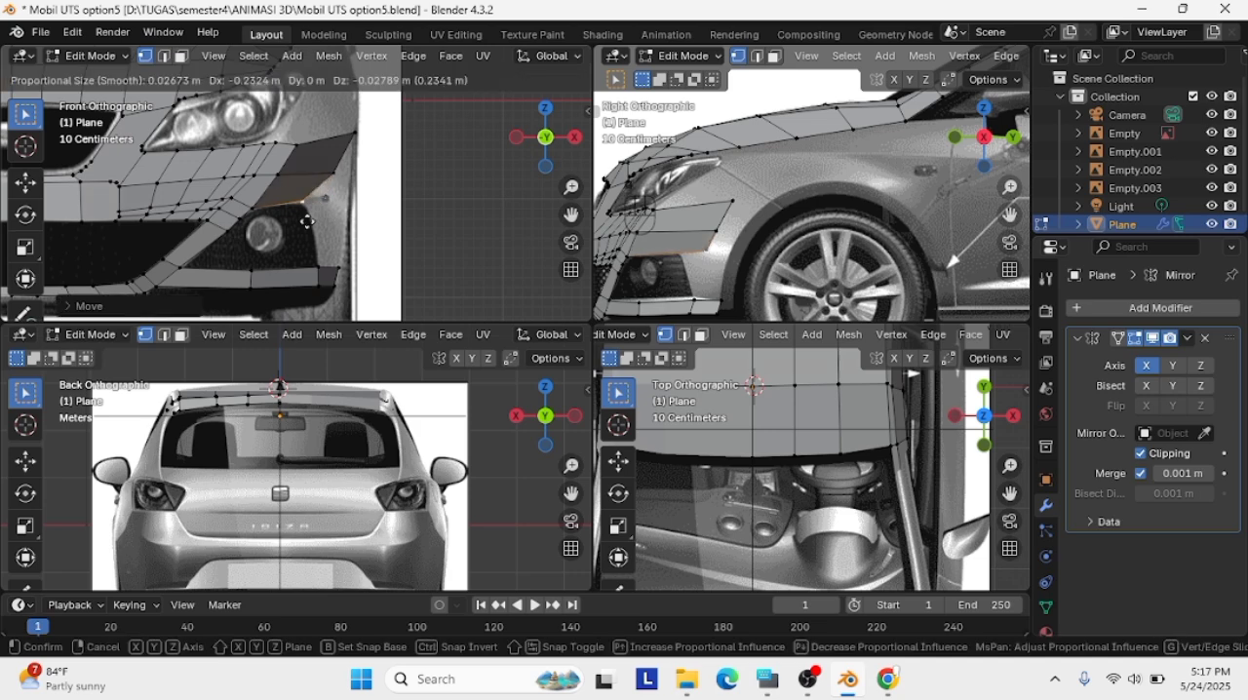
click(316, 233)
Subdivide the section's lower edge and raise the new vertex onto the fog-light opening's upper outline in the front view
scroll(840, 286, up, 2)
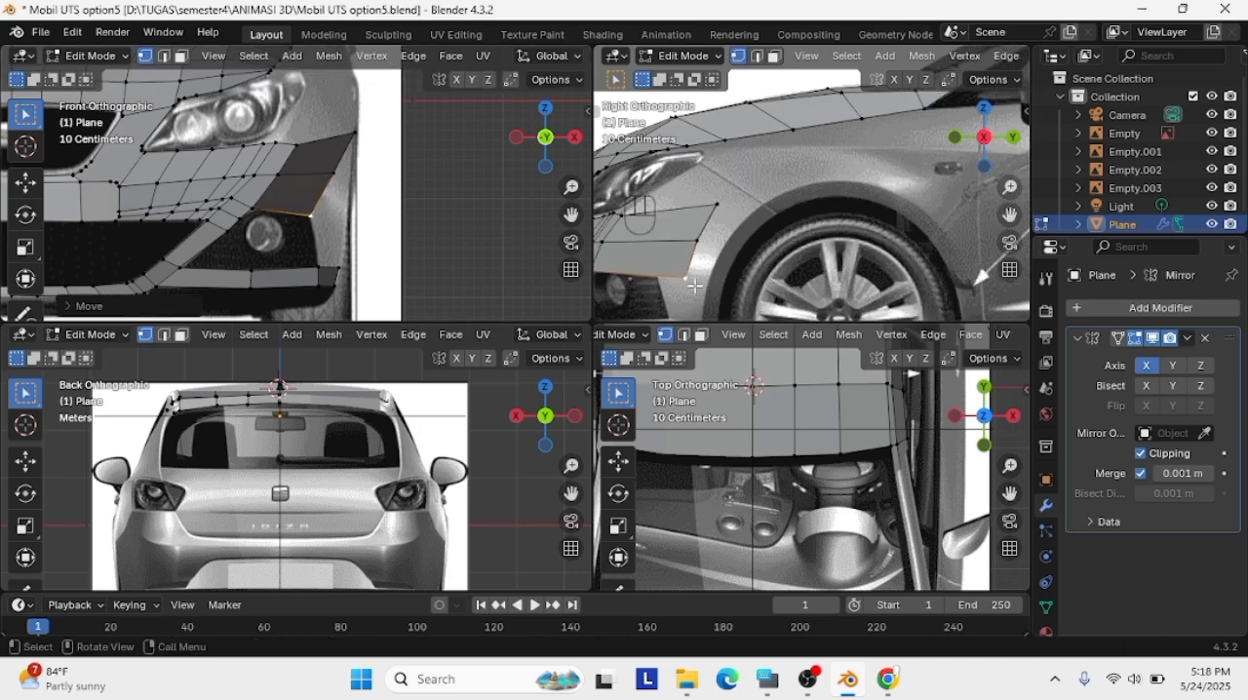
shift+middle_drag(842, 287, 1010, 216)
scroll(322, 243, up, 4)
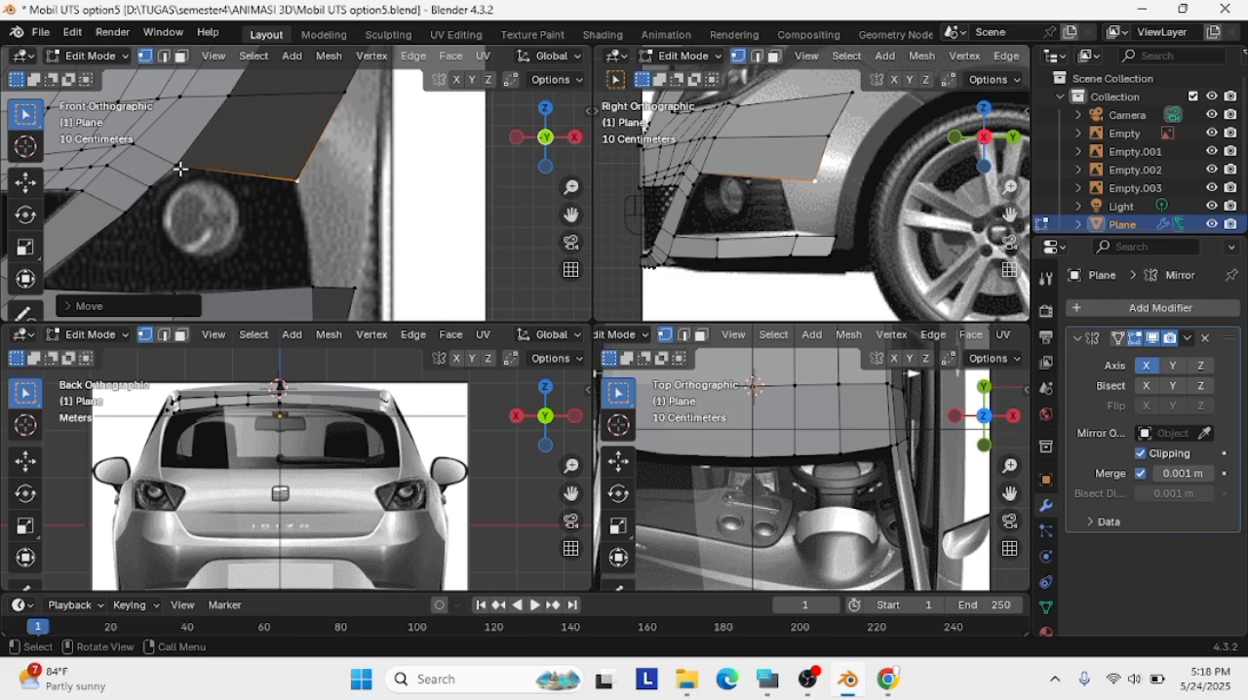
click(296, 182)
key(g)
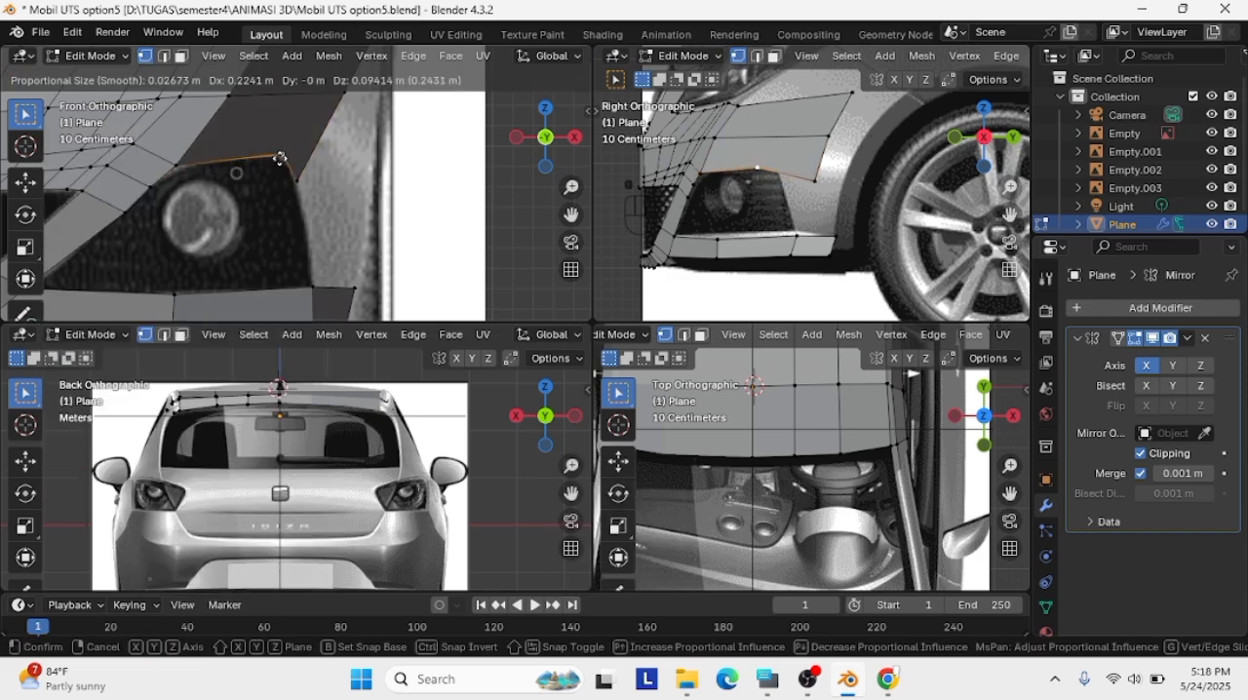
click(275, 158)
shift+right_click(296, 181)
shift+click(295, 181)
shift+click(754, 386)
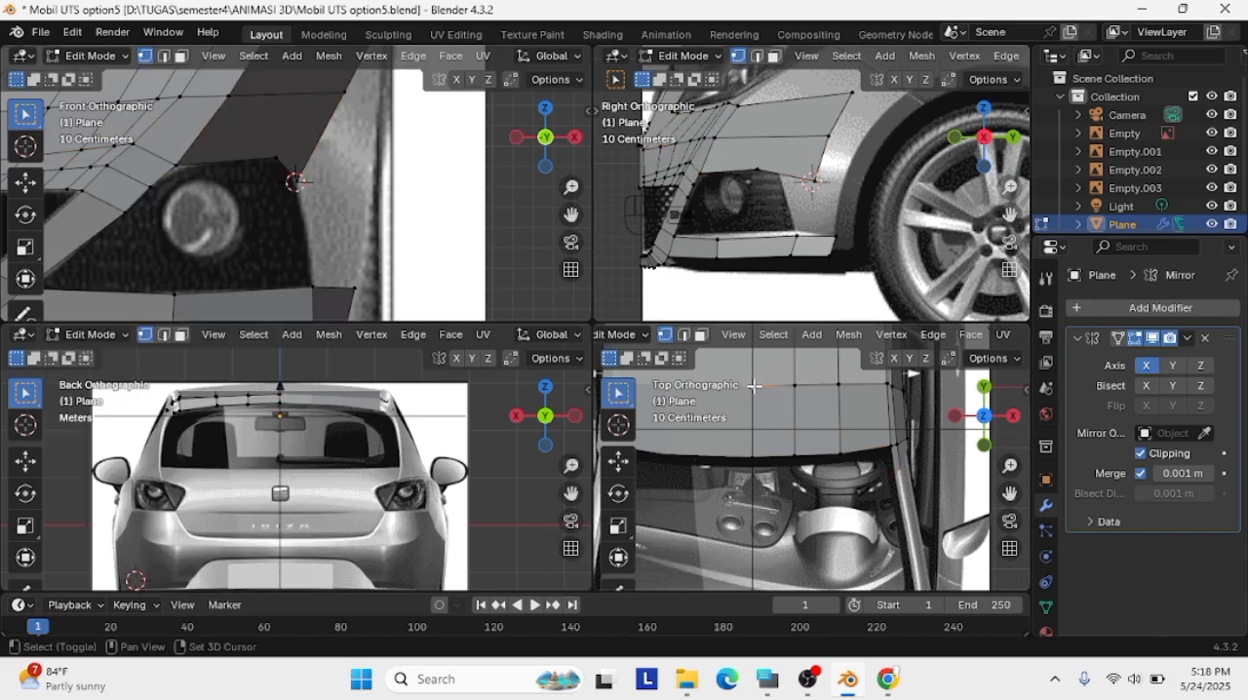
right_click(755, 387)
click(793, 385)
shift+click(751, 388)
right_click(751, 388)
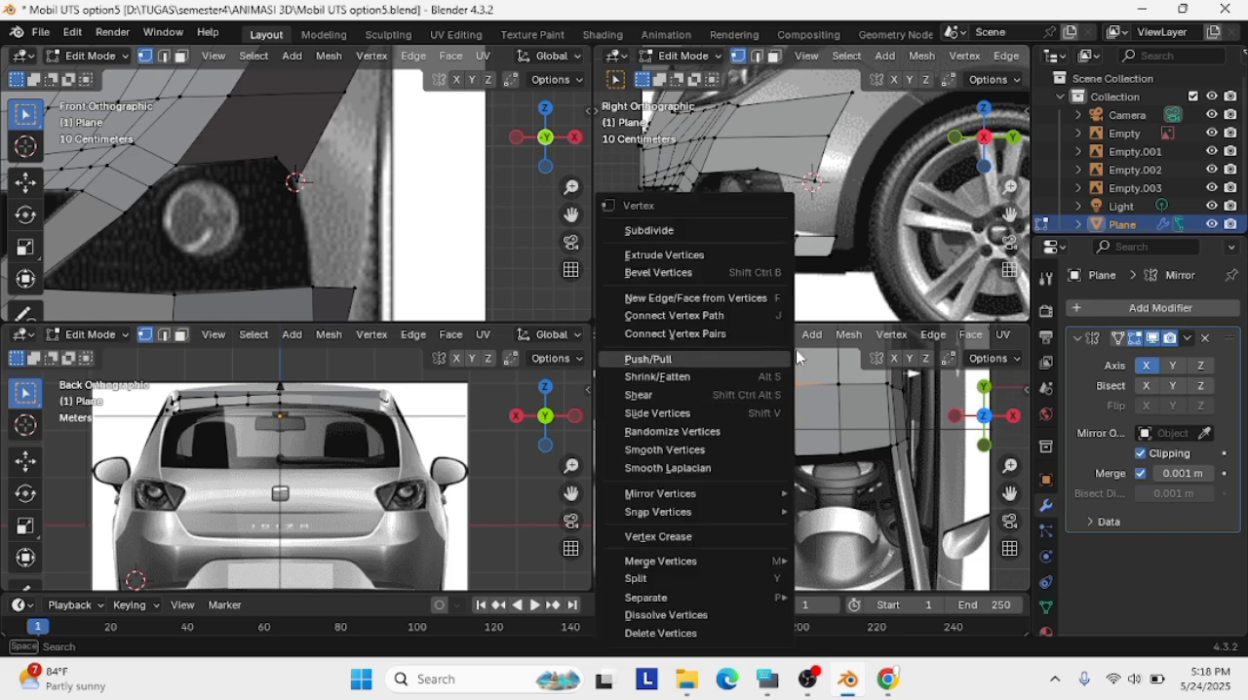
shift+right_click(757, 386)
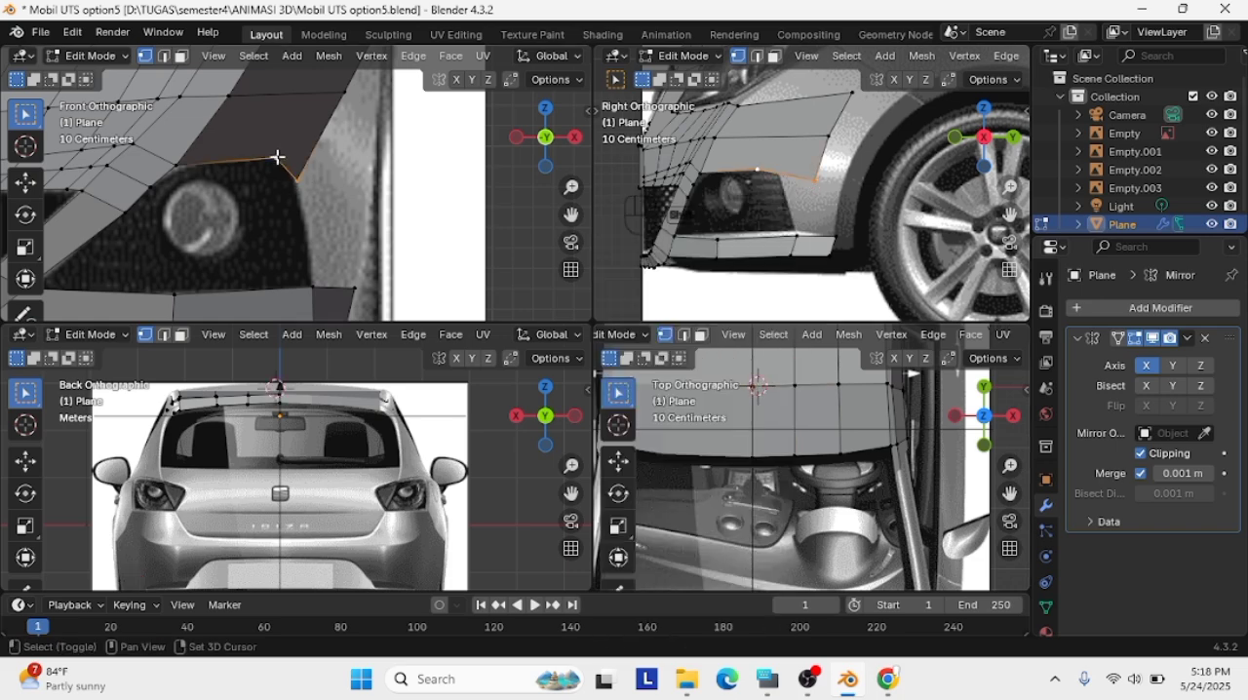
Subdivide the short edge at the fog-light opening's upper outer corner and move its vertices onto the reference outline
key(g)
click(297, 180)
right_click(286, 161)
click(287, 162)
click(292, 170)
click(298, 179)
key(g)
click(298, 182)
Fine-tune the added corner vertices in the front view to round the fog-light opening's upper outer corner
scroll(289, 162, up, 5)
click(282, 152)
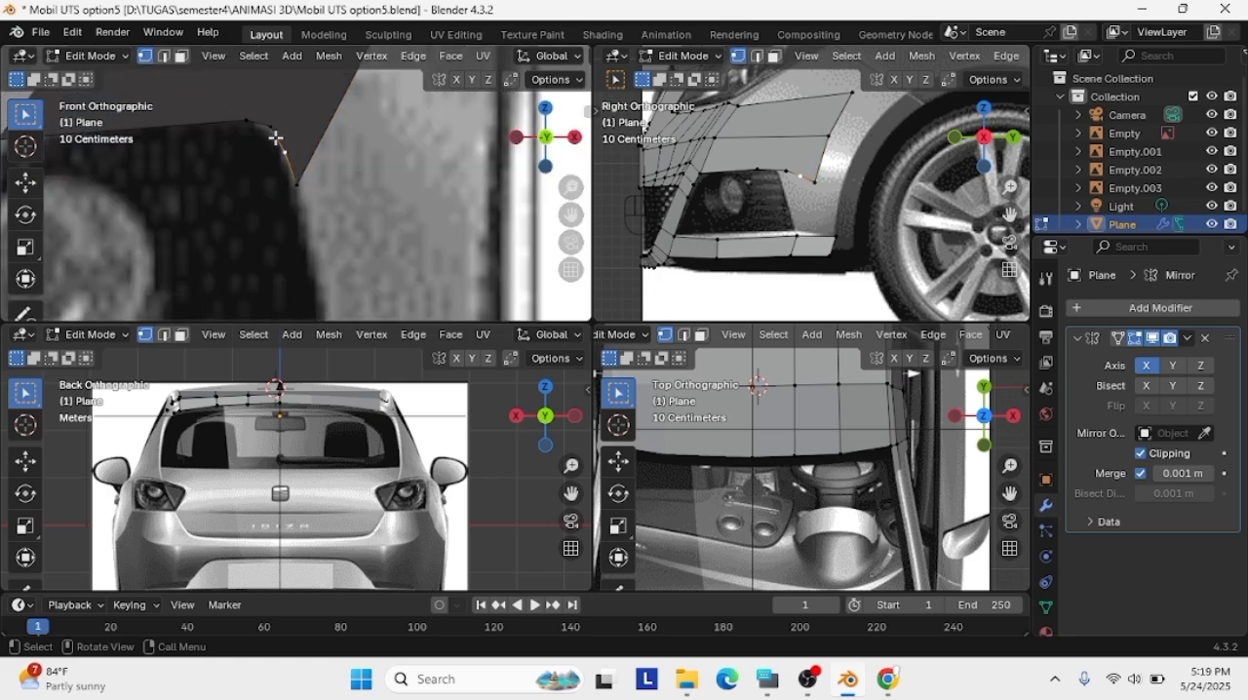
key(g)
click(274, 139)
click(270, 126)
key(g)
click(270, 128)
Subdivide the upper edge of the fog-light opening and fit the new vertex and the inner corner vertex to its curve
click(243, 118)
scroll(214, 126, down, 3)
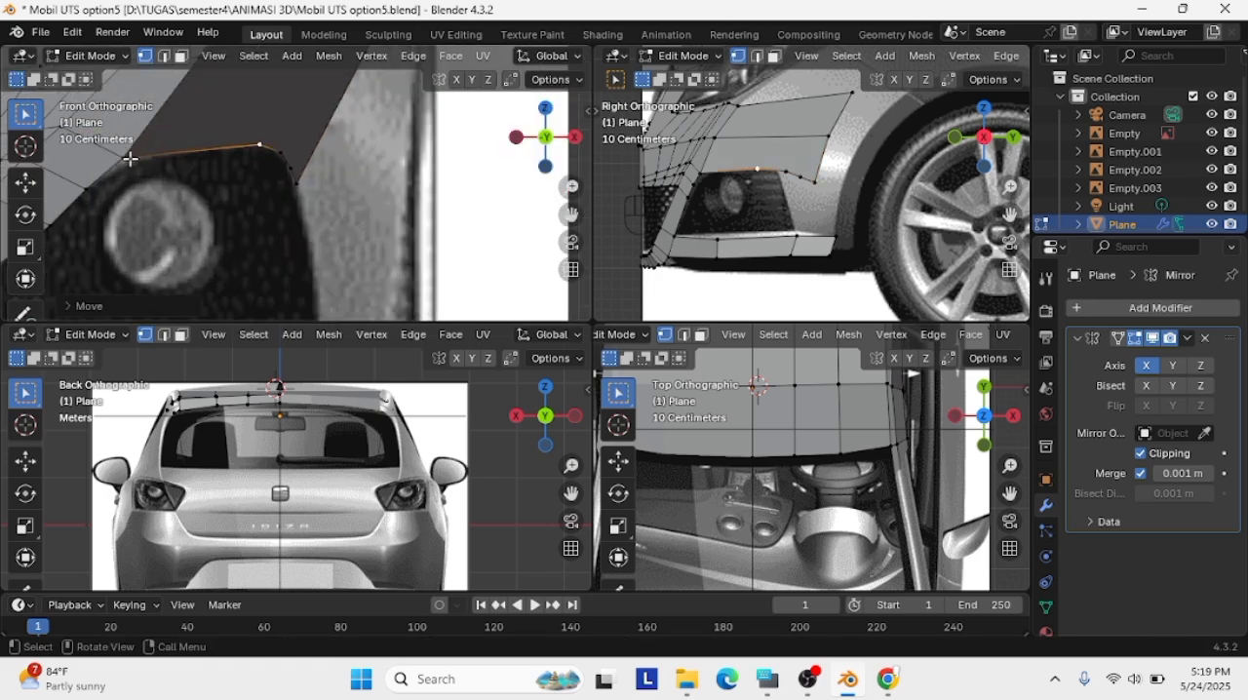
scroll(243, 176, down, 4)
right_click(256, 207)
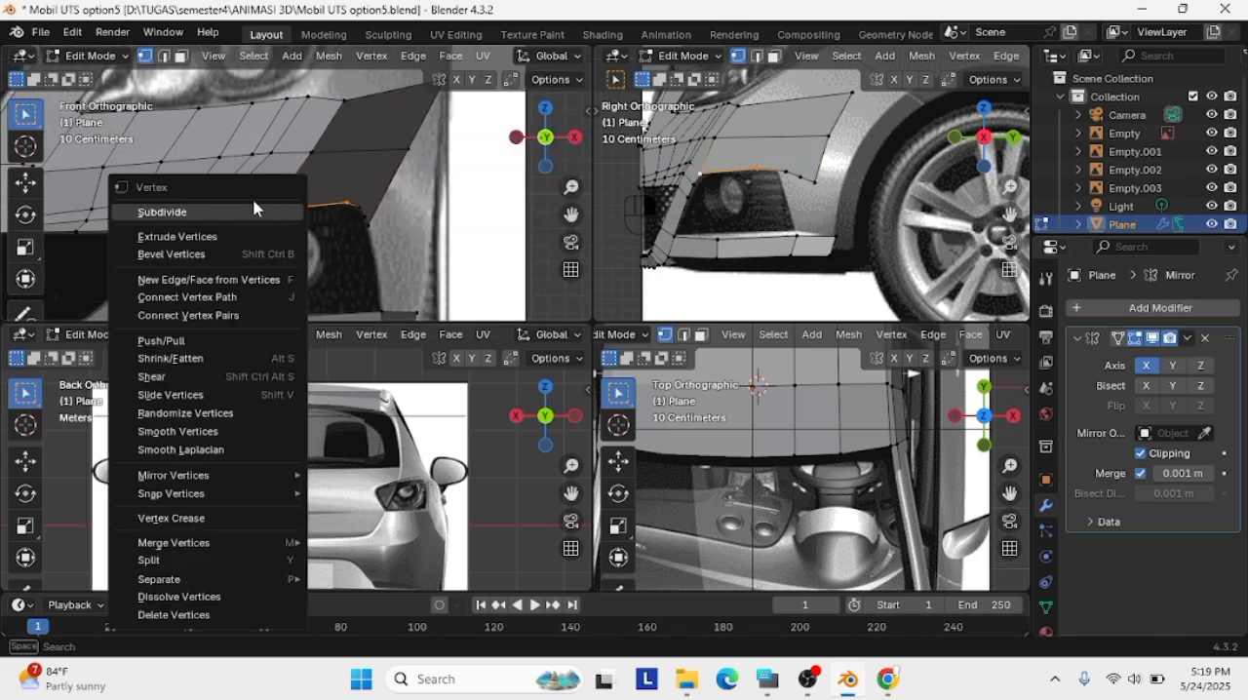
click(256, 207)
scroll(292, 185, up, 1)
click(306, 207)
key(g)
click(306, 208)
click(261, 218)
key(g)
click(263, 219)
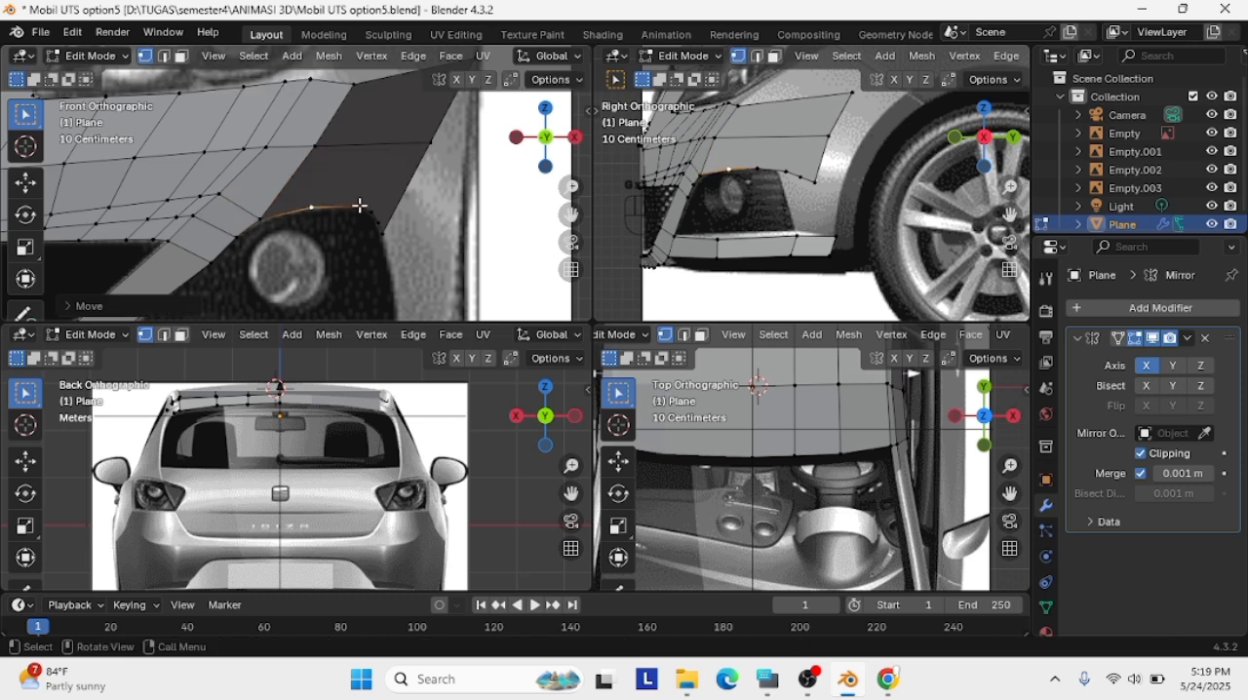
Move the opening's outer corner vertices in the right view closer to the fog-light outline
click(805, 170)
key(g)
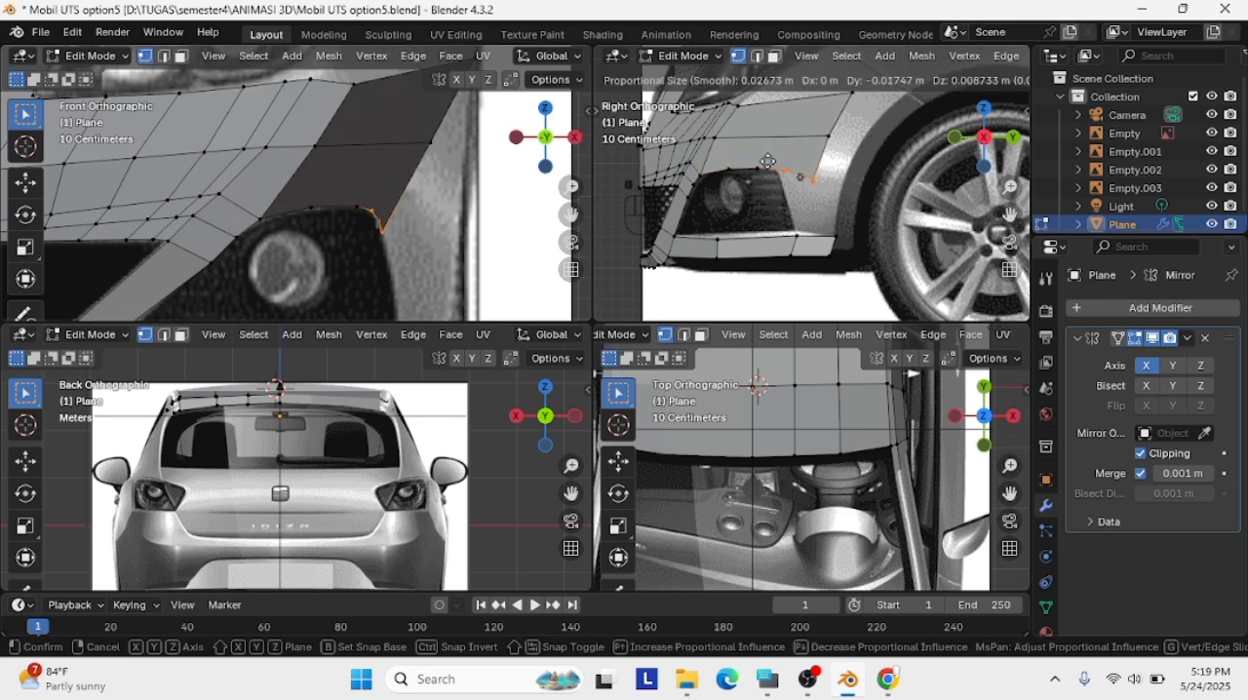
click(766, 165)
key(g)
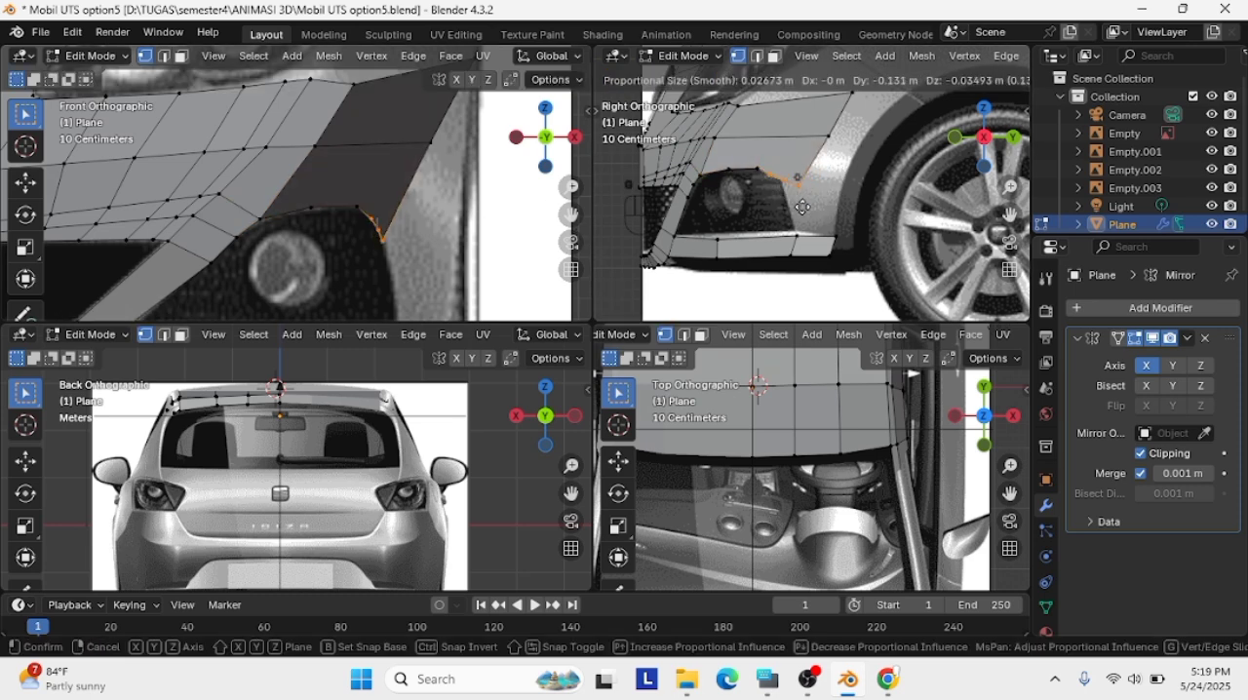
click(805, 202)
key(g)
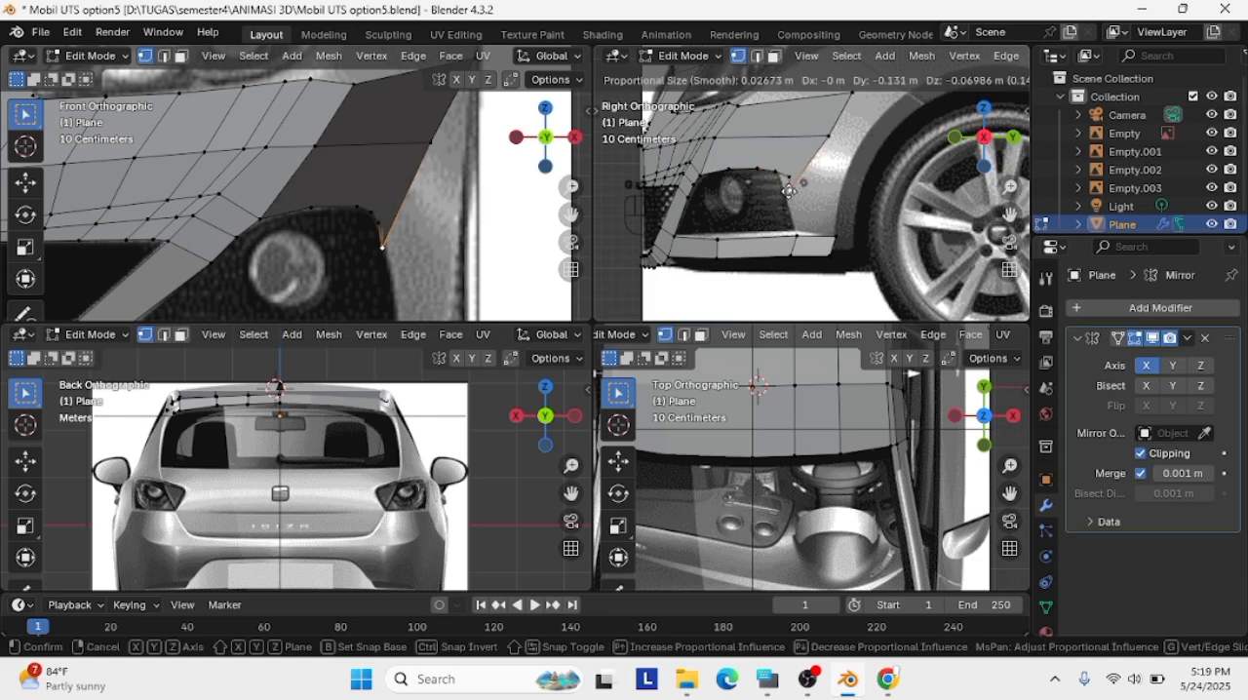
click(797, 186)
Try to move a corner vertex of the fog-light opening in a perspective view
middle_drag(863, 178, 815, 201)
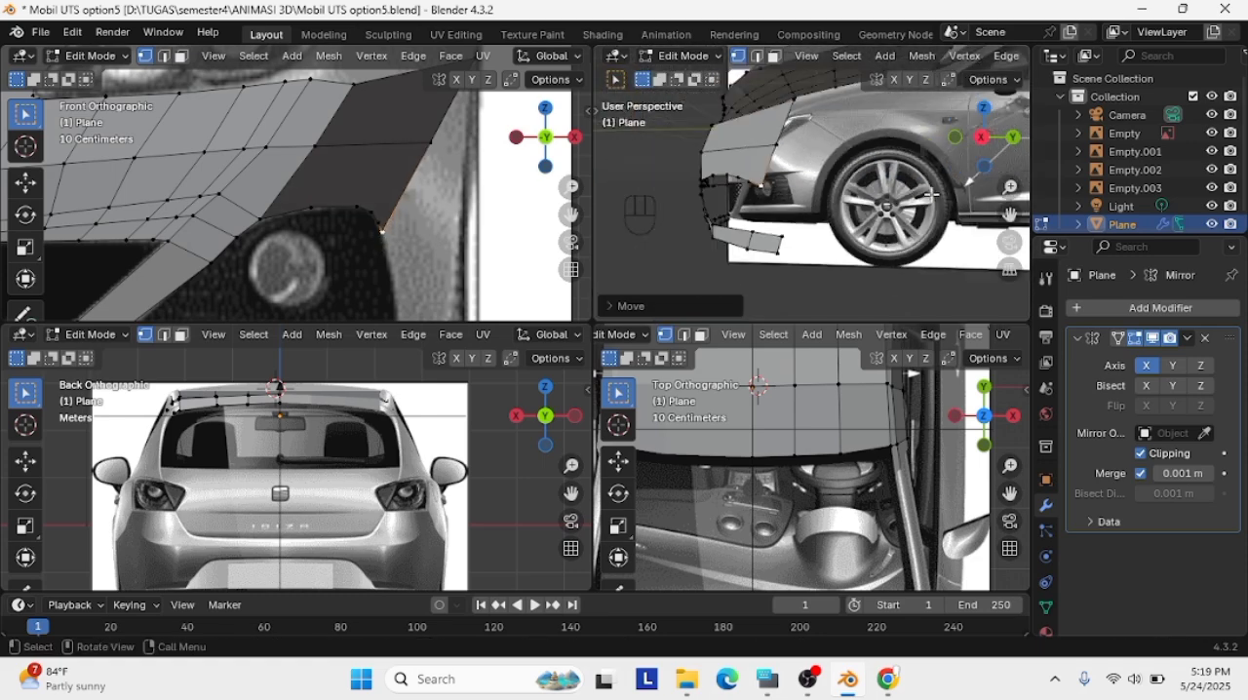
shift+click(738, 173)
key(g)
click(739, 170)
key(ctrl+z)
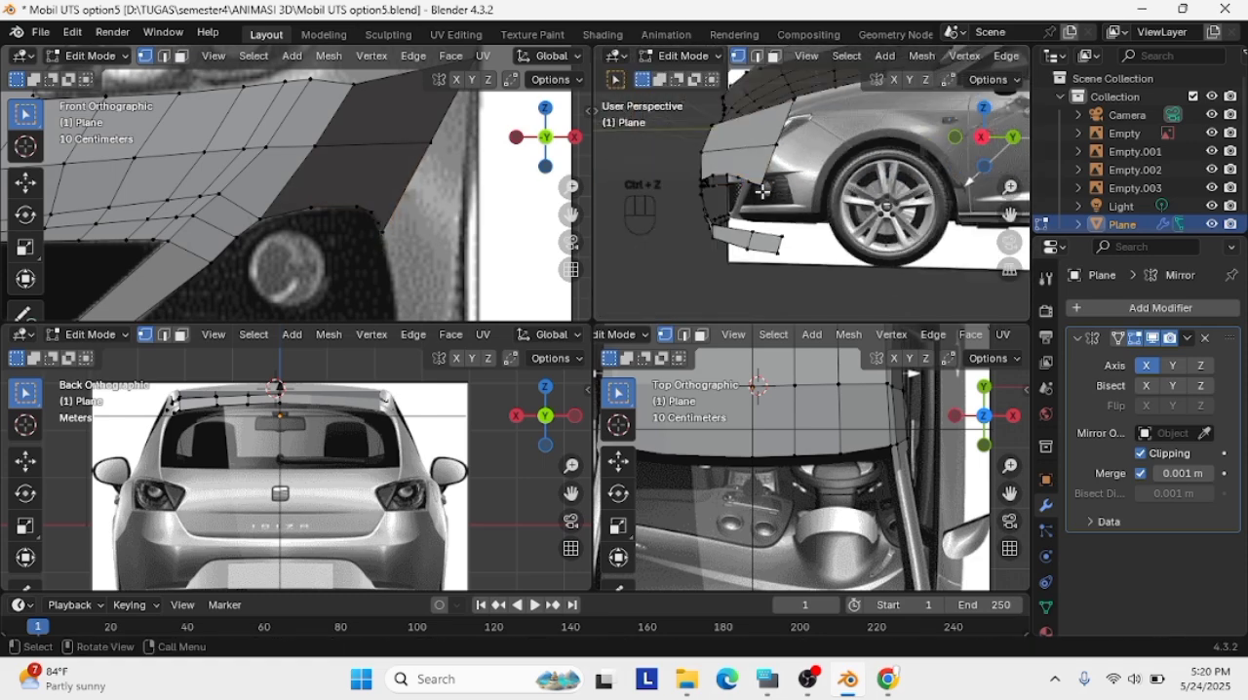
Shift the opening's corner vertices along the bumper side in the perspective view and refine their positions in the right view
key(g)
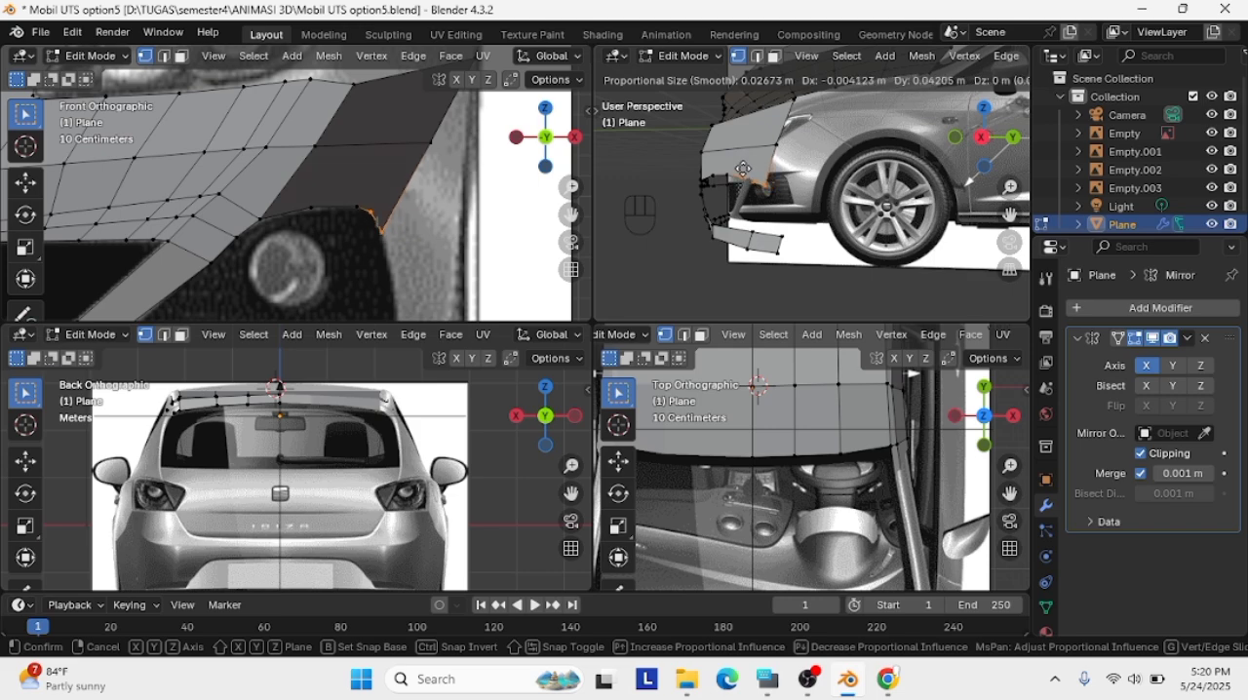
click(743, 168)
click(982, 138)
click(1012, 137)
click(1011, 138)
scroll(775, 185, up, 5)
key(g)
click(770, 182)
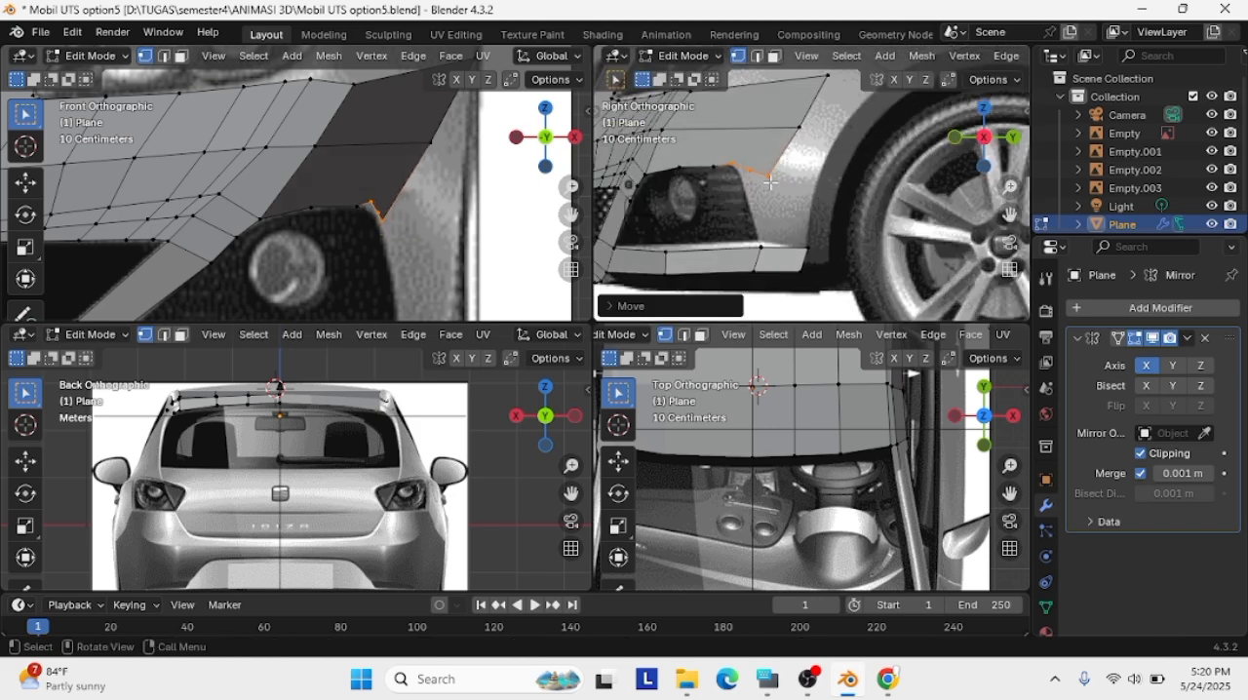
Adjust the opening's corner vertices and outer end vertex in the front view, and fit the end vertex in the right view
key(g)
click(368, 213)
scroll(370, 214, up, 6)
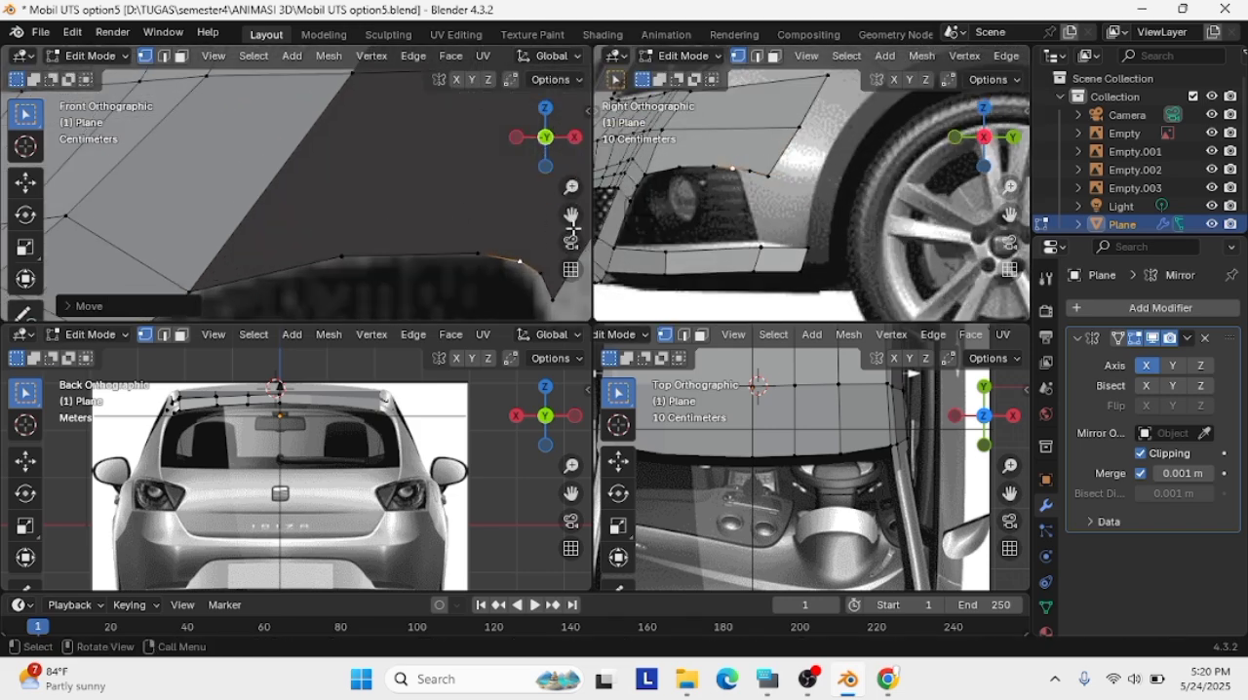
shift+middle_drag(519, 261, 376, 217)
click(387, 247)
key(g)
click(779, 176)
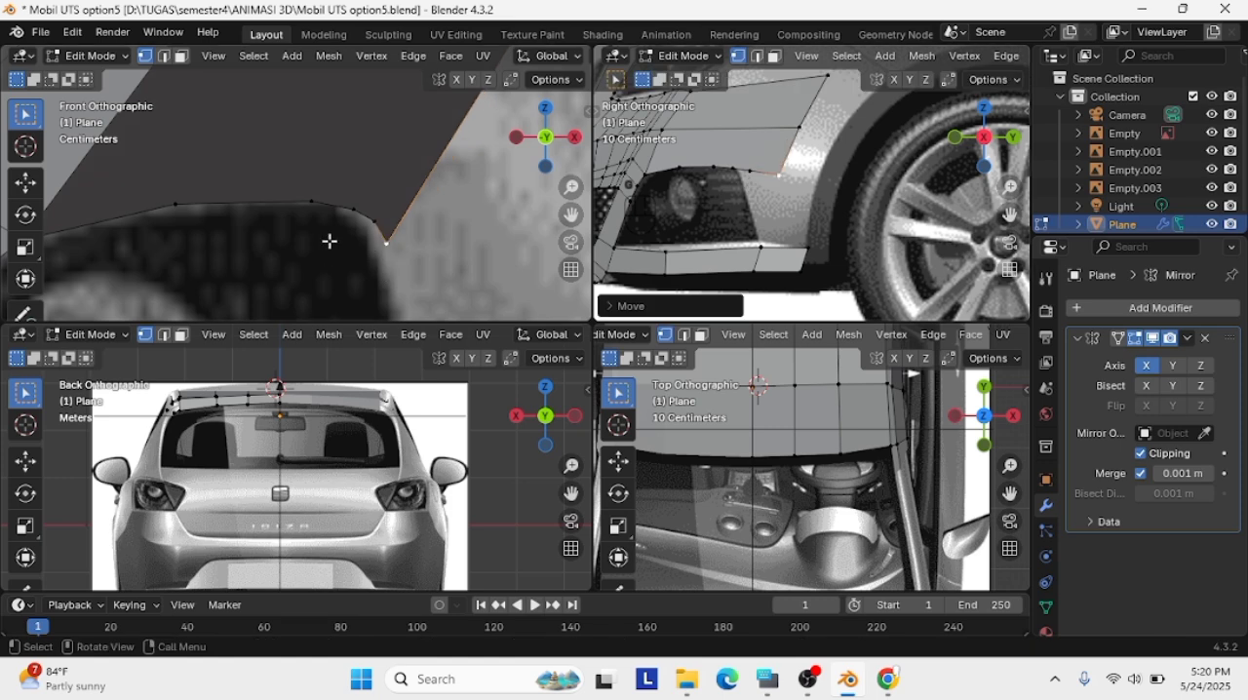
Realign the corner vertices beside the opening's outer end with the fog-light outline in the front and right views
scroll(329, 240, down, 5)
click(320, 189)
key(g)
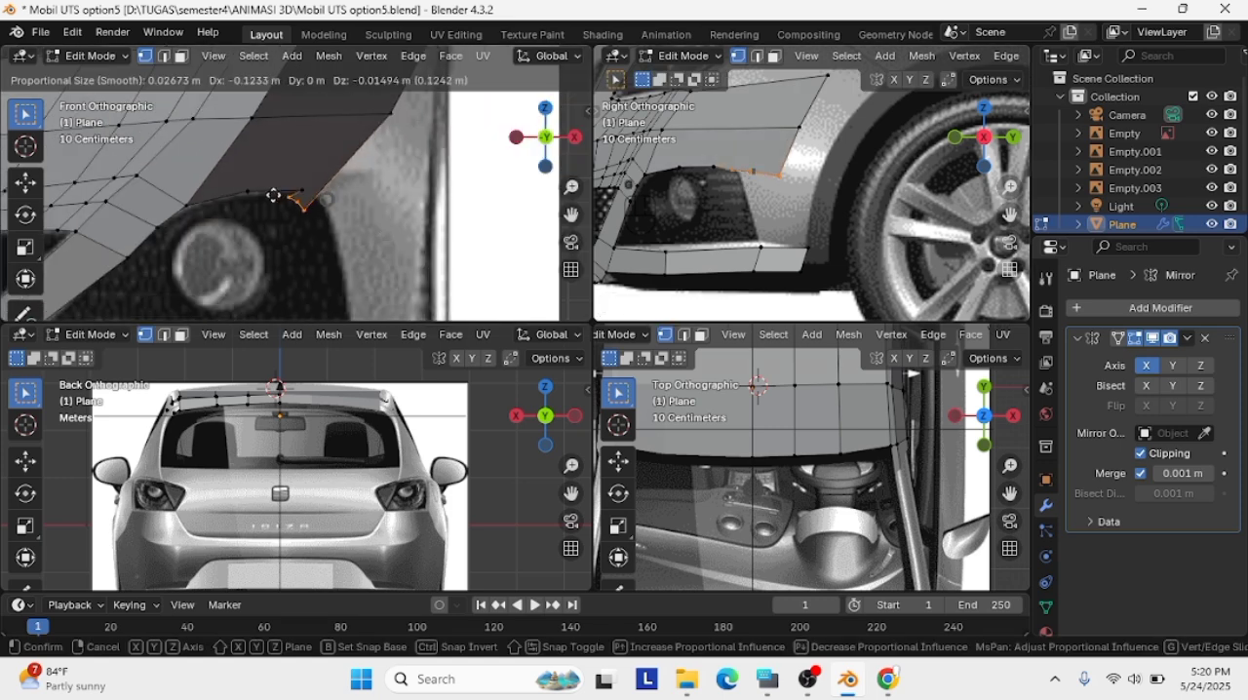
click(343, 200)
key(g)
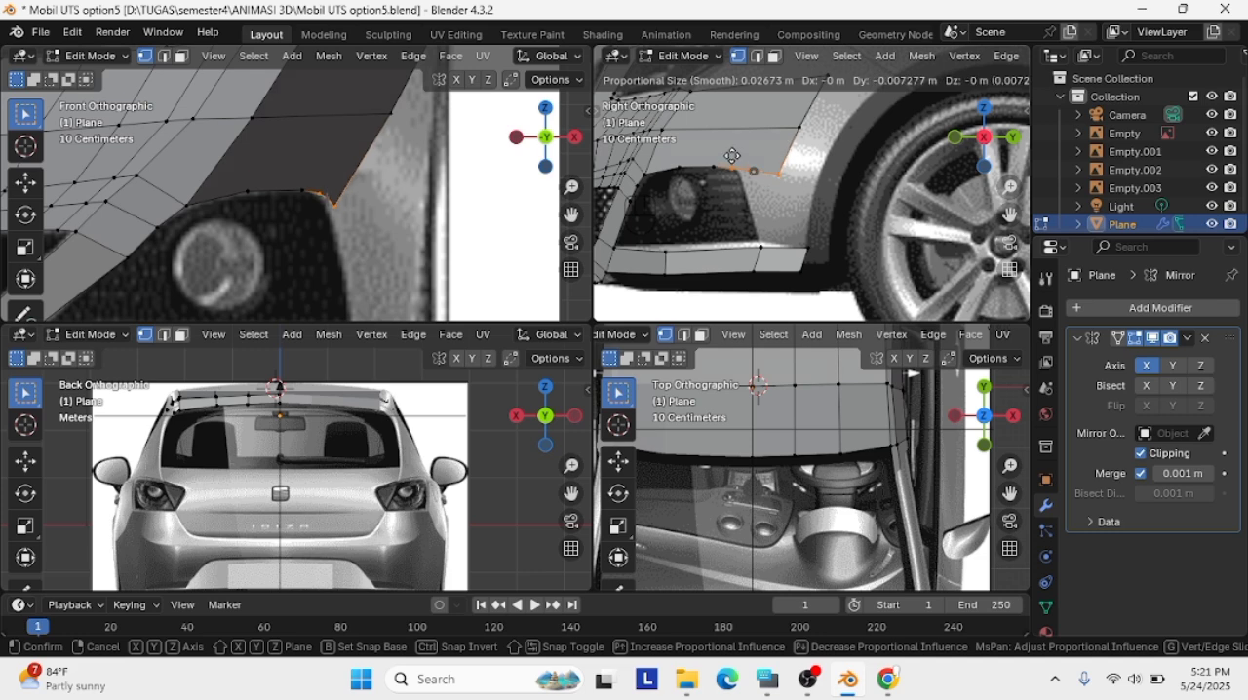
click(729, 156)
key(g)
click(847, 162)
key(ctrl+z)
Nudge the opening's outer end vertex and its neighbouring corner vertex in the front view to match the reference
click(350, 221)
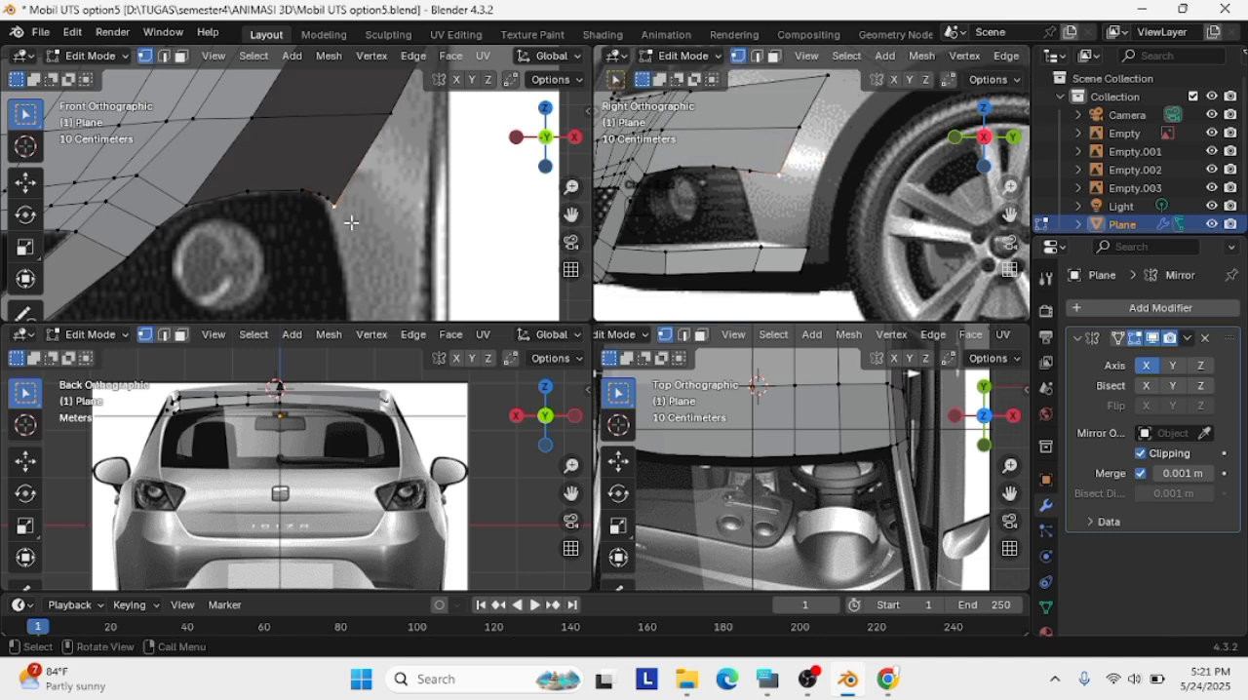
key(g)
click(317, 198)
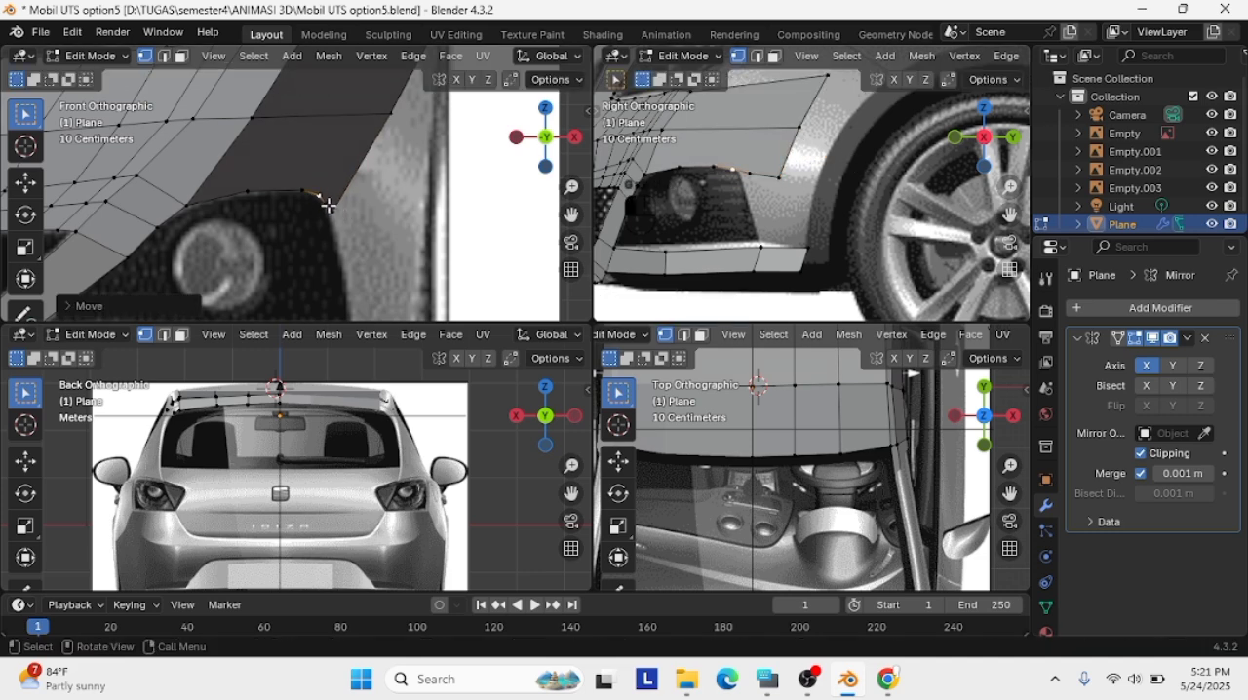
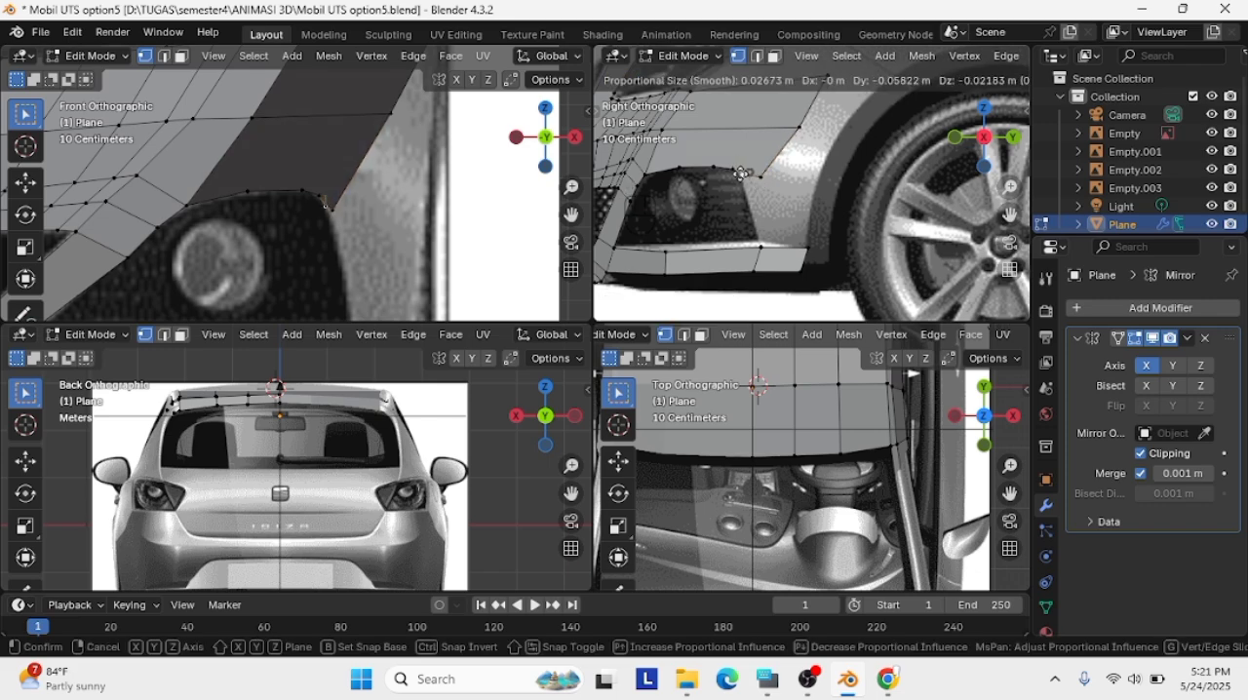
Move the opening's outer end vertex and its neighbouring corner vertices onto the fog-light outline in the right view
click(741, 173)
scroll(743, 172, up, 4)
key(g)
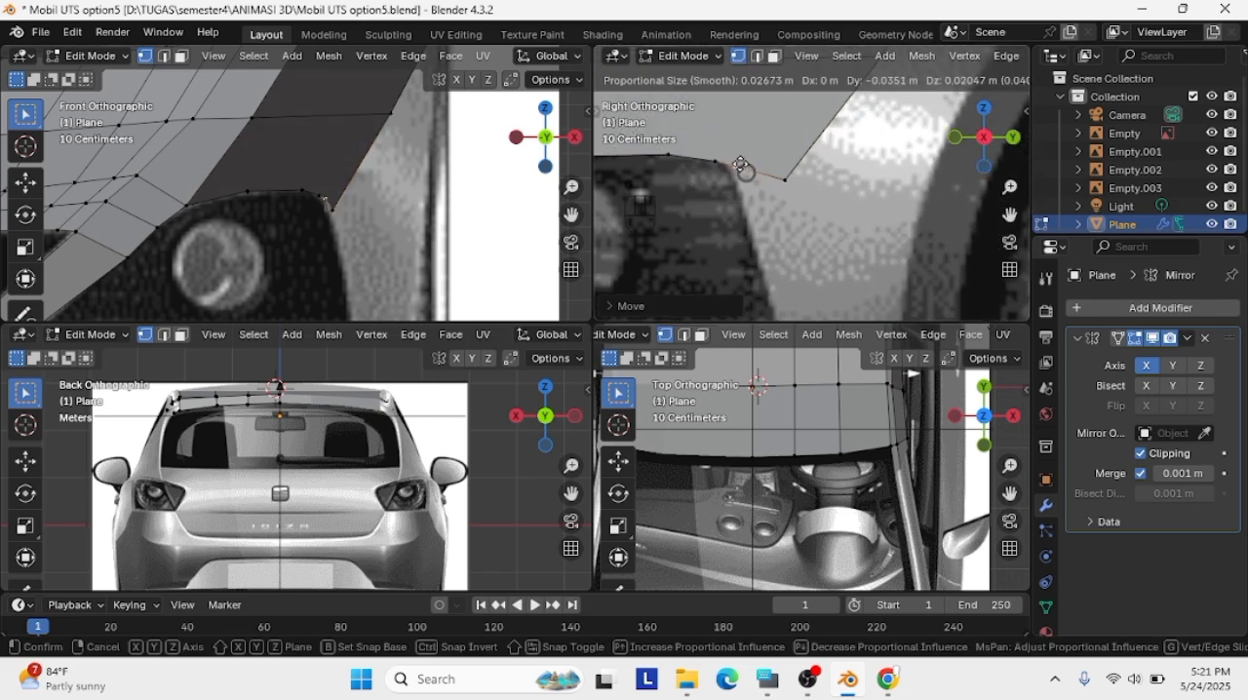
click(740, 167)
key(g)
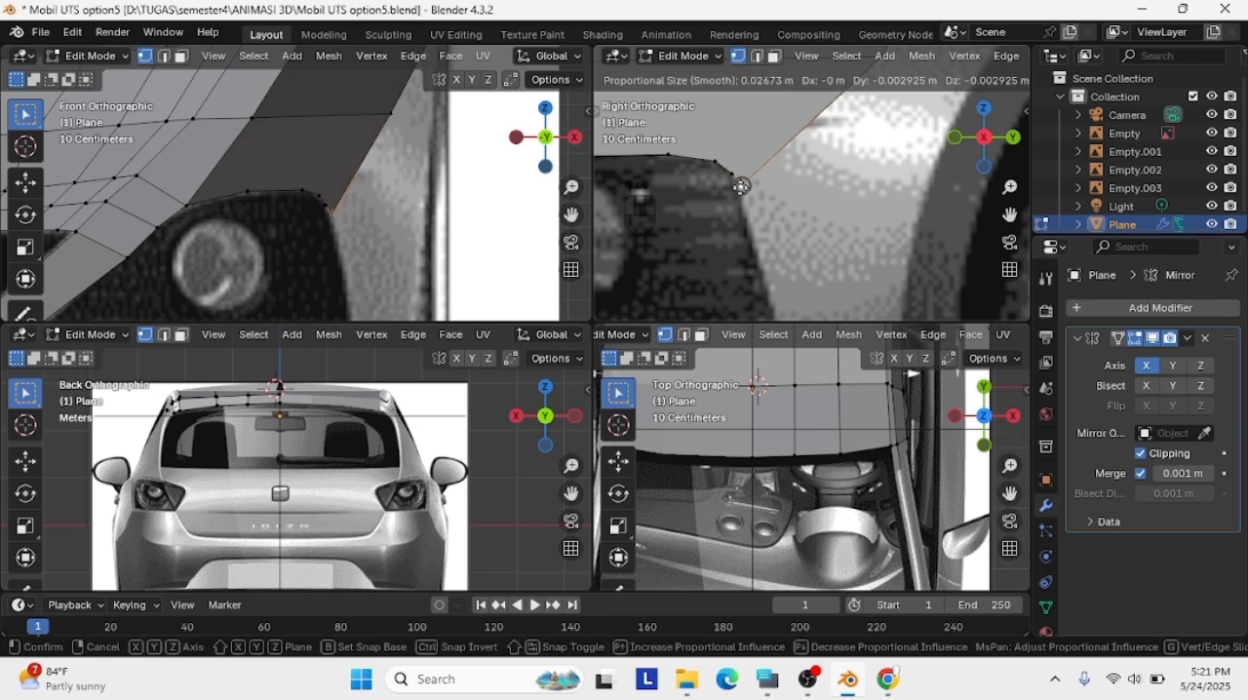
click(741, 187)
scroll(826, 224, down, 4)
scroll(828, 258, up, 3)
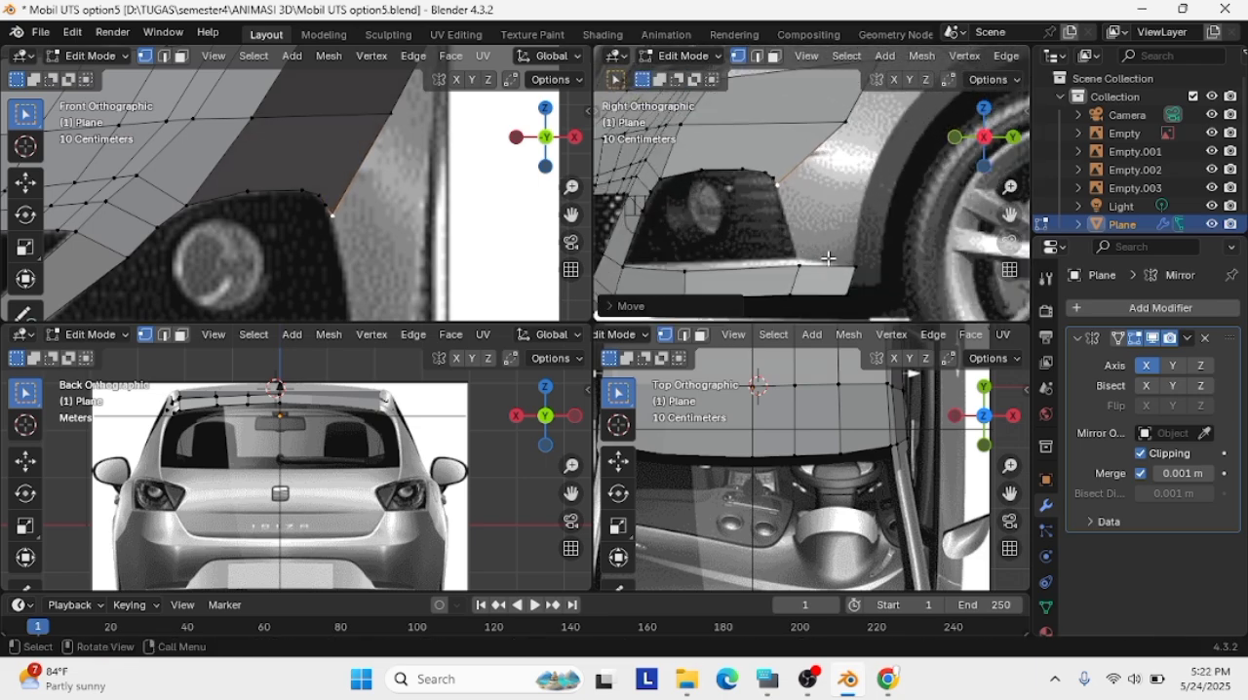
Delete the outer end section of the strip below the fog light and join its new end to the opening's outer vertex
key(x)
click(799, 275)
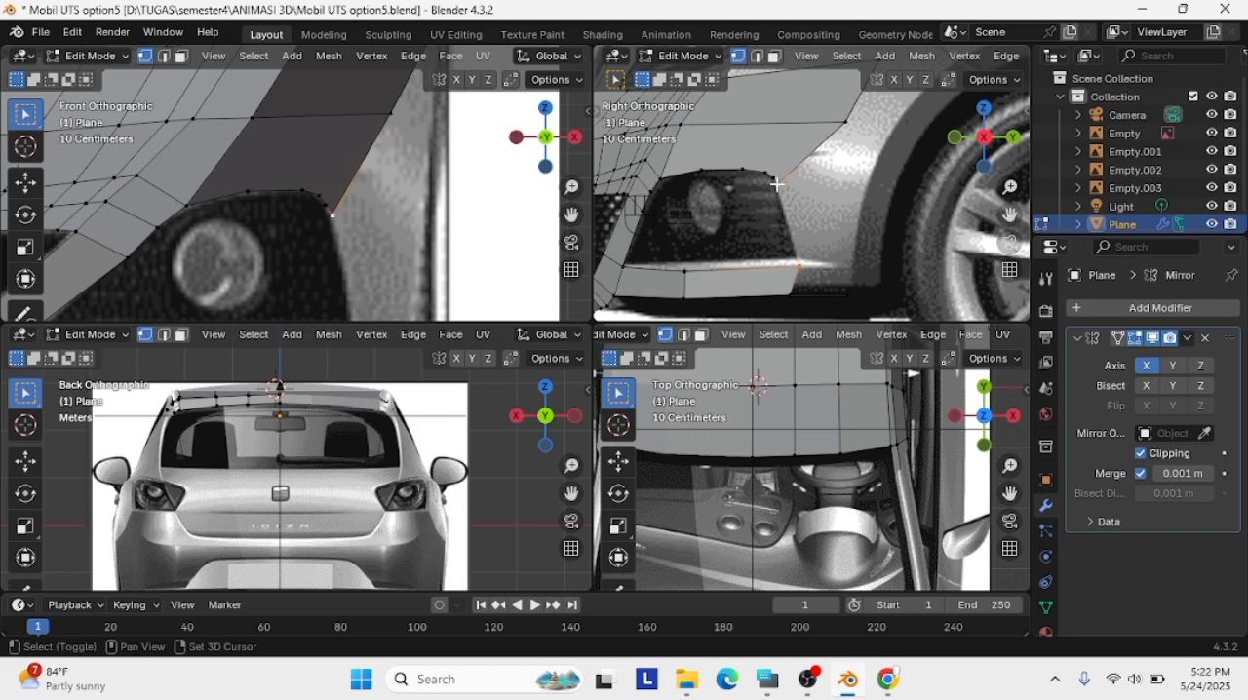
scroll(819, 289, down, 3)
scroll(312, 243, down, 5)
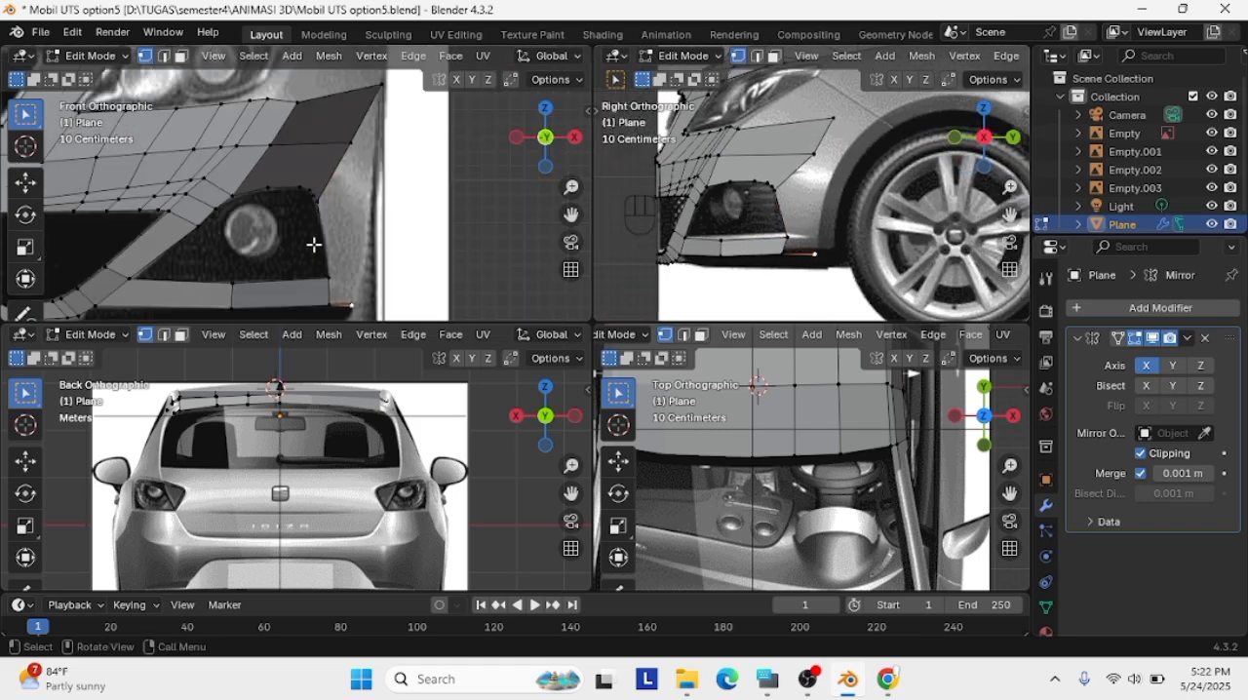
drag(1004, 221, 933, 230)
key(Delete)
click(759, 260)
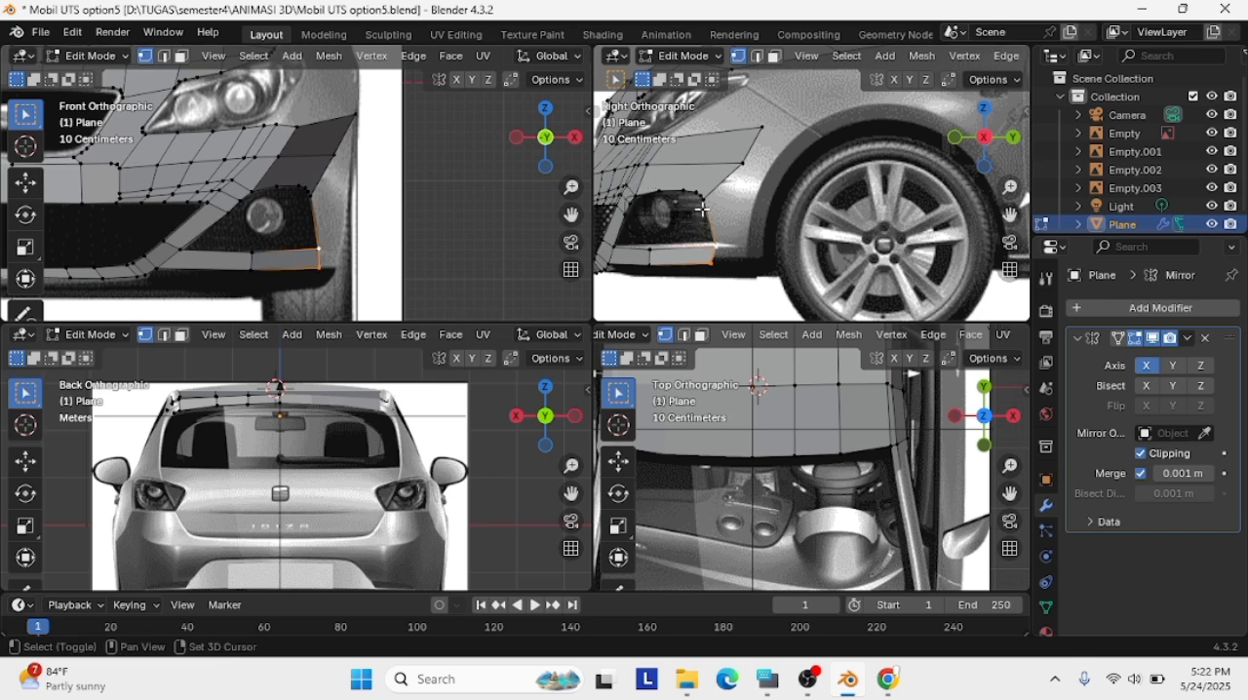
Try to extrude the bumper's outer edge chain toward the front wheel arch from the right view
key(e)
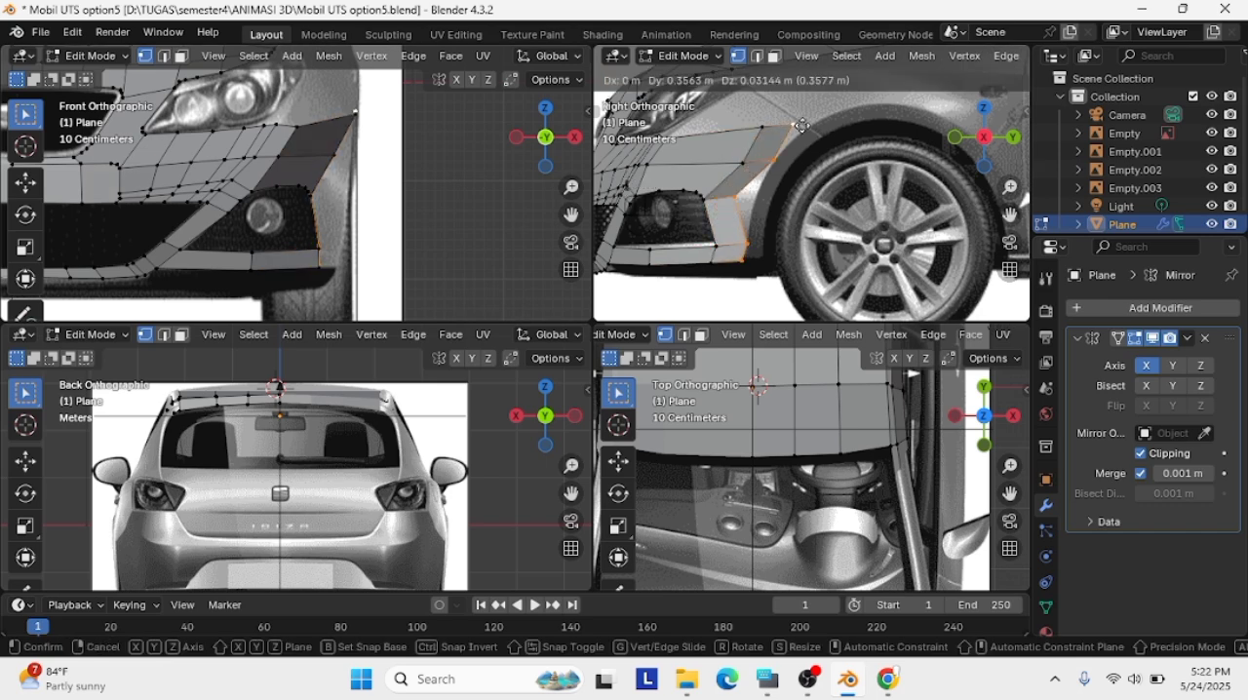
click(807, 148)
middle_drag(808, 148, 811, 190)
scroll(811, 190, down, 3)
key(g)
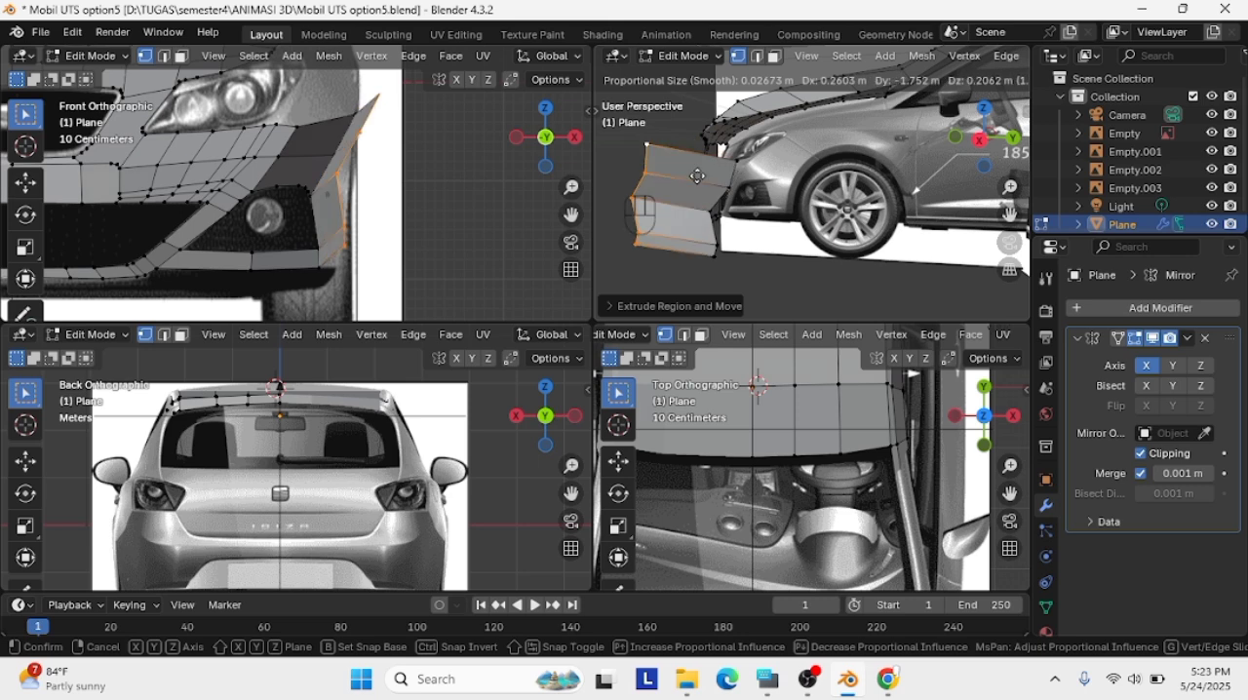
click(815, 193)
key(x)
click(817, 195)
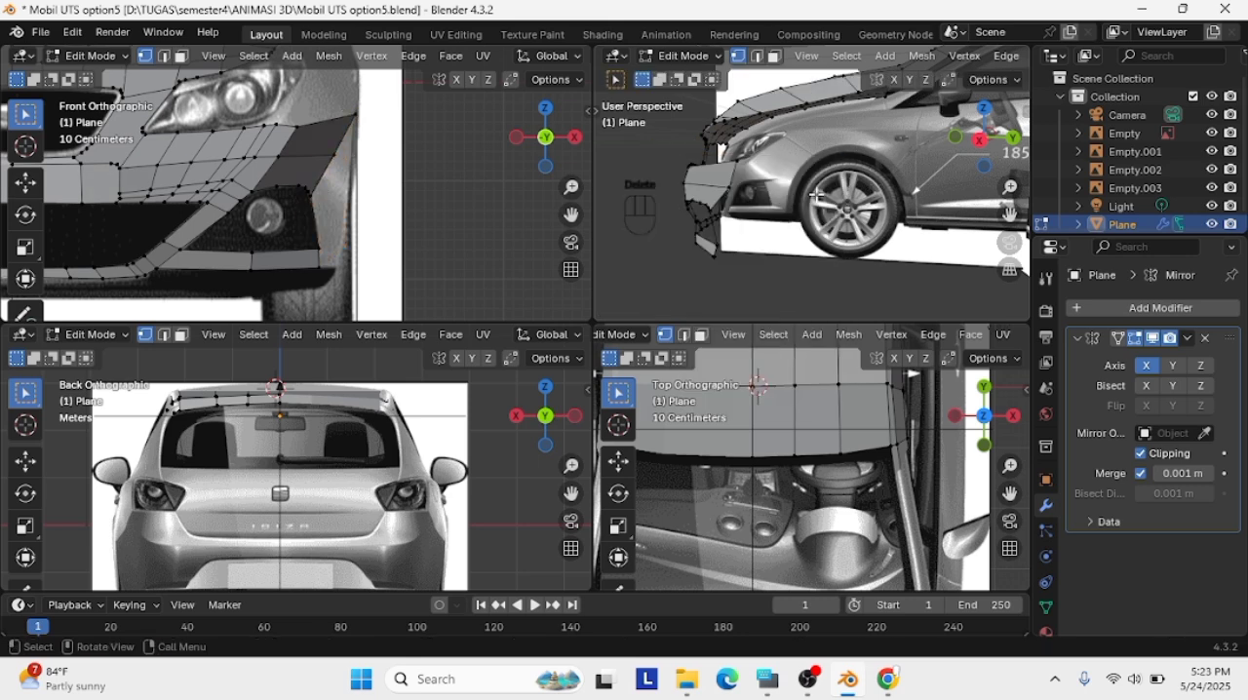
Try to extrude the bumper's outer edge chain outward in the front view
click(355, 121)
shift+click(322, 266)
key(e)
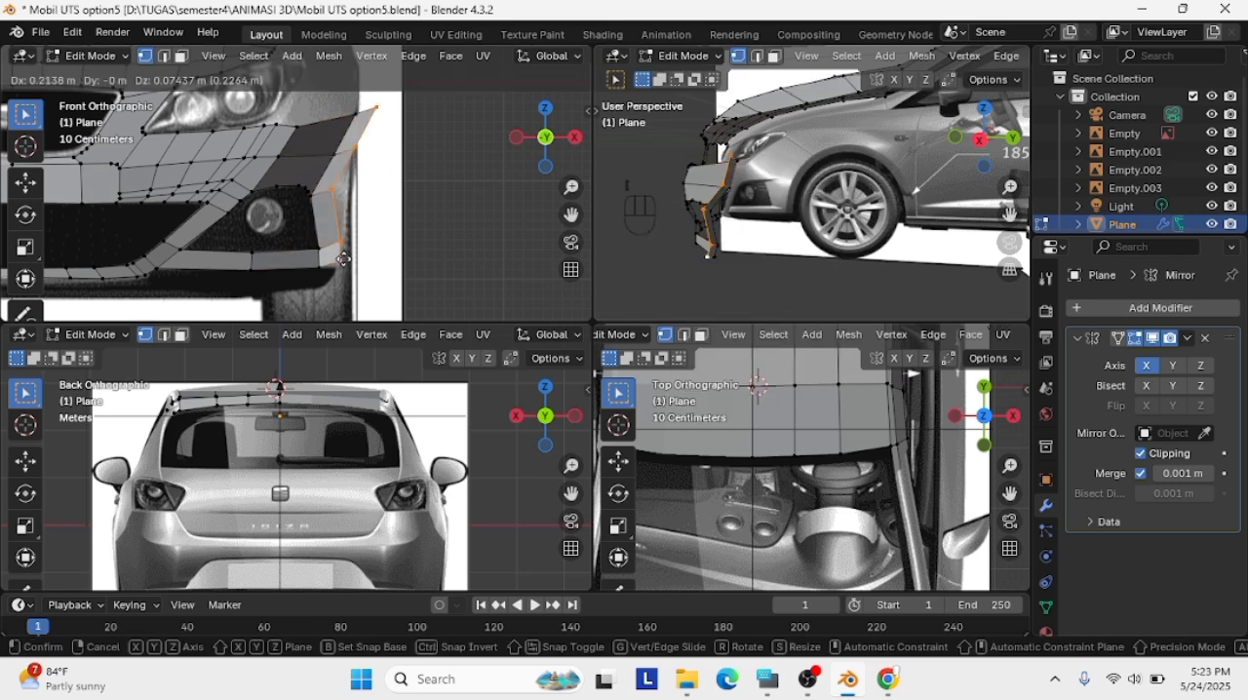
click(375, 257)
Try to shift the extruded bumper edge back toward the front wheel in the right view
key(g)
click(827, 188)
key(KP_3)
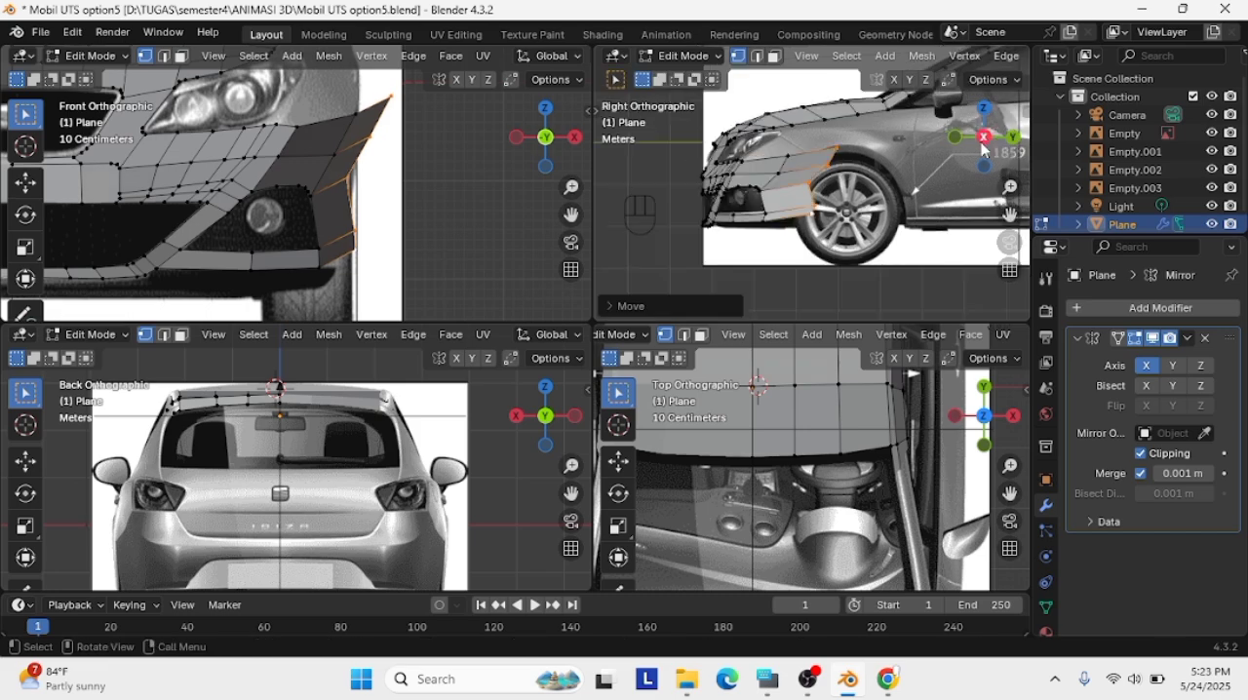
key(g)
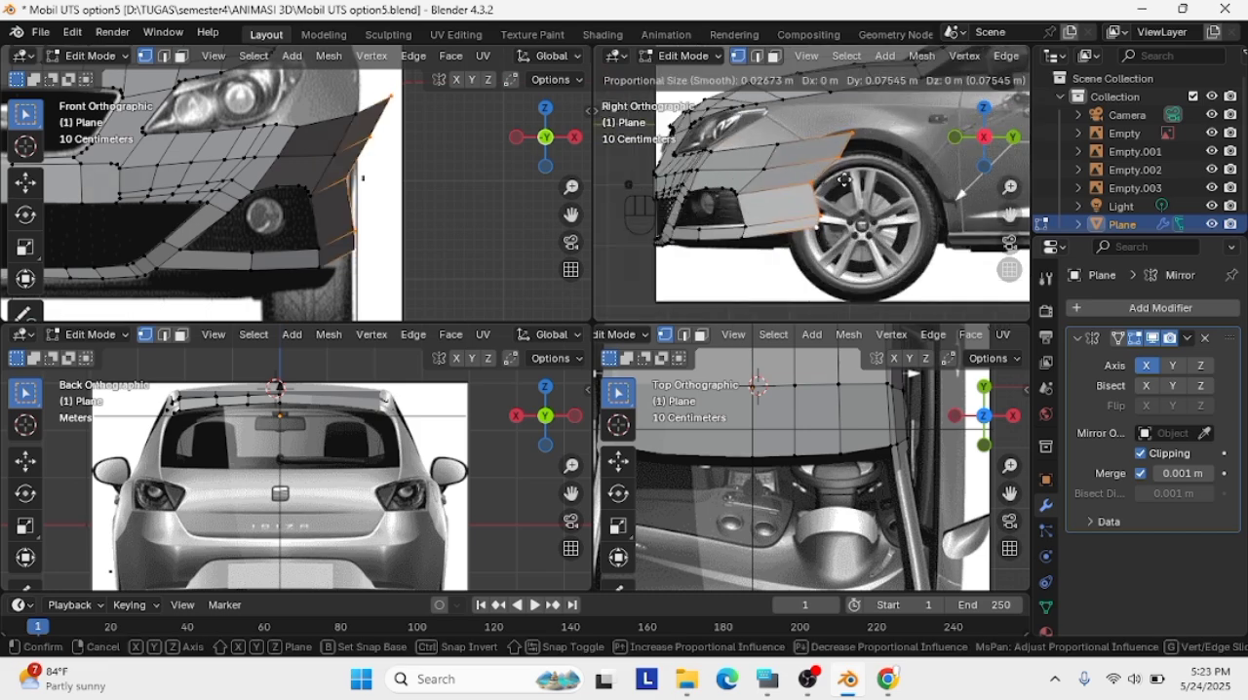
click(844, 181)
middle_drag(848, 182, 673, 187)
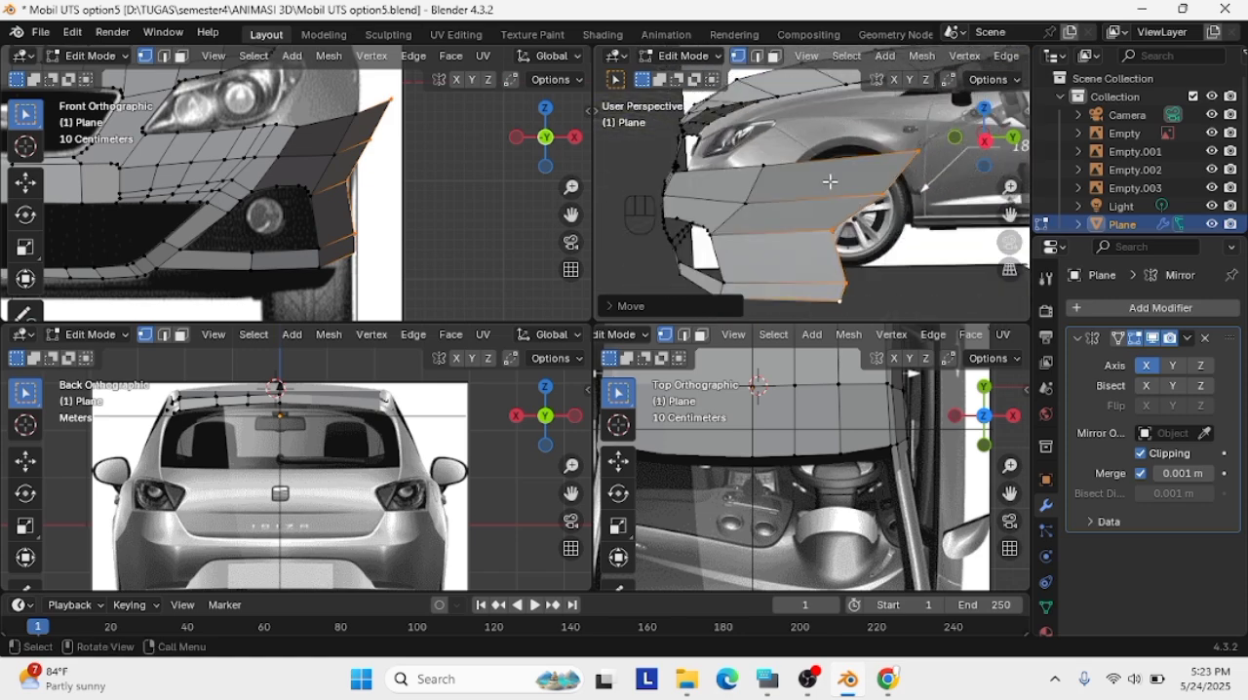
key(ctrl+z)
Try to rebuild the face above the fog-light opening with a simplified upper edge and a loop cut
scroll(293, 172, up, 3)
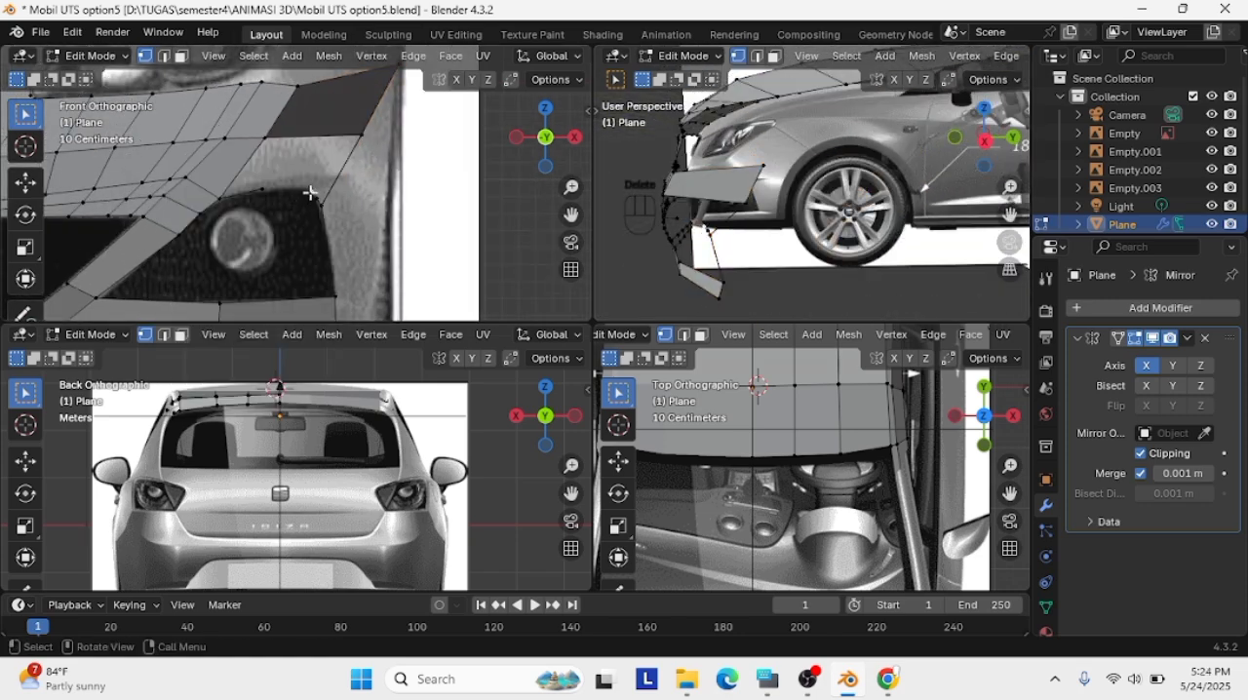
key(x)
click(315, 199)
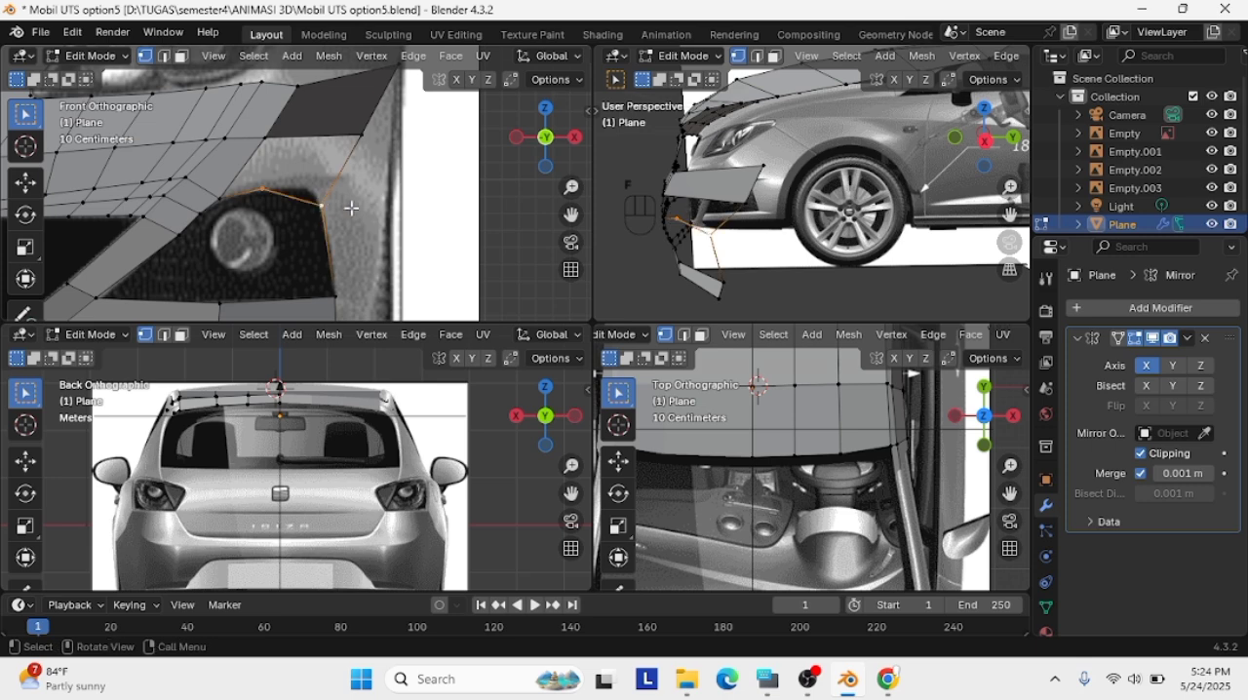
scroll(351, 207, up, 2)
click(248, 191)
key(g)
click(250, 193)
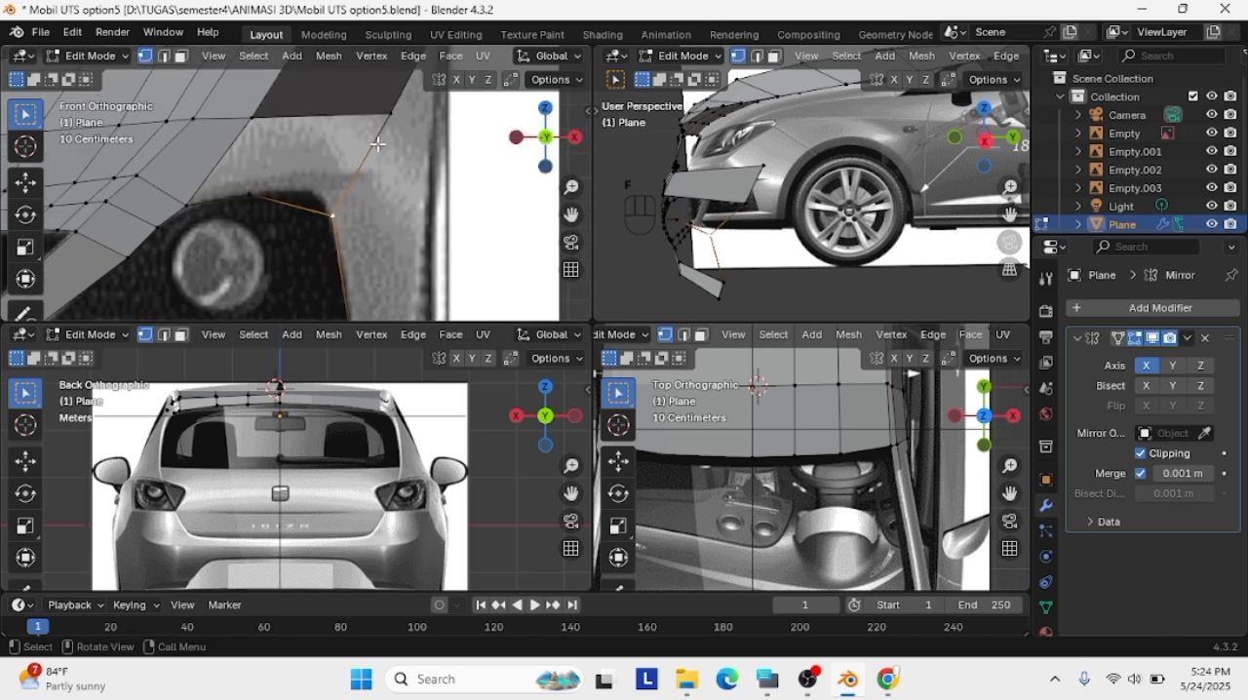
shift+click(252, 119)
key(f)
key(ctrl+r)
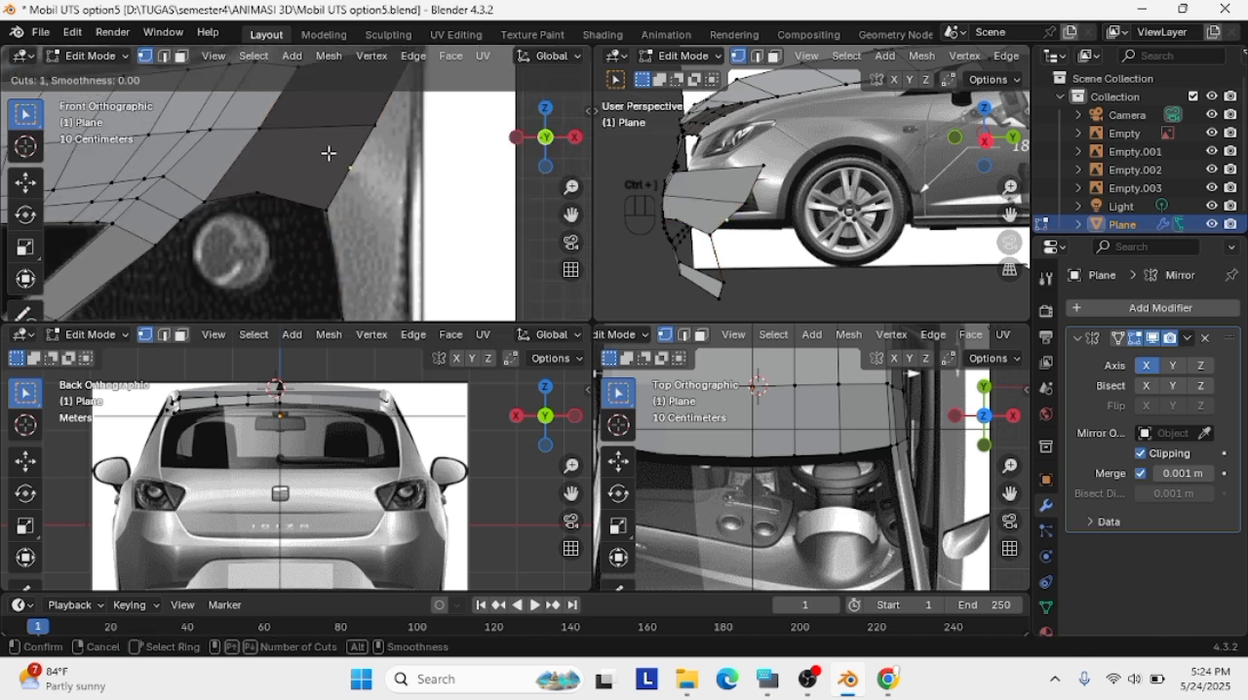
Undo the face rebuild and vertex removal above the fog-light opening
key(Escape)
key(ctrl+z)
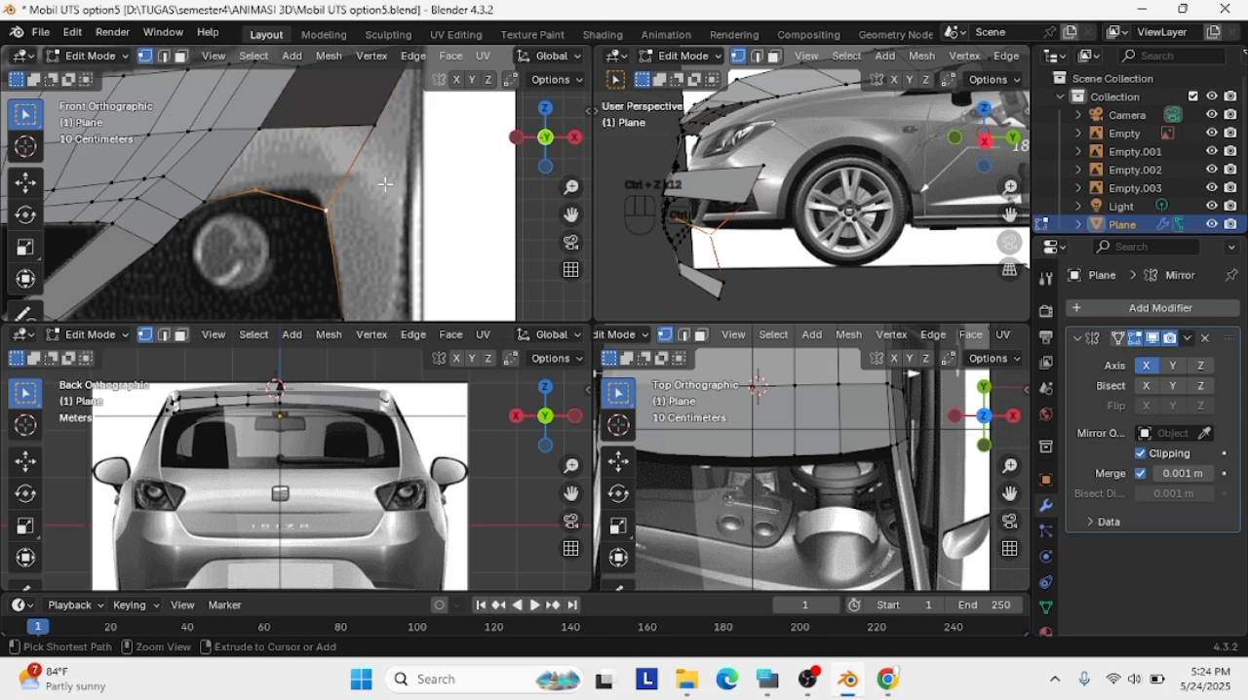
key(ctrl+z)
key(ctrl+z)
key(ctrl+z)
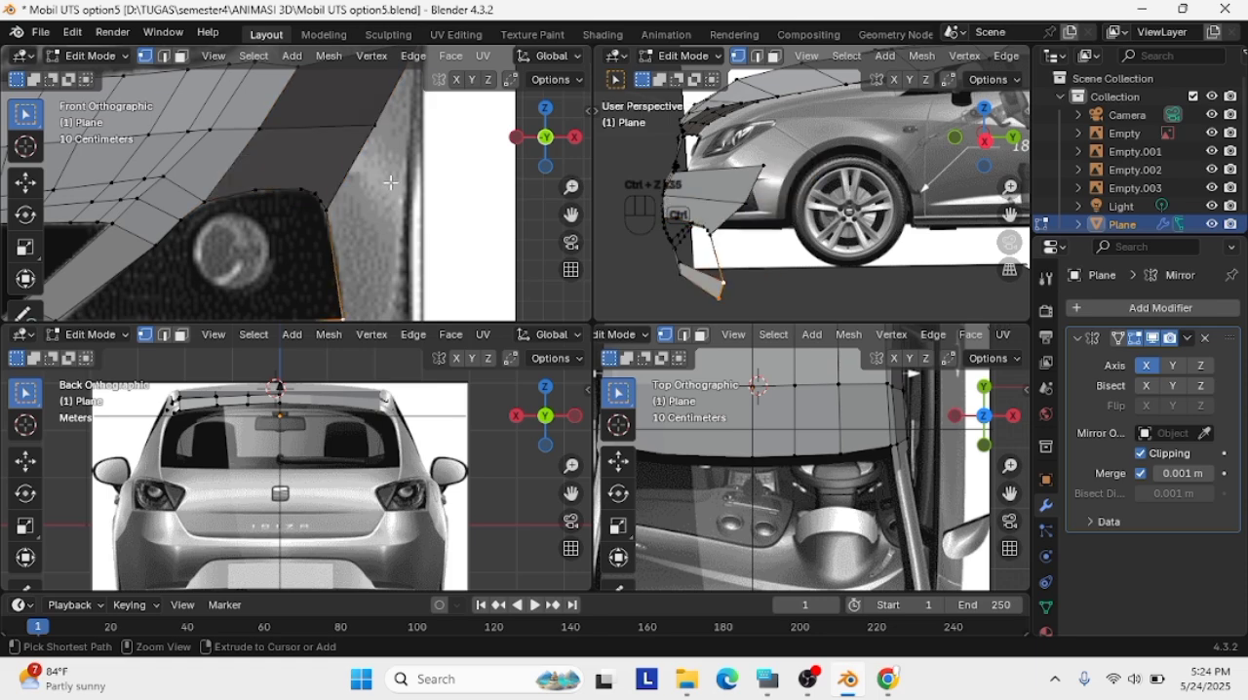
Dissolve the extra vertices on the opening's upper edge near its outer corner
scroll(350, 187, up, 3)
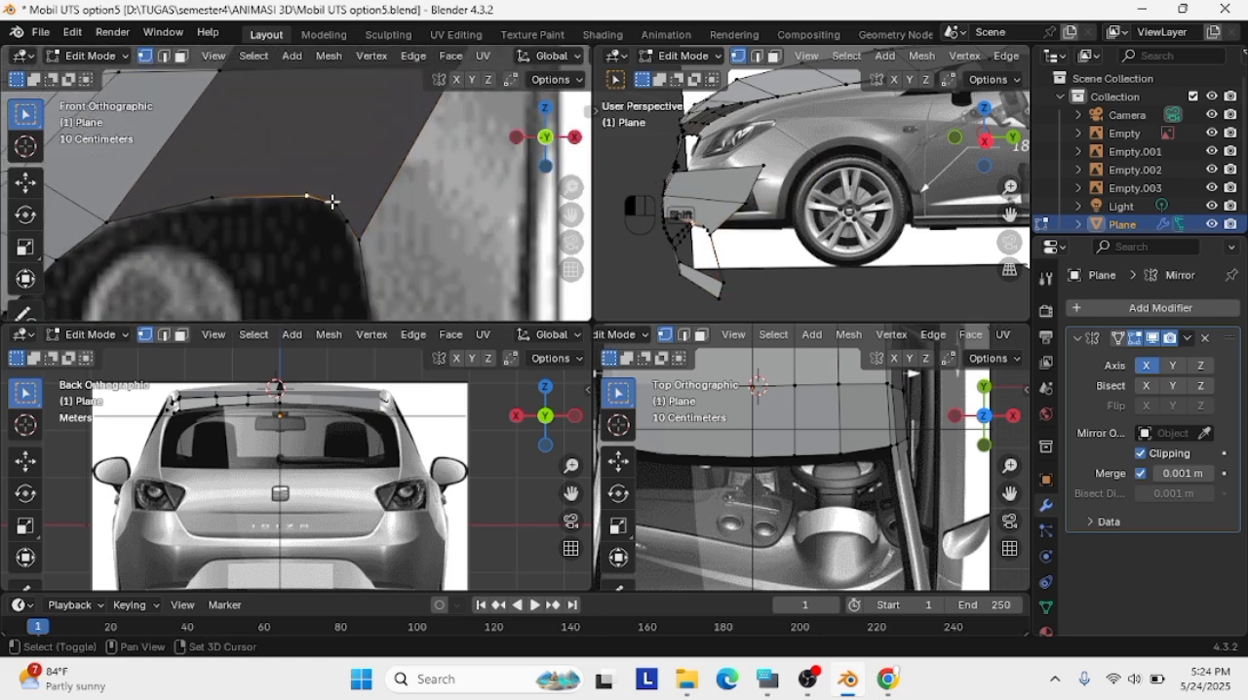
right_click(341, 210)
key(Delete)
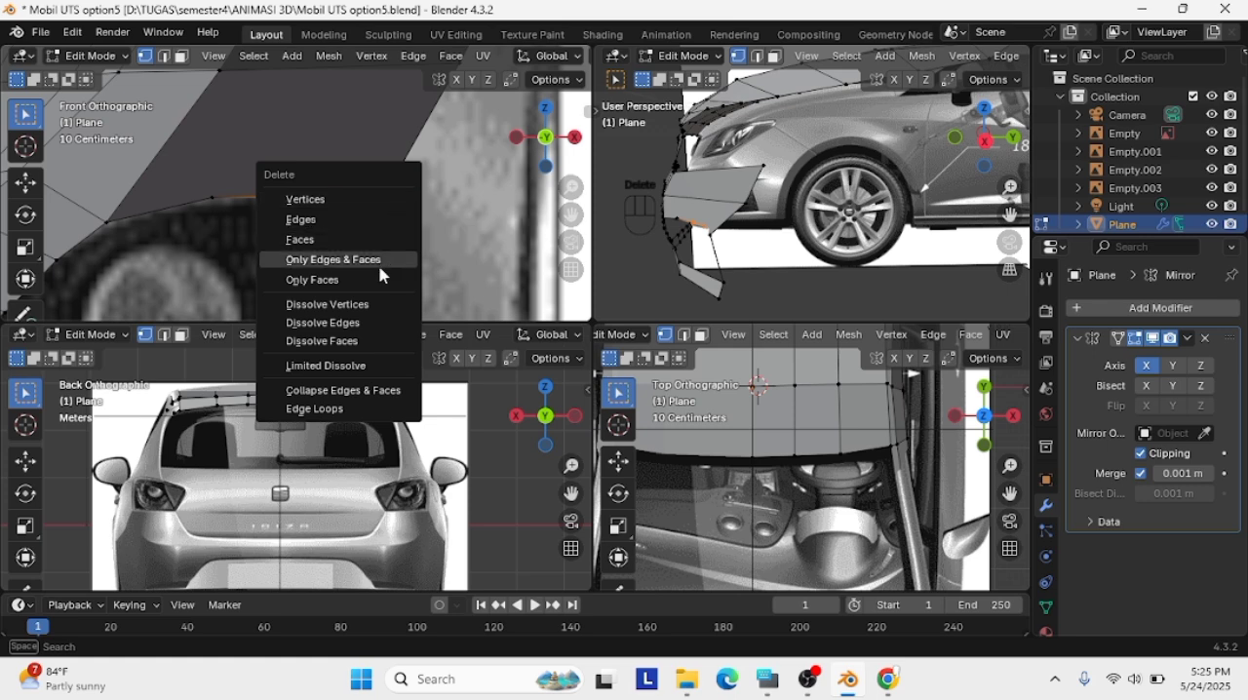
click(348, 302)
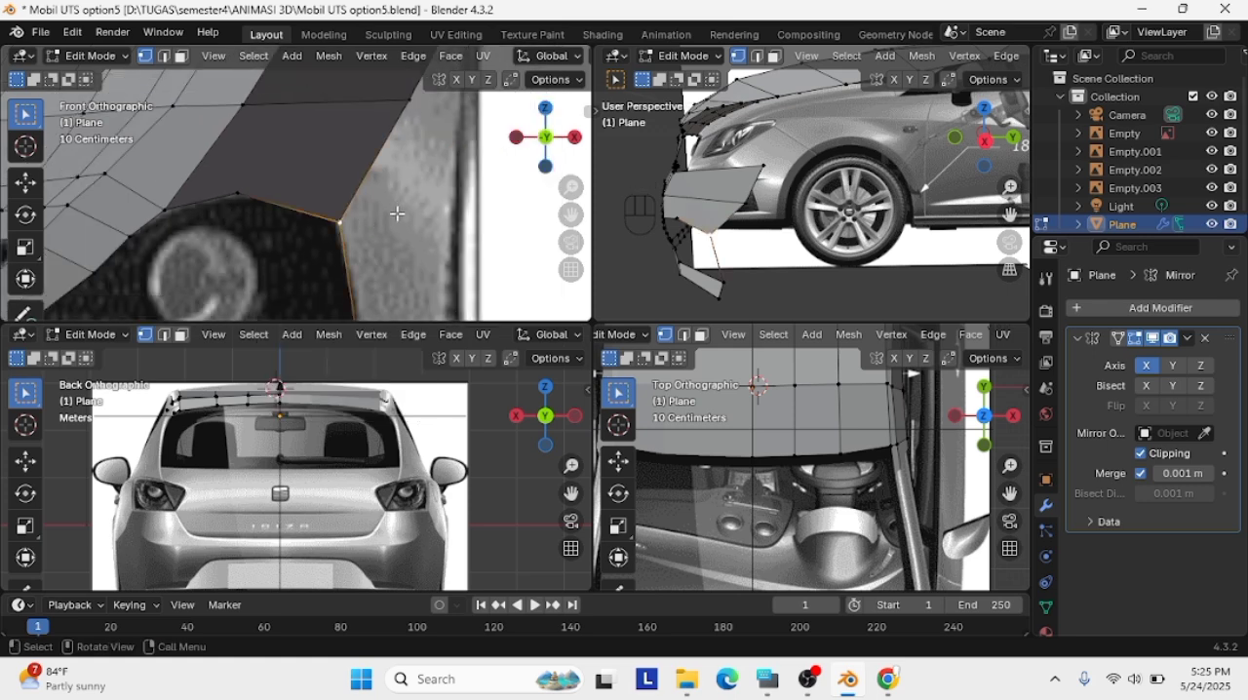
scroll(390, 216, down, 2)
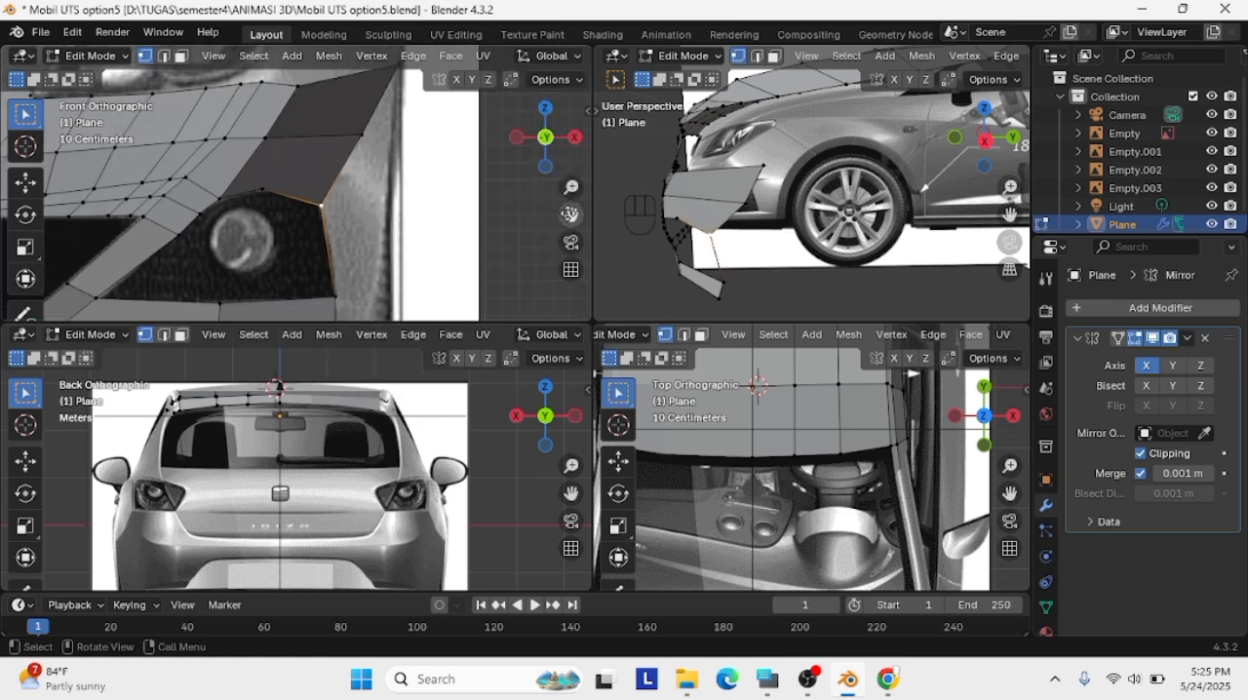
Add a lengthwise loop cut to the outer bumper faces above the fog-light opening
key(ctrl+r)
click(286, 169)
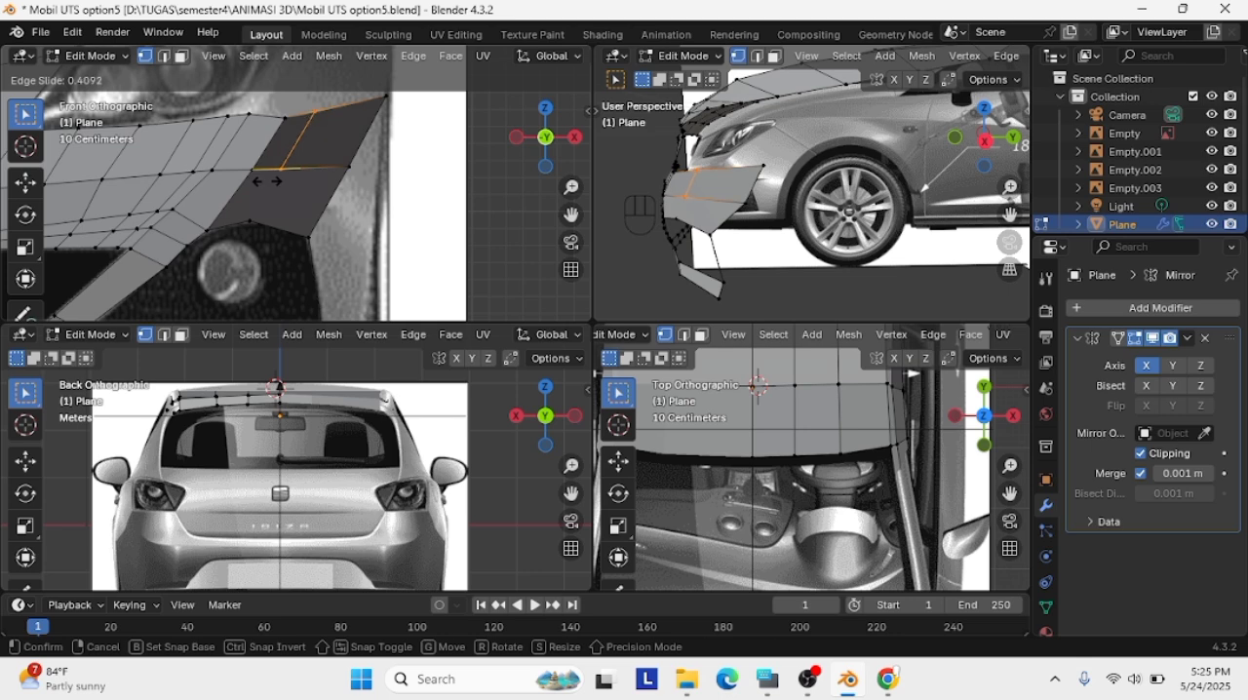
click(280, 173)
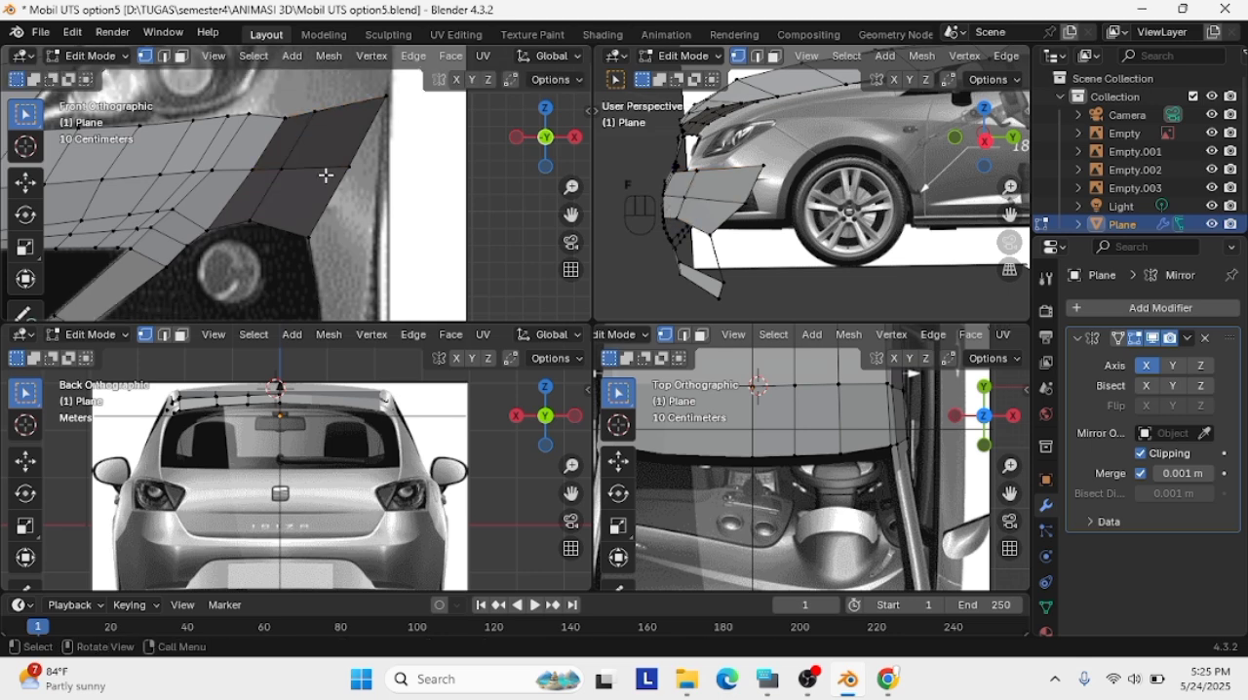
key(ctrl+r)
click(318, 169)
click(308, 174)
Try Shrink/Fatten on the opening's outer corner vertex, then undo it
click(304, 235)
shift+right_click(280, 225)
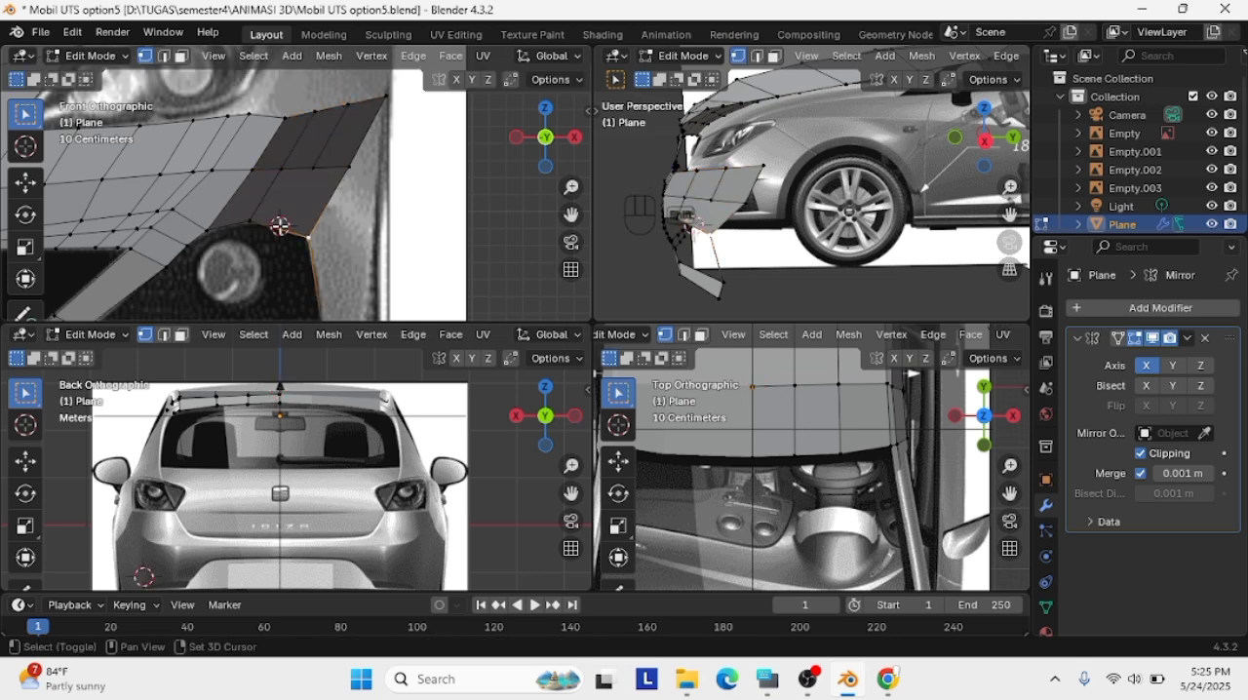
right_click(749, 387)
click(749, 387)
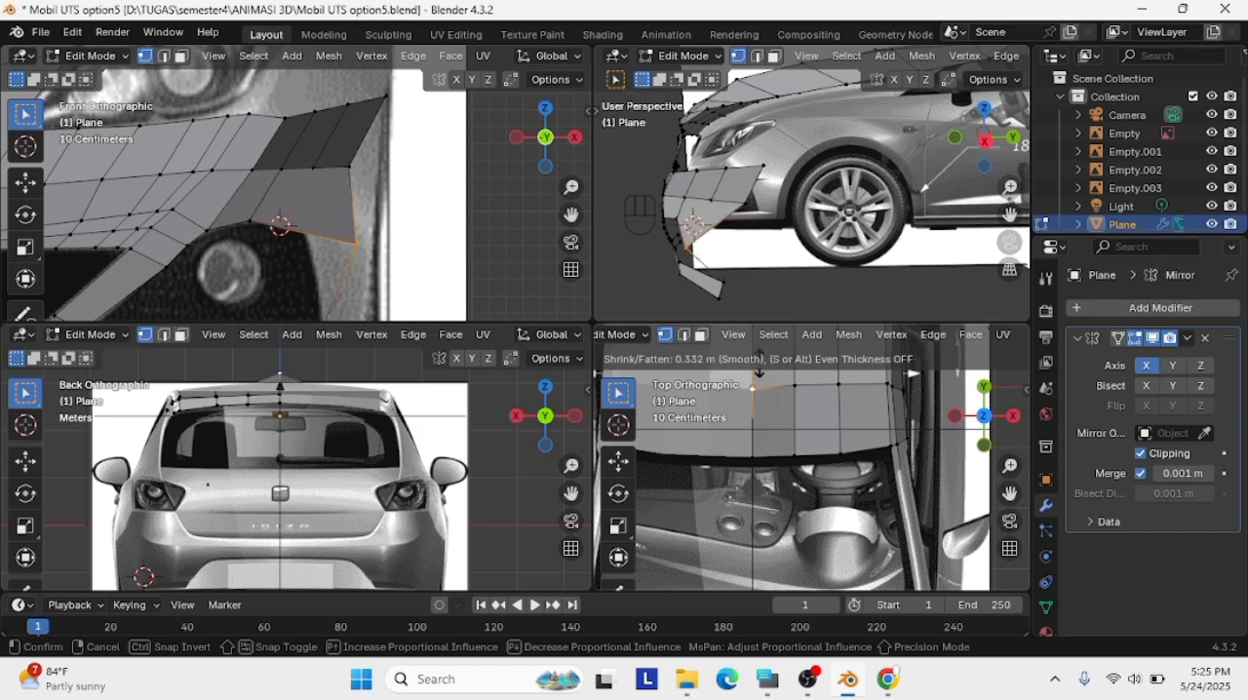
click(747, 400)
key(ctrl+z)
shift+right_click(799, 387)
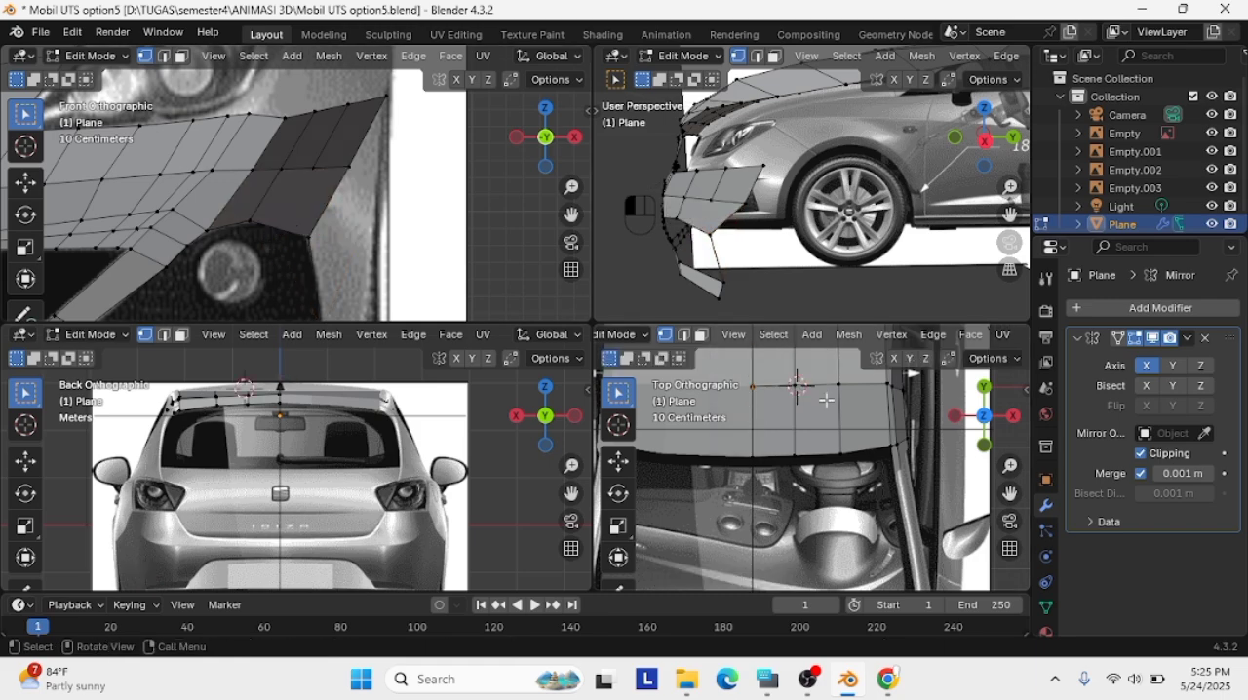
click(825, 398)
Reposition the vertex beside the opening's outer corner along the fog light's upper outline in the front view
scroll(310, 244, up, 1)
click(310, 245)
click(244, 228)
key(g)
click(240, 228)
key(g)
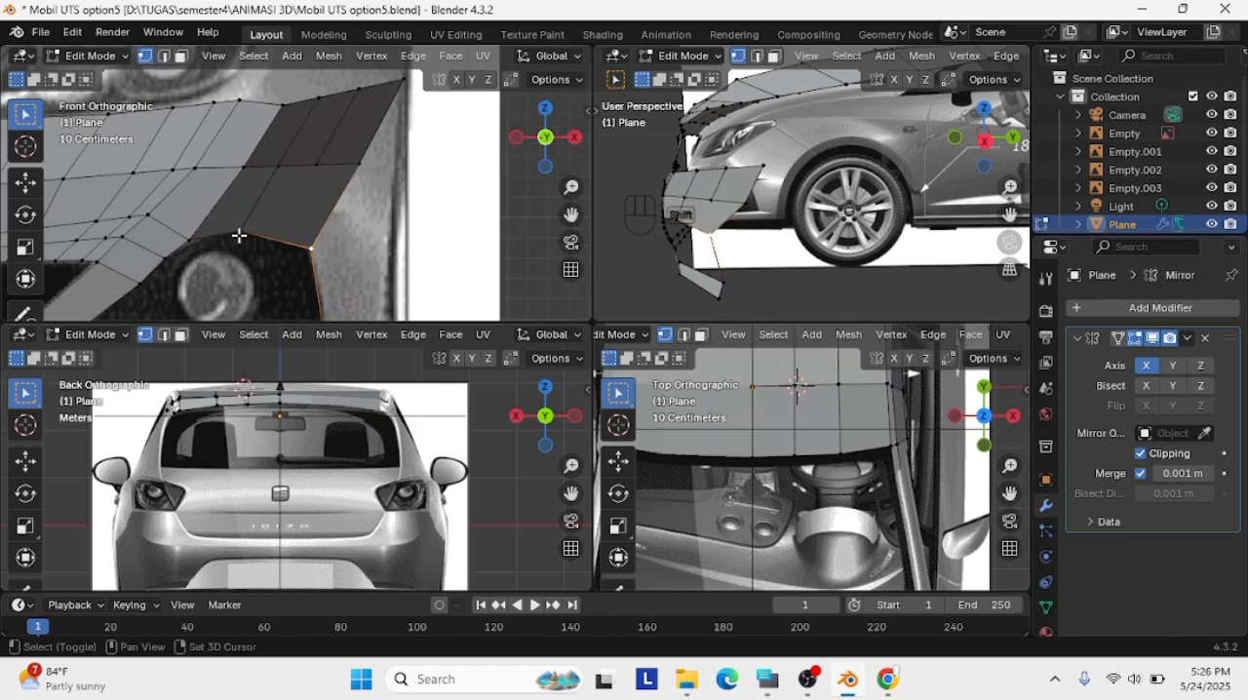
click(292, 218)
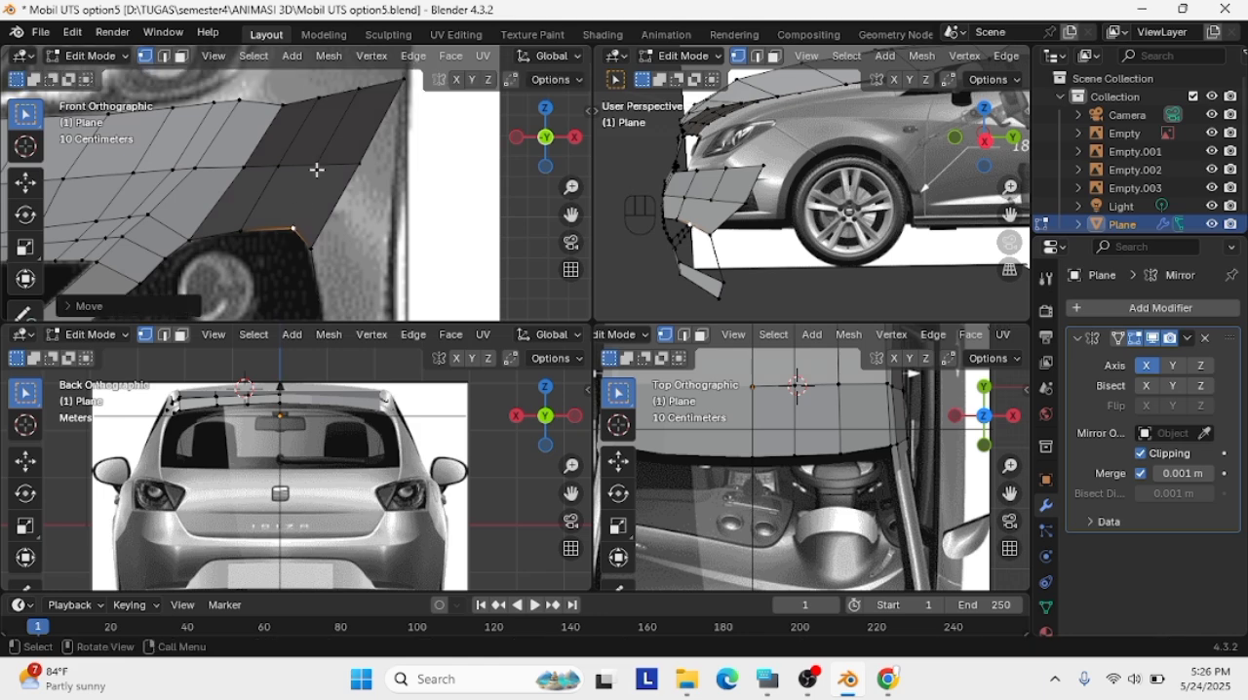
alt+click(298, 218)
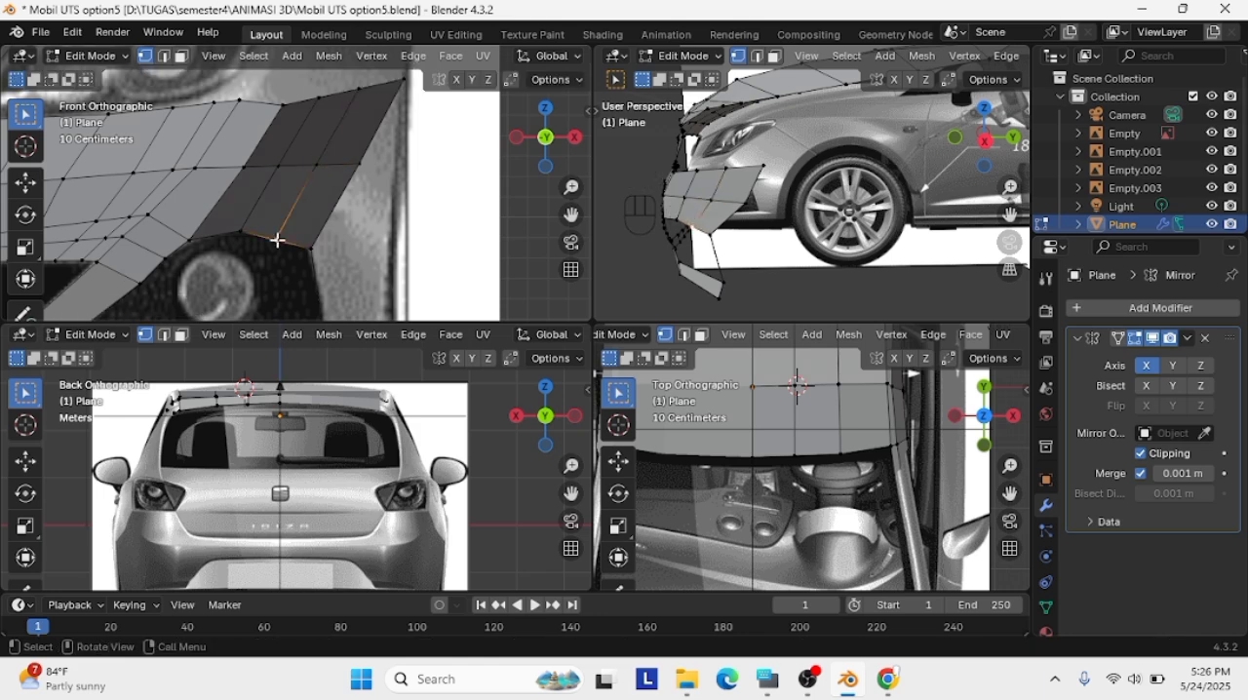
Space the remaining vertices along the opening's upper edge to follow the fog-light curve in the front view
key(g)
click(260, 223)
key(g)
click(197, 234)
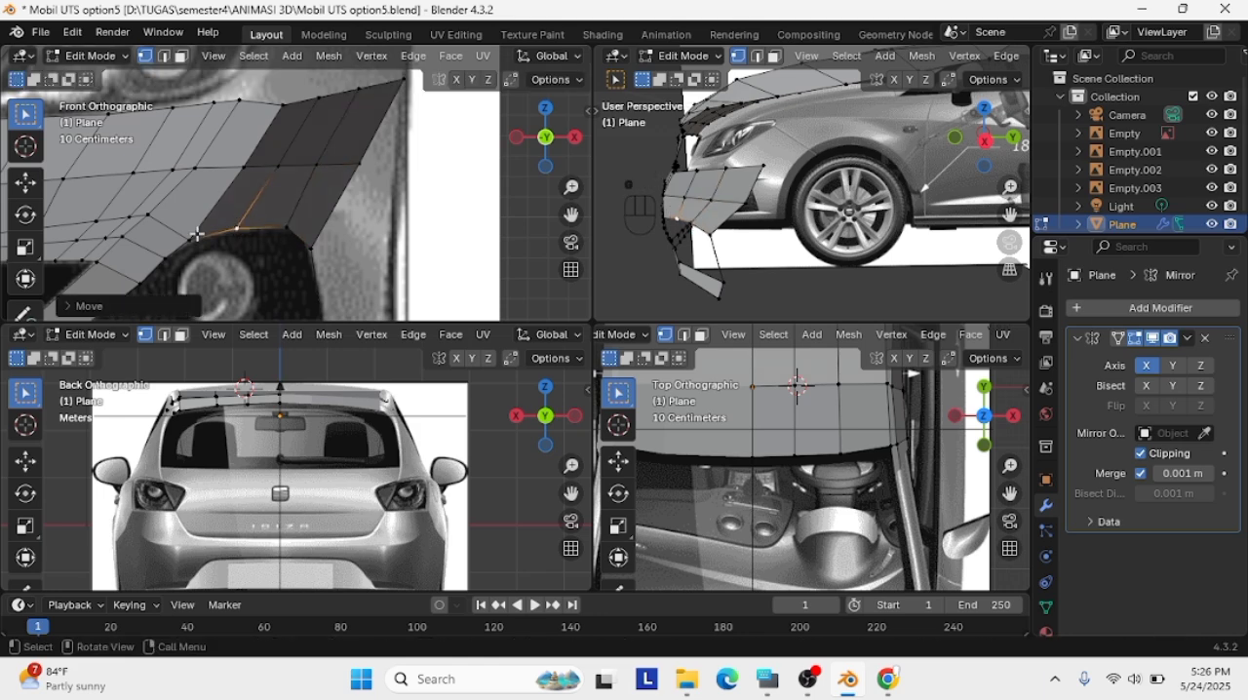
key(g)
click(223, 231)
key(g)
click(241, 232)
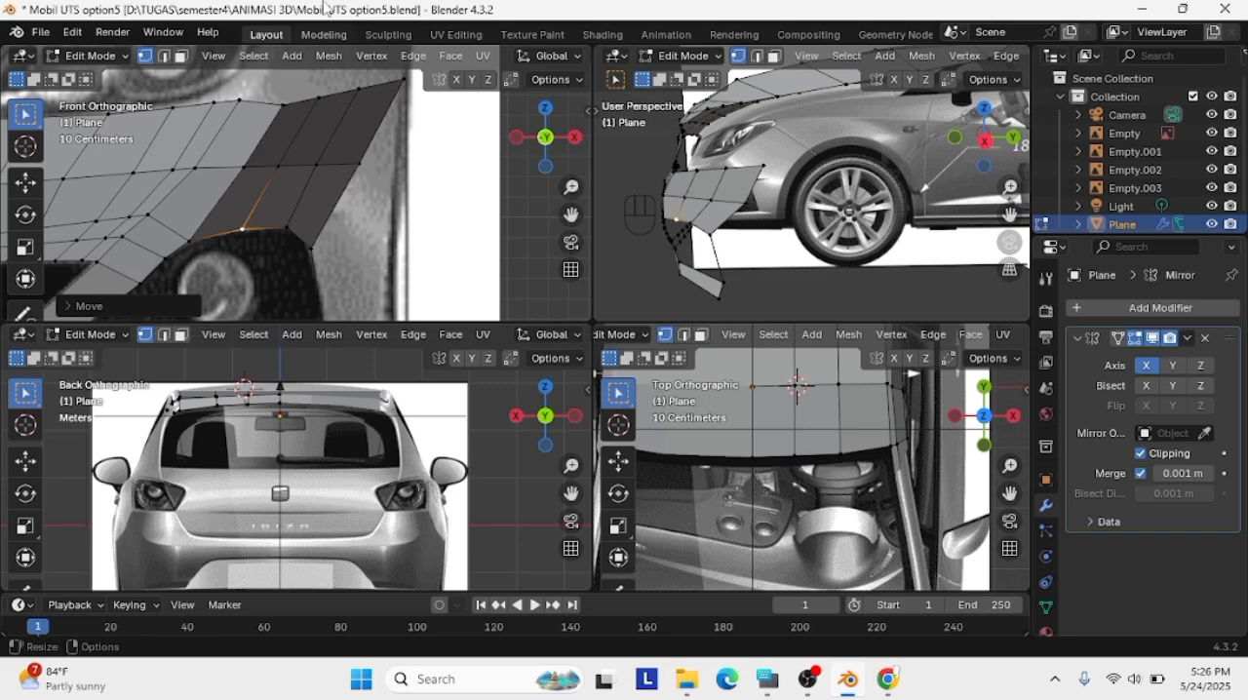
Isolate the body mesh in local view and examine the bumper's outer corner from an angled perspective
click(309, 248)
click(984, 140)
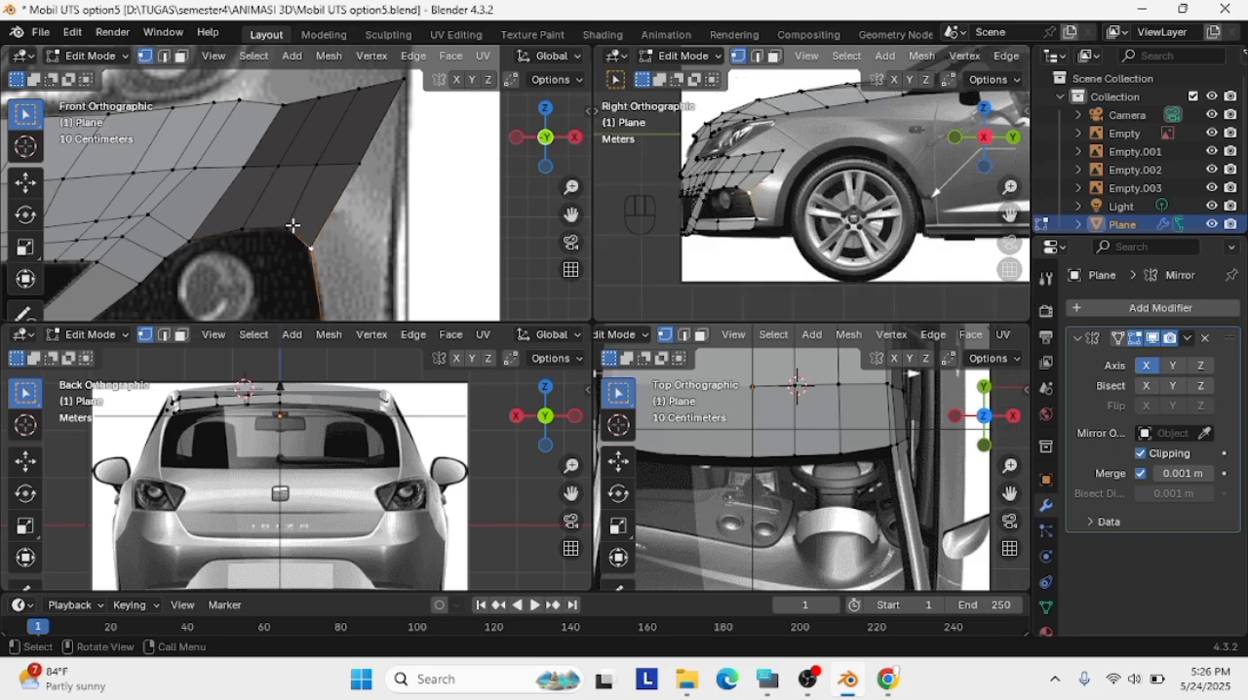
scroll(755, 167, up, 2)
key(slash)
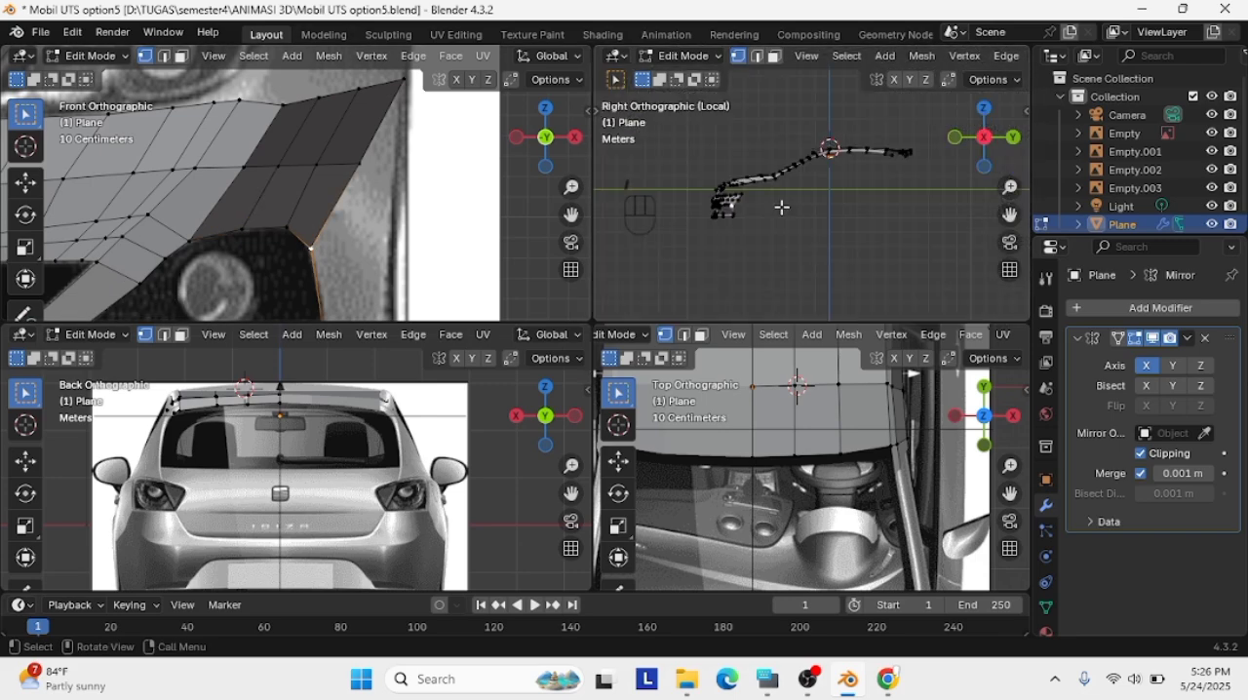
scroll(780, 205, up, 6)
middle_drag(780, 206, 789, 189)
drag(1010, 215, 1014, 217)
click(840, 220)
middle_drag(840, 220, 797, 224)
scroll(404, 163, down, 3)
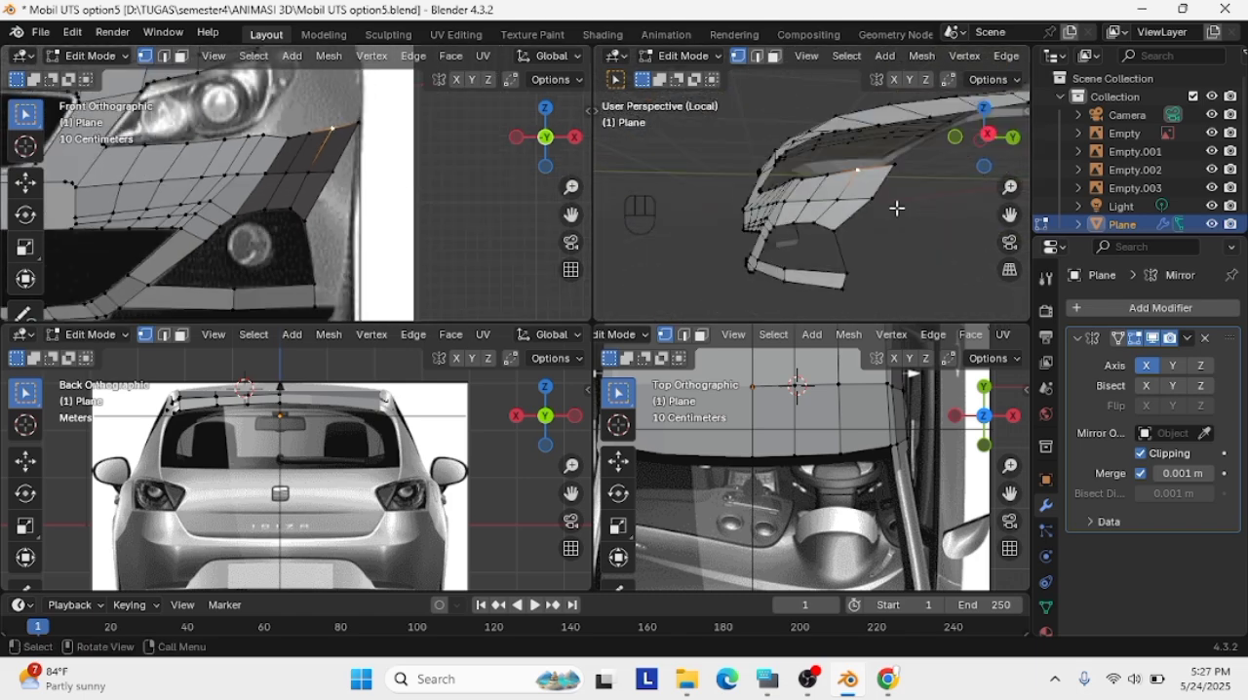
Adjust the vertex column above the fog-light opening with scaling and moving to smooth the bumper surface in the isolated perspective view
middle_drag(896, 207, 820, 212)
key(s)
click(783, 223)
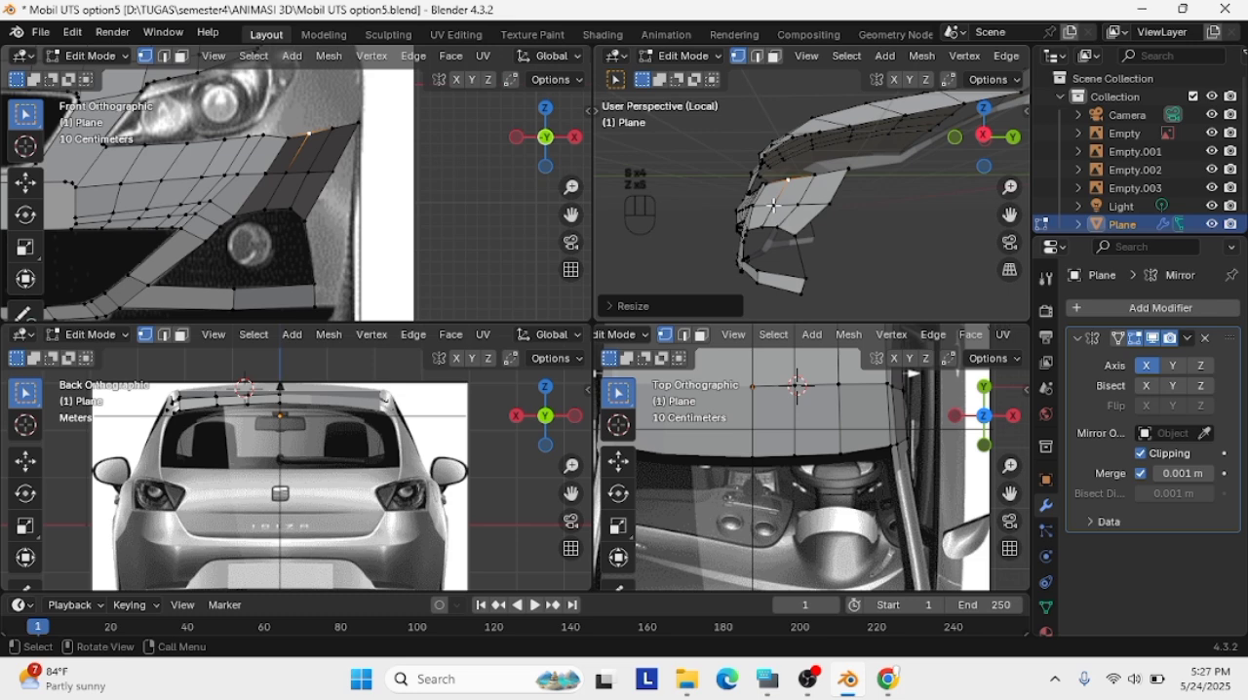
click(773, 206)
key(g)
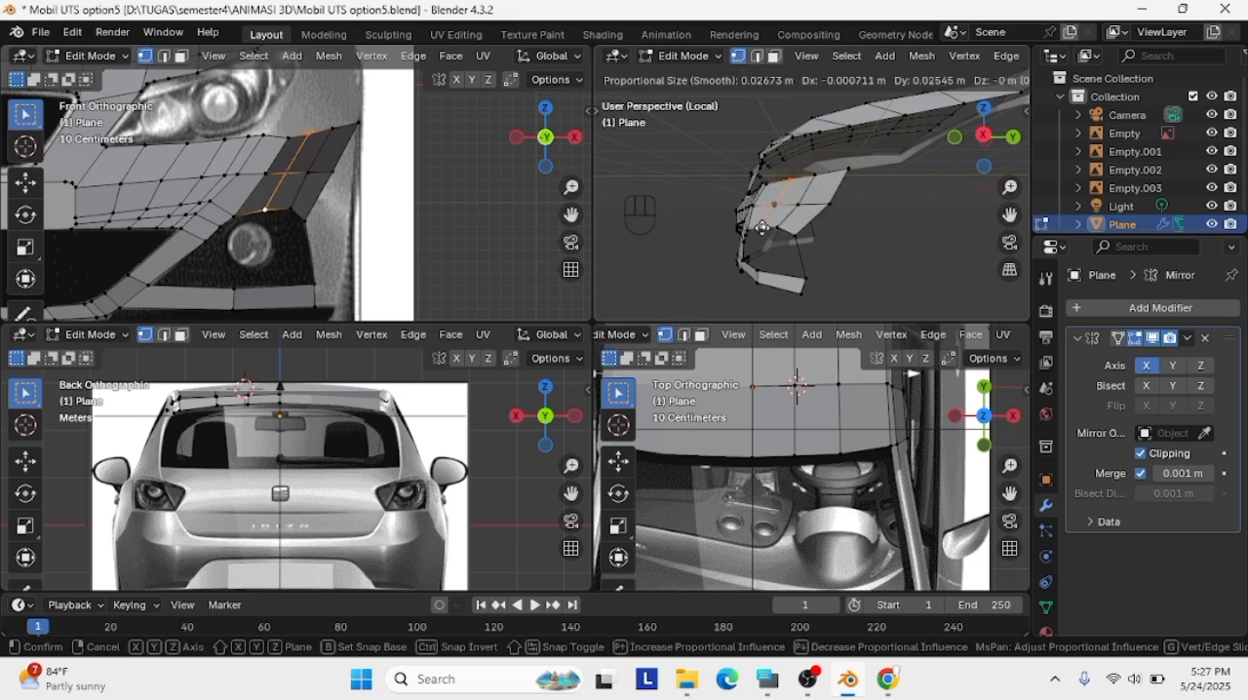
click(763, 228)
Reposition the vertex in the next column toward the bumper's outer corner from a rotated perspective view
middle_drag(770, 228, 850, 243)
key(g)
click(844, 247)
click(708, 248)
key(g)
click(707, 251)
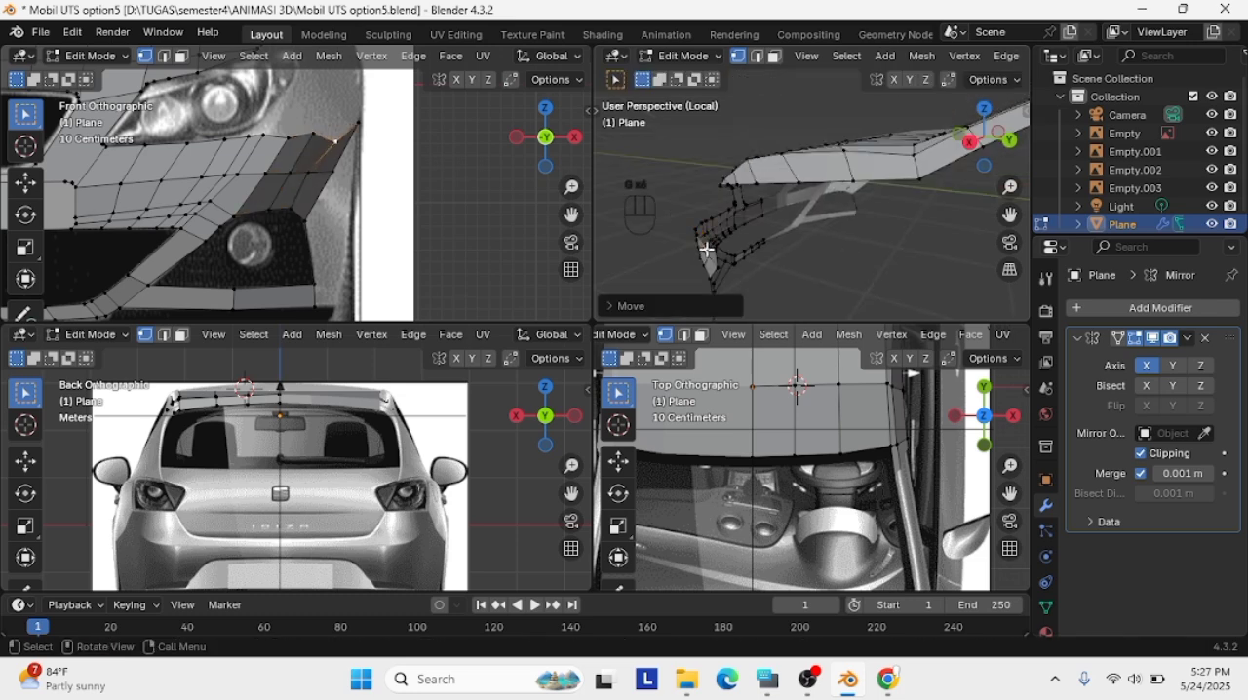
Try to move a vertex near the bumper's outer corner in the perspective view, then undo the move
click(703, 244)
key(g)
click(697, 264)
key(ctrl+z)
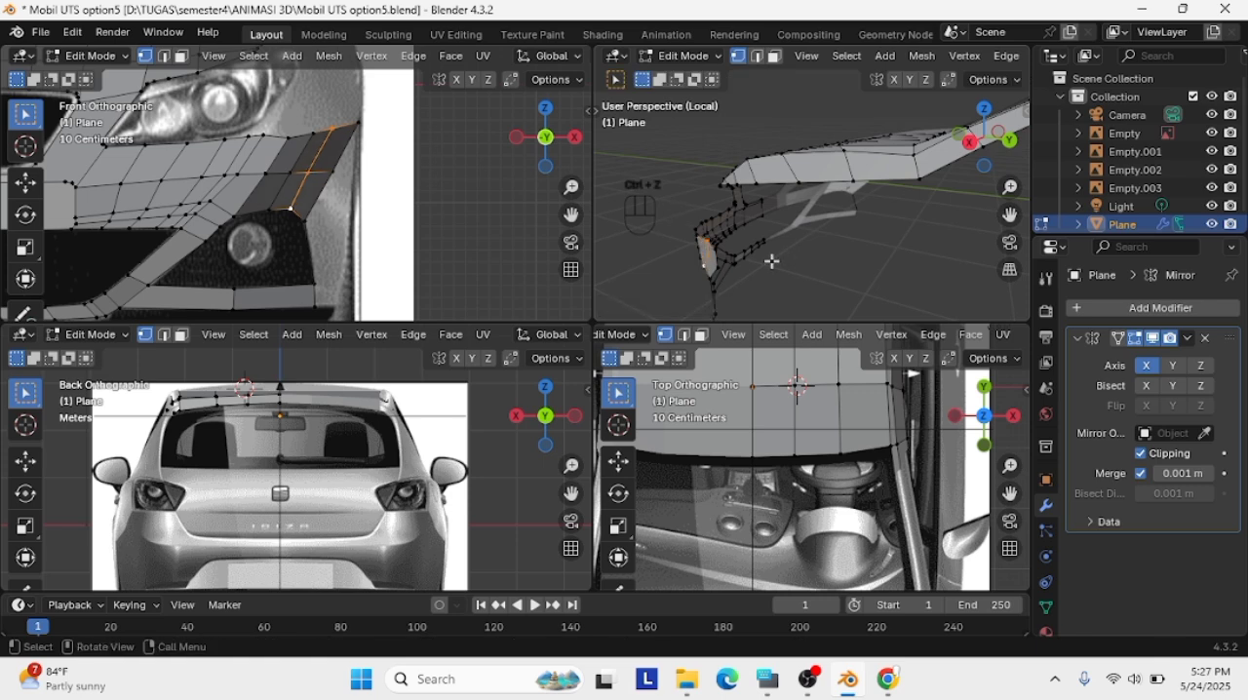
Move the middle vertex of the column beside the bumper's outer edge to even out the curvature
click(752, 260)
key(g)
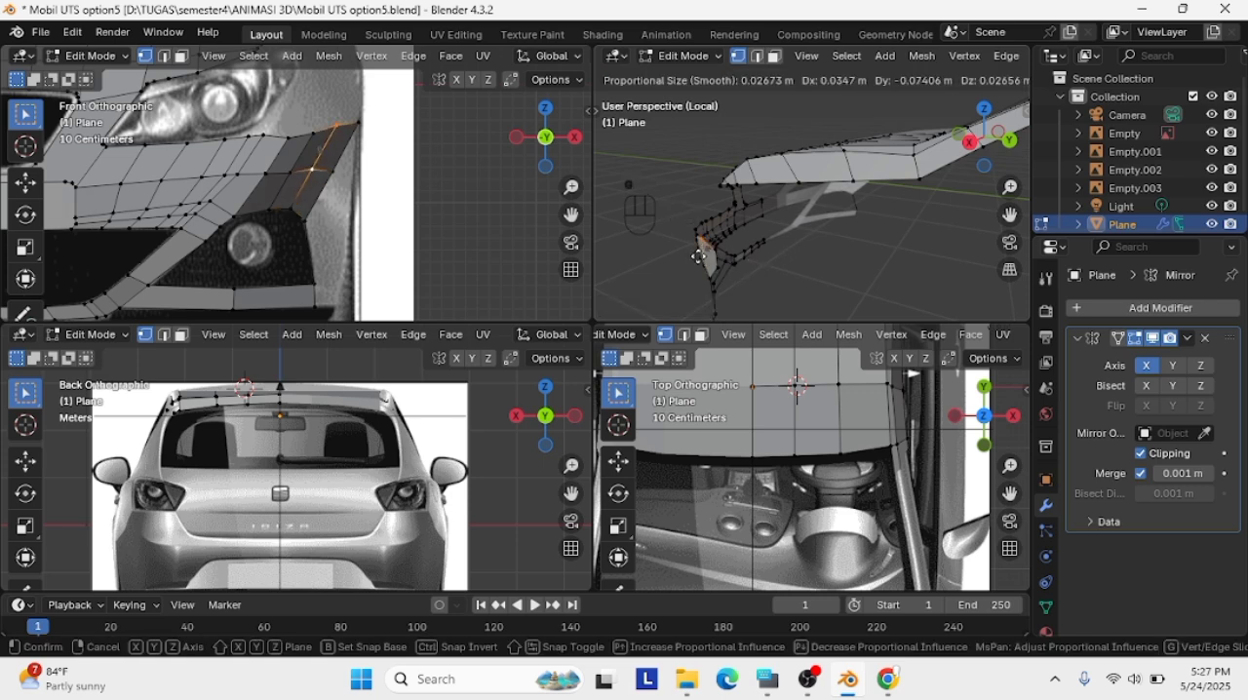
click(703, 259)
Reposition the vertices of the bumper's outer edge from opposite perspective angles to continue the curve of the panel
middle_drag(710, 259, 837, 257)
click(777, 258)
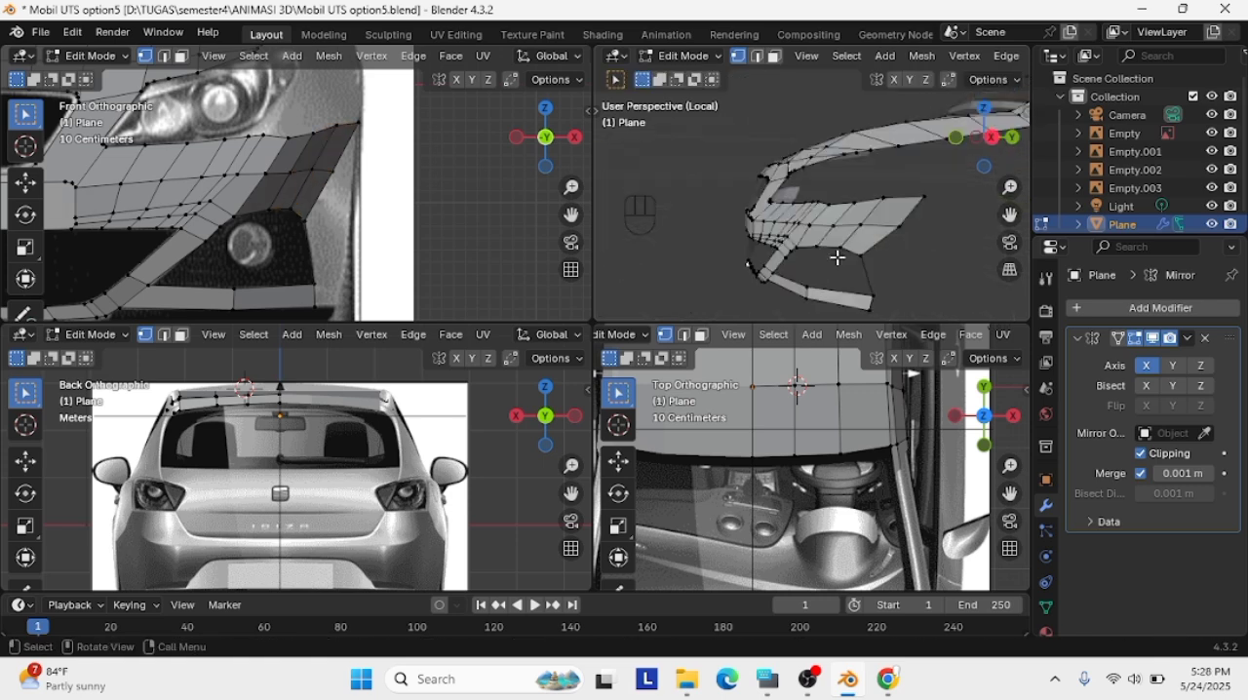
key(g)
click(912, 234)
middle_drag(920, 223, 793, 228)
key(g)
click(786, 229)
Try to move the middle vertex of the bumper's outer edge, then undo the move
click(705, 250)
key(g)
click(711, 245)
key(ctrl+z)
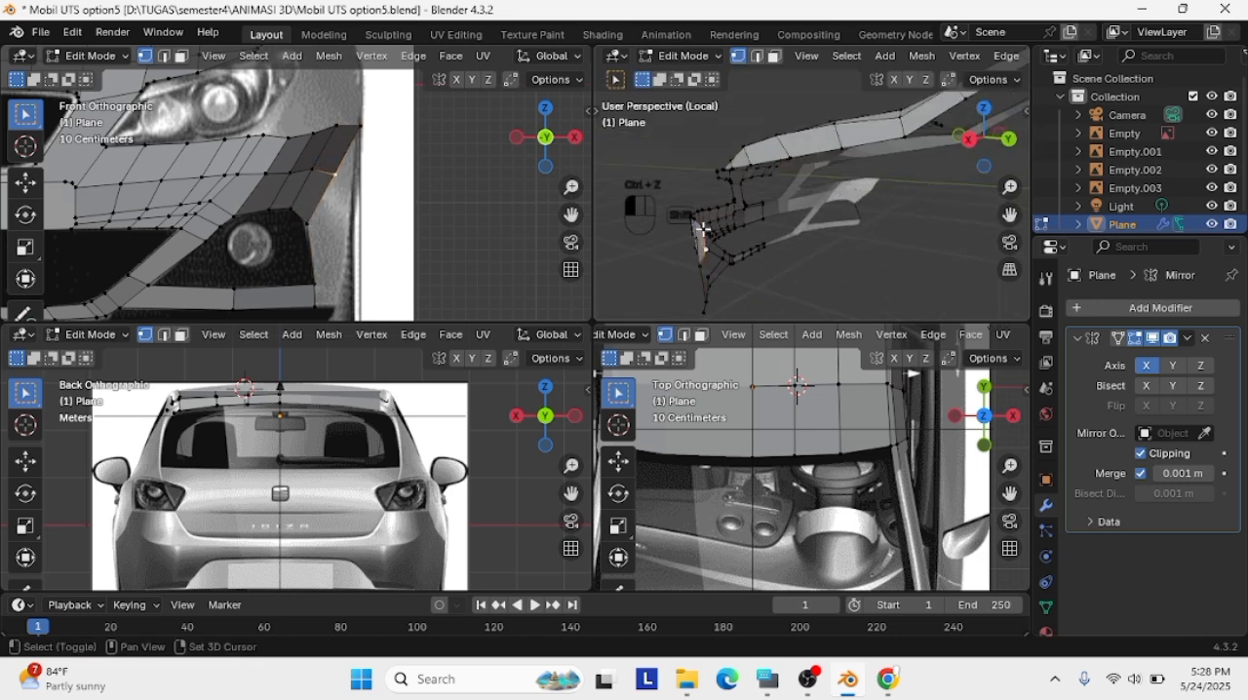
Move the uppermost vertex of the bumper's outer edge in line with the panel's curve in the perspective view
shift+click(694, 219)
key(g)
click(703, 240)
click(729, 254)
middle_drag(827, 248, 915, 265)
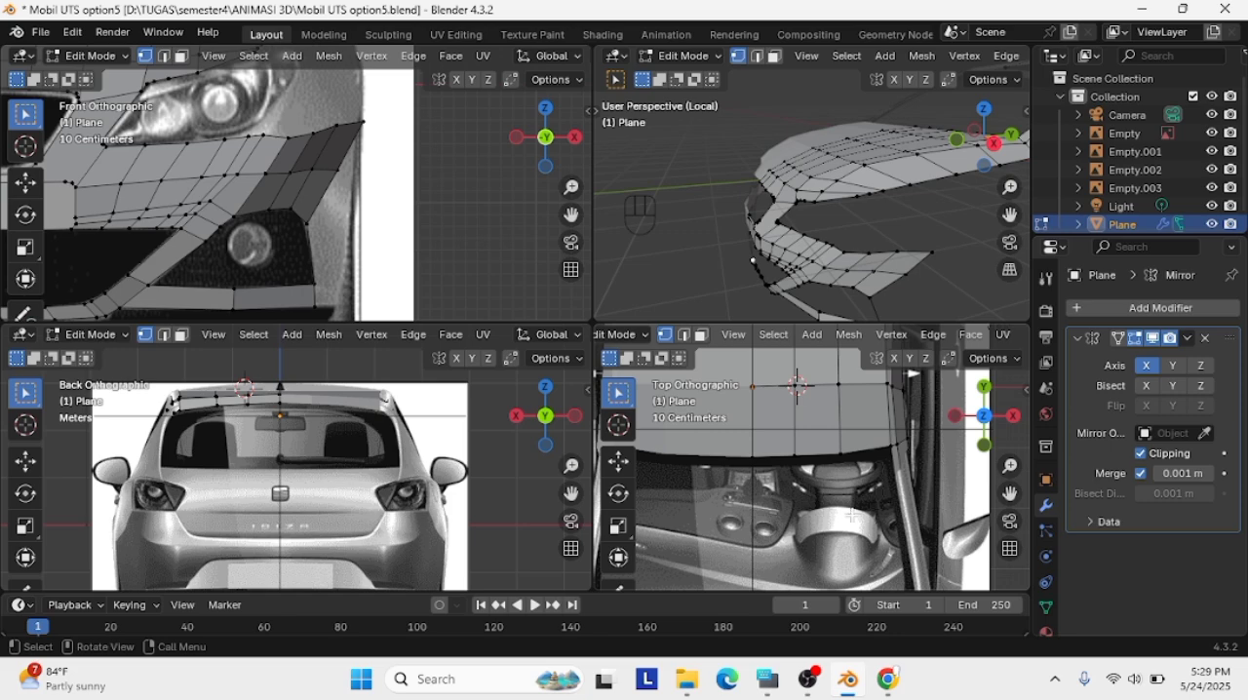
Examine the bumper's outer corner, switch to the right orthographic view and leave local view to show the side reference
scroll(894, 251, down, 2)
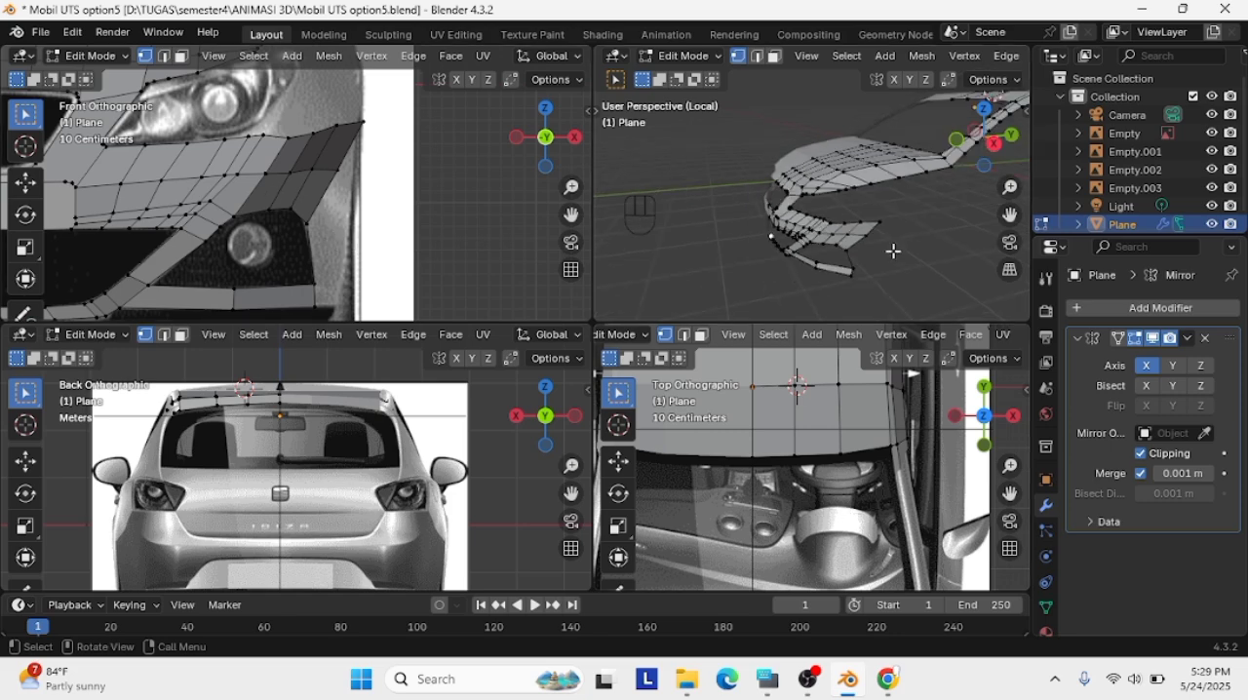
scroll(893, 250, up, 4)
drag(1010, 214, 788, 245)
scroll(789, 244, up, 3)
click(999, 143)
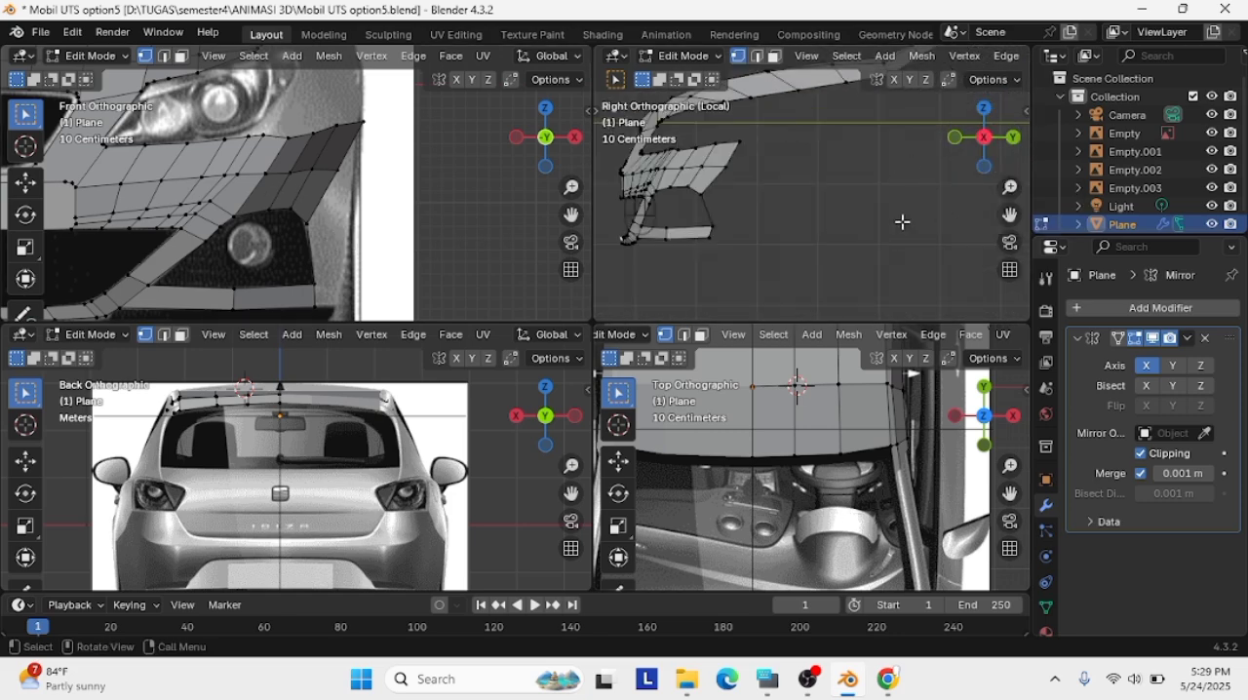
key(slash)
drag(1010, 215, 1016, 157)
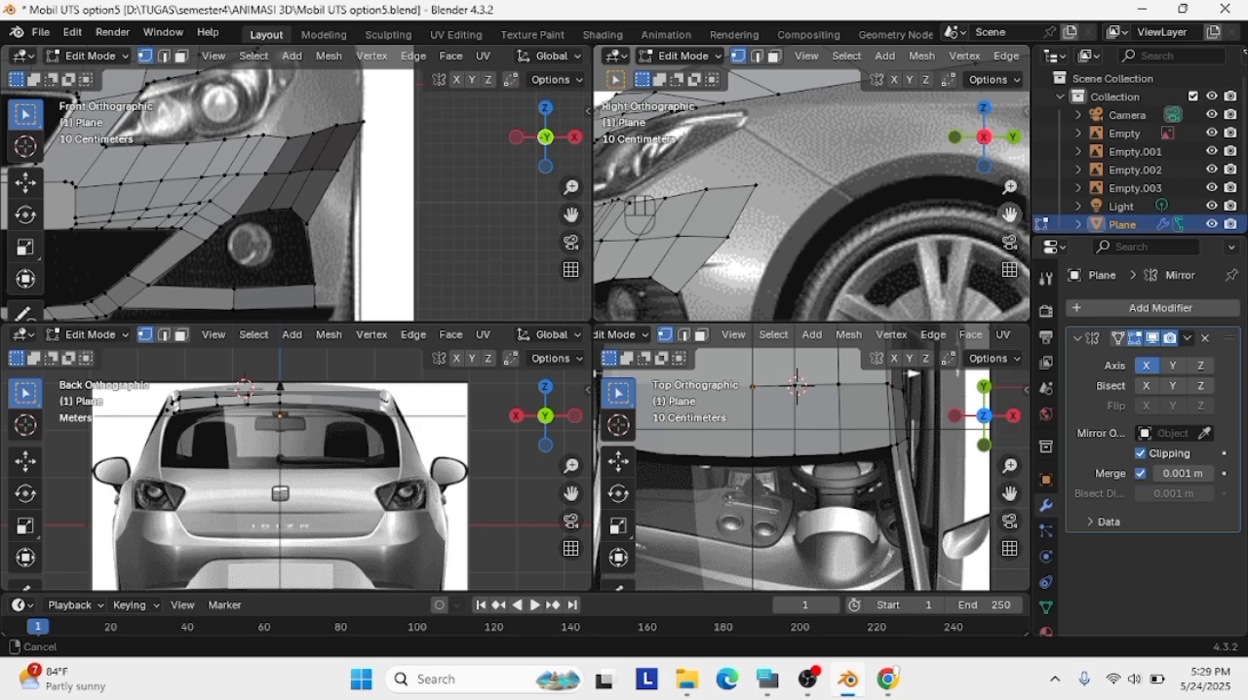
Move the fog-light opening's upper outer corner vertex onto its outline in the side reference
drag(639, 214, 677, 217)
key(g)
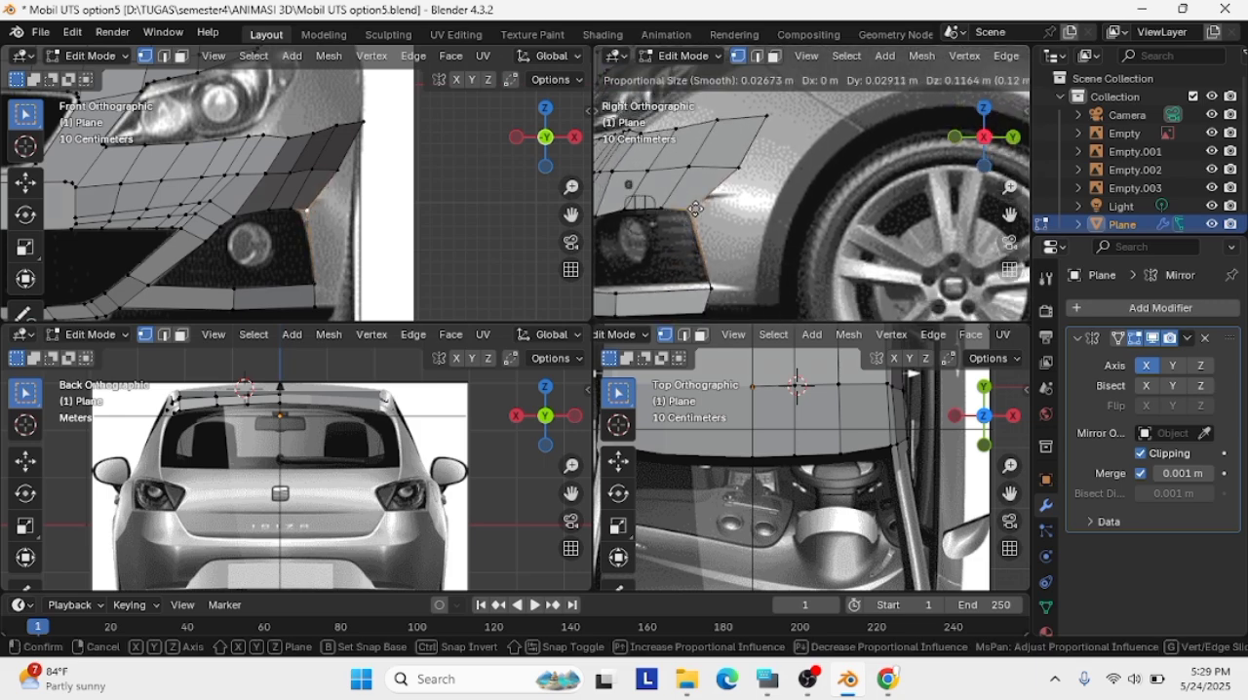
click(693, 209)
key(g)
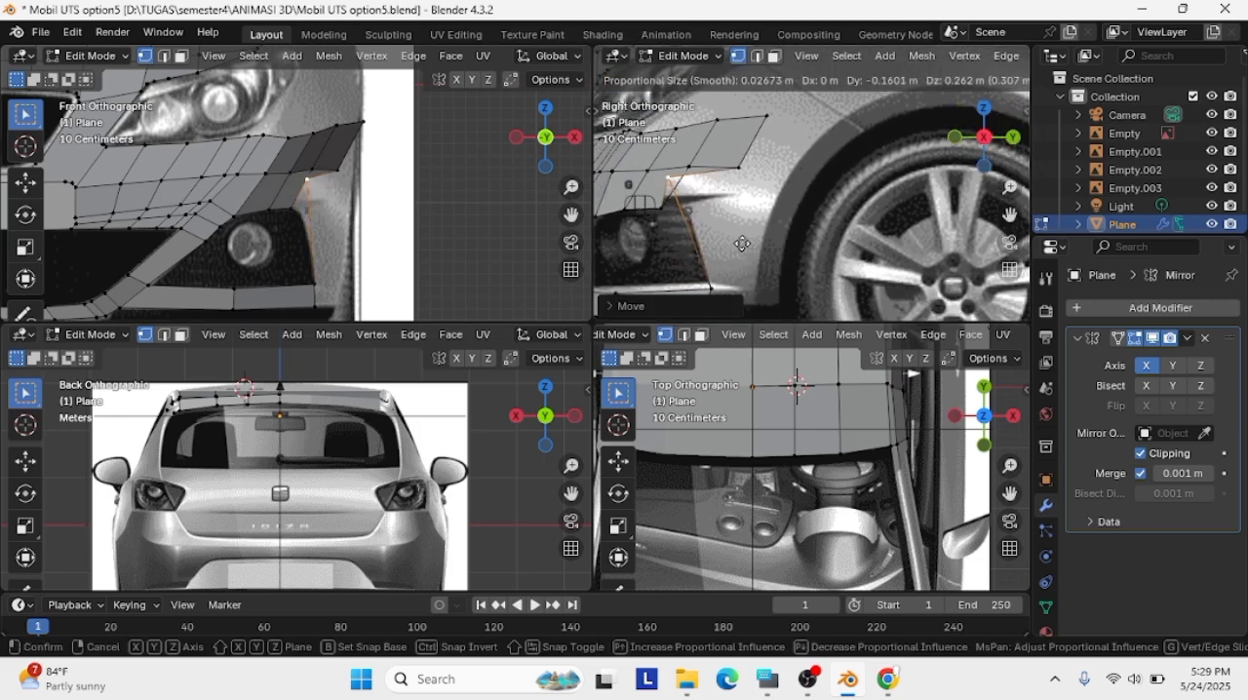
right_click(746, 249)
Place the two vertices inward of the opening's outer corner along the fog light's upper outline in the side view
scroll(755, 267, down, 1)
click(686, 205)
key(g)
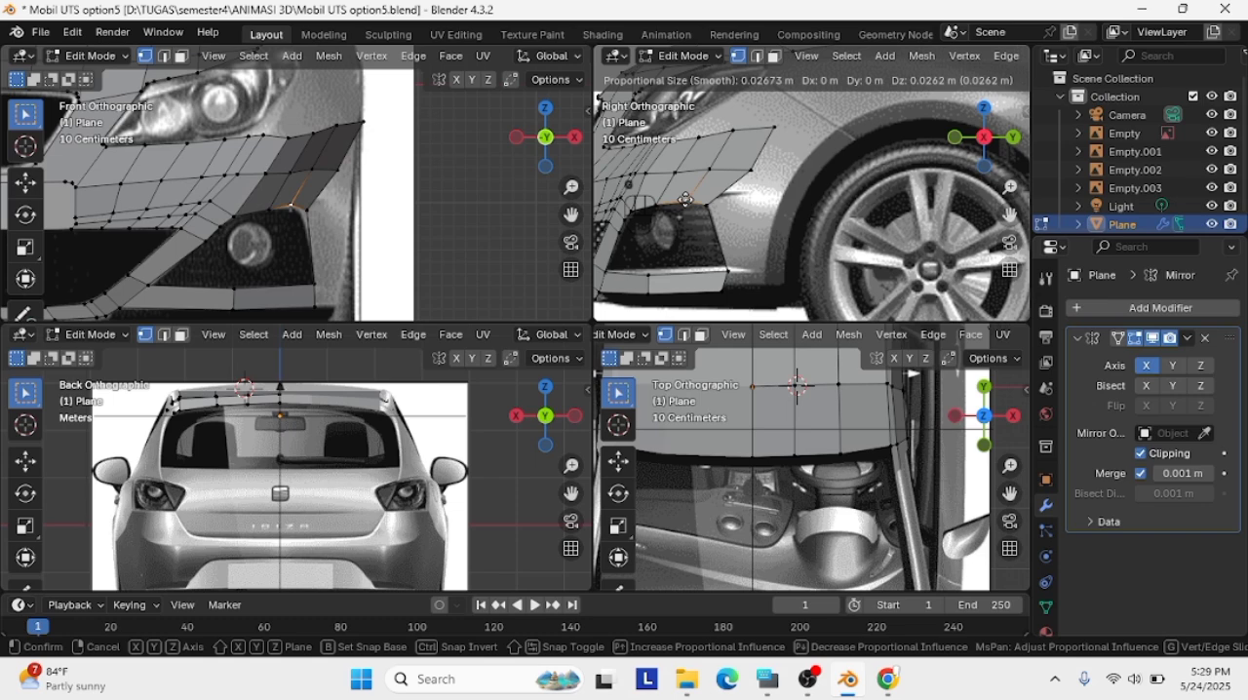
click(689, 200)
click(665, 202)
key(g)
click(663, 201)
Align the innermost vertex of the opening's upper edge with the fog-light outline in the side view
click(639, 211)
key(g)
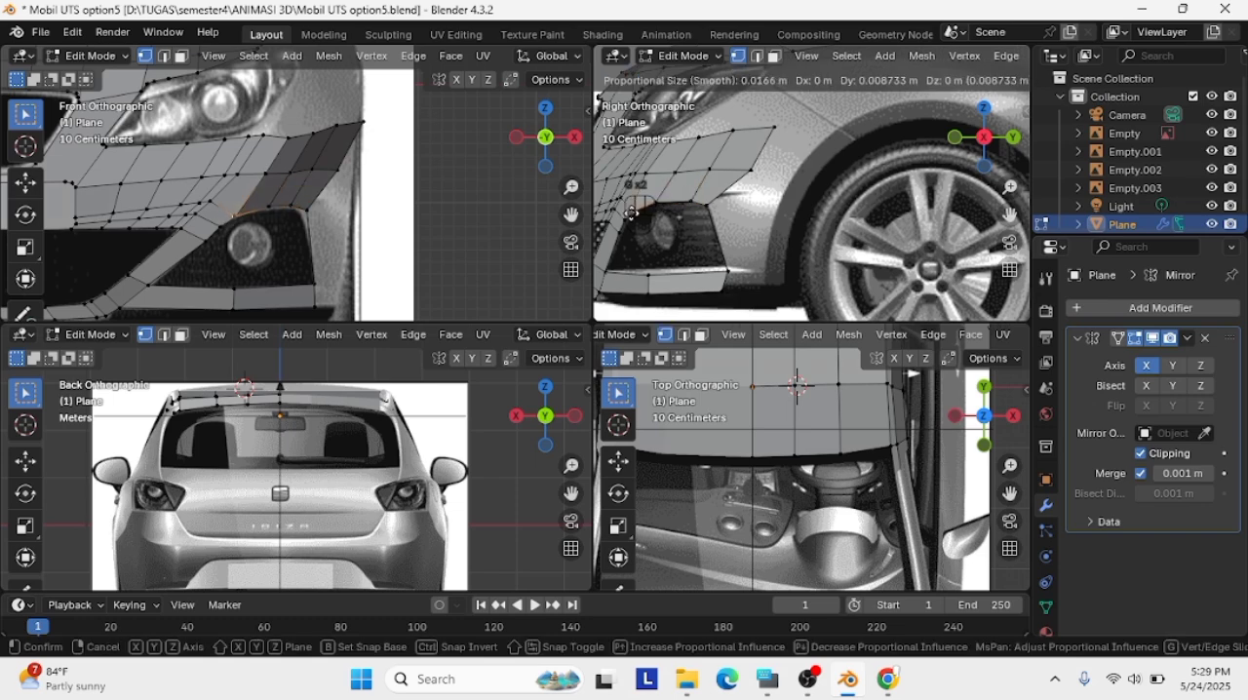
click(642, 205)
key(g)
click(635, 203)
Refine the opening's outer corner vertex and the vertex beside it against the fog-light outline in the side view
click(694, 203)
key(g)
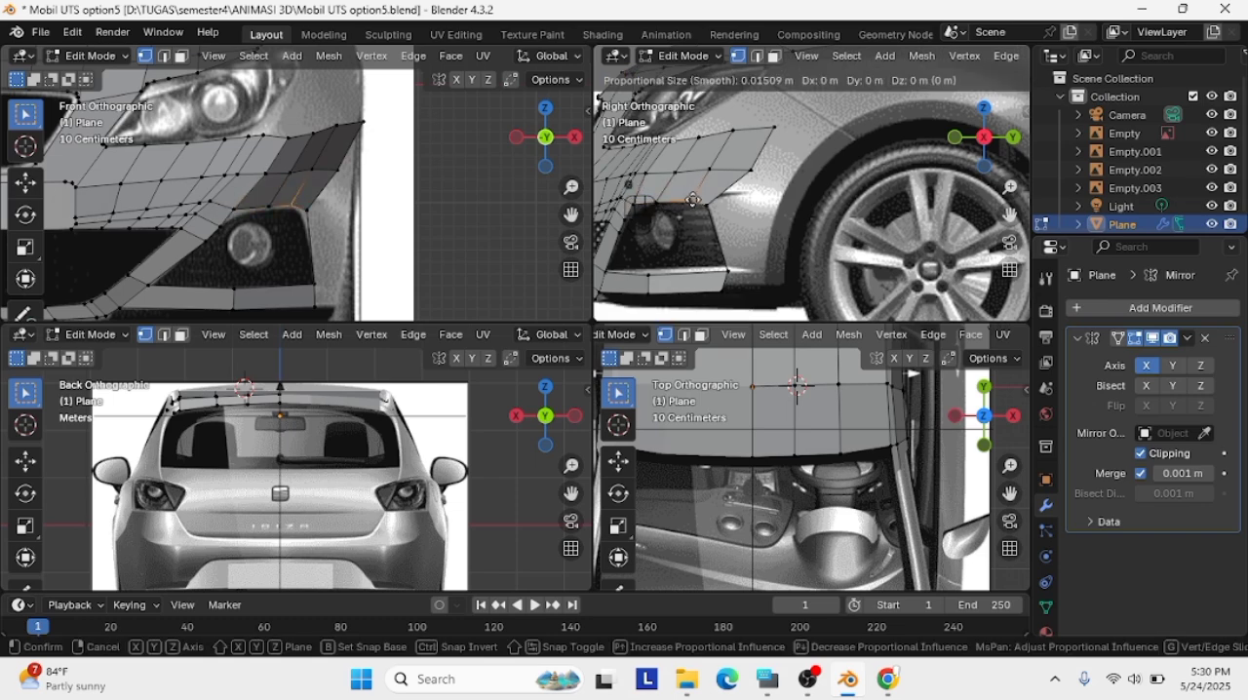
click(696, 200)
click(709, 206)
key(g)
click(709, 204)
click(694, 201)
key(g)
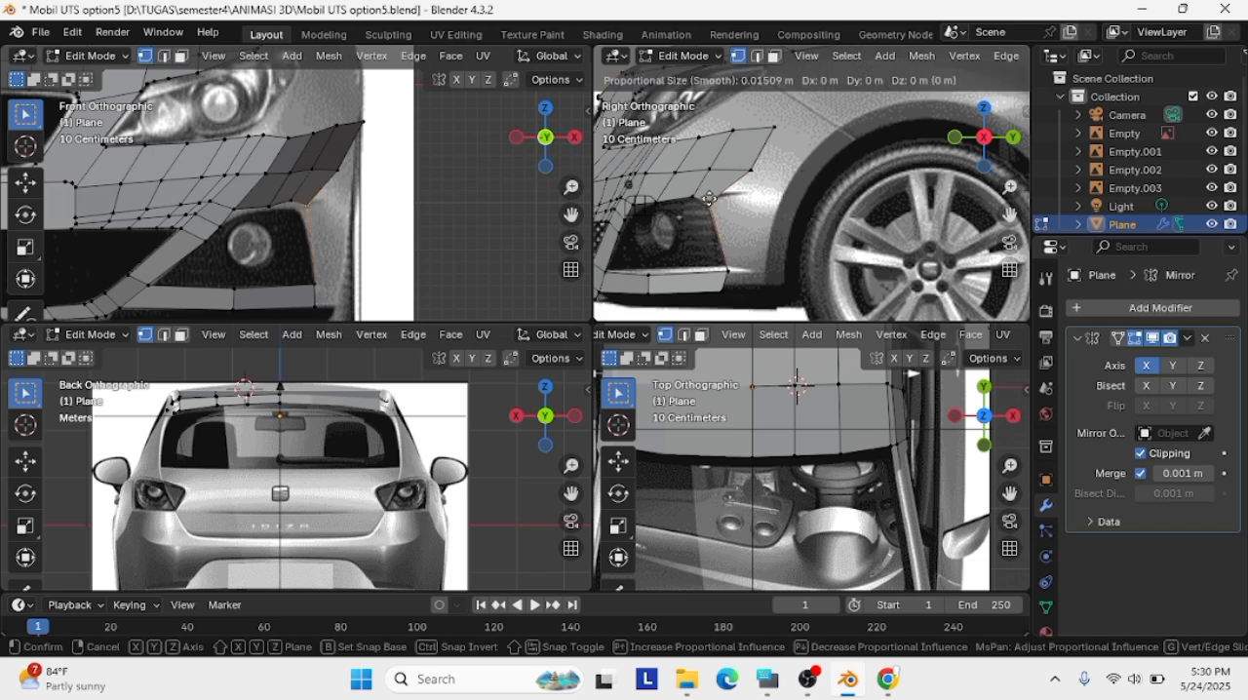
click(693, 199)
Try another move of the vertex beside the opening's outer corner, then undo it
key(g)
click(769, 199)
key(ctrl+z)
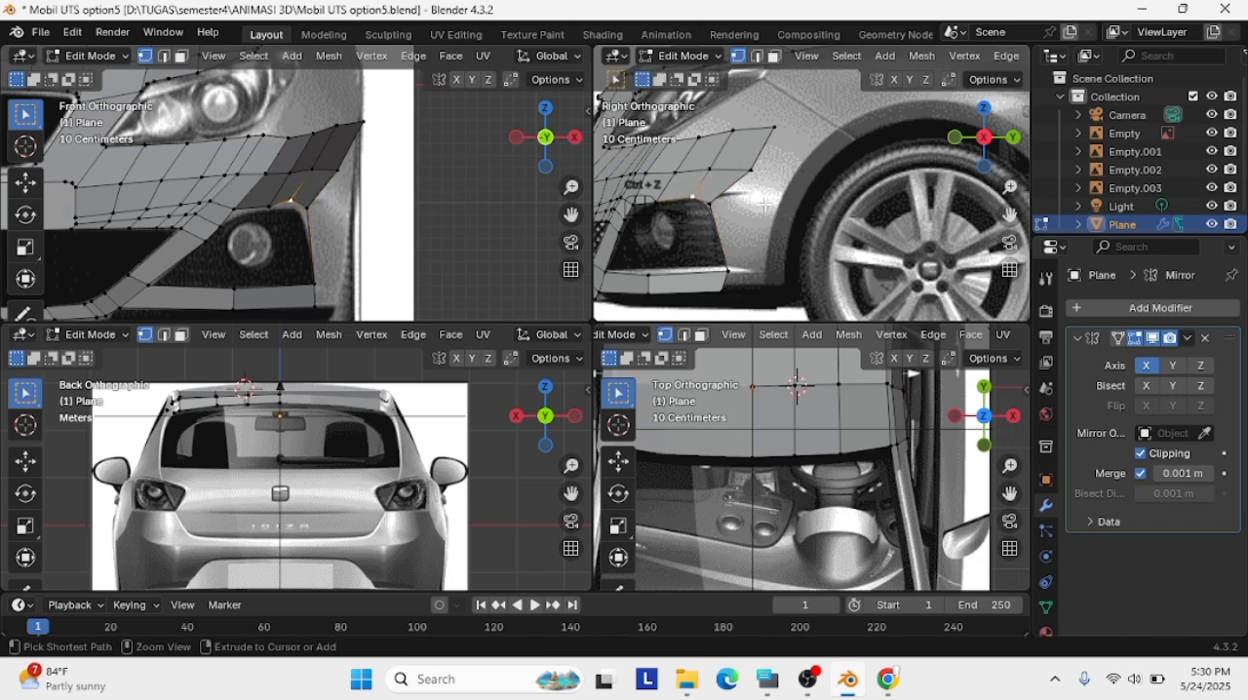
Fit the opening's inner upper vertex and the vertex beside the outer corner to the fog-light curve in the front view
click(237, 214)
key(g)
click(241, 218)
click(293, 202)
key(g)
click(293, 206)
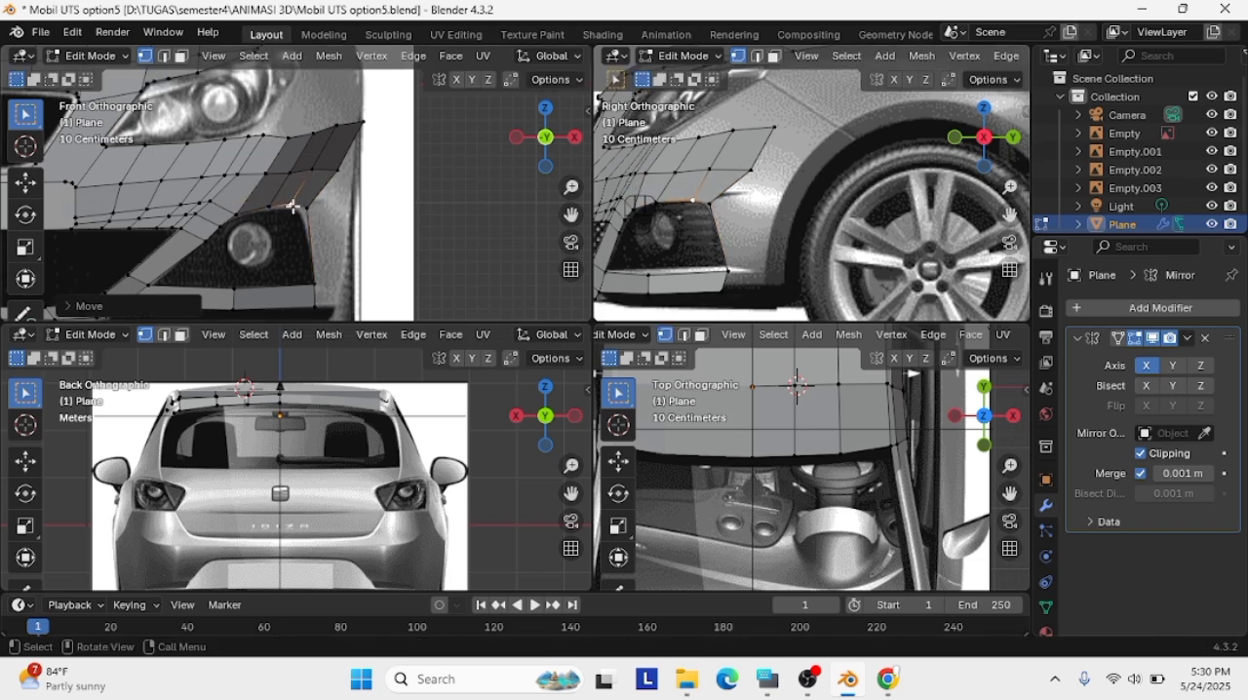
key(g)
click(291, 209)
Adjust the middle vertex of the opening's upper edge and its outer corner vertex in the front view
click(272, 207)
key(g)
click(273, 209)
click(307, 209)
key(g)
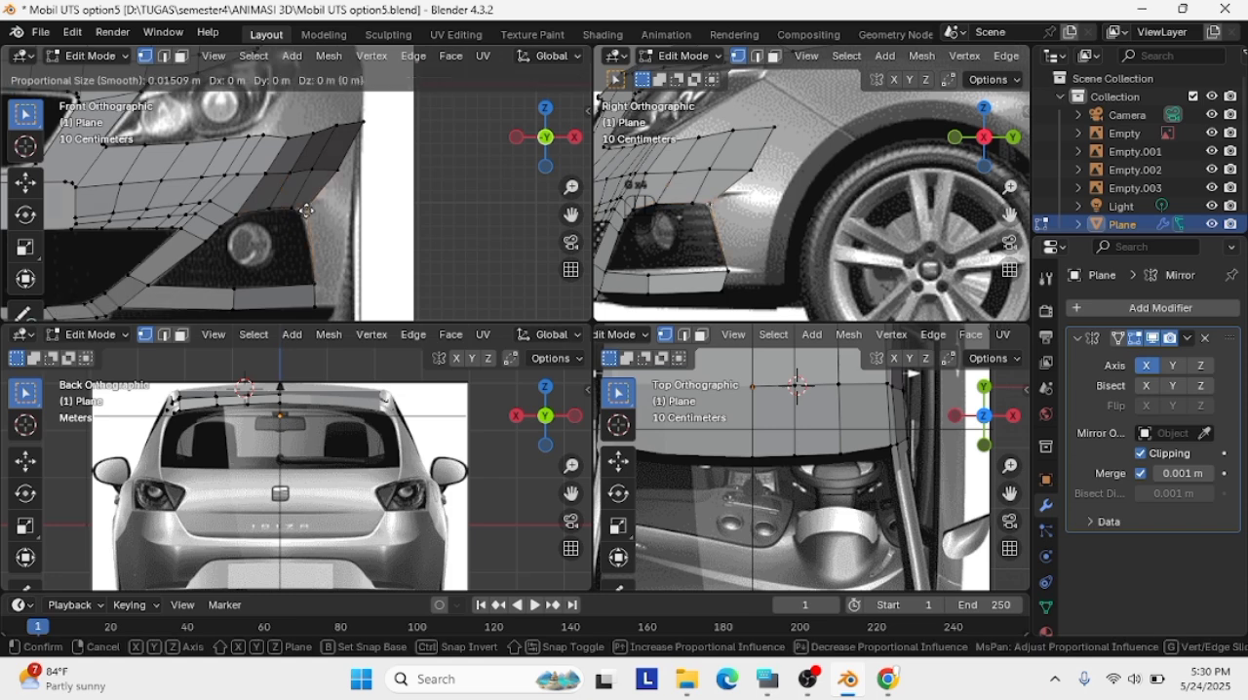
click(307, 213)
Select the bumper's outer-edge vertices down to the lower strip, try extruding them in the side view, then undo the extrusion
click(764, 209)
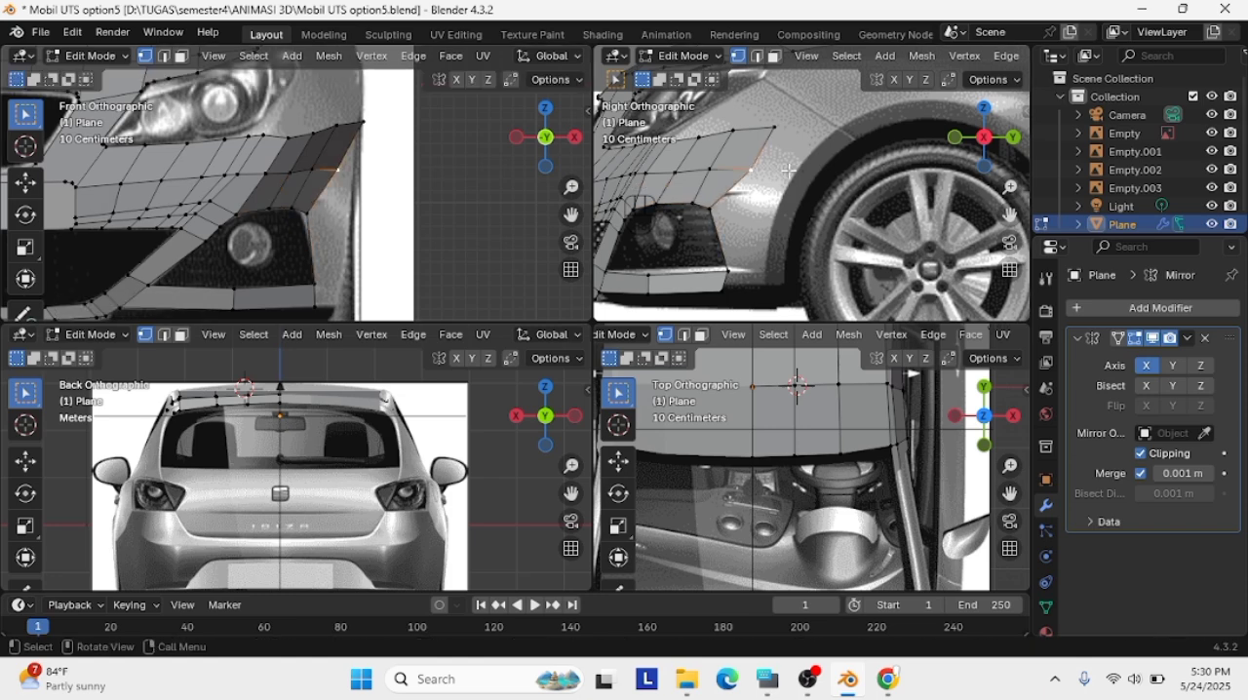
drag(1007, 221, 1050, 151)
click(725, 149)
shift+click(702, 191)
shift+click(663, 225)
shift+click(681, 288)
key(g)
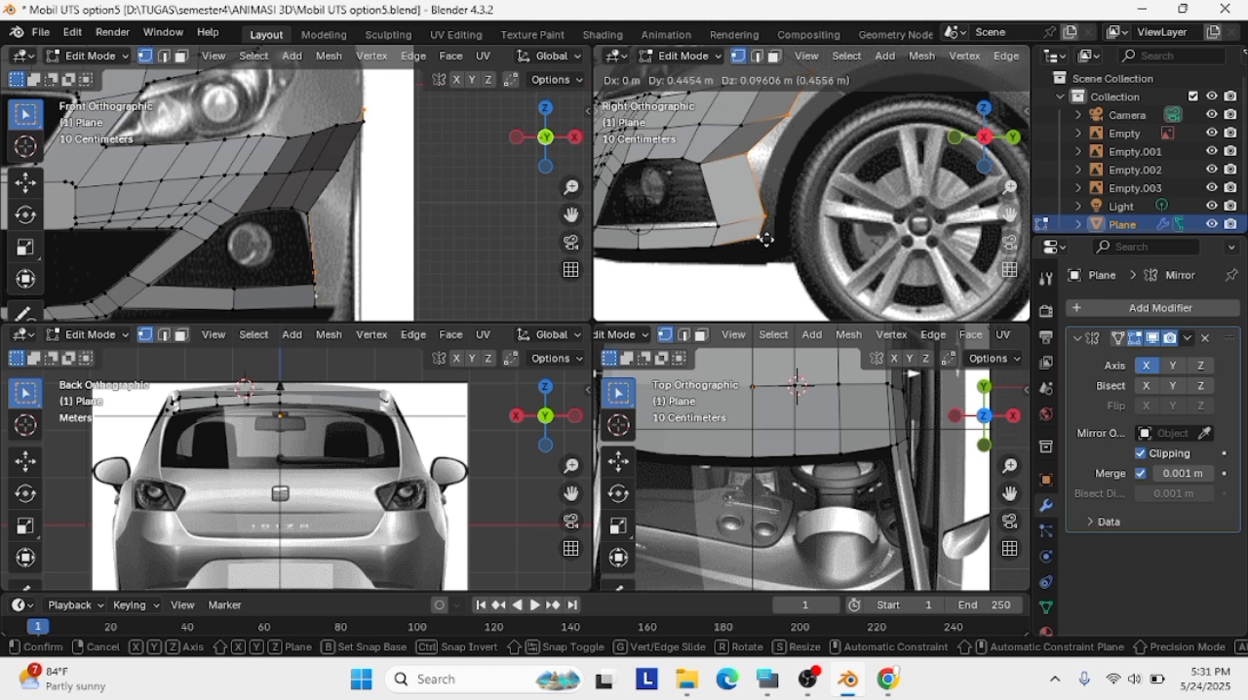
click(768, 242)
key(ctrl+z)
Extrude the bumper's outer edge outward in the front view and shift the new edge toward the wheel arch in the side view
key(e)
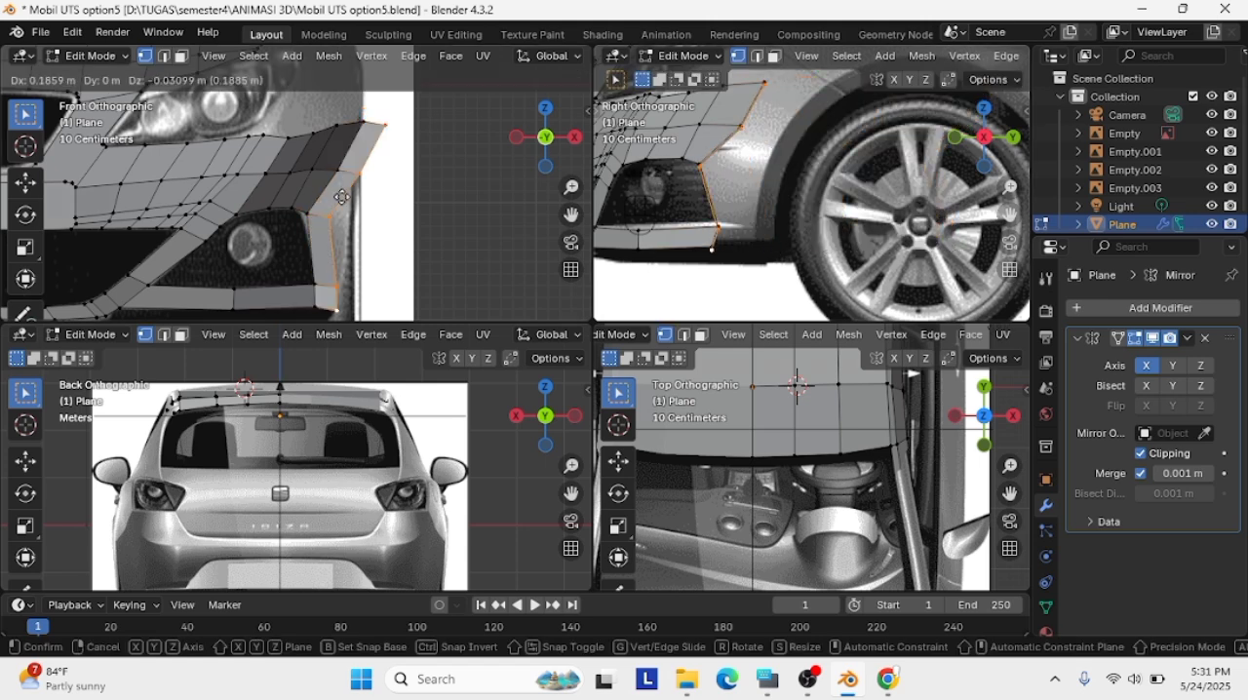
click(360, 196)
key(e)
click(820, 159)
key(ctrl+z)
key(g)
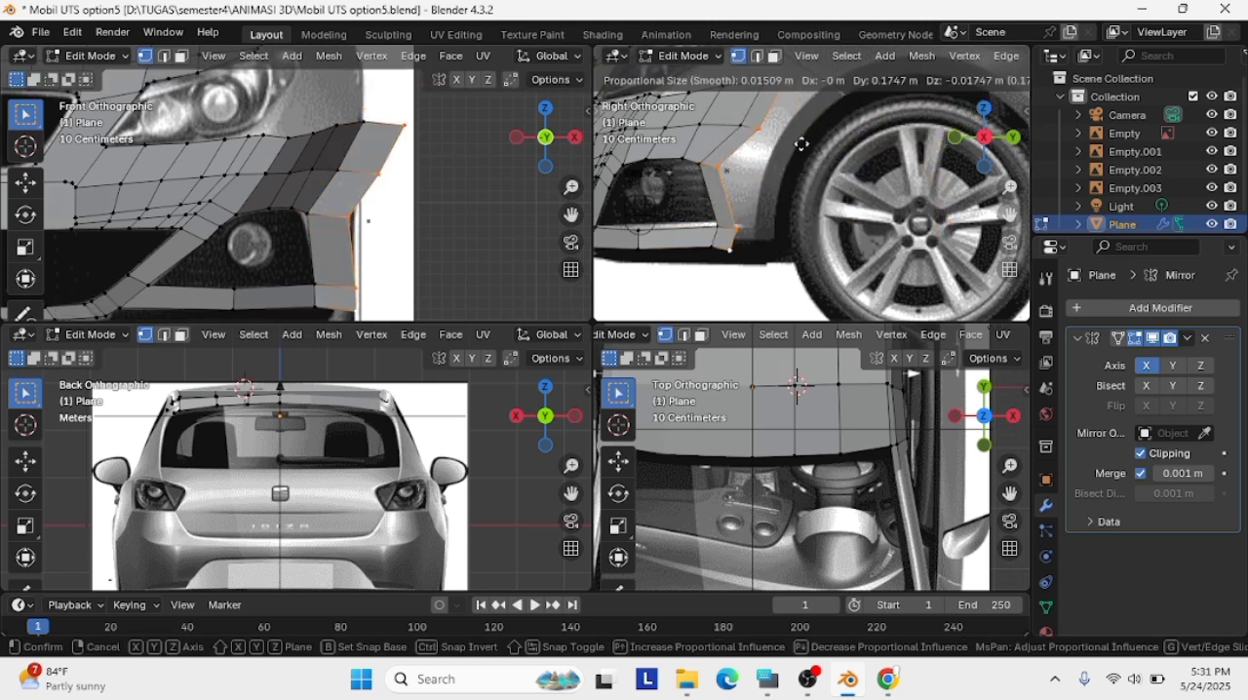
click(801, 144)
Reposition the upper vertices around the newly extruded strip from an angled perspective view
mouse_move(800, 144)
middle_down()
mouse_move(760, 165)
mouse_move(814, 153)
middle_up()
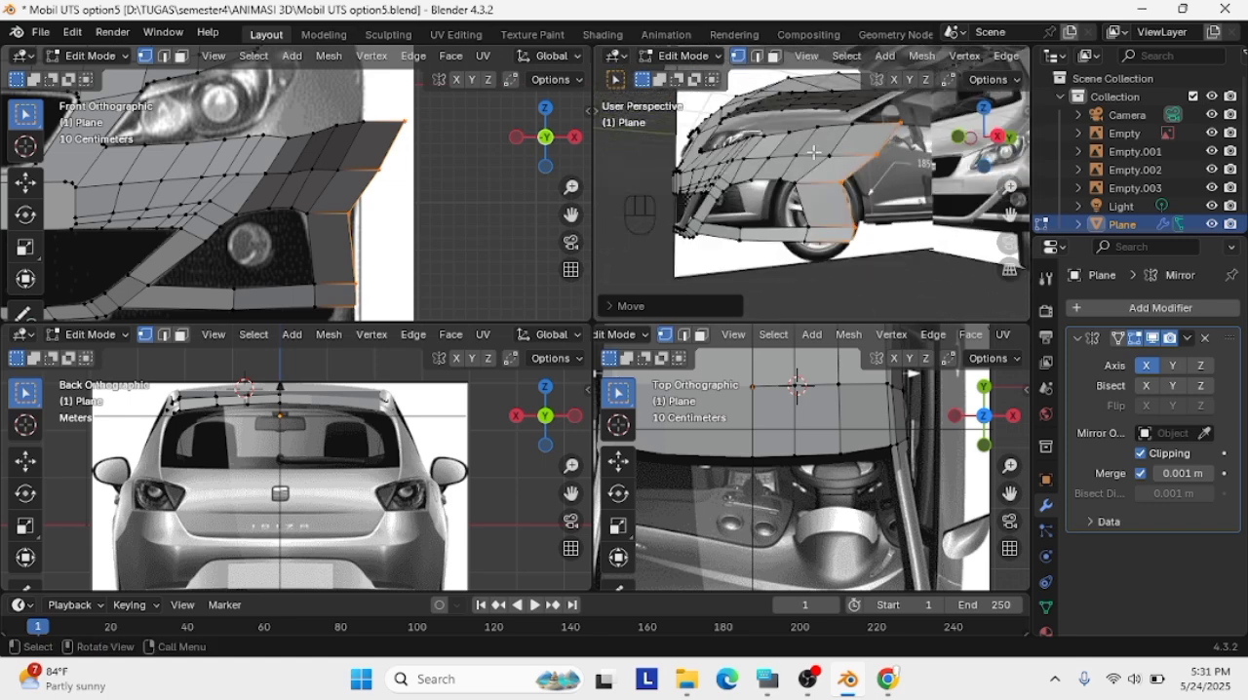
click(828, 155)
key(g)
click(818, 154)
click(843, 125)
key(g)
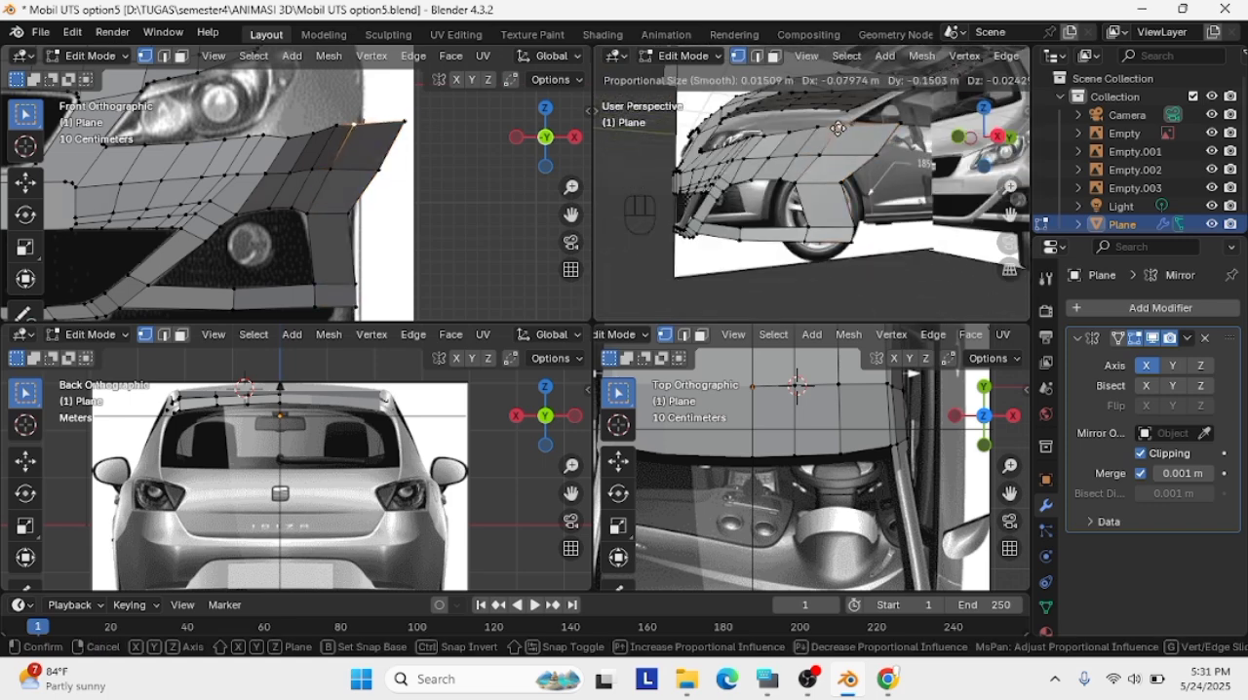
click(858, 151)
Fit the upper vertices of the new outer edge to the front of the wheel arch in the right orthographic view
click(997, 135)
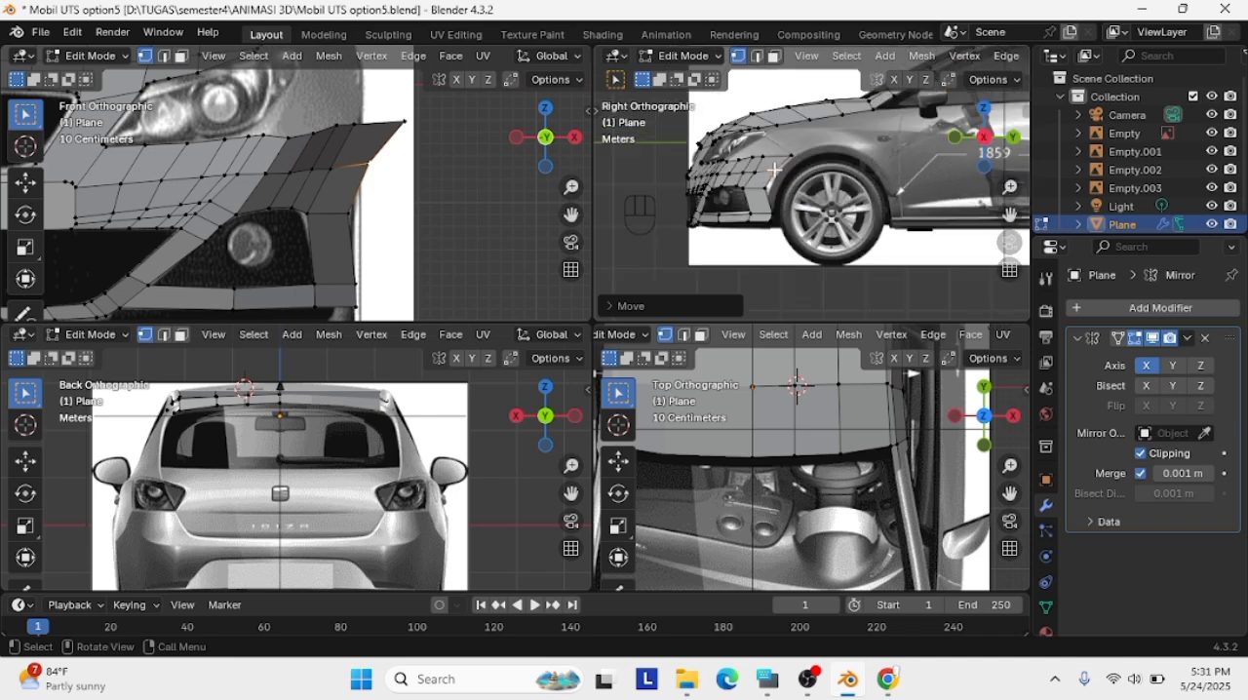
scroll(814, 146, up, 4)
shift+middle_drag(721, 156, 782, 158)
key(g)
click(786, 156)
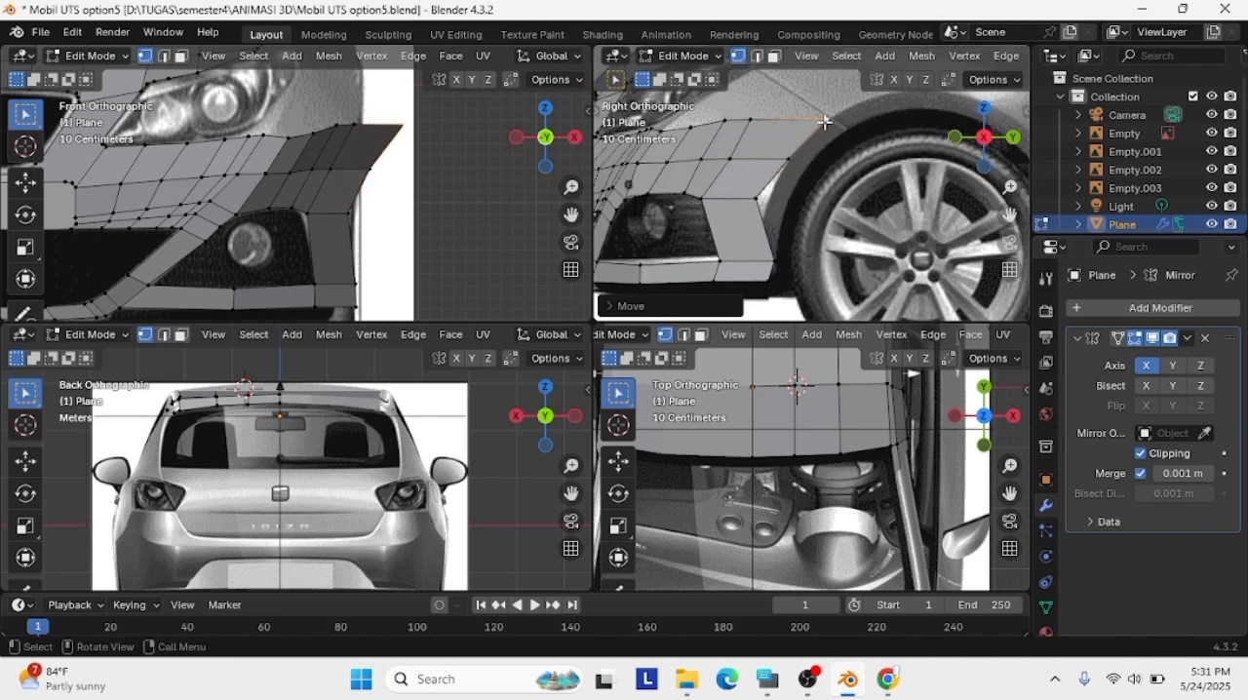
Align the remaining outer-edge vertices with the wheel arch down to the bumper's bottom corner in the side view
click(755, 199)
key(g)
click(764, 199)
click(775, 257)
key(g)
click(755, 253)
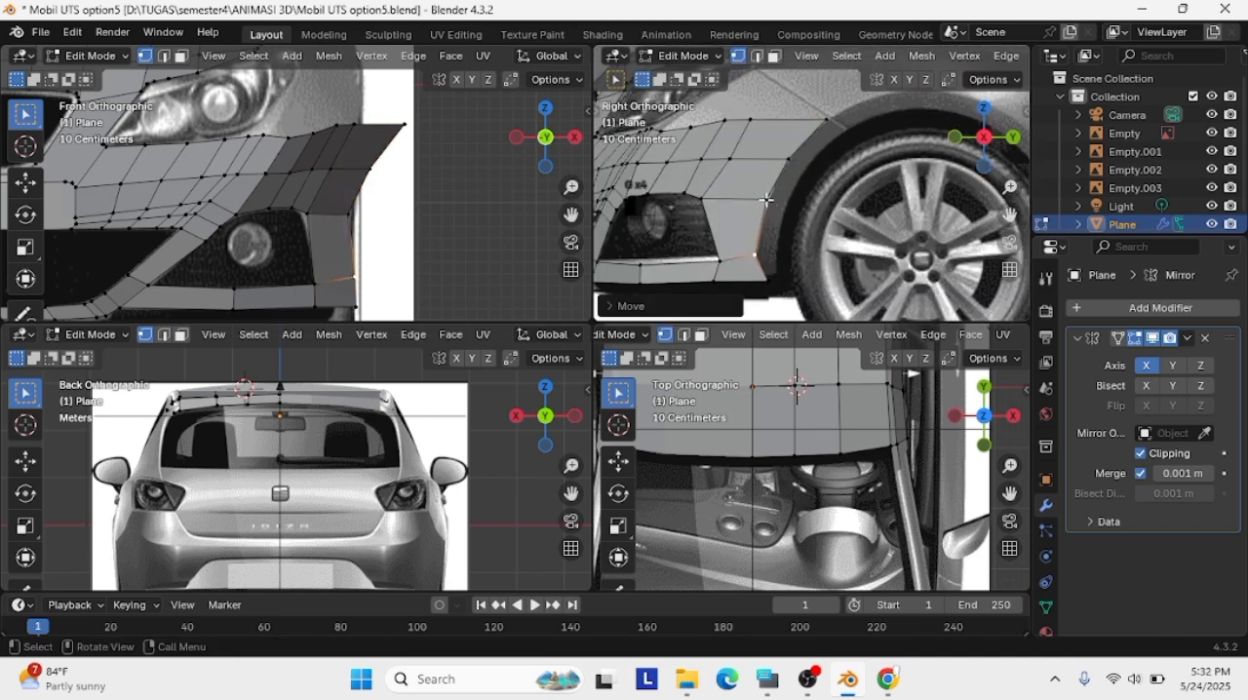
key(g)
click(748, 274)
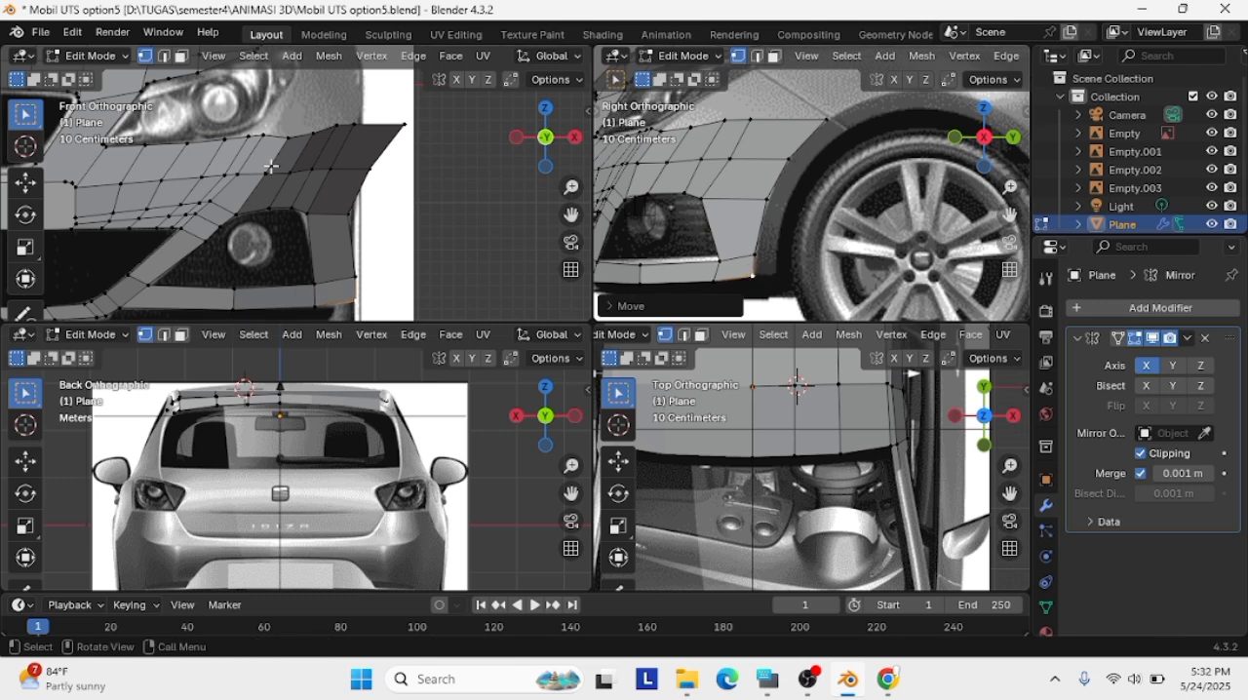
Adjust the outer-edge vertex level with the fog-light opening's upper edge, check it in perspective and return to the front view
key(g)
click(301, 215)
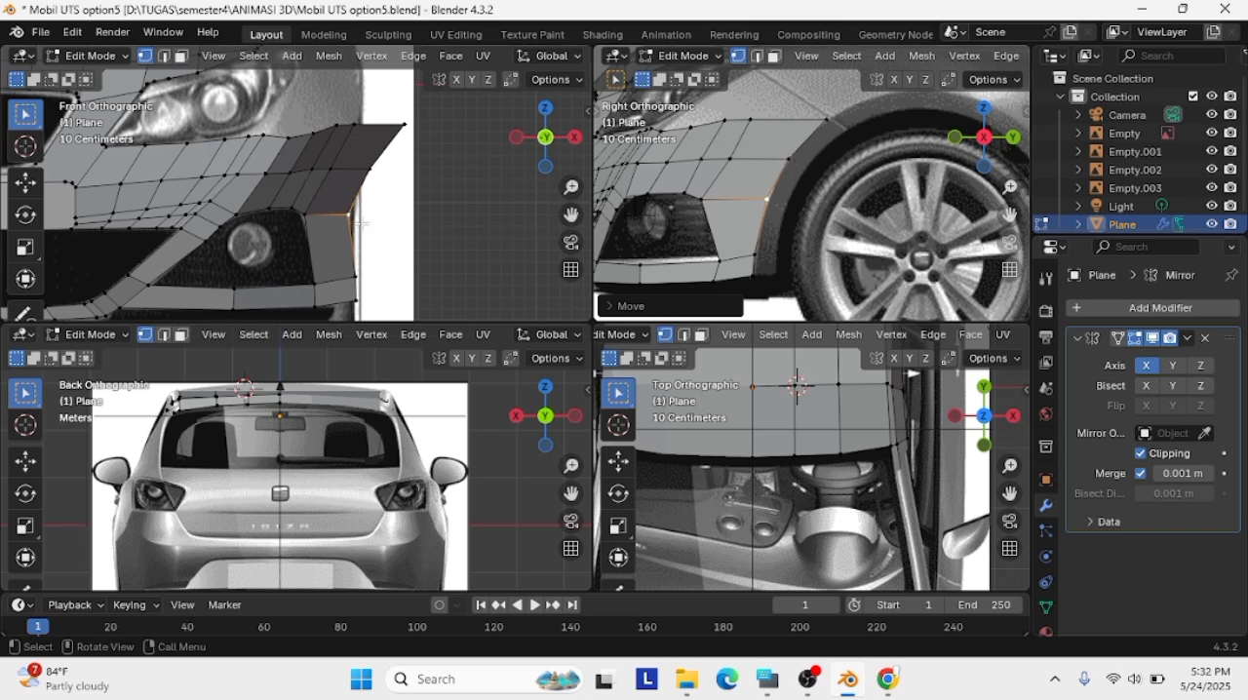
middle_drag(361, 223, 387, 191)
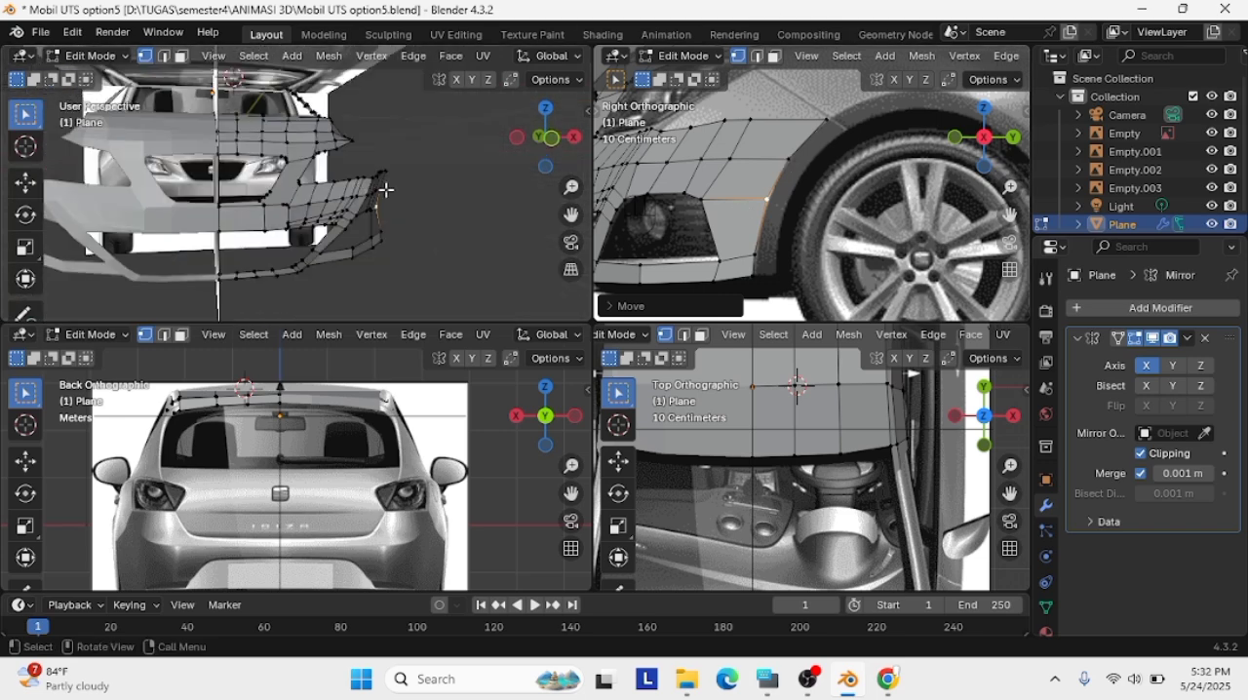
click(550, 139)
scroll(324, 189, up, 5)
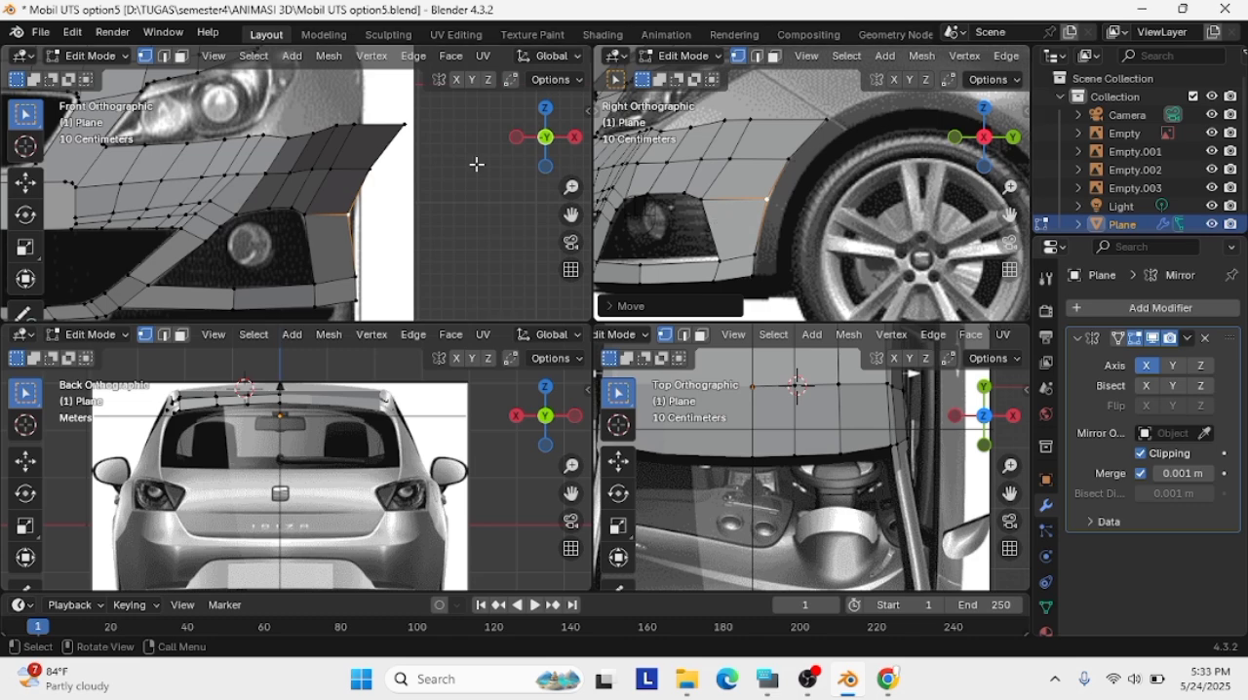
Move the three upper vertices of the new outer edge inward to the car's side outline in the front view
click(405, 127)
key(g)
click(362, 122)
click(377, 169)
key(g)
click(362, 170)
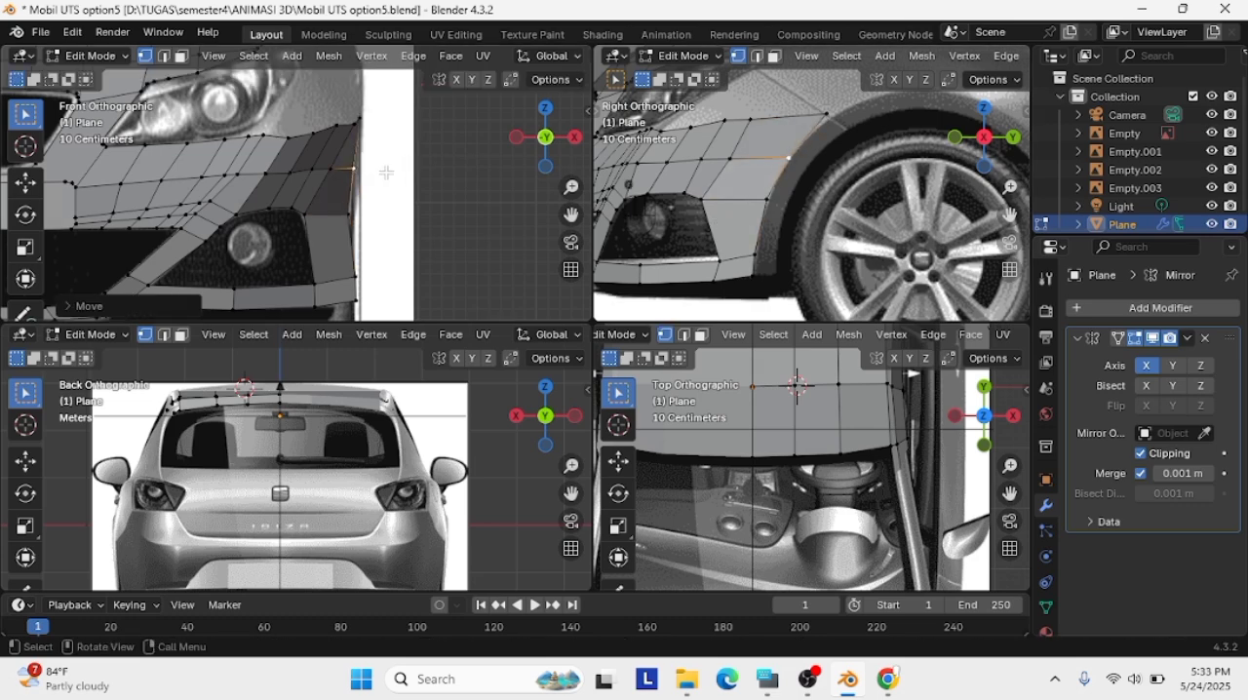
scroll(386, 171, up, 2)
key(g)
click(462, 188)
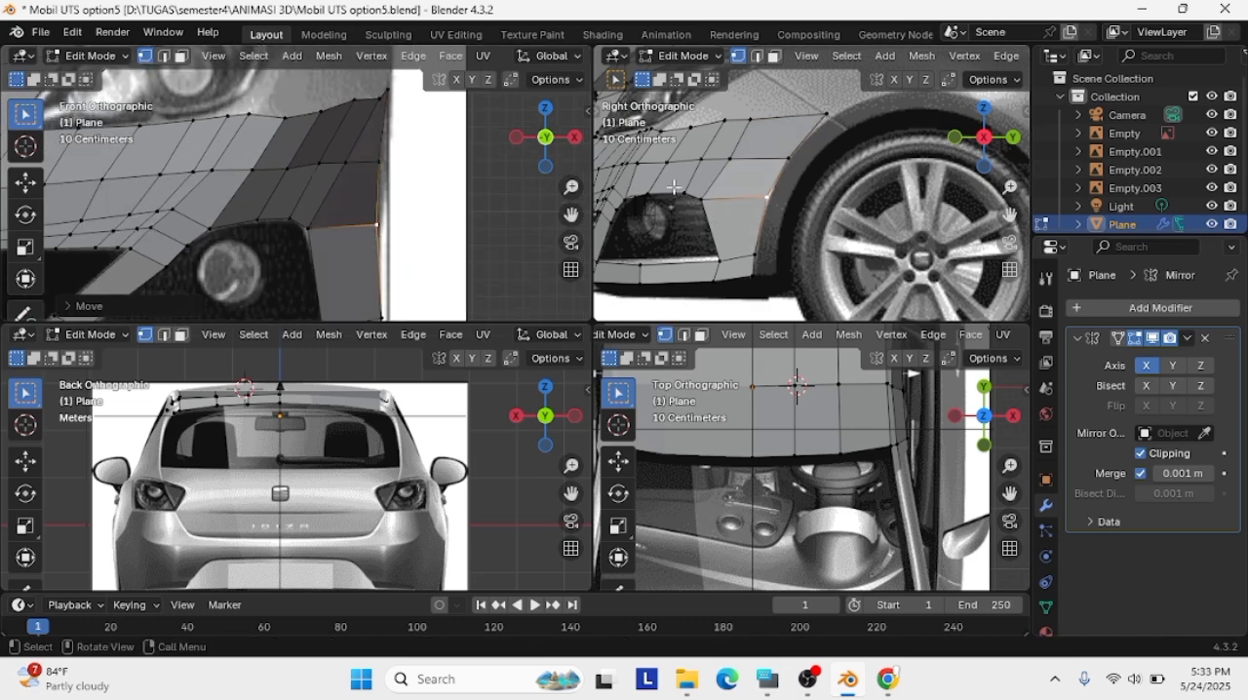
Try to move the two vertices above the fog-light opening's outer upper corner in the front view
scroll(674, 186, down, 1)
scroll(265, 131, down, 4)
click(279, 202)
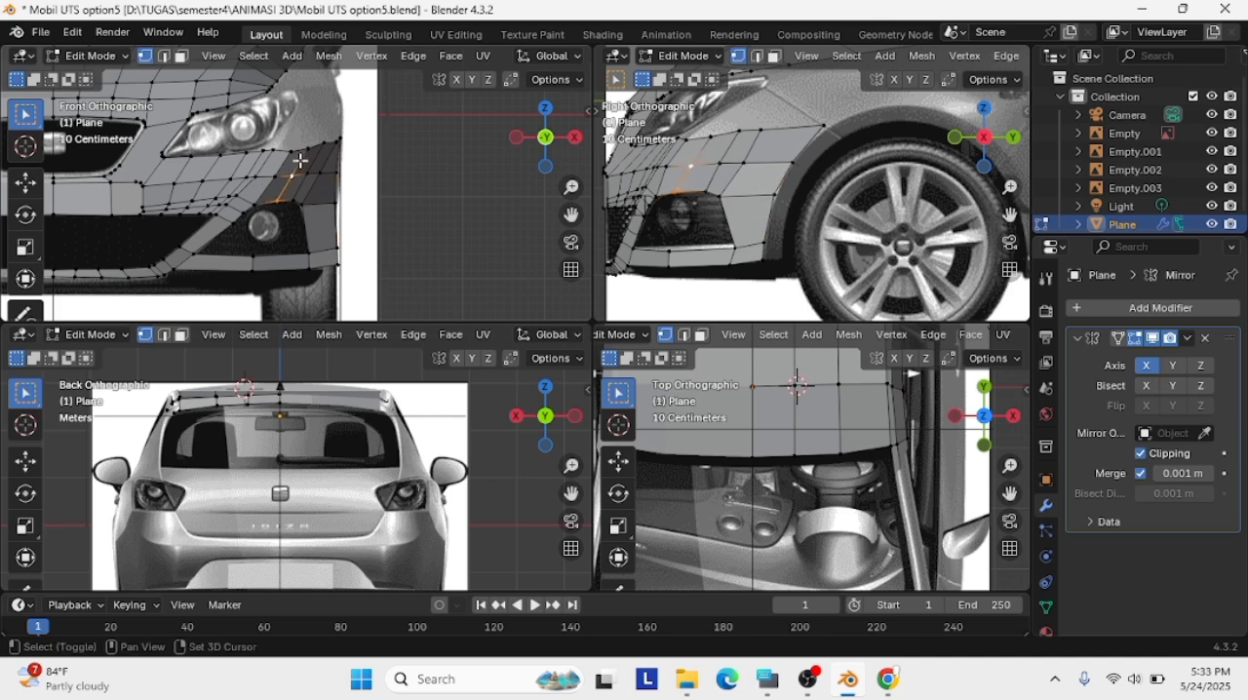
key(g)
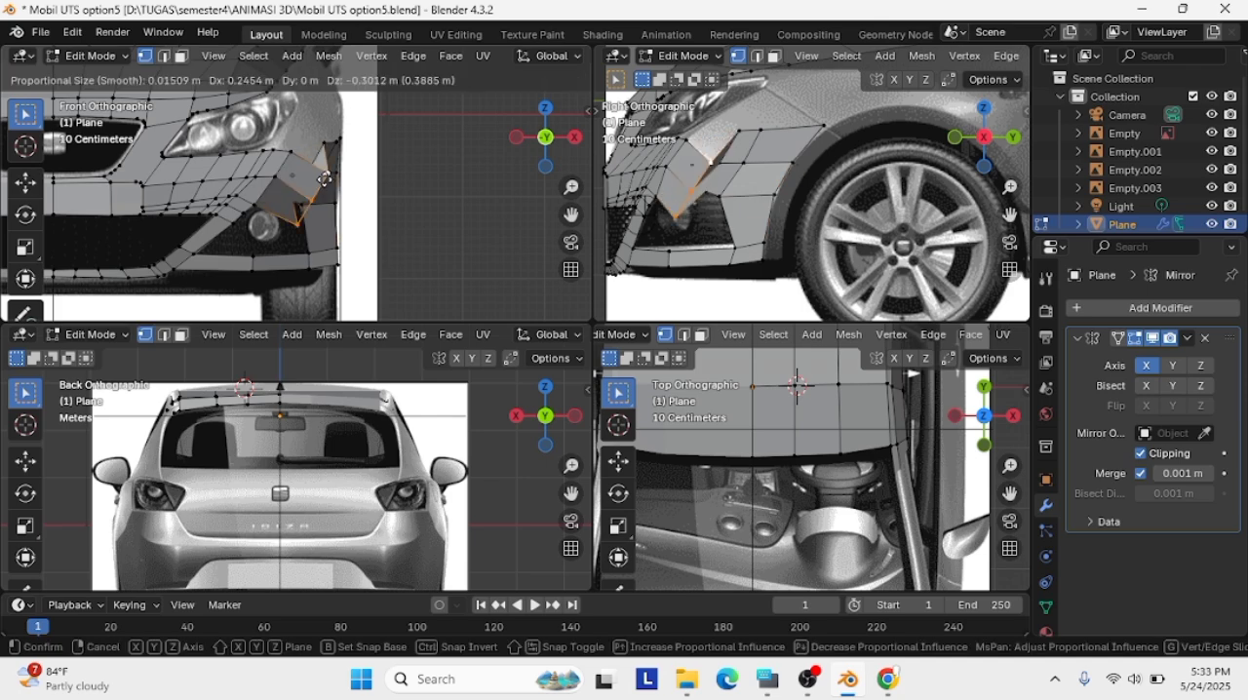
click(310, 181)
Isolate the body mesh in local view and move the bumper's whole outer edge inward in the front view
scroll(913, 194, down, 1)
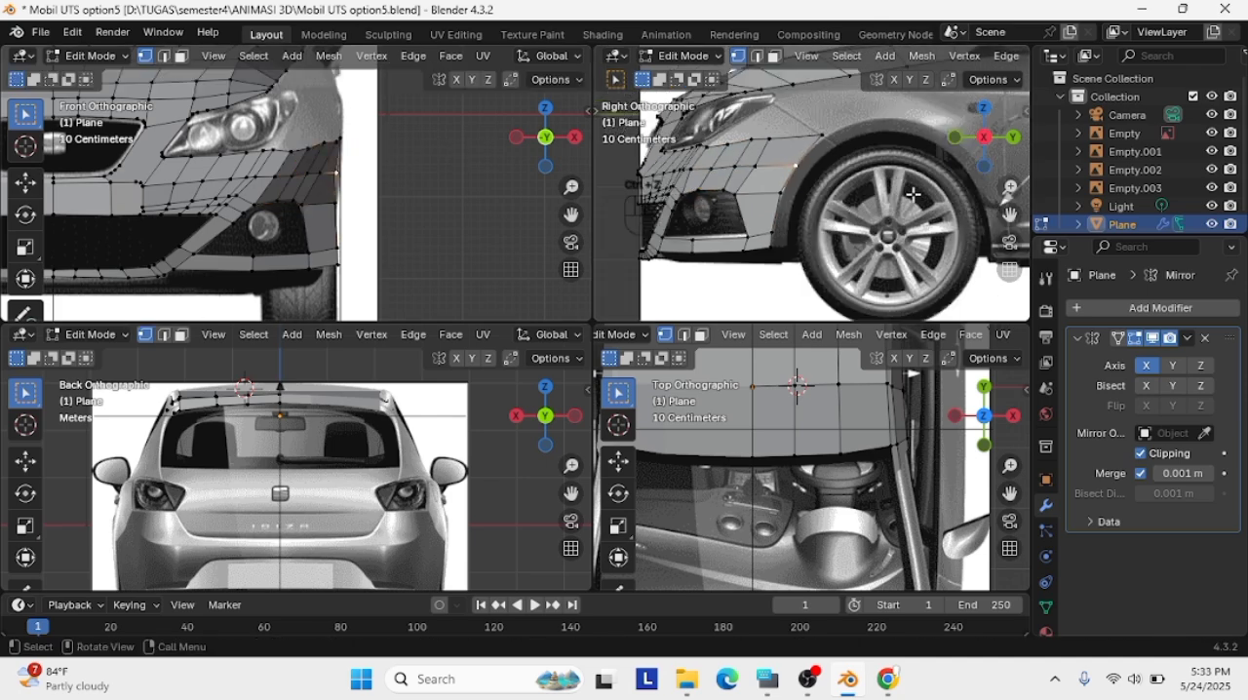
key(KP_Divide)
scroll(438, 137, up, 8)
drag(570, 213, 356, 231)
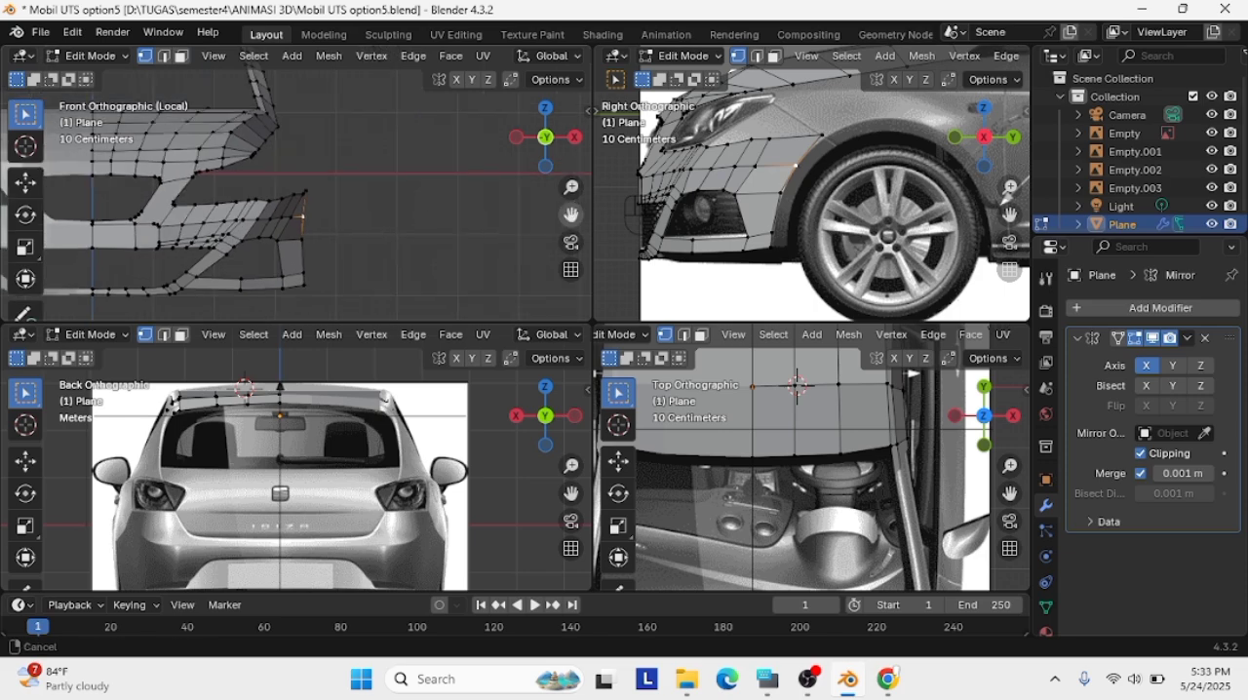
drag(324, 285, 298, 181)
key(g)
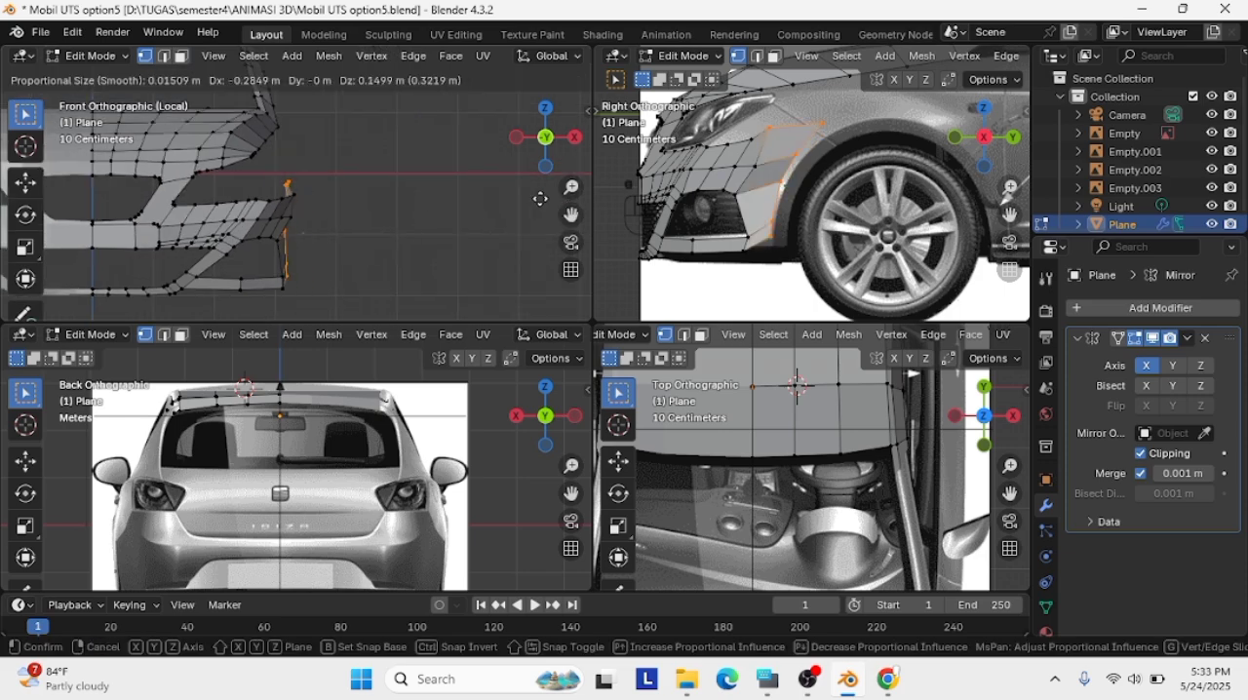
click(557, 207)
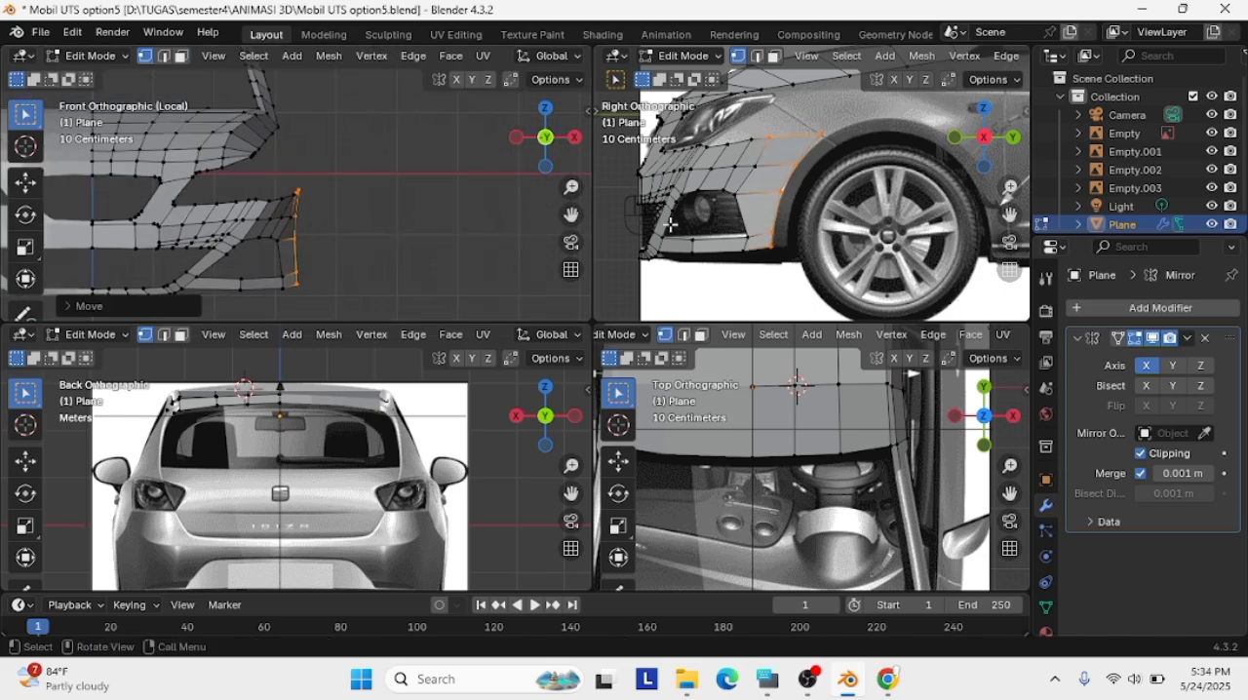
Leave local view and shift the bumper's outer edge sideways onto the car's side outline in the front reference
click(549, 138)
click(549, 138)
key(KP_Divide)
scroll(335, 156, up, 3)
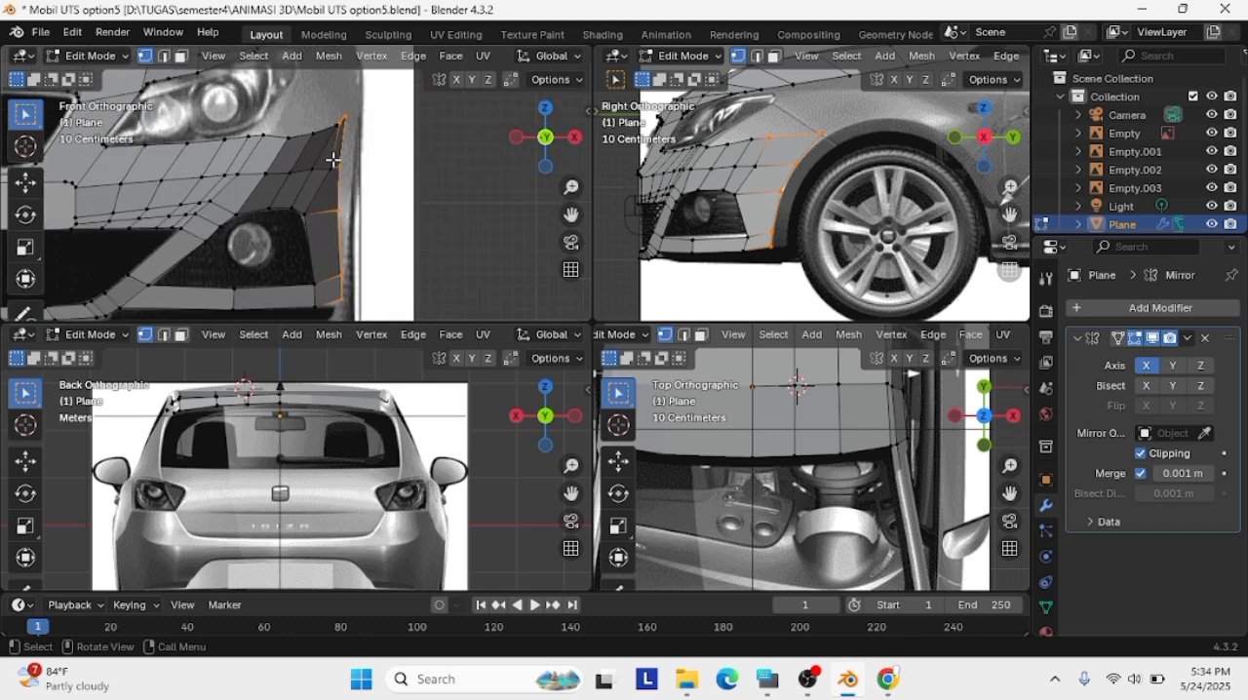
key(g)
click(348, 168)
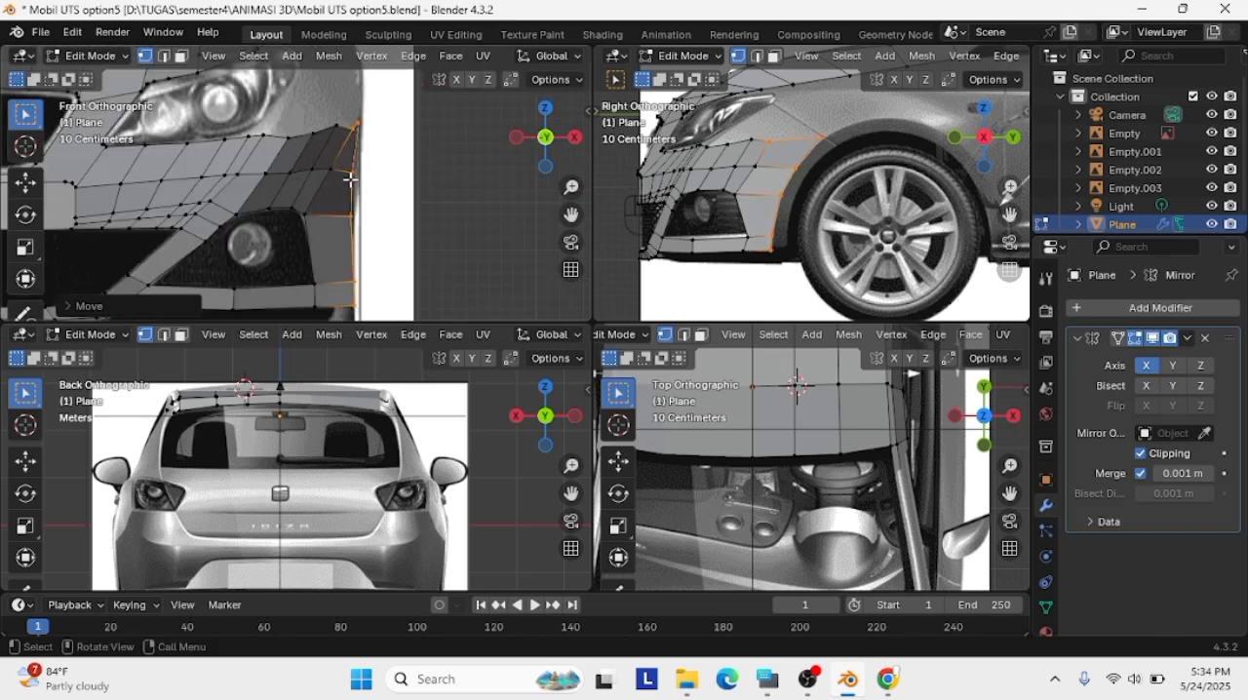
scroll(354, 198, down, 3)
scroll(356, 264, up, 5)
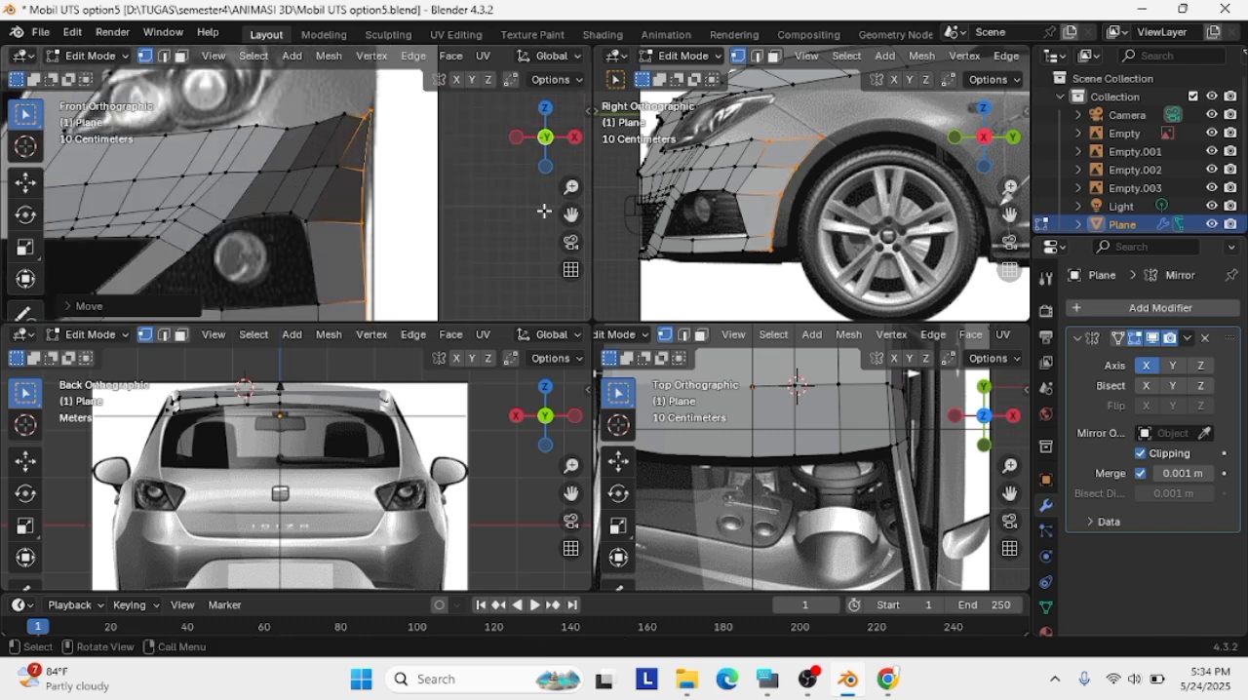
Align the outer-edge vertices from the bumper's lower end up to the fog-light opening's upper edge with the side outline in the front view
click(356, 273)
key(g)
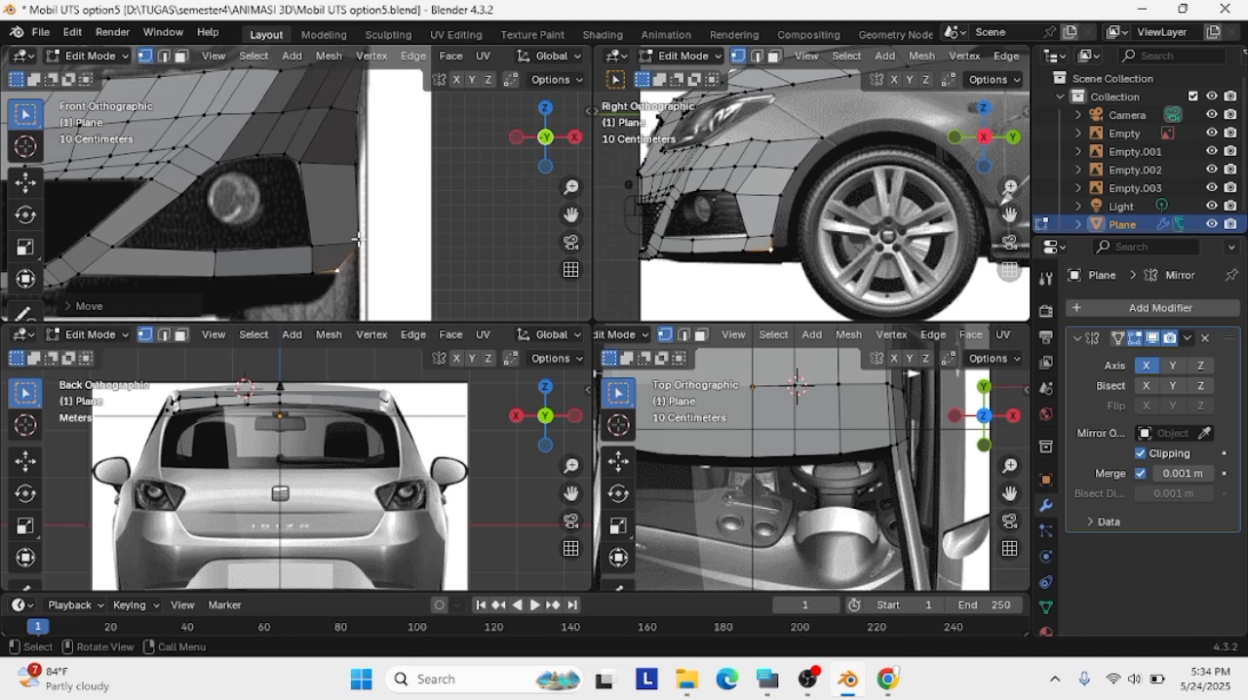
click(347, 237)
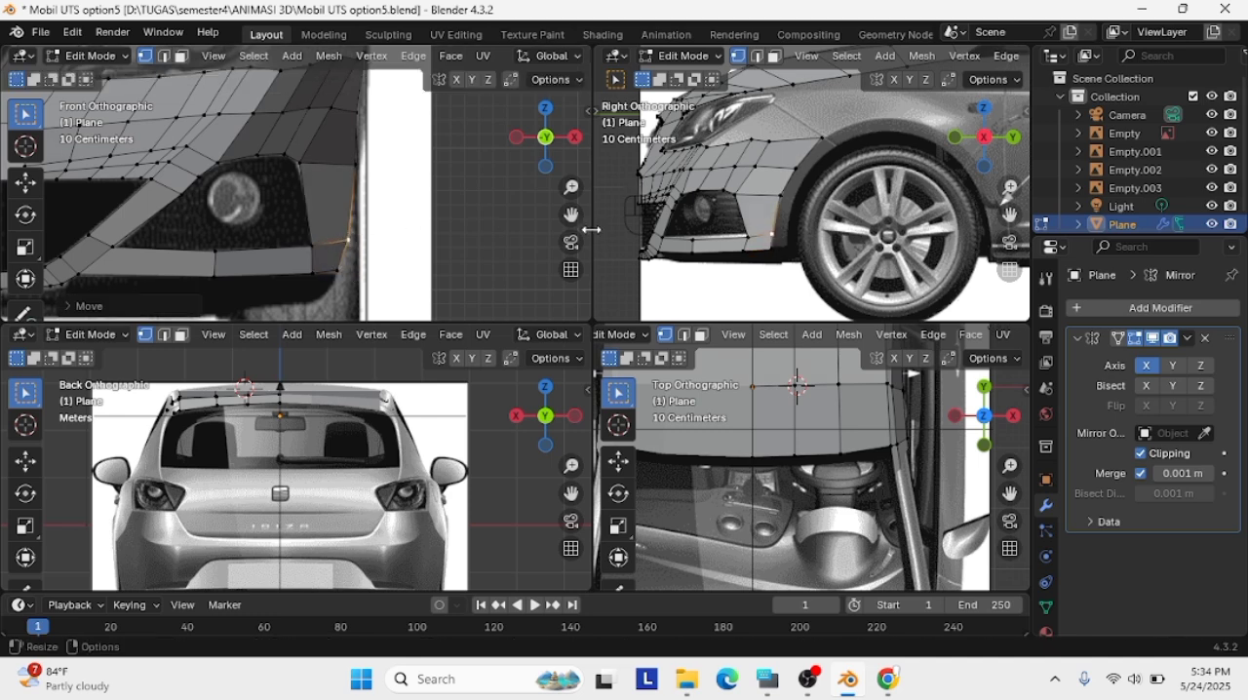
shift+middle_drag(429, 186, 428, 239)
click(355, 220)
key(g)
click(358, 225)
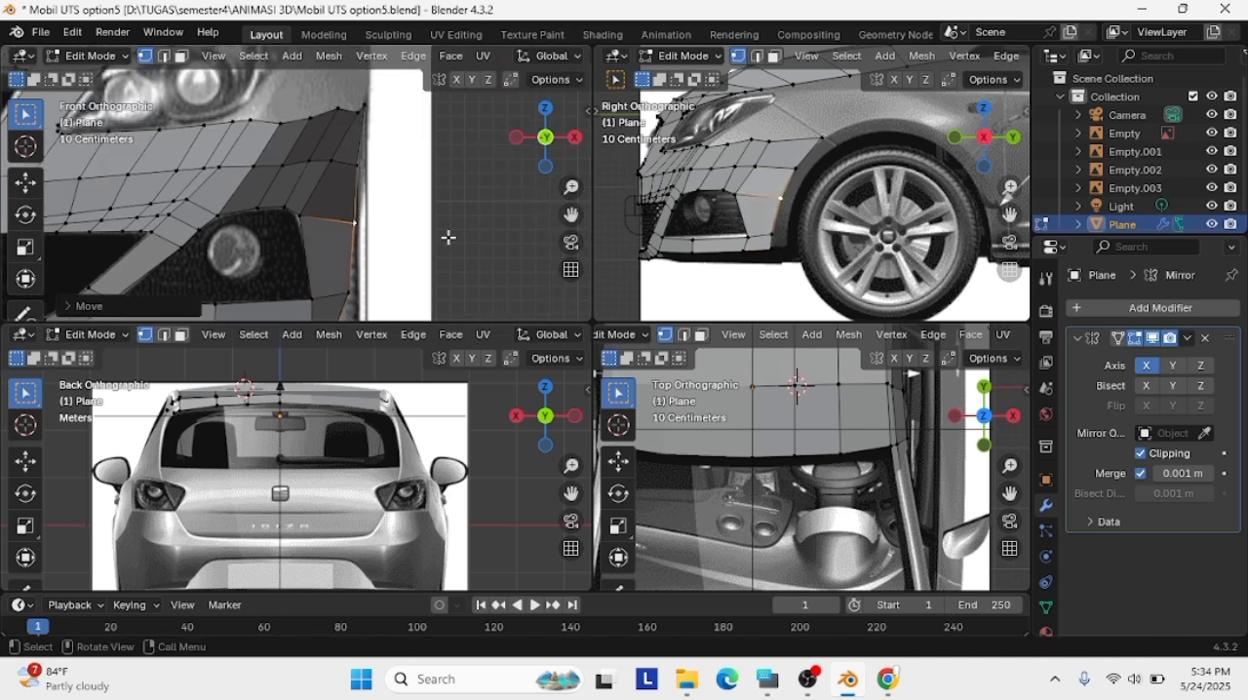
Align the top two vertices of the bumper's outer edge with the car's side outline in the front view
click(365, 106)
key(g)
click(367, 134)
scroll(366, 154, up, 1)
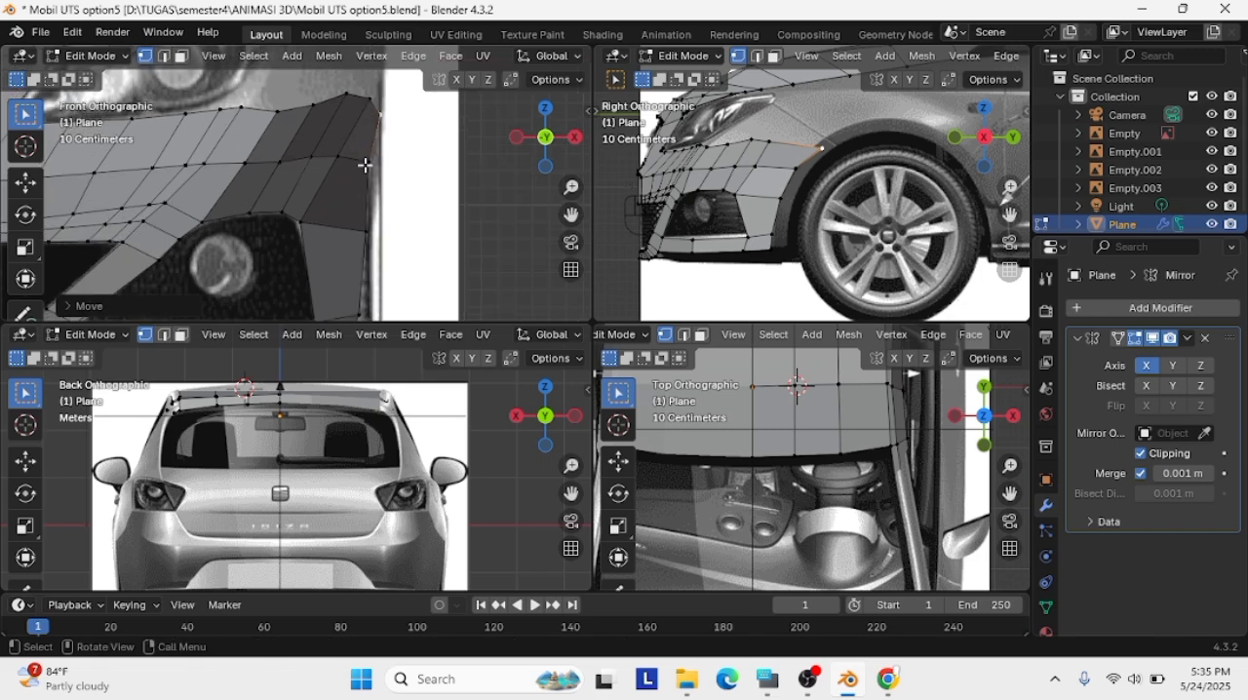
click(366, 159)
key(g)
click(375, 164)
Refit the top outer-edge vertex to the front of the wheel arch in the side view
key(g)
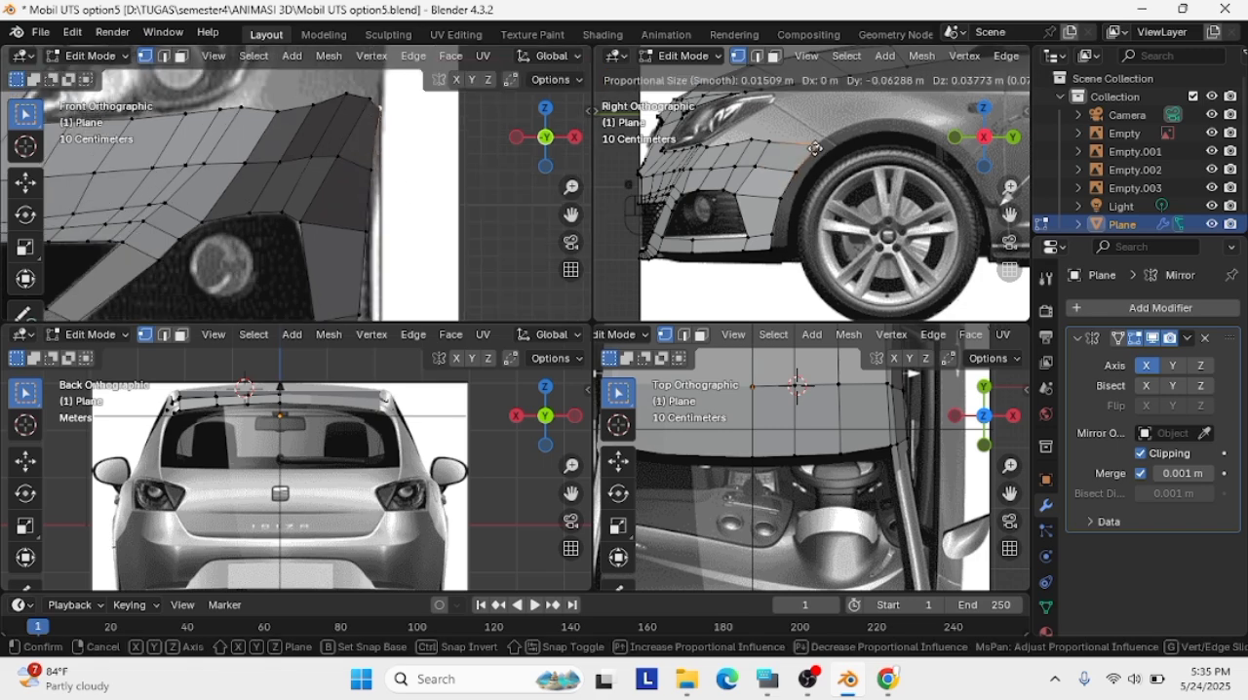
click(823, 155)
click(442, 236)
scroll(441, 232, down, 1)
scroll(848, 180, down, 1)
scroll(848, 179, up, 3)
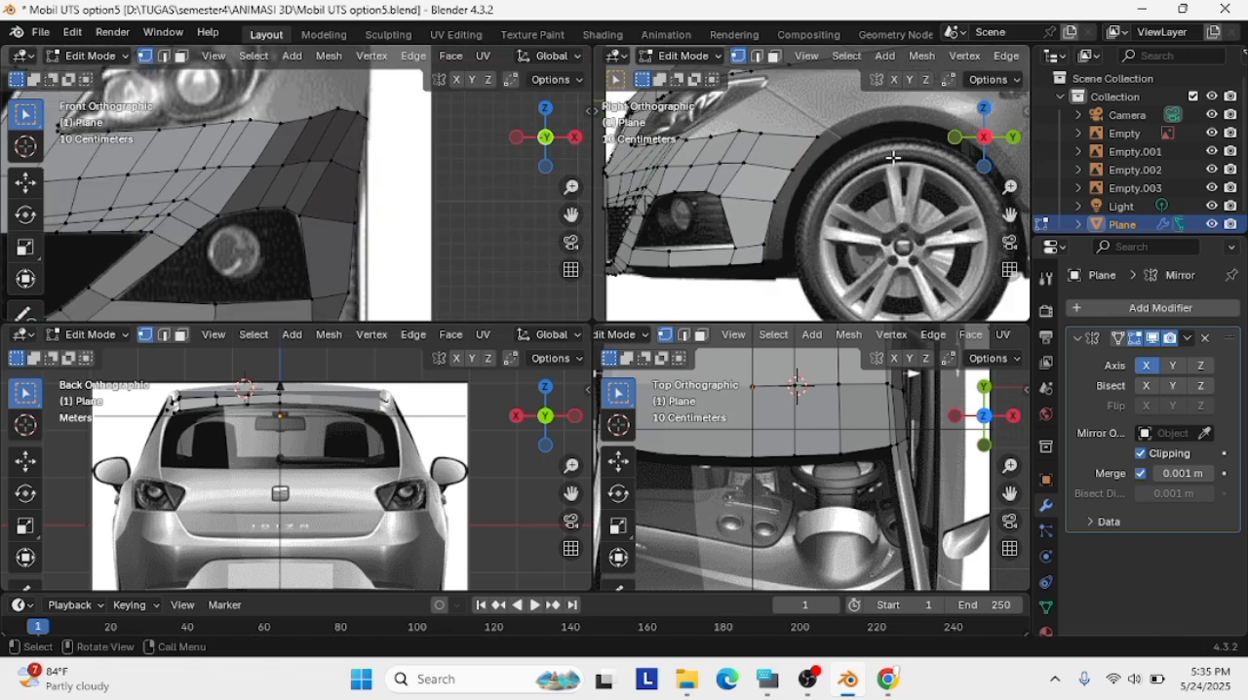
Try to extrude the hood's side edge slightly rearward and down in the side view
scroll(278, 166, up, 2)
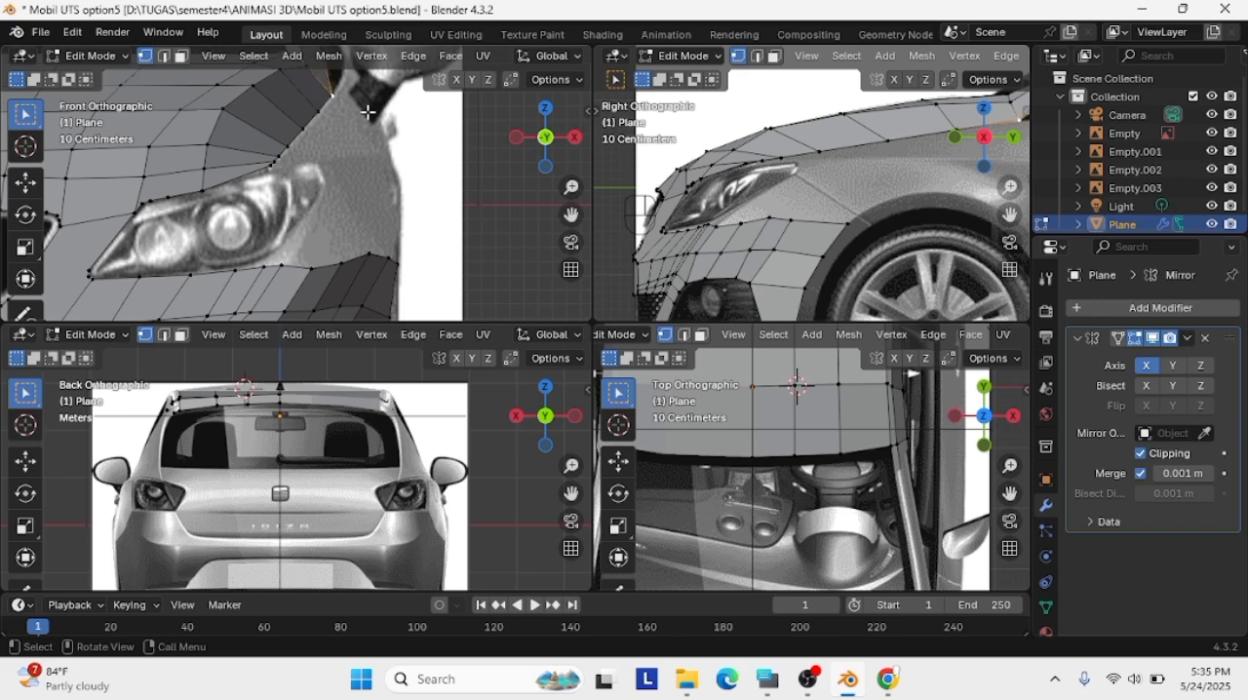
scroll(828, 176, down, 3)
shift+middle_drag(858, 176, 700, 200)
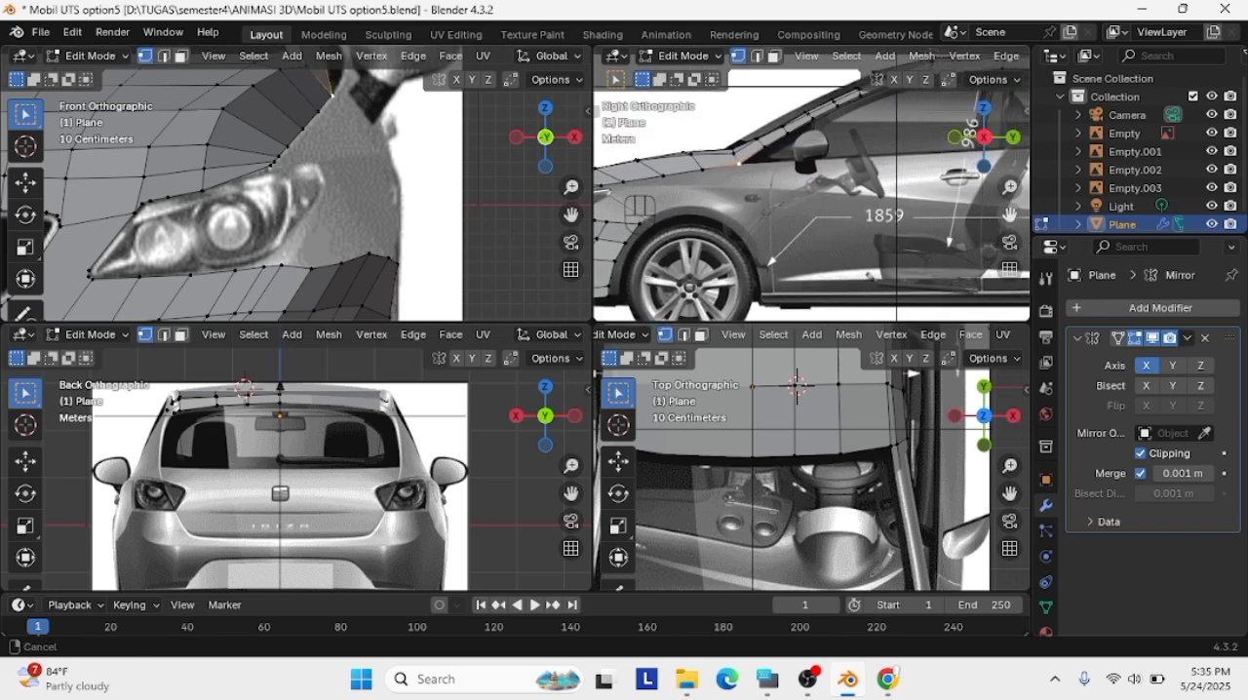
drag(1009, 213, 1070, 219)
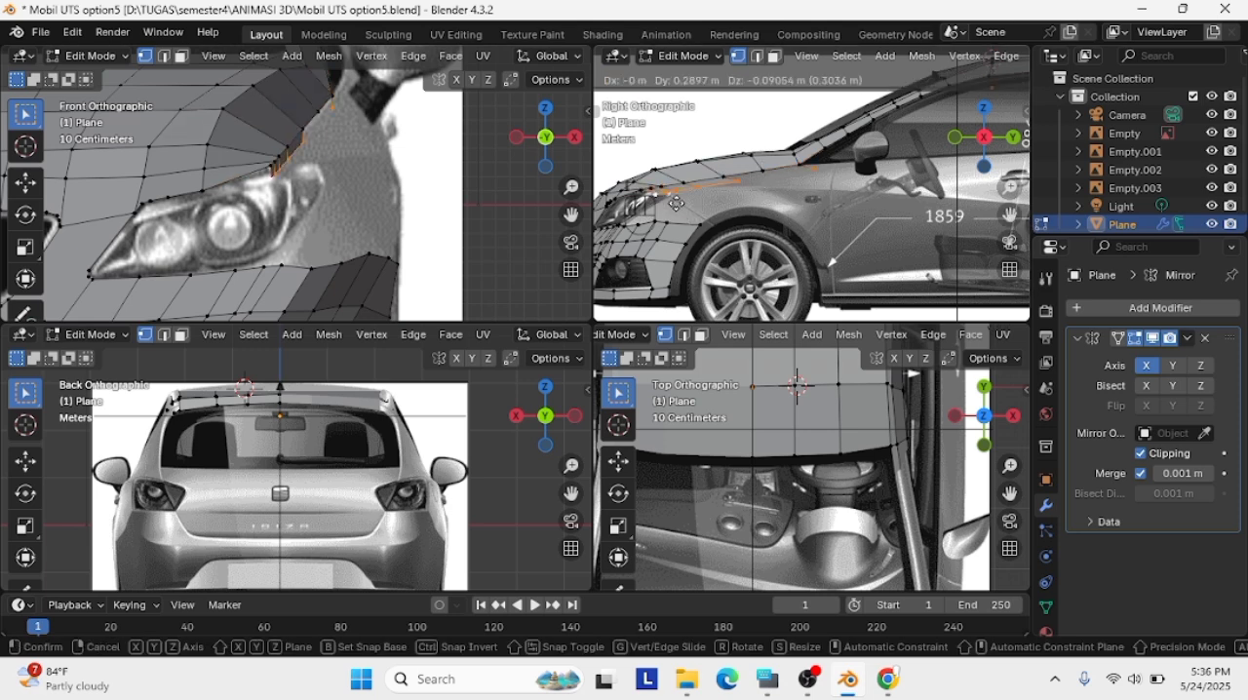
key(ctrl+z)
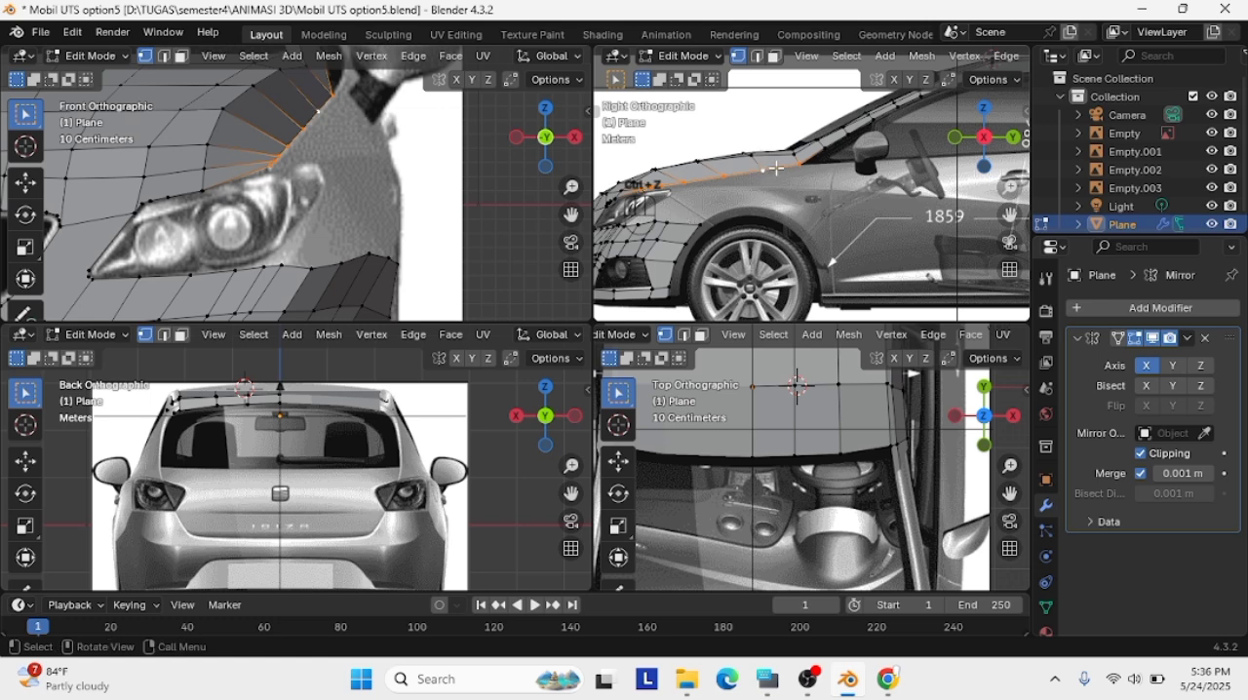
Extrude a strip from the hood's side edge and place it along the fender in the front and side views
key(e)
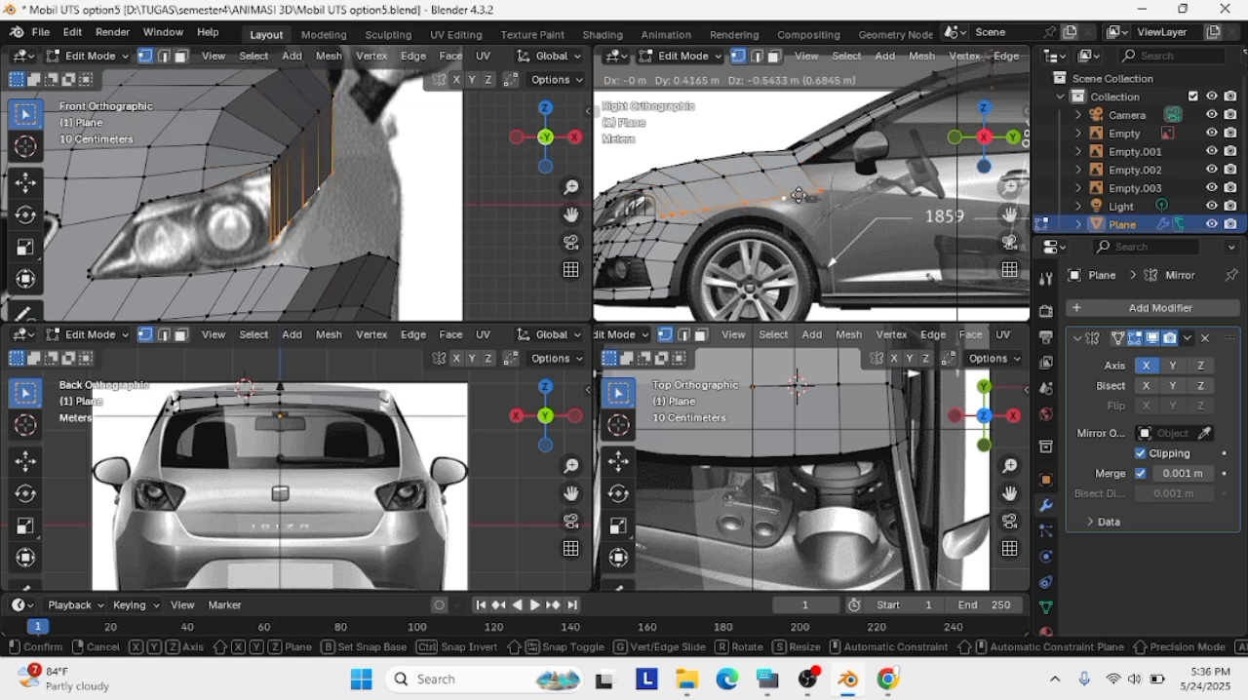
click(775, 223)
scroll(429, 181, down, 2)
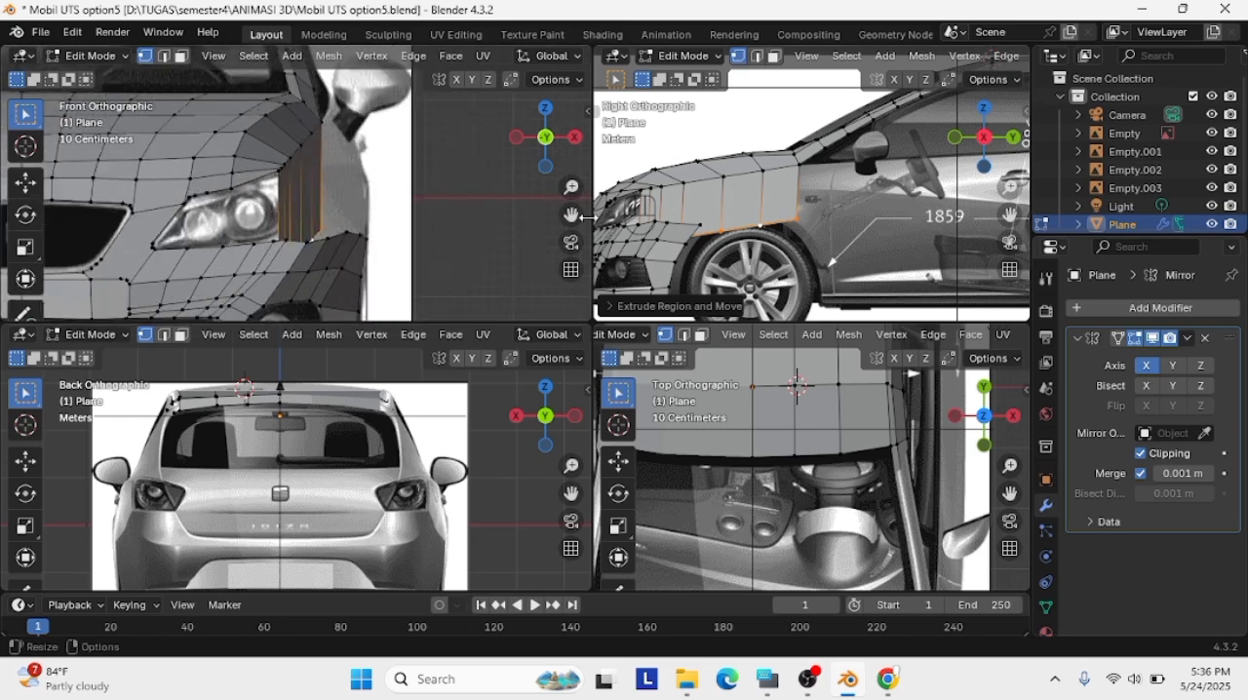
shift+middle_drag(271, 201, 380, 205)
key(g)
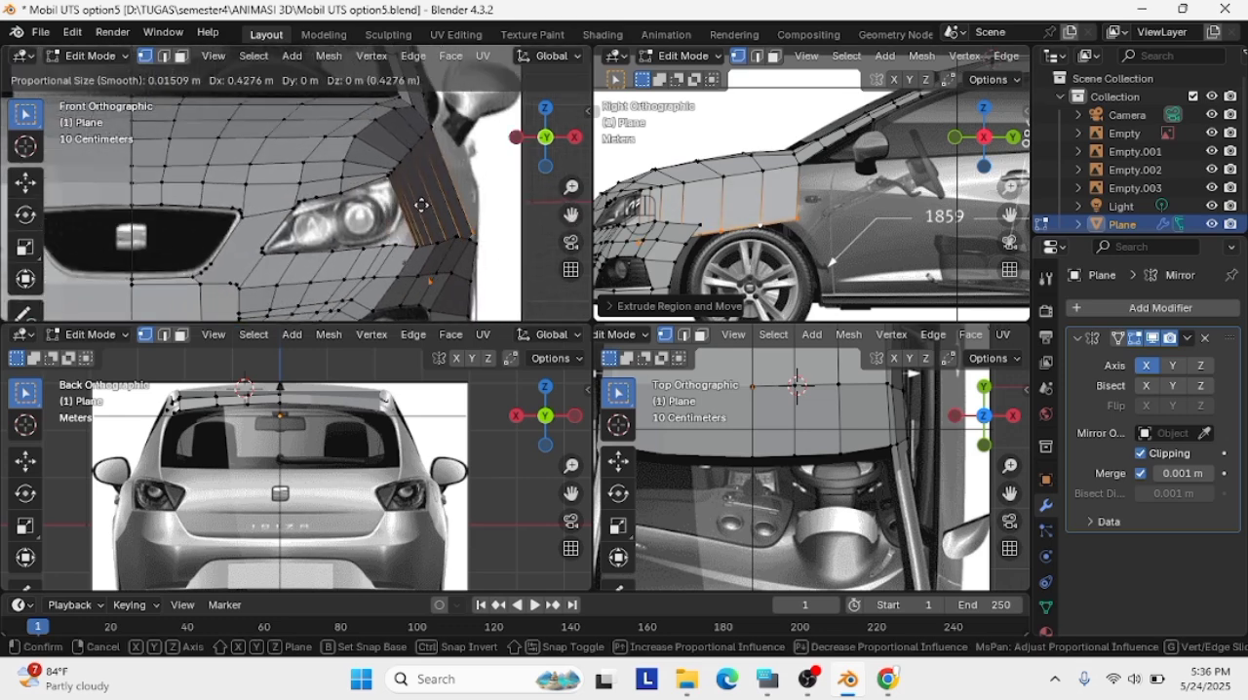
click(413, 93)
key(g)
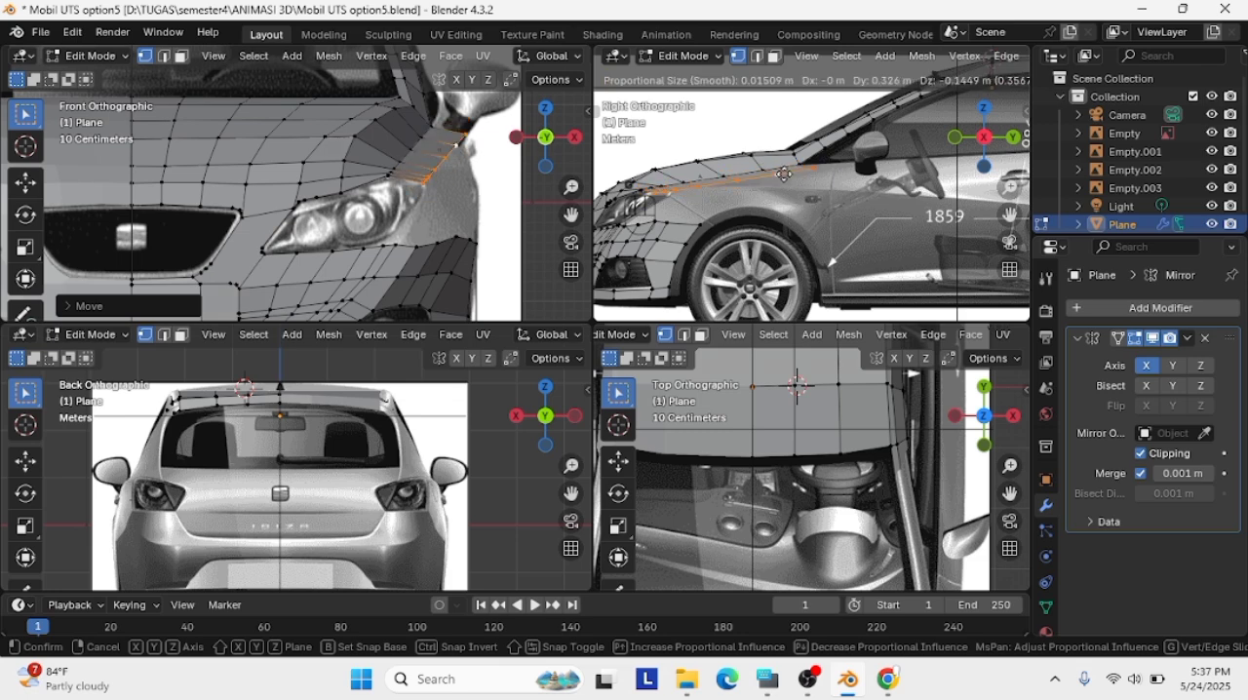
click(787, 181)
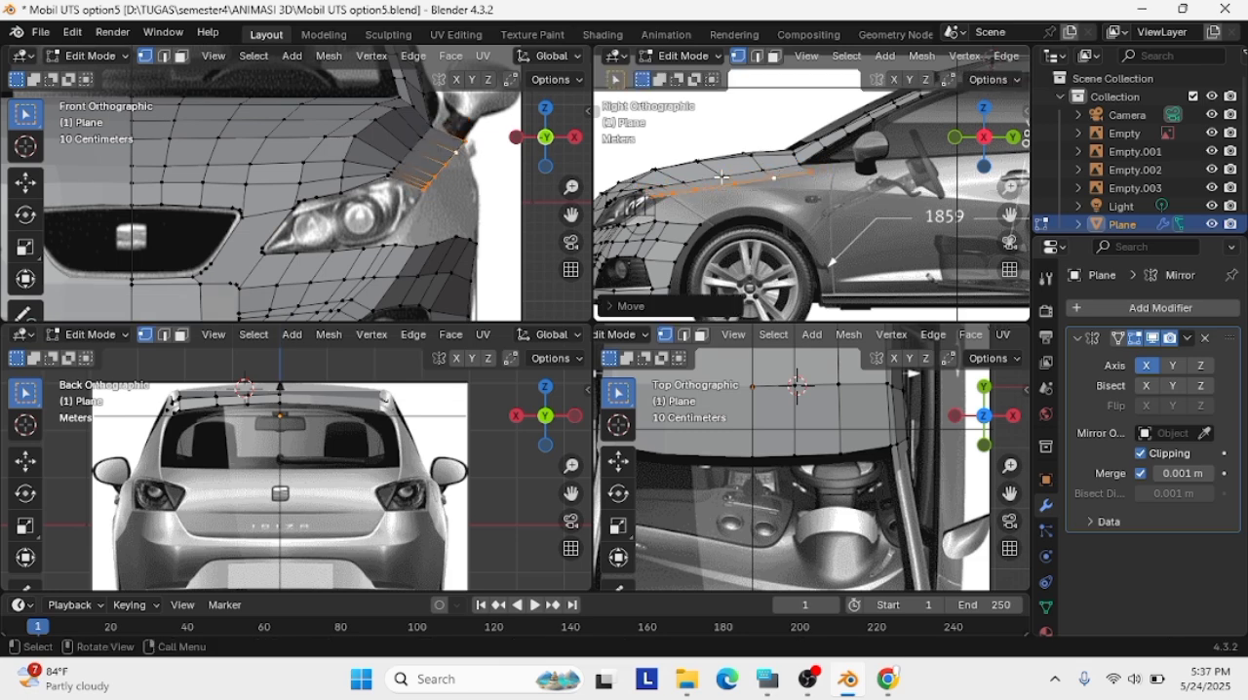
Try to move the strip's front vertices rearward above the headlight in the side view, undoing each move
scroll(787, 183, up, 4)
shift+middle_drag(790, 190, 1002, 221)
drag(743, 223, 672, 178)
key(g)
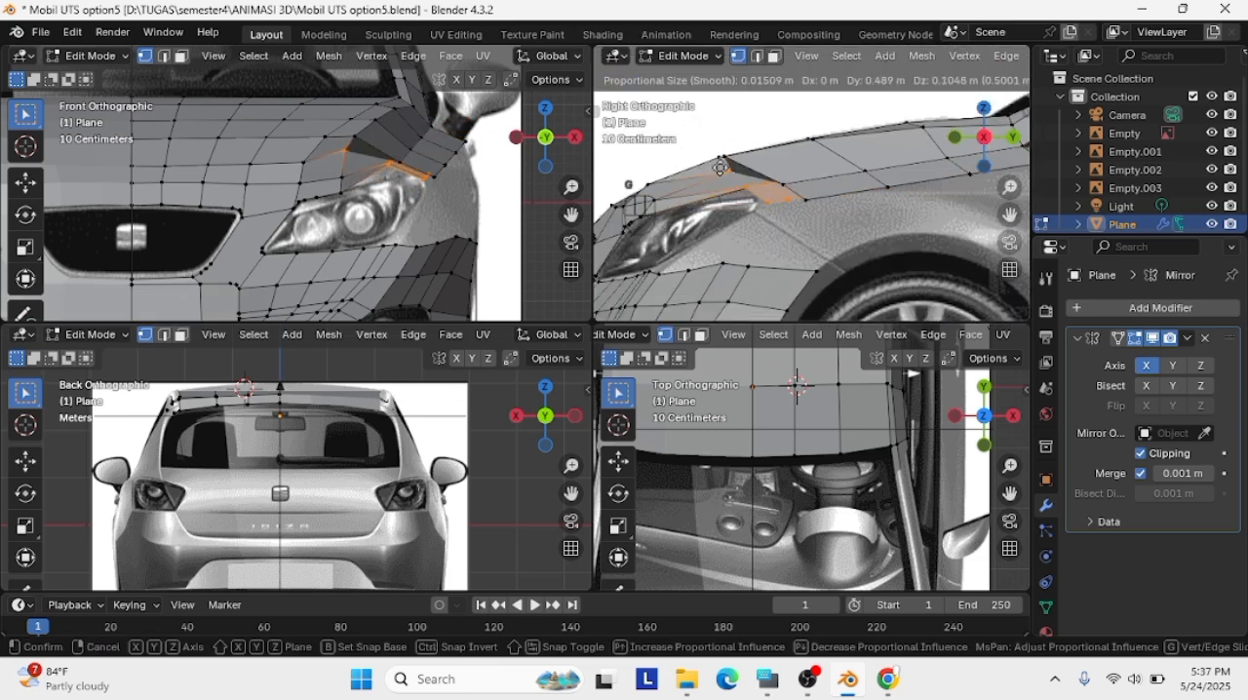
click(737, 176)
key(ctrl+z)
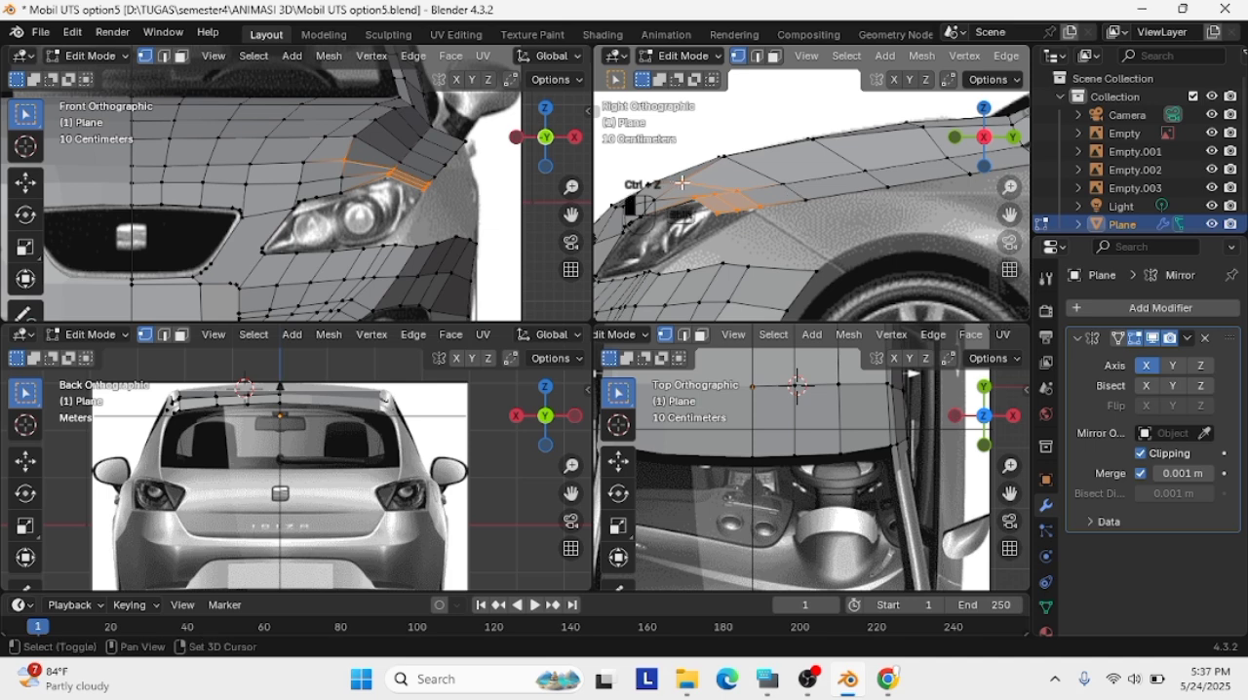
key(g)
click(800, 197)
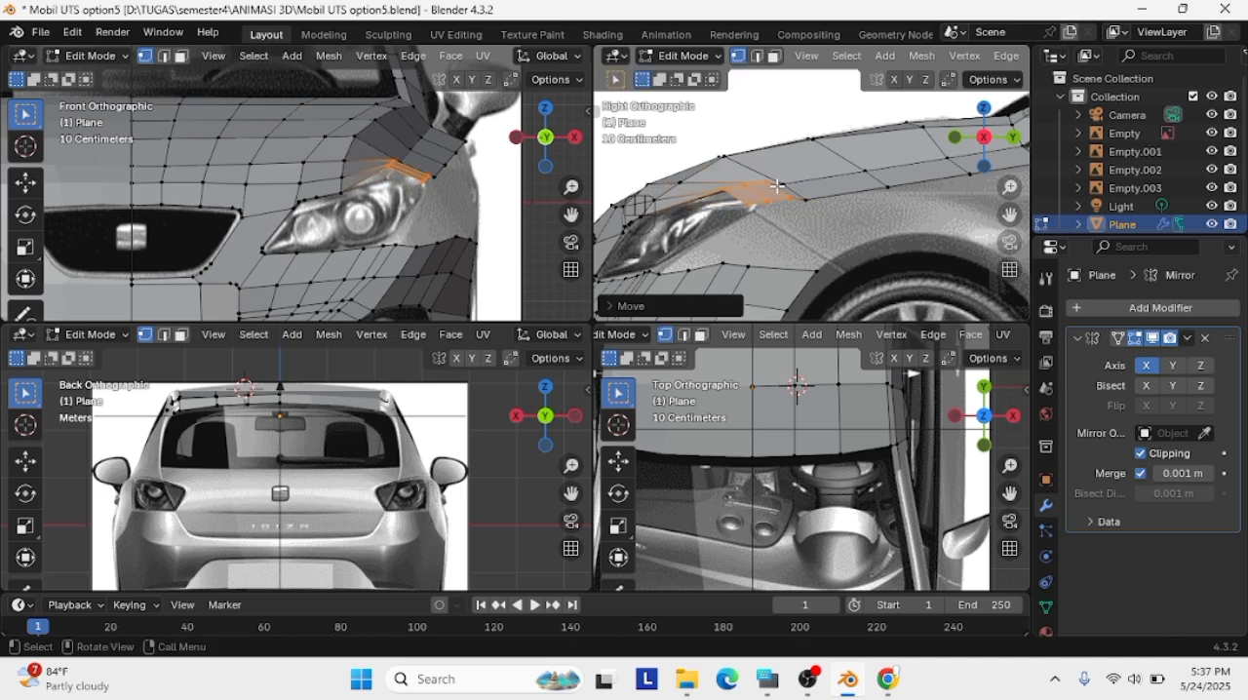
key(ctrl+z)
Try to shift the front corner vertices of the fender strip at the headlight's upper edge in the side view
drag(685, 203, 684, 201)
key(g)
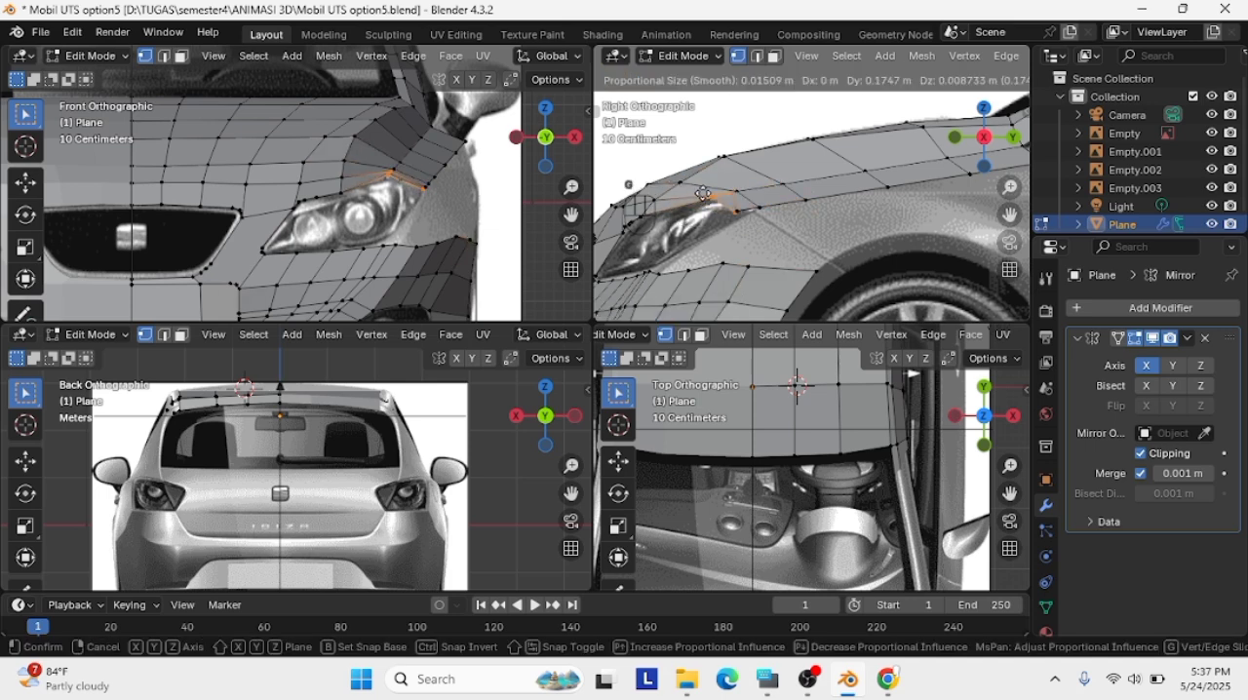
click(696, 203)
click(851, 249)
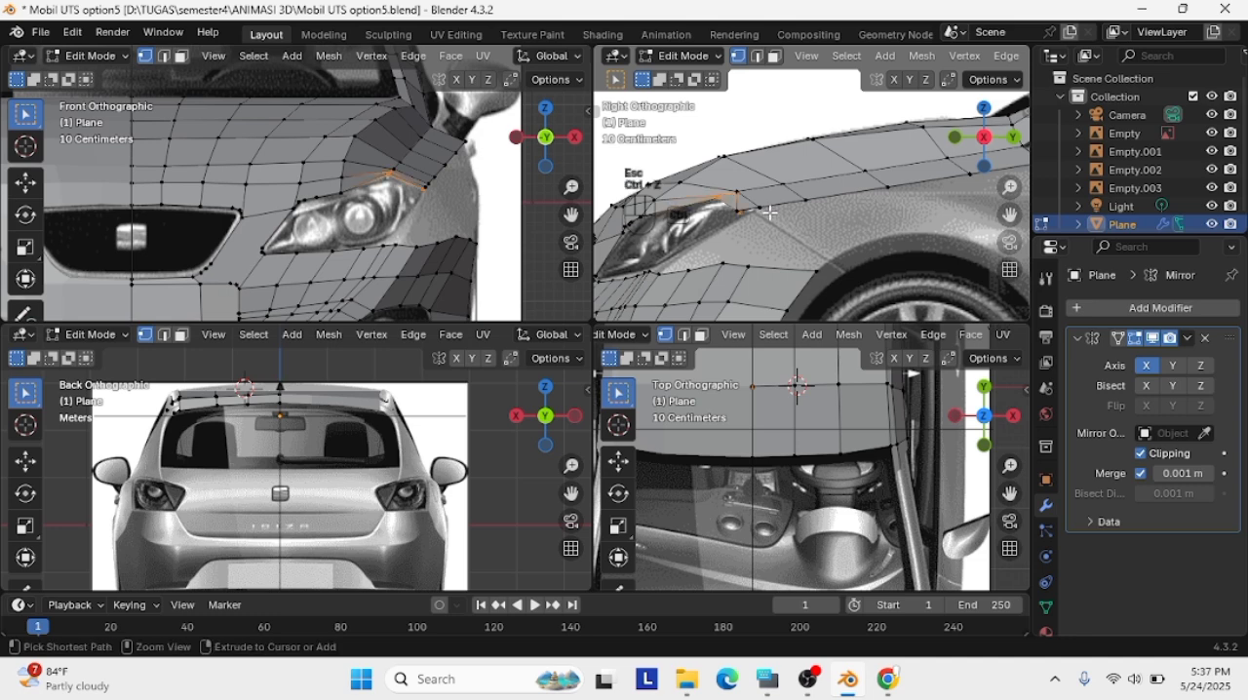
Undo the corner vertex moves and the strip extruded from the hood's side edge
key(ctrl+z)
key(ctrl+z)
key(ctrl+z)
key(ctrl+z)
key(ctrl+z)
key(ctrl+z)
key(ctrl+z)
key(ctrl+z)
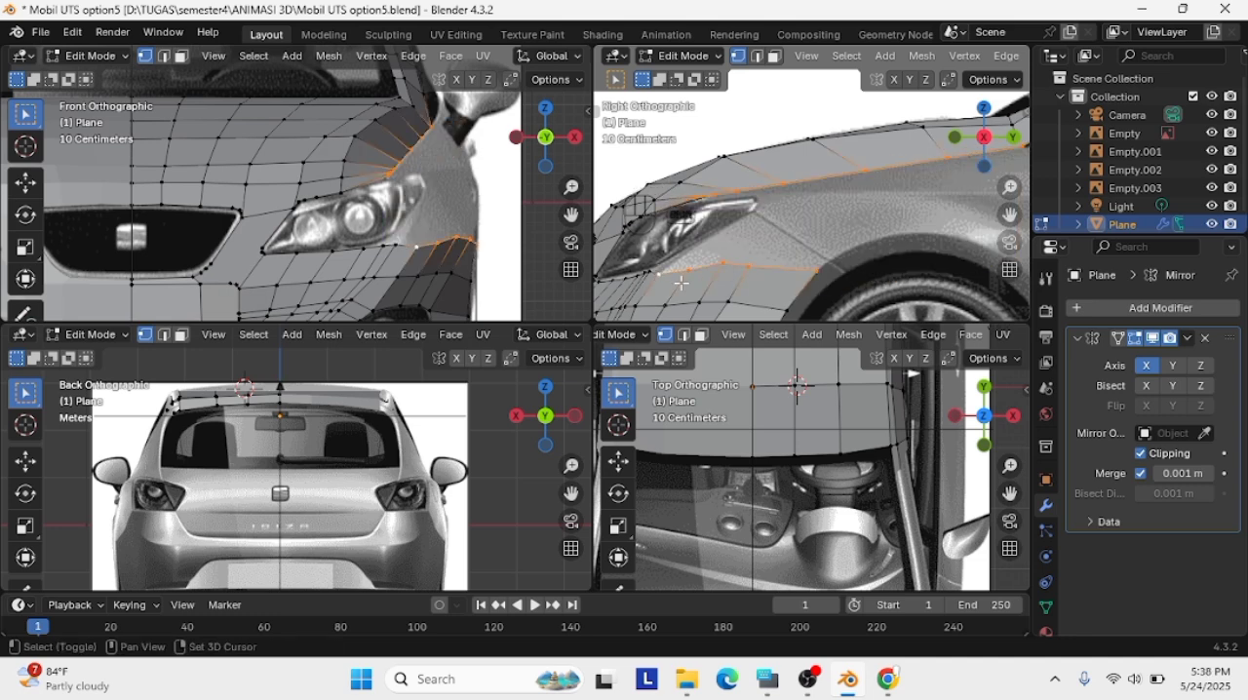
Try to extrude the hood's side edge and the bumper's upper edge upward together
key(e)
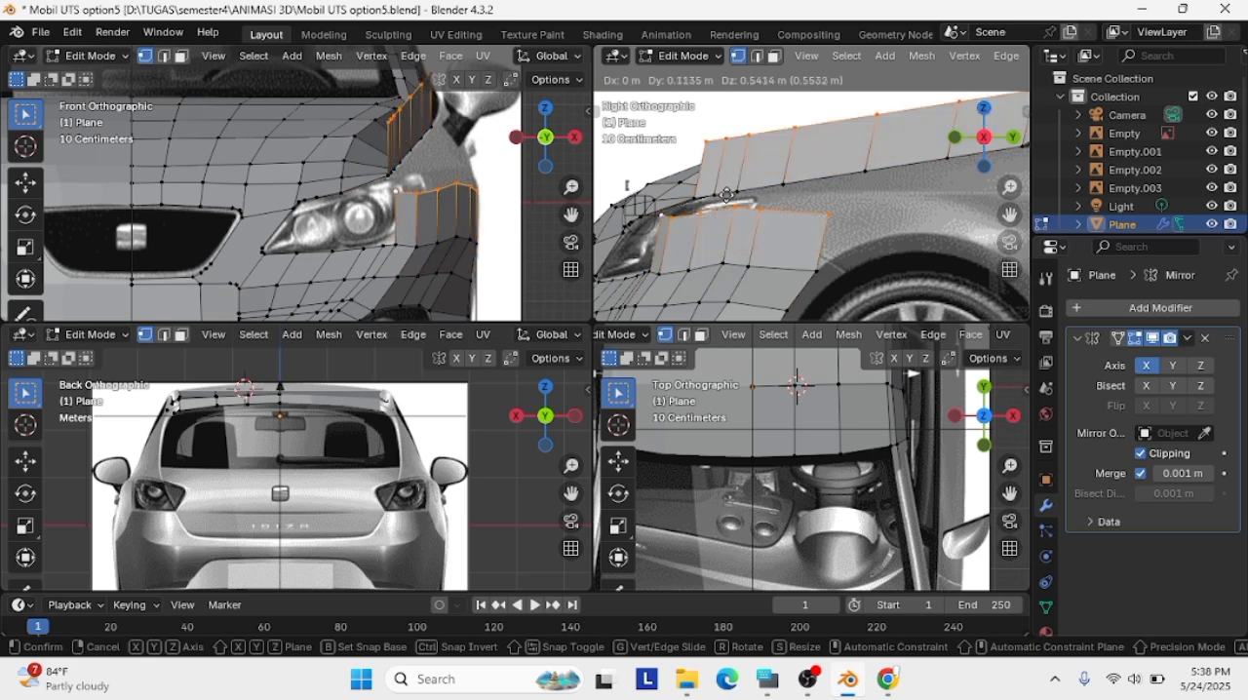
click(706, 234)
key(ctrl+z)
Extrude the bumper's upper edge beside the headlight up and rearward toward the hood's side edge in the side view
drag(835, 282, 630, 242)
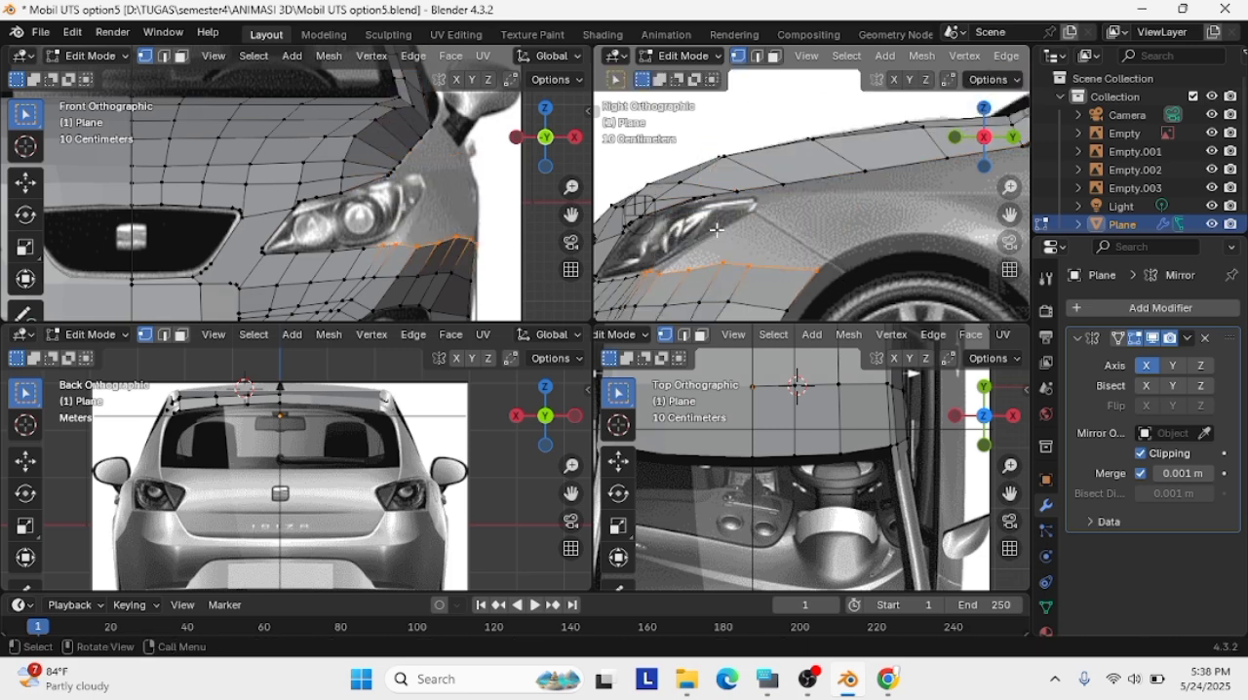
key(e)
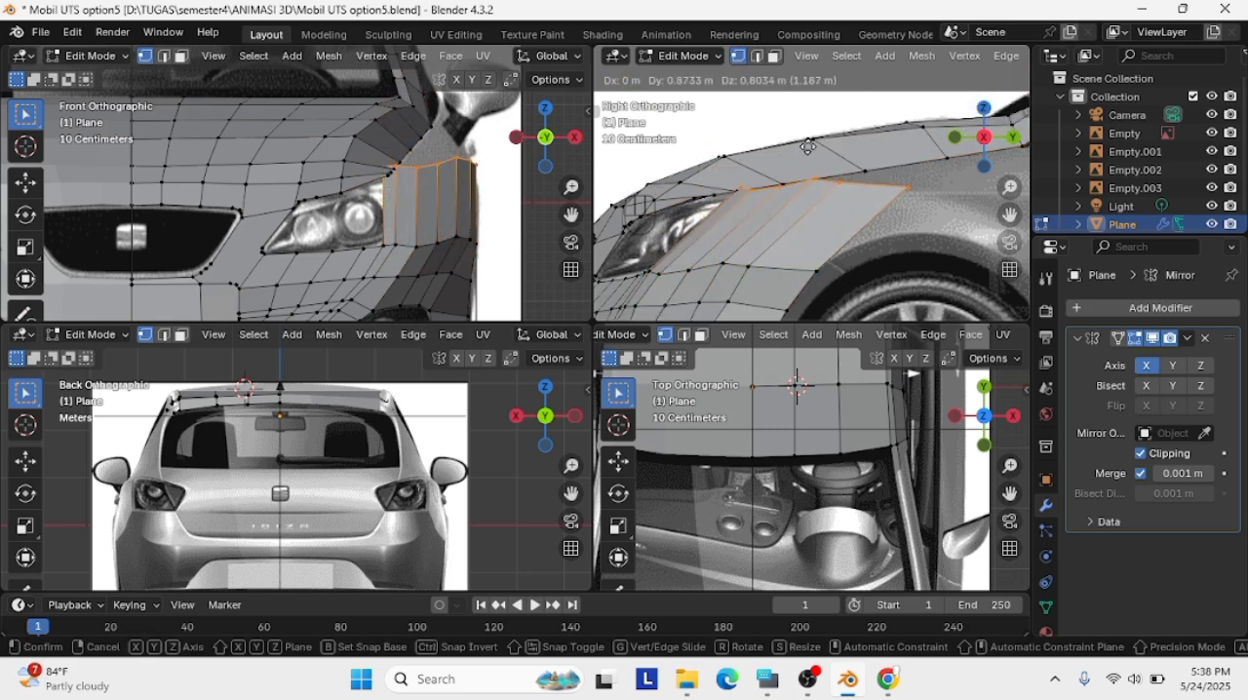
click(809, 156)
Position the new strip's upper edge beside the headlight's outer end, adjusting it in the front and side views
scroll(880, 187, up, 3)
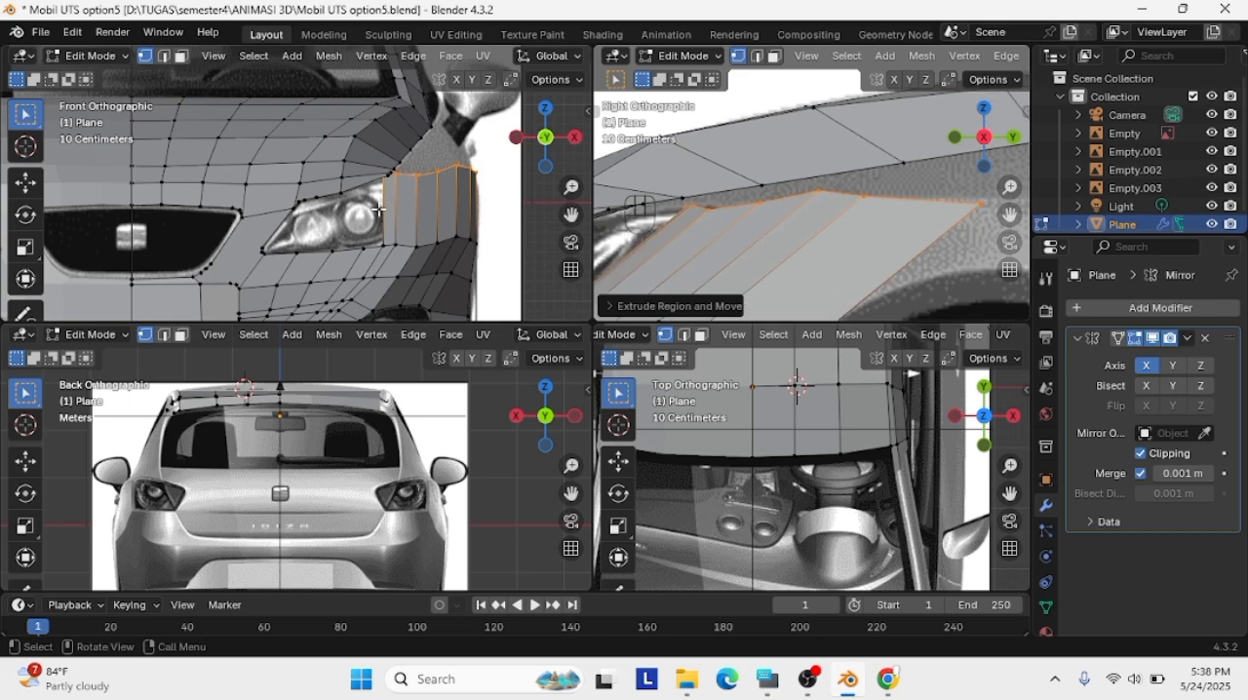
scroll(444, 202, up, 3)
key(g)
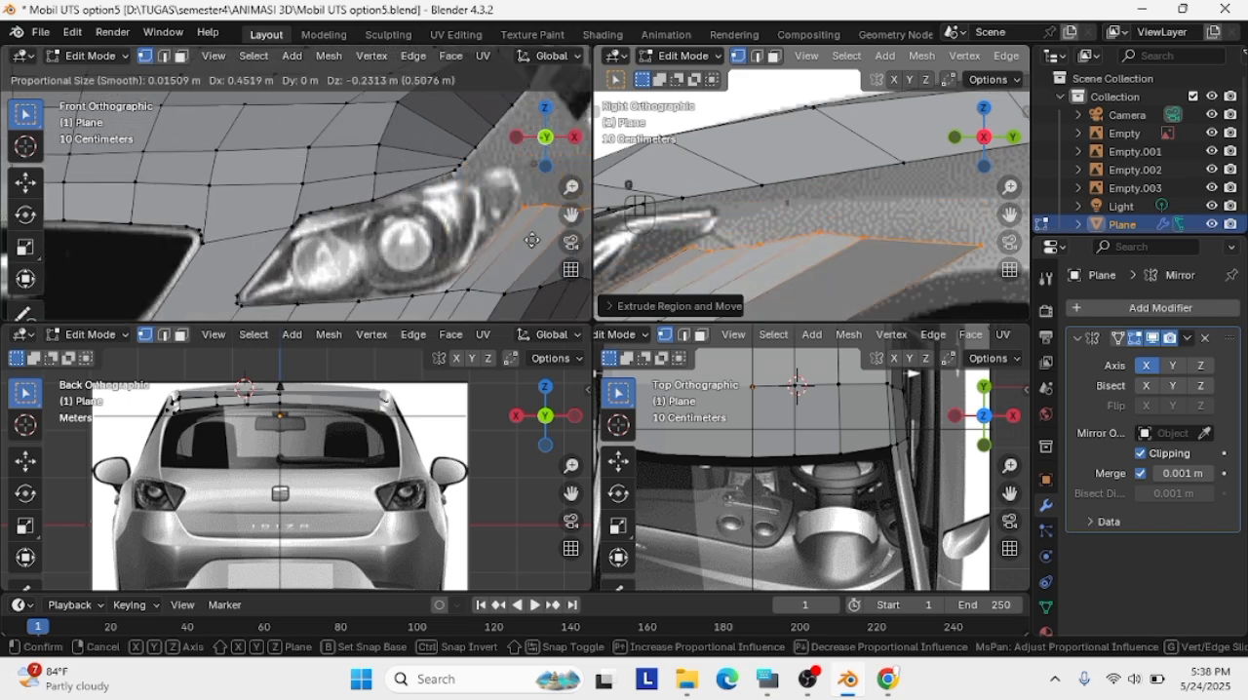
click(531, 233)
scroll(785, 226, down, 2)
key(g)
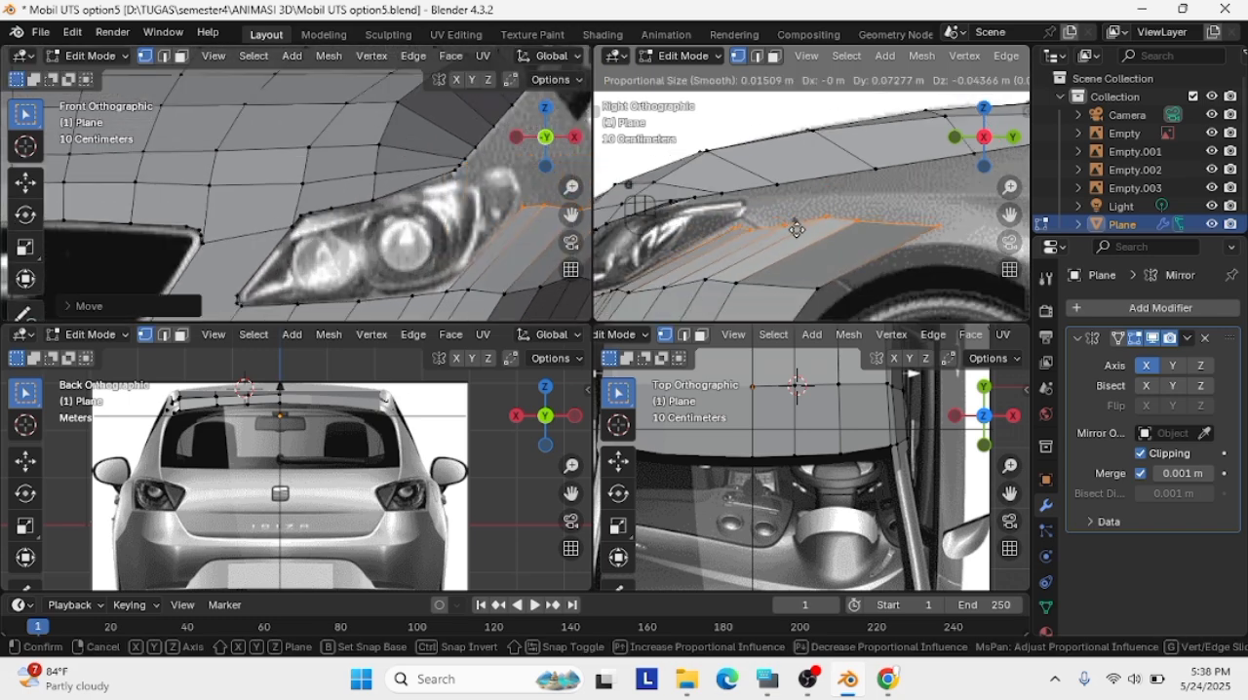
click(796, 224)
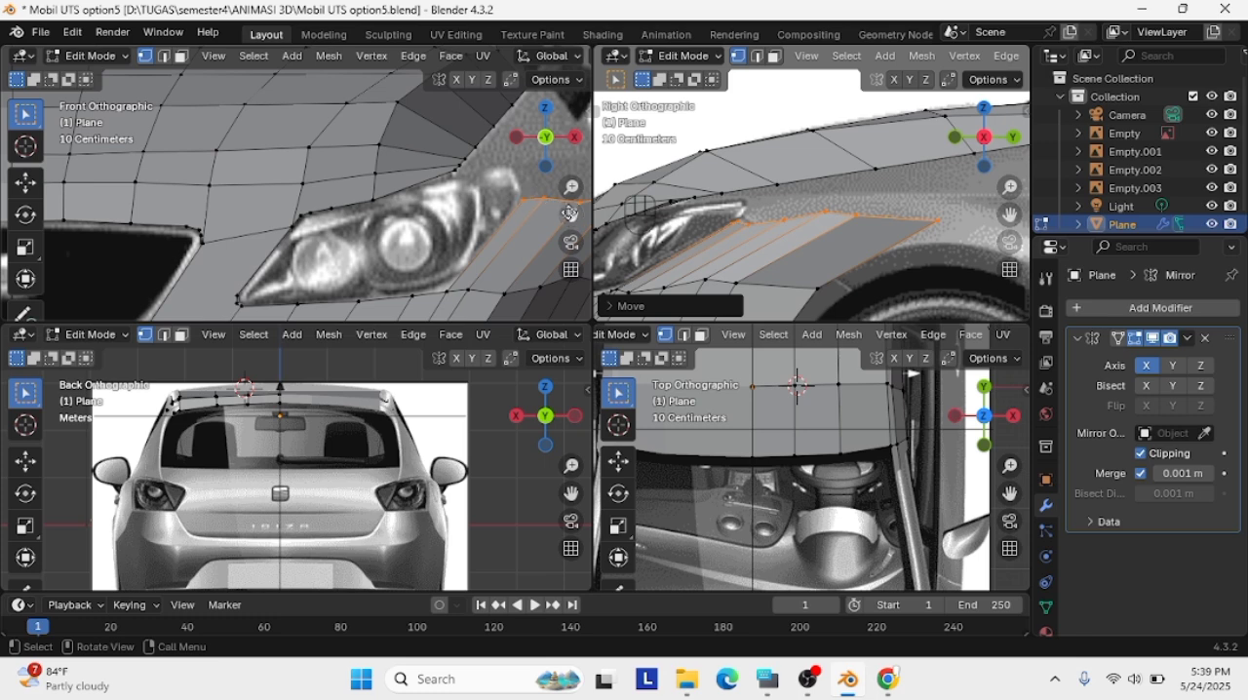
Shift the strip's lower front vertex toward the headlight, then subdivide its front edge and move the new vertex down to the lens outline
right_click(450, 291)
click(450, 290)
key(g)
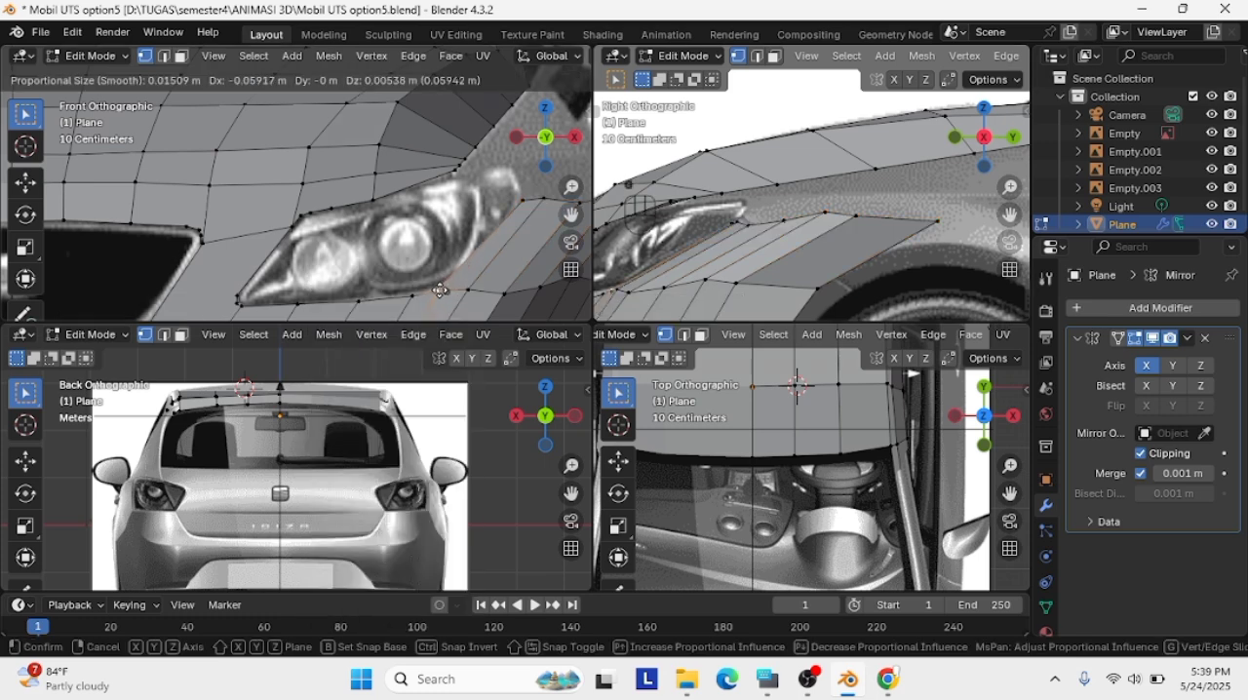
click(438, 288)
shift+click(521, 202)
right_click(520, 203)
click(519, 205)
click(480, 243)
key(g)
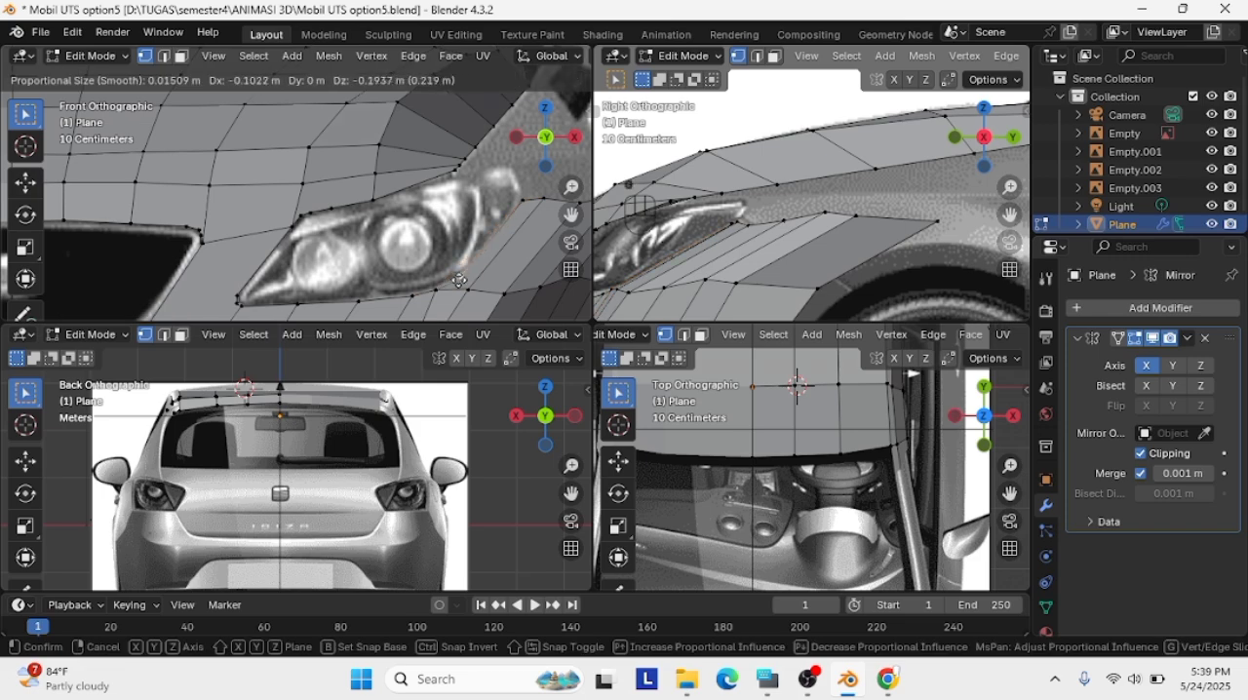
click(451, 280)
Subdivide the remaining upper part of the strip's front edge and slide the added vertex along the headlight outline
shift+click(522, 202)
right_click(521, 204)
click(522, 206)
click(485, 243)
key(g)
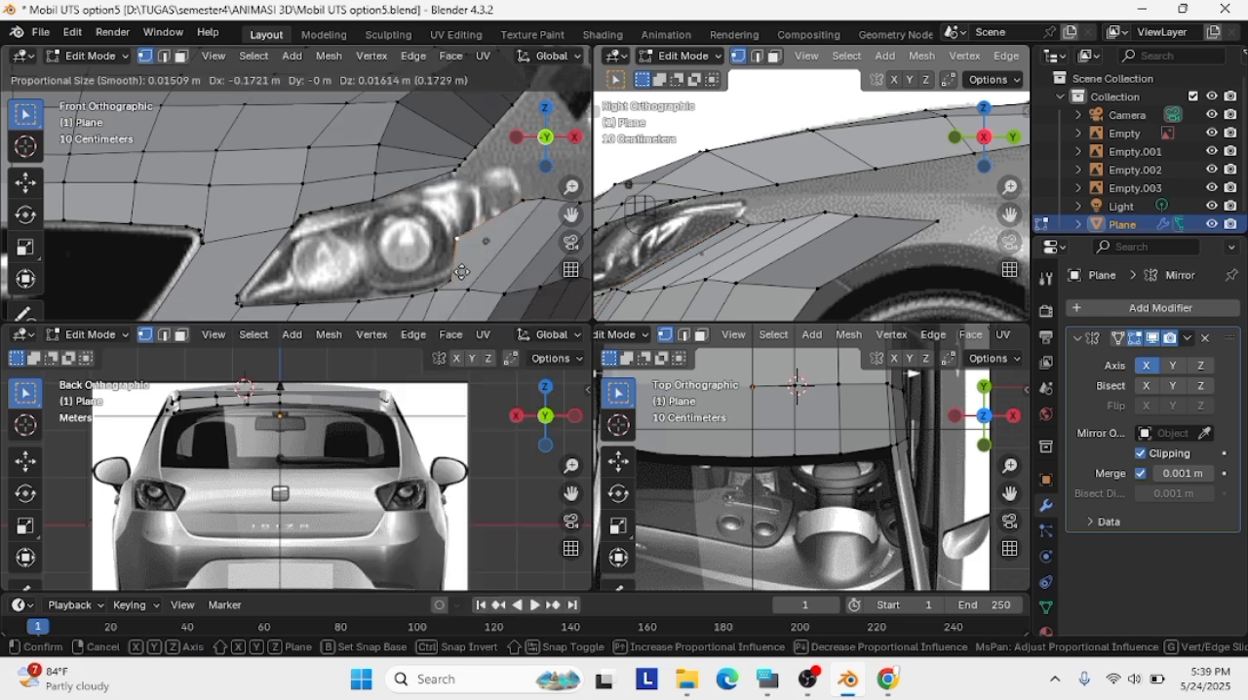
key(g)
click(483, 244)
scroll(478, 195, up, 3)
key(g)
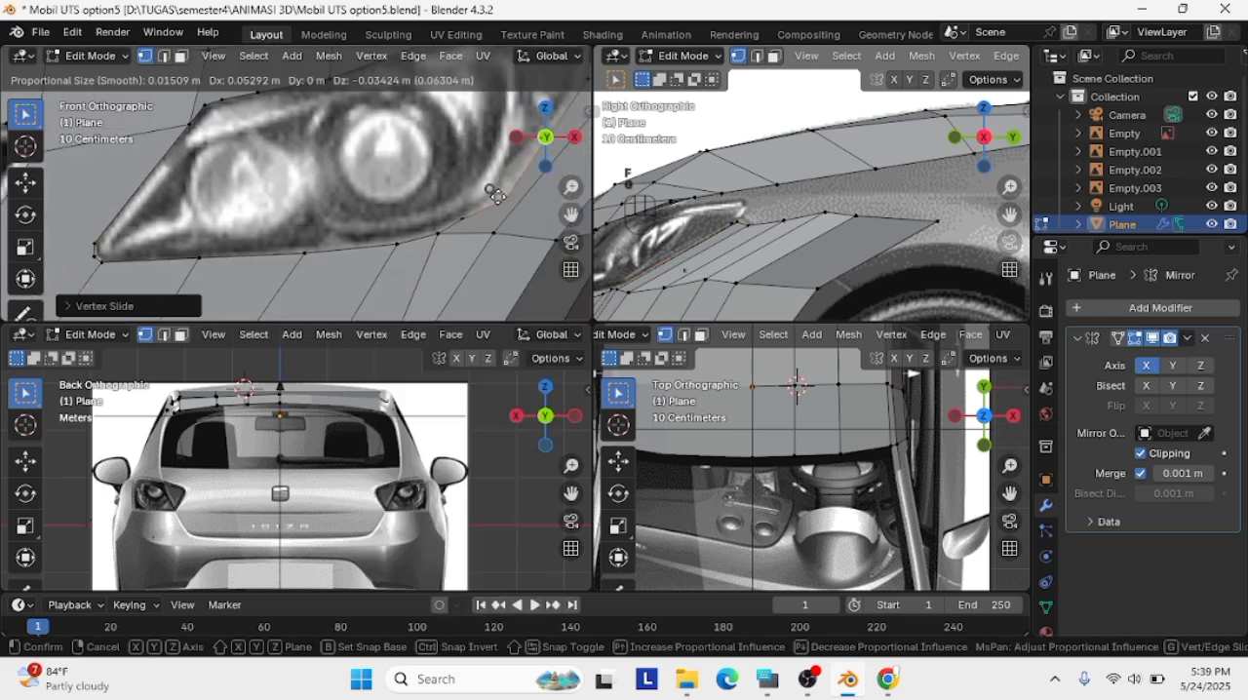
click(496, 203)
Reposition the front-edge vertices beside the headlight in depth so they follow the strip's curve in perspective
middle_drag(816, 287, 734, 228)
shift+middle_drag(885, 198, 1025, 183)
key(g)
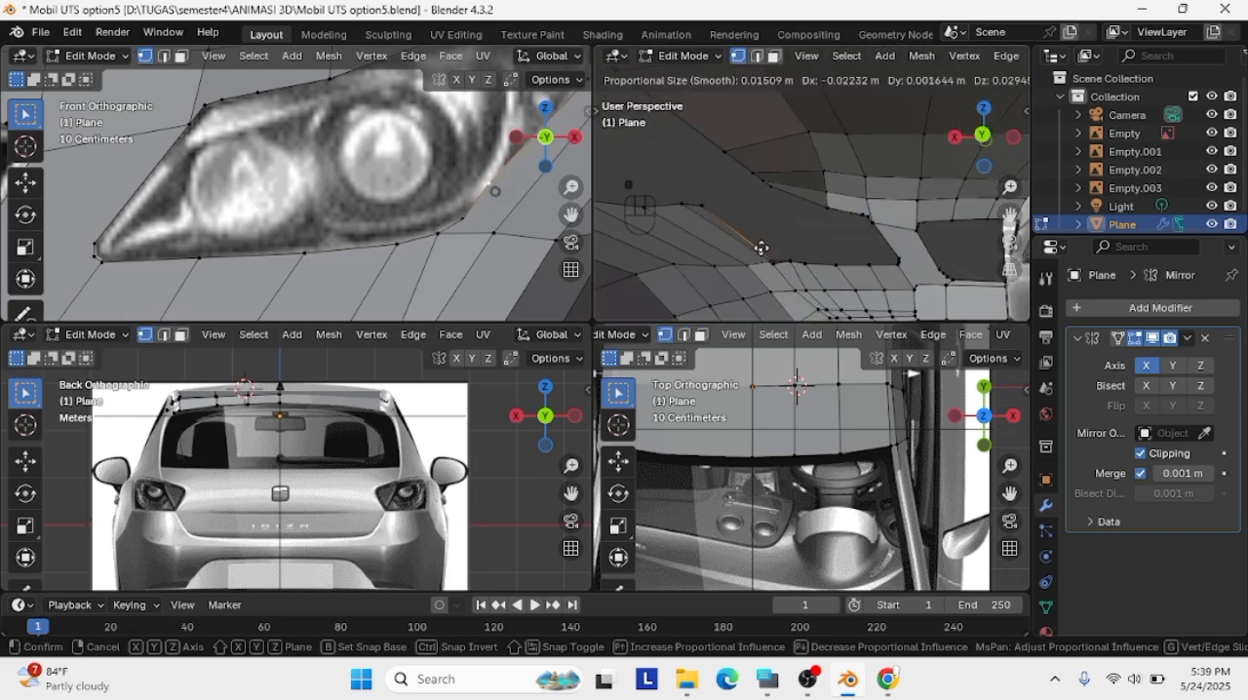
click(733, 247)
middle_drag(733, 246, 1073, 251)
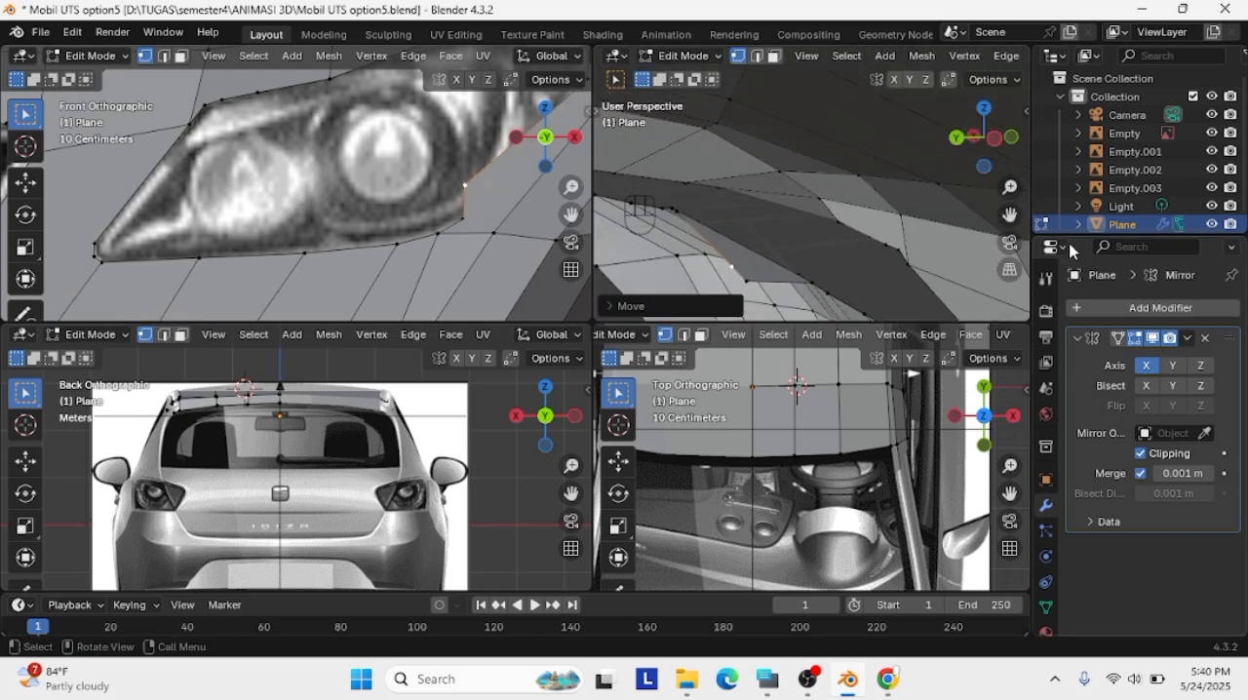
key(g)
click(768, 276)
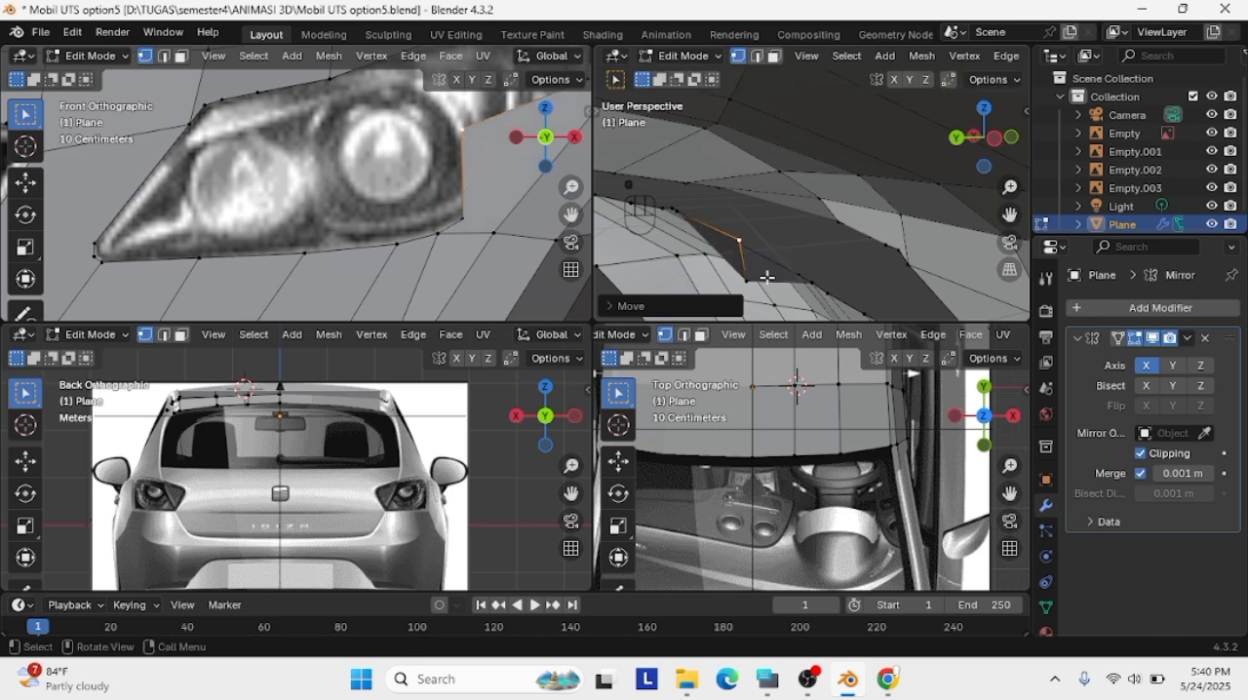
key(g)
click(775, 263)
mouse_move(775, 263)
middle_down()
mouse_move(783, 279)
mouse_move(795, 251)
middle_up()
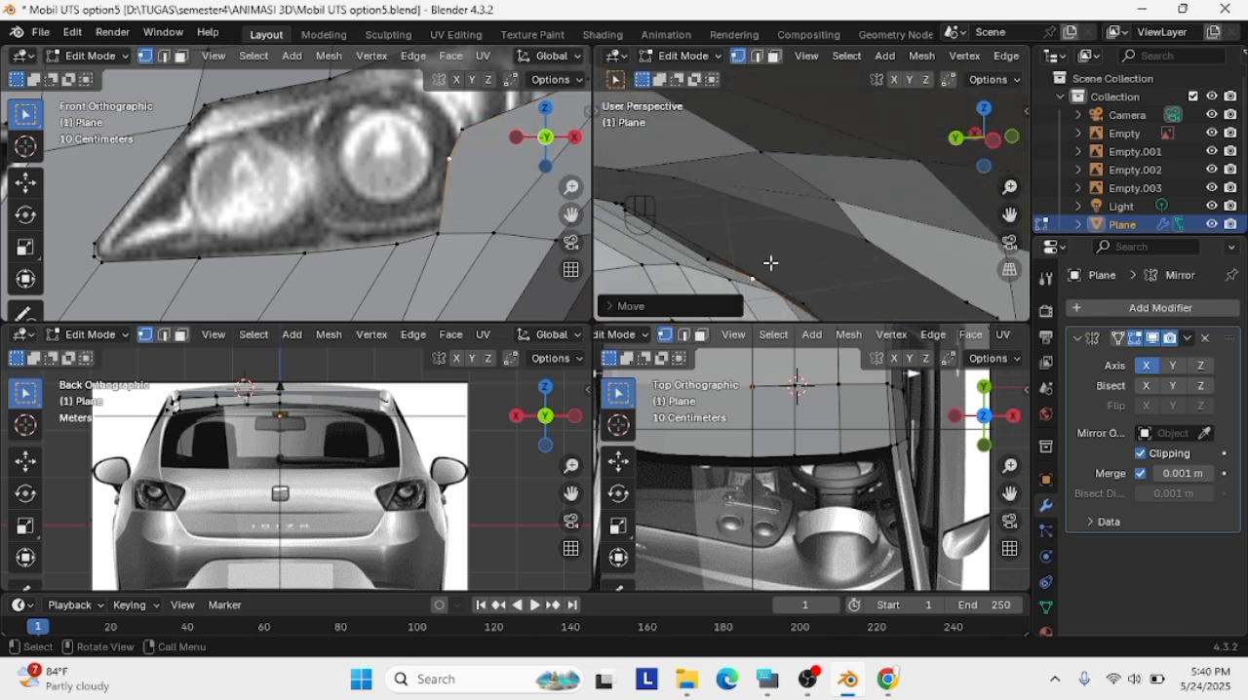
Adjust the lower intermediate vertex of the strip's front edge in perspective and move it outward in the front view
key(g)
click(755, 243)
key(g)
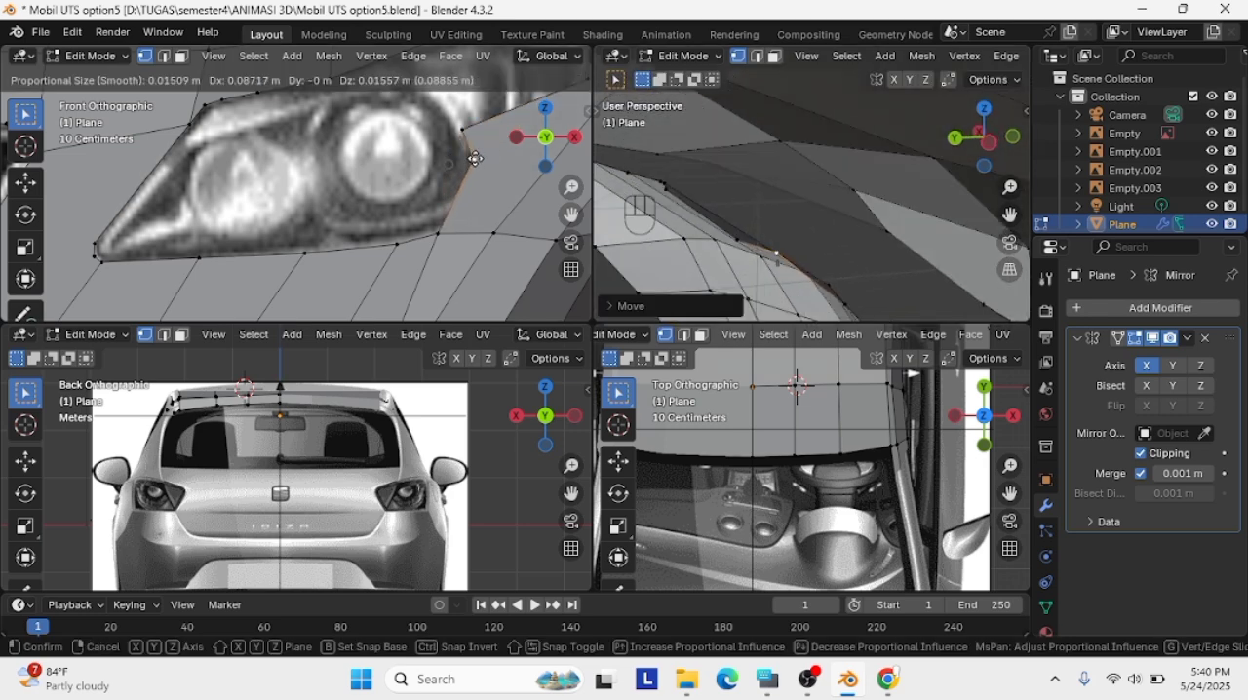
click(489, 184)
click(490, 241)
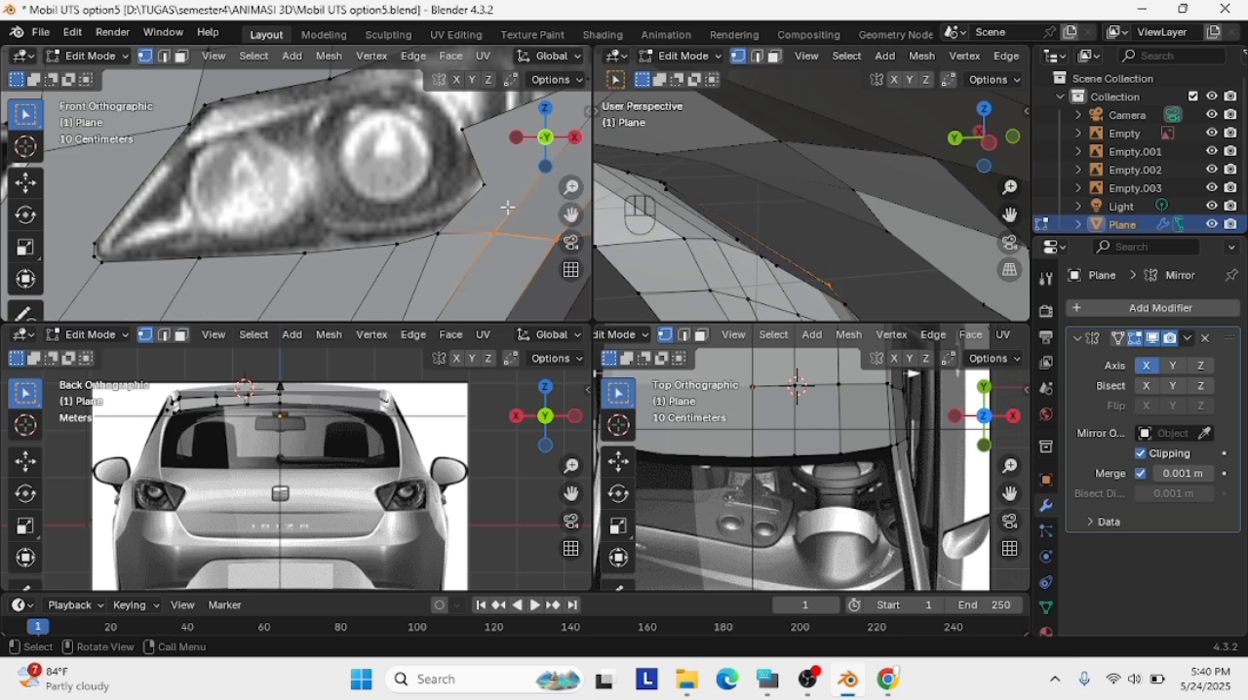
Align the intermediate vertices of the strip's front edge with the headlight outline in front view, and correct the lower one's depth
click(463, 132)
shift+middle_drag(458, 132, 307, 205)
key(g)
click(327, 258)
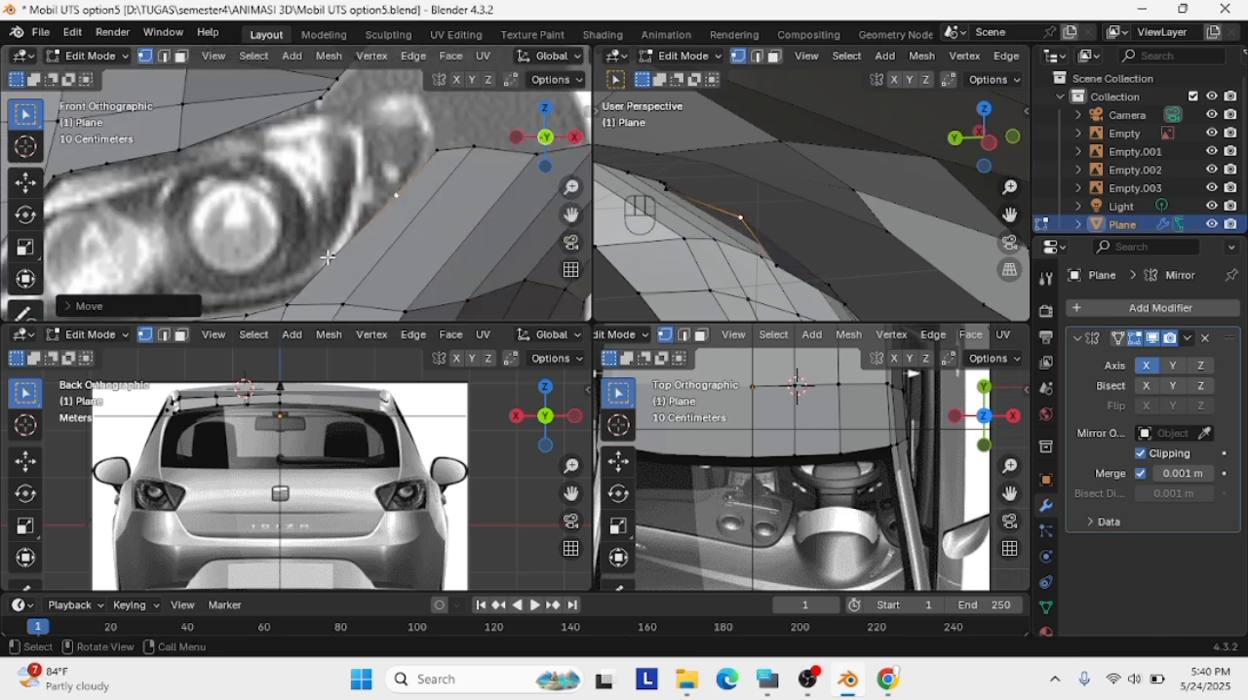
click(331, 256)
key(g)
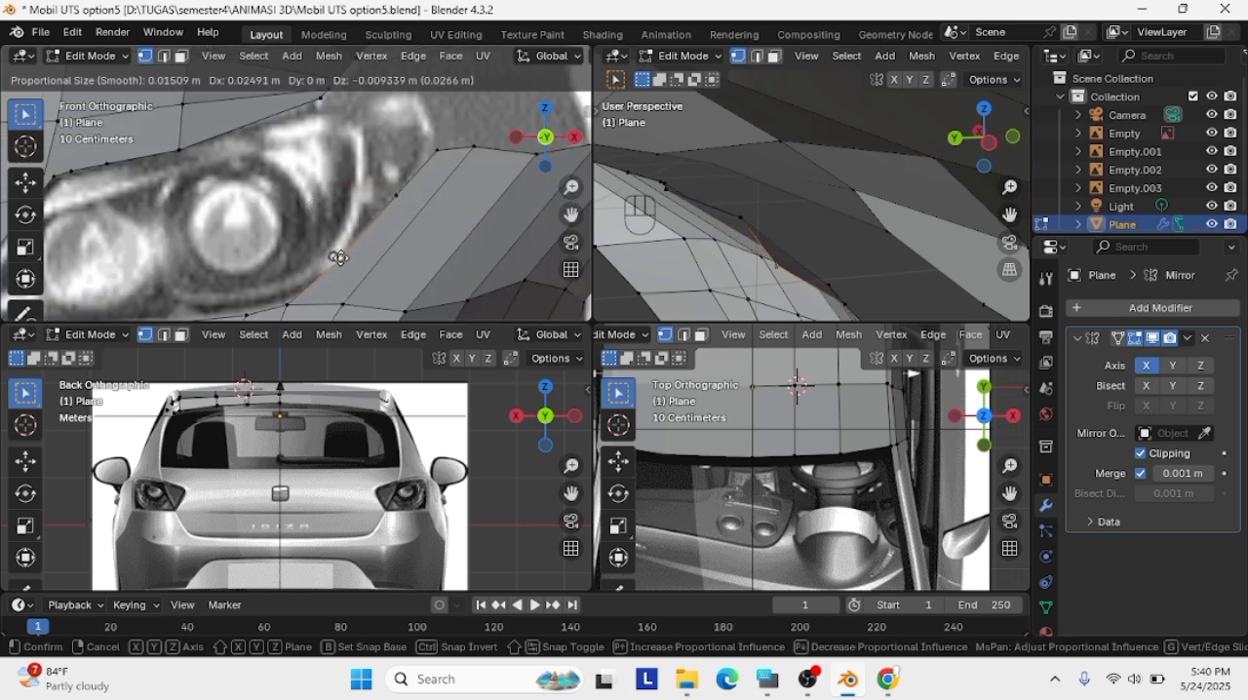
click(351, 253)
key(g)
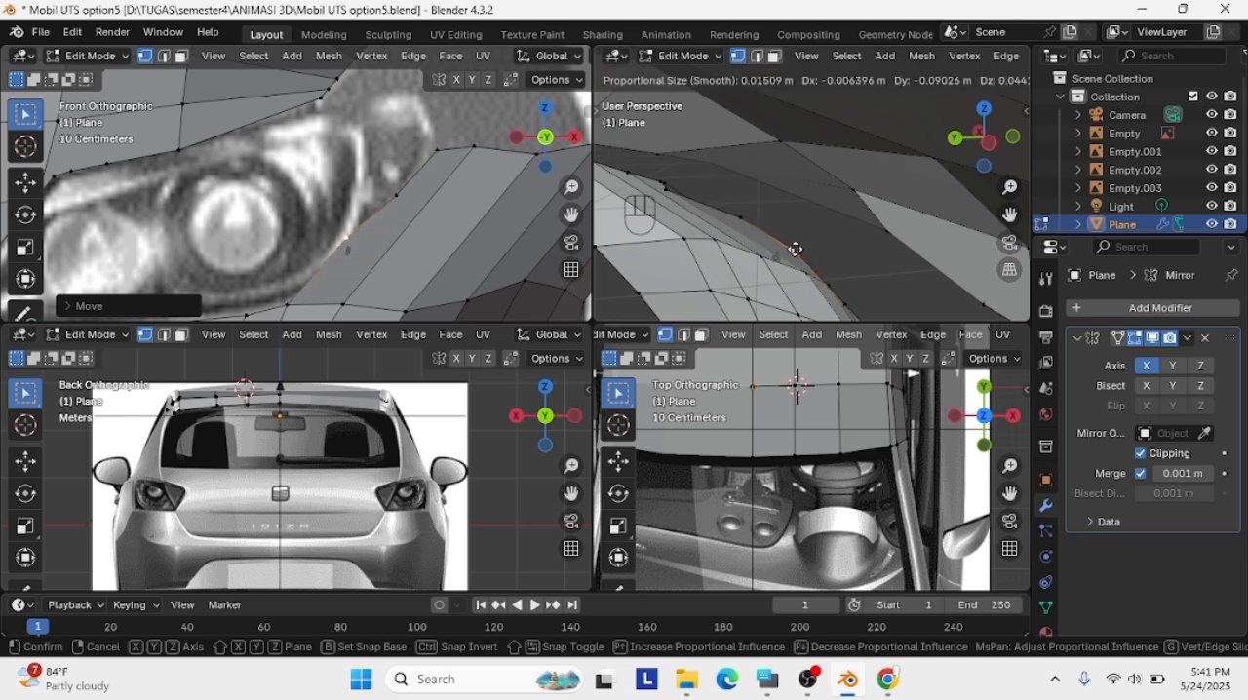
click(795, 249)
Move the strip's upper front corner vertex to the headlight's rear tip in the side view
click(984, 138)
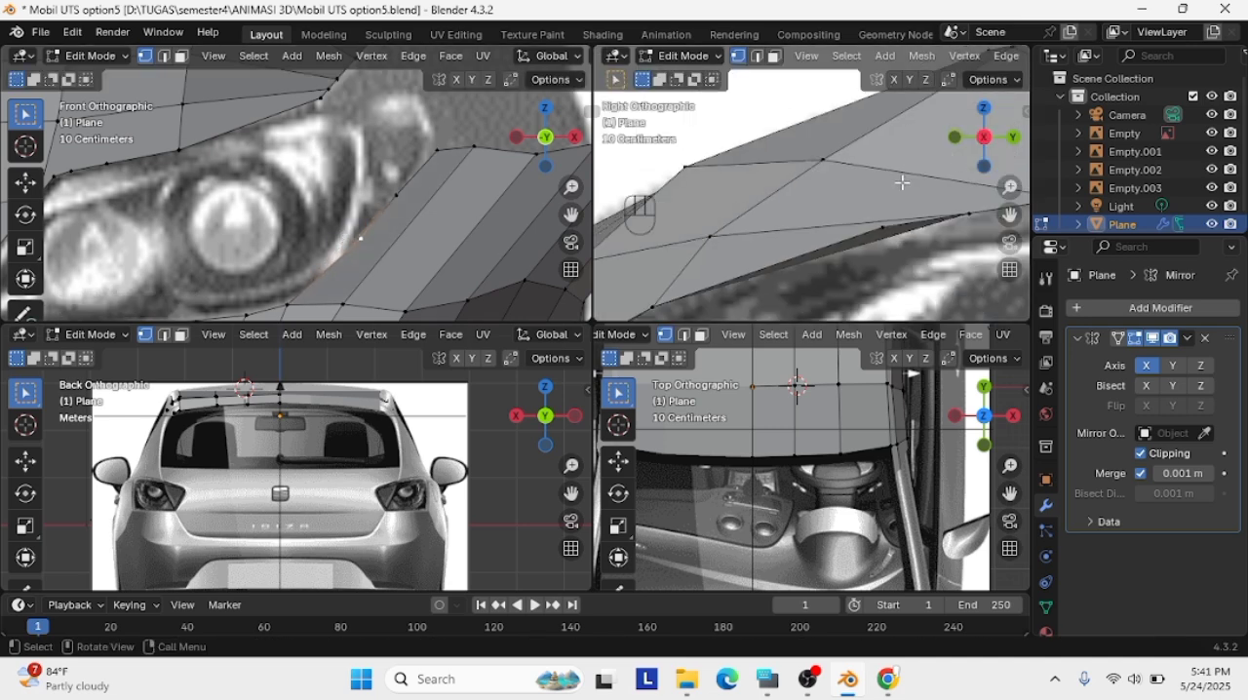
scroll(926, 199, down, 3)
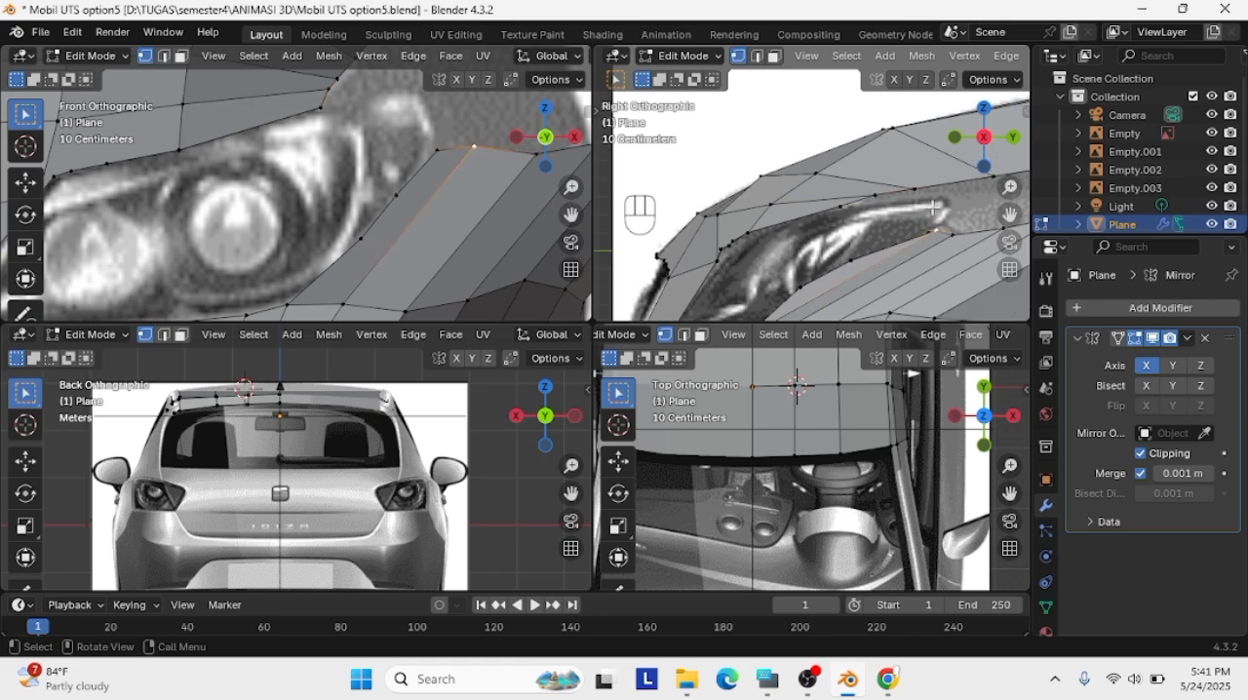
mouse_move(934, 208)
middle_down()
mouse_move(942, 242)
mouse_move(948, 198)
middle_up()
key(g)
click(910, 235)
scroll(910, 235, down, 3)
scroll(911, 235, up, 1)
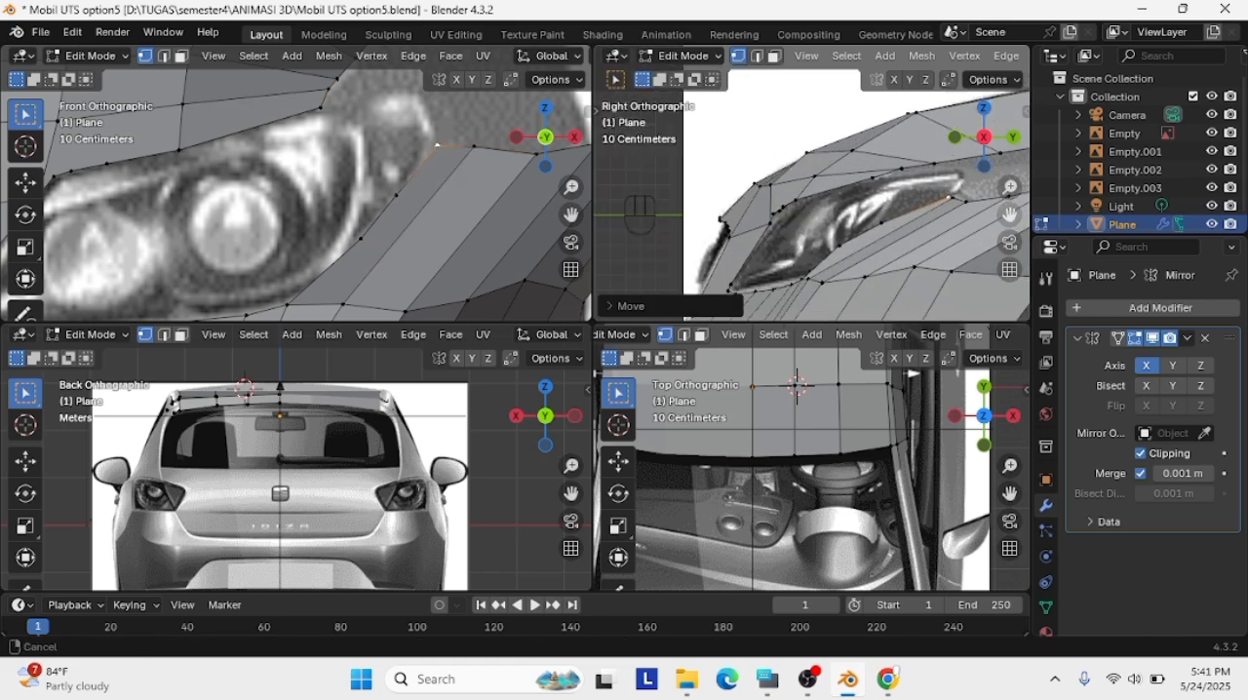
key(g)
click(878, 221)
Move the two intermediate vertices of the strip's front edge onto the headlight's lower outline in the side view
click(883, 224)
key(g)
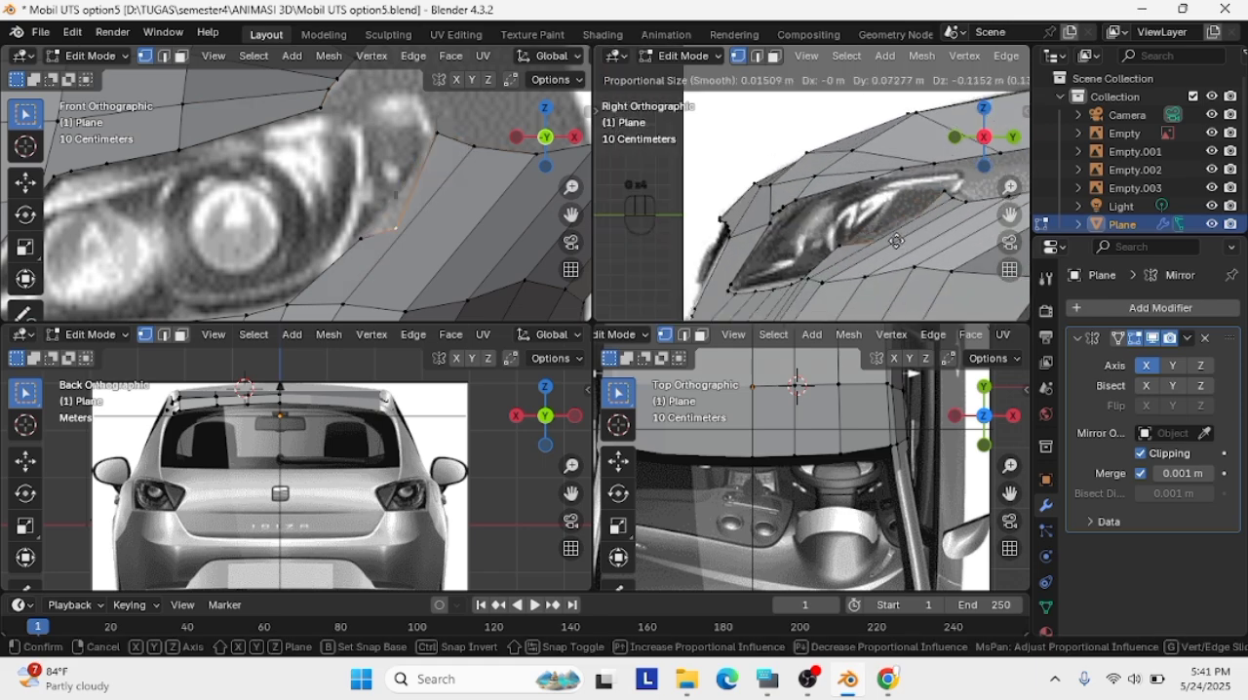
click(885, 223)
scroll(826, 230, down, 1)
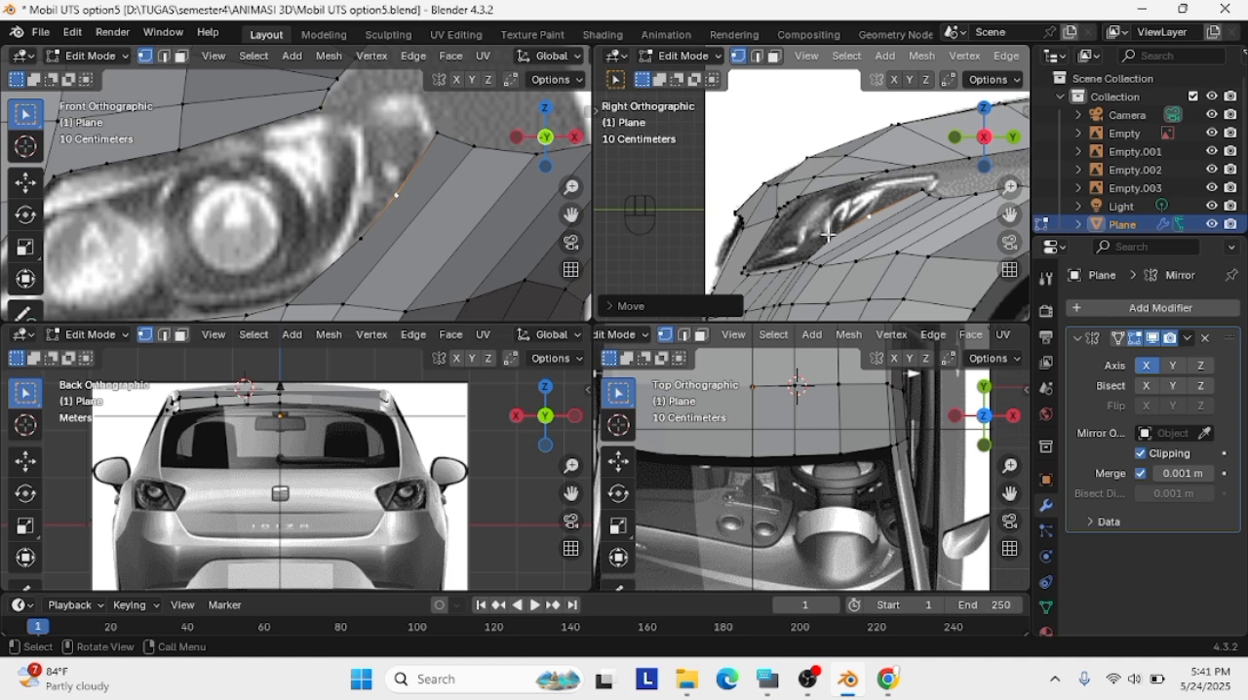
key(g)
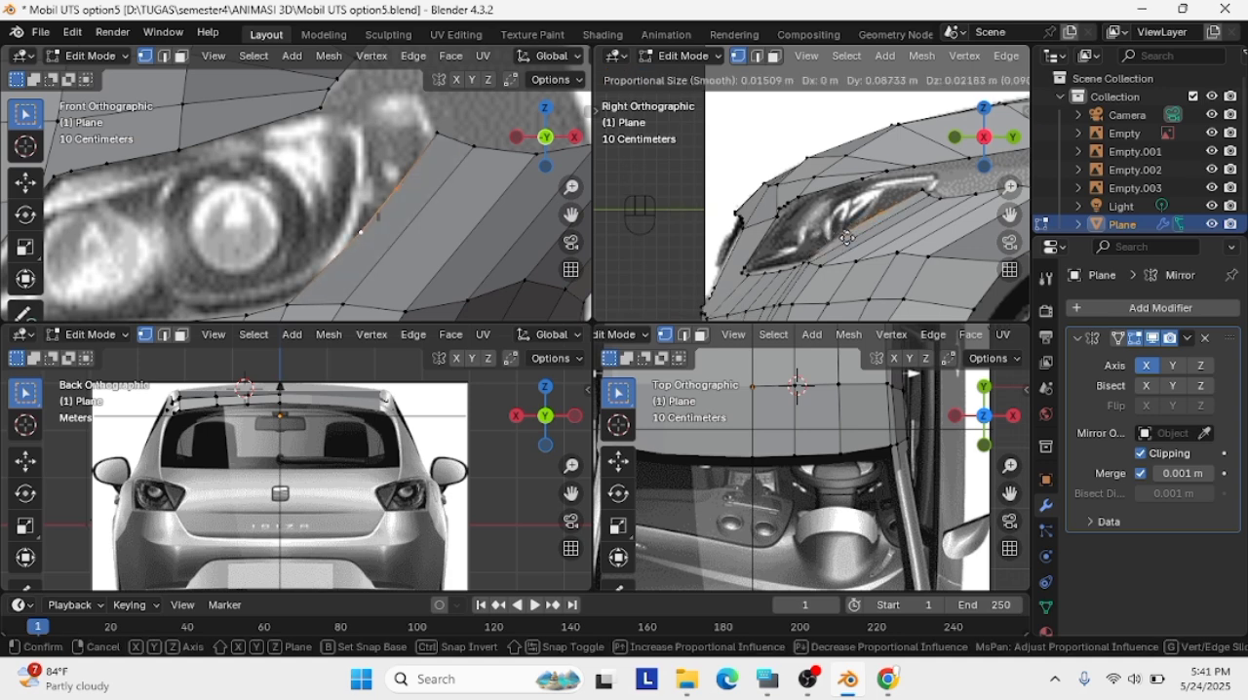
click(853, 237)
scroll(881, 230, up, 1)
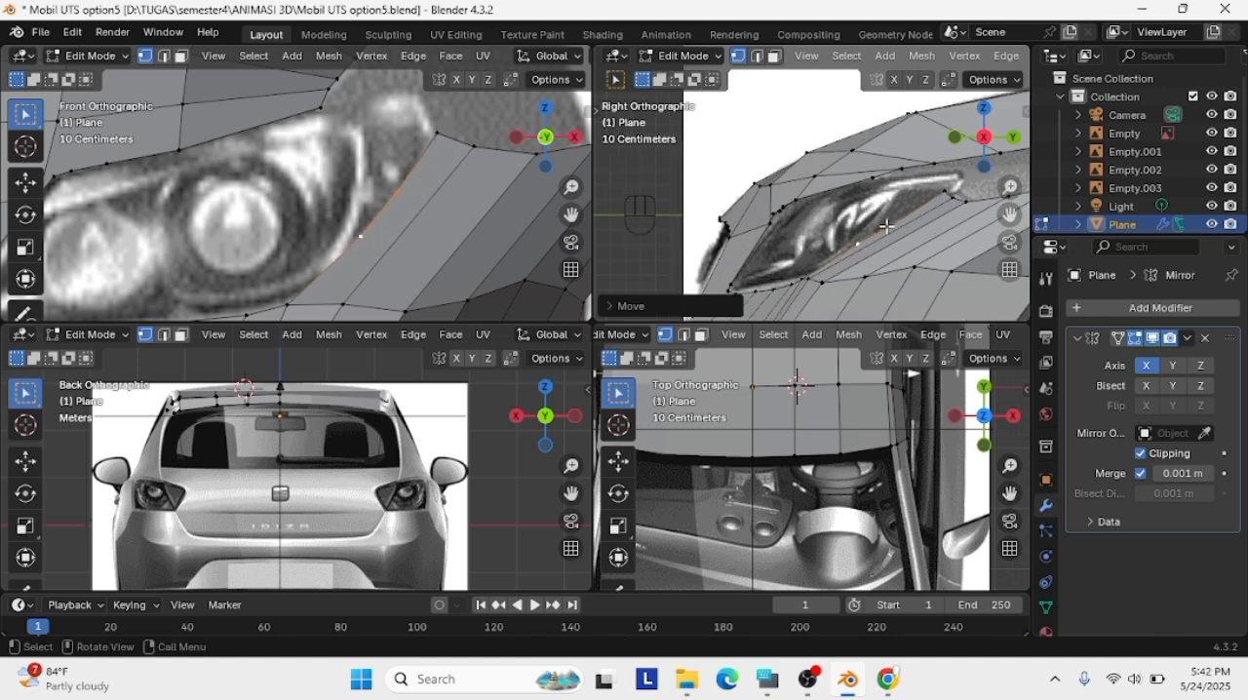
Fine-tune the intermediate vertices along the headlight's lower rear outline in the side view
click(901, 217)
key(f)
key(g)
click(895, 216)
key(g)
click(888, 229)
key(g)
click(883, 240)
Nudge the strip's foremost upper-edge vertices behind the headlight's rear tip in the side view
click(943, 192)
key(g)
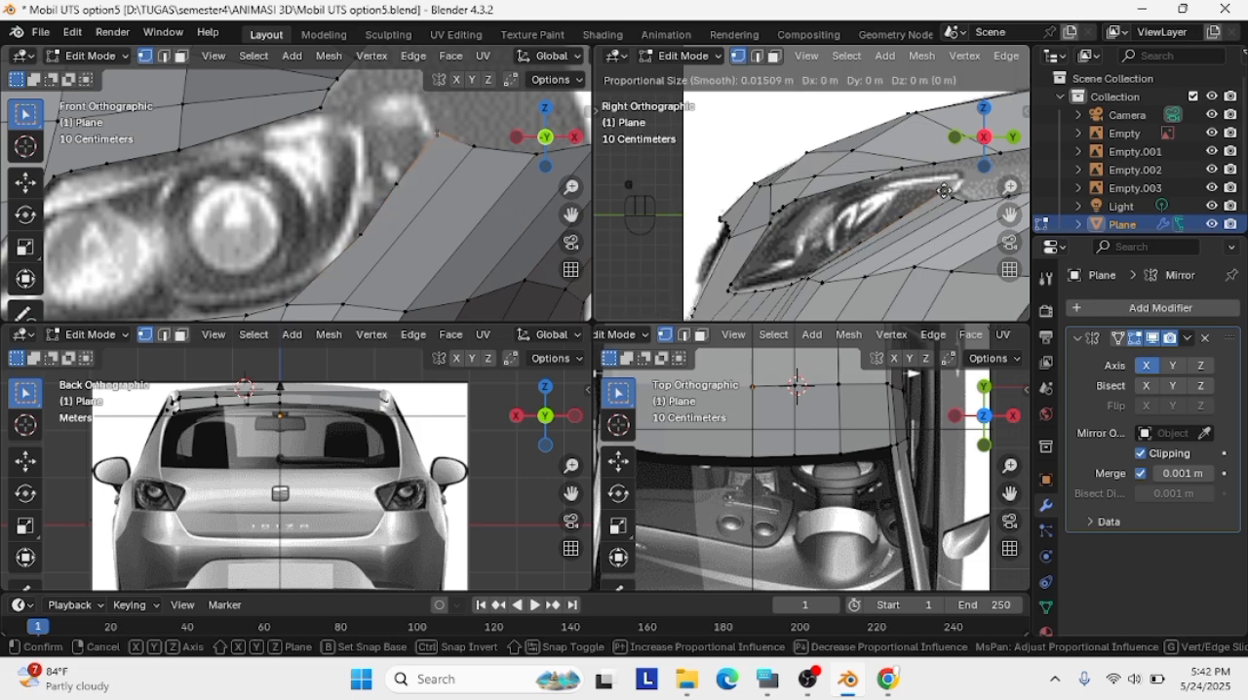
click(956, 196)
key(g)
click(959, 198)
key(g)
click(968, 202)
scroll(968, 202, up, 2)
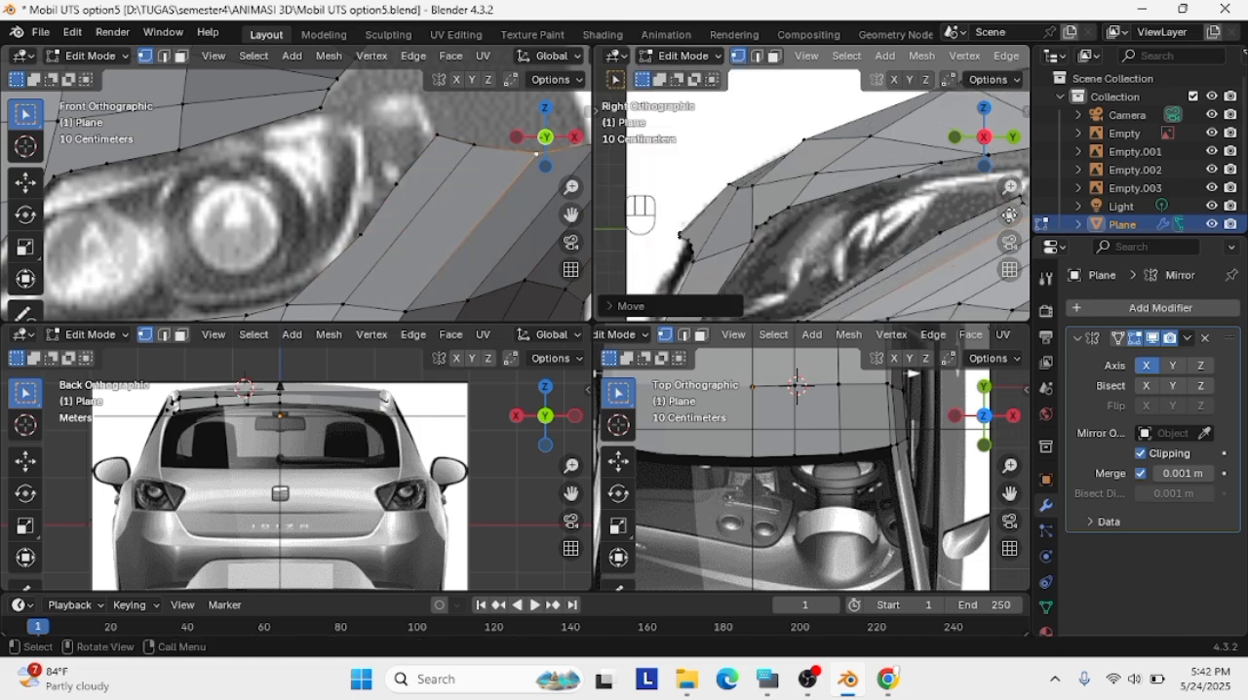
Adjust the strip's upper front corner vertex at the headlight's rear tip and delete that vertex
key(g)
click(914, 214)
scroll(912, 212, down, 3)
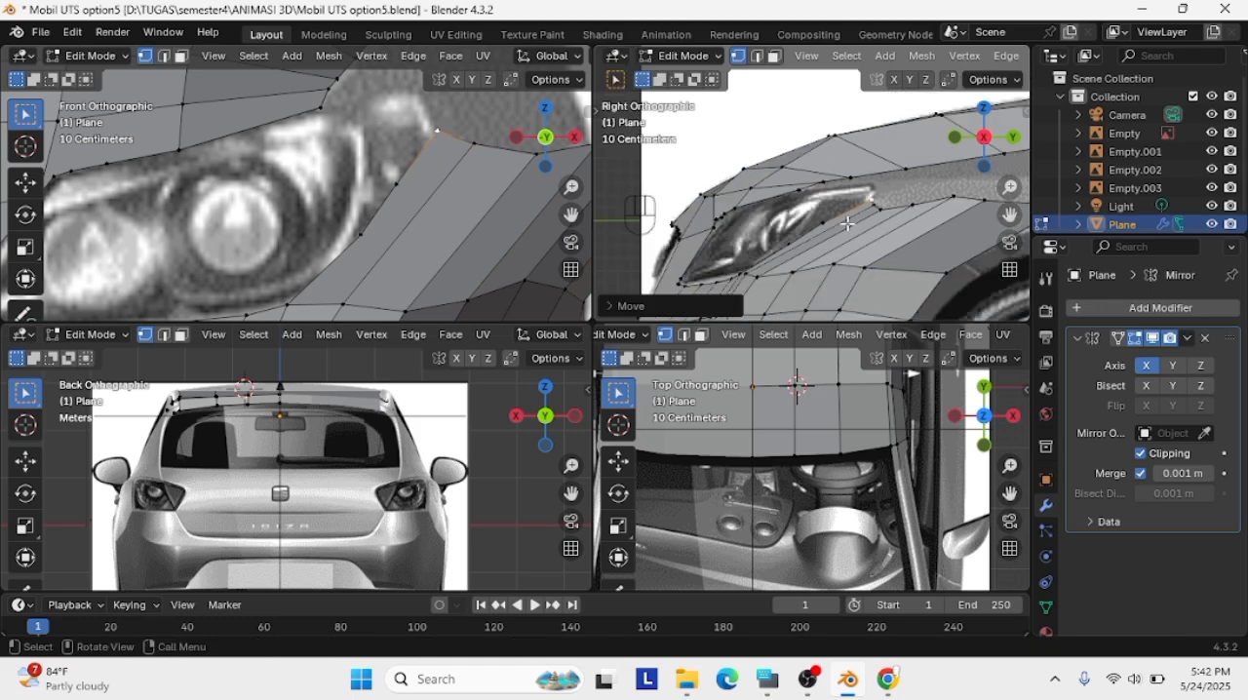
key(x)
click(808, 123)
Move the remaining vertices beside the headlight down along its outer outline in the front view
key(g)
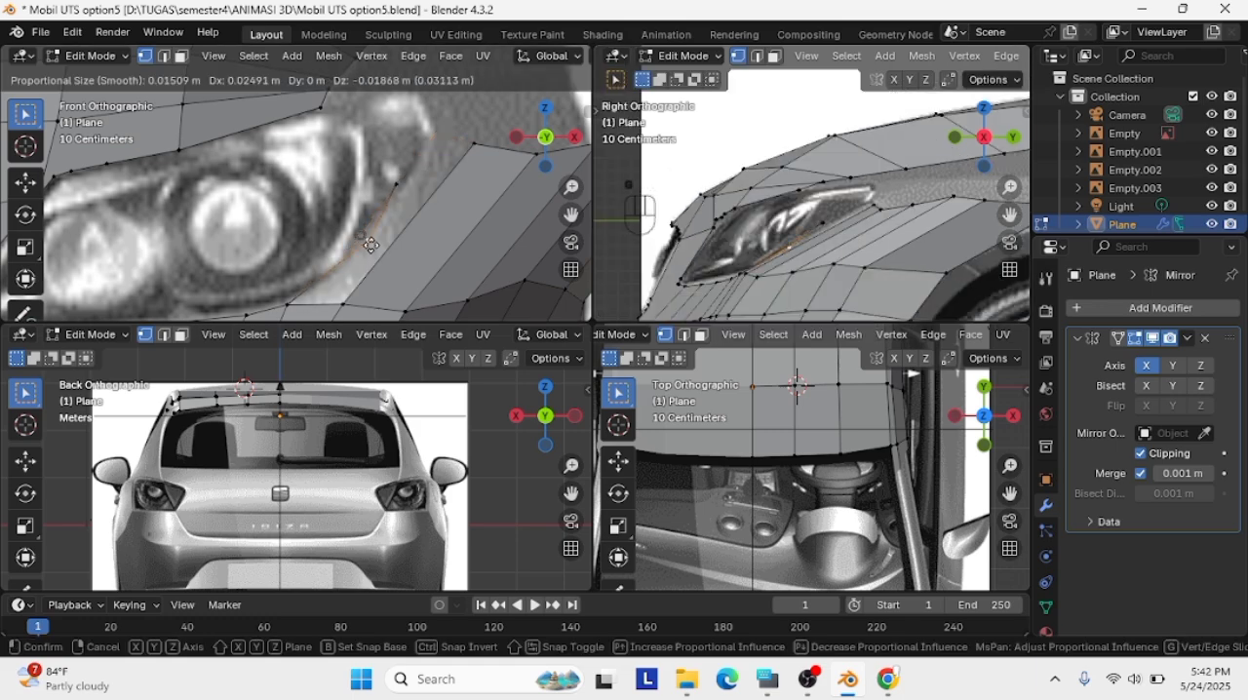
click(324, 293)
scroll(341, 268, down, 2)
click(363, 188)
key(g)
click(365, 185)
key(ctrl+z)
key(g)
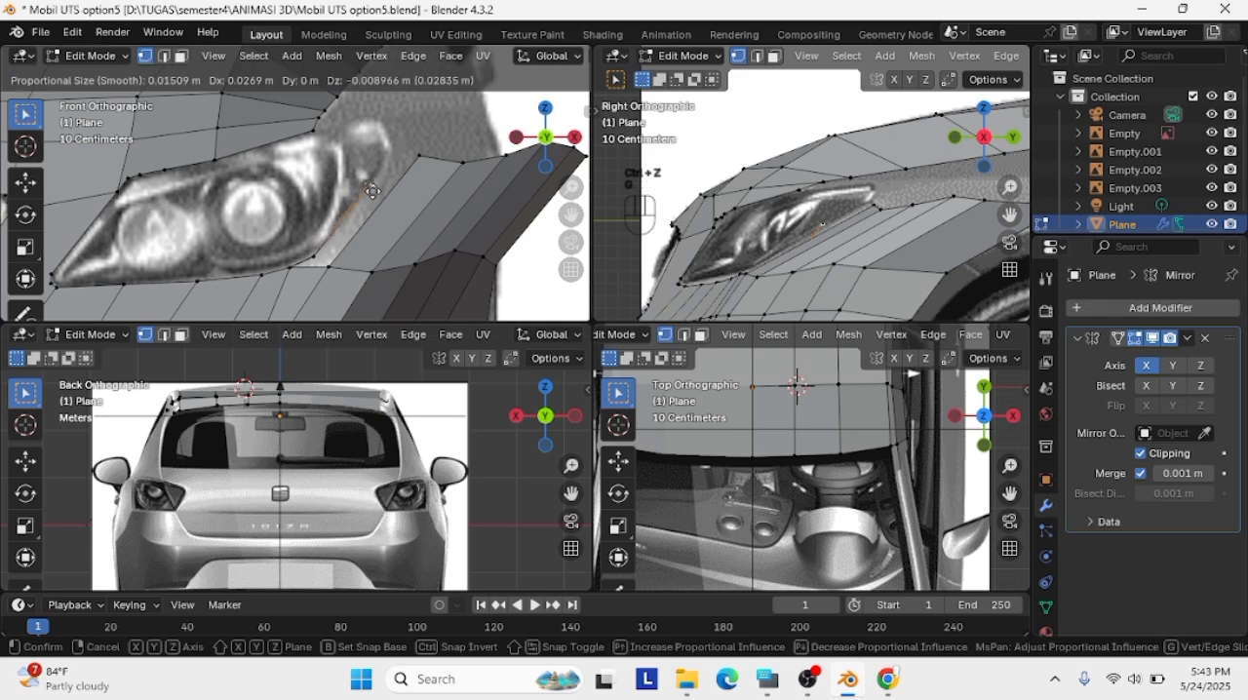
scroll(377, 190, down, 4)
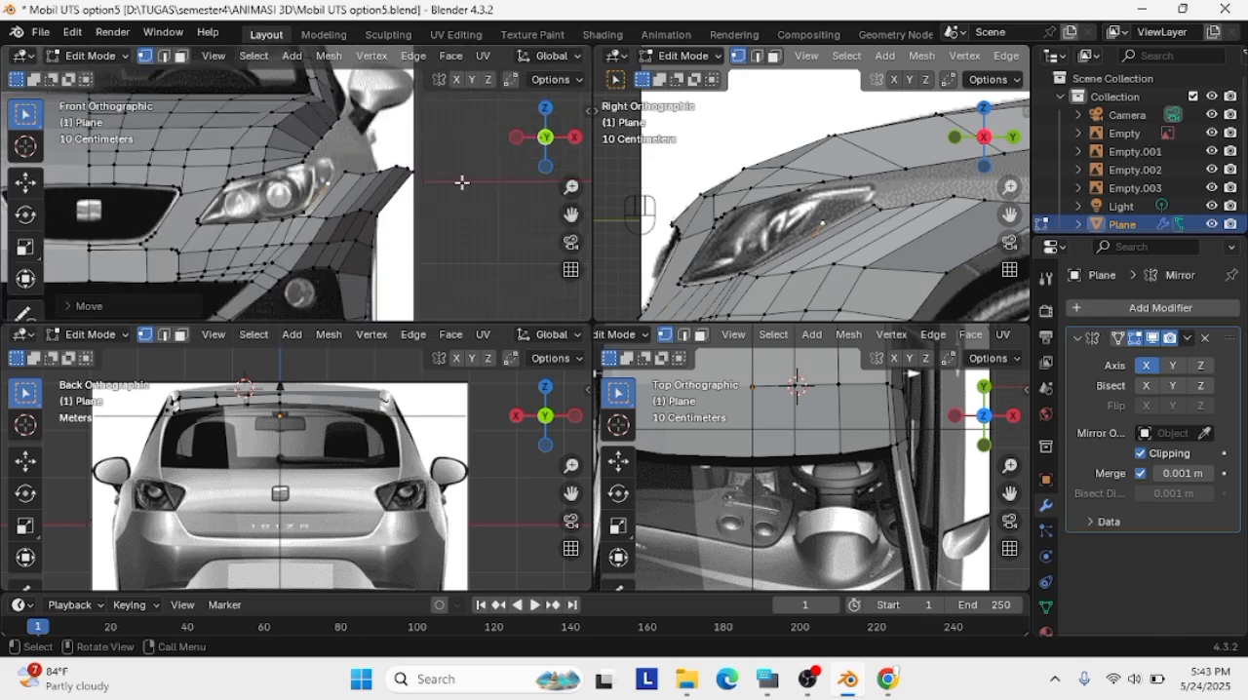
Isolate the car mesh in local view and shift the strip's upper edge inward in the front view
click(345, 157)
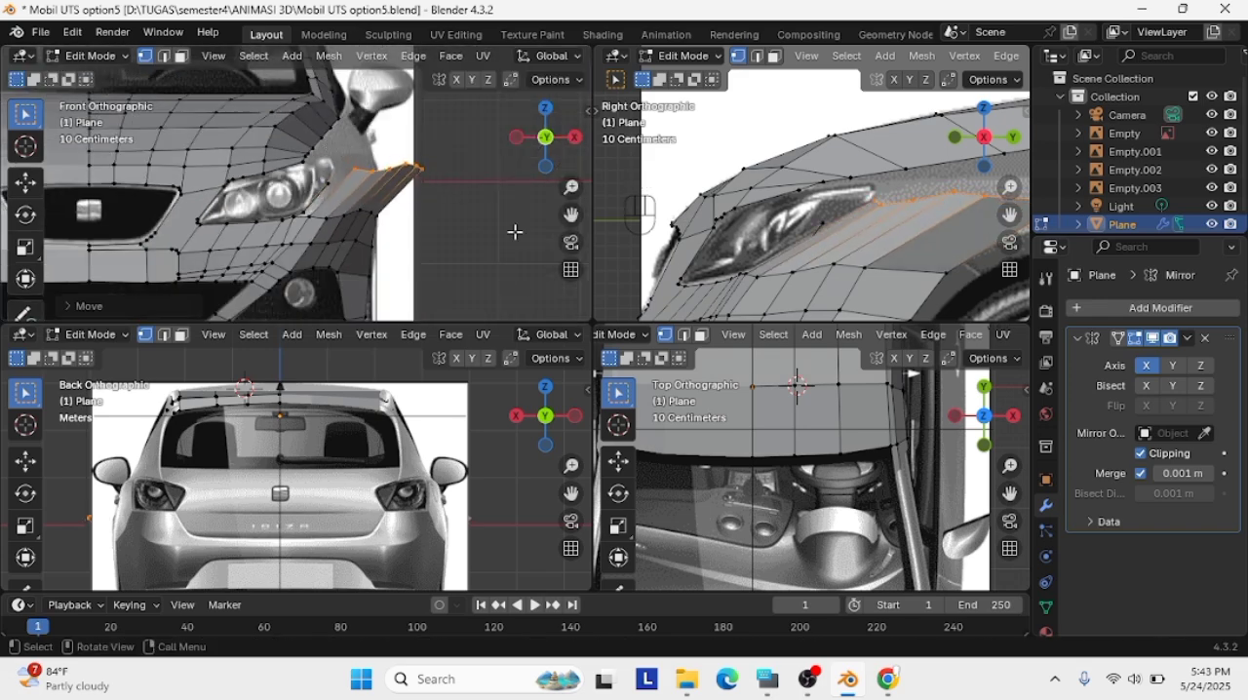
key(slash)
key(g)
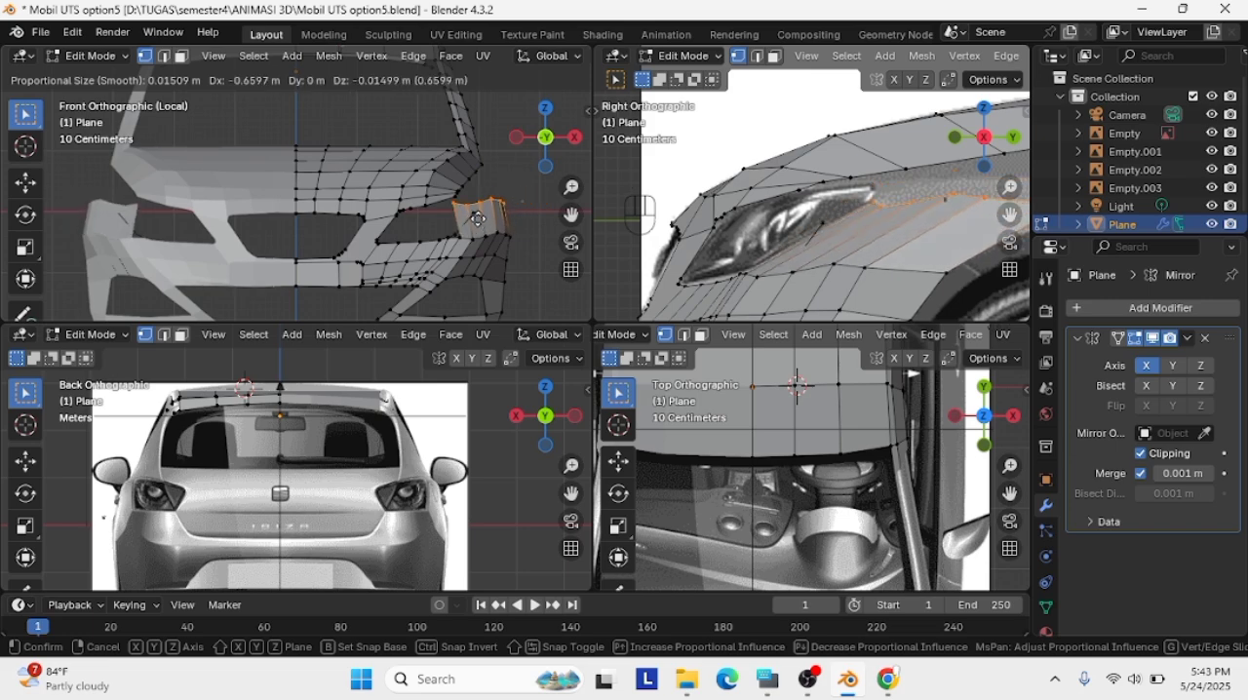
click(511, 223)
Adjust the strip's upper edge in perspective, then lower it slightly against the side reference
middle_drag(511, 224, 399, 175)
key(g)
click(436, 169)
key(g)
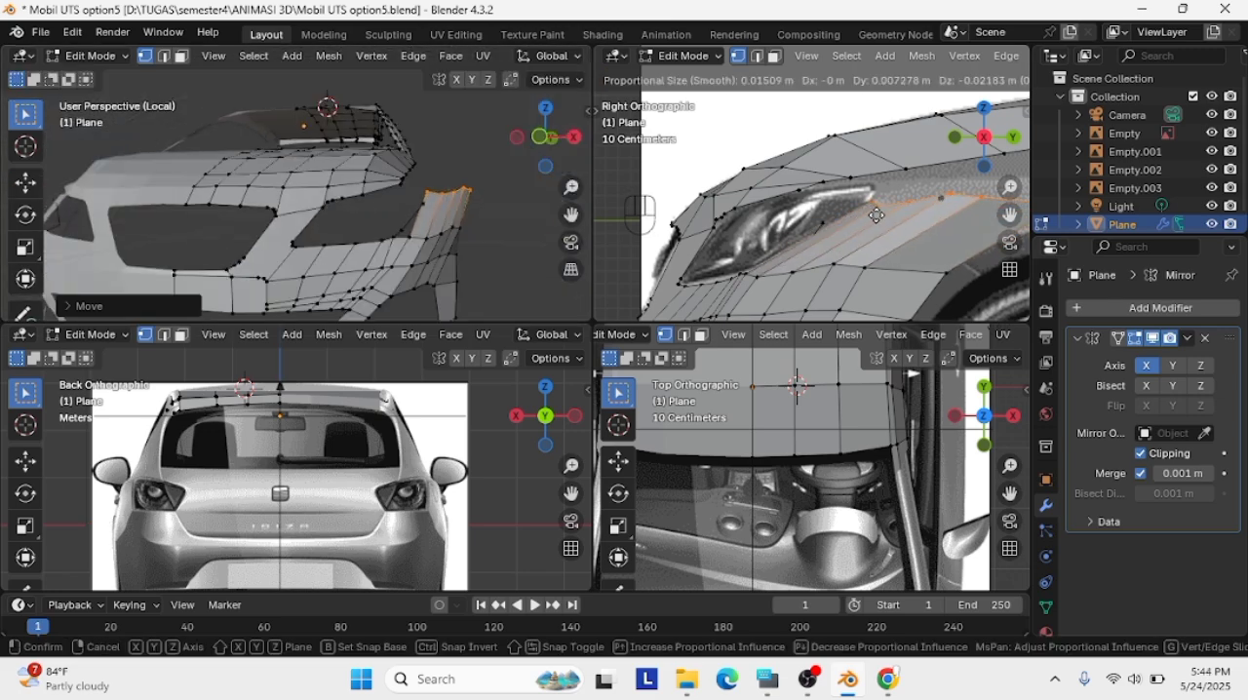
click(876, 215)
Move the fender strip's upper edge beside the headlight's rear end in the front view
scroll(975, 225, down, 5)
scroll(429, 206, up, 2)
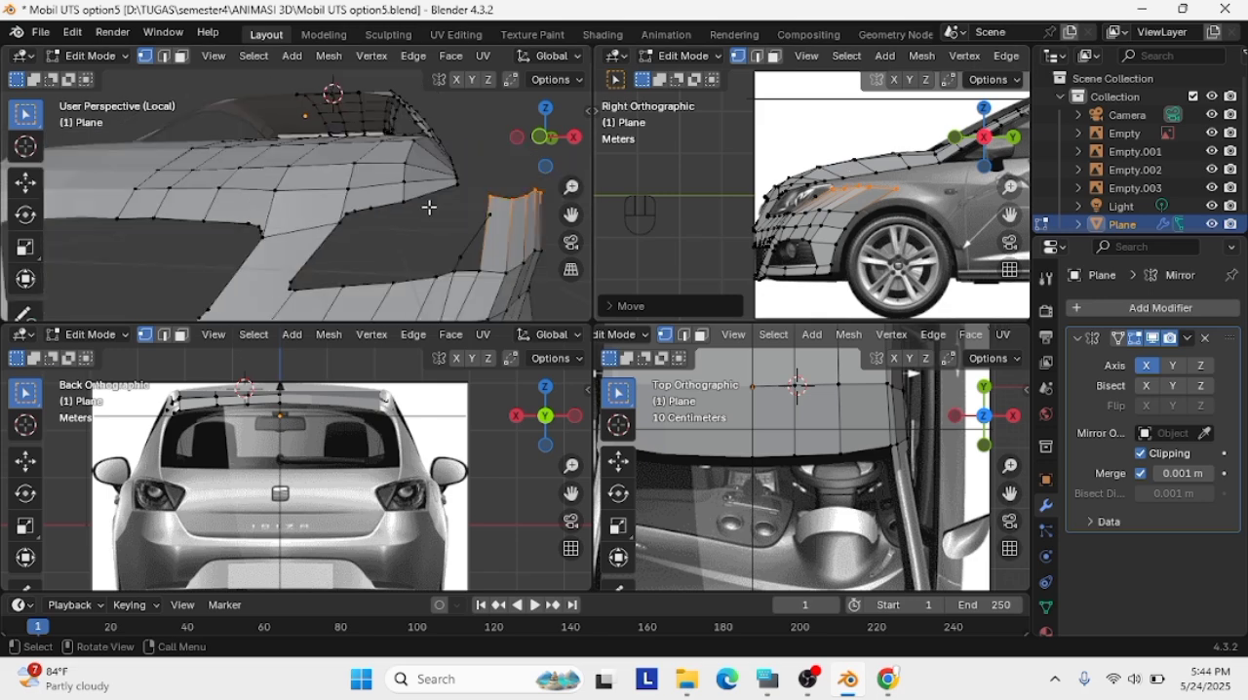
scroll(432, 206, down, 2)
click(539, 137)
scroll(344, 152, up, 3)
key(g)
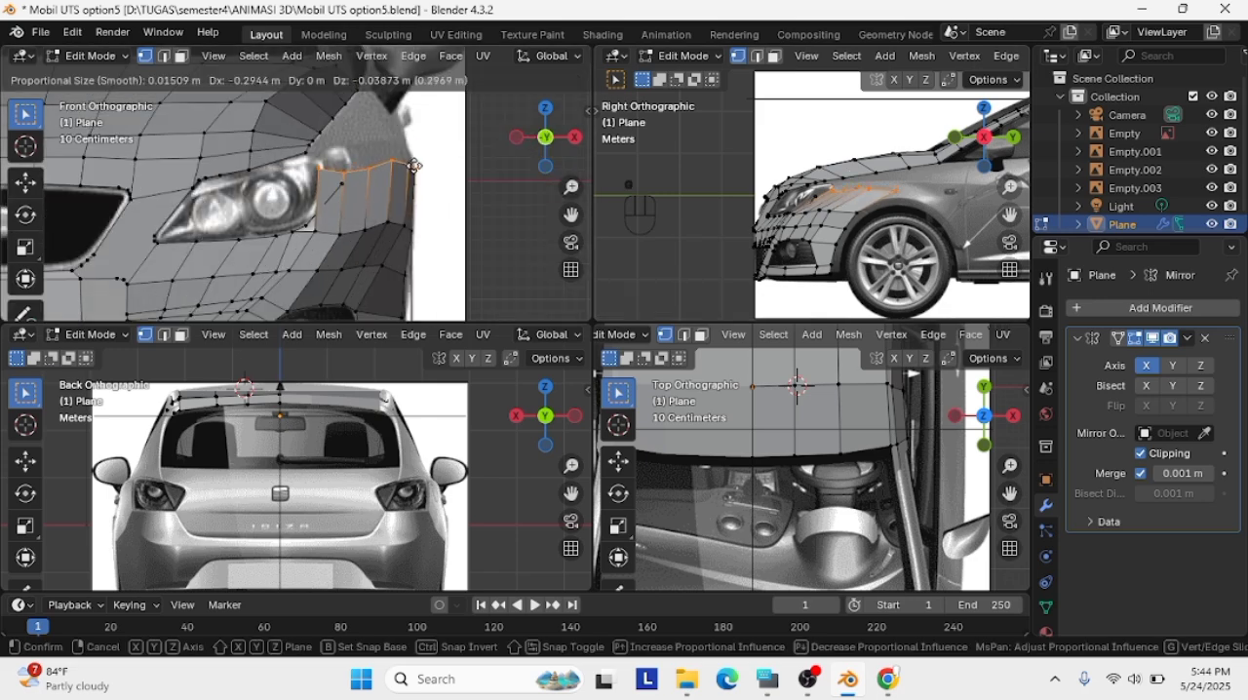
click(407, 164)
Delete the stray vertex inside the fender strip beside the headlight
click(341, 182)
key(Delete)
click(342, 181)
key(Delete)
Move the strip's lower and upper inner corner vertices onto the headlight's outer outline in the front view
click(302, 227)
click(314, 230)
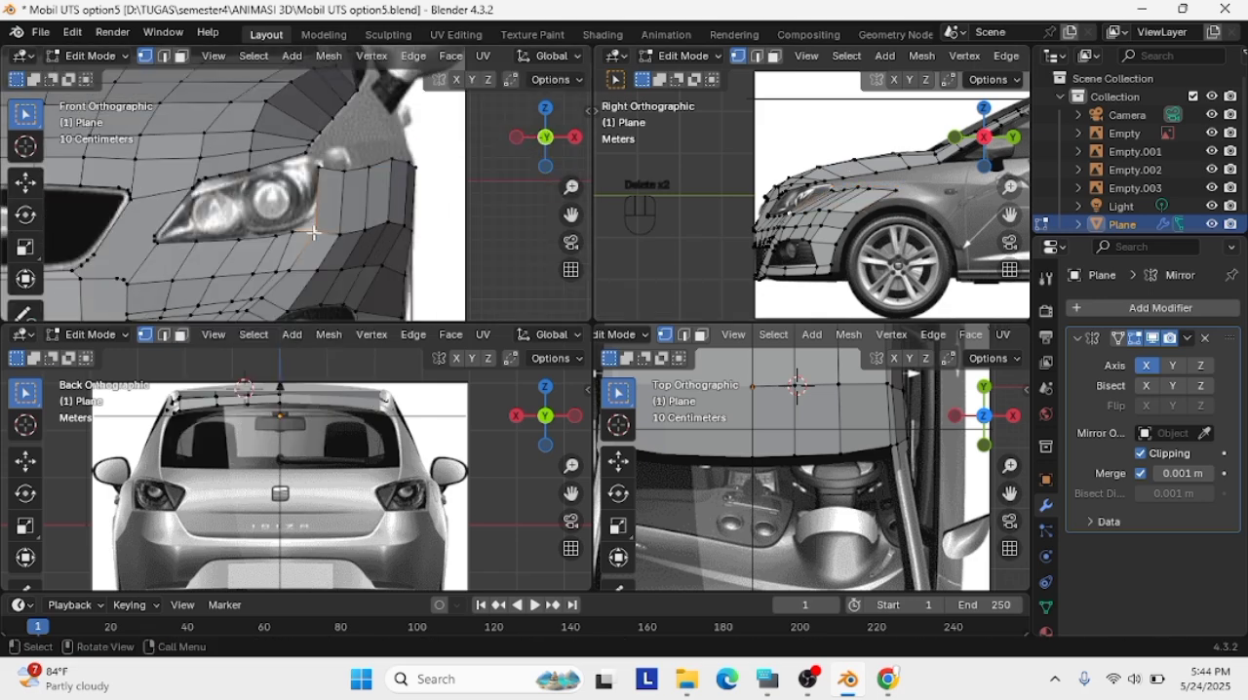
key(g)
click(308, 226)
click(317, 164)
key(g)
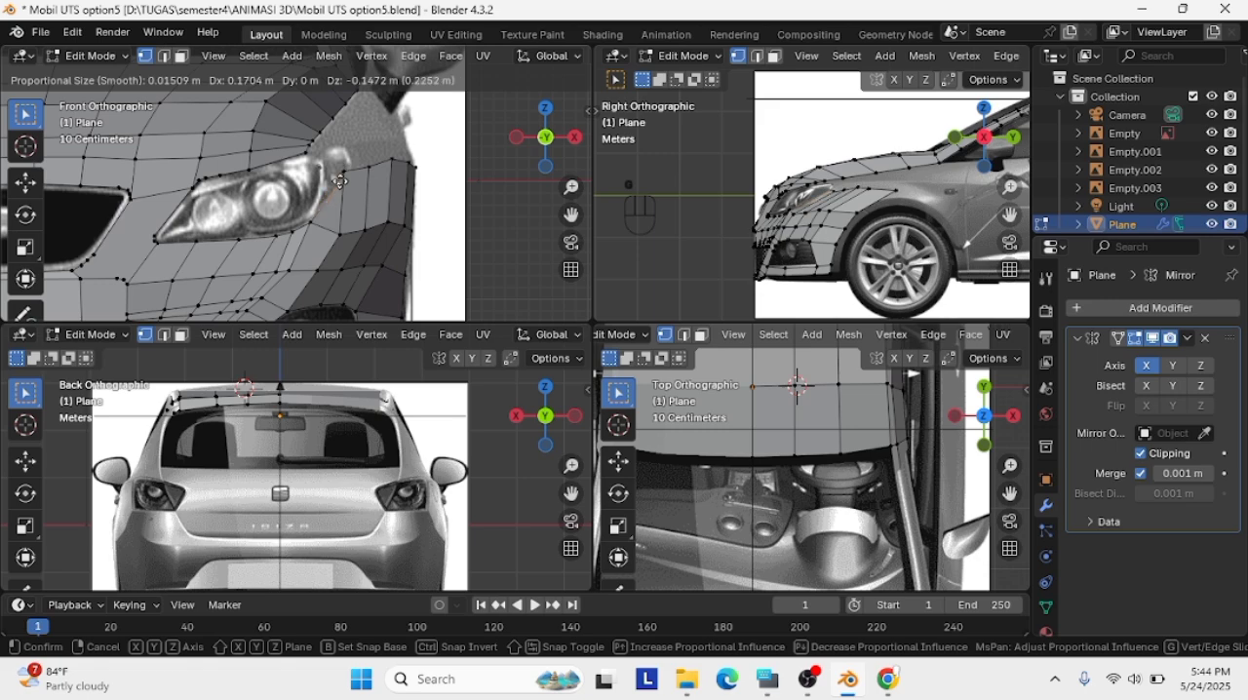
click(338, 182)
Refine the strip's upper inner corner and move the neighbouring upper-edge vertex toward the headlight's rear outline
click(343, 172)
key(g)
click(332, 177)
click(368, 166)
key(g)
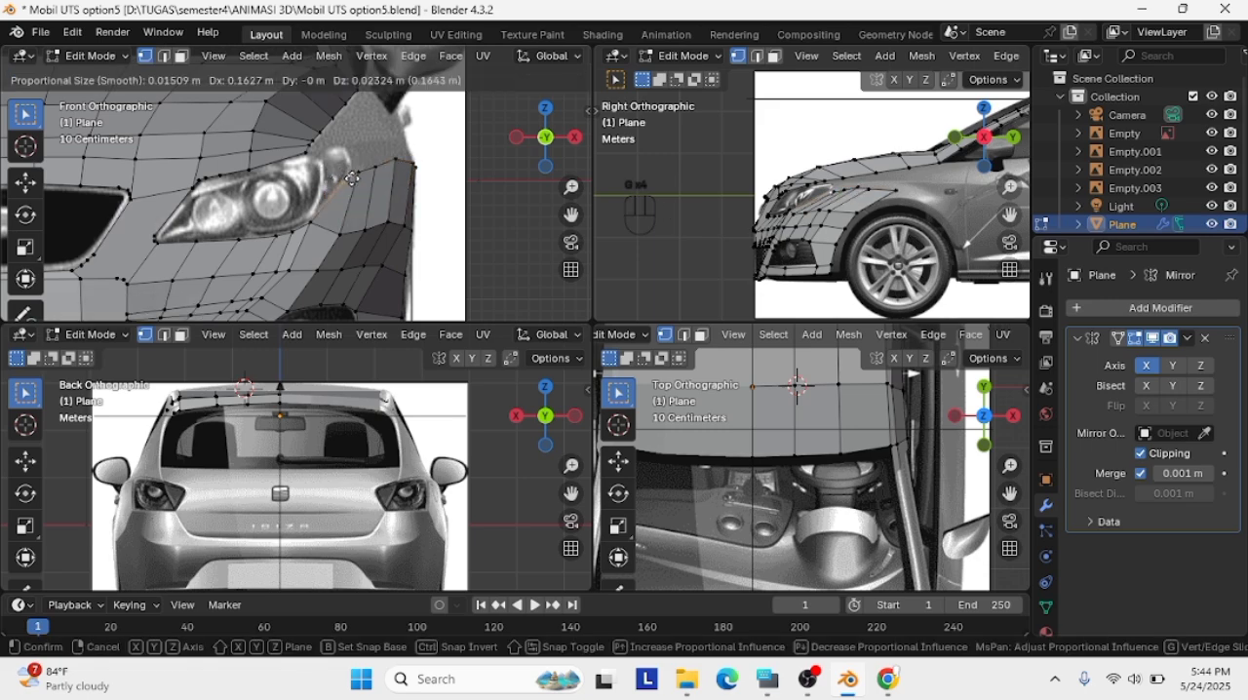
click(351, 178)
Inspect the car's front mesh in local view, then compare the strip with the front and side references
scroll(424, 172, up, 4)
key(slash)
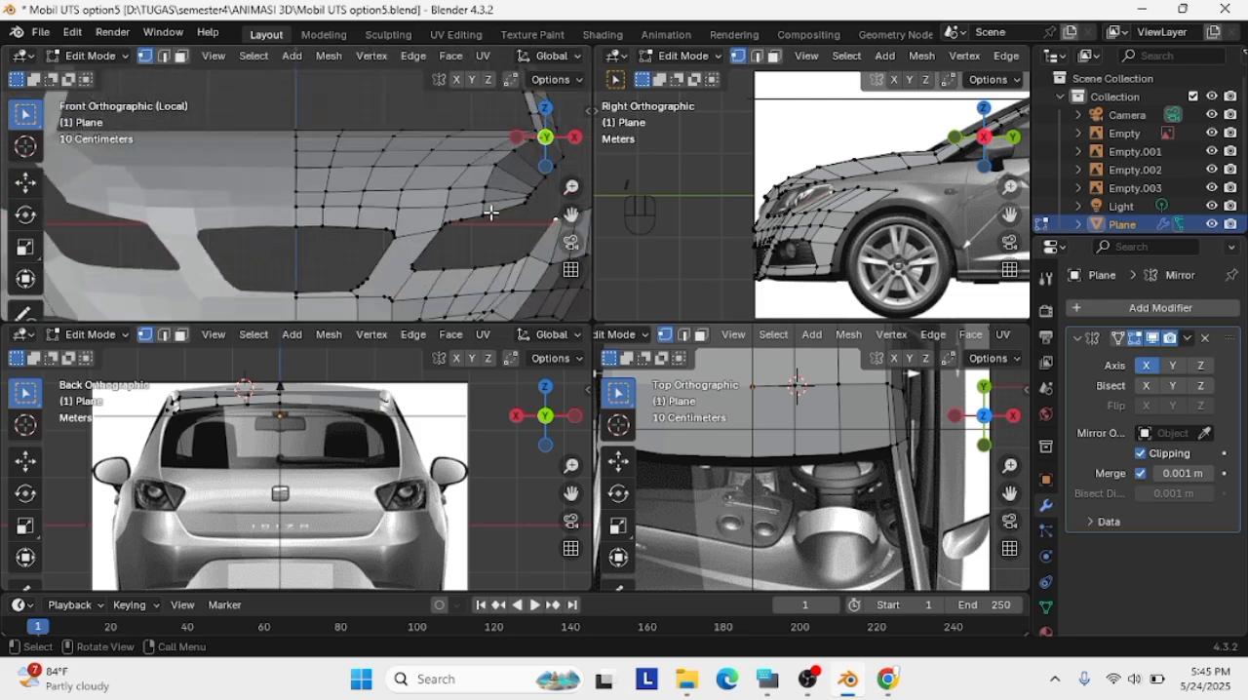
middle_drag(492, 213, 522, 239)
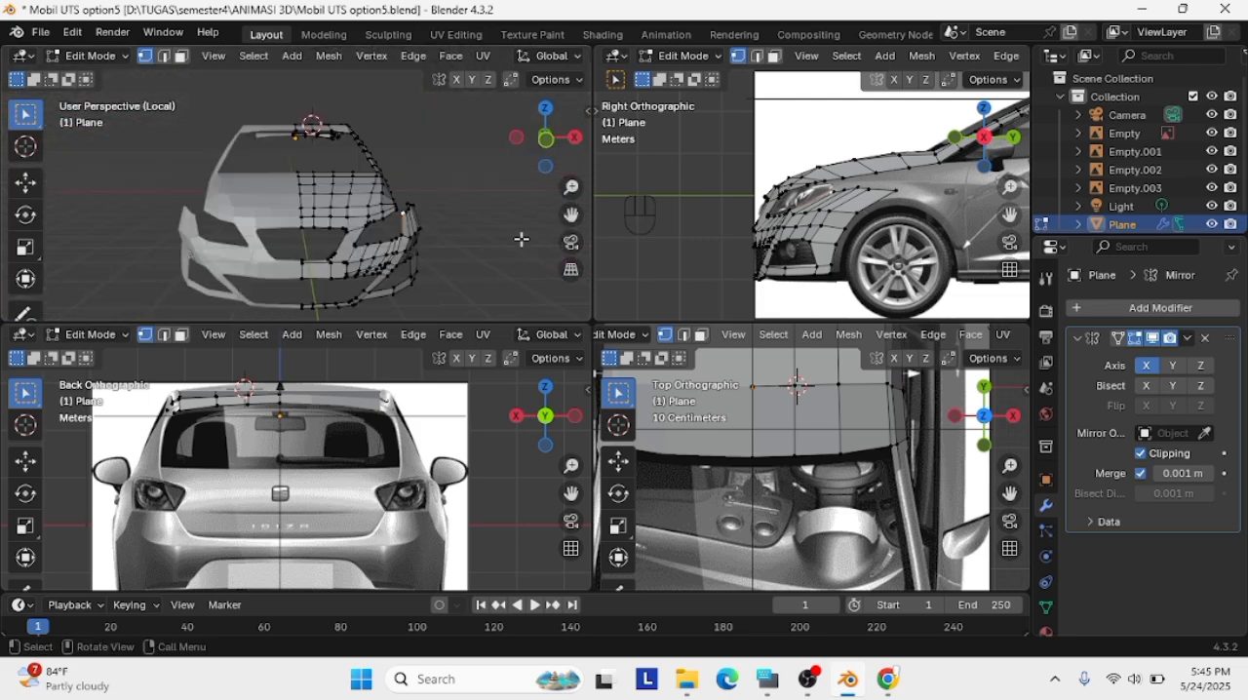
key(slash)
scroll(418, 140, down, 2)
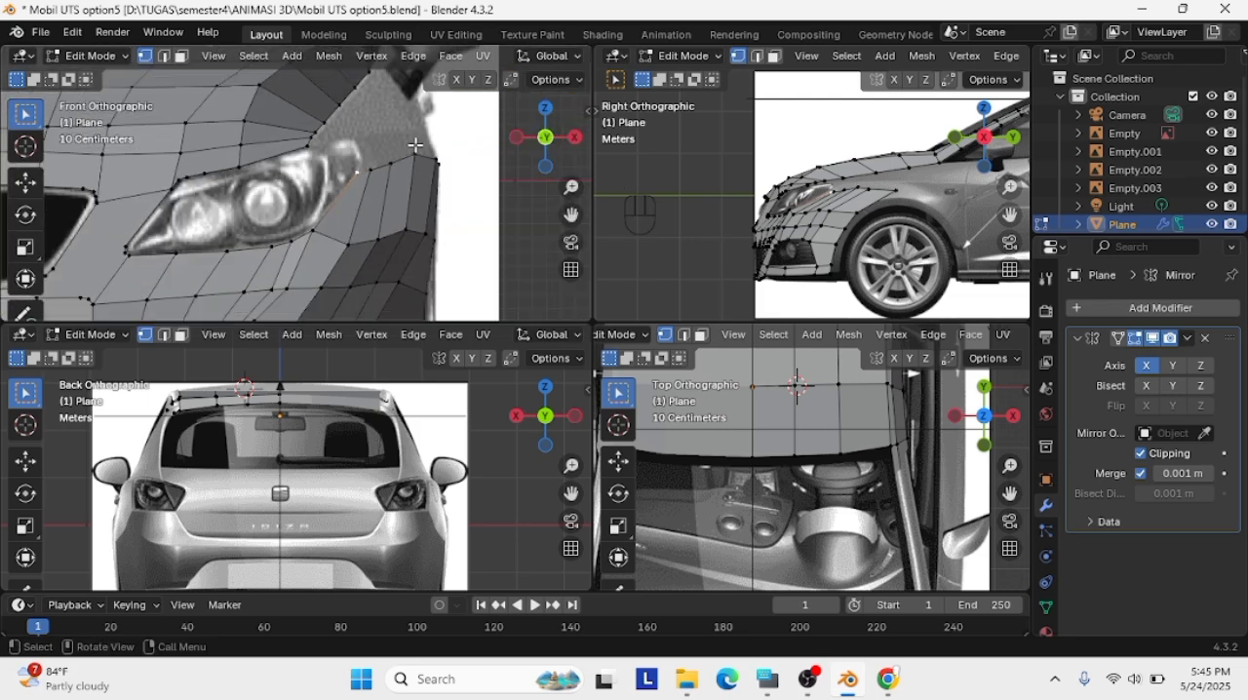
scroll(416, 145, down, 1)
scroll(704, 199, up, 6)
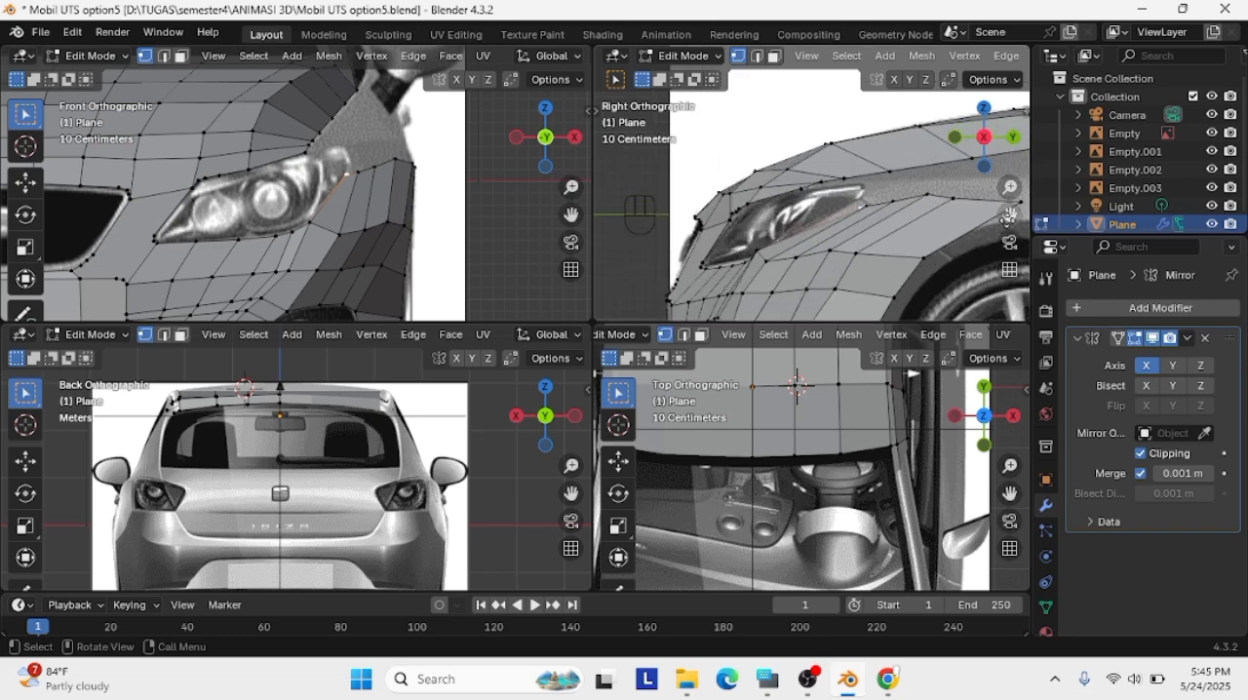
Adjust the strip's inner vertex against the side reference, then add a centred loop cut across the strip
click(704, 199)
key(g)
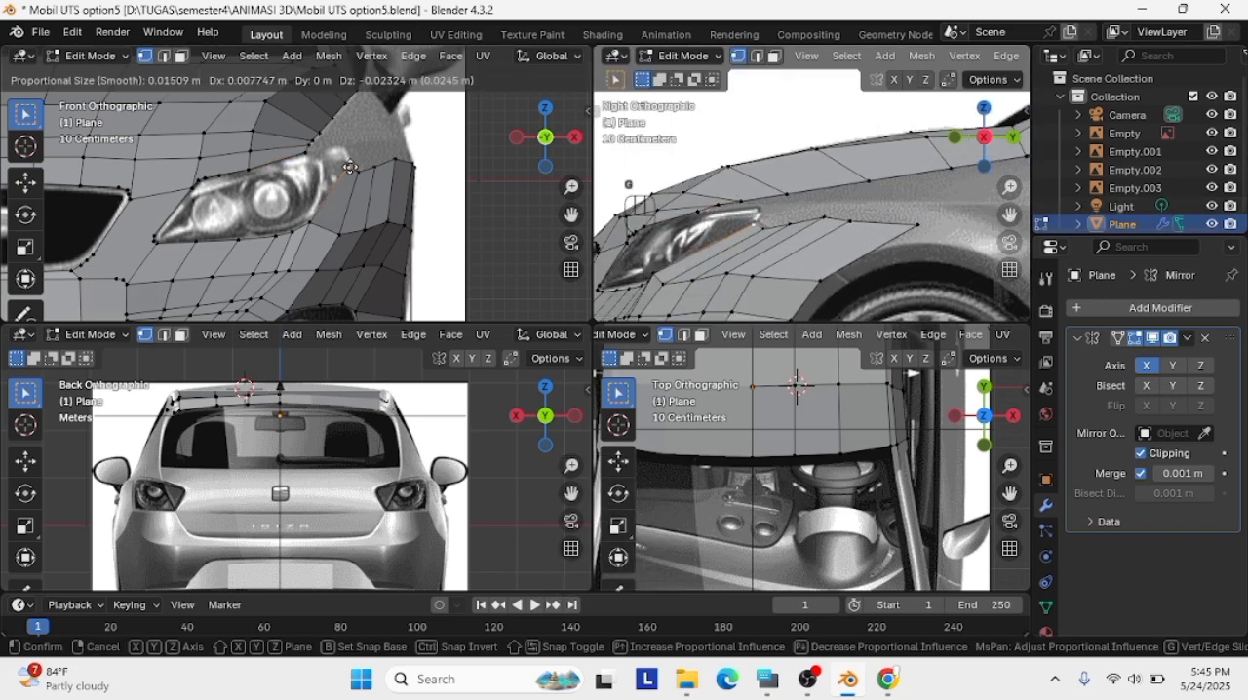
click(658, 279)
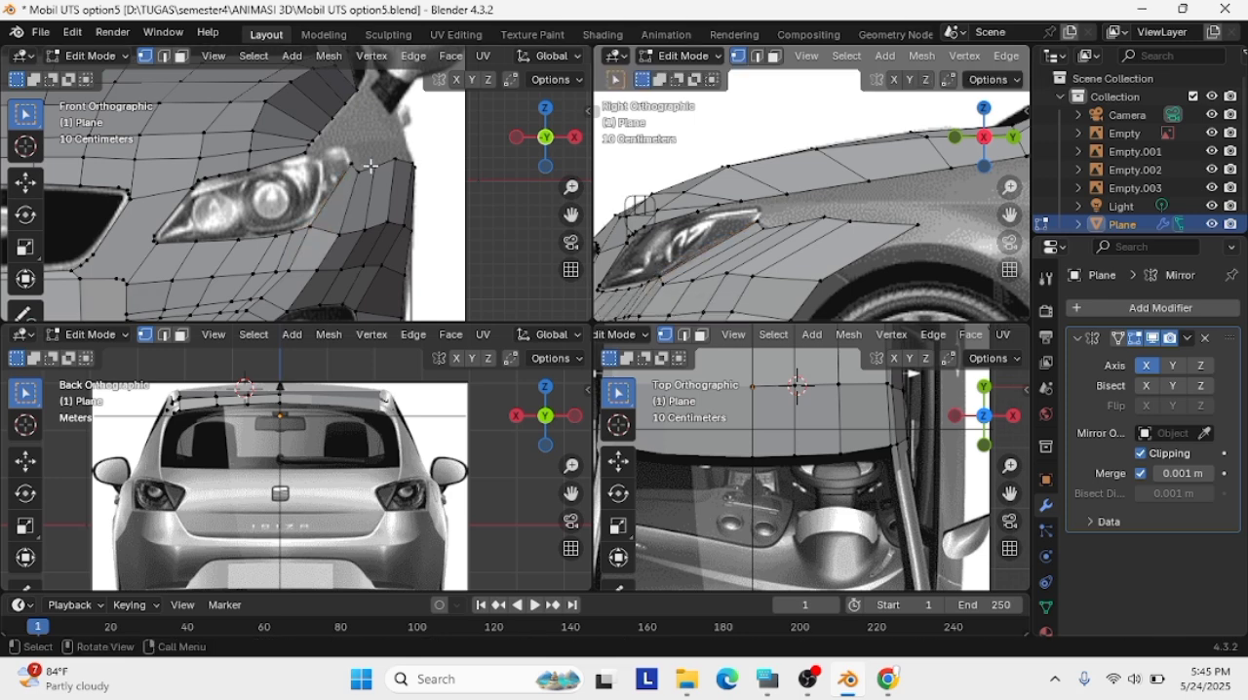
scroll(309, 225, up, 1)
key(ctrl+r)
click(407, 189)
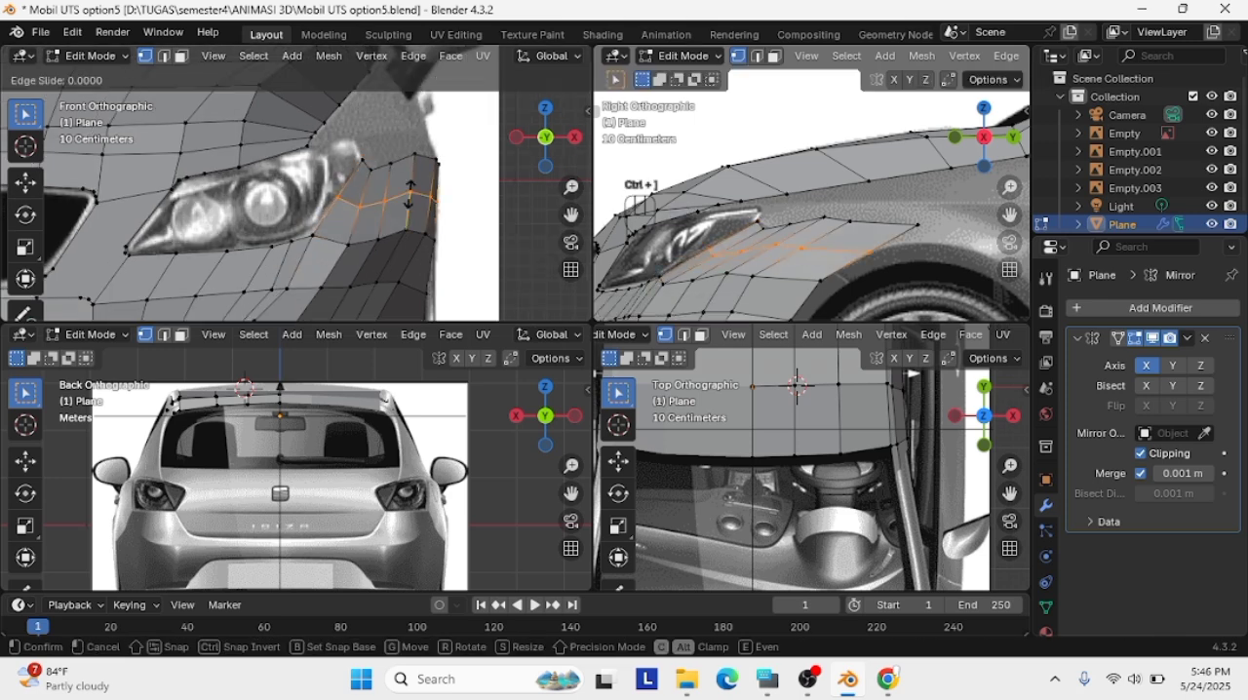
click(406, 190)
Align the new loop's inner vertex and the vertex beneath it with the headlight's outer outline
click(339, 194)
key(g)
click(345, 190)
click(315, 236)
key(g)
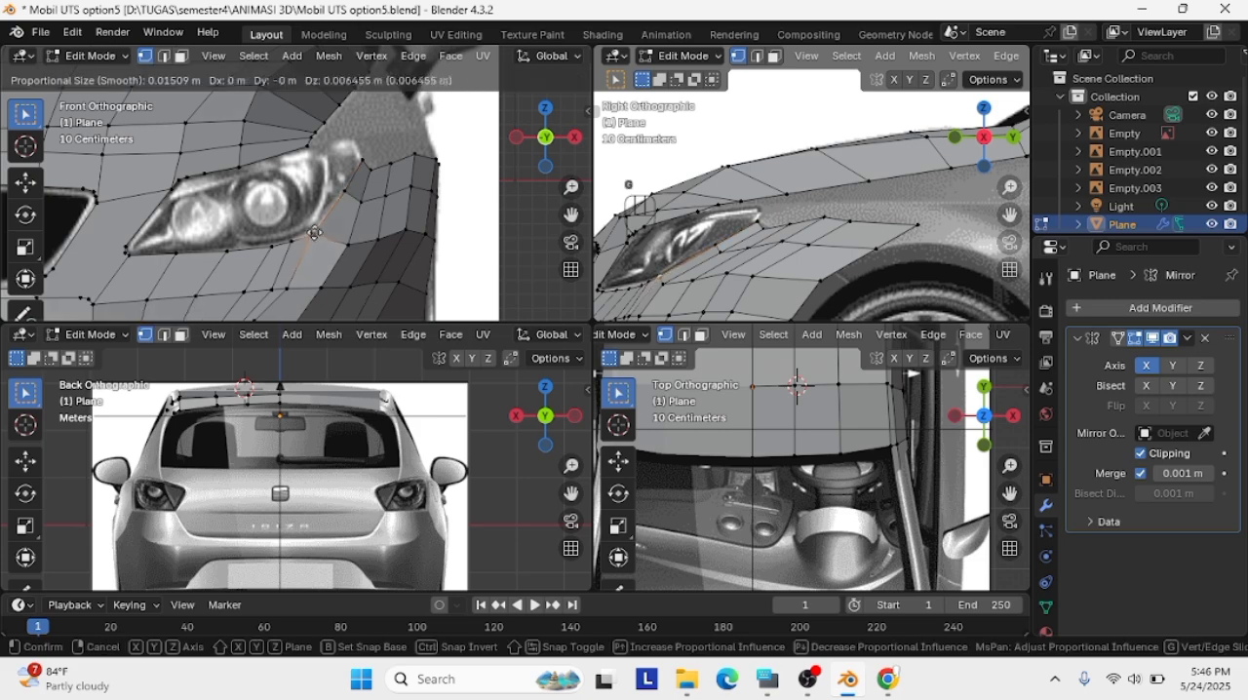
click(312, 229)
click(369, 160)
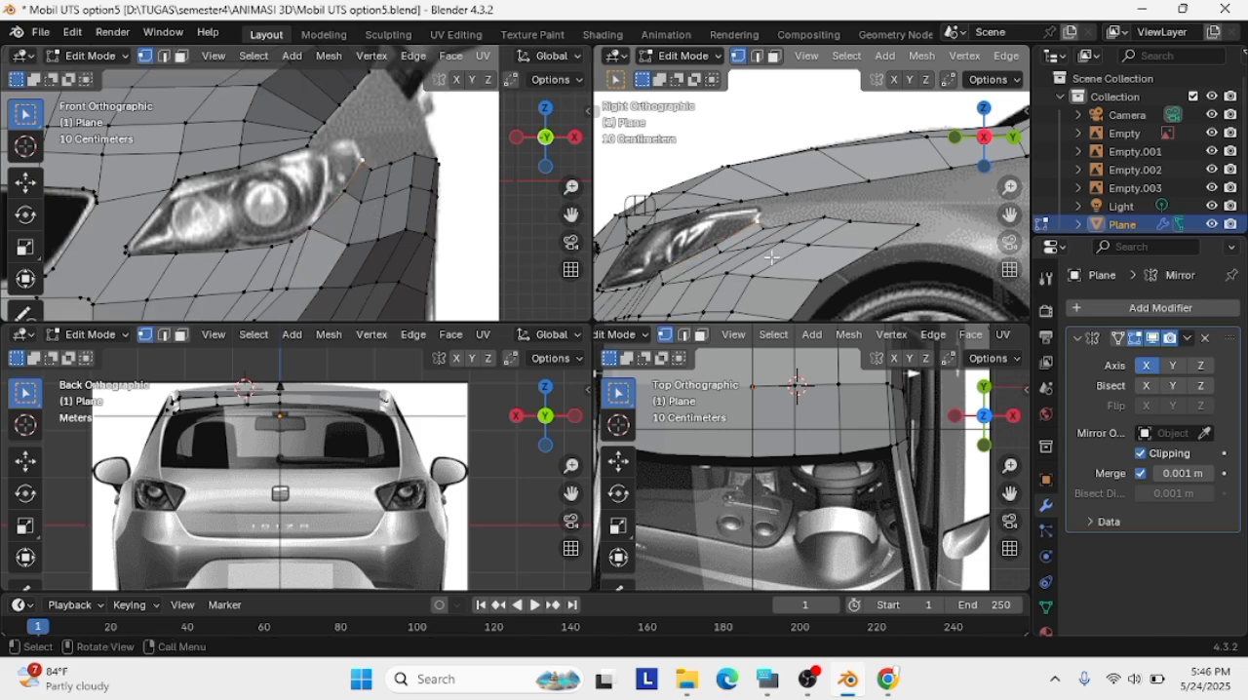
Reposition the vertices in the strip's second column beside the headlight in the front view
middle_drag(771, 257, 682, 229)
scroll(370, 173, up, 2)
key(g)
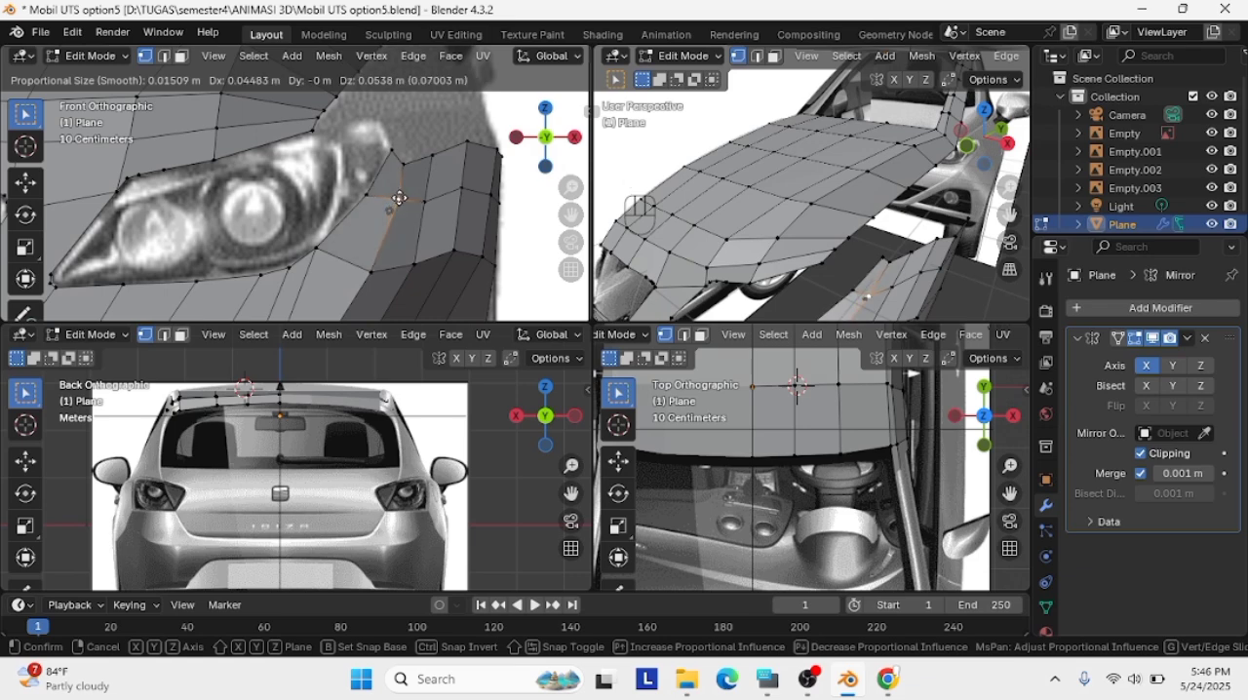
click(399, 198)
click(399, 158)
key(g)
click(413, 156)
Adjust two inner vertices of the fender strip in perspective to smooth its surface
scroll(864, 256, up, 4)
shift+middle_drag(864, 256, 888, 146)
key(g)
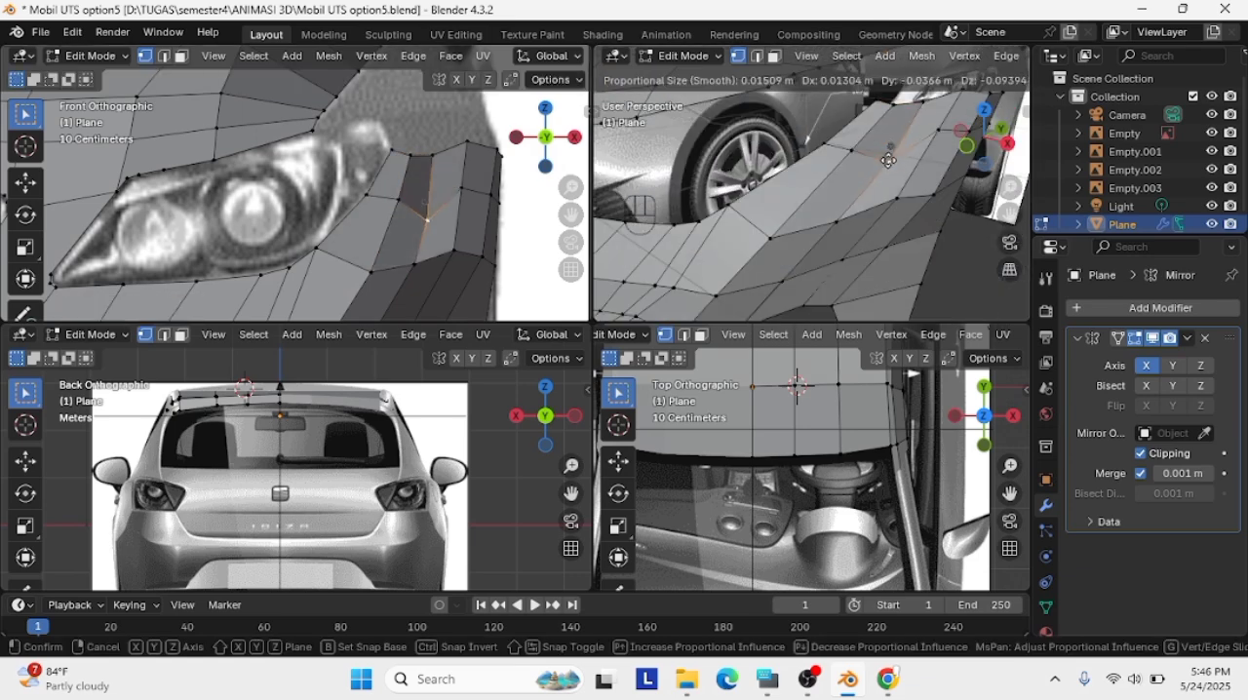
click(883, 154)
key(g)
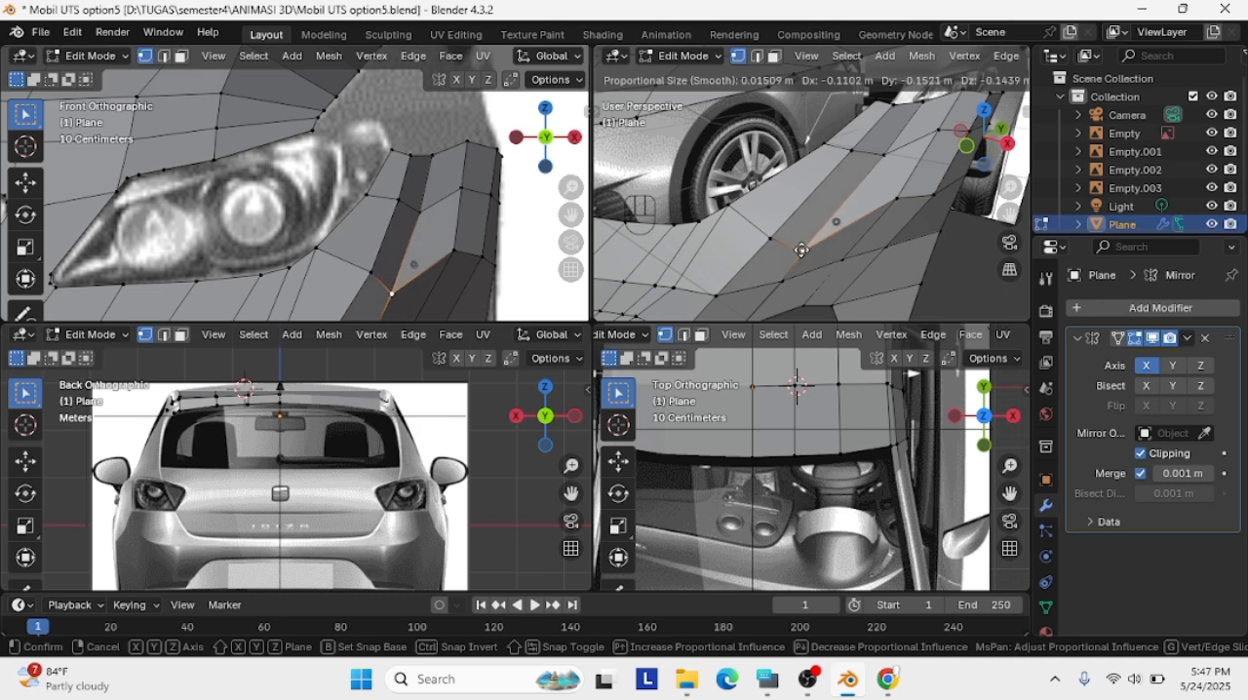
click(808, 240)
Reshape the strip's middle vertex column in the front view to even out its spacing
click(895, 200)
middle_drag(889, 201, 708, 217)
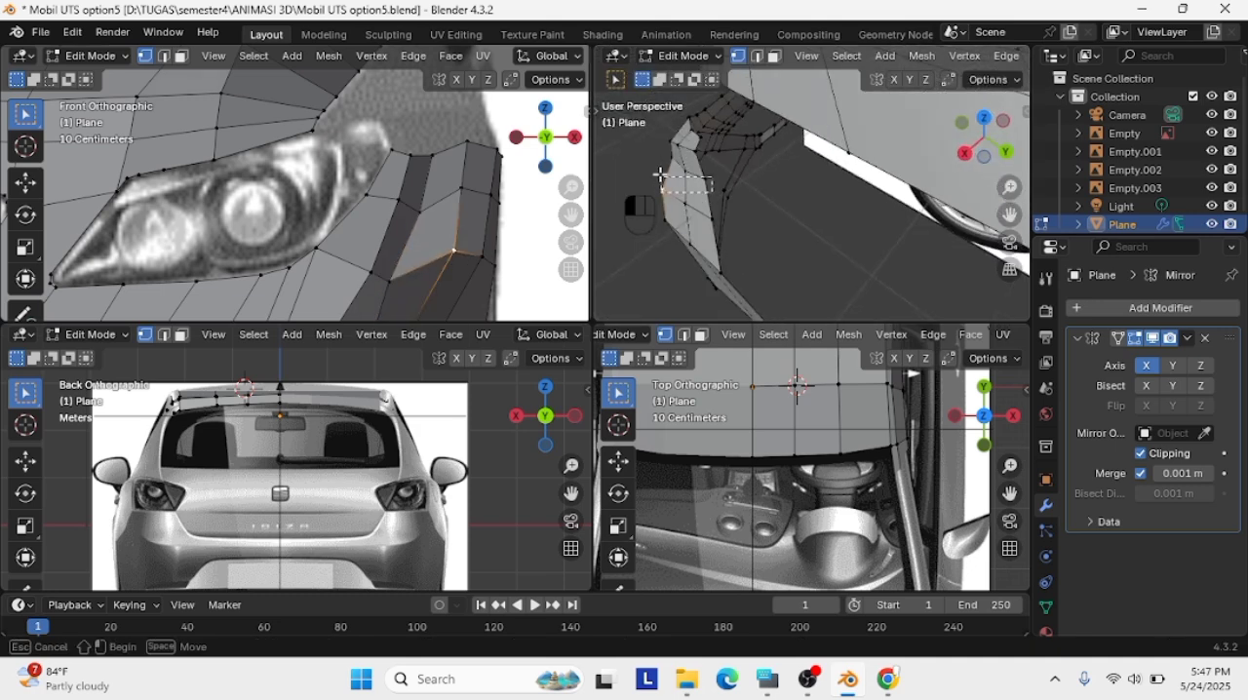
shift+click(704, 180)
key(g)
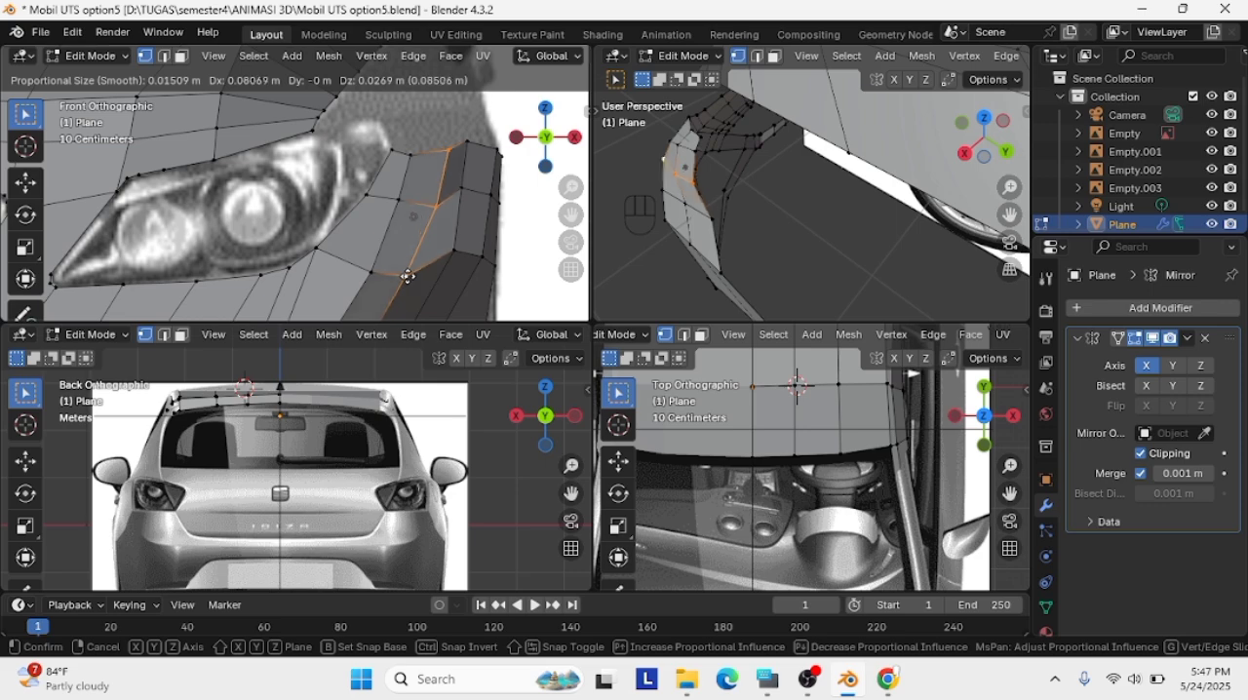
click(408, 277)
click(436, 206)
key(g)
click(432, 202)
Lower the strip's outer vertex below the new loop in the front view
click(738, 198)
middle_drag(738, 198, 861, 217)
click(454, 251)
key(g)
click(457, 263)
key(g)
Adjust the vertex beside the rear corner of the strip's upper edge in perspective
click(673, 187)
click(715, 182)
click(881, 242)
key(g)
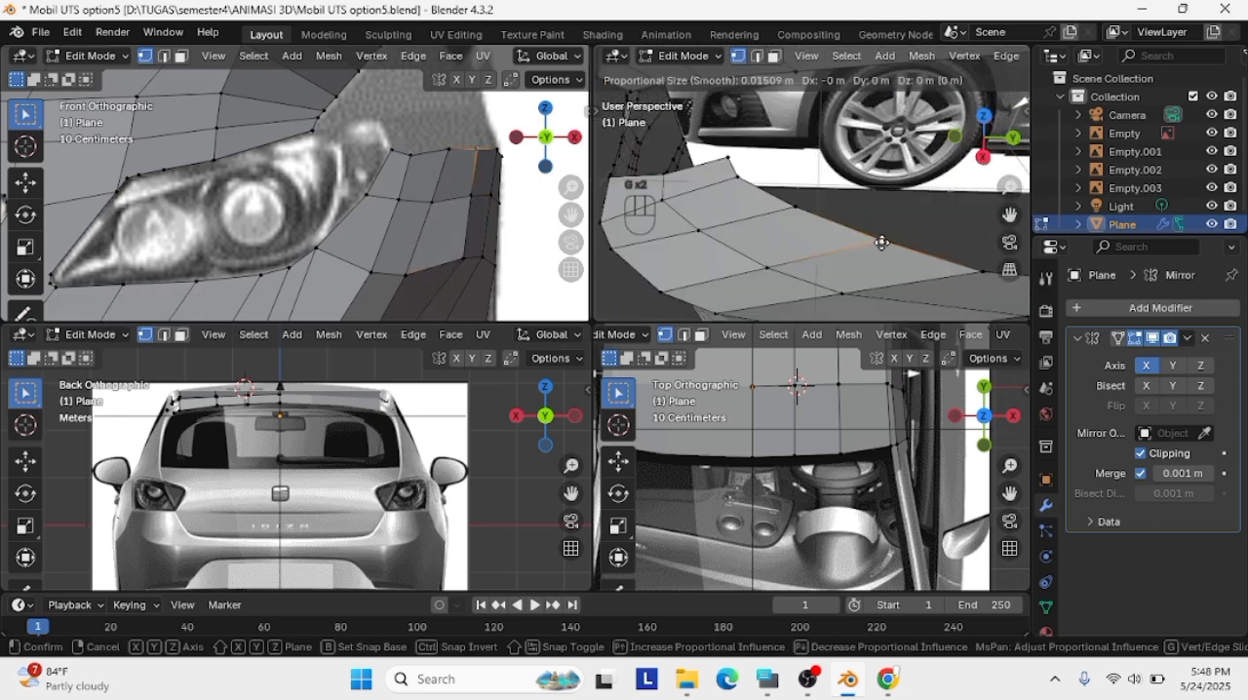
click(864, 237)
Raise two inner vertices of the strip slightly and pull an outer lower-row vertex inward in perspective
middle_drag(872, 212, 1012, 214)
click(782, 211)
key(g)
click(783, 208)
click(747, 212)
key(g)
click(748, 205)
click(830, 189)
key(g)
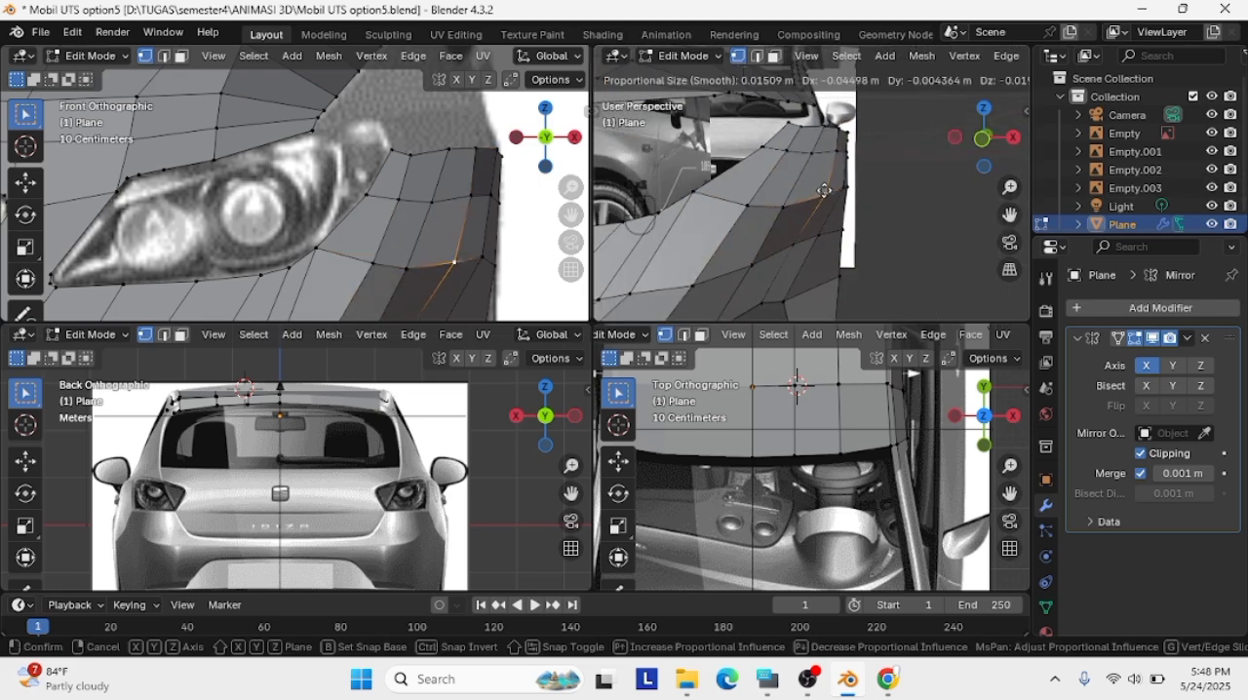
click(821, 195)
Move two lower-row vertices of the strip inward in perspective to smooth the fender's curve
click(866, 192)
middle_drag(866, 192, 781, 210)
click(817, 200)
key(g)
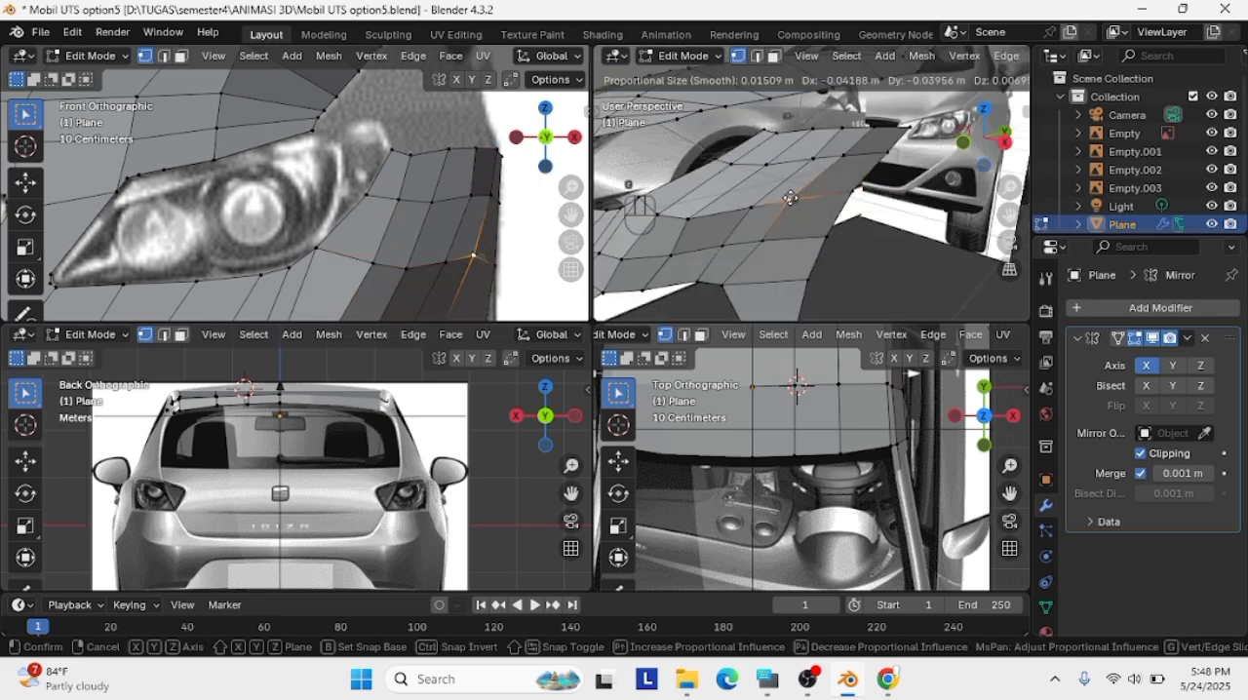
click(791, 202)
click(752, 210)
key(g)
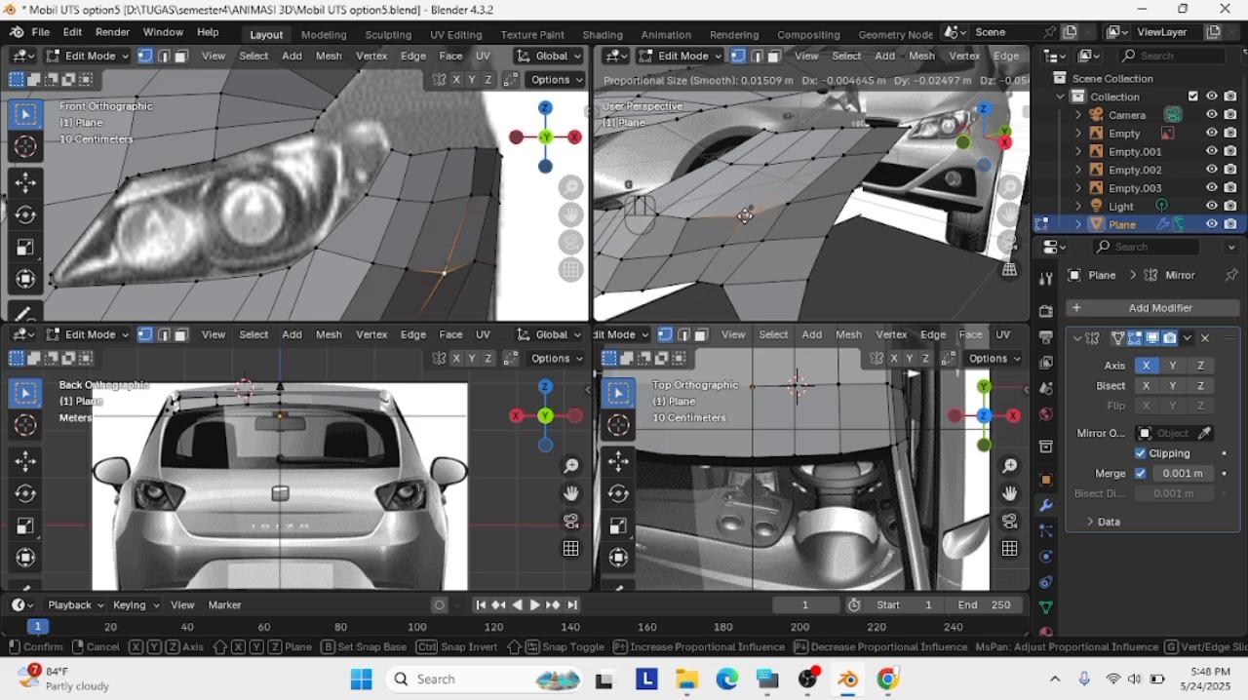
click(747, 212)
Nudge the outer lower-row vertex and a vertex nearer the bumper in perspective
click(804, 199)
key(g)
click(805, 202)
click(849, 189)
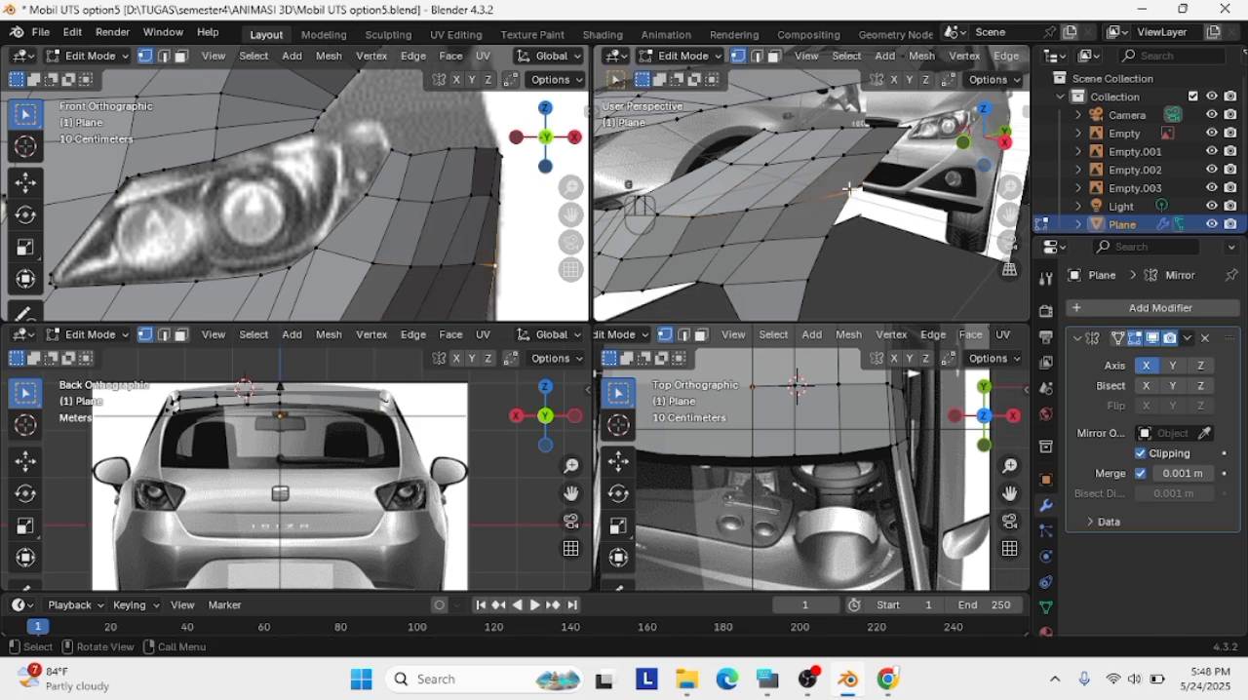
click(670, 254)
key(g)
click(675, 254)
Adjust a fender vertex above the wheel arch from a more side-on perspective
middle_drag(677, 255, 844, 212)
click(862, 203)
middle_drag(906, 181, 763, 227)
click(763, 227)
key(g)
click(767, 227)
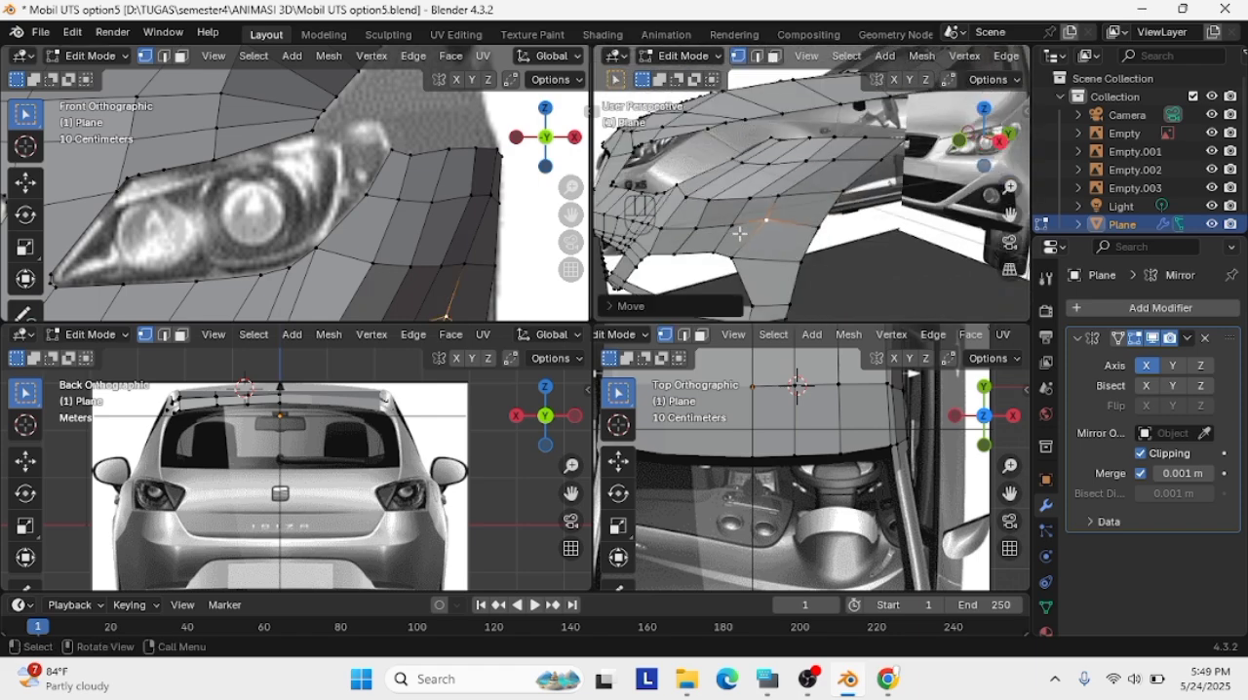
Nudge the fender vertex farther forward toward the bumper to even out the row
shift+click(735, 227)
shift+click(699, 230)
key(g)
click(704, 232)
Move a fender vertex near the wheel arch outward in perspective, then return to the right orthographic view
click(969, 219)
middle_drag(969, 218, 999, 222)
shift+click(798, 238)
key(g)
click(835, 226)
click(903, 224)
click(987, 139)
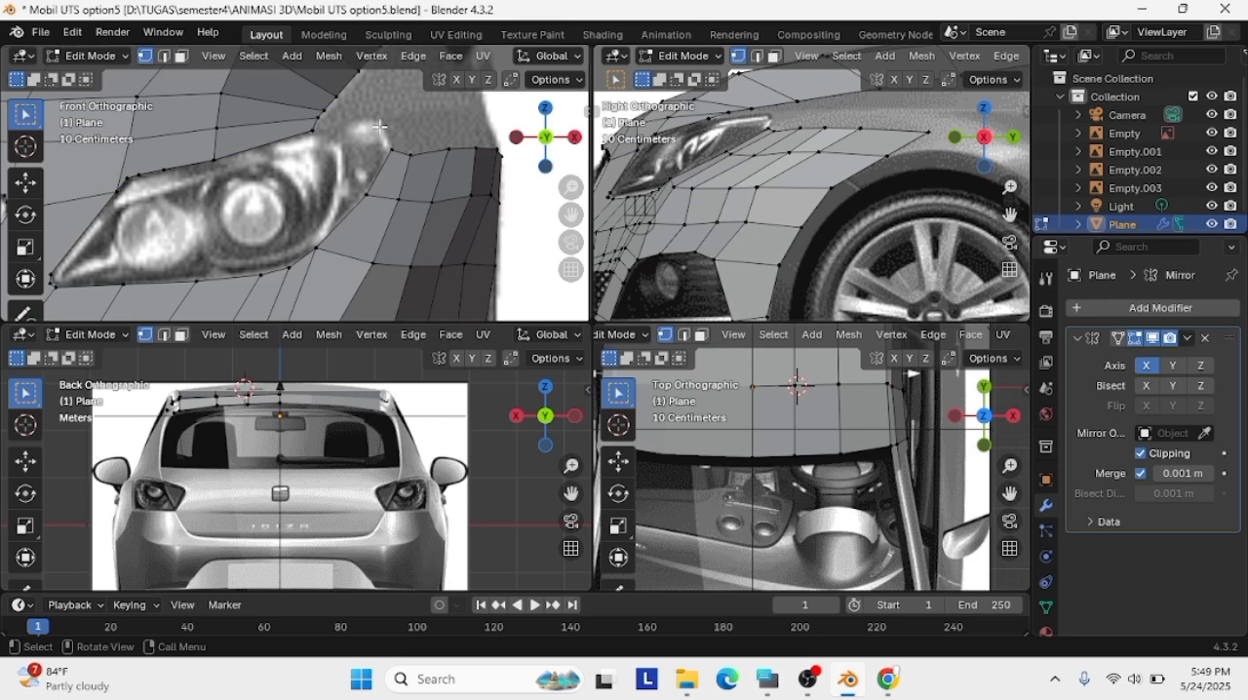
Extrude the hood's outer side edge outward in the front view and lower it against the side reference
shift+middle_drag(254, 214, 361, 171)
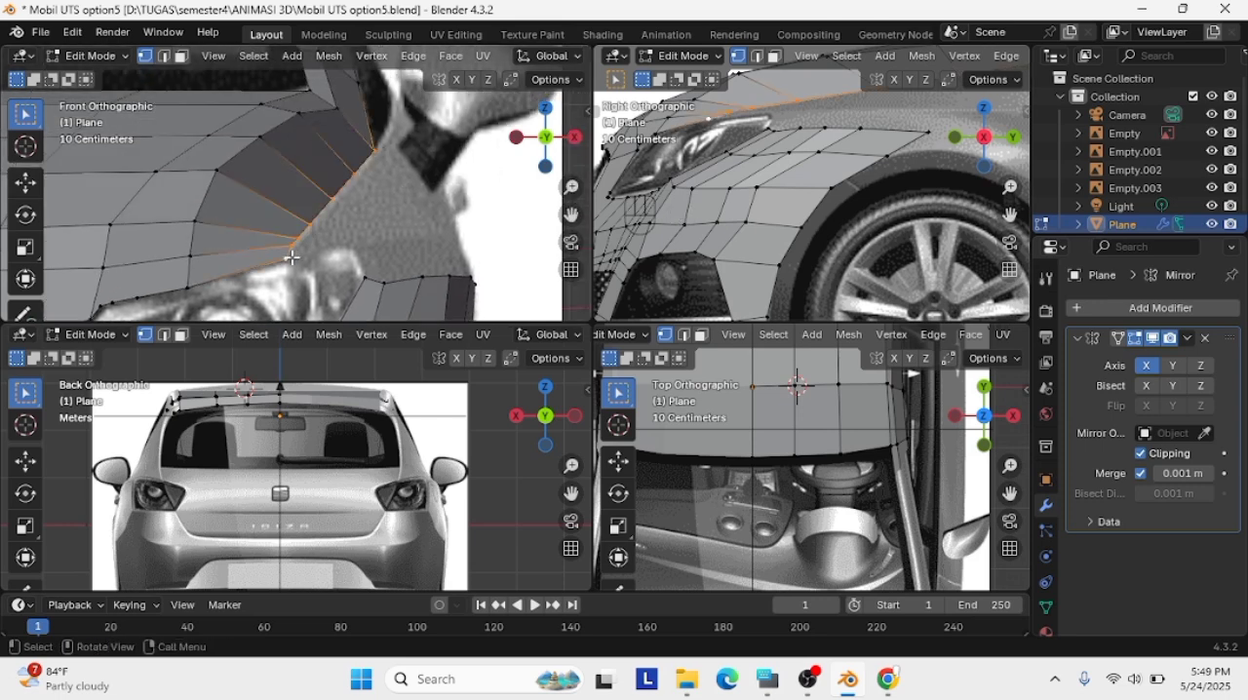
key(e)
click(420, 234)
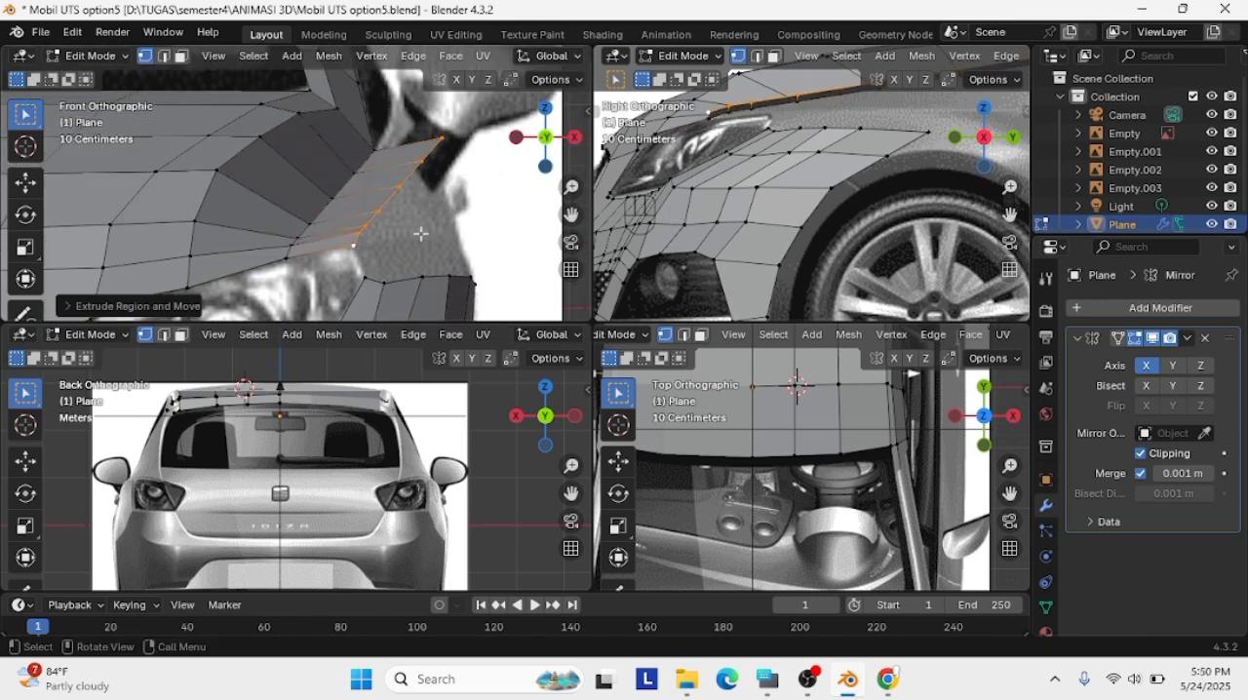
key(g)
click(841, 115)
Try to edge-slide the extruded hood edge in the side view
drag(1010, 214, 899, 280)
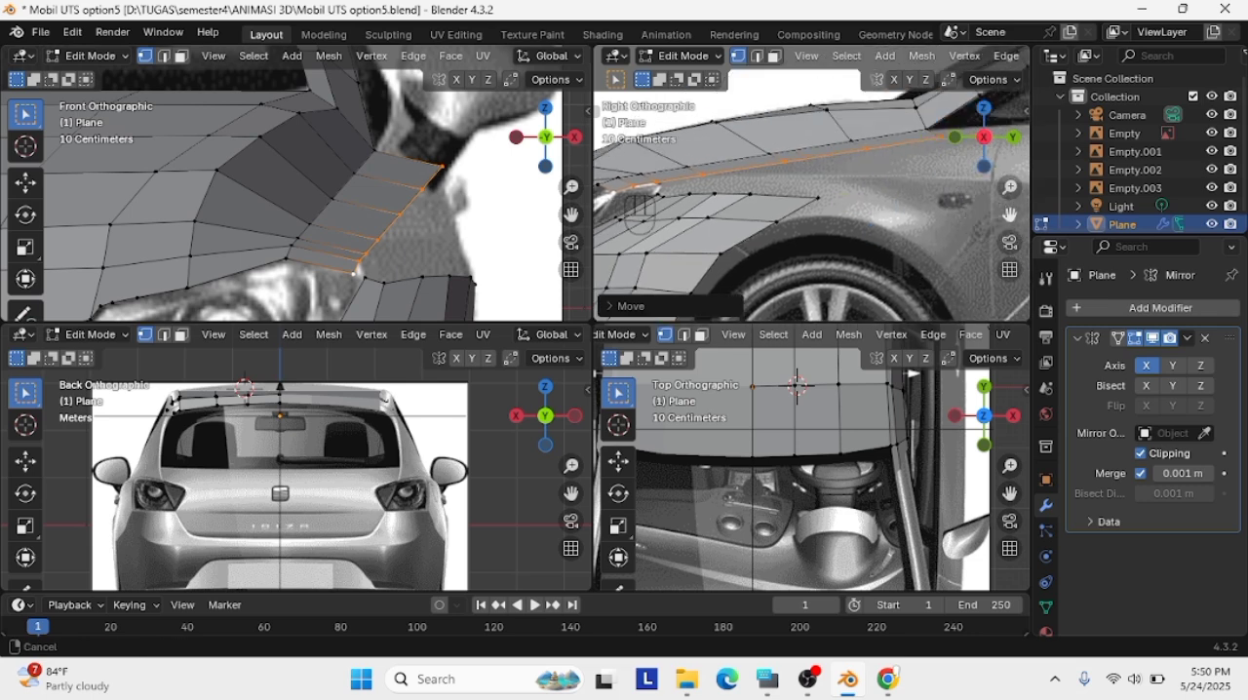
key(g)
key(g)
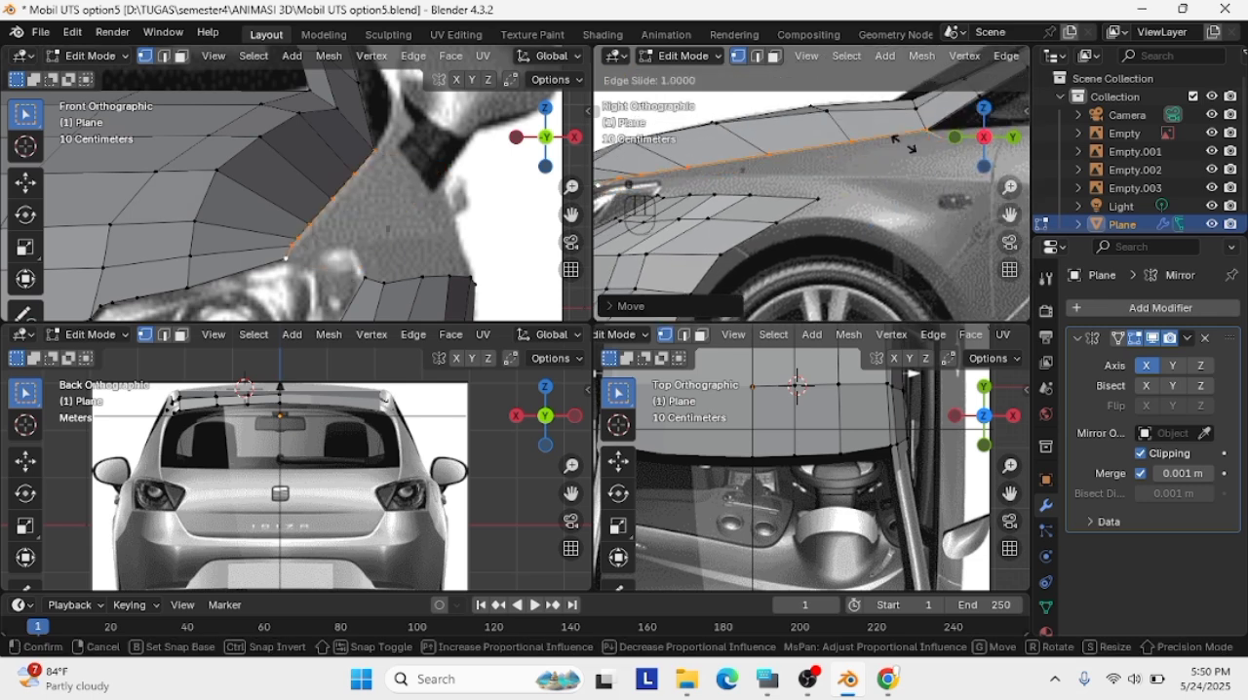
click(903, 144)
key(ctrl+z)
click(904, 144)
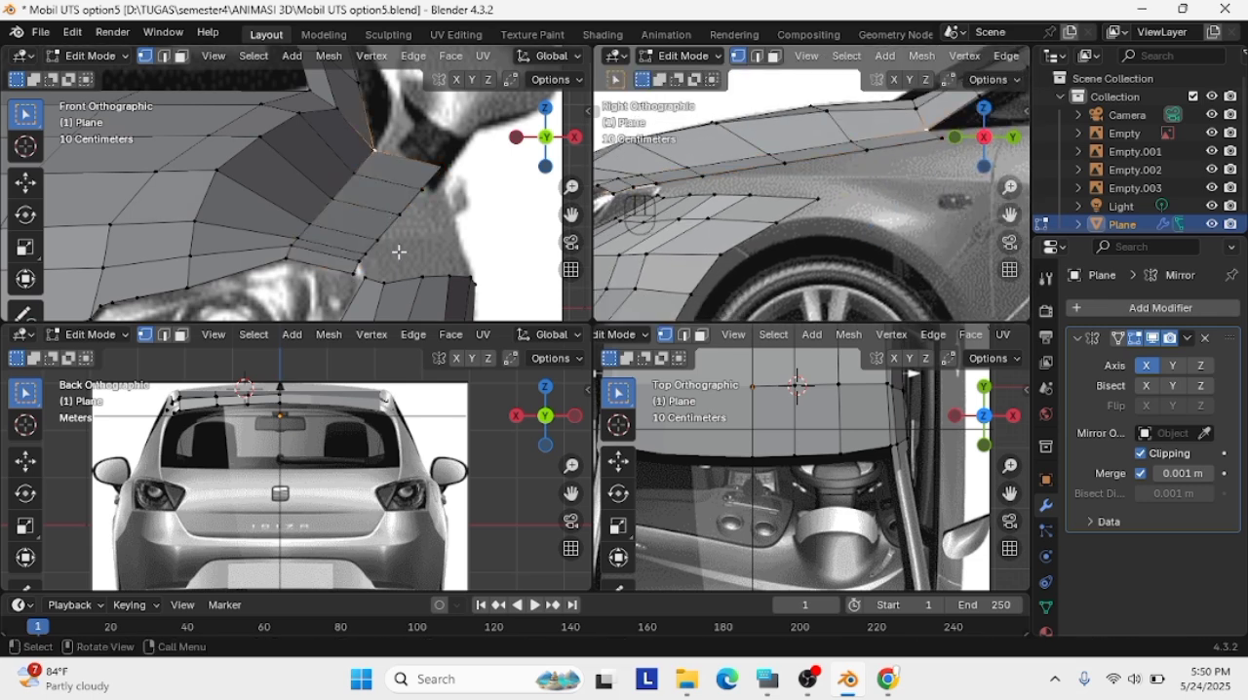
Reposition the hood strip's vertex at the headlight corner, then raise the strip's whole outer vertex row in the front view
key(g)
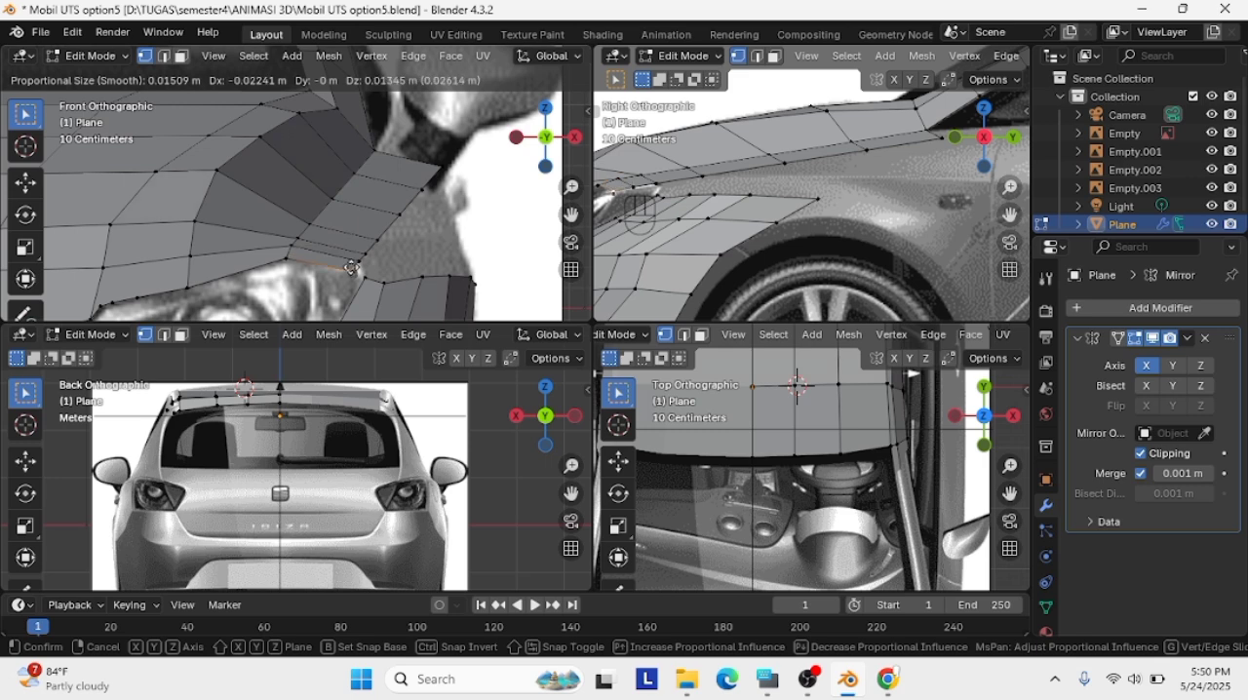
click(351, 267)
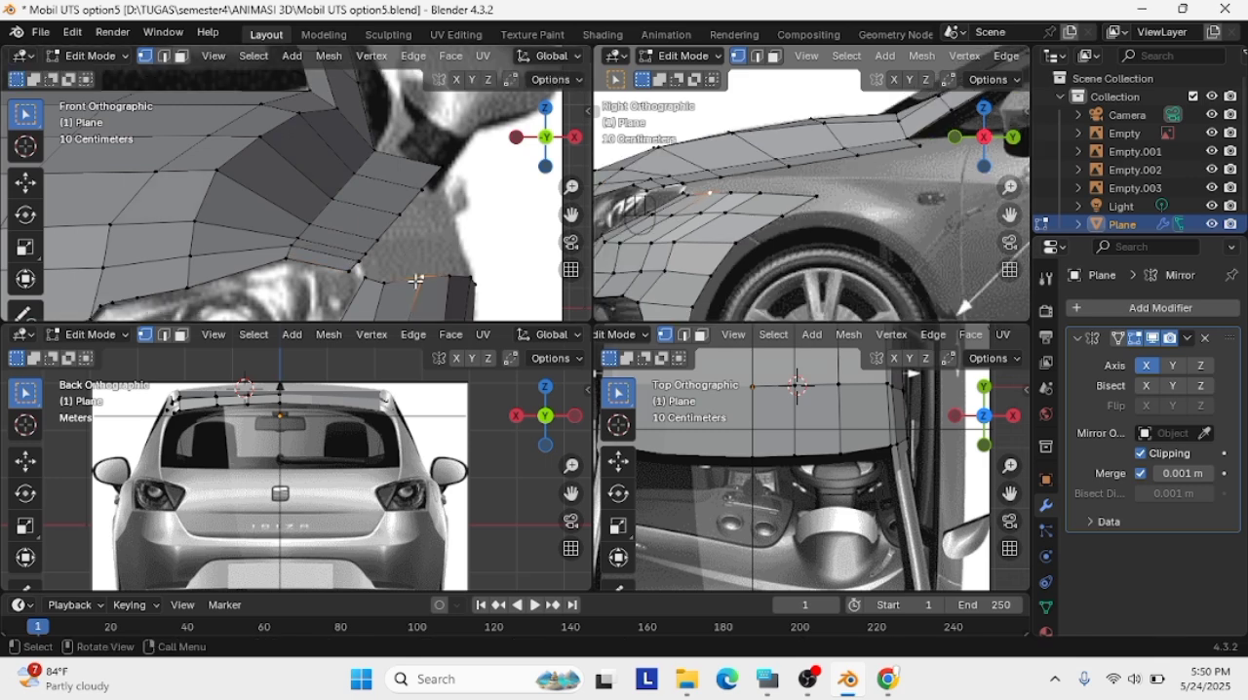
drag(417, 149, 343, 273)
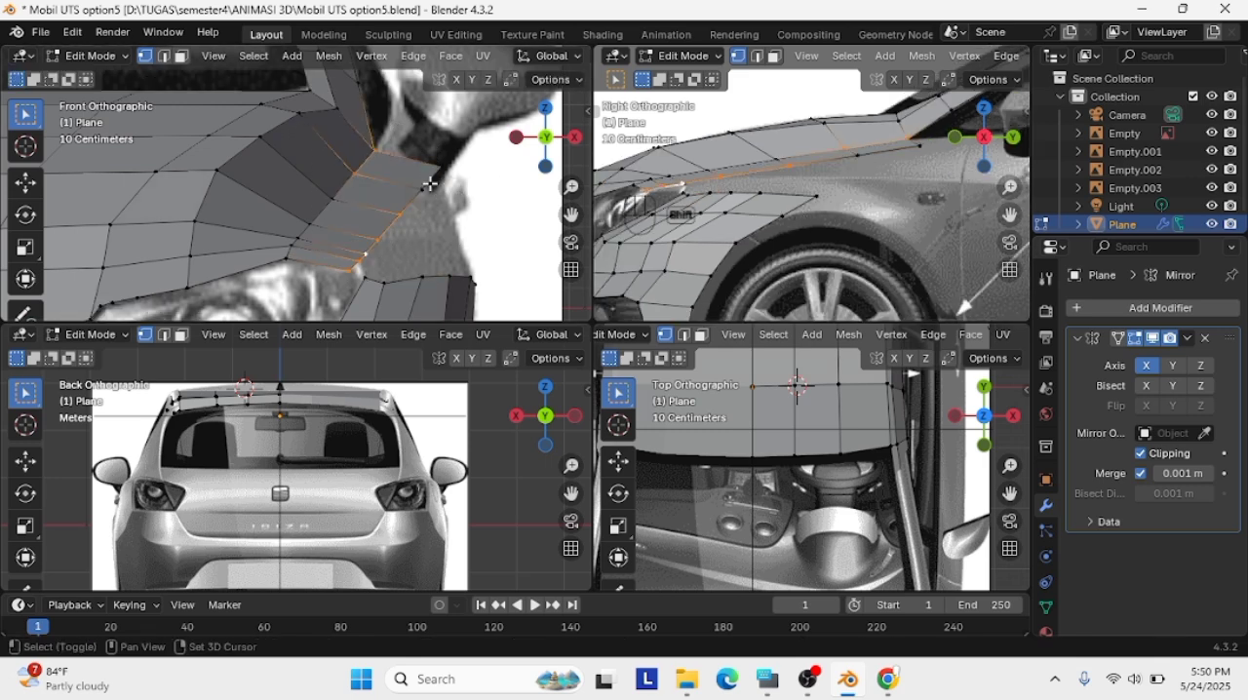
key(g)
click(374, 153)
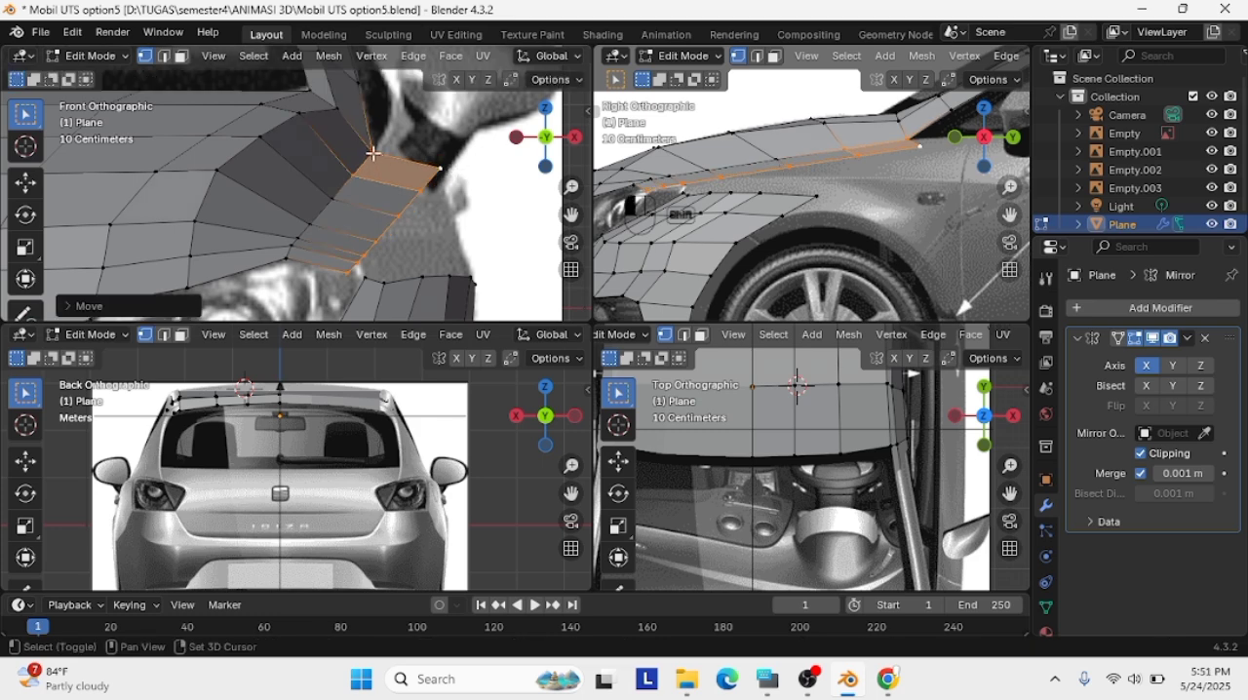
shift+click(373, 153)
key(g)
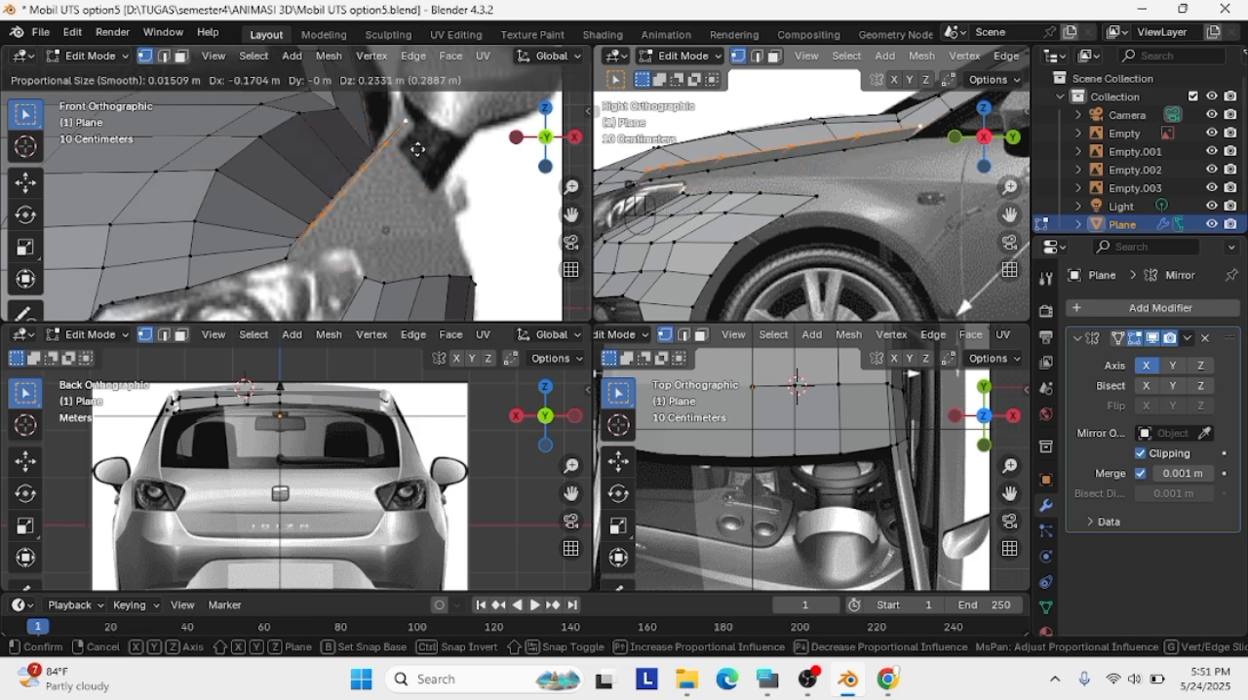
click(441, 140)
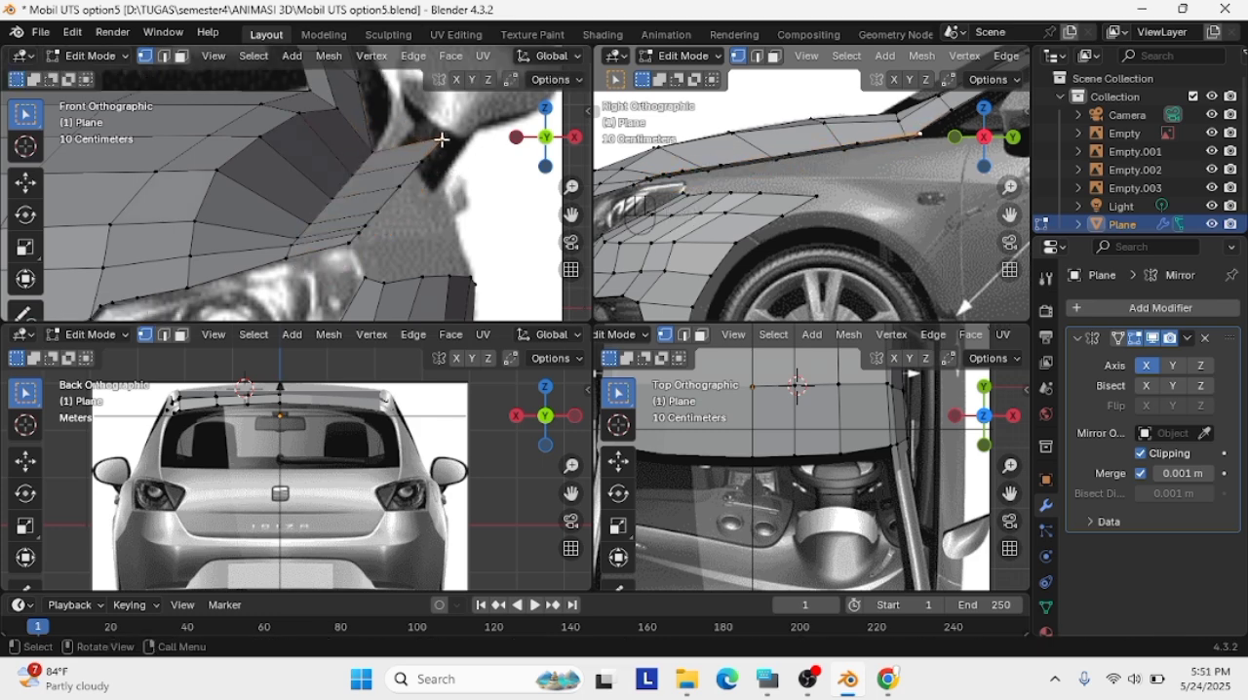
Try lowering the hood strip's outer vertex row in the side view to meet the fender panel
alt+click(359, 266)
key(g)
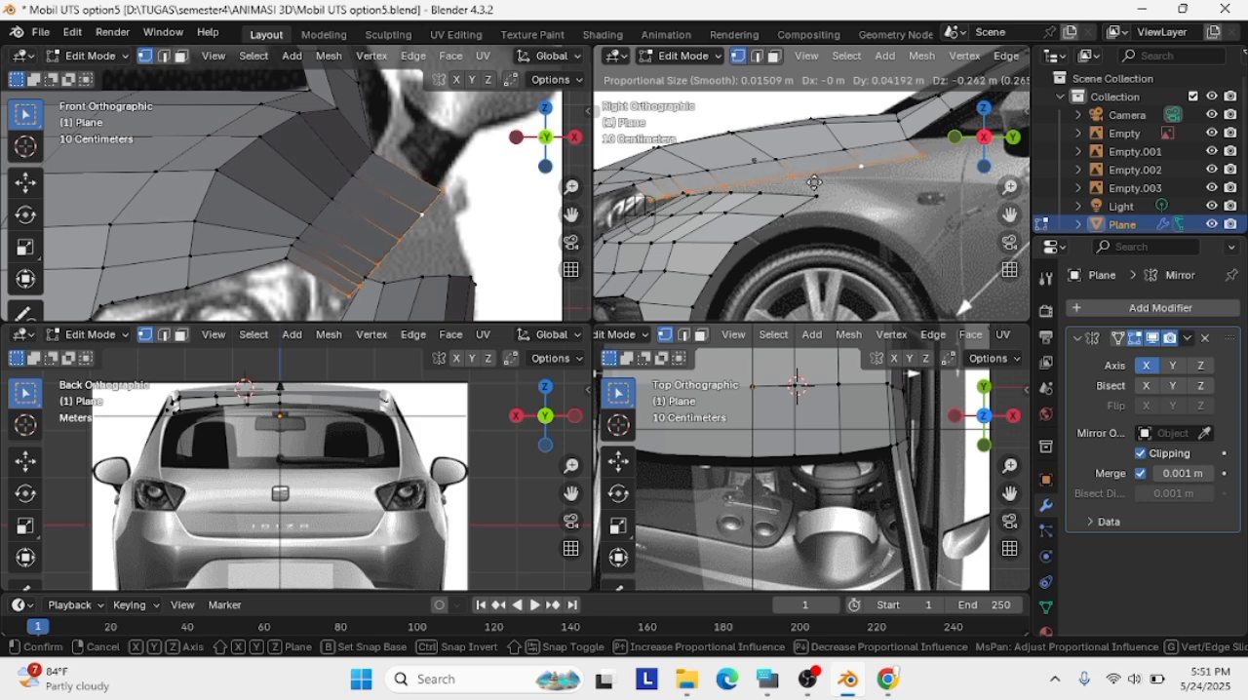
click(816, 184)
click(347, 297)
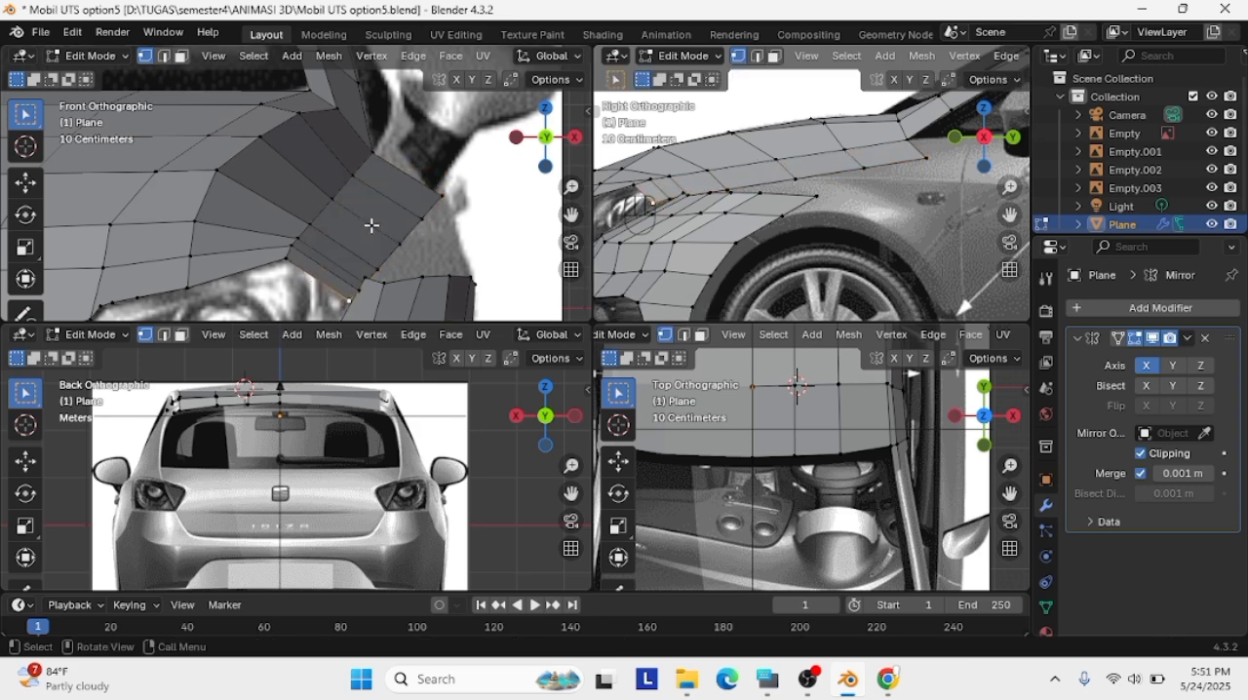
shift+click(721, 187)
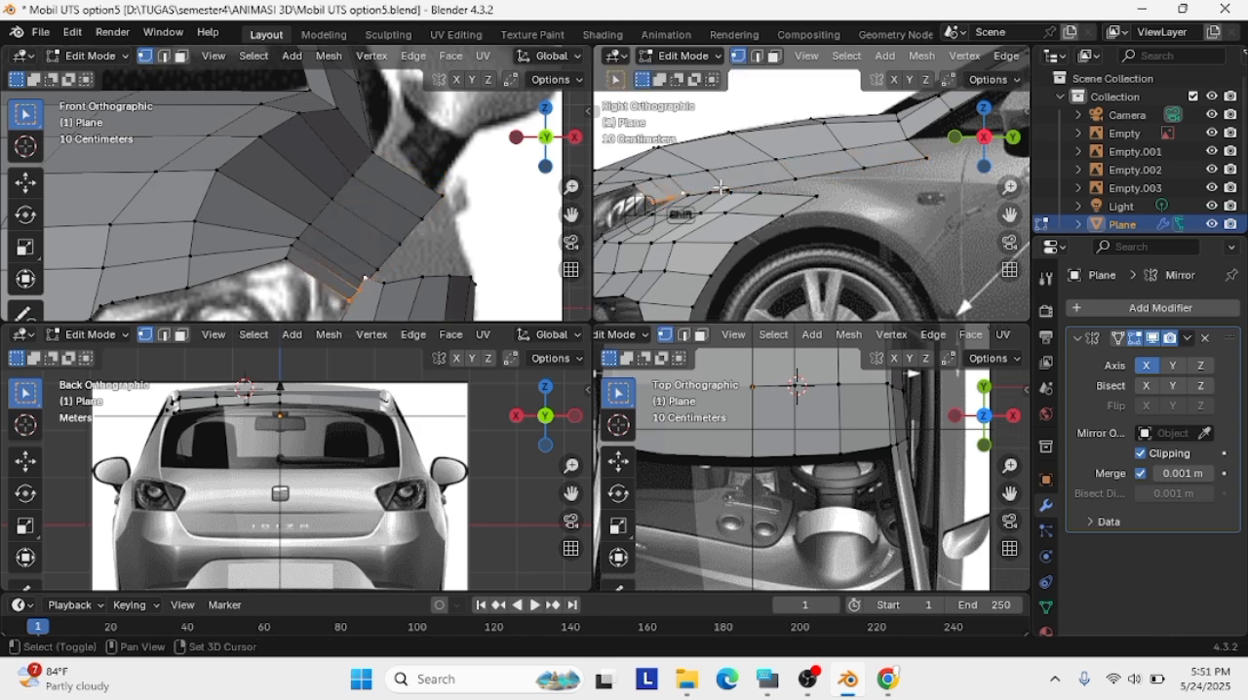
Try raising the lowered outer row in the side view, undo it, and nudge the row again
key(g)
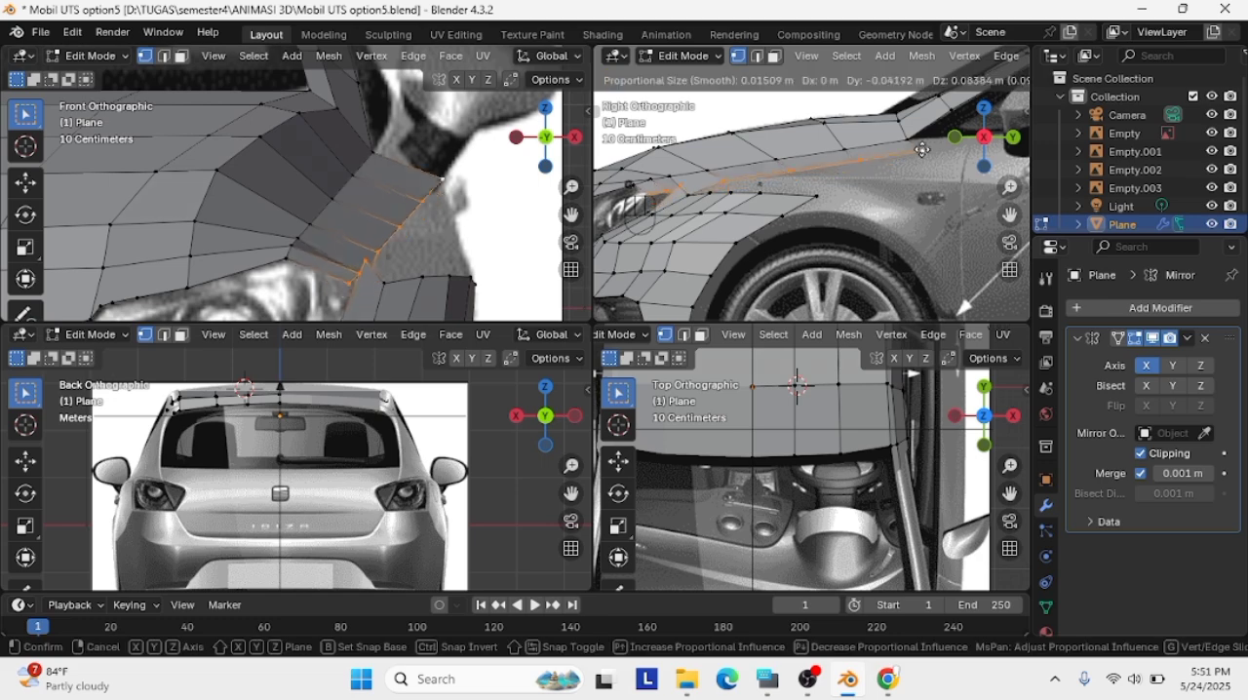
click(691, 163)
key(ctrl+z)
key(g)
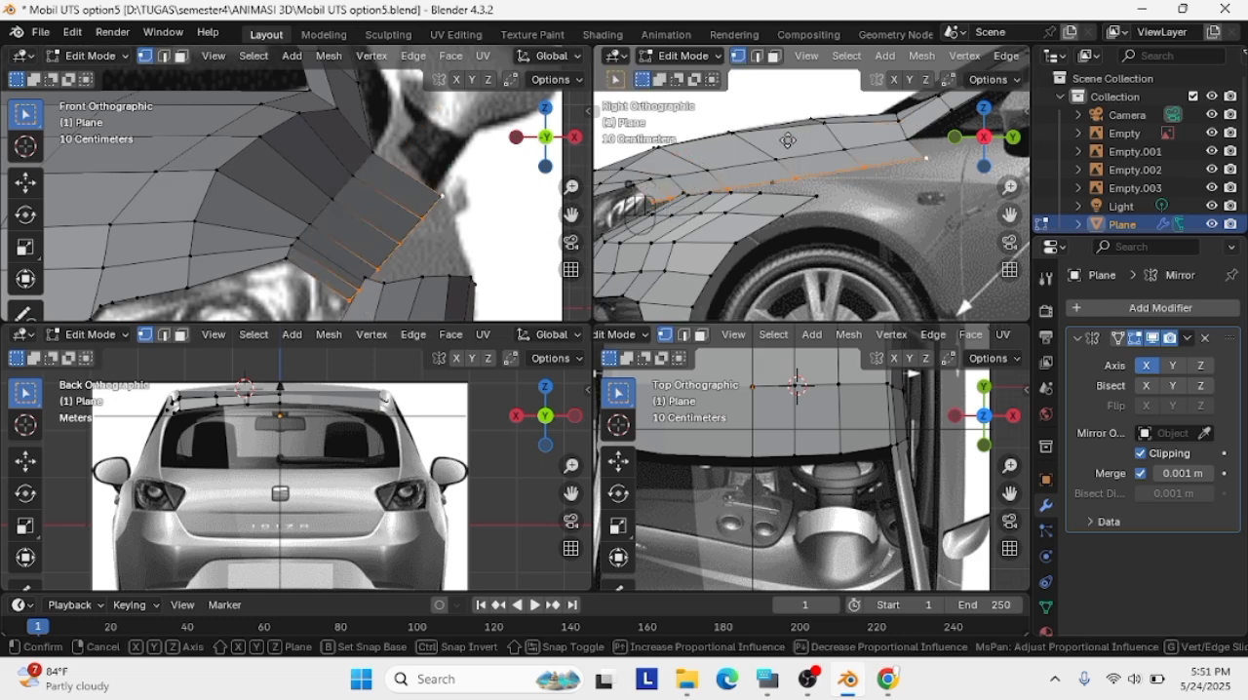
click(788, 145)
Undo the recent moves of the hood strip's outer row to restore its raised position
scroll(788, 145, up, 5)
shift+middle_drag(788, 145, 856, 99)
shift+middle_drag(597, 214, 768, 210)
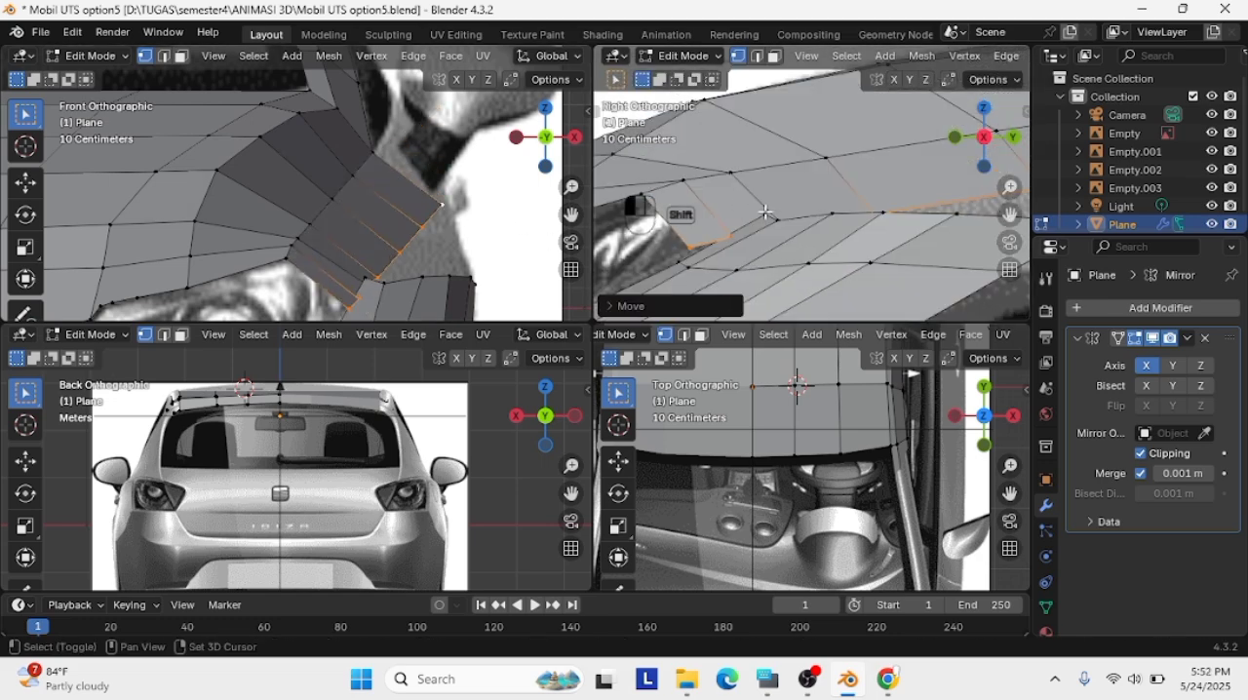
shift+click(774, 217)
click(359, 274)
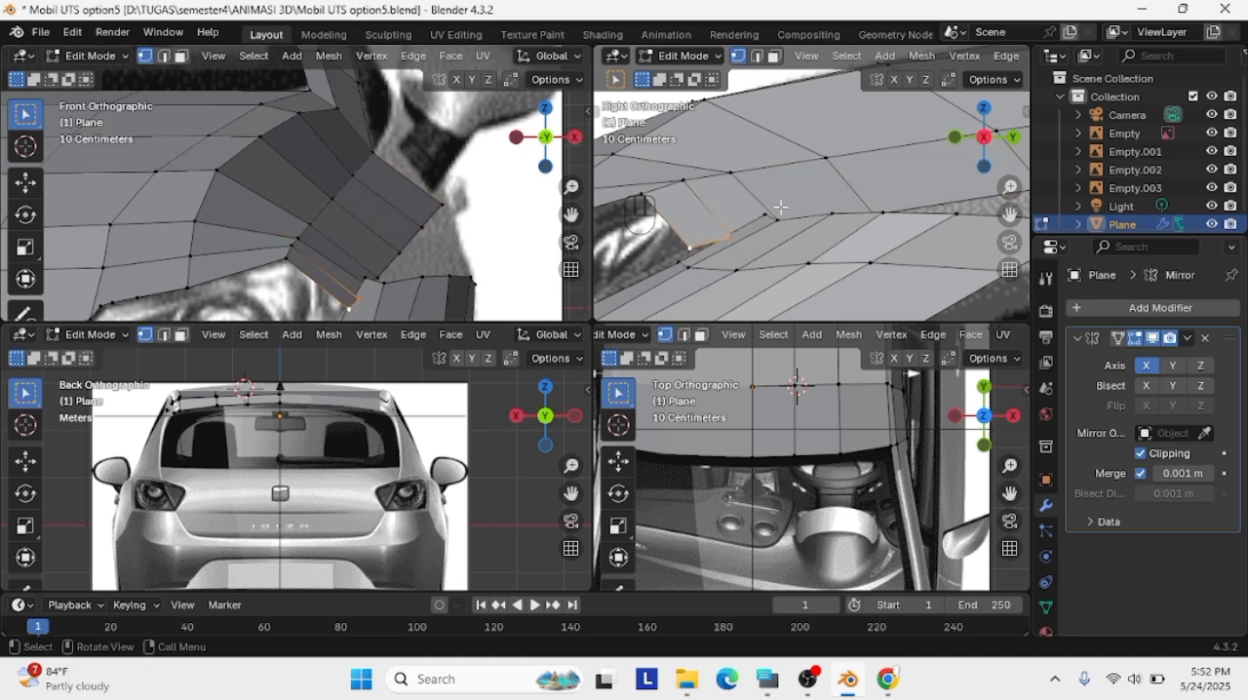
key(ctrl+z)
key(ctrl+z)
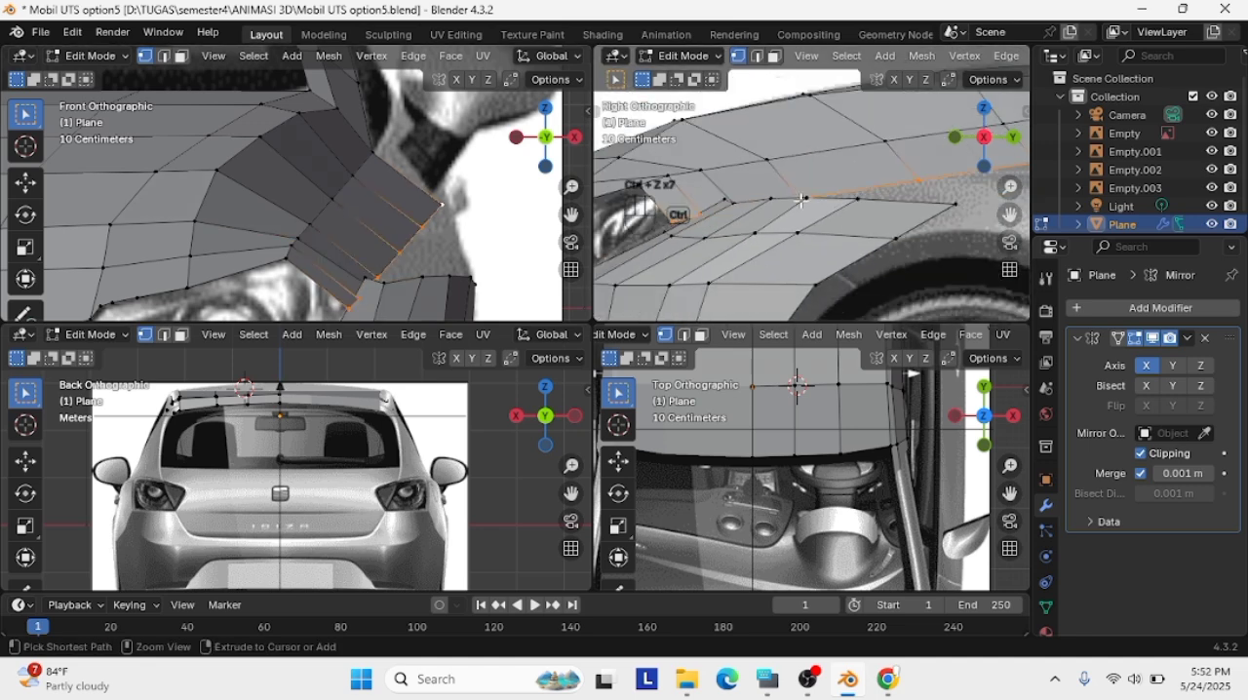
key(ctrl+z)
key(ctrl+z)
key(ctrl+z)
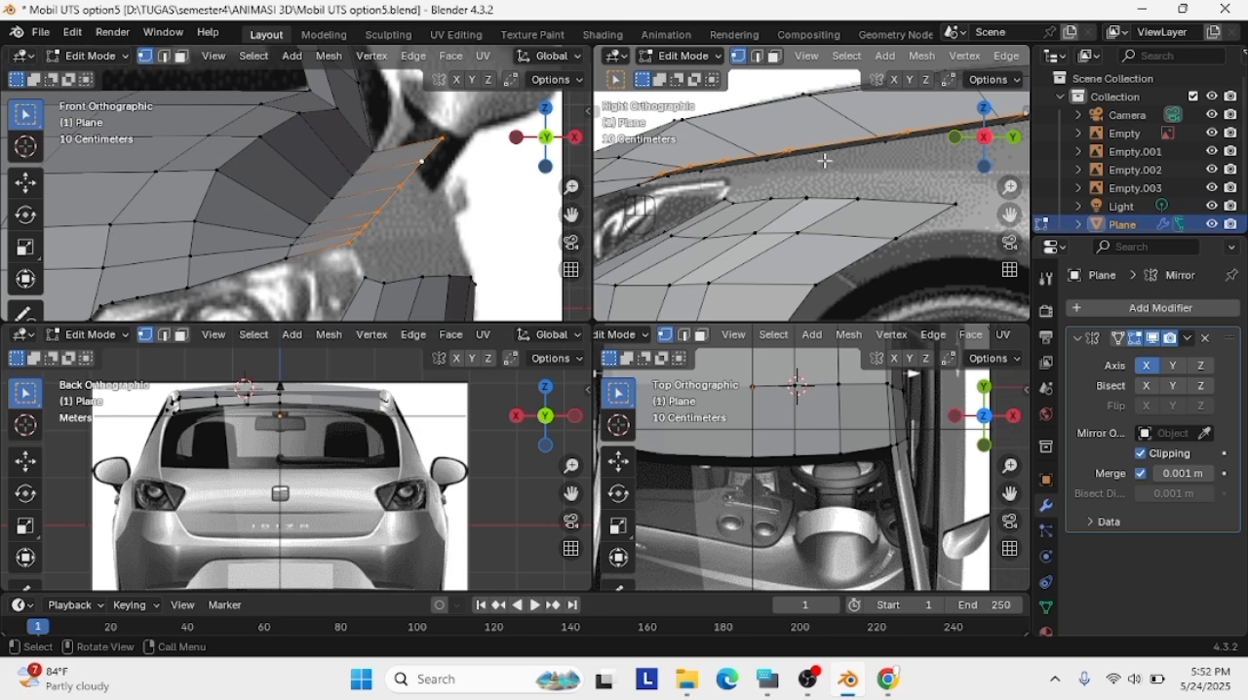
Try repositioning the strip's outer row between the headlight and the mirror, using the side and front views
key(g)
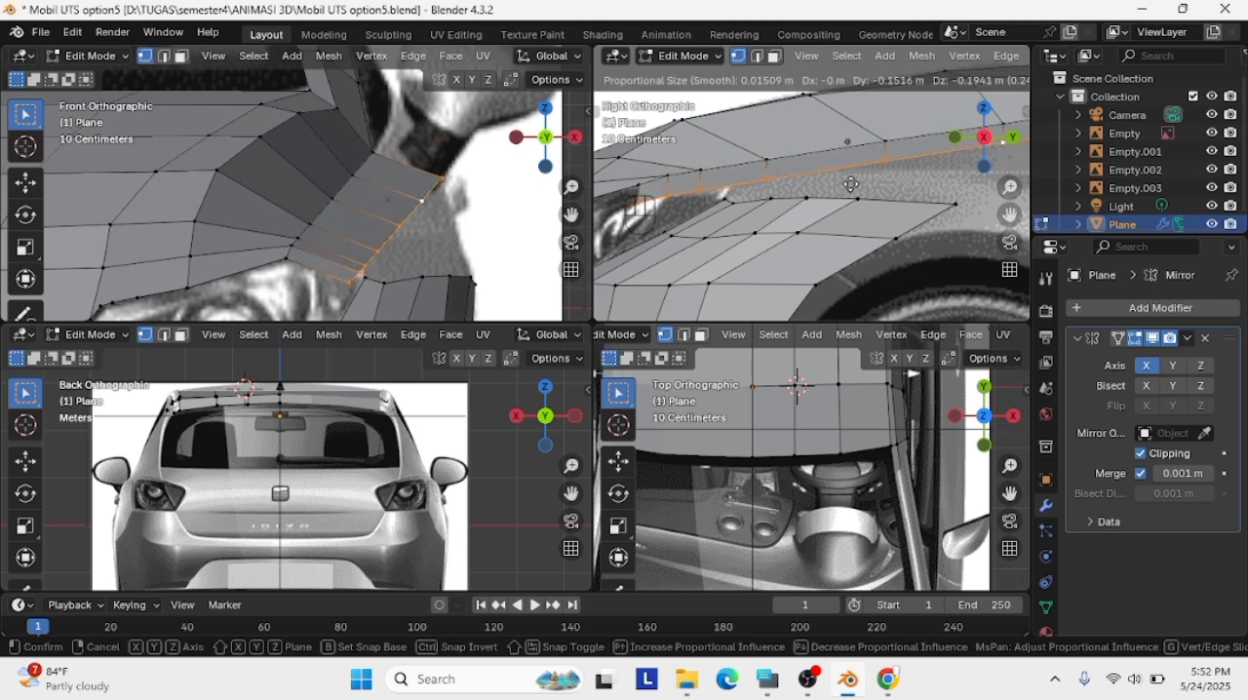
click(840, 189)
key(g)
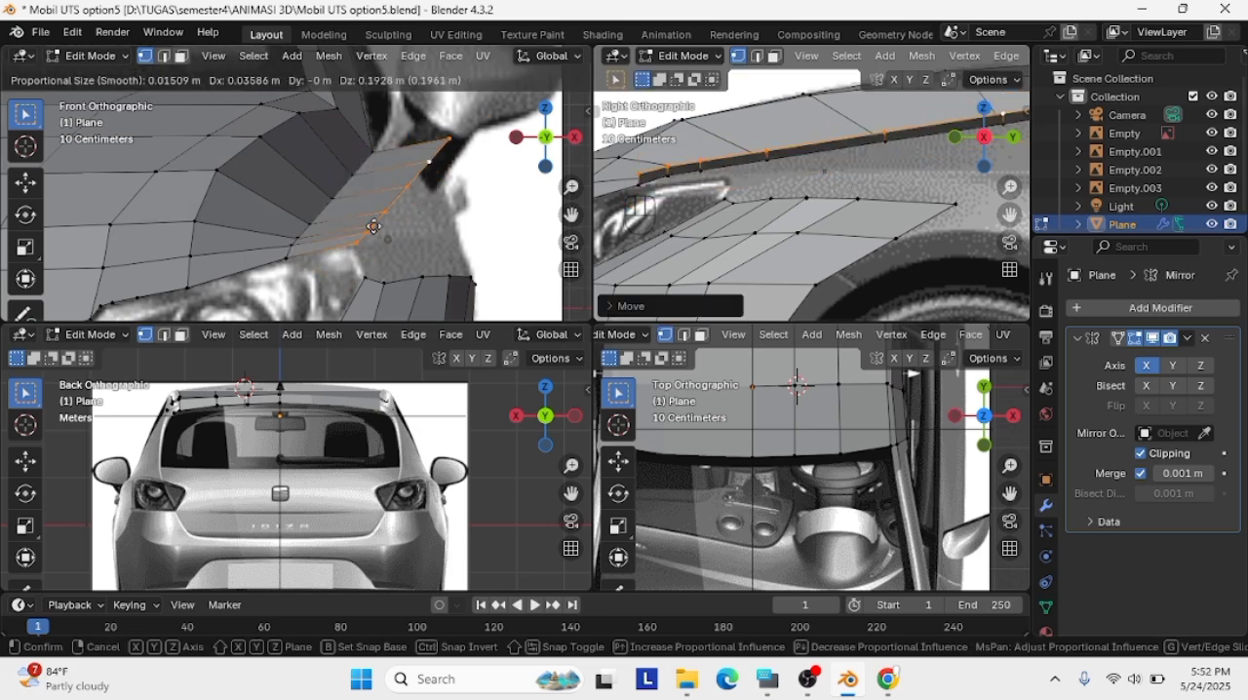
click(301, 255)
middle_drag(823, 227, 681, 199)
key(g)
click(802, 222)
Move the strip's outer row up and outward in perspective, then nudge it against the hood's side line in the right view
middle_drag(860, 207, 975, 183)
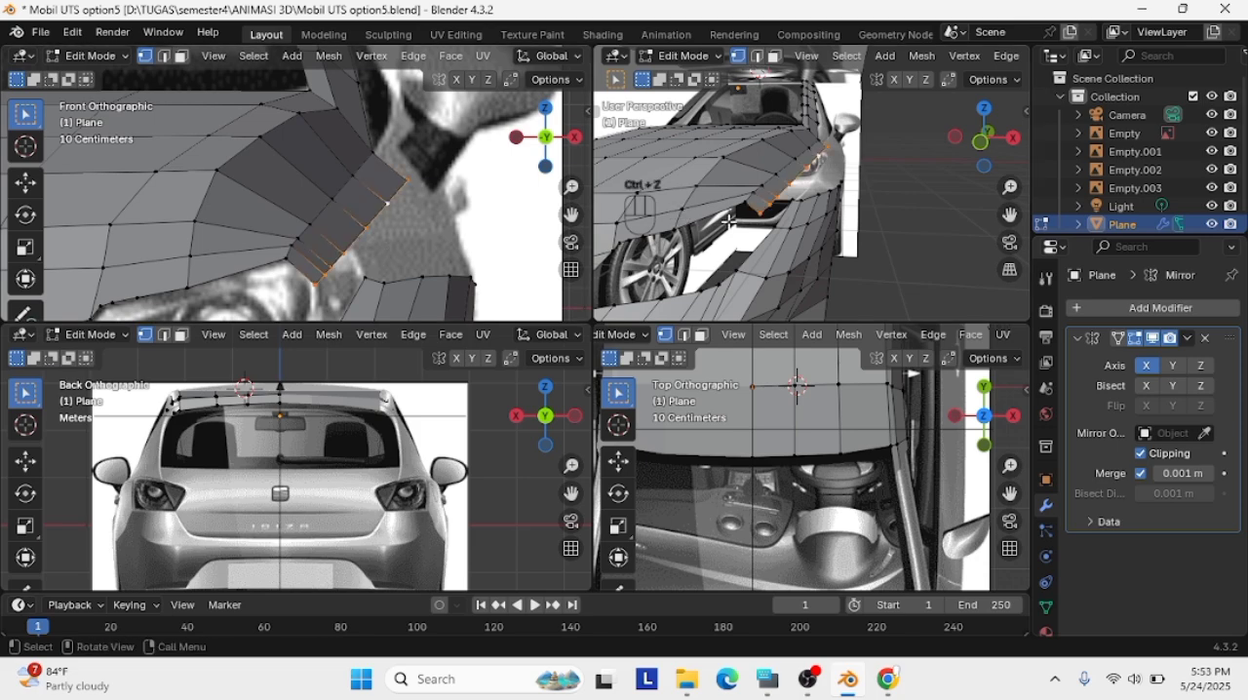
key(g)
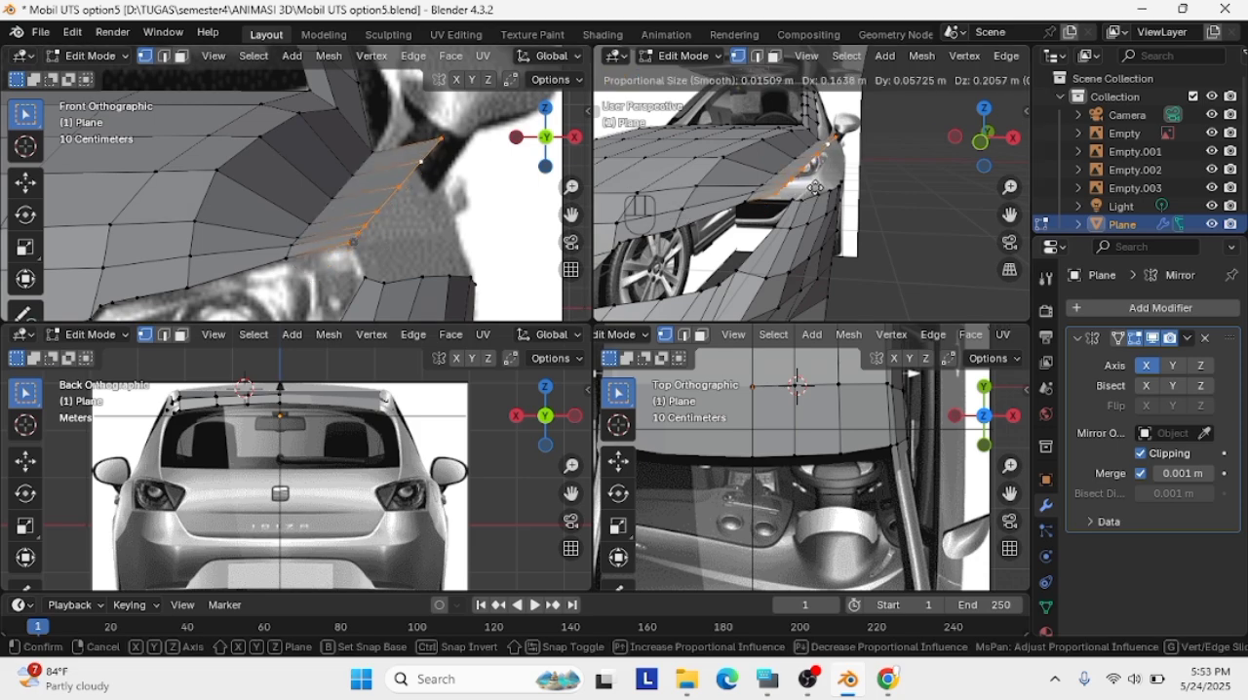
click(815, 191)
click(1014, 136)
key(g)
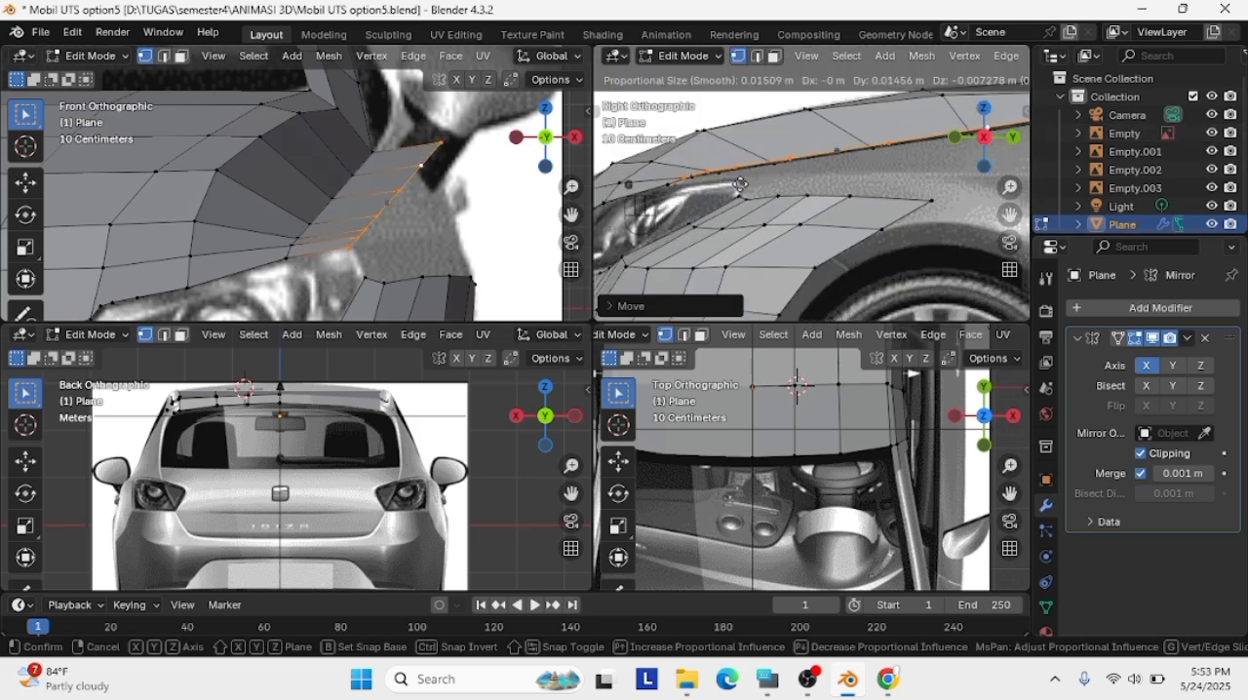
click(799, 183)
Move the strip's rear outer vertex to the base of the windshield pillar in the side view
scroll(848, 160, up, 2)
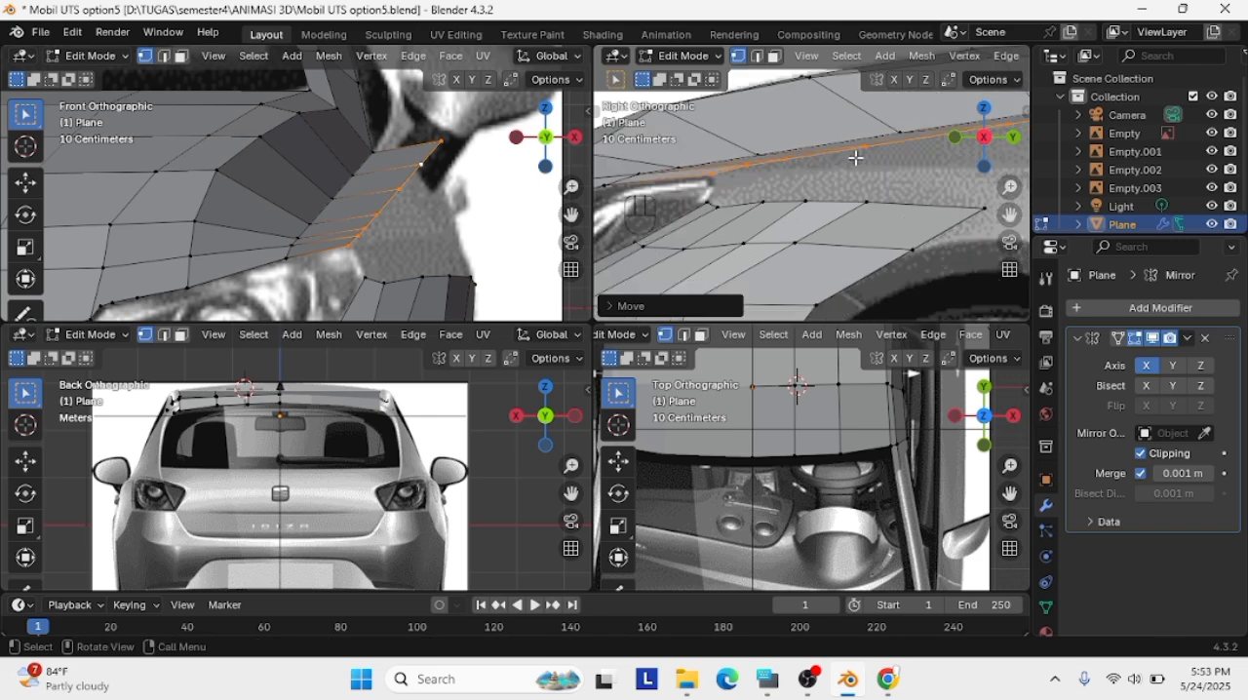
click(855, 157)
scroll(847, 173, down, 1)
click(440, 145)
scroll(821, 178, down, 4)
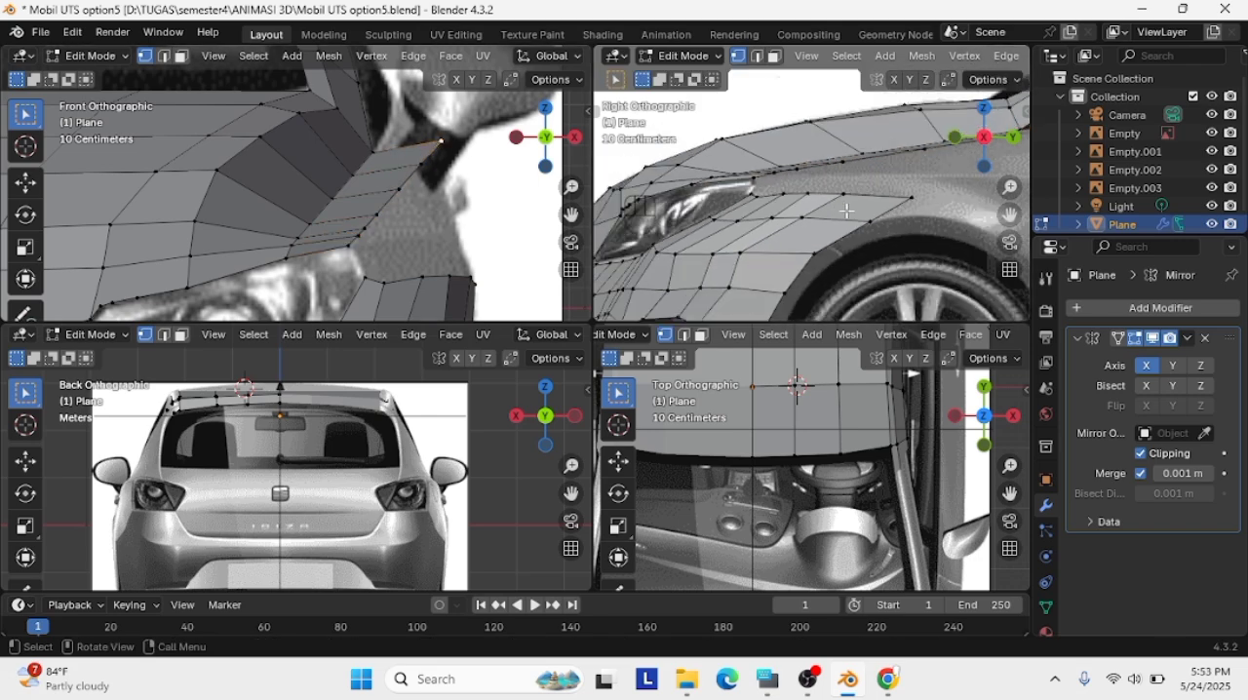
shift+middle_drag(1002, 117, 811, 192)
scroll(811, 192, up, 1)
key(g)
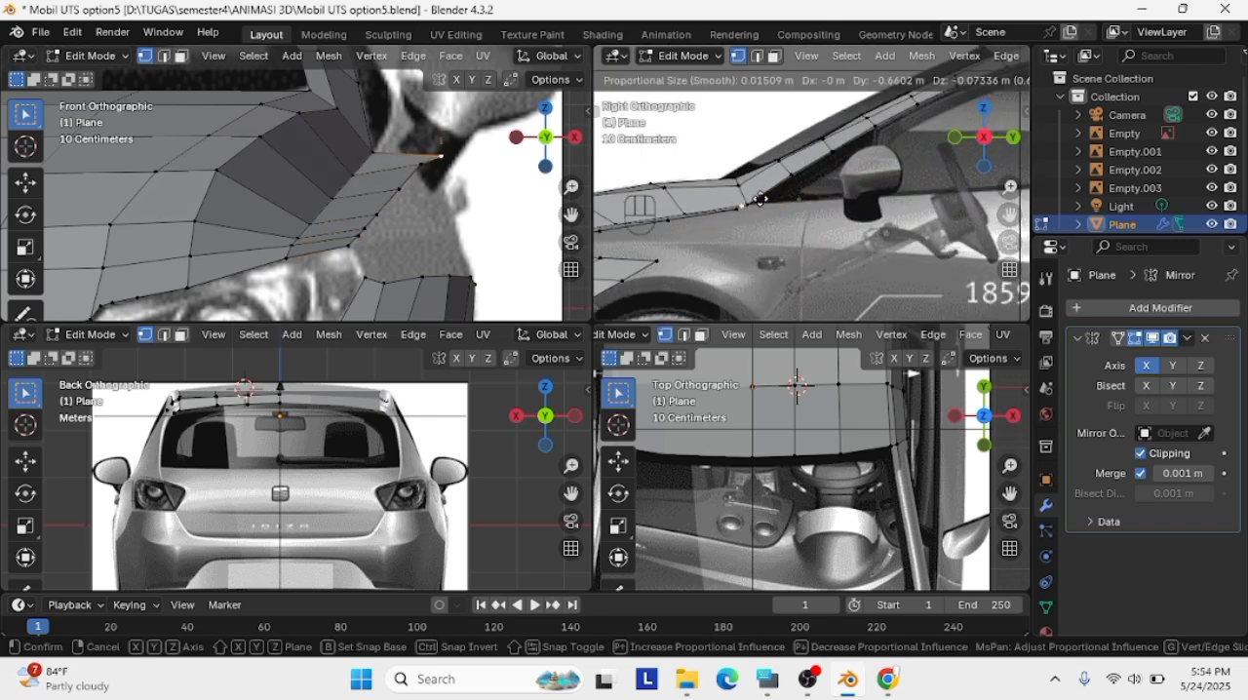
click(759, 199)
Nudge the strip's rear outer vertex inward and down, closer to the hood corner, in the front view
key(g)
click(430, 154)
key(g)
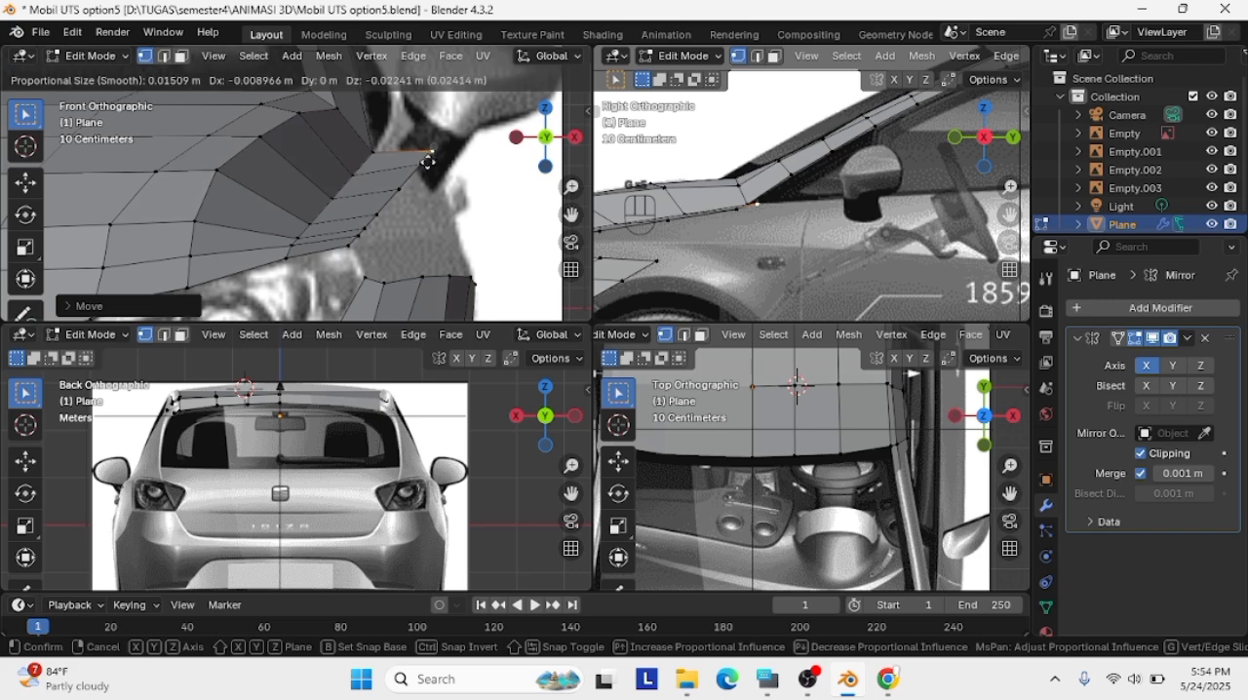
click(426, 159)
click(407, 172)
key(g)
click(427, 156)
key(g)
click(412, 160)
key(g)
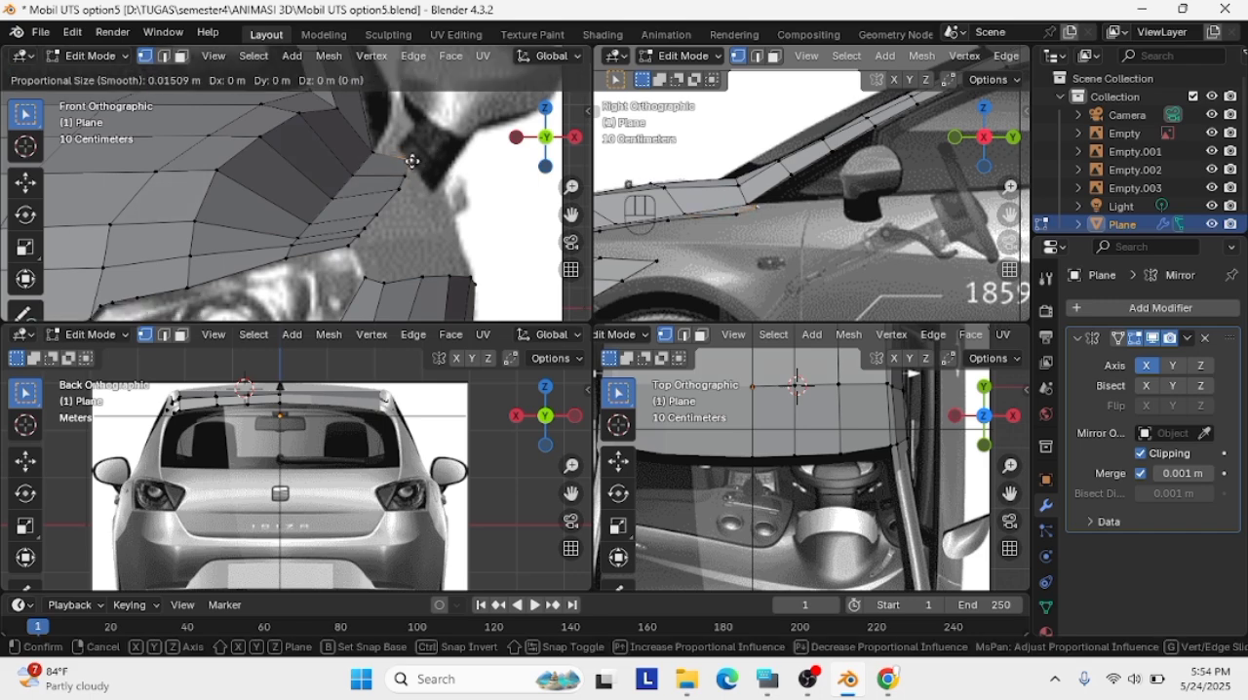
click(406, 158)
Add a single lengthwise loop cut along the middle of the hood's side strip
scroll(739, 244, down, 3)
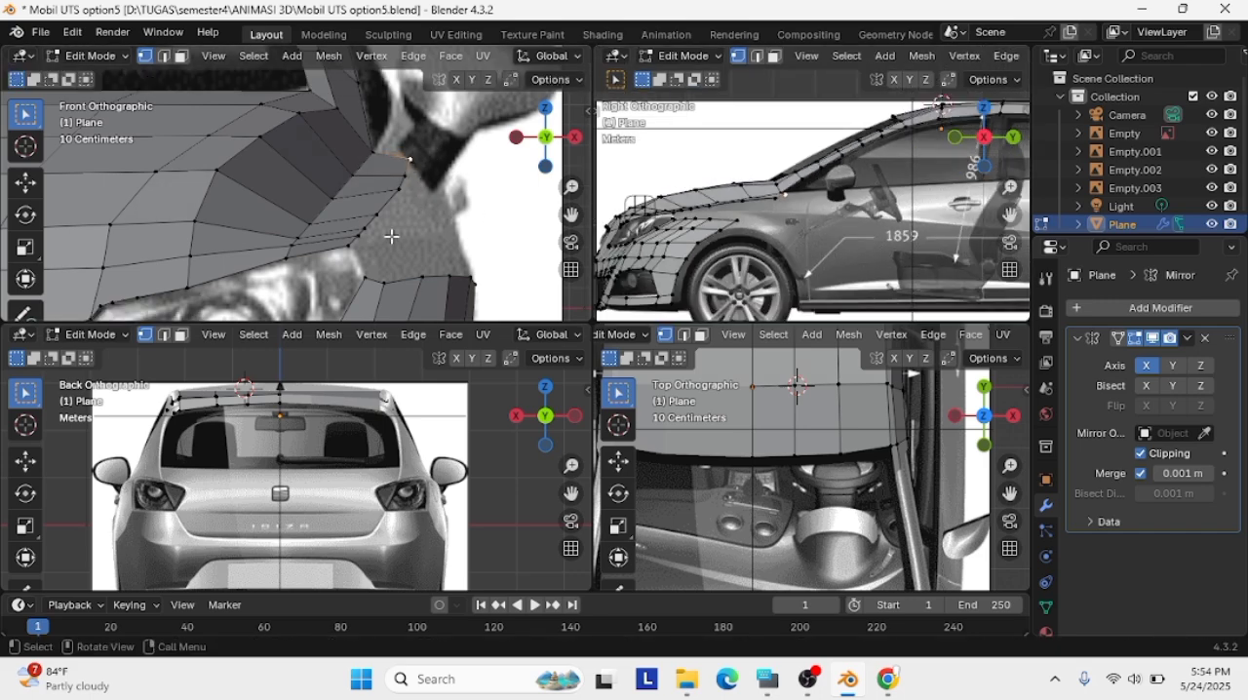
scroll(367, 276, up, 2)
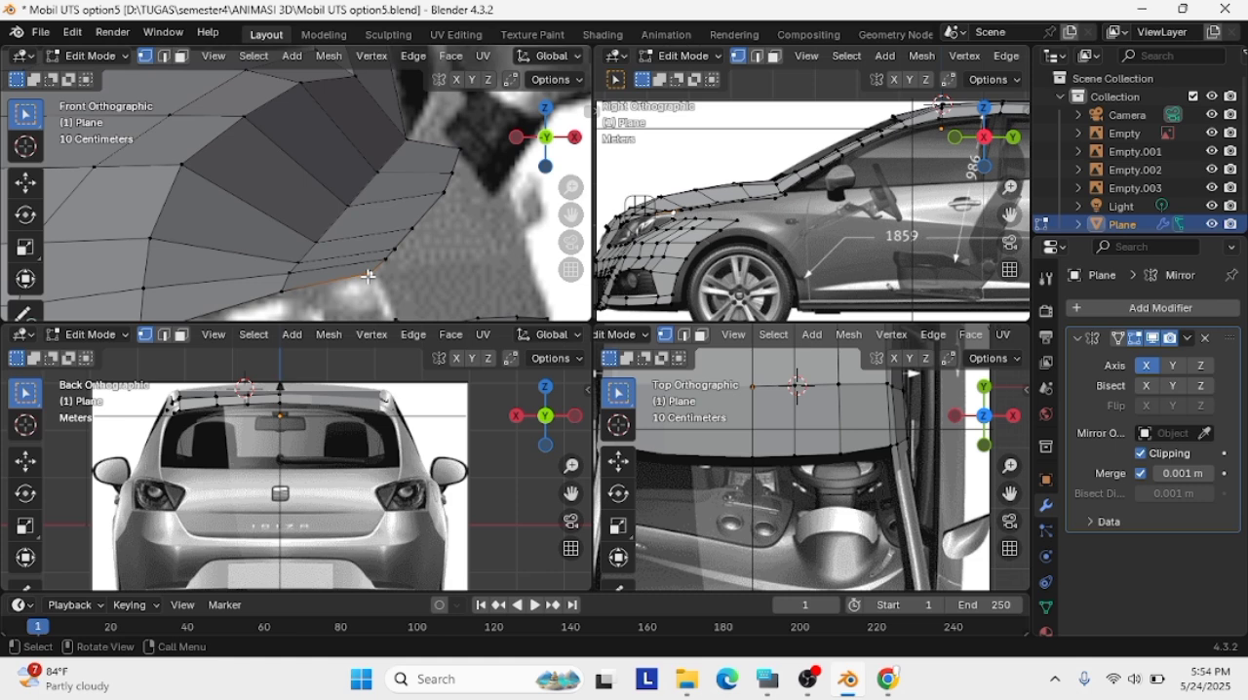
key(ctrl+r)
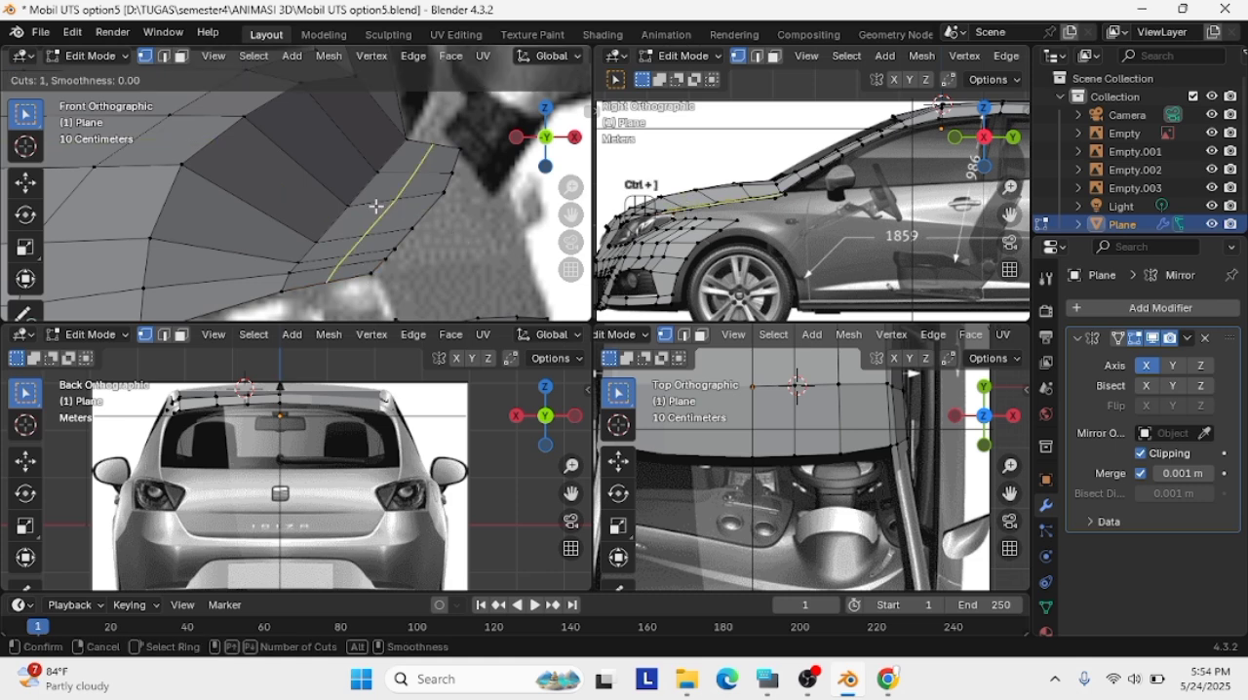
click(379, 208)
click(375, 213)
Move the loop cut's headlight-end vertex slightly outward and up to follow the headlight outline
click(328, 280)
key(g)
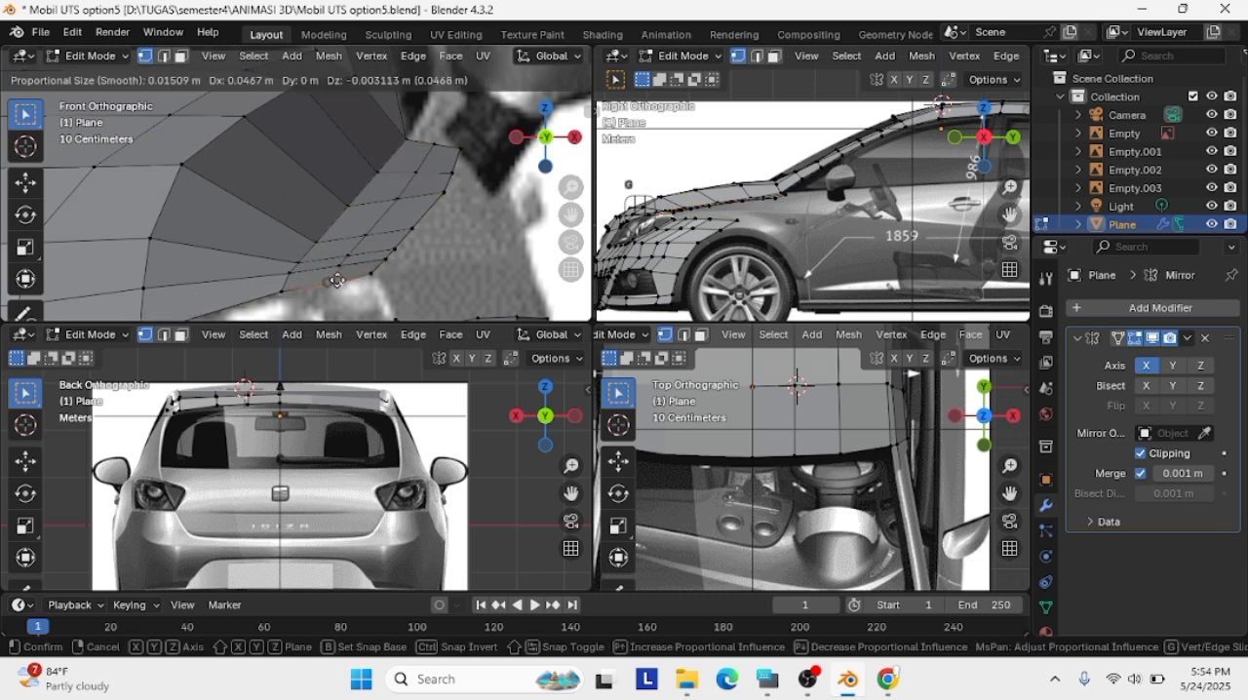
click(341, 272)
scroll(721, 252, up, 5)
shift+middle_drag(682, 265, 877, 251)
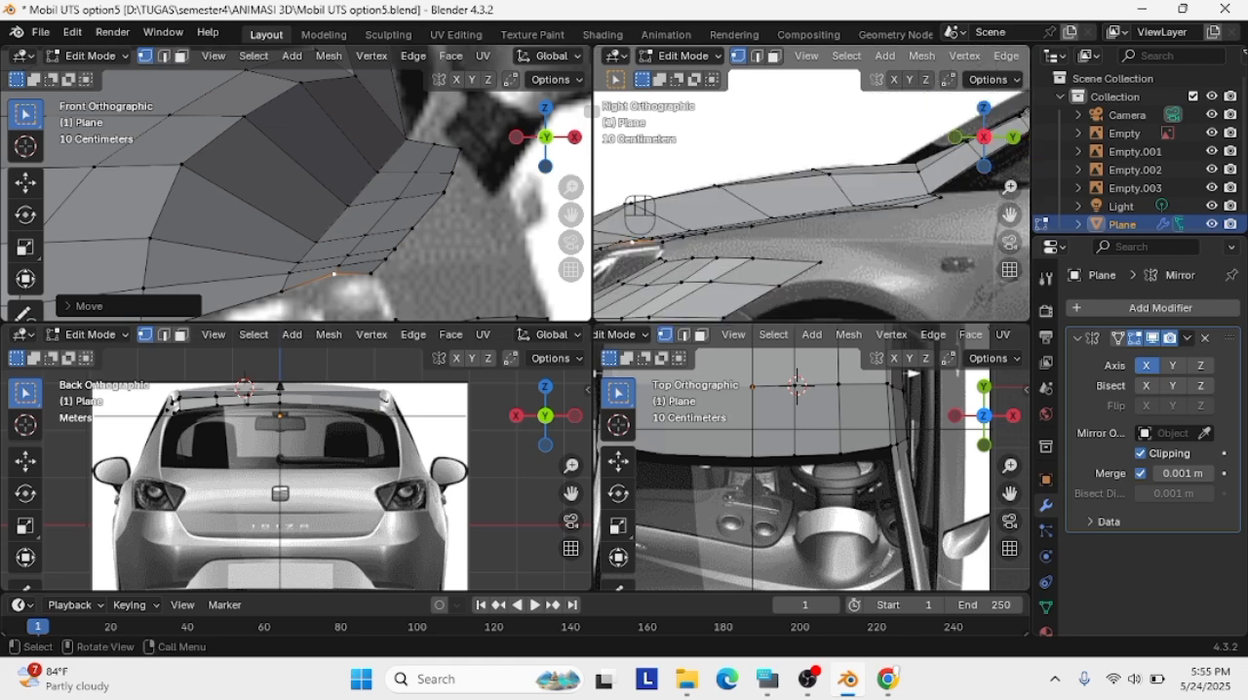
Delete the hood strip's vertices just behind its short edge at the headlight
scroll(390, 251, down, 2)
drag(381, 257, 314, 223)
key(Delete)
click(361, 218)
drag(405, 221, 372, 136)
key(Delete)
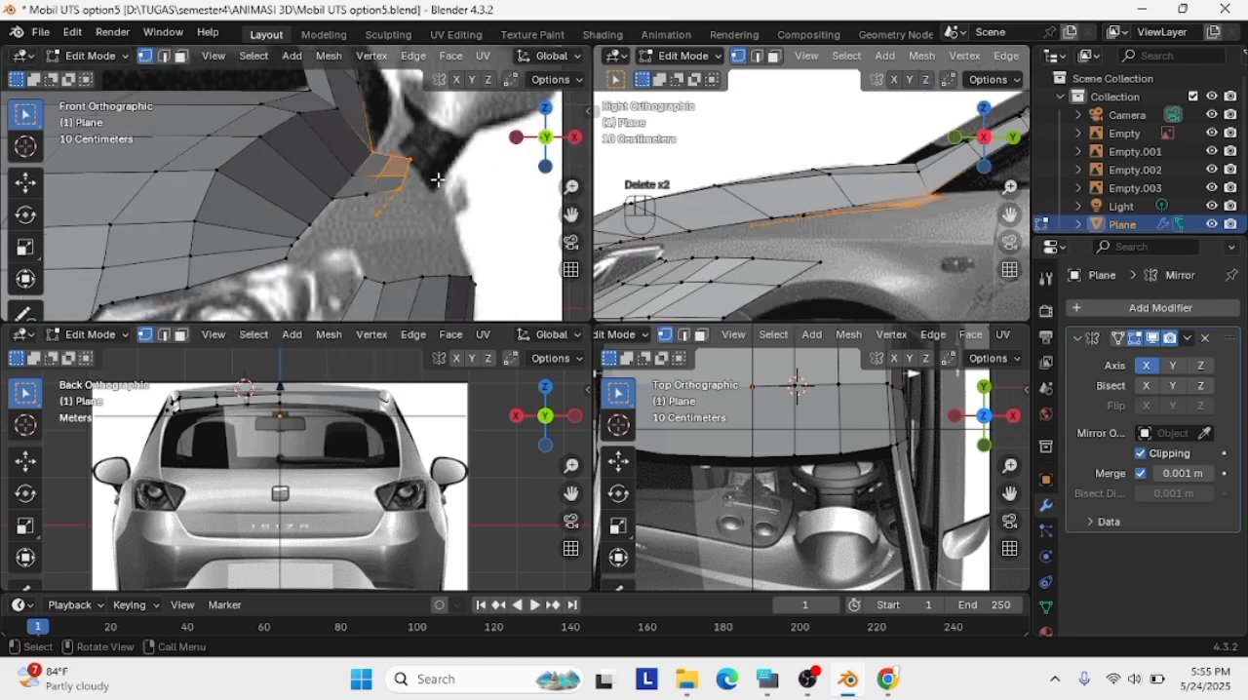
Delete the strip's remaining vertices up to the windshield pillar, keeping only the short edge along the headlight
drag(436, 183, 373, 146)
key(Delete)
key(Delete)
key(Delete)
click(372, 199)
key(Delete)
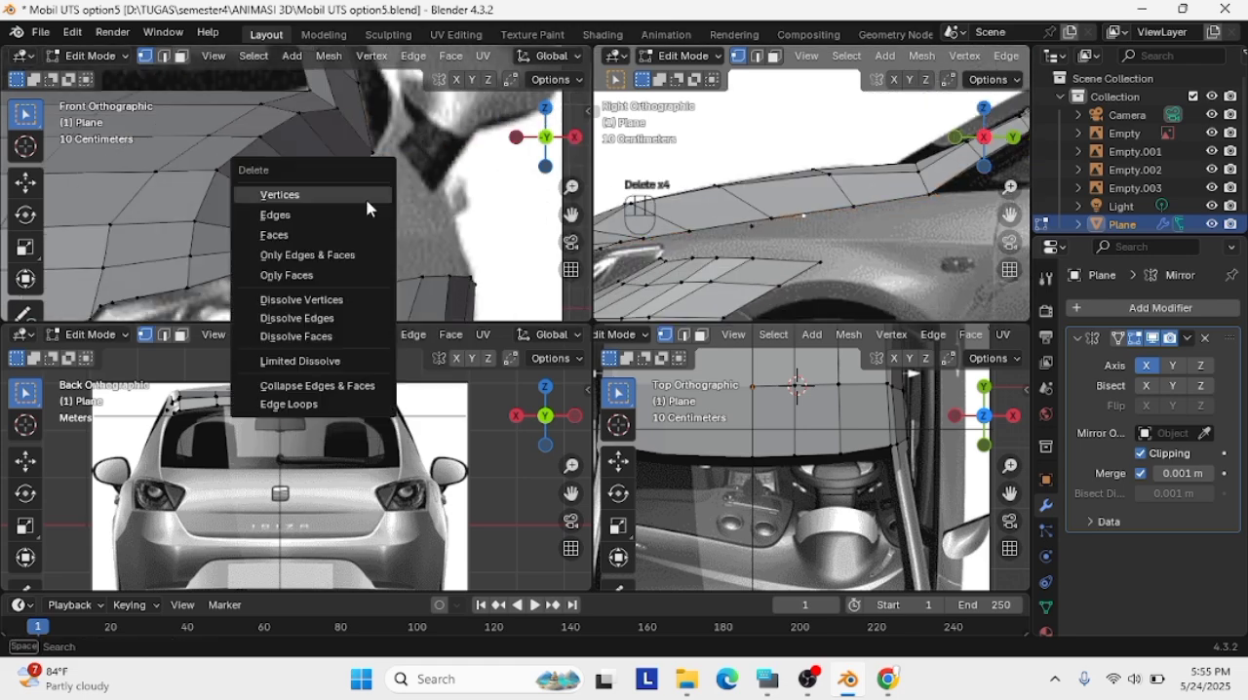
click(371, 207)
key(Delete)
click(378, 218)
Extrude the headlight edge's outer vertex toward the mirror and place it on the fender in the front view
scroll(338, 250, up, 1)
key(e)
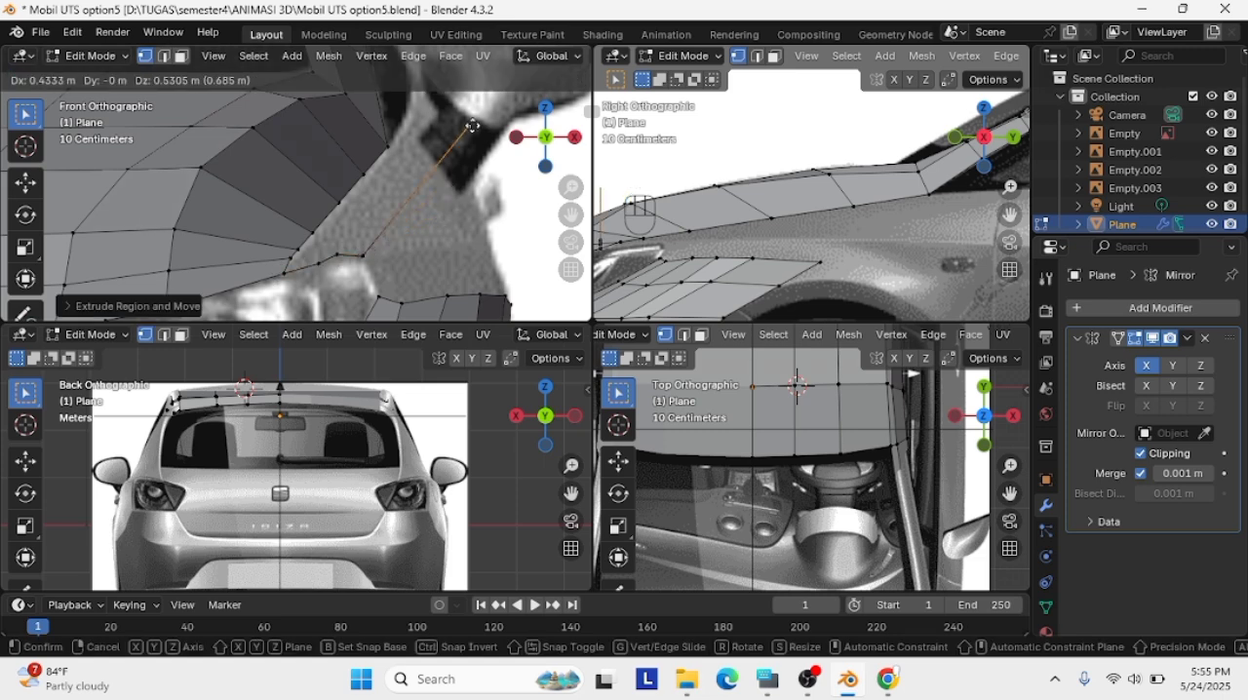
key(BackSpace)
key(ctrl+z)
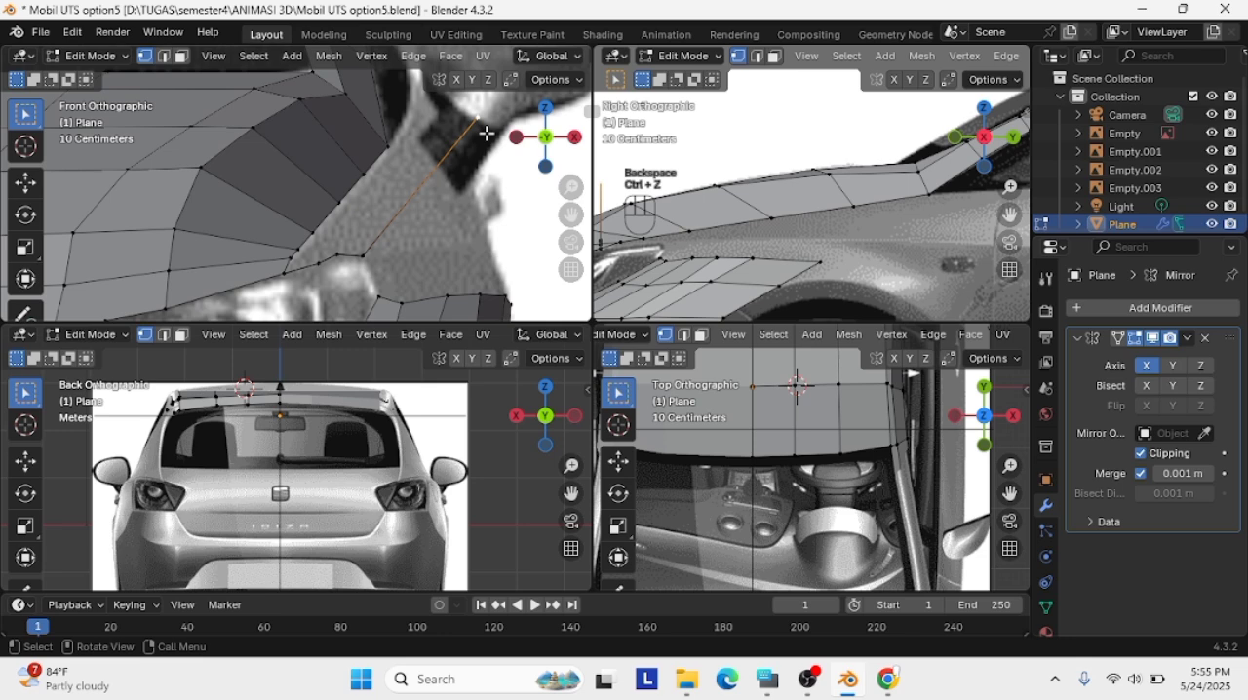
key(g)
click(441, 177)
Move the extruded fender vertex straight back in the side view to the base of the windshield pillar
scroll(697, 210, down, 3)
shift+middle_drag(697, 212, 775, 223)
key(g)
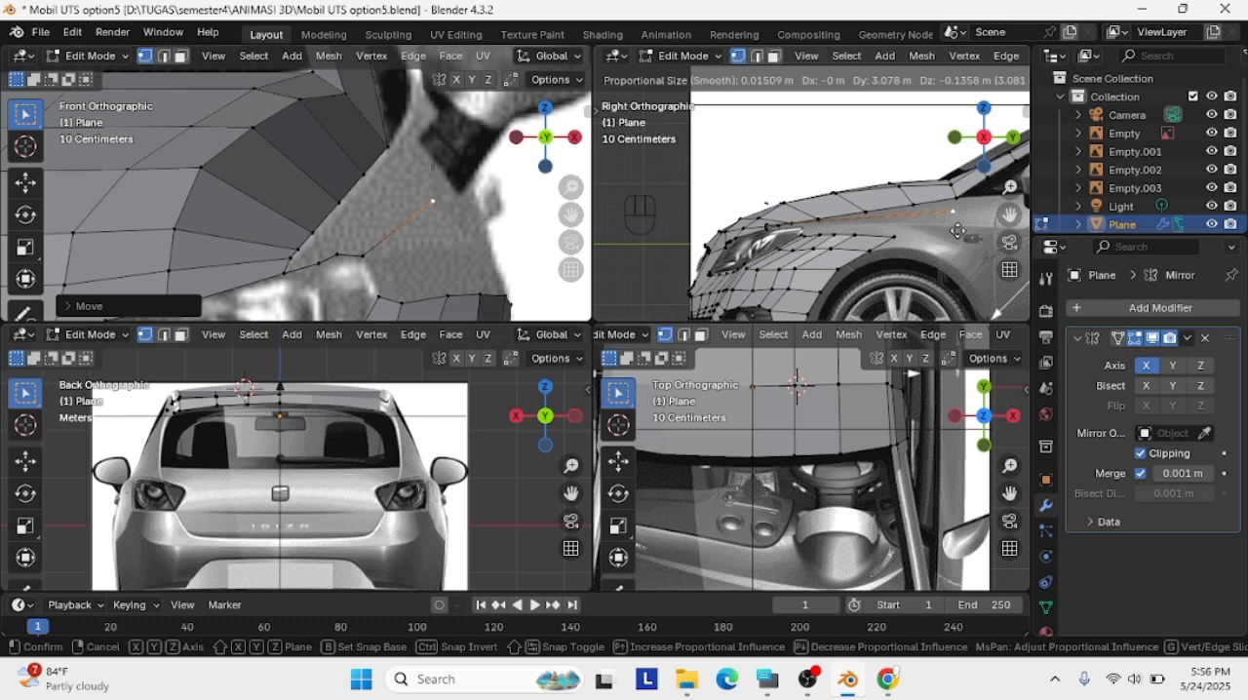
click(954, 230)
Connect the fender vertex to the hood's rear corner and fill the gap along the hood's side edge with a face
scroll(959, 220, up, 2)
shift+middle_drag(1010, 210, 866, 217)
shift+click(874, 211)
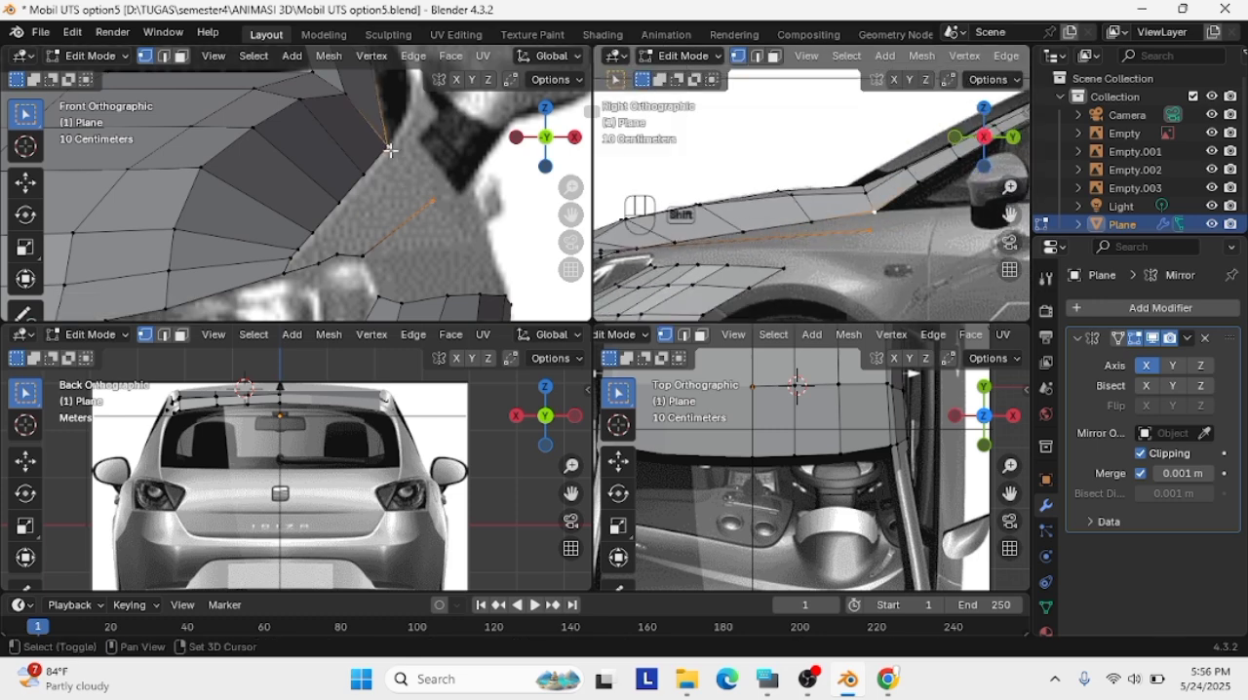
key(f)
shift+click(321, 263)
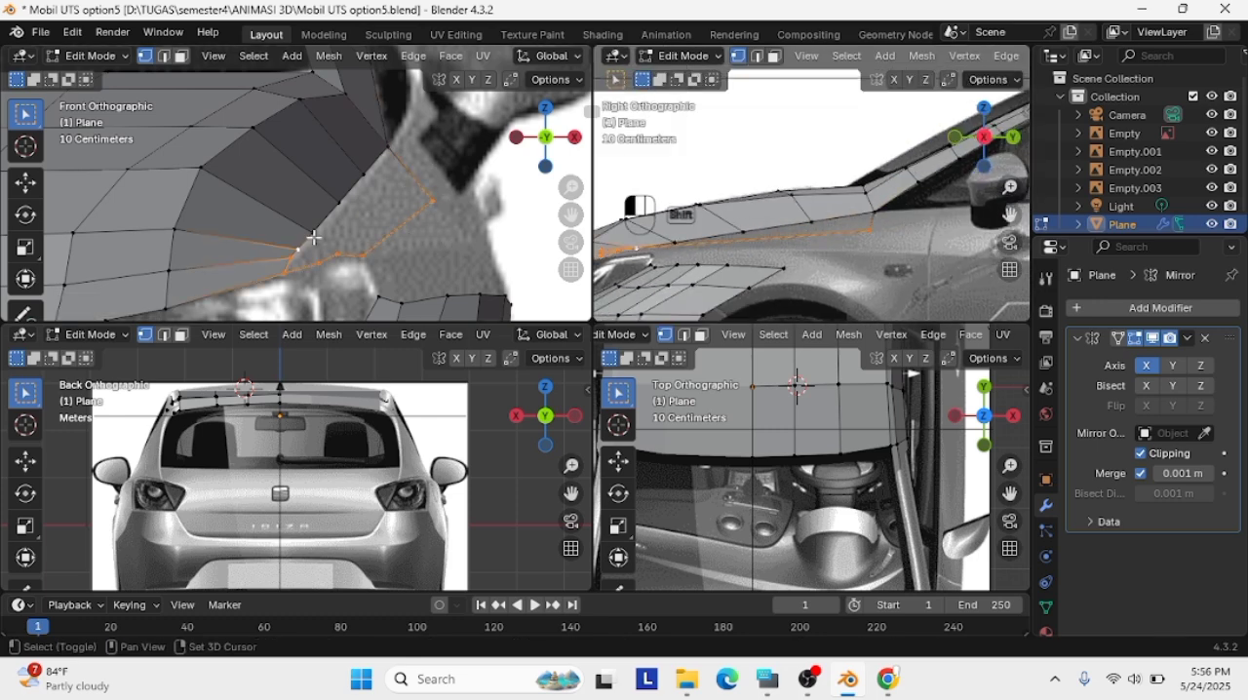
Reposition the fender face's headlight corner vertex in perspective and align it with the headlight outline in the front view
scroll(479, 270, up, 3)
middle_drag(858, 210, 712, 228)
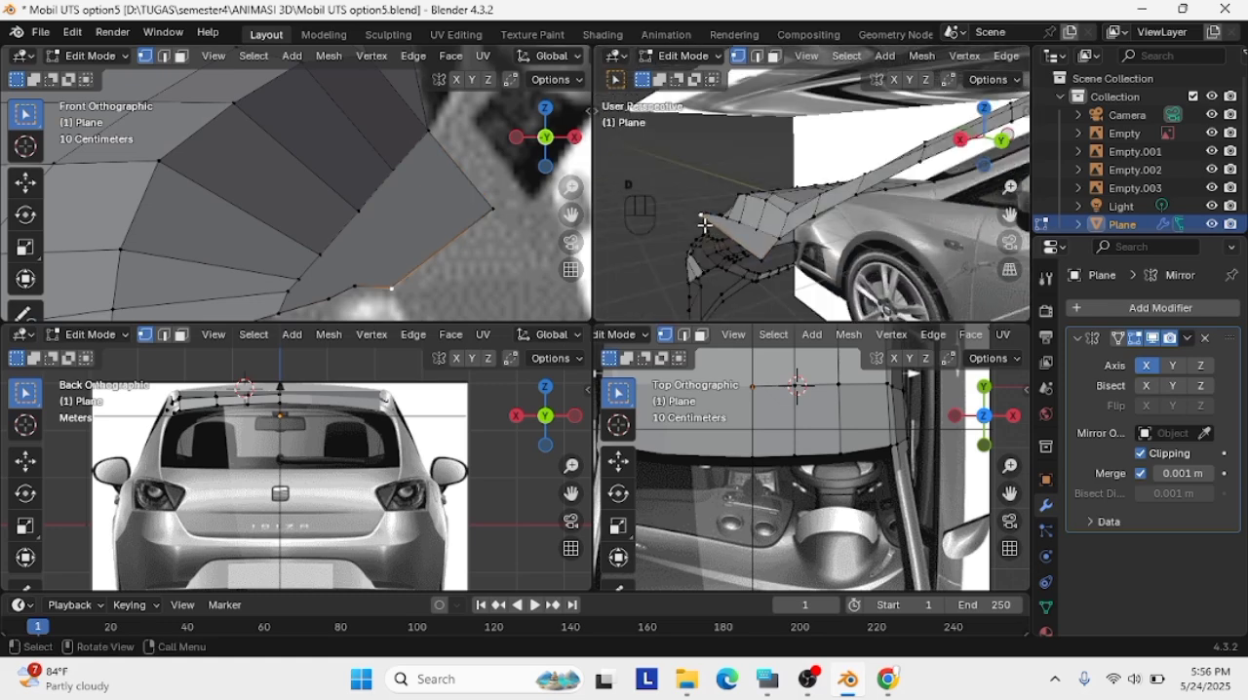
key(g)
click(712, 237)
scroll(479, 215, down, 3)
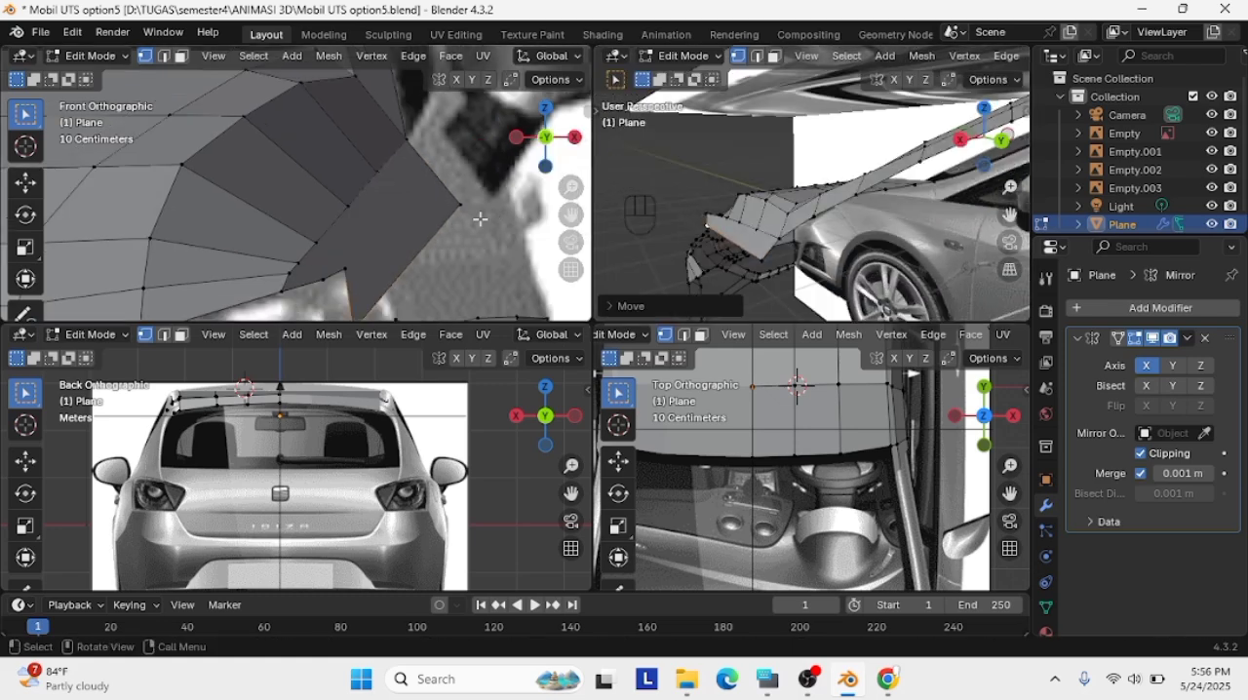
key(g)
click(369, 210)
scroll(697, 234, up, 2)
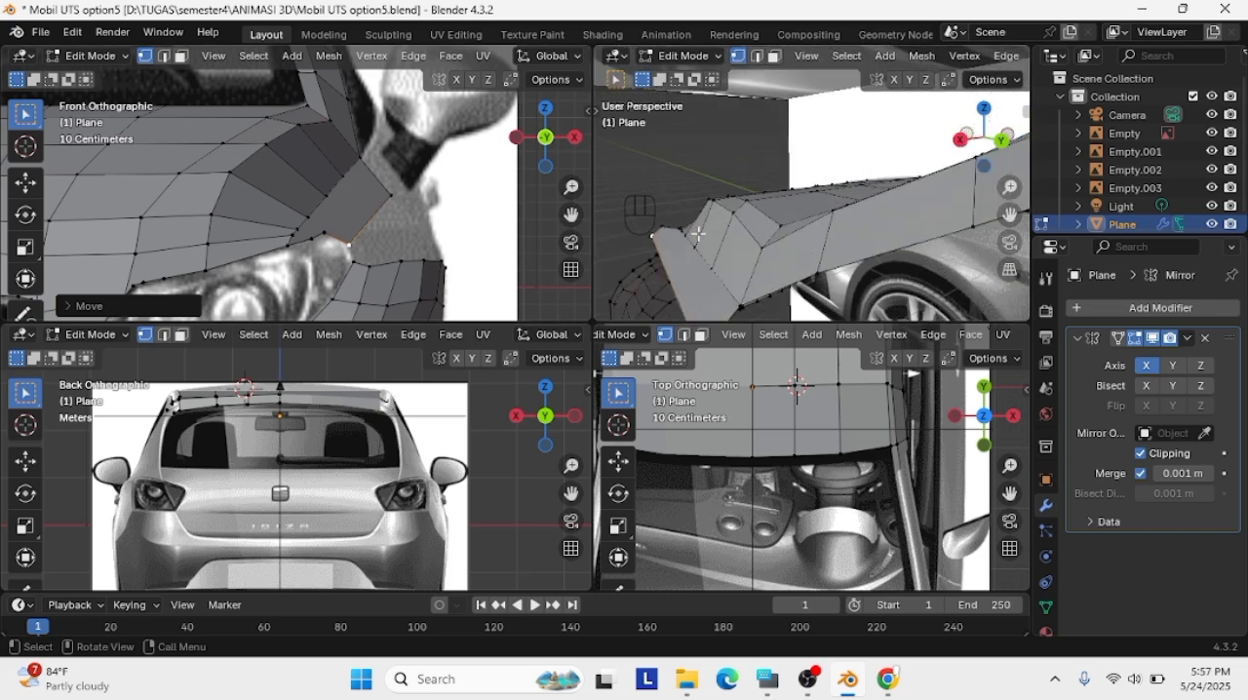
Shift the headlight corner vertex inward and slightly up in two moves from the front perspective
middle_drag(1015, 213, 791, 216)
scroll(794, 214, up, 6)
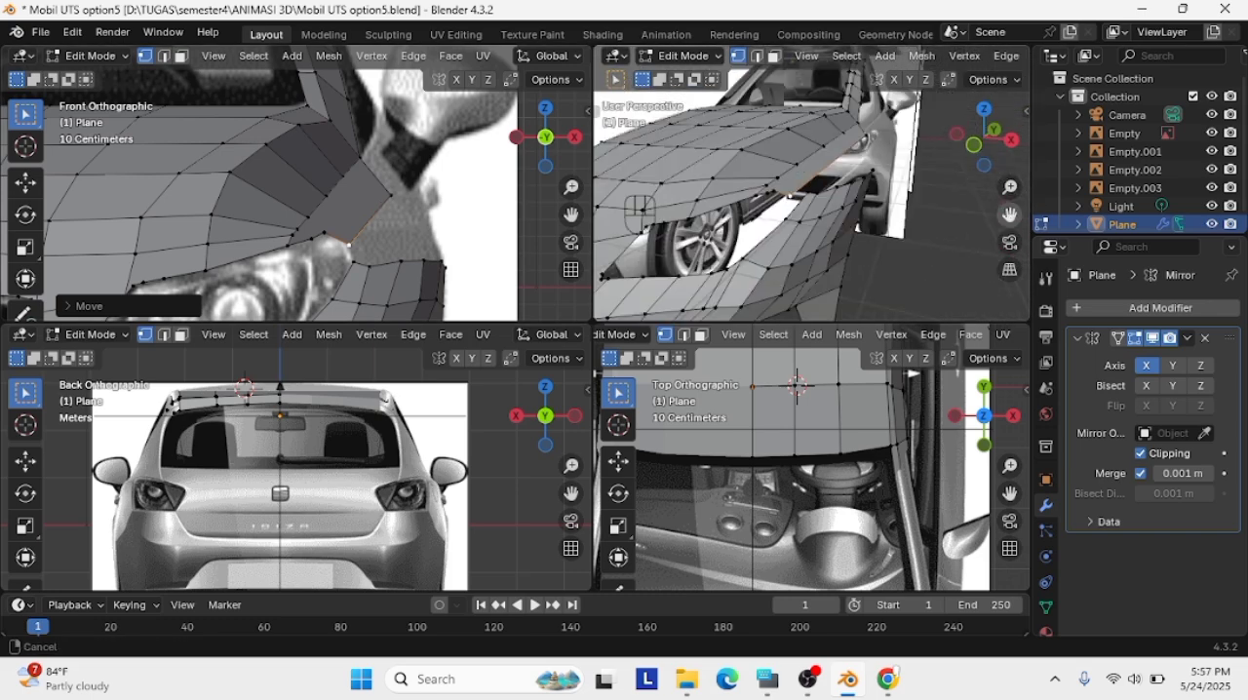
key(g)
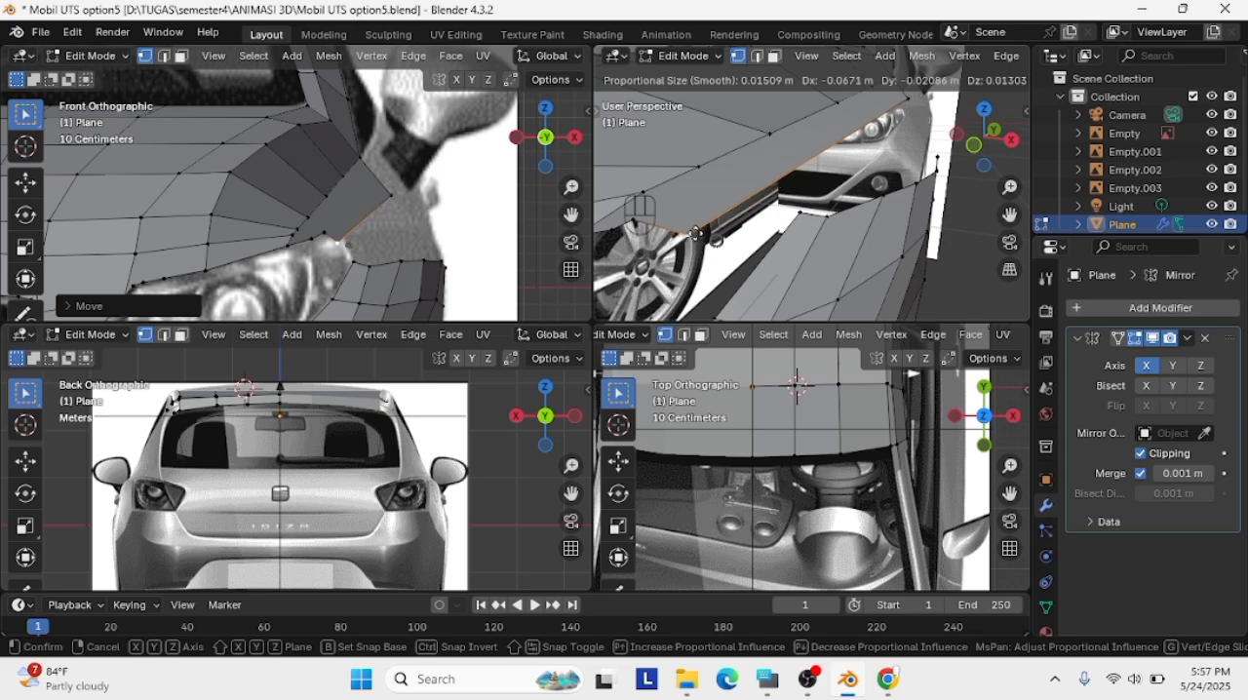
click(706, 218)
key(g)
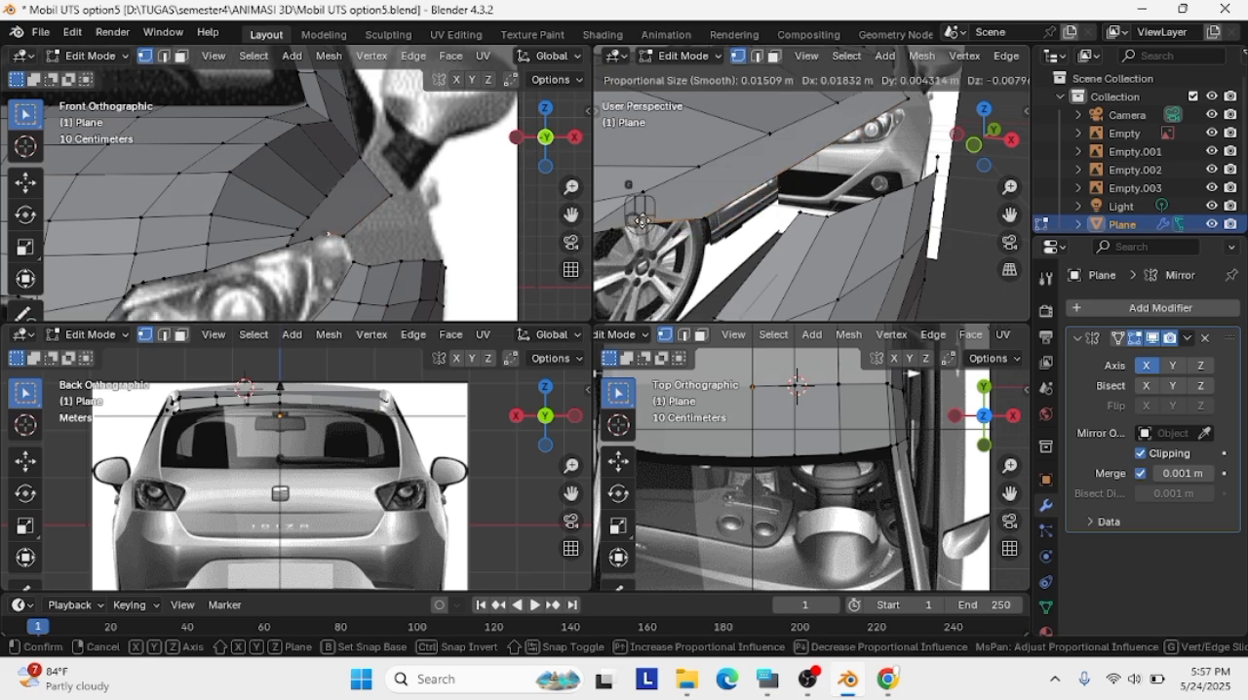
click(643, 220)
Move the fender face's rear outer vertex inward and down to widen the strip beside the windshield pillar
middle_drag(642, 220, 869, 169)
key(g)
key(g)
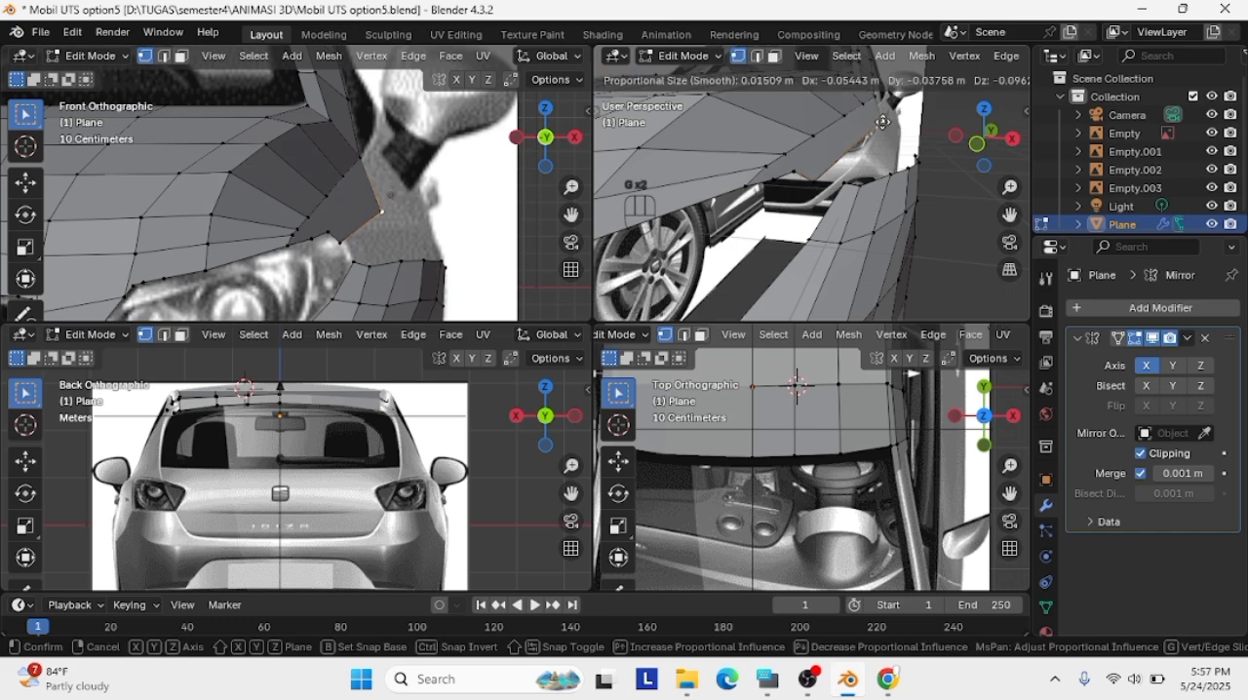
click(857, 145)
middle_drag(870, 153, 892, 154)
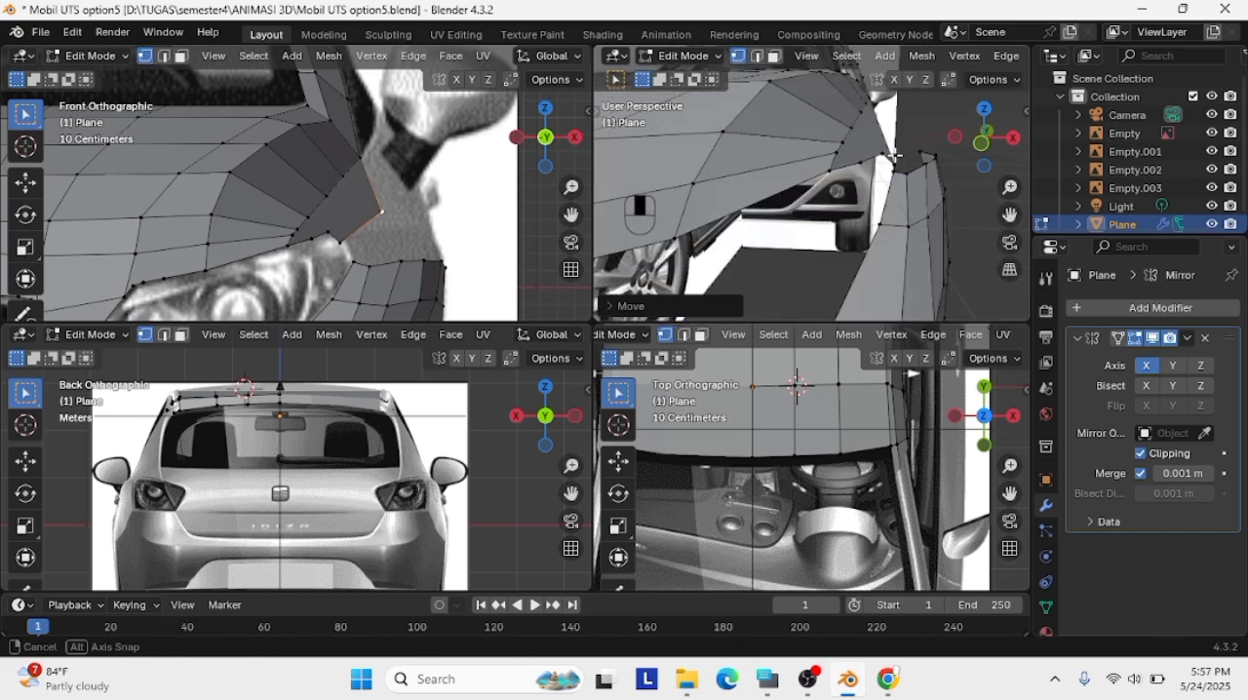
Move the headlight corner vertex in perspective, then place it on the headlight's upper edge in the front view
click(885, 156)
key(g)
click(882, 162)
key(g)
click(877, 171)
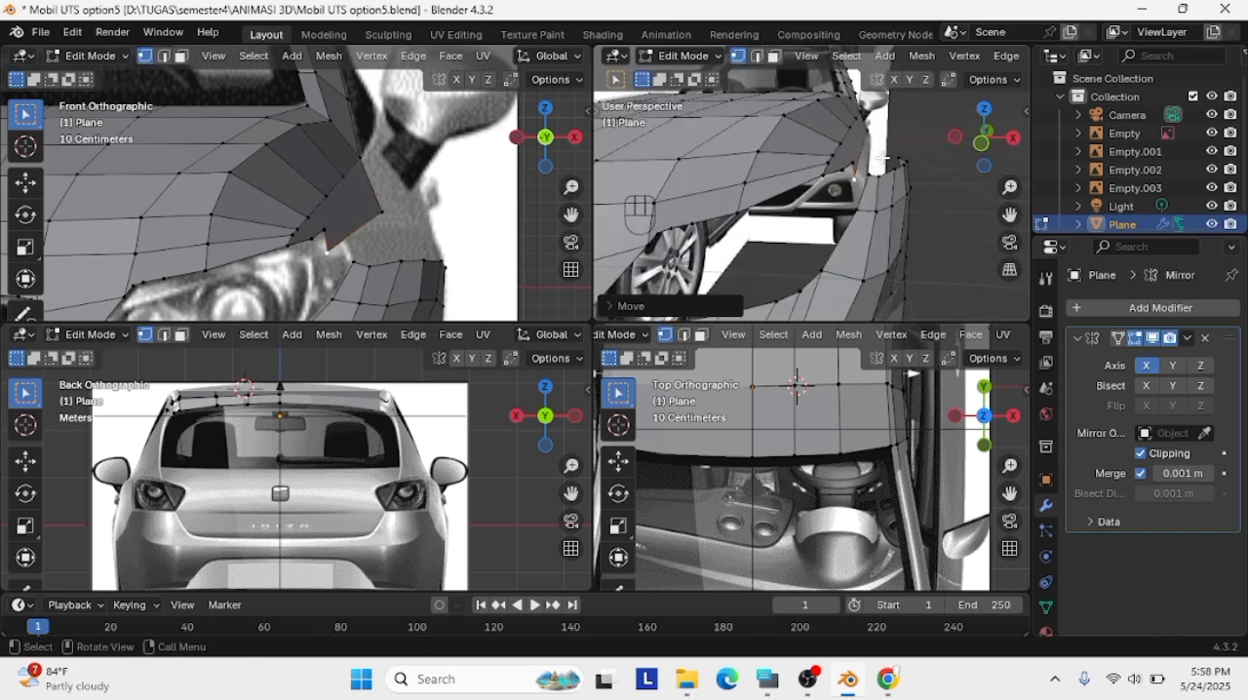
key(g)
click(344, 237)
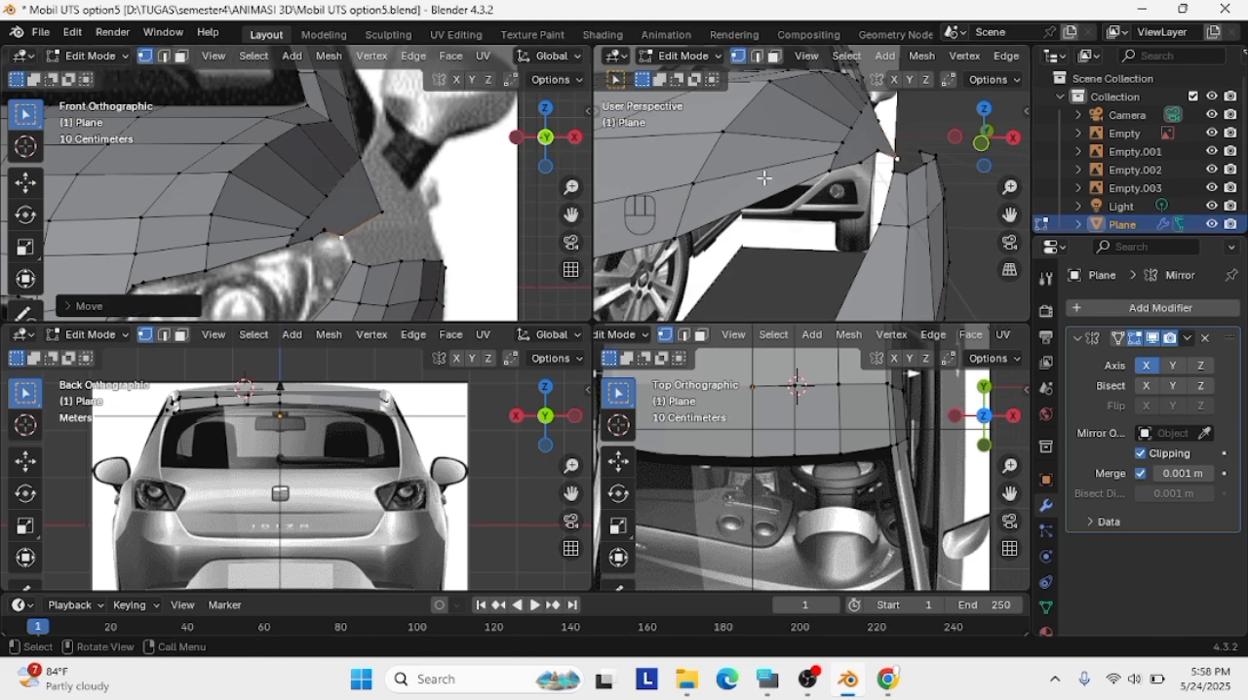
Delete the fender face's rear outer vertex, keeping the short edge at the headlight
middle_drag(764, 177, 724, 137)
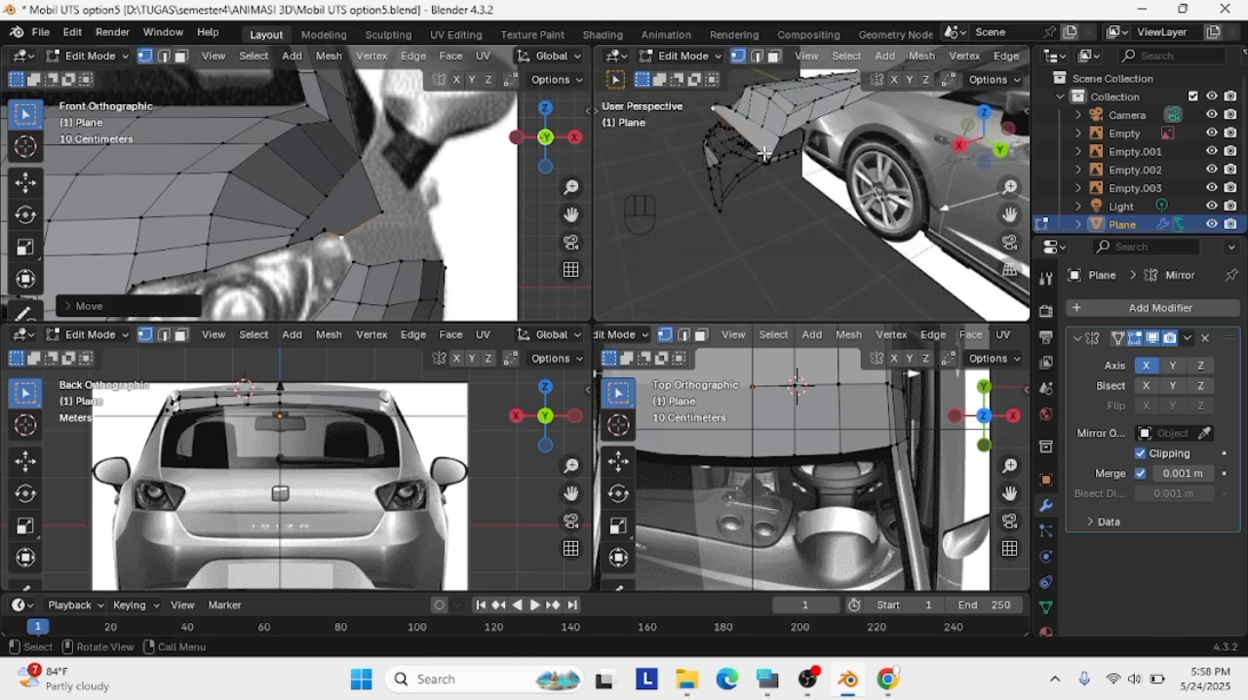
key(x)
click(385, 216)
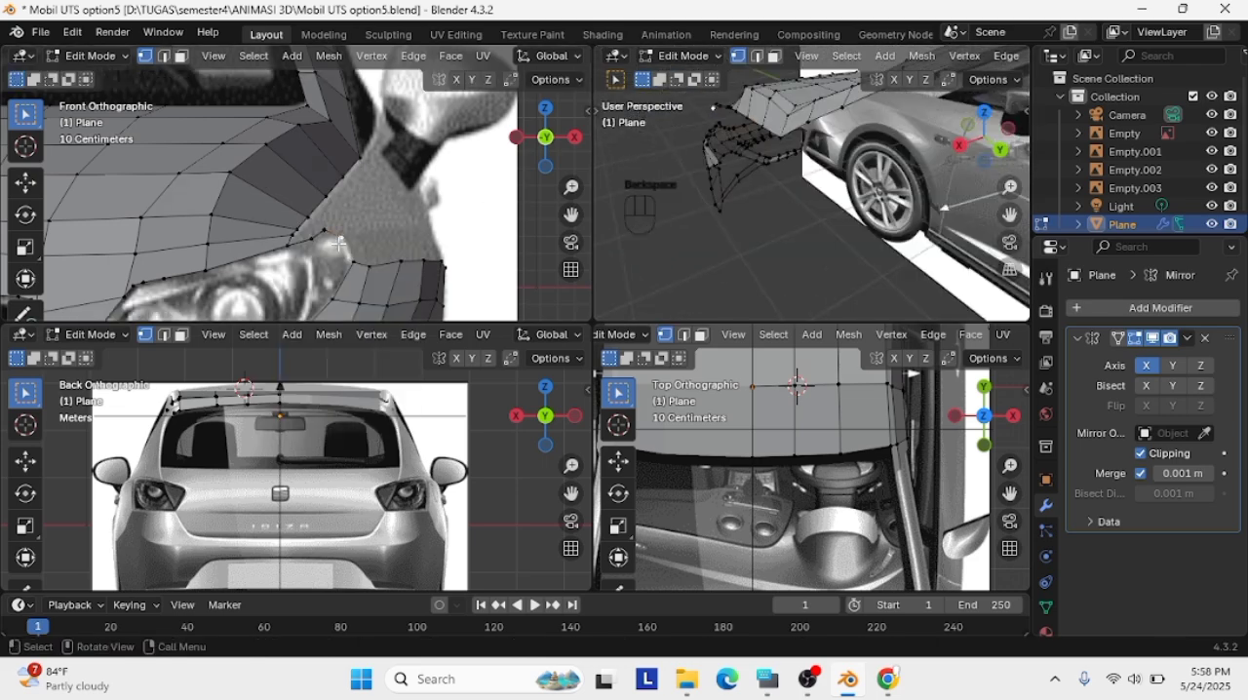
key(x)
click(334, 238)
Extrude the headlight edge's outer vertex up toward the mirror and move it back to the pillar base in the side view
key(e)
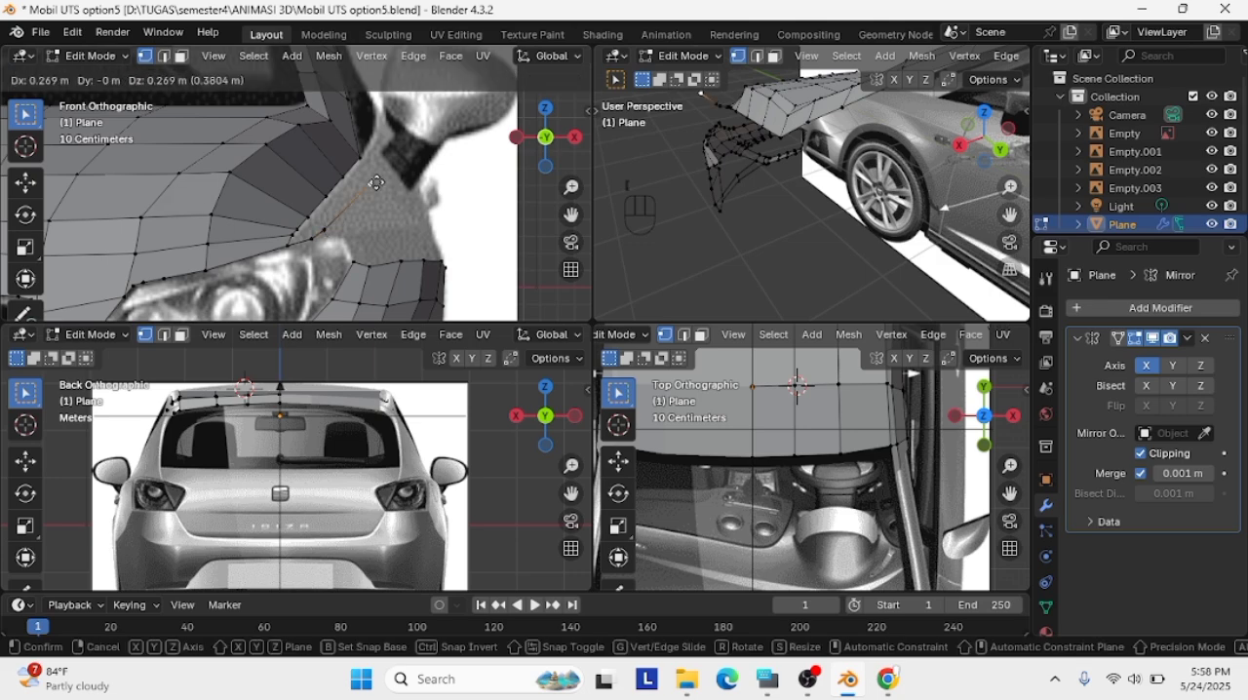
click(381, 171)
click(961, 145)
drag(1011, 216, 1081, 295)
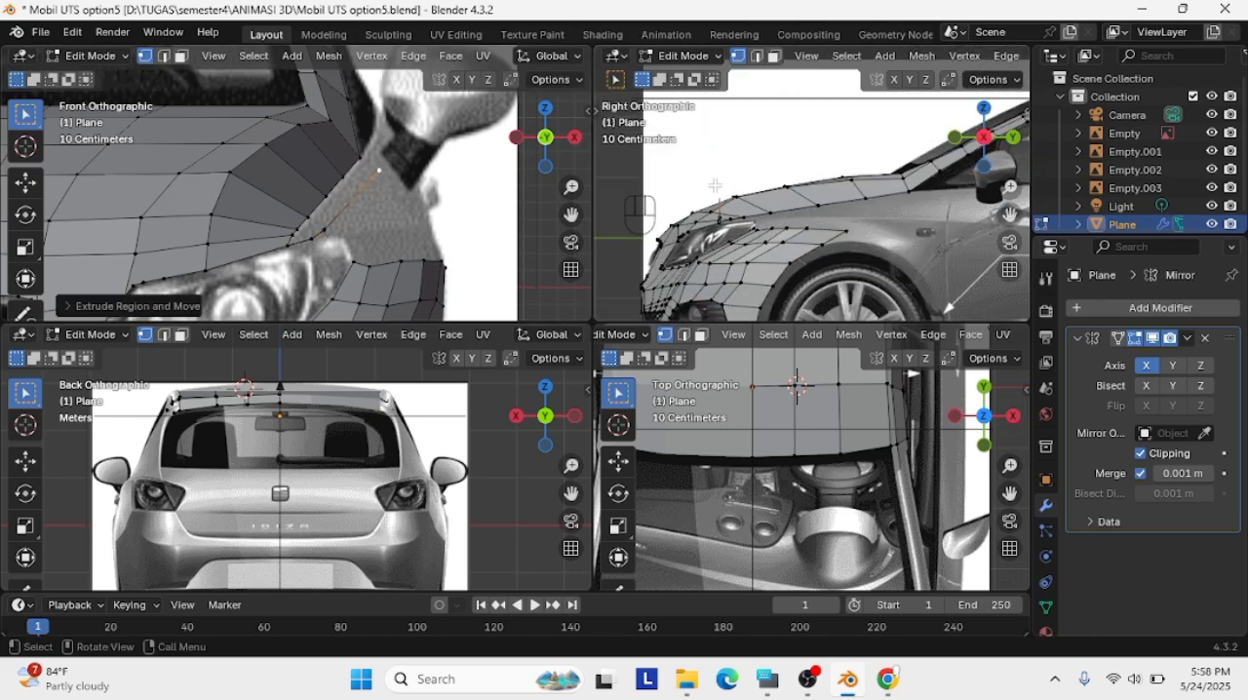
key(g)
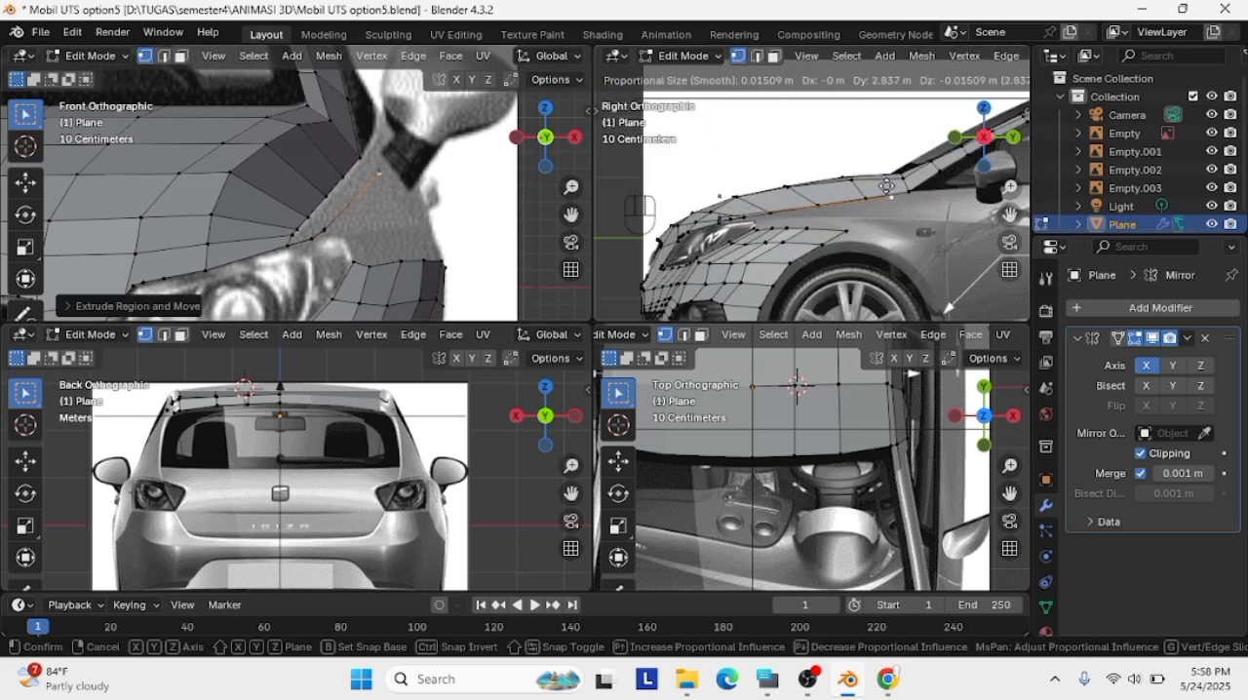
click(905, 179)
Bring the extruded vertex close to the hood's rear corner and fill a narrow face along the hood's side edge
key(g)
click(368, 165)
shift+click(361, 158)
key(f)
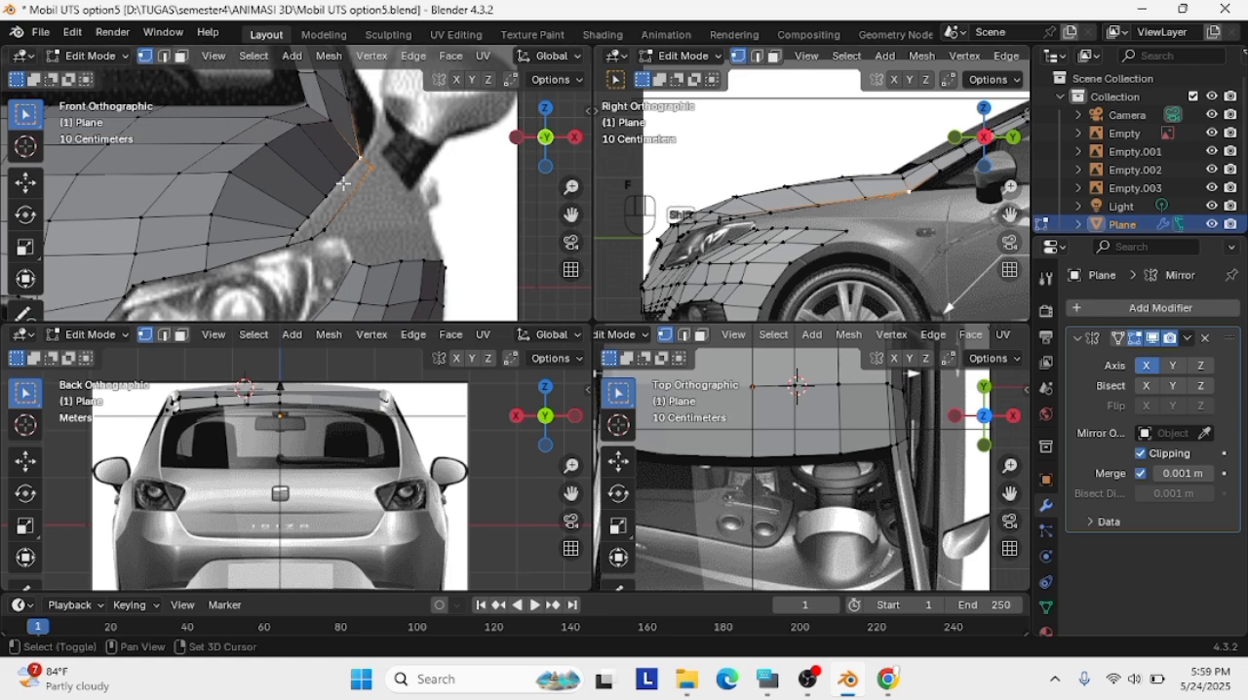
click(380, 215)
scroll(820, 203, up, 2)
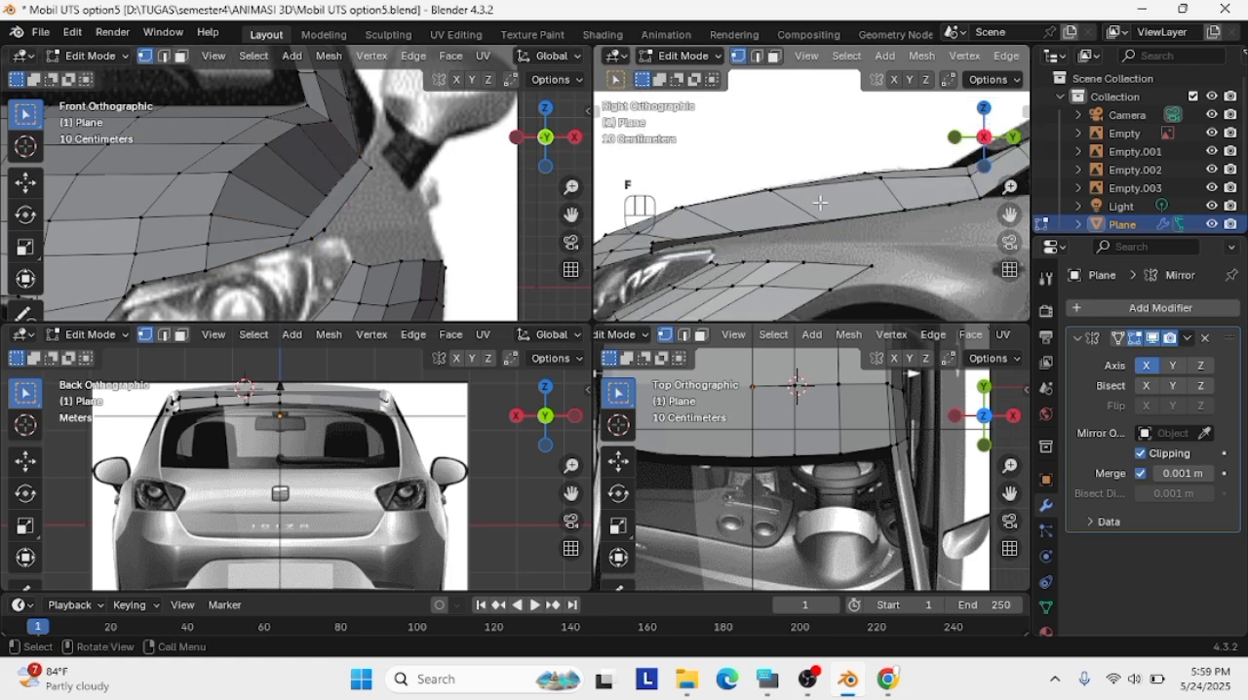
Adjust the narrow face's headlight-end vertices in the perspective view
middle_drag(857, 199, 604, 173)
key(g)
click(881, 266)
click(864, 268)
key(g)
click(862, 273)
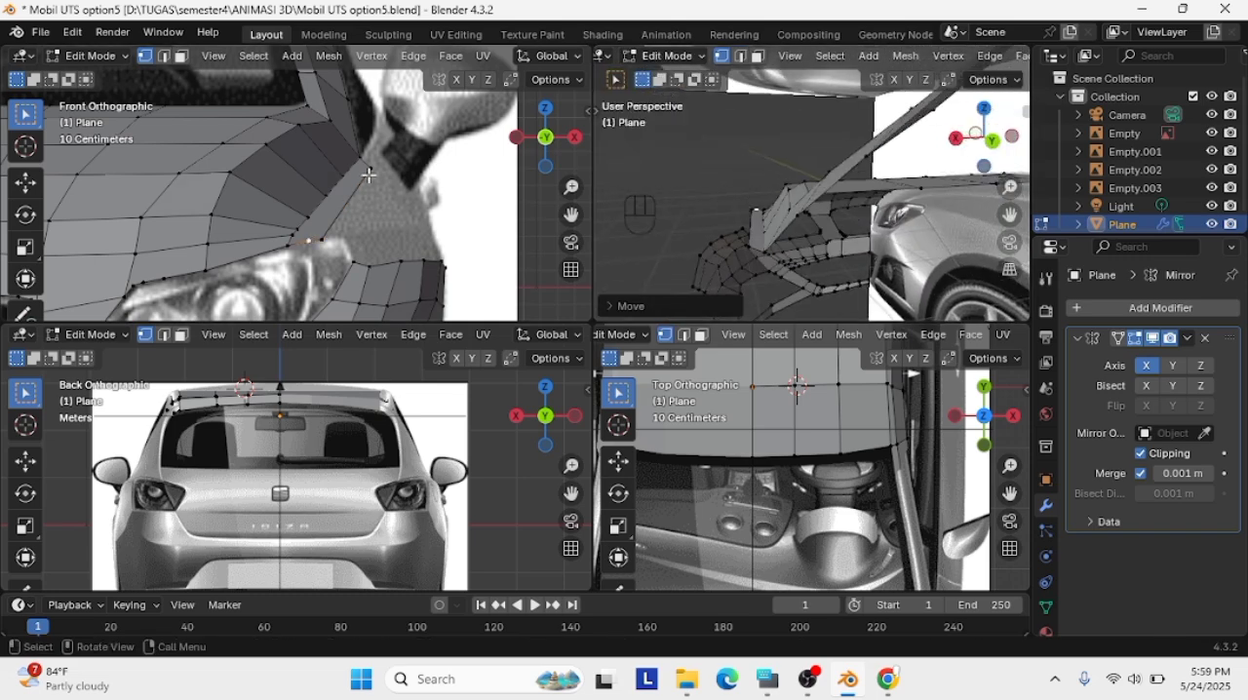
Move the narrow face's outer edge inward and down, then refine its headlight corner against the headlight outline
shift+click(371, 167)
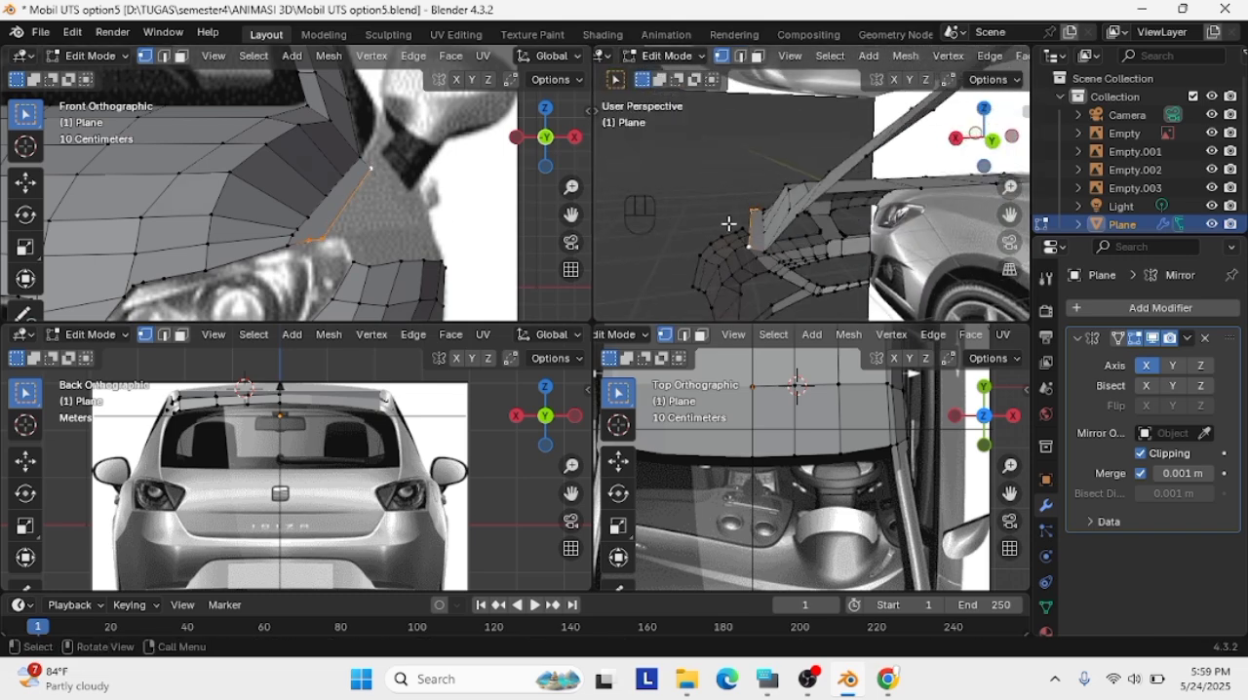
key(g)
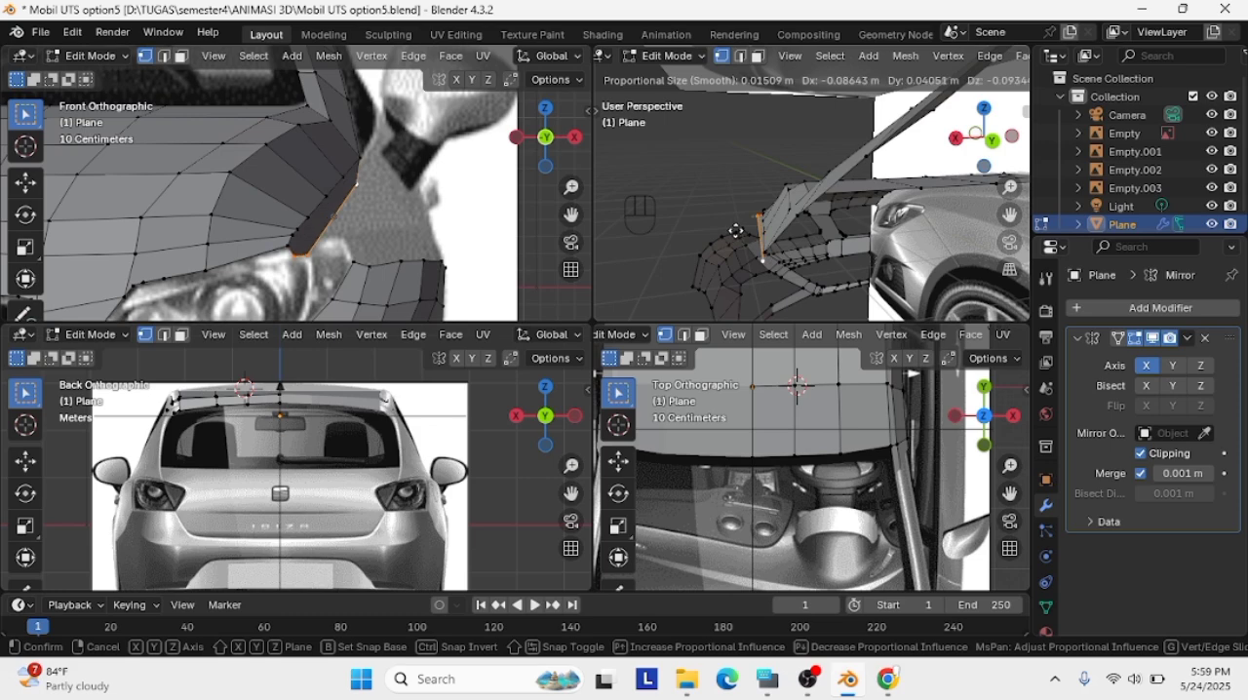
click(734, 227)
middle_drag(738, 224, 892, 200)
click(898, 189)
key(g)
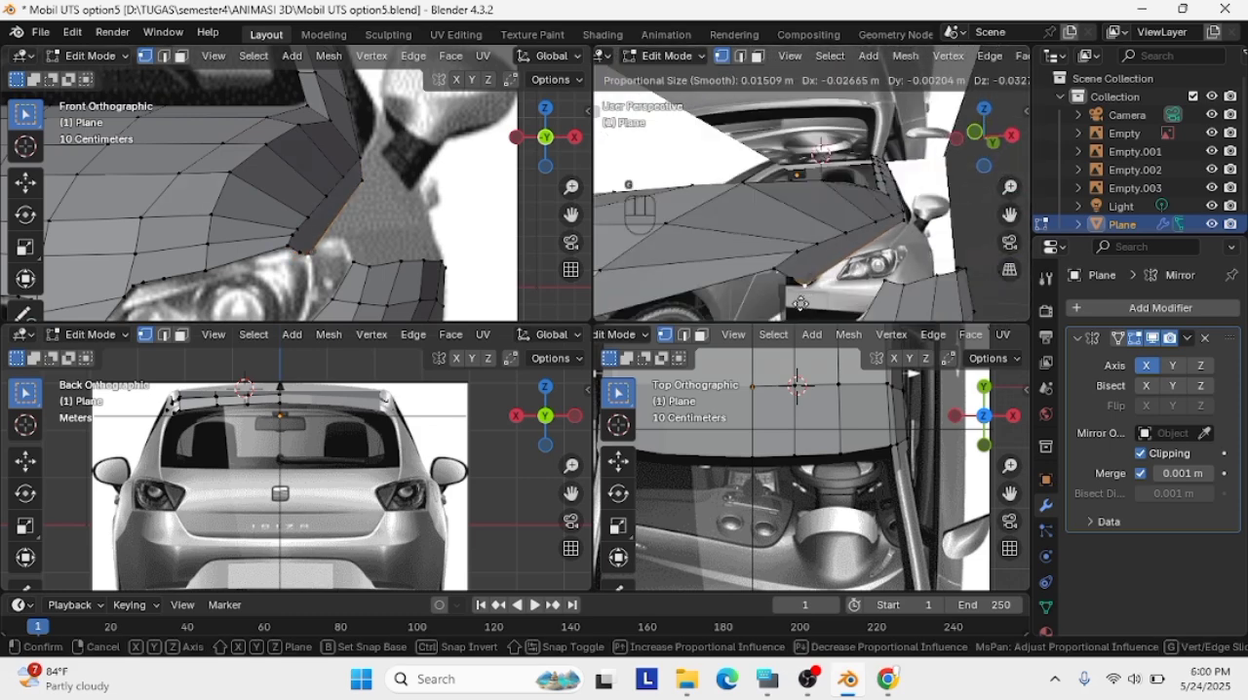
click(288, 247)
Undo the narrow strip's moves, fill and extrusion back to the earlier wide fender face
scroll(313, 264, down, 2)
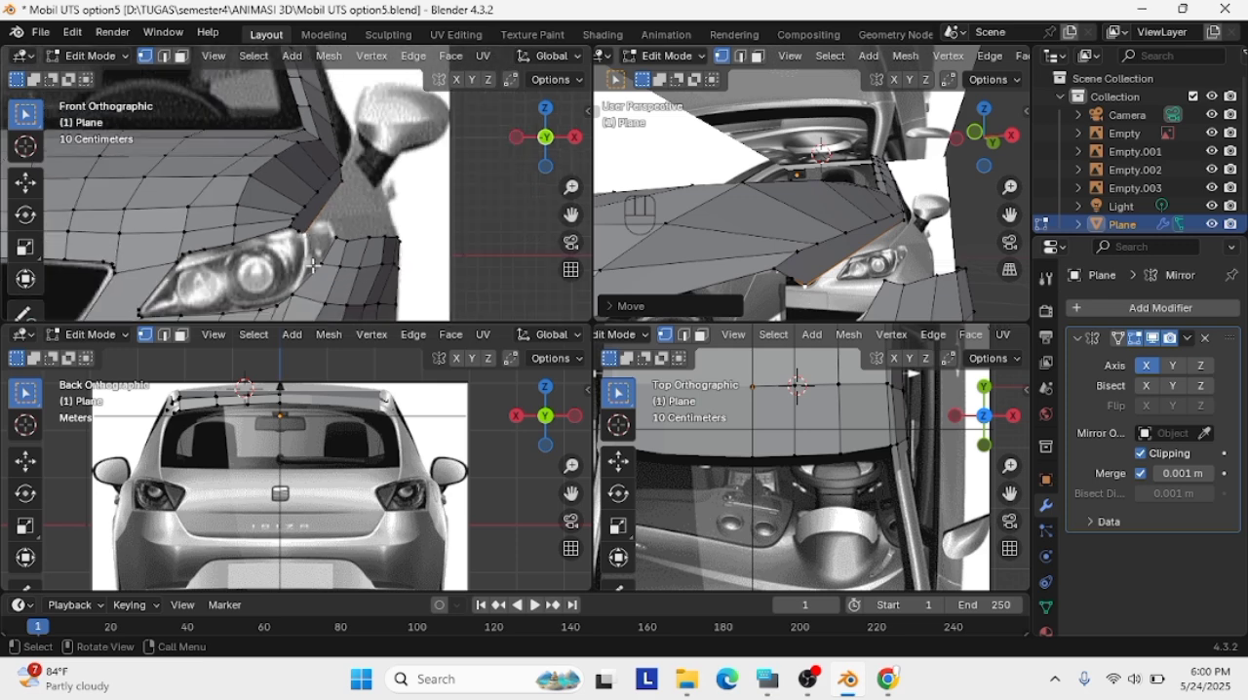
key(KP_3)
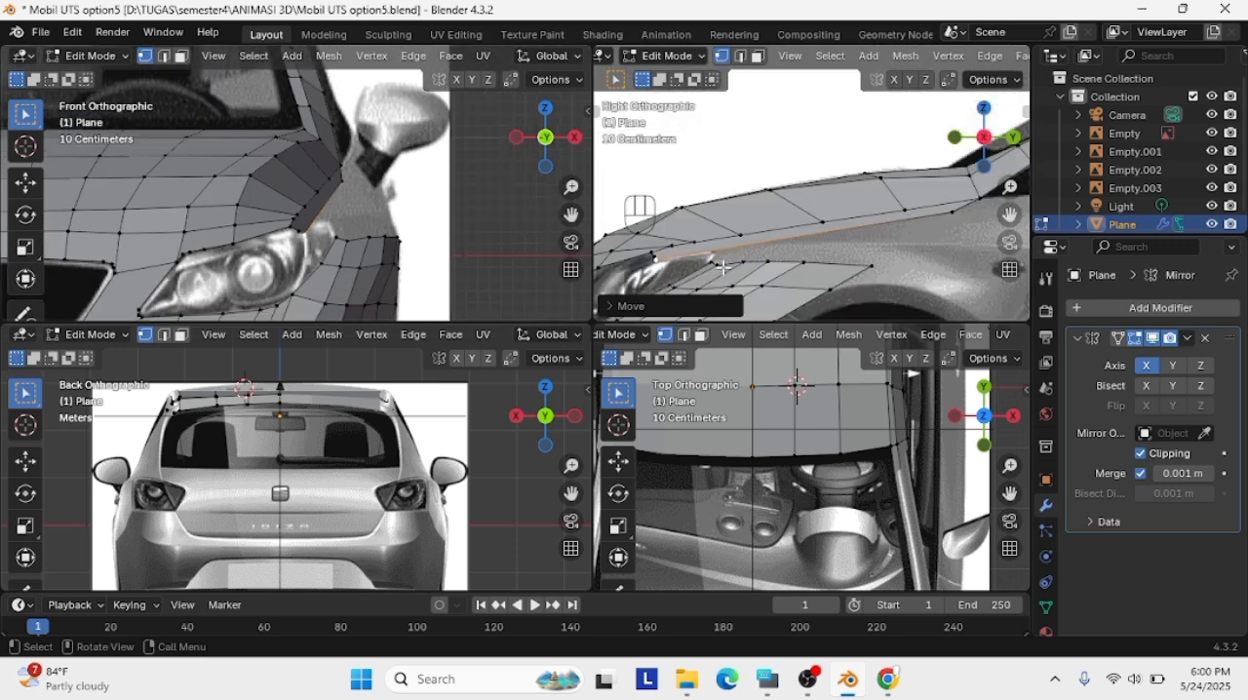
key(ctrl+z)
key(ctrl+z)
key(ctrl+z)
key(ctrl+z)
key(ctrl+z)
key(ctrl+z)
key(ctrl+z)
key(ctrl+z)
key(ctrl+z)
key(ctrl+z)
key(ctrl+z)
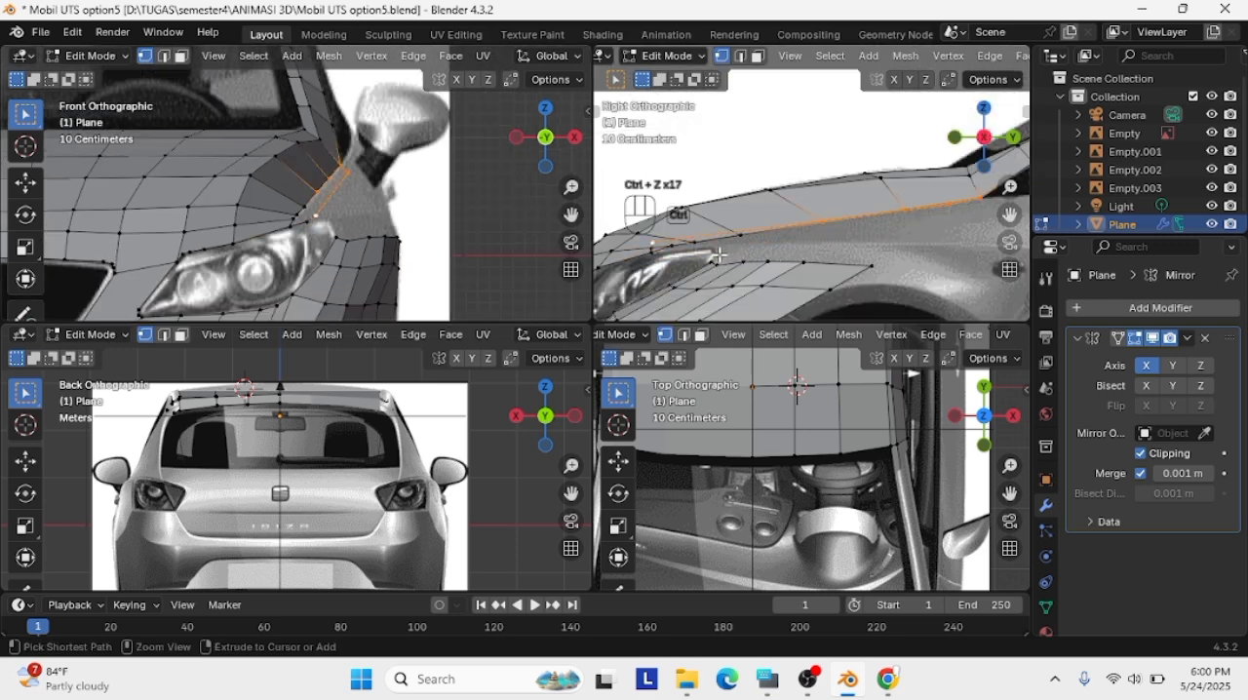
key(ctrl+z)
key(ctrl+z)
key(ctrl+z)
key(ctrl+z)
key(ctrl+z)
key(ctrl+z)
key(ctrl+z)
key(ctrl+z)
key(ctrl+z)
key(ctrl+z)
key(ctrl+z)
key(ctrl+z)
key(ctrl+z)
key(ctrl+z)
key(ctrl+z)
key(ctrl+z)
key(ctrl+z)
key(ctrl+z)
key(ctrl+z)
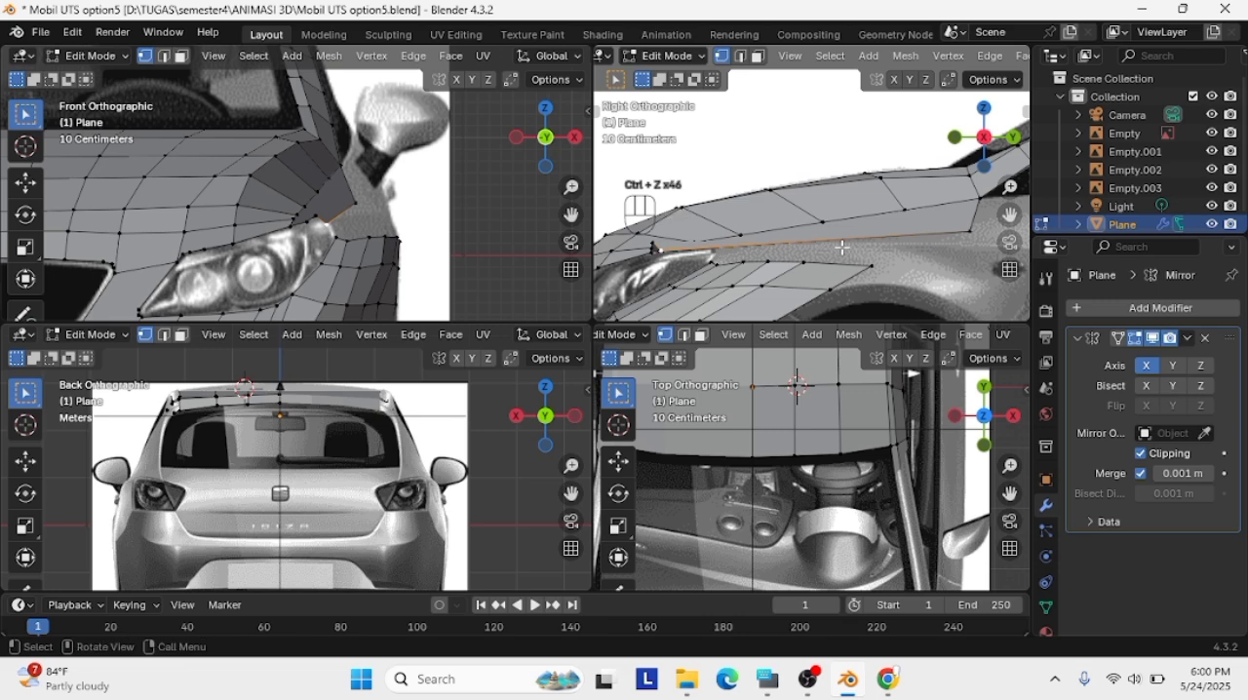
Delete the wide fender face's rear outer vertex near the windshield pillar
key(Delete)
click(842, 247)
key(Delete)
click(968, 229)
scroll(984, 253, up, 1)
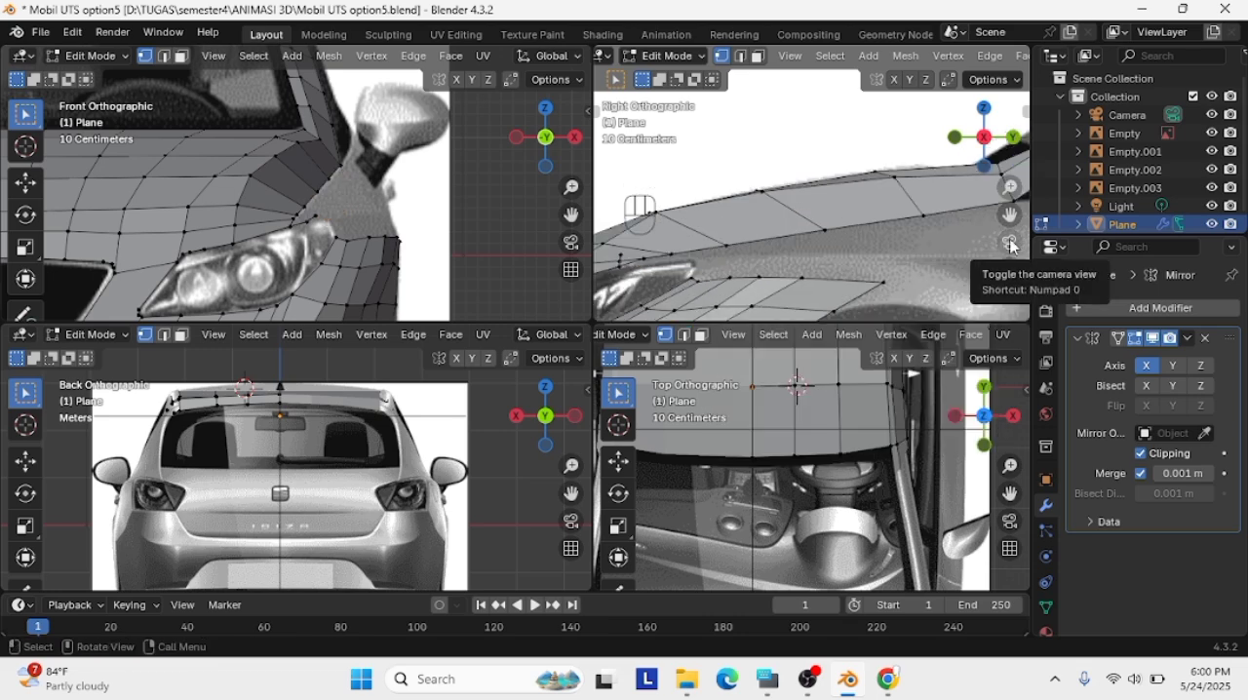
Delete the leftover vertices of the short edge along the top of the headlight
scroll(1010, 242, up, 2)
key(Delete)
click(320, 213)
key(Delete)
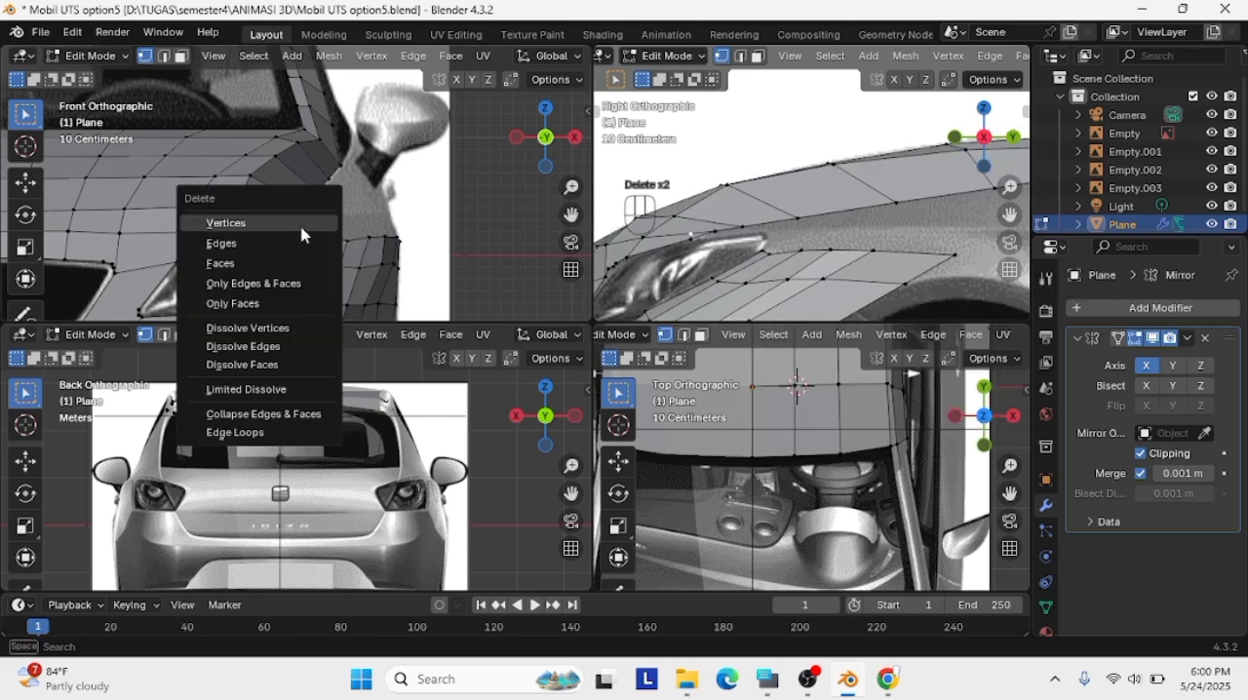
click(300, 226)
Join the hood's corner vertex at the headlight to the fender's upper front vertex with a new edge
scroll(297, 232, up, 2)
click(290, 243)
shift+click(355, 261)
key(f)
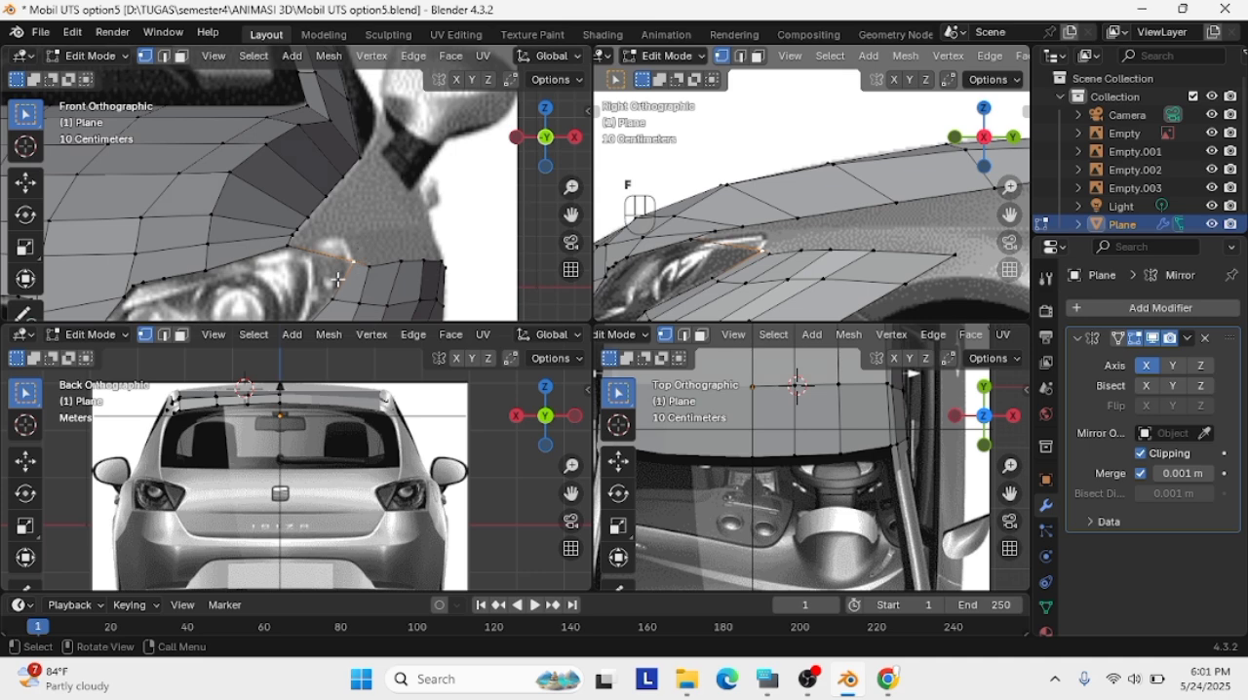
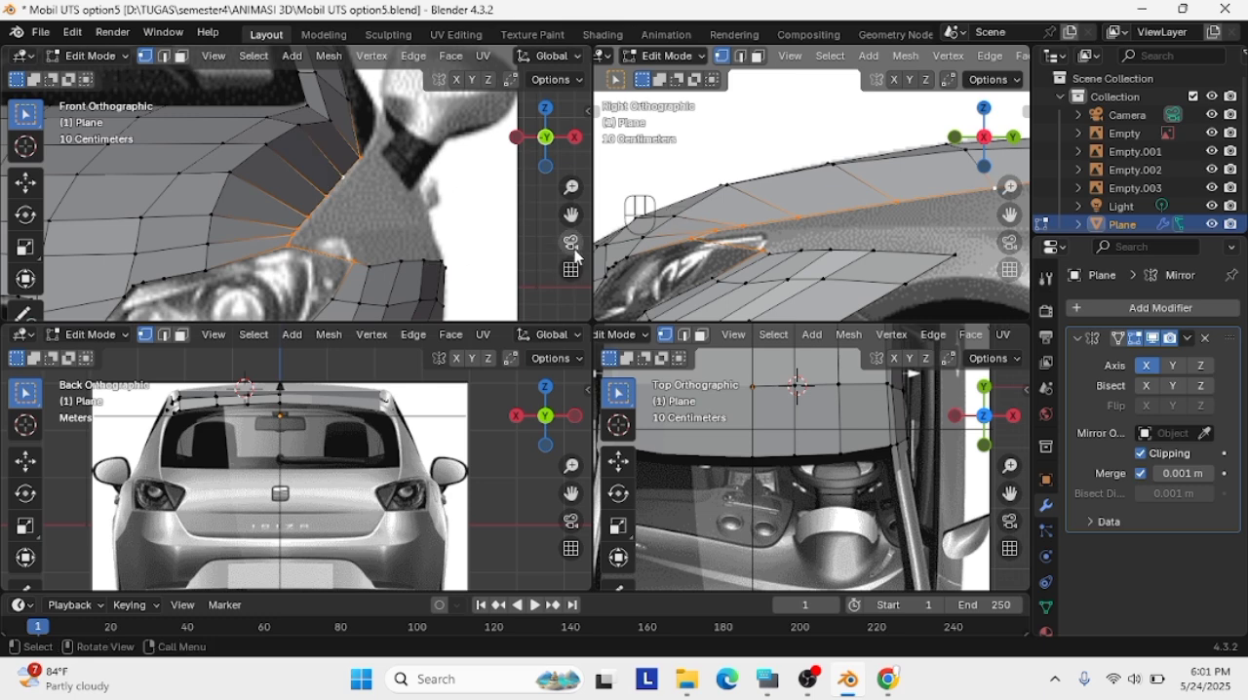
Fill faces between the hood's side edge and the lower fender strip above the front wheel
shift+middle_drag(949, 253, 860, 258)
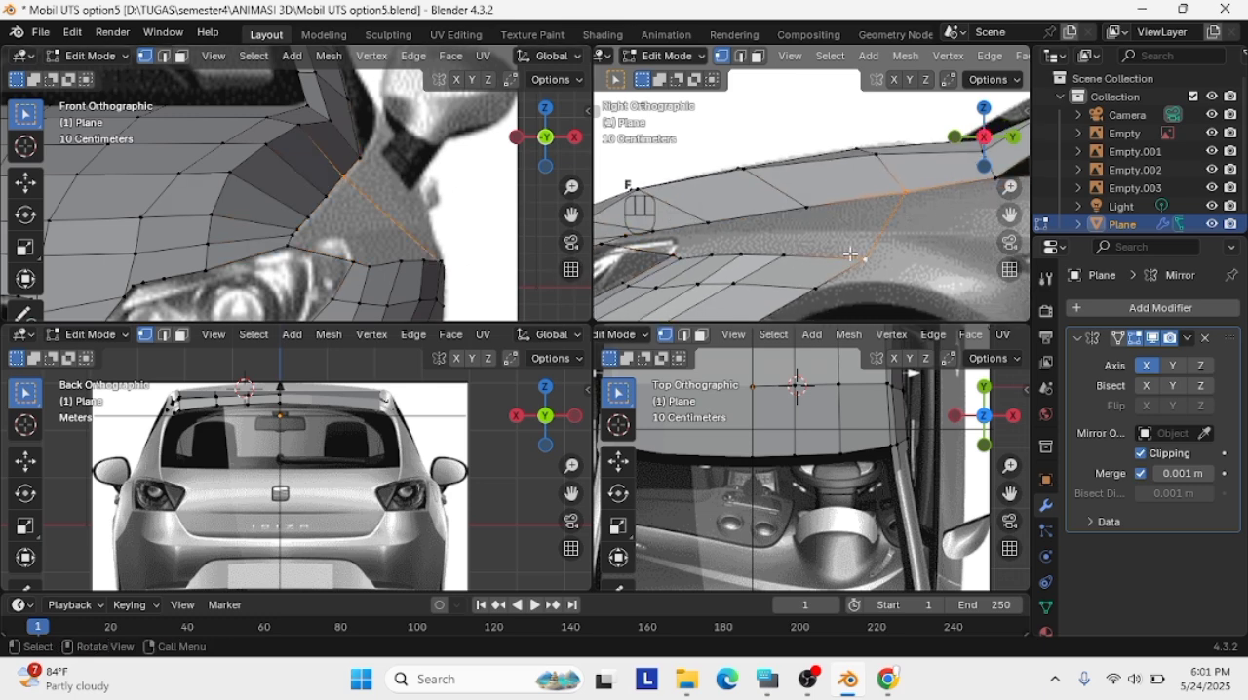
alt+click(782, 251)
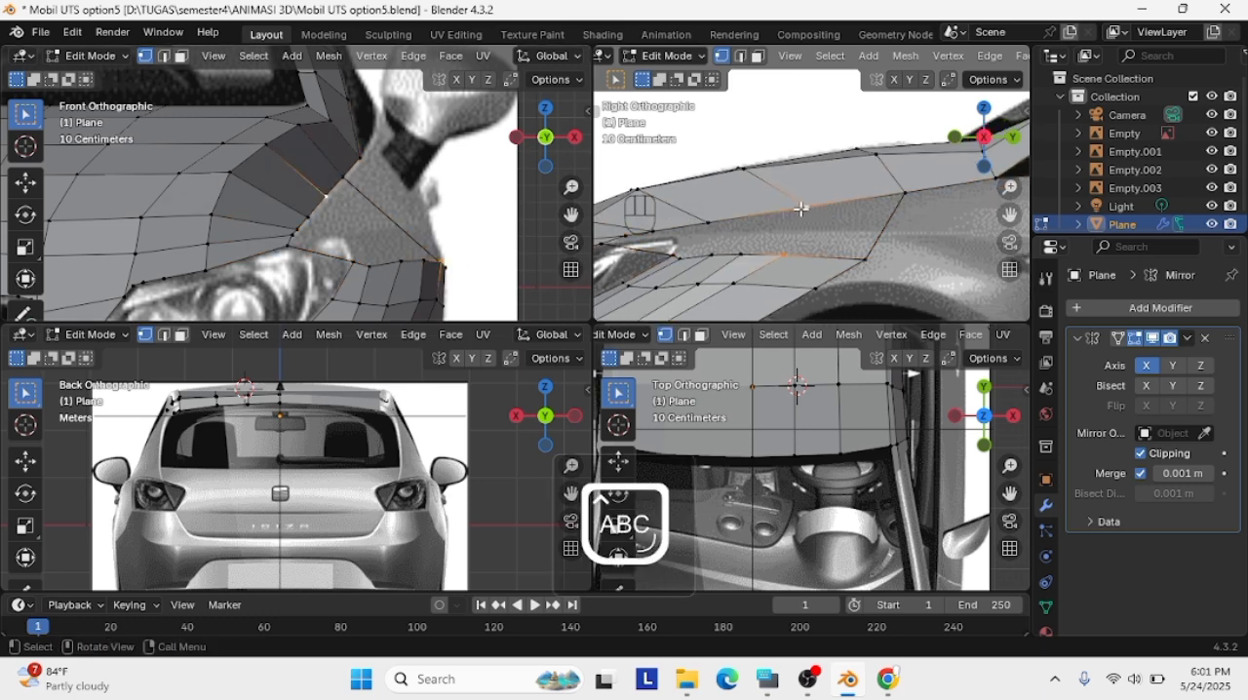
shift+click(723, 253)
shift+click(709, 225)
key(f)
click(793, 216)
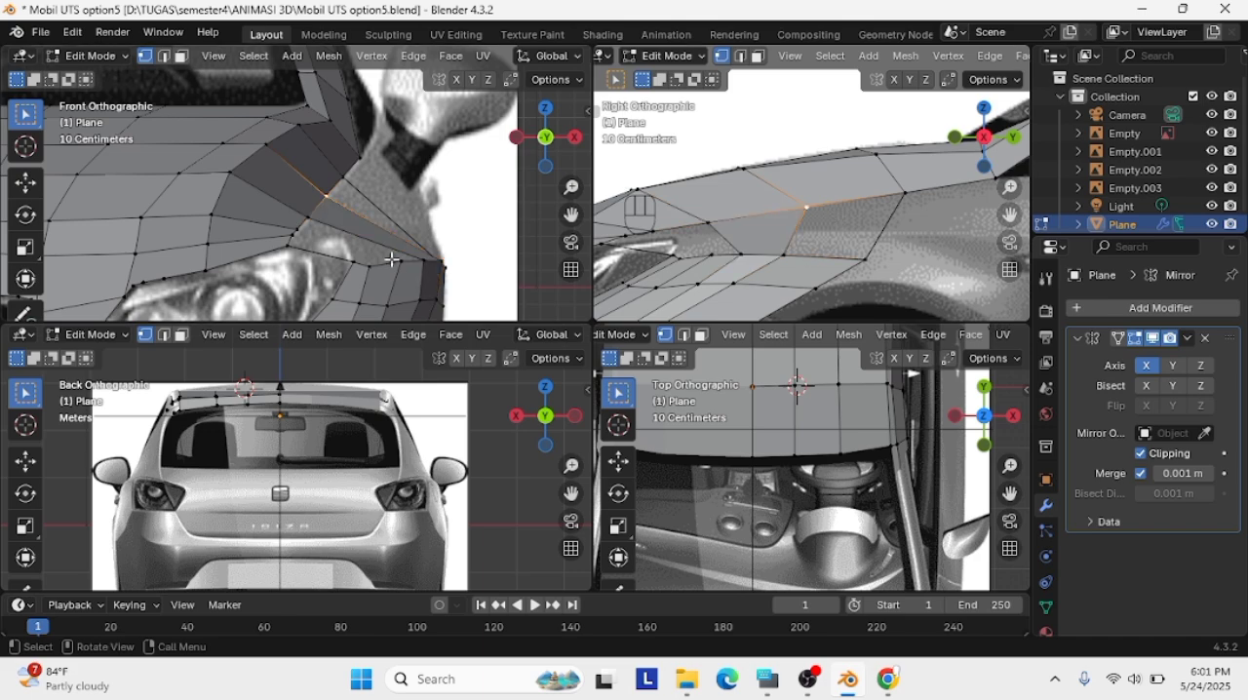
Try to move the vertices beside the headlight's outer corner, and undo the move
click(395, 260)
shift+click(307, 236)
click(297, 238)
shift+click(376, 263)
key(g)
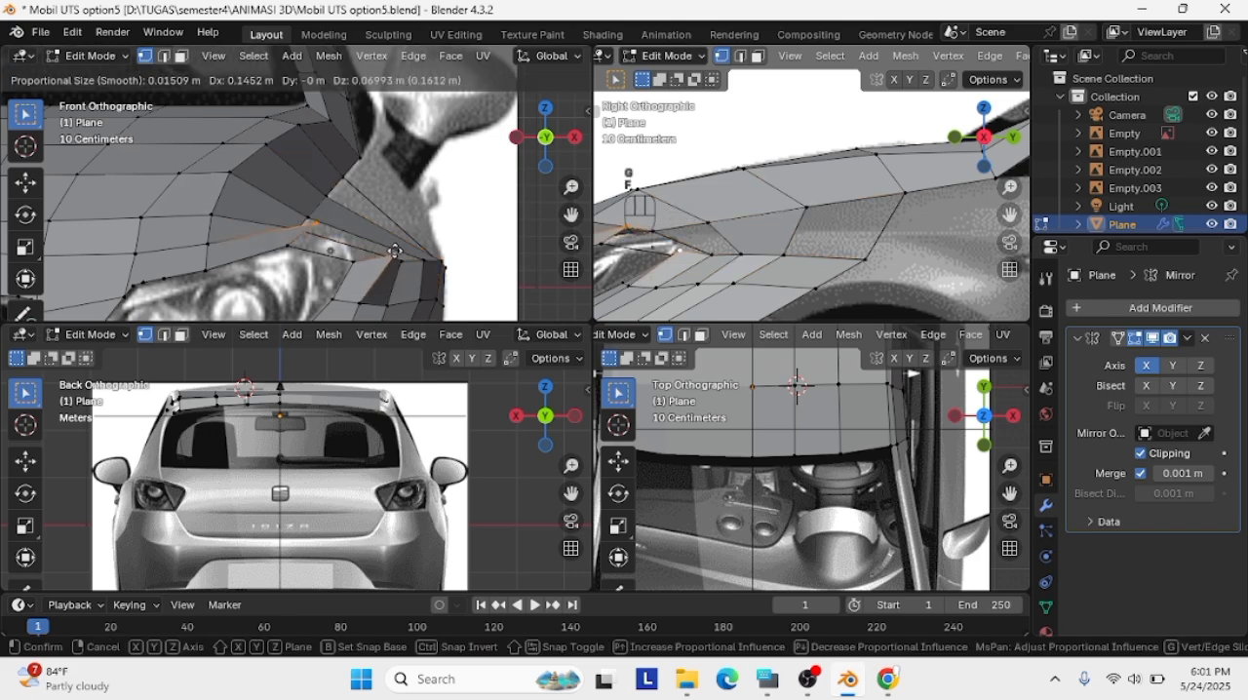
click(392, 256)
key(ctrl+z)
Raise the vertex at the headlight's outer edge, then try raising the adjacent fender vertex and undo that last move
scroll(370, 268, up, 2)
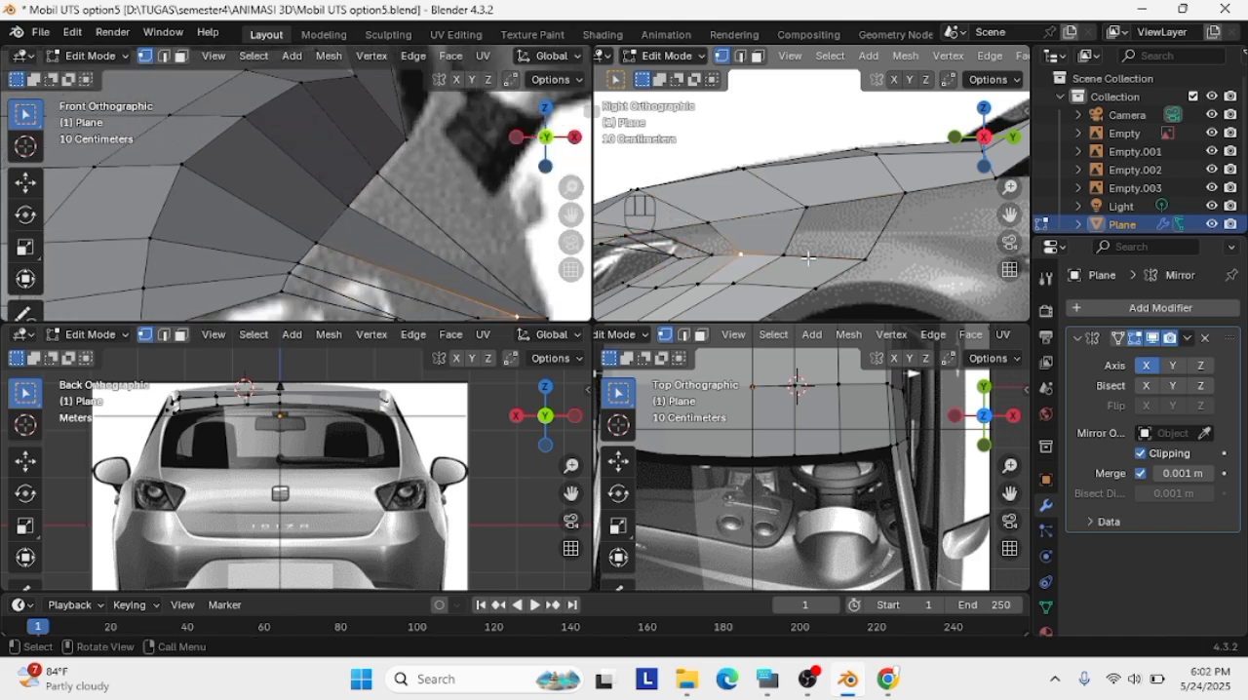
scroll(393, 267, down, 2)
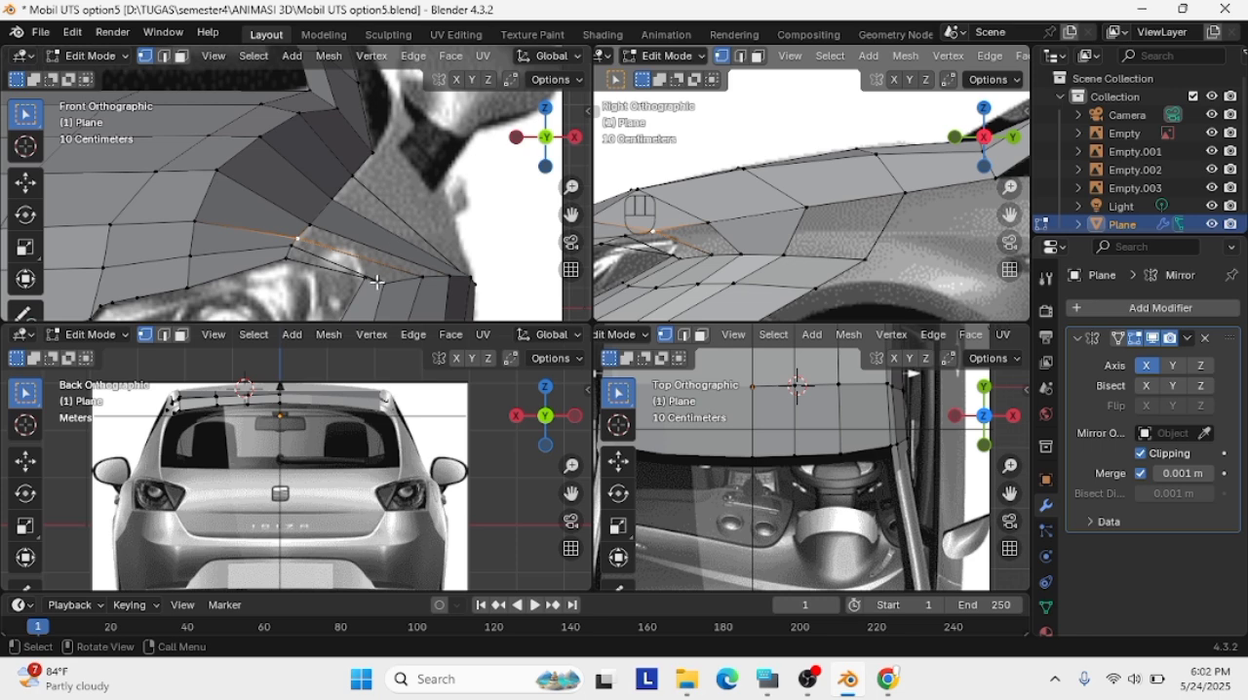
key(g)
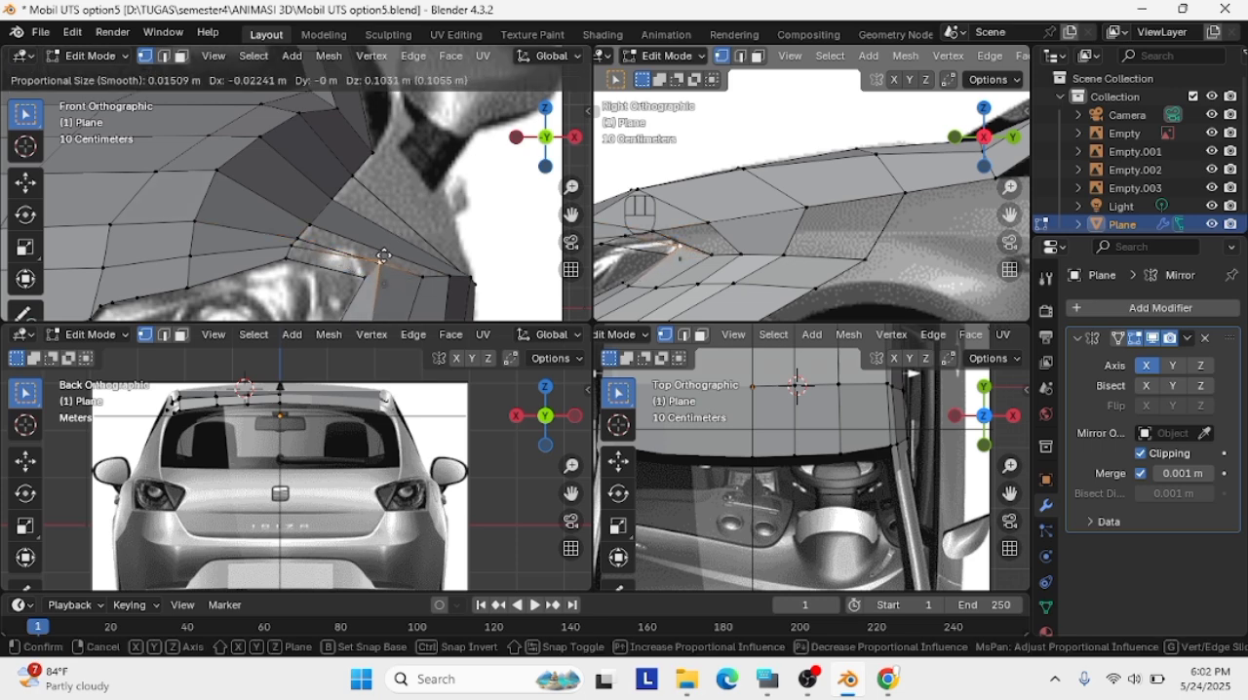
click(385, 256)
key(g)
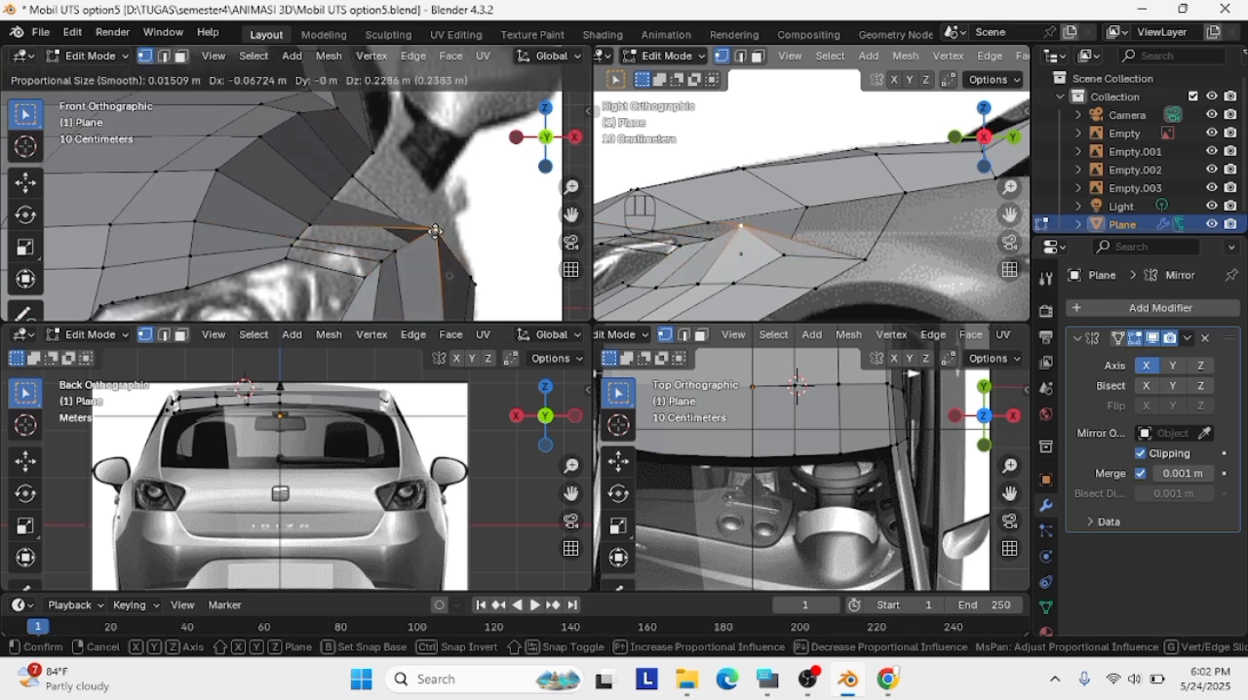
click(492, 164)
key(ctrl+z)
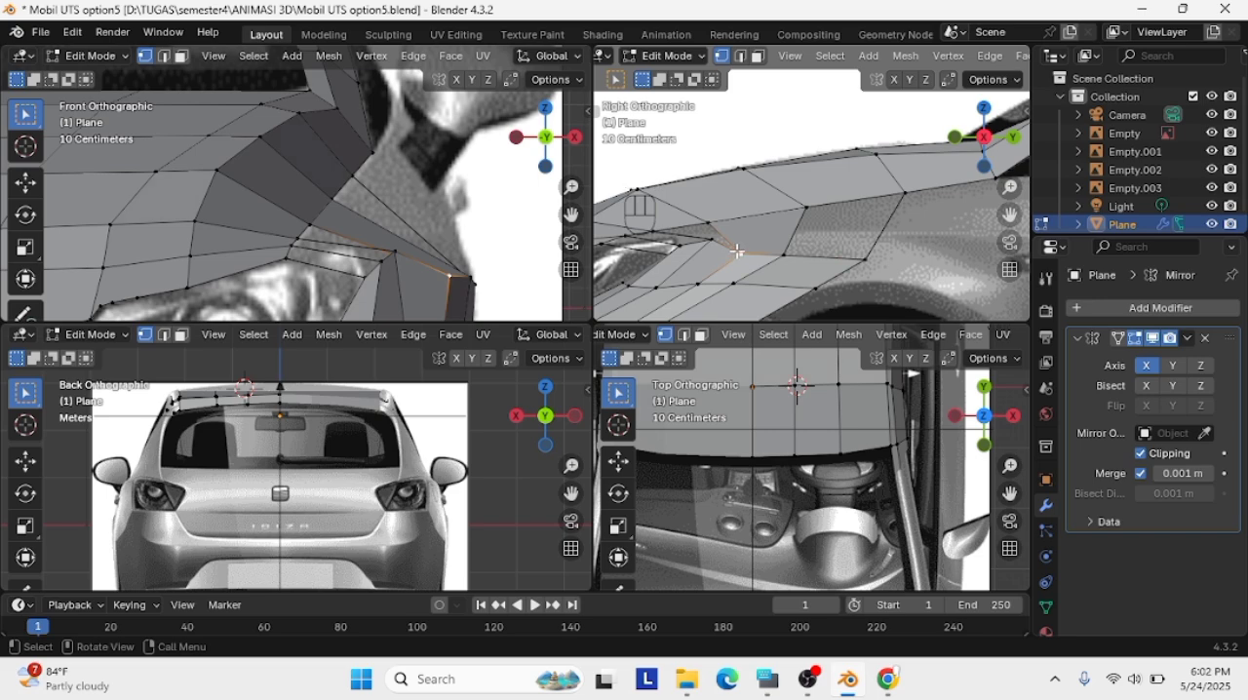
Try to raise the fender vertex behind the headlight towards the hood's side edge
key(g)
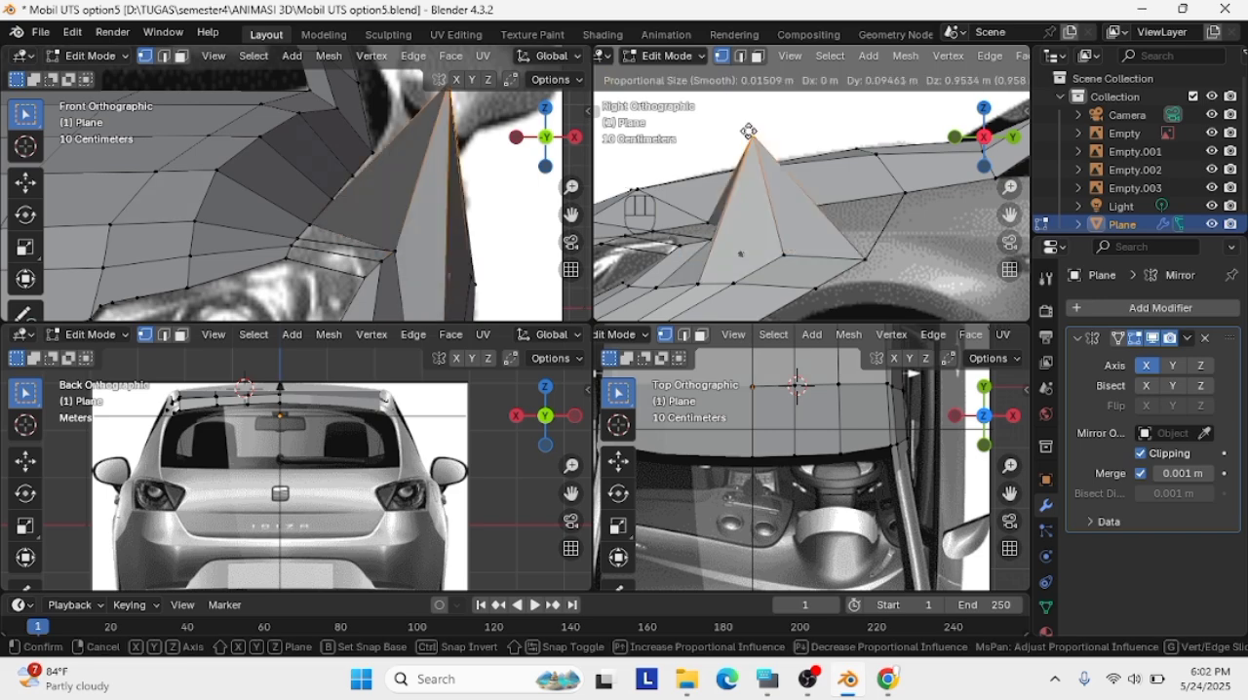
click(733, 218)
scroll(424, 248, up, 2)
key(ctrl+x)
scroll(480, 282, down, 4)
key(ctrl+z)
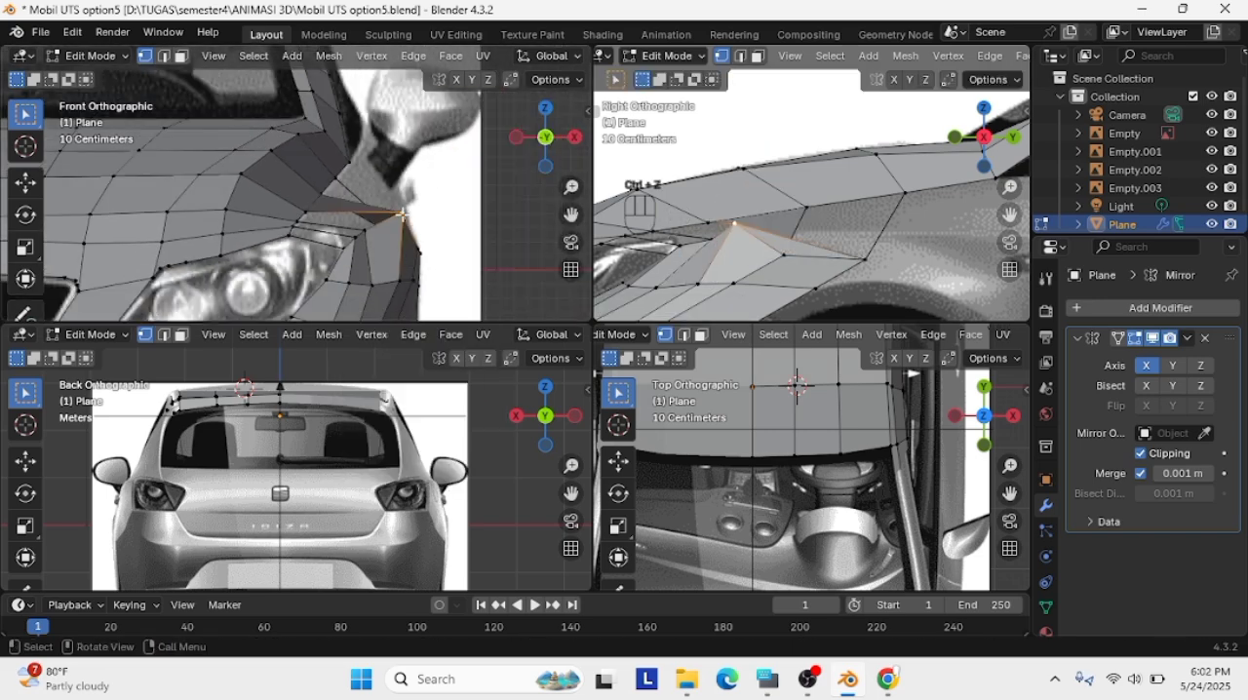
Try to reshape the front fender by shifting the vertices between the headlight and wheel arch inward and closer to the hood
key(g)
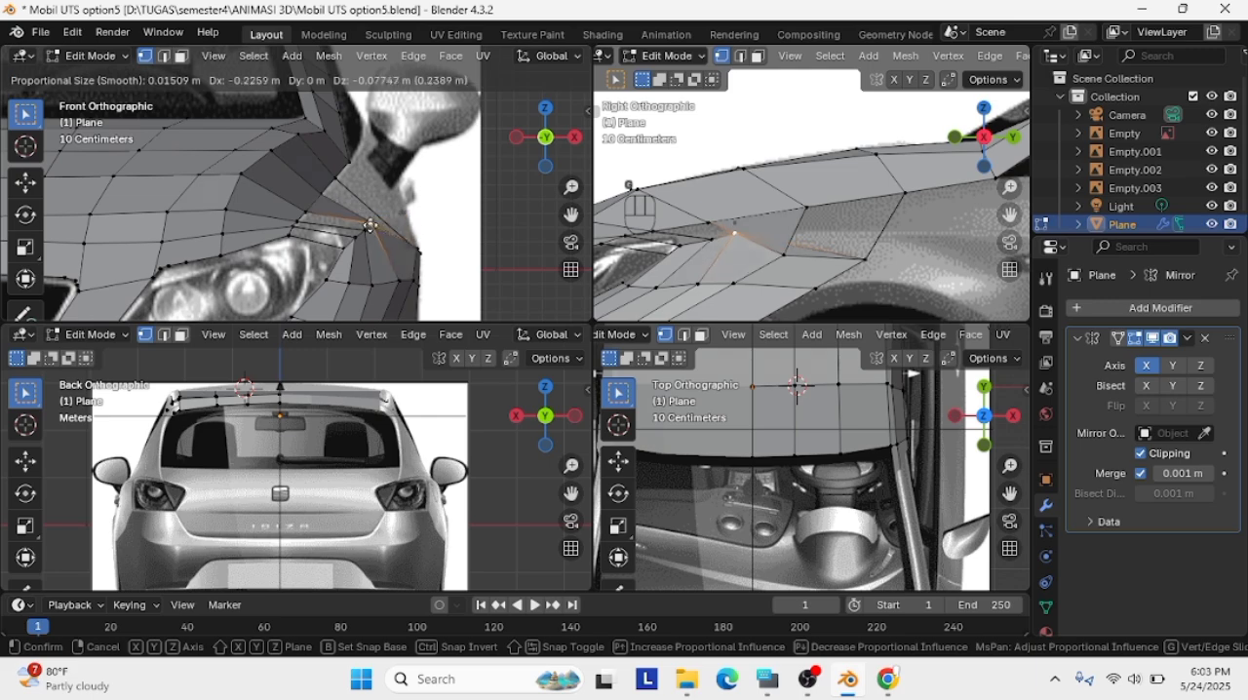
click(418, 225)
key(g)
click(815, 237)
middle_drag(816, 238, 768, 247)
key(g)
click(748, 240)
key(g)
click(906, 215)
click(890, 229)
key(g)
click(880, 230)
key(g)
click(885, 247)
scroll(411, 209, up, 1)
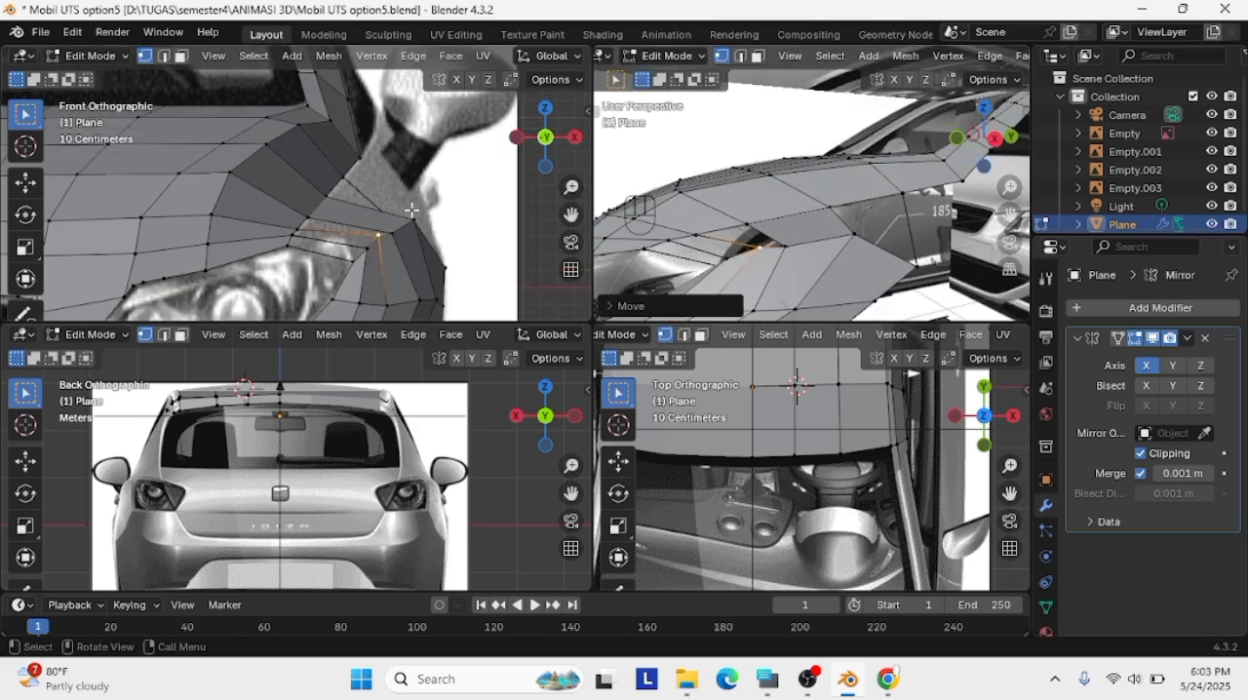
Try to reposition the rear vertex of the fender strip above the wheel arch
middle_drag(411, 209, 419, 213)
key(g)
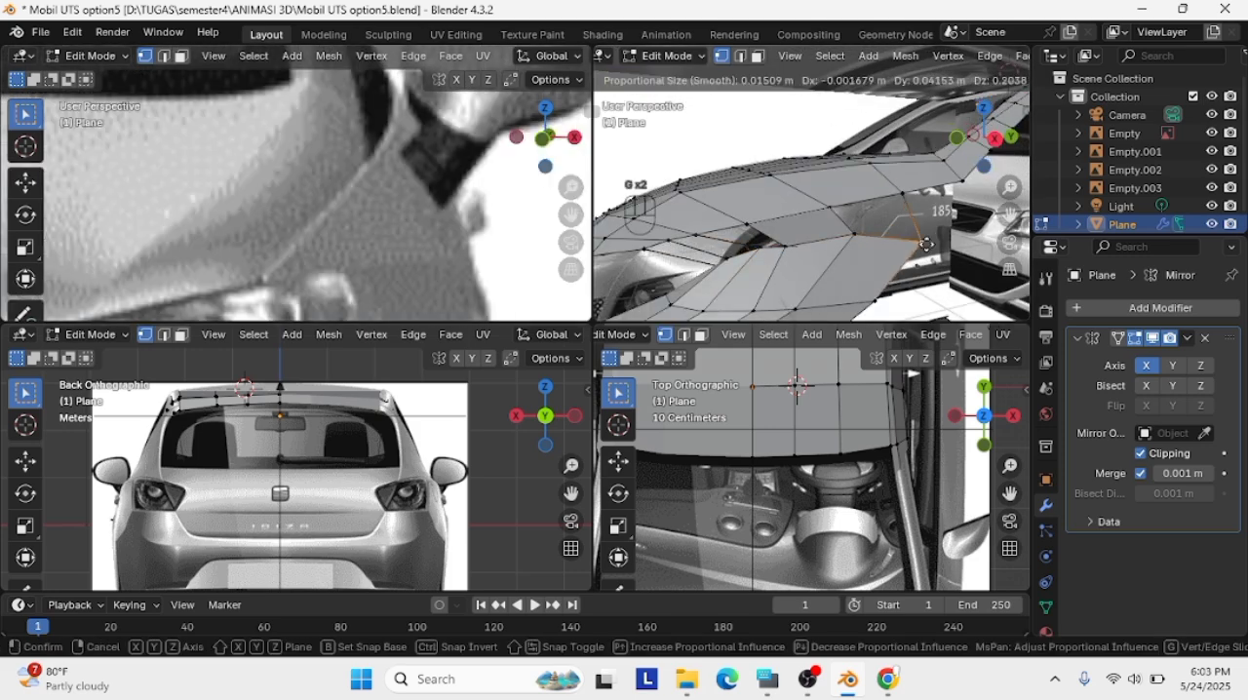
click(830, 193)
Undo the recent fender vertex moves and the face fills between the hood and the fender strip
key(Delete)
key(ctrl+z)
key(ctrl+z)
key(ctrl+z)
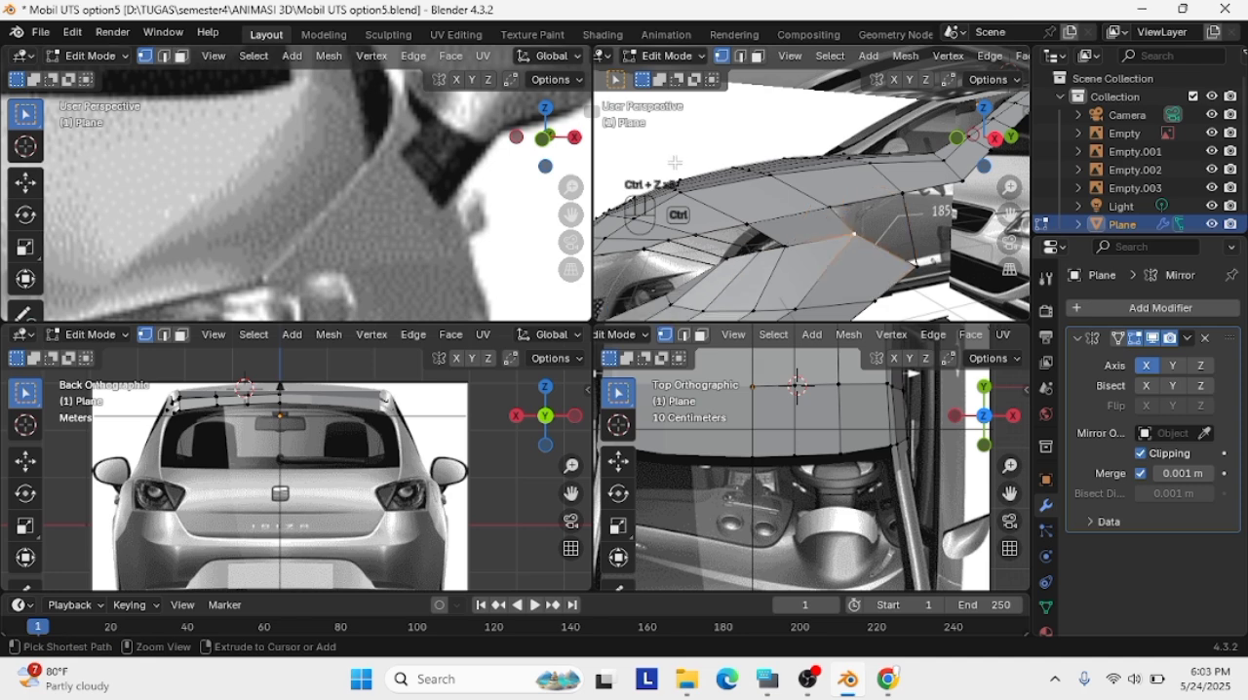
key(ctrl+z)
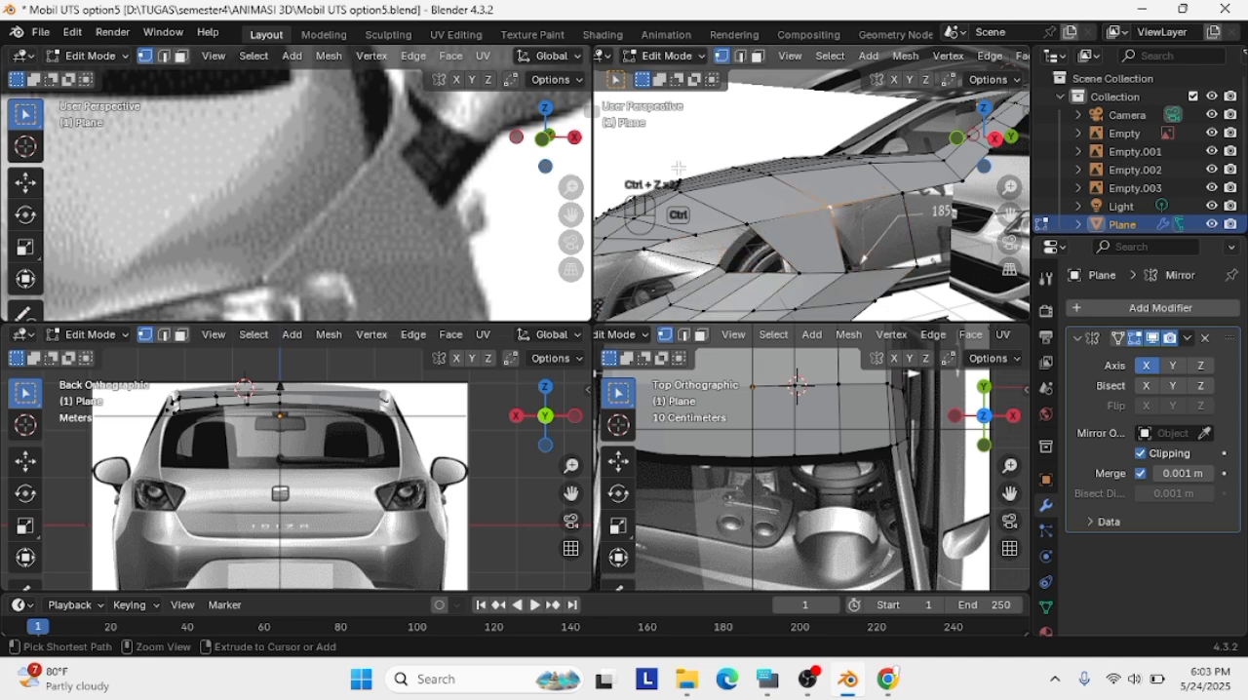
key(ctrl+z)
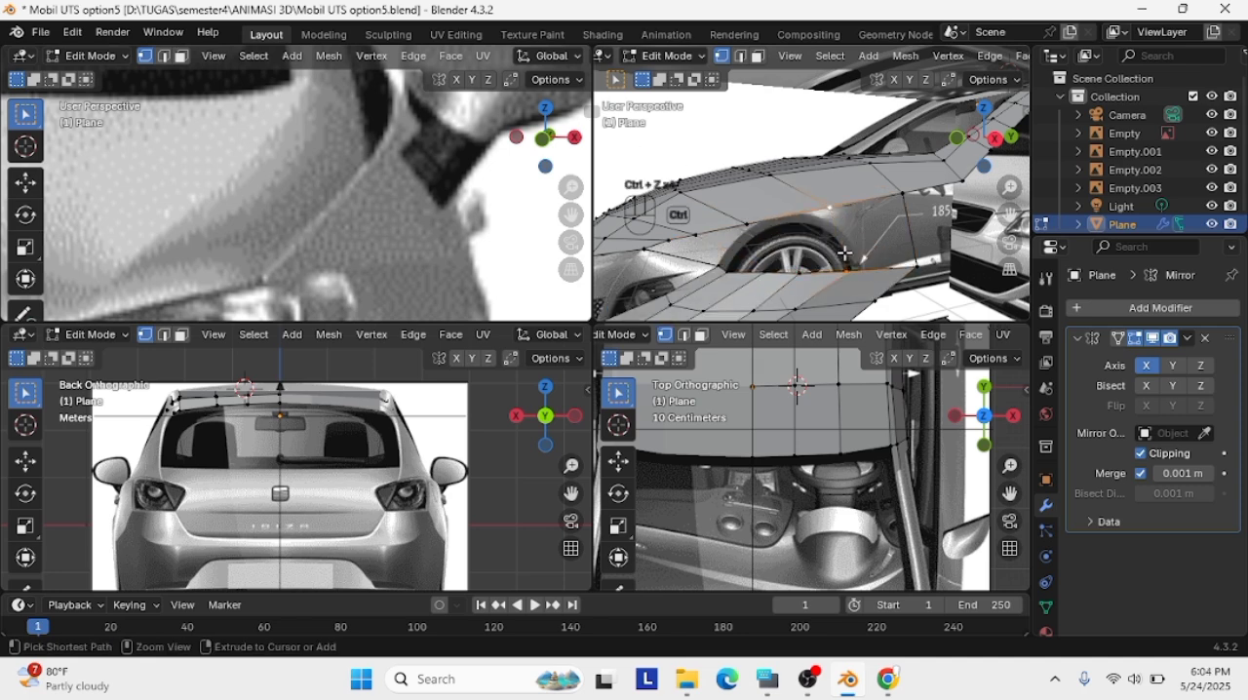
key(ctrl+z)
Subdivide the lower edge of the gap above the front wheel and fill the rear face up to the hood's side edge
middle_drag(894, 301, 878, 250)
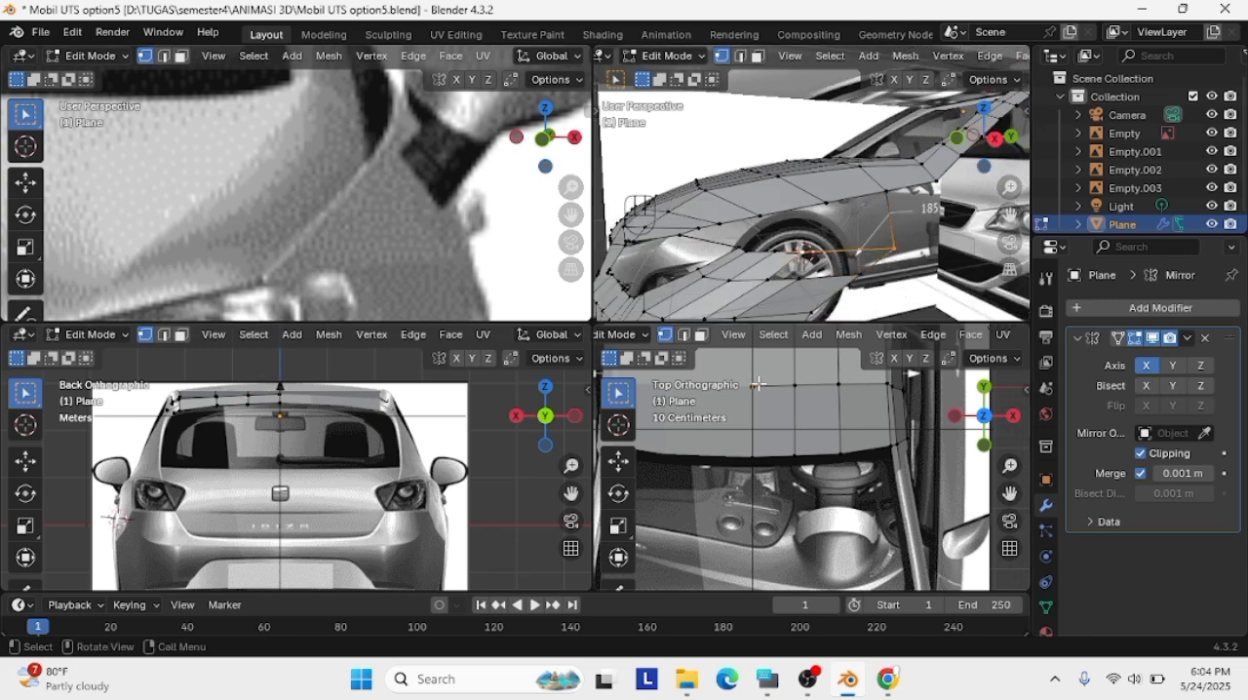
shift+right_click(799, 383)
right_click(792, 266)
click(889, 251)
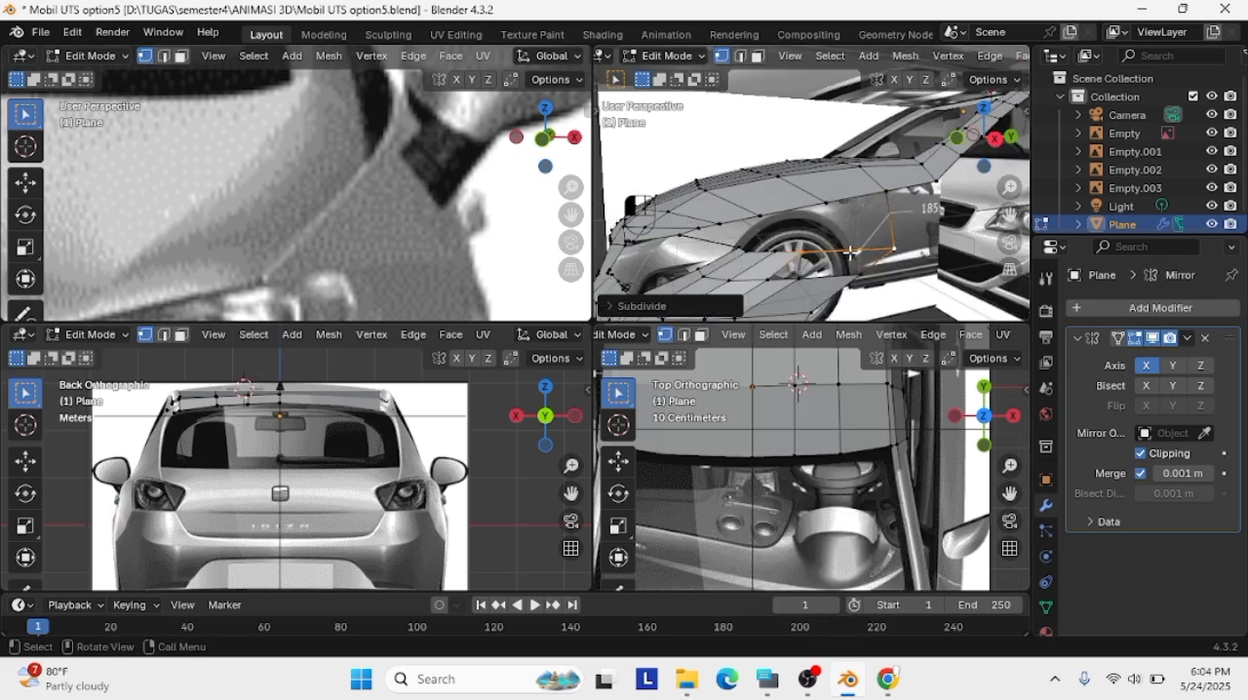
click(800, 279)
key(f)
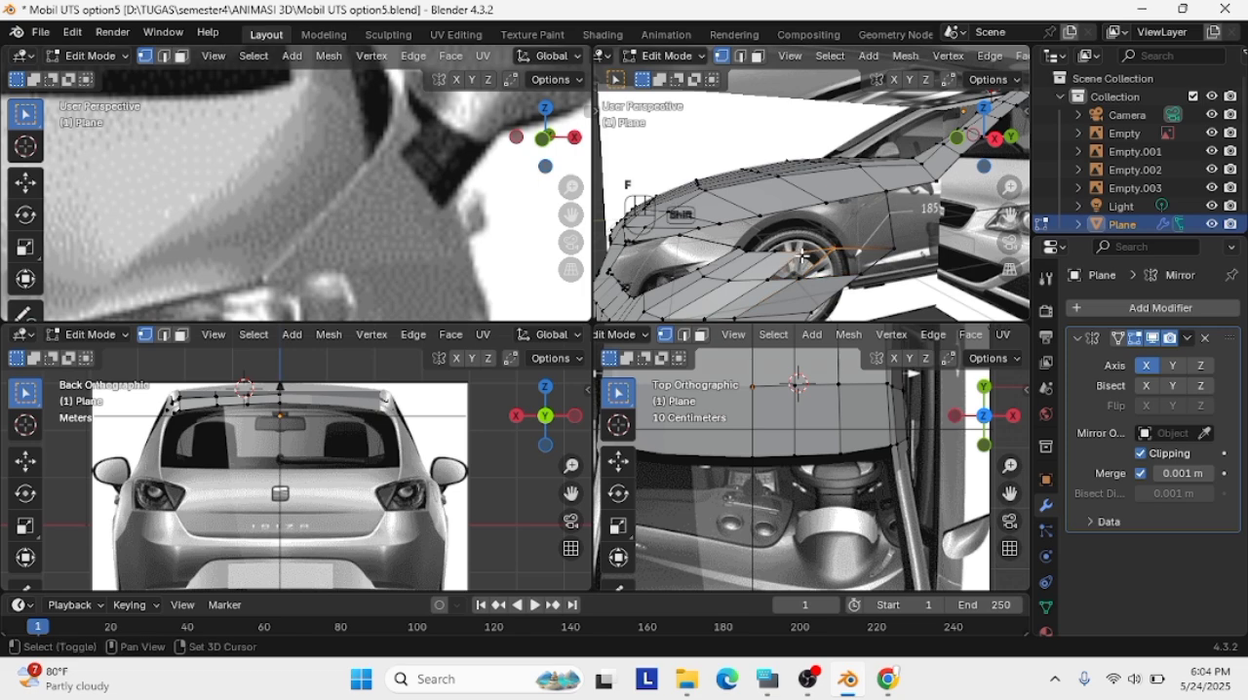
Fill the remaining gap between the hood's side edge and the fender strip towards the headlight
shift+middle_drag(863, 274, 848, 257)
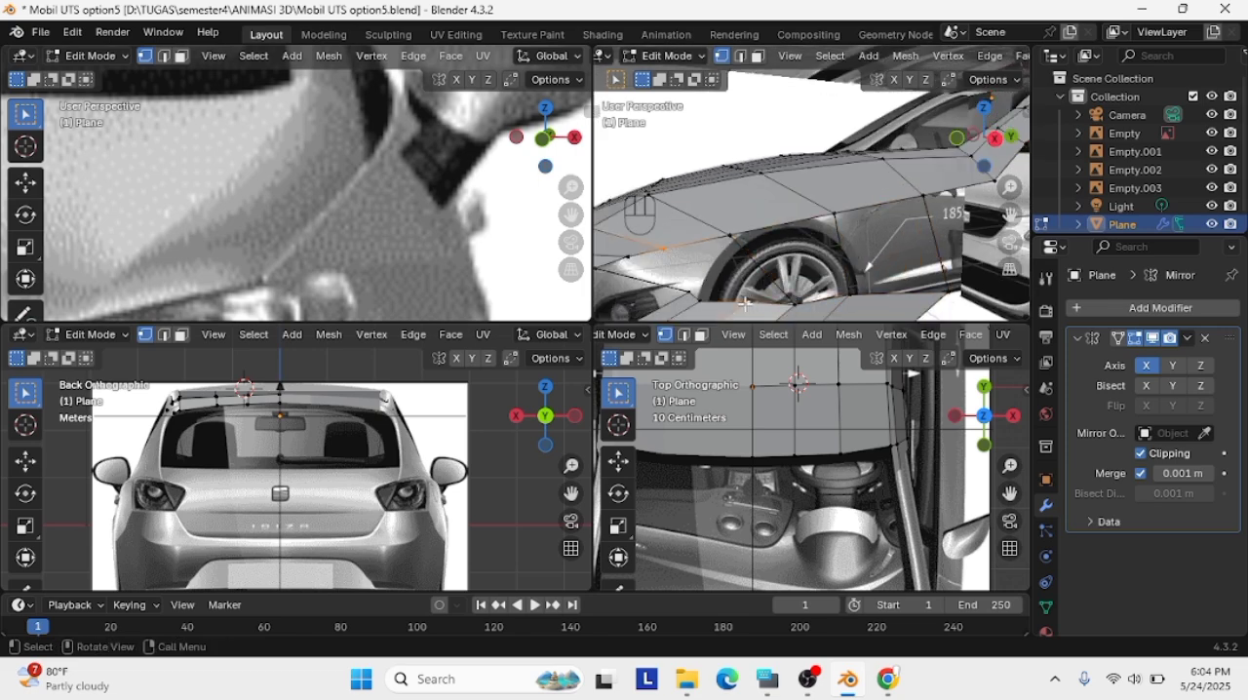
middle_drag(622, 259, 663, 273)
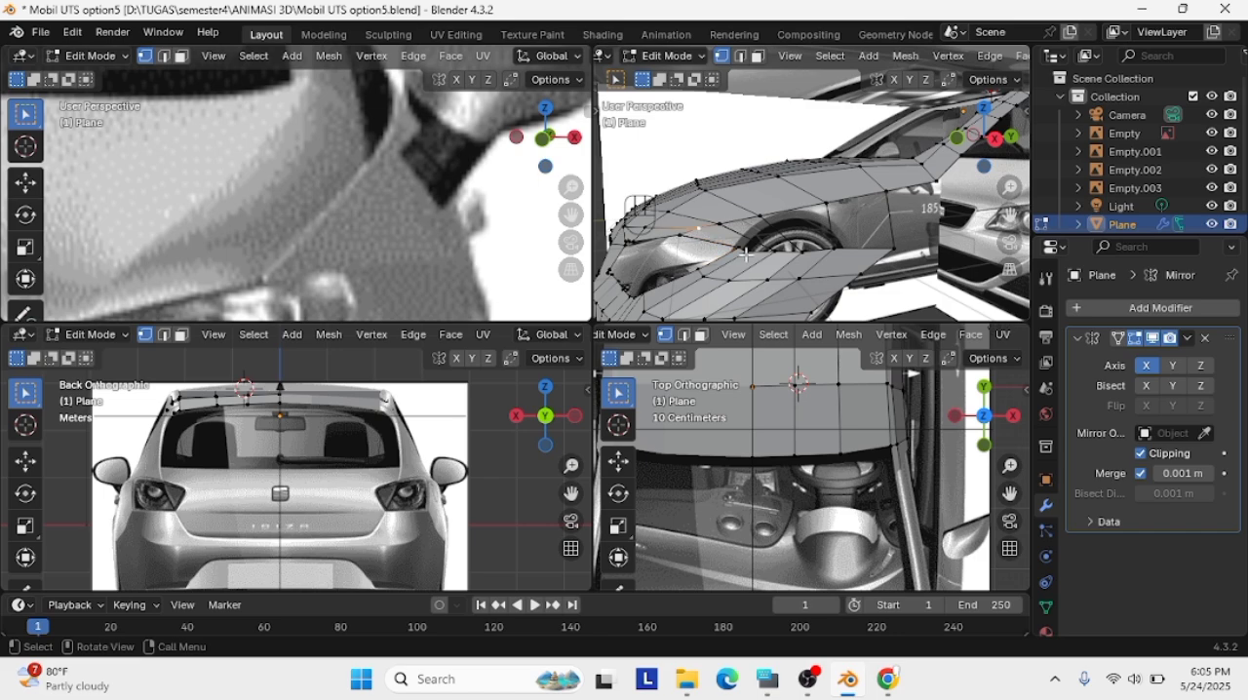
scroll(745, 244, up, 3)
scroll(495, 248, up, 2)
Reposition the two fender vertices behind the headlight to follow the body in the front and right reference views
click(543, 139)
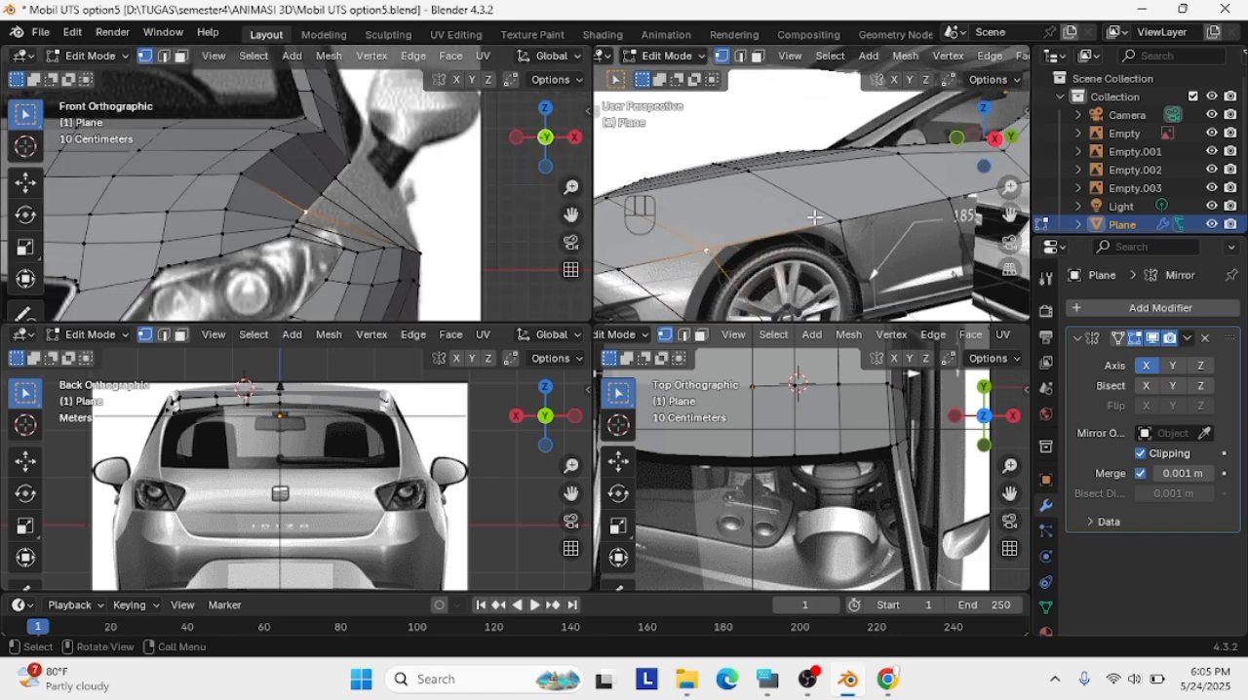
scroll(987, 149, down, 3)
click(994, 142)
scroll(684, 271, up, 3)
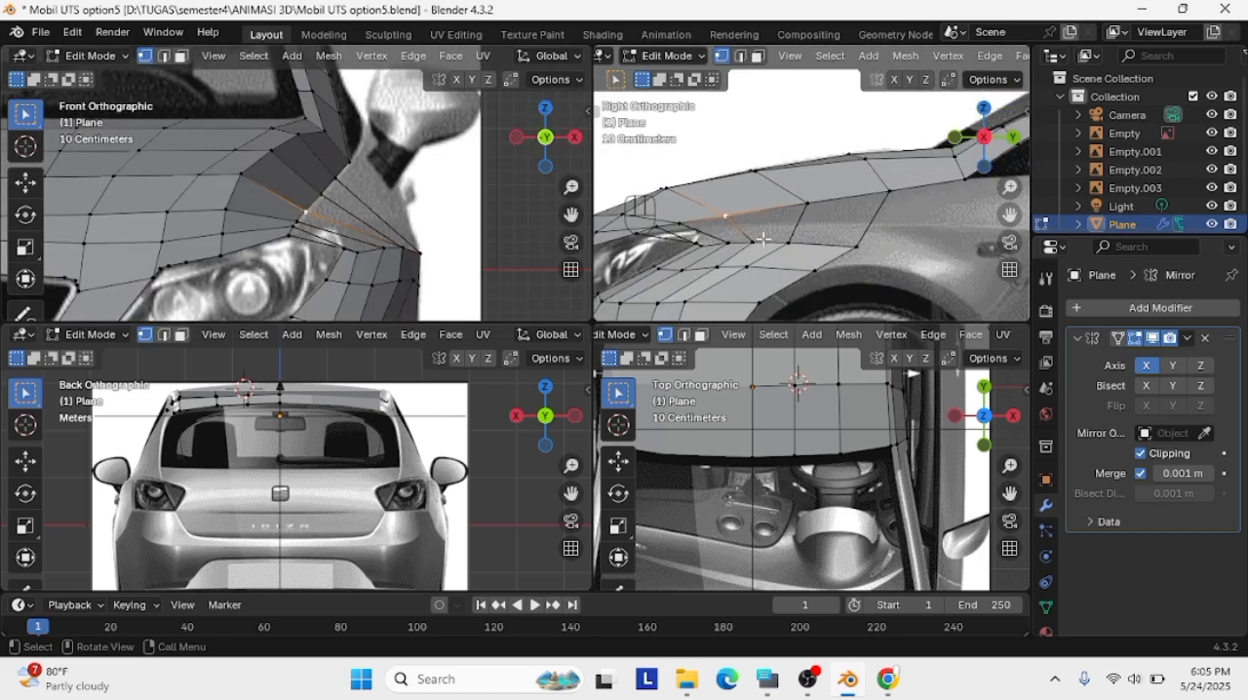
click(770, 258)
key(g)
click(729, 255)
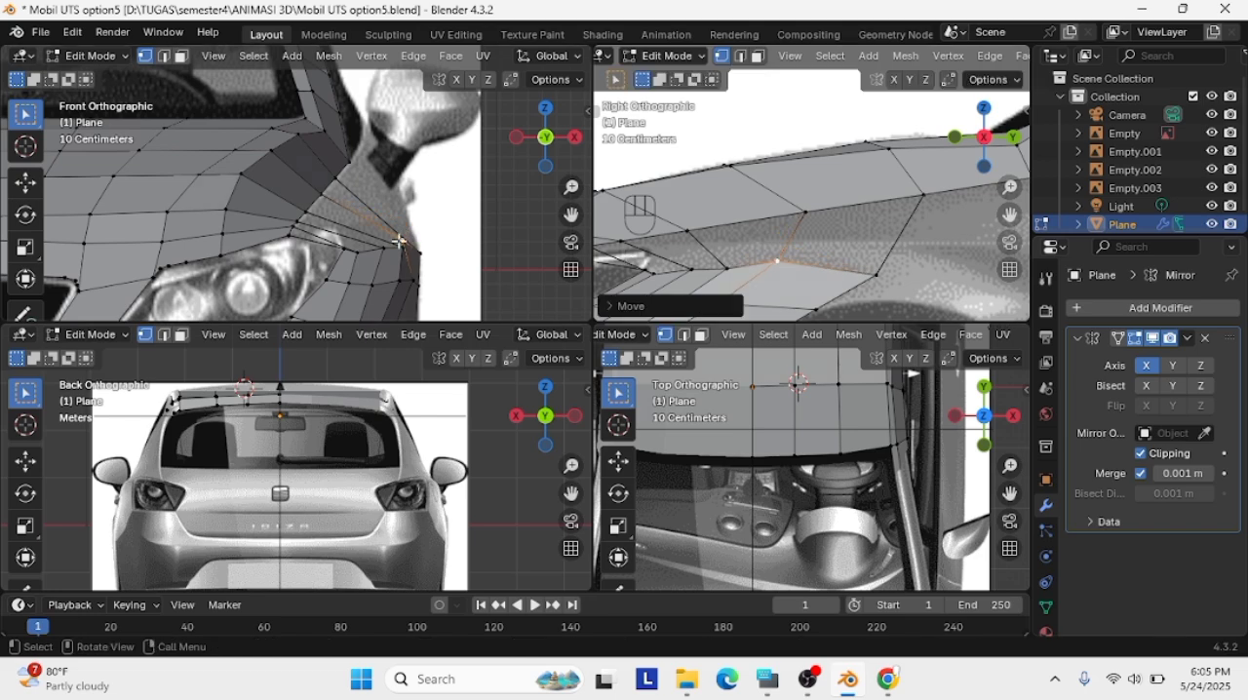
key(g)
click(378, 227)
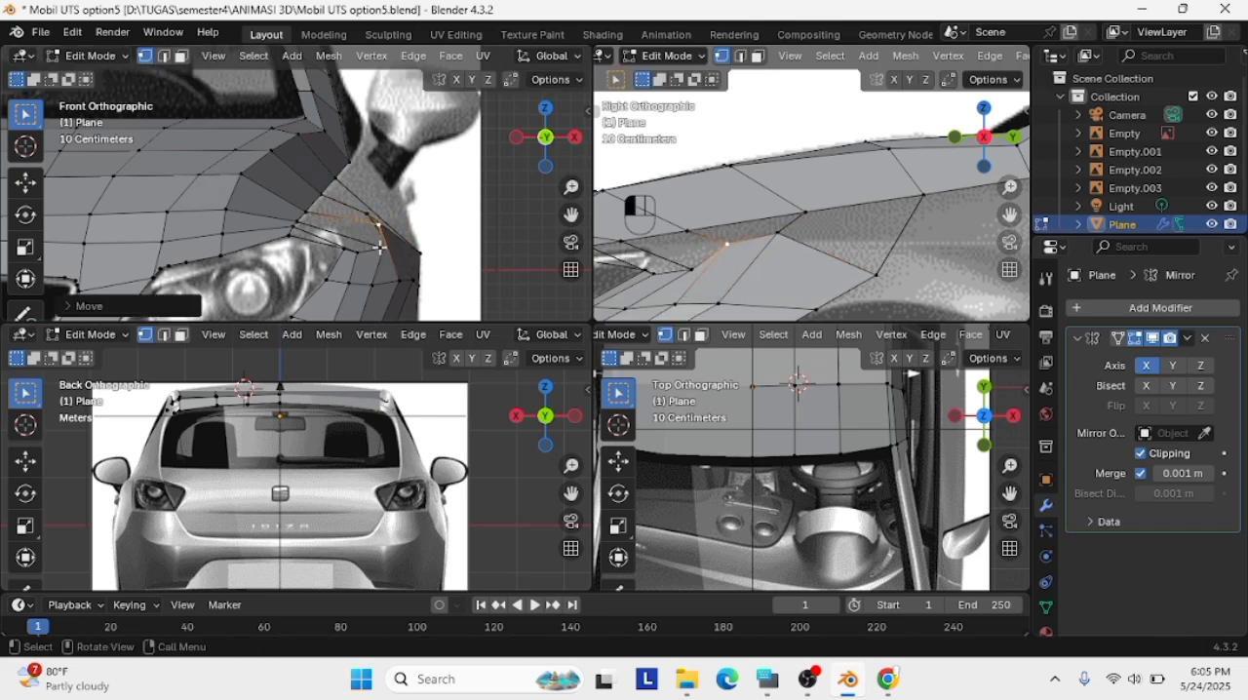
Move the vertices around the headlight's outer corner onto the headlight outline in the front reference
key(g)
click(379, 224)
key(g)
click(353, 246)
key(g)
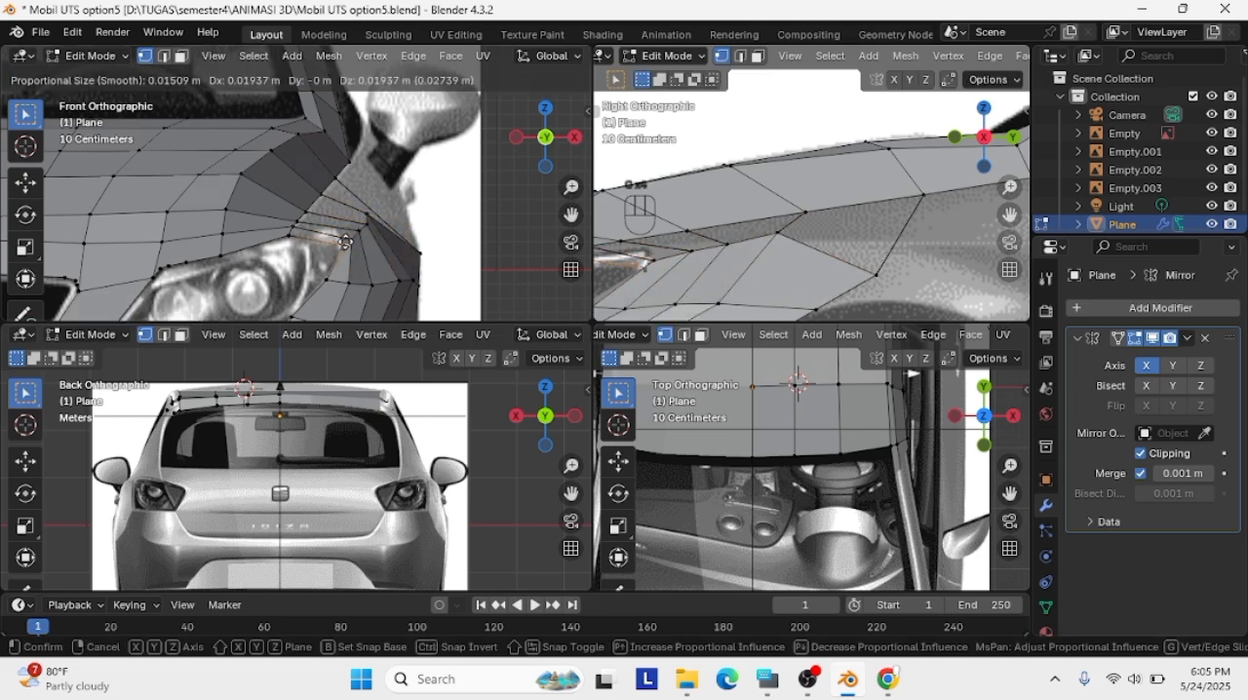
click(352, 267)
scroll(361, 253, up, 4)
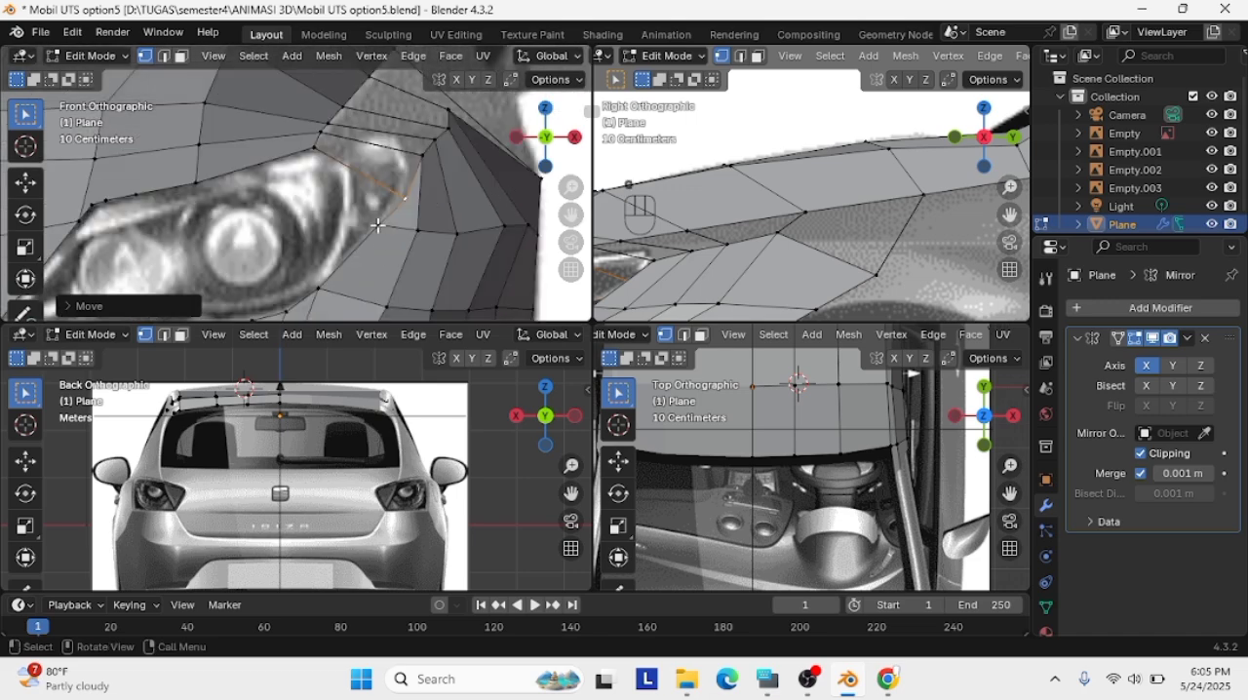
key(g)
click(370, 243)
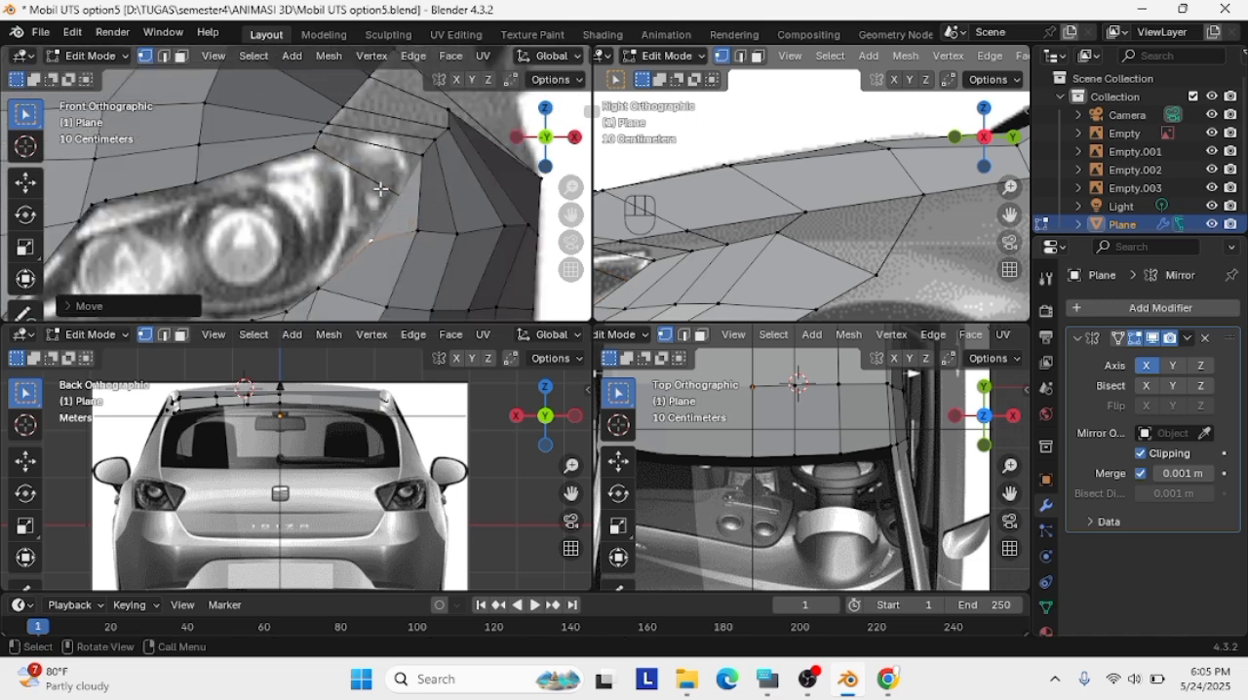
Refine the headlight's upper outer corner vertex in depth and against the front reference
middle_drag(751, 260, 913, 306)
click(913, 306)
key(g)
click(949, 267)
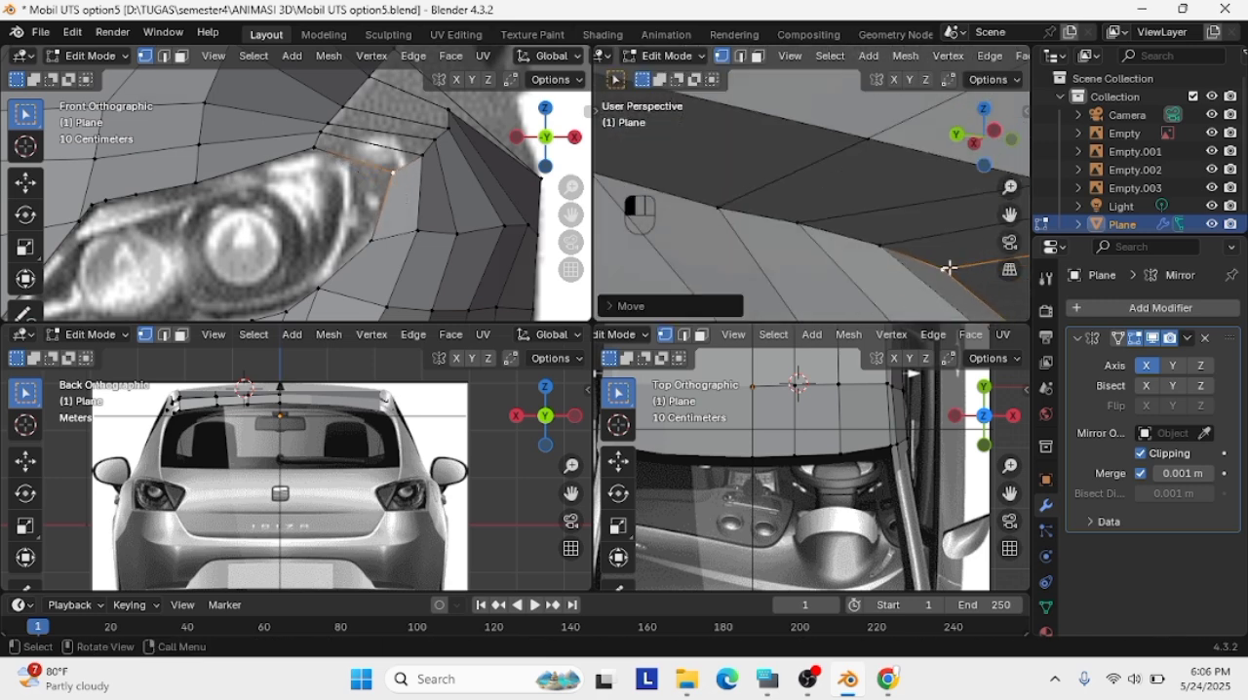
key(g)
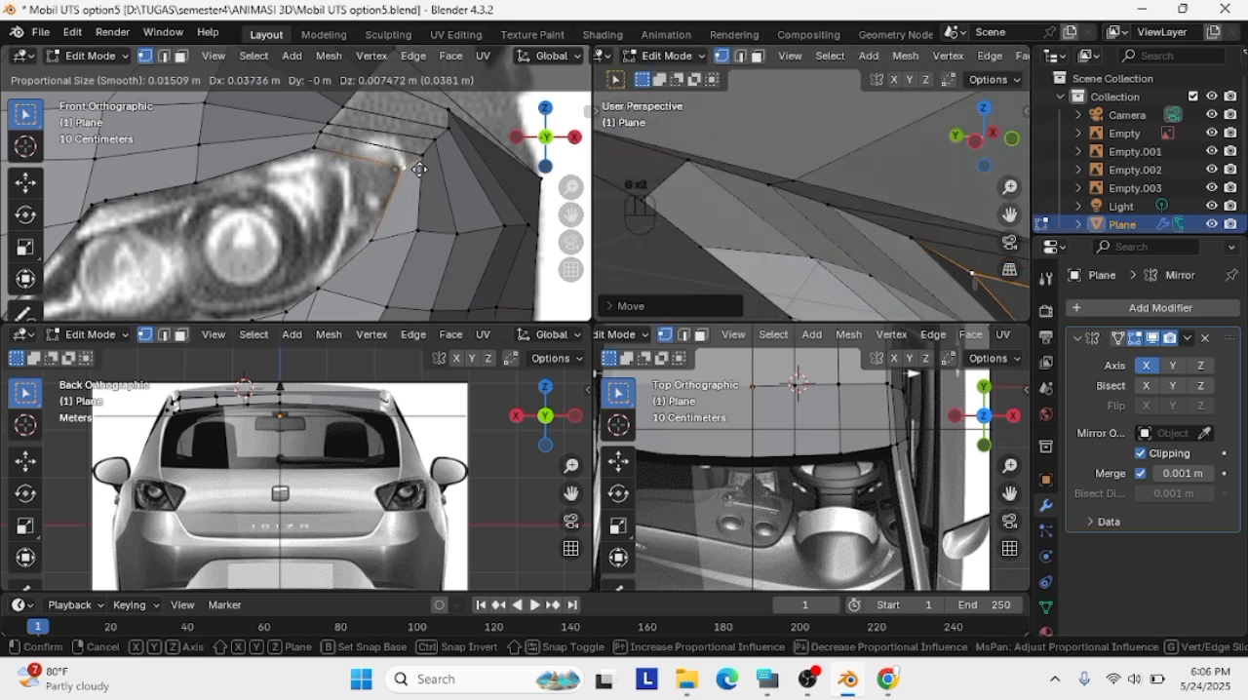
click(425, 175)
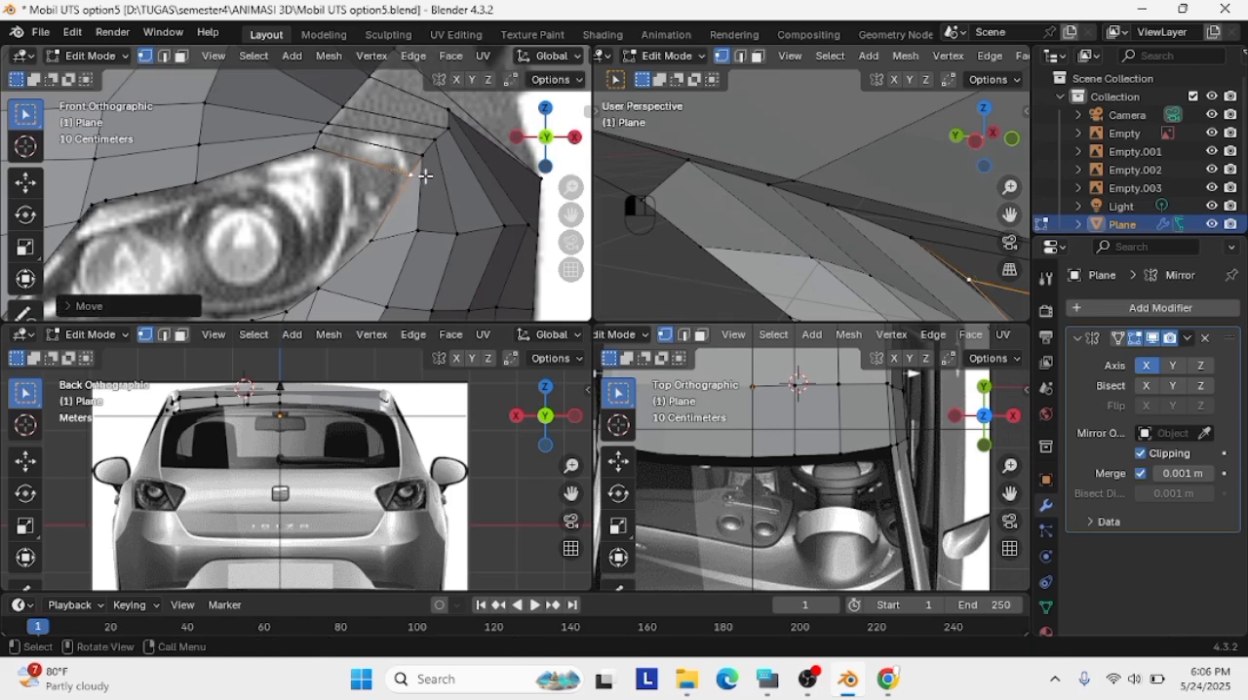
Adjust the depth of the vertex on the headlight's outer edge below the upper corner
middle_drag(844, 230, 765, 301)
key(g)
click(760, 302)
scroll(764, 301, down, 2)
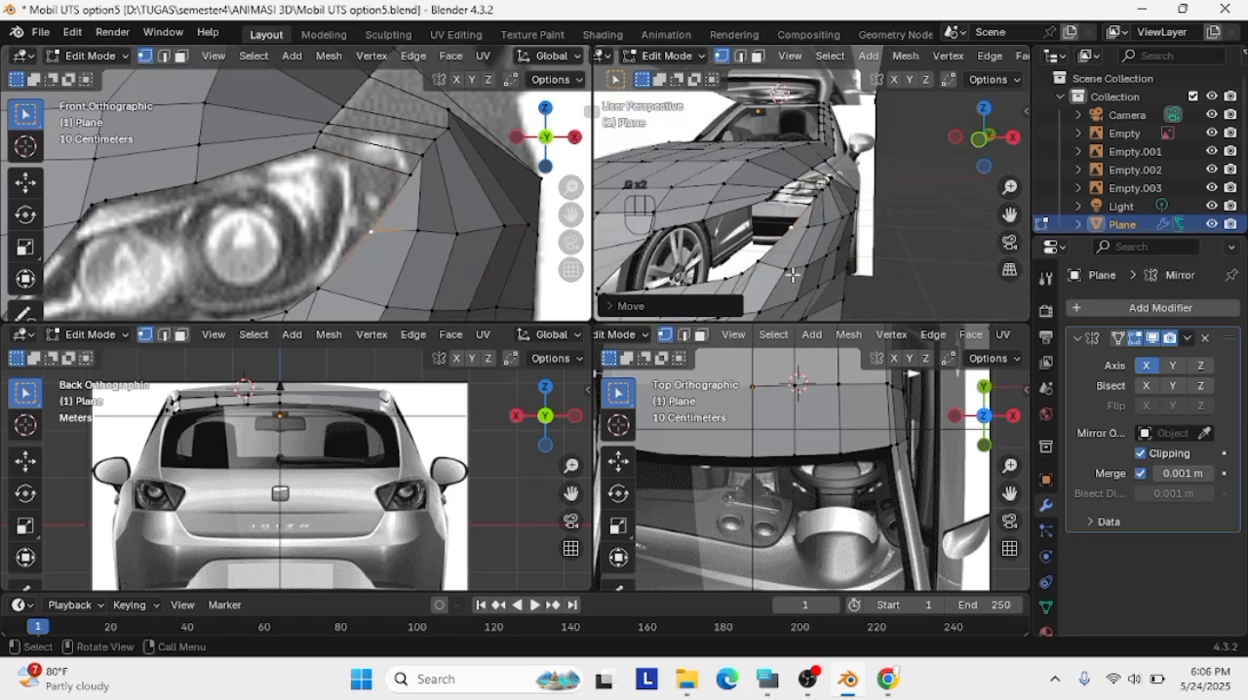
Move the outermost fender vertex below the side mirror up and inward, and check it from the right side view
click(805, 267)
scroll(403, 139, down, 1)
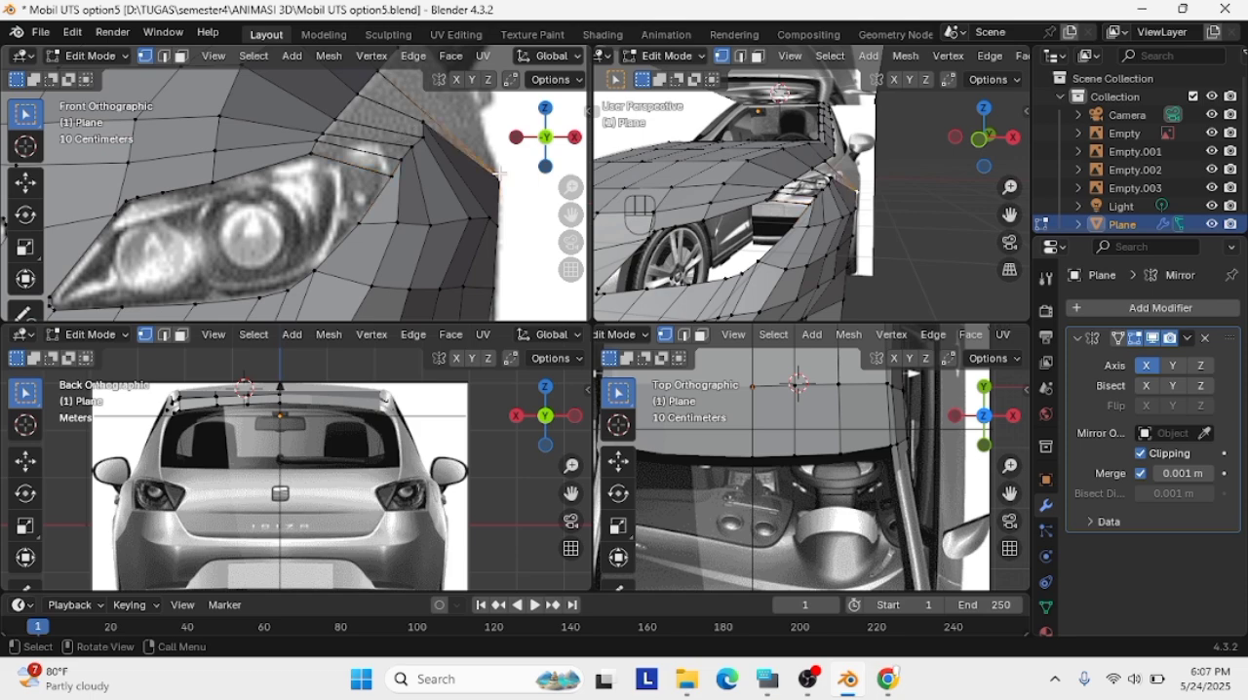
key(g)
click(430, 108)
click(1012, 137)
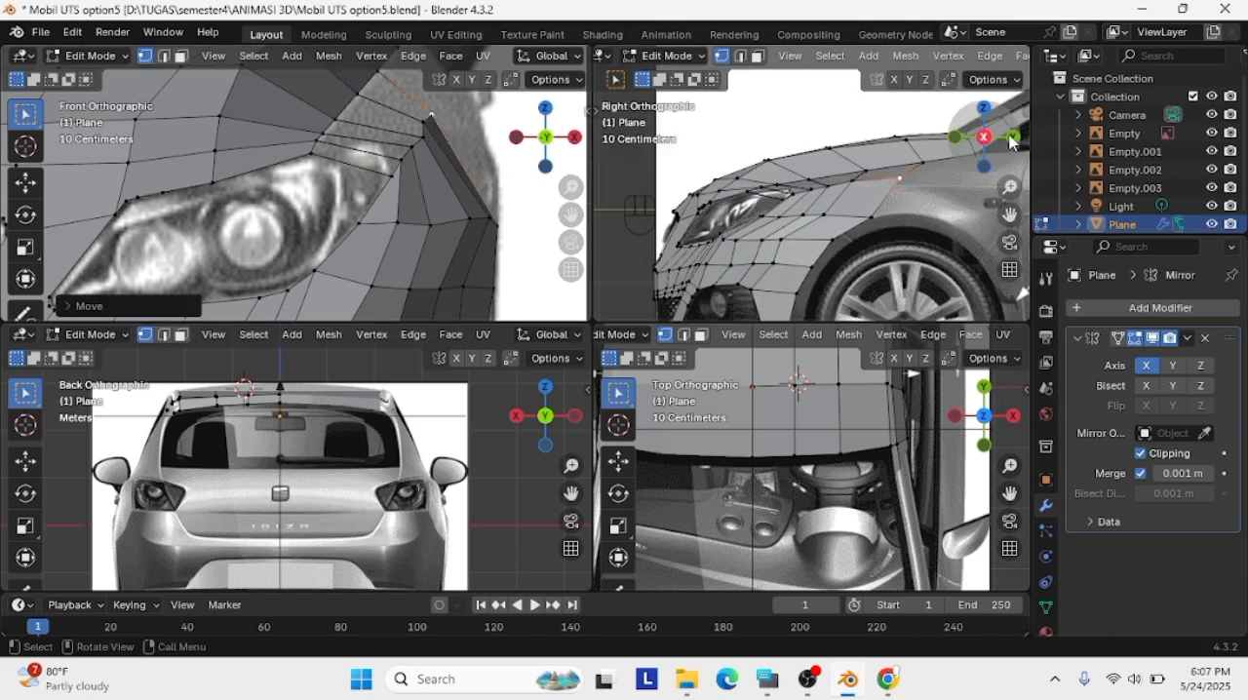
Move the fender vertex above the headlight's outer corner slightly inward and down against the front reference
scroll(397, 96, up, 1)
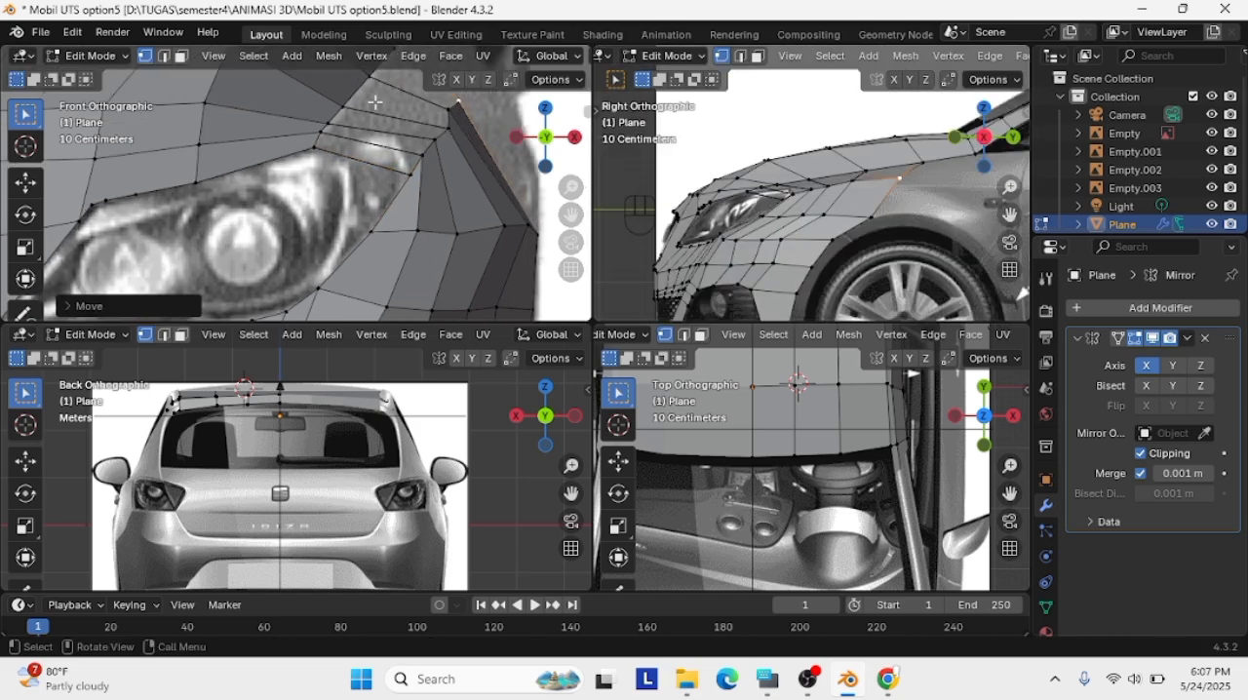
click(451, 123)
key(g)
click(419, 158)
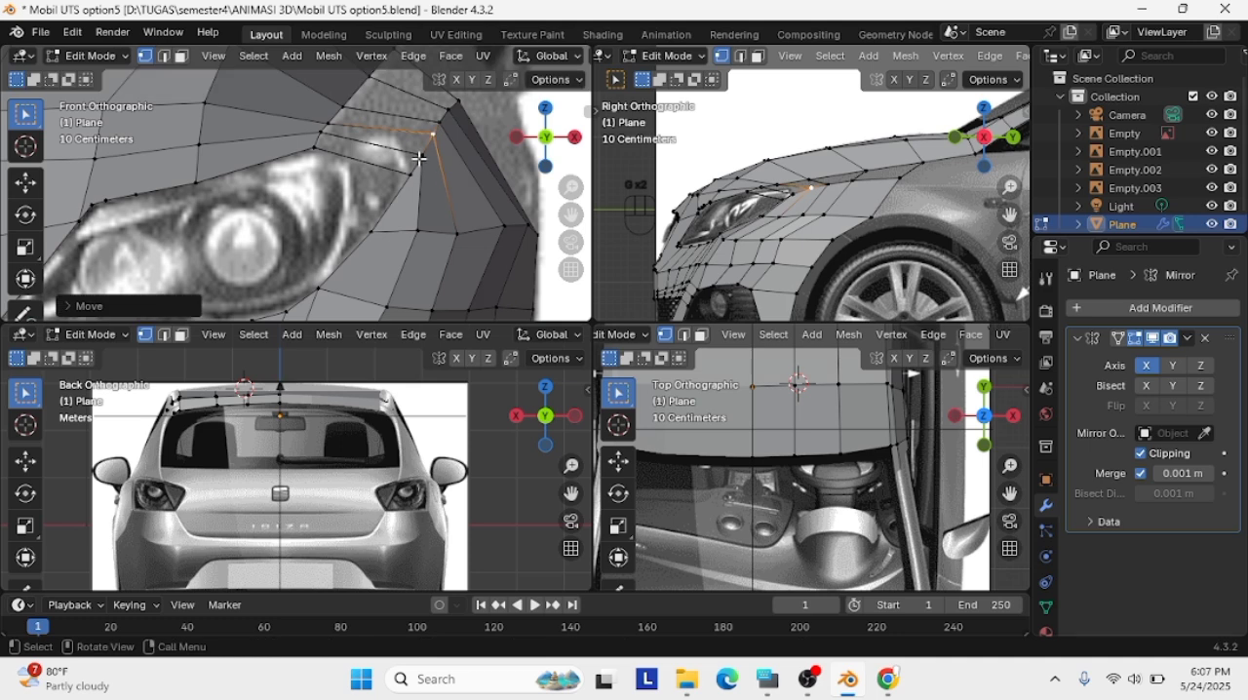
scroll(464, 117, down, 1)
click(455, 109)
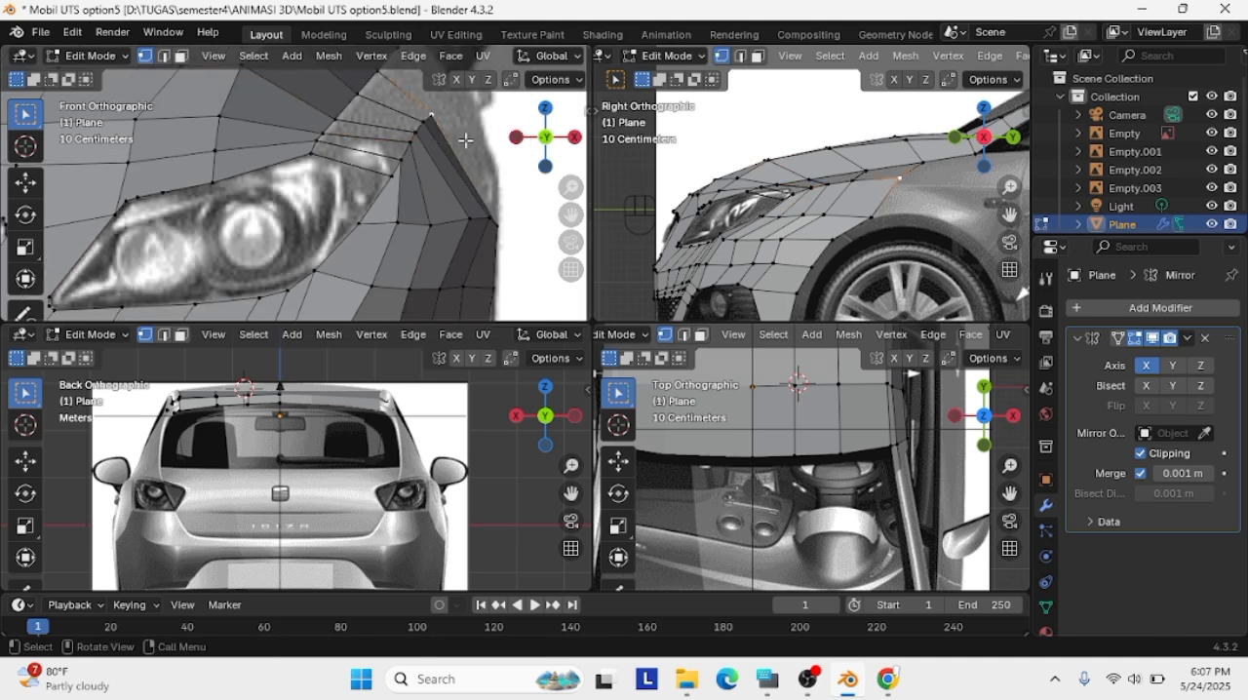
Try loop cuts through the fender strip above the headlight's outer corner and undo them
key(ctrl+r)
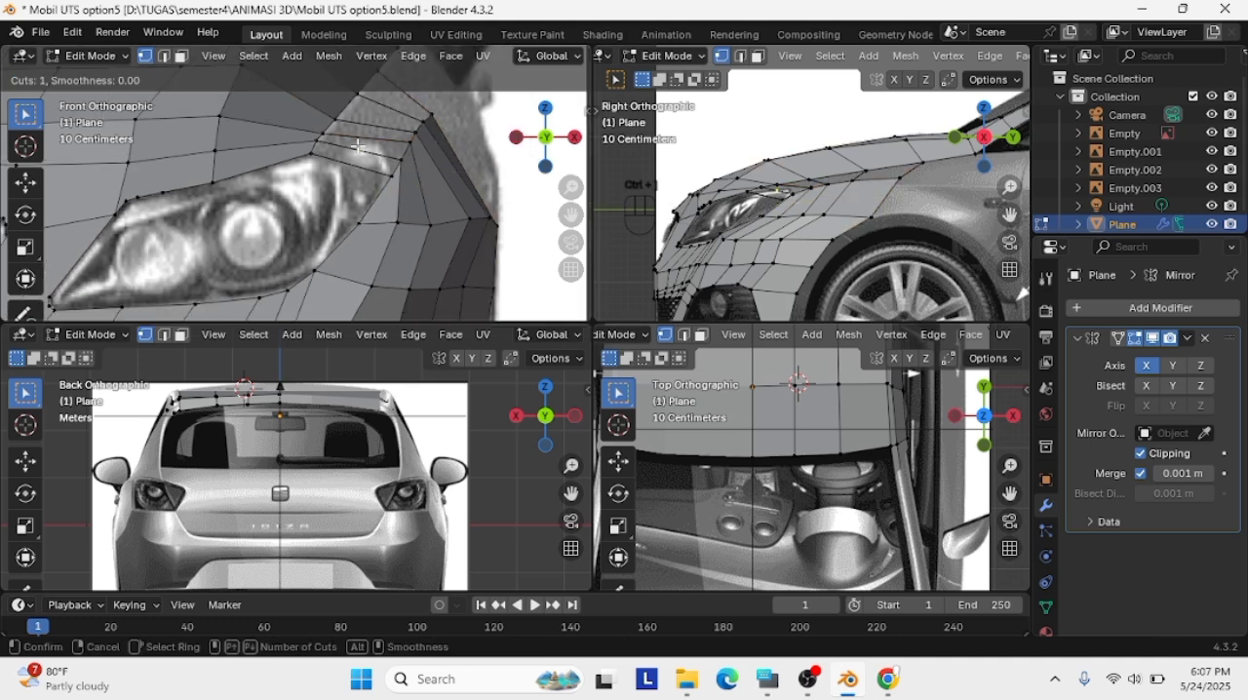
click(467, 158)
click(474, 158)
key(ctrl+z)
key(ctrl+z)
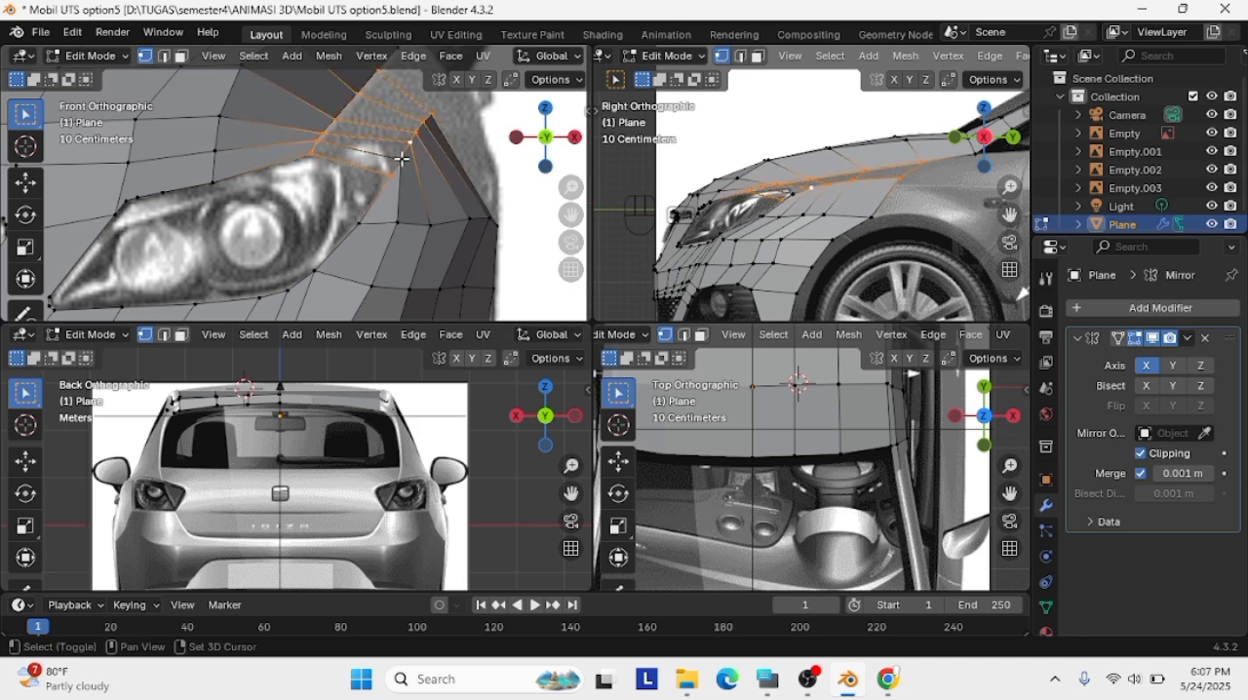
click(434, 117)
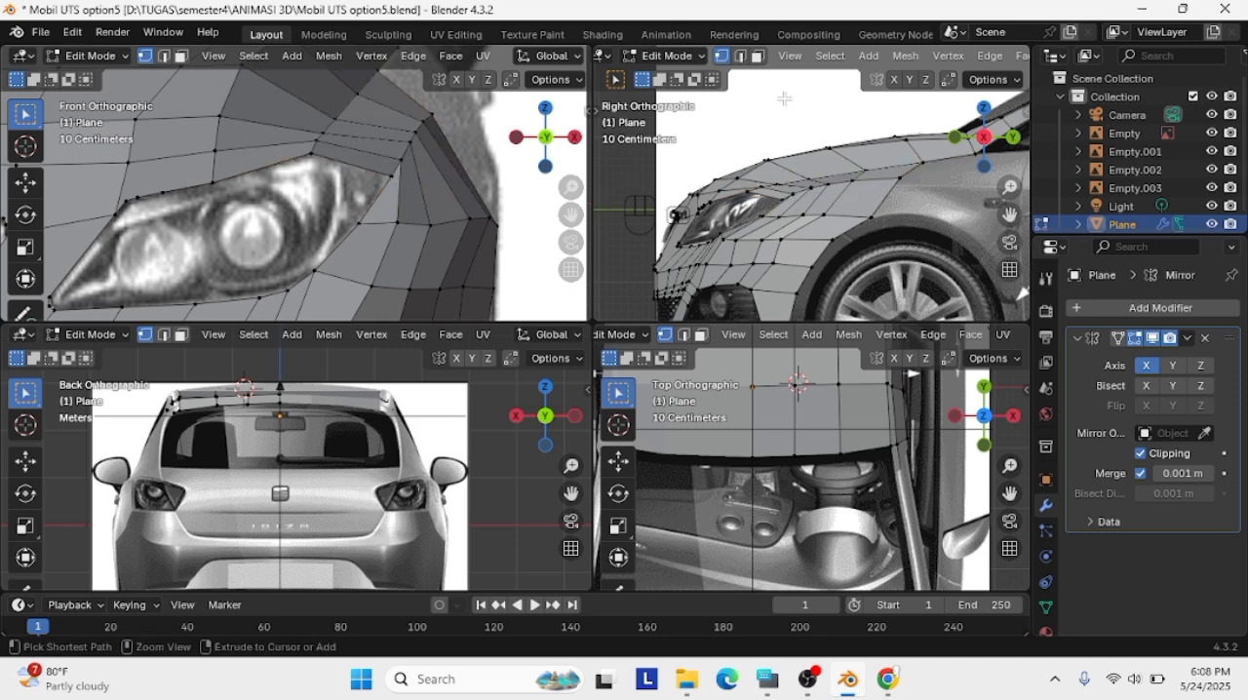
key(ctrl+r)
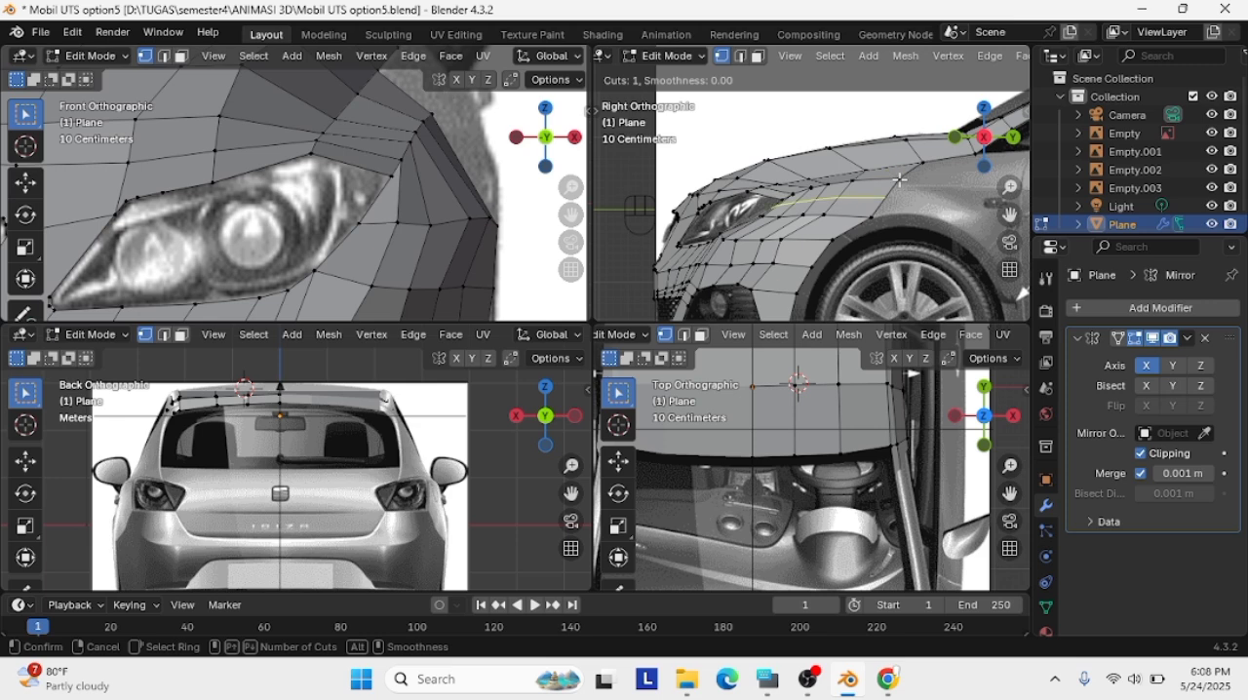
click(826, 105)
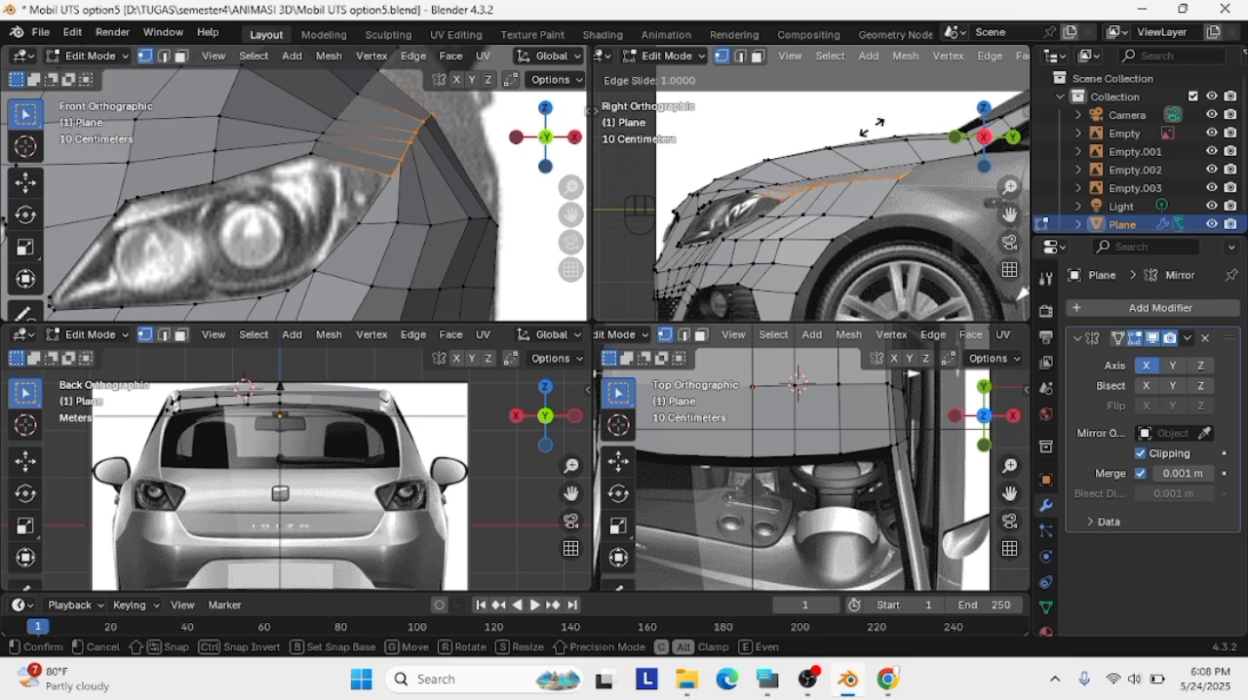
click(871, 125)
key(ctrl+z)
key(ctrl+z)
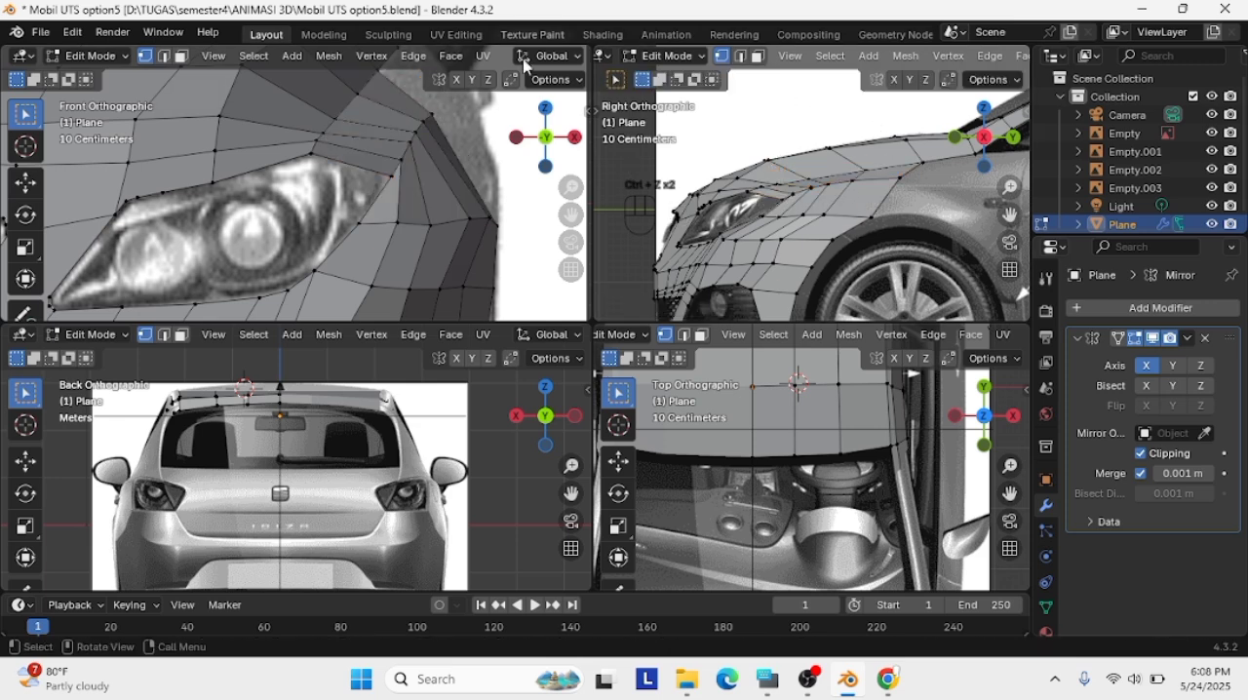
Add a loop cut through the fender strip above the headlight's outer corner and move it about 0.44 m rearward in the side view
key(ctrl+r)
click(729, 193)
key(g)
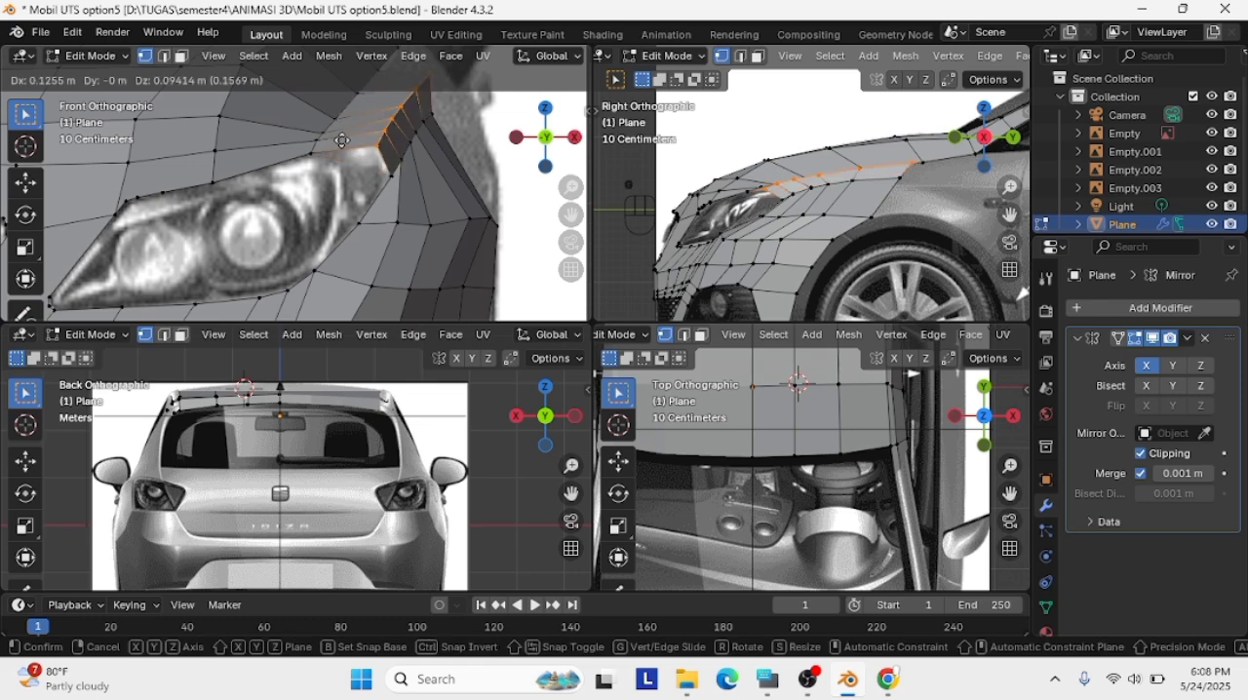
click(362, 121)
scroll(362, 123, up, 2)
shift+middle_drag(361, 123, 223, 146)
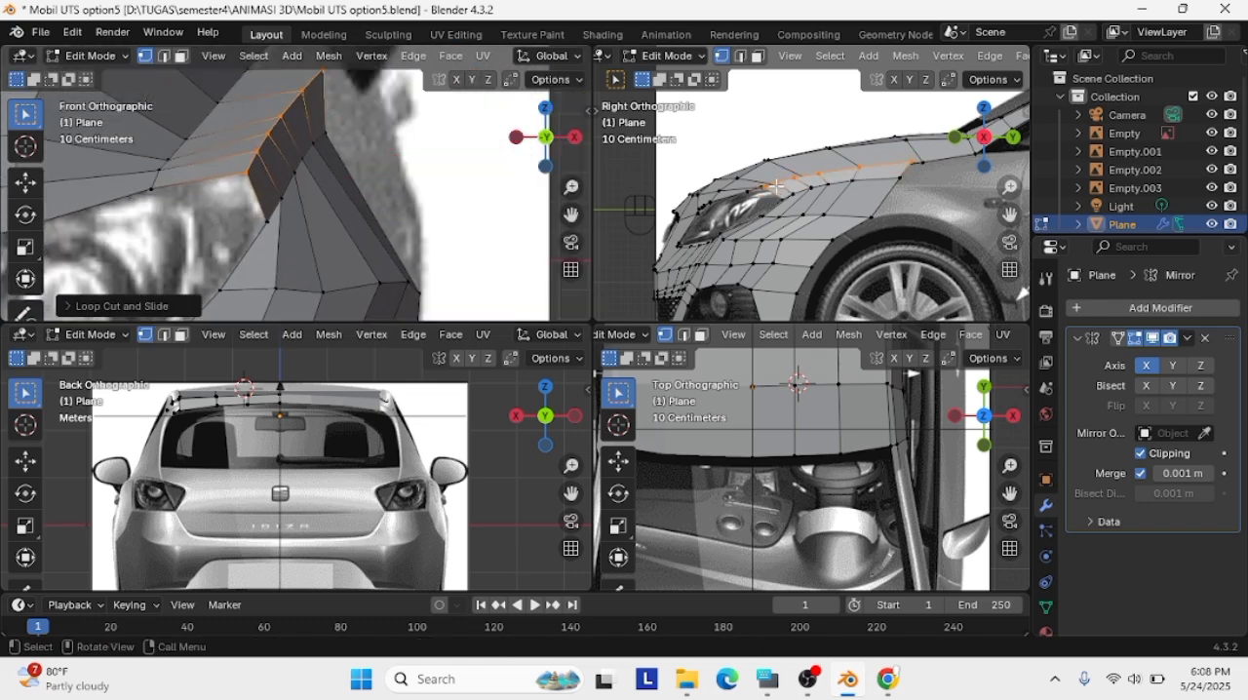
key(g)
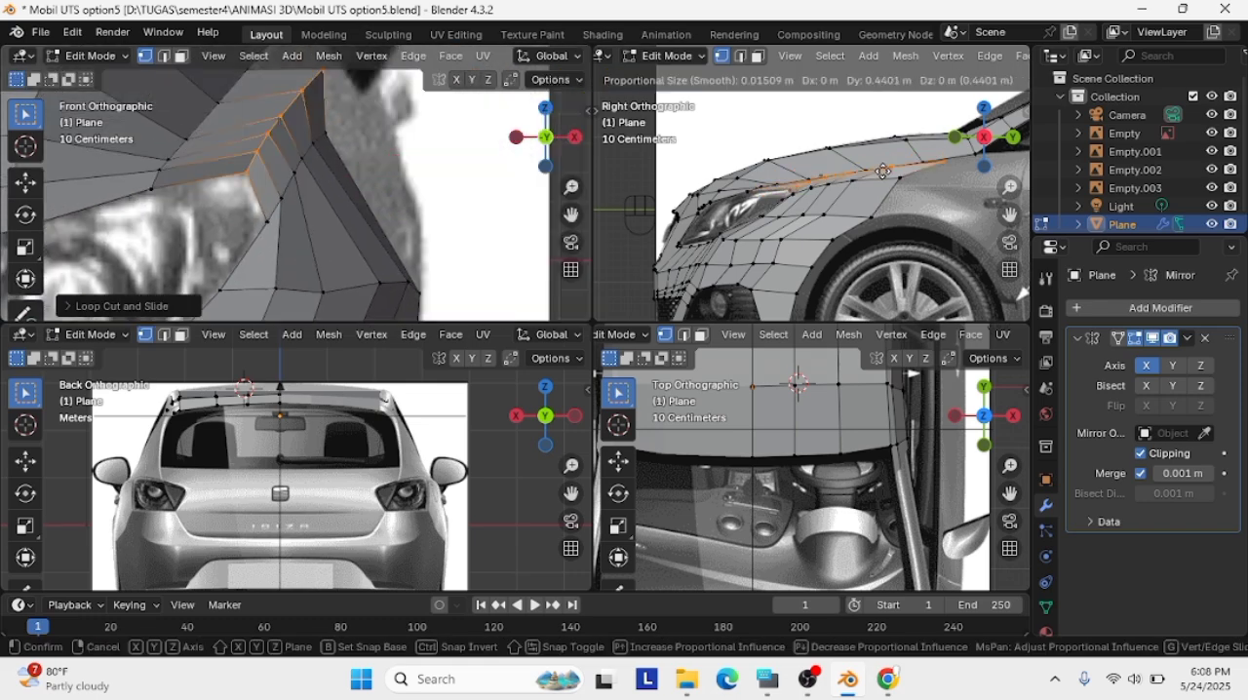
click(882, 171)
Adjust the position of the fender strip's new edge loop in a perspective view
middle_drag(351, 237, 162, 211)
middle_drag(138, 105, 296, 167)
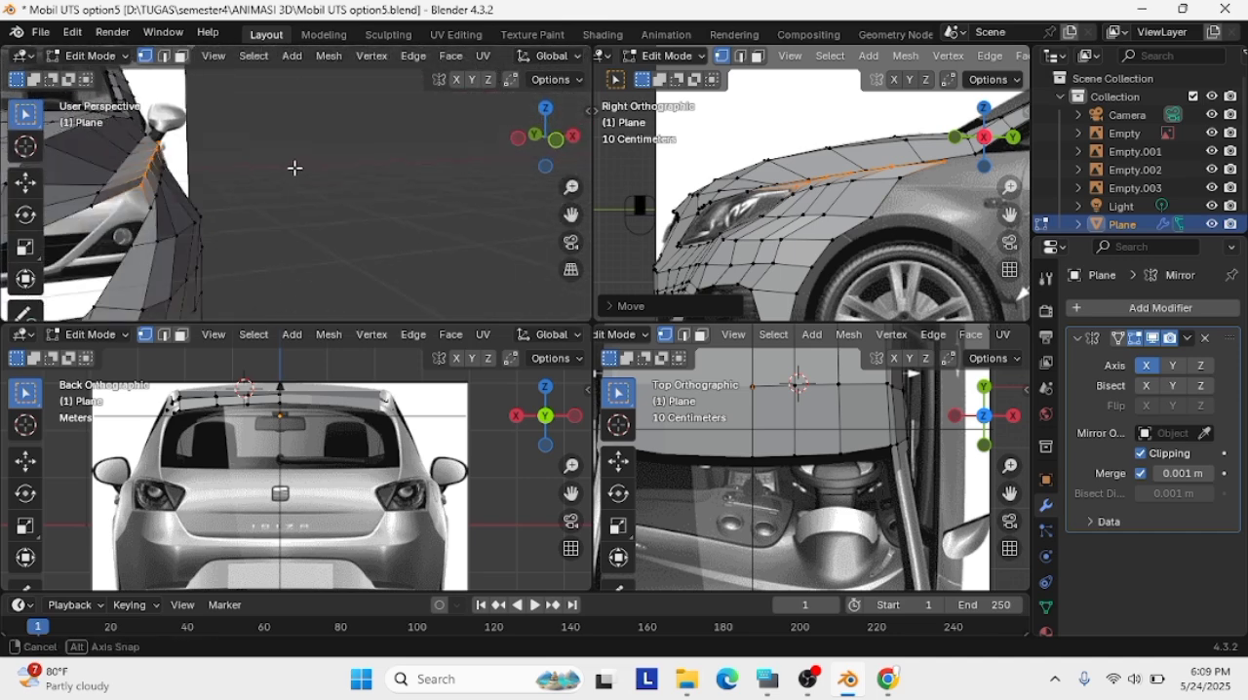
key(g)
click(287, 179)
scroll(149, 183, down, 3)
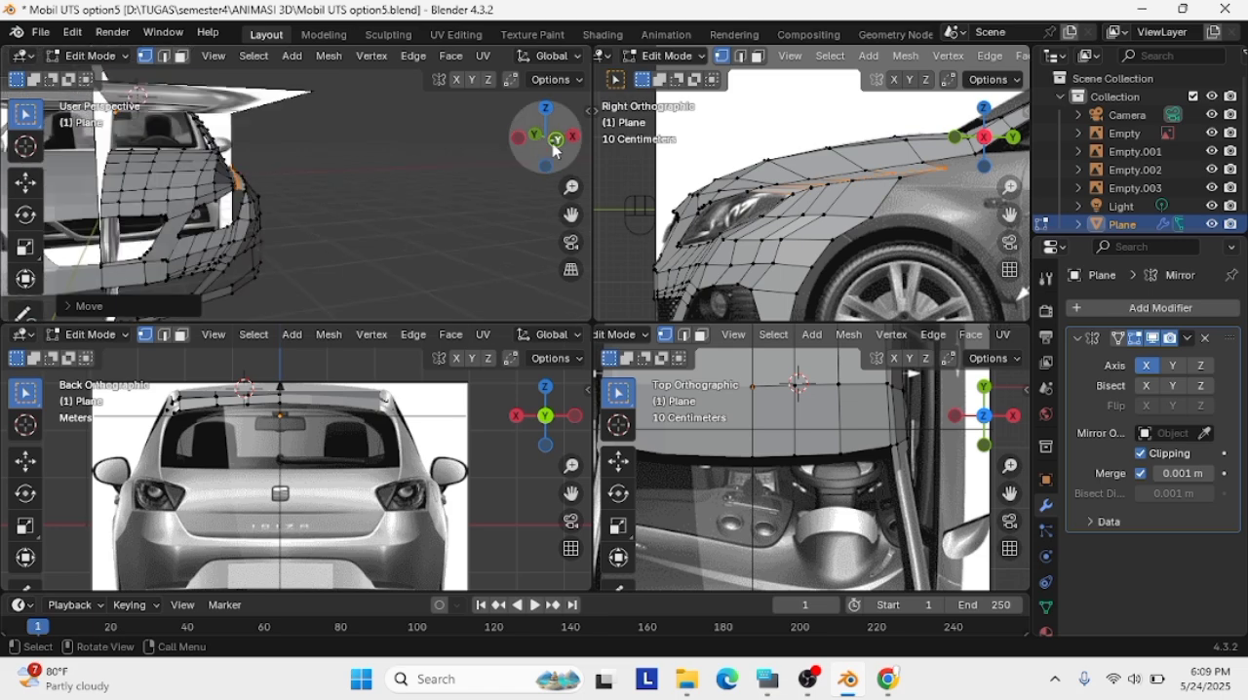
Align the fender strip's edge loop with the contour above the headlight's outer corner in the front reference
click(554, 140)
scroll(172, 162, up, 5)
drag(571, 214, 651, 240)
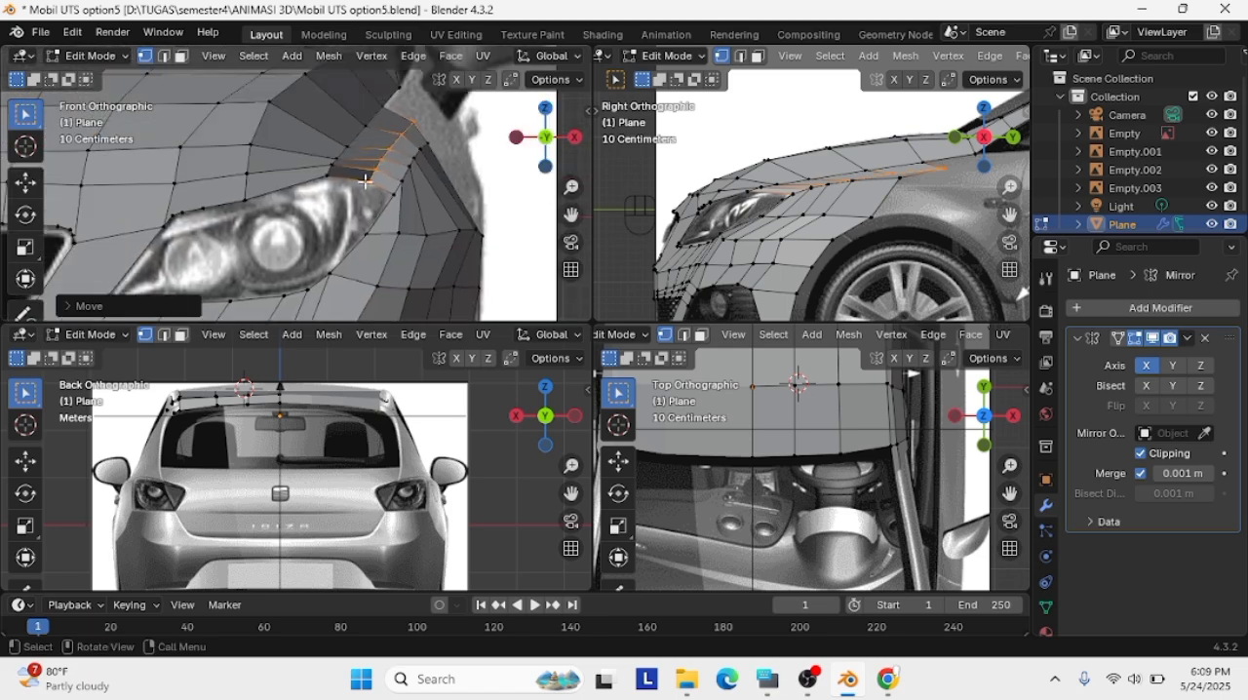
key(g)
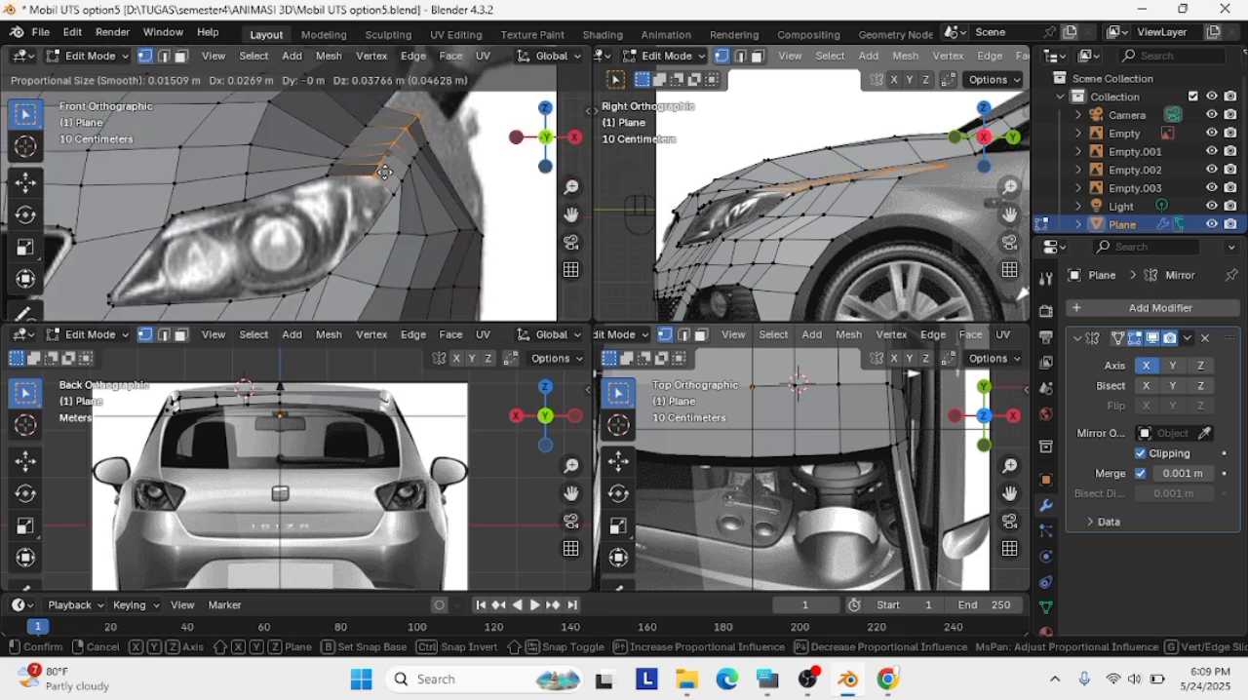
click(372, 185)
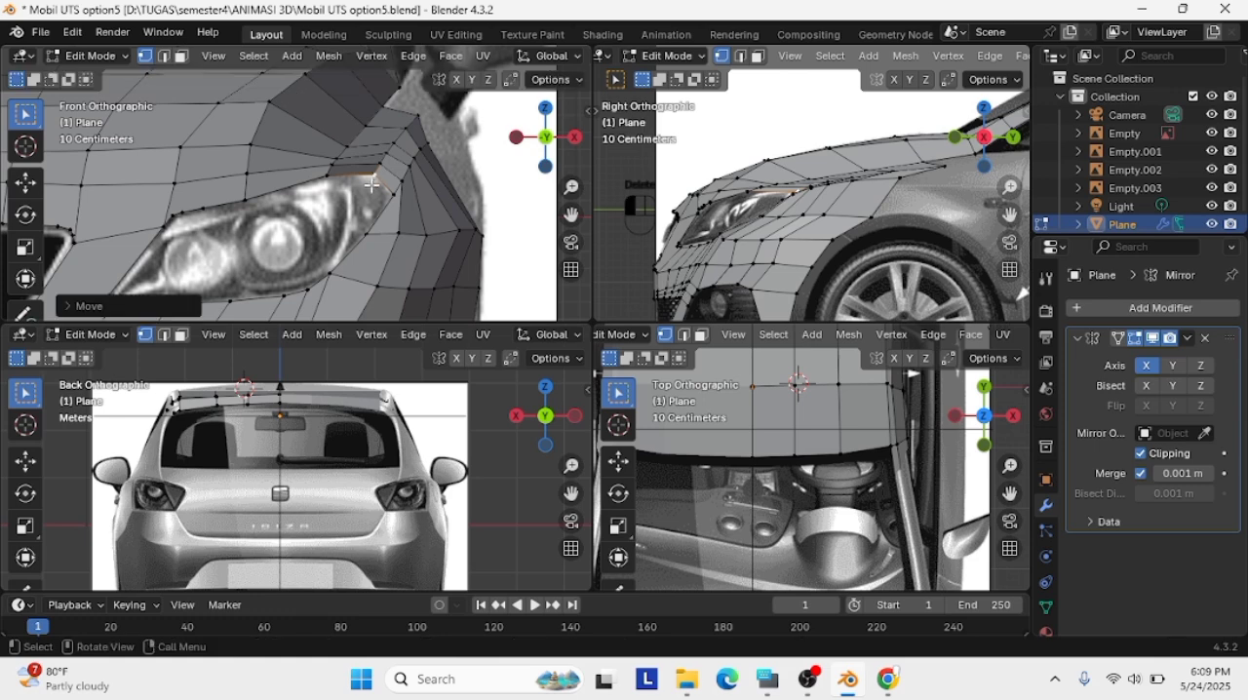
Delete the geometry covering the headlight's outer corner and move the surrounding vertices onto the headlight outline
key(Delete)
key(Delete)
key(g)
click(390, 182)
click(392, 207)
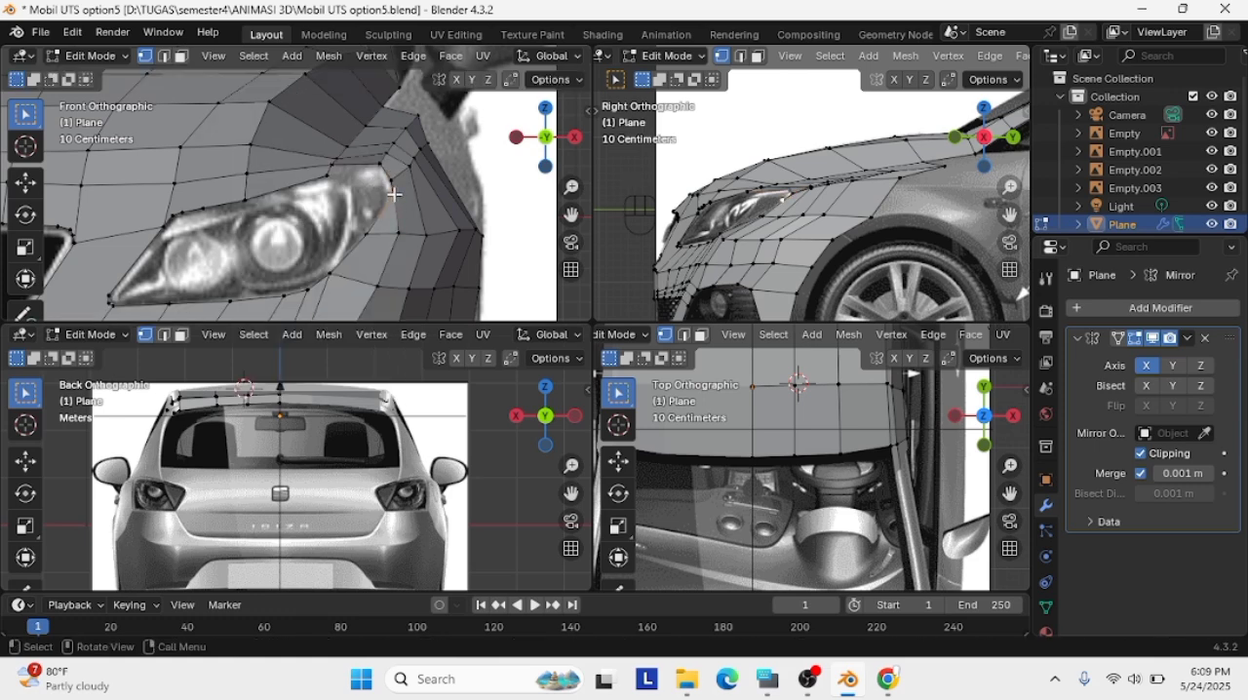
key(g)
click(384, 210)
click(389, 181)
key(g)
click(389, 182)
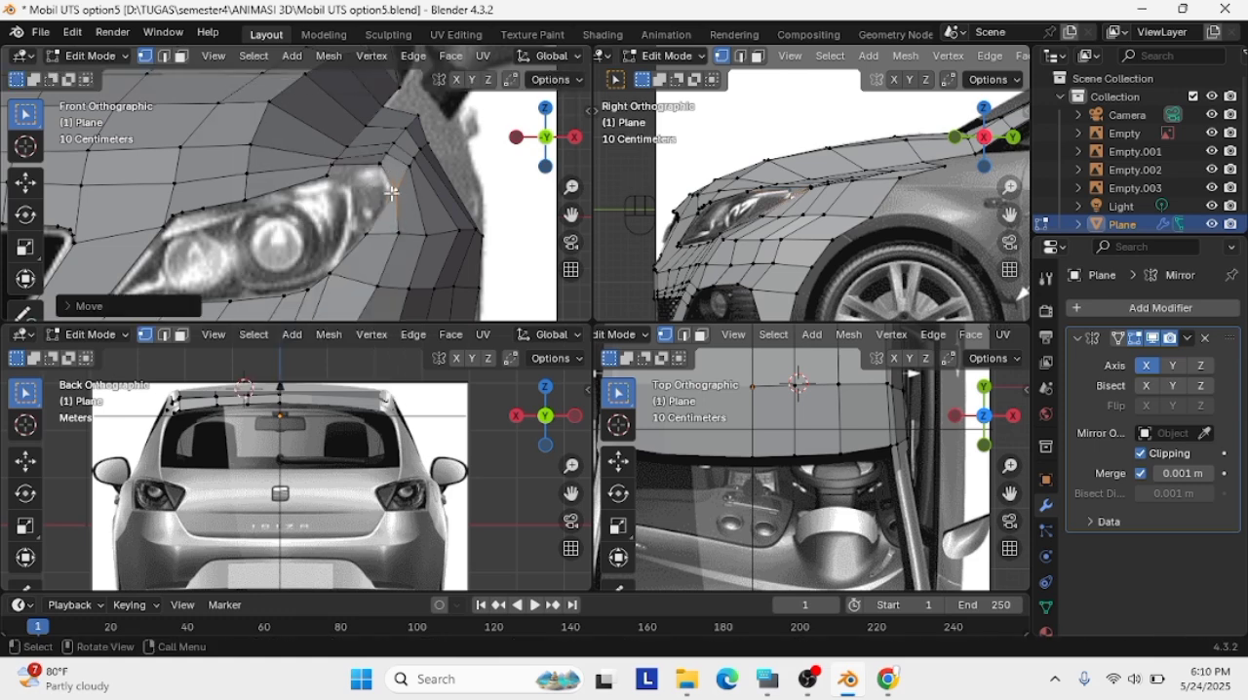
Try to shift the vertex on the headlight's outer edge below the corner onto the outline, and undo the moves
key(ctrl+z)
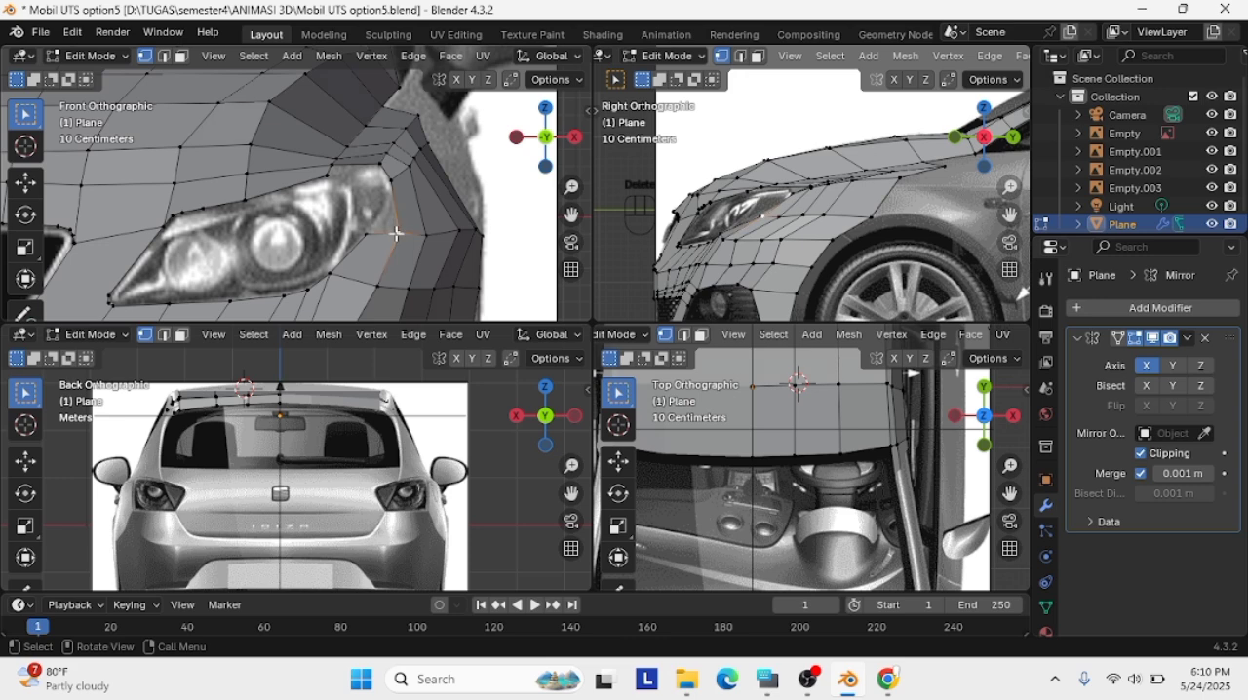
key(g)
click(382, 224)
click(387, 226)
key(g)
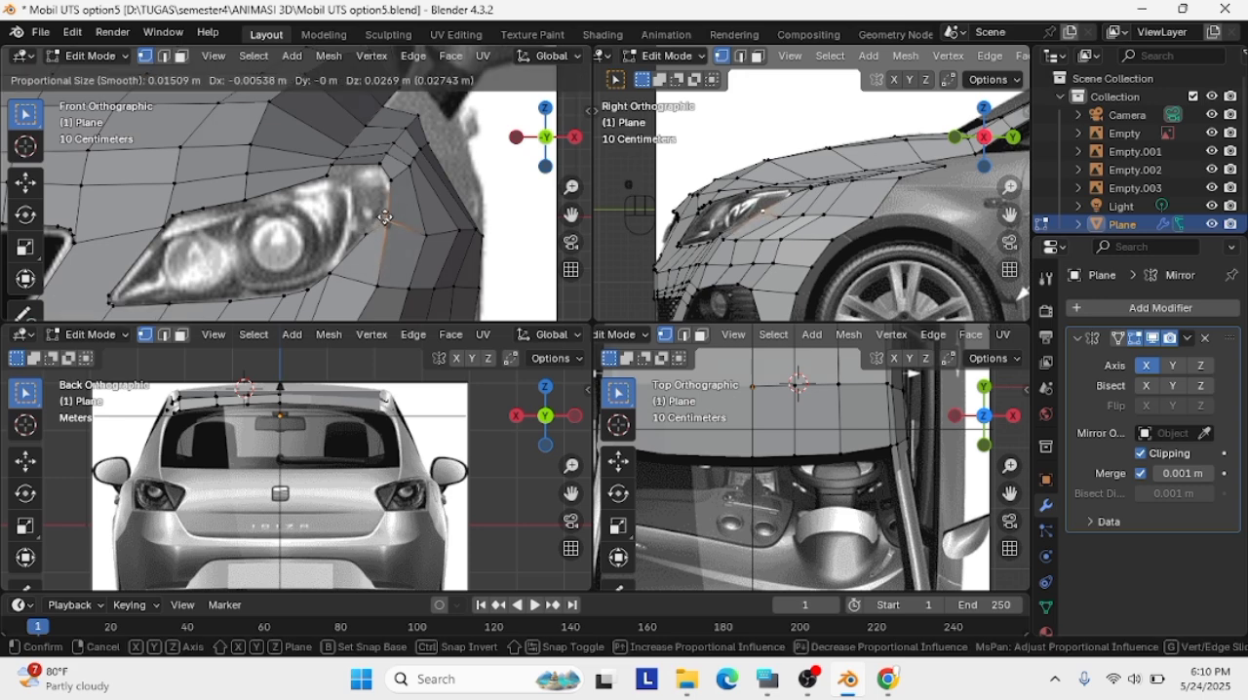
click(389, 213)
key(ctrl+z)
key(ctrl+z)
key(ctrl+z)
key(ctrl+z)
key(ctrl+z)
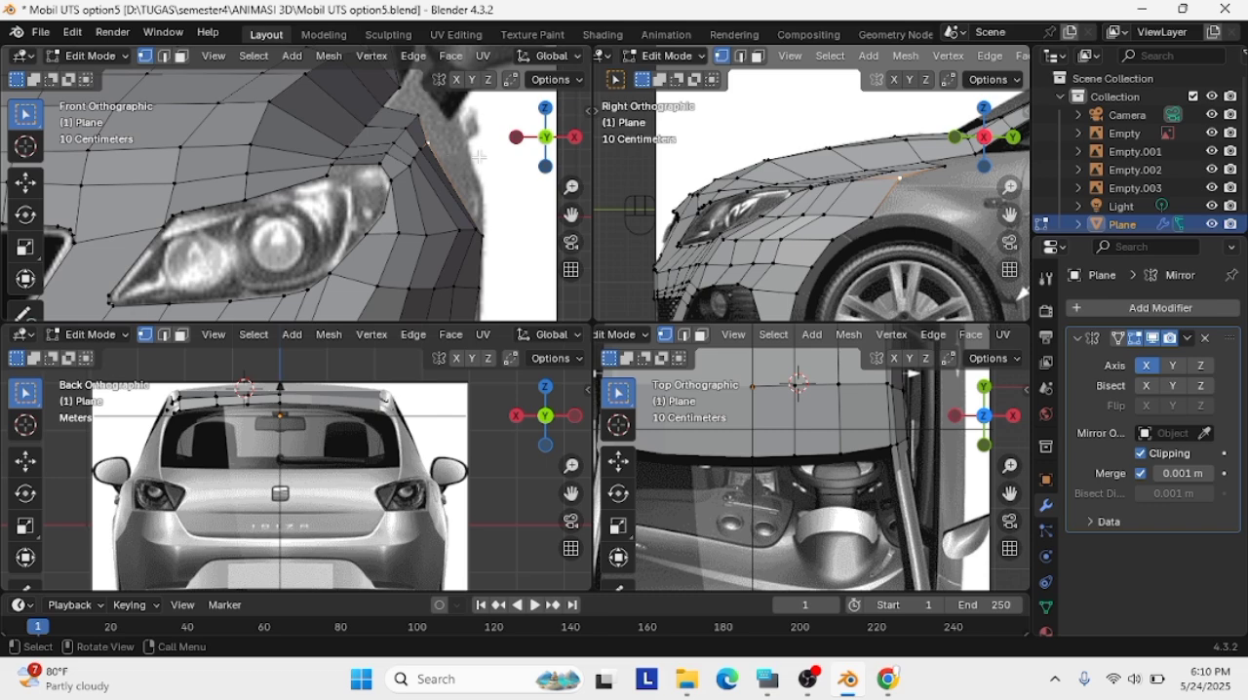
Inspect the front fender mesh around the headlight from several perspective angles
middle_drag(479, 155, 89, 154)
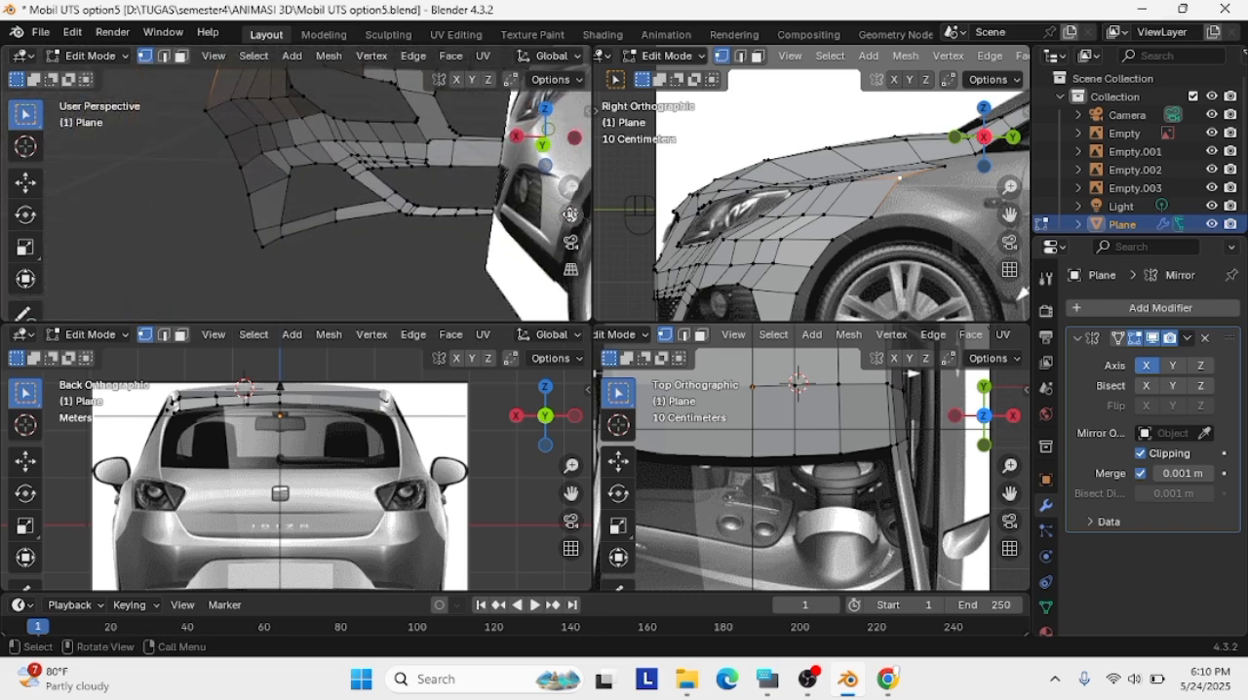
middle_drag(342, 122, 284, 83)
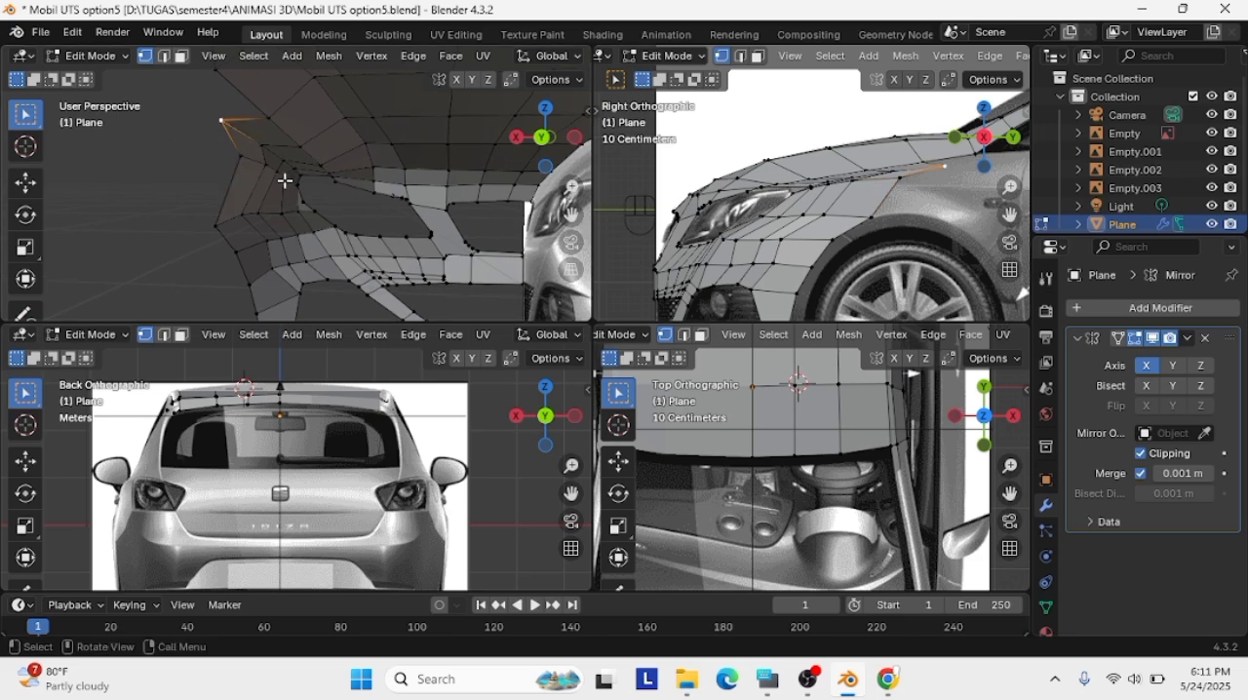
scroll(468, 334, down, 1)
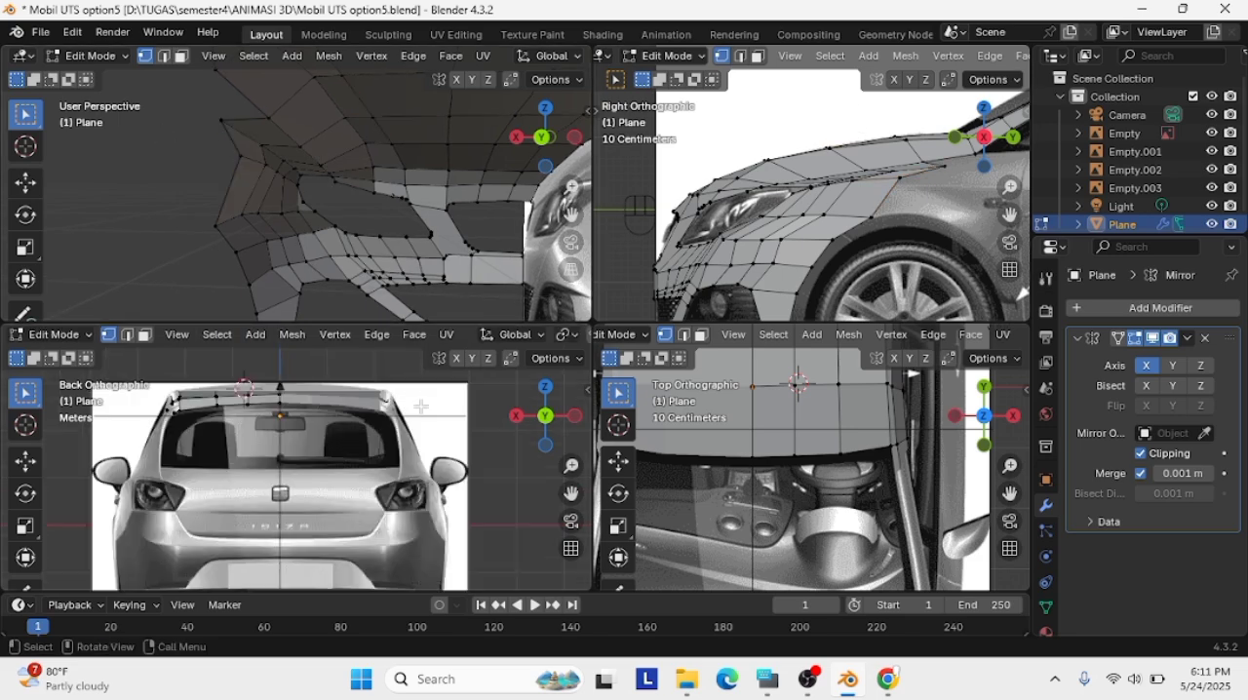
scroll(682, 409, down, 1)
scroll(683, 243, down, 1)
scroll(453, 227, down, 8)
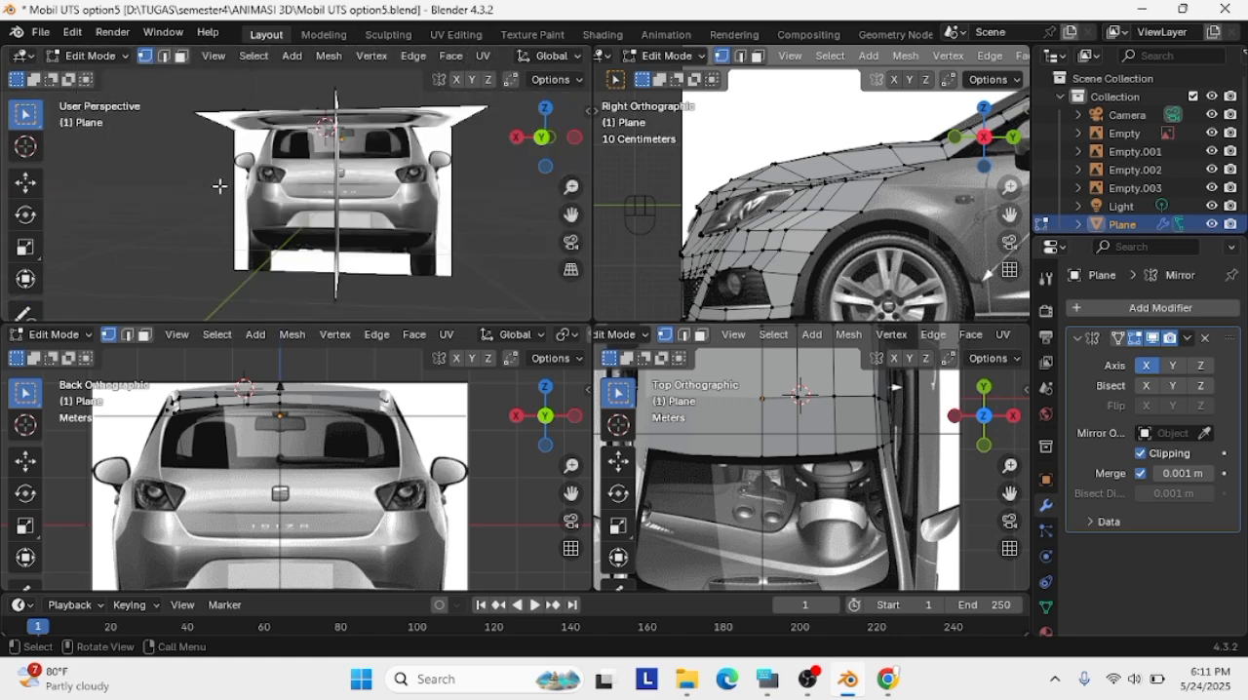
middle_drag(220, 186, 400, 202)
scroll(228, 209, up, 6)
middle_drag(228, 209, 419, 161)
scroll(288, 174, down, 6)
scroll(358, 172, up, 5)
Move a front fender vertex slightly upward in the orbited view and return to the front view
click(448, 213)
key(g)
click(454, 188)
click(545, 137)
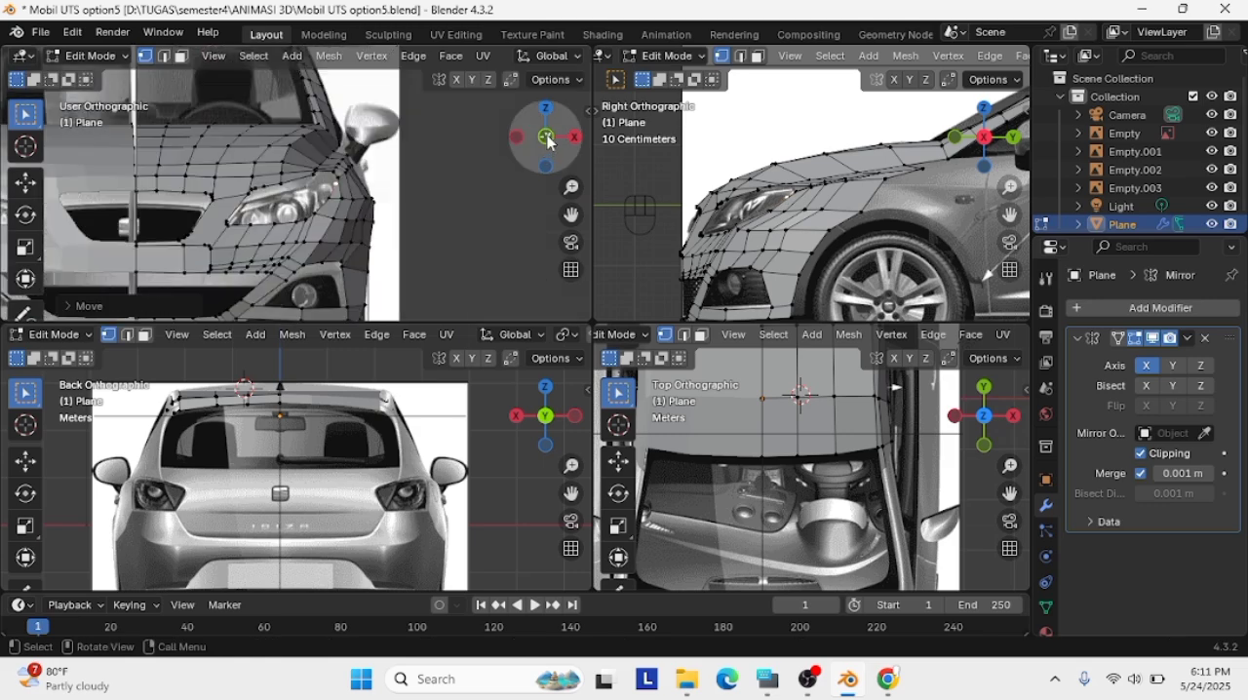
Move the vertex on the headlight's upper edge onto the headlight outline in the front reference
scroll(445, 215, up, 8)
click(350, 190)
key(g)
click(344, 184)
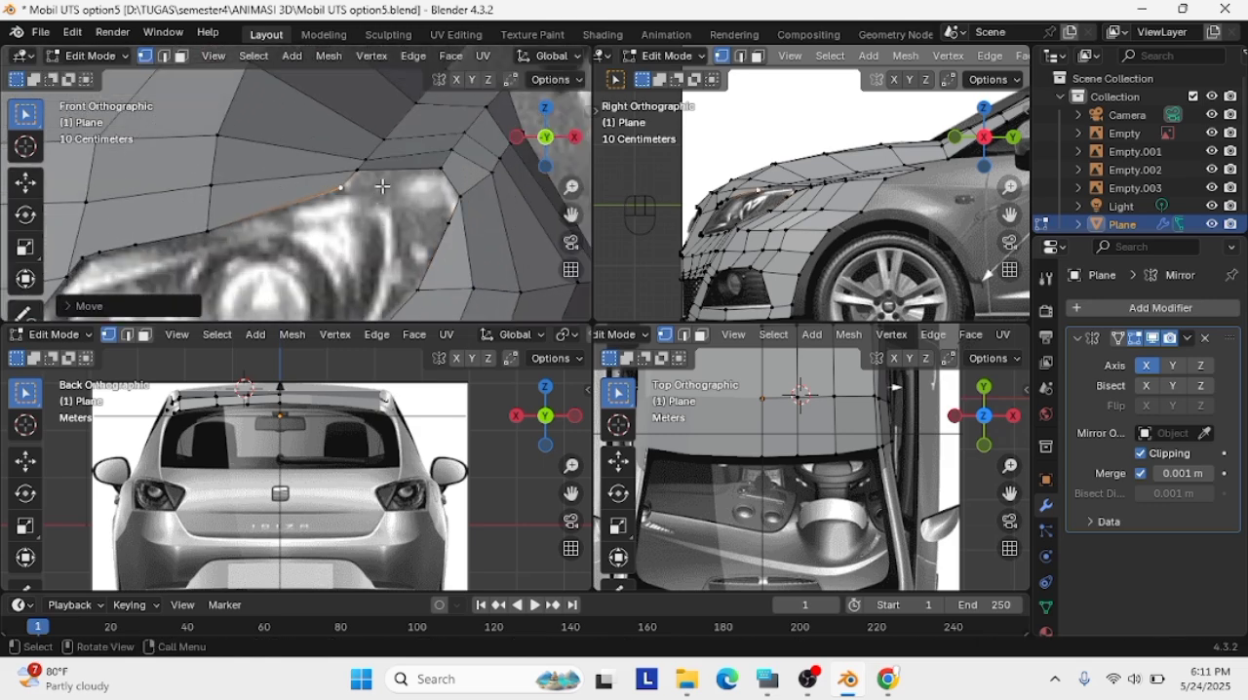
key(g)
click(311, 189)
Adjust the neighbouring vertices along the headlight's upper edge near its outer corner to follow the front reference
click(364, 160)
scroll(409, 193, down, 2)
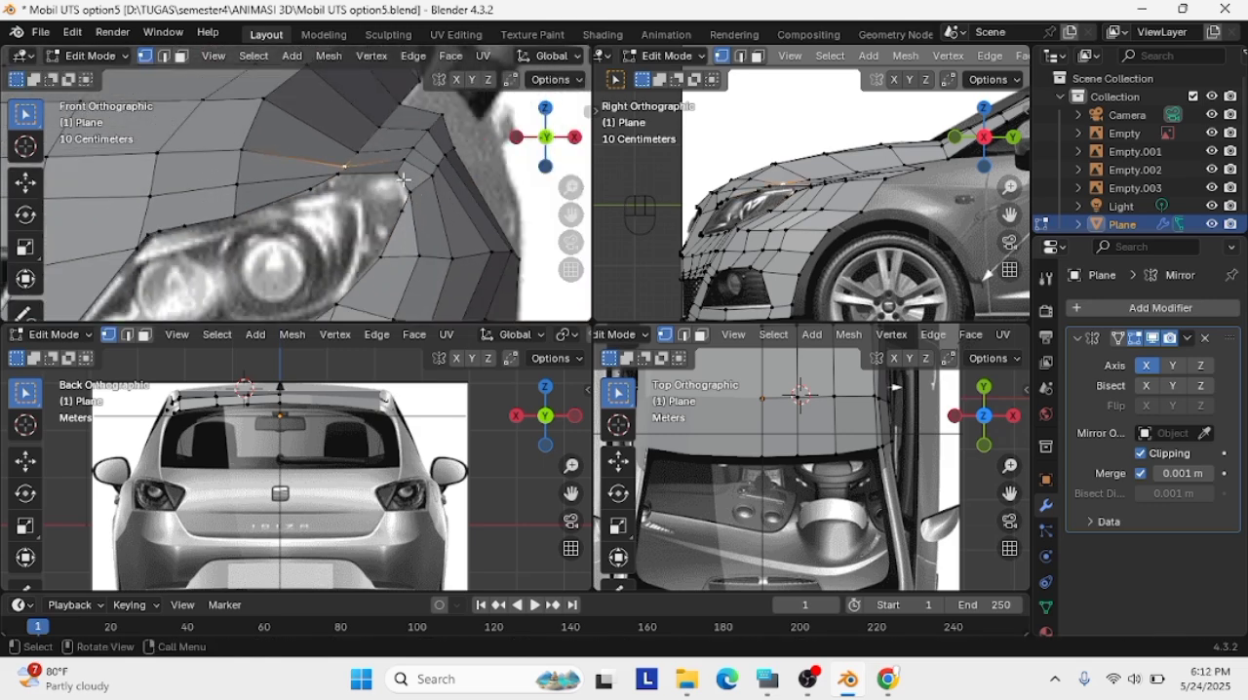
key(g)
click(400, 165)
click(461, 166)
key(g)
click(463, 171)
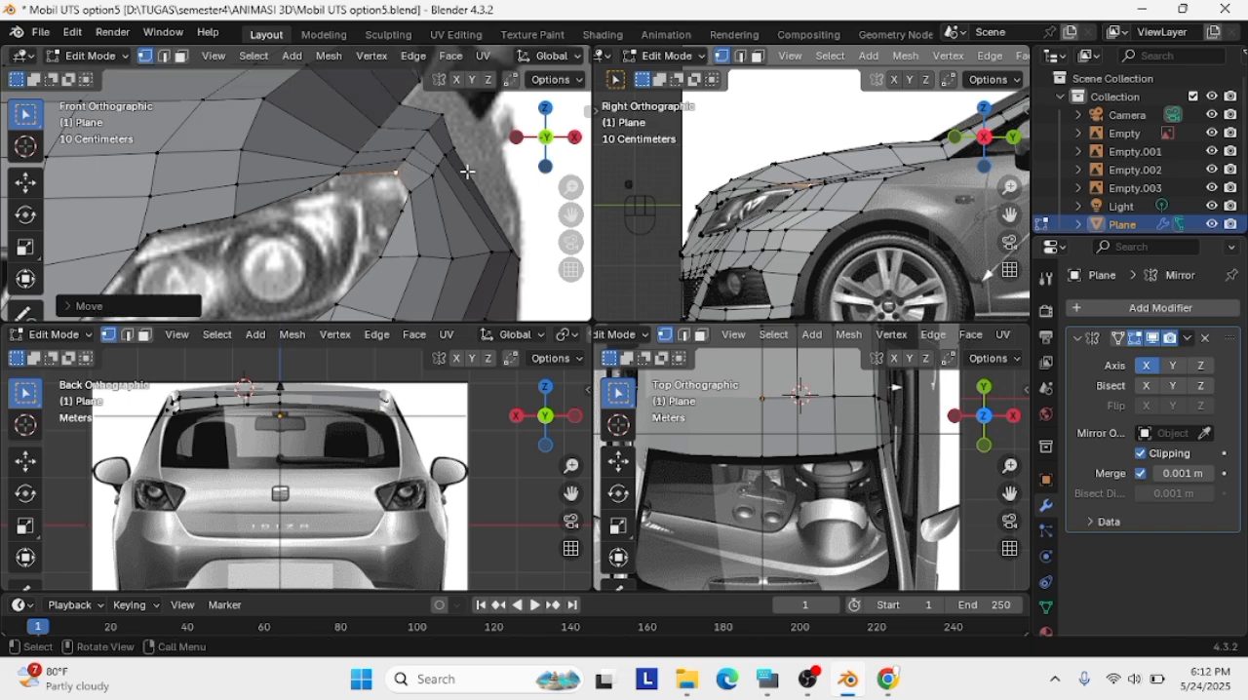
Select the fender edge vertices above the headlight's outer corner and move them up and forward in a perspective view
scroll(458, 175, down, 2)
click(407, 158)
scroll(460, 217, down, 1)
middle_drag(788, 254, 696, 221)
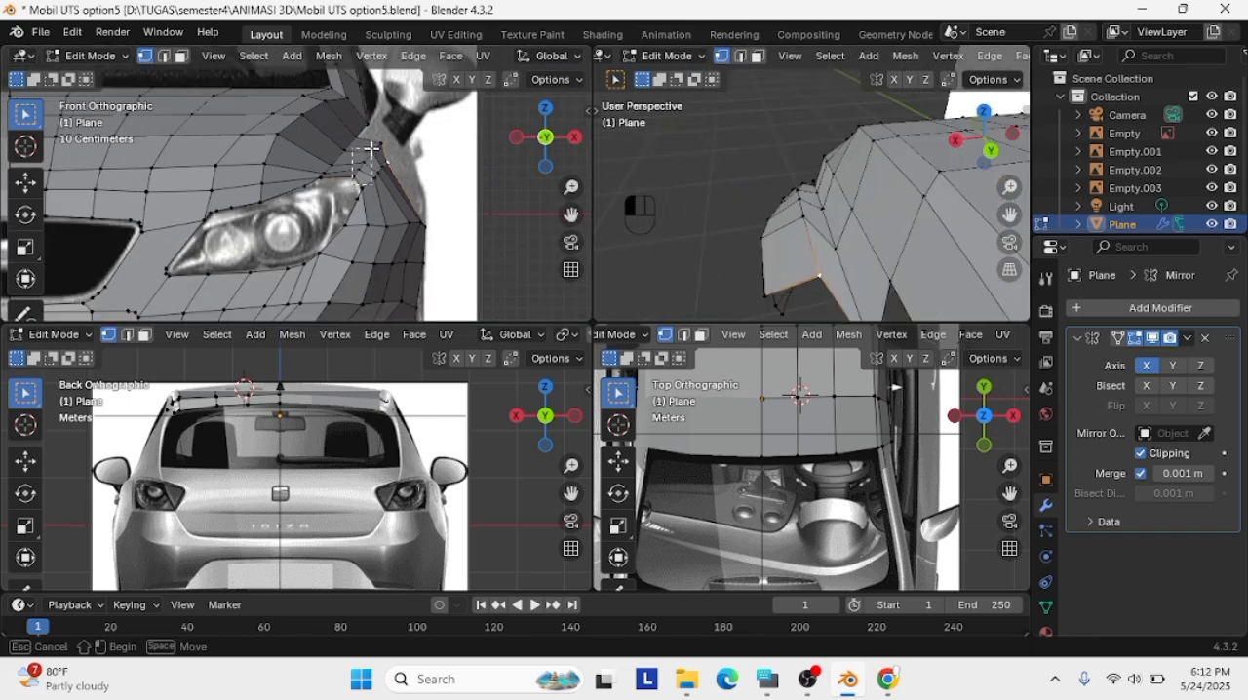
drag(372, 148, 393, 146)
key(g)
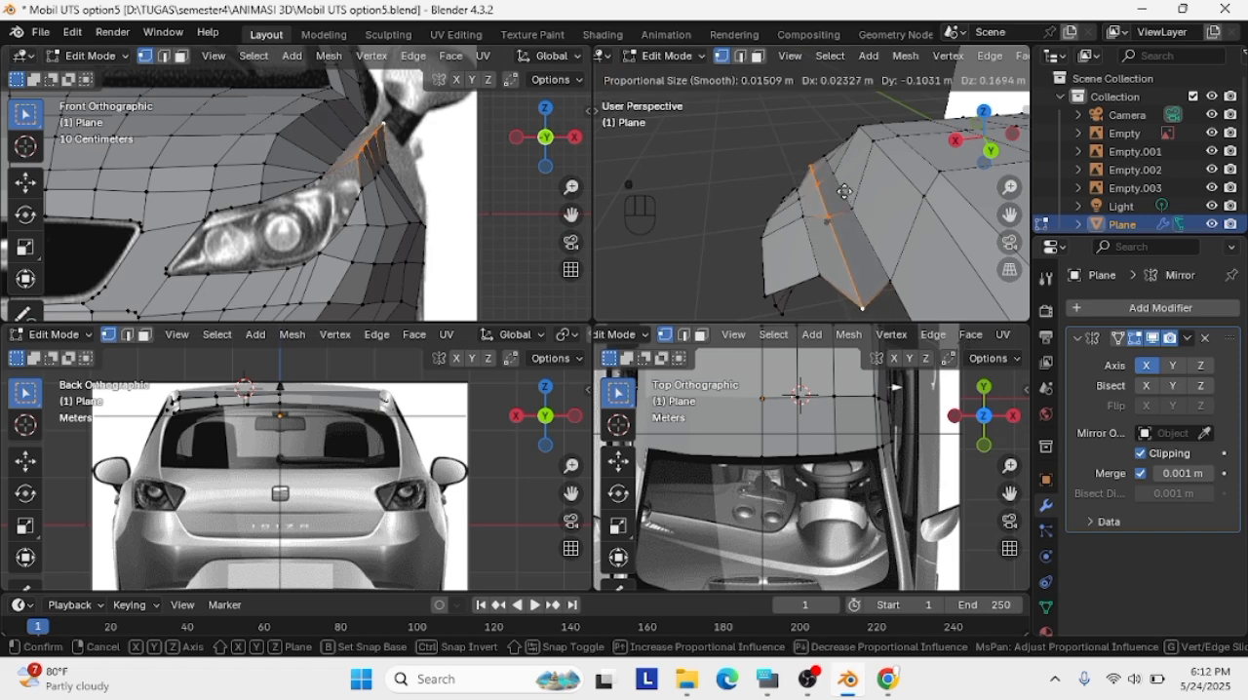
click(844, 197)
Refine the position of the fender edge vertices below the side mirror using the front and perspective views
scroll(849, 286, down, 9)
scroll(841, 271, up, 10)
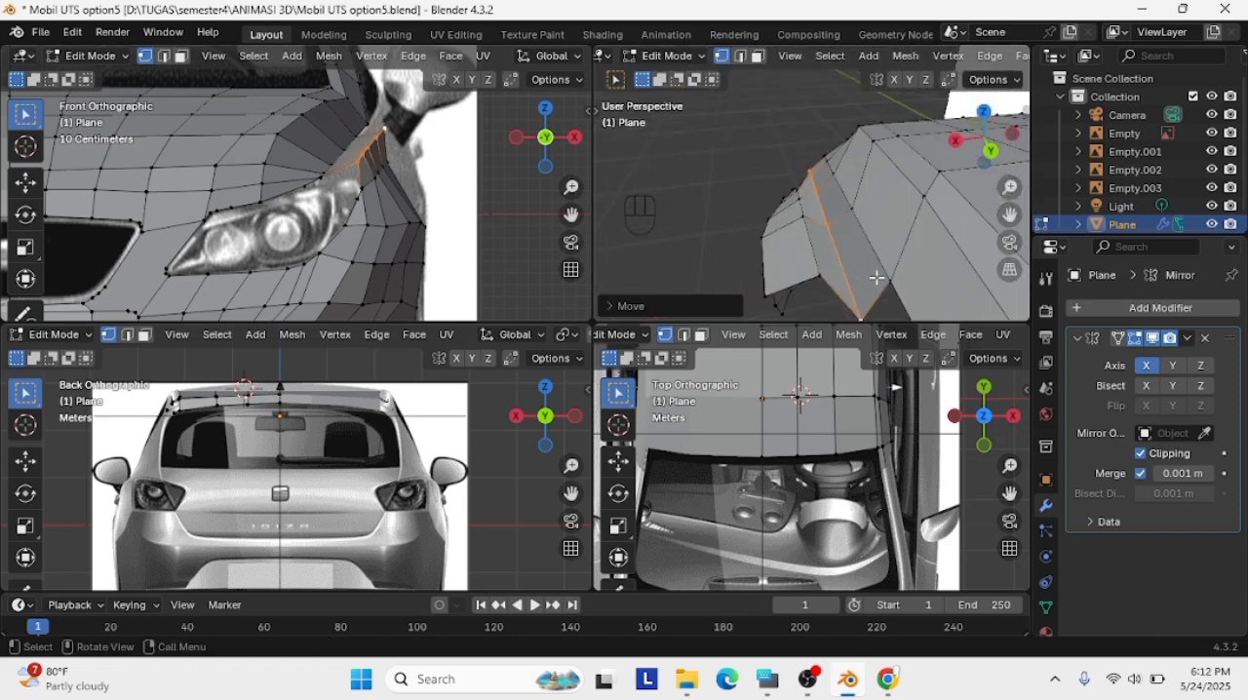
key(g)
click(411, 163)
middle_drag(892, 255, 977, 183)
key(g)
click(869, 225)
Review the front fender in Object Mode from different views and return to Edit Mode
scroll(877, 151, down, 3)
click(869, 137)
scroll(868, 137, up, 3)
click(644, 57)
click(639, 75)
click(973, 138)
click(957, 138)
click(1011, 139)
click(1011, 139)
scroll(884, 191, up, 7)
scroll(885, 194, down, 6)
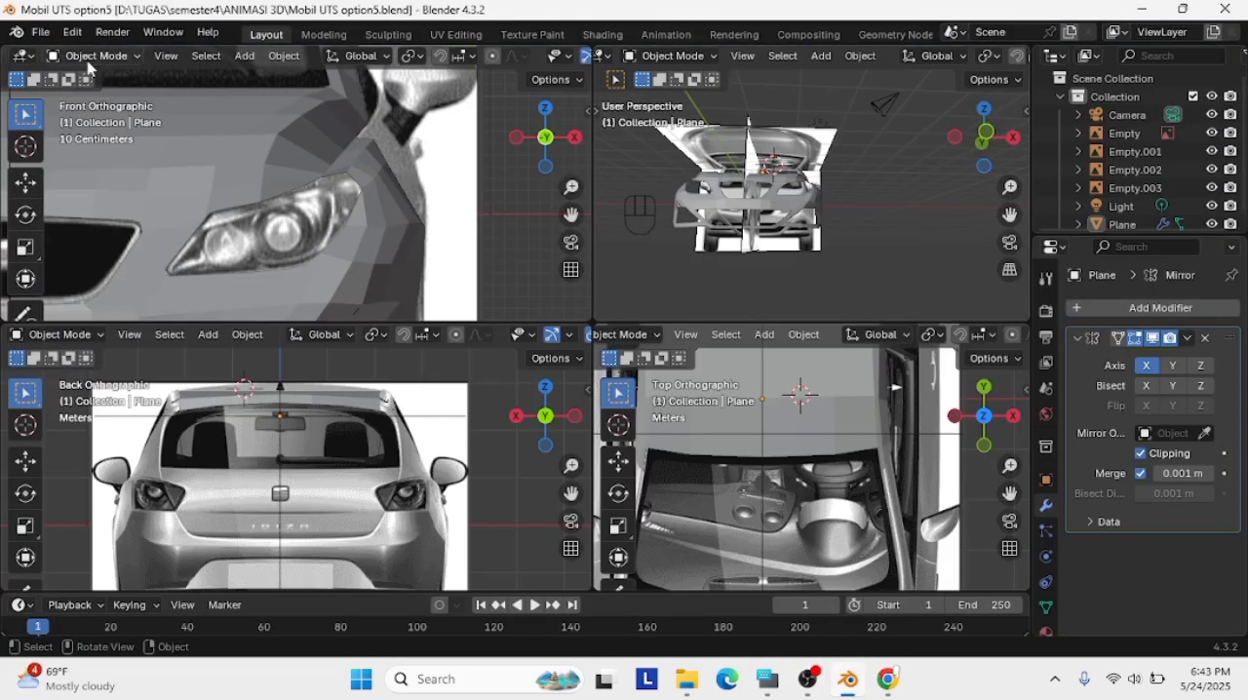
key(Tab)
scroll(858, 181, up, 8)
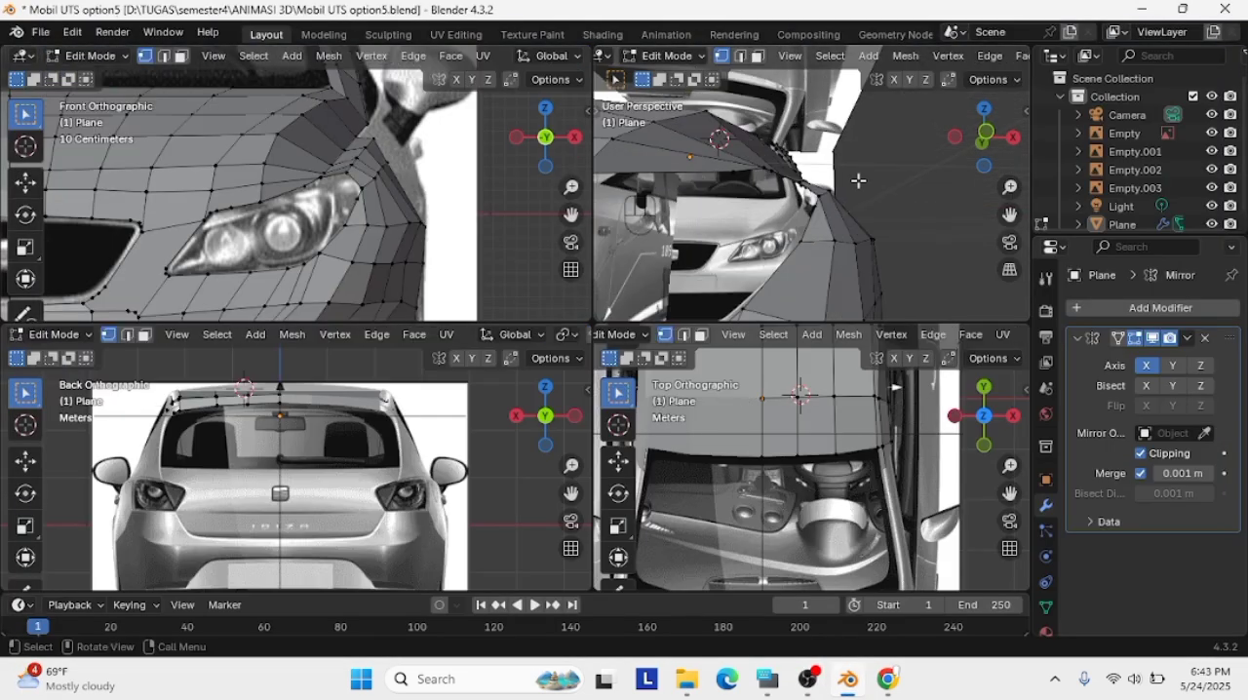
Move the fender's rear edge vertices below the side mirror, checking their position in the side and perspective views
click(1012, 138)
scroll(950, 180, down, 2)
scroll(908, 154, up, 4)
scroll(906, 153, down, 3)
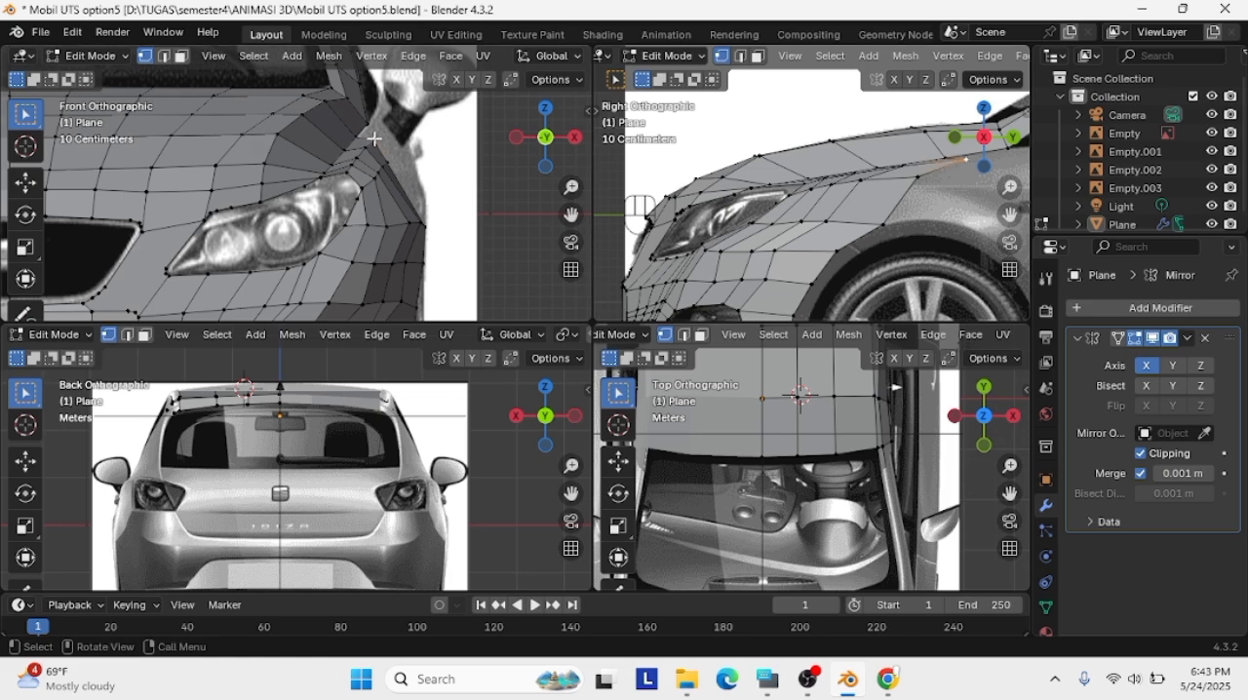
middle_drag(953, 187, 835, 163)
key(g)
click(752, 214)
key(g)
click(932, 247)
key(g)
click(912, 200)
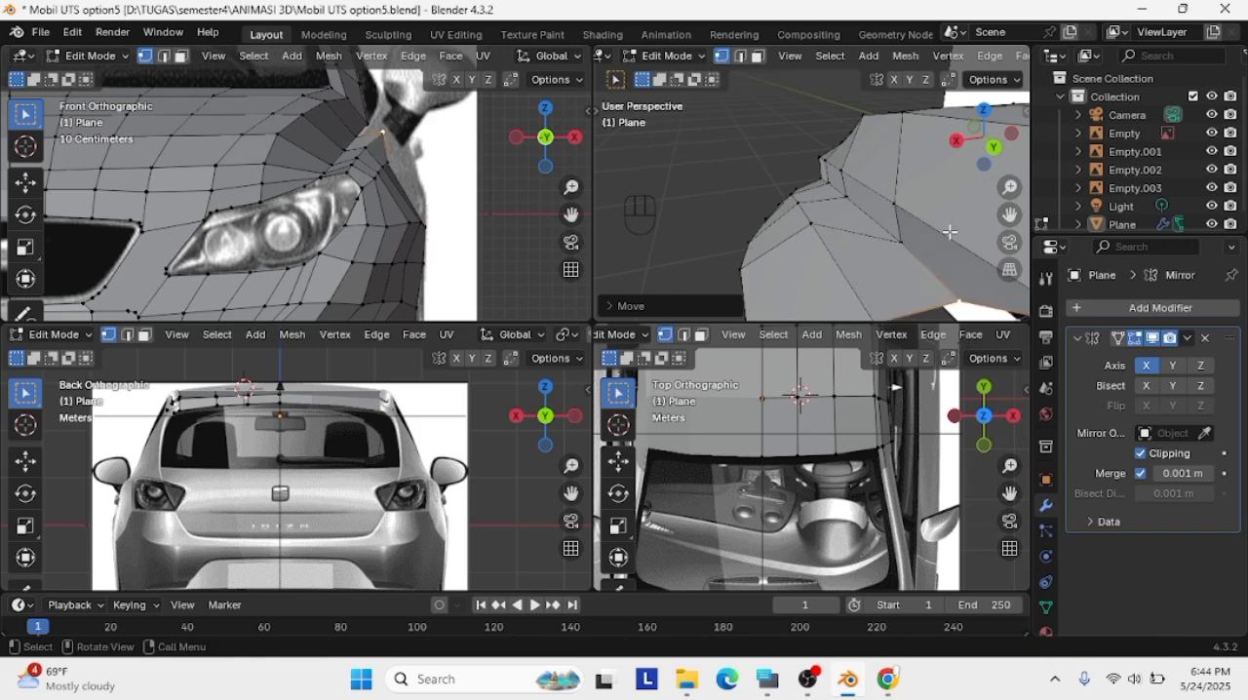
Reposition the two vertices along the fender ridge above the headlight's outer corner in a perspective view
click(891, 230)
middle_drag(910, 205, 853, 241)
click(850, 193)
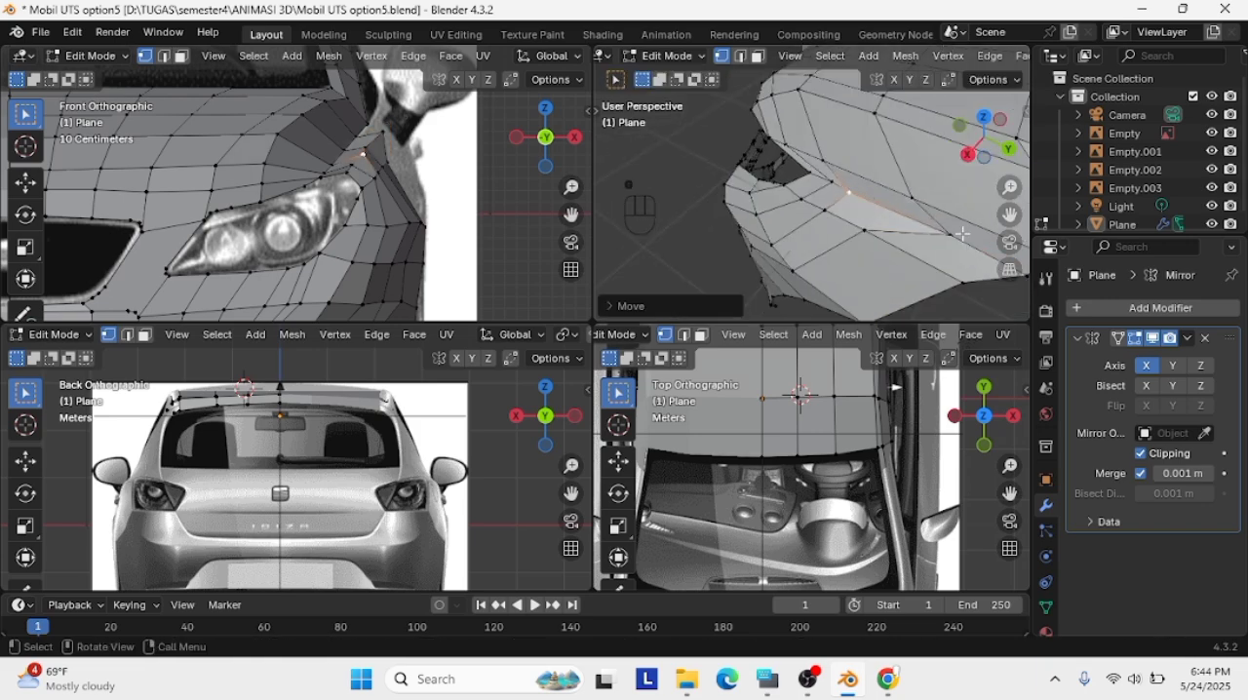
click(948, 233)
key(g)
click(894, 211)
scroll(888, 206, up, 3)
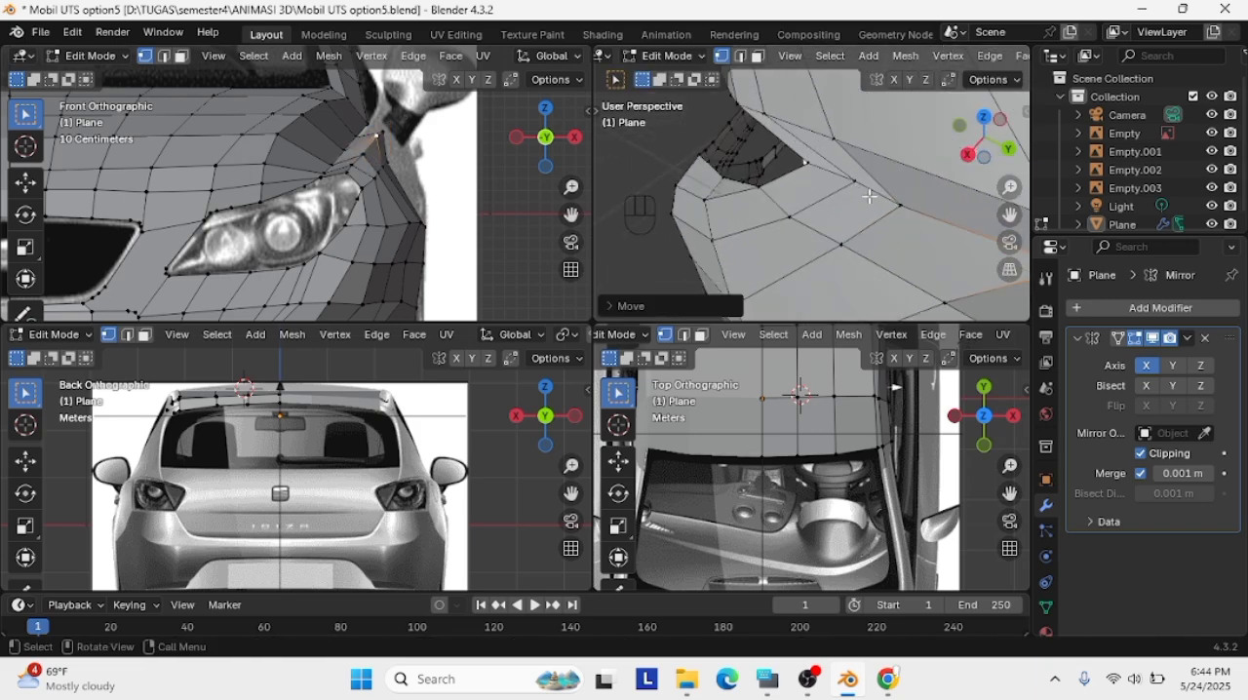
scroll(881, 212, down, 4)
middle_drag(882, 211, 965, 221)
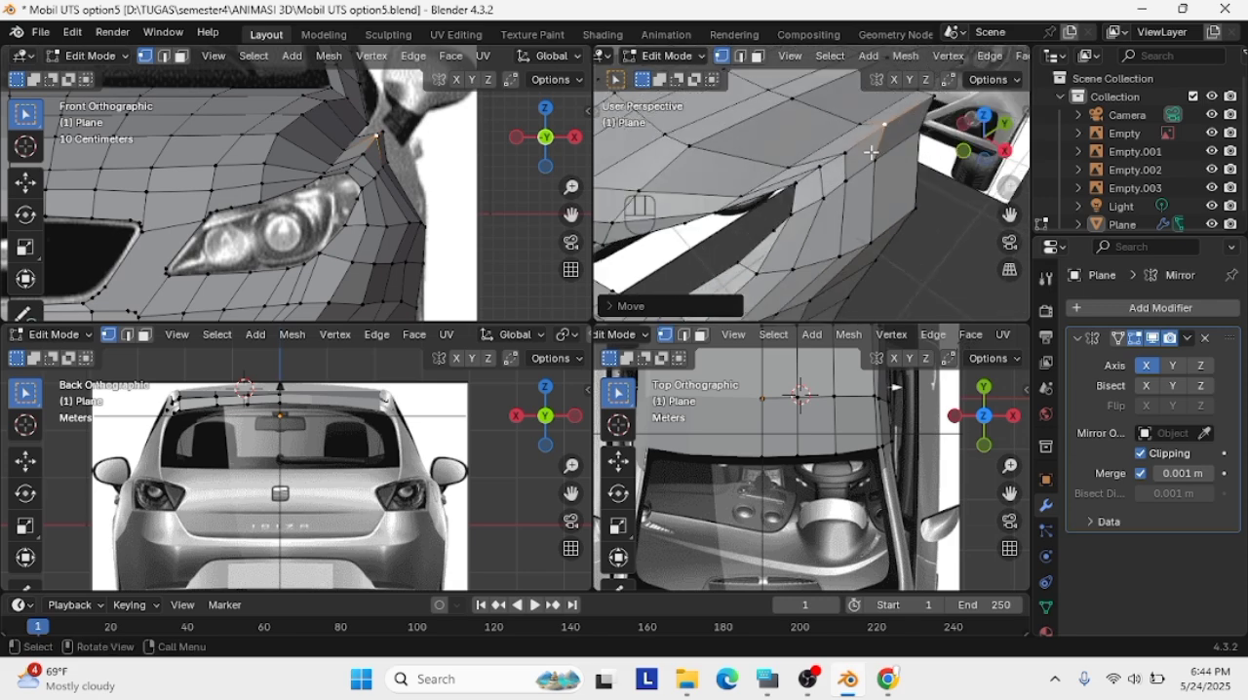
Isolate the car body mesh in local view and move the fender ridge vertex near the windshield pillar inward and down
key(slash)
middle_drag(846, 225, 933, 270)
key(a)
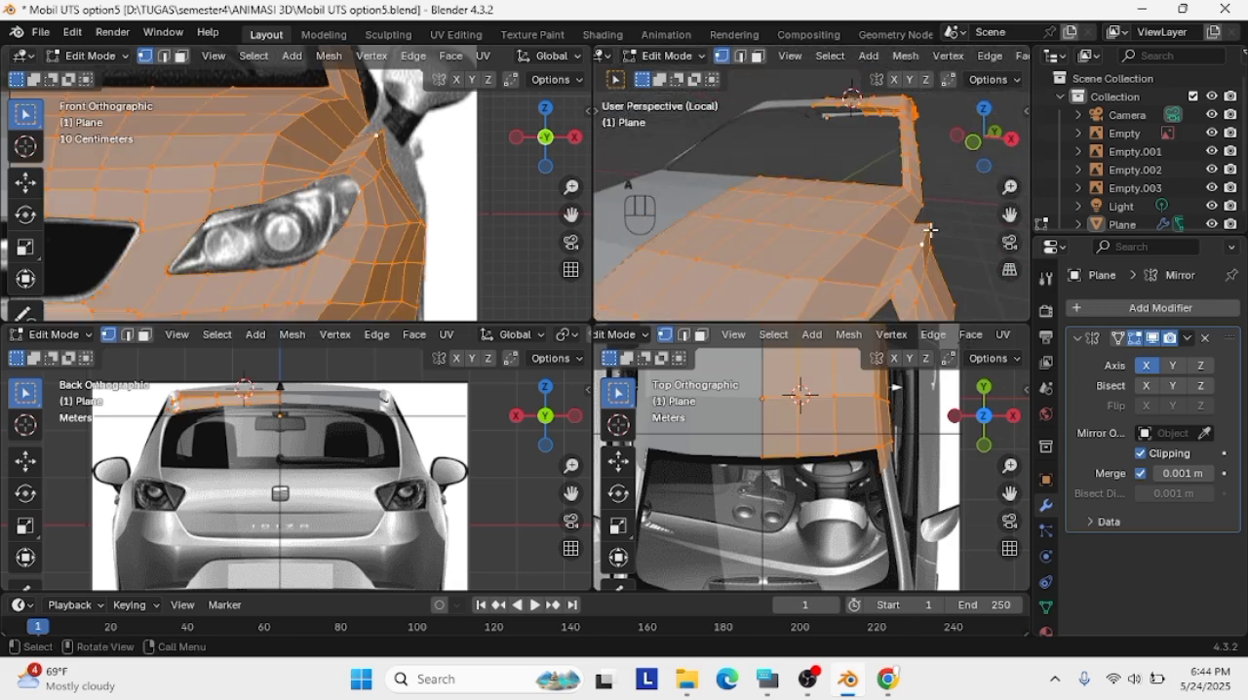
click(928, 226)
key(g)
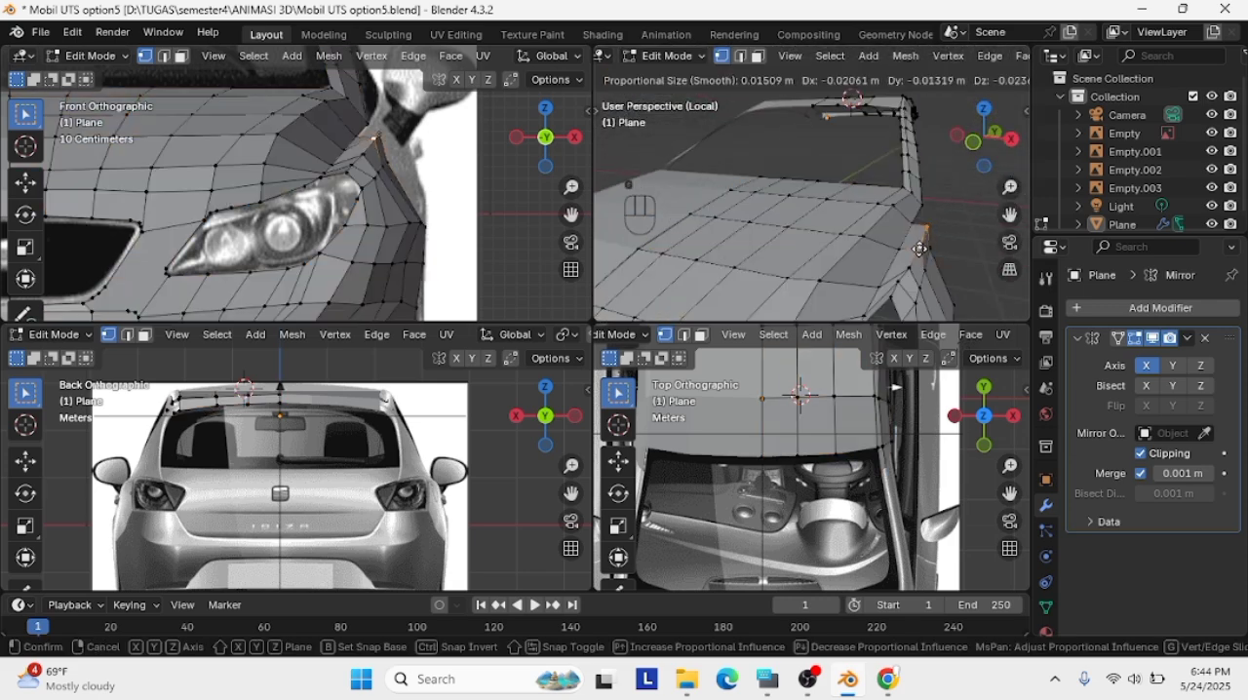
click(915, 253)
scroll(915, 253, up, 4)
shift+middle_drag(918, 252, 934, 209)
Select and move the vertices running from the headlight's outer corner up along the fender ridge
key(a)
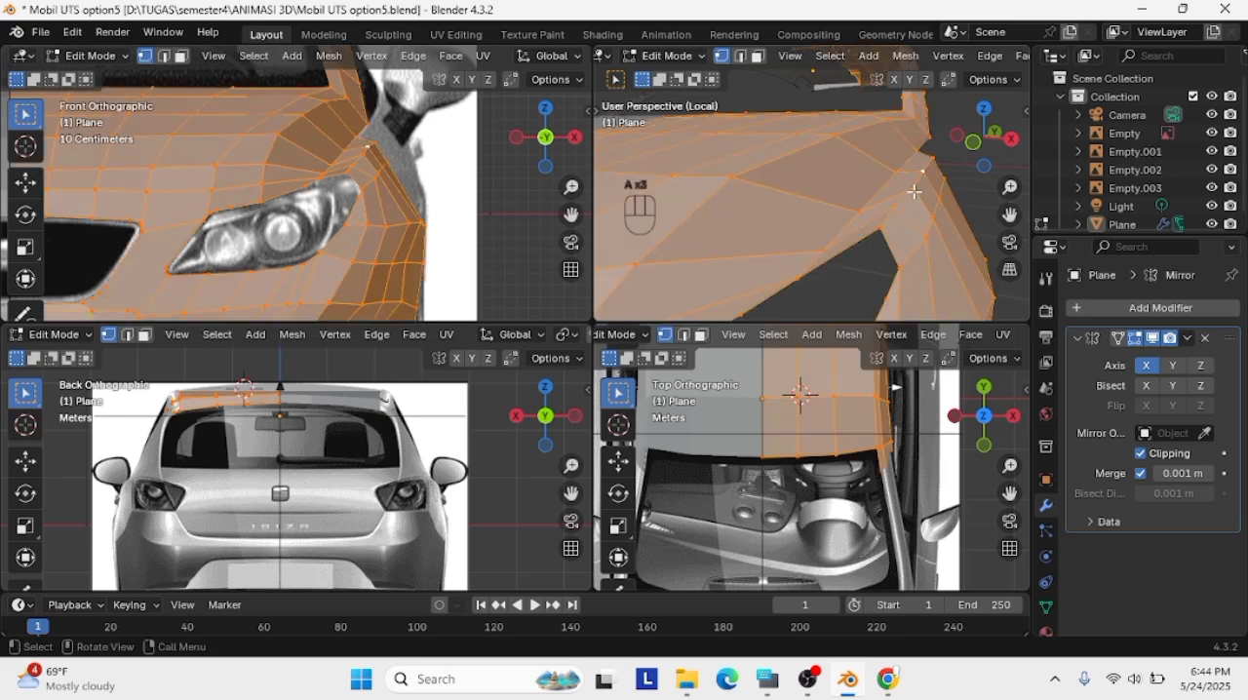
click(973, 203)
key(g)
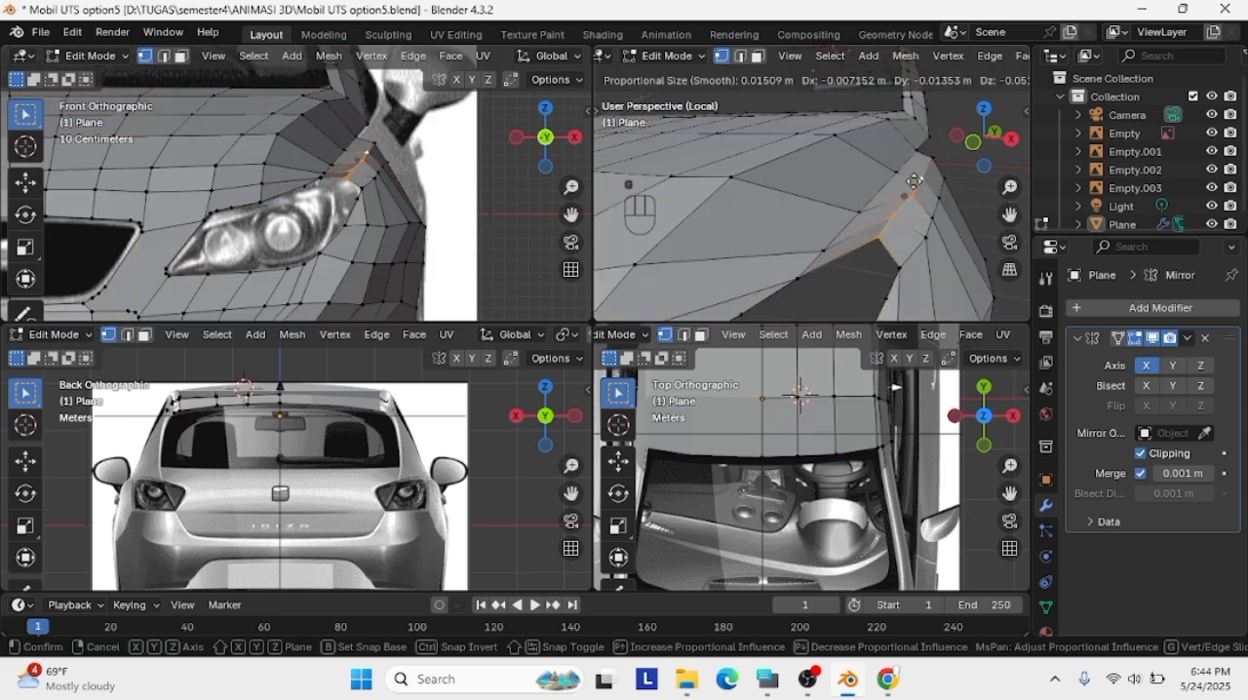
click(923, 166)
click(936, 136)
middle_drag(939, 136, 870, 207)
key(g)
click(759, 158)
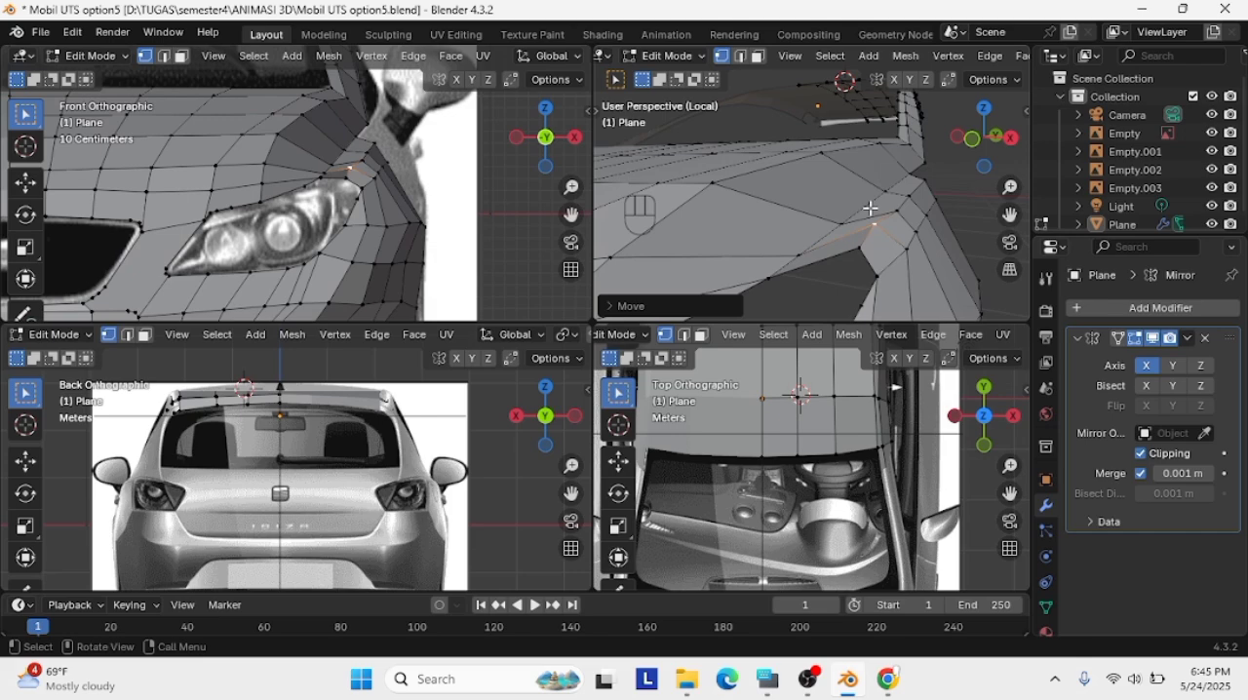
Fine-tune the vertices at the tip of the headlight opening's upper outer corner in a close perspective view
key(g)
click(846, 261)
middle_drag(845, 261, 942, 214)
key(g)
click(970, 218)
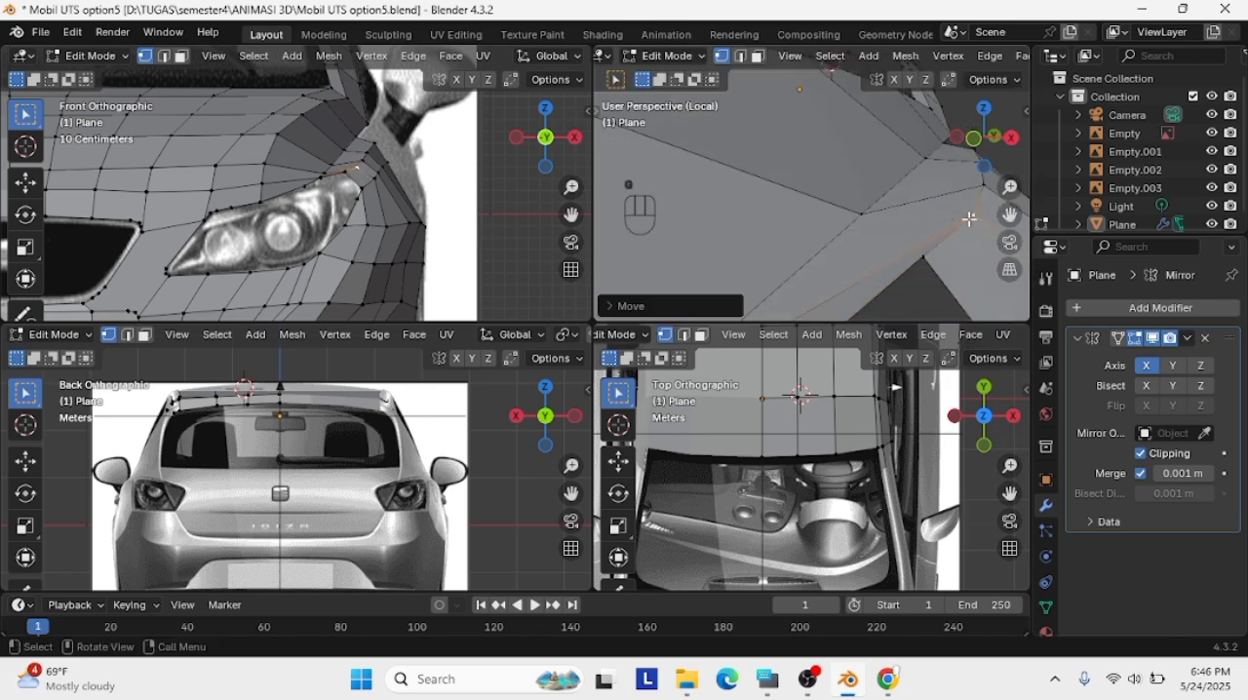
key(g)
click(965, 259)
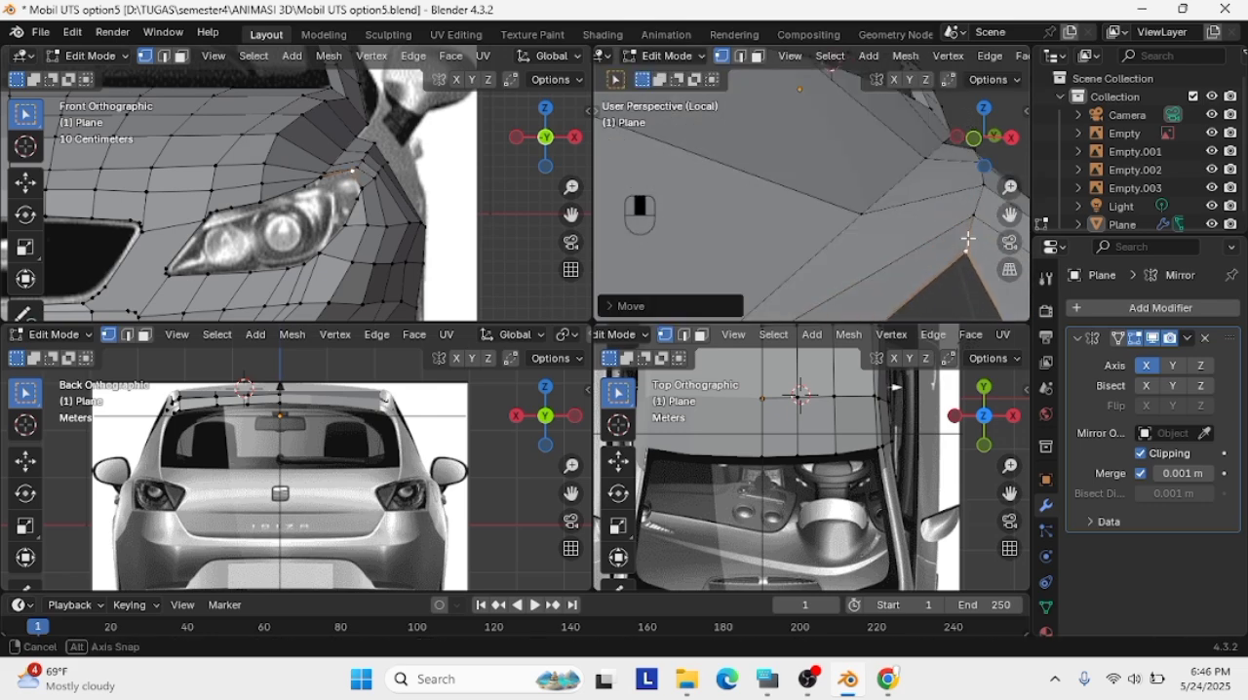
Try to move the outer fender vertex beside the wheel arch in the perspective view
middle_drag(965, 258, 664, 255)
key(g)
click(662, 242)
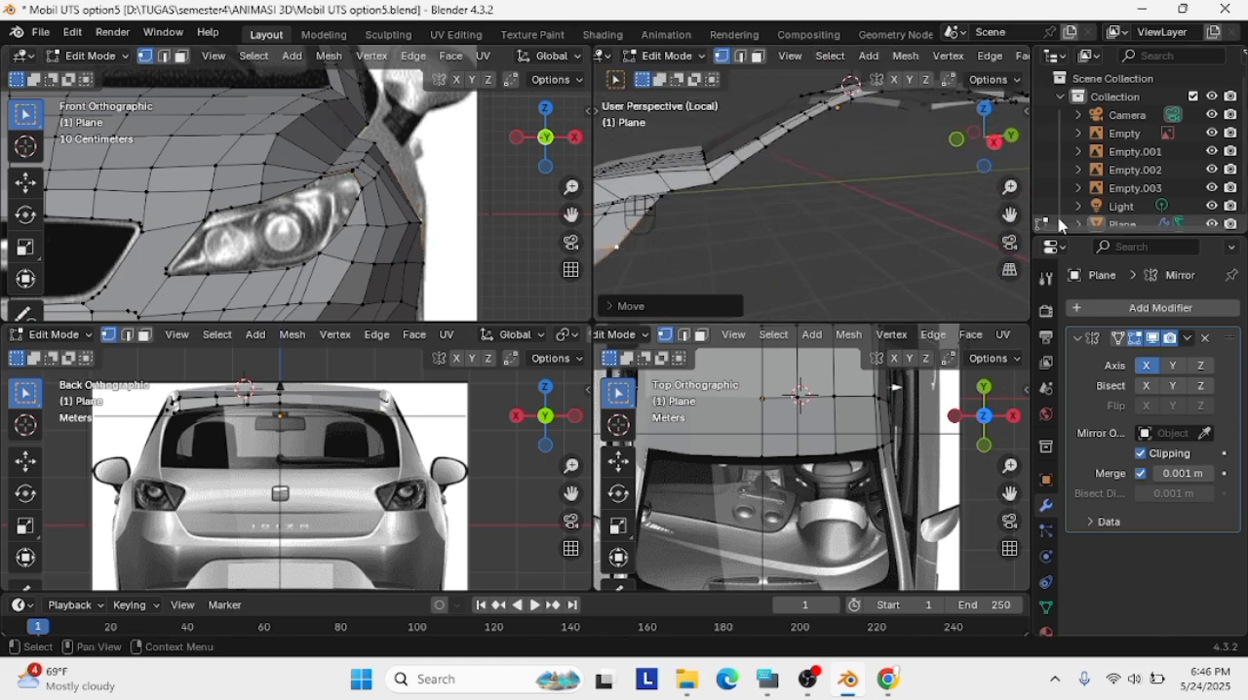
key(ctrl+z)
Adjust the outer fender vertices near the wheel arch in local view to smooth the fender's side surface
middle_drag(870, 222, 1009, 214)
scroll(863, 130, up, 4)
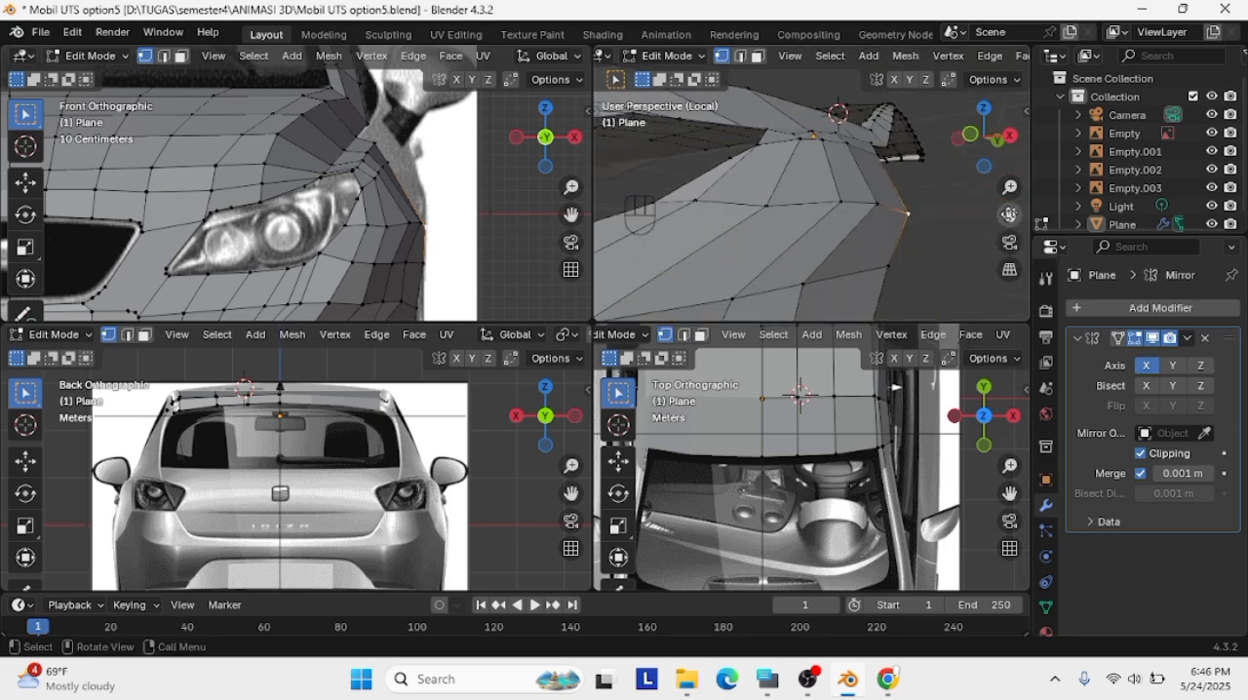
key(g)
click(782, 205)
middle_drag(782, 206, 832, 201)
key(g)
click(835, 225)
scroll(835, 225, down, 4)
click(838, 226)
Leave local view and move the fender vertex at the wheel arch to match the right-side reference
key(KP_3)
key(slash)
click(1005, 150)
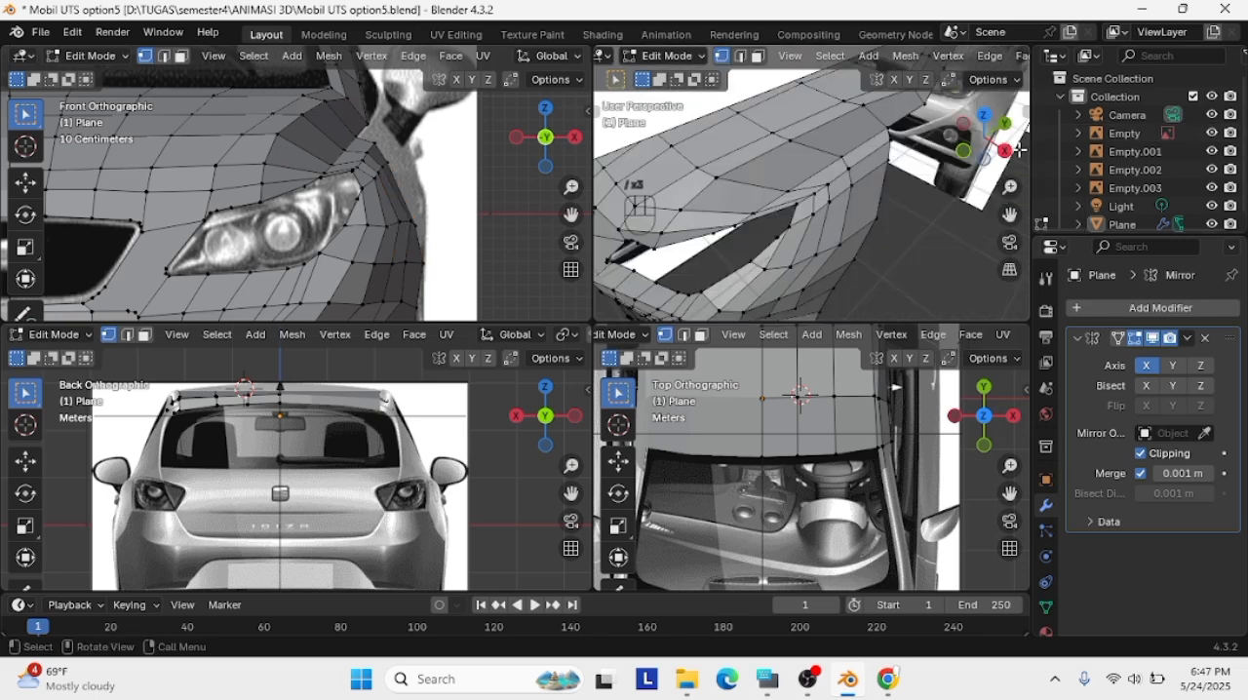
scroll(842, 243, up, 3)
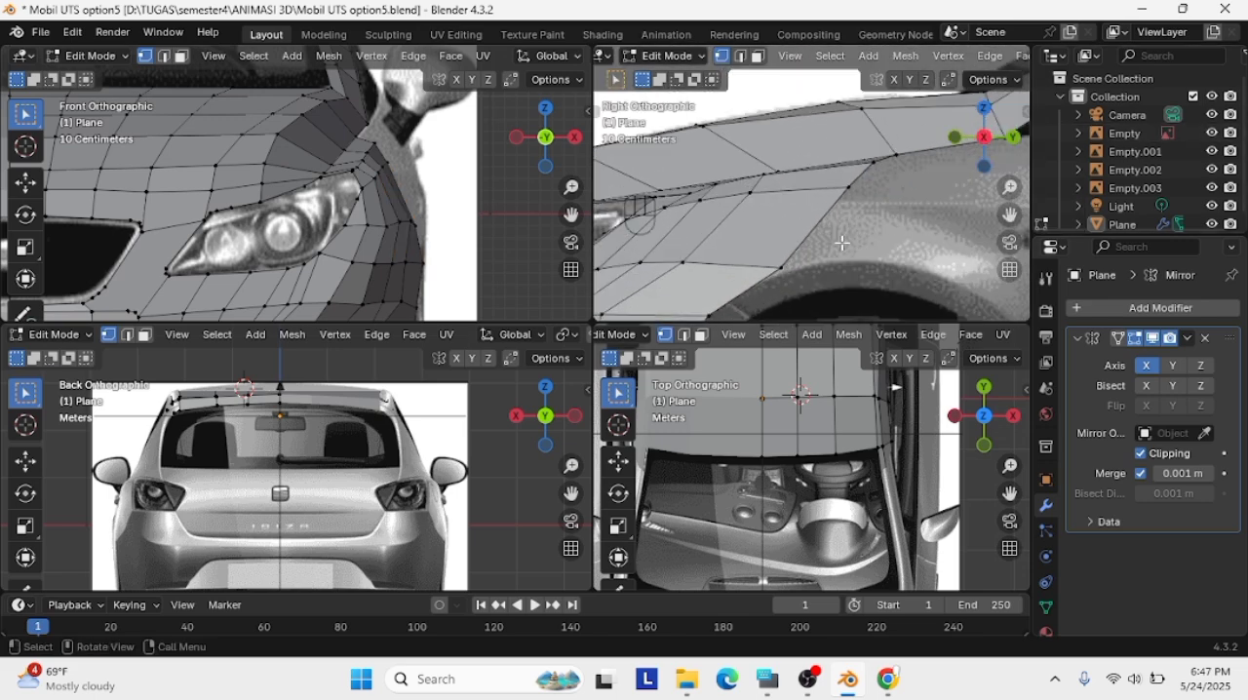
key(g)
click(787, 271)
scroll(787, 271, down, 1)
shift+middle_drag(786, 271, 649, 280)
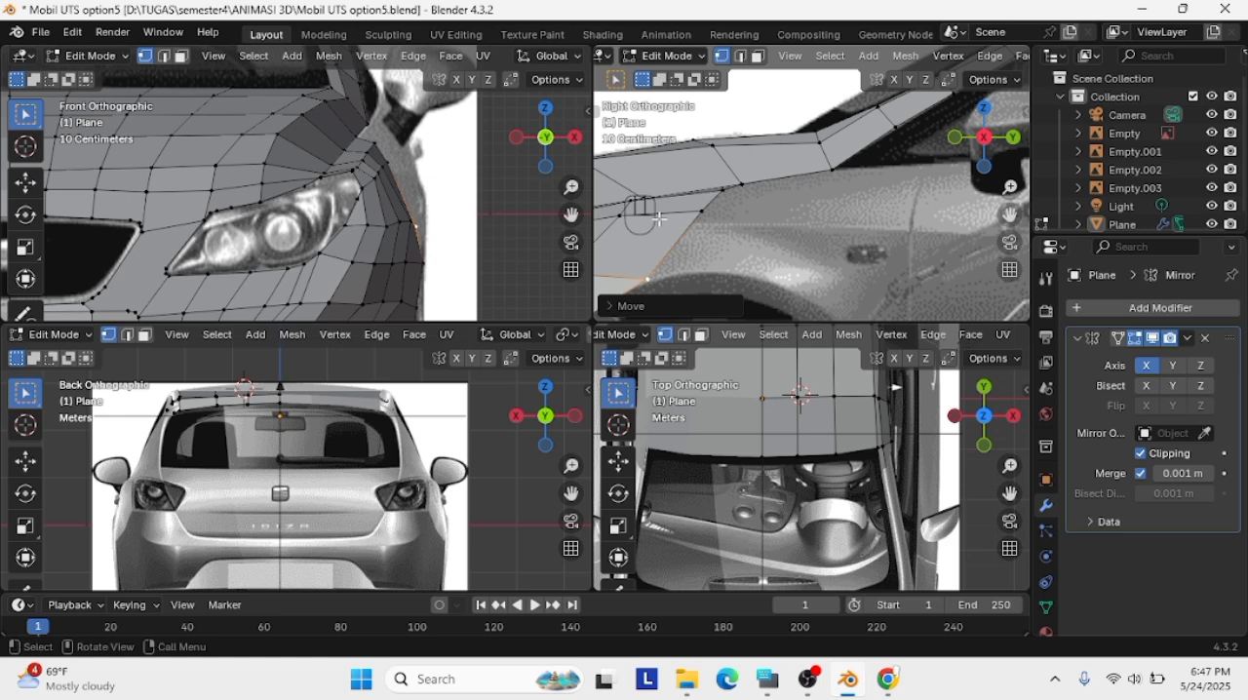
Select the row of fender vertices behind the headlight's outer corner and move it down in the right view
shift+middle_drag(658, 218, 850, 223)
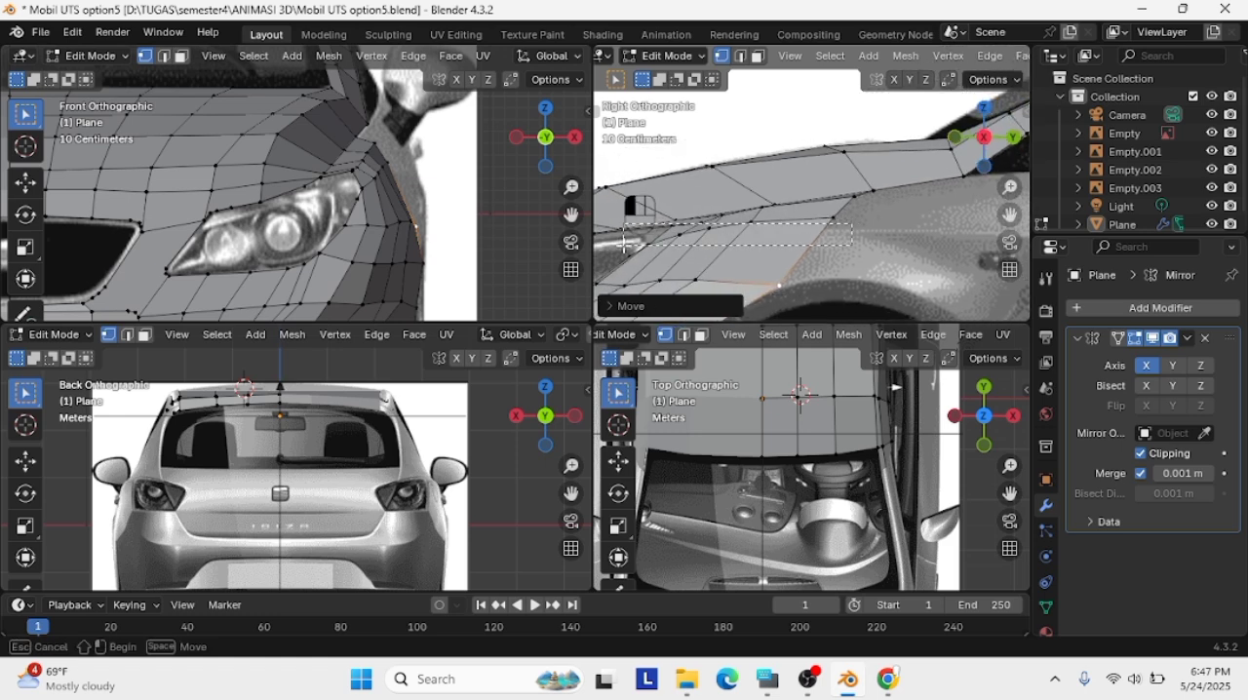
drag(625, 243, 625, 244)
shift+click(370, 181)
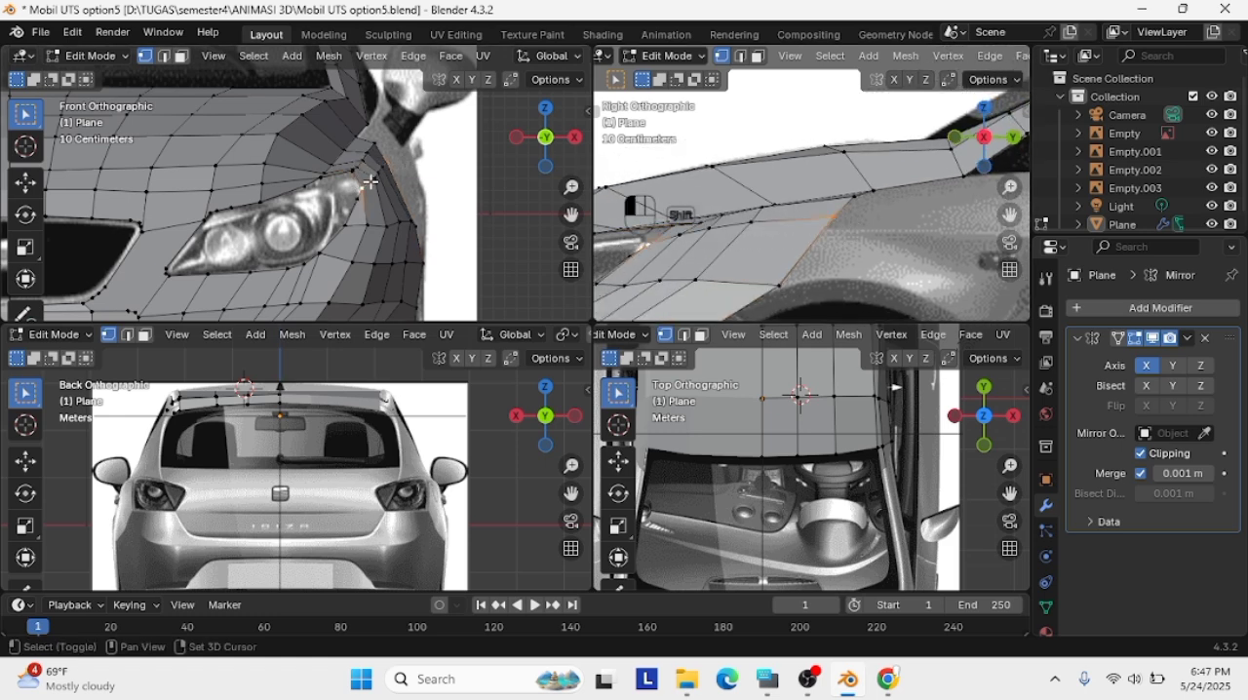
key(g)
click(759, 232)
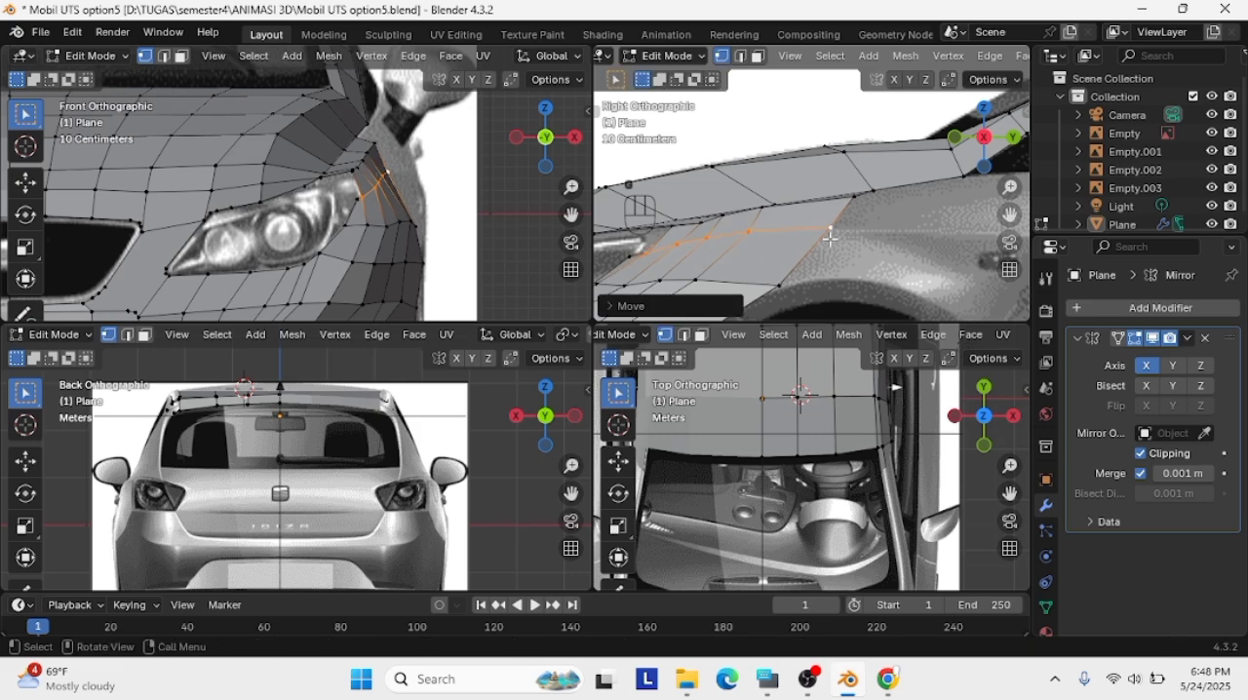
middle_drag(770, 232, 979, 233)
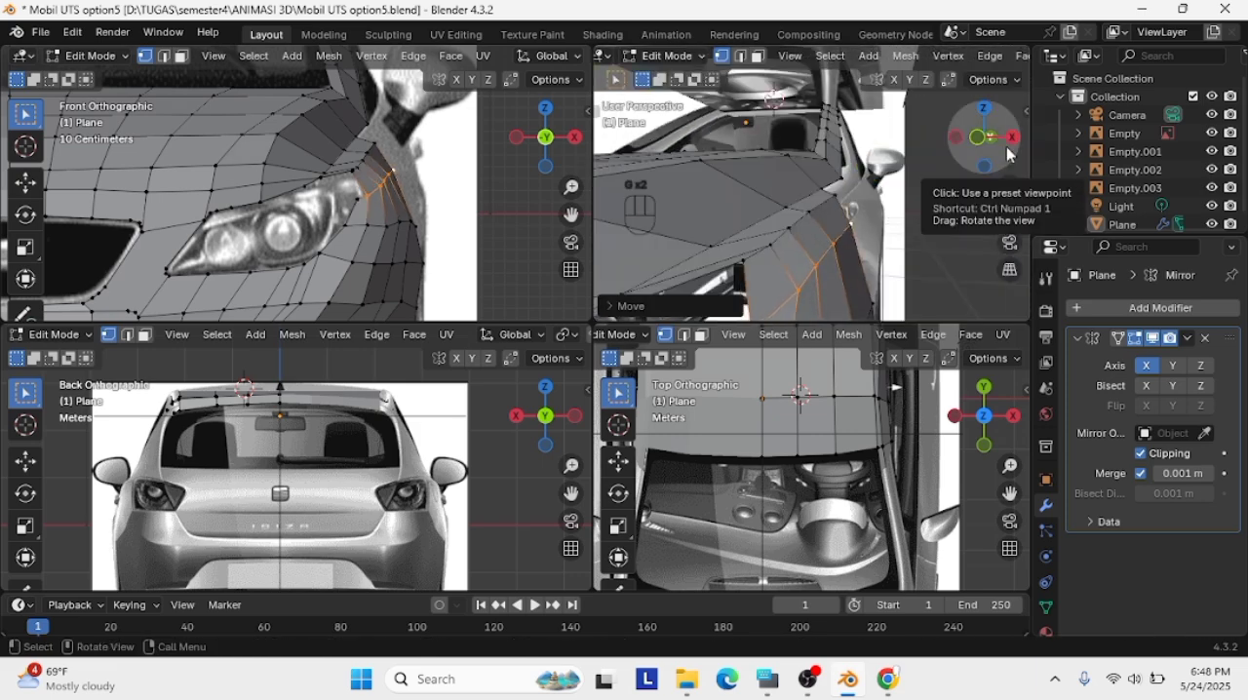
Try to reposition the vertex on the headlight opening's outer edge in the front view
click(355, 201)
key(g)
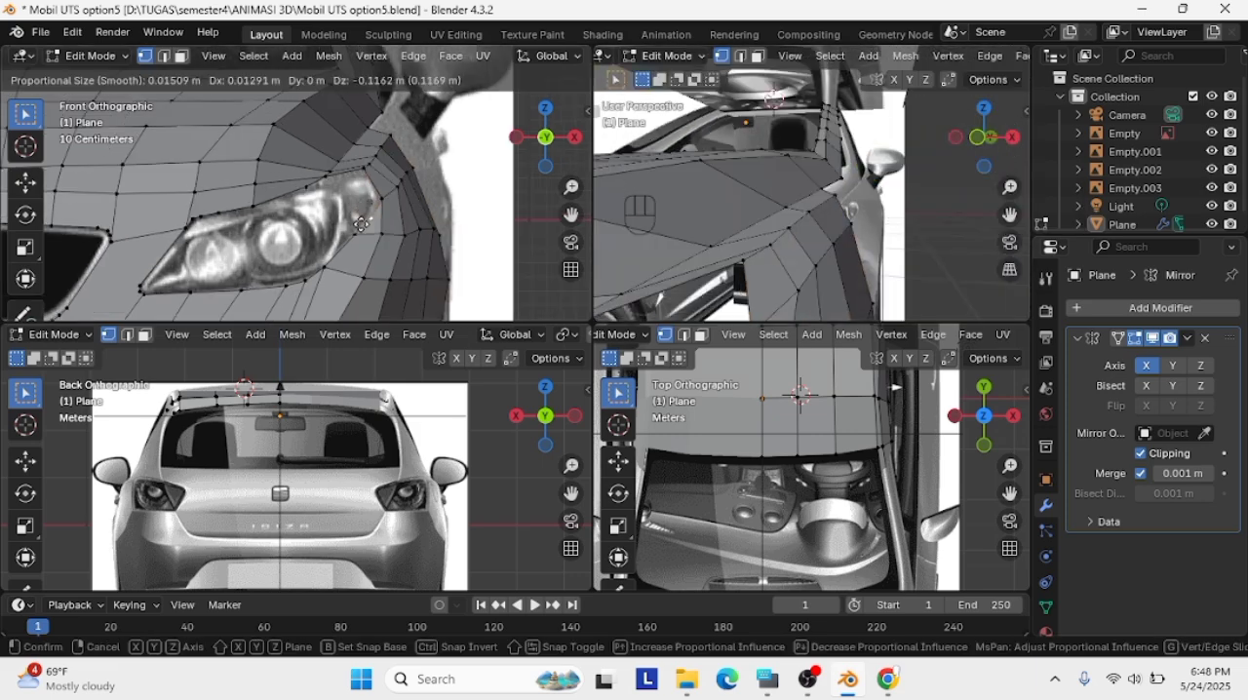
click(358, 220)
key(g)
key(g)
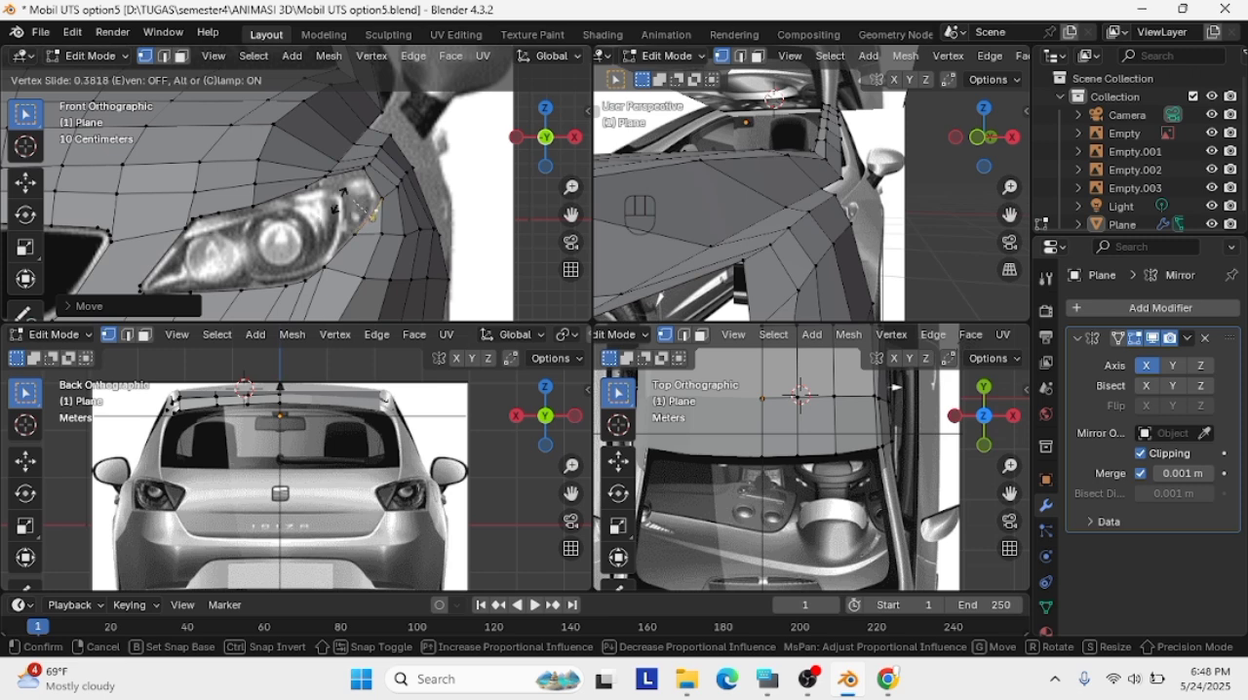
key(Escape)
scroll(361, 209, up, 2)
key(g)
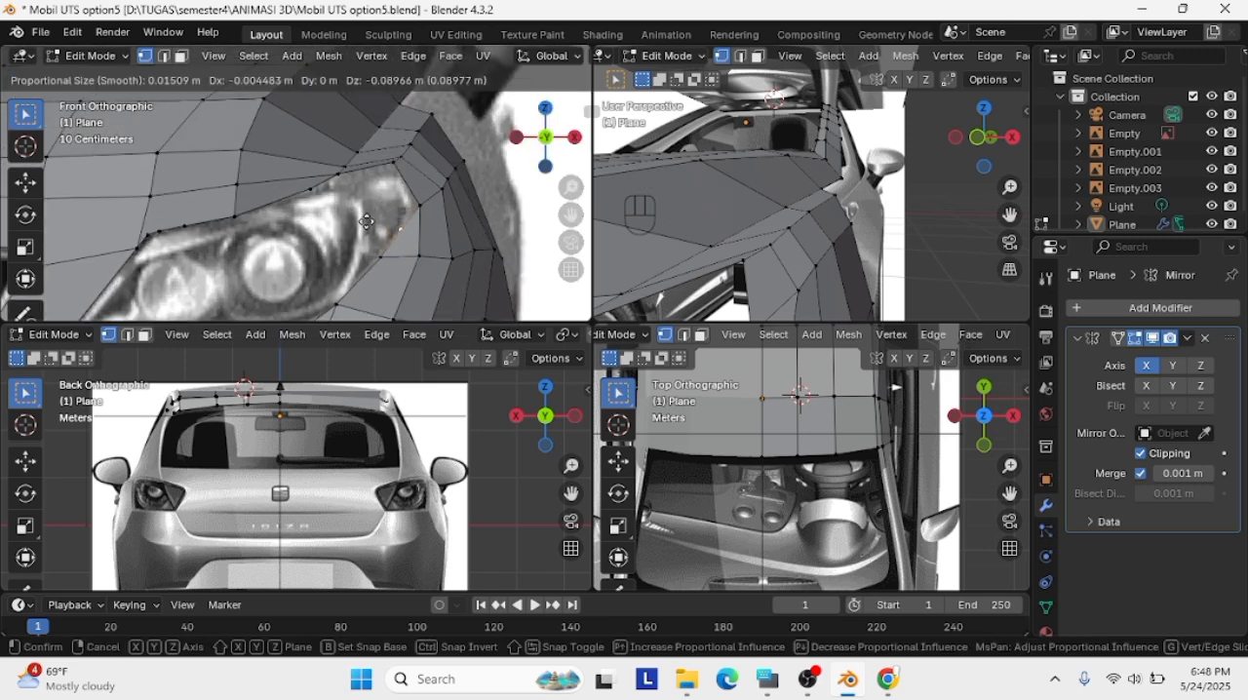
click(366, 220)
Delete the vertex on the headlight's outer edge, join its neighbours with a new edge and adjust the upper vertex
key(x)
click(366, 217)
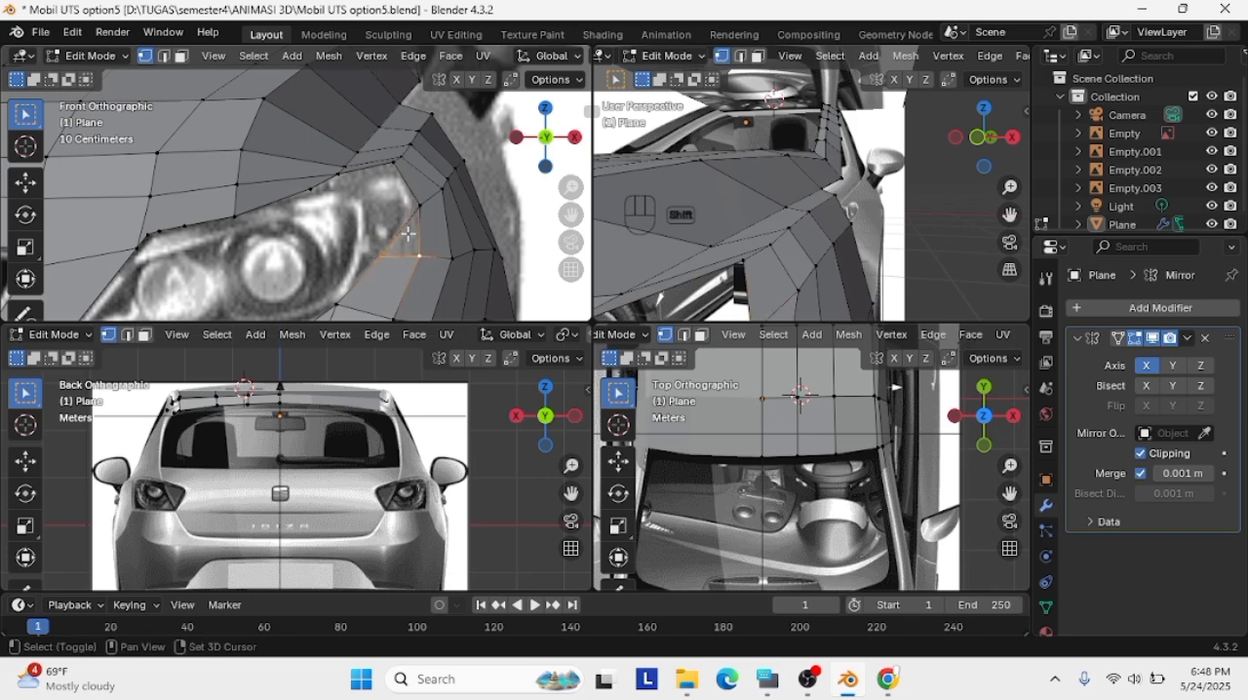
shift+click(419, 206)
key(f)
key(g)
click(417, 203)
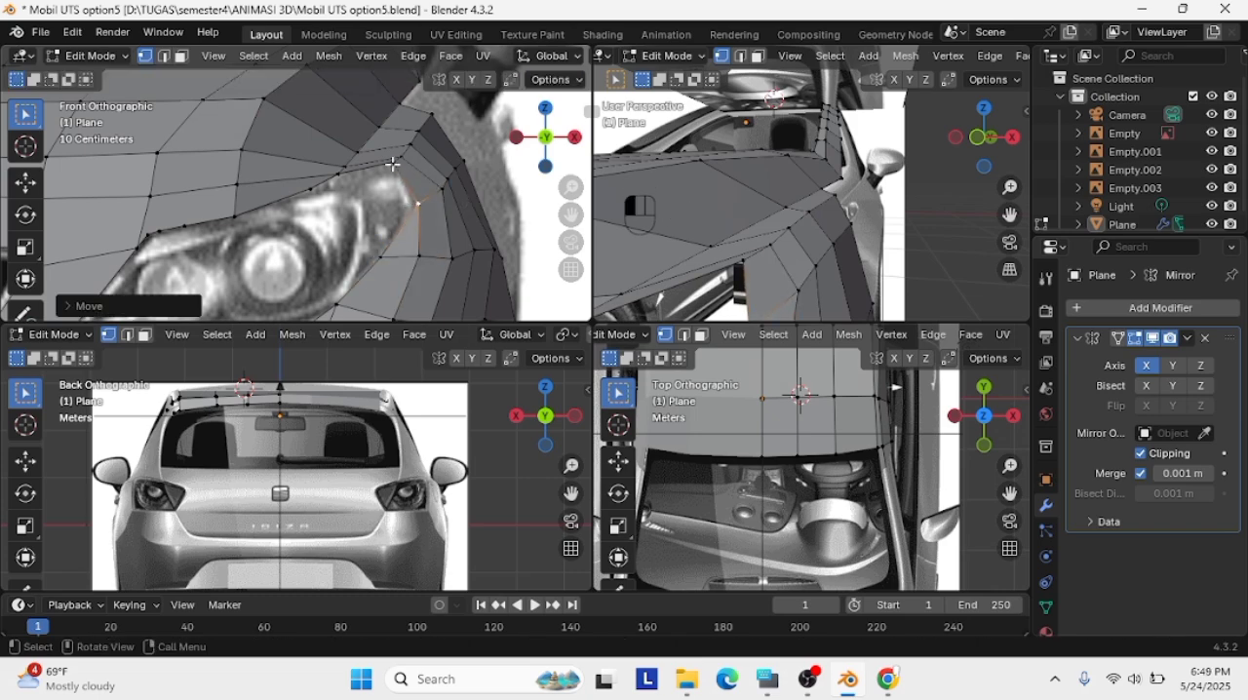
Examine the fender and headlight outline against the reference images in the front, perspective and right views
click(393, 164)
scroll(726, 217, down, 2)
scroll(812, 246, down, 3)
click(546, 137)
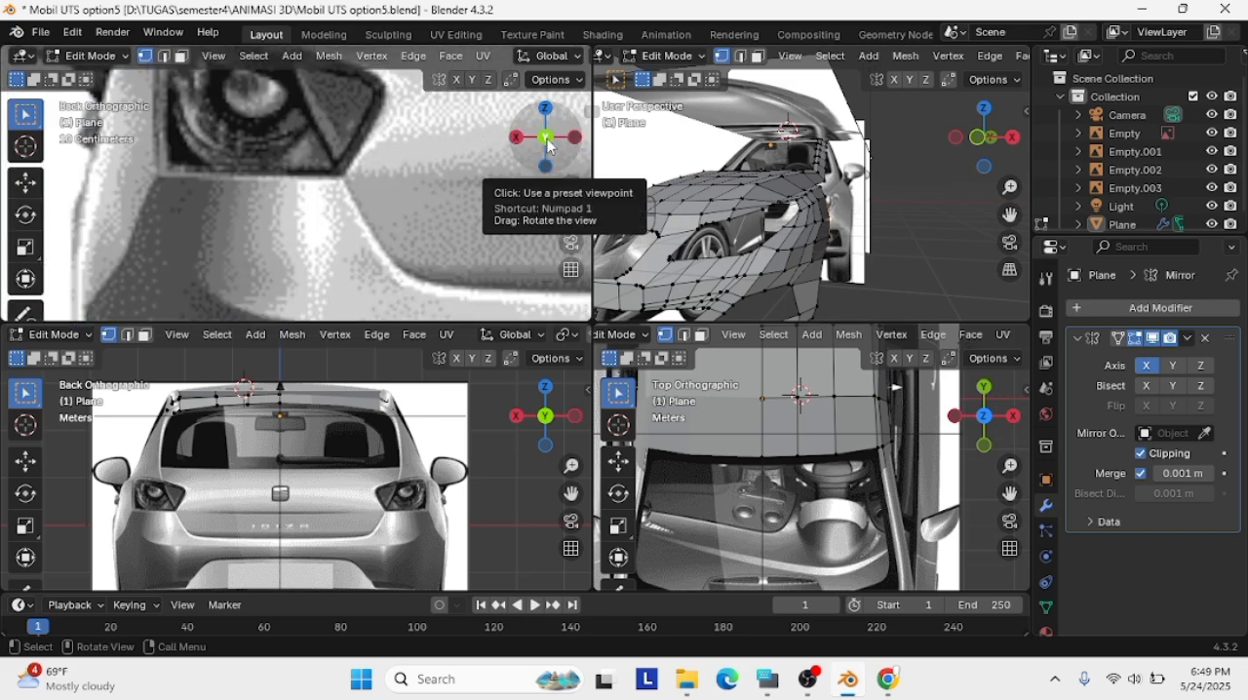
click(545, 137)
scroll(546, 137, down, 1)
click(1016, 138)
scroll(702, 206, up, 4)
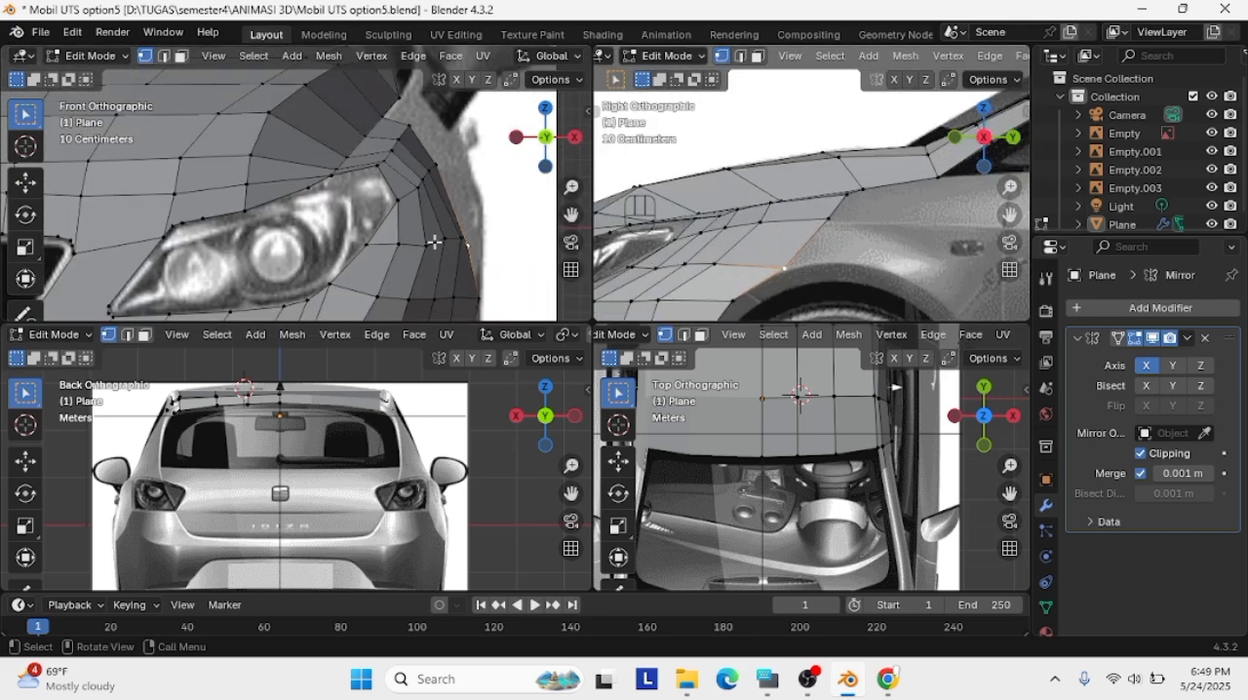
scroll(397, 214, up, 1)
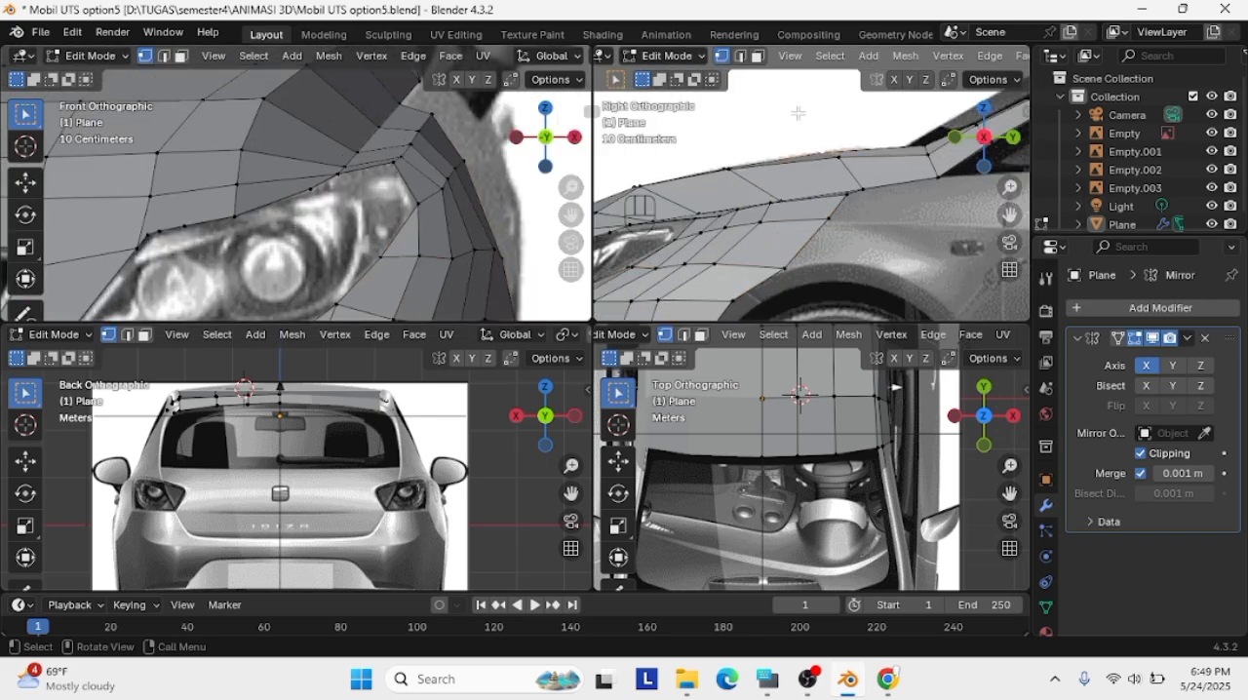
scroll(829, 195, up, 2)
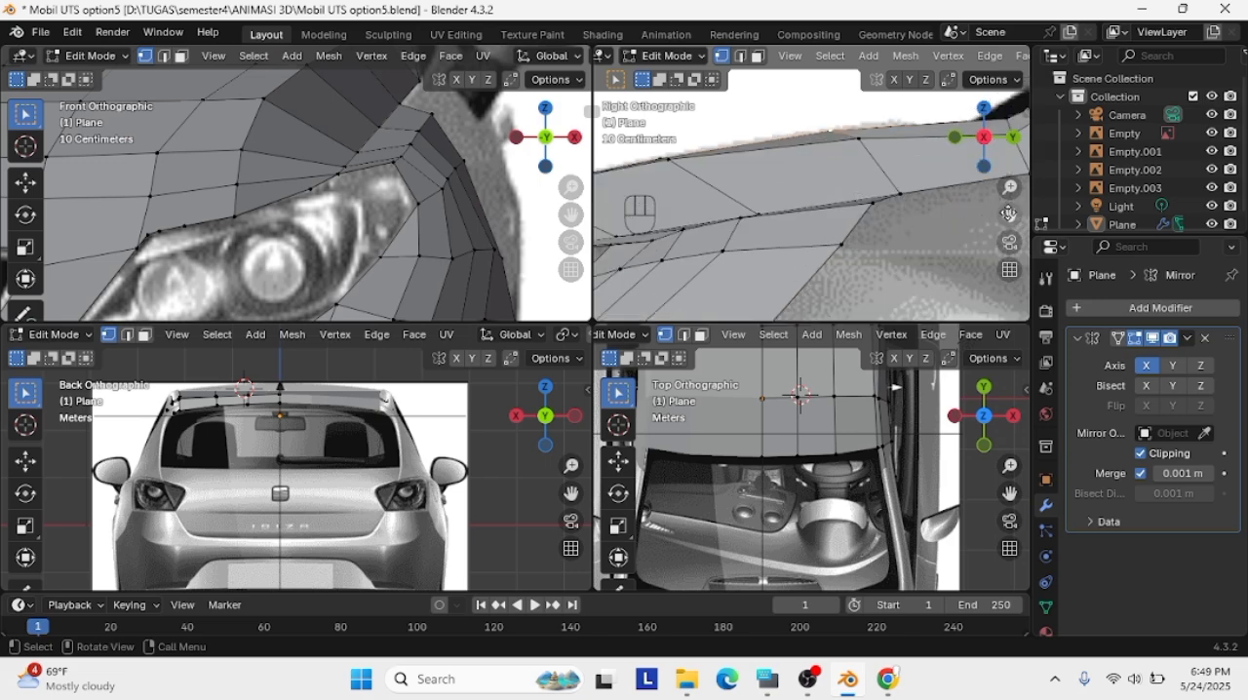
scroll(801, 200, down, 3)
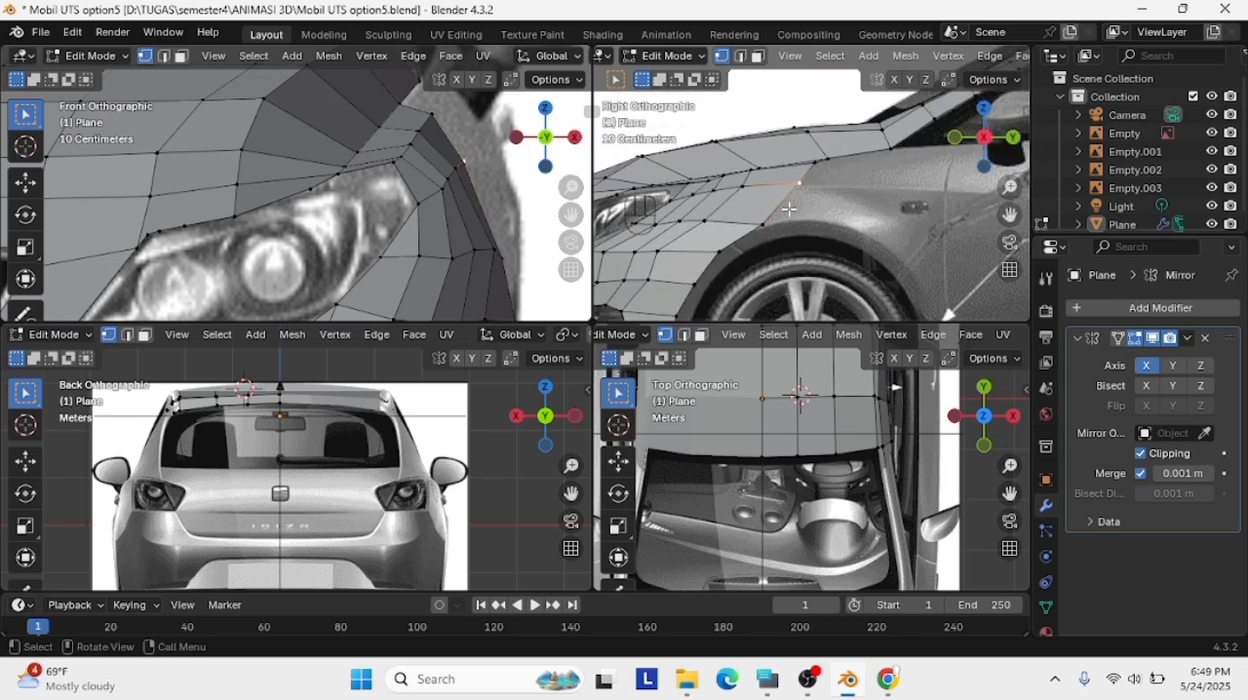
Check the fender edge vertices in the right view under Rendered shading and return to Solid shading
key(z)
click(788, 240)
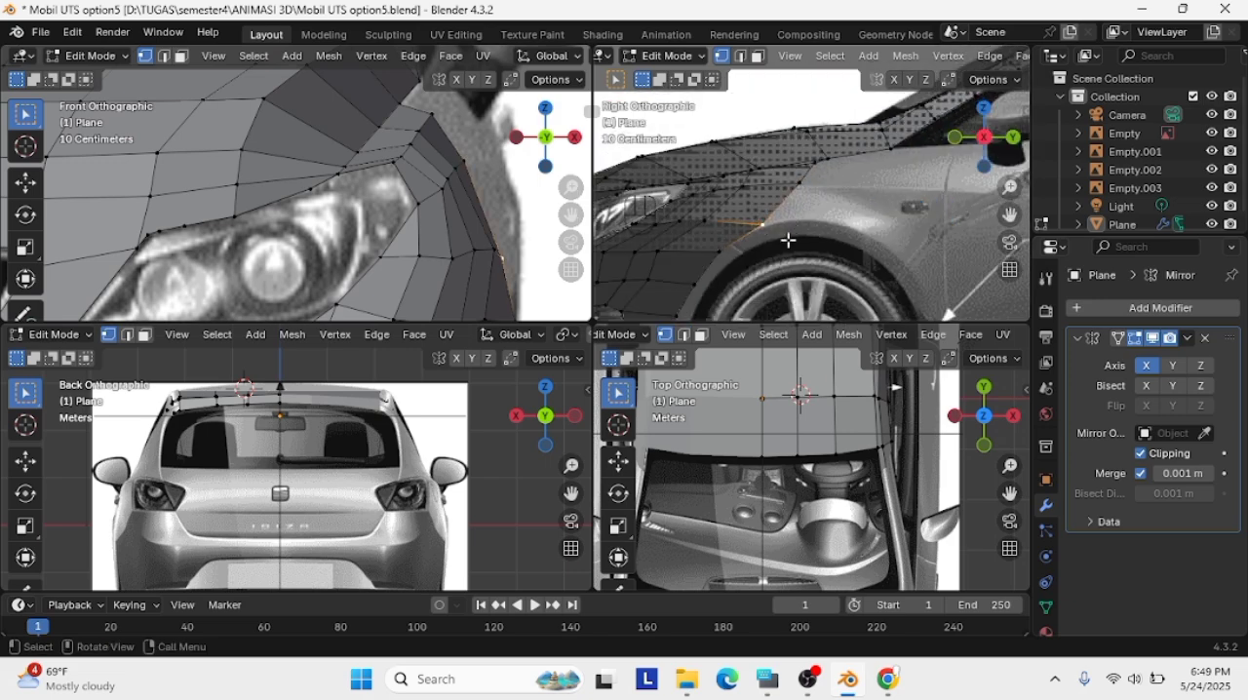
ctrl+click(832, 188)
key(z)
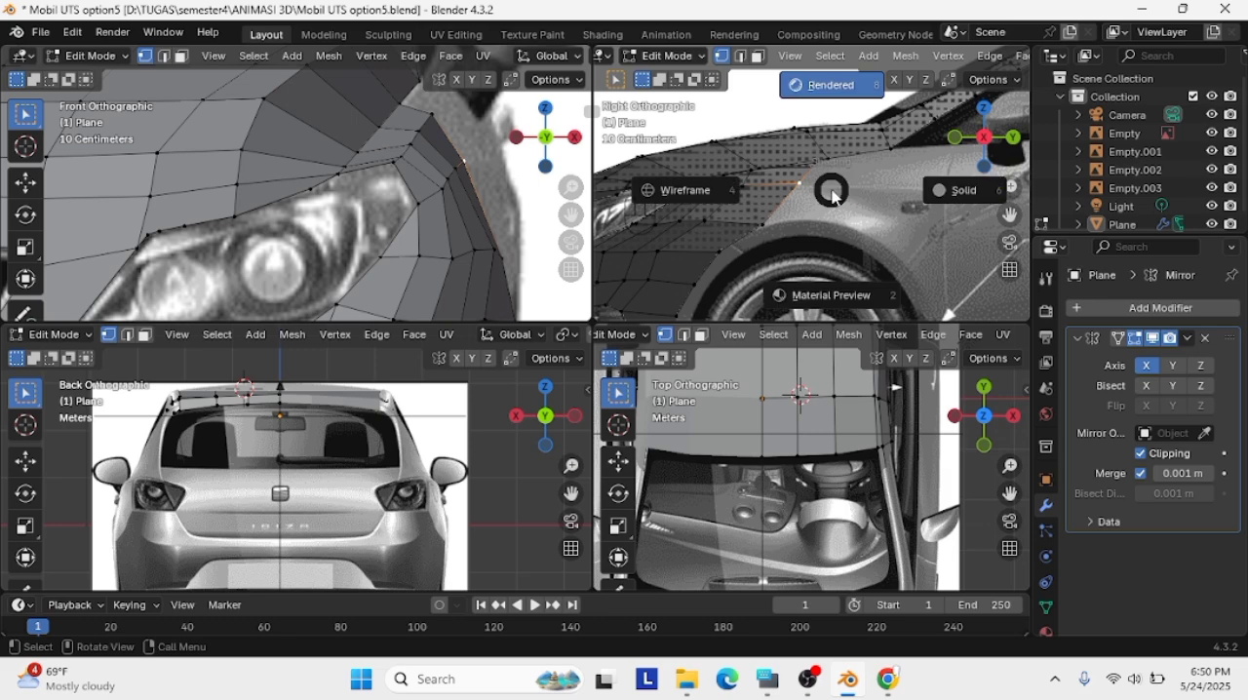
click(959, 189)
Move the rear fender edge vertex and its forward neighbour slightly down onto the body crease in the right view
scroll(823, 185, up, 2)
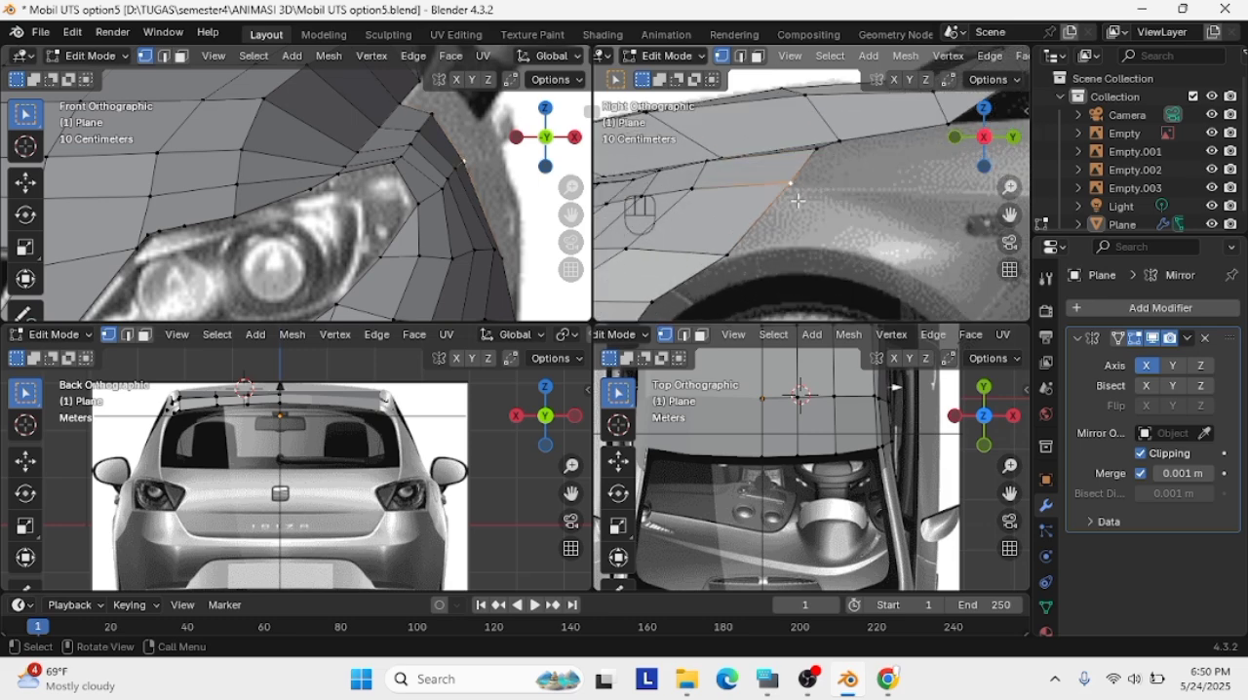
key(g)
click(790, 187)
click(693, 189)
key(g)
click(693, 193)
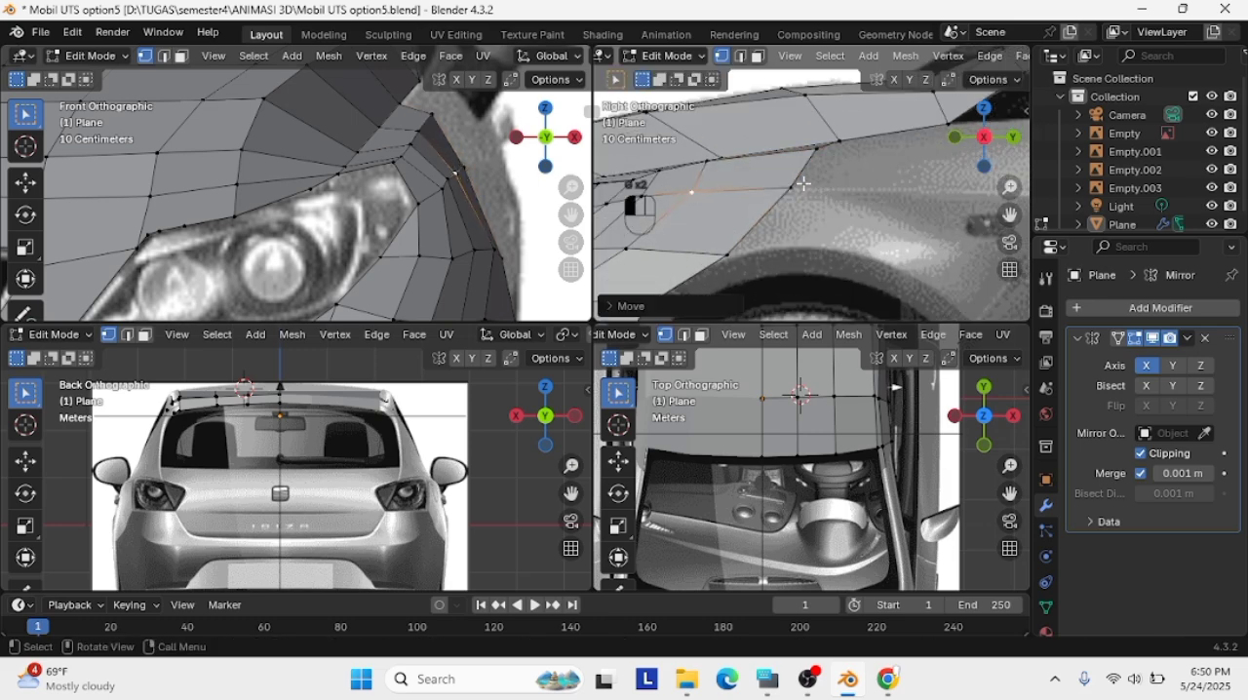
Try to extrude the fender's rear edge straight back toward the door in the right view, then undo it
click(792, 197)
shift+click(819, 148)
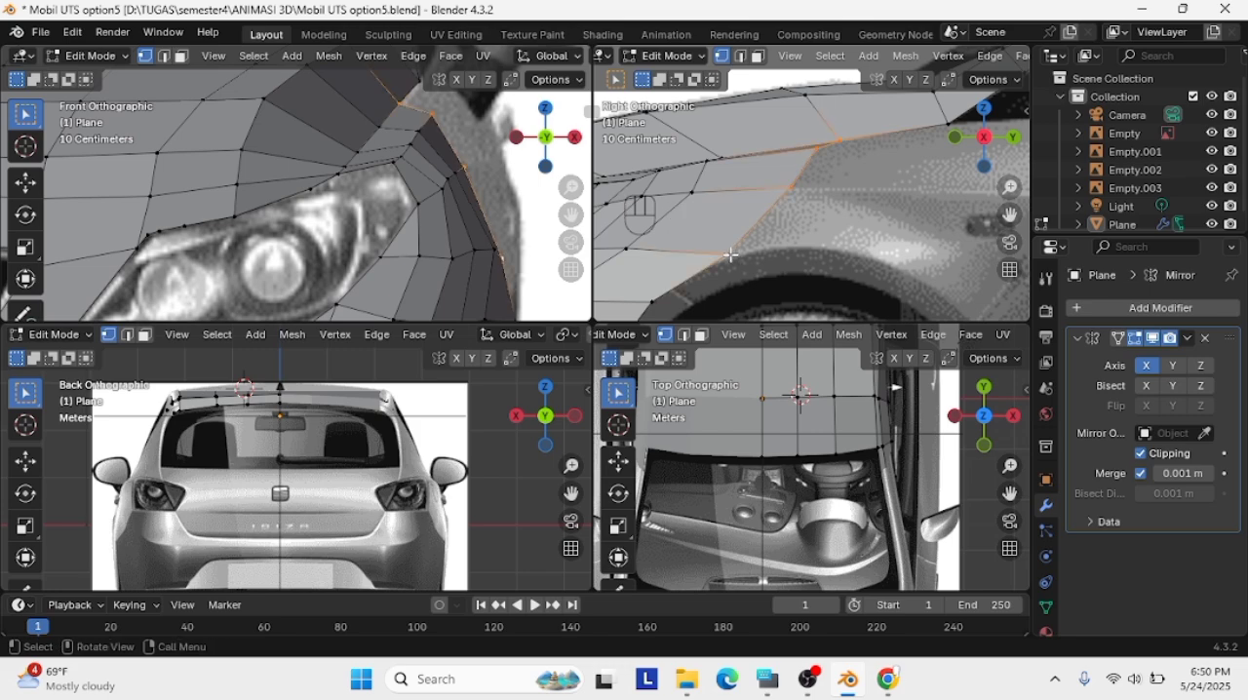
scroll(904, 165, down, 5)
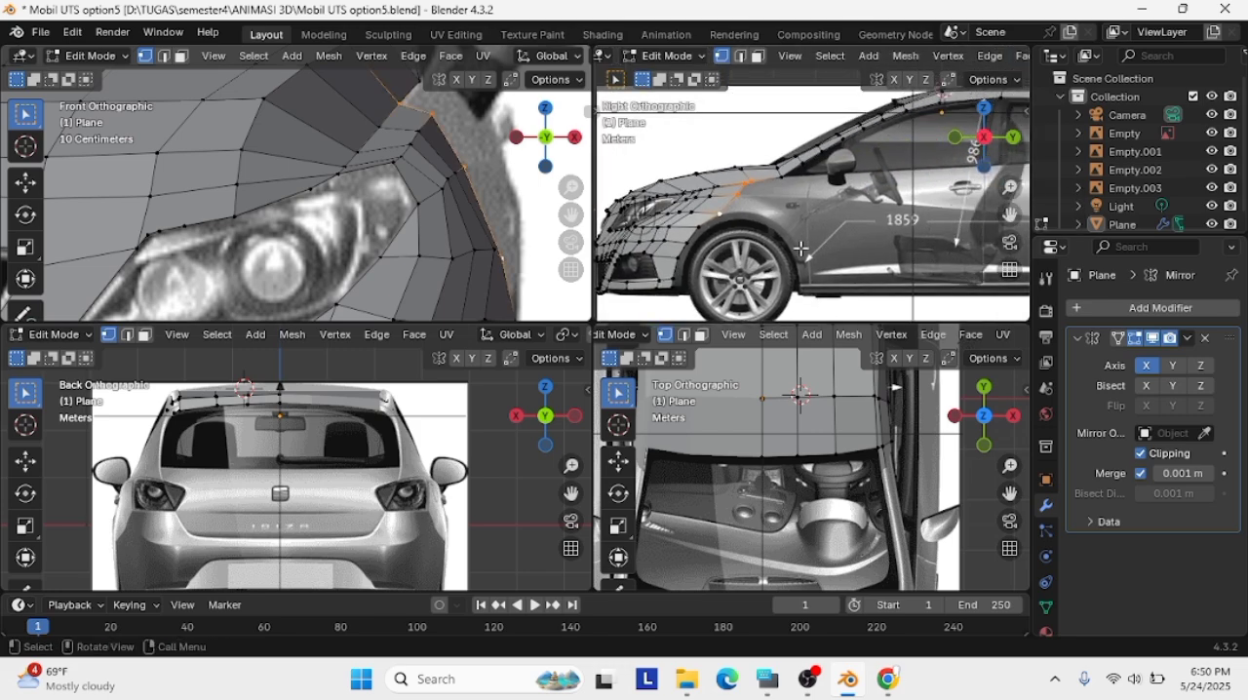
key(g)
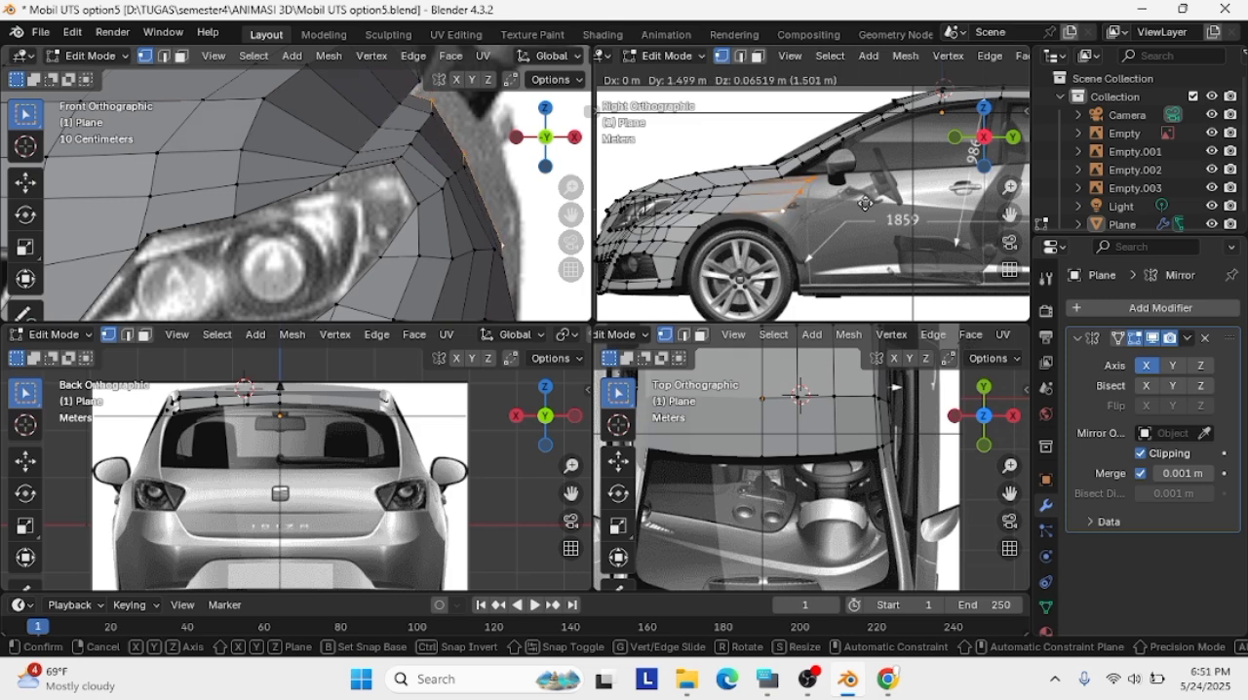
click(865, 203)
middle_drag(865, 203, 950, 192)
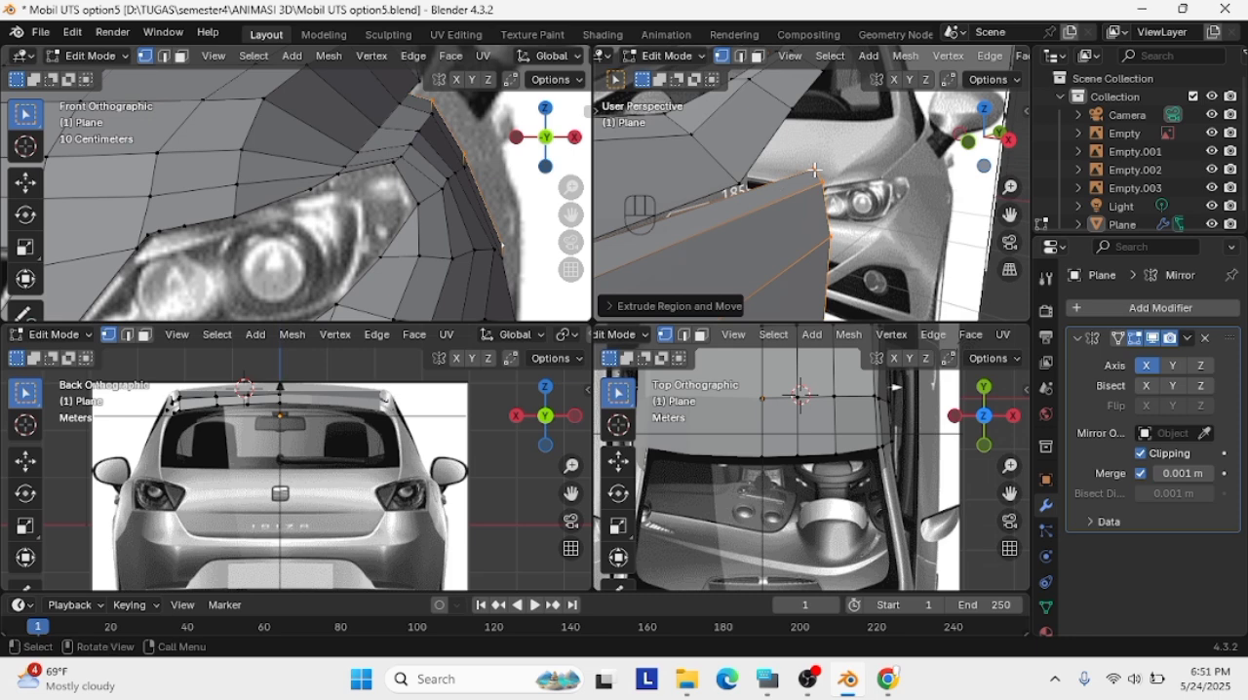
middle_drag(814, 170, 813, 170)
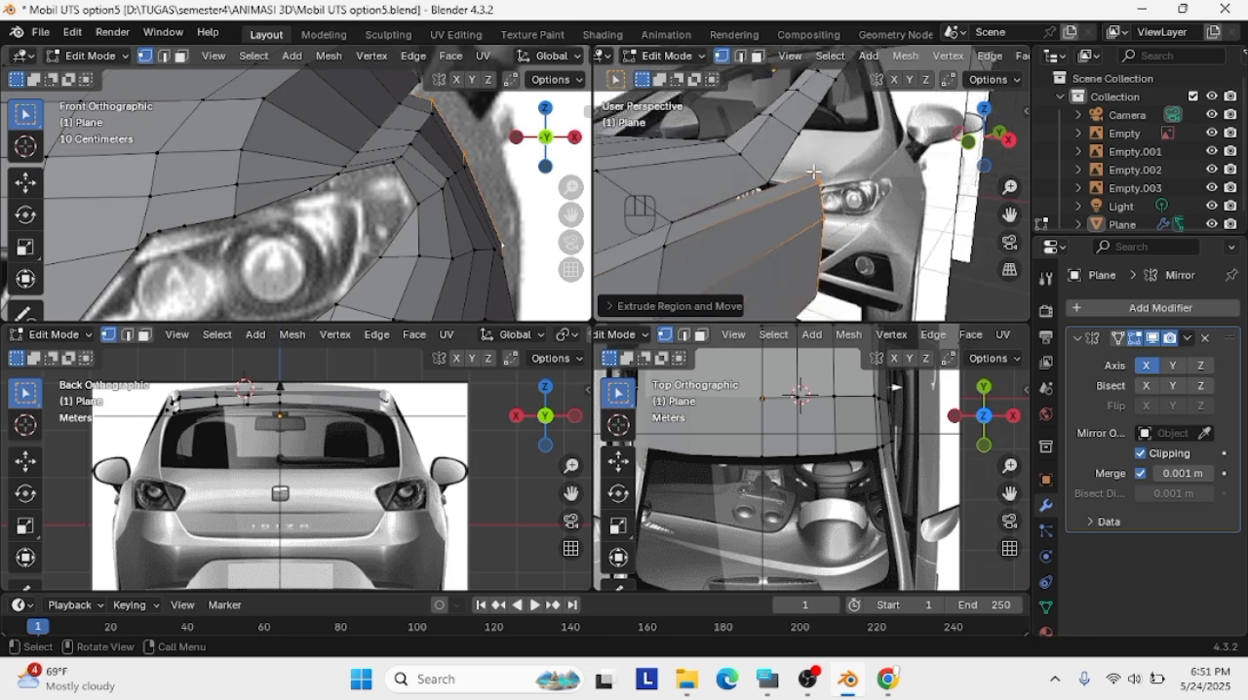
key(ctrl+z)
Try to extrude the fender's rear edge outward in the perspective view and reposition the new edge in the right view
key(e)
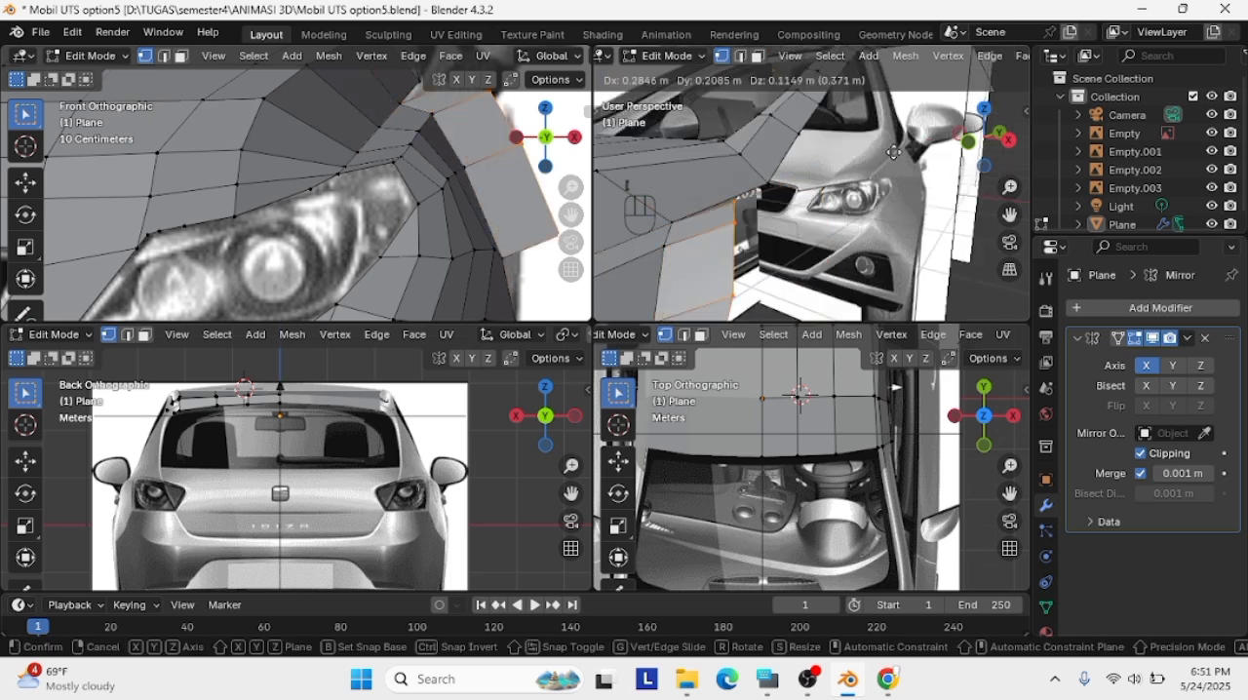
click(933, 132)
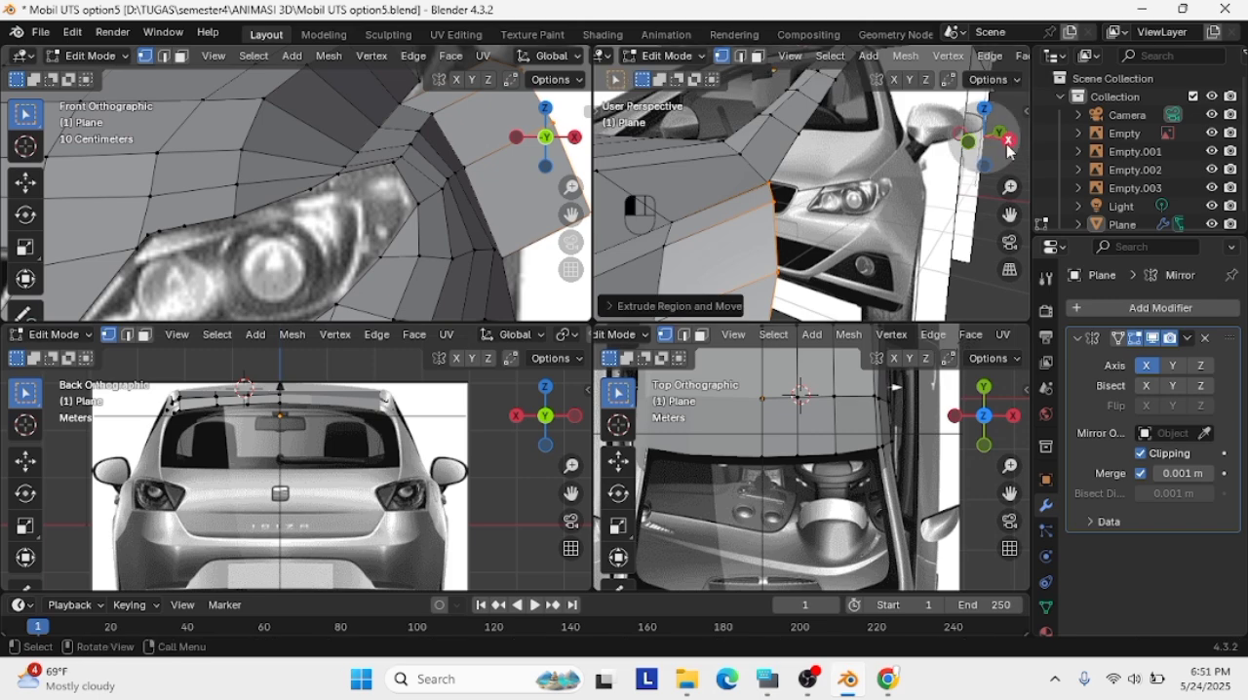
key(KP_3)
key(g)
click(744, 224)
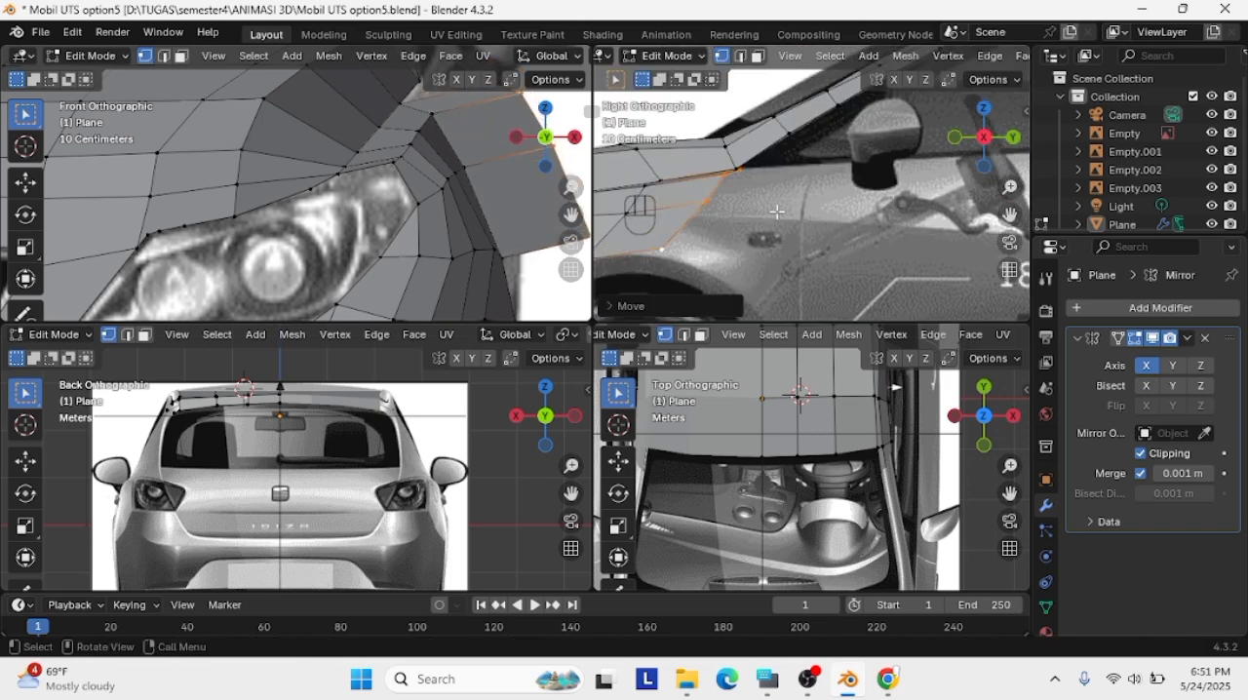
key(g)
middle_drag(749, 224, 812, 238)
click(717, 247)
key(g)
click(770, 208)
scroll(734, 149, up, 1)
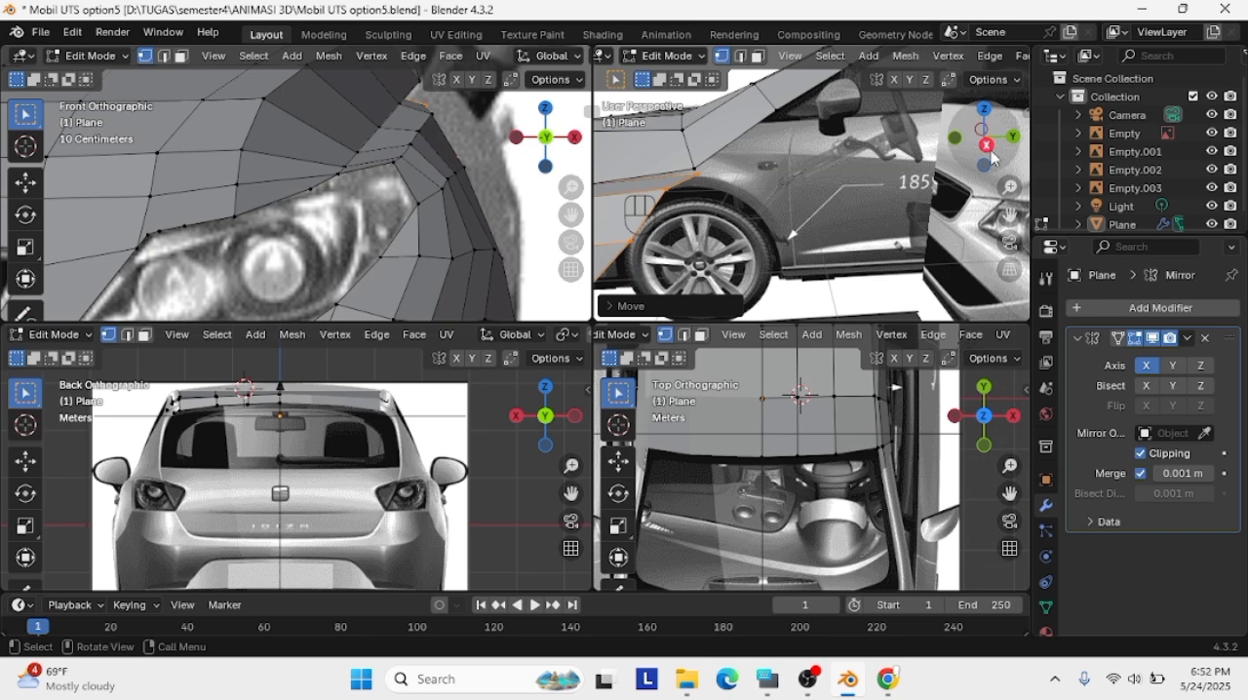
Adjust the fender's upper rear vertex below the hood corner and its middle rear vertex against the right reference image
shift+middle_drag(699, 176, 805, 184)
click(805, 184)
key(Delete)
click(805, 188)
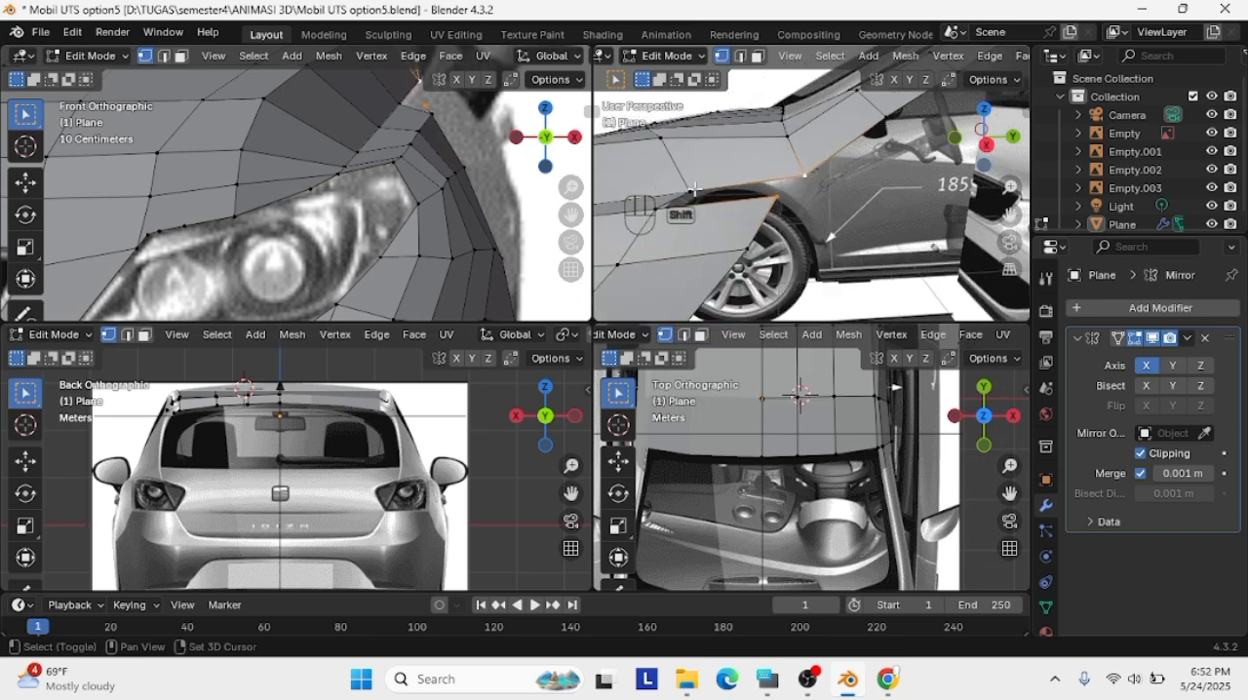
middle_drag(676, 217, 988, 195)
key(g)
click(826, 211)
click(998, 138)
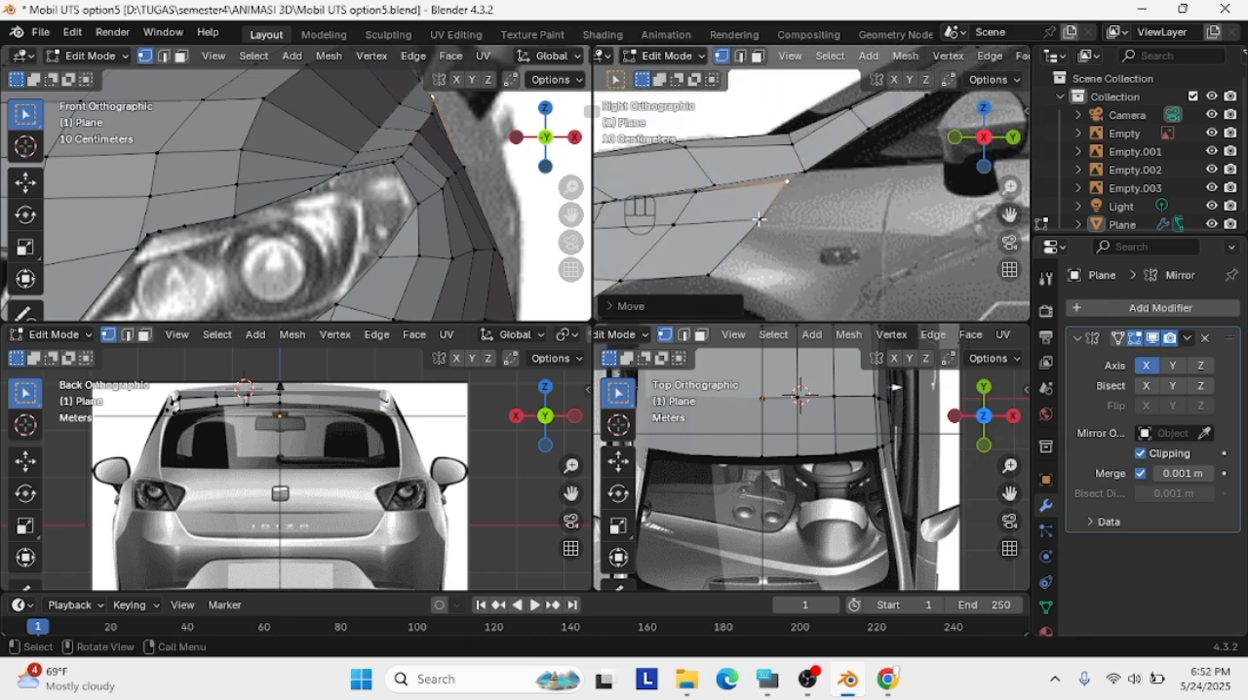
click(758, 219)
key(g)
click(762, 224)
Extrude the fender's rear edge back toward the door seam in the right view
shift+click(797, 178)
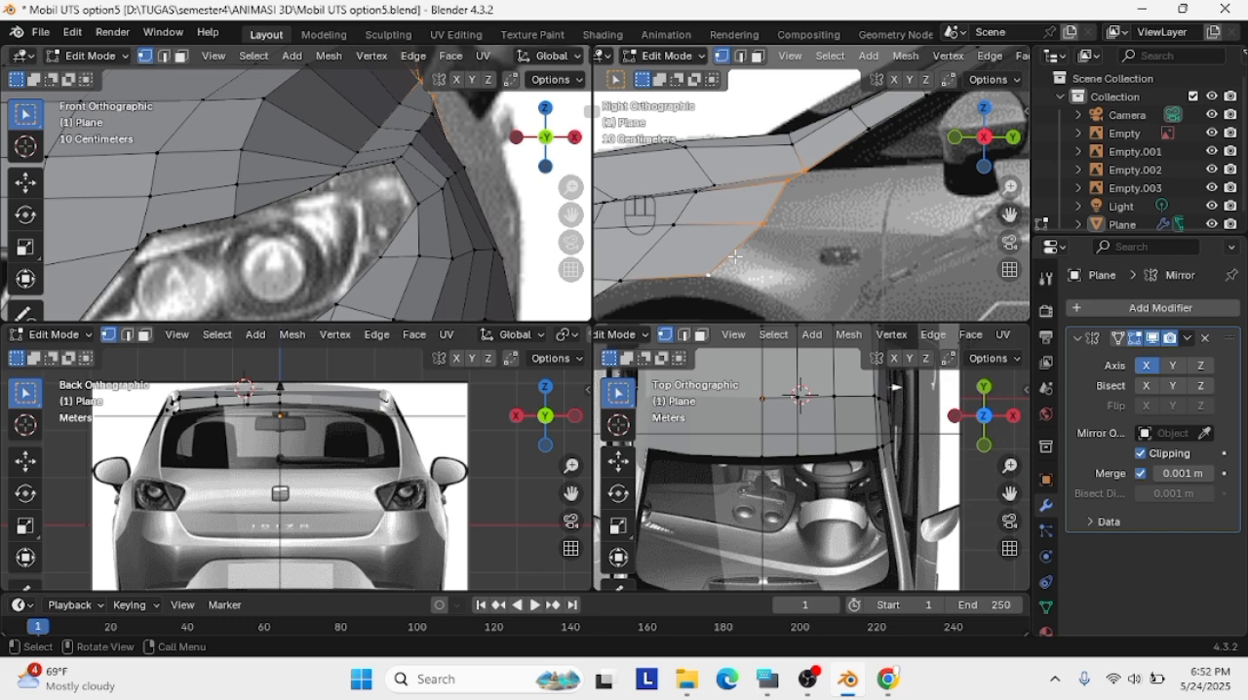
key(g)
click(835, 251)
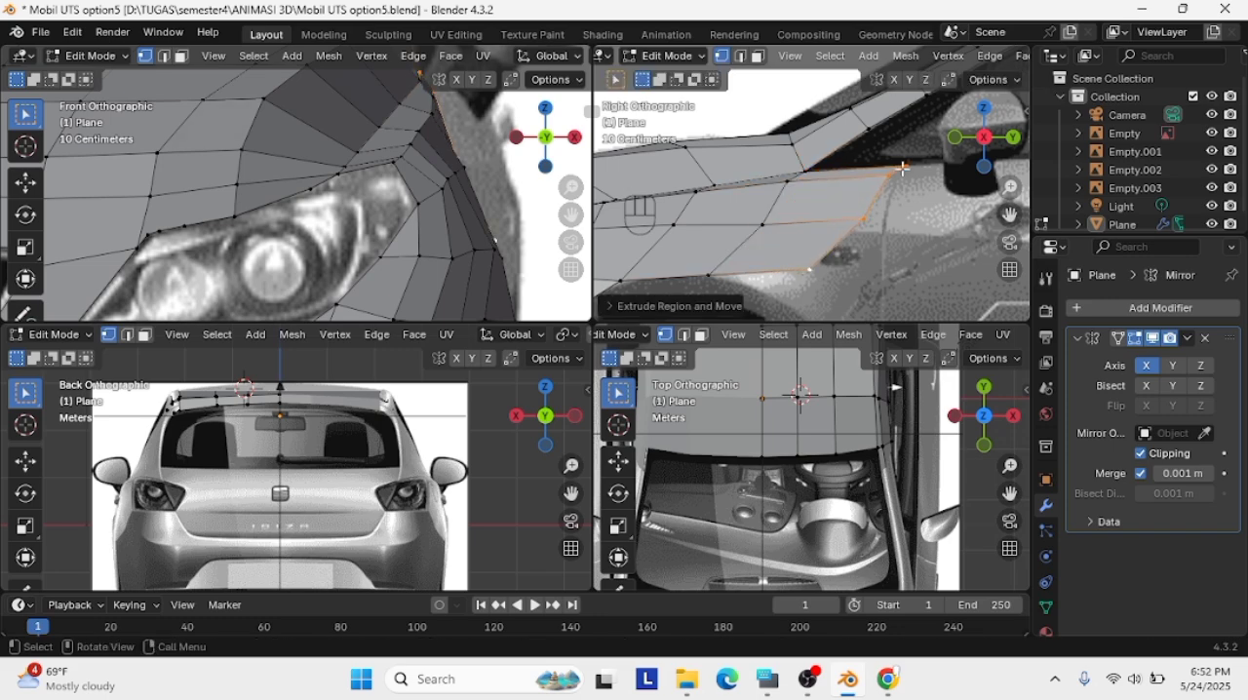
Move the new rear edge's middle and lower vertices back onto the door seam in the right view
click(864, 222)
key(g)
click(884, 220)
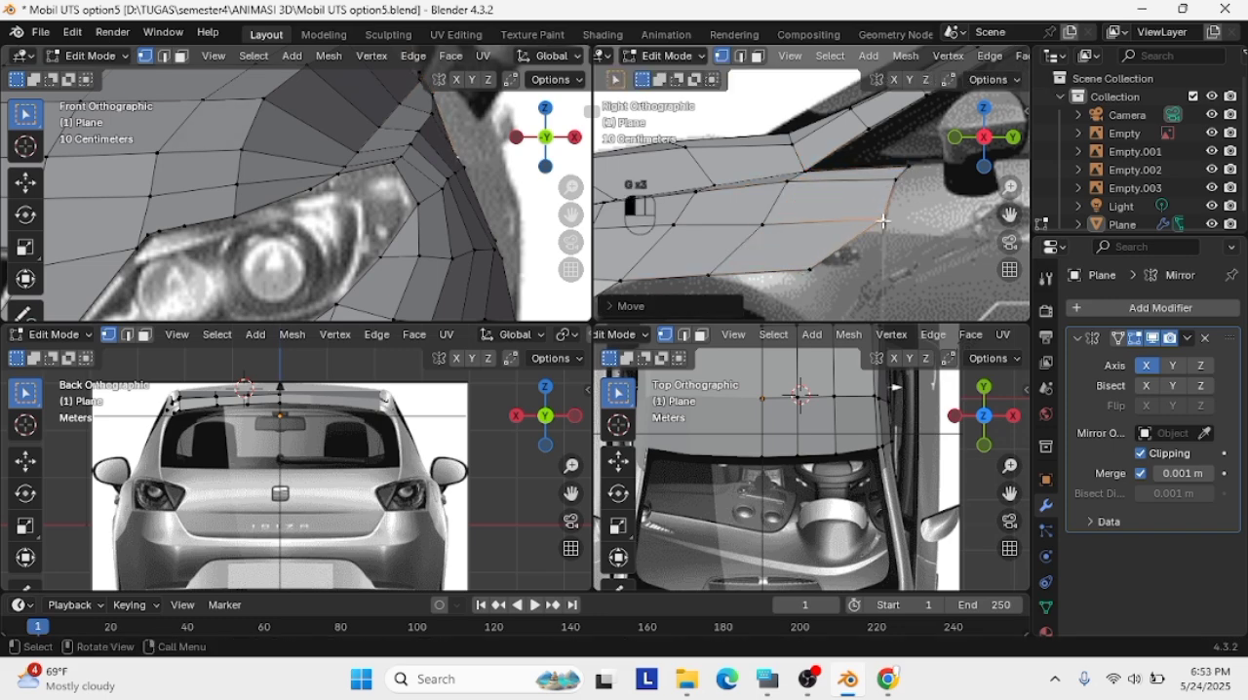
click(811, 270)
key(g)
click(885, 272)
scroll(831, 284, down, 7)
scroll(831, 284, up, 4)
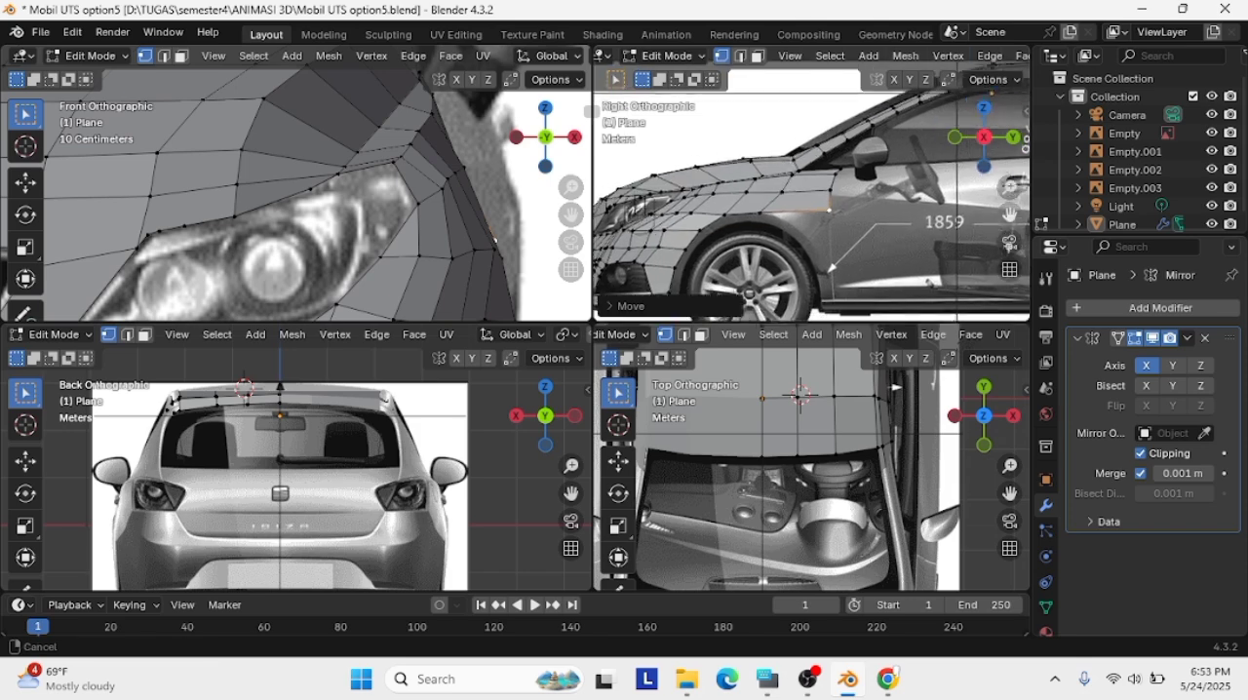
scroll(832, 269, up, 1)
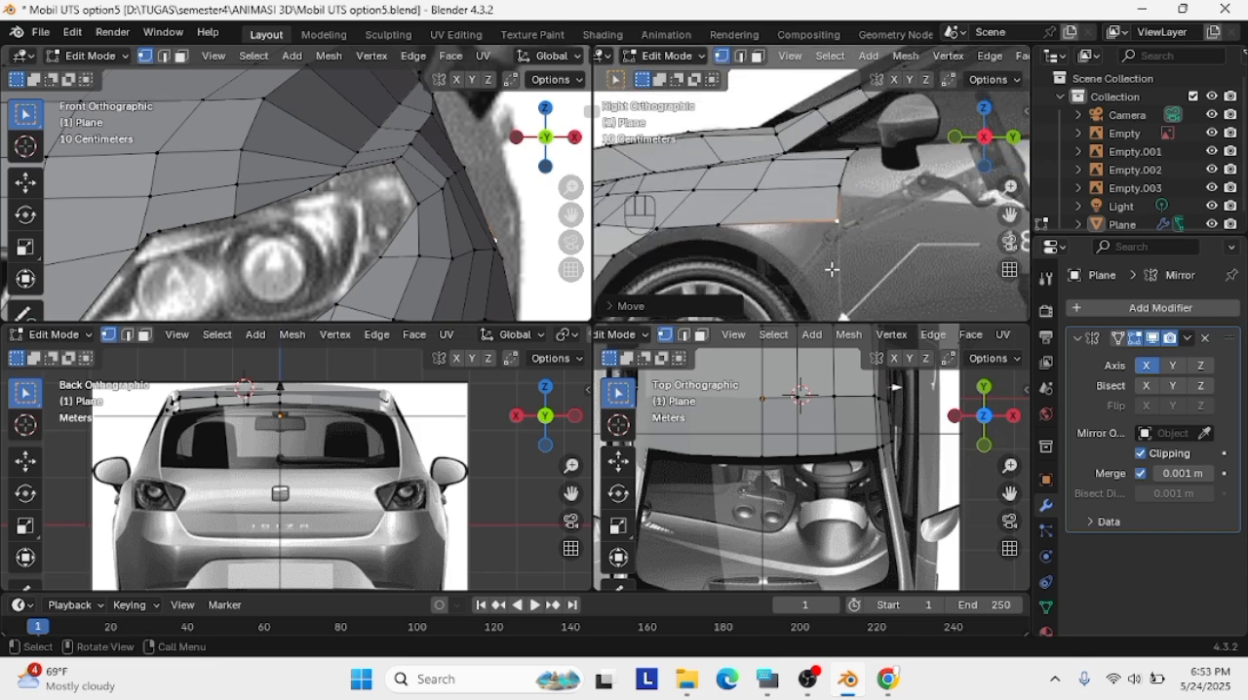
middle_drag(864, 166, 852, 198)
key(g)
click(854, 215)
scroll(868, 243, down, 2)
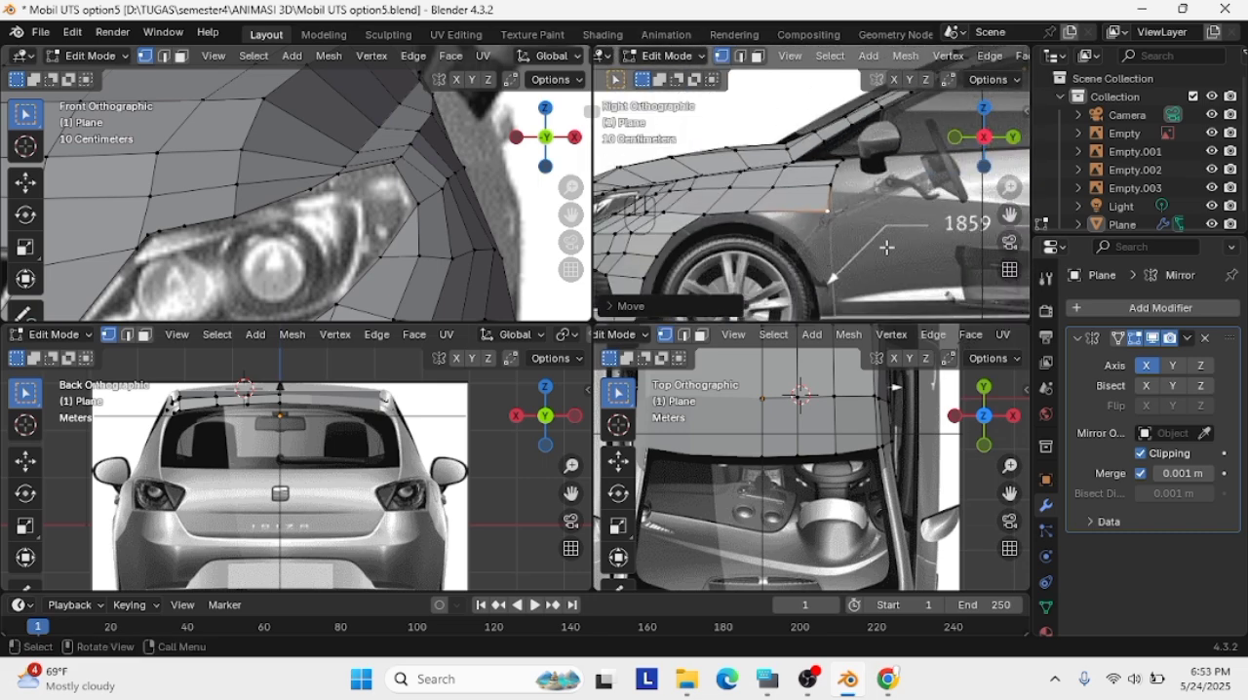
Extrude the rear fender's lower edge above the wheel down about 1.75 m to the sill
drag(1010, 214, 1008, 187)
click(744, 183)
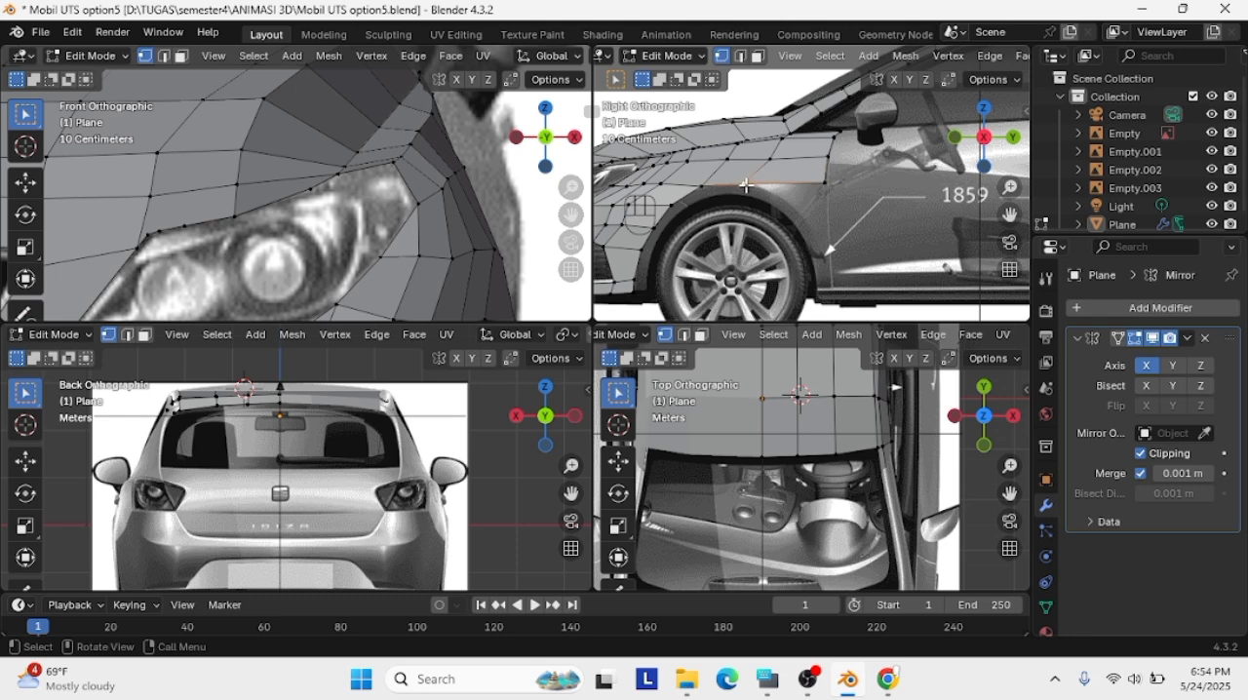
drag(746, 185, 827, 182)
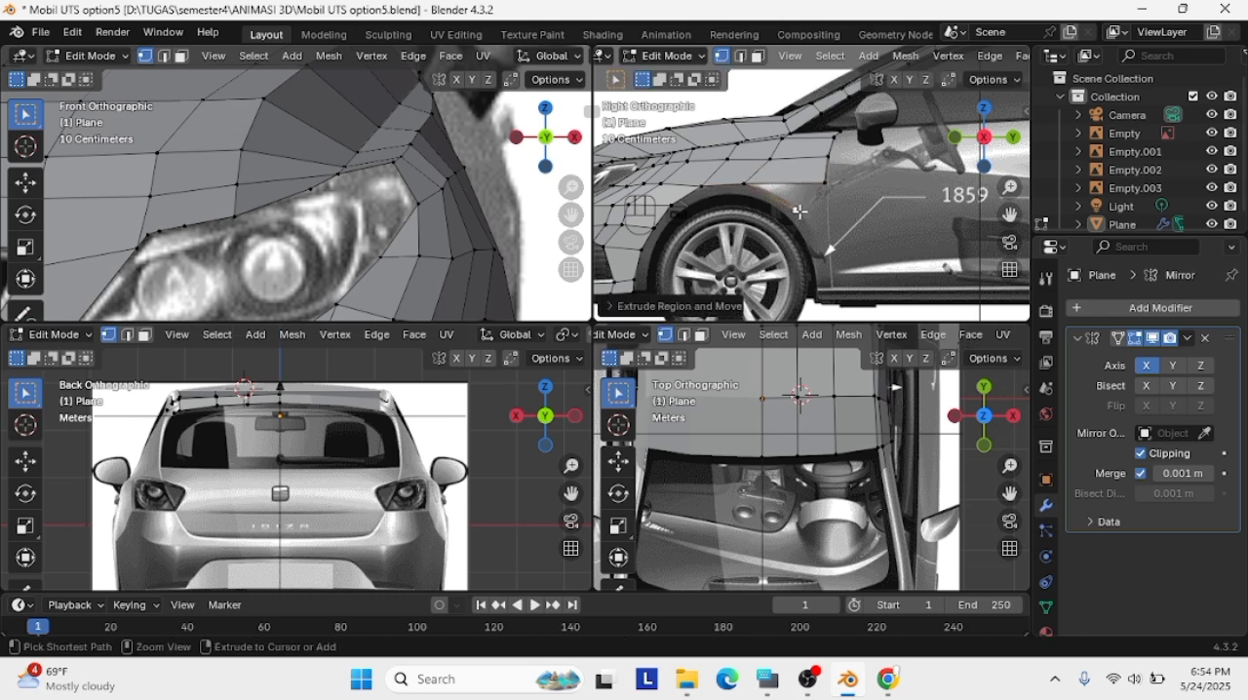
key(e)
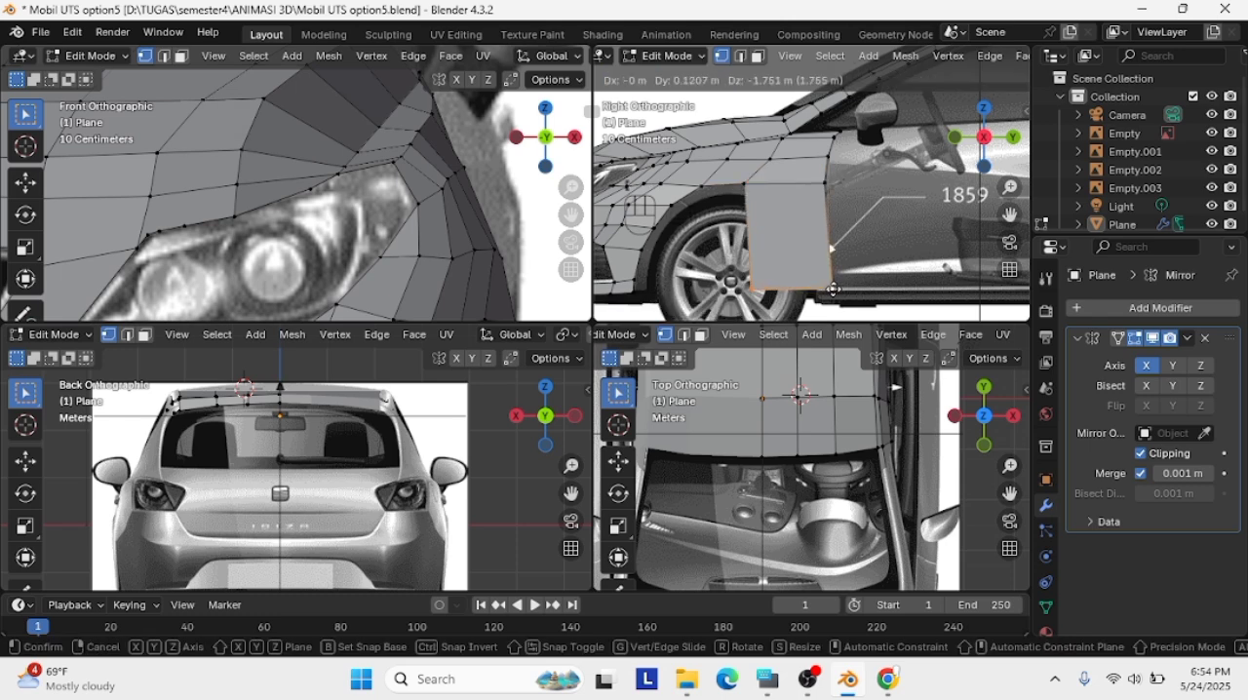
click(827, 287)
Try to move the extruded panel's lower front corner up onto the rear of the wheel arch
drag(819, 173, 818, 174)
key(g)
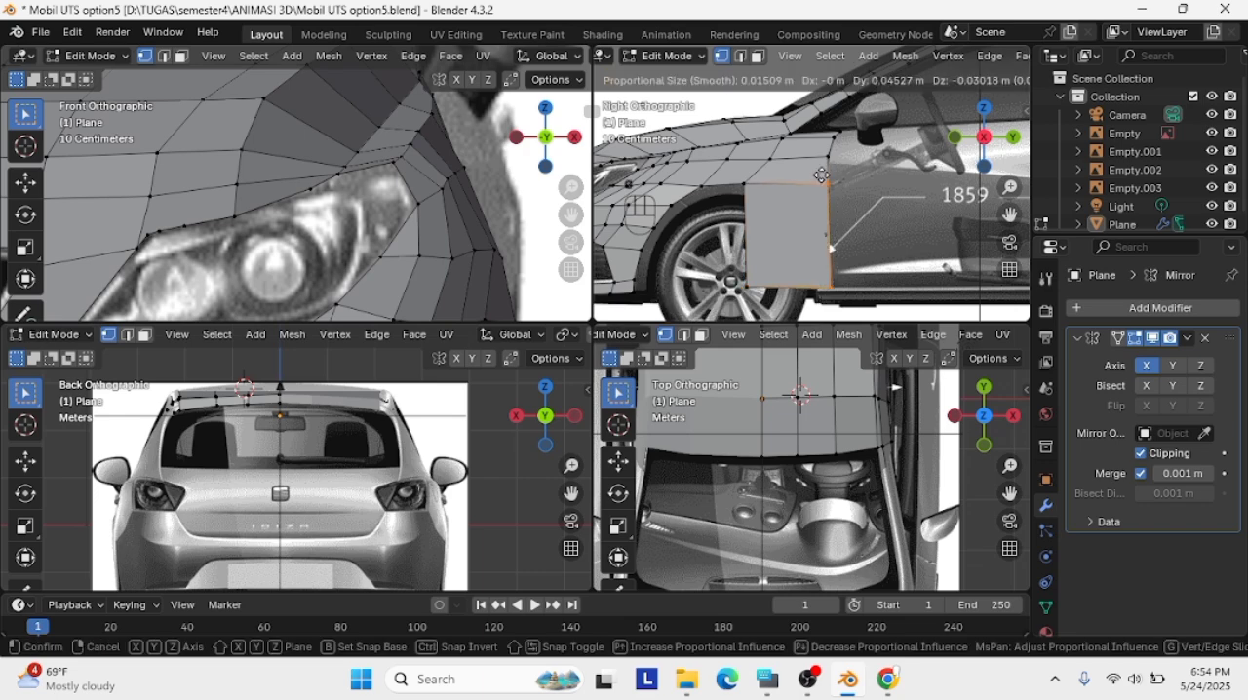
click(822, 175)
click(759, 299)
key(g)
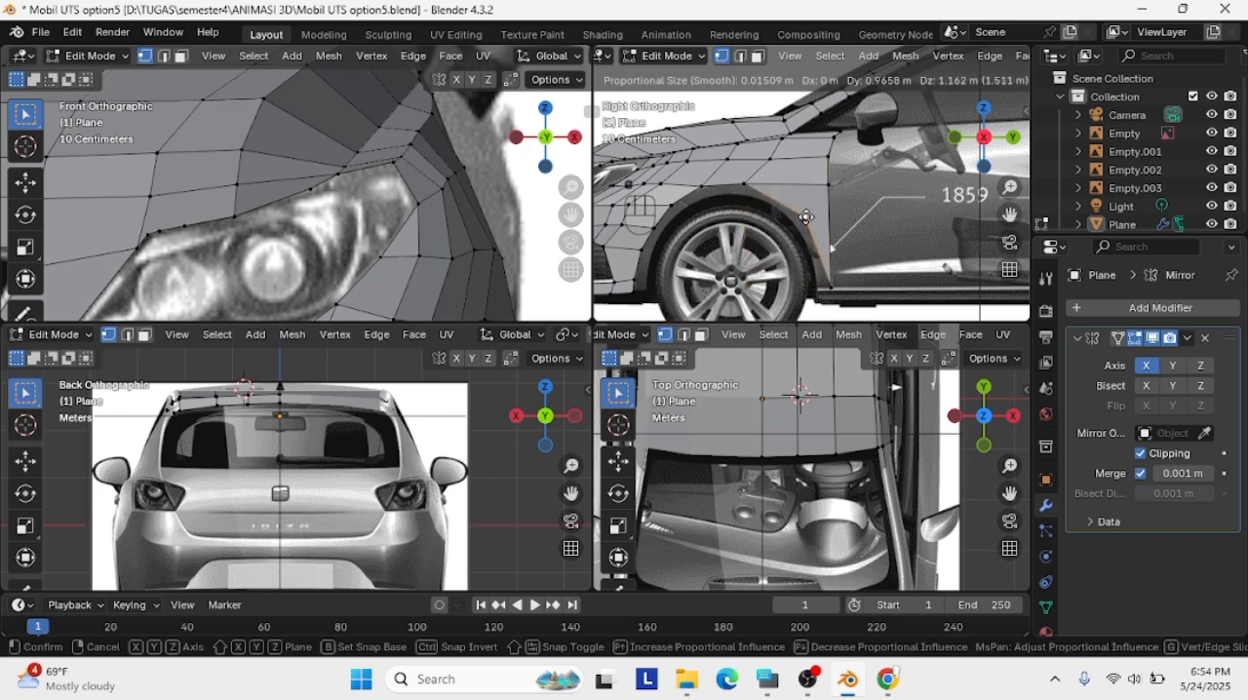
click(821, 216)
Switch to Object Mode and set the top reference image's Z location to -2.3 m
middle_drag(821, 216, 805, 263)
scroll(805, 264, down, 3)
scroll(509, 232, down, 6)
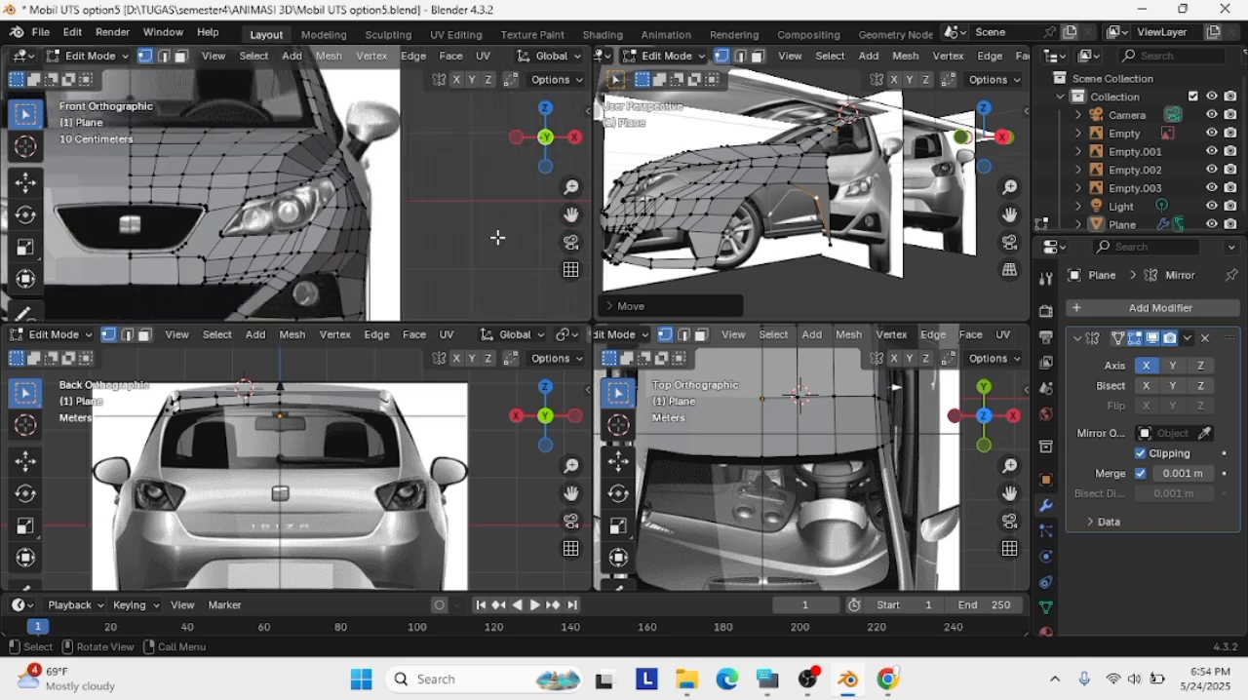
Examine the car body against the lowered top reference image in the top, right and perspective views
scroll(854, 499, down, 3)
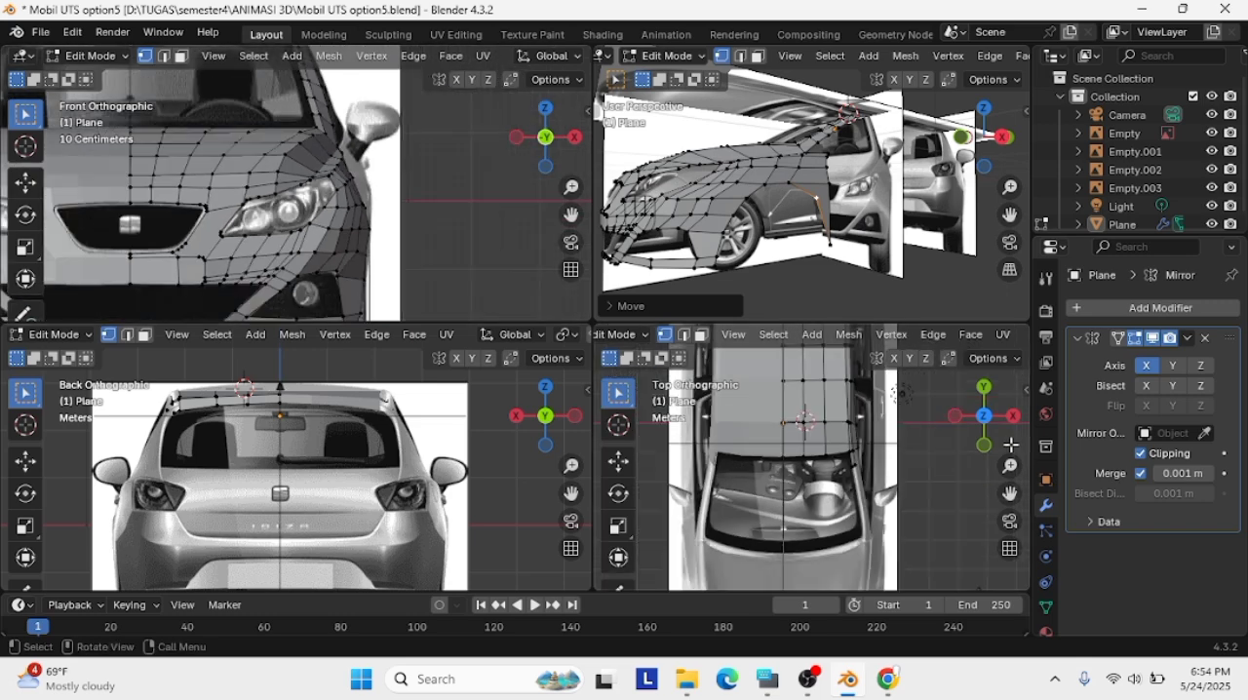
key(Tab)
click(902, 505)
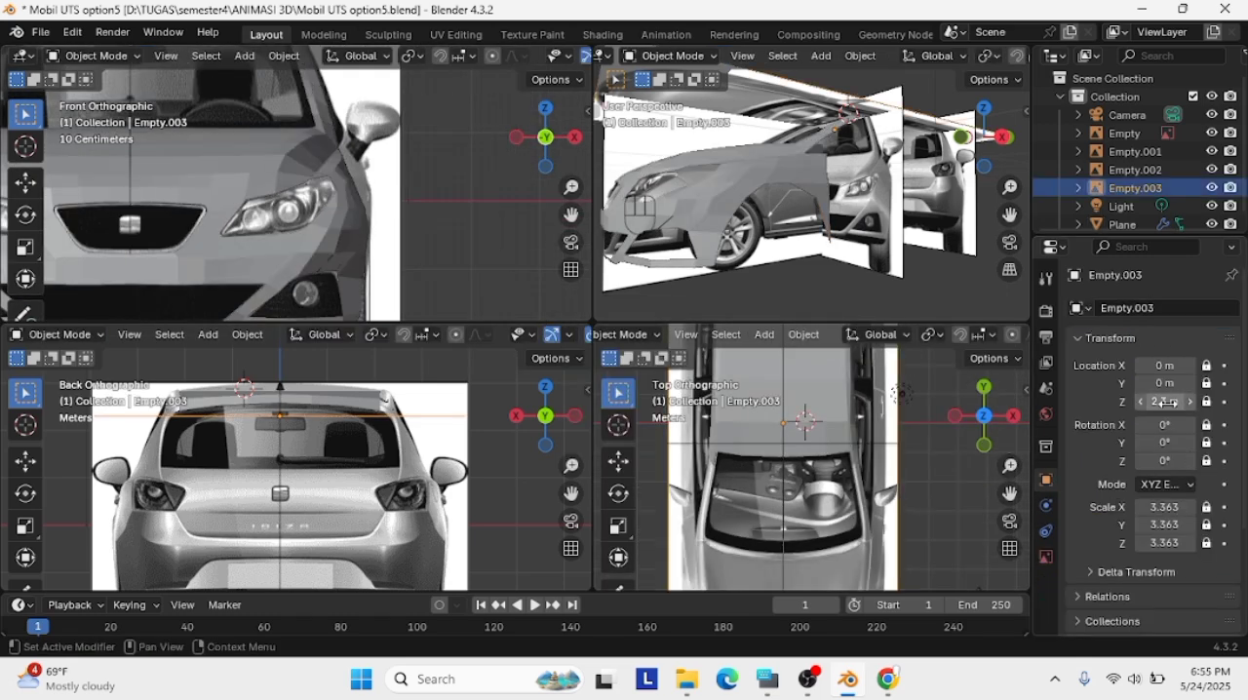
click(1166, 401)
click(1144, 401)
text(-)
key(Return)
scroll(919, 492, down, 4)
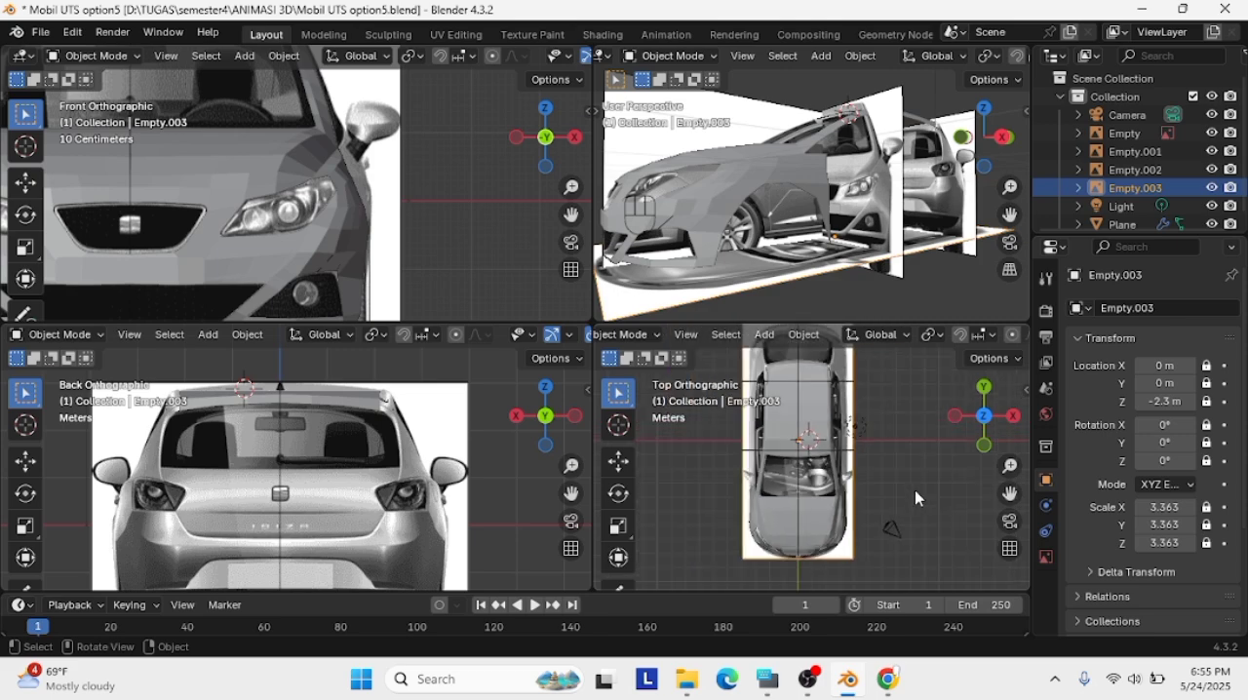
scroll(921, 487, up, 2)
drag(1009, 493, 993, 464)
click(1002, 136)
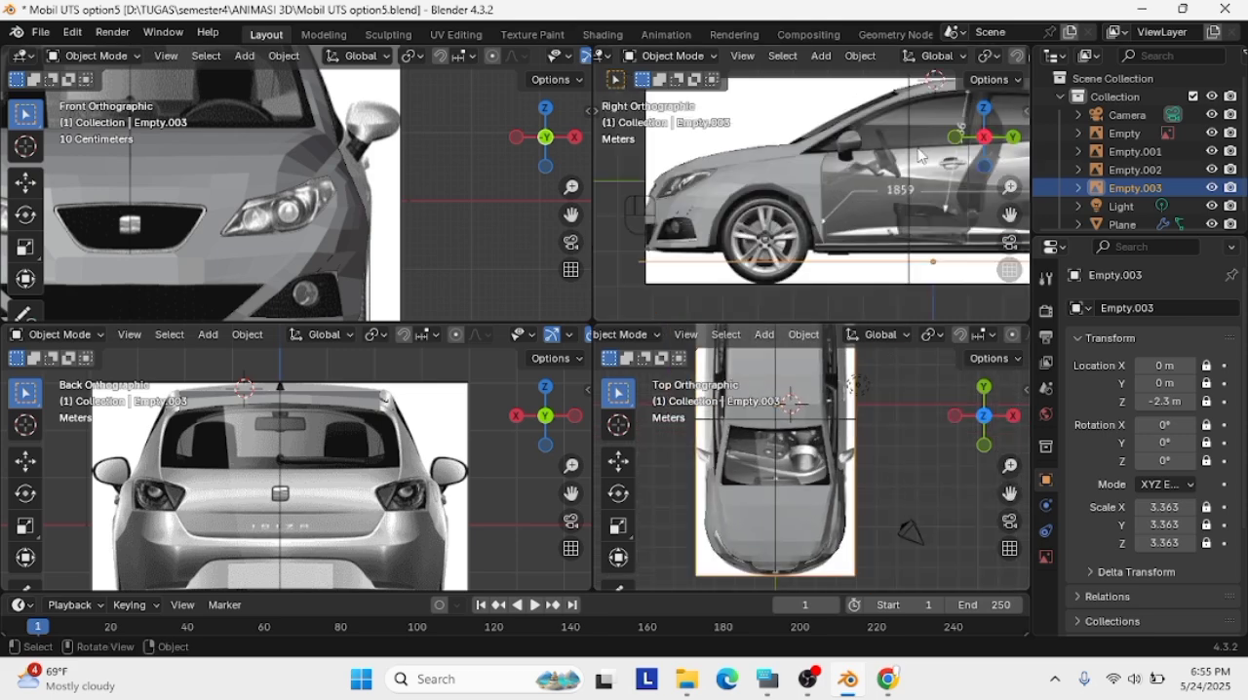
scroll(843, 209, up, 3)
middle_drag(844, 209, 844, 243)
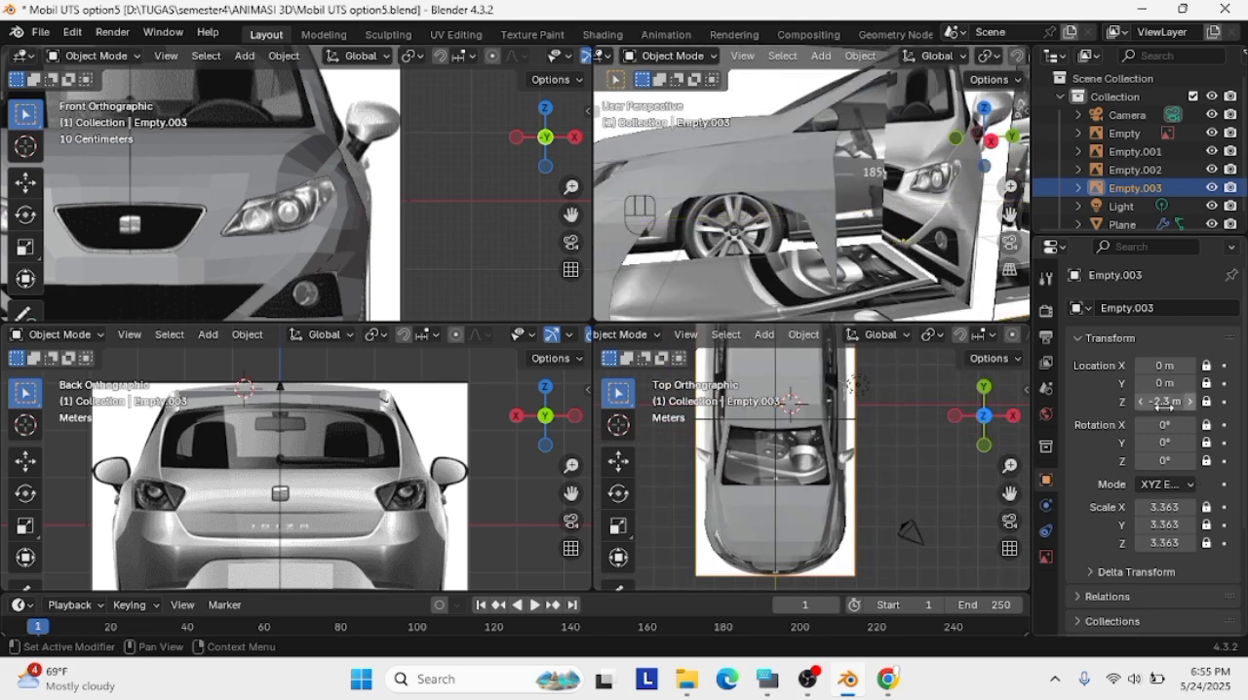
click(844, 243)
Return the car body to Edit Mode and try a vertical loop cut near the fender's rear edge
click(991, 141)
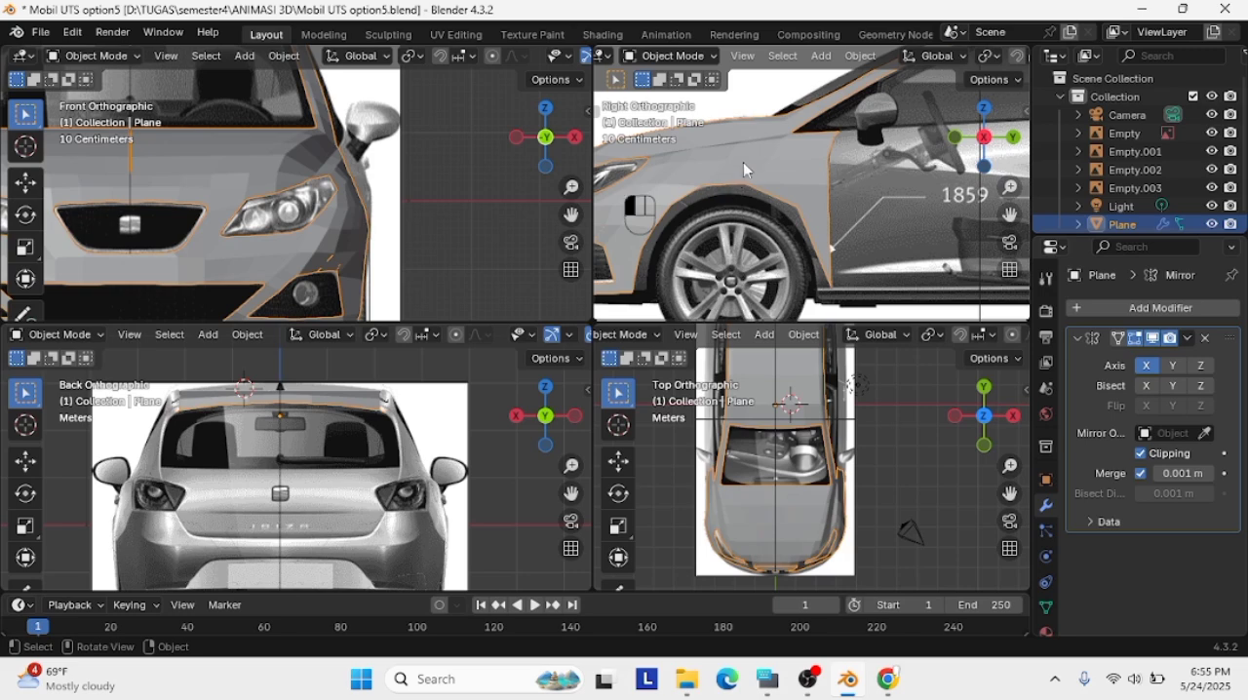
click(669, 56)
click(663, 94)
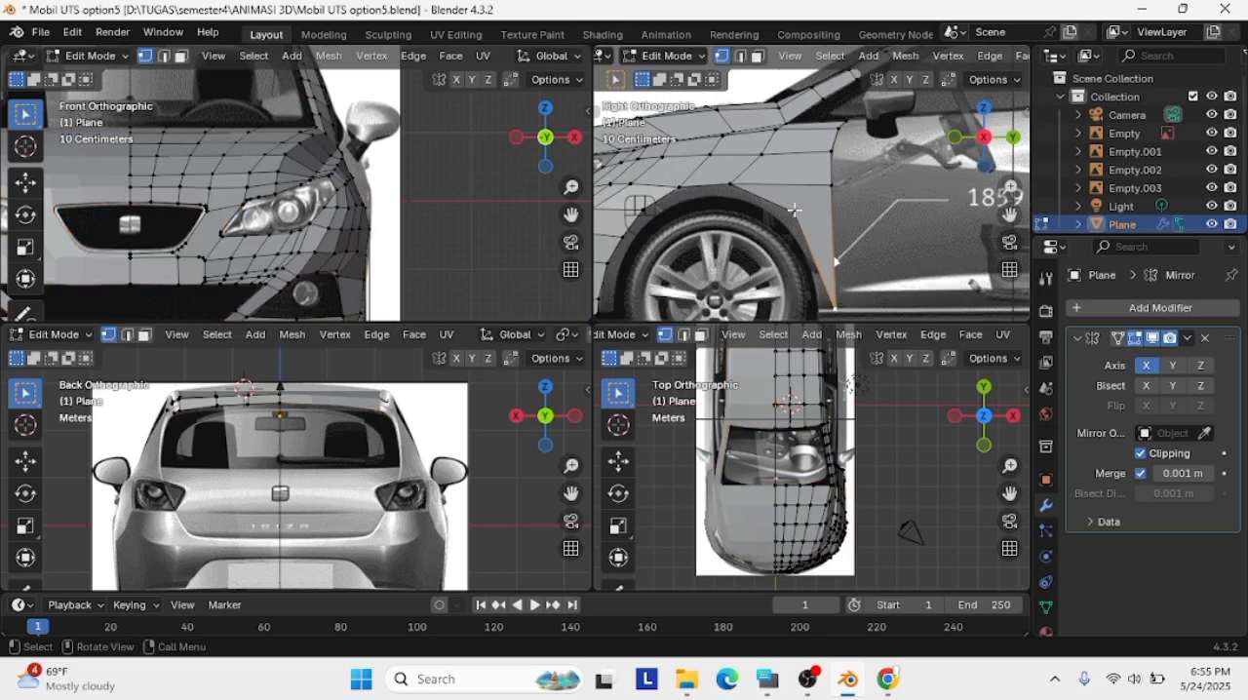
key(ctrl+z)
click(683, 56)
click(673, 94)
click(794, 212)
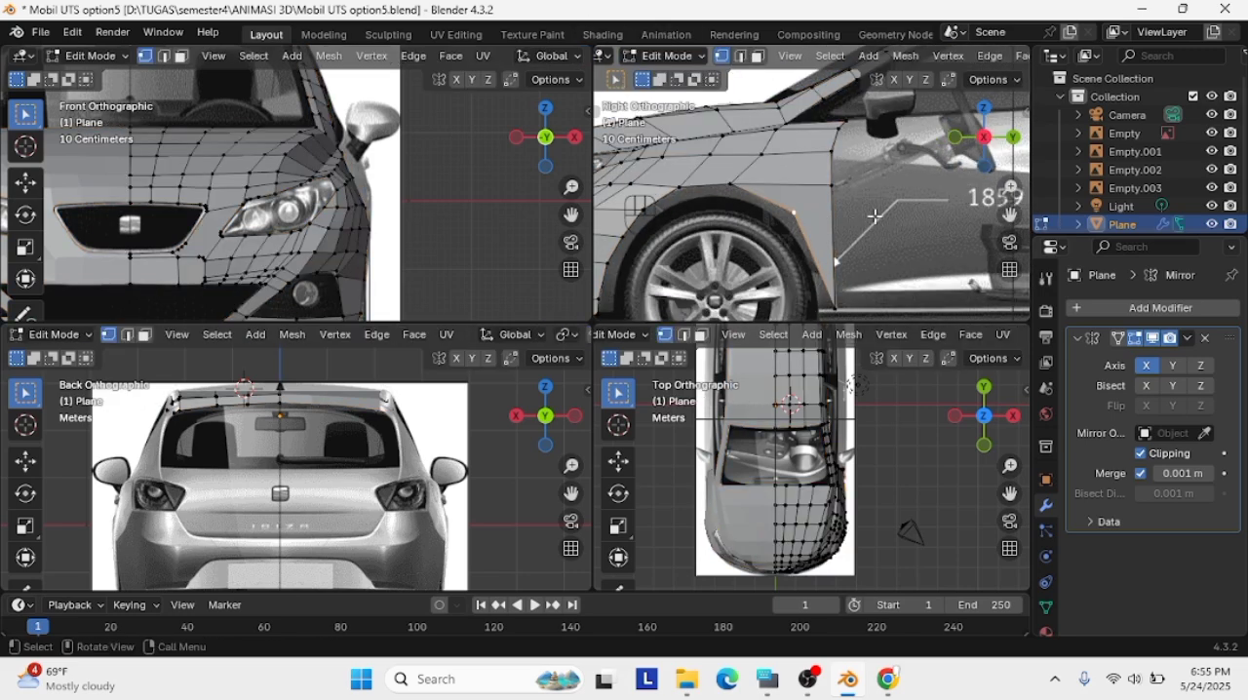
key(ctrl+r)
click(813, 204)
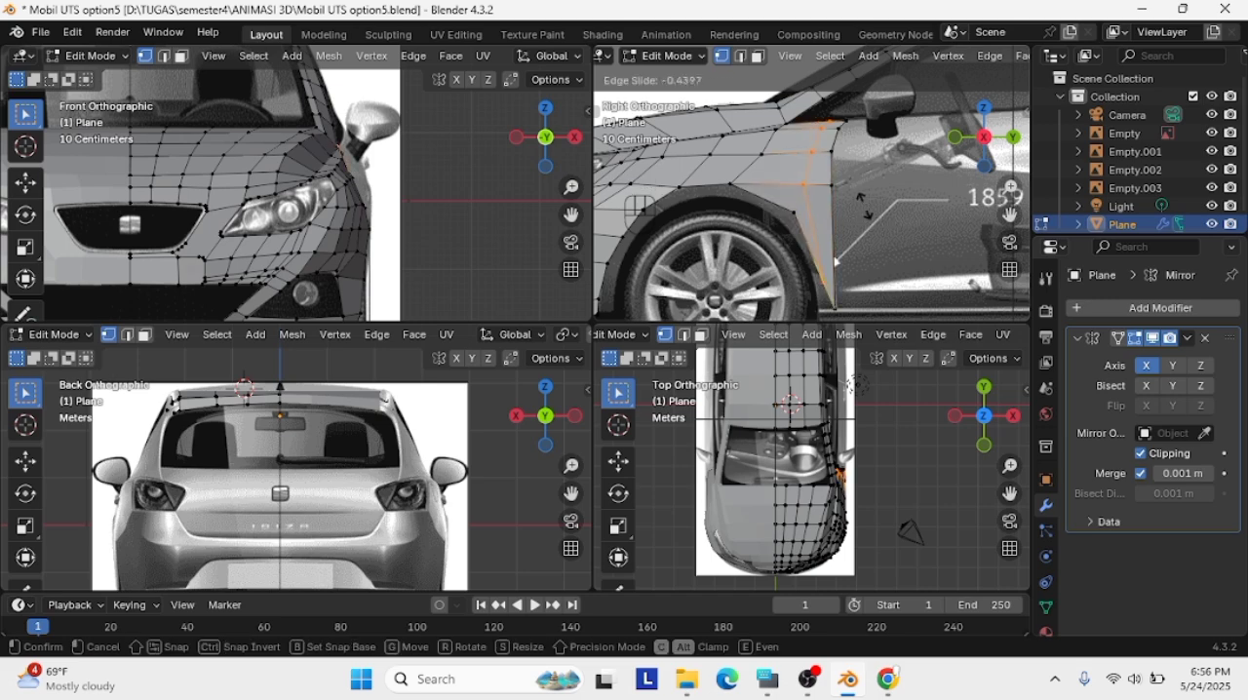
click(865, 214)
Undo the loop cut, the top reference image's height change and the panel corner's move onto the wheel arch
key(ctrl+z)
key(ctrl+z)
key(ctrl+z)
key(ctrl+z)
key(ctrl+z)
key(ctrl+z)
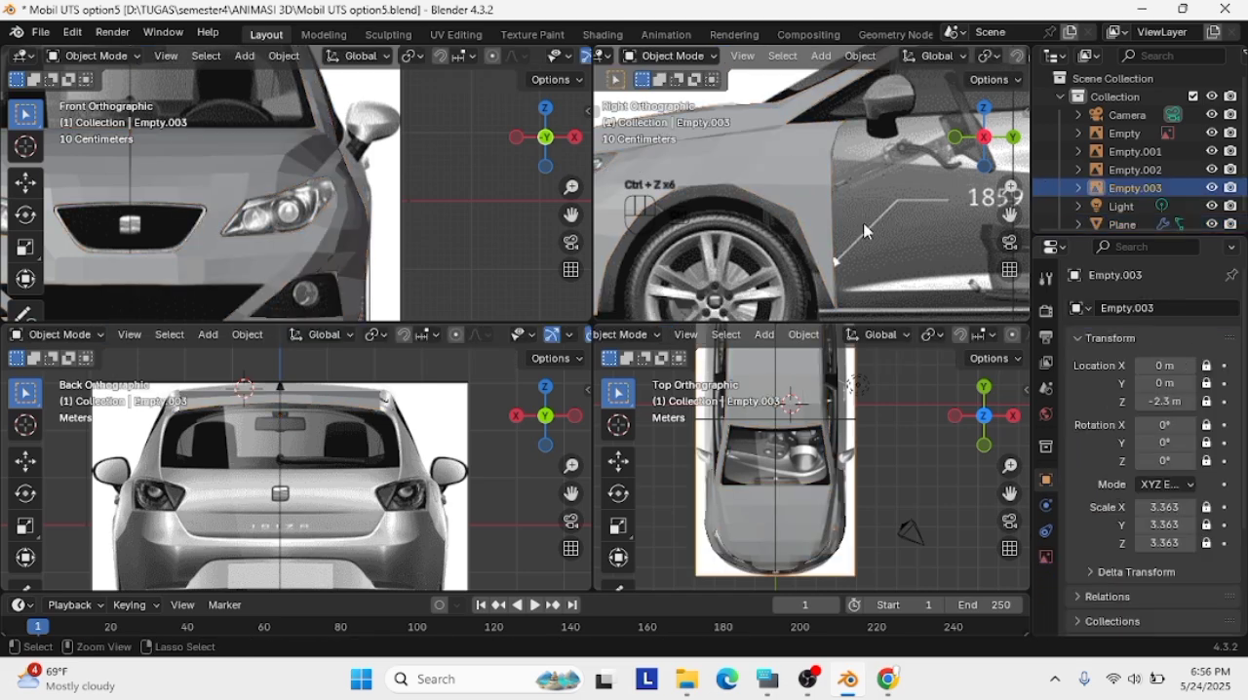
key(ctrl+z)
key(ctrl+z)
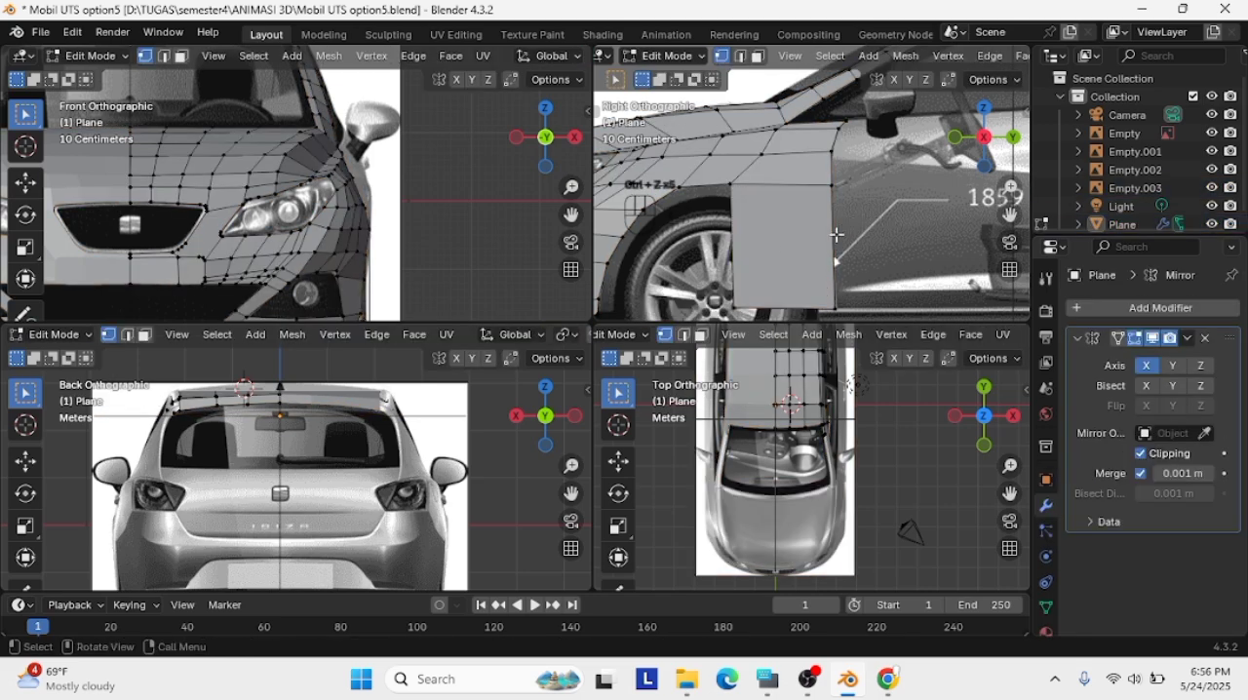
Add four evenly spaced horizontal loop cuts across the extruded panel behind the front wheel
key(ctrl+r)
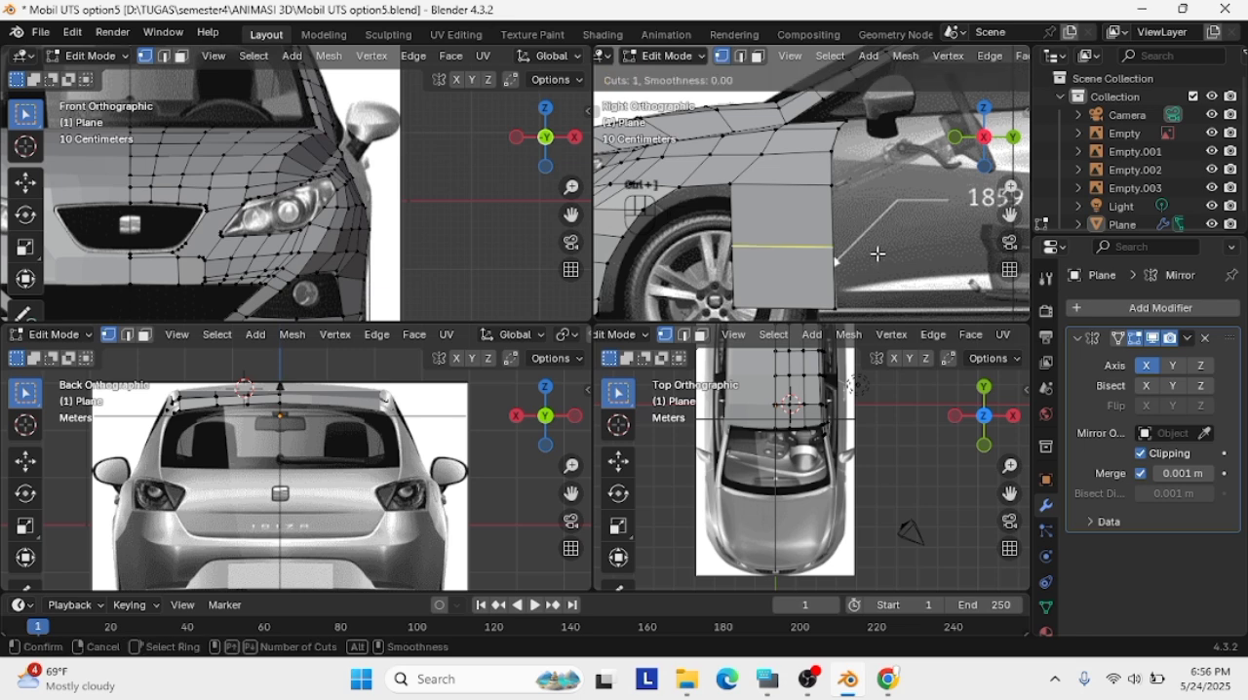
scroll(804, 268, up, 1)
click(805, 268)
click(804, 268)
Move the upper front vertices of the panel behind the front wheel back onto the wheel arch curve
click(729, 208)
key(g)
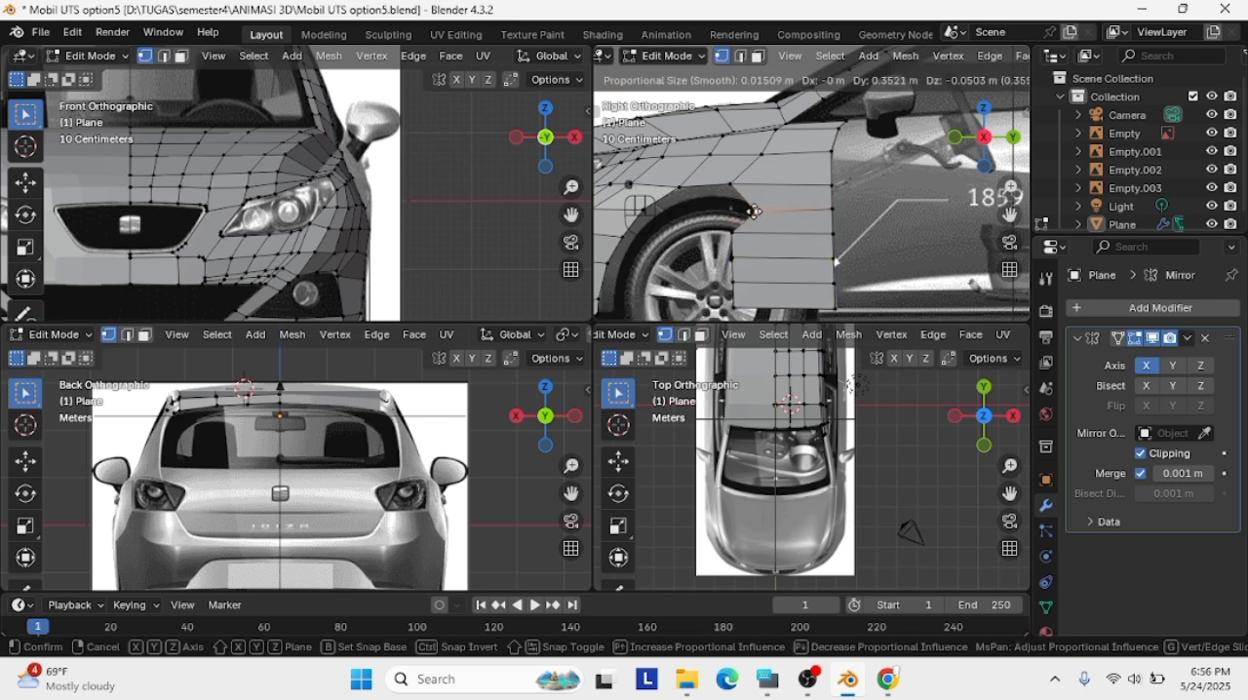
click(781, 205)
key(g)
click(783, 209)
key(g)
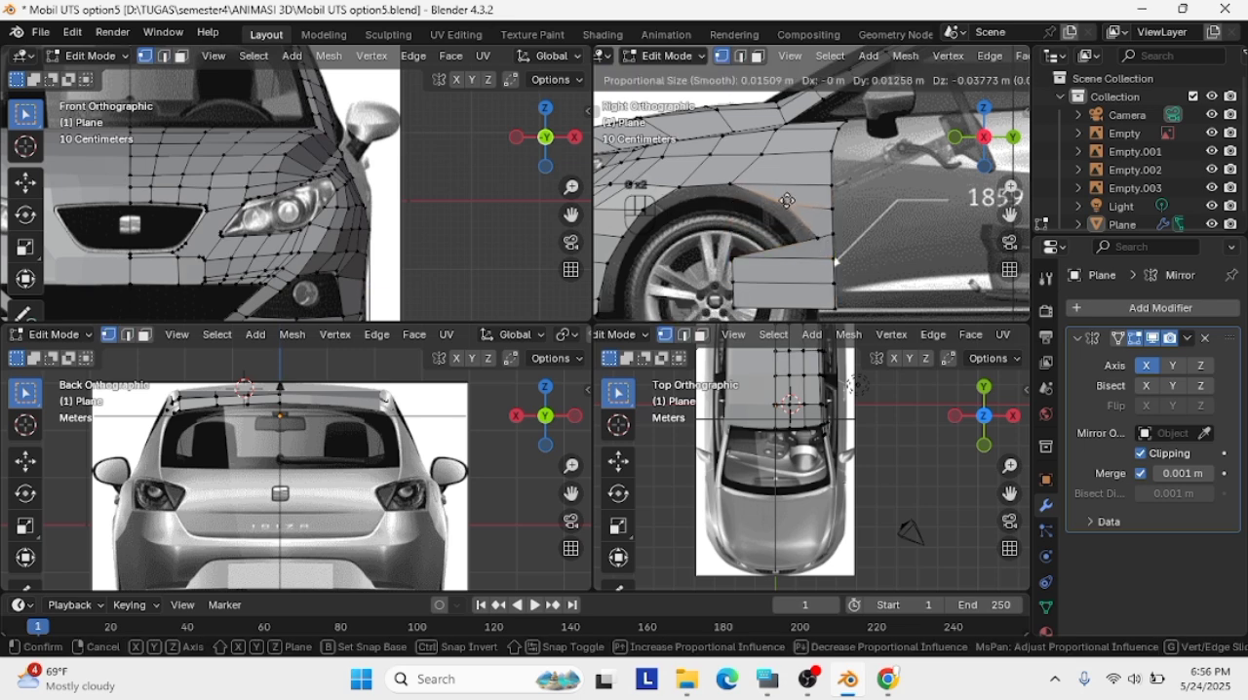
click(783, 212)
click(733, 253)
key(g)
click(821, 251)
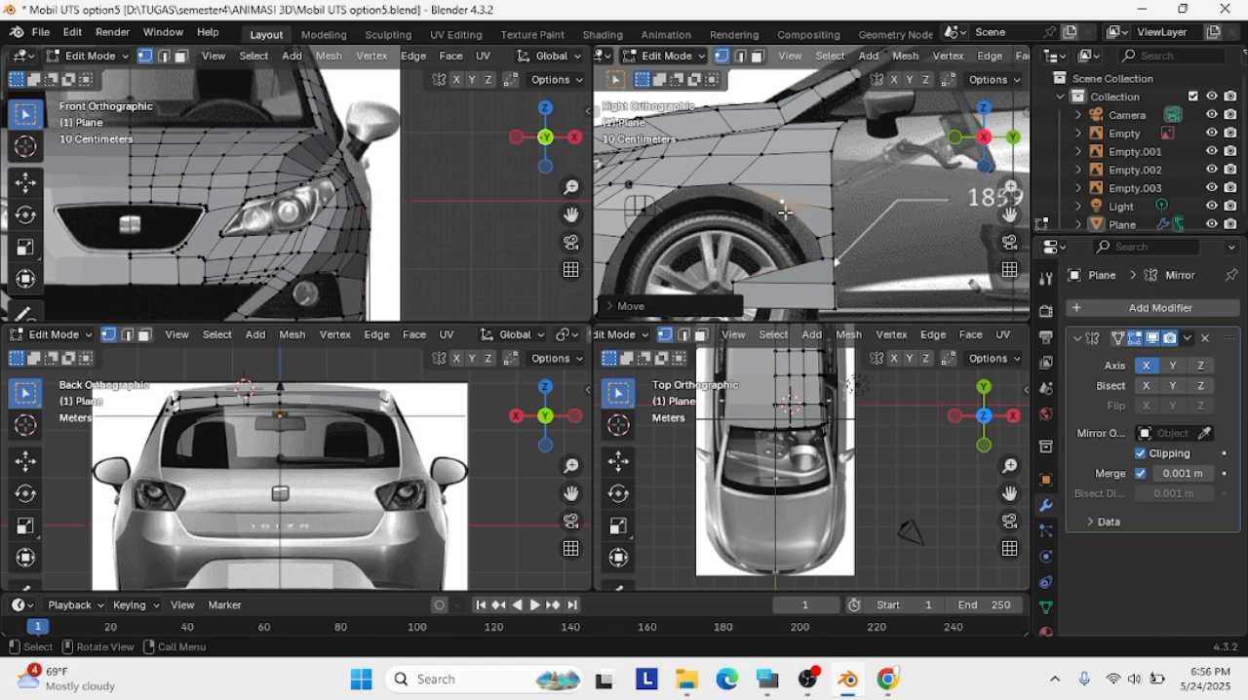
Nudge the upper wheel arch vertex into line and move the panel's lower front vertices back to the sill behind the wheel
click(782, 203)
key(g)
click(778, 202)
click(729, 184)
click(743, 284)
key(g)
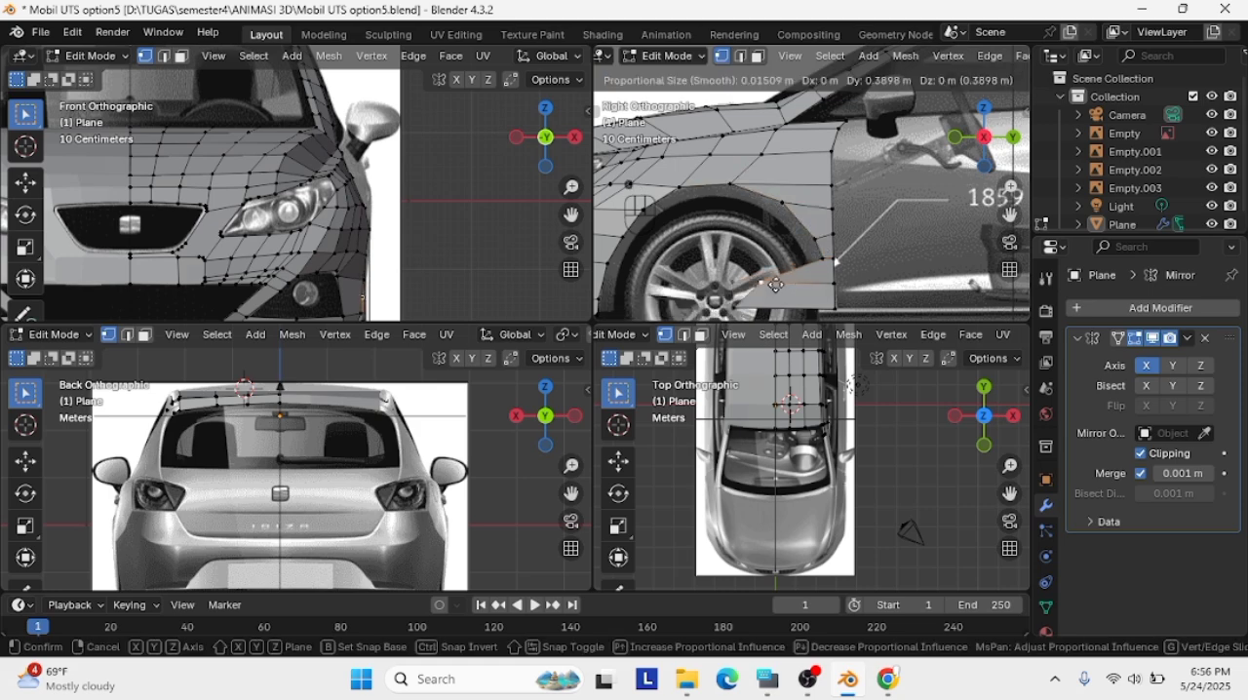
scroll(824, 279, down, 2)
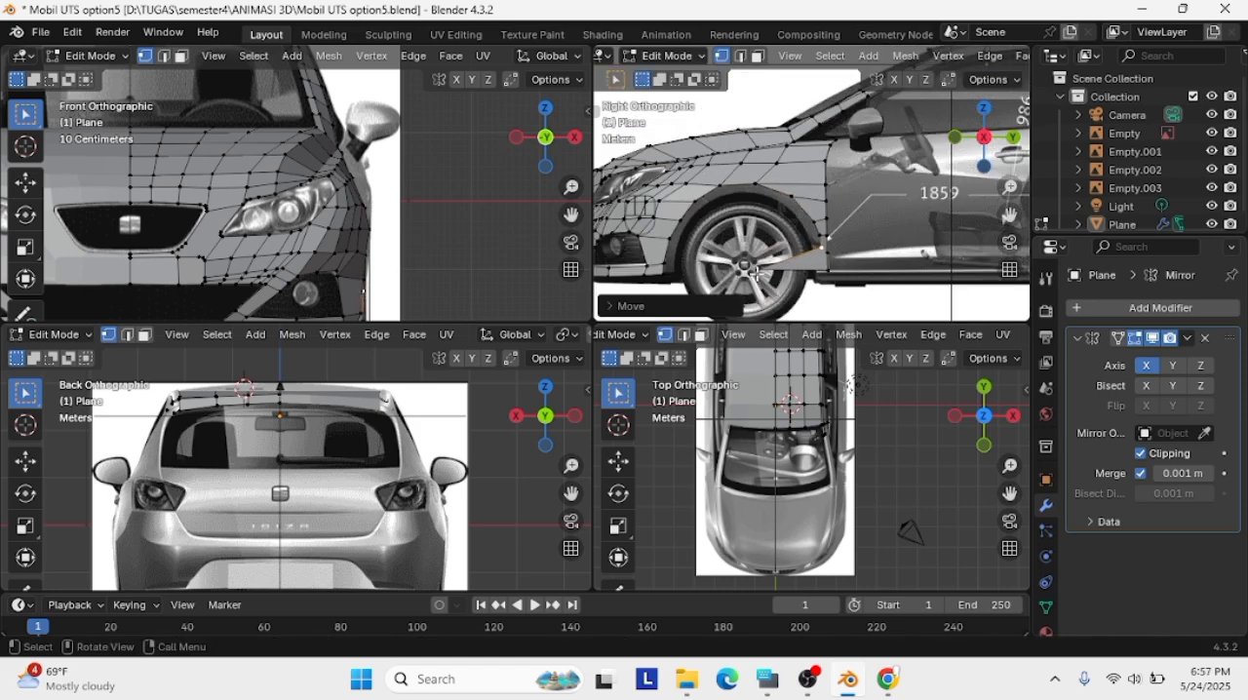
click(827, 272)
scroll(824, 278, up, 5)
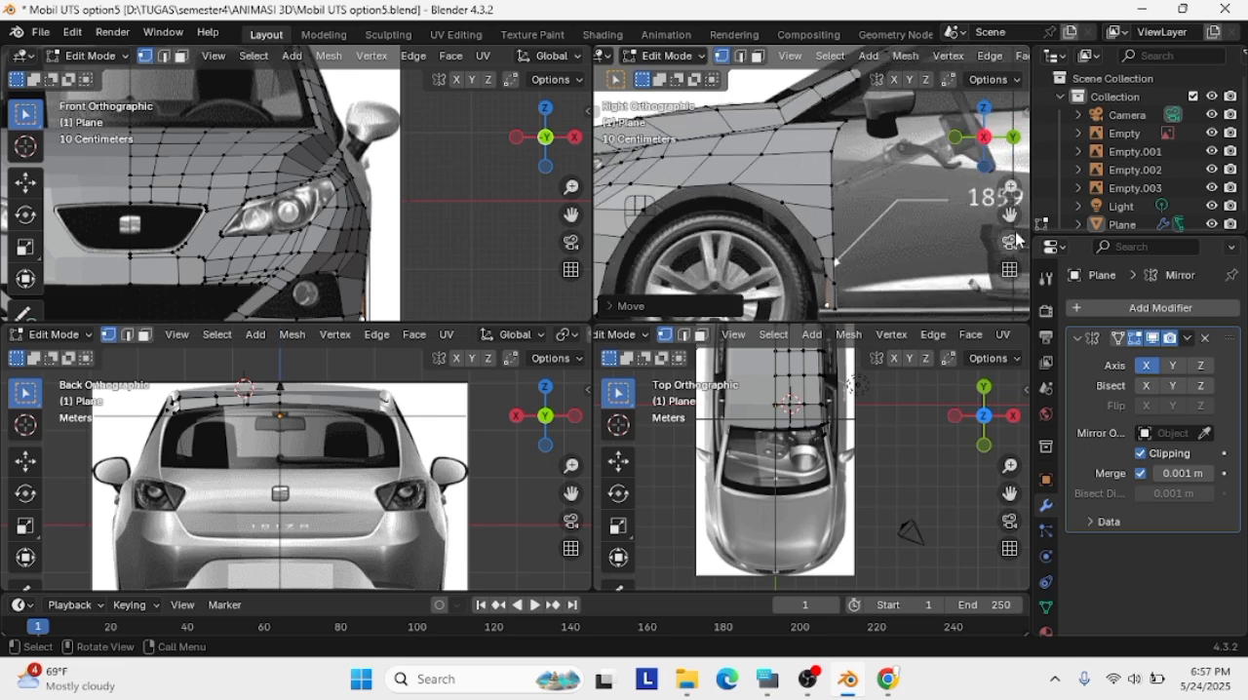
Try to reposition the top vertex of the fender's rear edge in a perspective view
scroll(826, 206, down, 1)
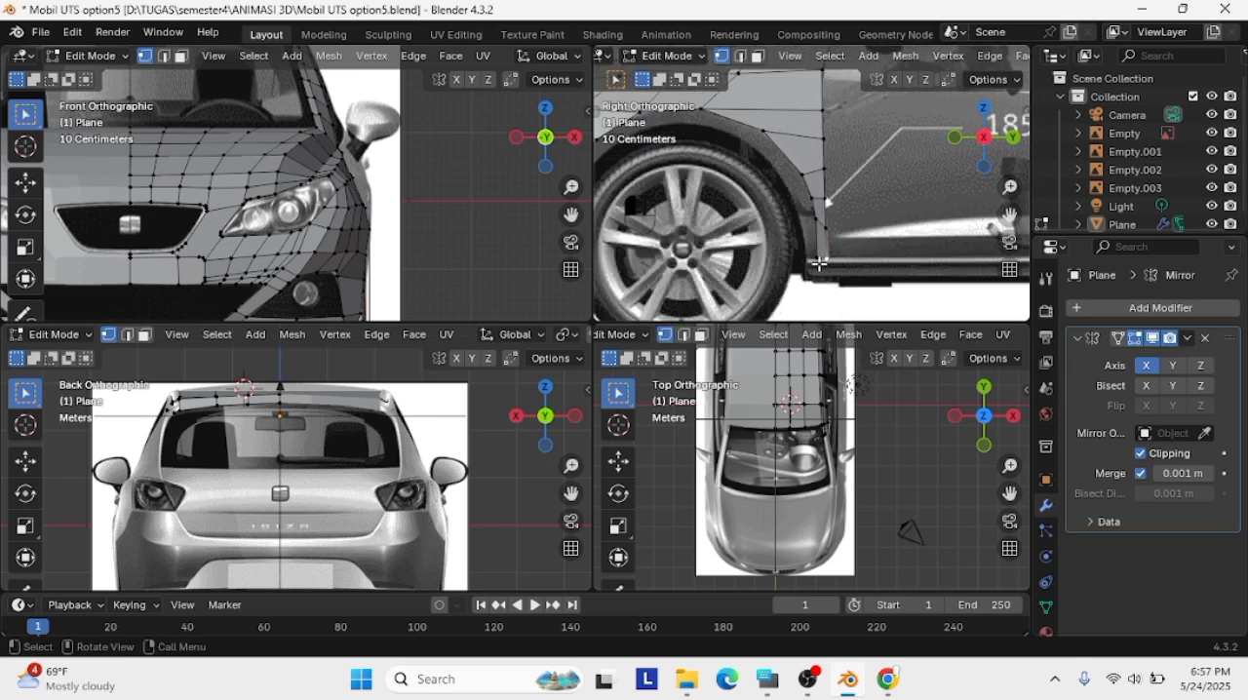
shift+middle_drag(1009, 269, 986, 310)
key(Caps_Lock)
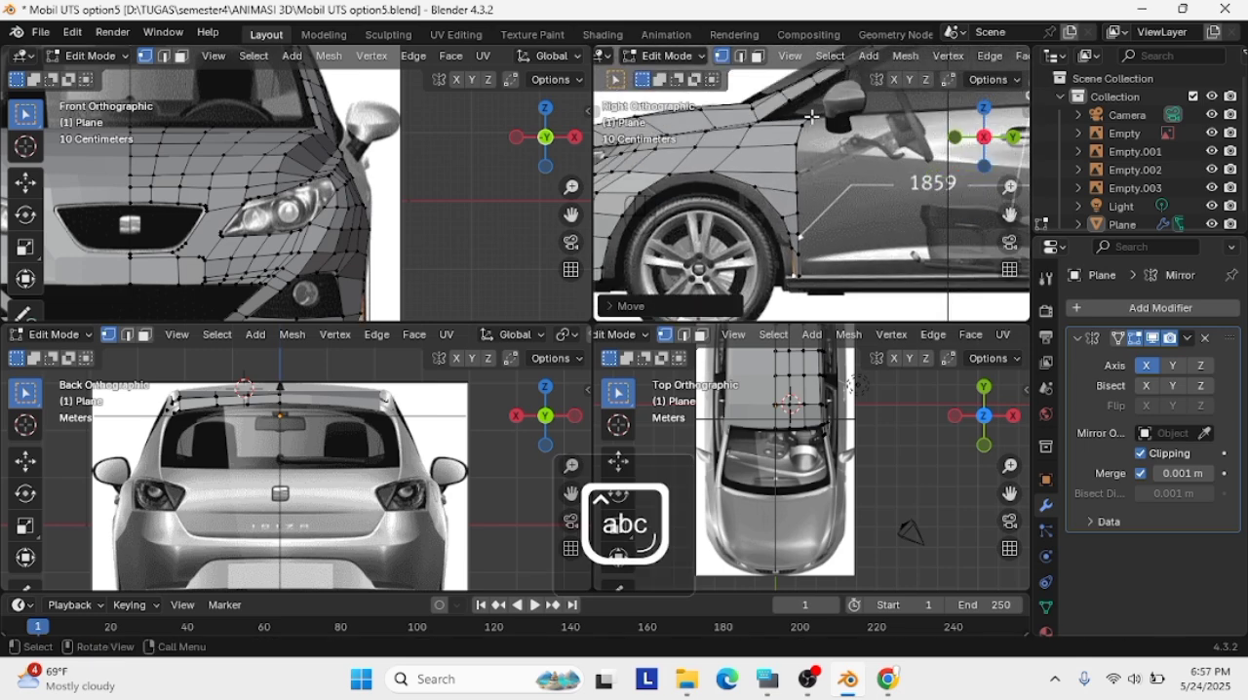
click(805, 123)
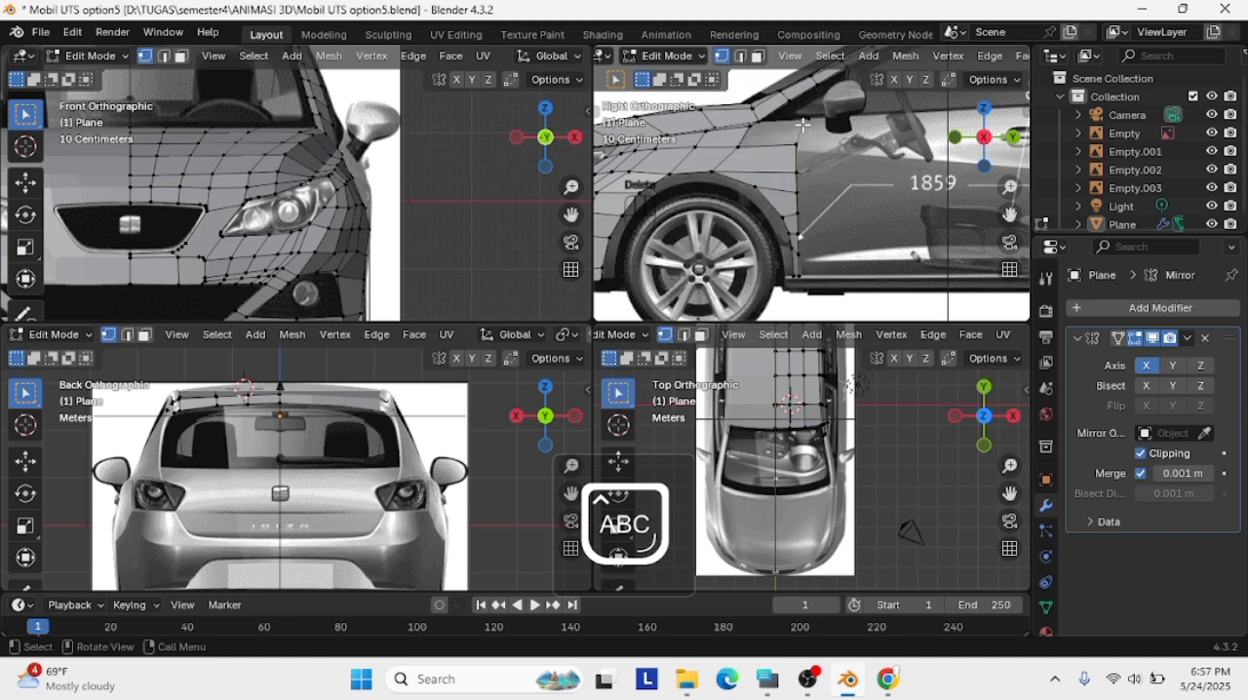
middle_drag(803, 124, 886, 193)
key(g)
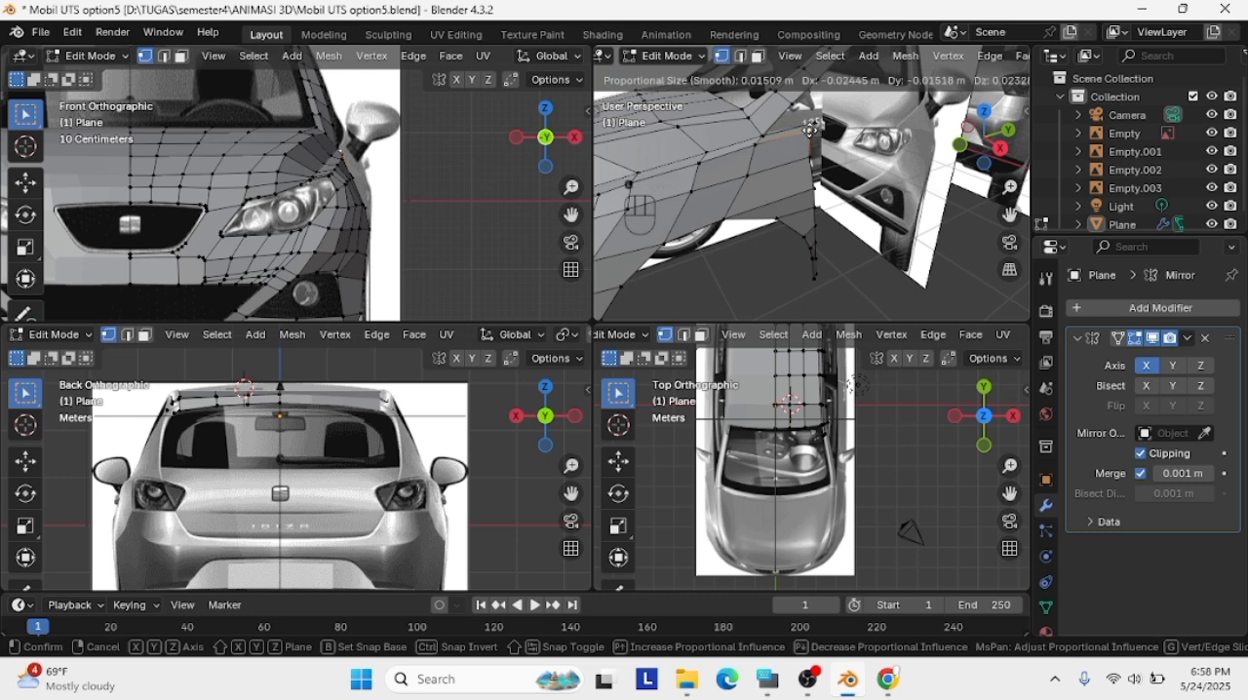
click(893, 190)
click(1000, 148)
key(ctrl+z)
Extrude the fender's rear edge back about 2.35 m across the front door and shift the new edge outward in the front view
scroll(803, 137, up, 2)
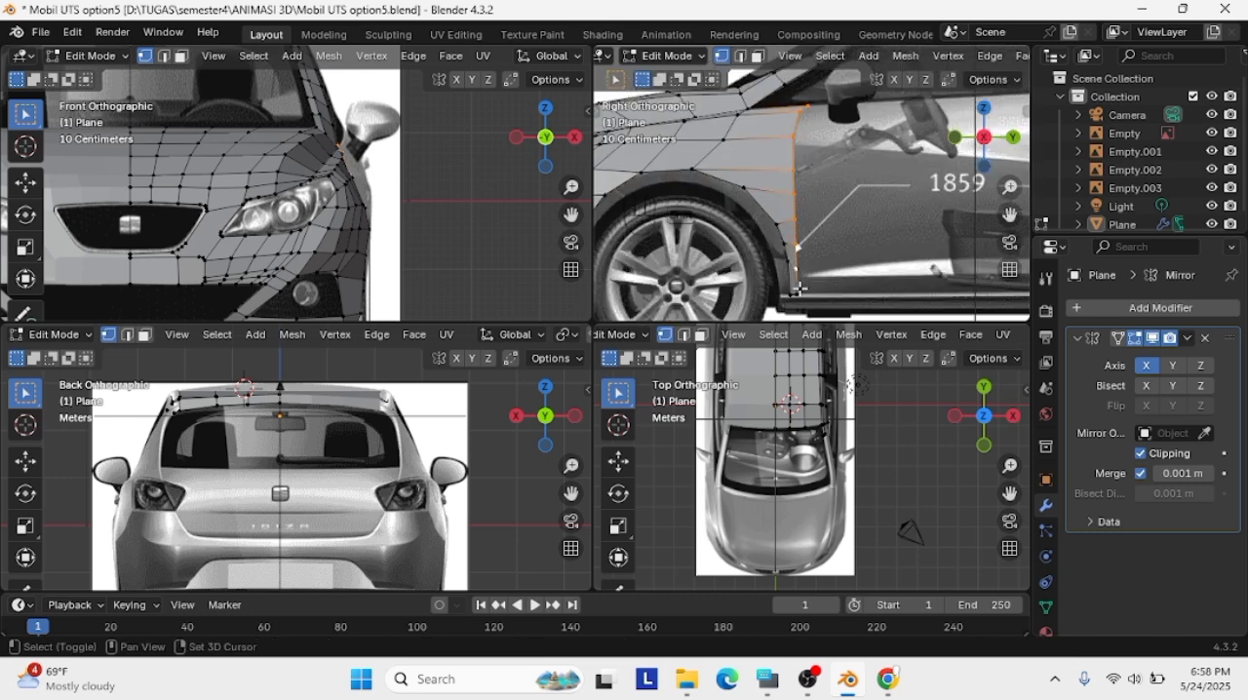
key(e)
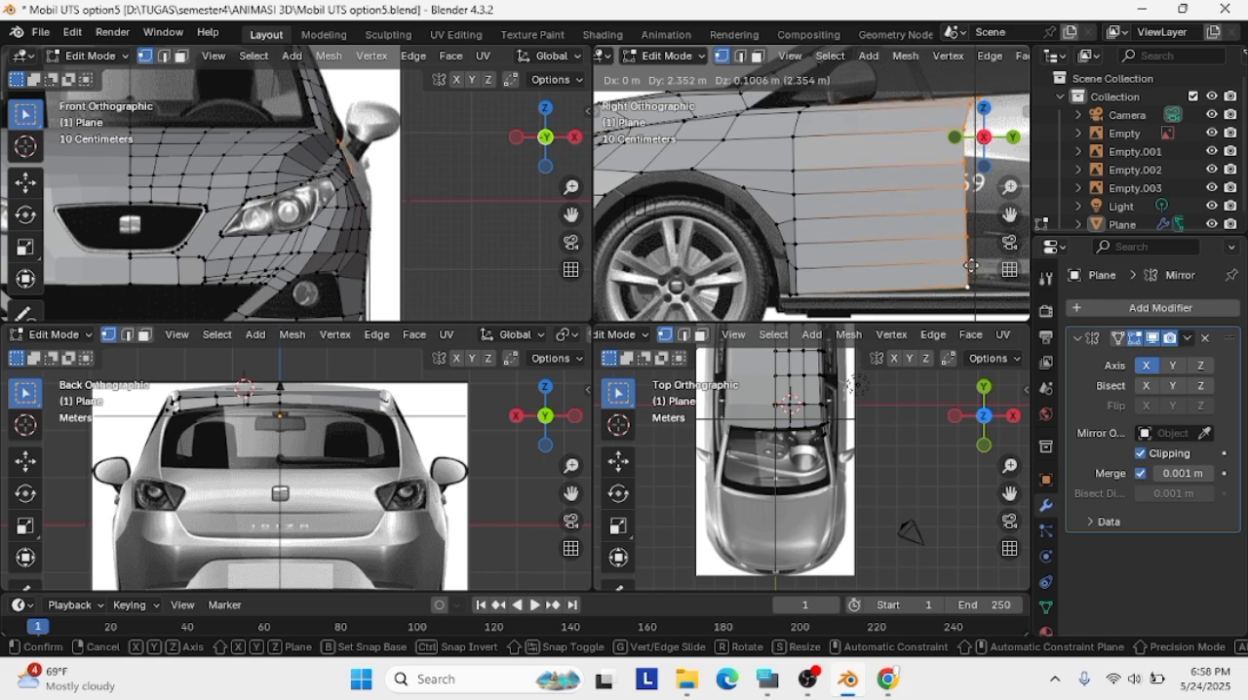
click(972, 266)
key(g)
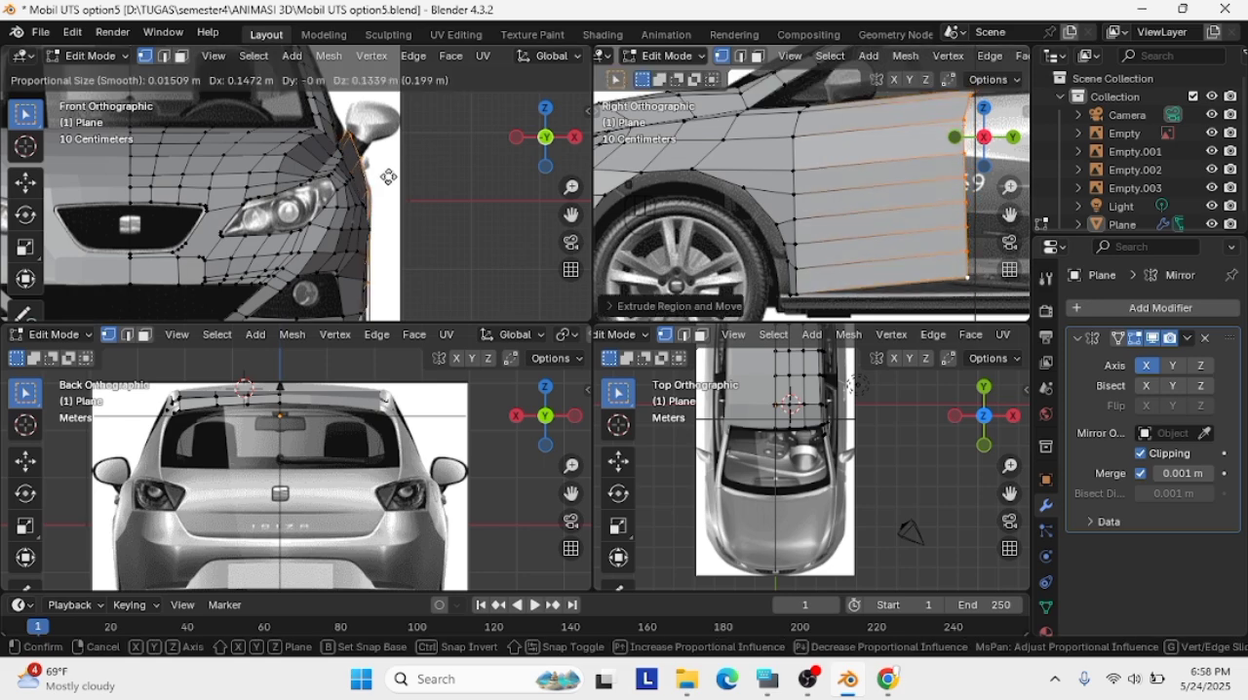
click(390, 175)
Select the vertices along the seam between fender and front door and move them outward to the front reference's body line
middle_drag(899, 205, 925, 202)
scroll(839, 230, down, 3)
scroll(825, 131, up, 2)
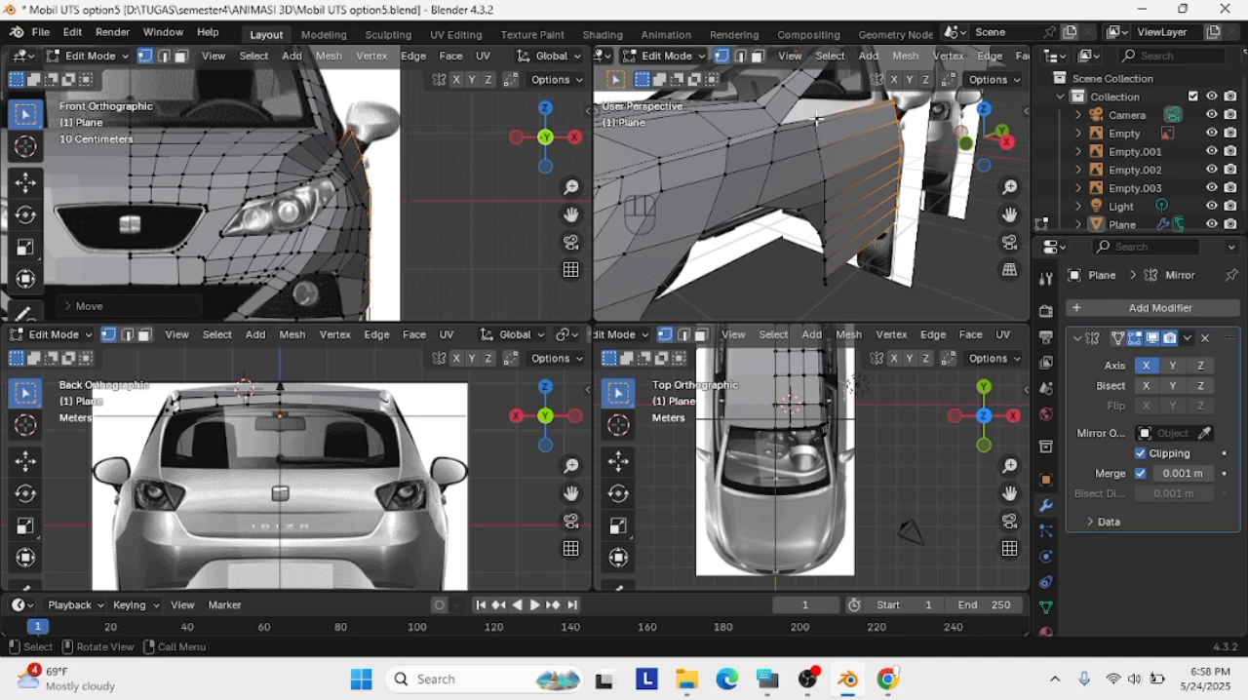
click(816, 121)
key(Caps_Lock)
shift+click(823, 150)
shift+click(825, 181)
shift+click(826, 202)
shift+click(826, 222)
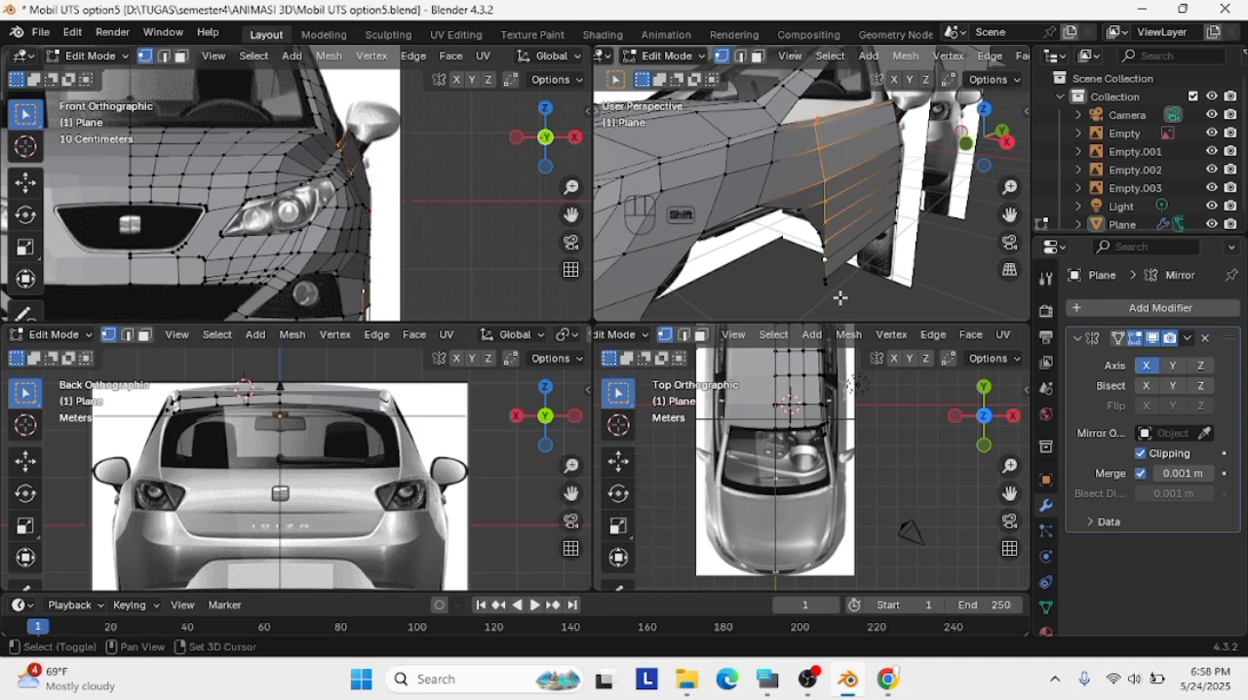
middle_drag(840, 297, 936, 162)
key(g)
click(821, 266)
key(g)
click(979, 263)
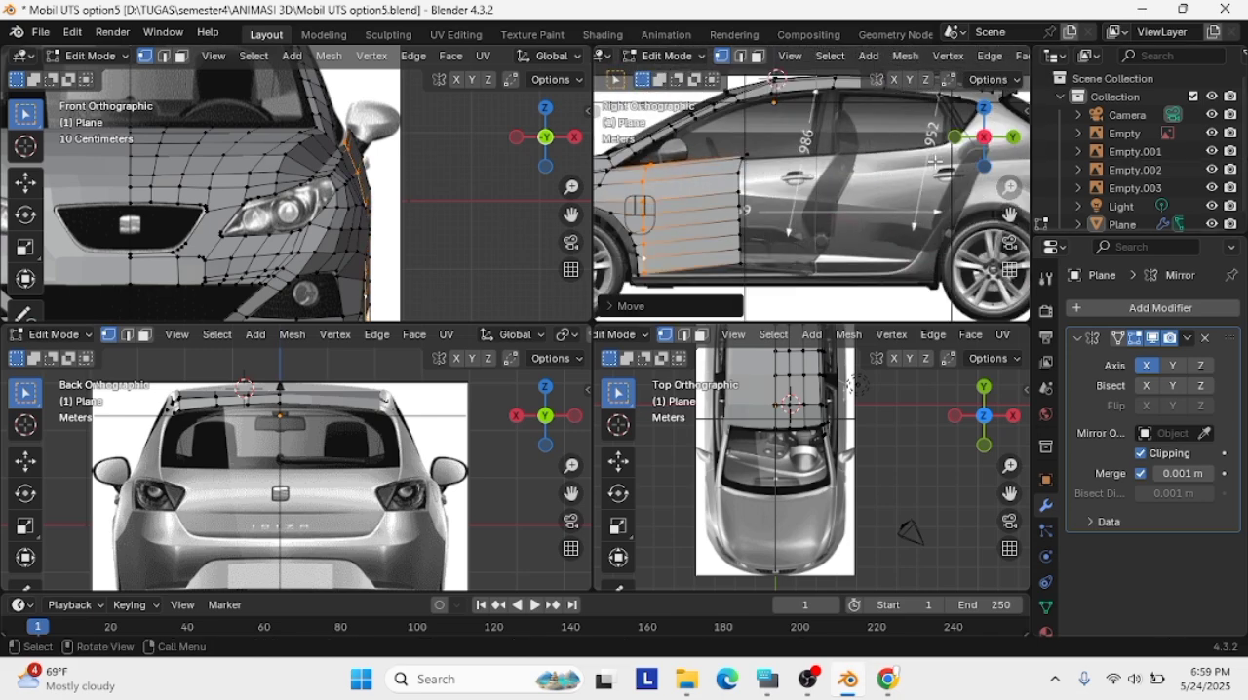
Move the front door panel's rear edge back to the seam with the rear door and outward in the front view
click(833, 206)
drag(721, 143, 770, 277)
key(g)
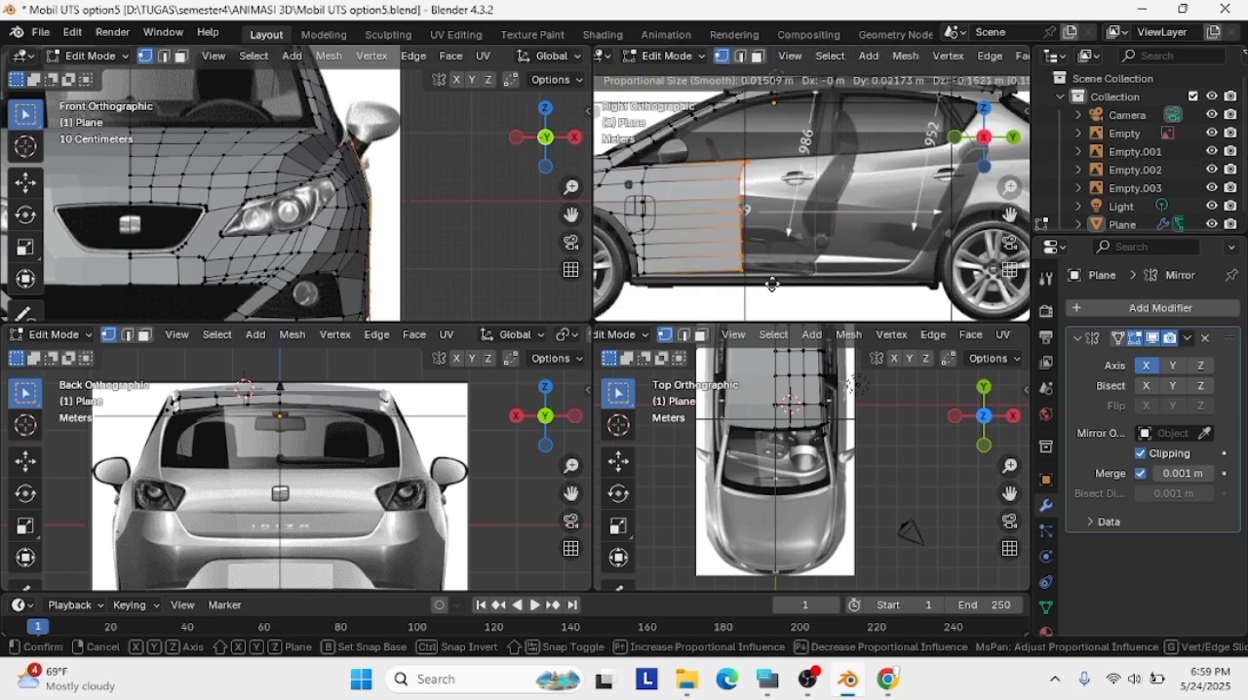
click(771, 285)
key(g)
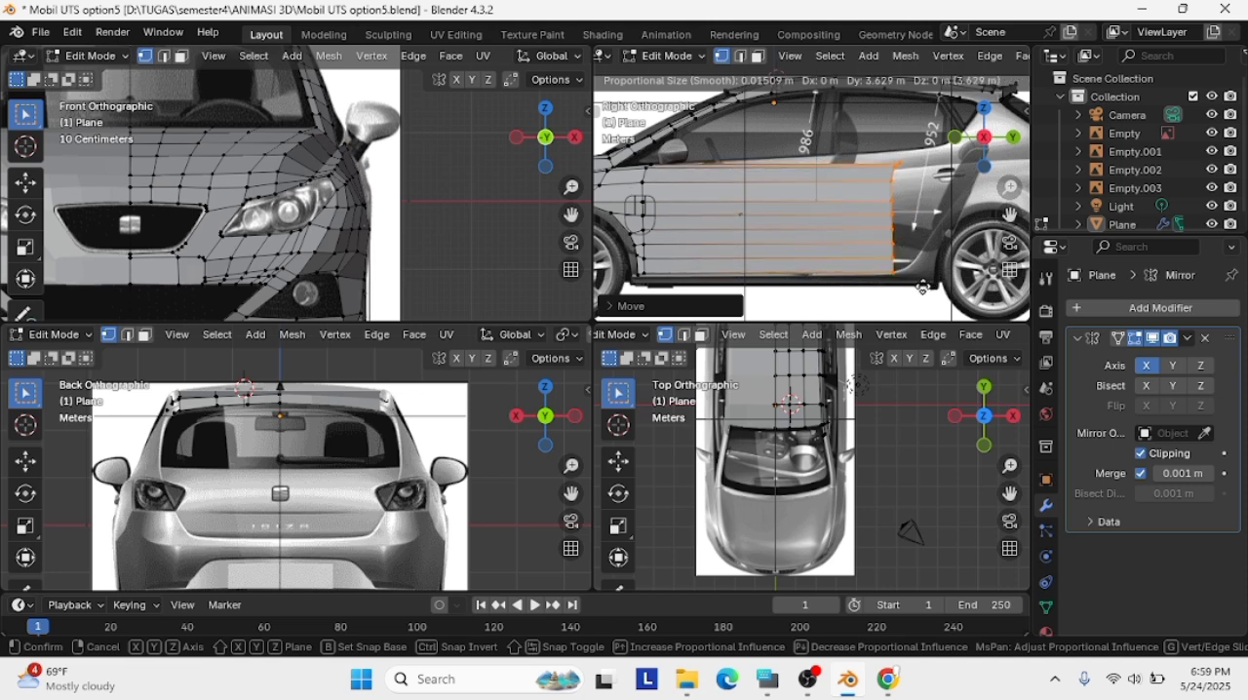
click(859, 285)
key(g)
click(390, 277)
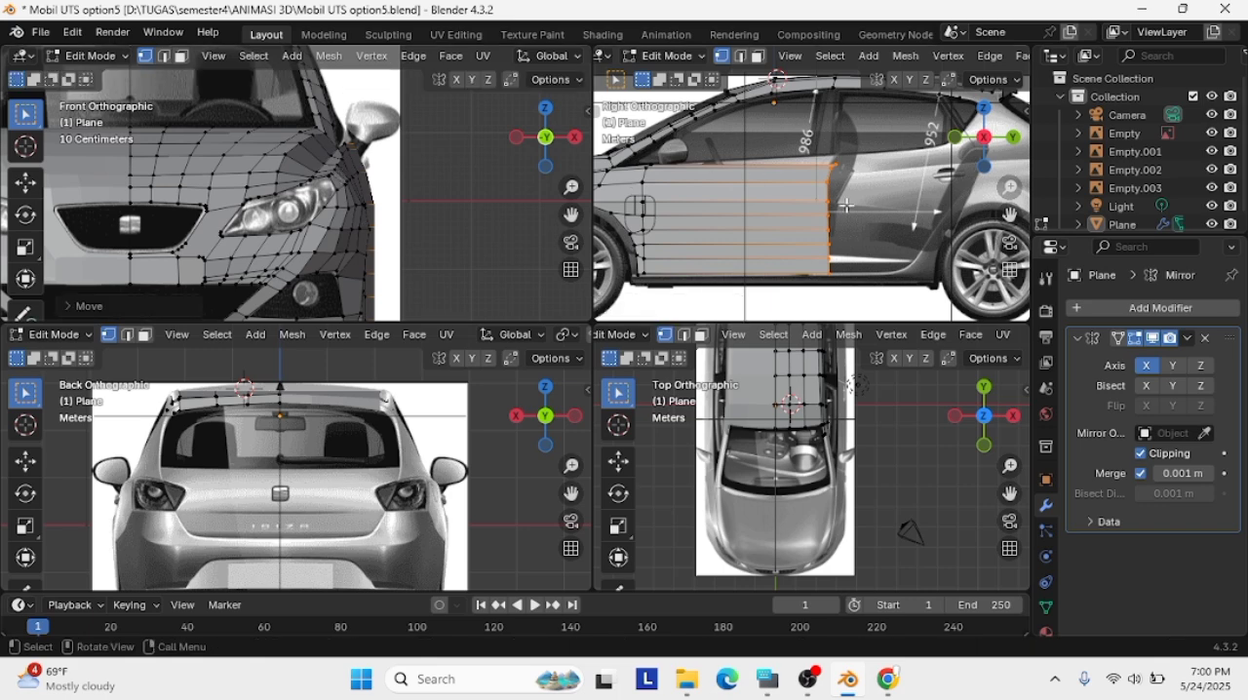
Align the top rear corner vertex of the front door panel with the window line and door seam
scroll(846, 205, up, 3)
click(851, 153)
key(g)
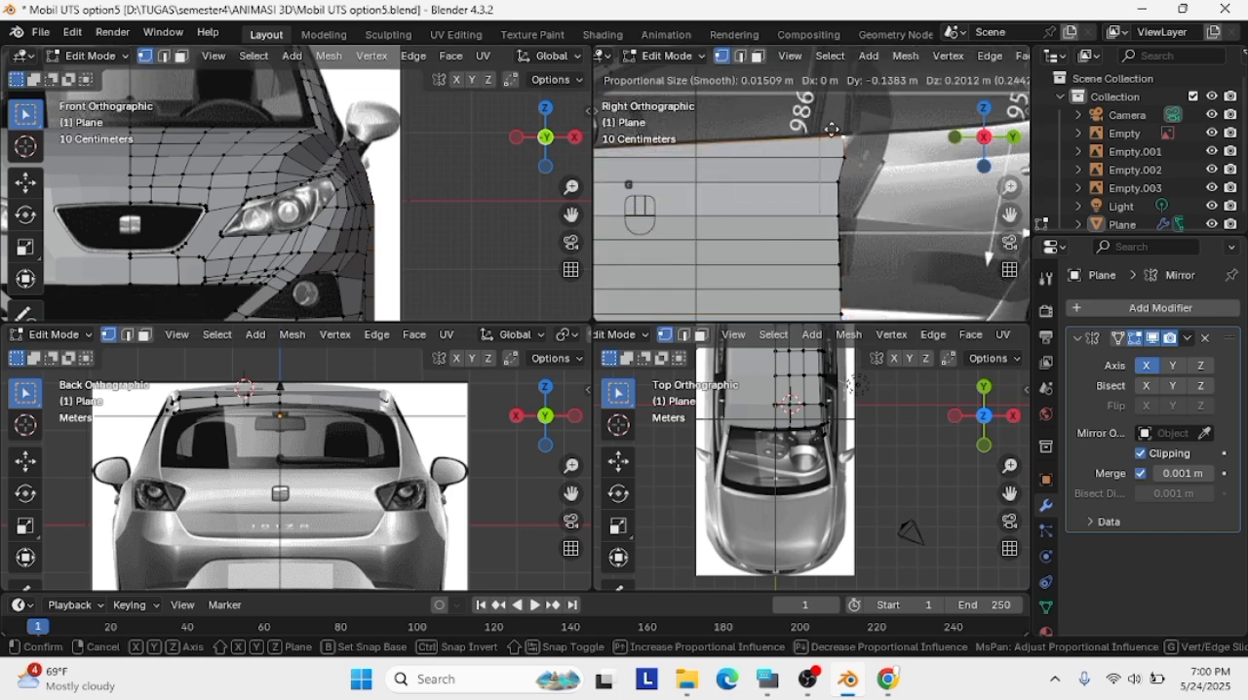
click(839, 149)
key(g)
click(835, 151)
scroll(828, 151, down, 2)
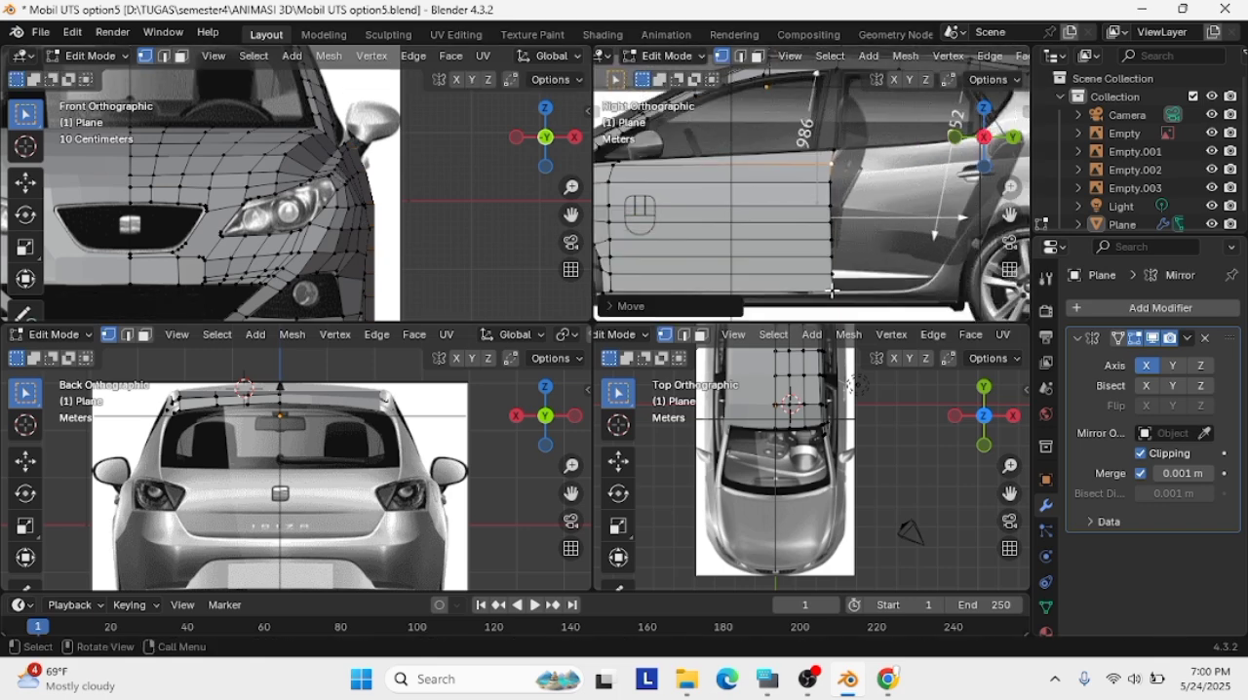
Try extruding the front door panel's rear edge back about 2.3 m across the rear door
click(831, 290)
drag(818, 139, 847, 302)
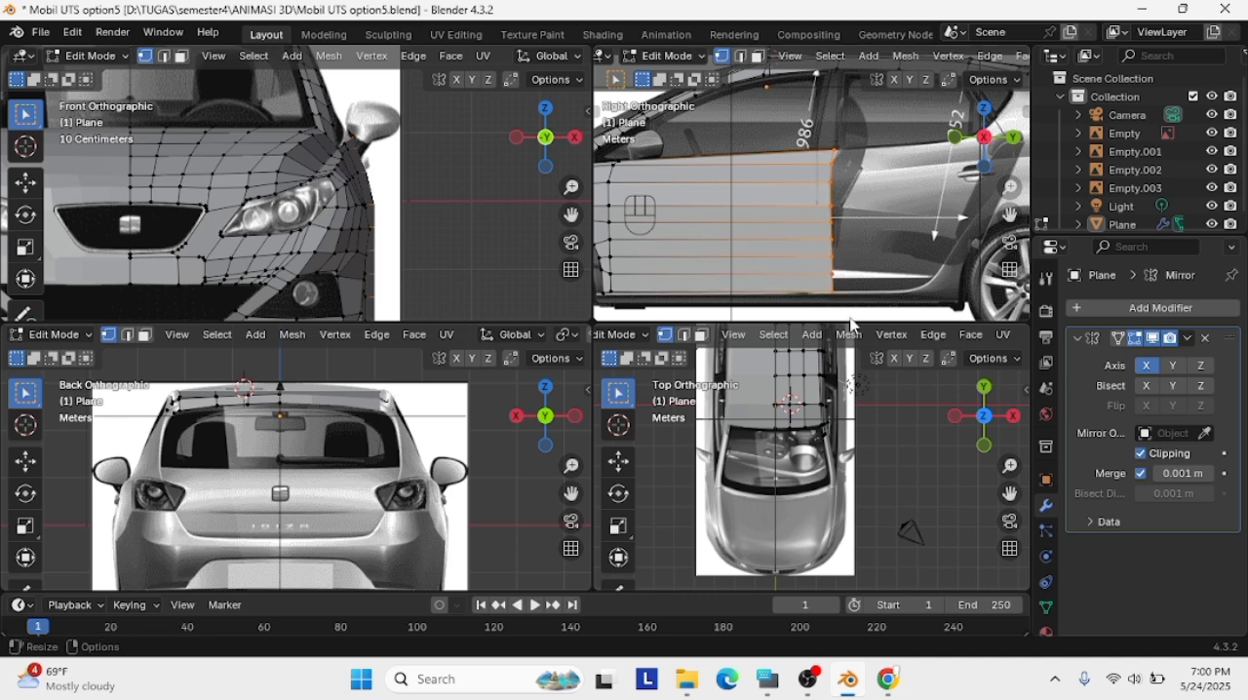
key(g)
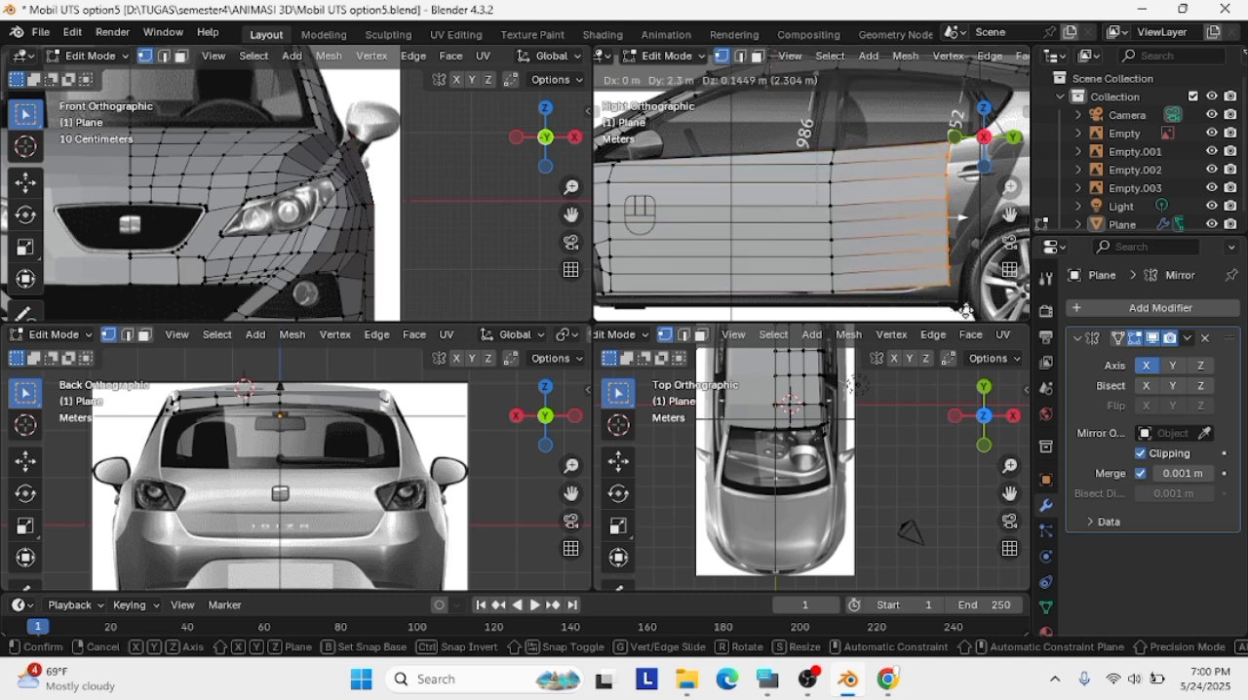
click(965, 310)
drag(1010, 214, 899, 215)
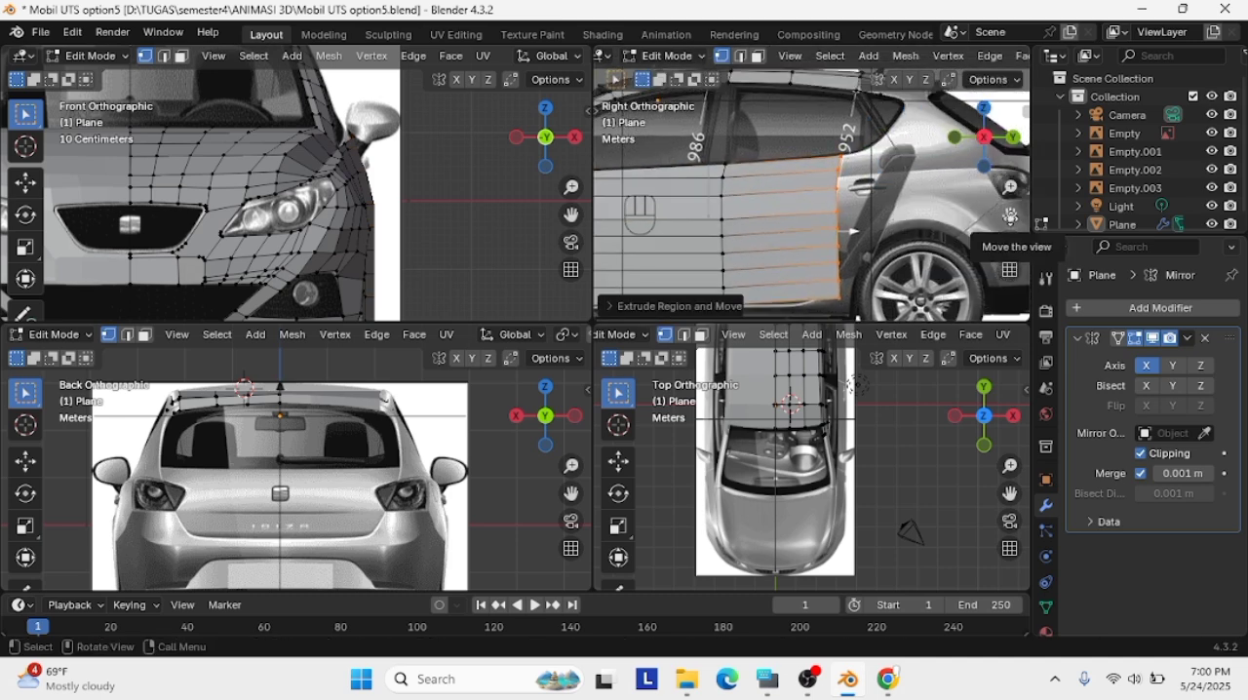
drag(1011, 216, 1121, 208)
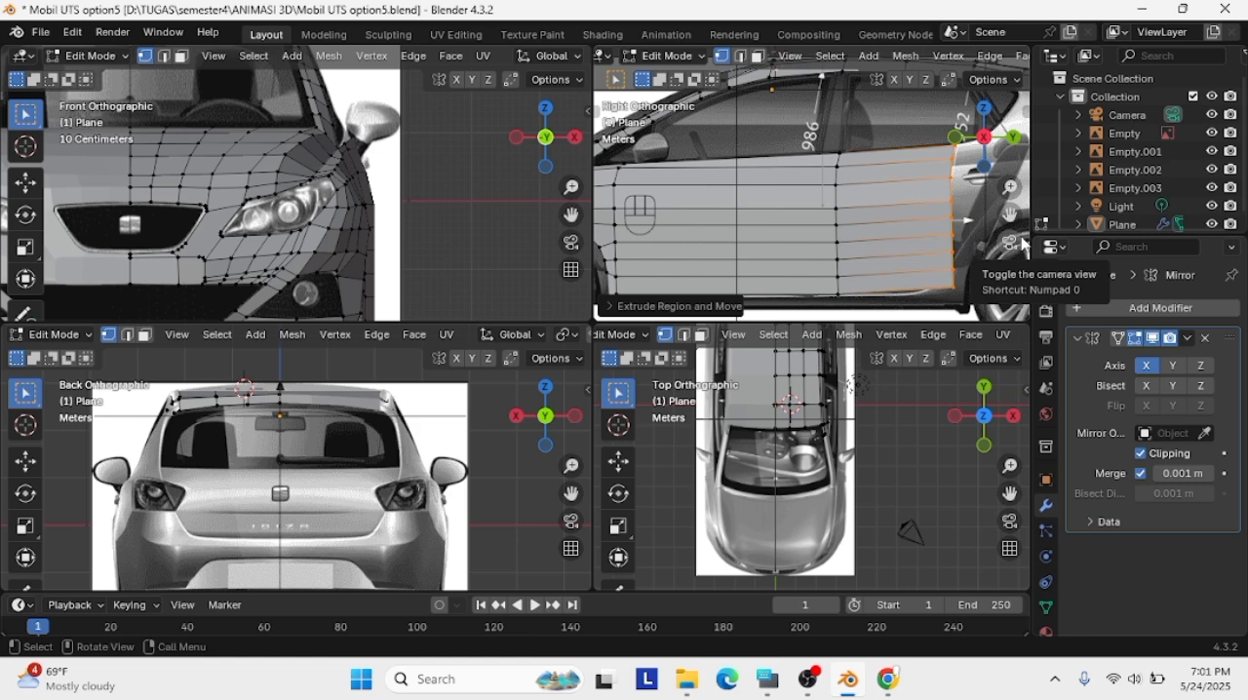
key(ctrl+z)
Trace the rear door's outline by extruding single vertices from the front door panel's top rear corner
key(g)
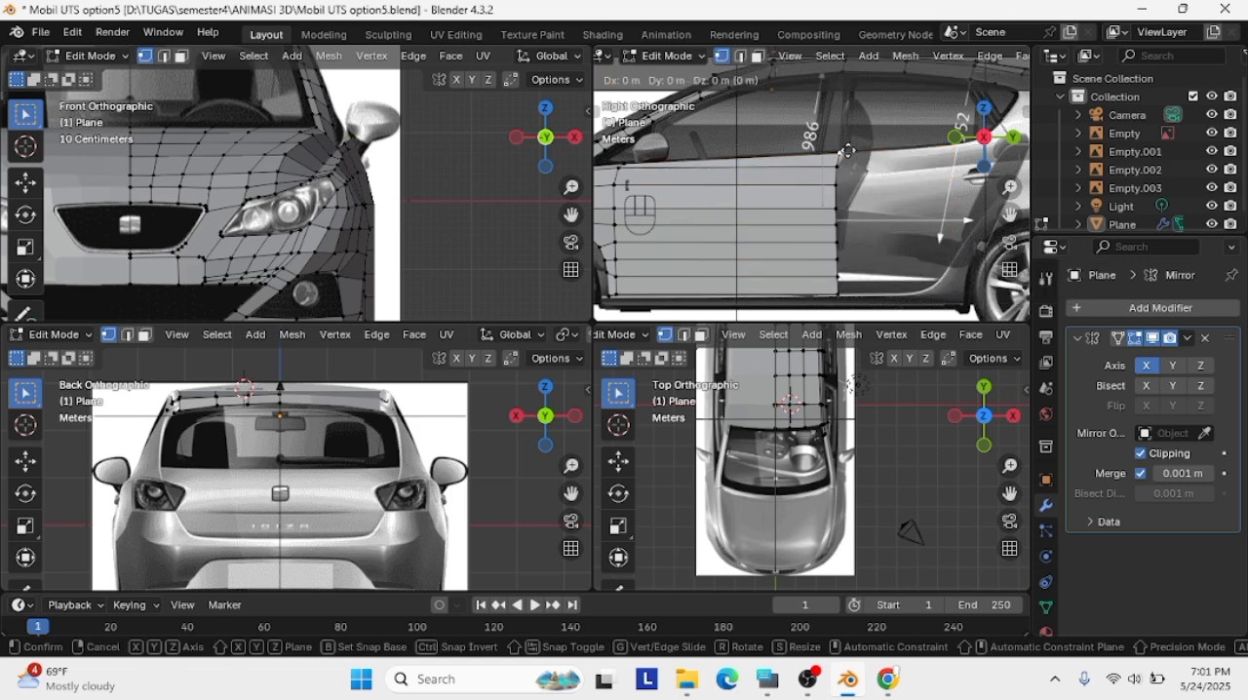
click(971, 289)
key(e)
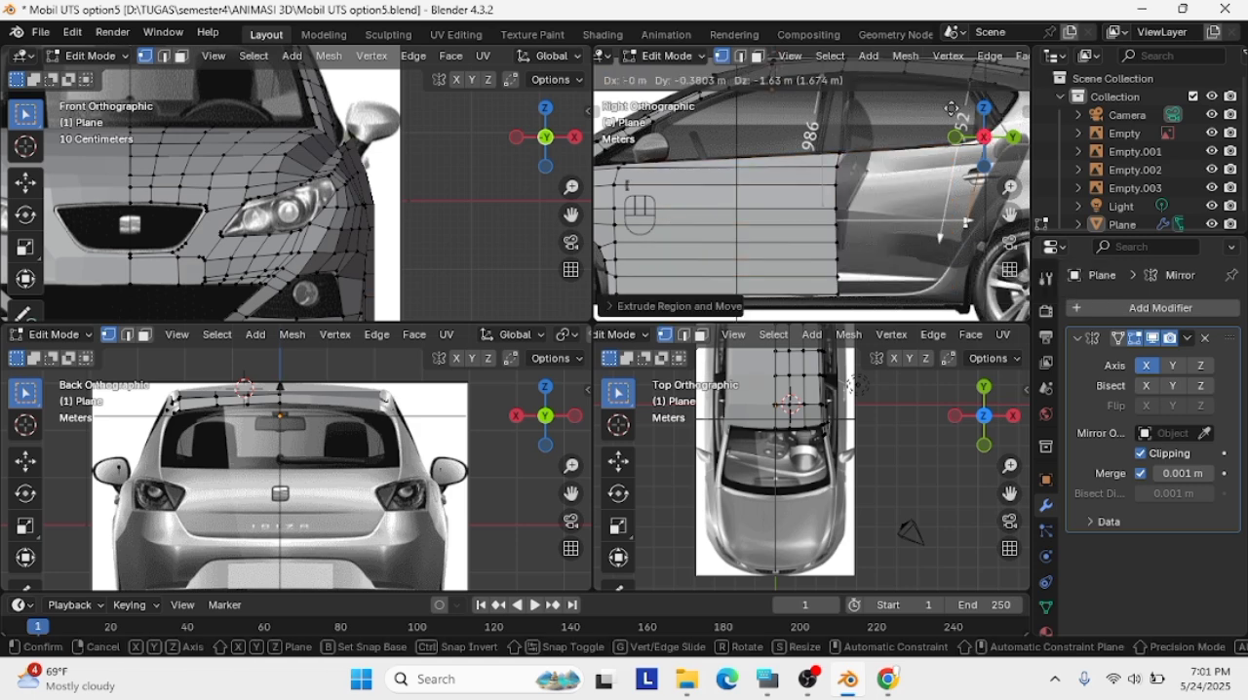
right_click(920, 158)
key(ctrl+z)
scroll(935, 229, up, 1)
shift+middle_drag(975, 232, 918, 232)
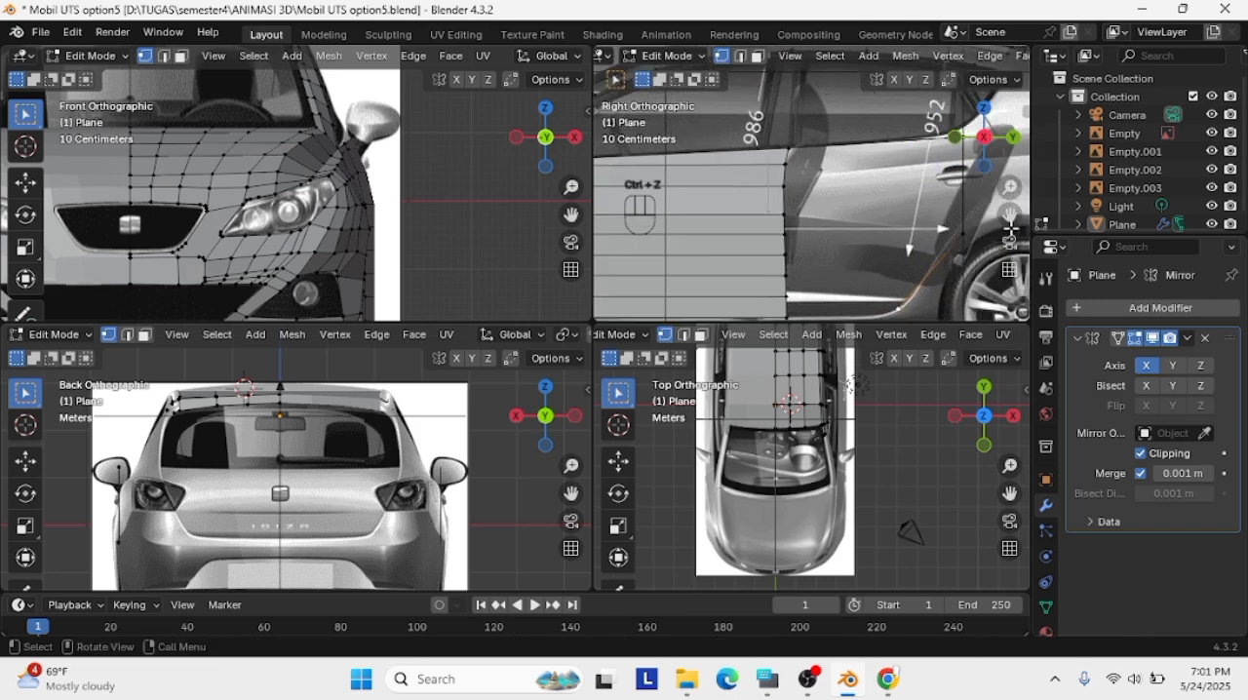
Adjust the traced outline's vertices along the rear wheel arch and the rear door's lower edge
click(955, 234)
key(g)
click(955, 230)
click(895, 306)
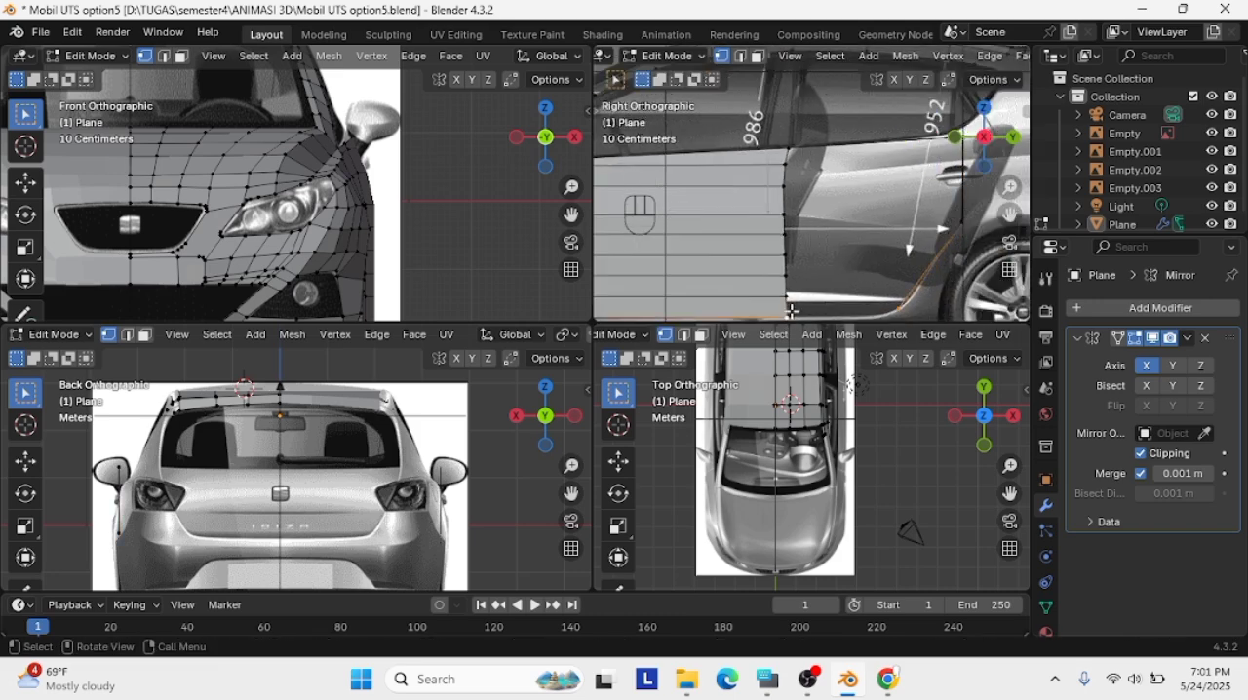
key(ctrl+z)
Fill the rear door outline with a single face and inspect it from behind
middle_drag(792, 310, 846, 246)
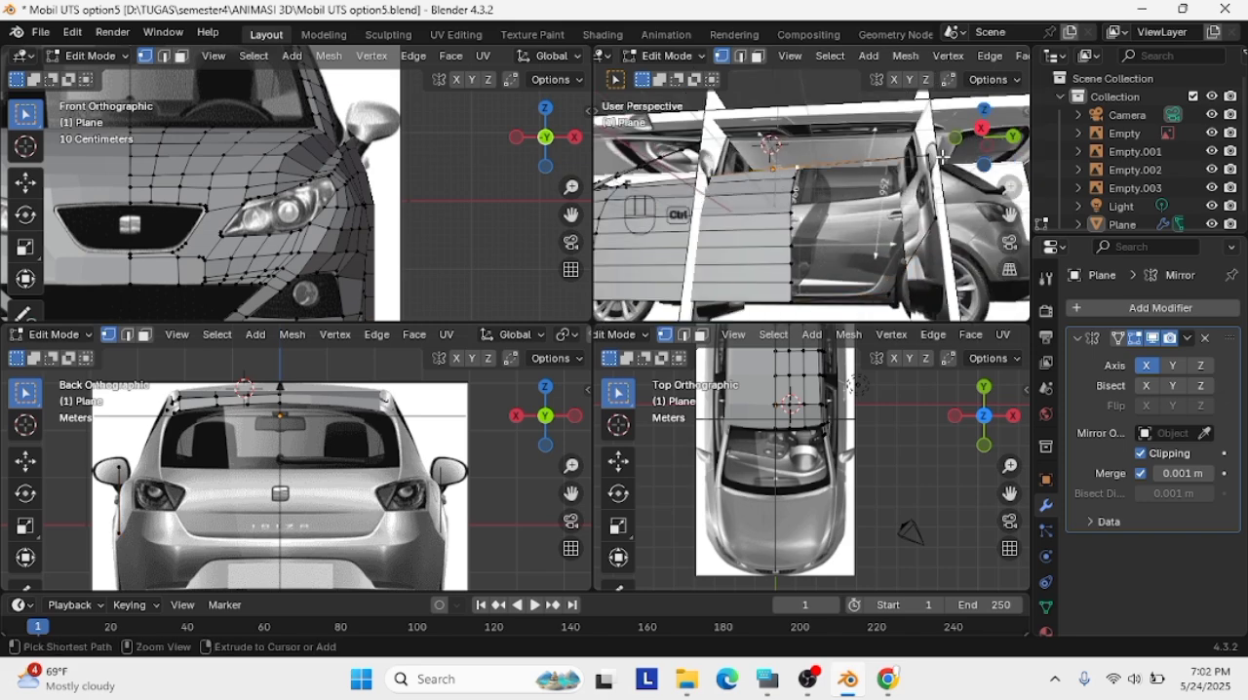
ctrl+click(895, 290)
key(f)
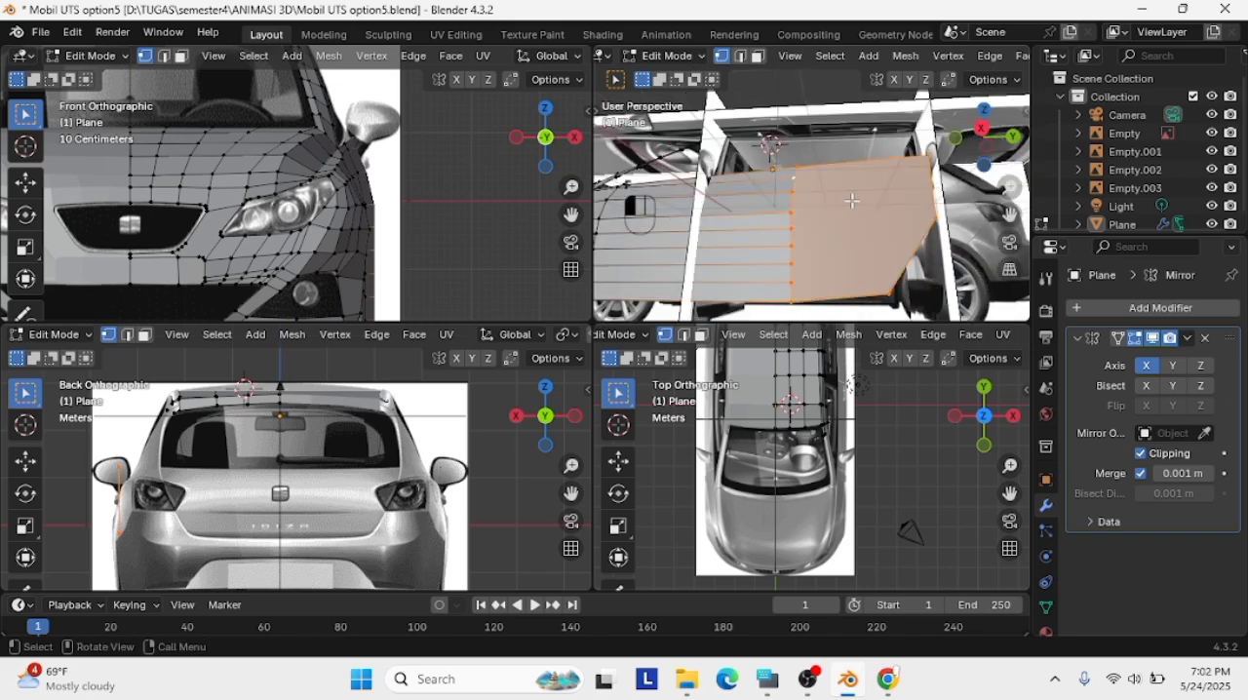
middle_drag(792, 194, 862, 200)
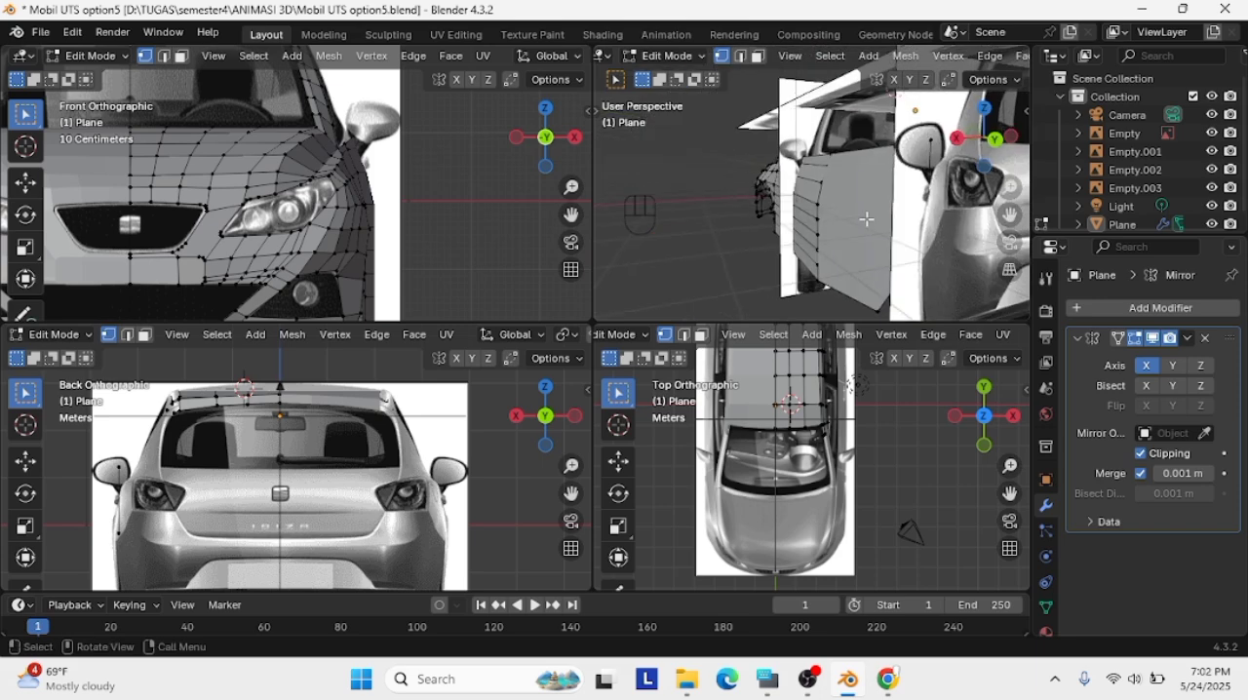
Undo the rear door's filled face and its traced outline
key(ctrl+z)
key(ctrl+z)
key(ctrl+z)
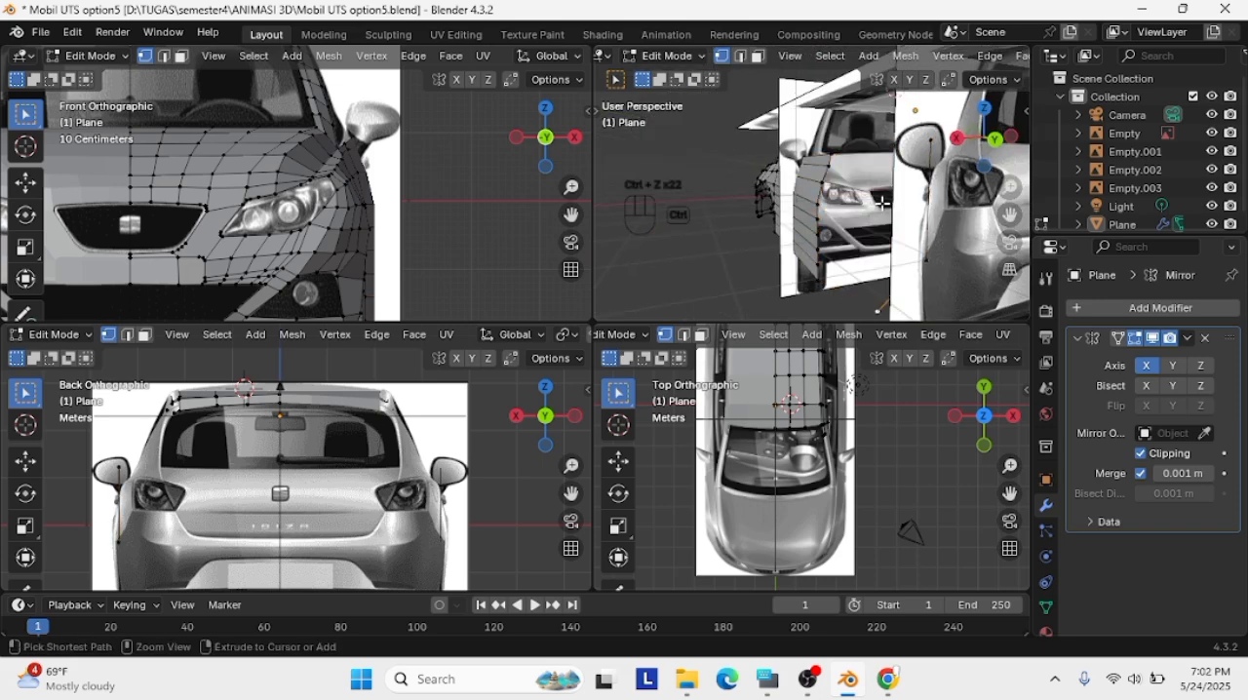
Extrude the front door panel's rear edge back across the rear door to the rear wheel arch in the right view
key(KP_3)
key(g)
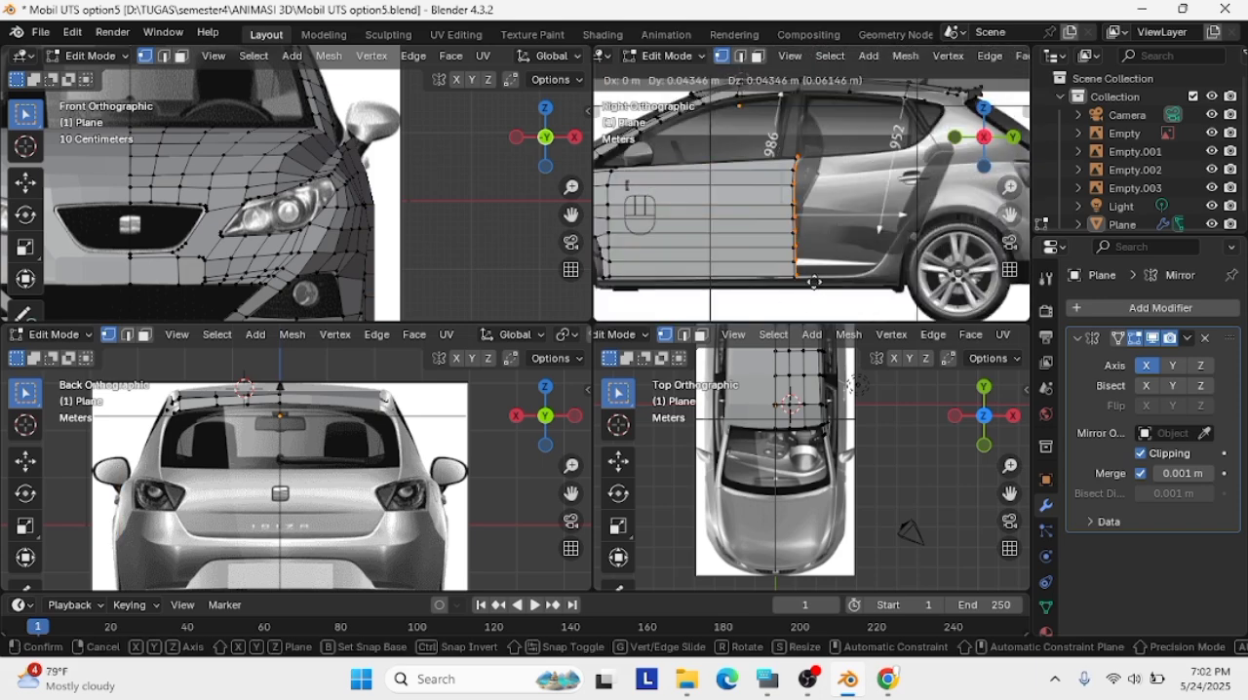
click(920, 281)
middle_drag(921, 280, 756, 213)
click(1001, 144)
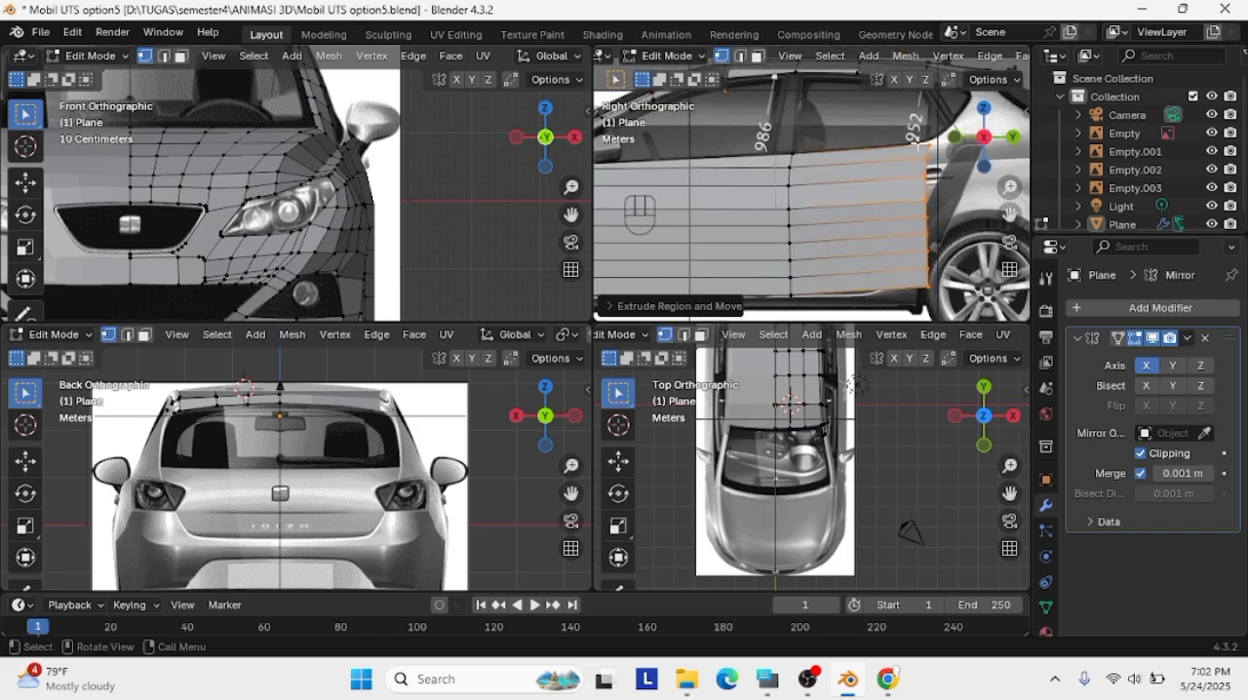
Move the lower vertices of the rear door panel's back edge forward to follow the wheel arch seam in the right view
click(927, 146)
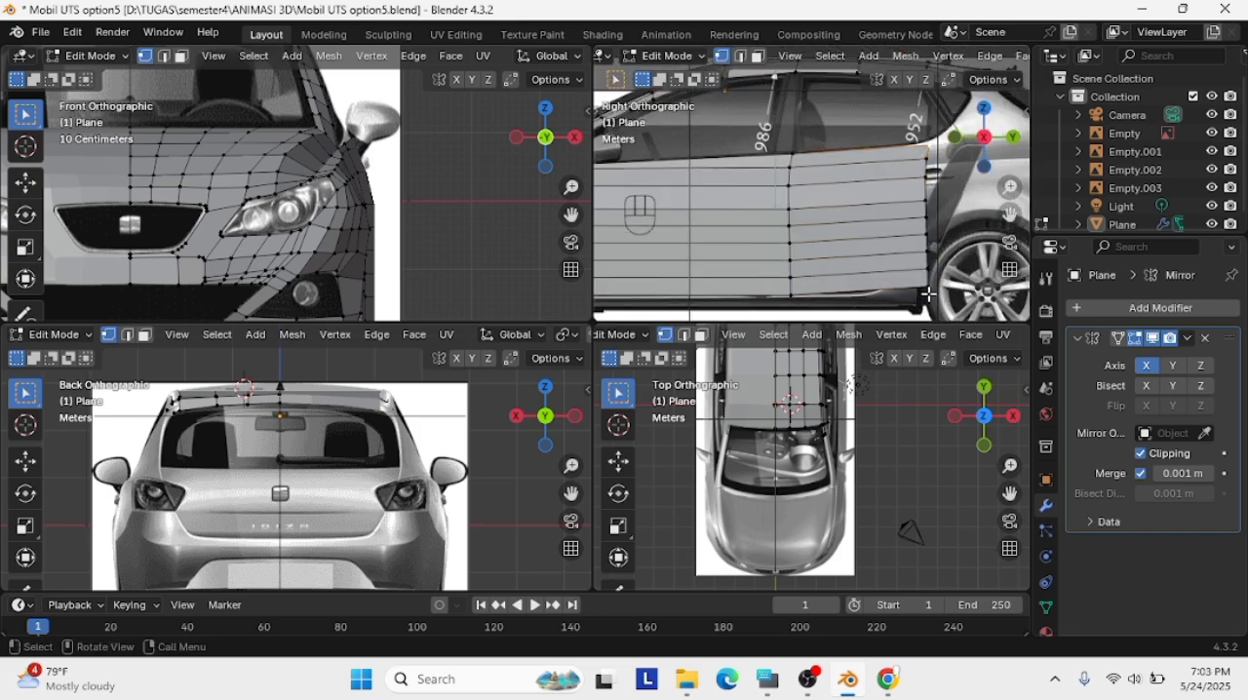
key(g)
click(875, 292)
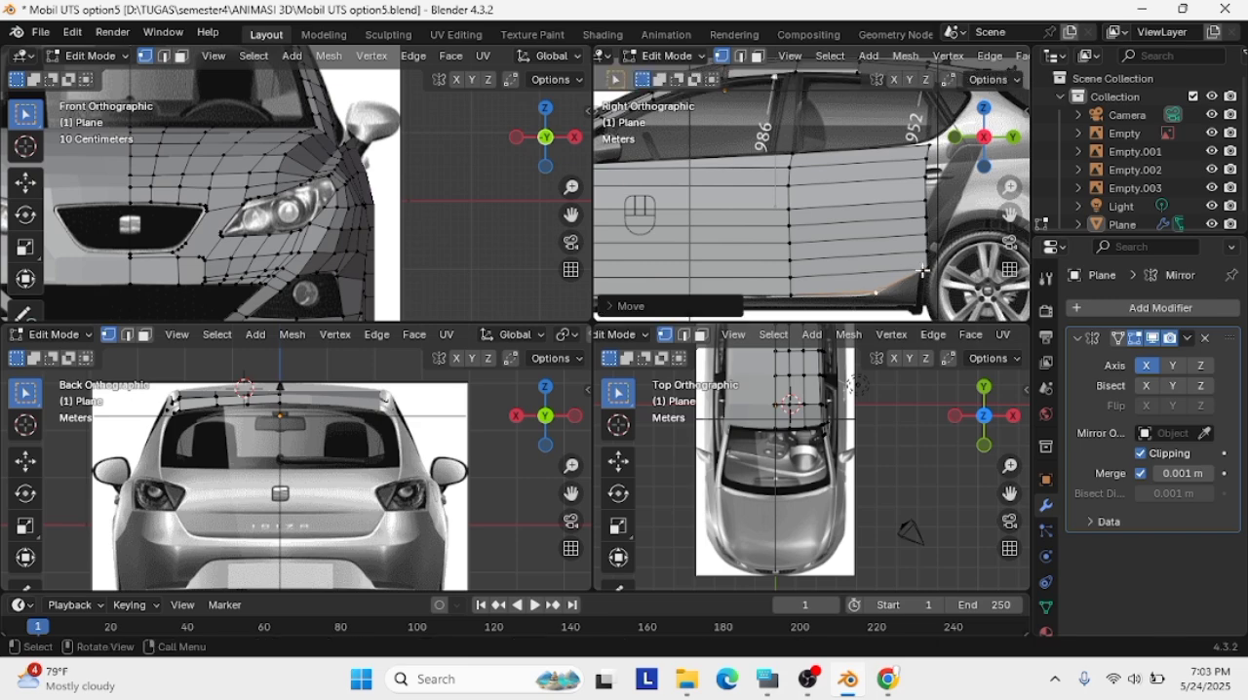
click(927, 268)
key(g)
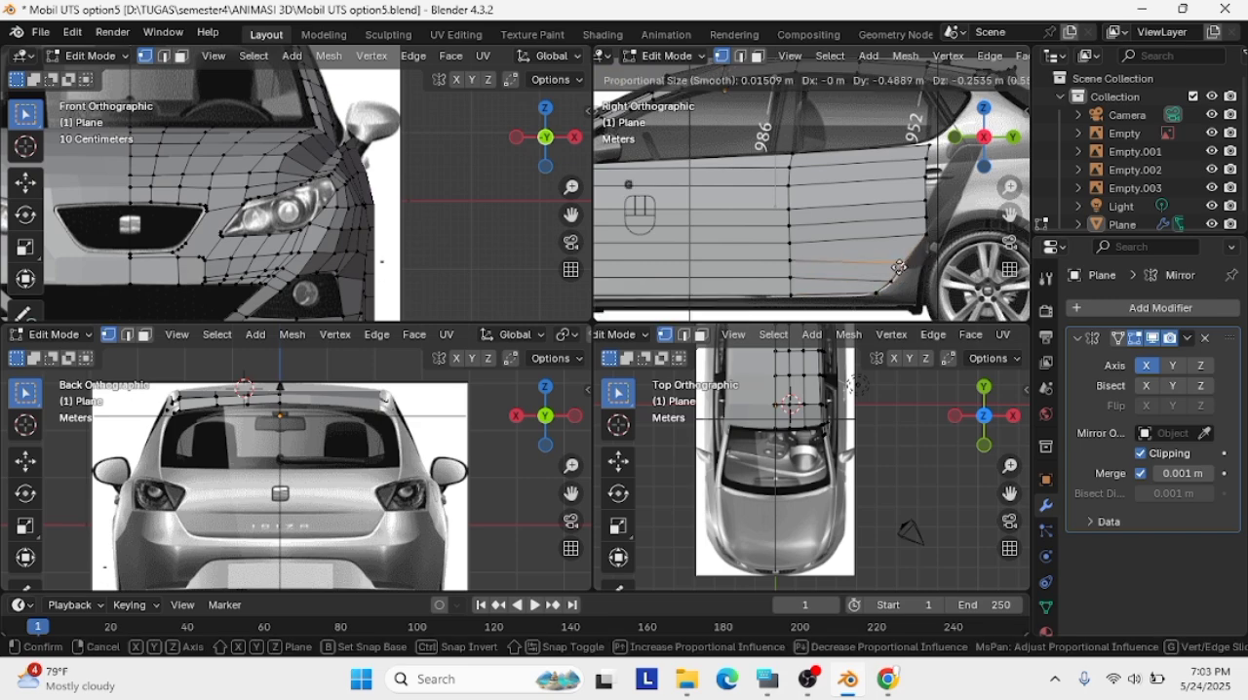
click(925, 201)
Refine the rear door panel's lower back corner vertices so they follow the curve between the sill and wheel arch
scroll(850, 244, up, 2)
shift+middle_drag(864, 275, 871, 244)
click(895, 285)
key(g)
click(885, 286)
click(916, 272)
key(g)
click(920, 272)
key(g)
click(931, 272)
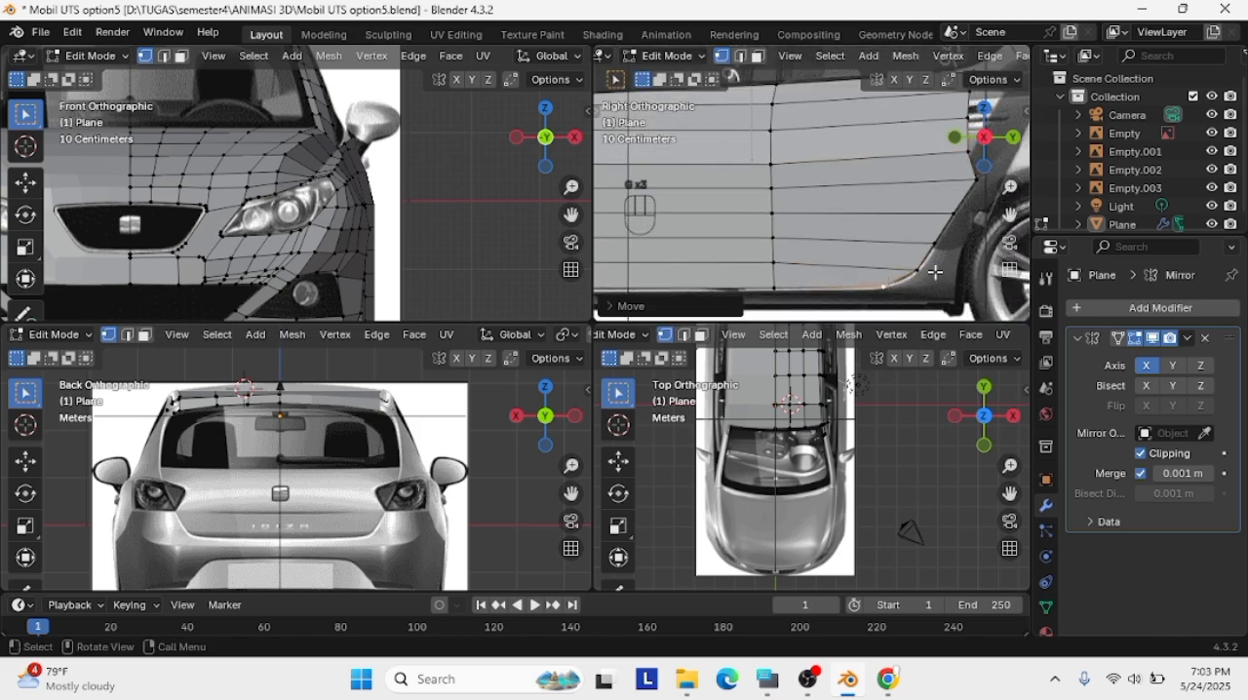
Reposition the middle vertices of the rear door panel's back edge along the door seam above the wheel arch
shift+middle_drag(945, 185, 800, 266)
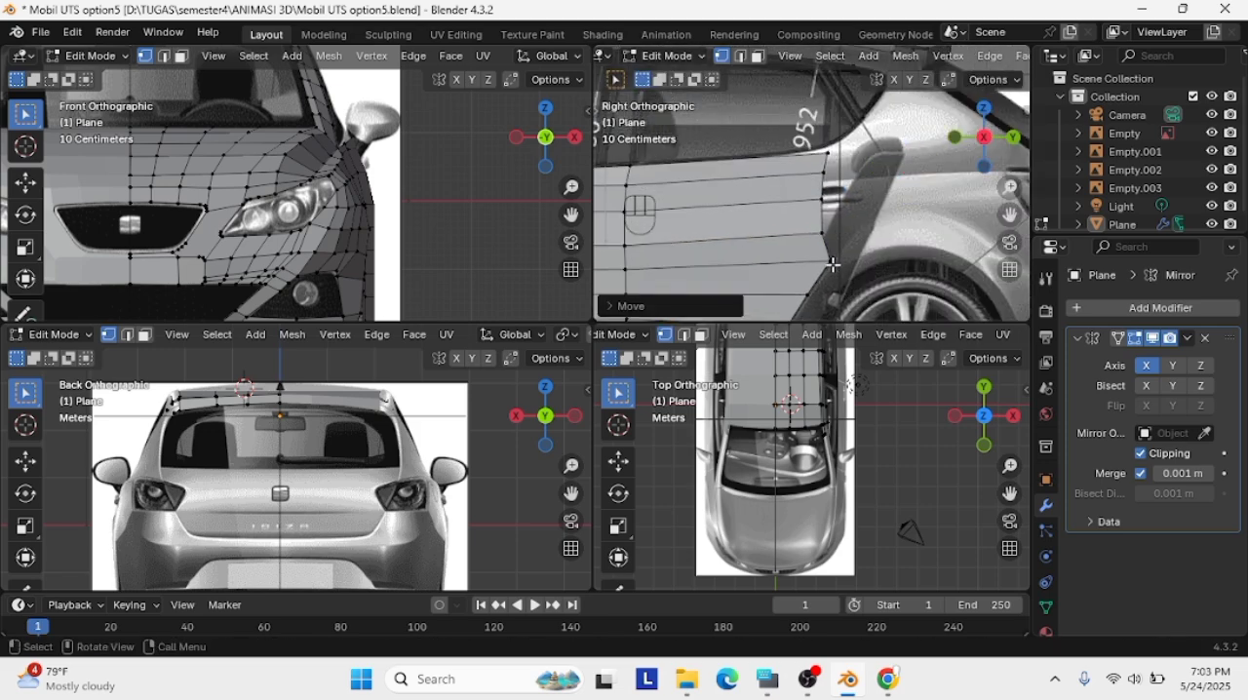
scroll(831, 263, down, 3)
click(829, 240)
key(Caps_Lock)
scroll(839, 235, up, 2)
shift+middle_drag(841, 232, 789, 260)
click(760, 281)
key(g)
click(769, 279)
click(758, 241)
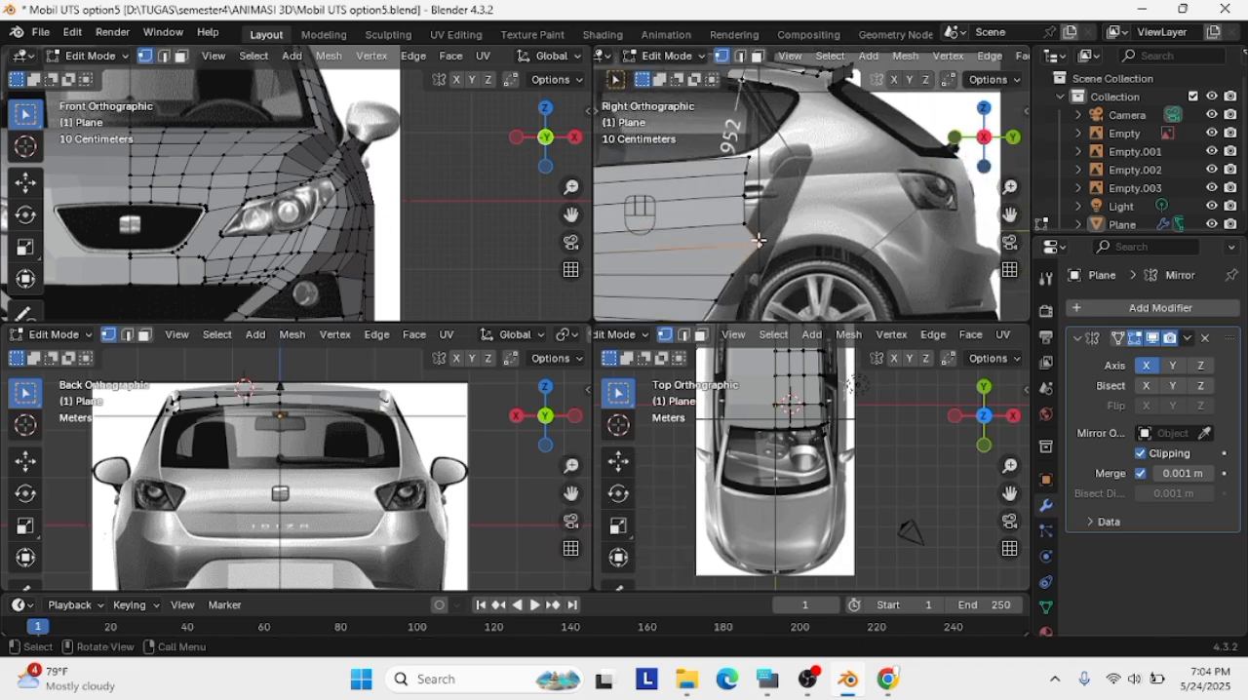
key(g)
click(765, 225)
Try to slide the back-edge vertex just below the rear door handle along its edge, and undo it
click(742, 225)
key(g)
Move the upper vertices of the rear door panel's back edge rearward onto the door seam behind the handle
key(g)
click(766, 204)
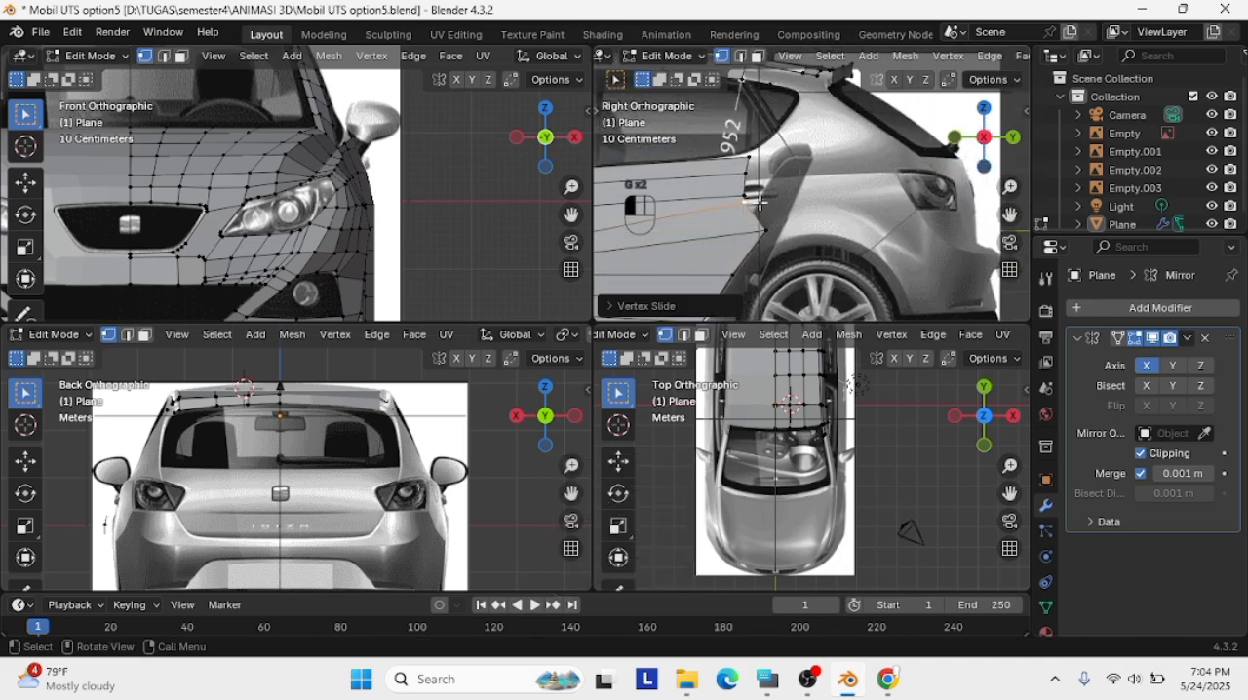
key(ctrl+z)
key(g)
click(783, 203)
click(746, 196)
key(g)
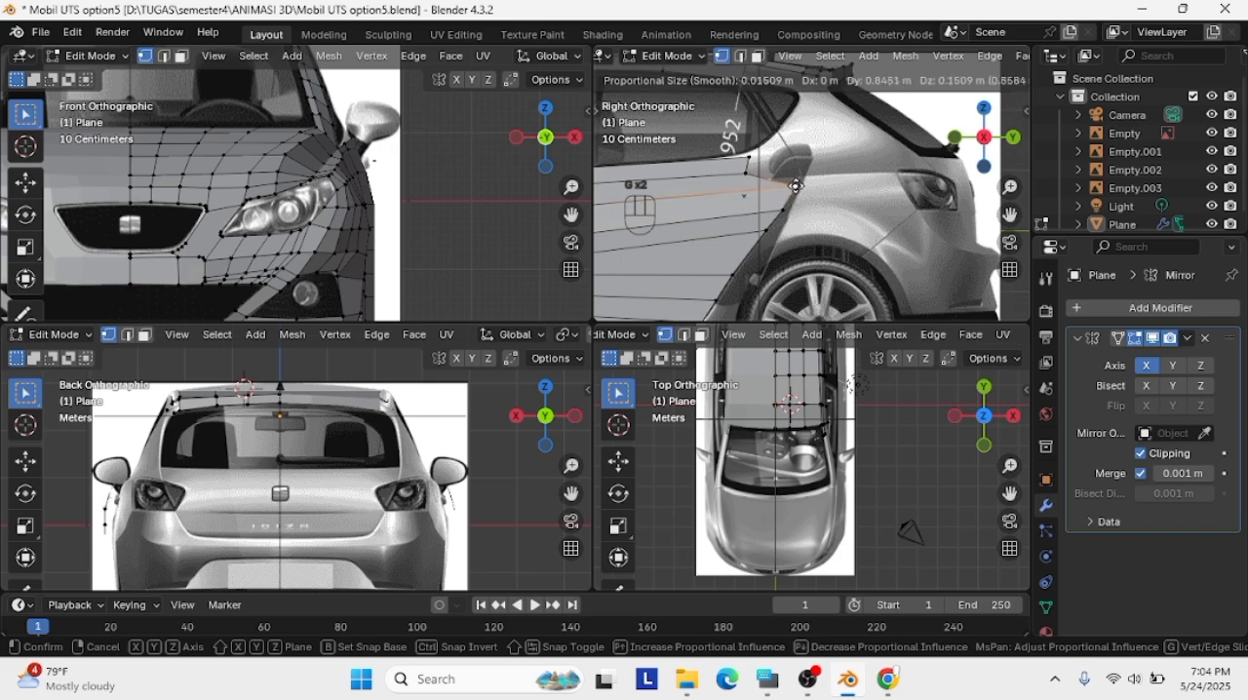
click(800, 183)
click(752, 174)
key(g)
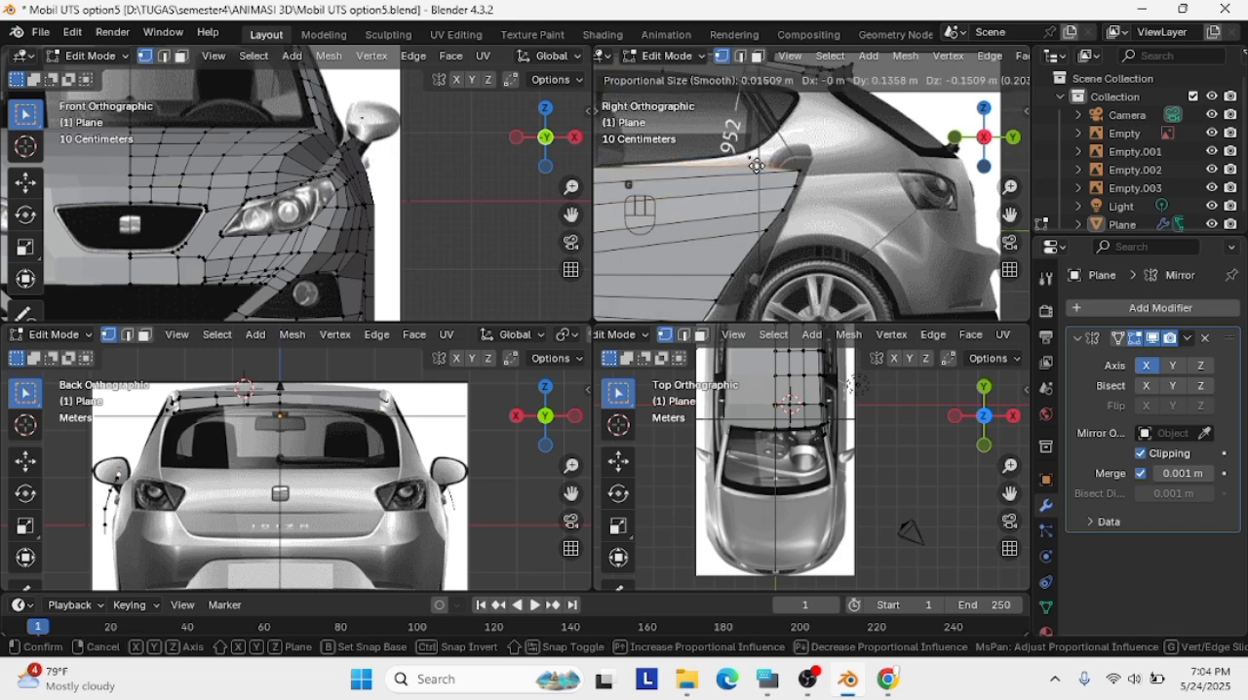
click(789, 156)
Extrude the rear door panel's top back vertex up to the lower edge of the rear quarter window
scroll(785, 156, up, 3)
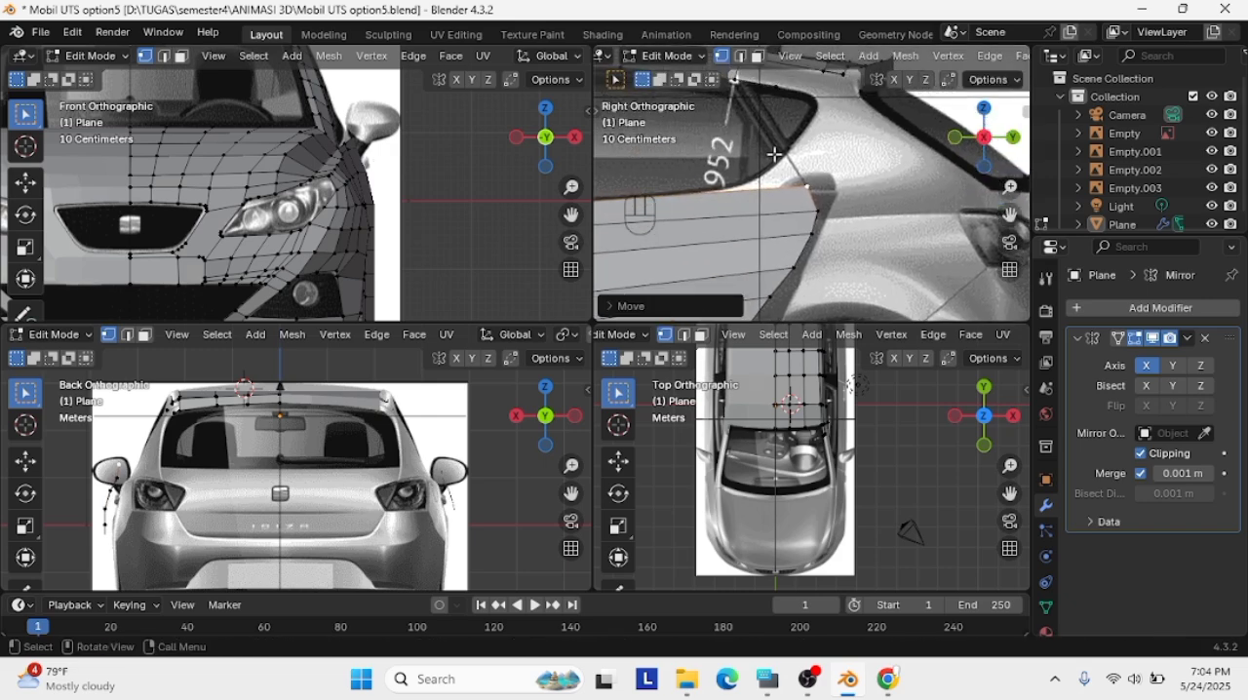
key(e)
click(808, 174)
Try to extrude another vertex along the rear window's lower curve, and undo it
click(724, 191)
key(e)
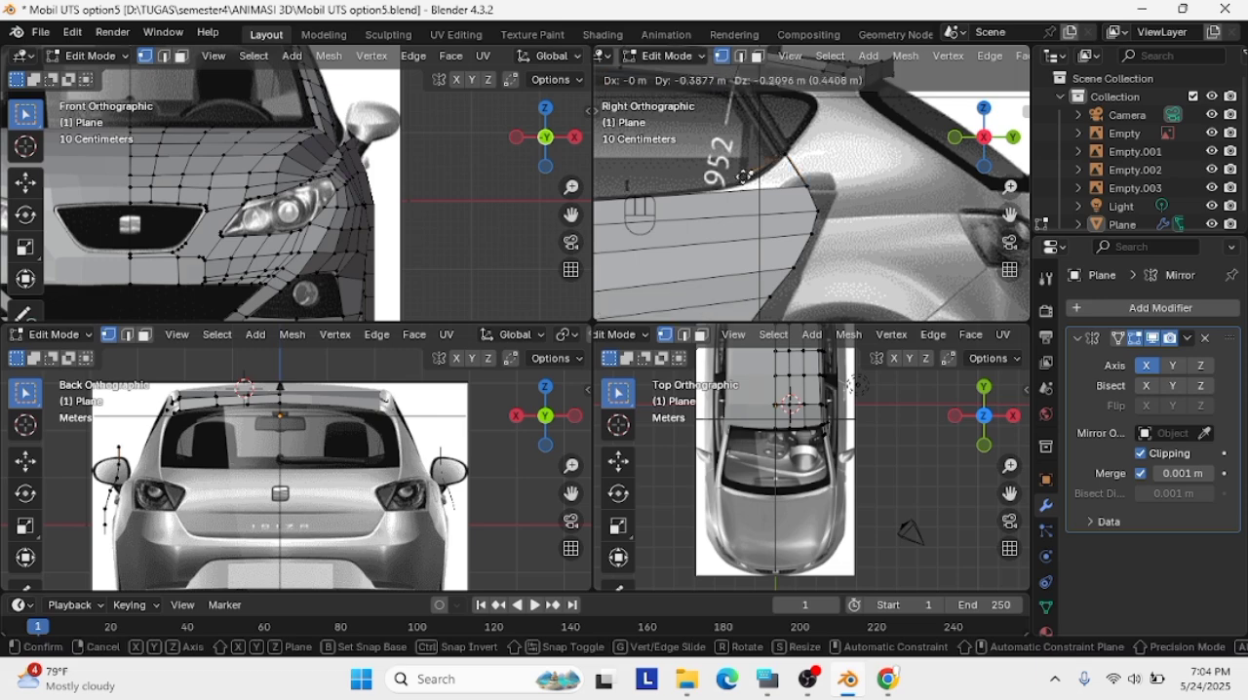
click(789, 150)
key(ctrl+z)
Add a vertical loop cut across the rear door panel and move its vertices forward to where the window line curves up
scroll(770, 213, down, 4)
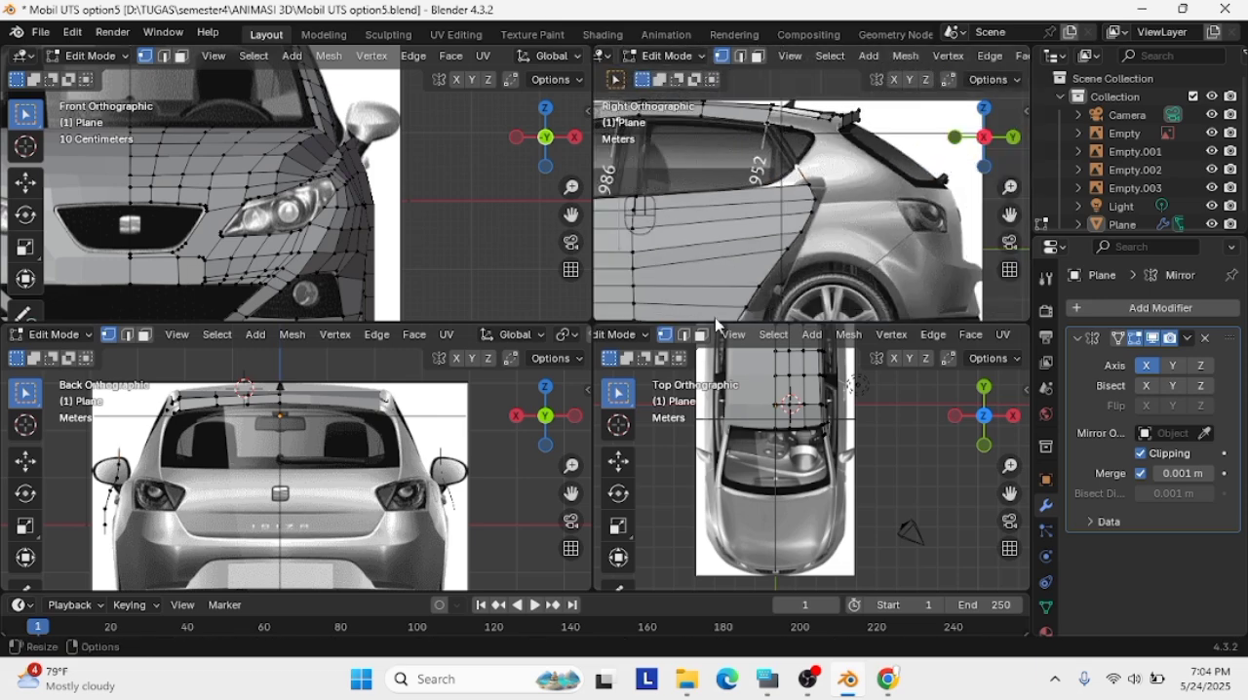
key(ctrl+r)
click(735, 295)
click(735, 295)
scroll(776, 148, up, 3)
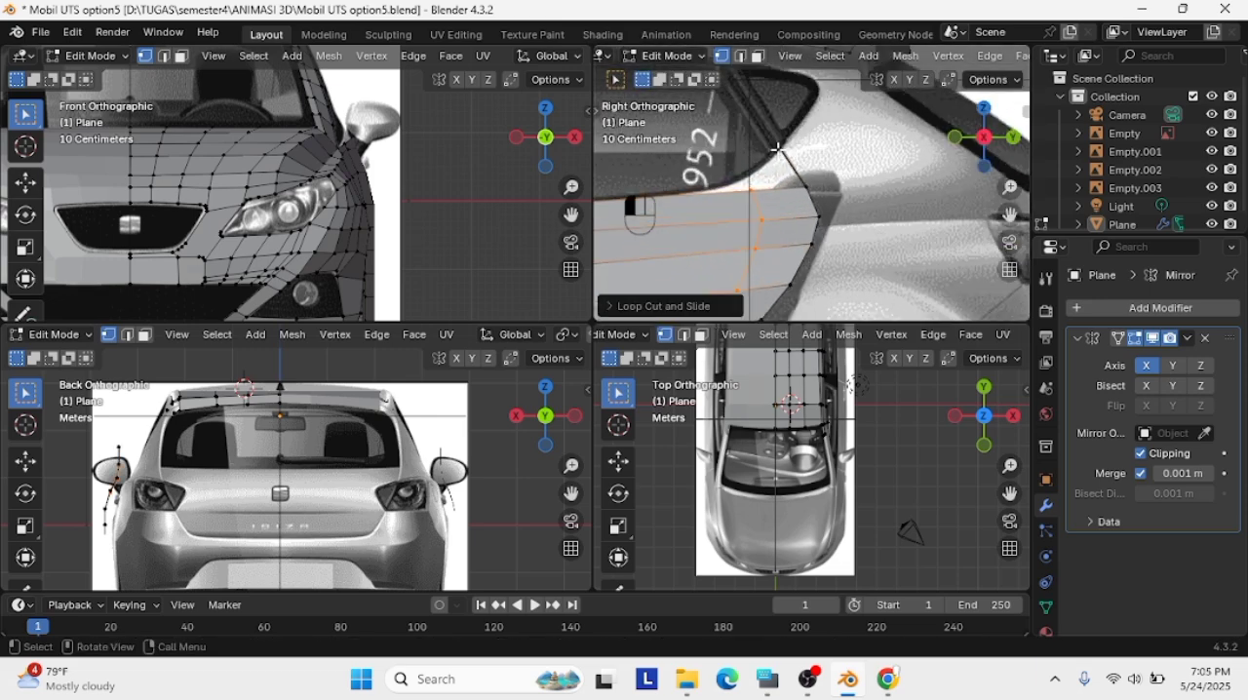
click(753, 191)
key(g)
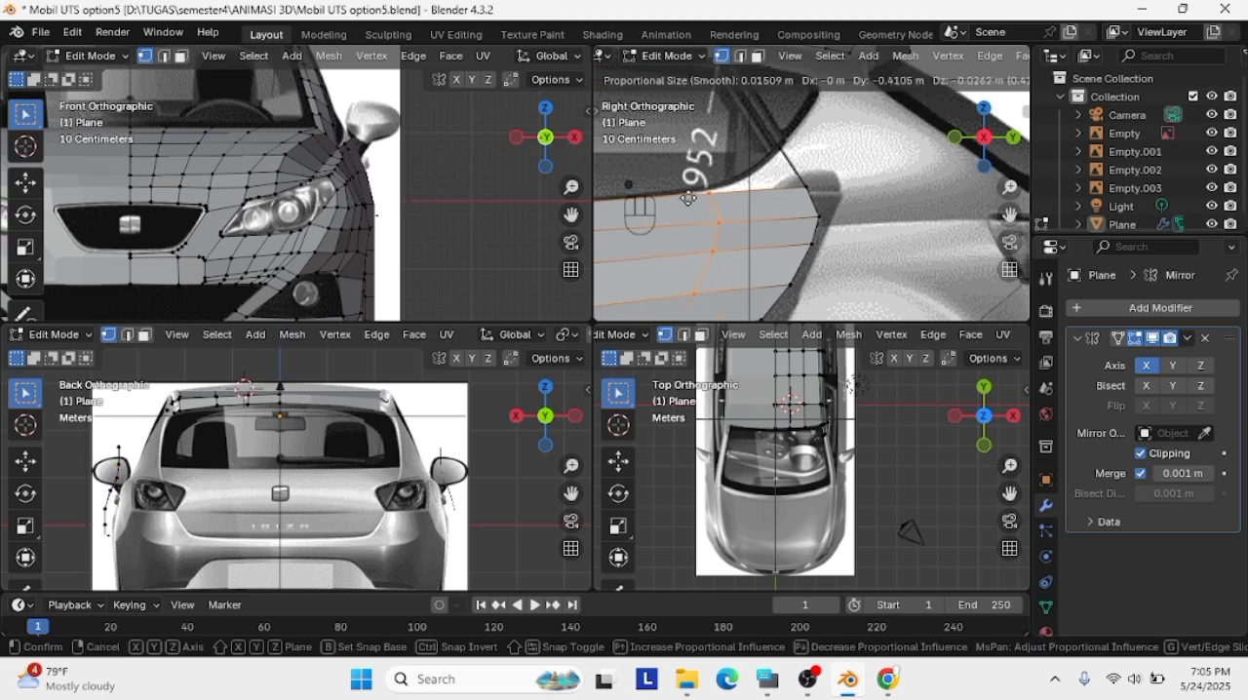
click(689, 199)
Connect the loop cut's top vertex to the extruded window vertex and align it with the window's lower line
click(779, 149)
middle_drag(715, 194, 824, 195)
key(KP_3)
click(691, 192)
key(g)
click(689, 189)
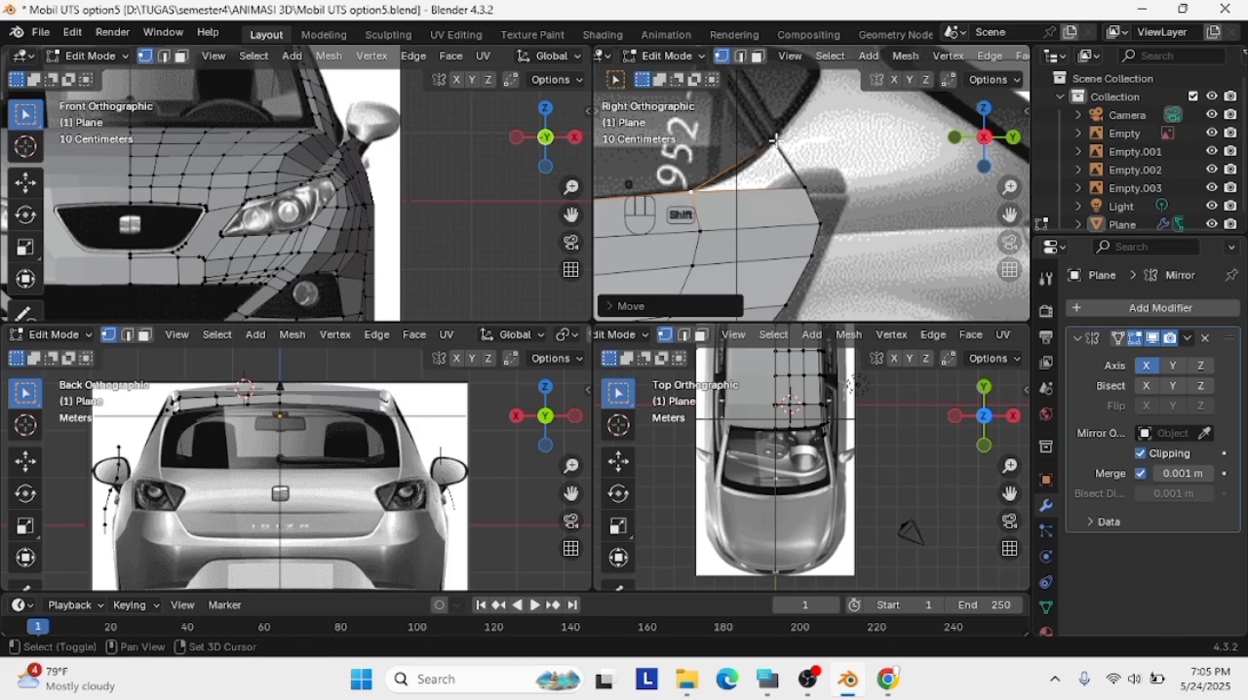
Subdivide the connecting edge twice and adjust its vertices to follow the rear window's lower curve
shift+click(774, 142)
right_click(741, 165)
click(738, 166)
key(g)
click(730, 177)
shift+click(774, 142)
right_click(755, 159)
click(752, 160)
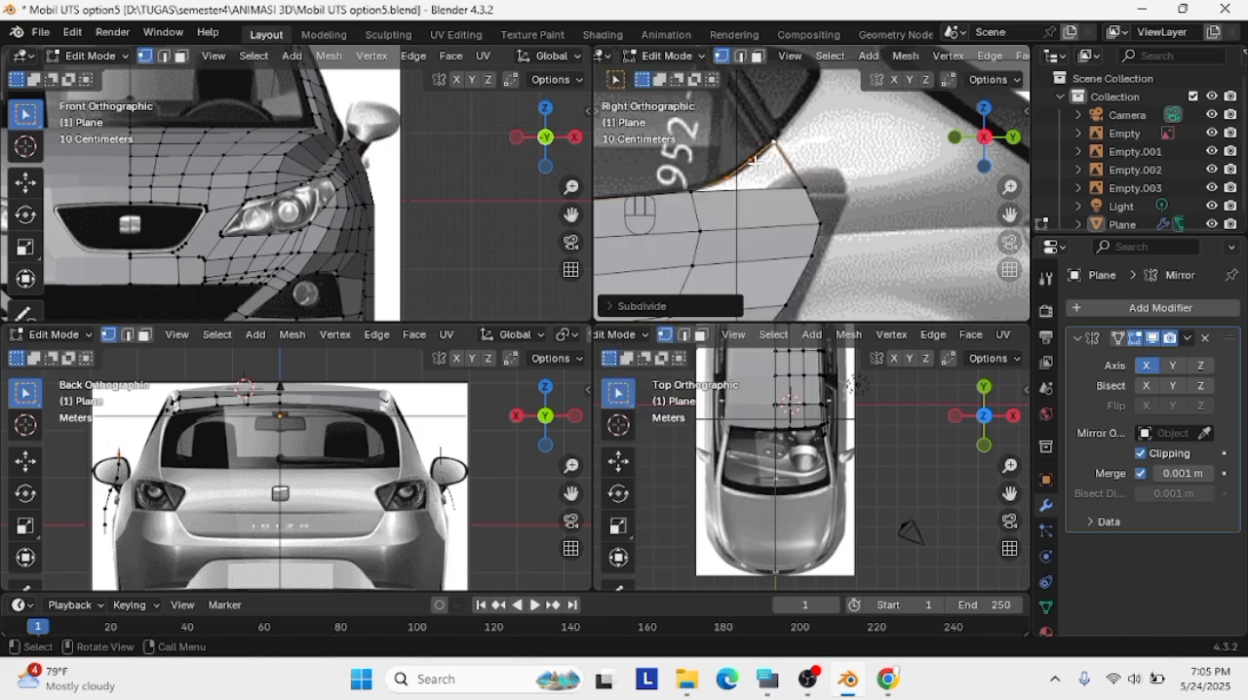
key(g)
right_click(752, 158)
click(751, 159)
key(g)
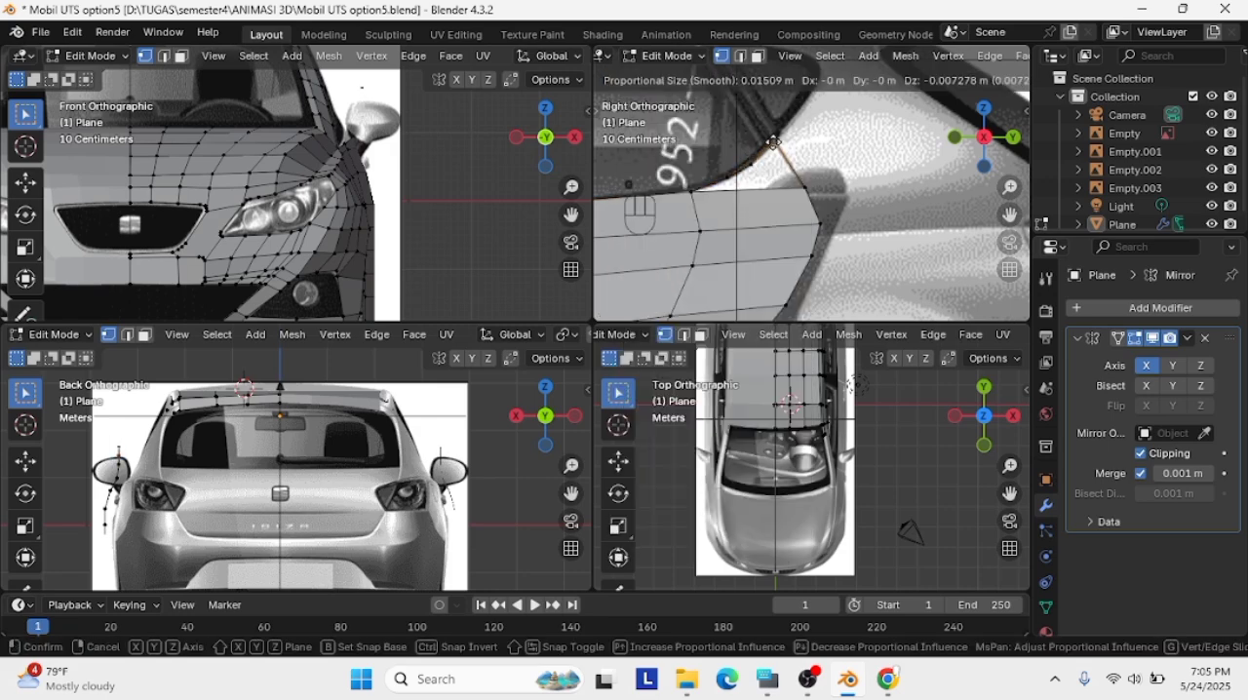
click(772, 144)
Fill the gap between the curved window edge and the rear door panel's top with a face
scroll(740, 143, up, 2)
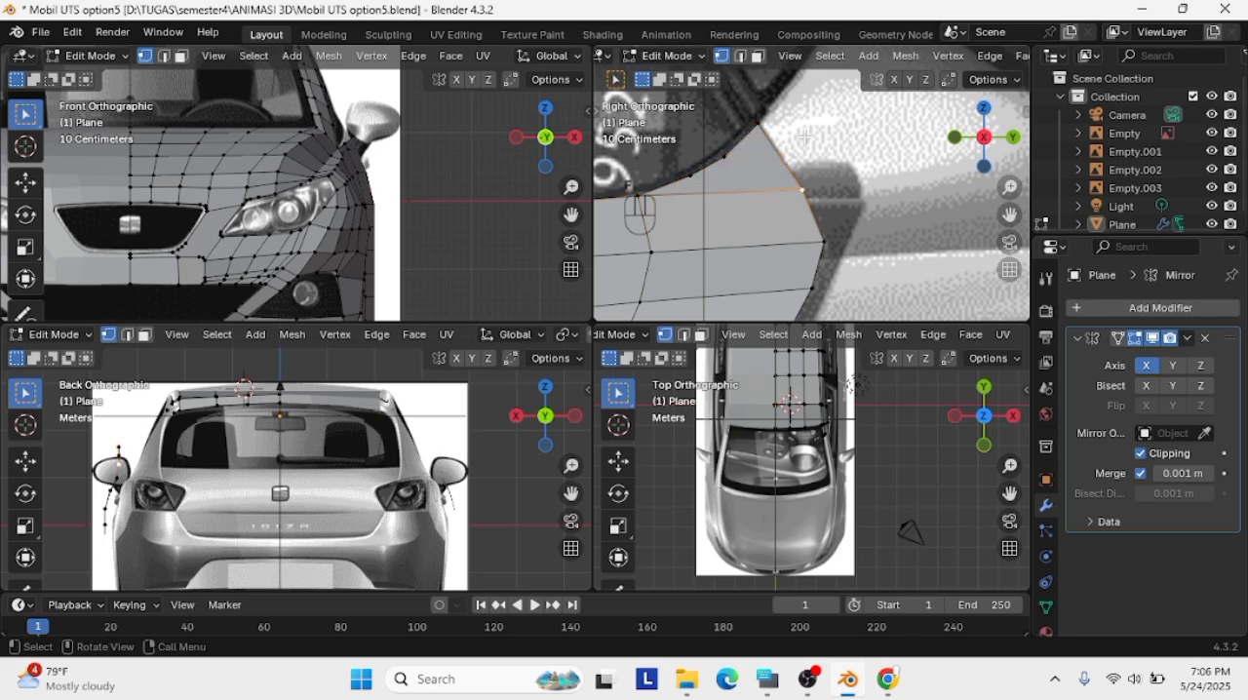
middle_drag(804, 136, 829, 151)
scroll(828, 151, down, 5)
click(983, 136)
drag(1009, 186, 1009, 175)
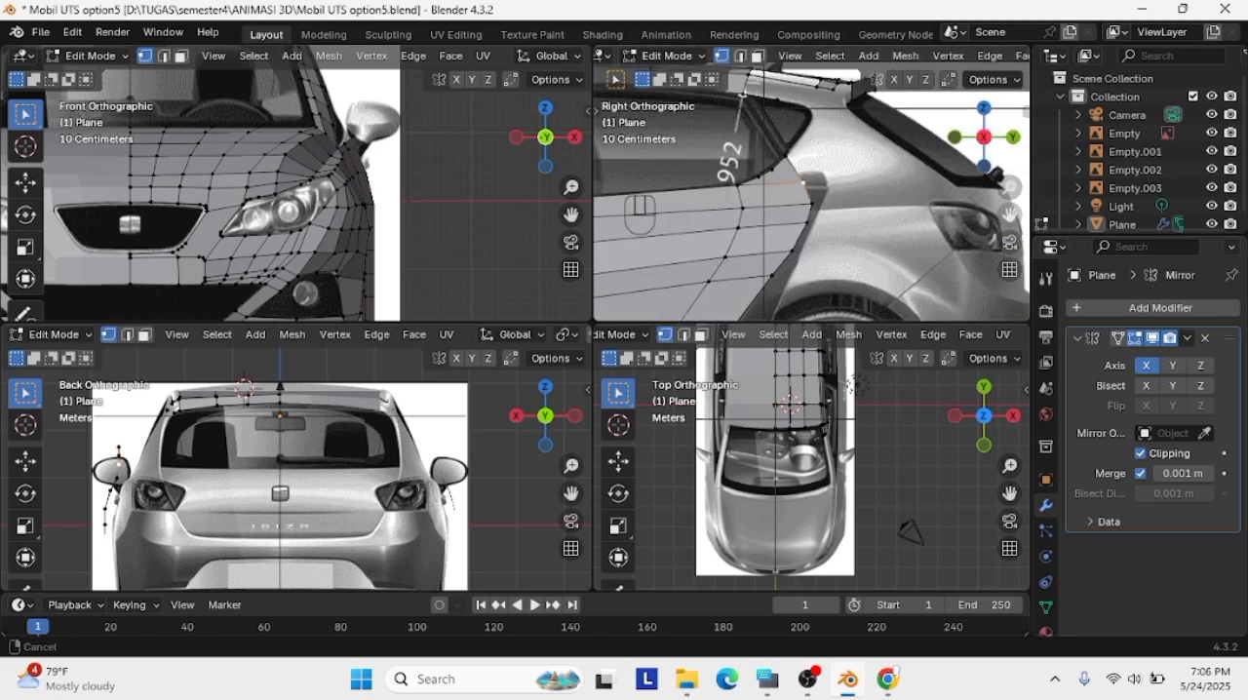
Subdivide the edge at the rear door's lower back corner and move its vertex onto the sill curve
shift+middle_drag(839, 239, 909, 78)
scroll(811, 186, up, 2)
click(708, 260)
shift+click(755, 237)
right_click(718, 256)
click(717, 230)
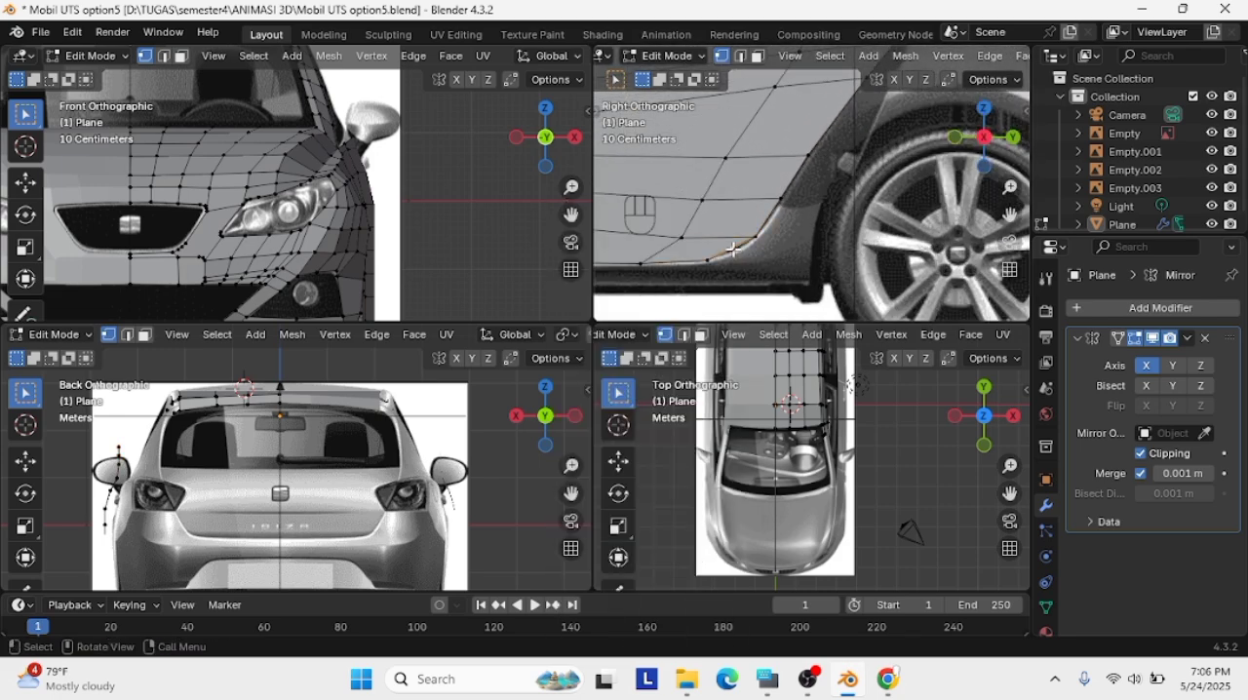
key(g)
click(696, 261)
scroll(757, 240, down, 7)
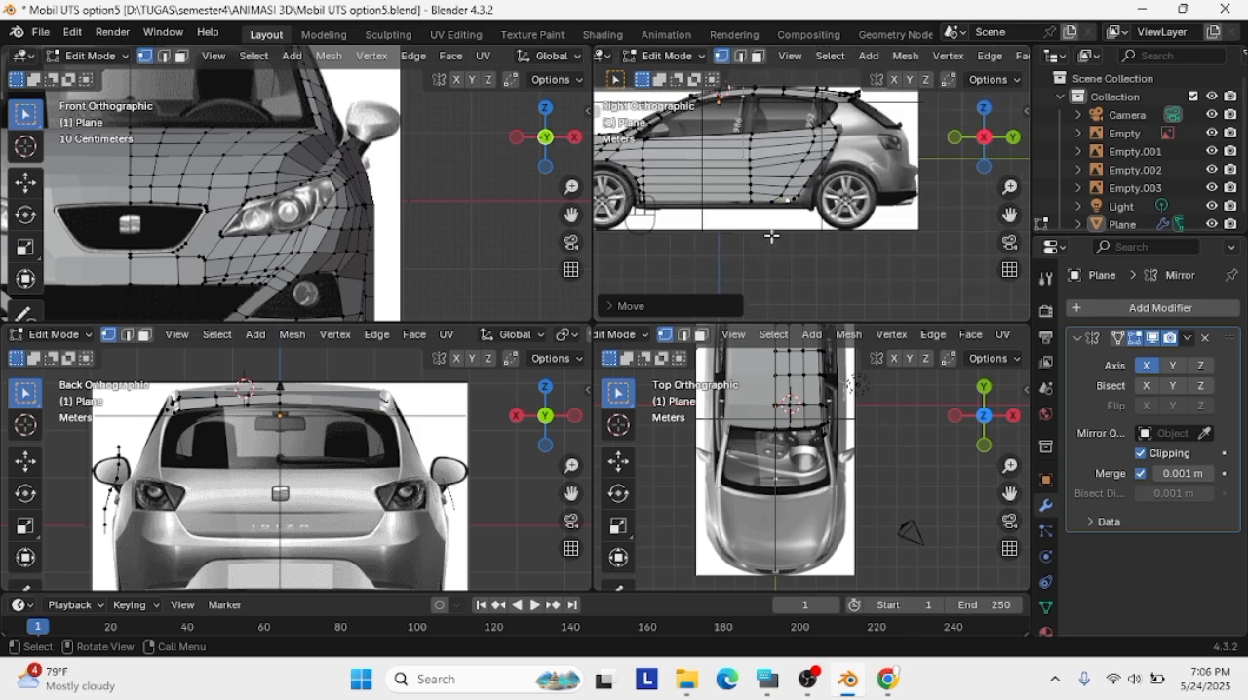
Trace the rear quarter window's upper and back edges by extruding vertices from the roofline, undoing the last surplus extrusion
scroll(771, 237, up, 4)
drag(1009, 214, 883, 326)
scroll(858, 224, up, 3)
drag(1001, 122, 956, 98)
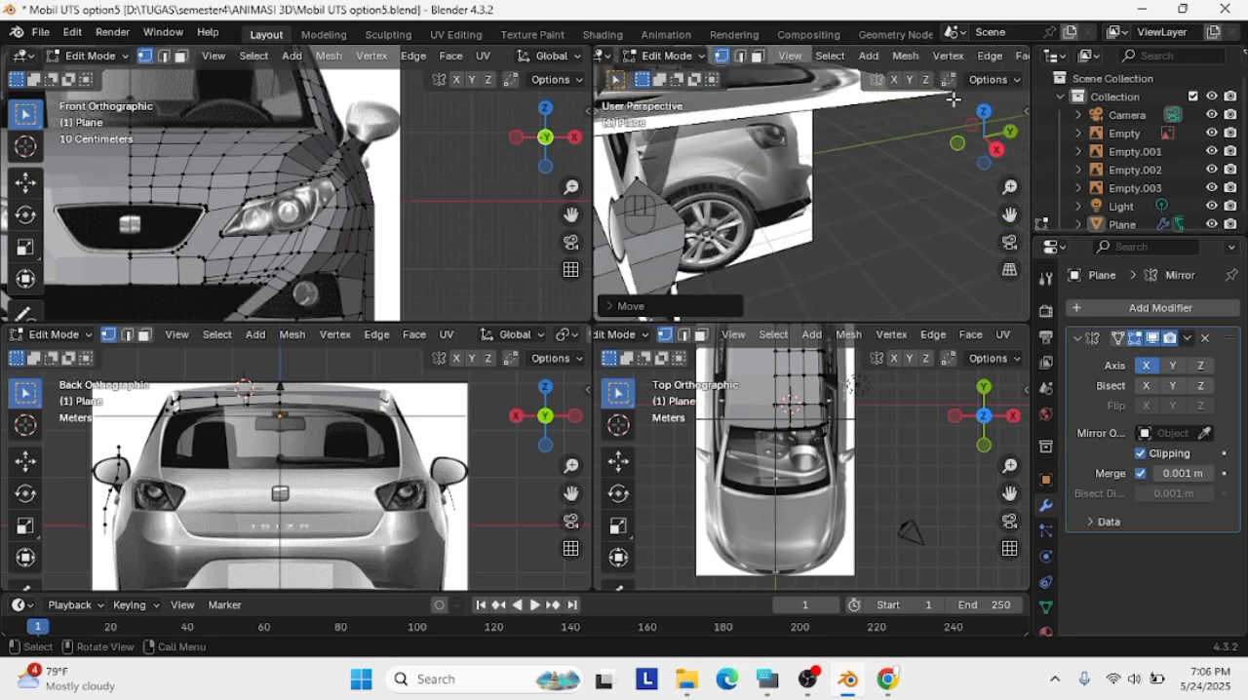
click(983, 136)
drag(1009, 215, 1082, 283)
scroll(798, 240, up, 3)
scroll(780, 277, down, 2)
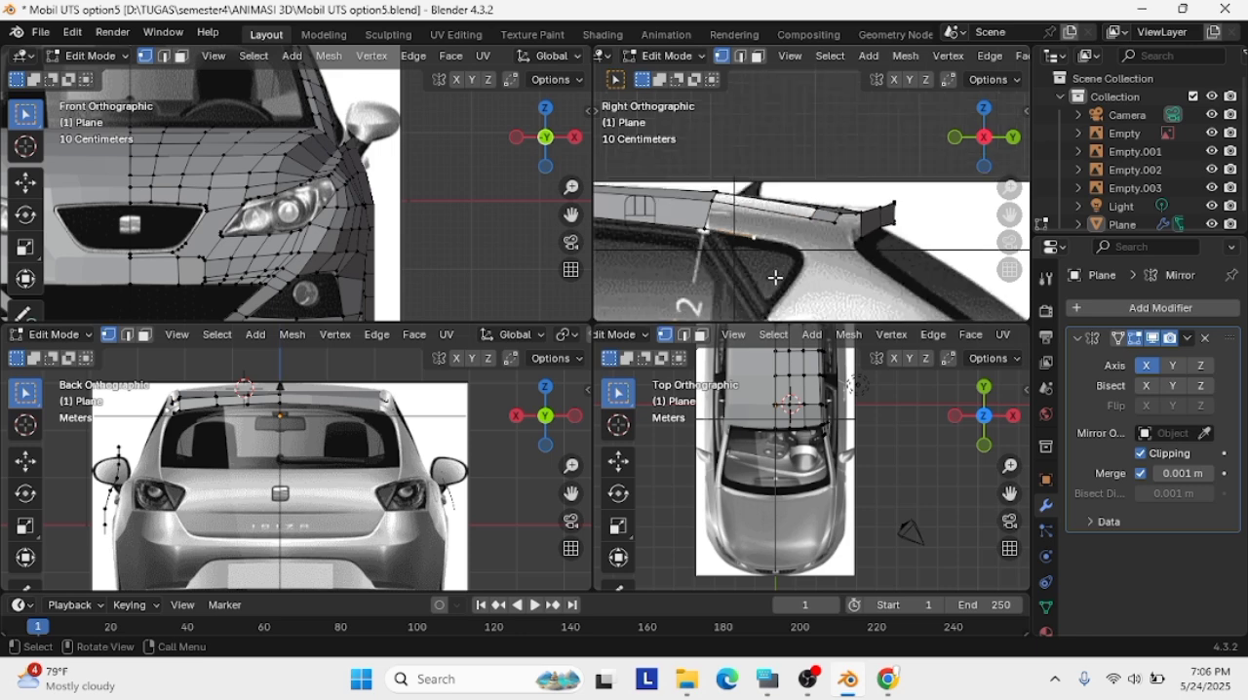
key(e)
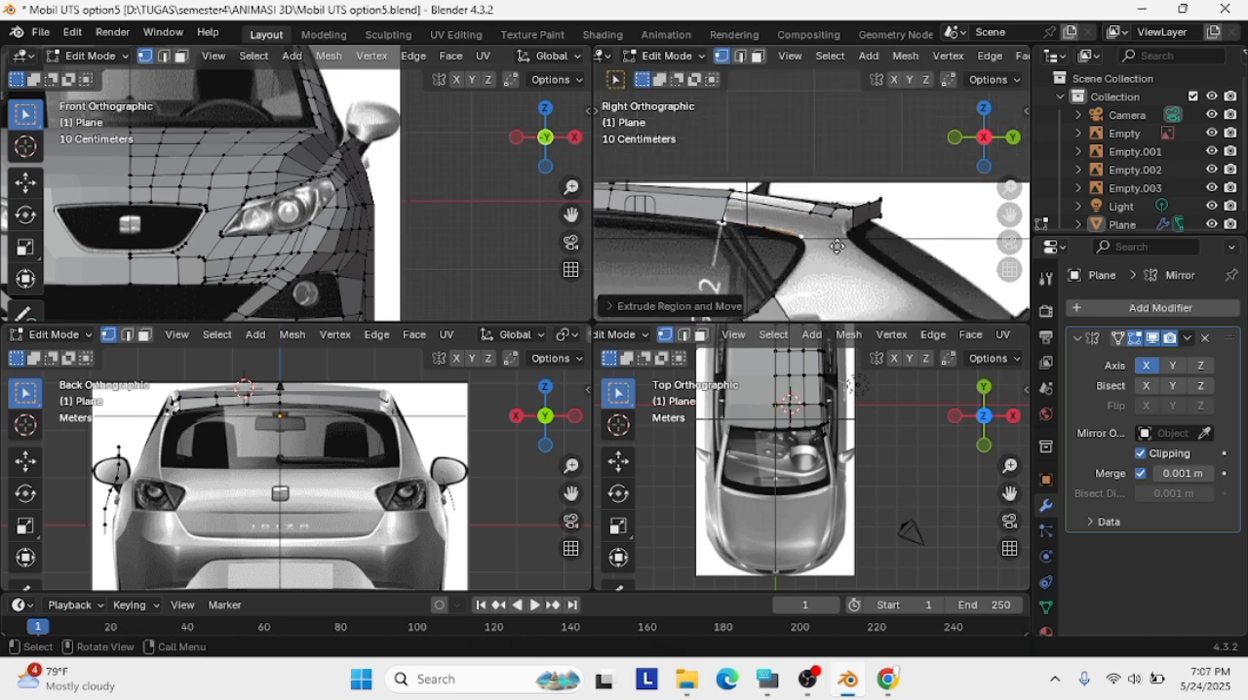
click(803, 301)
key(ctrl+z)
Examine the roof edge, spoiler corner and rear window outline, isolating the car mesh to view it from behind
scroll(874, 234, up, 4)
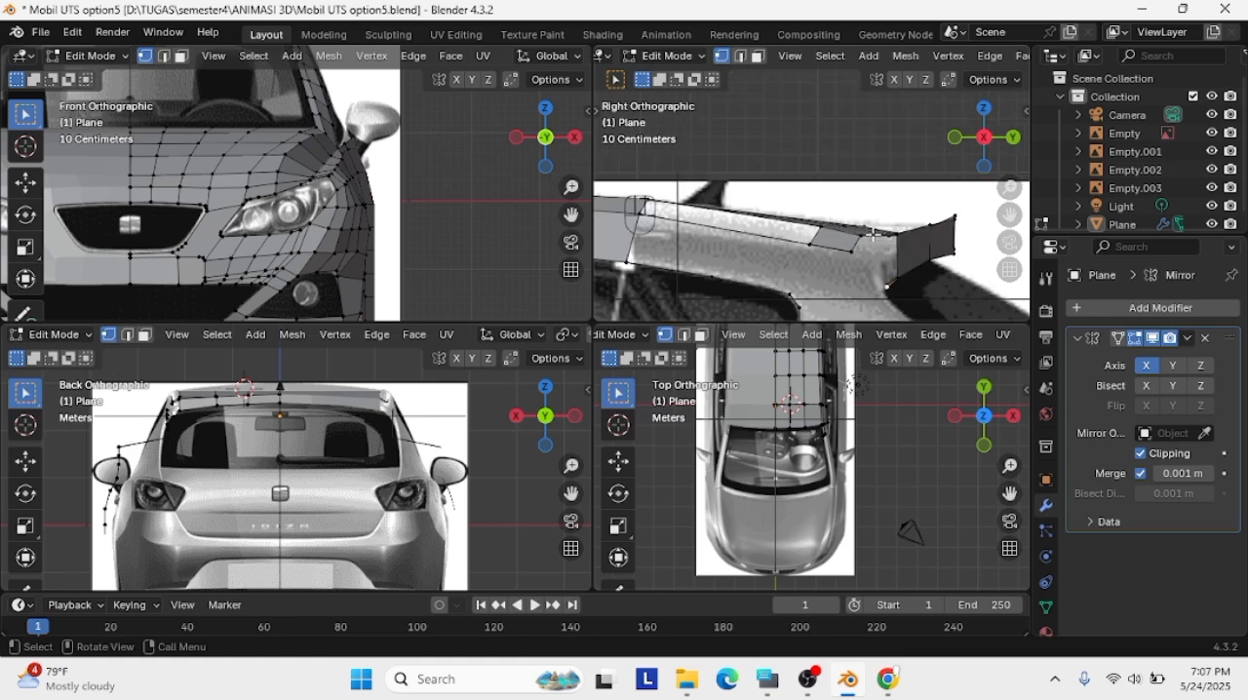
click(762, 262)
scroll(761, 262, up, 1)
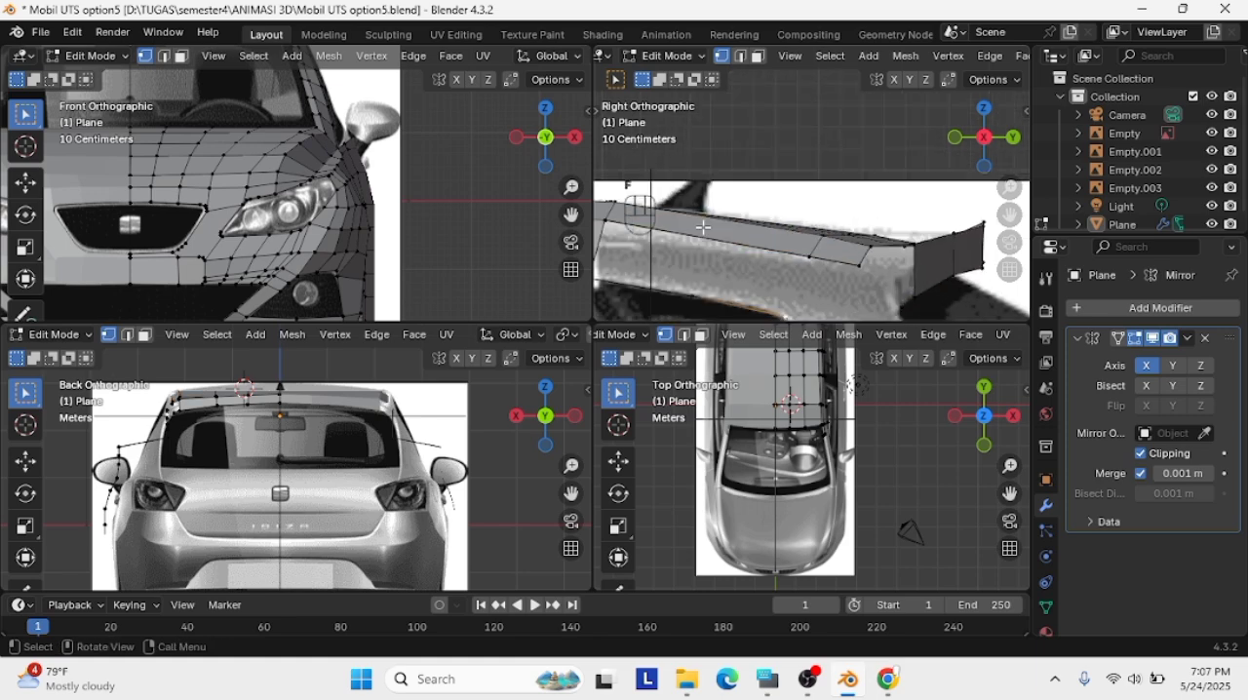
scroll(773, 263, down, 3)
middle_drag(982, 221, 956, 226)
key(KP_Divide)
middle_drag(889, 177, 942, 210)
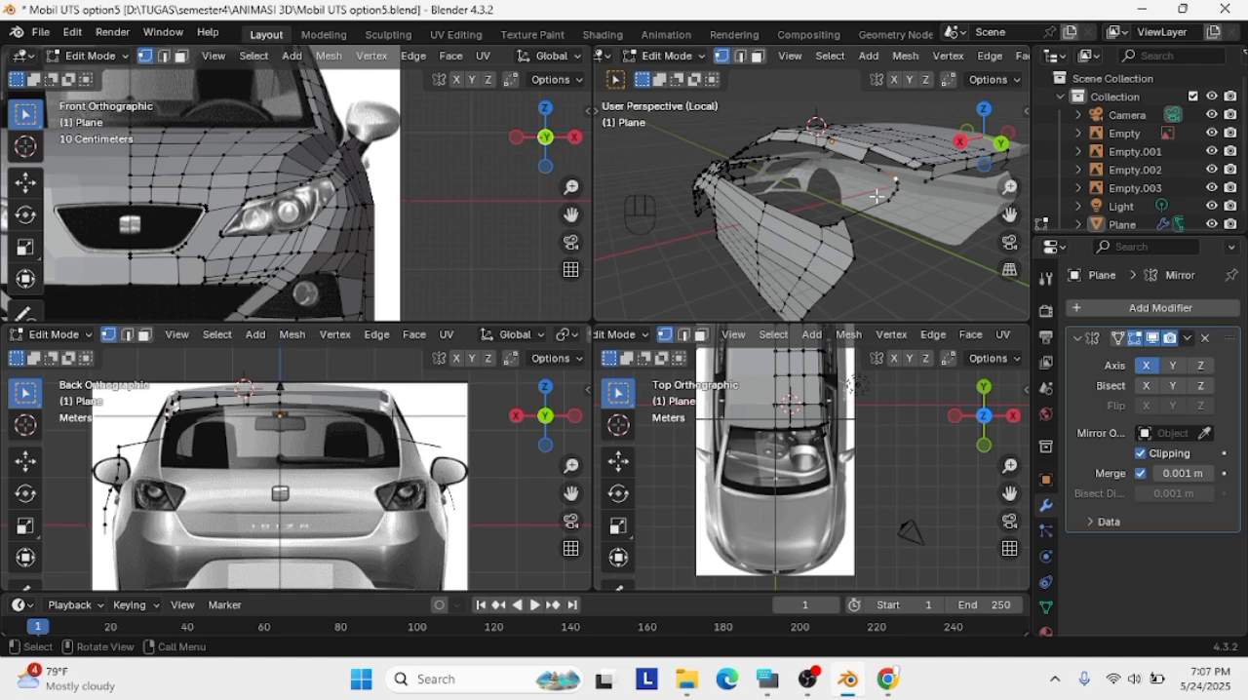
scroll(874, 163, up, 5)
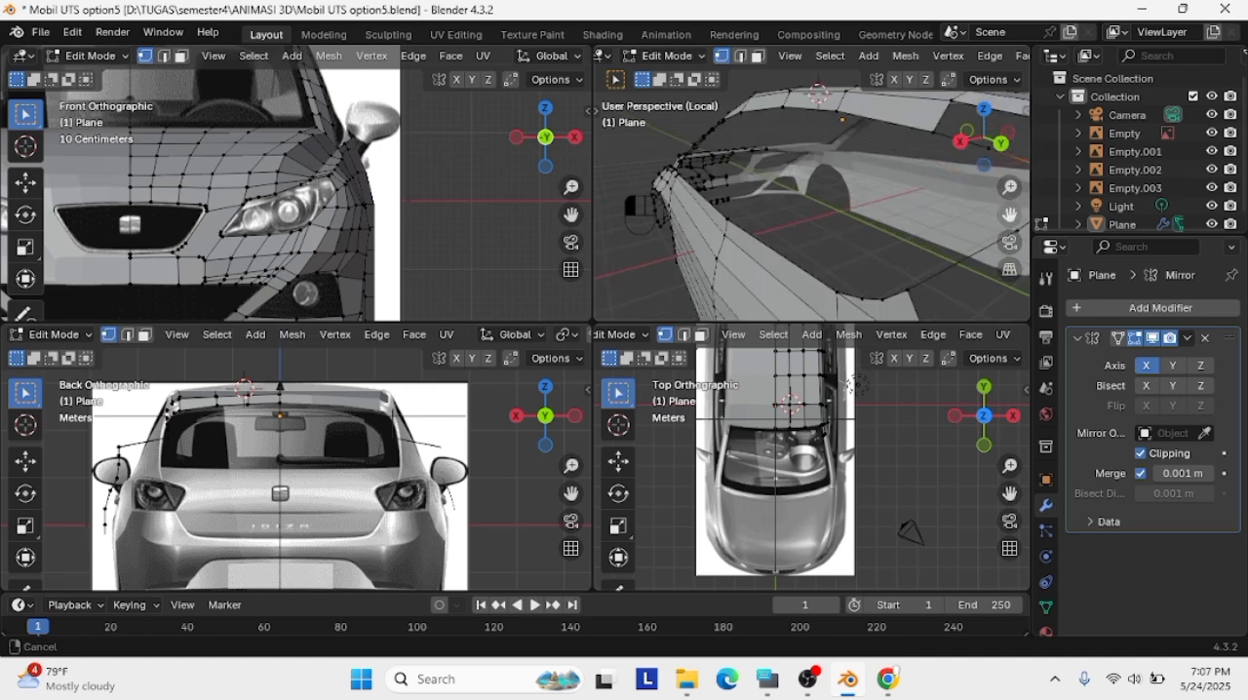
click(963, 142)
key(KP_Divide)
click(982, 142)
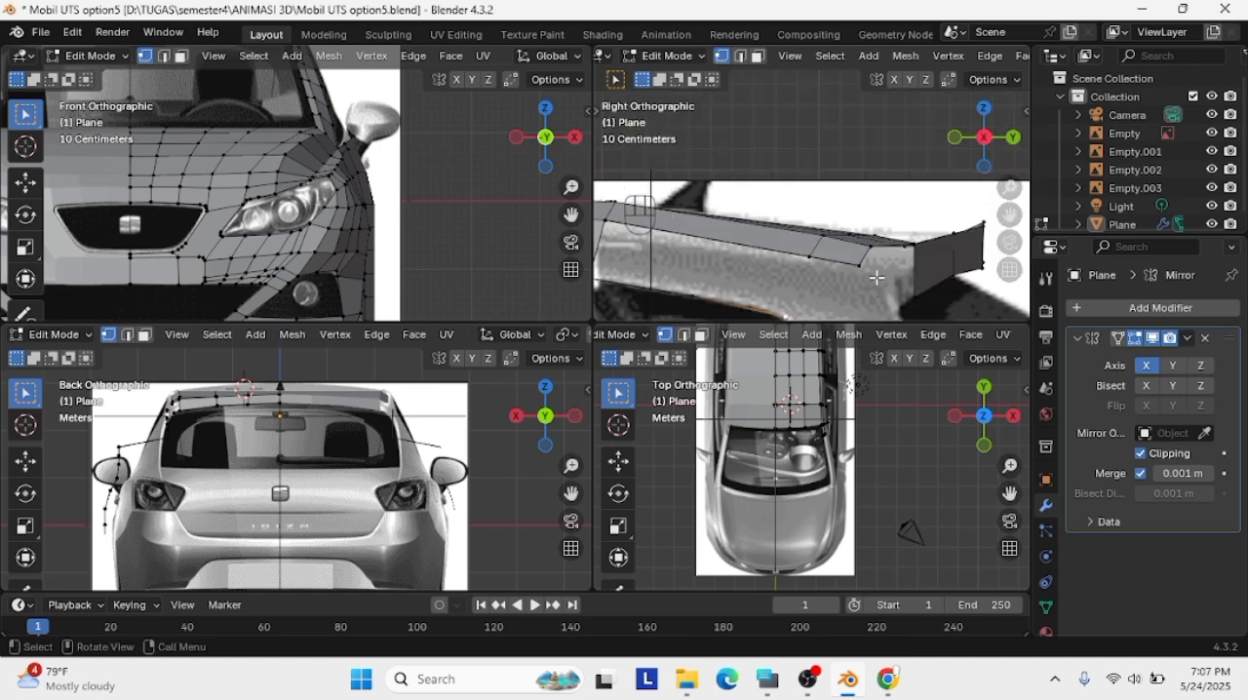
shift+middle_drag(877, 278, 884, 170)
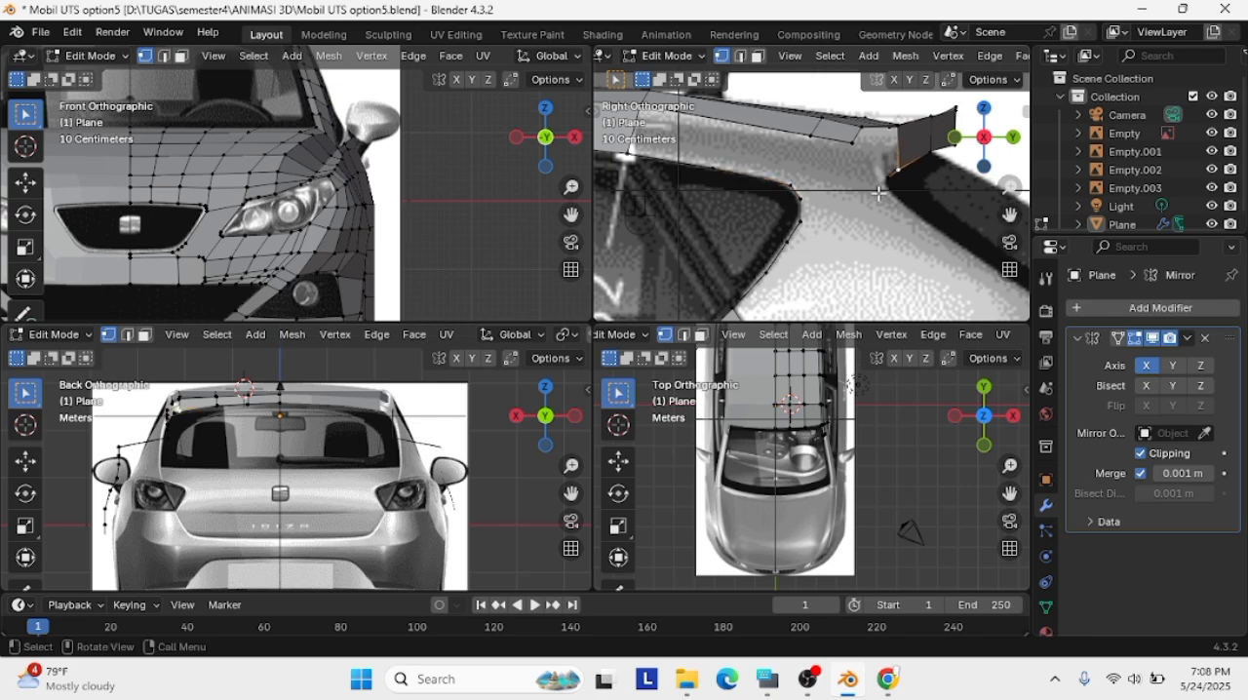
scroll(883, 185, down, 5)
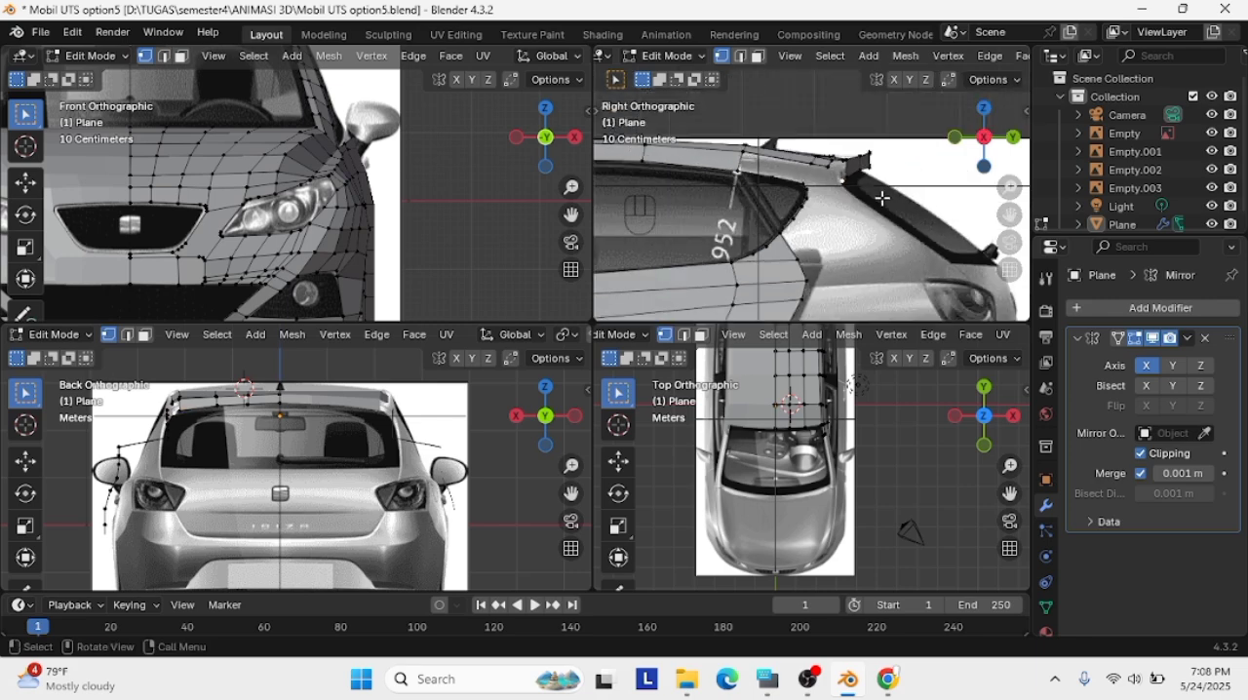
Shift the rear door panel's vertices inward to the body contour in the back view and reposition the window-corner vertex
scroll(204, 508, down, 3)
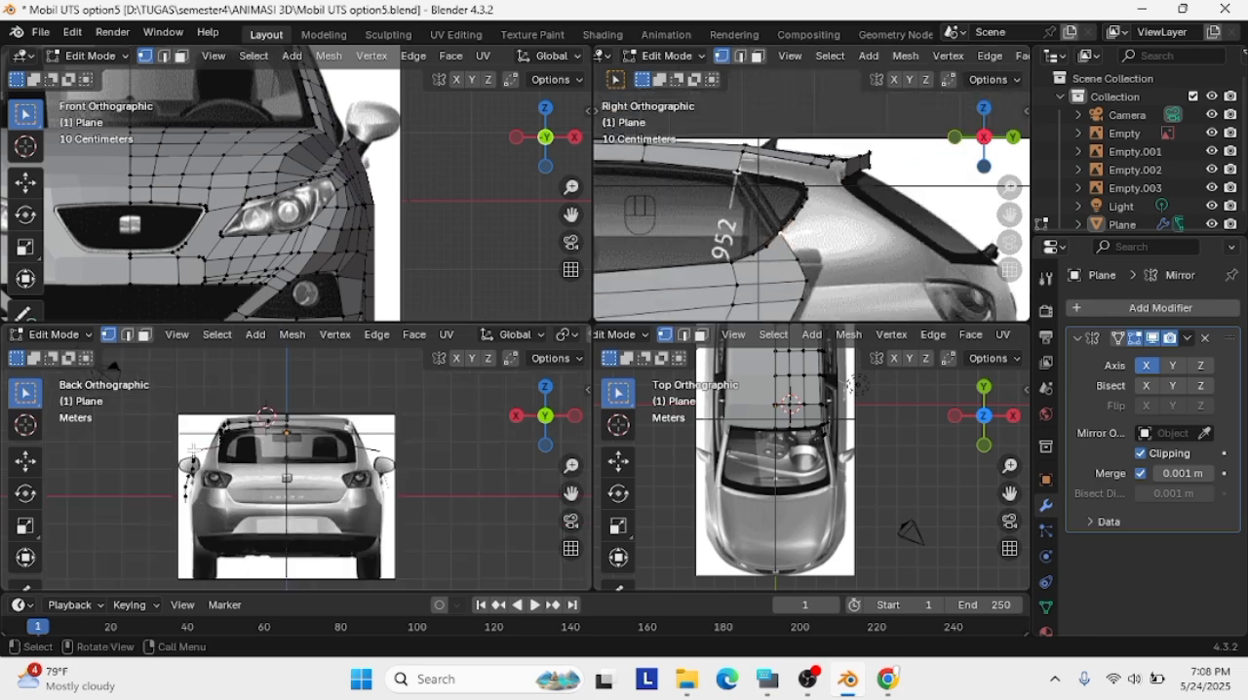
scroll(544, 473, up, 7)
drag(572, 495, 931, 428)
scroll(237, 517, down, 1)
drag(186, 374, 307, 550)
key(g)
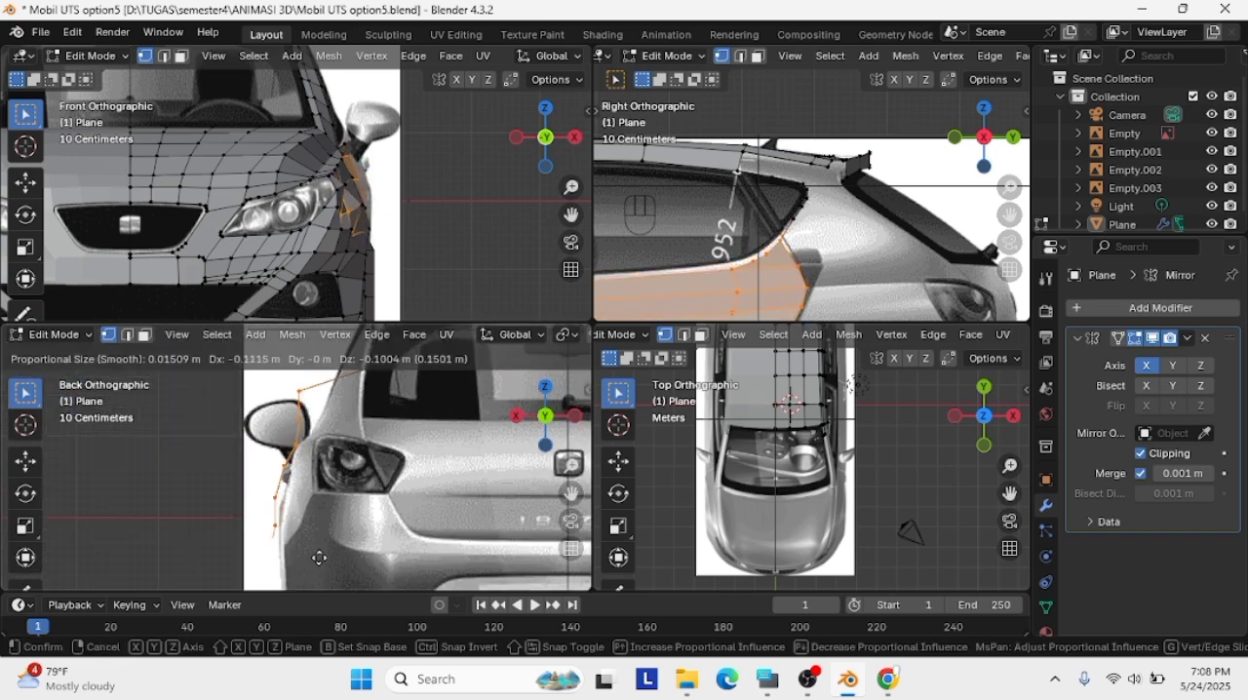
click(323, 552)
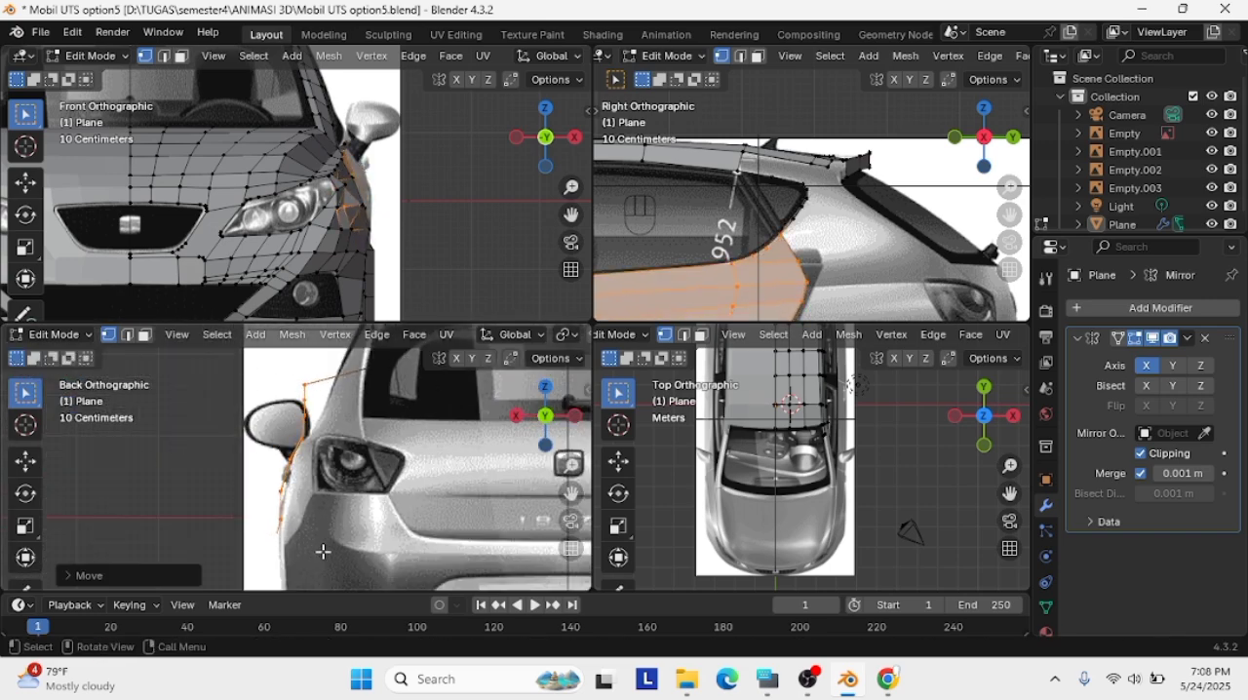
key(g)
click(305, 386)
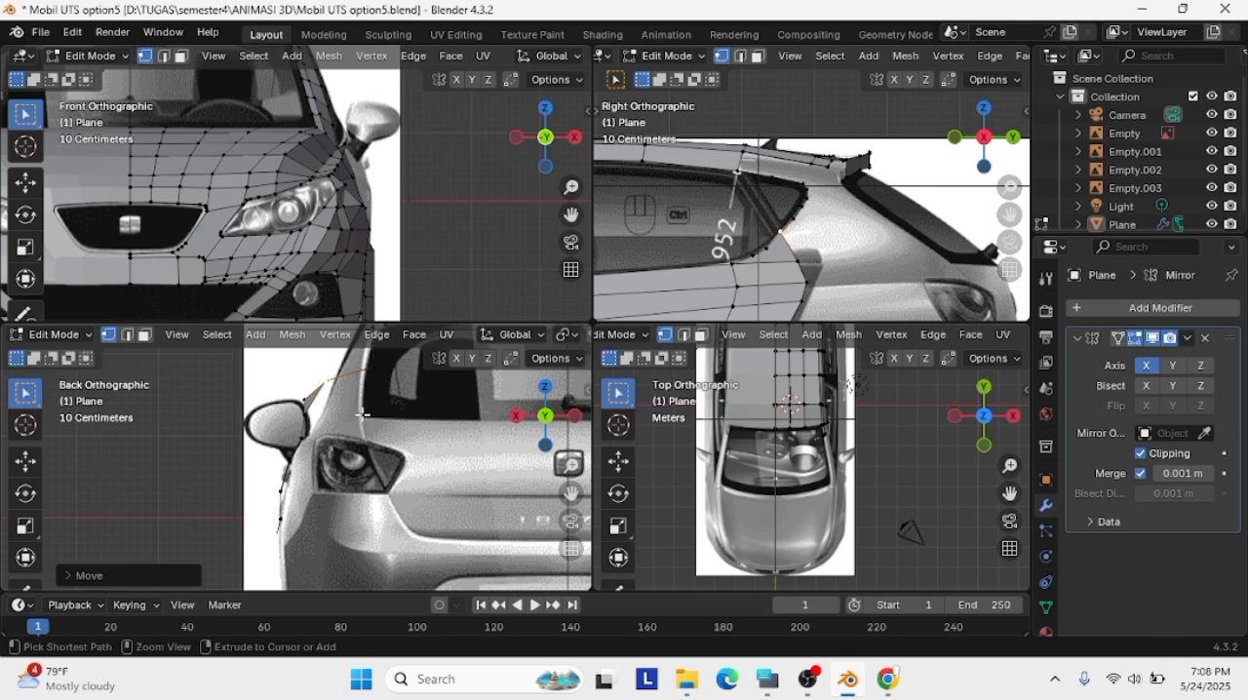
Move the rear quarter window's back-edge vertices outward onto the pillar contour in the back view
shift+middle_drag(373, 366, 392, 413)
click(393, 413)
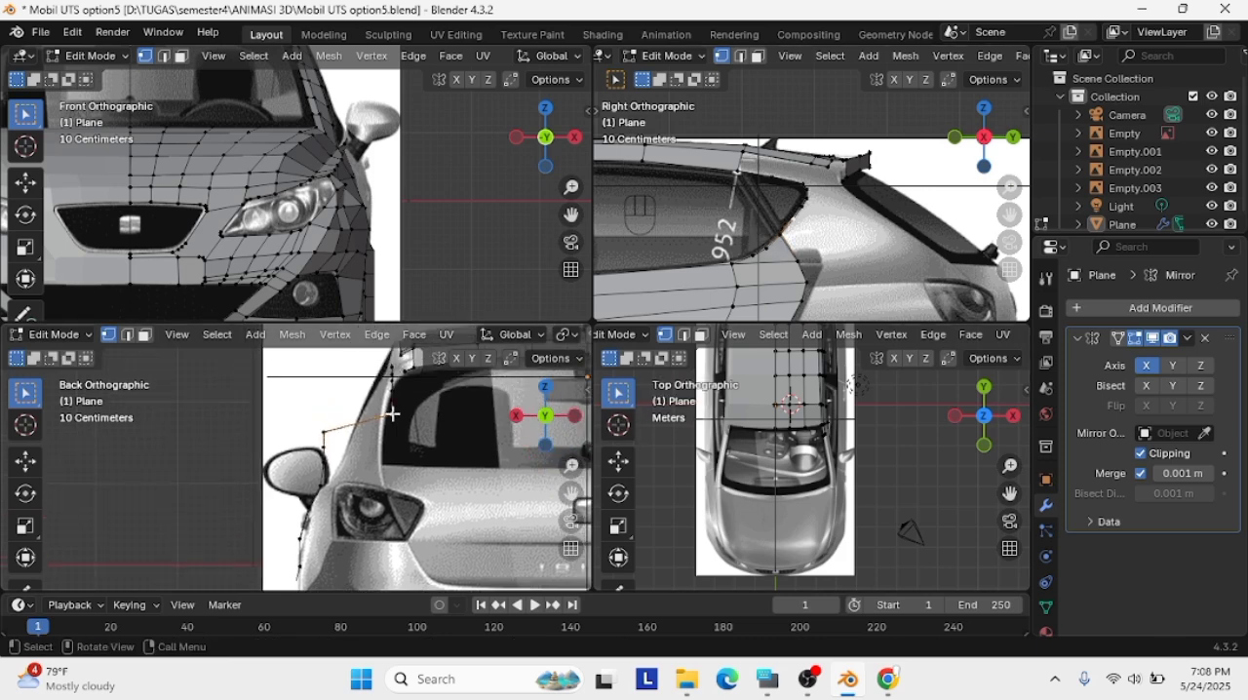
shift+click(847, 178)
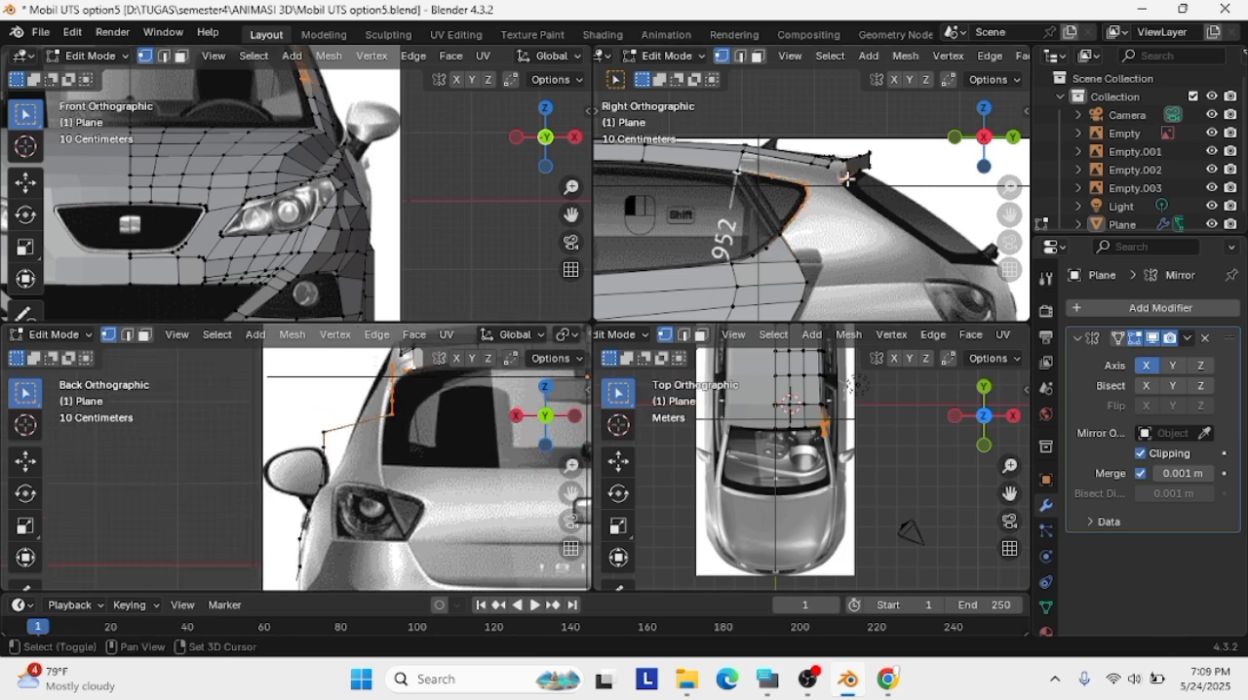
key(g)
right_click(403, 418)
key(g)
click(392, 380)
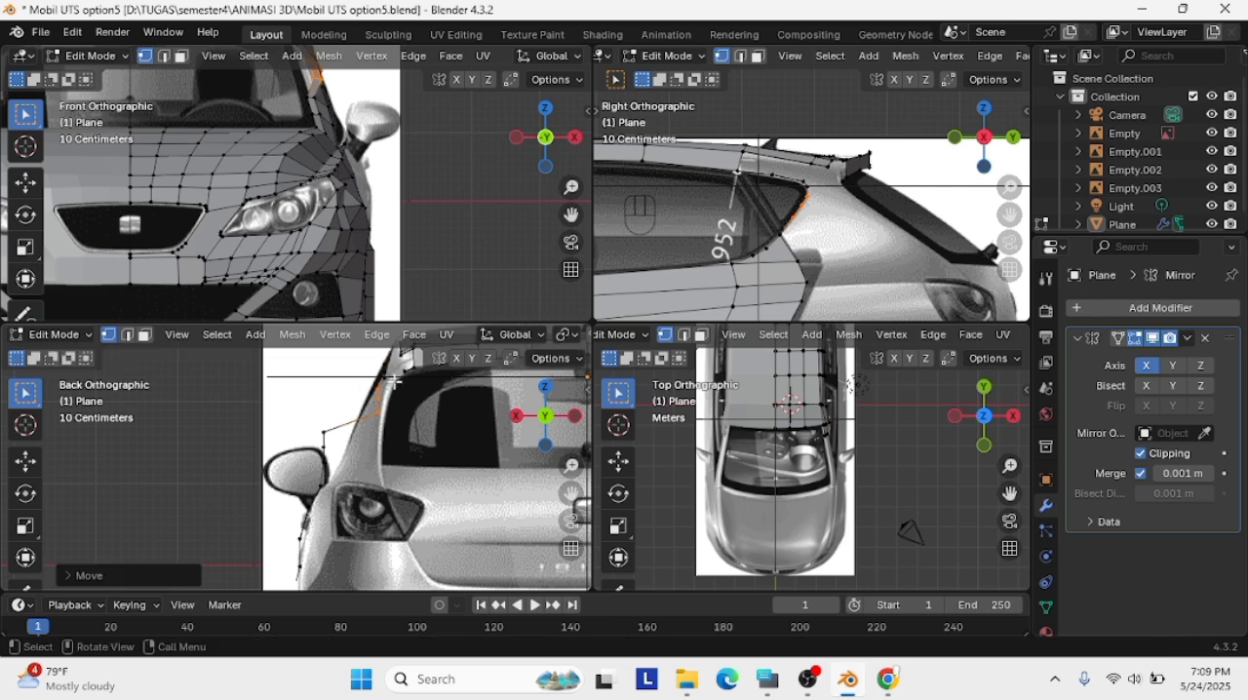
key(g)
scroll(346, 405, up, 2)
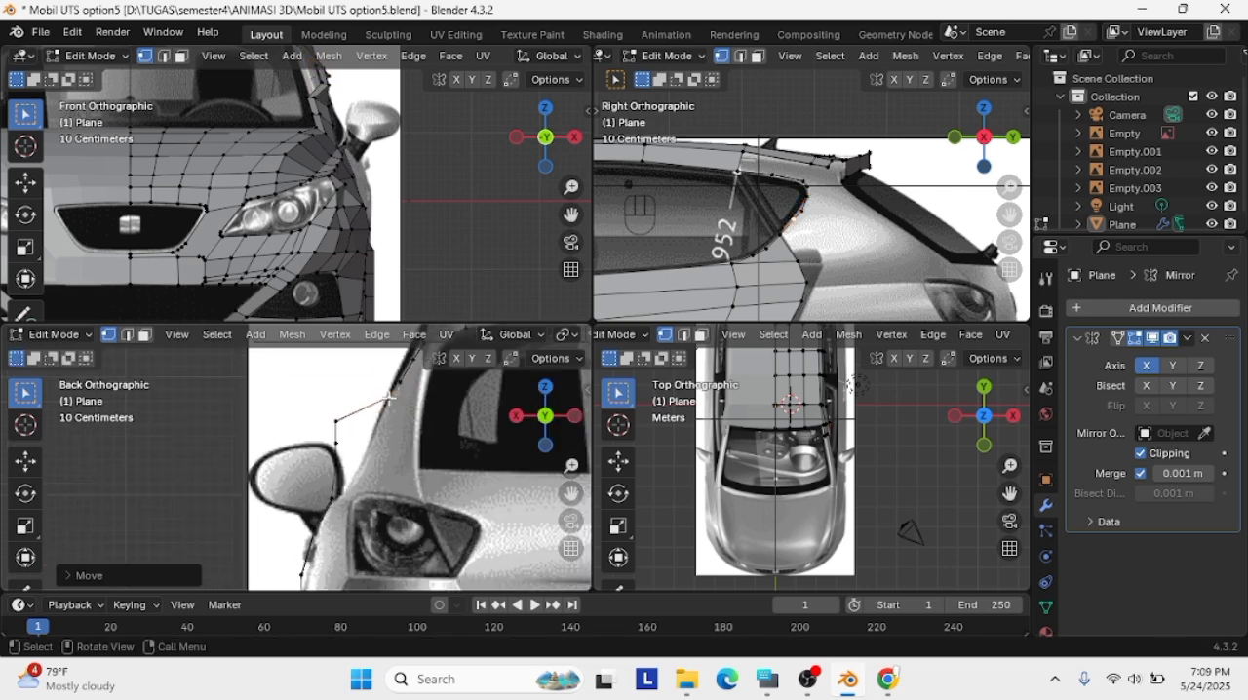
click(375, 426)
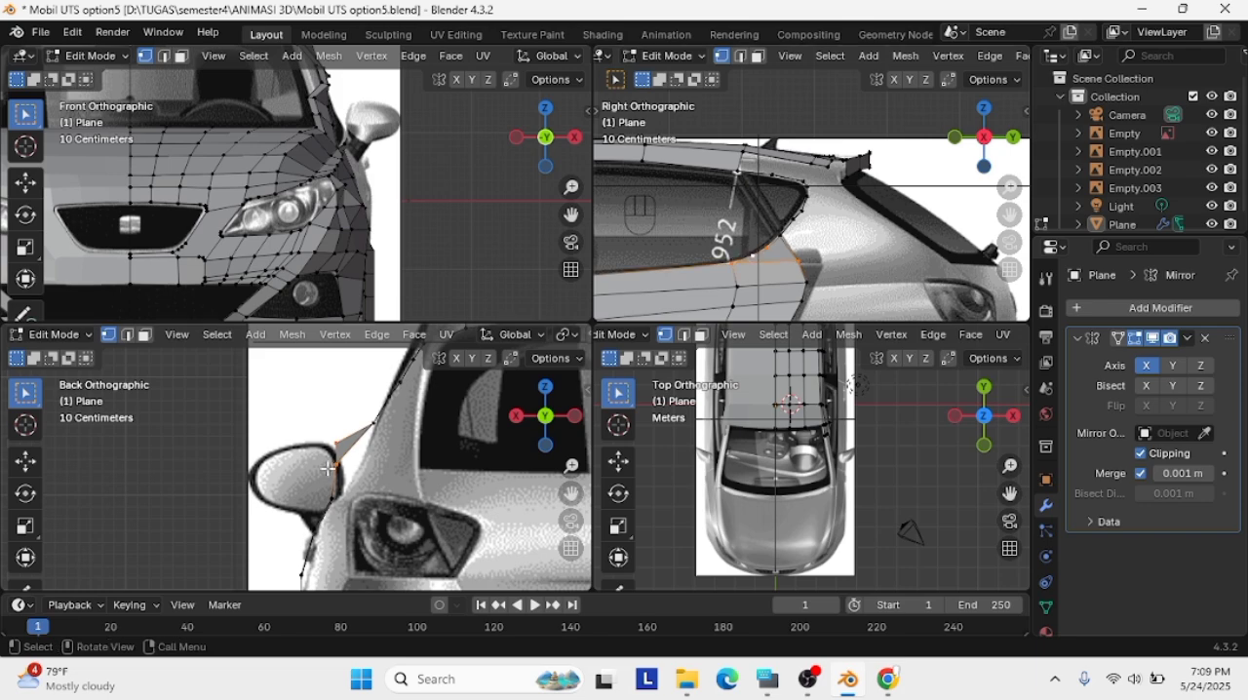
Move the rear quarter window's lower corner vertices onto the body contour in the back view
key(g)
click(368, 476)
middle_drag(369, 476, 468, 483)
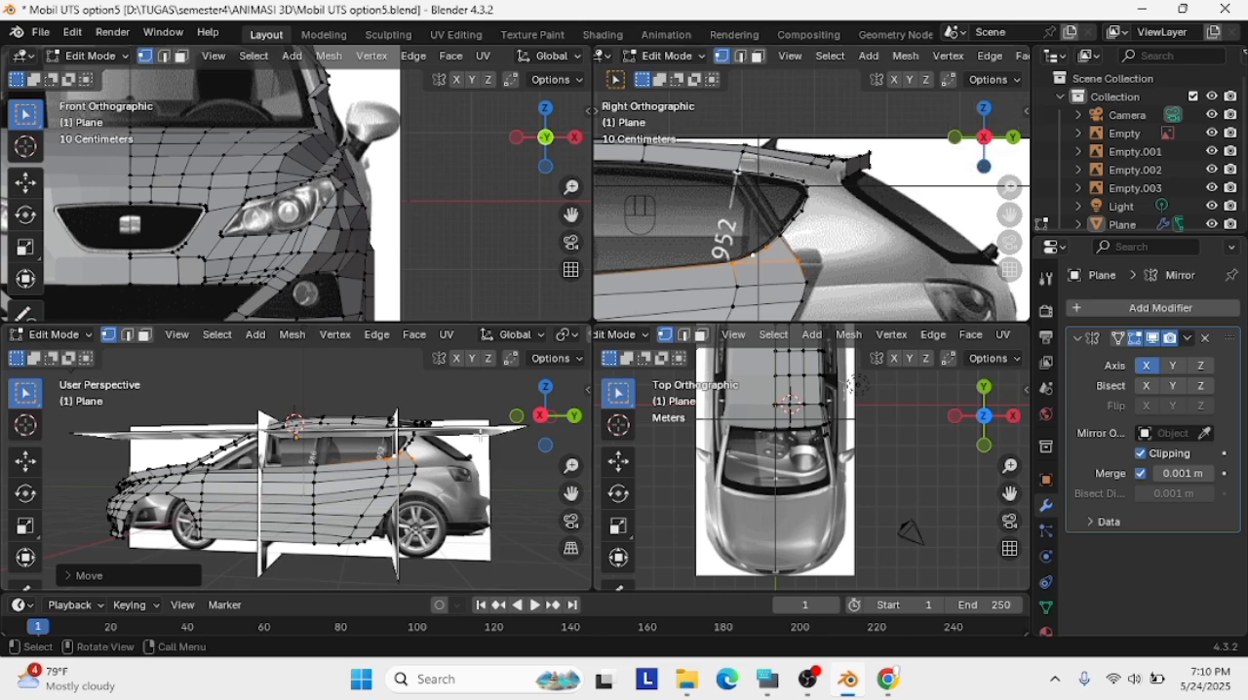
click(574, 416)
key(g)
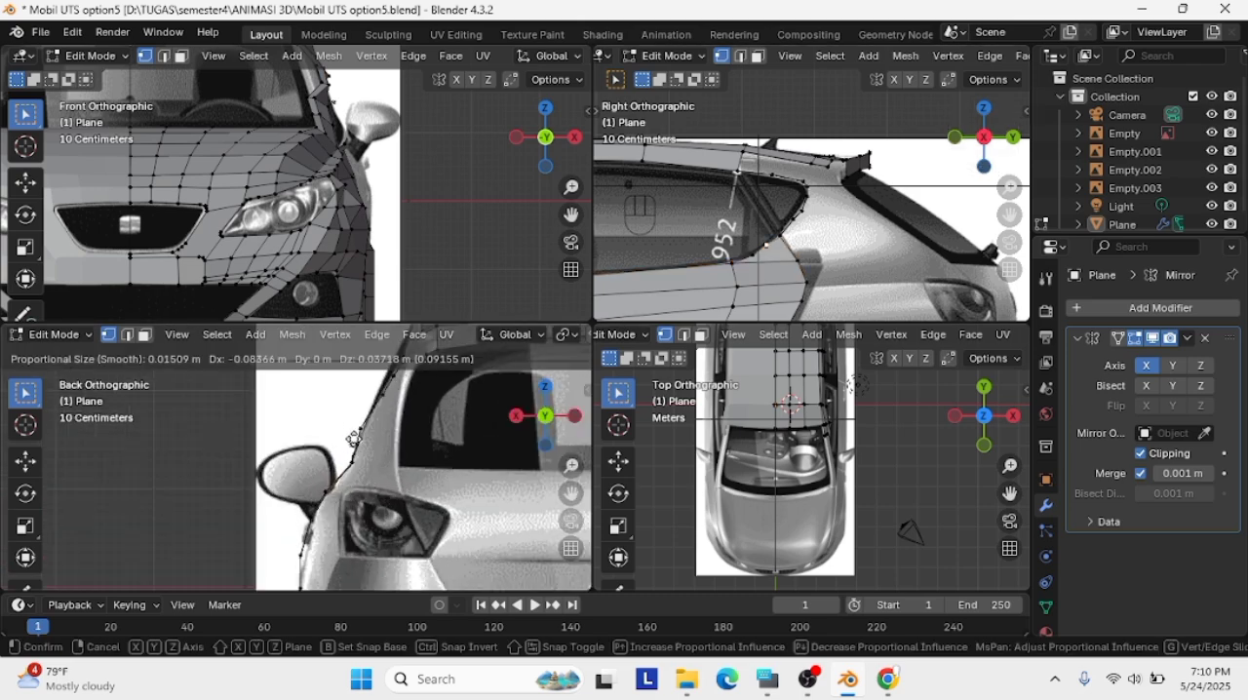
click(354, 437)
key(g)
click(359, 435)
Align the vertices at the back of the rear window's lower edge with the reference in the side view
click(753, 259)
key(g)
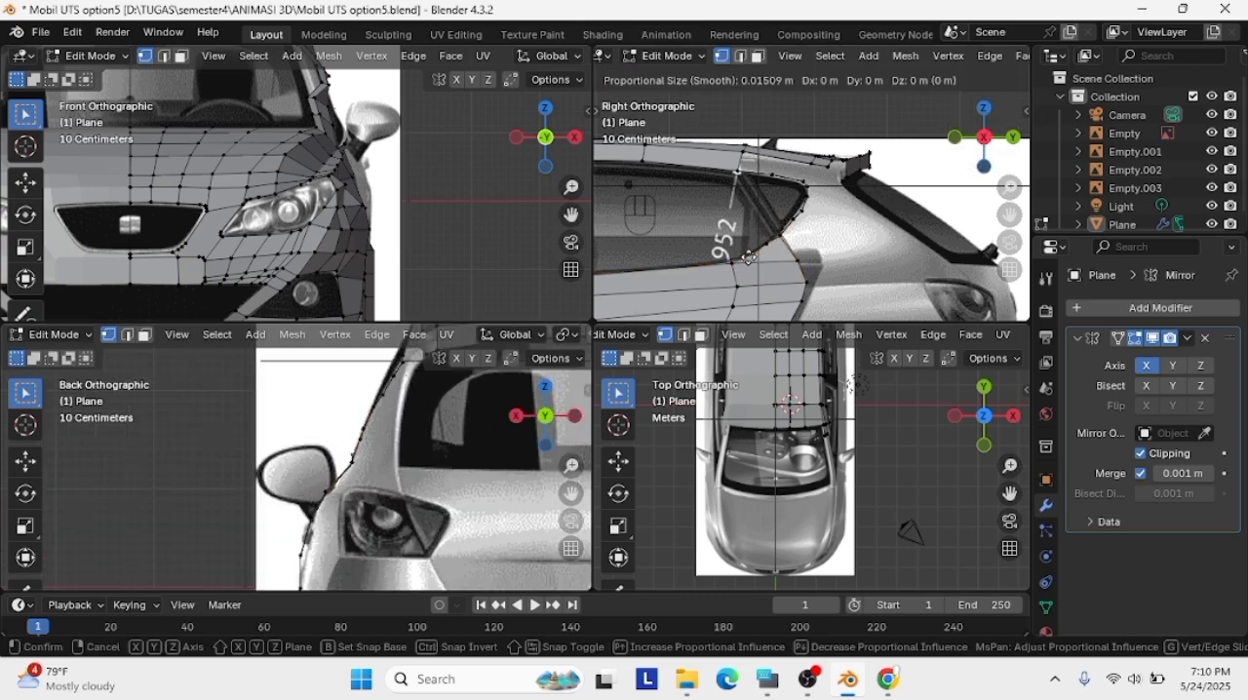
click(737, 264)
key(g)
click(734, 262)
click(754, 257)
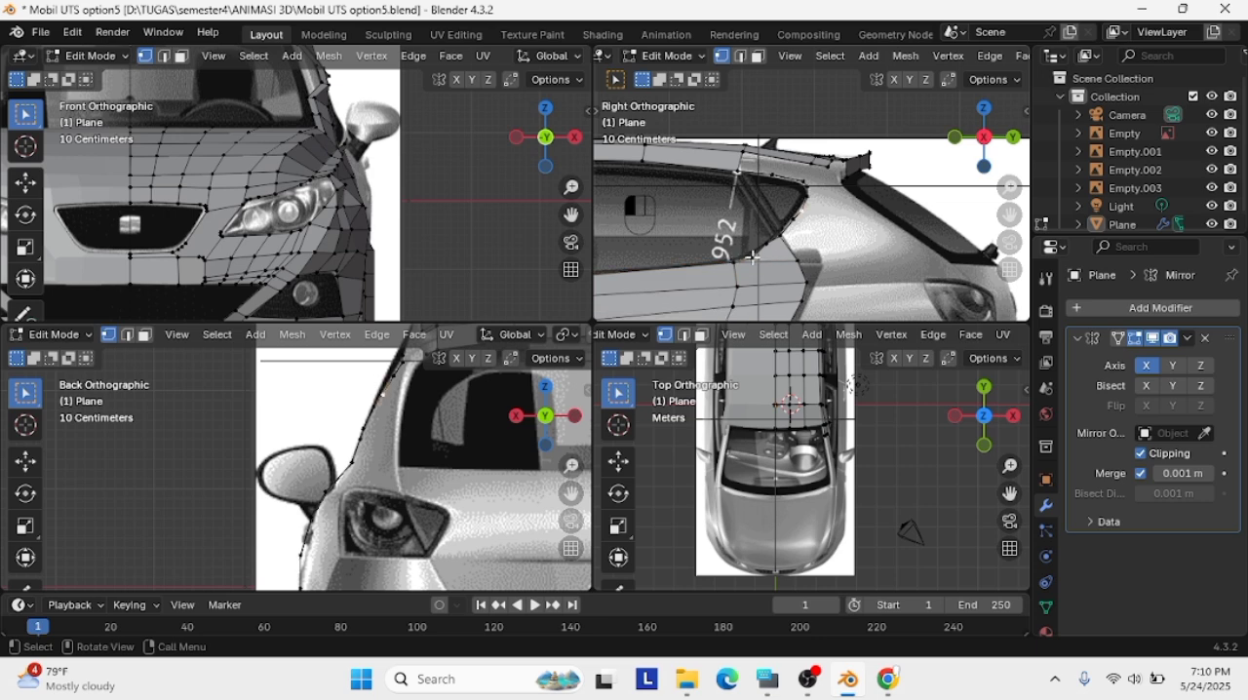
key(g)
click(756, 256)
click(825, 234)
Move the vertex below the rear window's lower corner onto the shoulder contour beside the taillight in the back view
scroll(312, 520, down, 2)
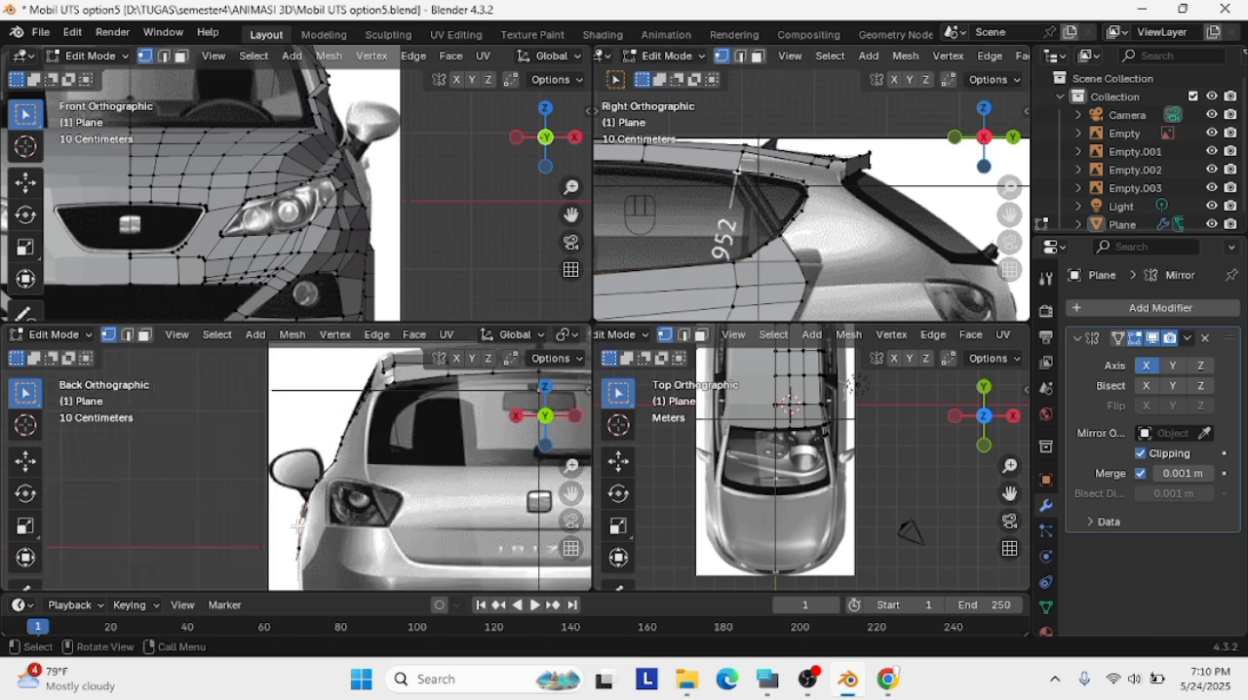
scroll(850, 269, down, 2)
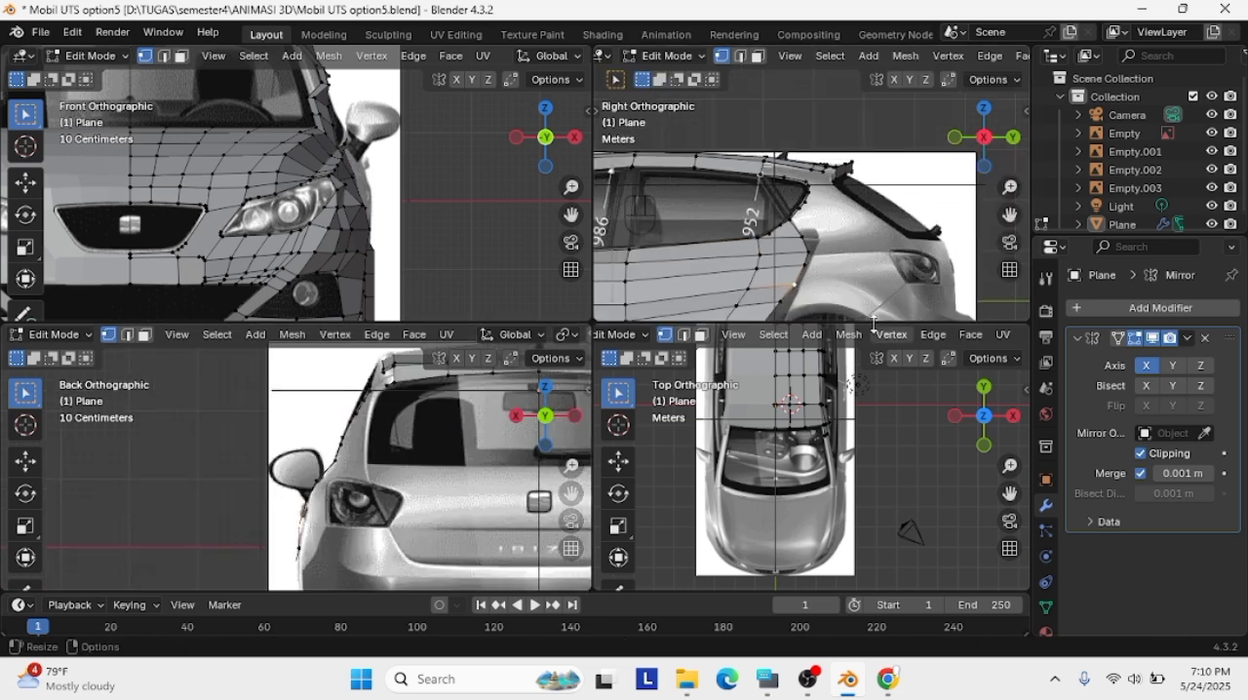
shift+click(747, 287)
key(g)
click(749, 286)
key(g)
middle_drag(801, 234, 726, 252)
scroll(293, 475, up, 3)
key(g)
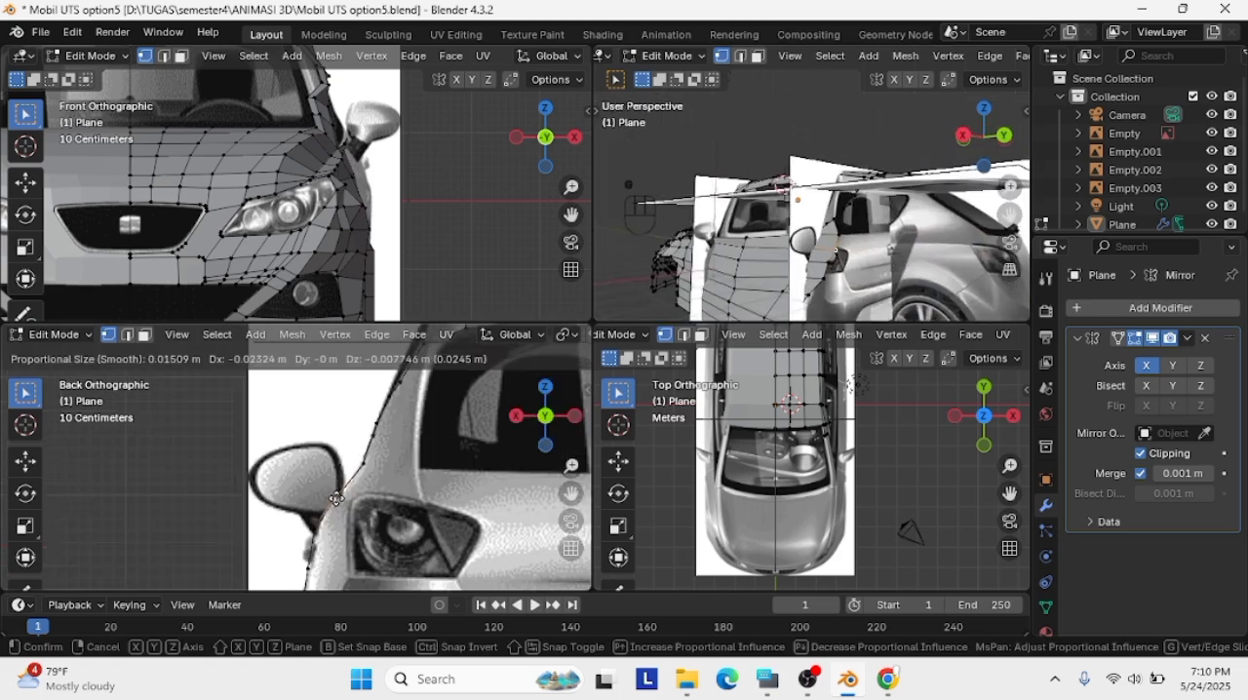
click(336, 497)
click(333, 499)
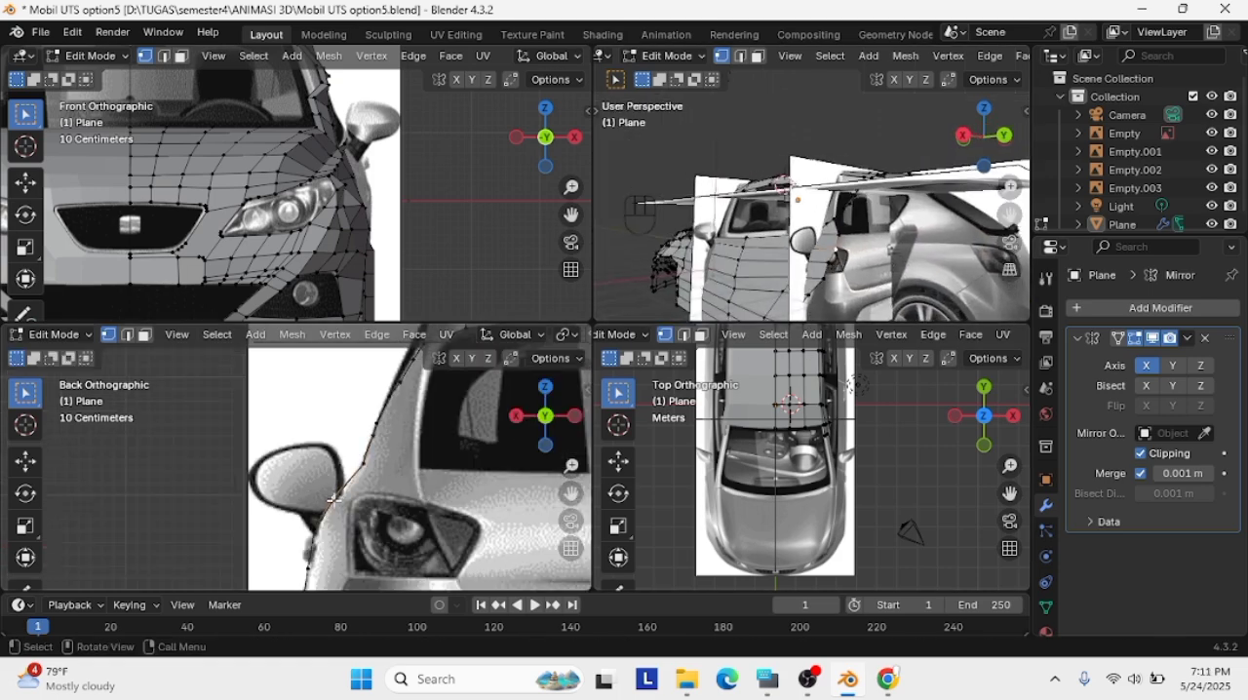
Select the rear door's vertex row below the window and shift it inward to the body contour, undoing a misplaced move first
click(964, 141)
click(1013, 137)
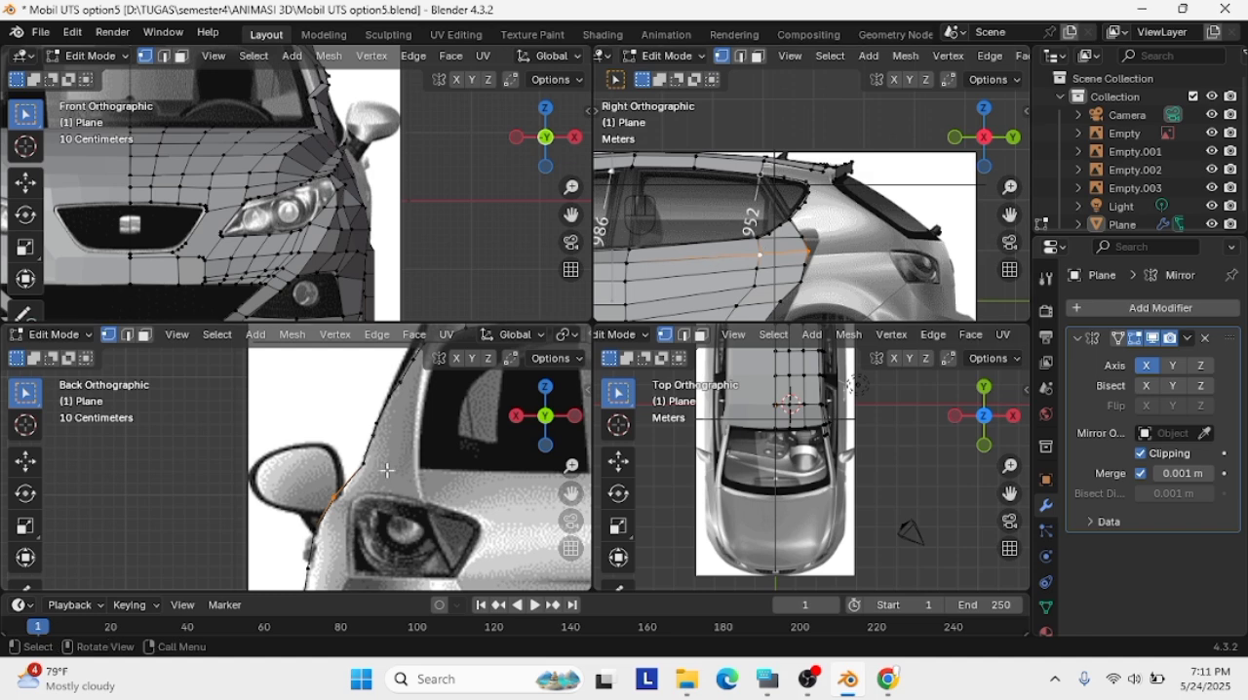
key(g)
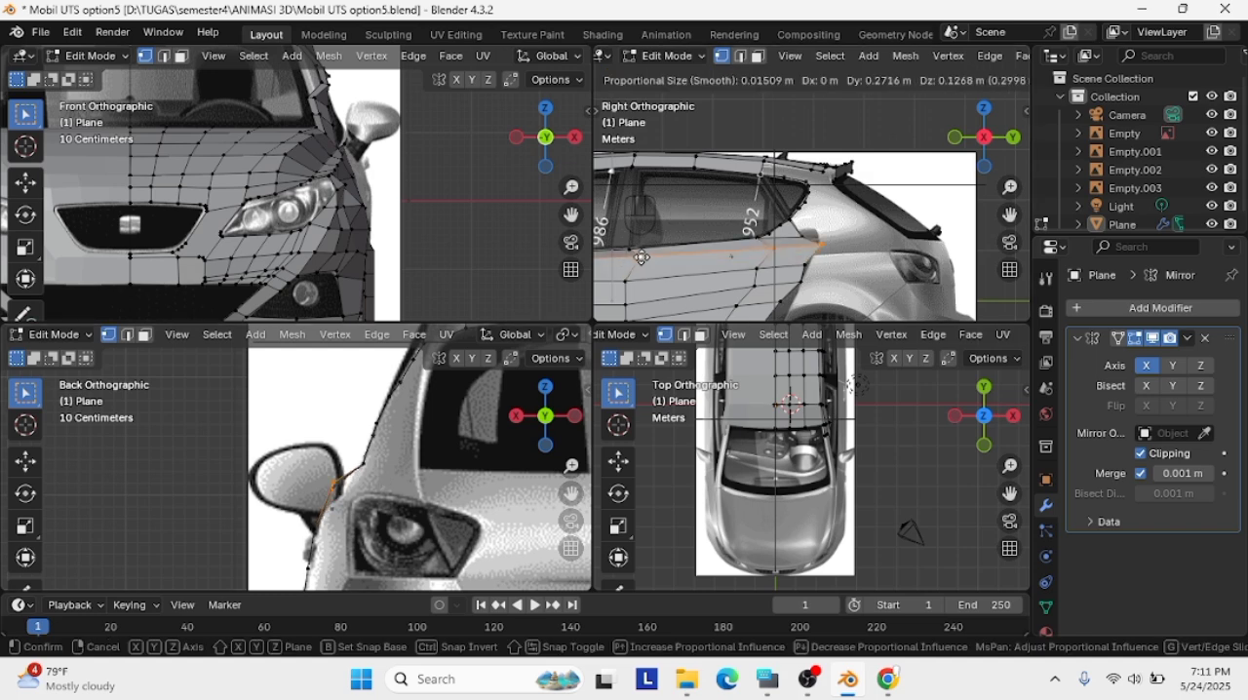
click(661, 261)
key(ctrl+z)
key(g)
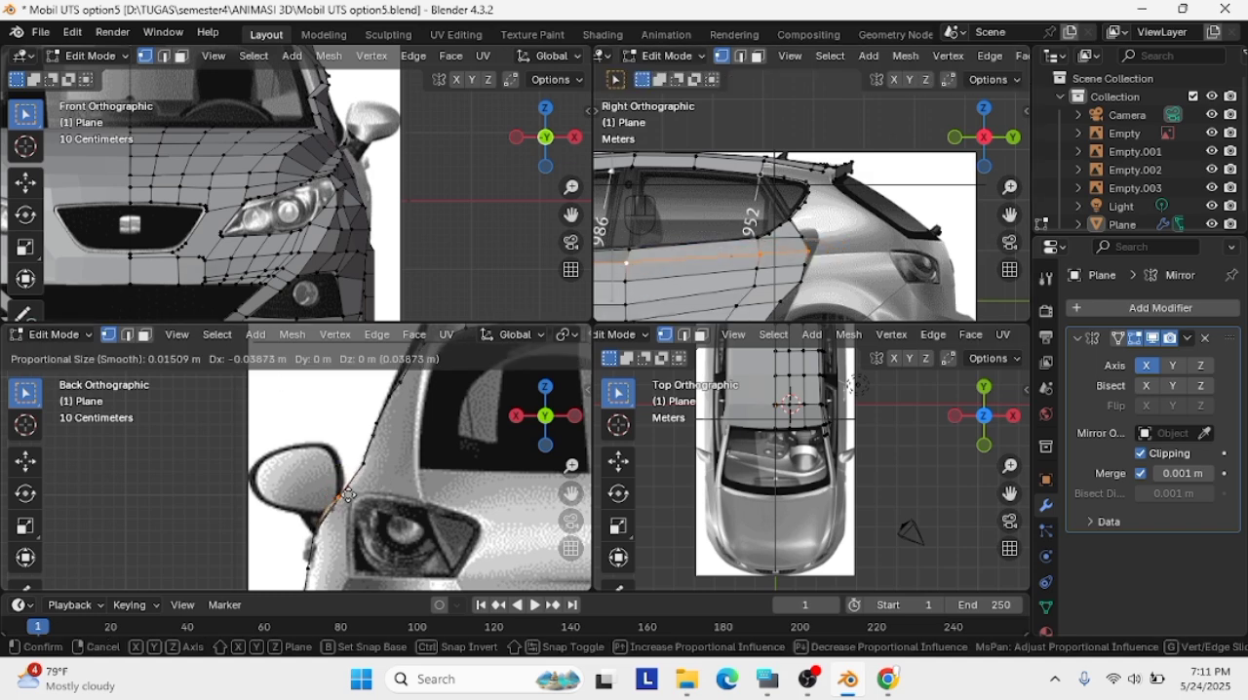
click(353, 491)
middle_drag(877, 263, 711, 246)
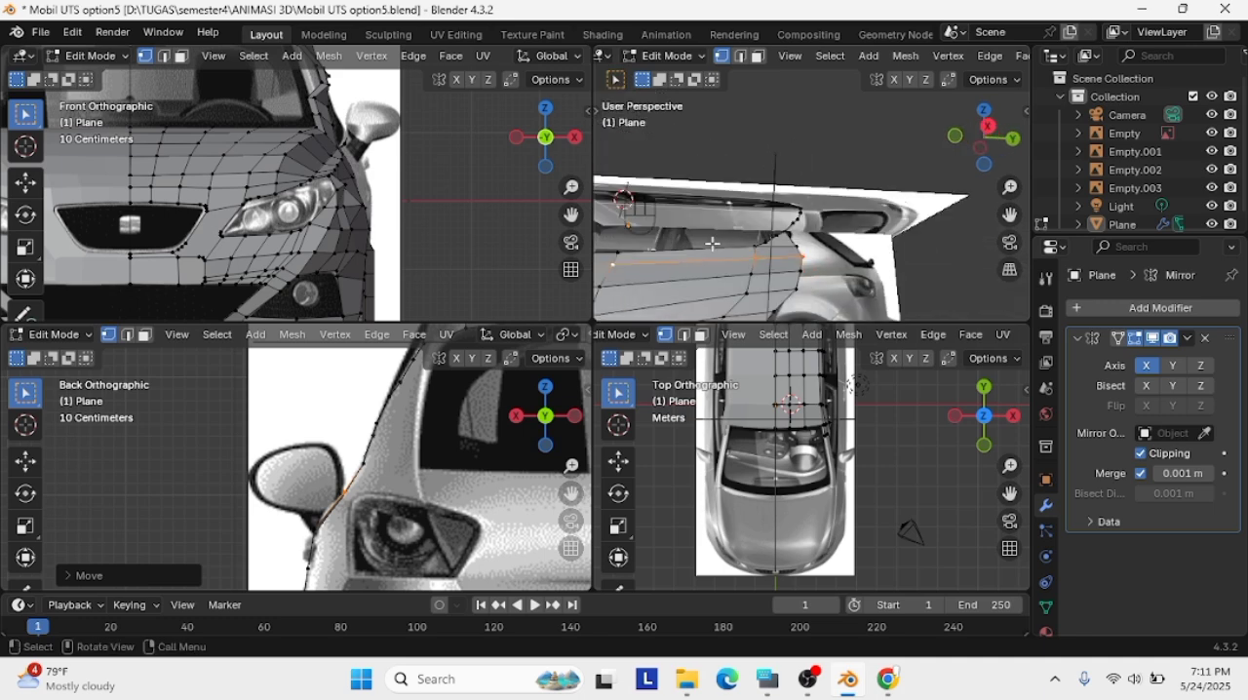
Shift the next row of rear door vertices inward onto the body contour in the back view
scroll(316, 547, down, 1)
scroll(316, 547, up, 1)
shift+middle_drag(316, 547, 359, 496)
click(357, 478)
scroll(749, 239, down, 2)
key(Caps_Lock)
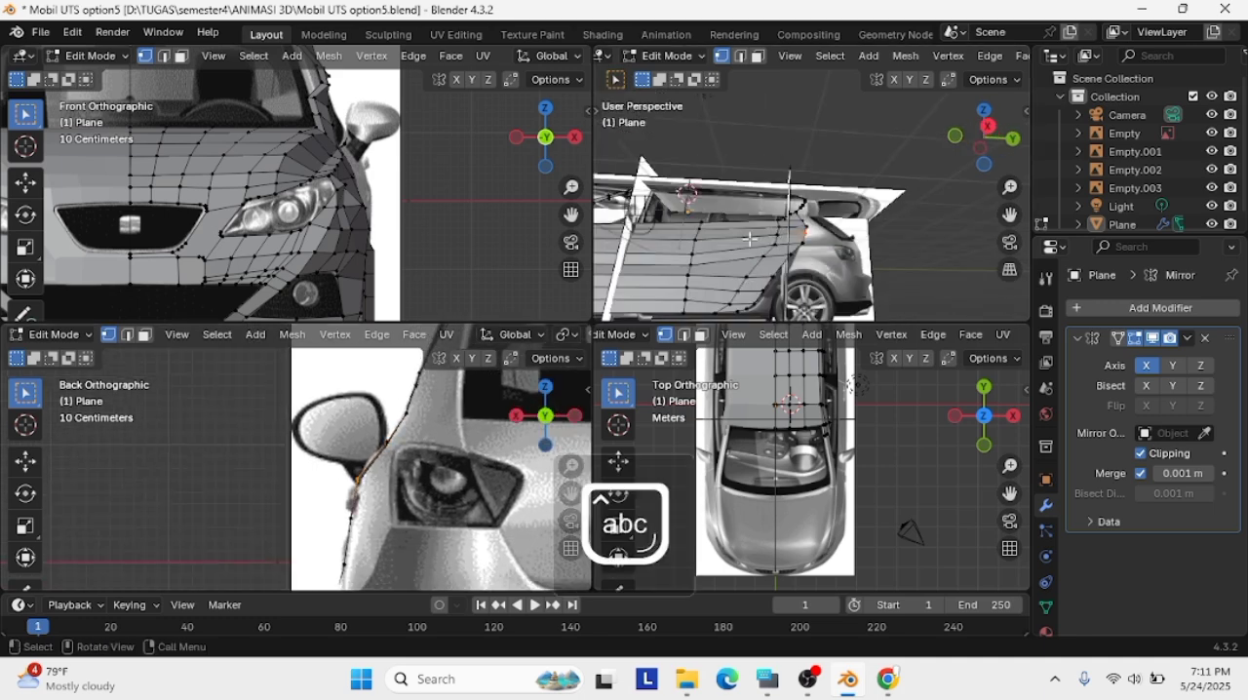
middle_drag(829, 232, 643, 212)
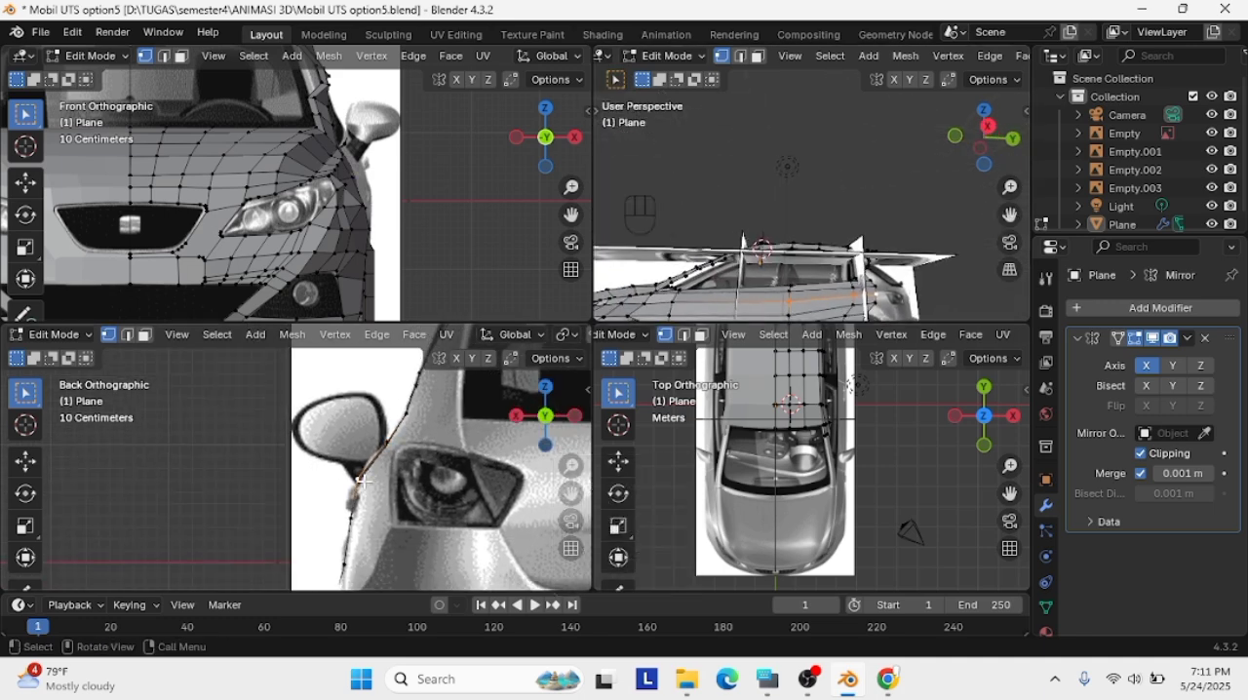
key(g)
click(373, 464)
Examine the side body's curvature in perspective, temporarily isolating the car mesh from the reference images
middle_drag(891, 321, 940, 203)
key(KP_Divide)
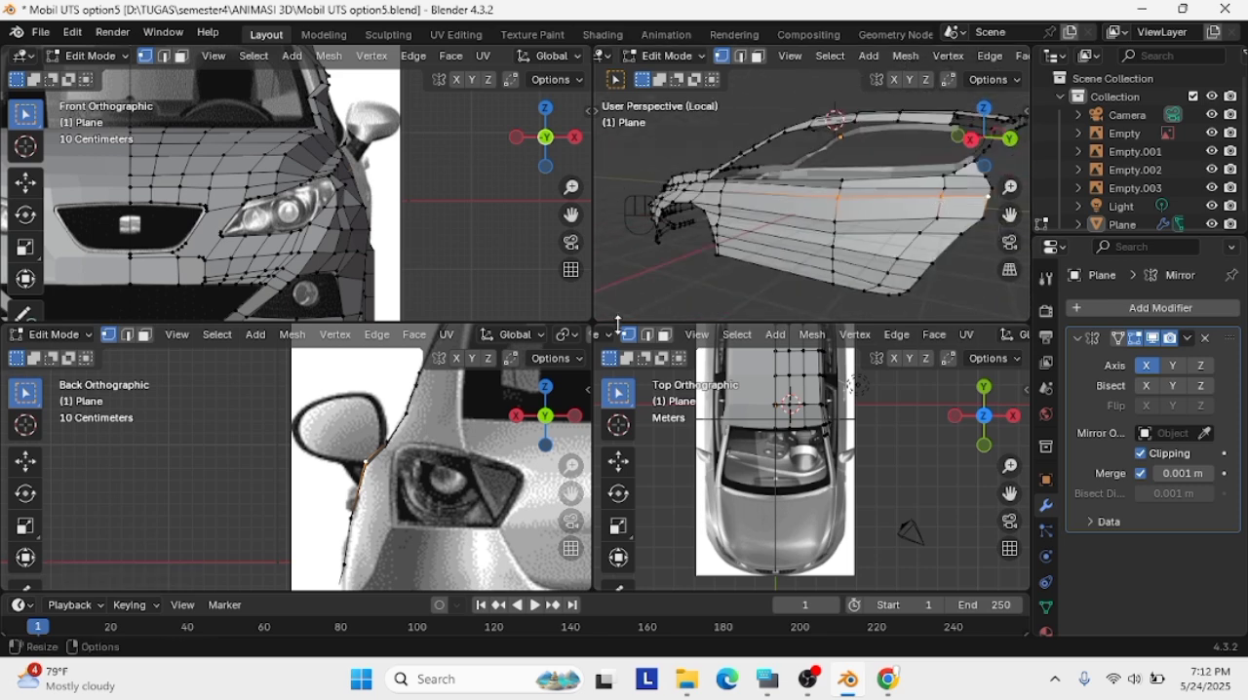
scroll(546, 390, down, 2)
key(KP_Divide)
scroll(419, 390, down, 3)
scroll(419, 370, up, 2)
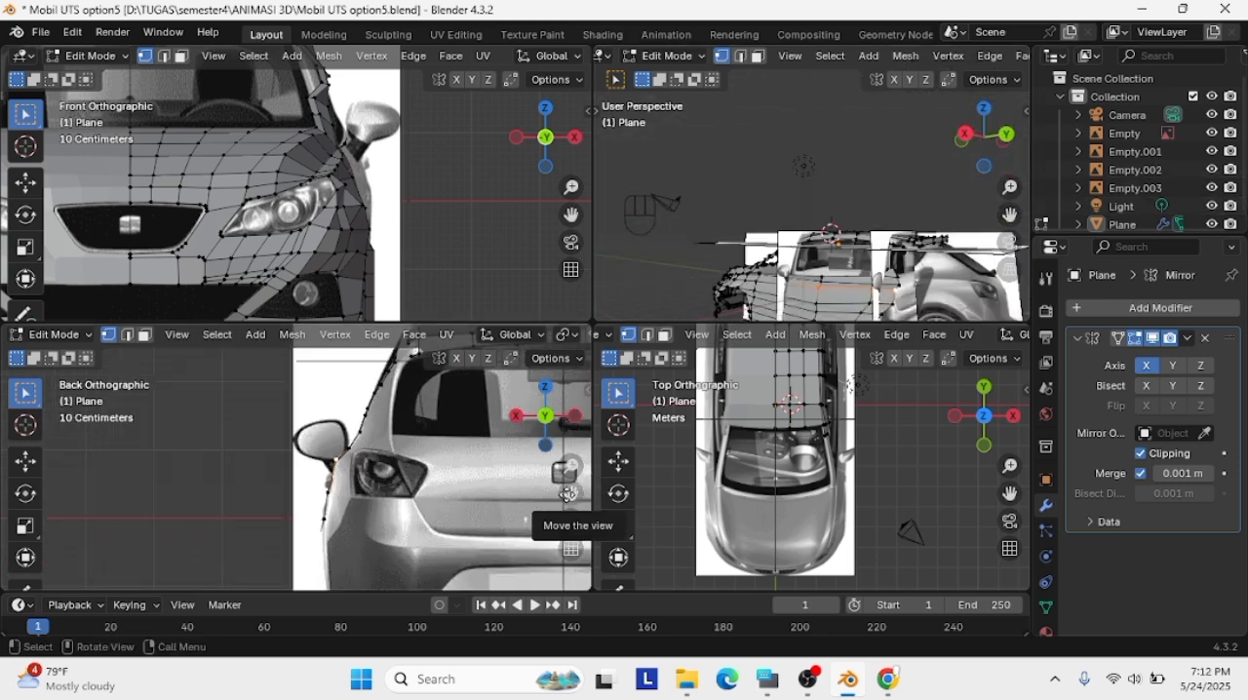
drag(568, 494, 653, 433)
scroll(836, 272, down, 3)
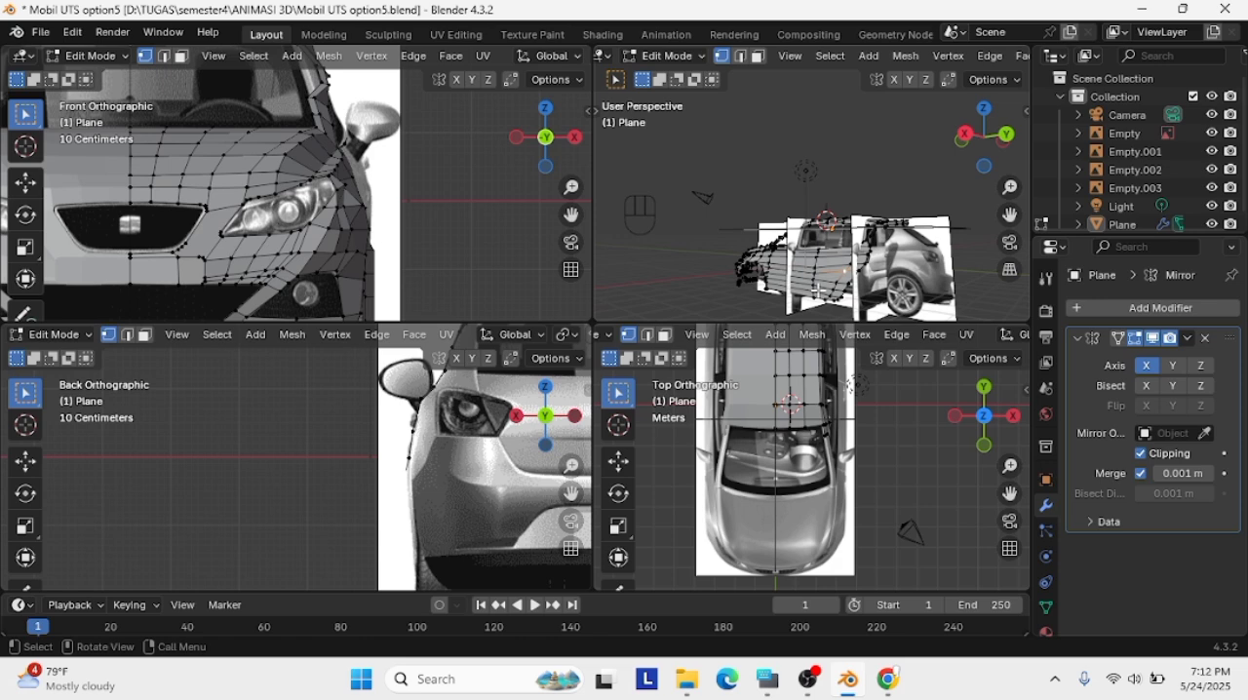
Adjust the roof edge's rear vertex beside the spoiler in the side view, undoing the last surplus change
click(965, 133)
scroll(845, 191, up, 7)
drag(1009, 215, 803, 210)
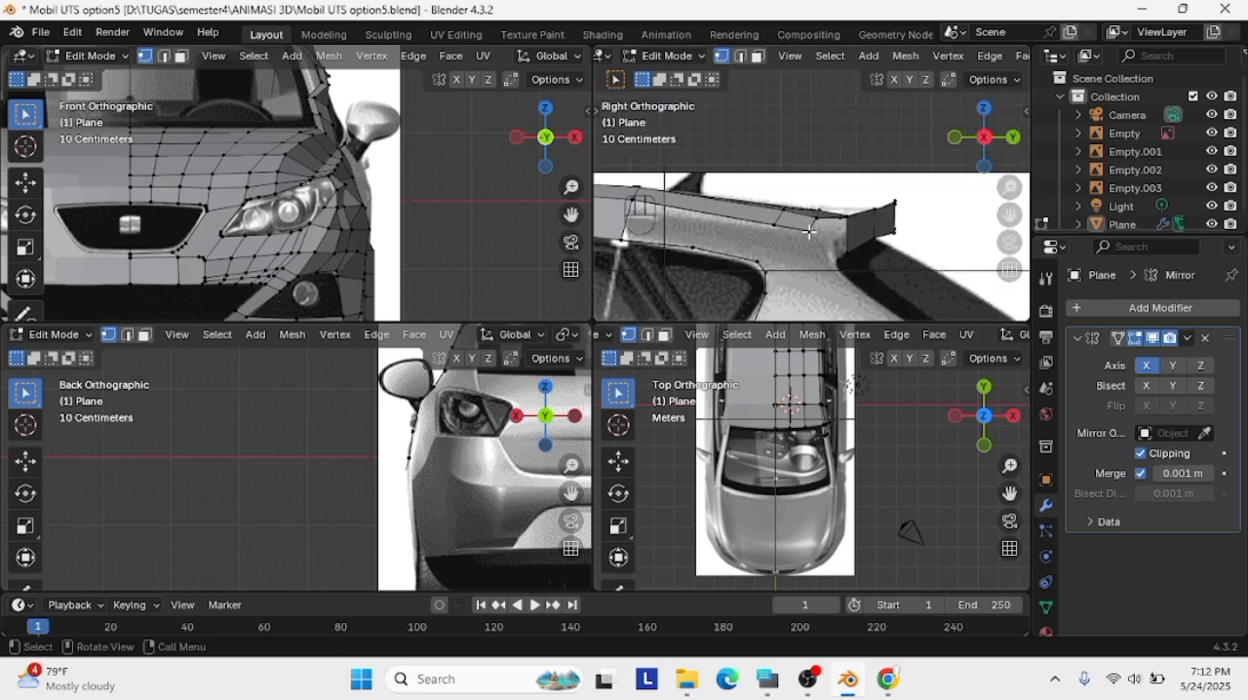
scroll(860, 264, up, 1)
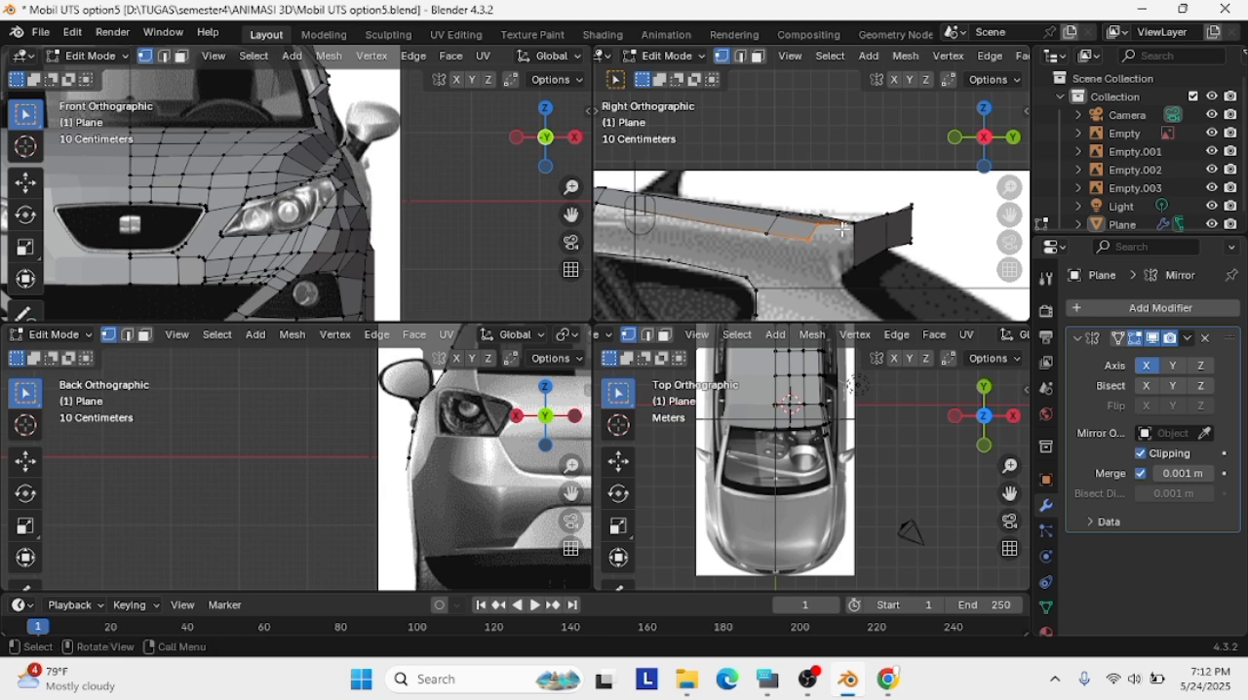
key(g)
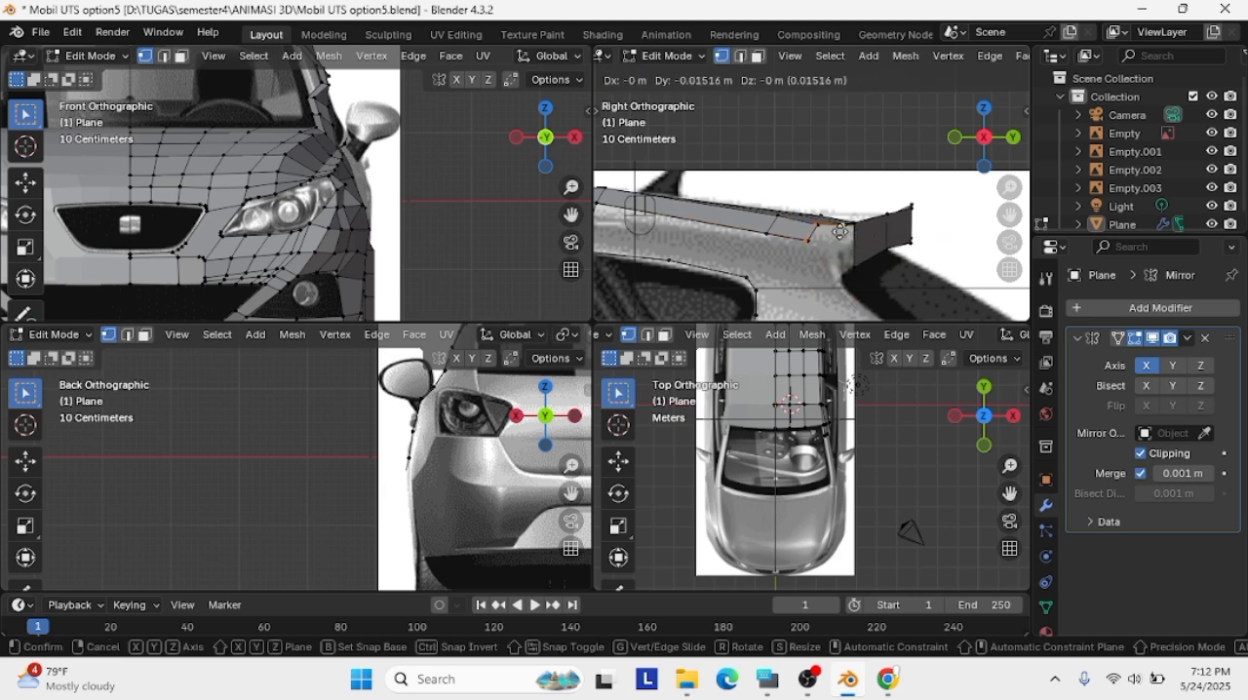
click(853, 251)
middle_drag(855, 250, 792, 257)
click(961, 201)
shift+right_click(964, 192)
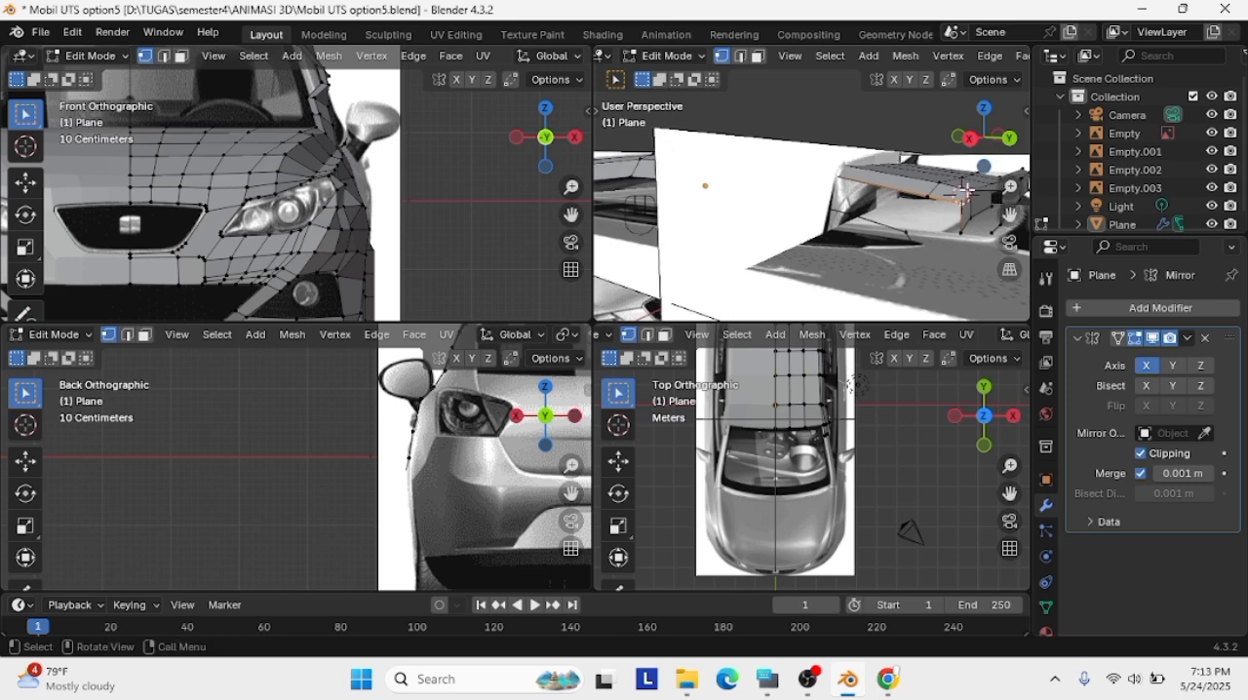
scroll(964, 192, down, 4)
shift+middle_drag(964, 192, 860, 249)
scroll(860, 249, up, 2)
key(ctrl+z)
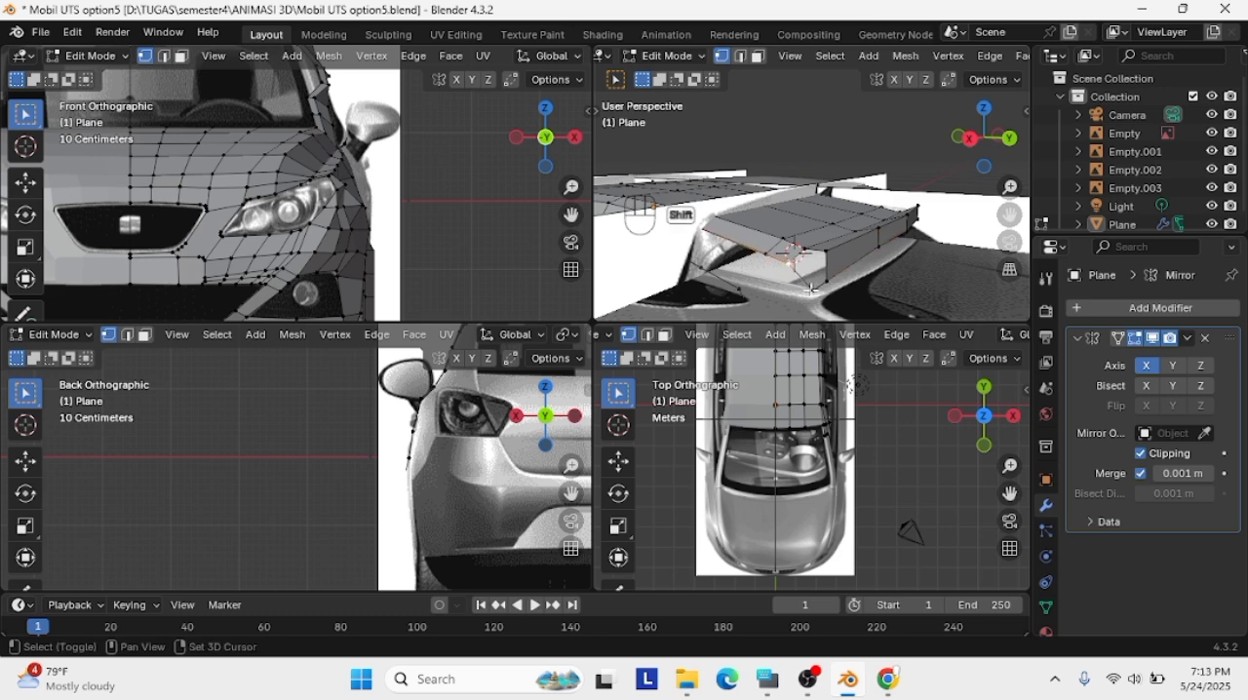
Subdivide the edge between the roof's rear corner and the spoiler, and reposition the neighbouring spoiler vertices to close the gap
shift+click(812, 291)
right_click(817, 291)
click(791, 231)
middle_drag(772, 276, 783, 271)
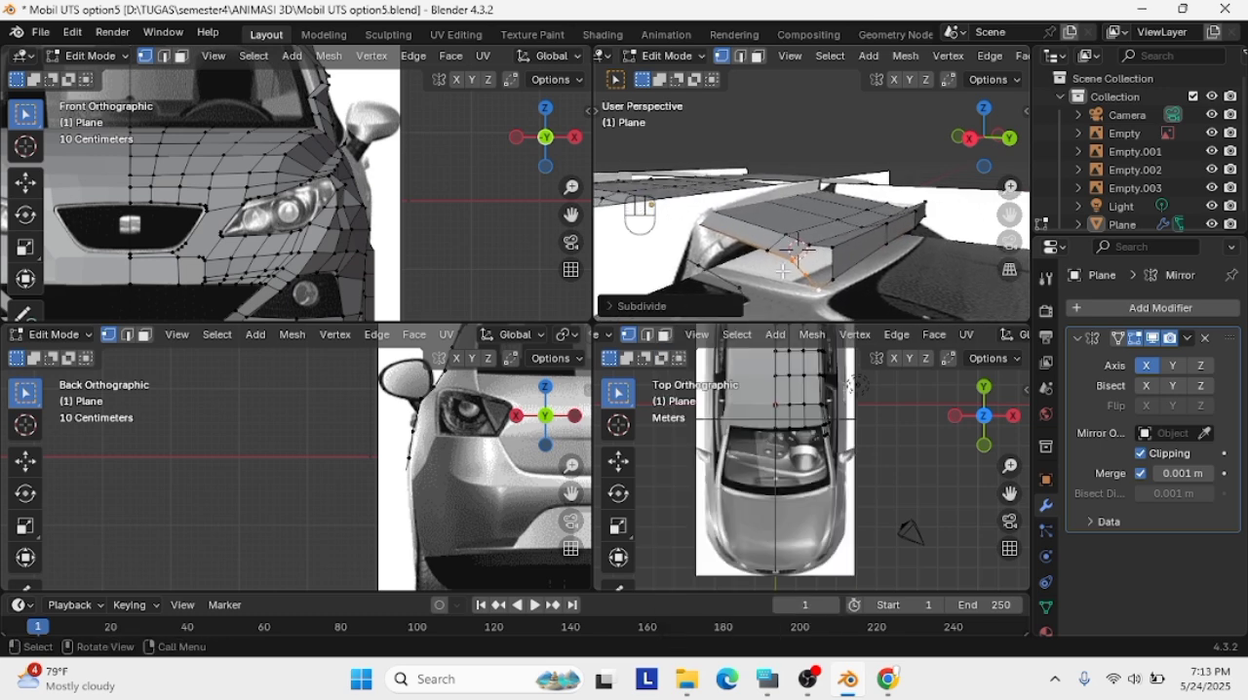
key(g)
click(830, 257)
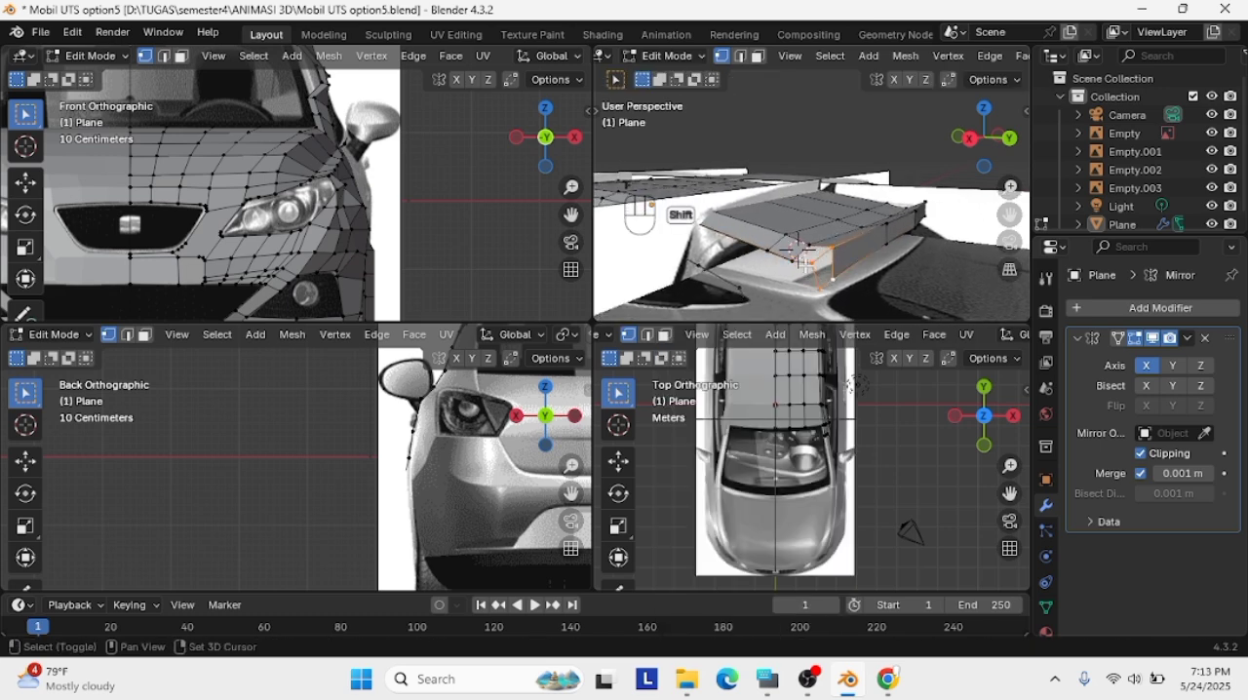
key(g)
click(824, 257)
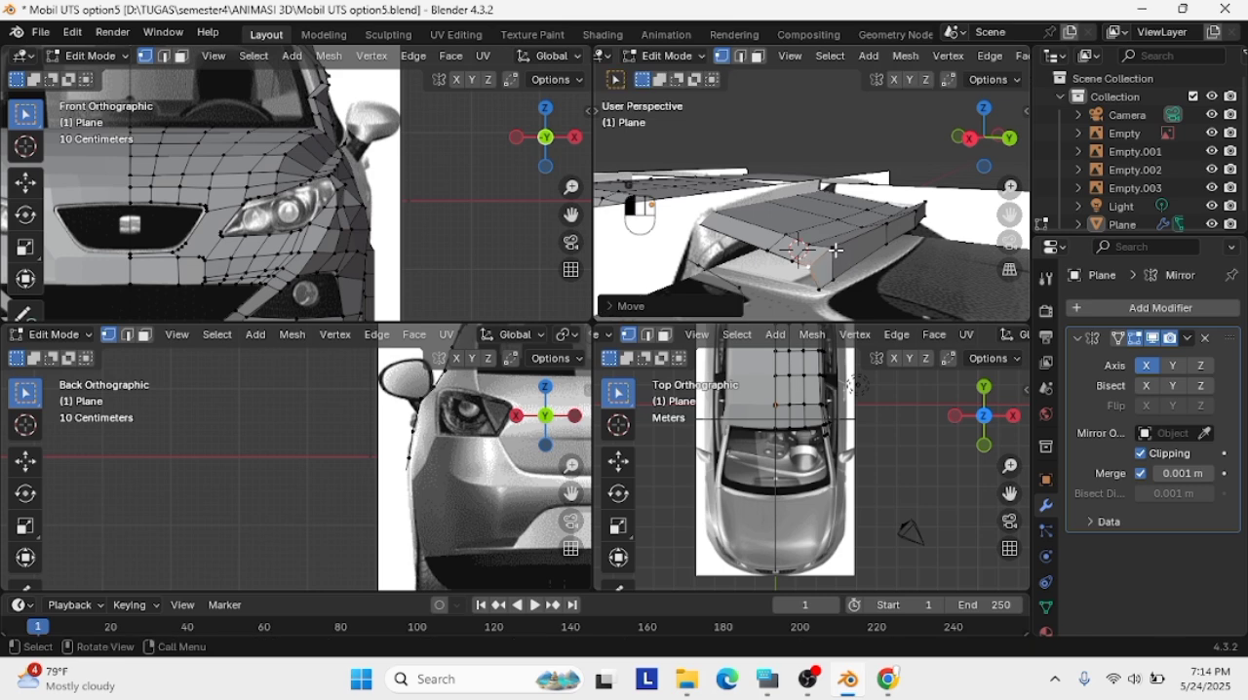
key(g)
click(834, 254)
Position the spoiler's lower front corner vertex on the reference in the side view and extrude a vertex down from it
click(980, 135)
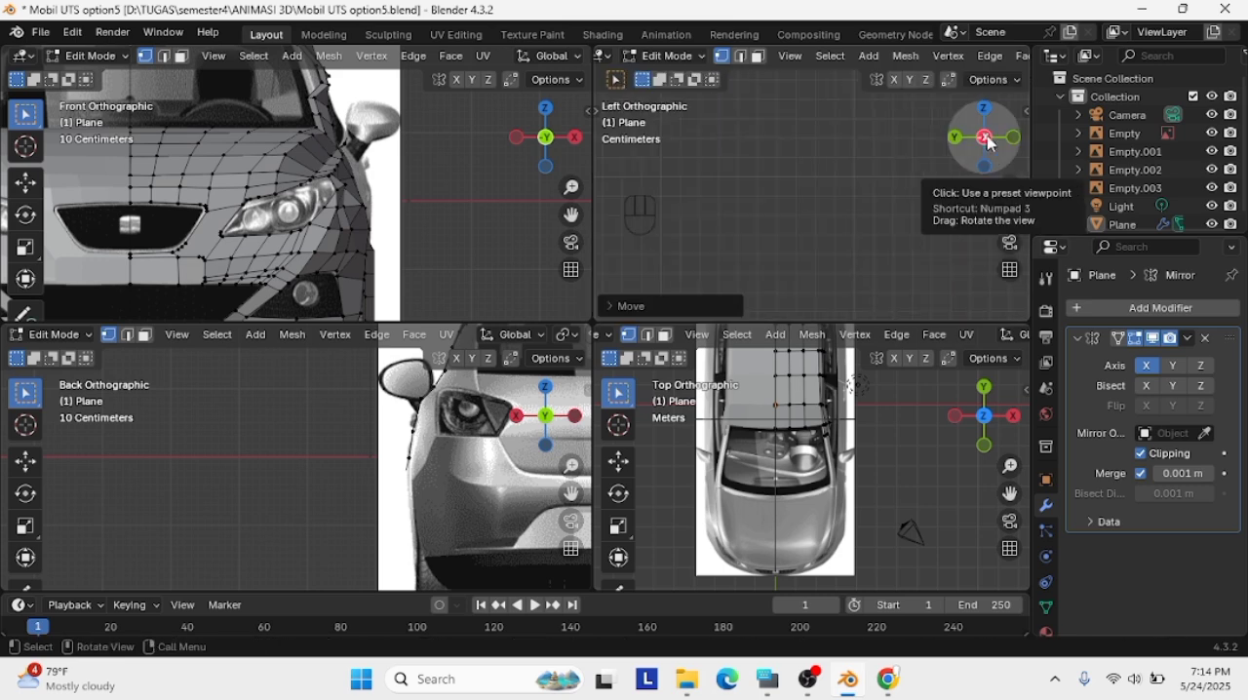
click(985, 136)
shift+middle_drag(961, 248, 985, 127)
scroll(933, 270, down, 2)
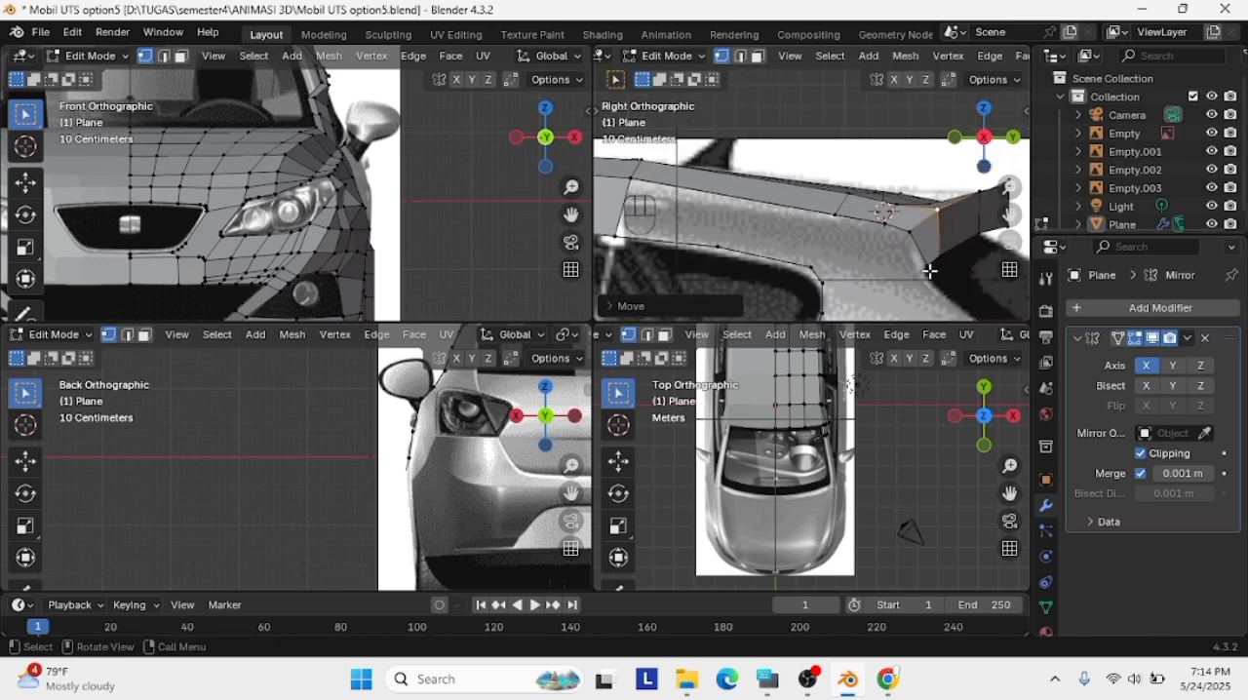
click(929, 271)
key(g)
click(926, 268)
click(928, 269)
key(e)
click(929, 277)
scroll(948, 269, up, 1)
Lower the extruded spoiler-corner vertex and join the quarter window's upper rear corner to it with an edge
click(949, 283)
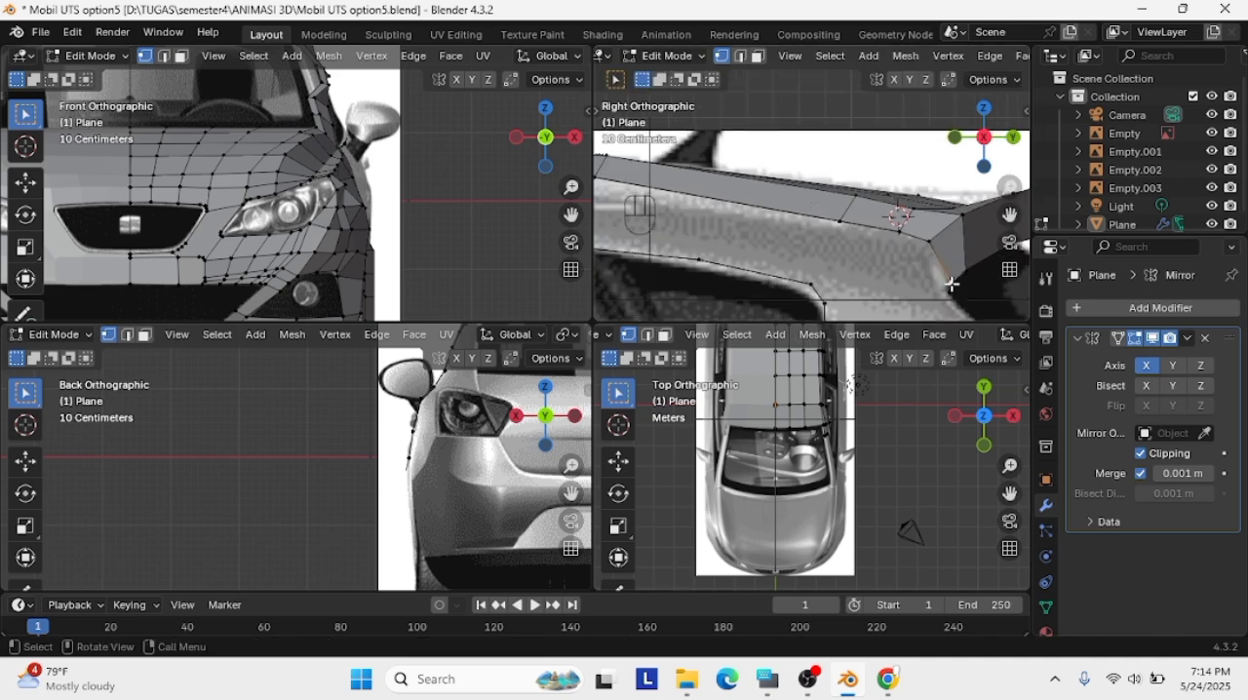
key(g)
click(948, 287)
key(g)
click(912, 300)
key(g)
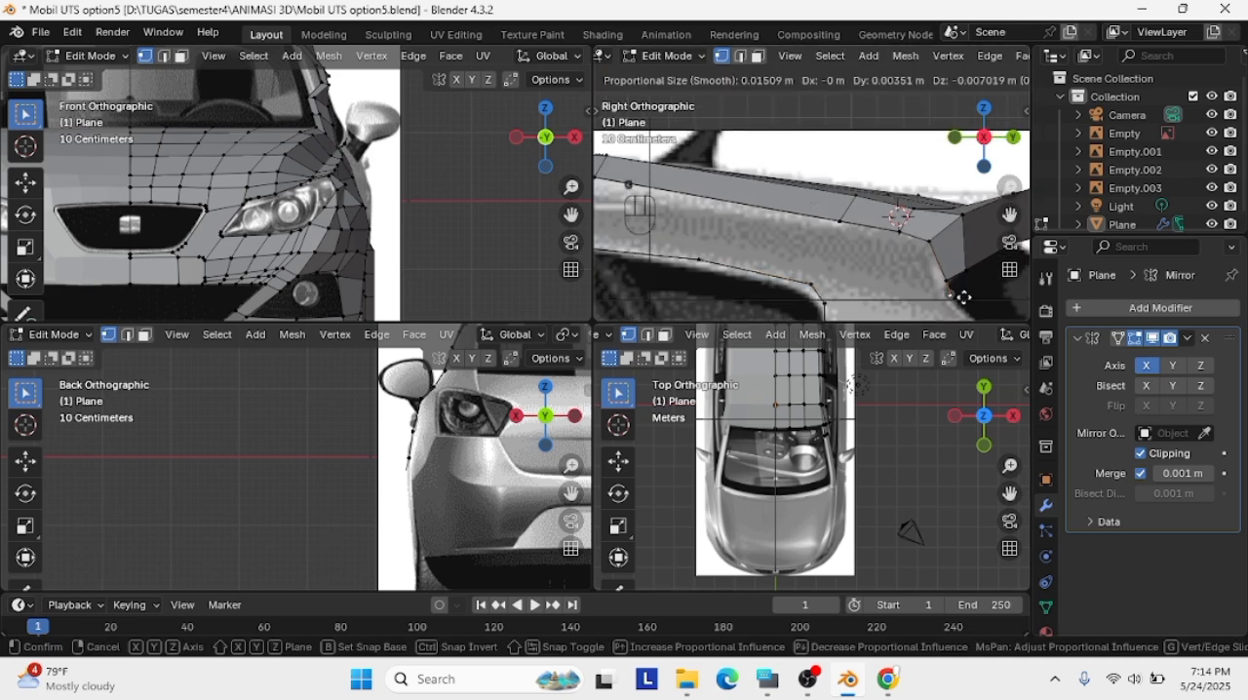
click(825, 304)
key(g)
click(928, 279)
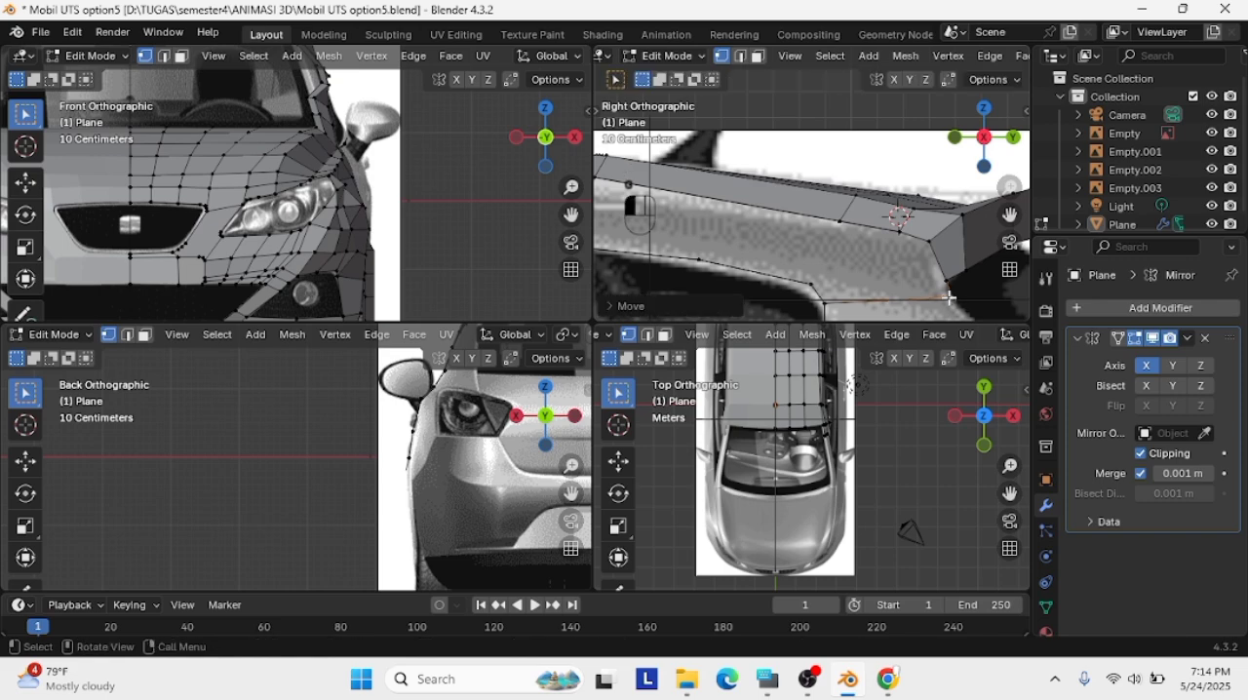
Reposition the vertices along the quarter window's upper and rear edges to follow the window outline in the side view
shift+middle_drag(965, 260, 1019, 224)
click(865, 231)
key(g)
click(859, 235)
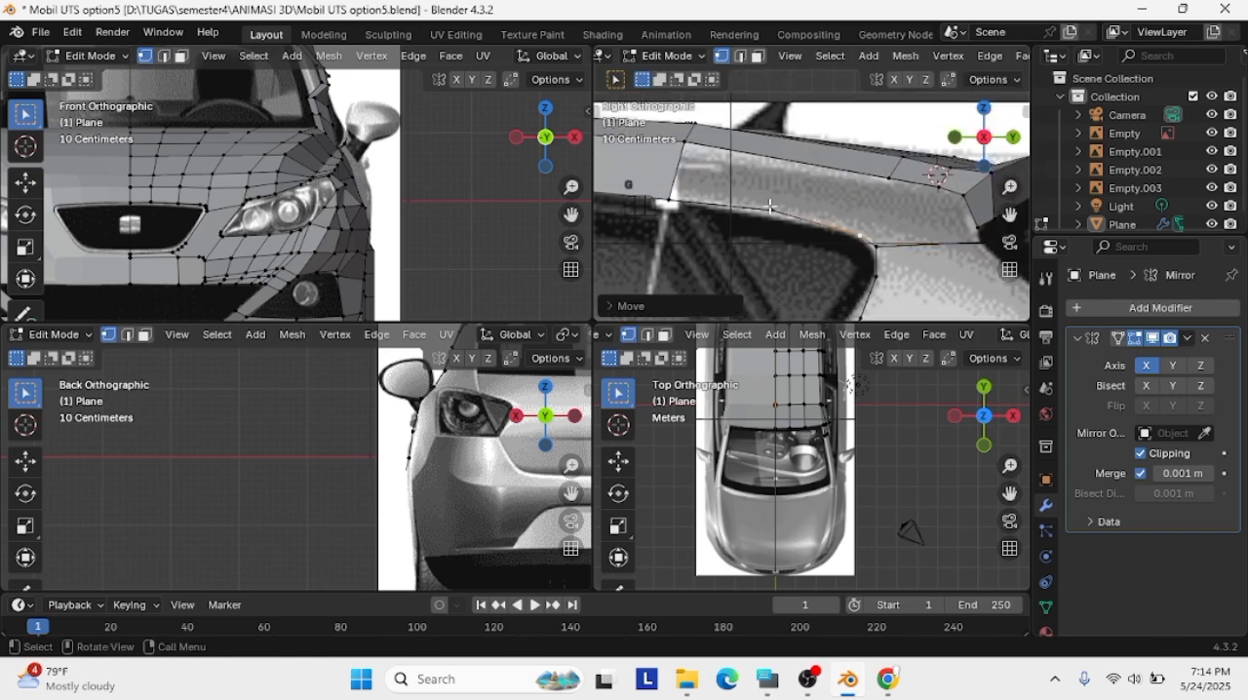
click(771, 207)
key(g)
click(771, 212)
scroll(862, 248, down, 4)
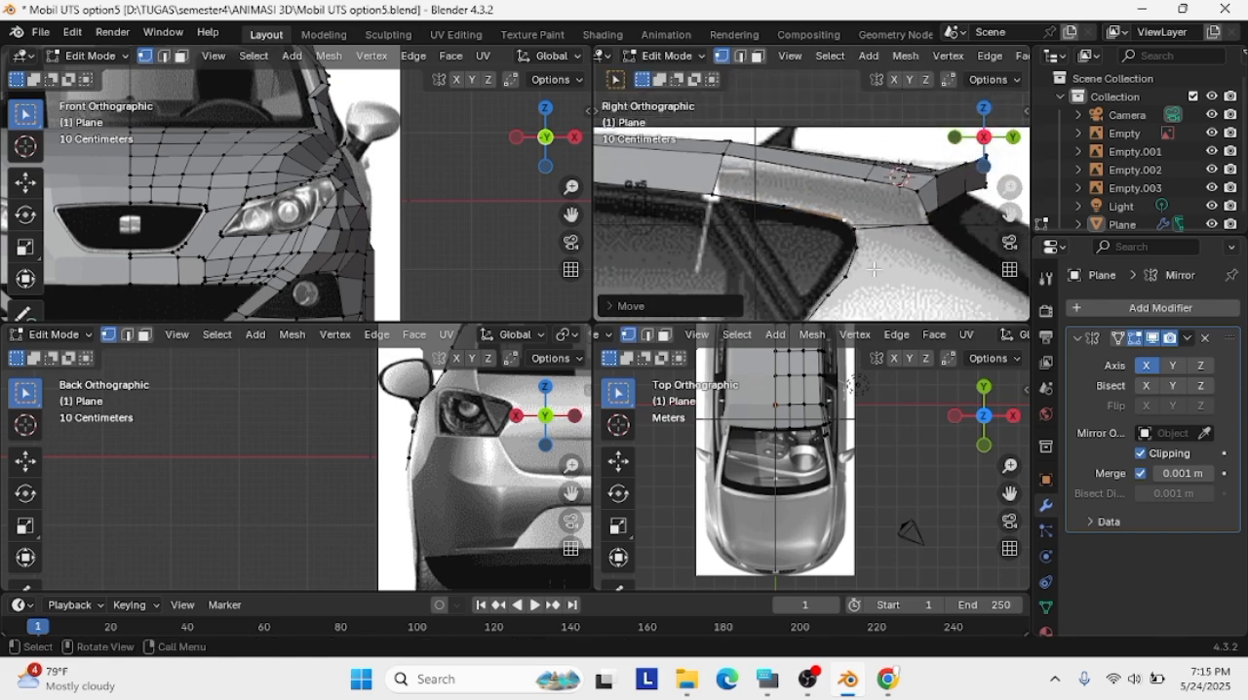
scroll(815, 277, up, 3)
key(g)
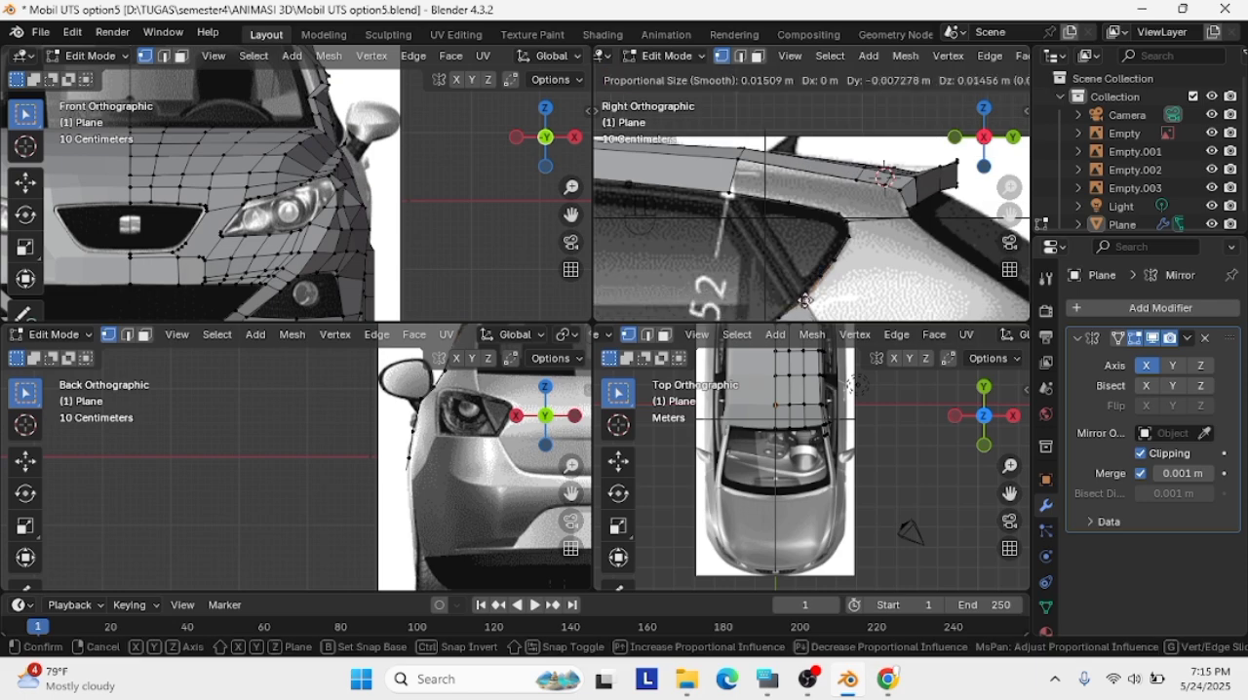
click(827, 277)
Join the roof edge's lower vertex ahead of the spoiler to the quarter window's upper rear vertex with an edge
scroll(903, 228, up, 4)
scroll(876, 180, down, 2)
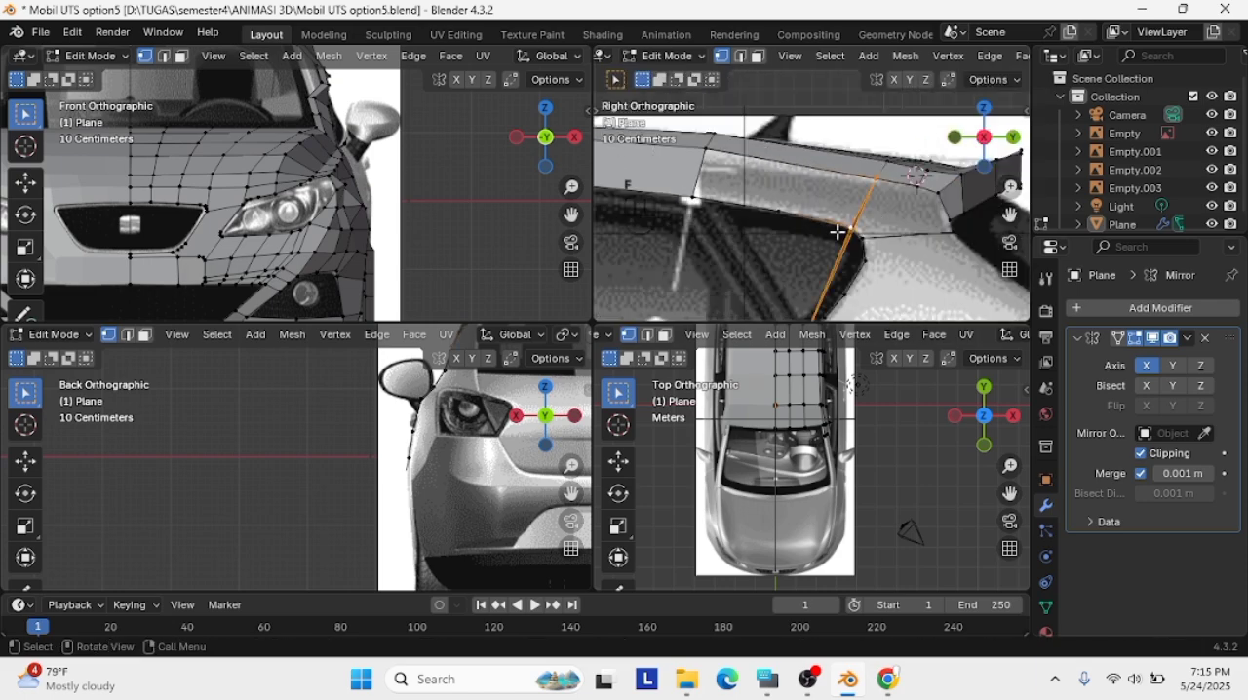
middle_drag(886, 228, 852, 232)
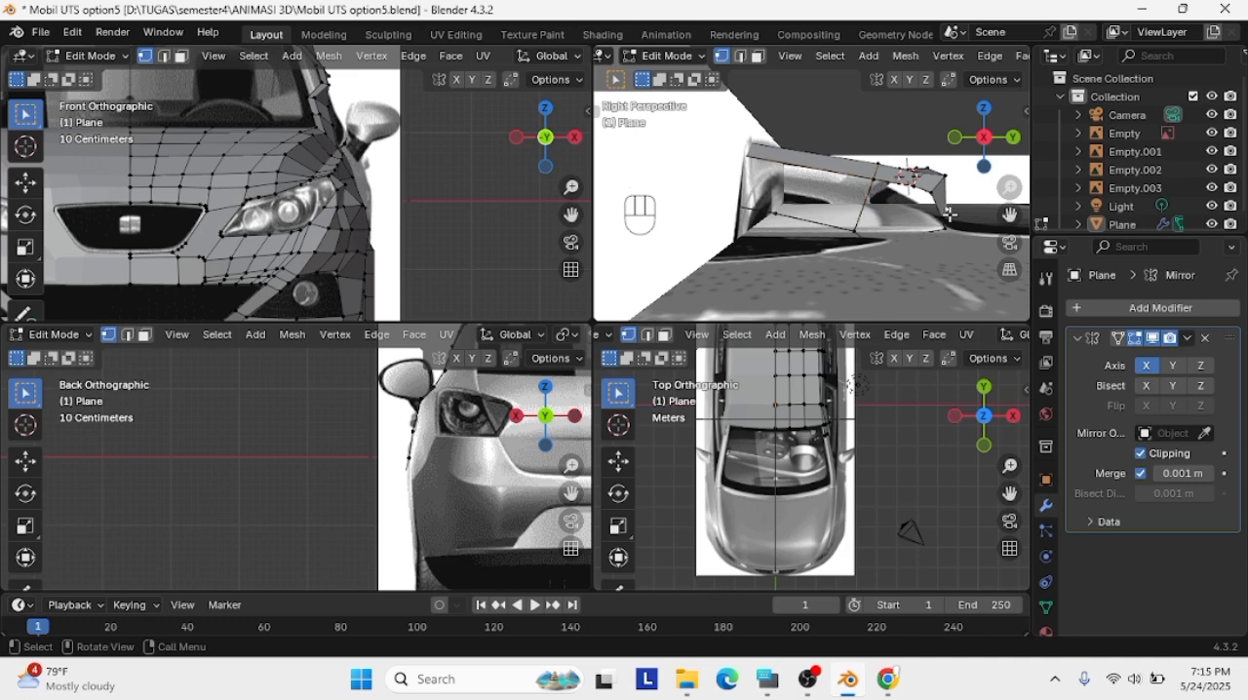
click(981, 138)
click(982, 139)
Fill the gap between the roof edge and the quarter window's upper edge with a face
scroll(922, 178, down, 8)
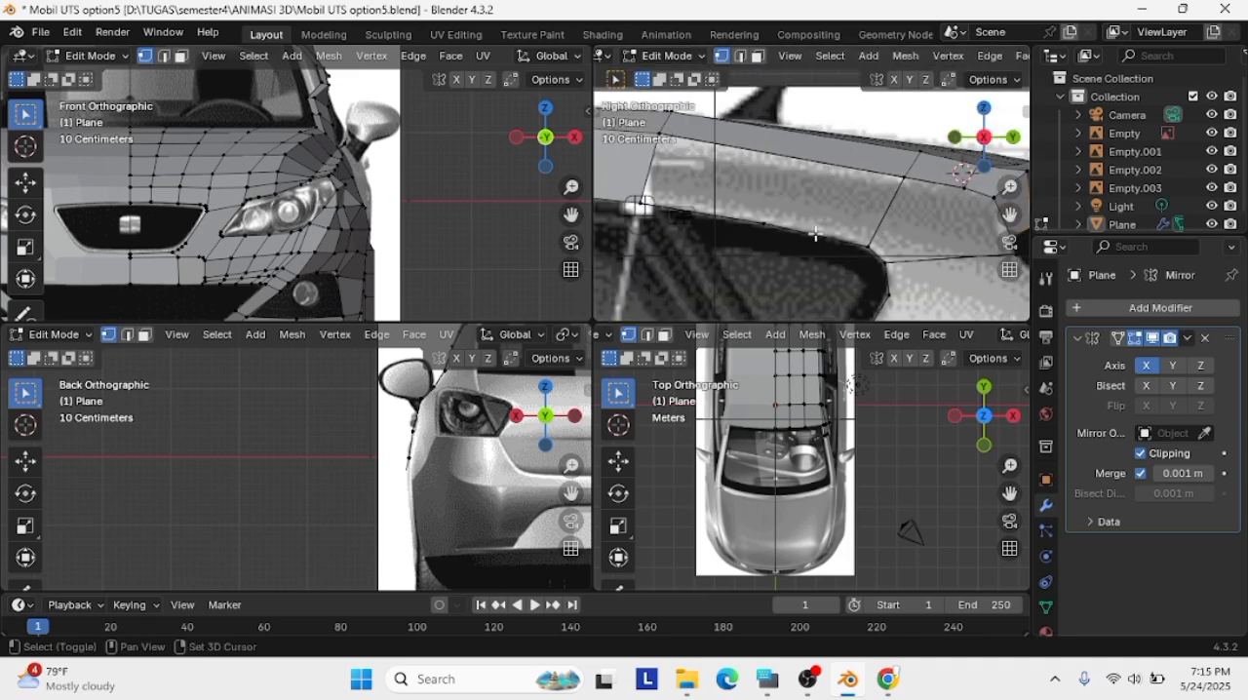
scroll(987, 201, down, 2)
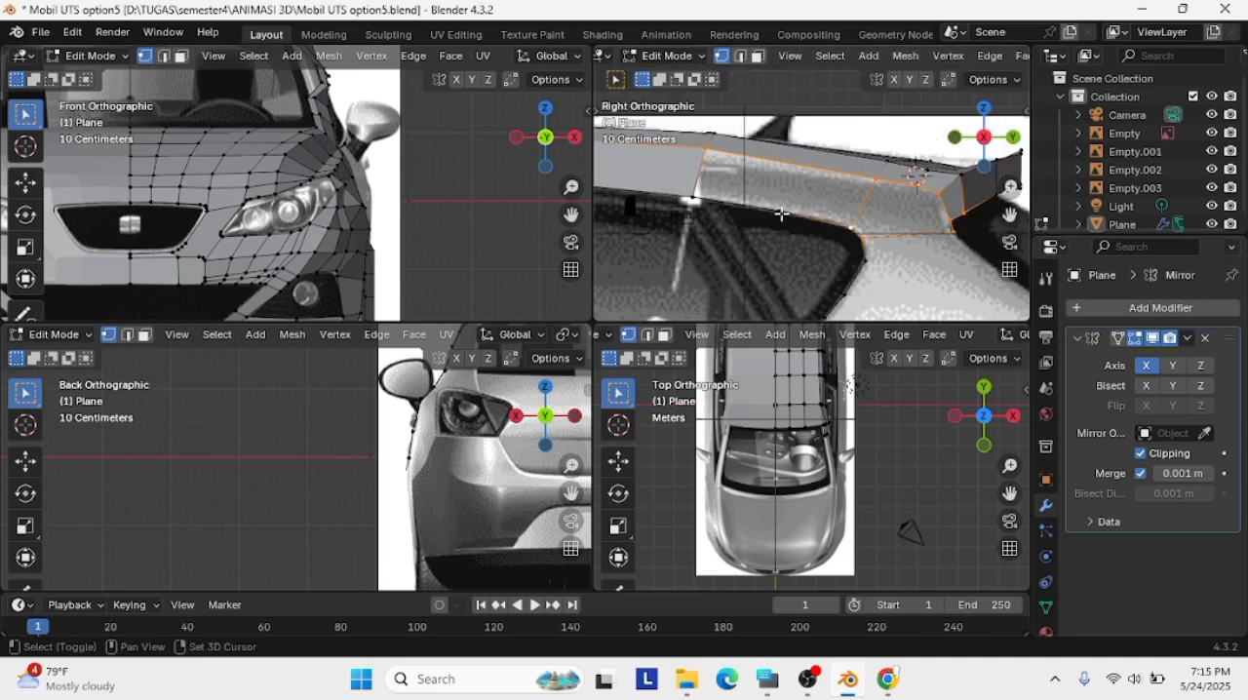
shift+click(693, 197)
key(f)
Isolate the car mesh in local view and examine the new roof-side faces beside the spoiler in perspective
middle_drag(780, 210, 962, 230)
key(slash)
click(983, 251)
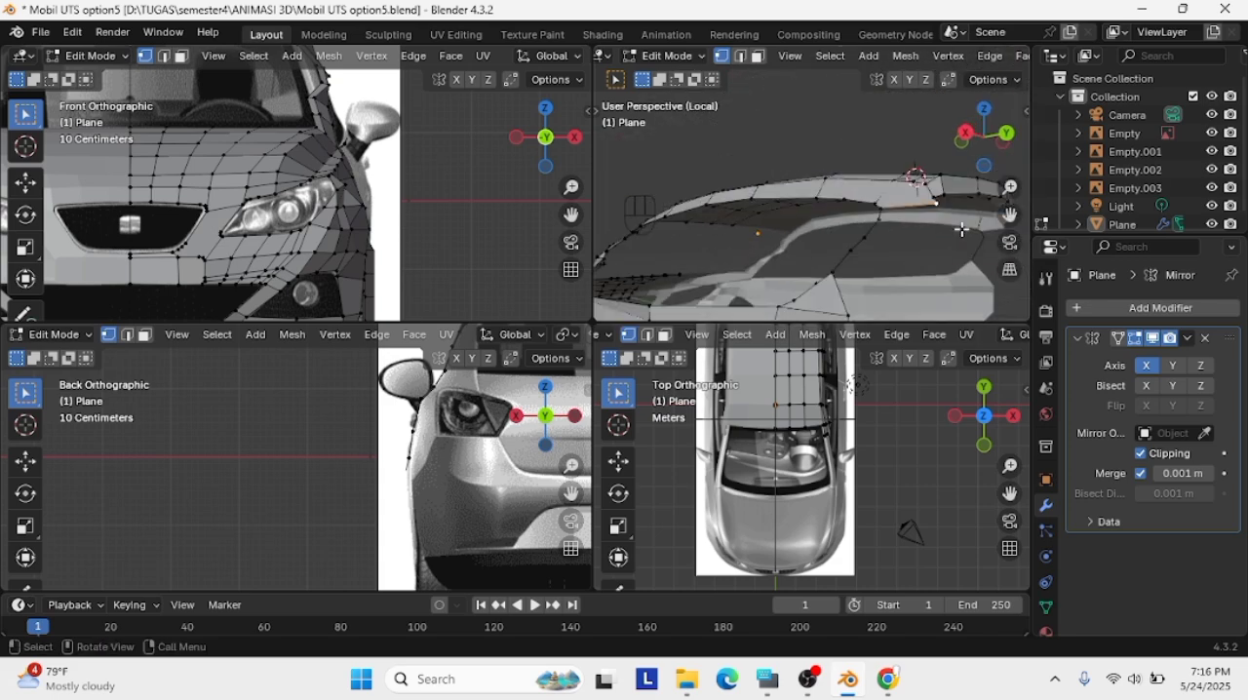
scroll(921, 258, up, 3)
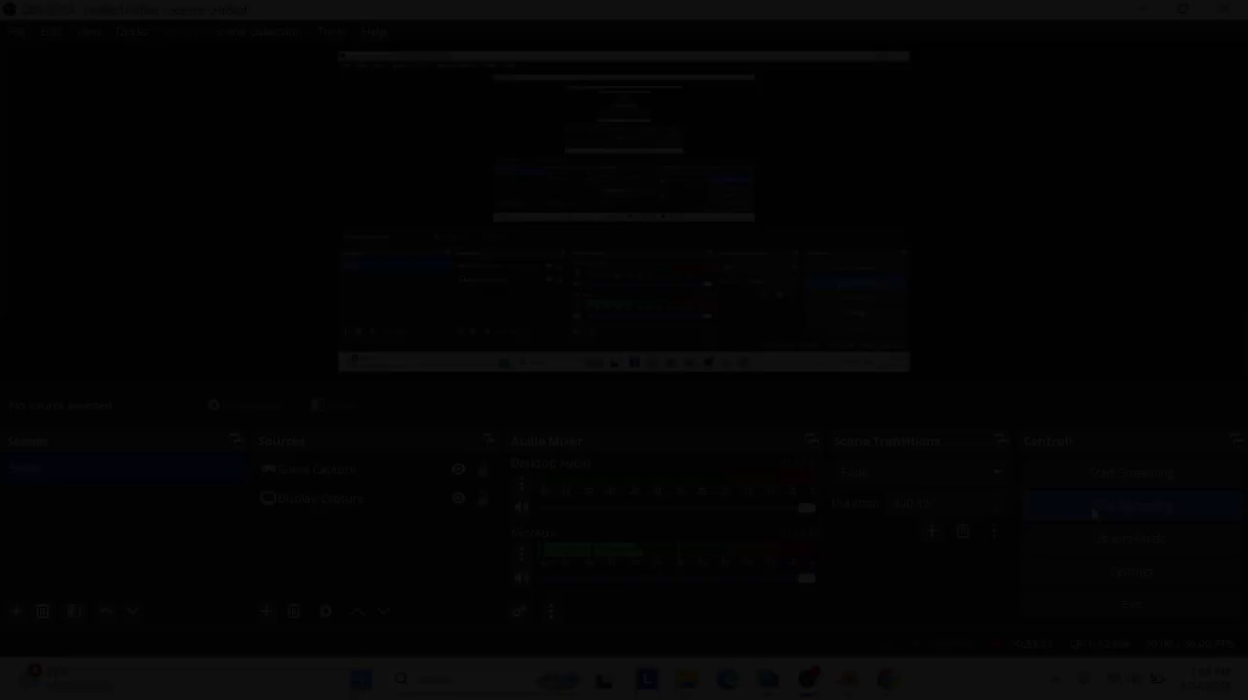